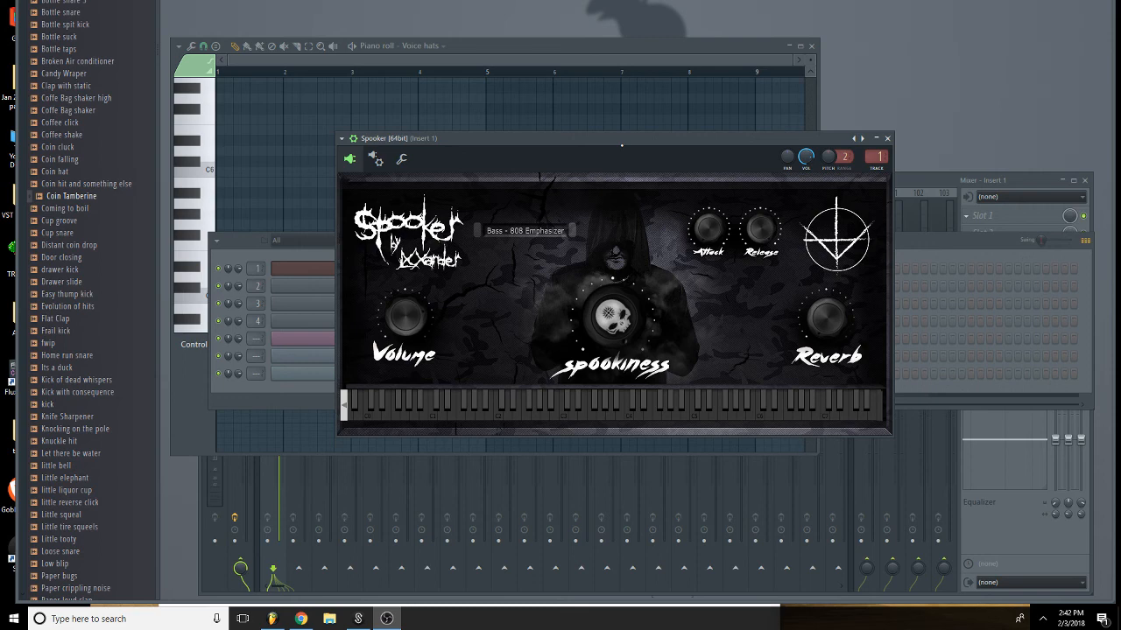
Look through the Spooker plugin's instrument list, from the bass presets to the vocal presets.
{"action": "mouse_move", "coordinate": [622, 146]}
{"action": "left_mouse_down"}
{"action": "mouse_move", "coordinate": [634, 178]}
{"action": "mouse_move", "coordinate": [616, 183]}
{"action": "mouse_move", "coordinate": [615, 166]}
{"action": "left_mouse_up"}
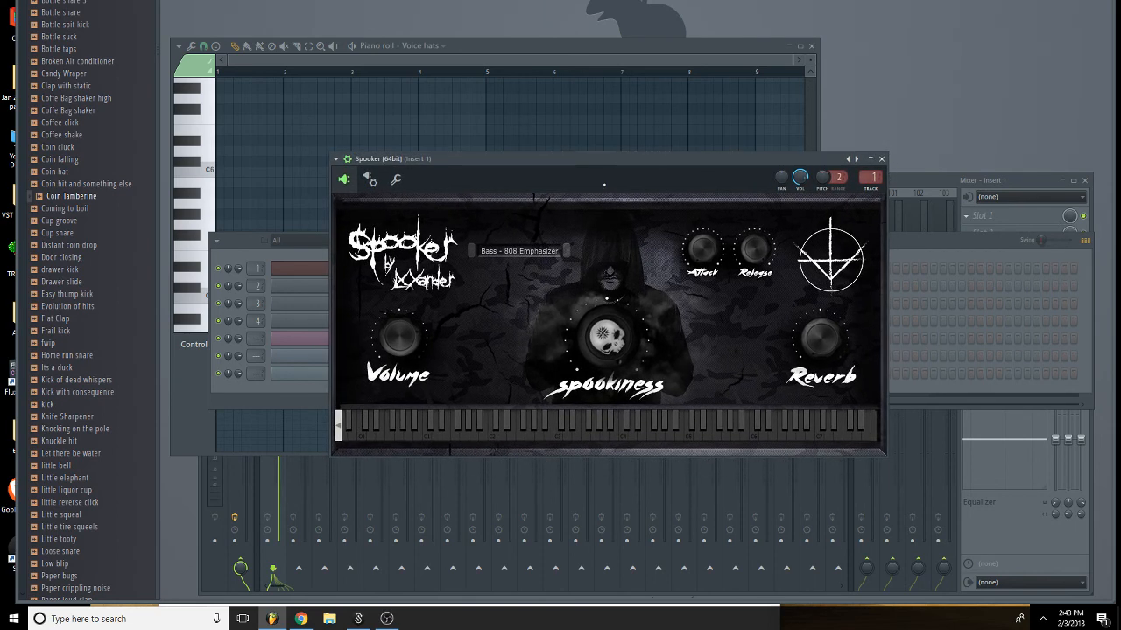
{"action": "left_click", "coordinate": [541, 253]}
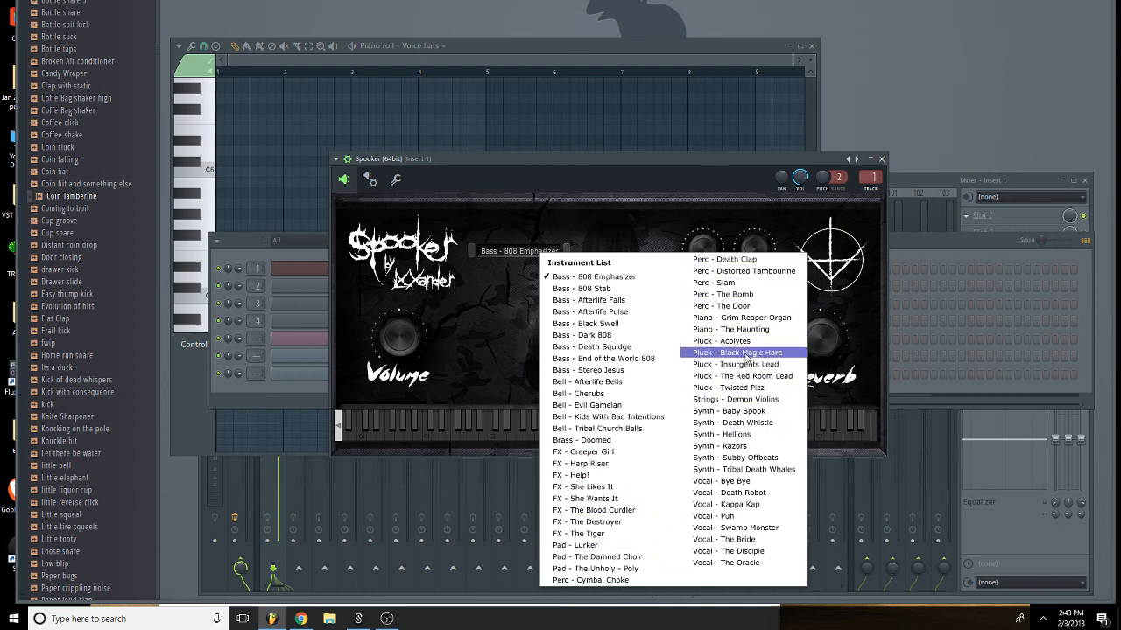
{"action": "left_click", "coordinate": [643, 233]}
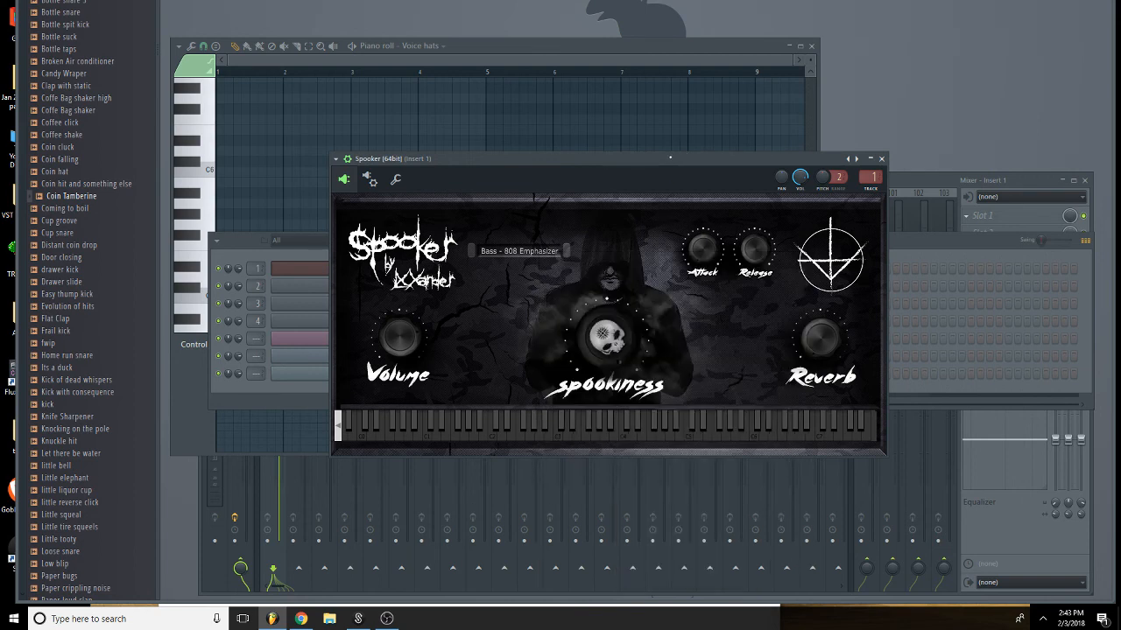
{"action": "left_click_drag", "start_coordinate": [670, 158], "coordinate": [649, 160]}
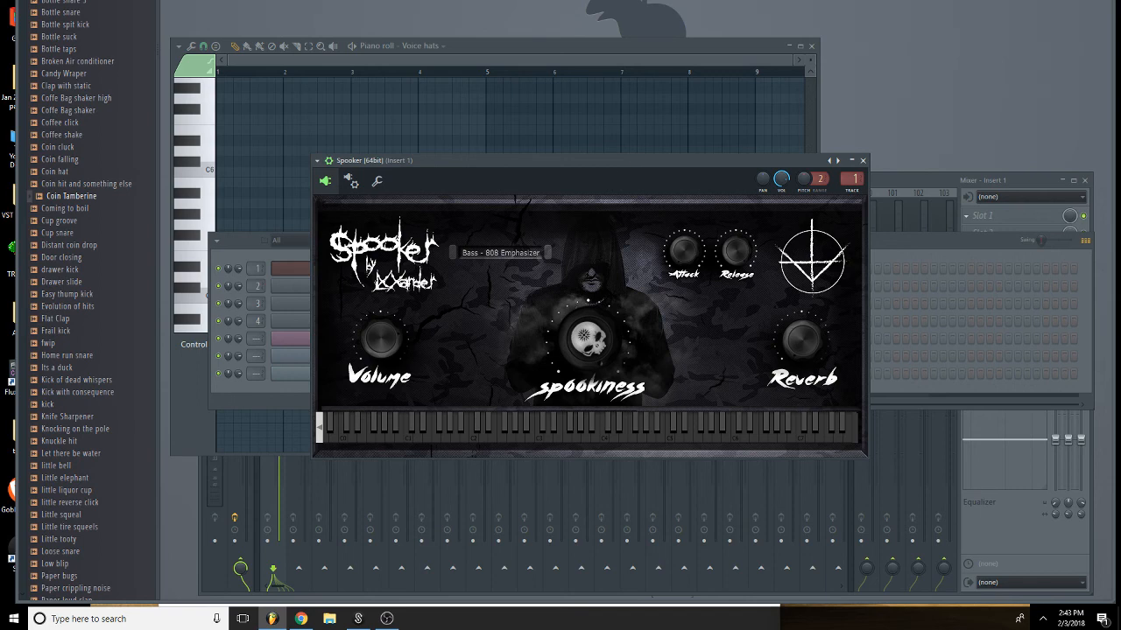
{"action": "key", "text": "F9"}
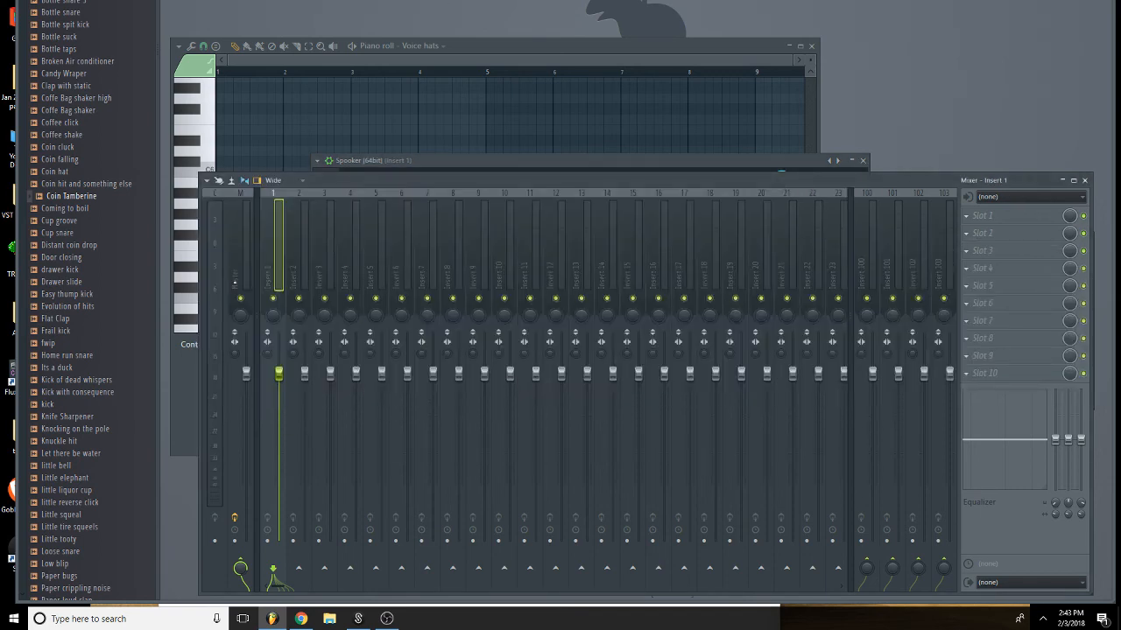
{"action": "left_click", "coordinate": [234, 282]}
{"action": "scroll", "coordinate": [297, 232], "scroll_direction": "down", "scroll_amount": 1}
{"action": "left_click", "coordinate": [639, 162]}
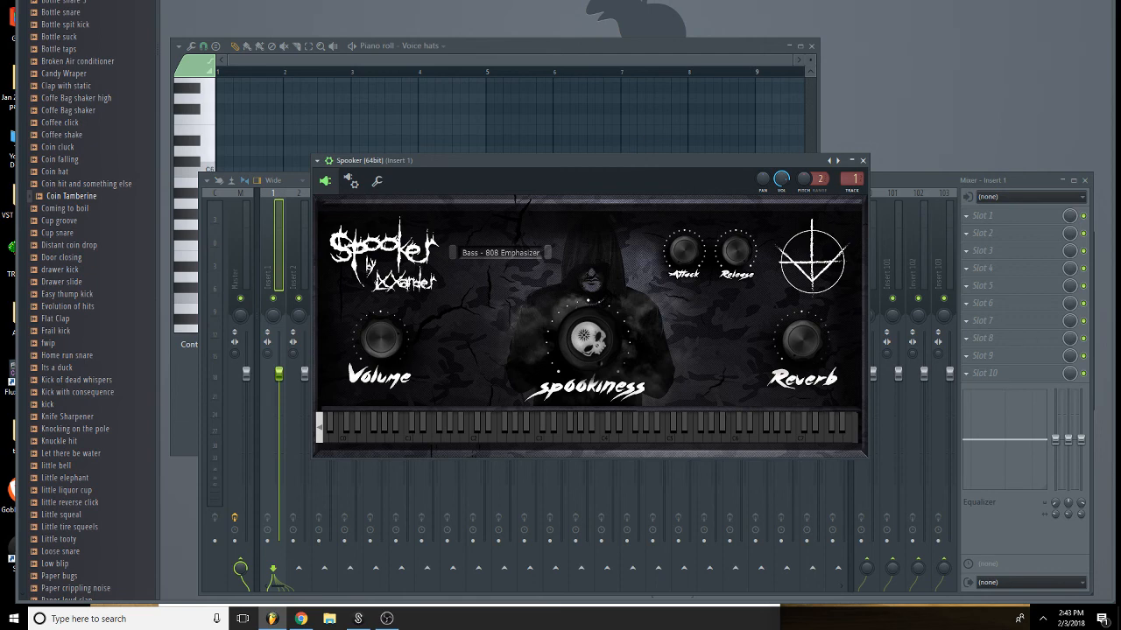
Bring up the playlist, solo track 3, and play back its Voice hats clips from bar 1.
{"action": "key", "text": "F5"}
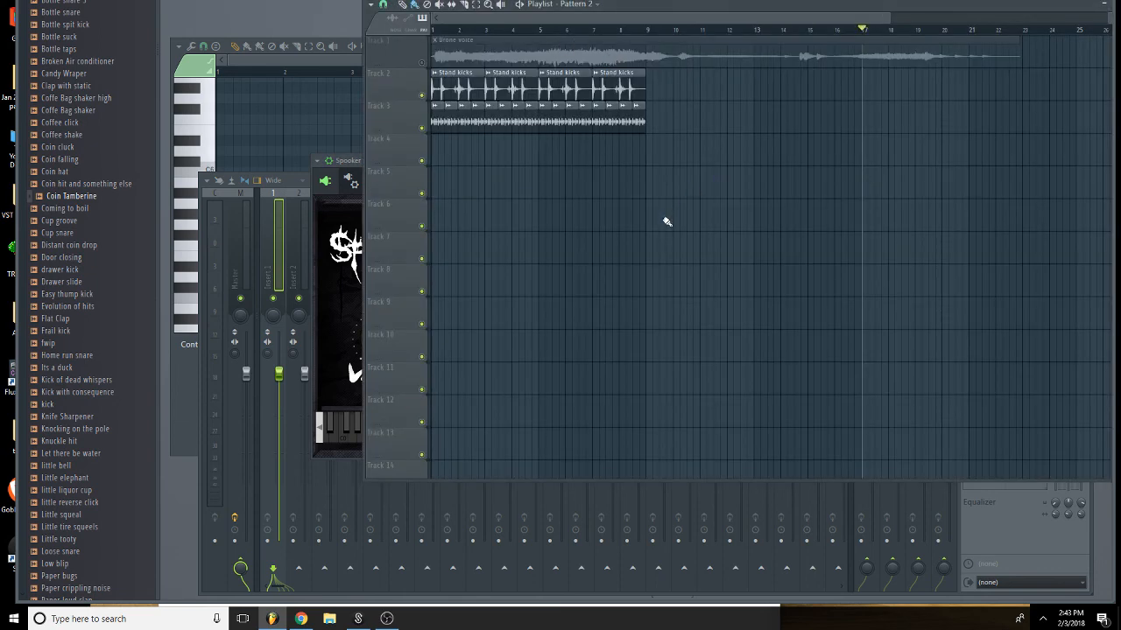
{"action": "left_click_drag", "start_coordinate": [858, 4], "coordinate": [809, 78]}
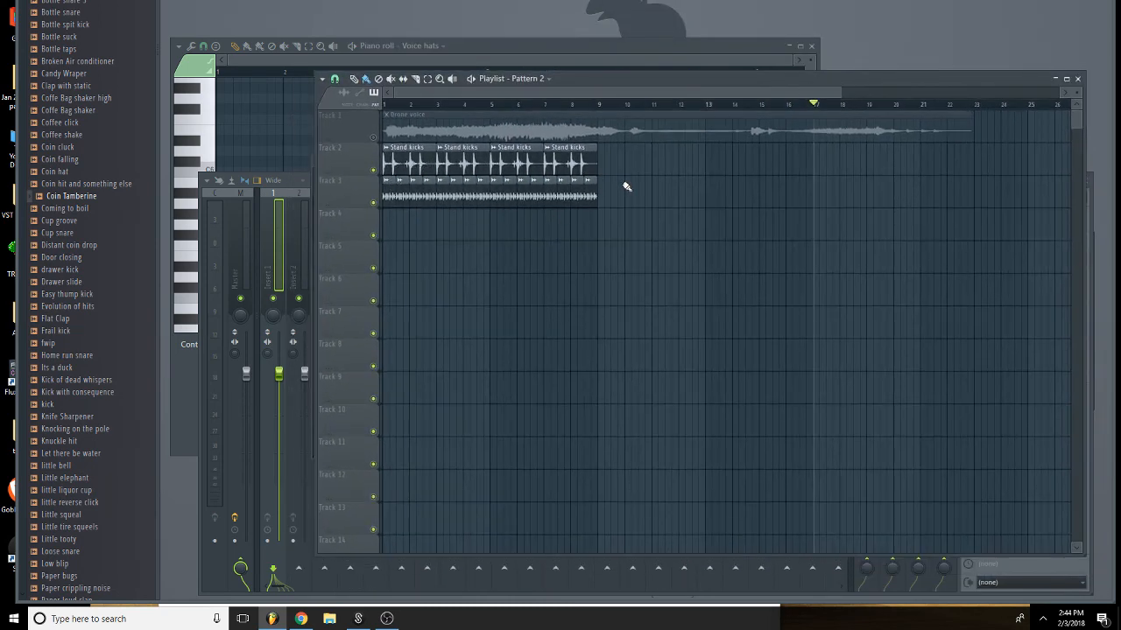
{"action": "left_click_drag", "start_coordinate": [845, 93], "coordinate": [630, 121]}
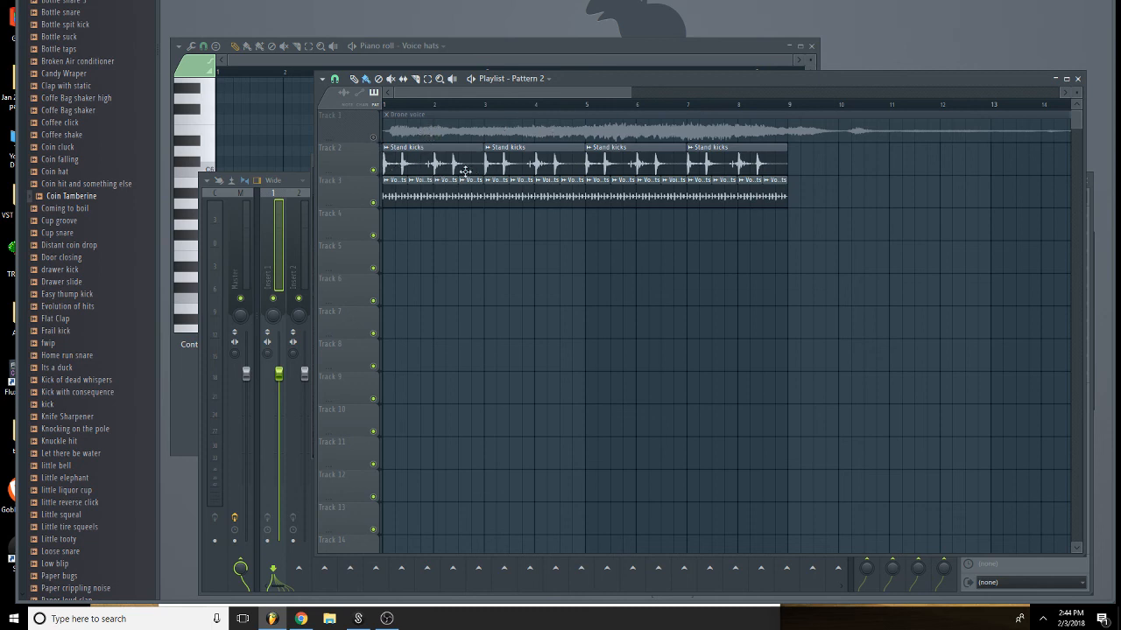
{"action": "left_click", "coordinate": [374, 202], "text": "ctrl"}
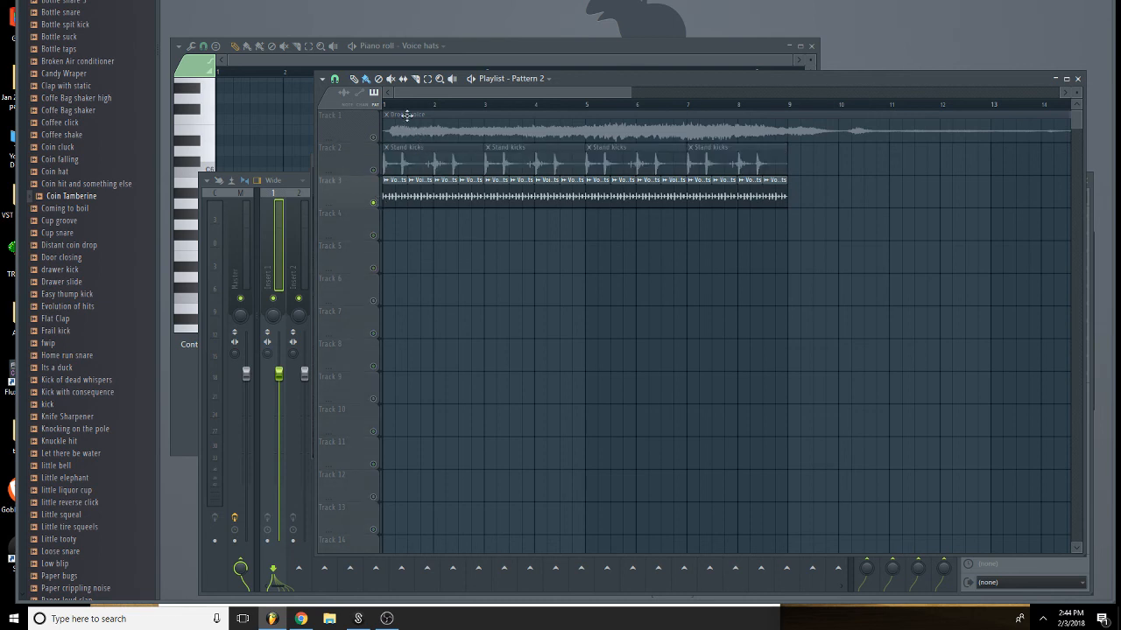
{"action": "key", "text": "space"}
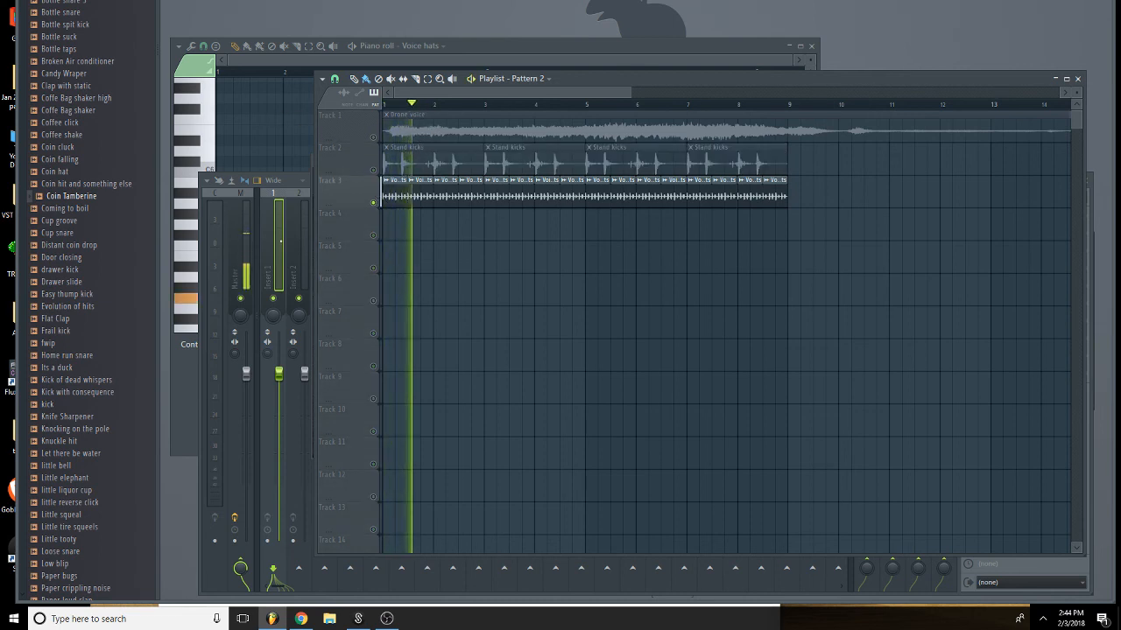
{"action": "key", "text": "space"}
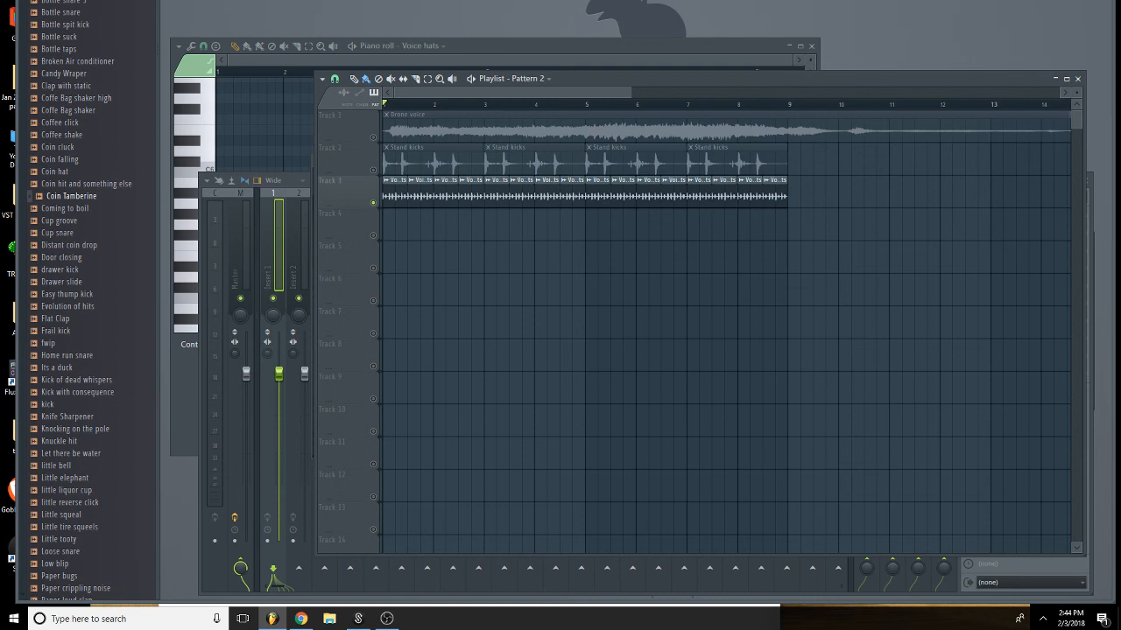
Reopen Spooker from the channel rack and check its list of bass presets.
{"action": "key", "text": "F6"}
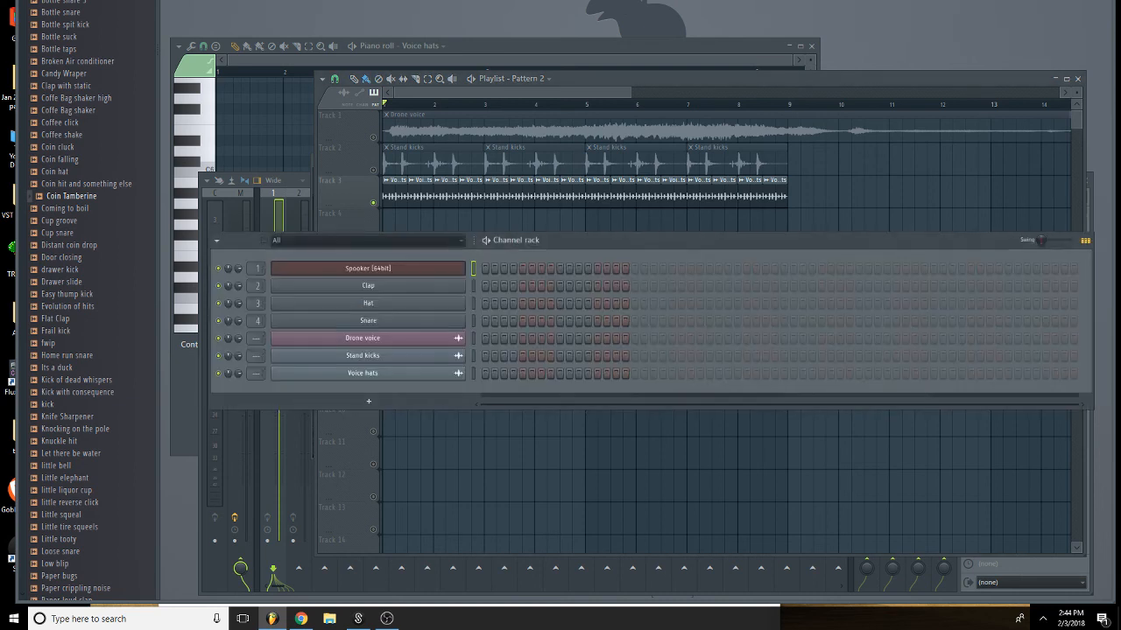
{"action": "left_click", "coordinate": [431, 271]}
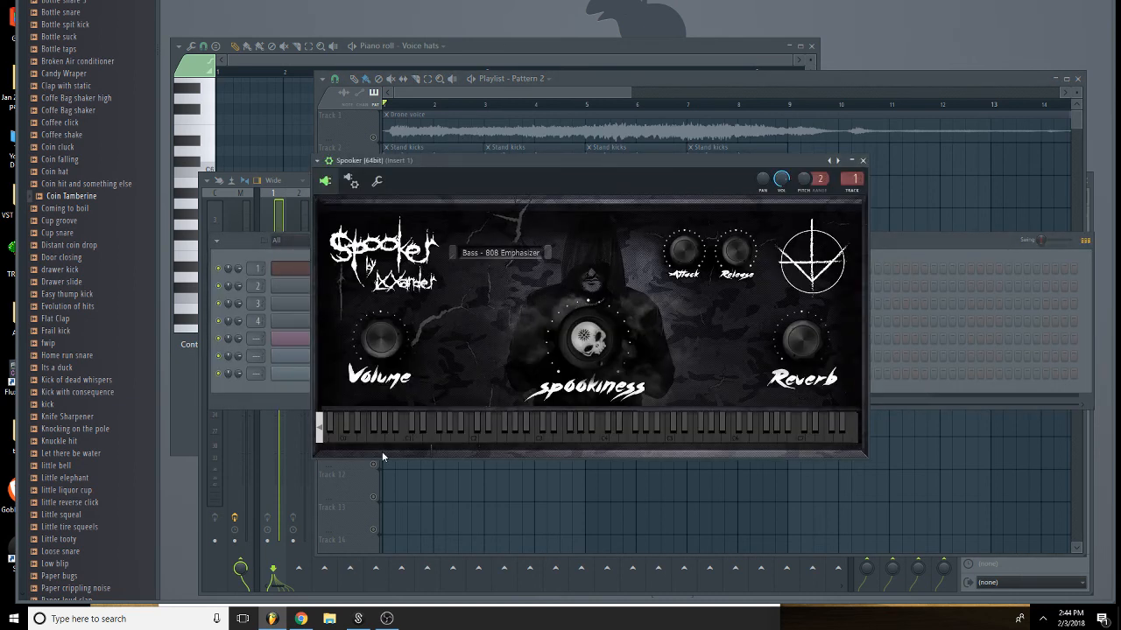
{"action": "left_click", "coordinate": [513, 252]}
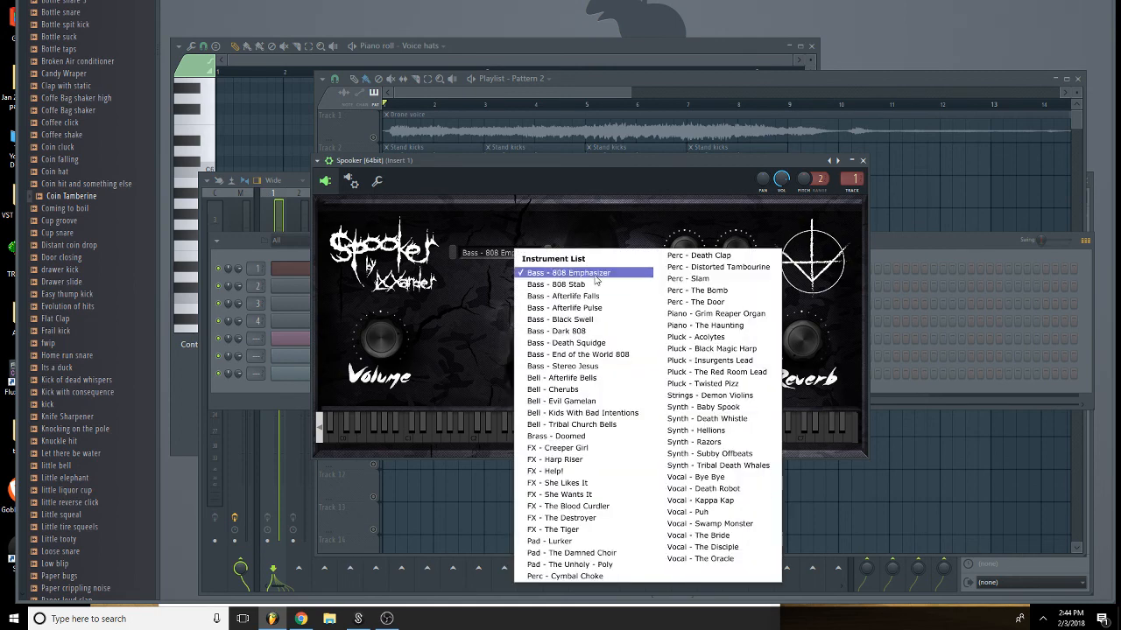
{"action": "left_click", "coordinate": [675, 164]}
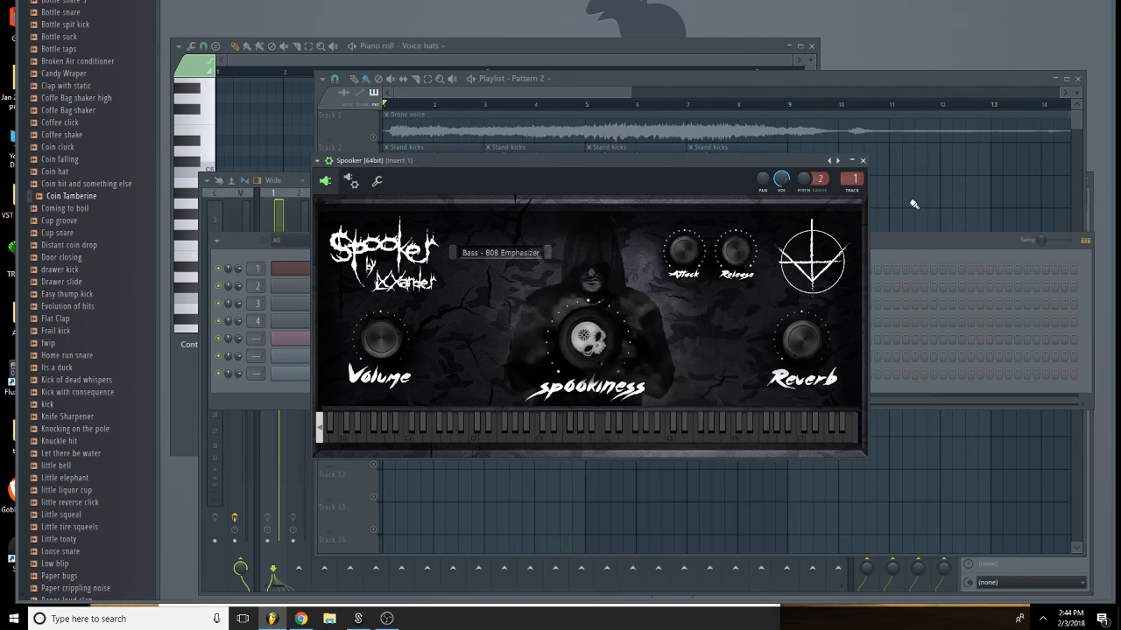
Place a Pattern 1 clip at bar 1 on track 4 of the playlist.
{"action": "left_click", "coordinate": [920, 205]}
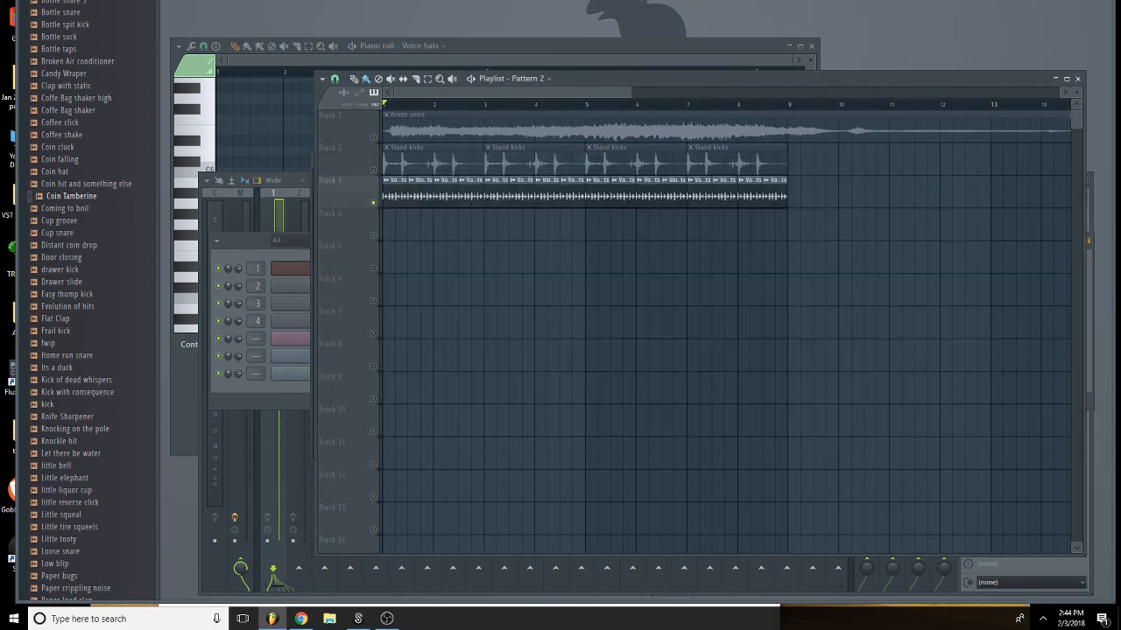
{"action": "left_click", "coordinate": [516, 213]}
{"action": "left_click_drag", "start_coordinate": [532, 222], "coordinate": [383, 206]}
Select all playlist clips and move them together so they start at bar 17.
{"action": "key", "text": "ctrl+a"}
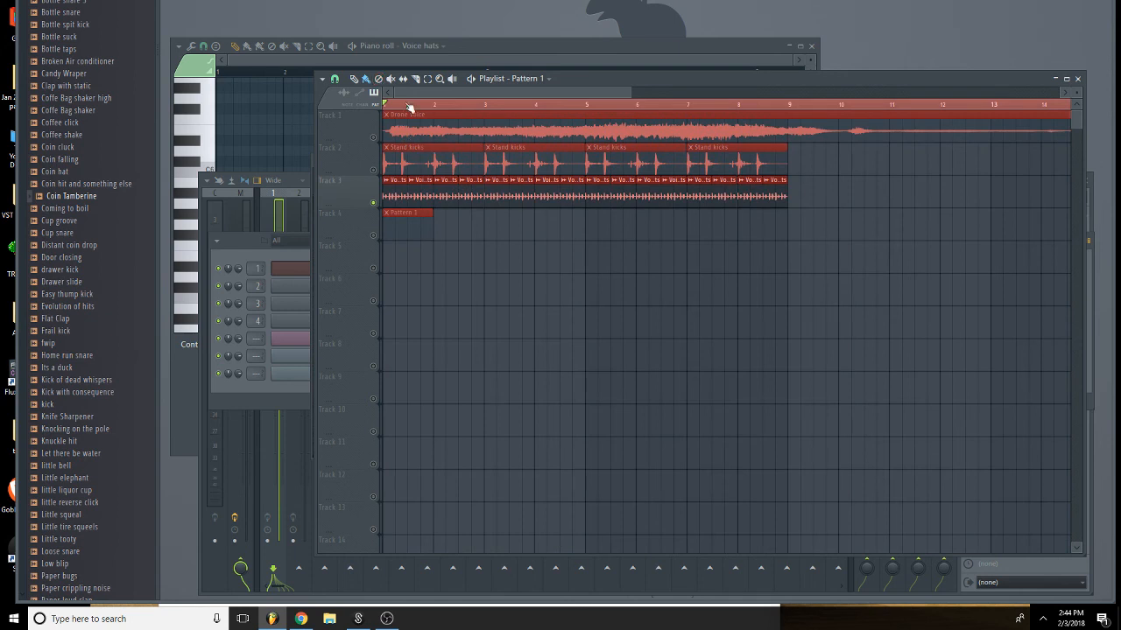
{"action": "left_click", "coordinate": [336, 80]}
{"action": "left_click", "coordinate": [343, 108]}
{"action": "left_click_drag", "start_coordinate": [630, 92], "coordinate": [972, 114]}
{"action": "left_click_drag", "start_coordinate": [396, 160], "coordinate": [732, 157]}
{"action": "left_click", "coordinate": [671, 211], "text": "ctrl"}
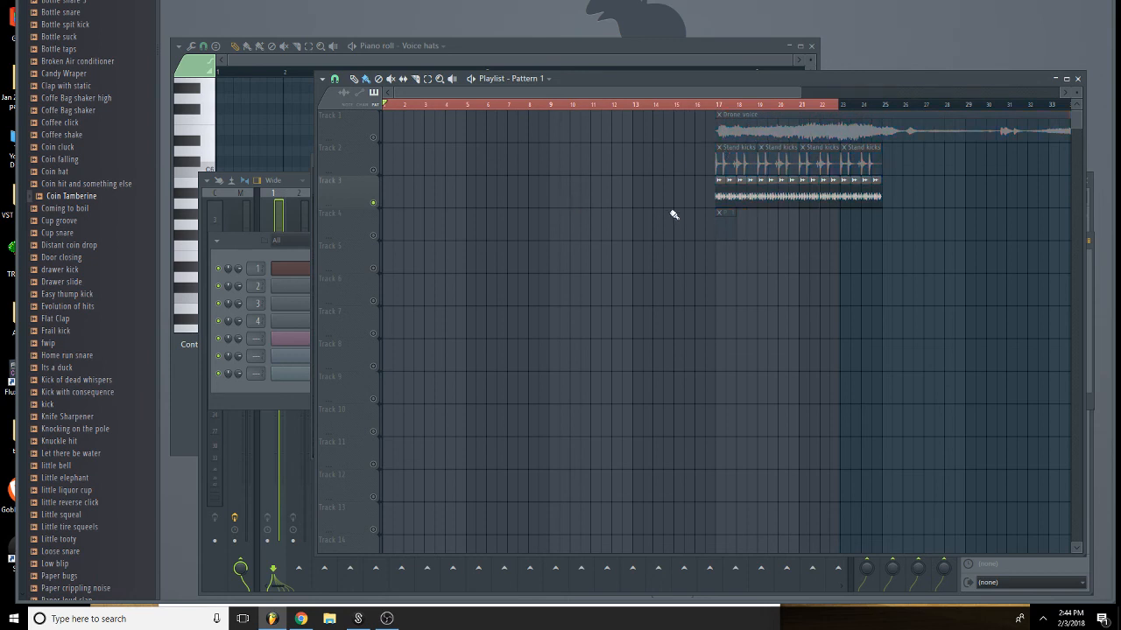
Move the Pattern 1 clip back to bar 1 on track 4 and extend it to bar 17.
{"action": "left_click_drag", "start_coordinate": [721, 233], "coordinate": [306, 249]}
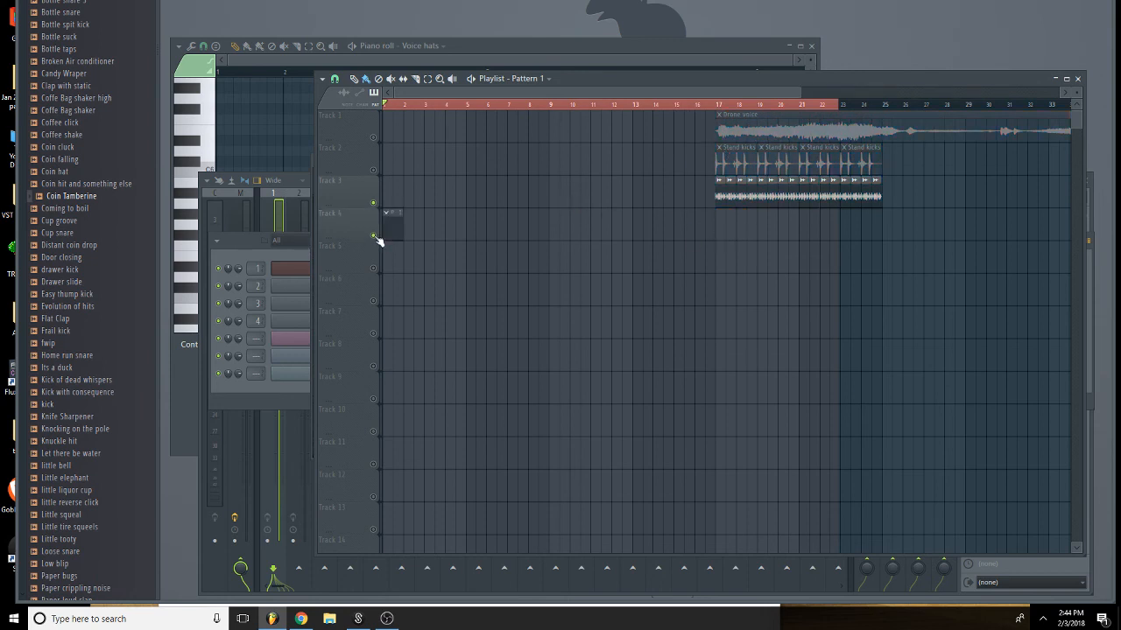
{"action": "left_click_drag", "start_coordinate": [400, 230], "coordinate": [672, 226]}
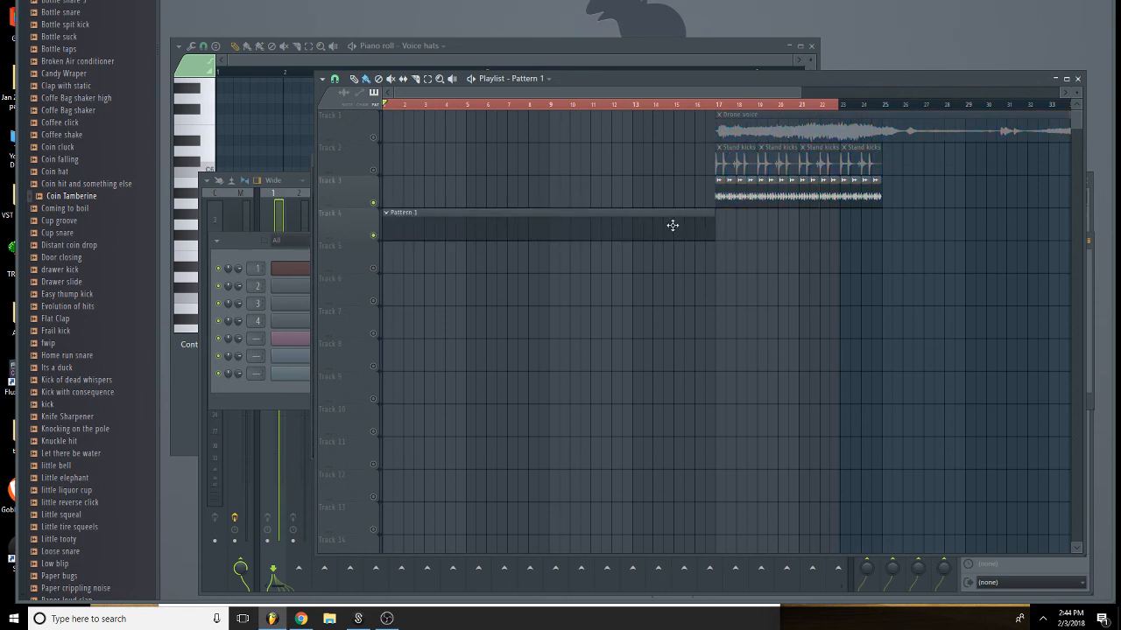
Open Spooker and audition several notes of the Bass - 808 Emphasizer preset.
{"action": "left_click", "coordinate": [296, 270]}
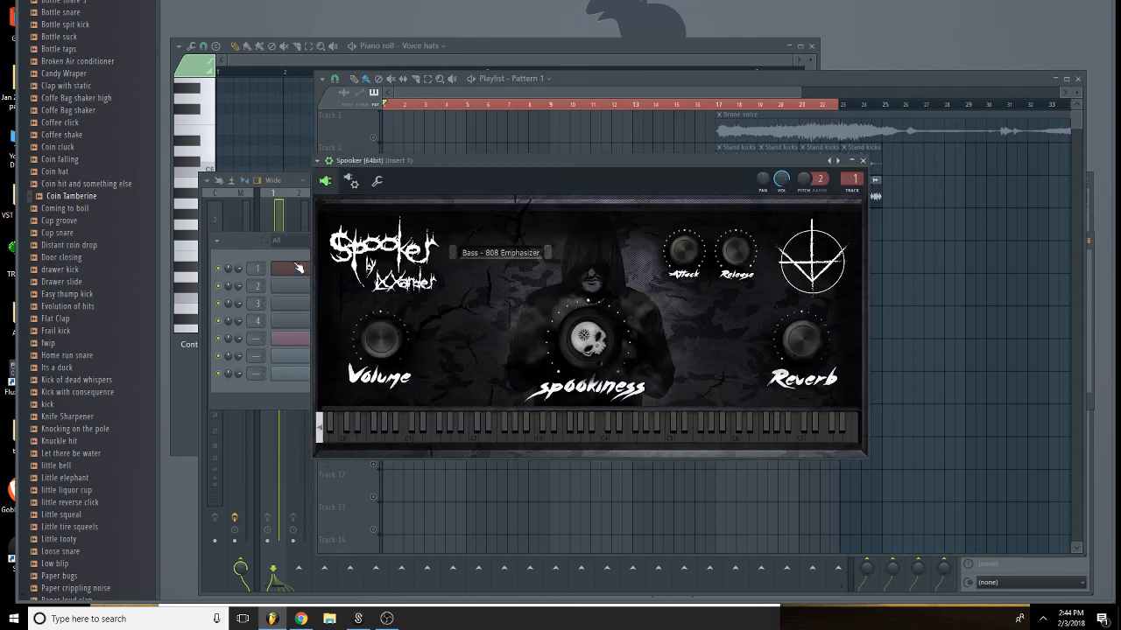
{"action": "key", "text": "c"}
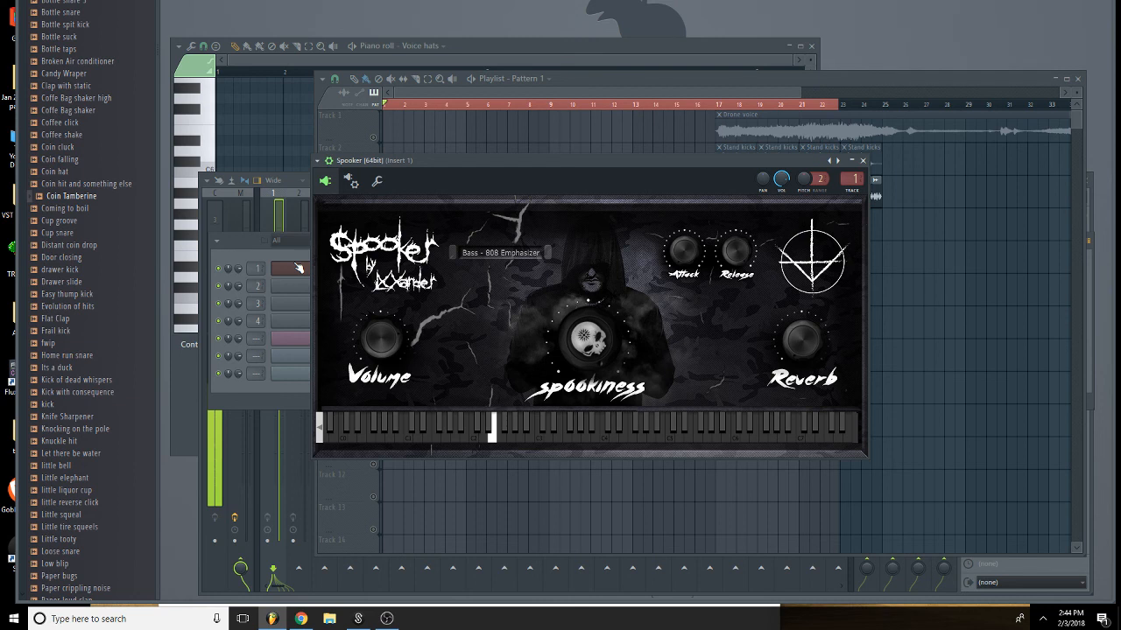
{"action": "key", "text": "n"}
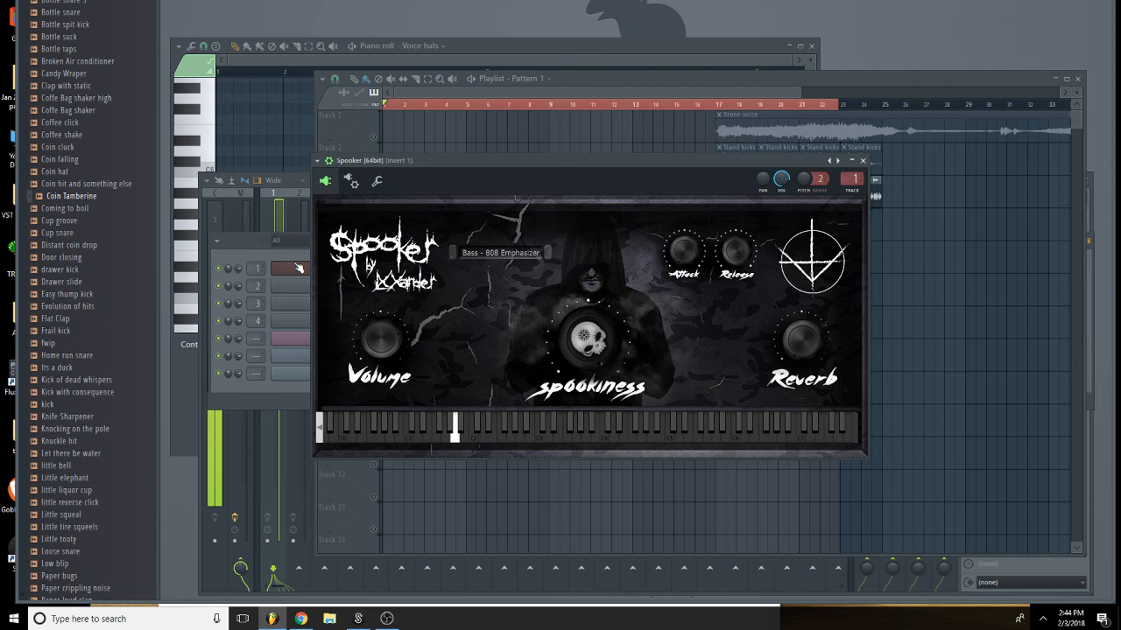
{"action": "key", "text": "b"}
{"action": "key", "text": "n"}
{"action": "key", "text": "c"}
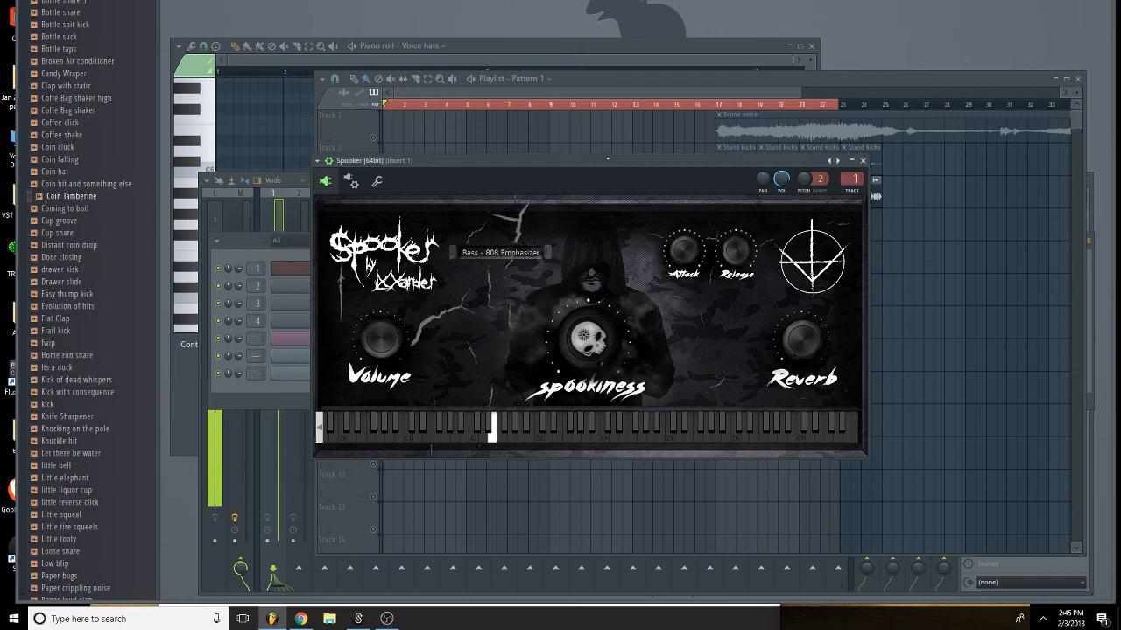
{"action": "left_click_drag", "start_coordinate": [608, 159], "coordinate": [639, 237]}
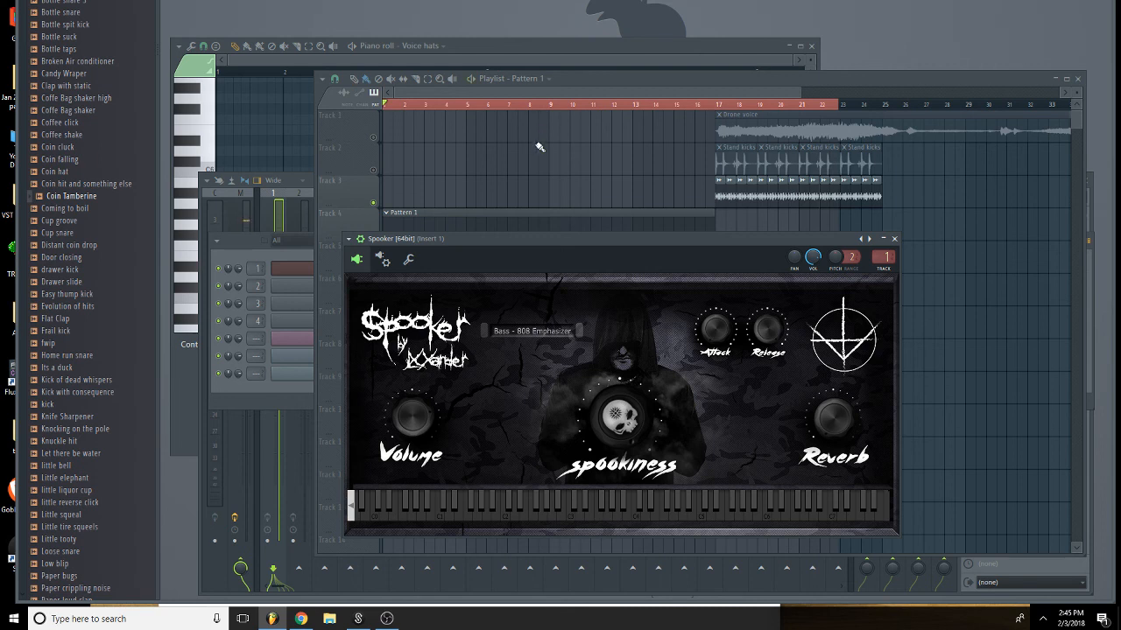
Record a seven-note Spooker bass melody into Pattern 1 from bar 1 to about bar 9, and review it in the piano roll.
{"action": "key", "text": "space"}
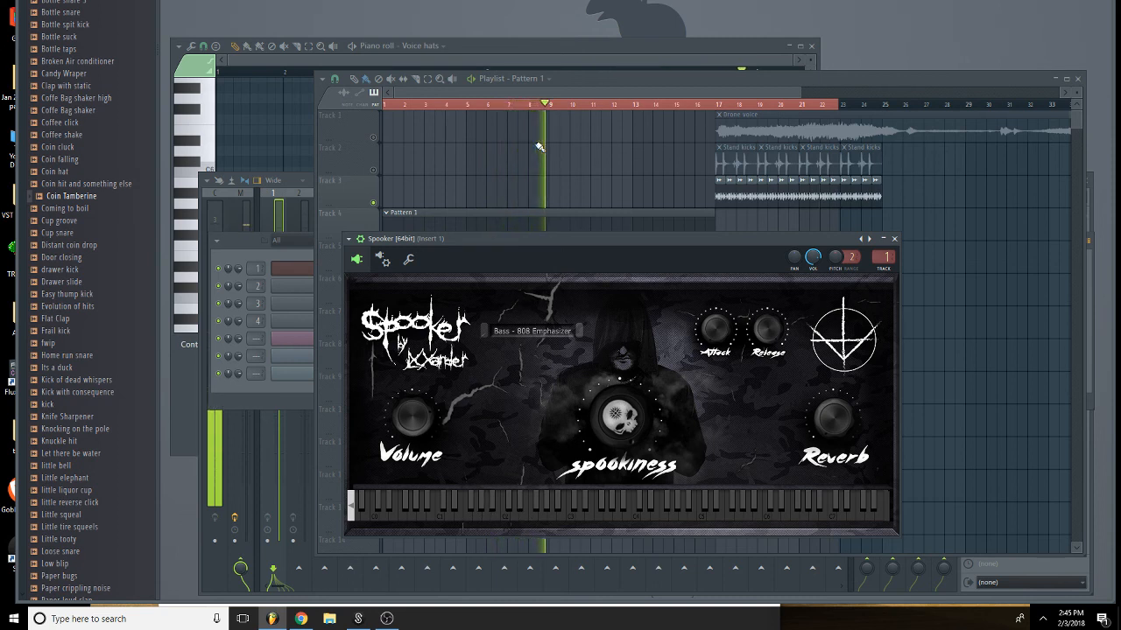
{"action": "key", "text": "space"}
{"action": "right_click", "coordinate": [525, 149]}
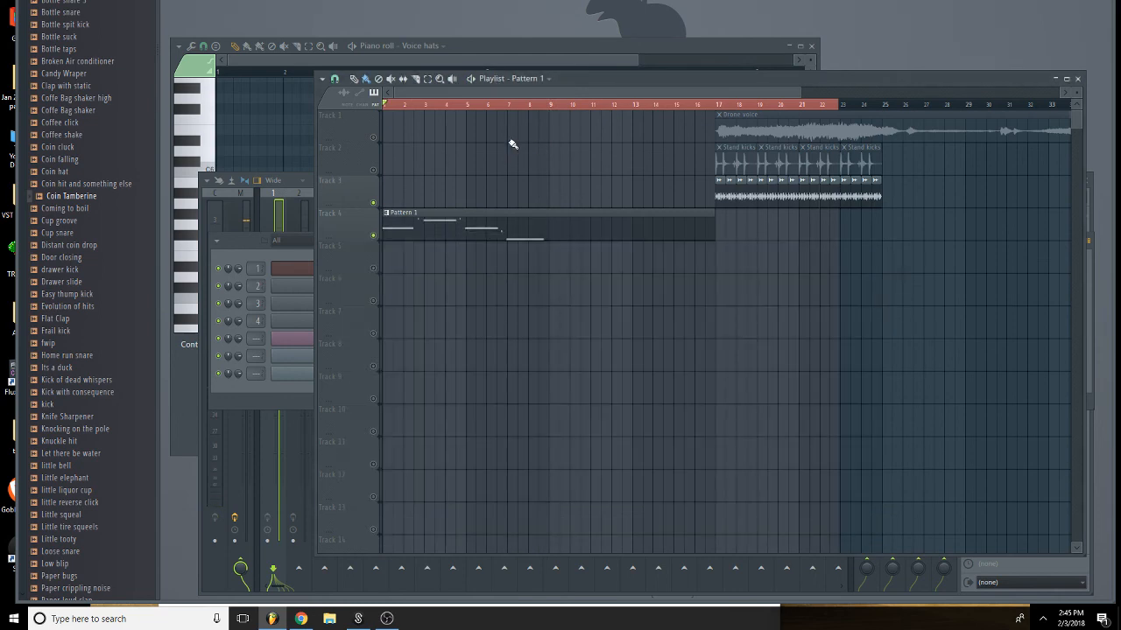
{"action": "double_click", "coordinate": [516, 238]}
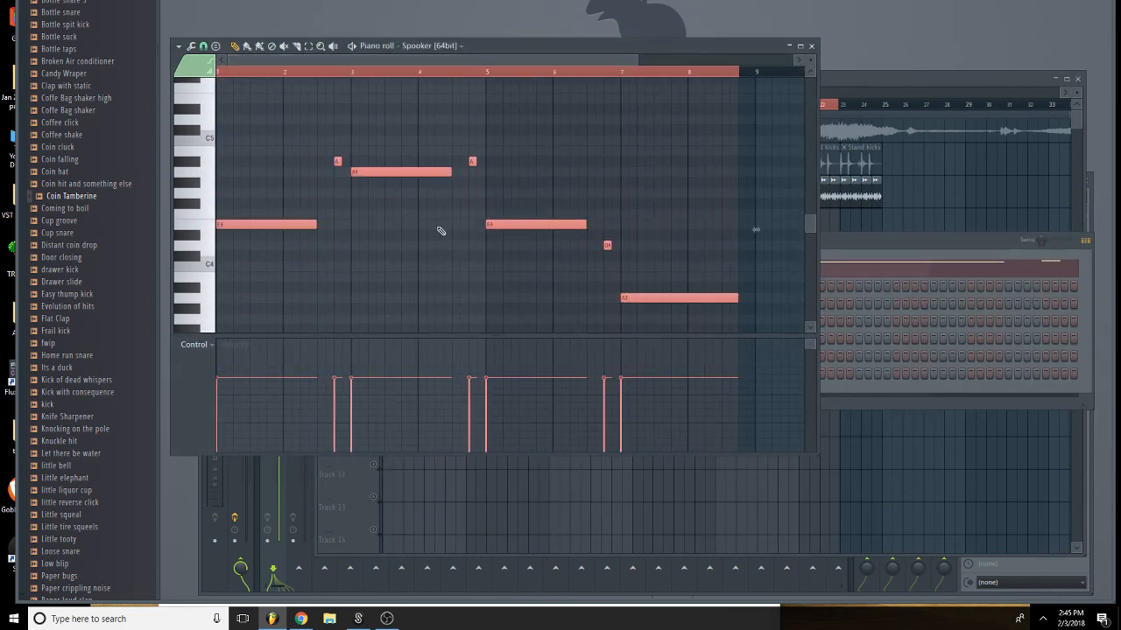
{"action": "left_click", "coordinate": [811, 46]}
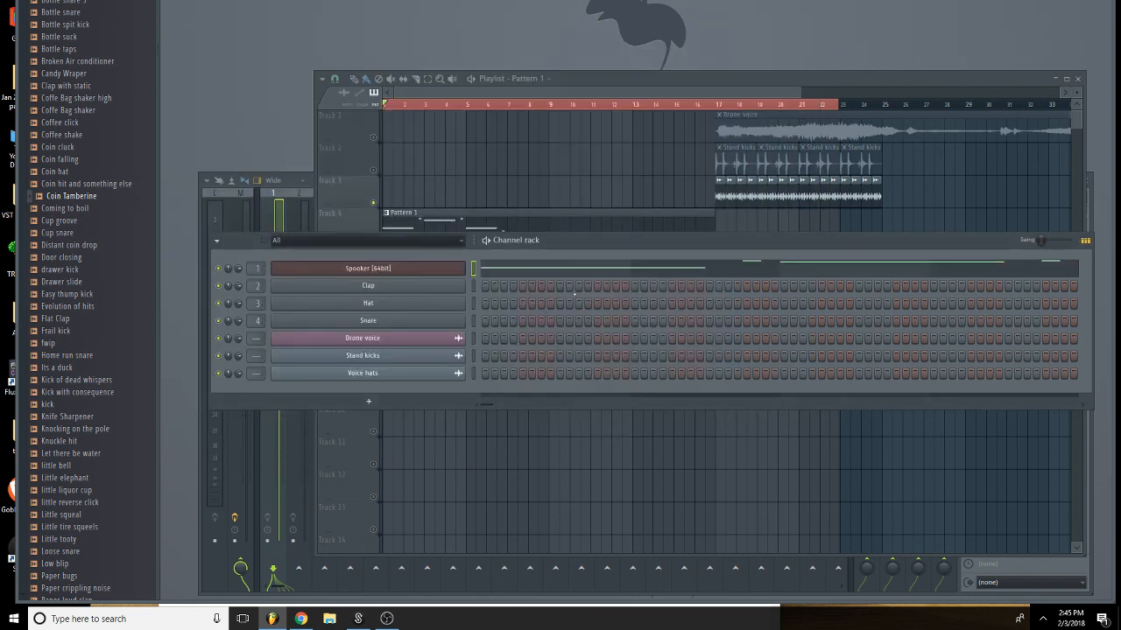
{"action": "left_click", "coordinate": [532, 160]}
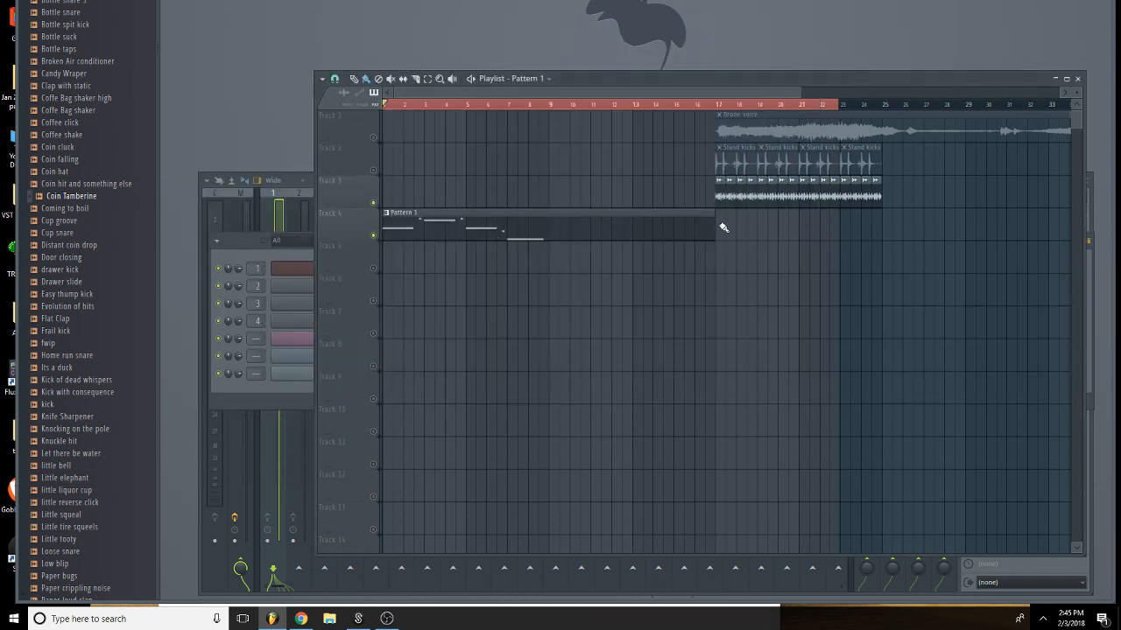
Shorten the Pattern 1 clip to end at bar 9, add a second copy at bar 9, and make that copy unique.
{"action": "left_click_drag", "start_coordinate": [714, 222], "coordinate": [670, 231]}
{"action": "left_click", "coordinate": [555, 213]}
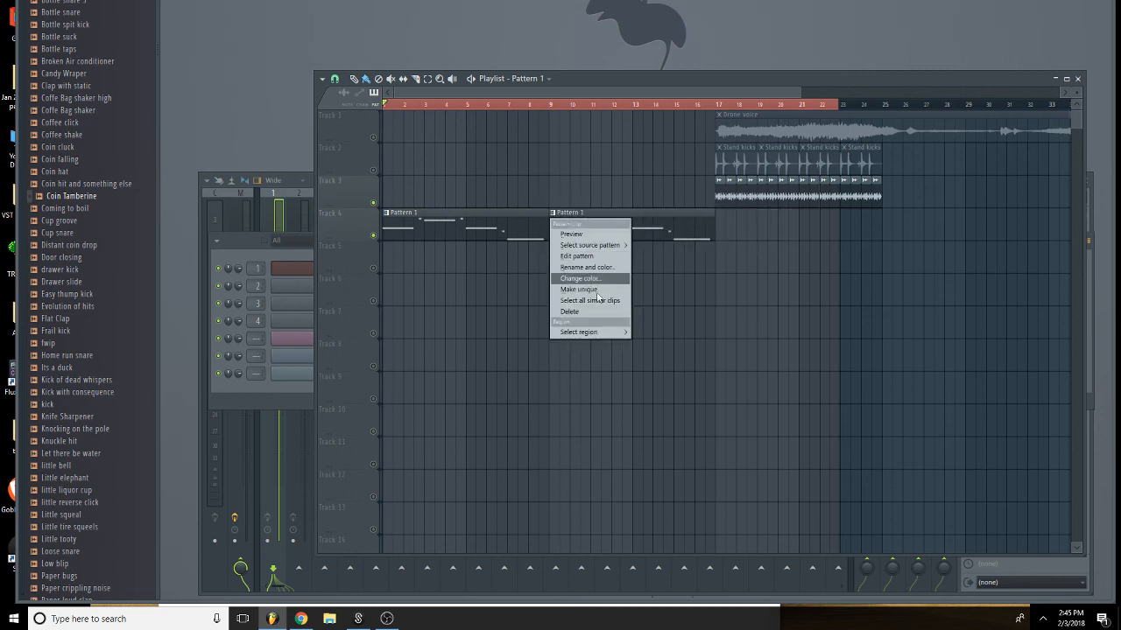
{"action": "left_click", "coordinate": [598, 291]}
Replace the final A3 note of the unique melody copy at bar 9 with a G3 note spanning pattern bars 7 to 9.
{"action": "double_click", "coordinate": [622, 232]}
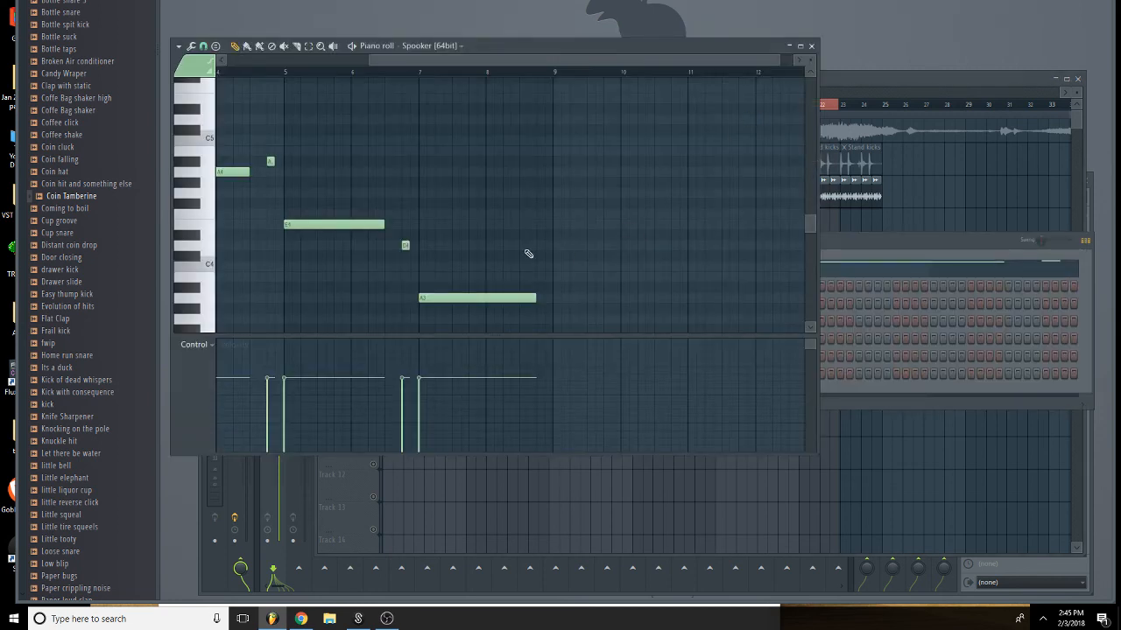
{"action": "right_click", "coordinate": [496, 296]}
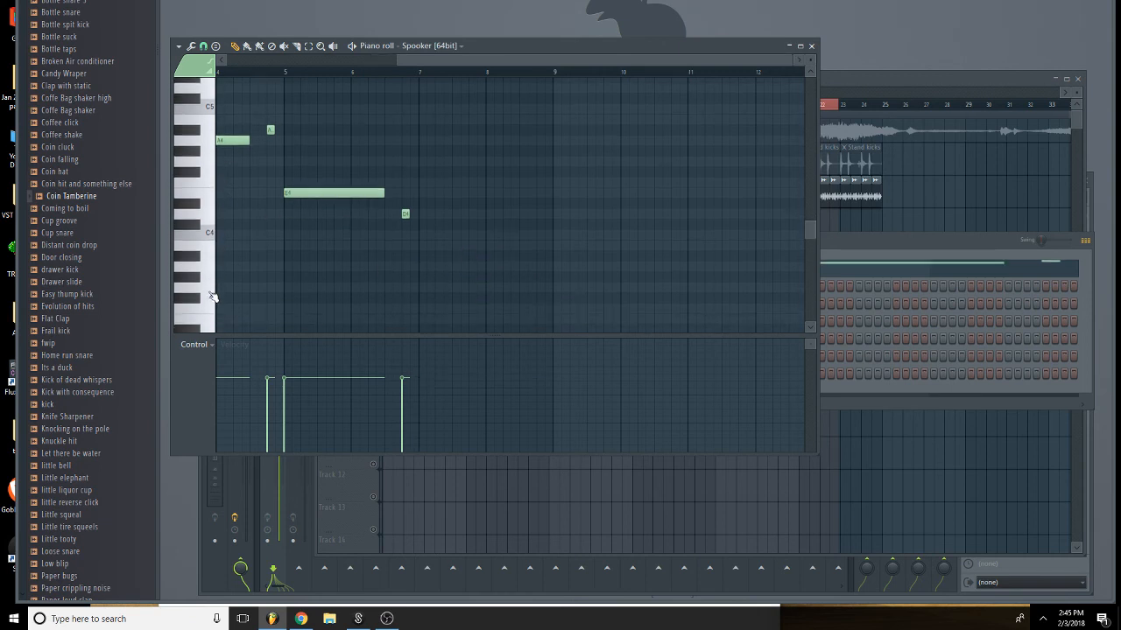
{"action": "left_click", "coordinate": [424, 288]}
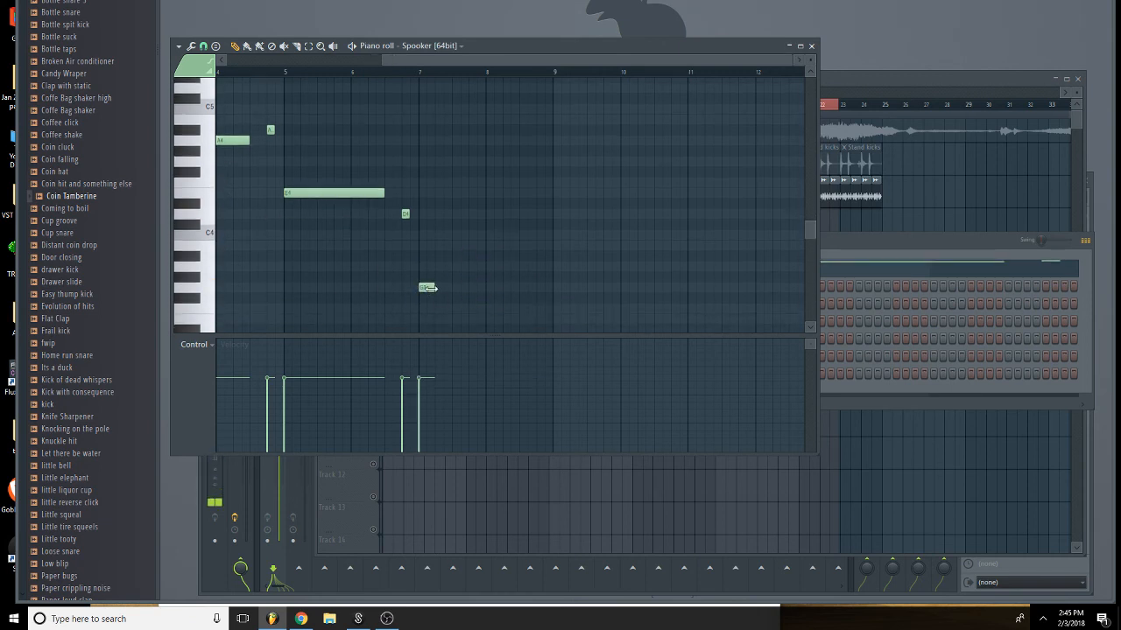
{"action": "left_click_drag", "start_coordinate": [432, 288], "coordinate": [547, 291]}
{"action": "left_click", "coordinate": [925, 211]}
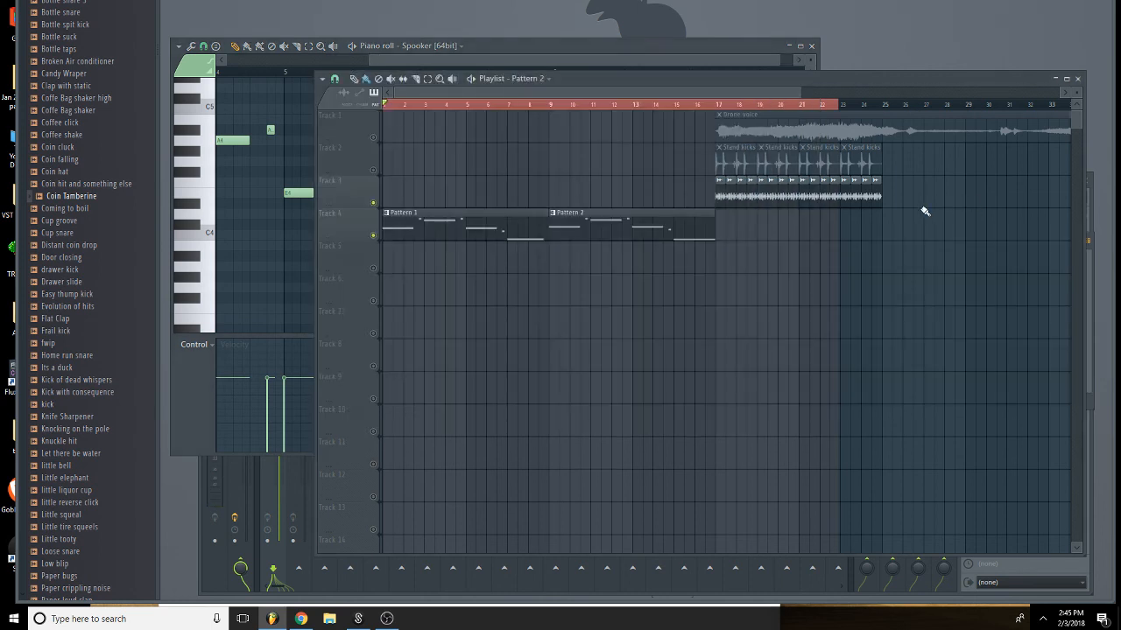
Compare the closing notes of Pattern 2 and Pattern 1 in the piano roll, and return to the playlist.
{"action": "double_click", "coordinate": [656, 233]}
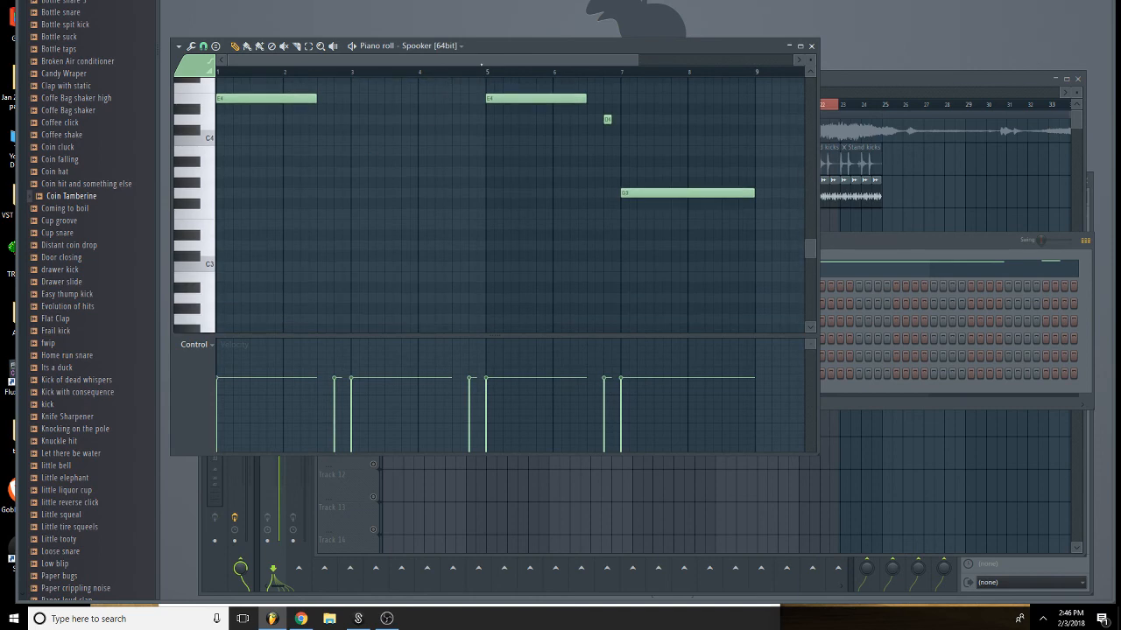
{"action": "left_click", "coordinate": [942, 192]}
{"action": "double_click", "coordinate": [482, 230]}
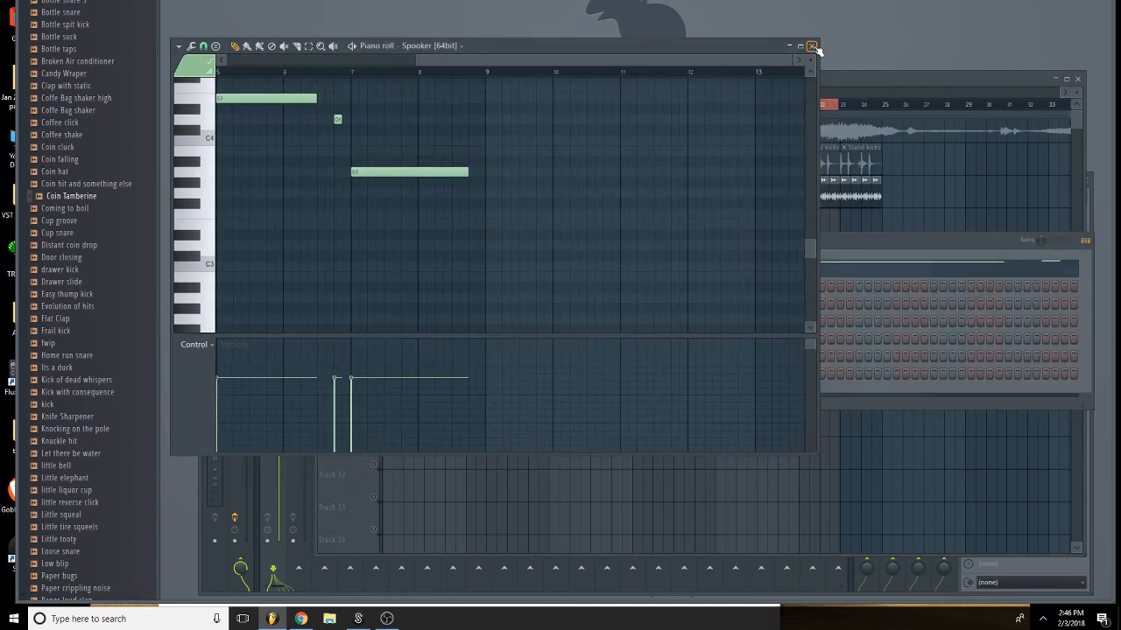
{"action": "left_click", "coordinate": [813, 47]}
{"action": "left_click", "coordinate": [665, 185]}
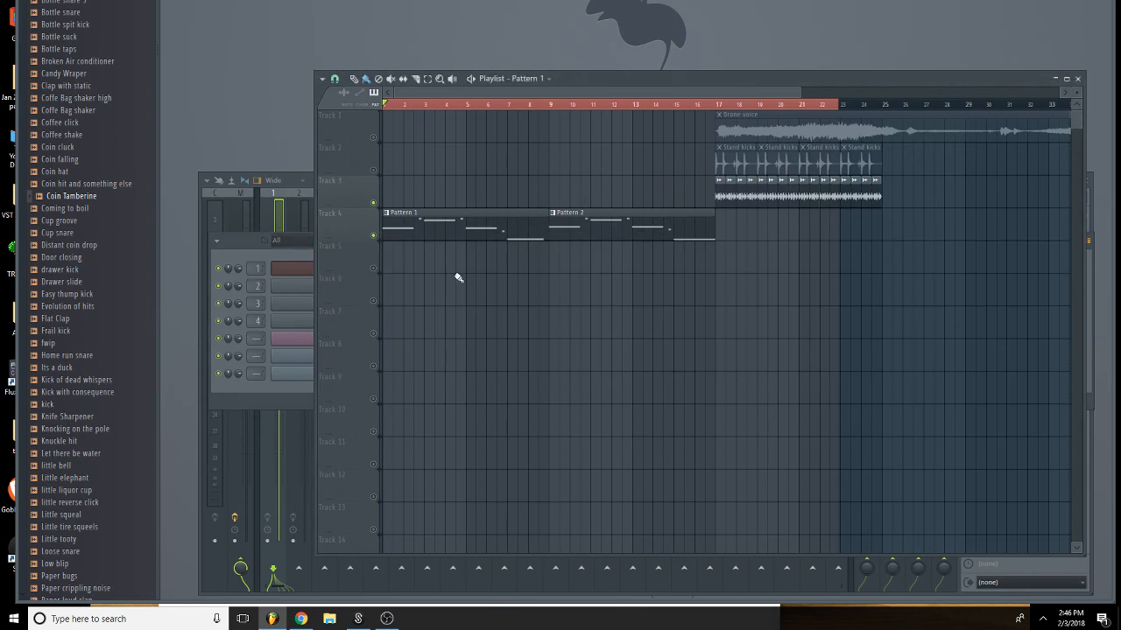
Replace the Clap channel with a second Spooker instance and return to the playlist.
{"action": "left_click", "coordinate": [298, 286]}
{"action": "right_click", "coordinate": [299, 285]}
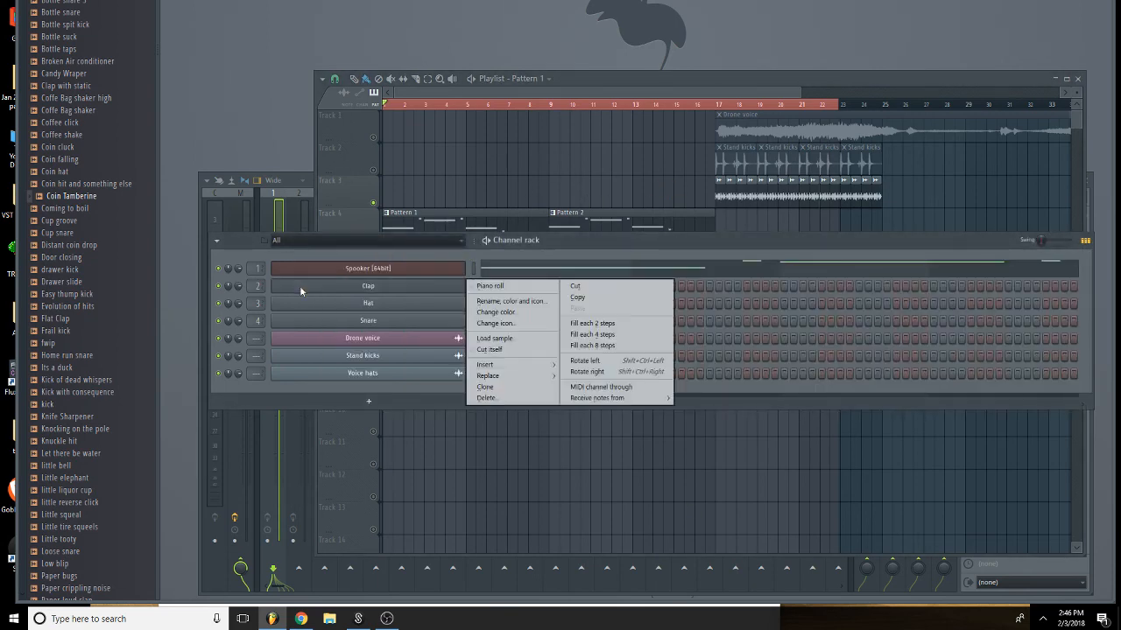
{"action": "mouse_move", "coordinate": [506, 380]}
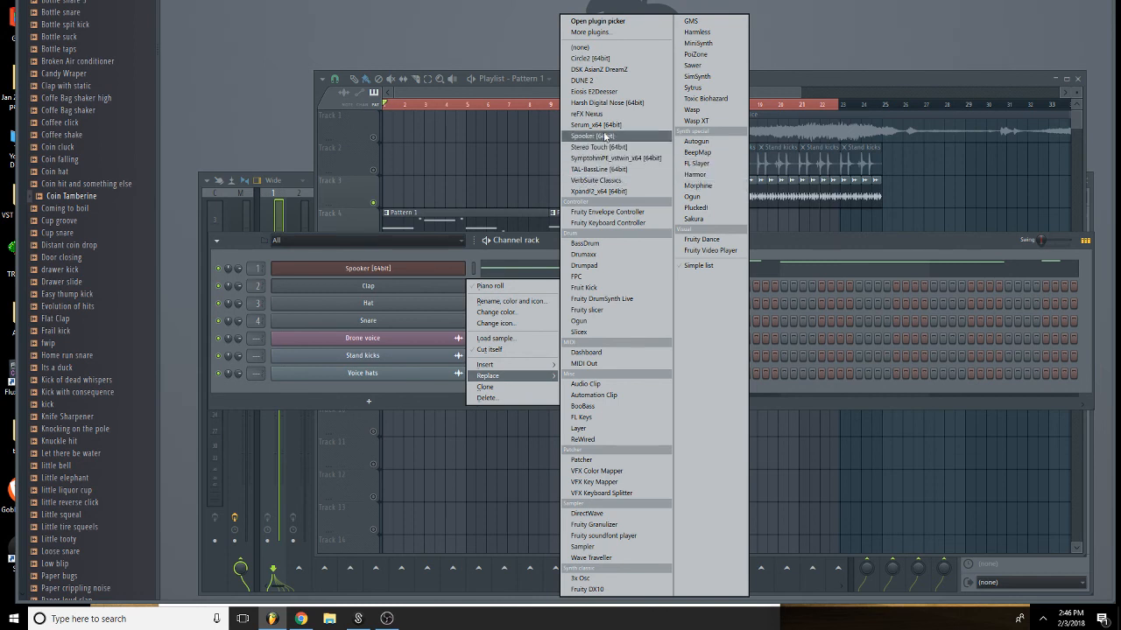
{"action": "left_click", "coordinate": [602, 138]}
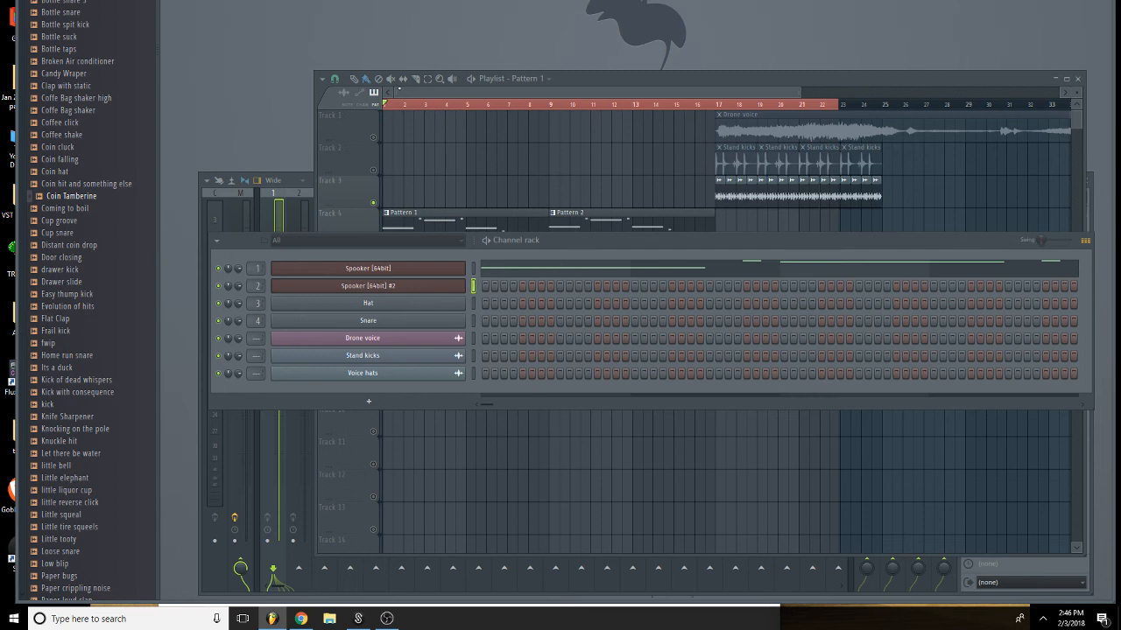
{"action": "left_click", "coordinate": [515, 152]}
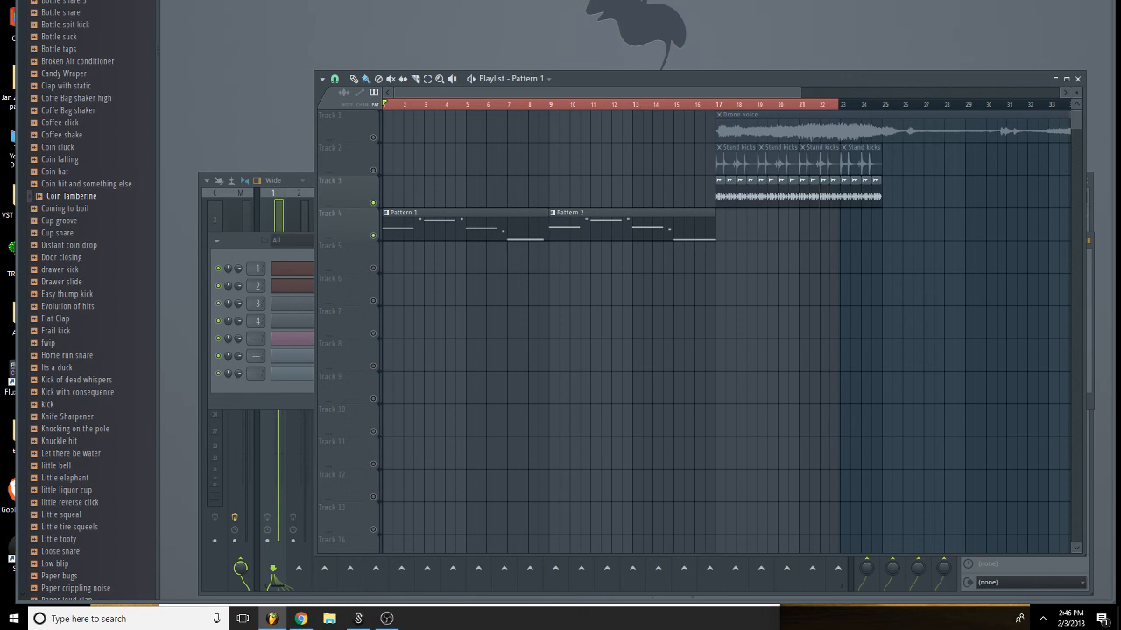
Remove the stray Pattern 1 clip from track 6 and audition the second Spooker's Perc - The Bomb preset while varying its spookiness.
{"action": "key", "text": "Down"}
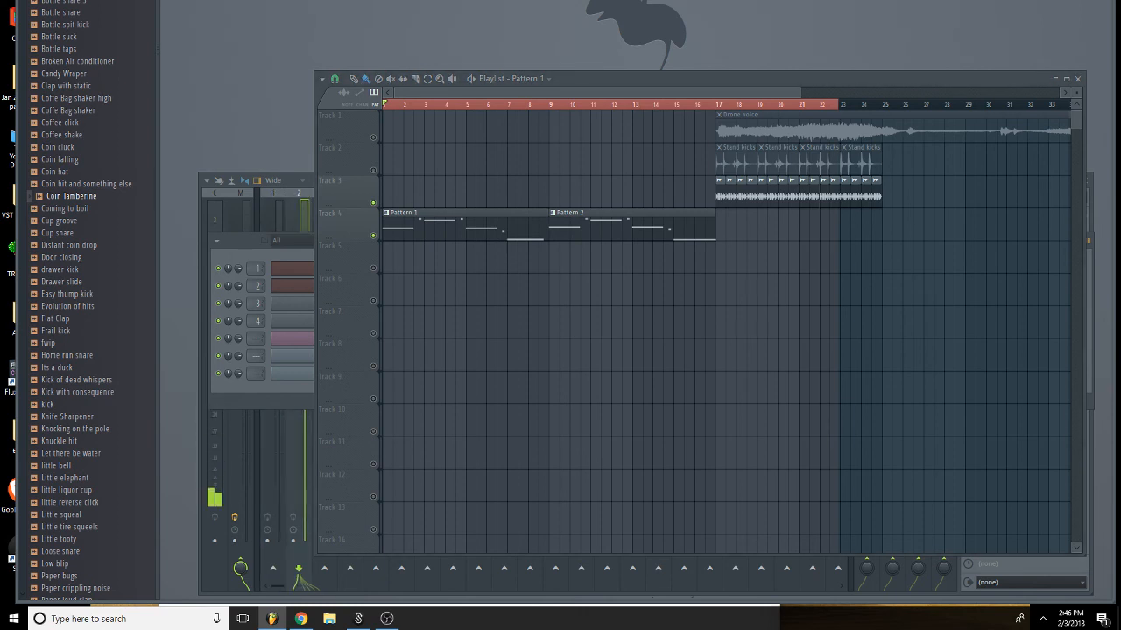
{"action": "left_click", "coordinate": [464, 279]}
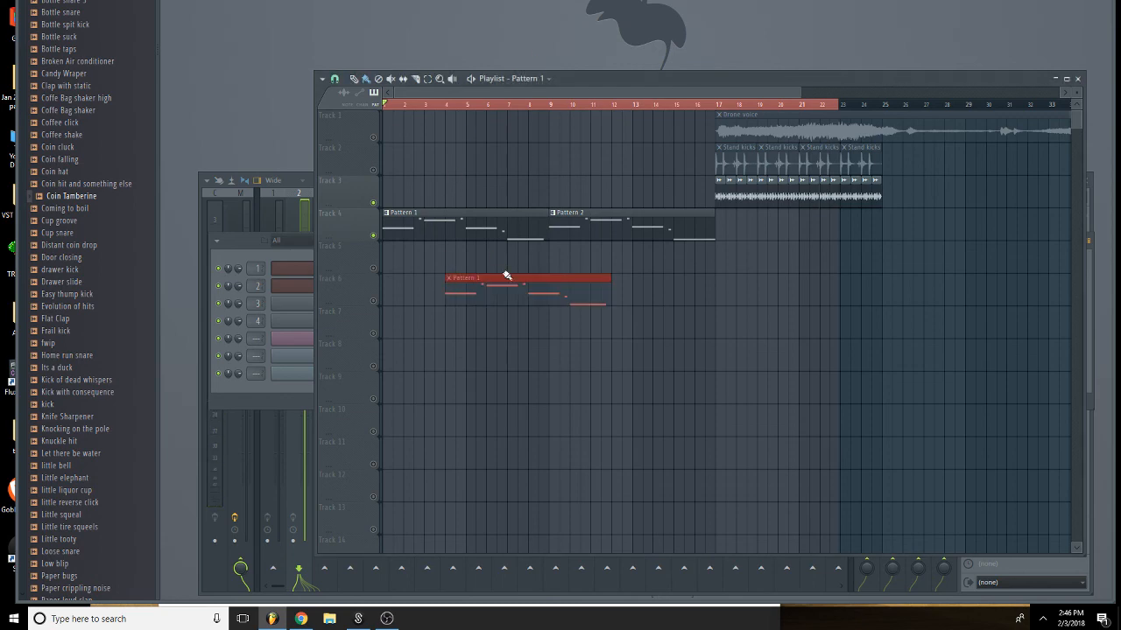
{"action": "right_click", "coordinate": [507, 275]}
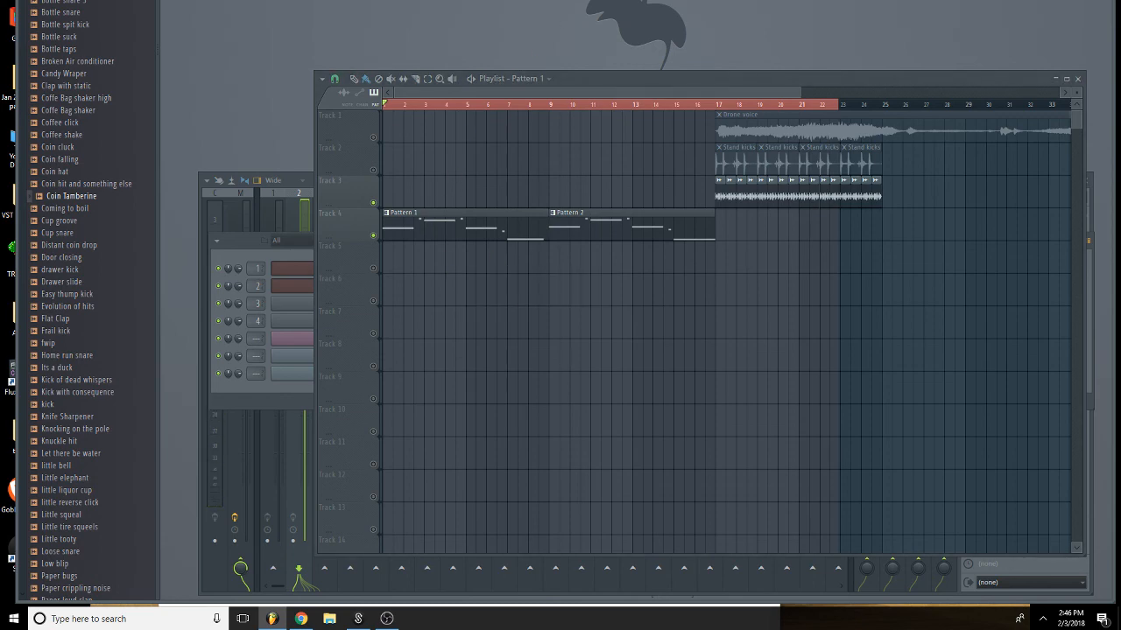
{"action": "left_click_drag", "start_coordinate": [513, 0], "coordinate": [631, 162]}
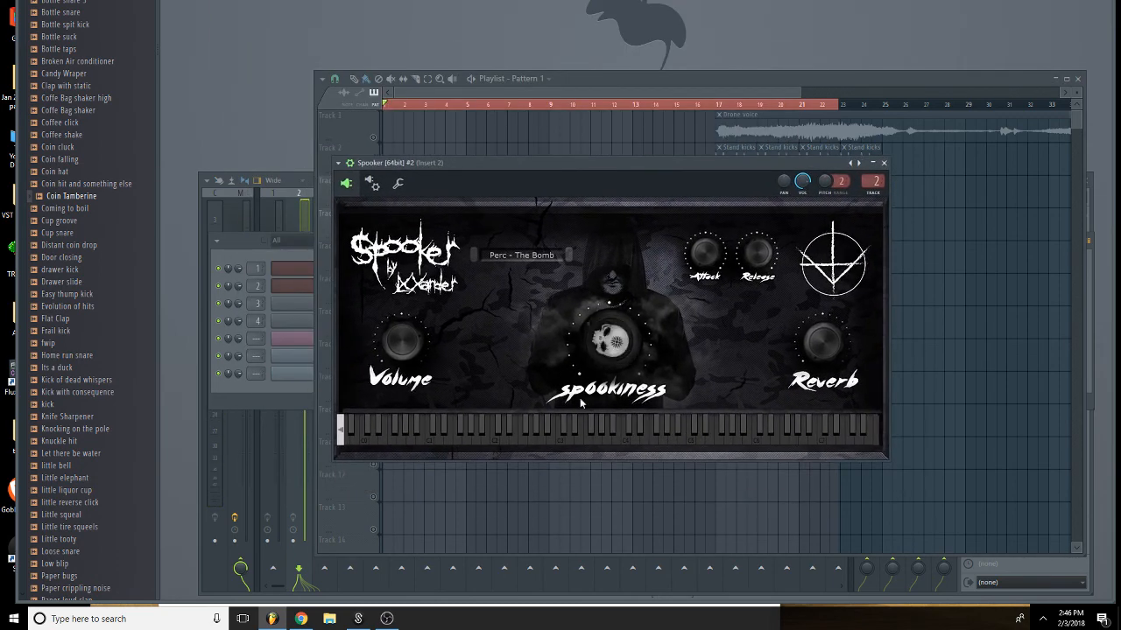
{"action": "left_click", "coordinate": [611, 348]}
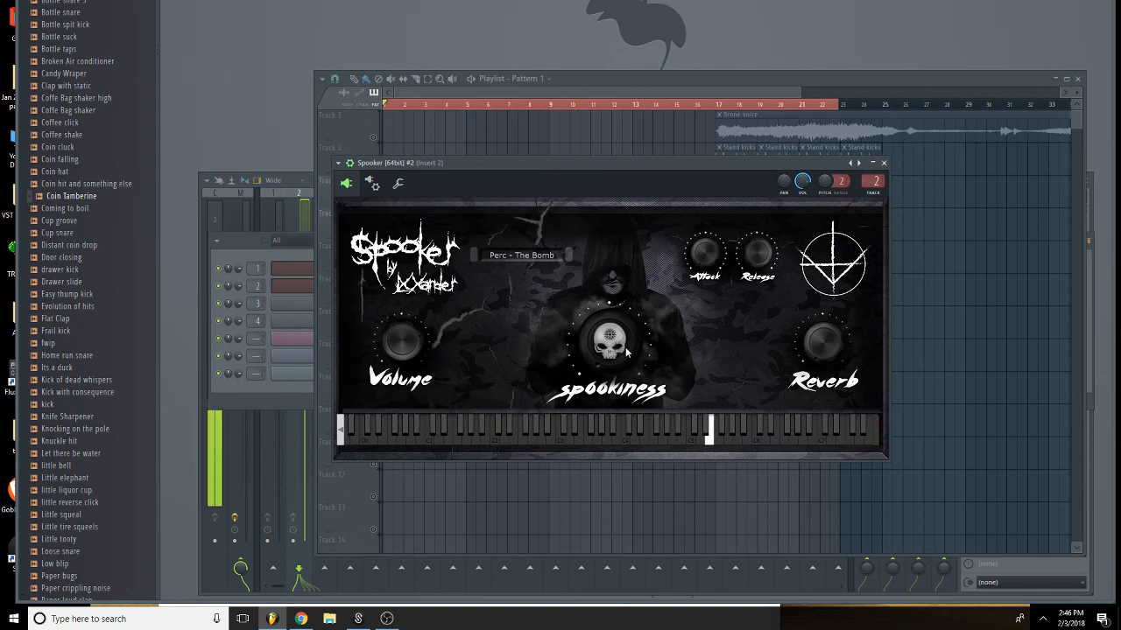
{"action": "left_click_drag", "start_coordinate": [610, 341], "coordinate": [657, 188]}
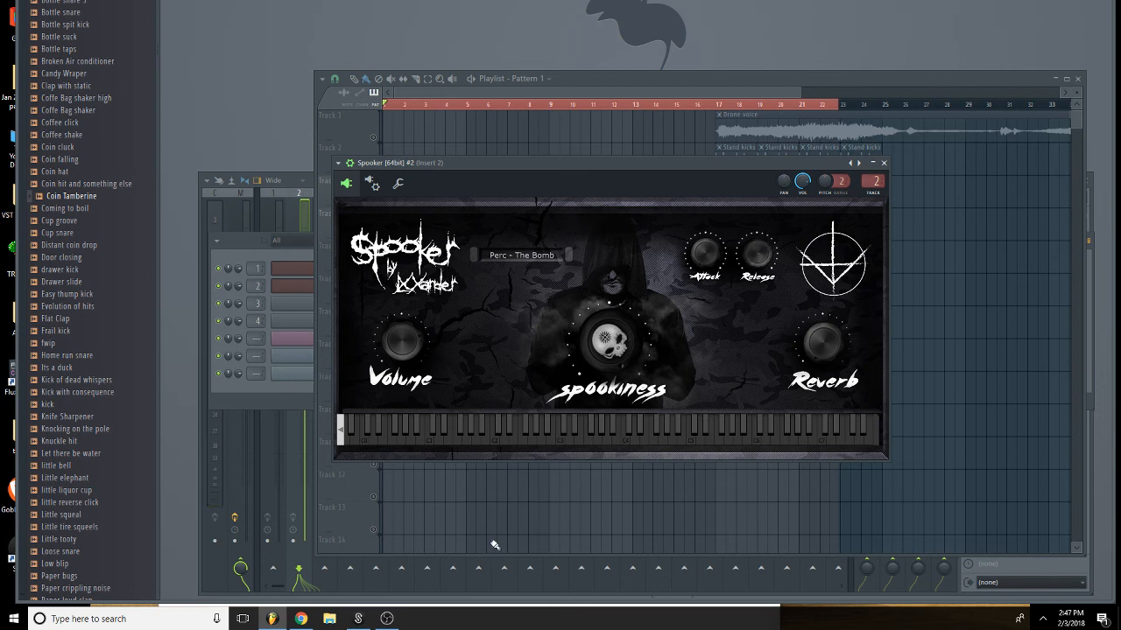
Create a new empty pattern named layers.
{"action": "left_click", "coordinate": [510, 522]}
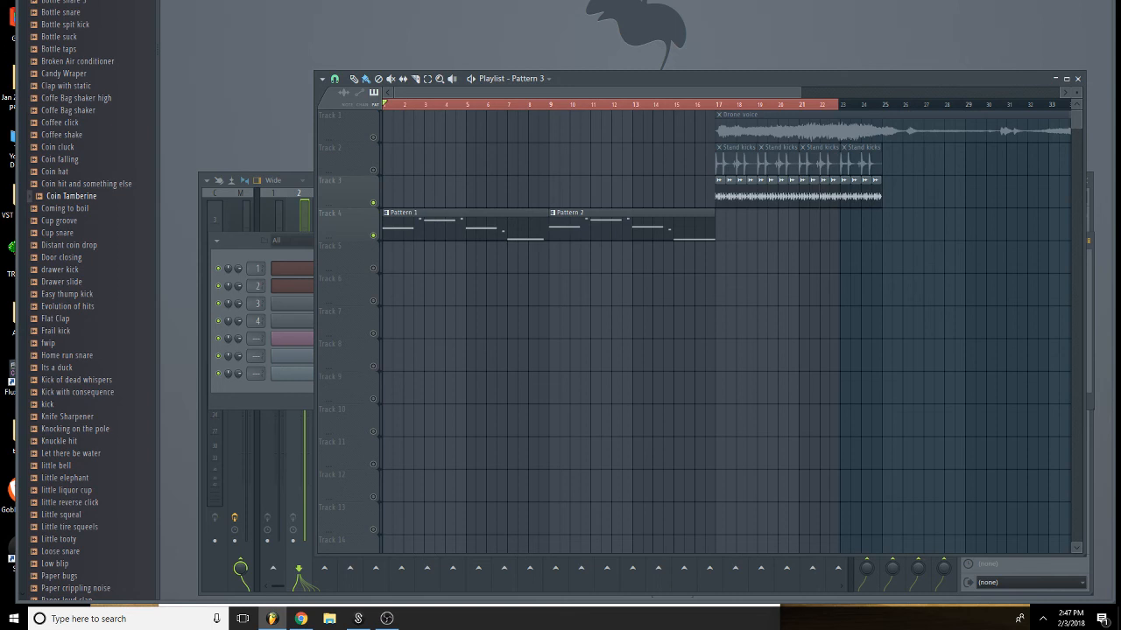
{"action": "key", "text": "Return"}
{"action": "left_click_drag", "start_coordinate": [525, 298], "coordinate": [549, 262]}
Add a C4 note from bar 1 to bar 3 for the second Spooker in the layers pattern.
{"action": "key", "text": "F6"}
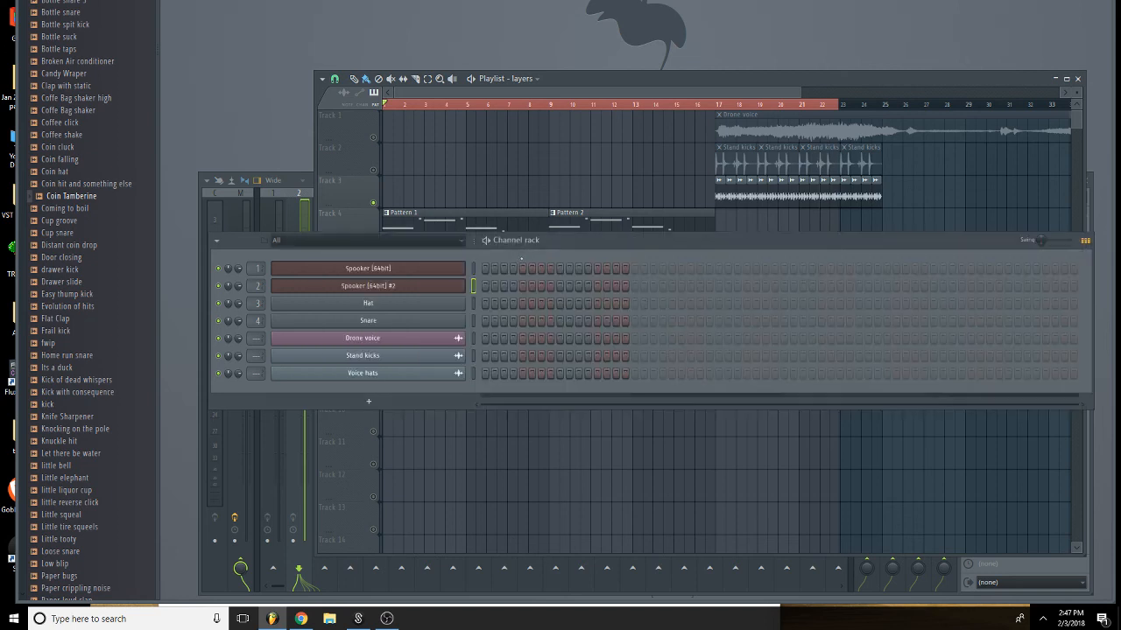
{"action": "right_click", "coordinate": [420, 289]}
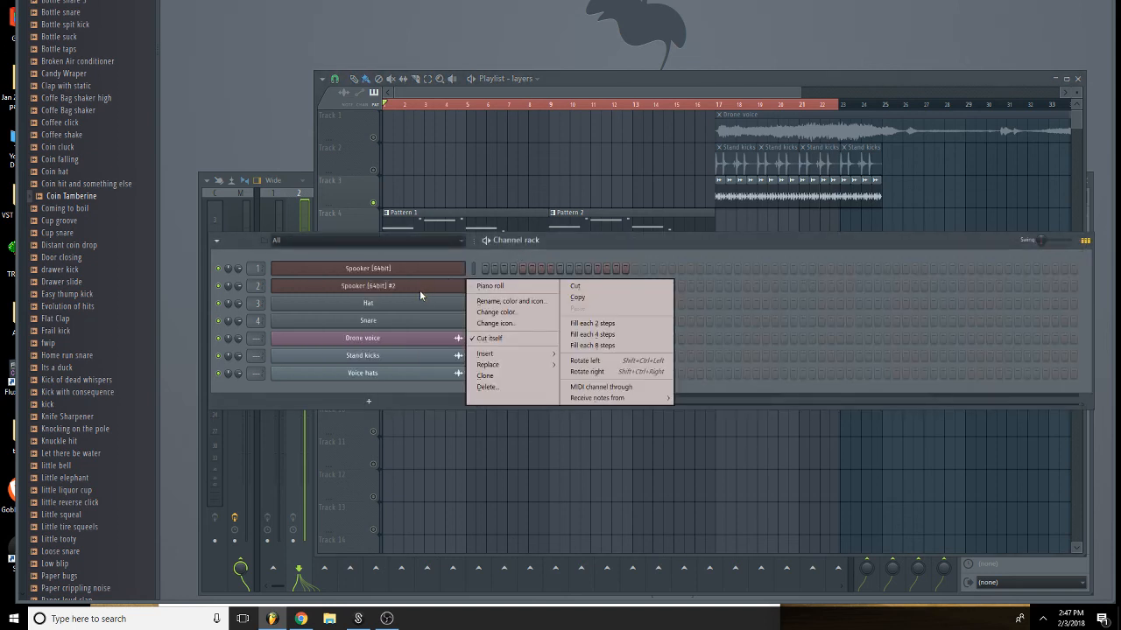
{"action": "left_click", "coordinate": [488, 287]}
{"action": "left_click", "coordinate": [209, 140]}
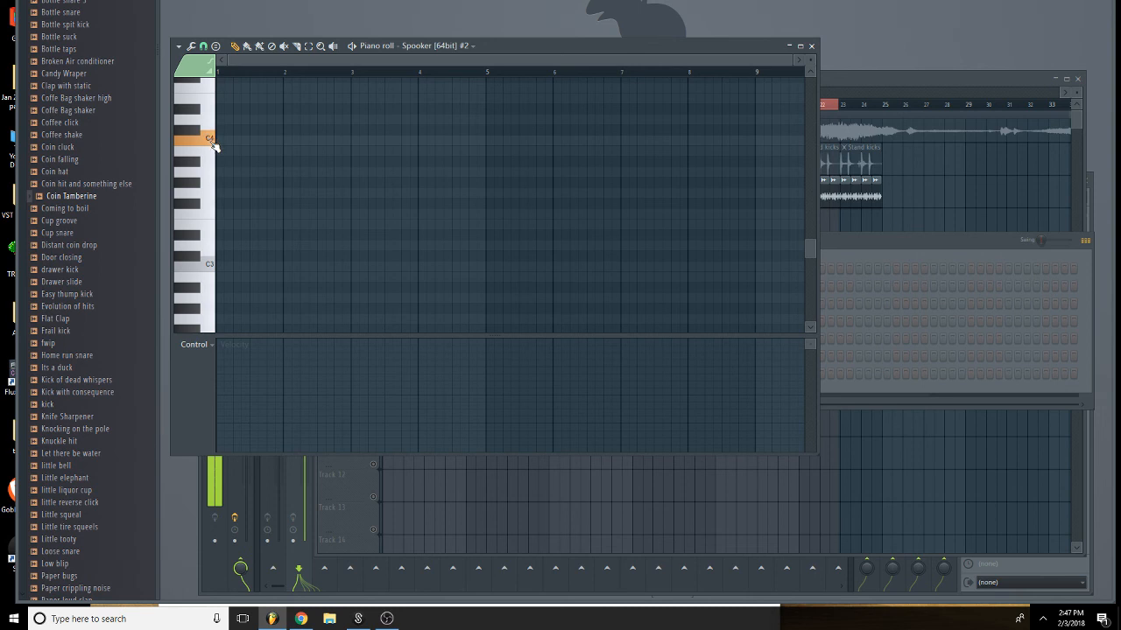
{"action": "scroll", "coordinate": [260, 185], "scroll_direction": "up", "scroll_amount": 1}
{"action": "left_click", "coordinate": [262, 172]}
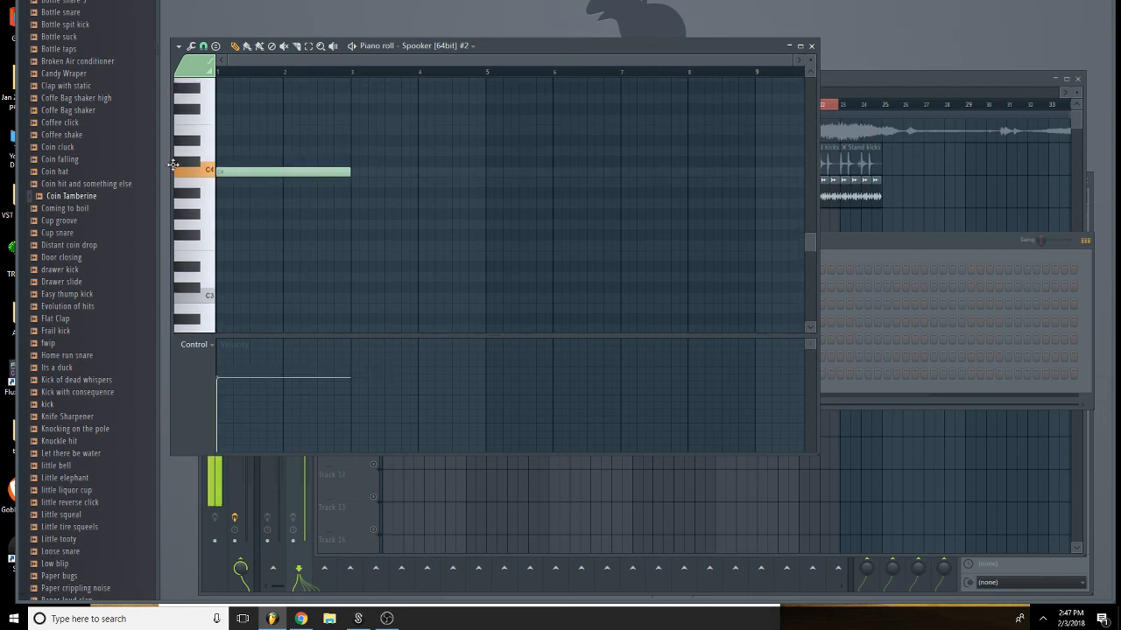
{"action": "left_click", "coordinate": [811, 46]}
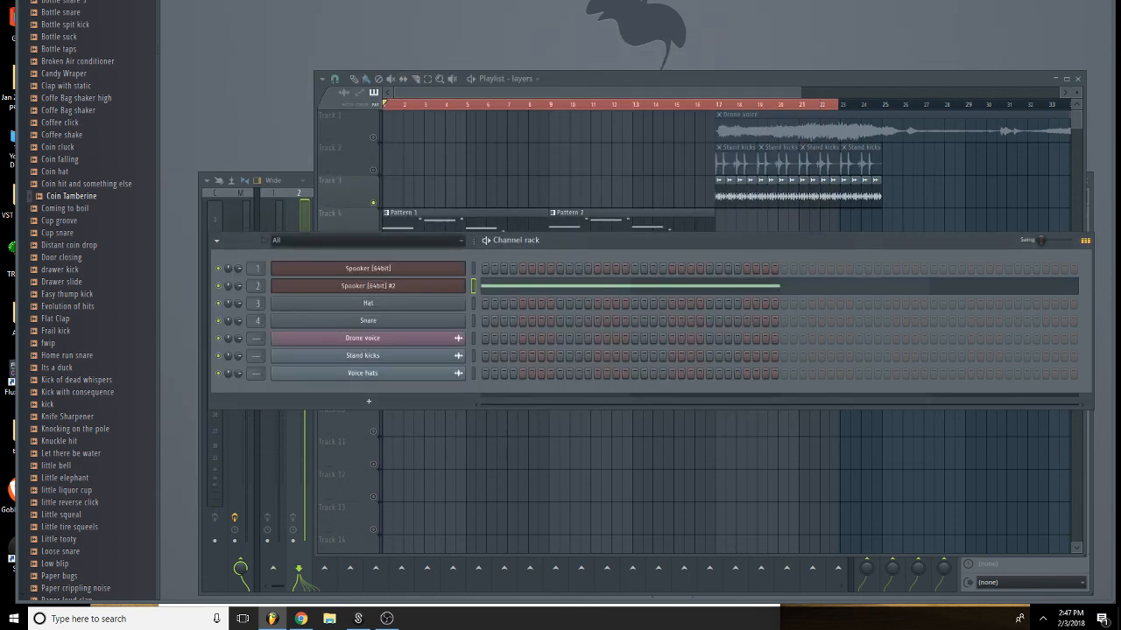
Create another layers pattern, place both layers patterns at bar 1 in the playlist, and move the first one's clip to track 7.
{"action": "key", "text": "KP_Add"}
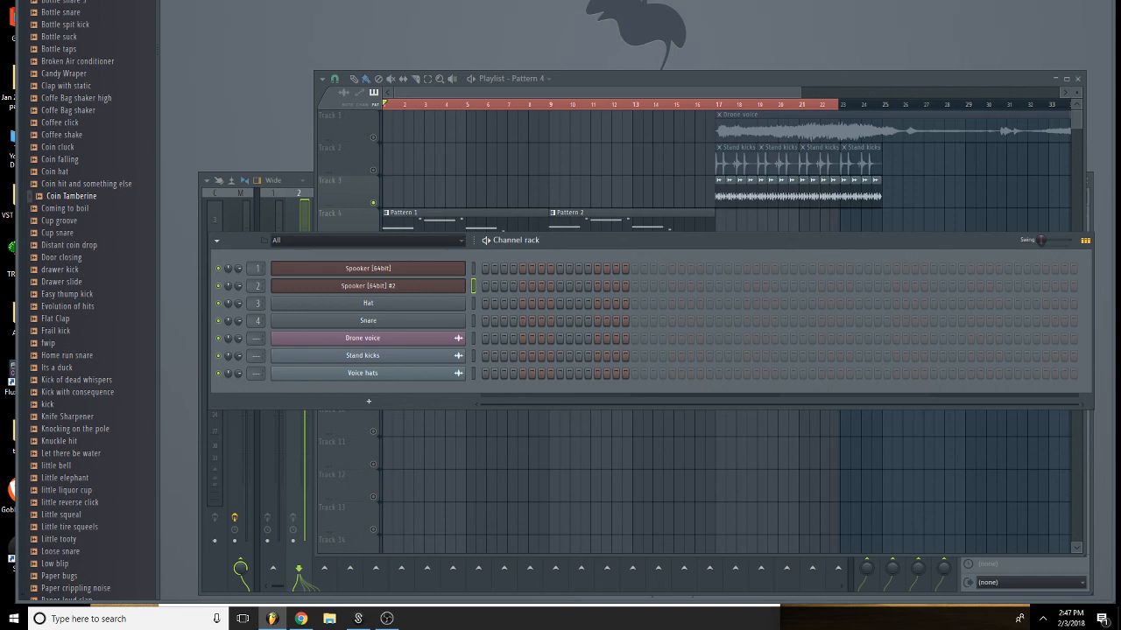
{"action": "left_click", "coordinate": [467, 444]}
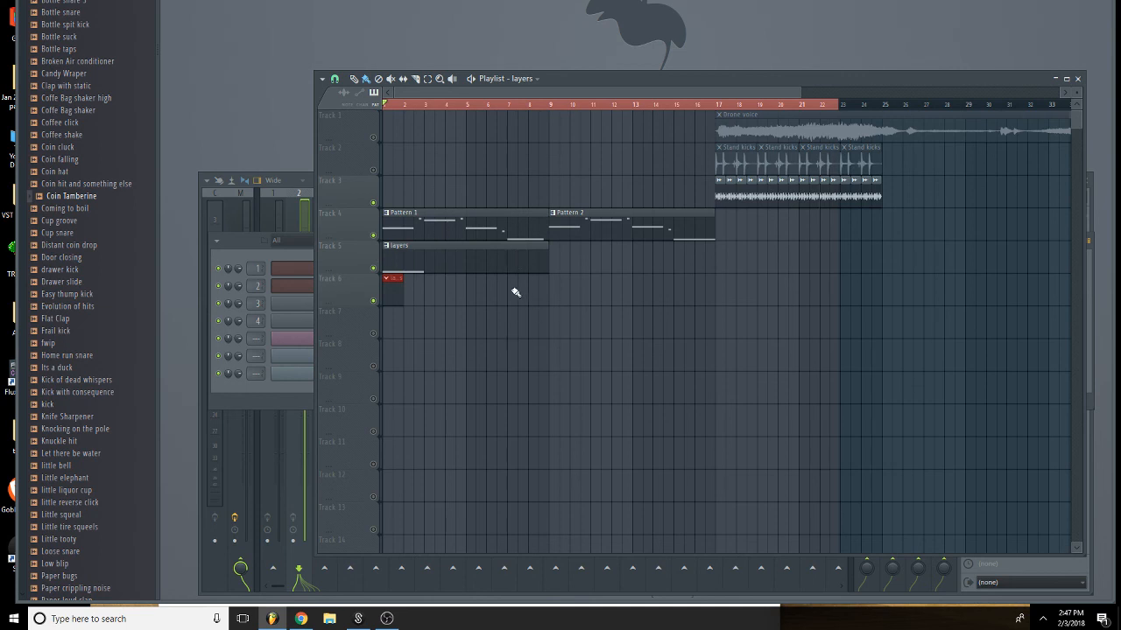
{"action": "left_click_drag", "start_coordinate": [470, 260], "coordinate": [440, 334]}
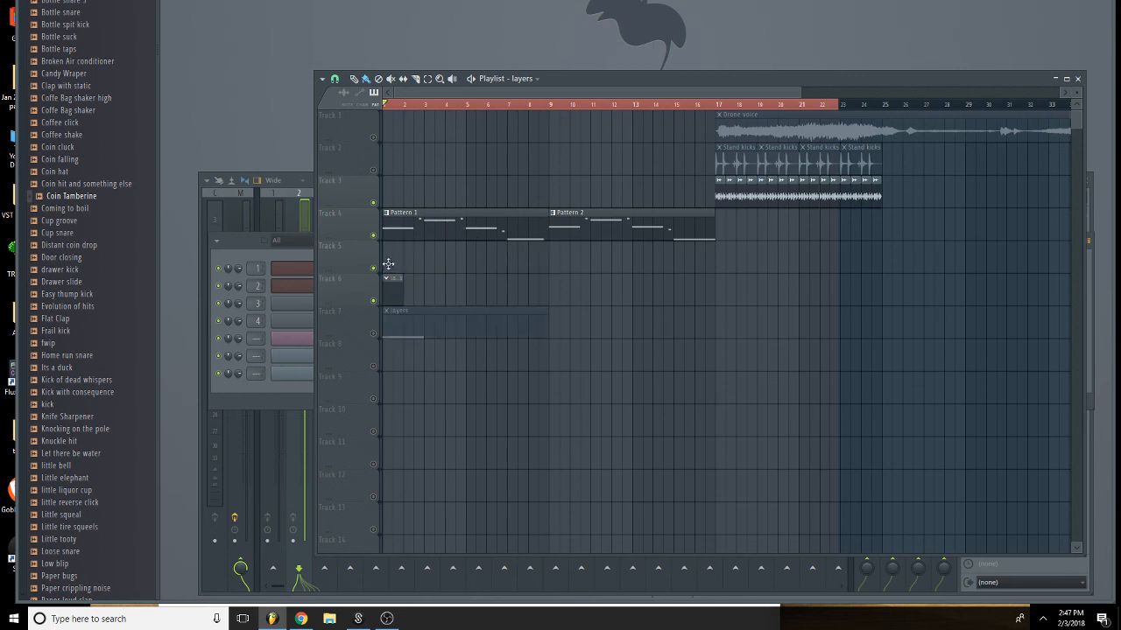
Audition high keys for the second Spooker and add an A7 note from bar 3 to bar 5 in the new layers pattern.
{"action": "key", "text": "F6"}
{"action": "right_click", "coordinate": [451, 289]}
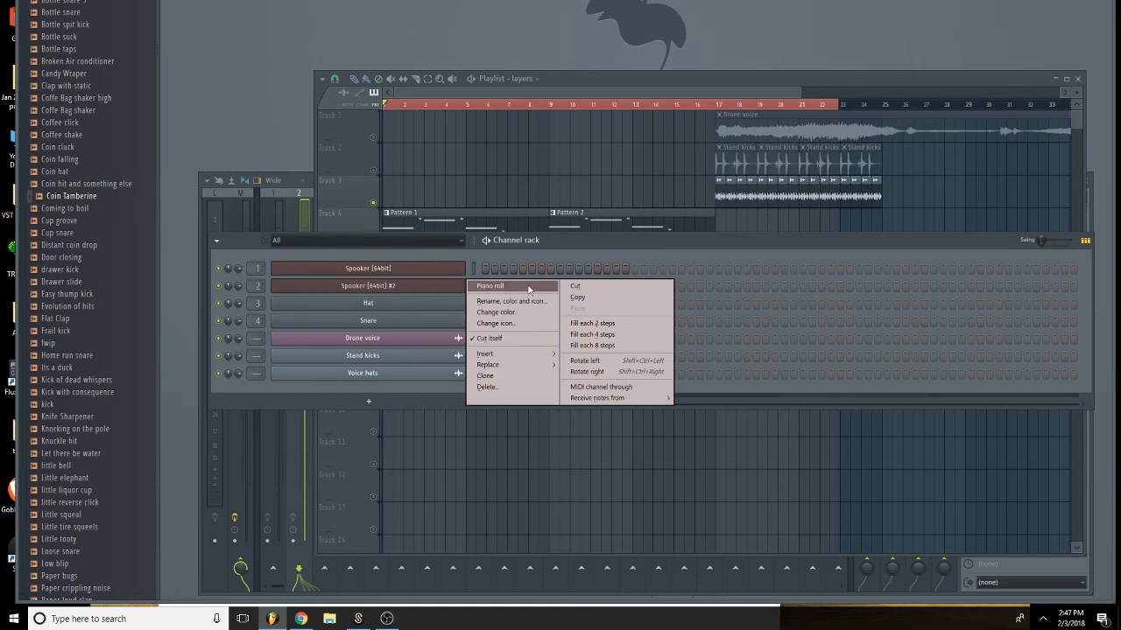
{"action": "left_click", "coordinate": [490, 283]}
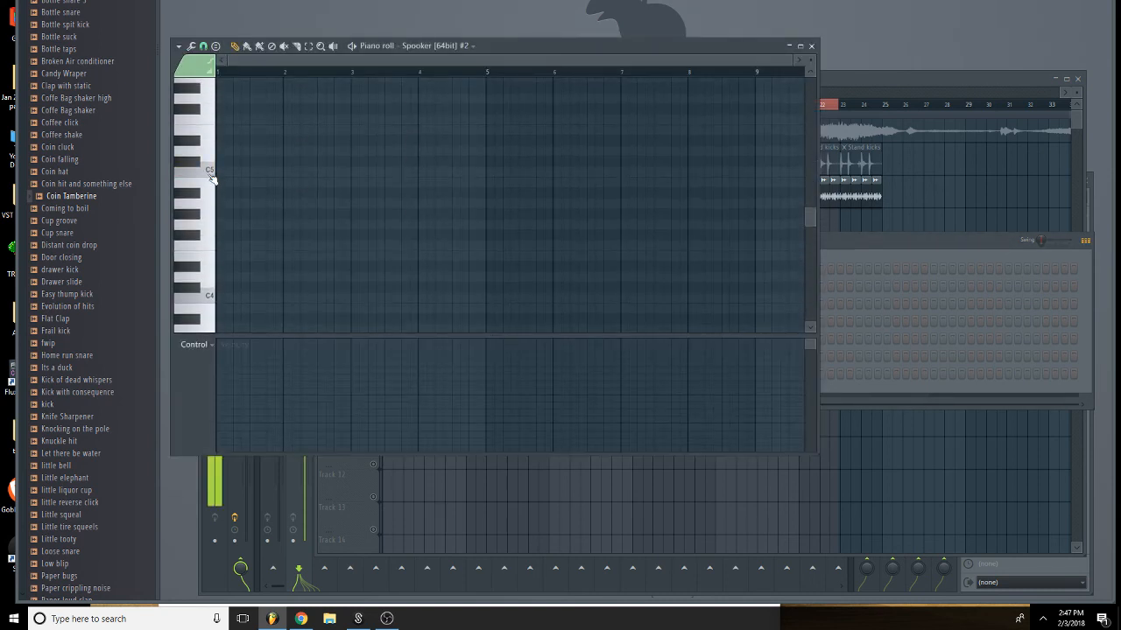
{"action": "scroll", "coordinate": [211, 175], "scroll_direction": "up", "scroll_amount": 5}
{"action": "left_click", "coordinate": [210, 152]}
{"action": "scroll", "coordinate": [210, 155], "scroll_direction": "up", "scroll_amount": 4}
{"action": "scroll", "coordinate": [210, 154], "scroll_direction": "up", "scroll_amount": 2}
{"action": "left_click", "coordinate": [210, 149]}
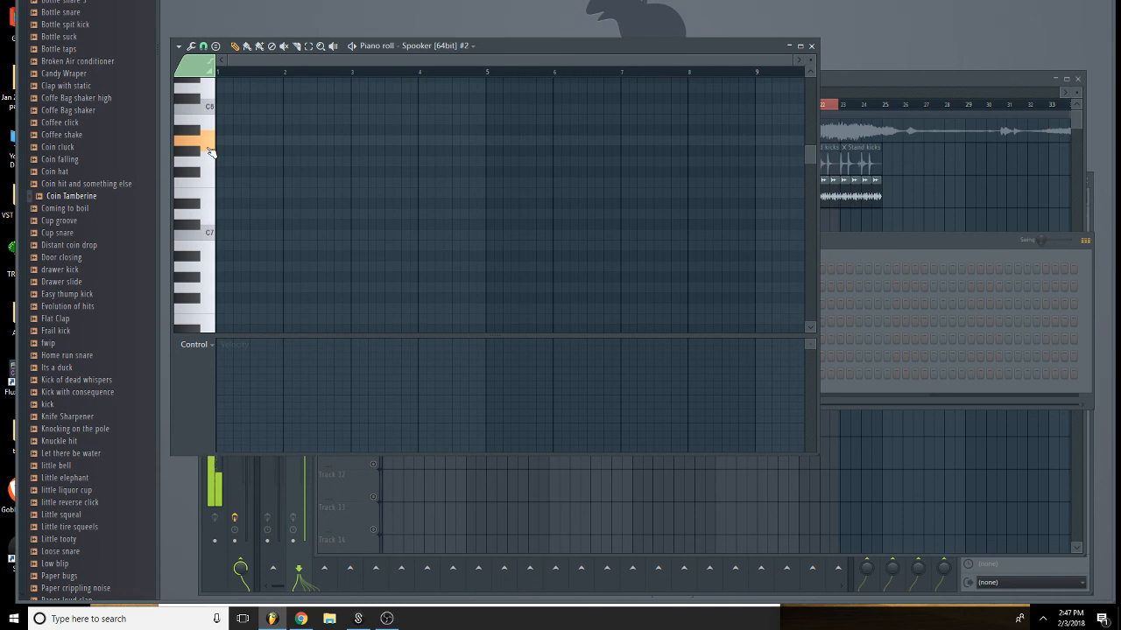
{"action": "left_click", "coordinate": [359, 140]}
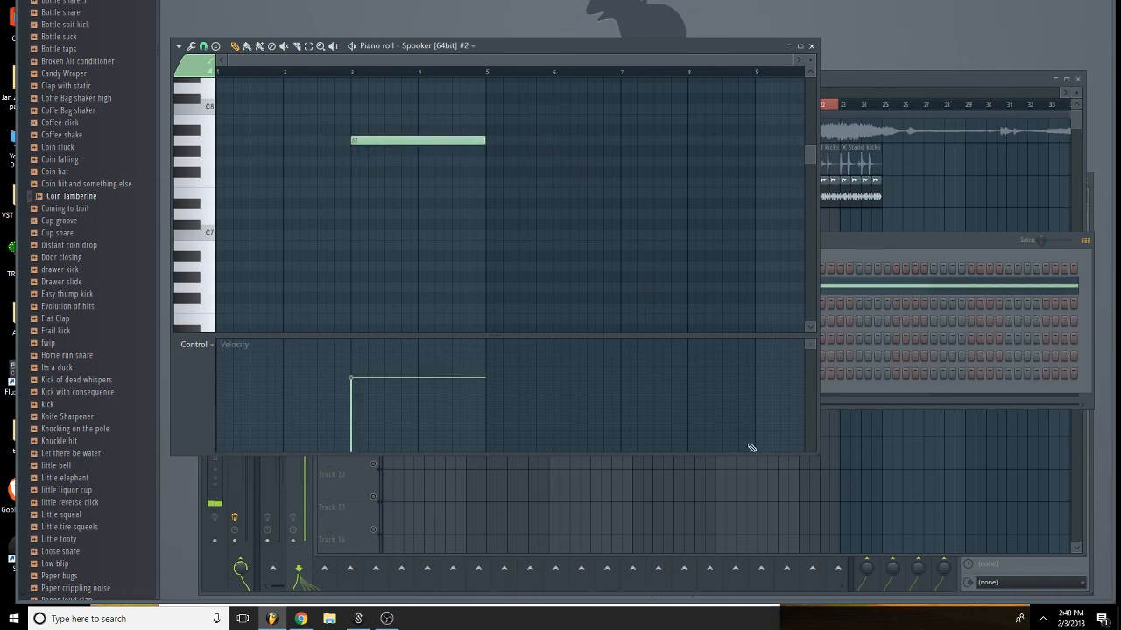
During playback, trim the track 5 layers clip to bars 3–5, copy it to bars 7–9, and check the copy's note in the piano roll.
{"action": "left_click", "coordinate": [857, 490]}
{"action": "key", "text": "space"}
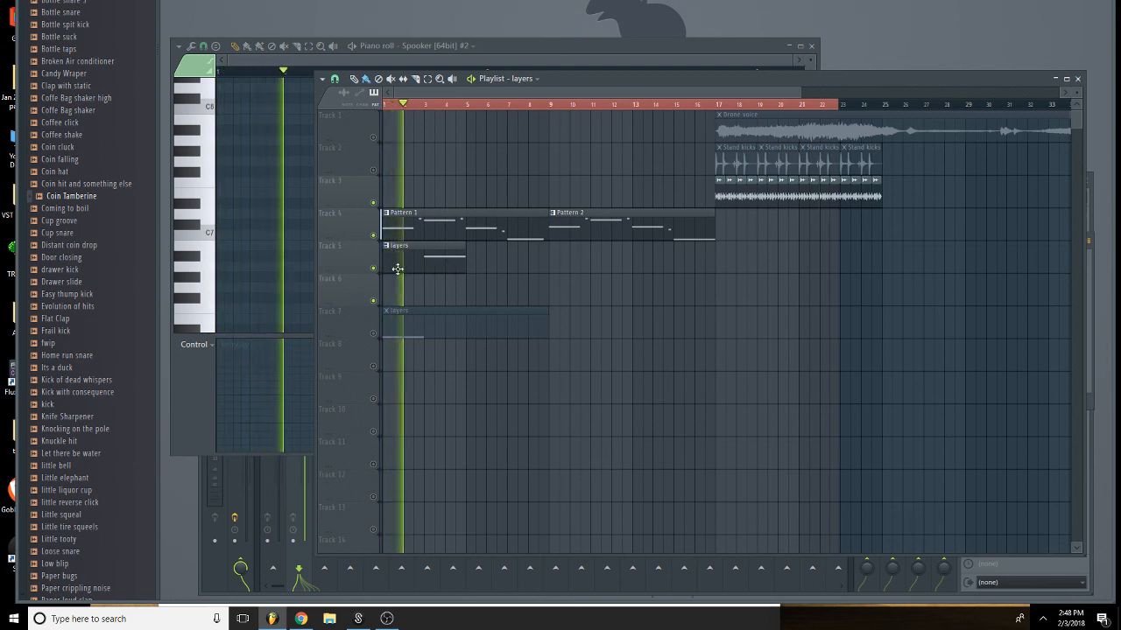
{"action": "left_click_drag", "start_coordinate": [385, 262], "coordinate": [530, 266]}
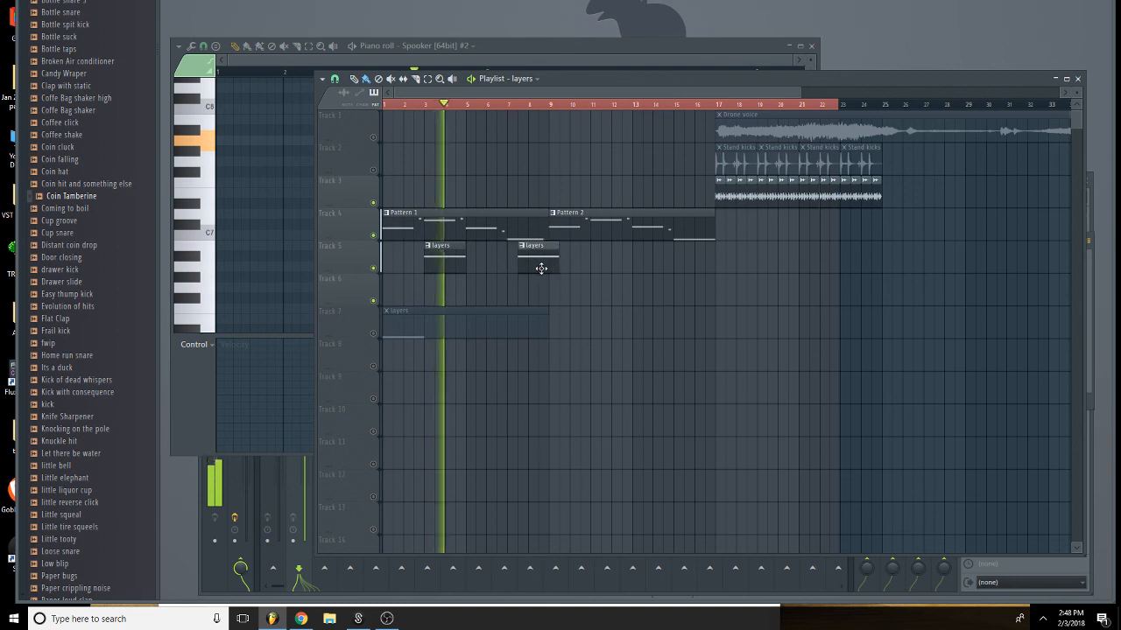
{"action": "double_click", "coordinate": [532, 266]}
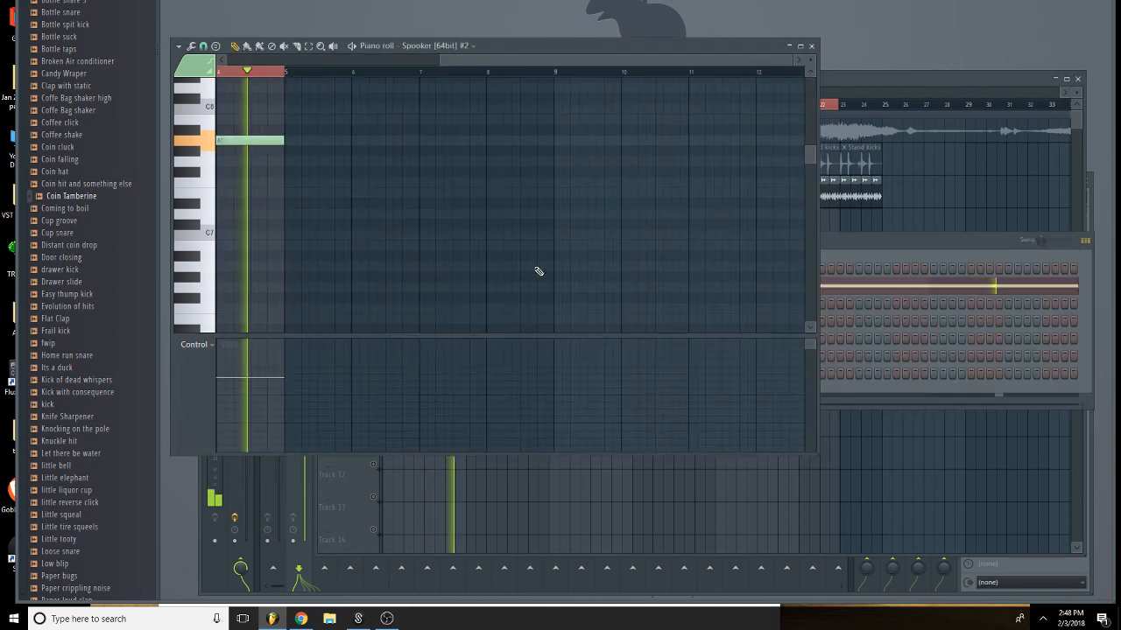
{"action": "left_click", "coordinate": [812, 46]}
{"action": "left_click", "coordinate": [499, 196]}
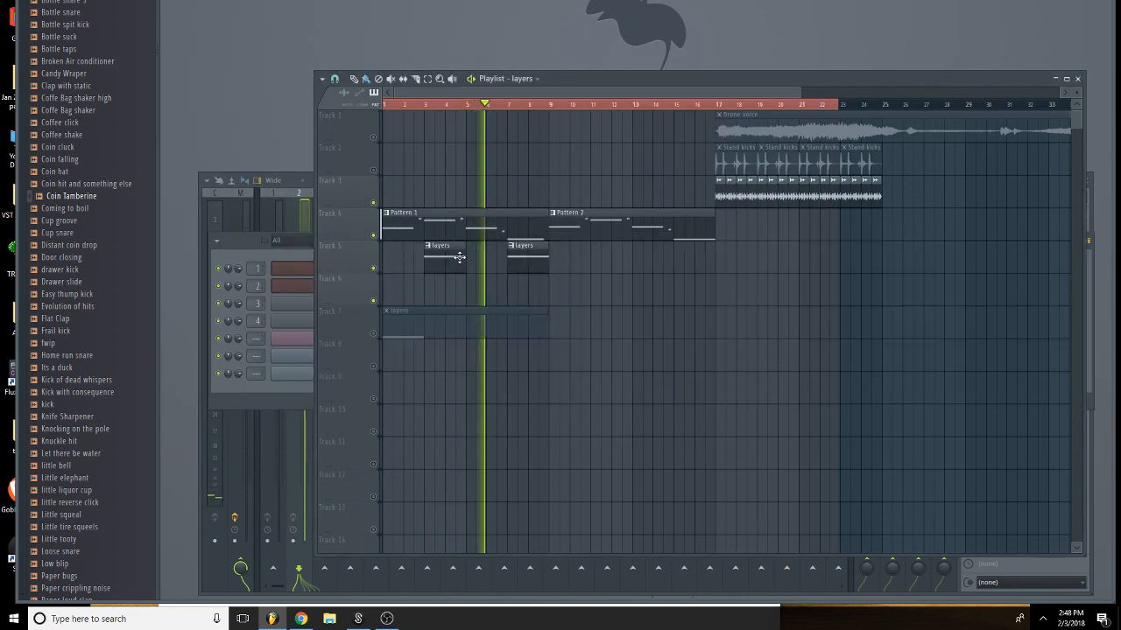
{"action": "double_click", "coordinate": [541, 259]}
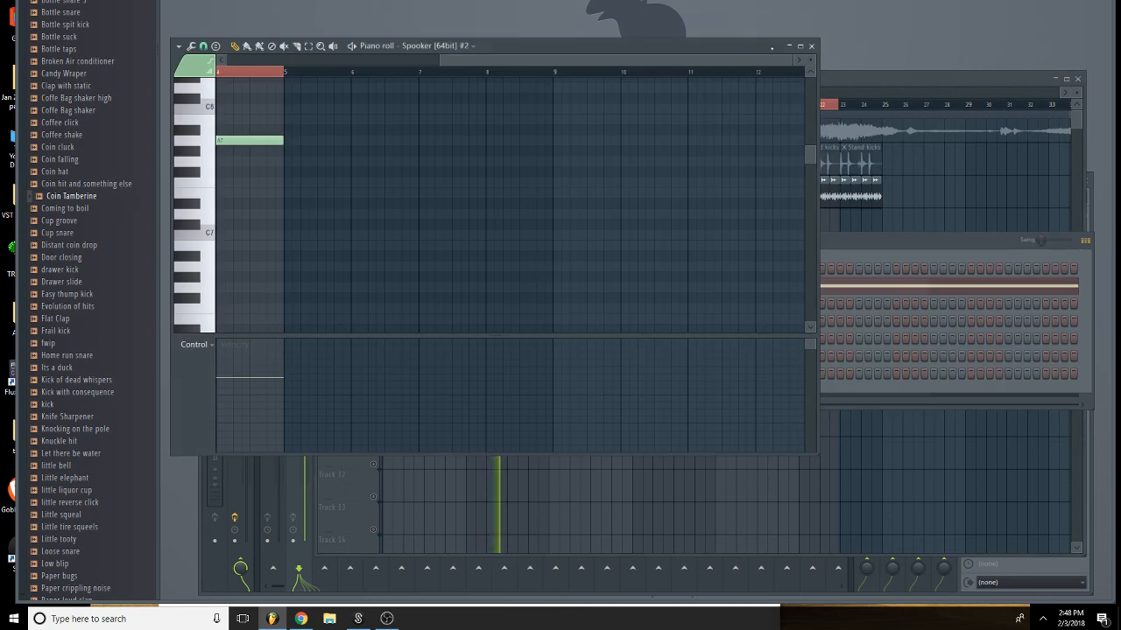
Leave the copied clip's piano roll, unmute playlist track 7 and stop playback.
{"action": "left_click", "coordinate": [812, 47]}
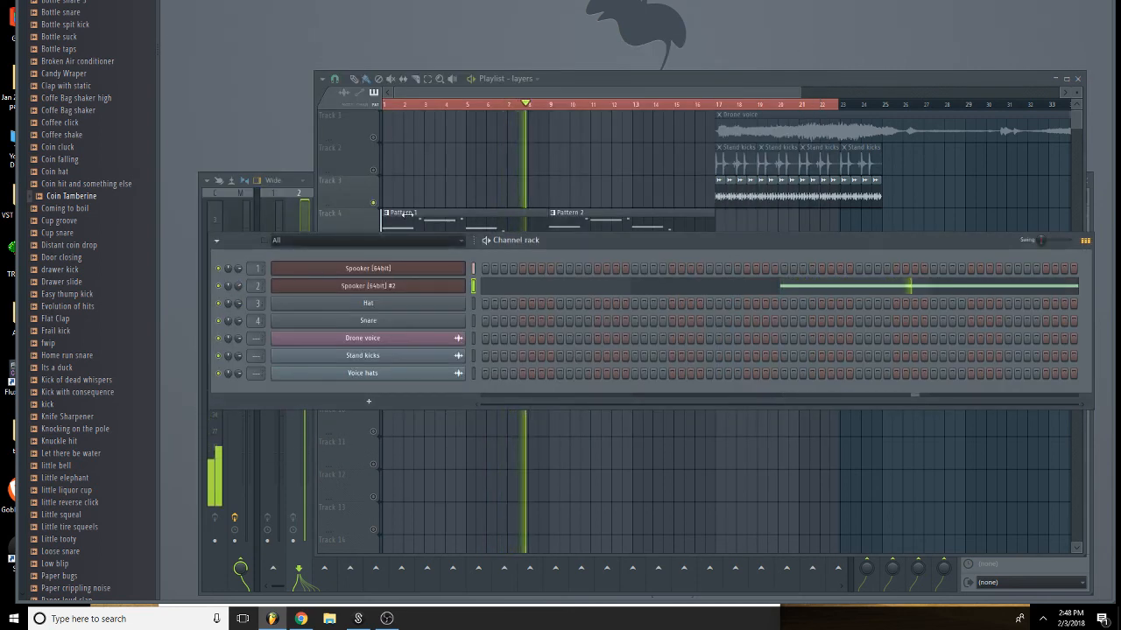
{"action": "left_click", "coordinate": [521, 201]}
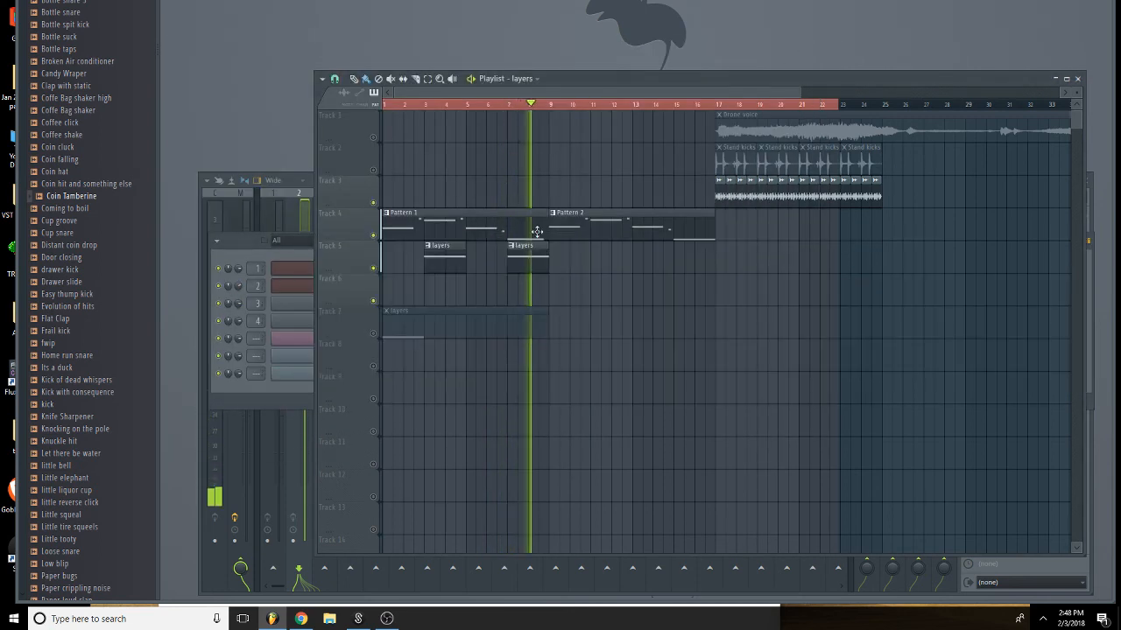
{"action": "left_click", "coordinate": [374, 334]}
{"action": "key", "text": "space"}
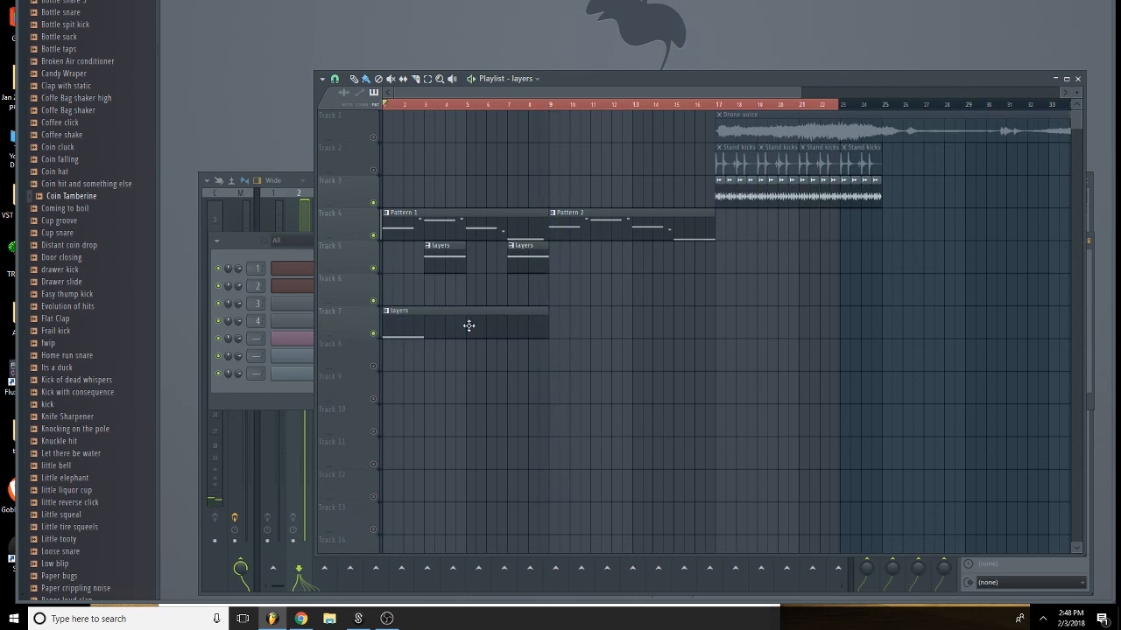
Open the layers clip on track 7 and play it with mixer track Insert 2 soloed.
{"action": "double_click", "coordinate": [407, 327]}
{"action": "left_click", "coordinate": [812, 46]}
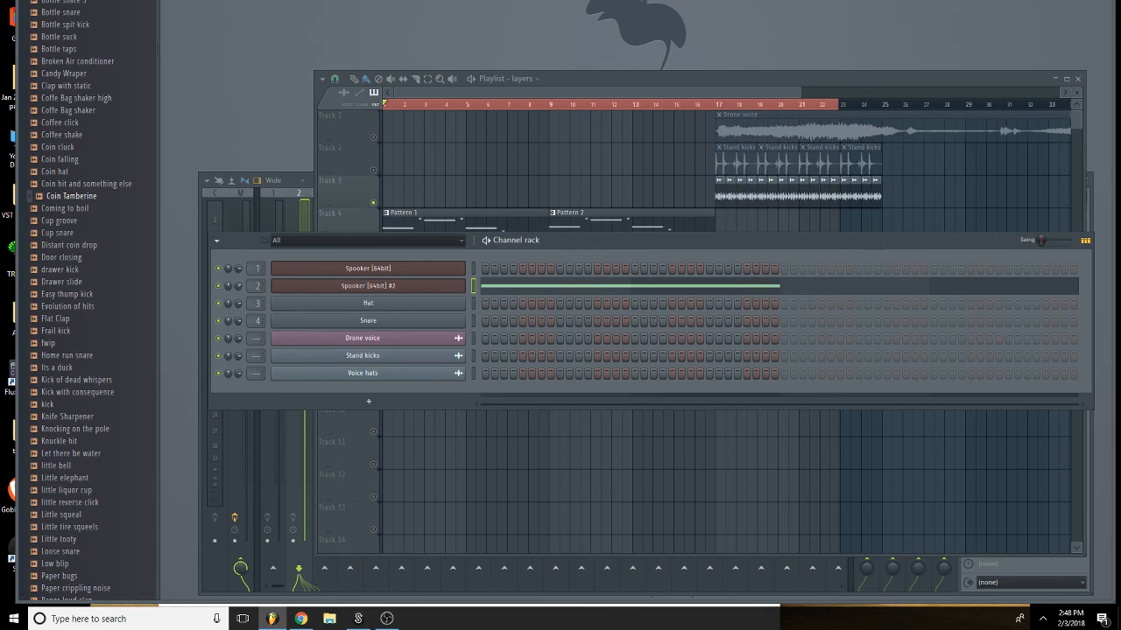
{"action": "key", "text": "F9"}
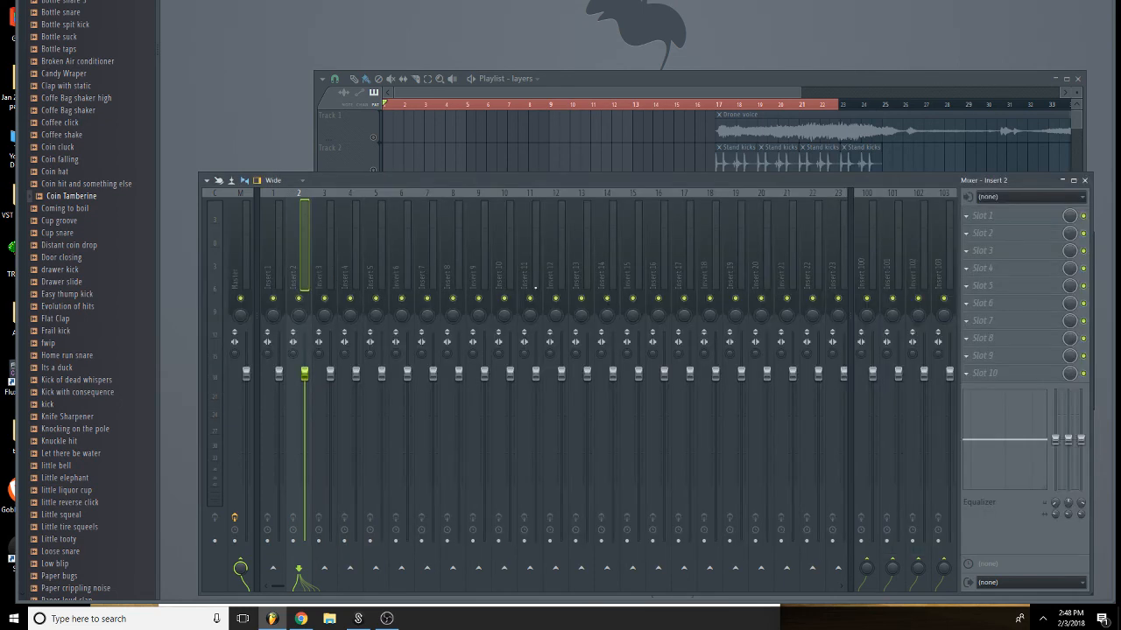
{"action": "left_click", "coordinate": [505, 163]}
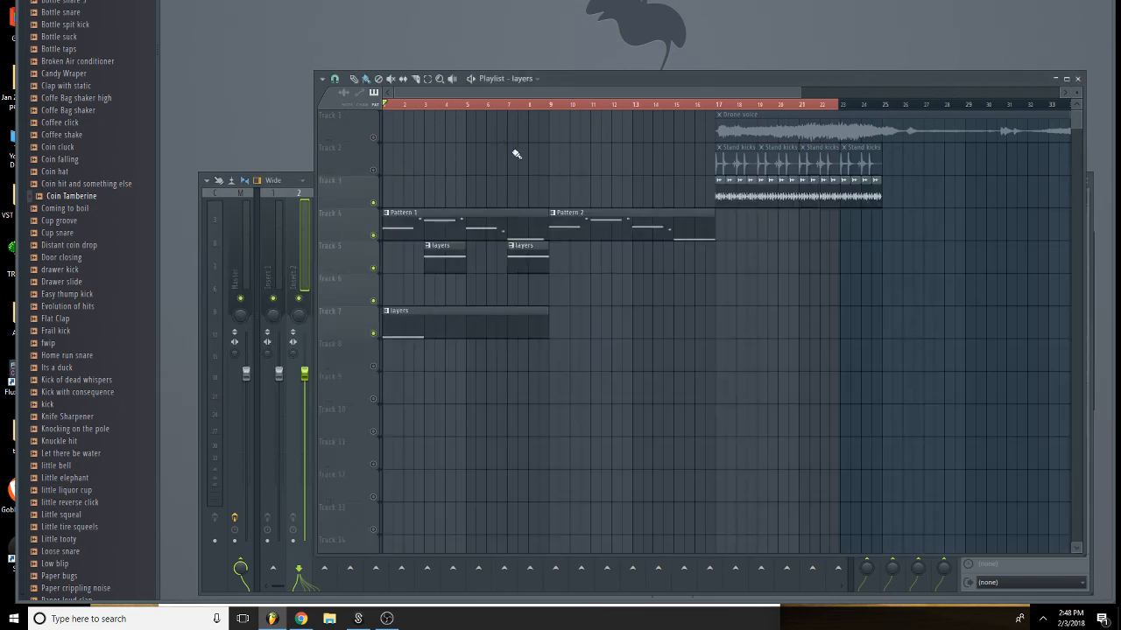
{"action": "double_click", "coordinate": [407, 325]}
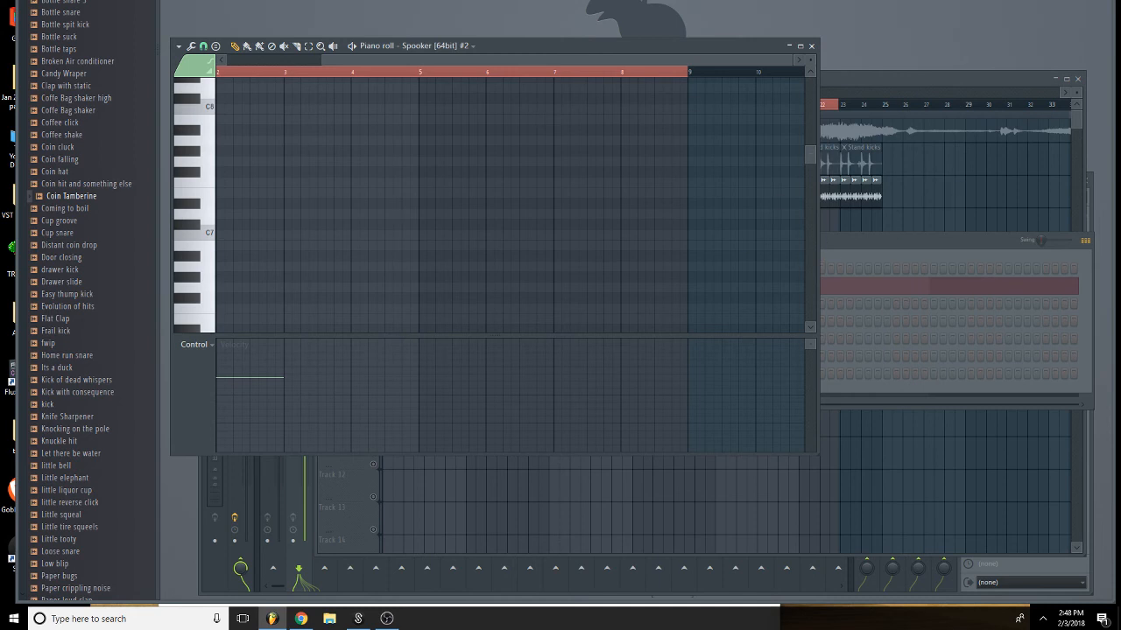
{"action": "key", "text": "F9"}
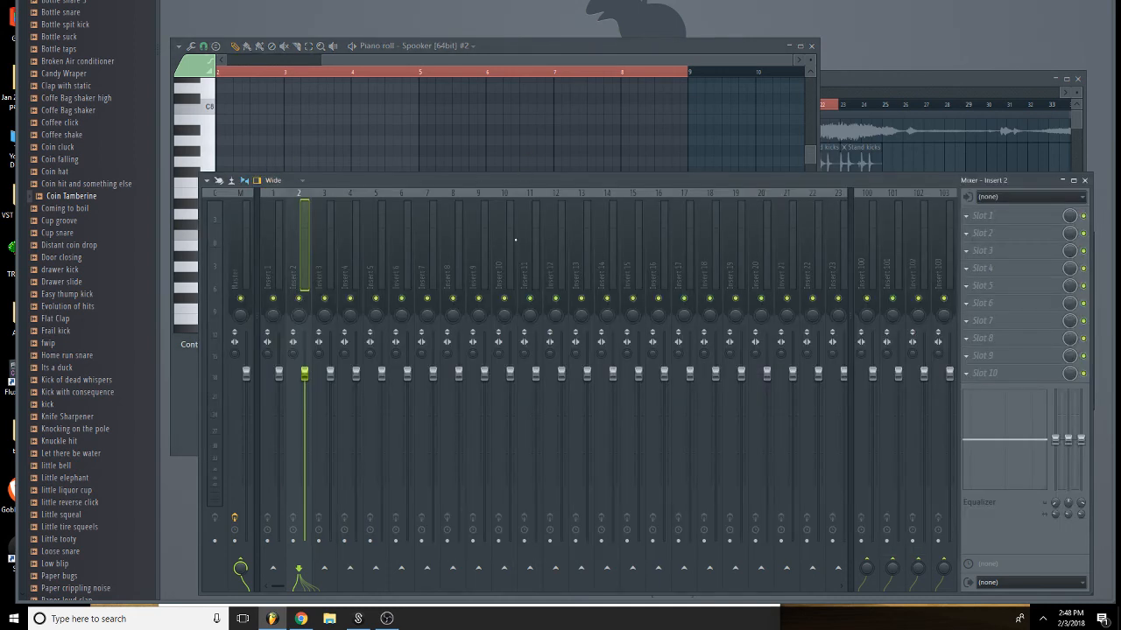
{"action": "right_click", "coordinate": [301, 299]}
{"action": "key", "text": "space"}
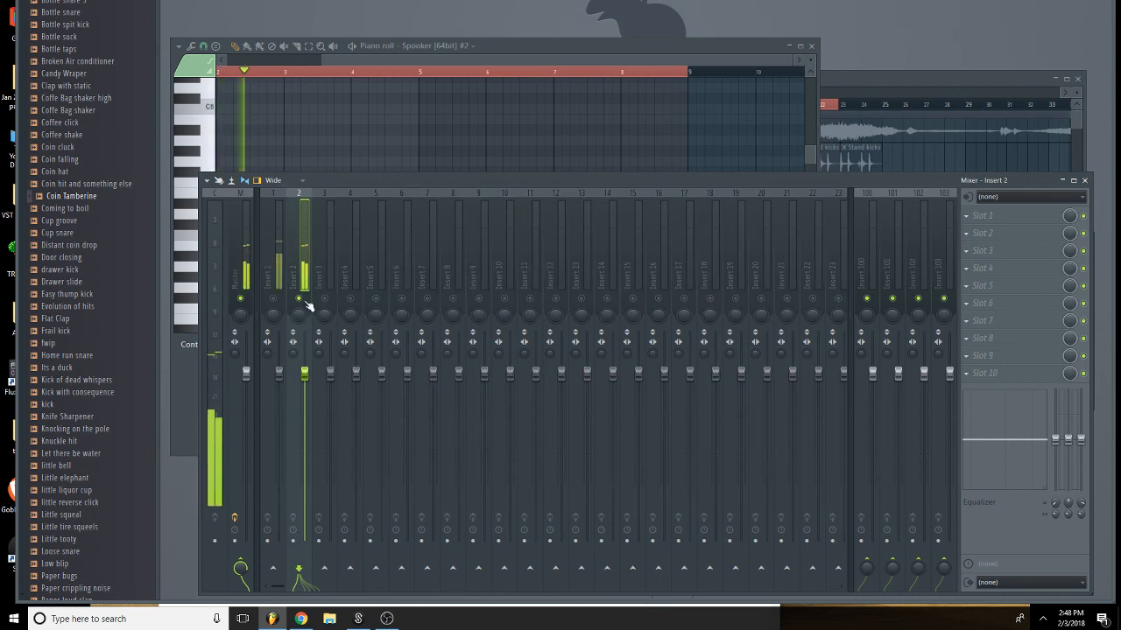
Load Fruity Parametric EQ 2 in slot 1 of Insert 2, check the sound's spectrum, stop playback and close the plugin.
{"action": "left_click", "coordinate": [981, 215]}
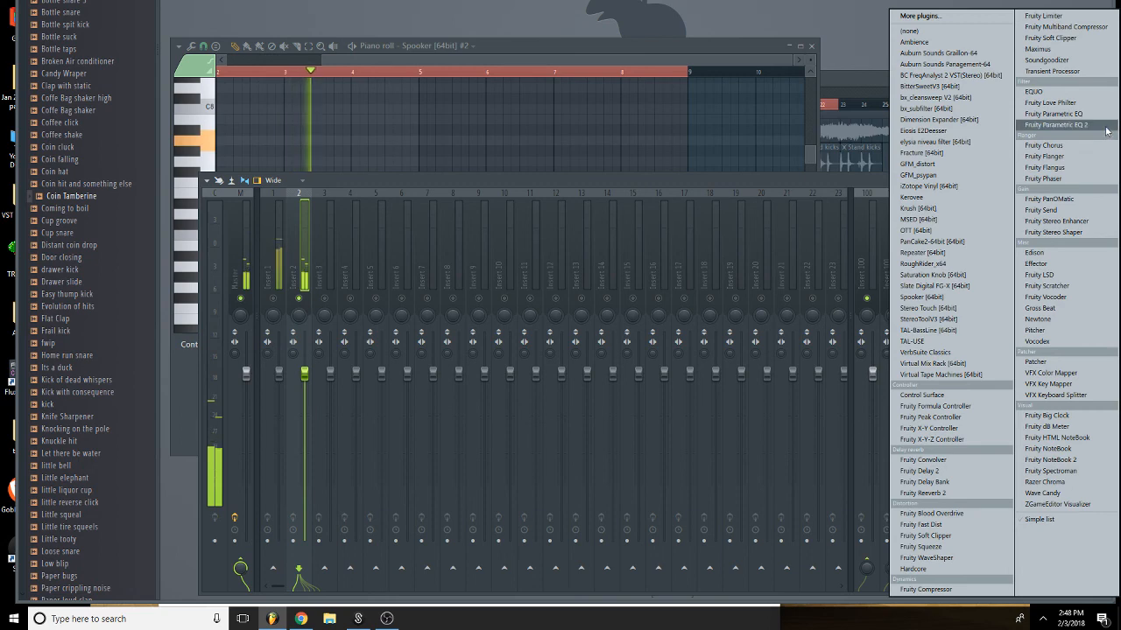
{"action": "left_click", "coordinate": [1107, 132]}
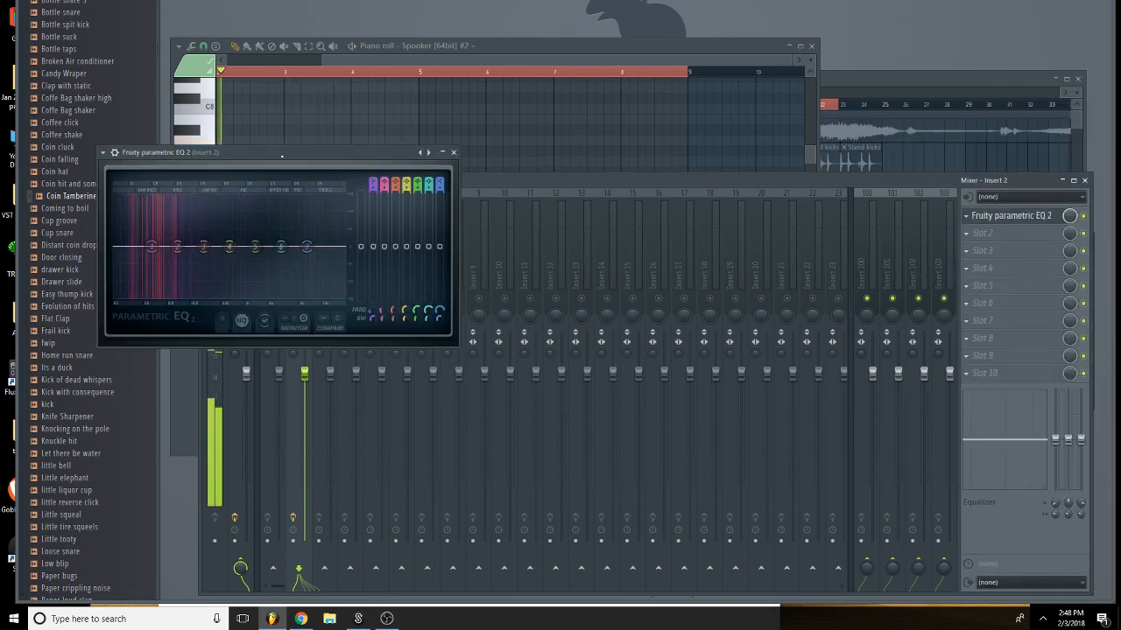
{"action": "left_click_drag", "start_coordinate": [282, 156], "coordinate": [455, 149]}
{"action": "key", "text": "space"}
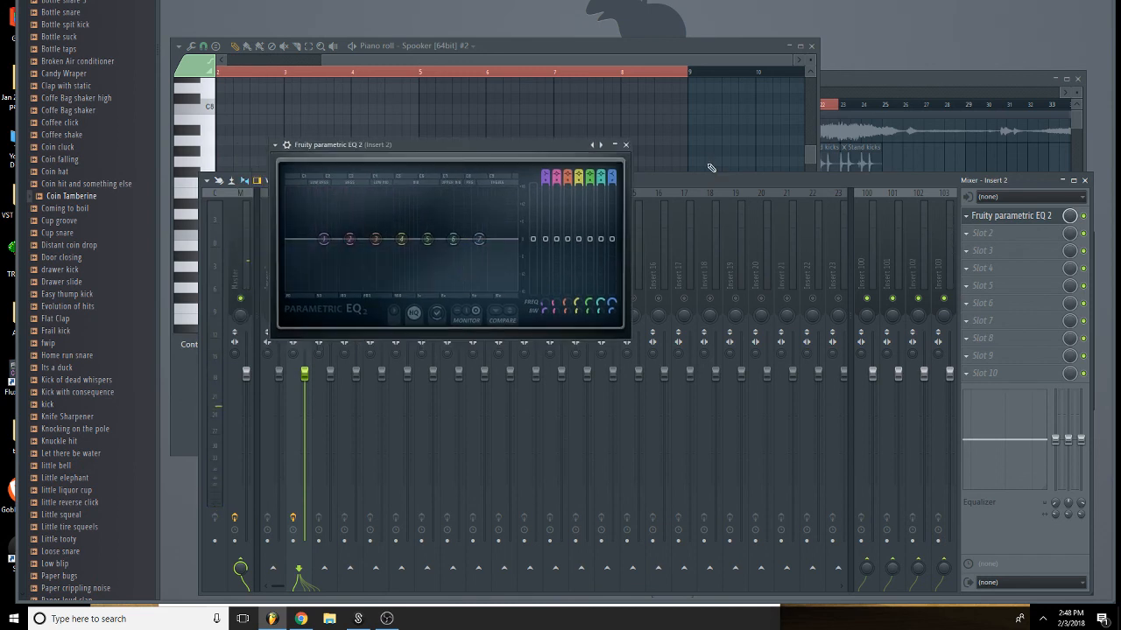
{"action": "left_click", "coordinate": [626, 144]}
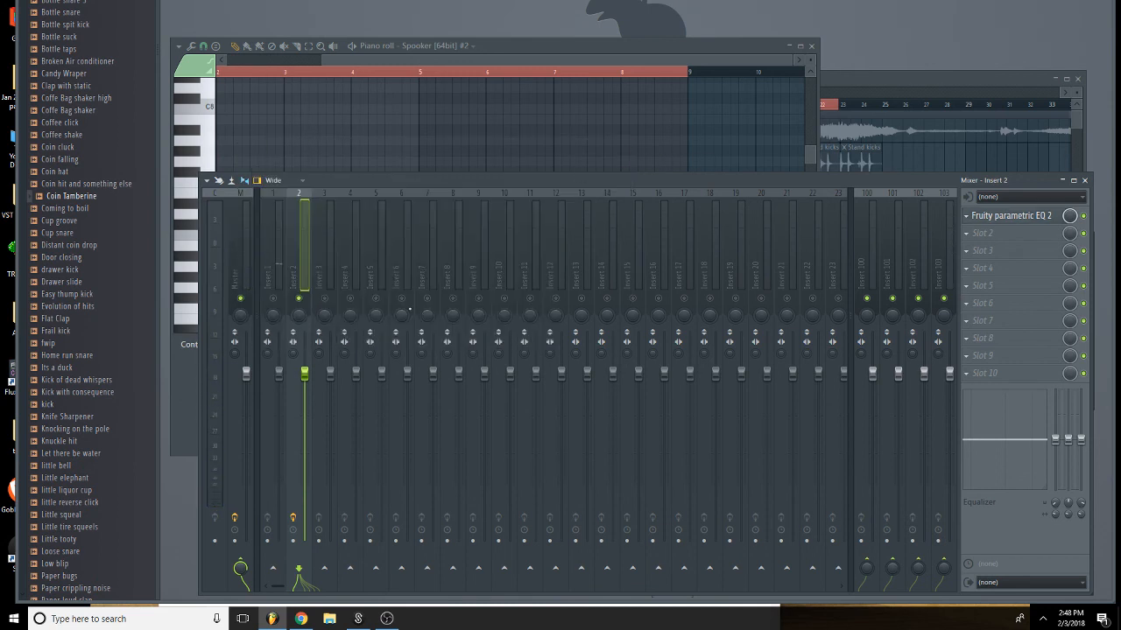
Arm Insert 2 for disk recording and render it to a wave file as an audio clip.
{"action": "left_click", "coordinate": [293, 540]}
{"action": "left_click", "coordinate": [207, 180]}
{"action": "mouse_move", "coordinate": [225, 204]}
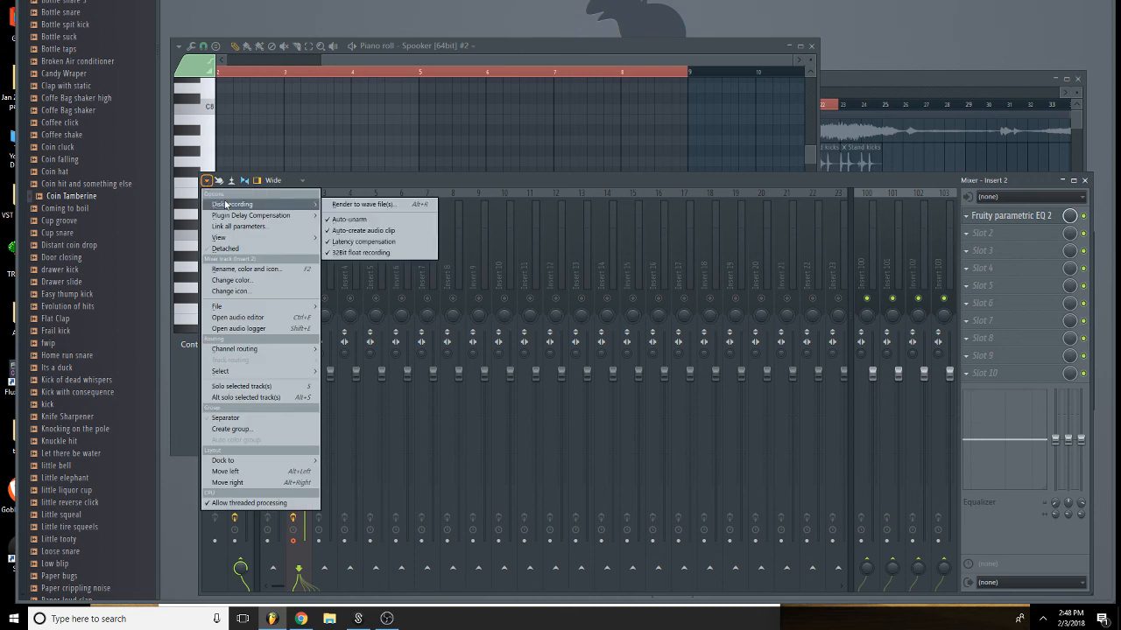
{"action": "left_click", "coordinate": [382, 207]}
{"action": "left_click", "coordinate": [652, 403]}
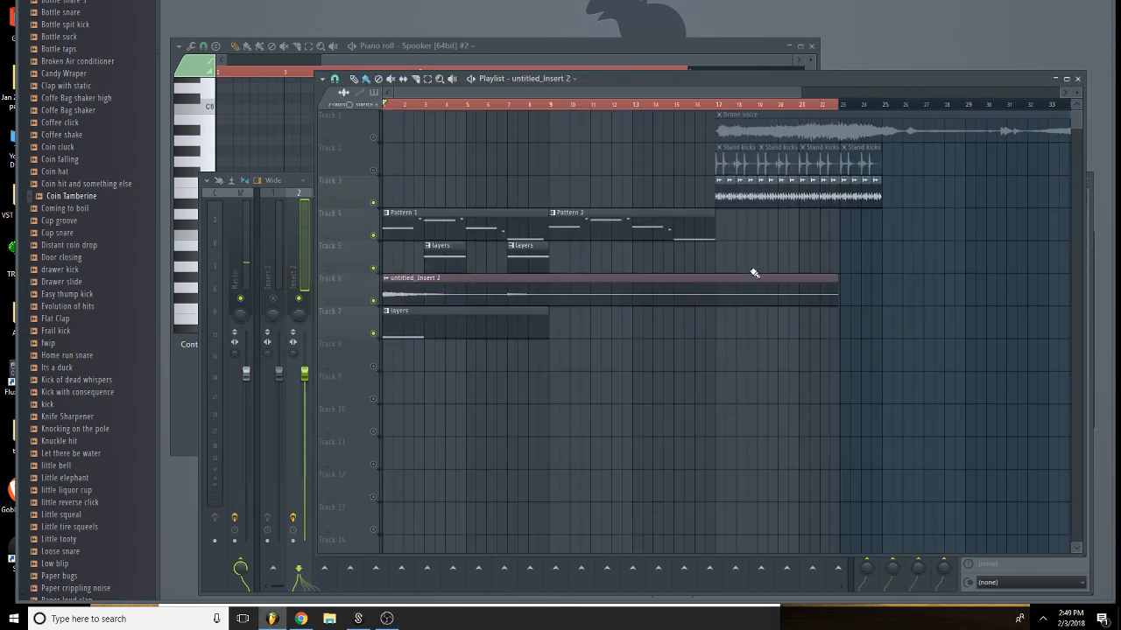
Reverse the rendered Insert 2 audio clip on track 6 and trim it to its closing swell, about four bars long from bar 1.
{"action": "left_click_drag", "start_coordinate": [841, 296], "coordinate": [716, 310]}
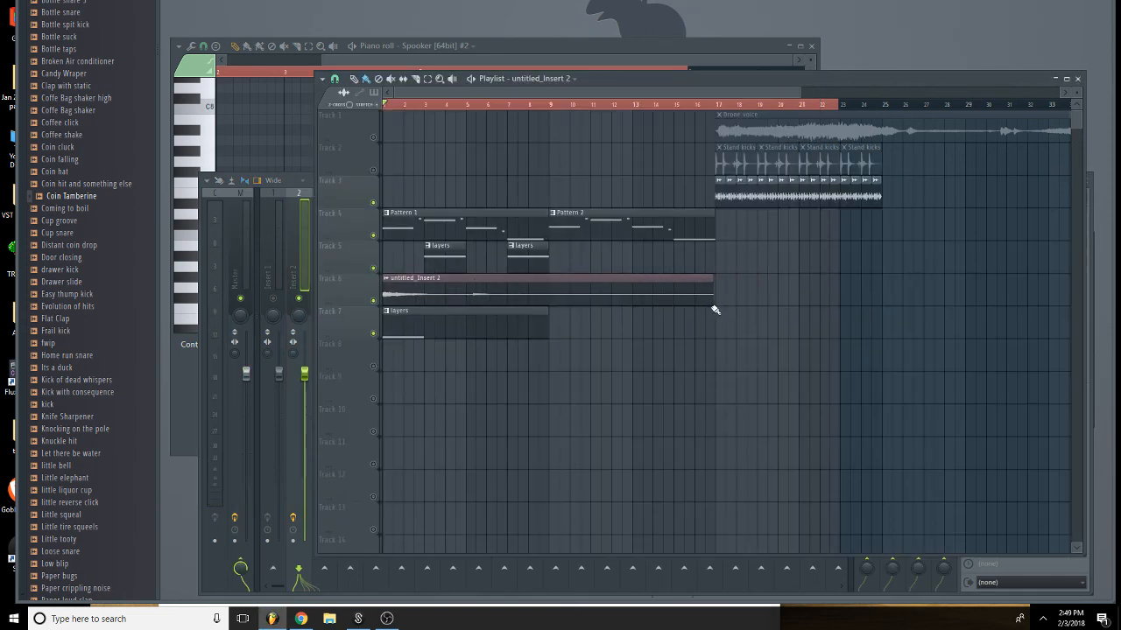
{"action": "key", "text": "ctrl+z"}
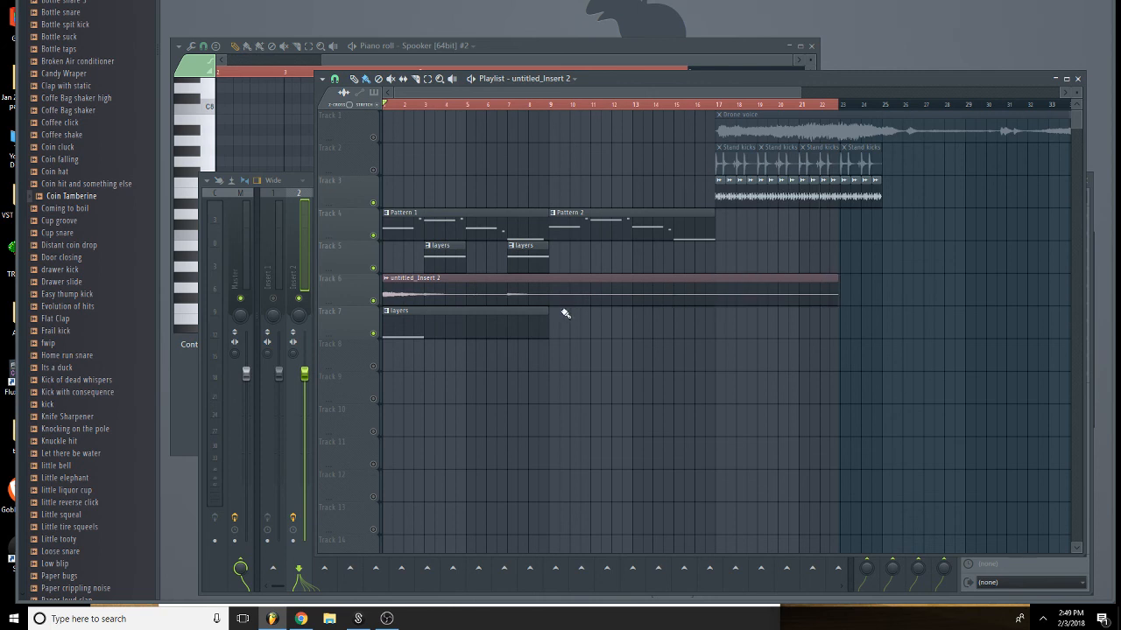
{"action": "double_click", "coordinate": [528, 295]}
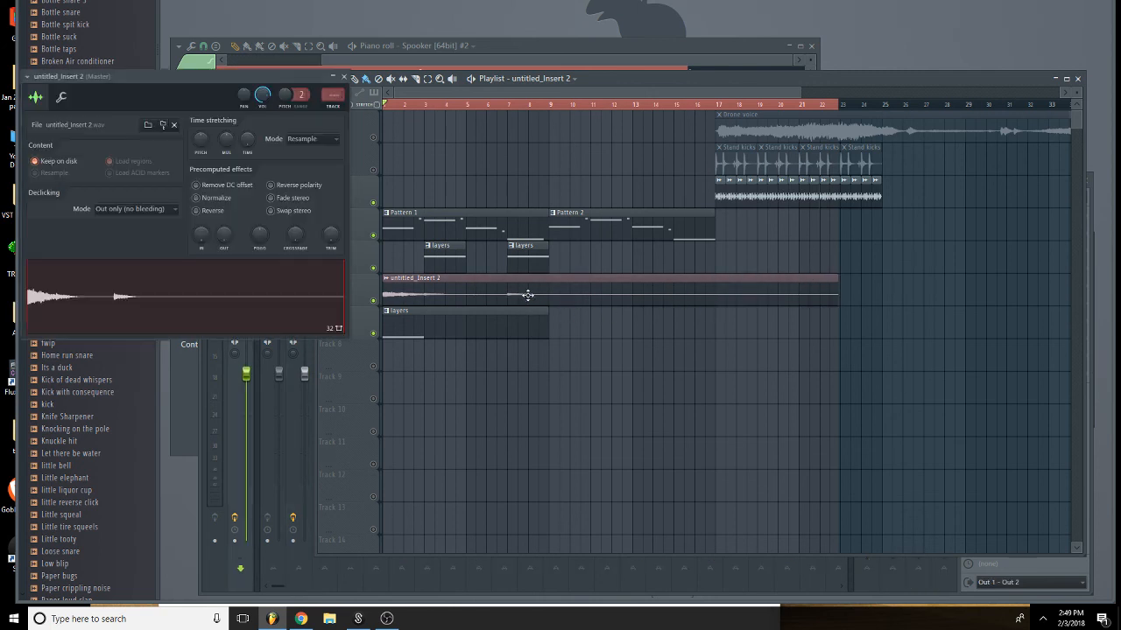
{"action": "left_click", "coordinate": [197, 211]}
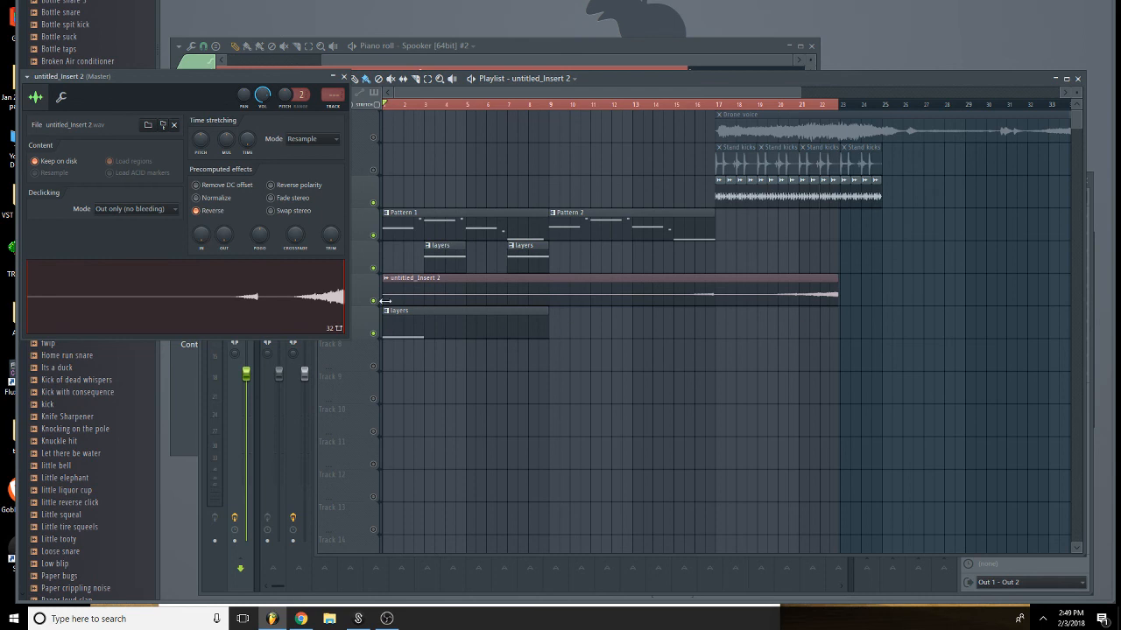
{"action": "mouse_move", "coordinate": [386, 299]}
{"action": "left_mouse_down"}
{"action": "mouse_move", "coordinate": [761, 304]}
{"action": "mouse_move", "coordinate": [382, 310]}
{"action": "left_mouse_up"}
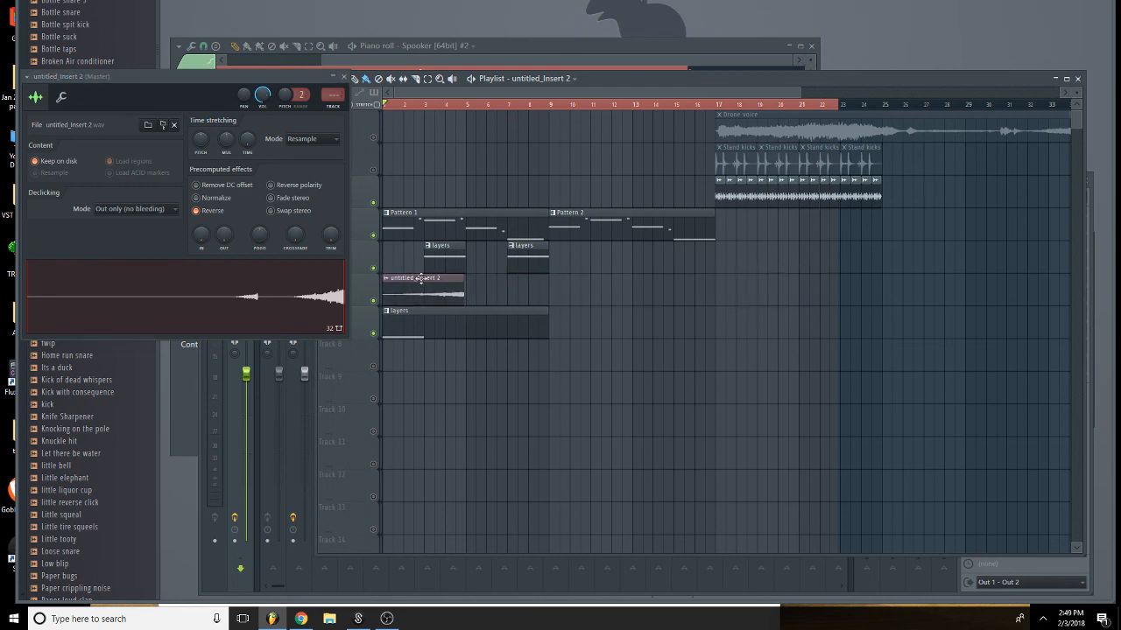
Shift all other playlist clips four bars later and nudge the reversed clip so it ends at bar 5.
{"action": "key", "text": "ctrl+a"}
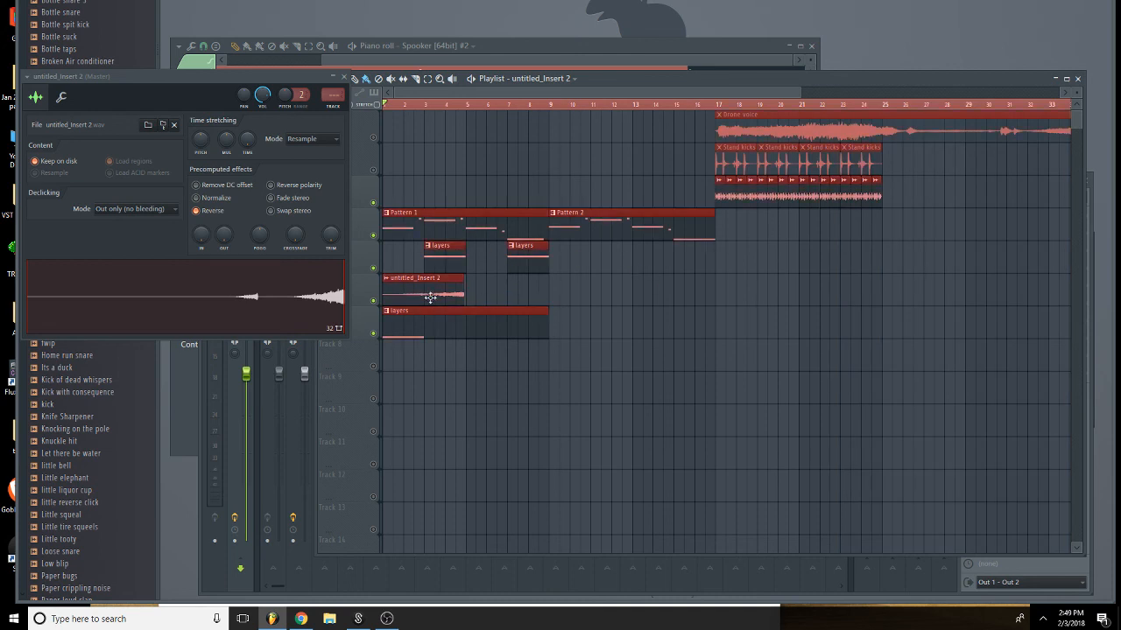
{"action": "mouse_move", "coordinate": [430, 298]}
{"action": "left_mouse_down"}
{"action": "mouse_move", "coordinate": [521, 295]}
{"action": "mouse_move", "coordinate": [428, 295]}
{"action": "mouse_move", "coordinate": [442, 294]}
{"action": "left_mouse_up"}
{"action": "left_click", "coordinate": [448, 272], "text": "ctrl"}
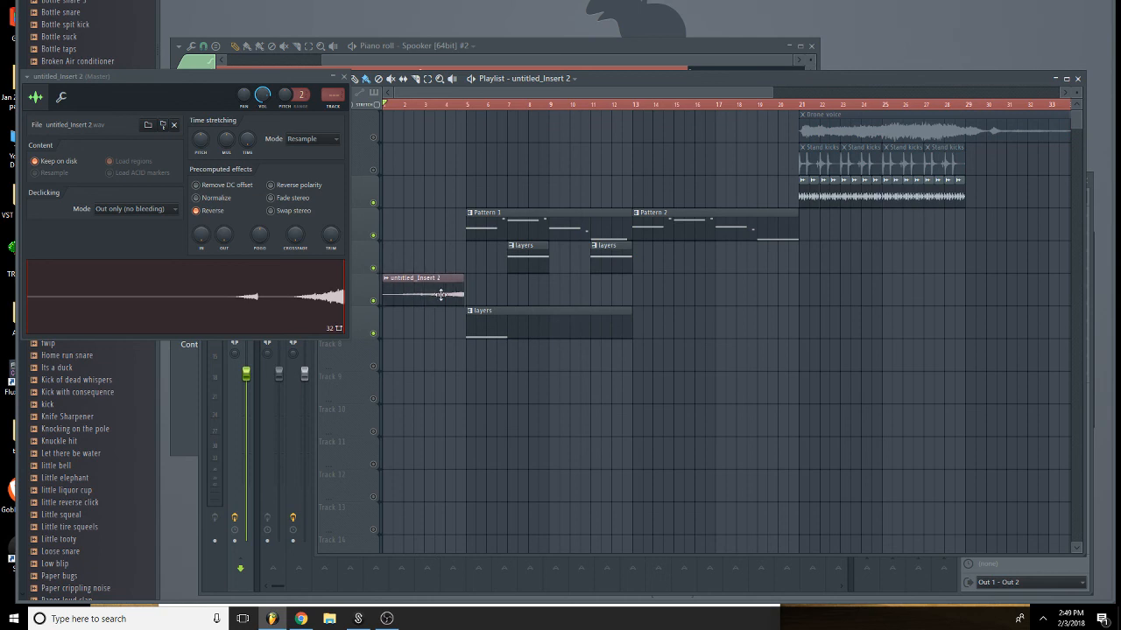
{"action": "left_click_drag", "start_coordinate": [772, 92], "coordinate": [524, 131]}
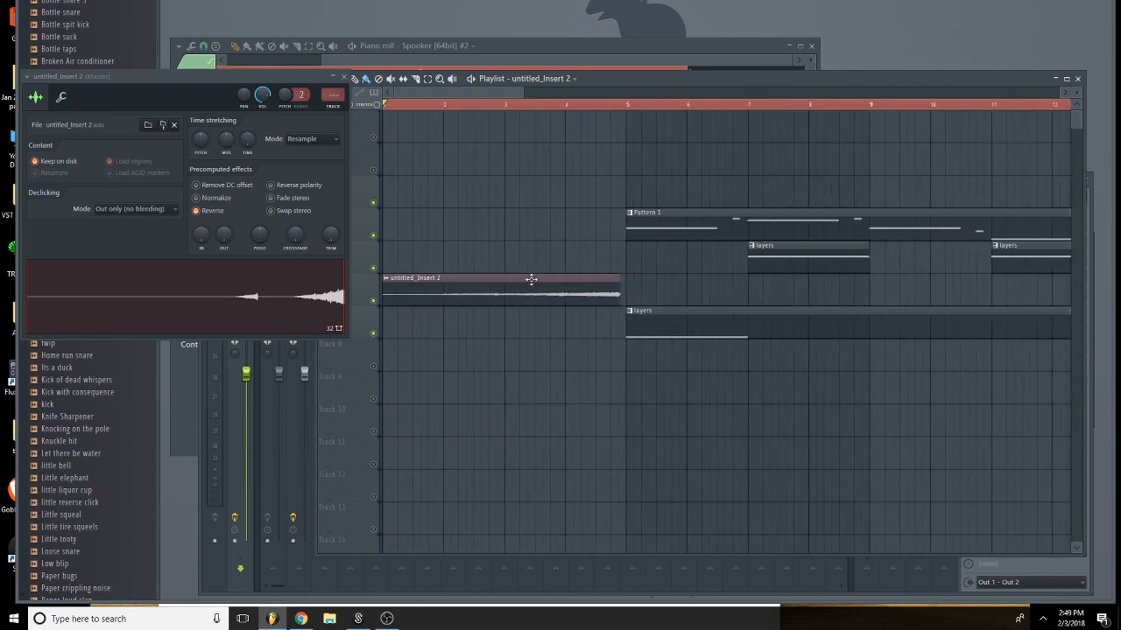
{"action": "left_click_drag", "start_coordinate": [540, 290], "coordinate": [548, 295]}
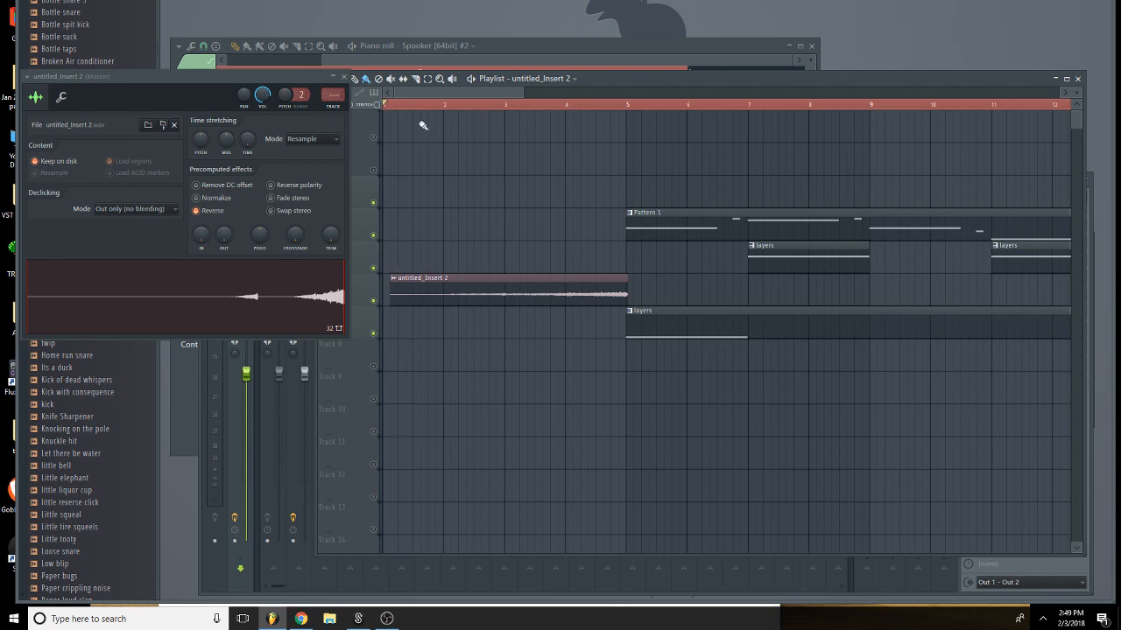
Play the arrangement from bar 1 to hear the reversed swell lead towards Pattern 1.
{"action": "key", "text": "space"}
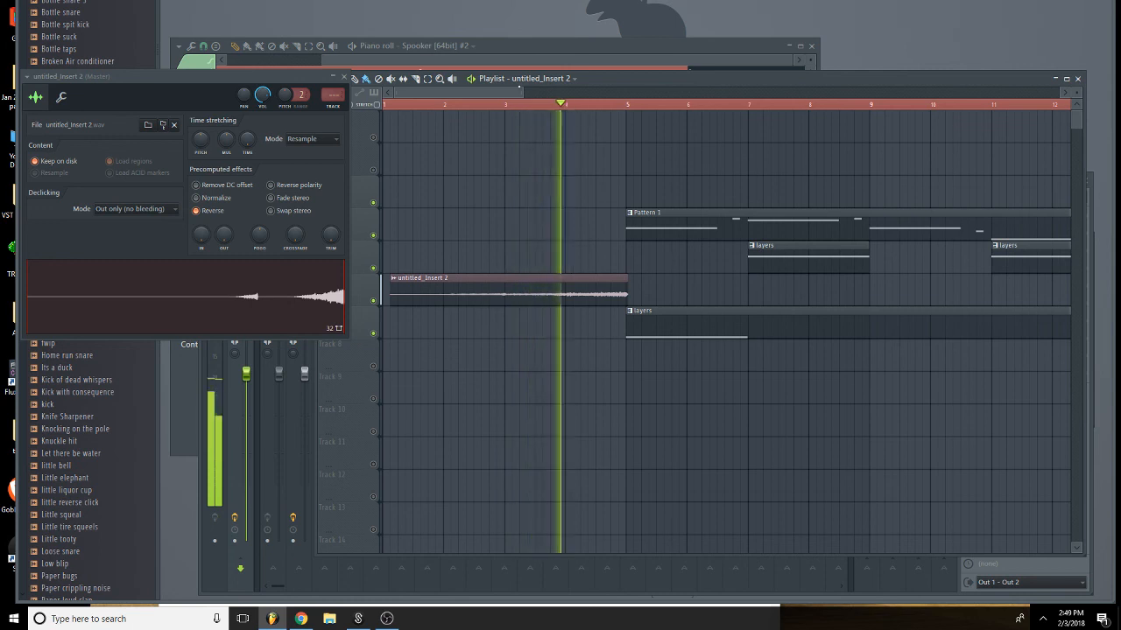
{"action": "scroll", "coordinate": [586, 116], "scroll_direction": "down", "scroll_amount": 2}
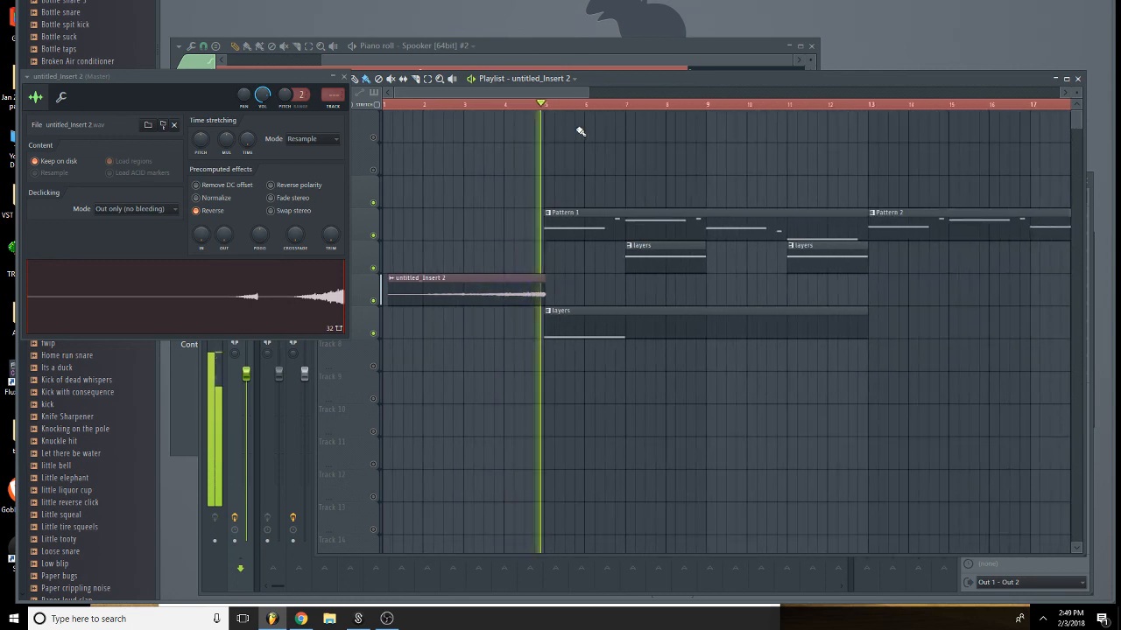
{"action": "key", "text": "space"}
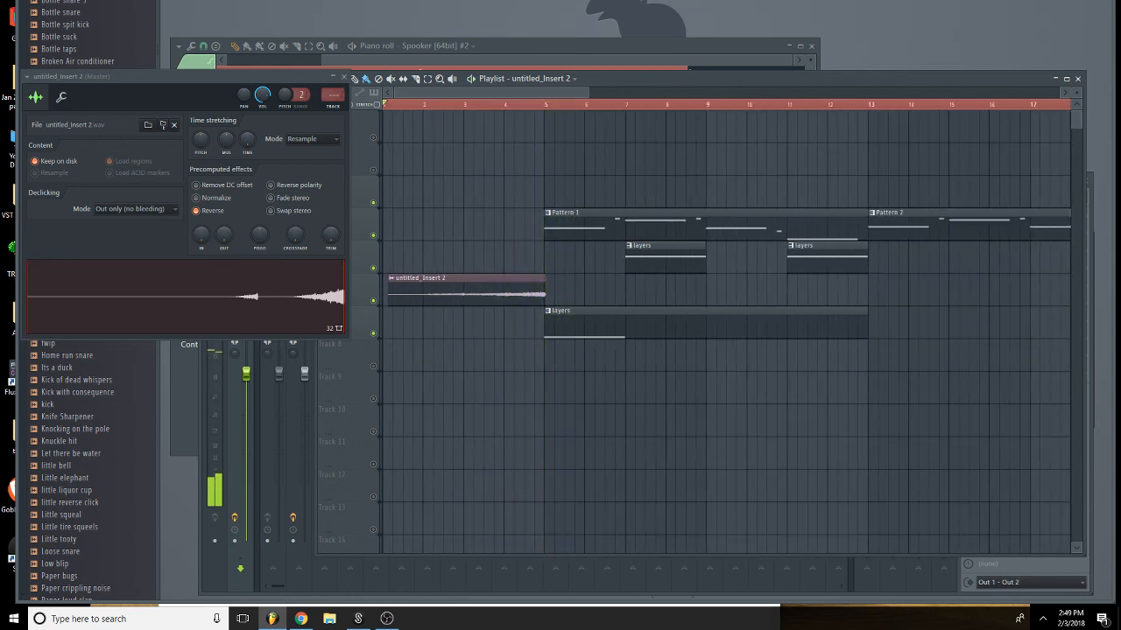
Close the reversed sample's settings, unsolo Insert 2 in the mixer and return to the playlist.
{"action": "key", "text": "F9"}
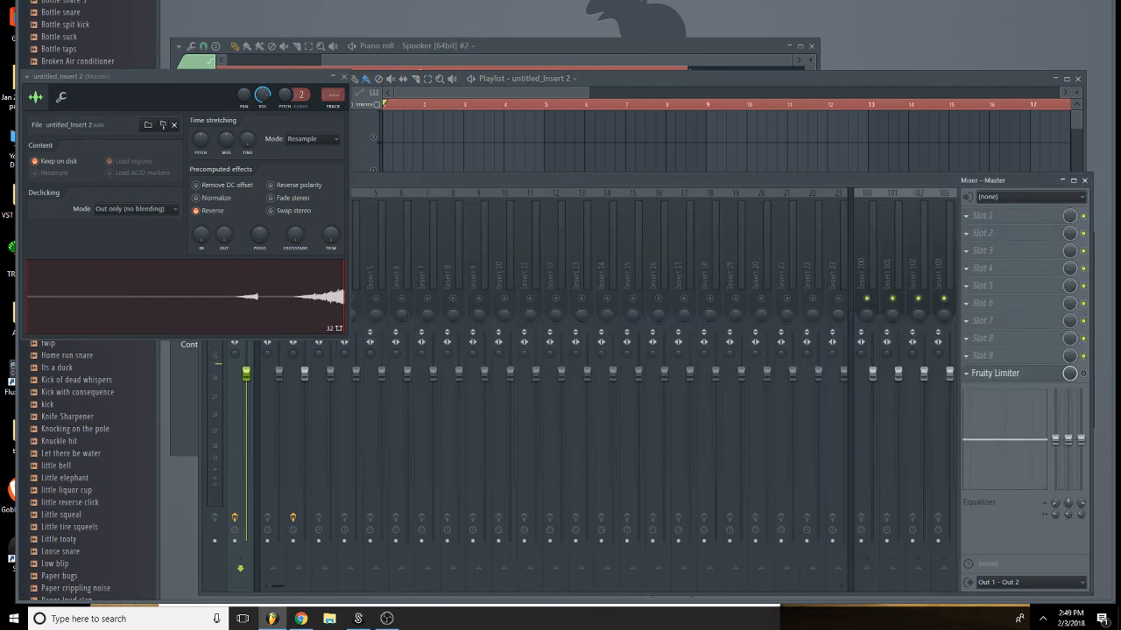
{"action": "left_click", "coordinate": [343, 77]}
{"action": "right_click", "coordinate": [300, 299]}
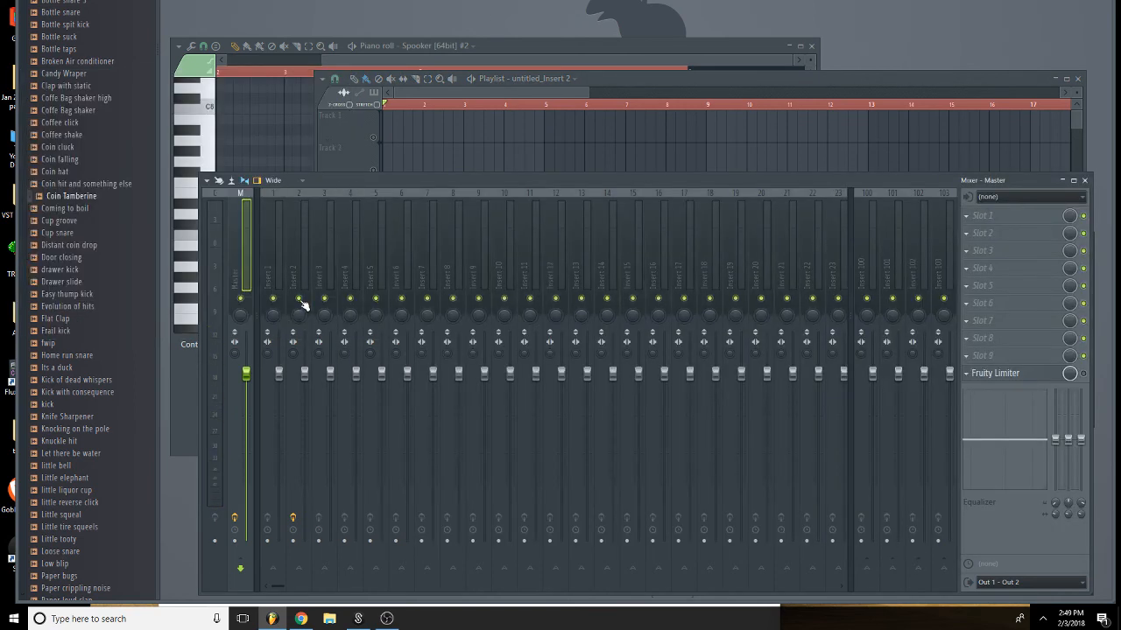
{"action": "key", "text": "F9"}
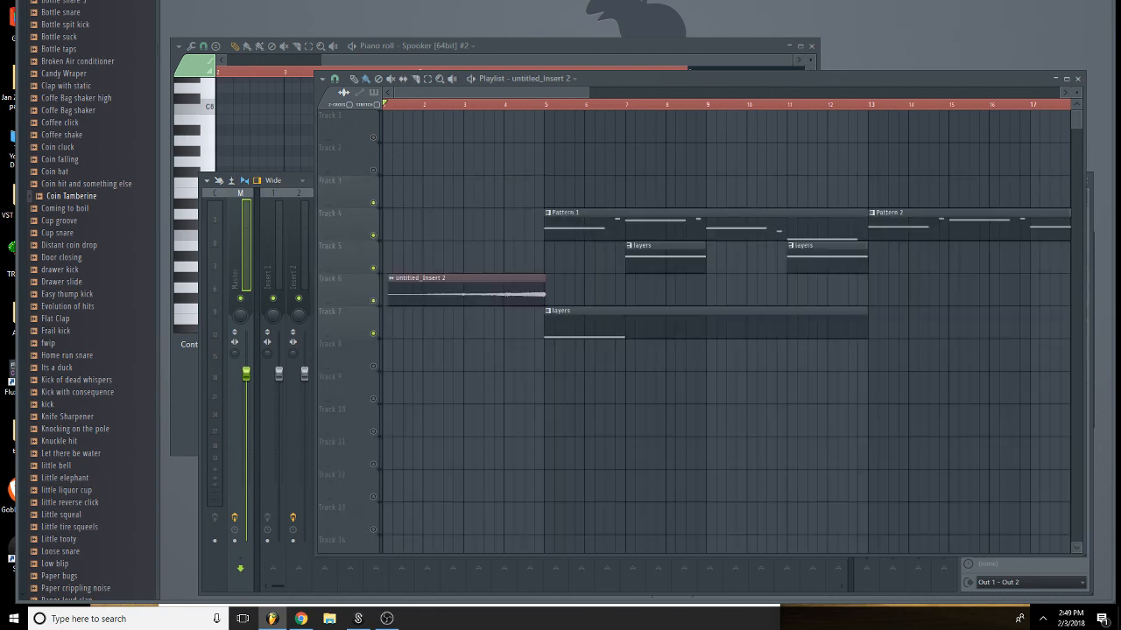
Select the track 7 layers pattern and clone the second Spooker channel.
{"action": "double_click", "coordinate": [593, 323]}
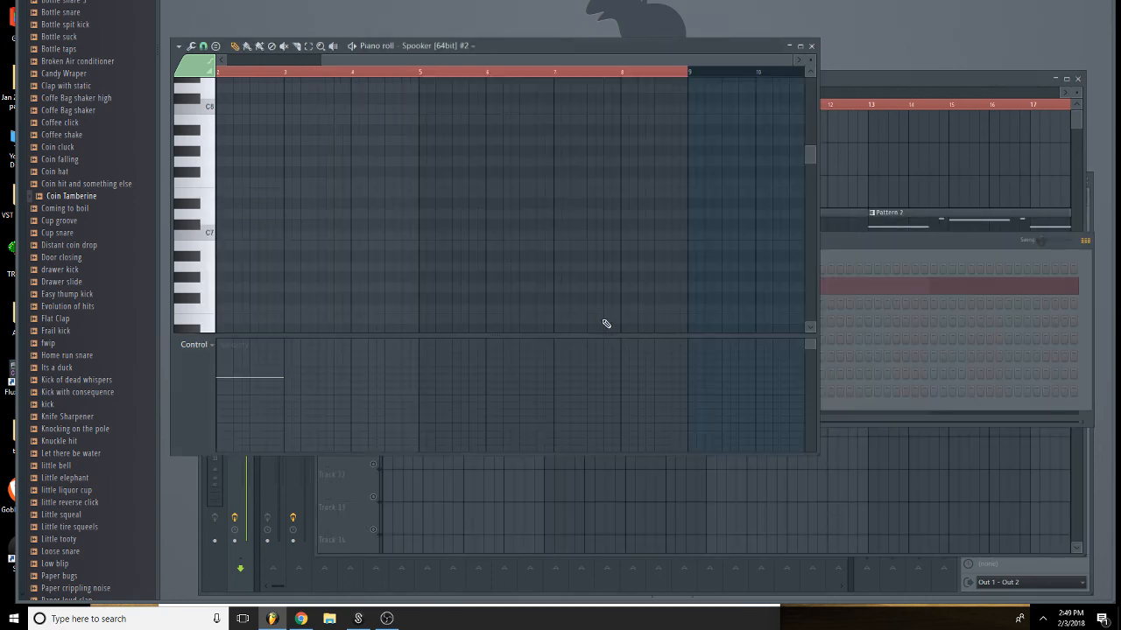
{"action": "left_click", "coordinate": [812, 46]}
{"action": "right_click", "coordinate": [462, 283]}
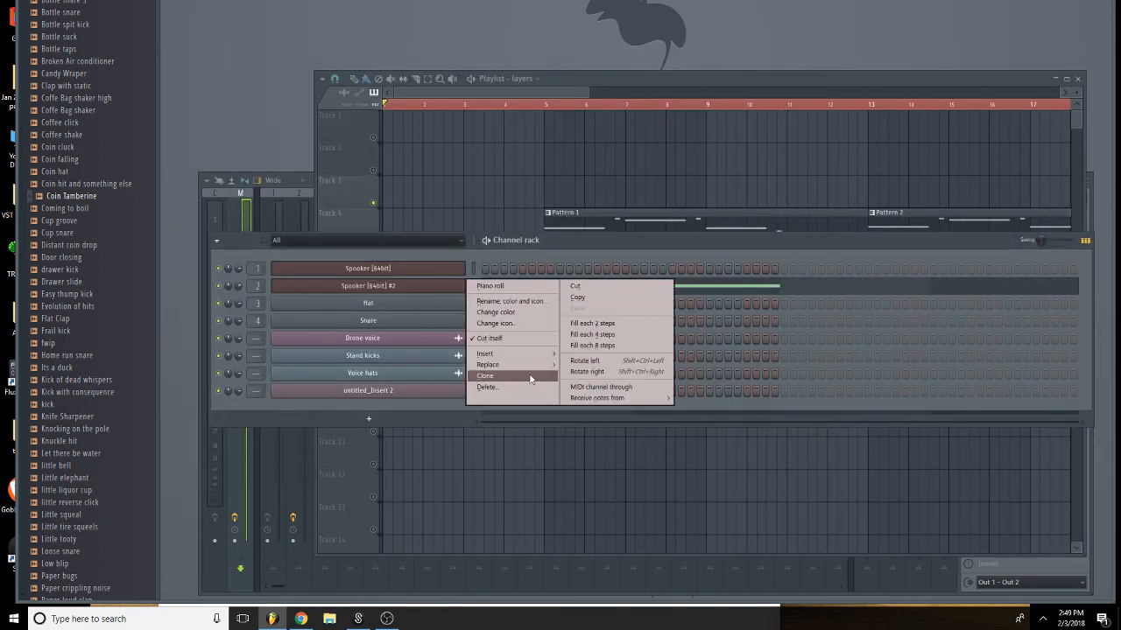
{"action": "left_click", "coordinate": [530, 377]}
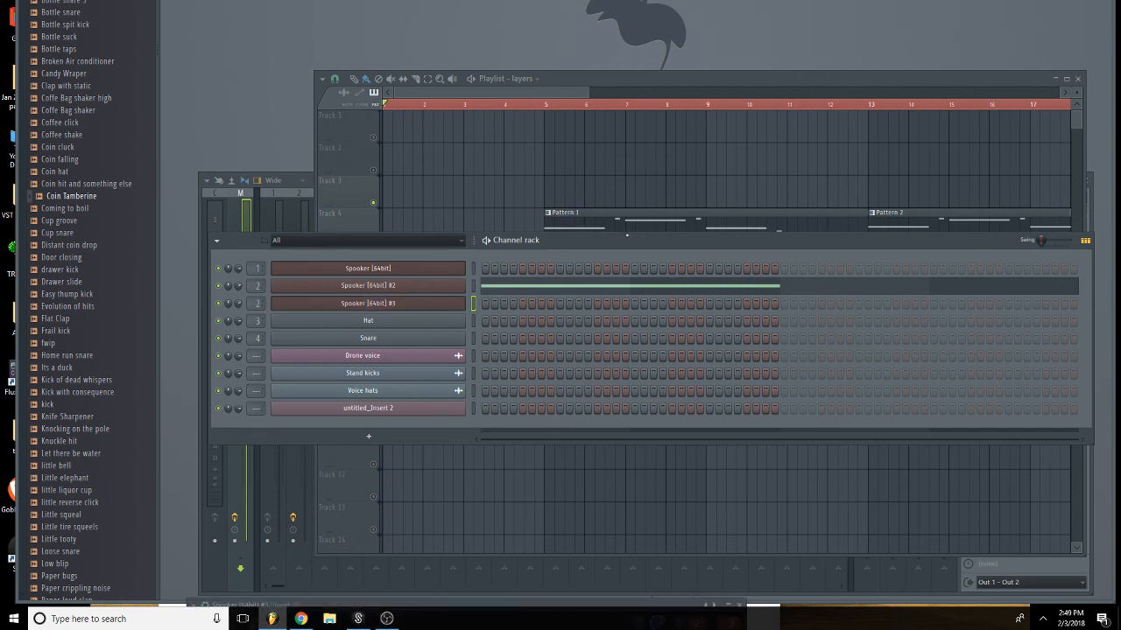
Move the channel rack below the track 7 layers clip and make that clip's pattern unique.
{"action": "left_click_drag", "start_coordinate": [569, 240], "coordinate": [569, 463]}
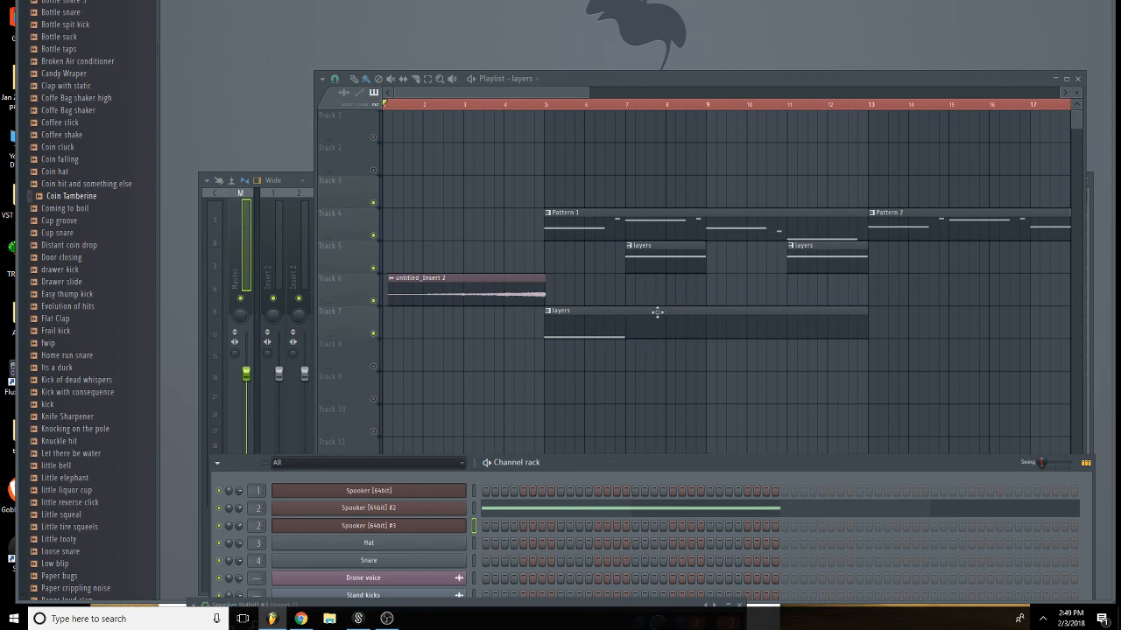
{"action": "right_click", "coordinate": [554, 315]}
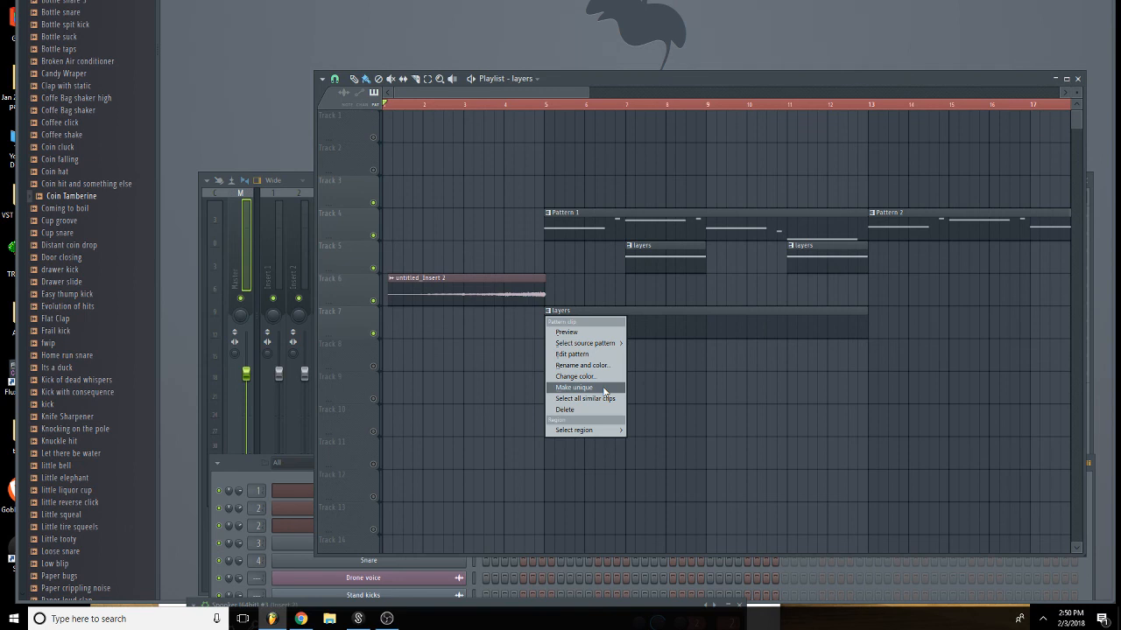
{"action": "left_click", "coordinate": [604, 389]}
{"action": "left_click", "coordinate": [709, 254]}
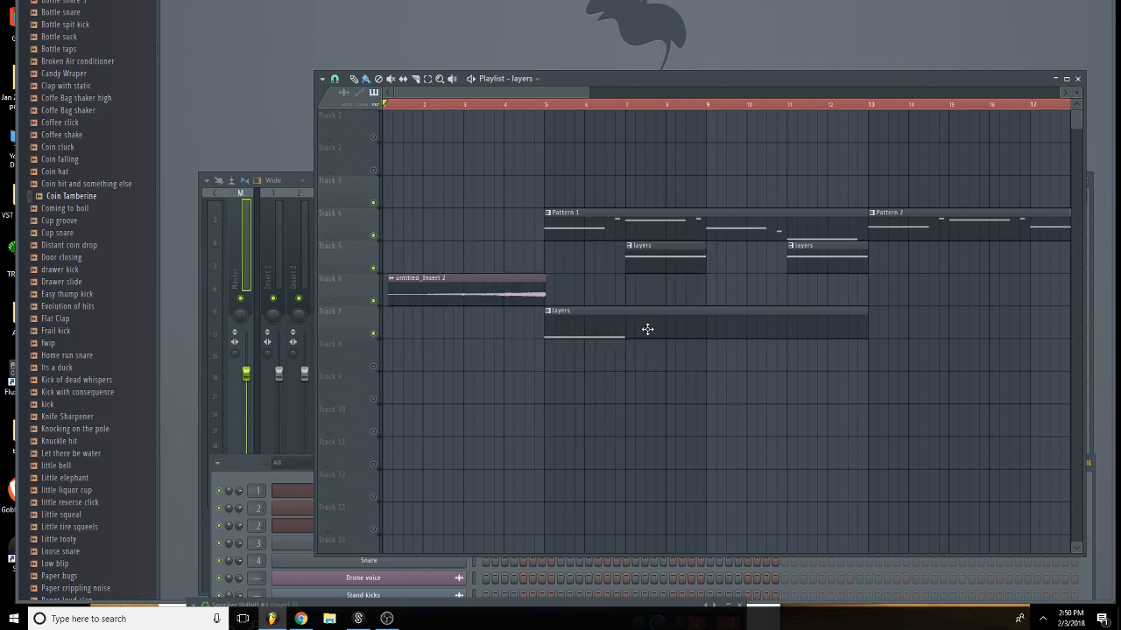
Remove the long note from the Spooker #2 channel's piano roll.
{"action": "left_click", "coordinate": [595, 517]}
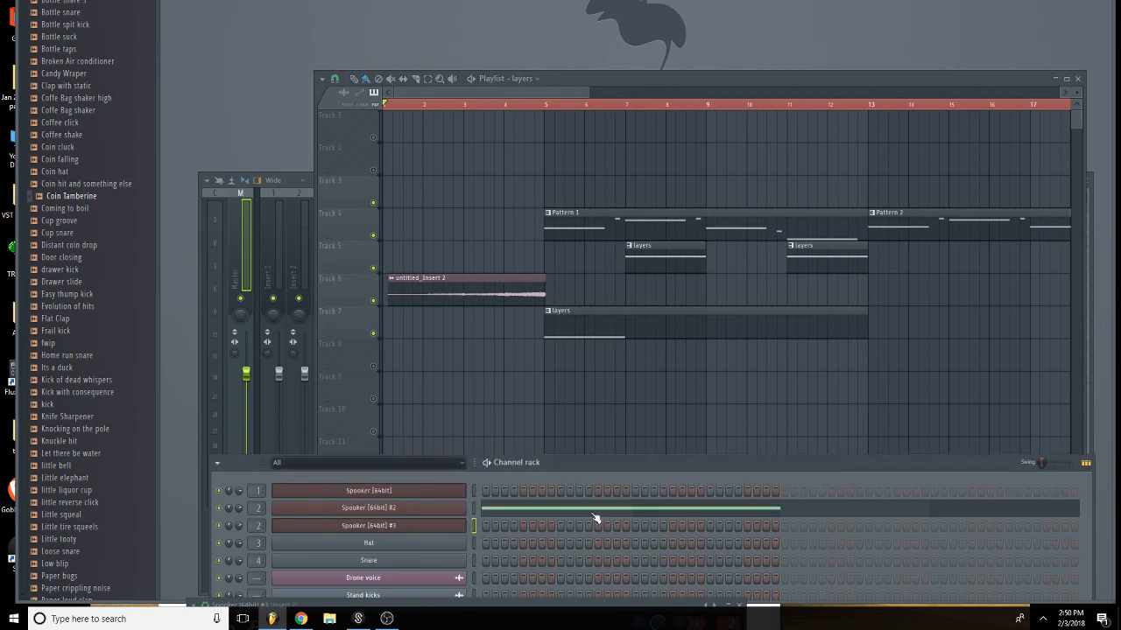
{"action": "left_click", "coordinate": [622, 509]}
{"action": "key", "text": "ctrl+a"}
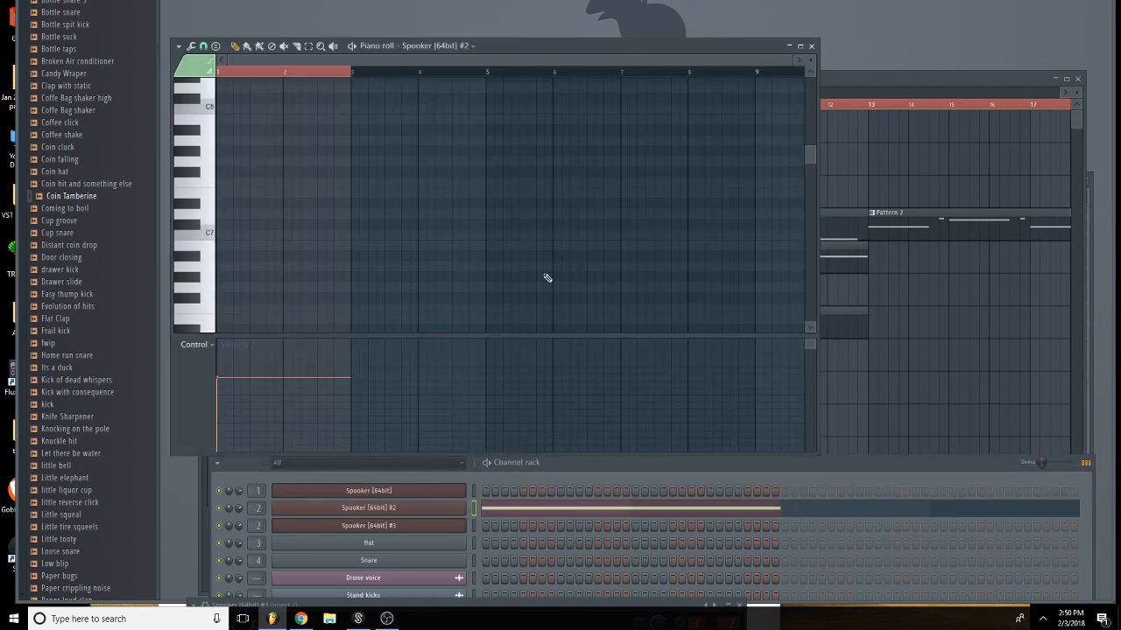
{"action": "key", "text": "Delete"}
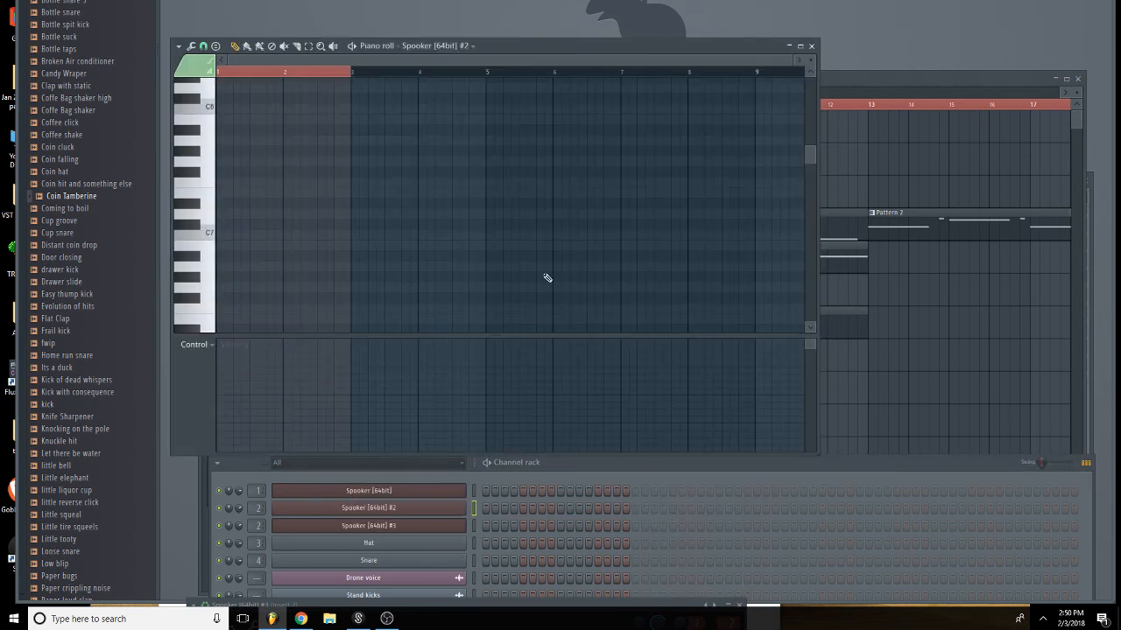
Place the long two-bar note from bar 1 to bar 3 in the Spooker #3 channel's piano roll.
{"action": "left_click", "coordinate": [431, 527]}
{"action": "left_click", "coordinate": [526, 473]}
{"action": "left_click", "coordinate": [413, 525]}
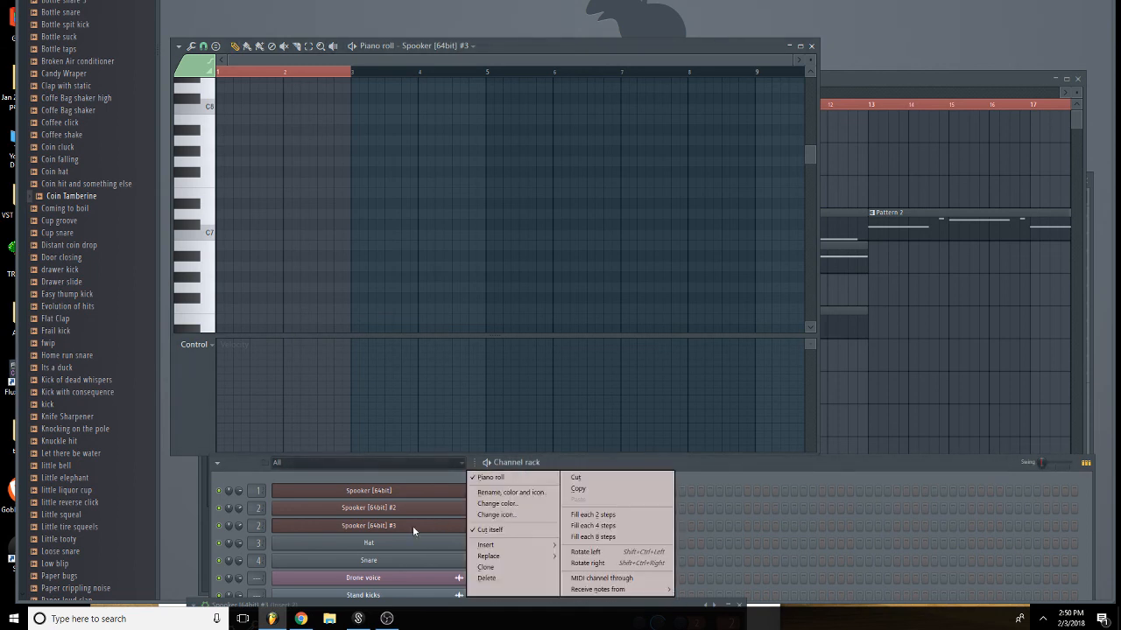
{"action": "left_click", "coordinate": [423, 527]}
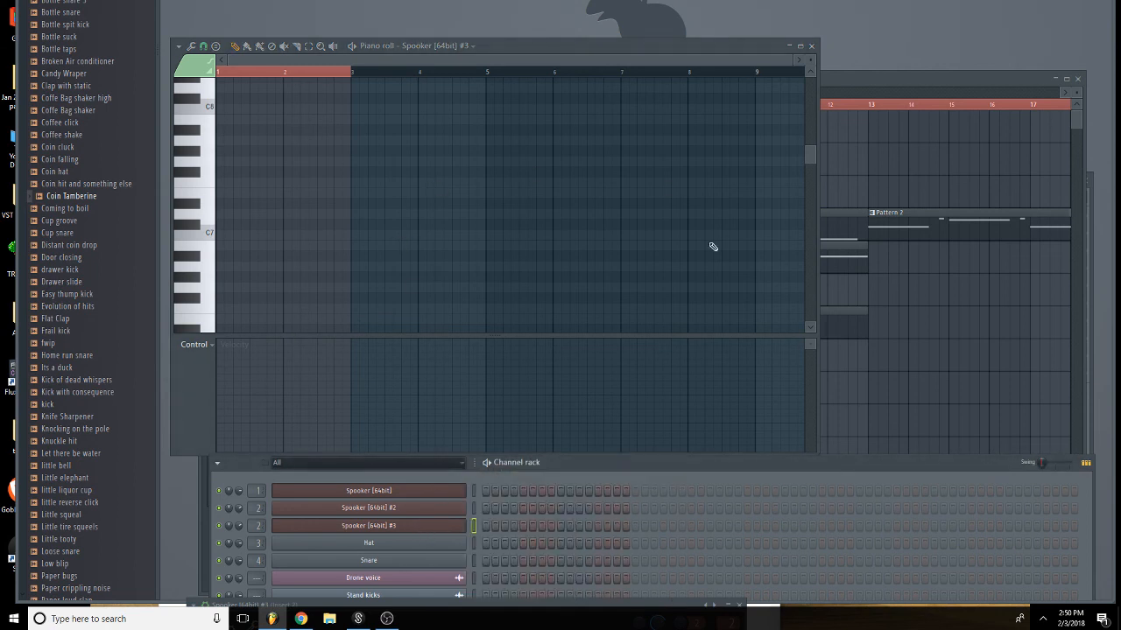
{"action": "scroll", "coordinate": [376, 158], "scroll_direction": "up", "scroll_amount": 6}
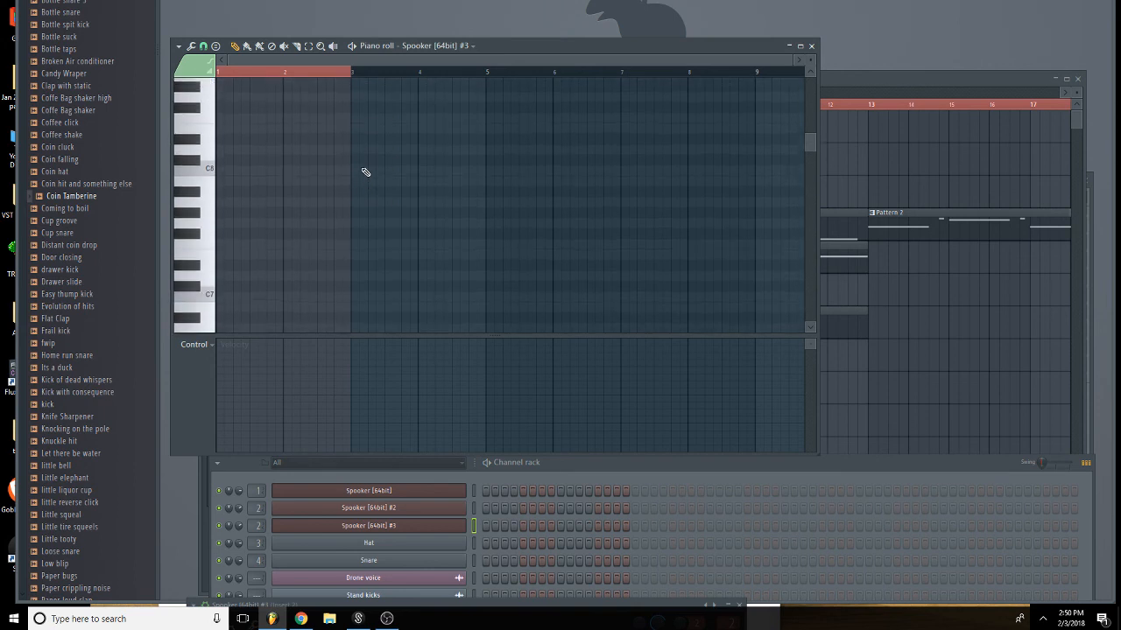
{"action": "scroll", "coordinate": [366, 170], "scroll_direction": "down", "scroll_amount": 7}
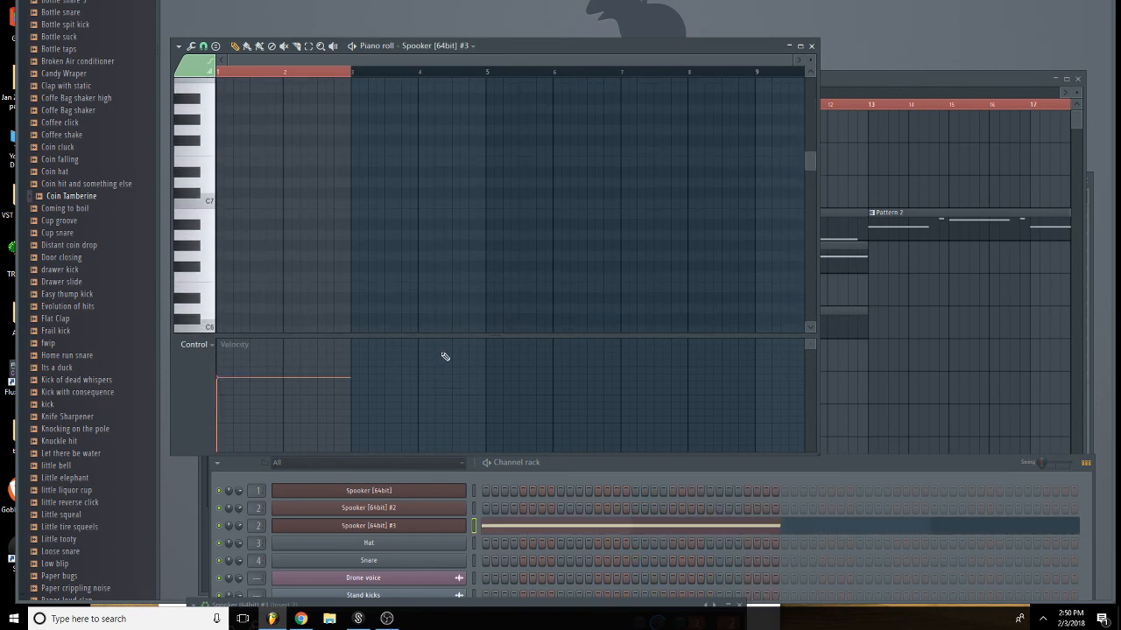
{"action": "scroll", "coordinate": [382, 208], "scroll_direction": "up", "scroll_amount": 8}
Route Spooker #3 to mixer insert 3 and lower the Insert 3 fader while the arrangement plays from bar 1.
{"action": "left_click", "coordinate": [903, 352]}
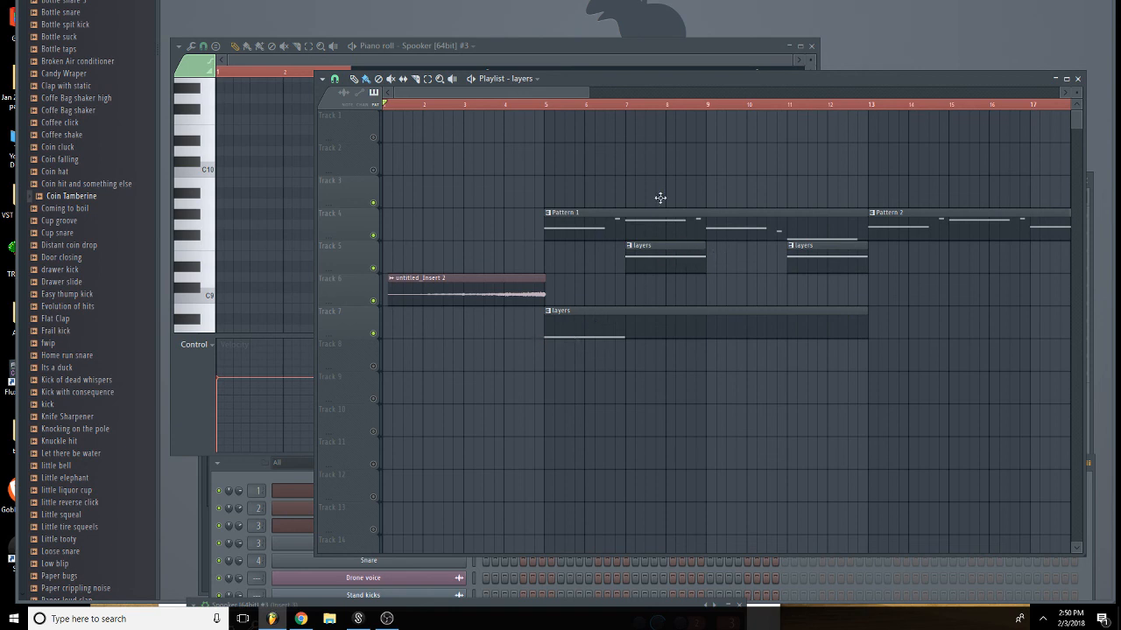
{"action": "key", "text": "F9"}
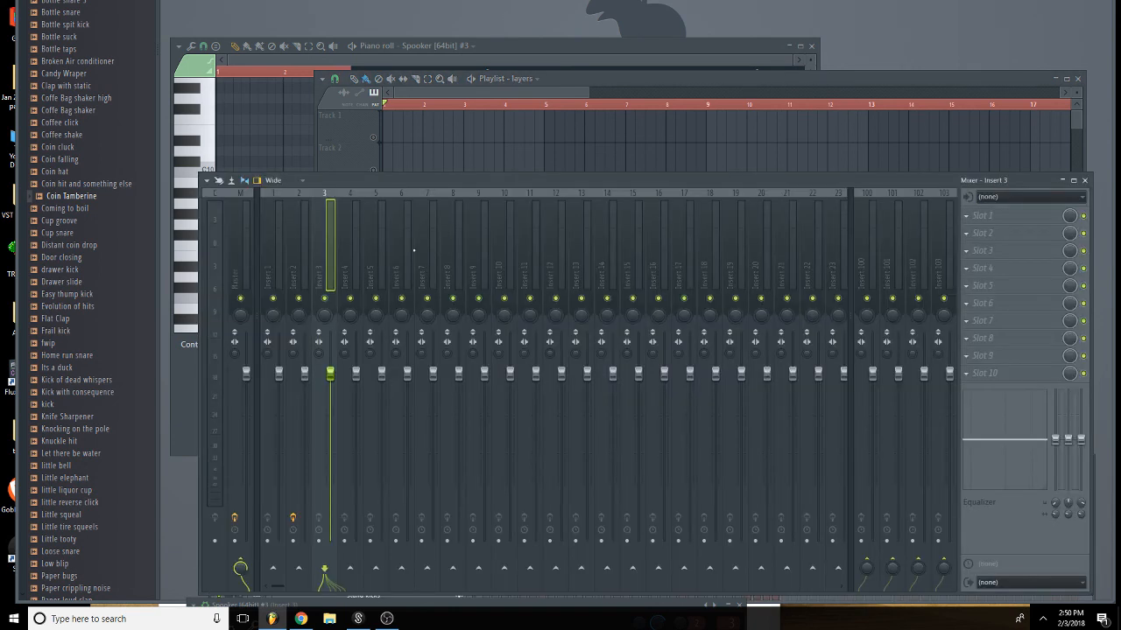
{"action": "key", "text": "space"}
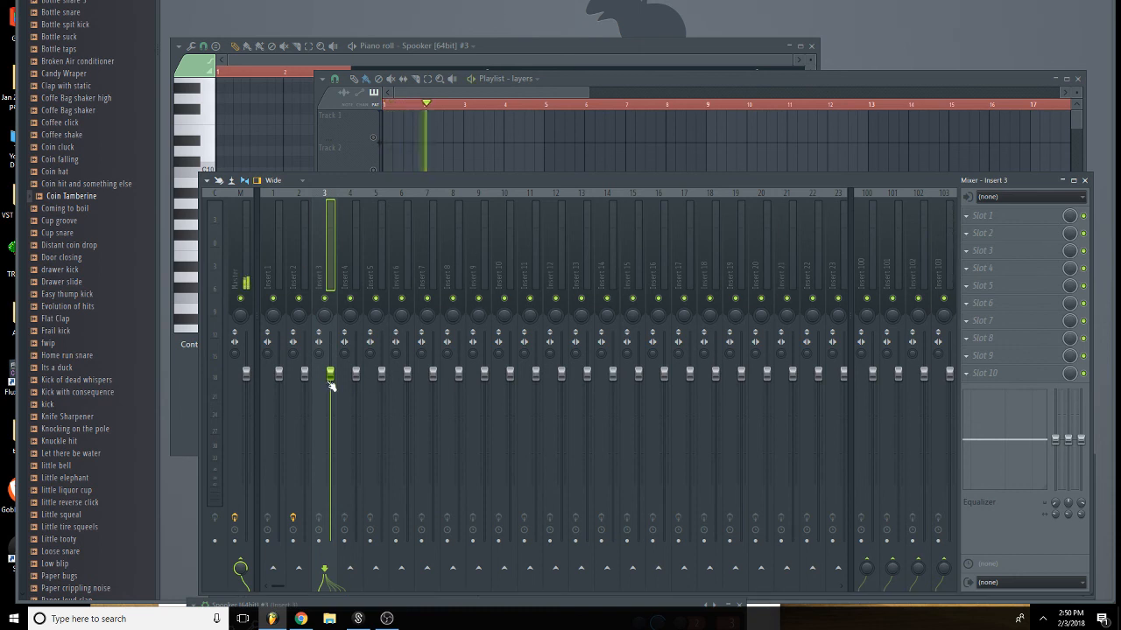
{"action": "left_click_drag", "start_coordinate": [330, 374], "coordinate": [330, 429]}
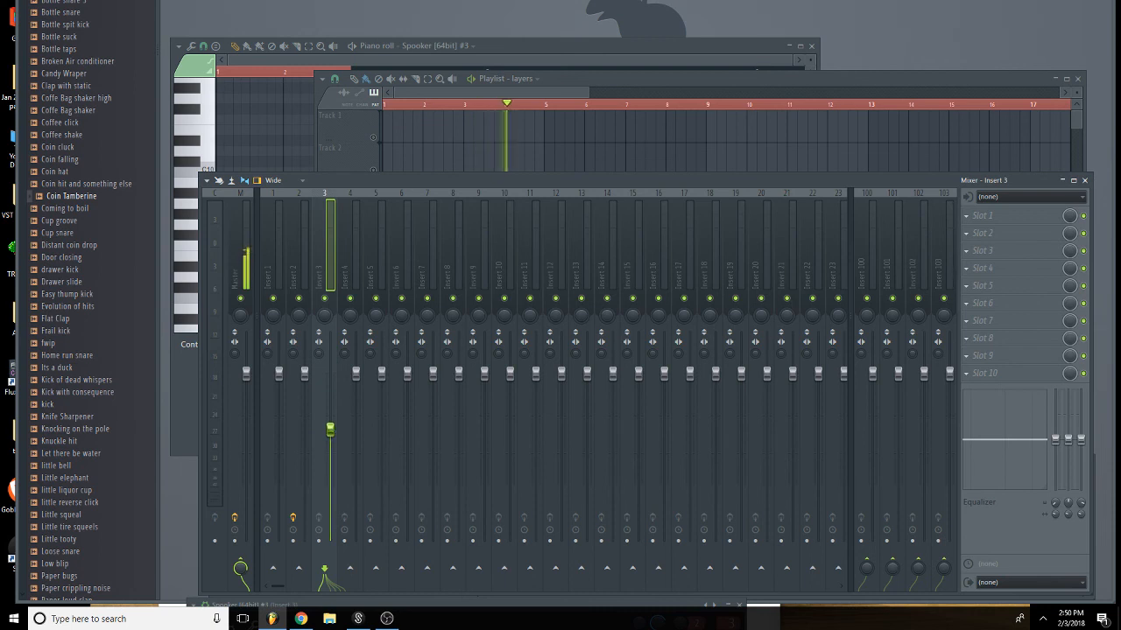
Shorten the track 7 layers clip to end at bar 7, then stop playback.
{"action": "left_click", "coordinate": [560, 79]}
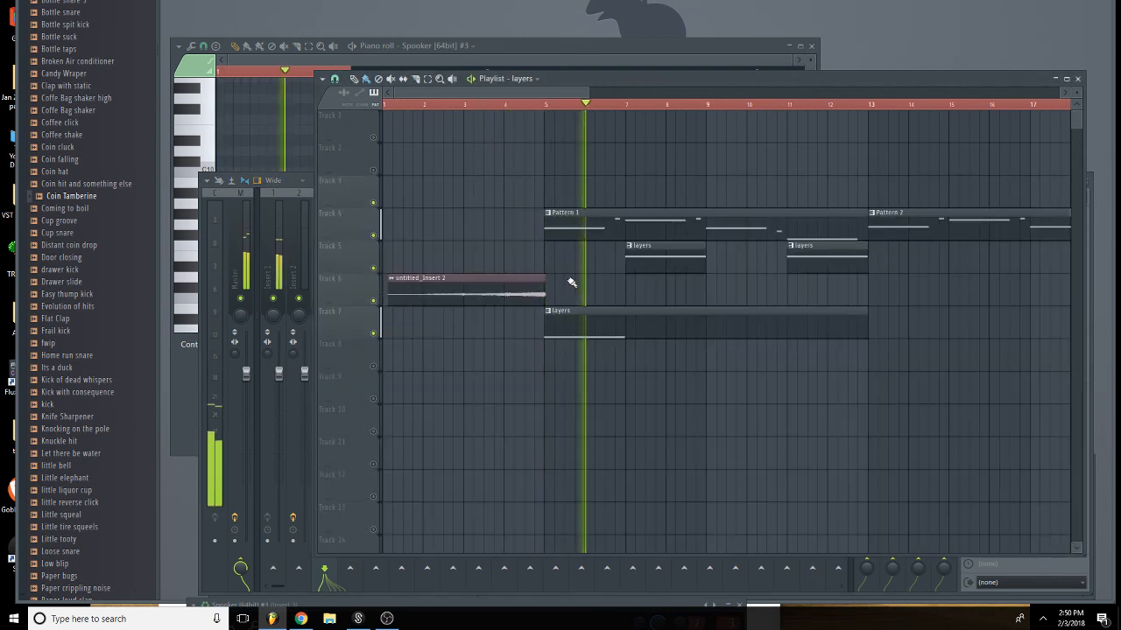
{"action": "left_click_drag", "start_coordinate": [853, 318], "coordinate": [625, 321]}
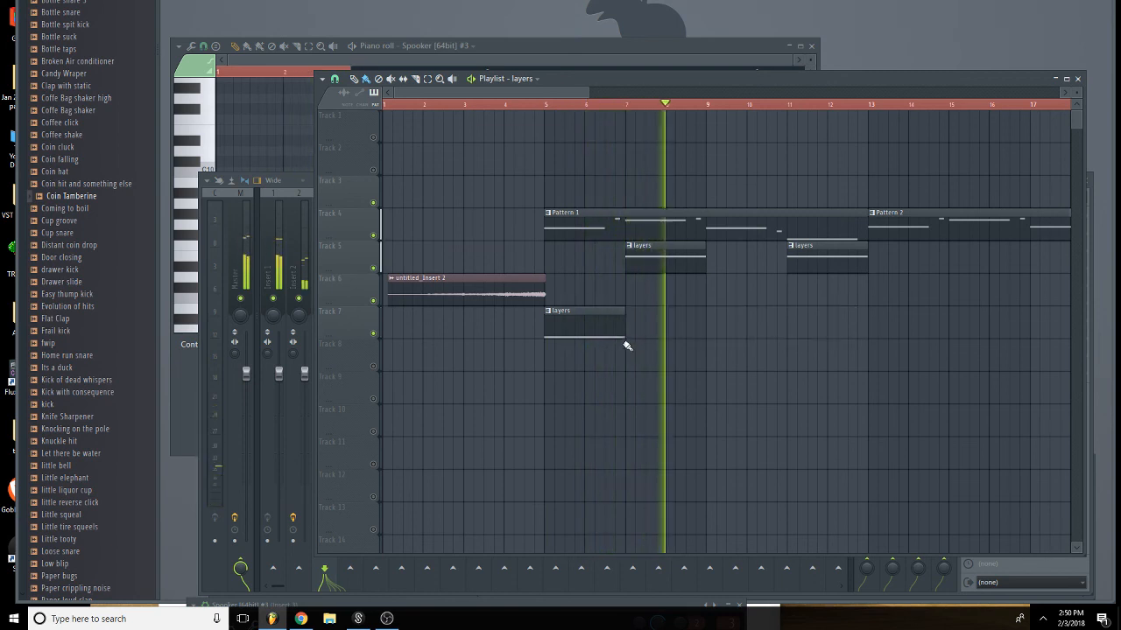
{"action": "left_click_drag", "start_coordinate": [589, 93], "coordinate": [742, 118]}
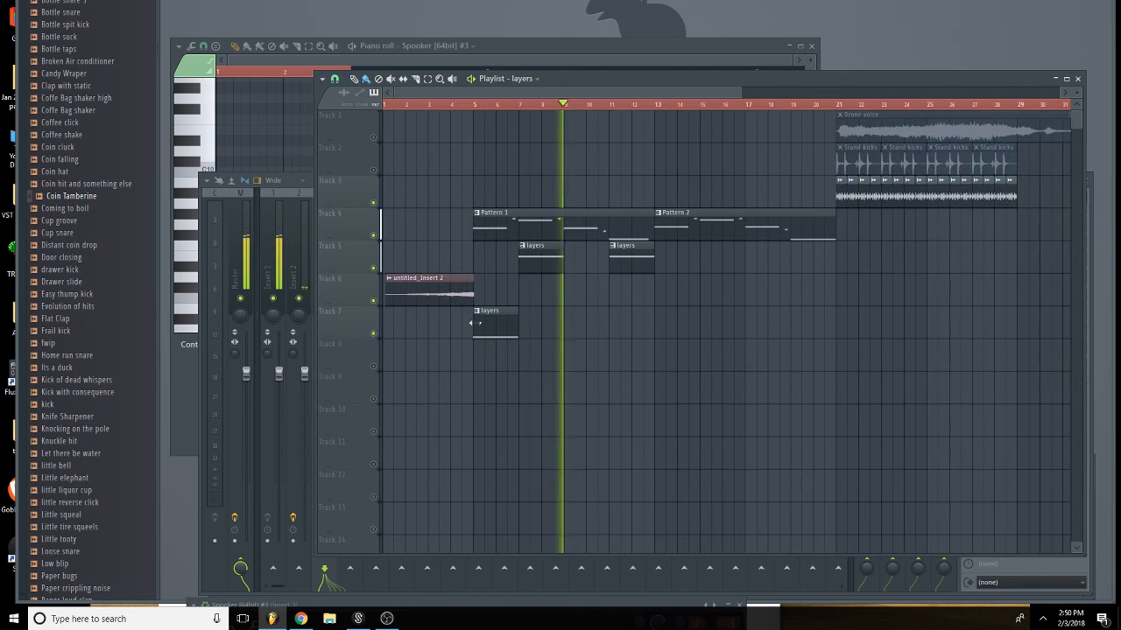
{"action": "key", "text": "space"}
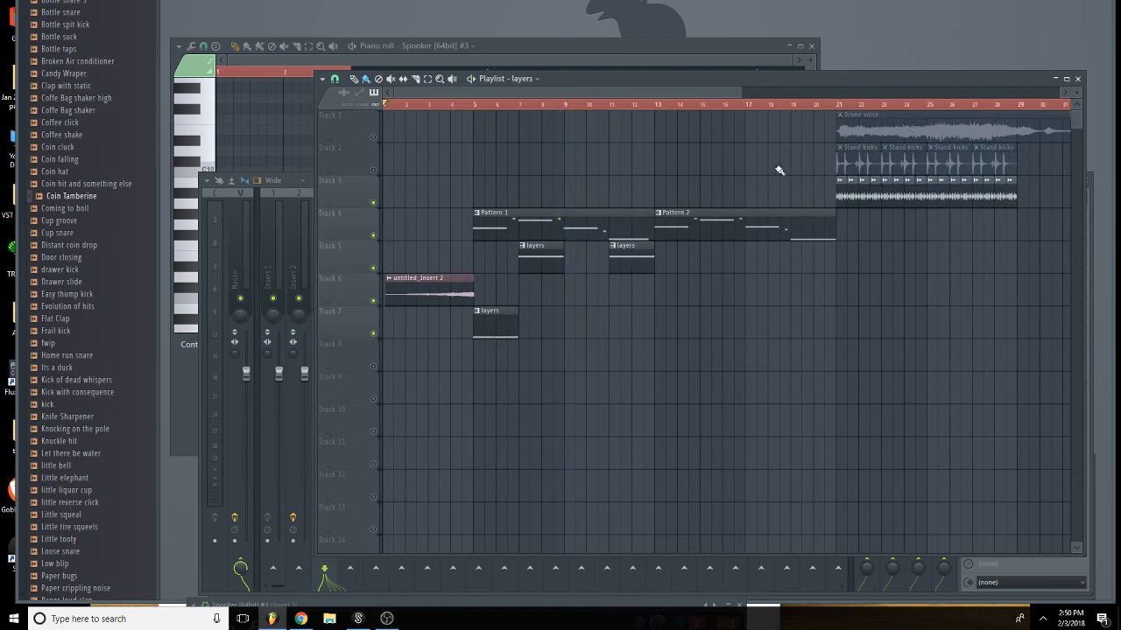
Move the four Stand kicks clips on track 2 to start at bar 5 and unmute the track.
{"action": "left_click_drag", "start_coordinate": [779, 171], "coordinate": [1042, 145]}
{"action": "left_click_drag", "start_coordinate": [846, 159], "coordinate": [491, 154]}
{"action": "left_click", "coordinate": [374, 170]}
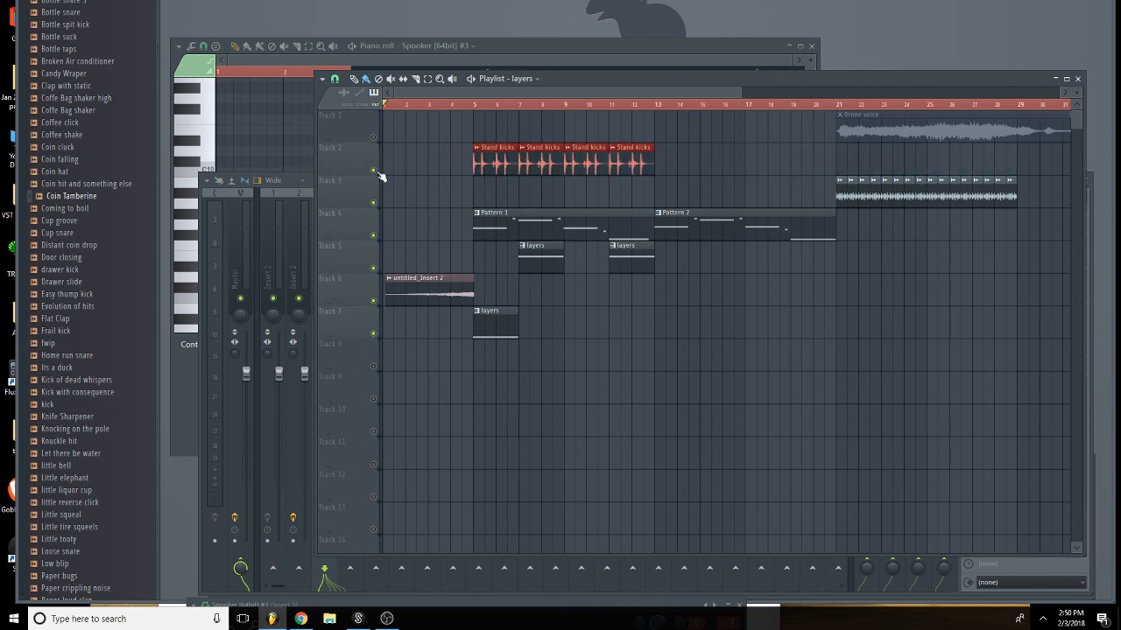
Solo track 2 and play the Stand kicks clips from bar 5.
{"action": "right_click", "coordinate": [373, 171]}
{"action": "left_click", "coordinate": [474, 106]}
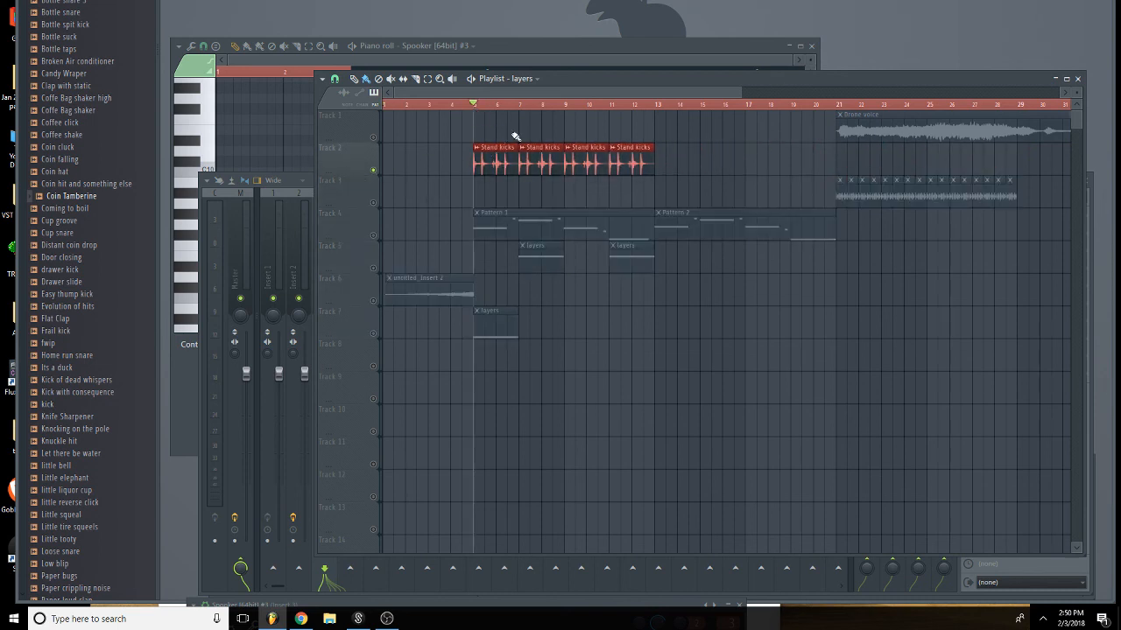
{"action": "key", "text": "space"}
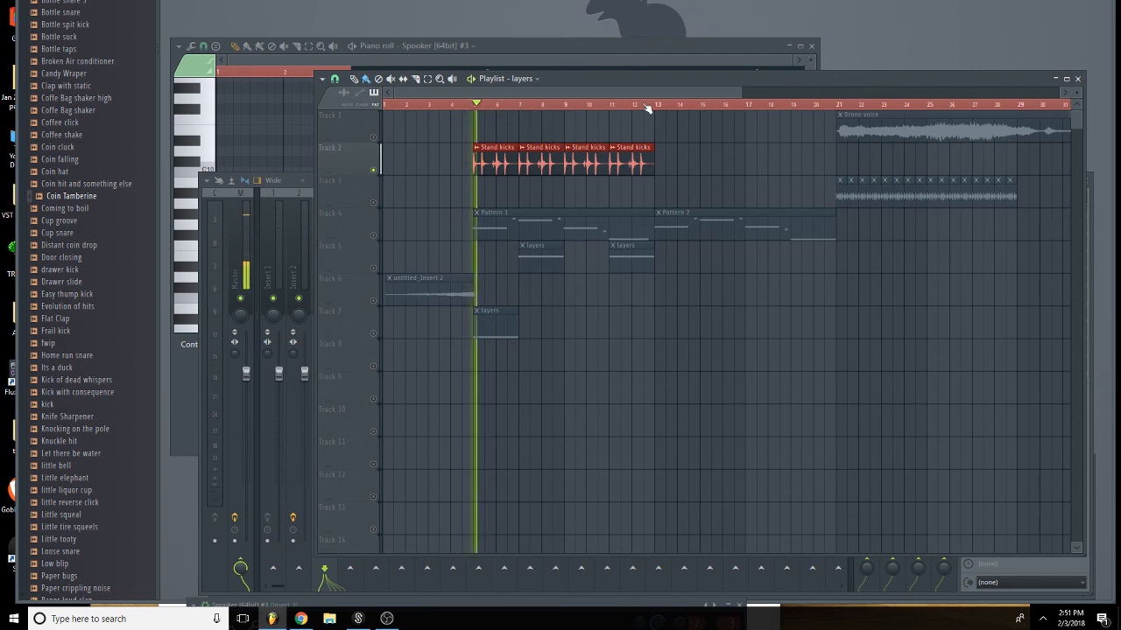
Assign the Stand kicks sample to mixer insert 5, stop playback and close the sample's settings.
{"action": "double_click", "coordinate": [485, 169]}
{"action": "left_click", "coordinate": [426, 199]}
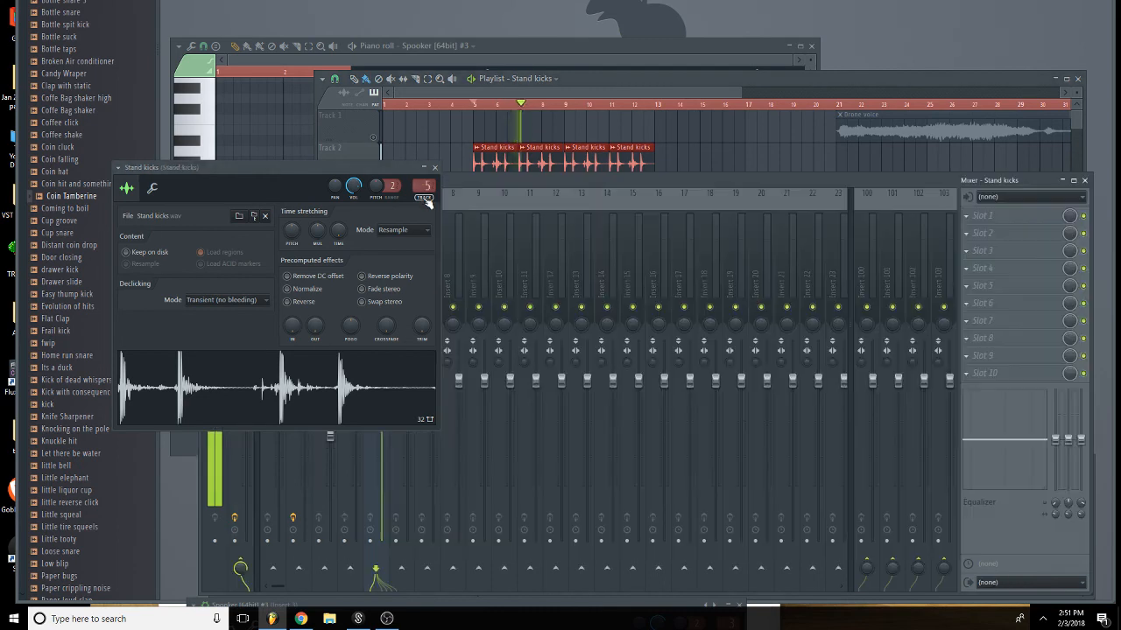
{"action": "key", "text": "space"}
{"action": "left_click", "coordinate": [434, 168]}
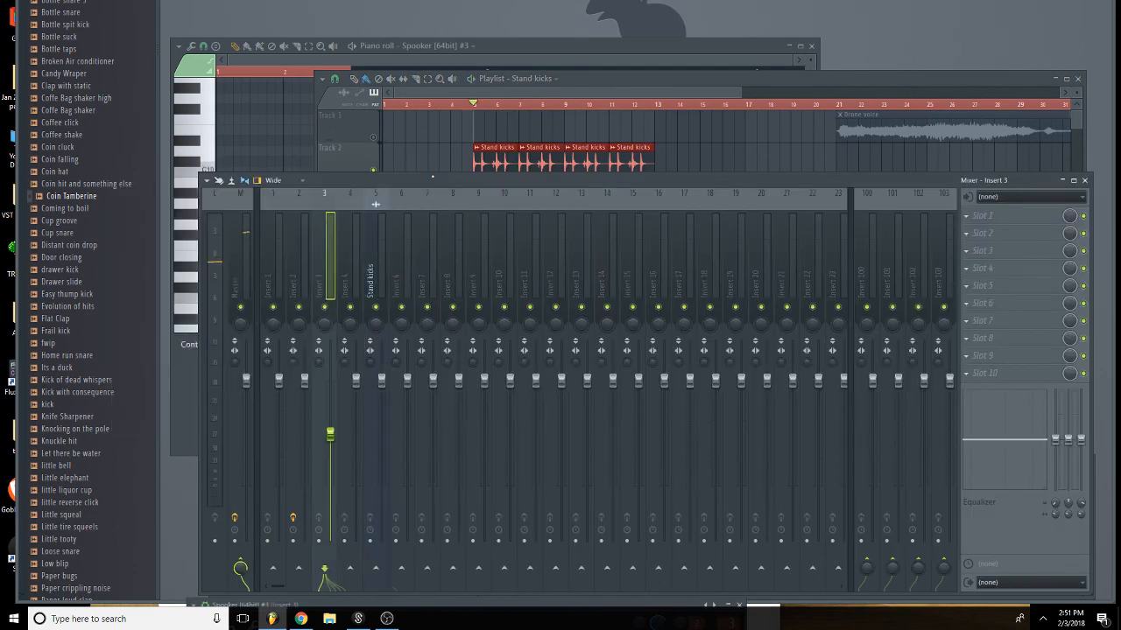
Add Fruity Parametric EQ 2 to the first effect slot of the Stand kicks mixer track.
{"action": "left_click", "coordinate": [375, 204]}
{"action": "left_click", "coordinate": [1013, 217]}
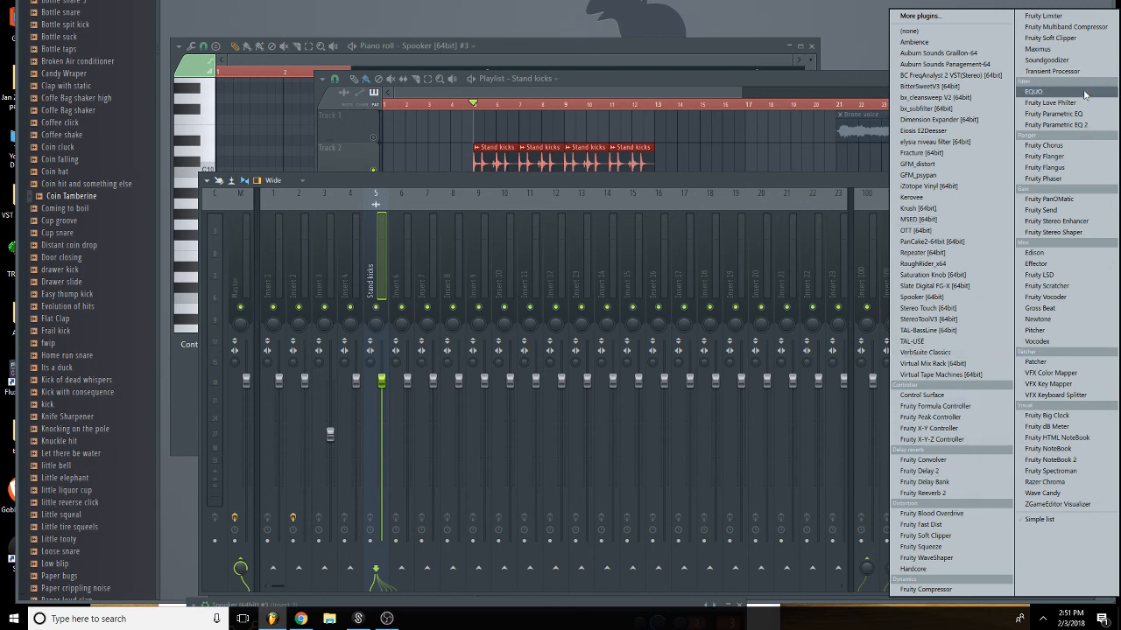
{"action": "left_click", "coordinate": [1059, 124]}
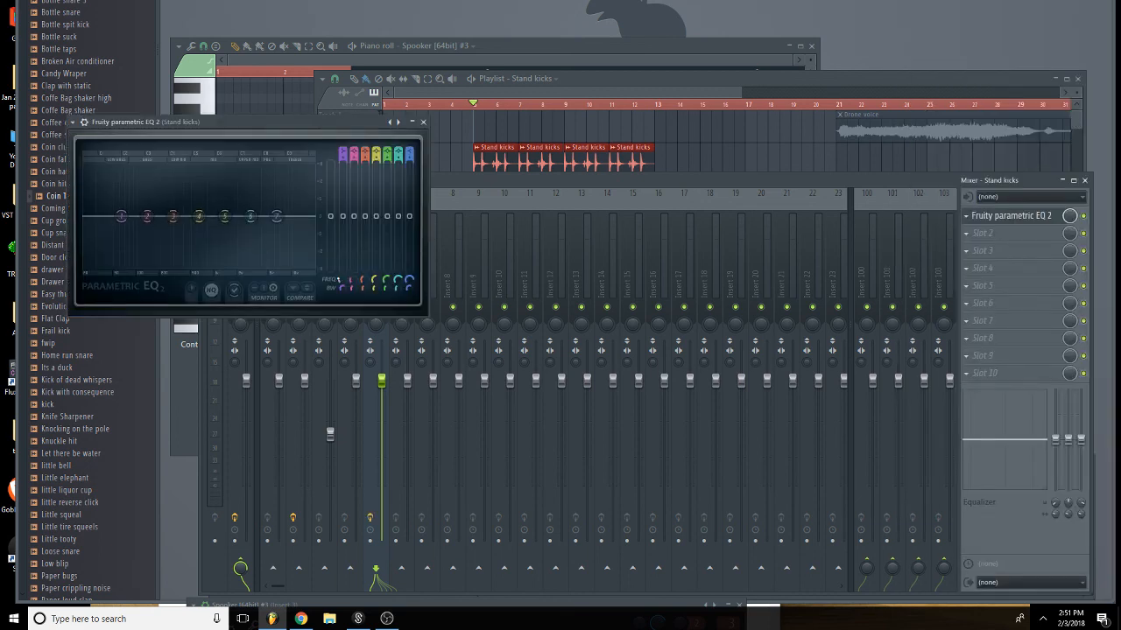
Shape the Stand kicks EQ during playback by cutting the lows with band 1 and highs with band 7, and slightly boosting band 4.
{"action": "left_click_drag", "start_coordinate": [292, 223], "coordinate": [207, 265]}
{"action": "key", "text": "space"}
{"action": "left_click_drag", "start_coordinate": [122, 217], "coordinate": [117, 265]}
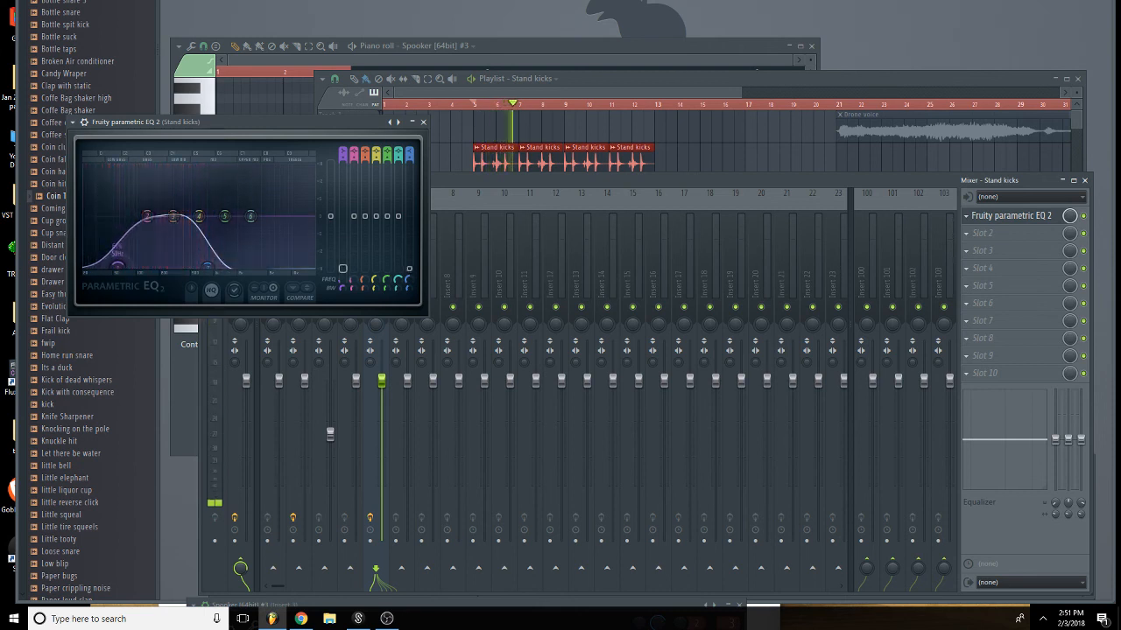
{"action": "mouse_move", "coordinate": [208, 267]}
{"action": "left_mouse_down"}
{"action": "mouse_move", "coordinate": [221, 265]}
{"action": "mouse_move", "coordinate": [165, 266]}
{"action": "mouse_move", "coordinate": [190, 266]}
{"action": "left_mouse_up"}
{"action": "left_click_drag", "start_coordinate": [118, 266], "coordinate": [215, 266]}
{"action": "left_click_drag", "start_coordinate": [199, 216], "coordinate": [205, 203]}
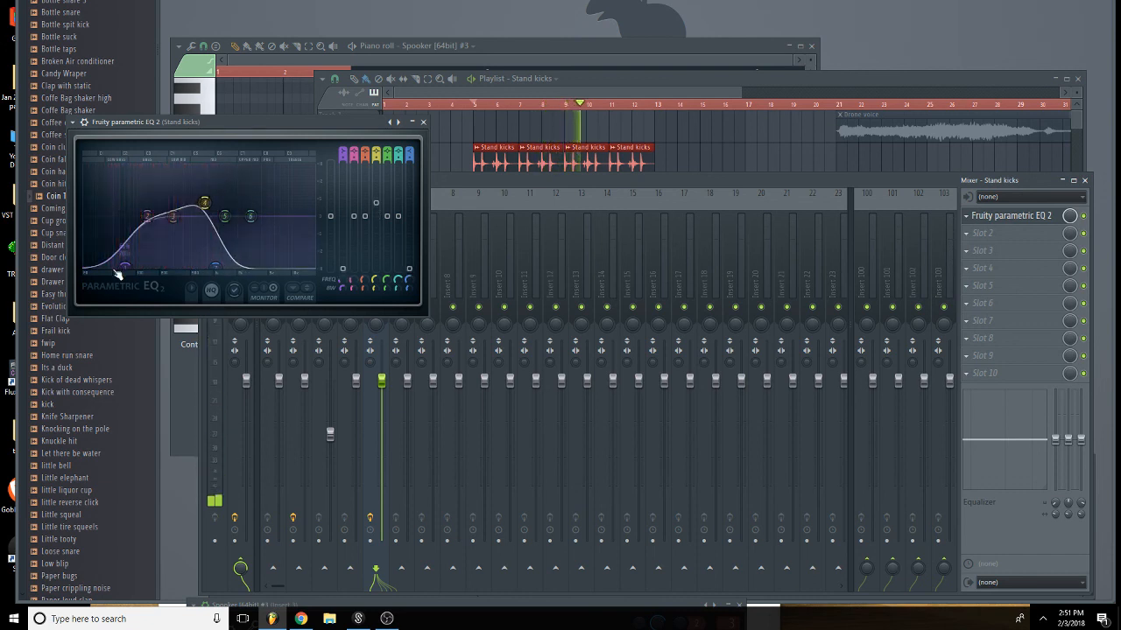
{"action": "left_click_drag", "start_coordinate": [124, 267], "coordinate": [112, 267]}
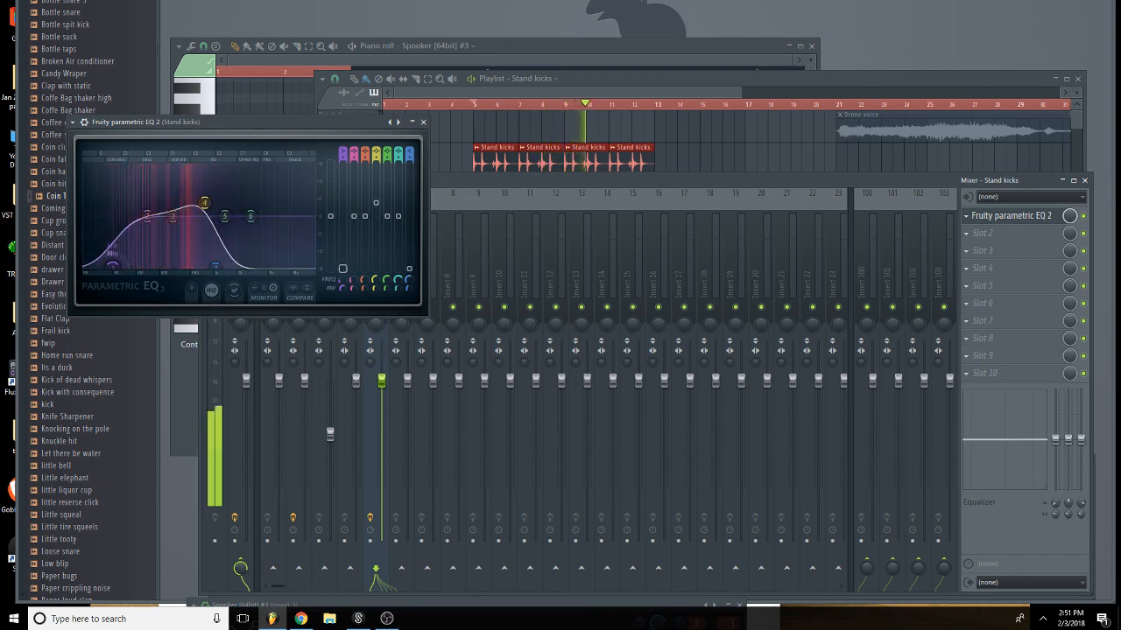
Add Fruity Parametric EQ to the second Stand kicks effect slot, close both EQ windows and stop playback.
{"action": "left_click", "coordinate": [998, 243]}
{"action": "left_click", "coordinate": [1053, 113]}
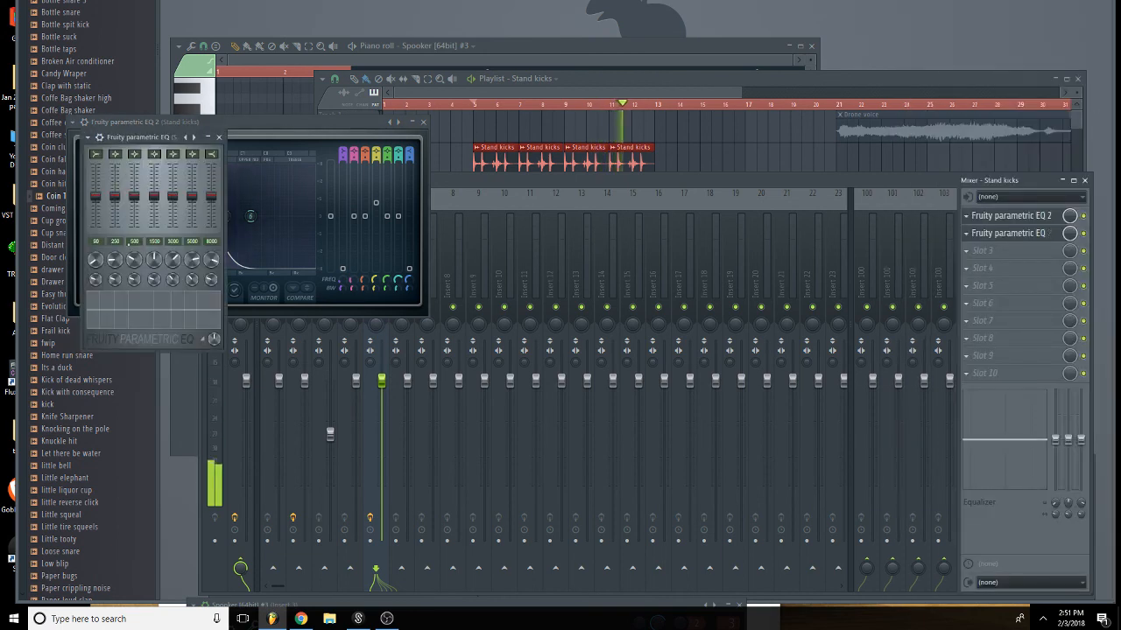
{"action": "left_click", "coordinate": [219, 137]}
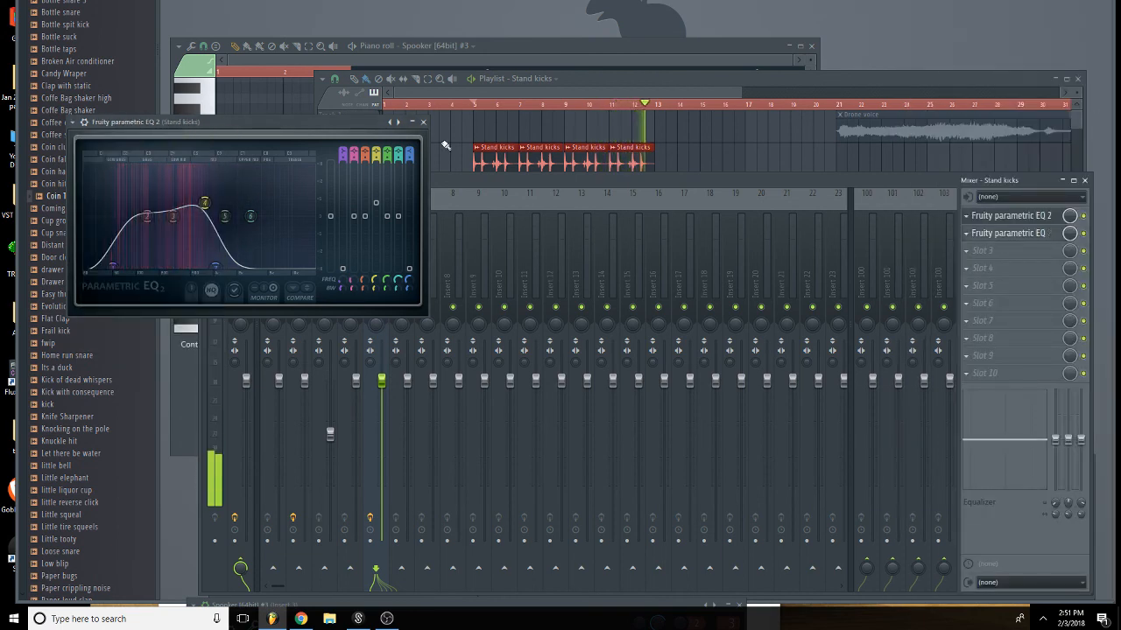
{"action": "left_click", "coordinate": [424, 123]}
{"action": "key", "text": "space"}
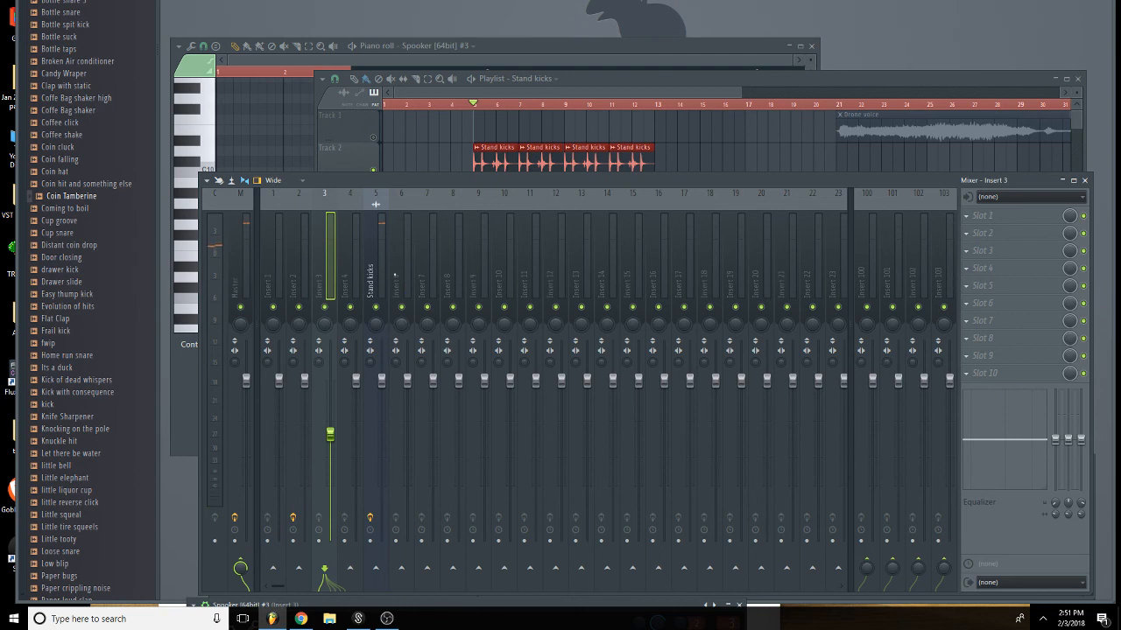
Lower the Stand kicks mixer fader to well below its default level and return to the playlist.
{"action": "left_click", "coordinate": [378, 271]}
{"action": "left_click_drag", "start_coordinate": [382, 380], "coordinate": [382, 442]}
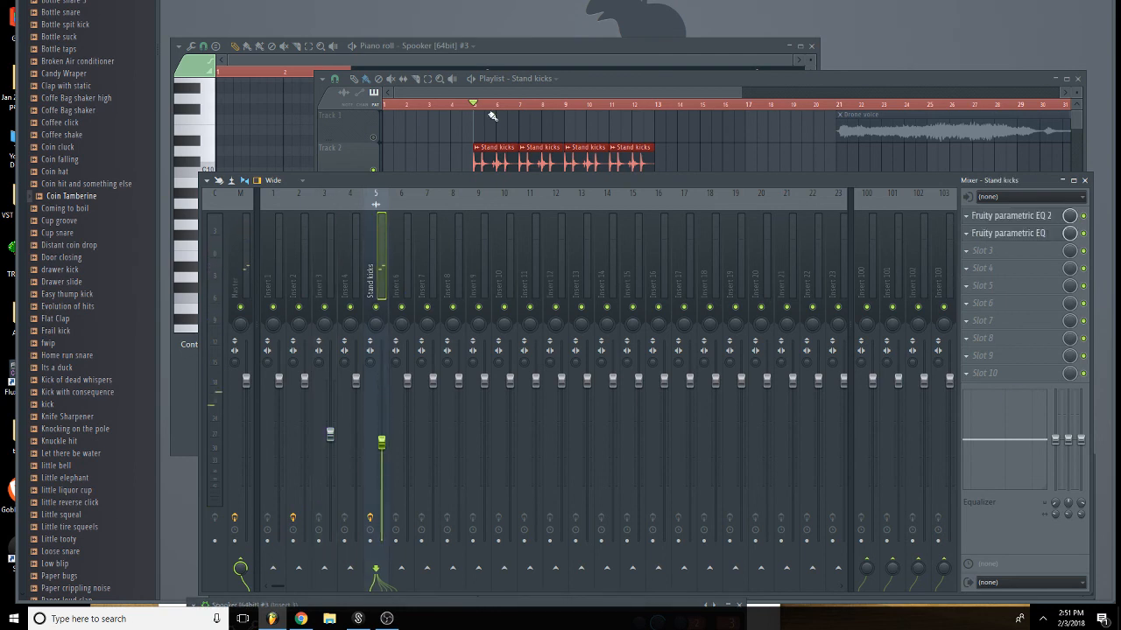
{"action": "left_click", "coordinate": [450, 124]}
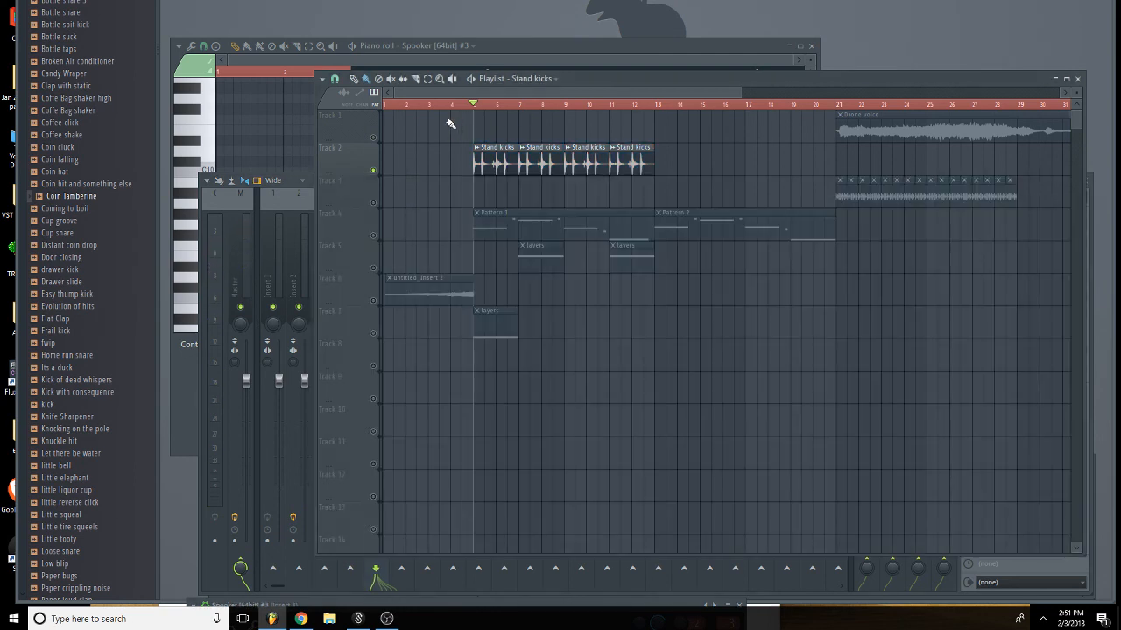
Unmute playlist tracks 4, 5, 6 and 7 and play the arrangement from bar 5.
{"action": "left_click", "coordinate": [378, 237]}
{"action": "left_click", "coordinate": [379, 299]}
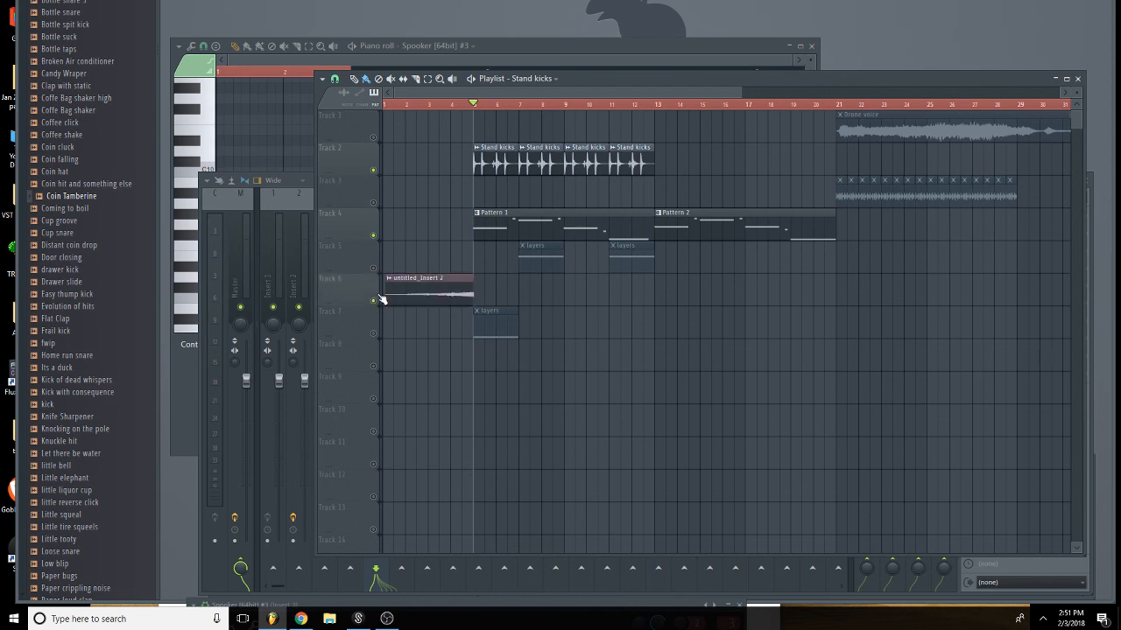
{"action": "left_click", "coordinate": [379, 335]}
{"action": "left_click", "coordinate": [374, 269]}
{"action": "key", "text": "space"}
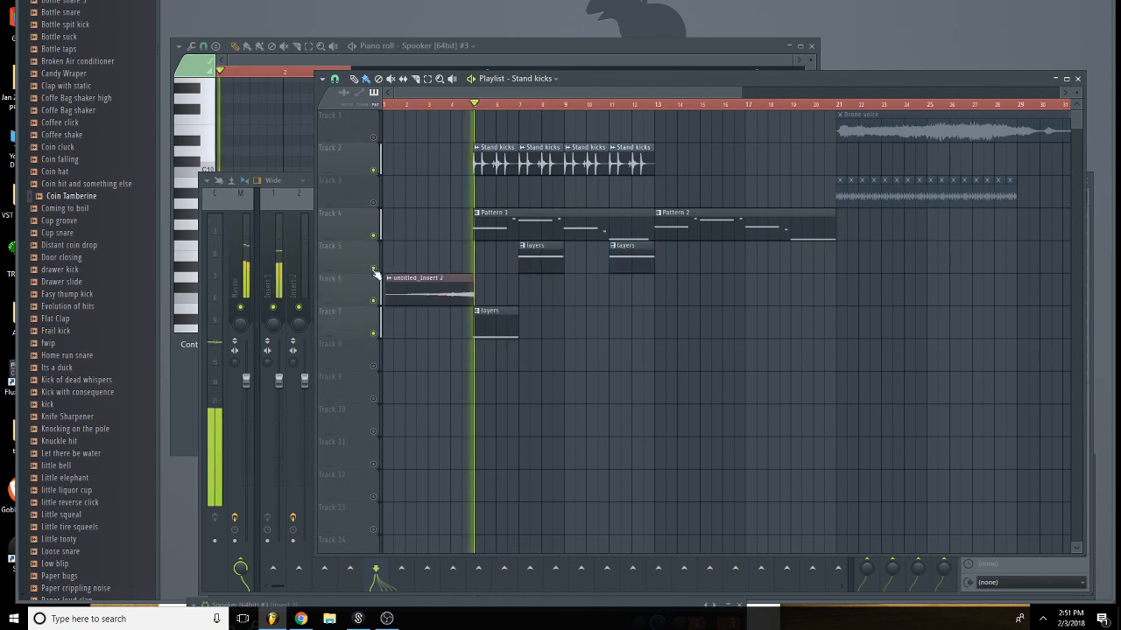
Duplicate the four Stand kicks clips on track 2 so the copies fill bars 13 to 21, and stop playback.
{"action": "key", "text": "F9"}
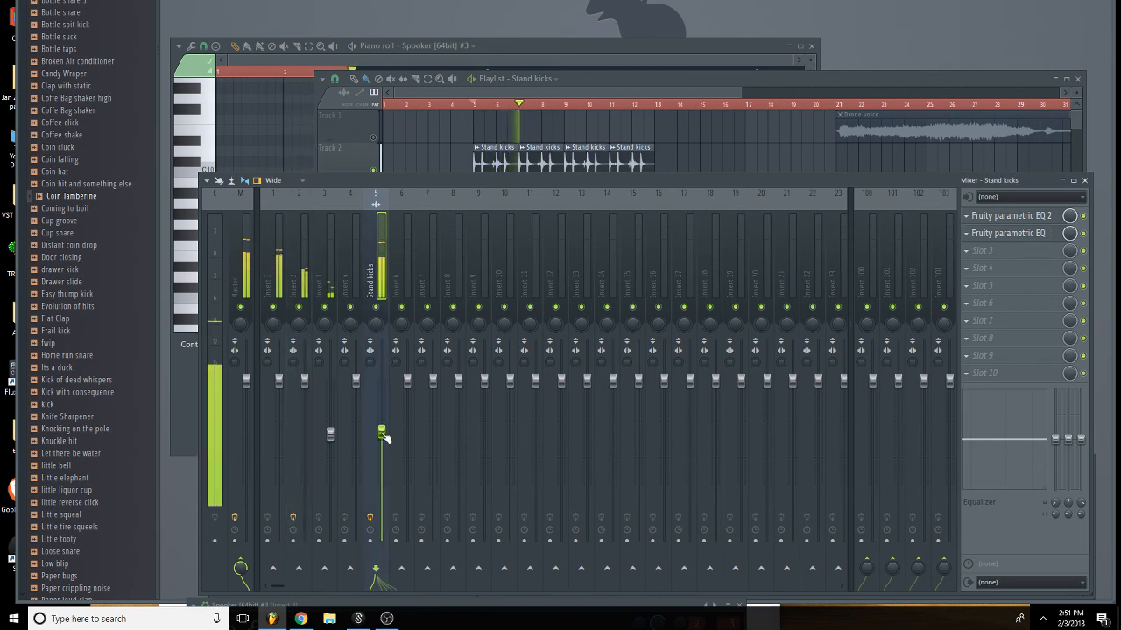
{"action": "right_click", "coordinate": [407, 140]}
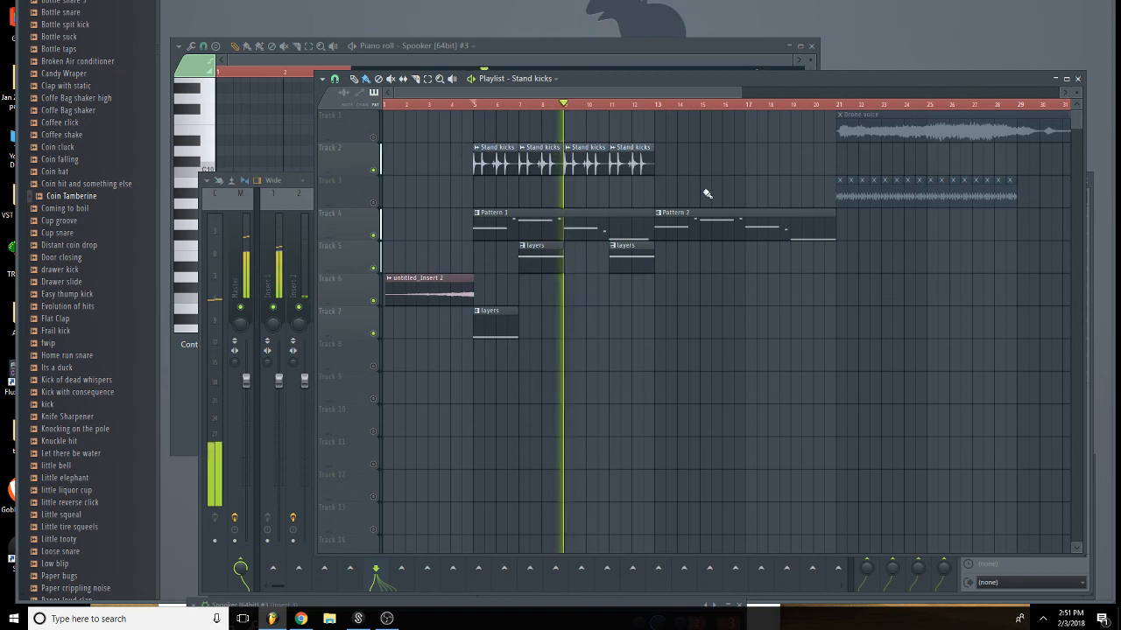
{"action": "left_click_drag", "start_coordinate": [695, 187], "coordinate": [482, 164]}
{"action": "key", "text": "ctrl+b"}
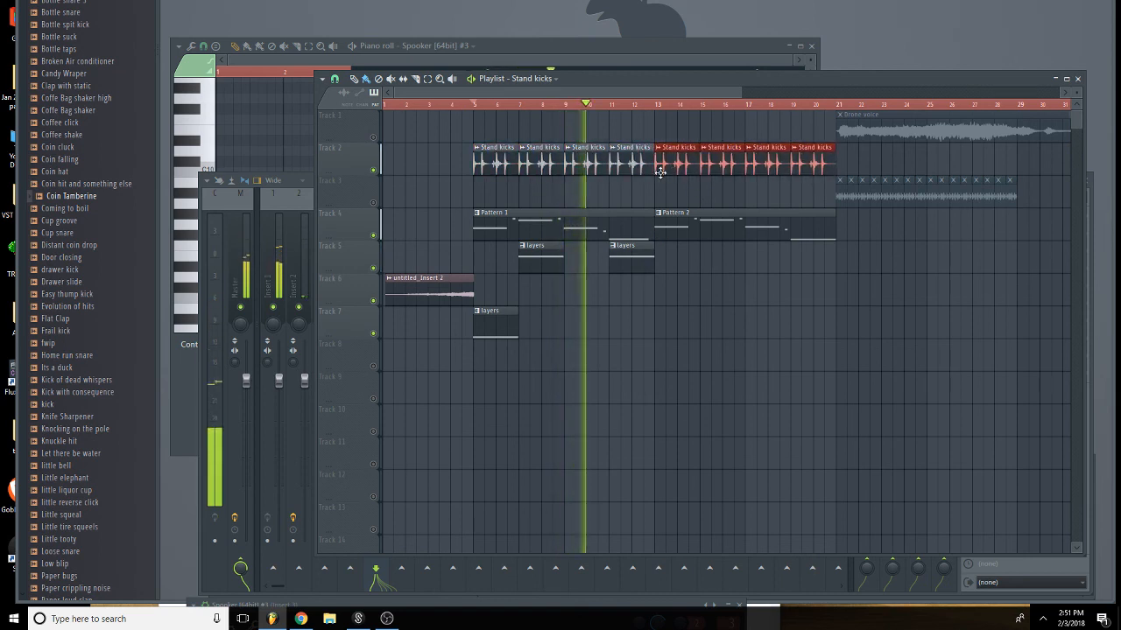
{"action": "key", "text": "space"}
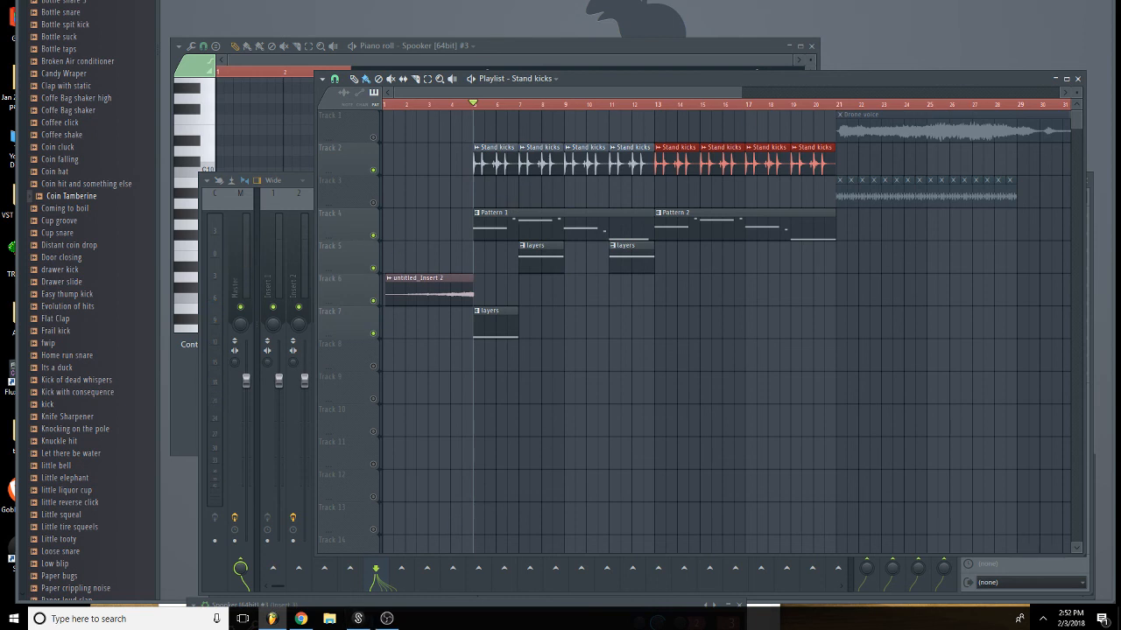
Replace the Hat channel with a new Spooker [64bit] instrument and move the channel rack over the middle of the playlist.
{"action": "key", "text": "F6"}
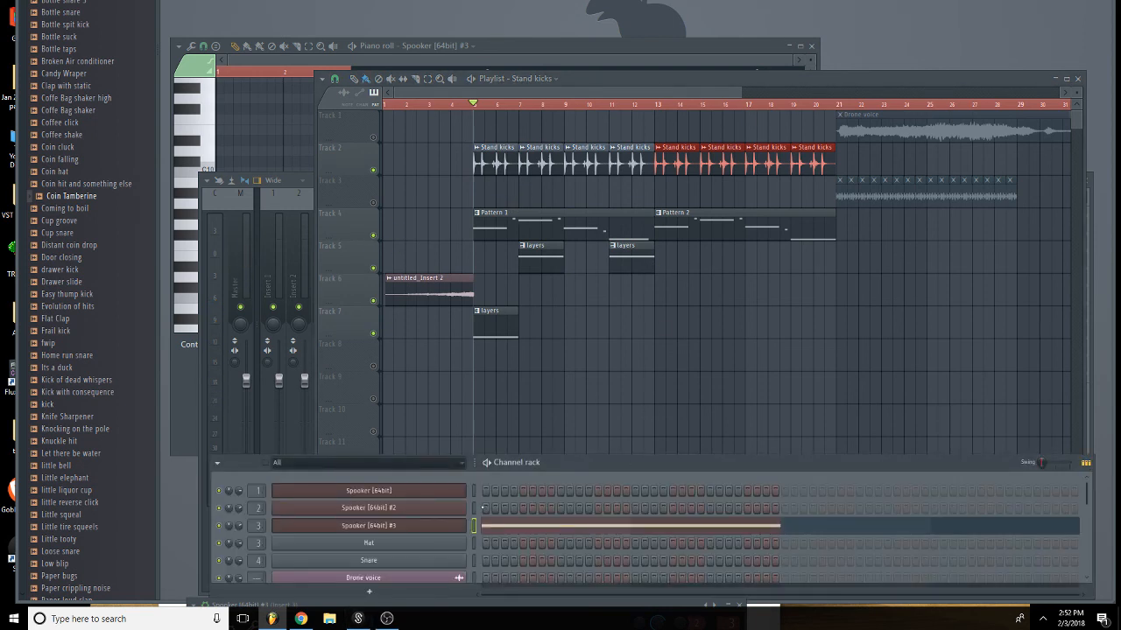
{"action": "right_click", "coordinate": [429, 532]}
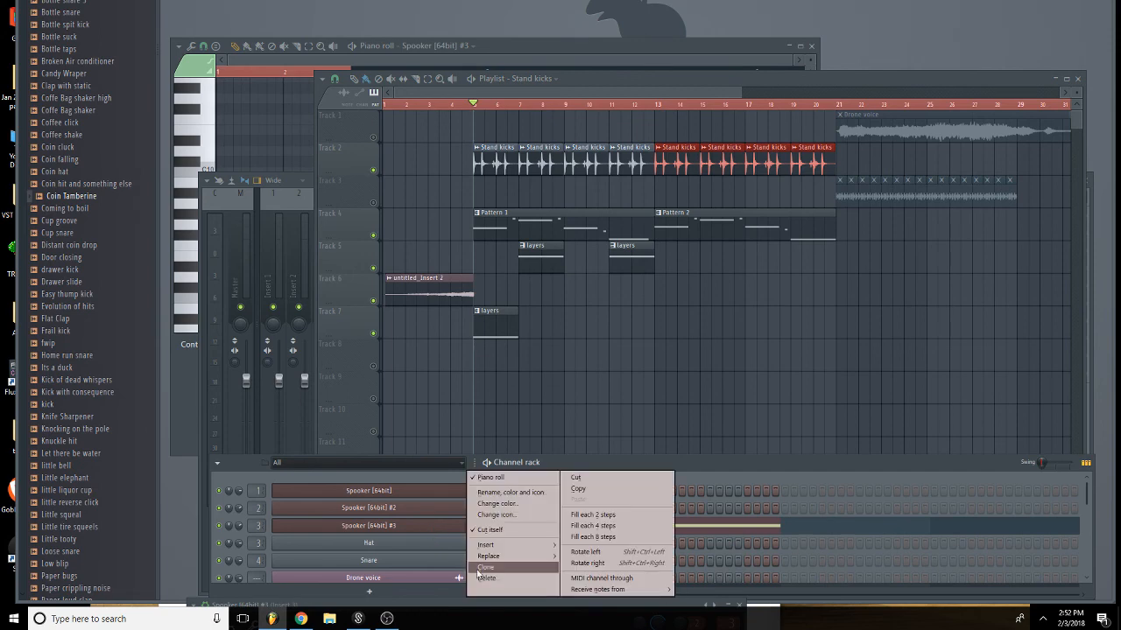
{"action": "left_click", "coordinate": [342, 547]}
{"action": "right_click", "coordinate": [345, 544]}
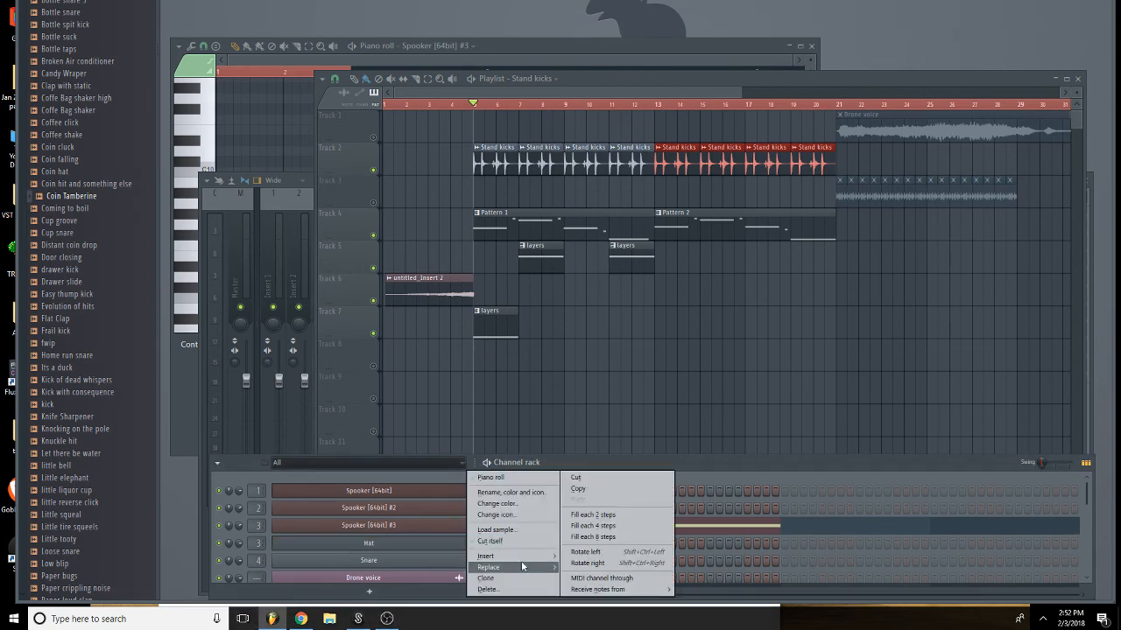
{"action": "mouse_move", "coordinate": [516, 569]}
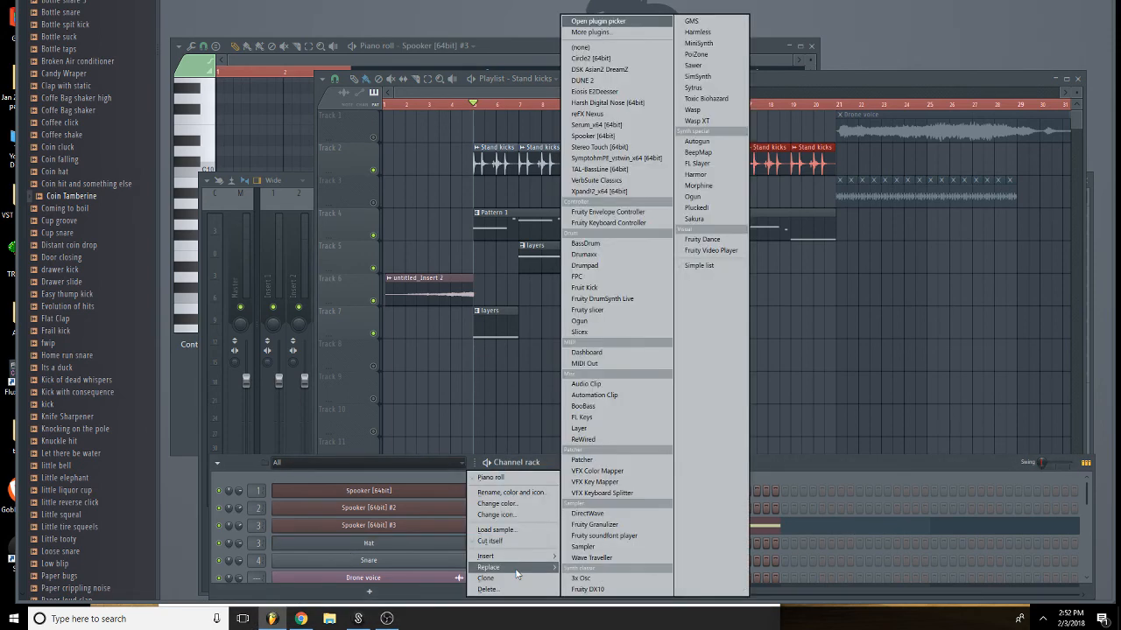
{"action": "left_click", "coordinate": [639, 137]}
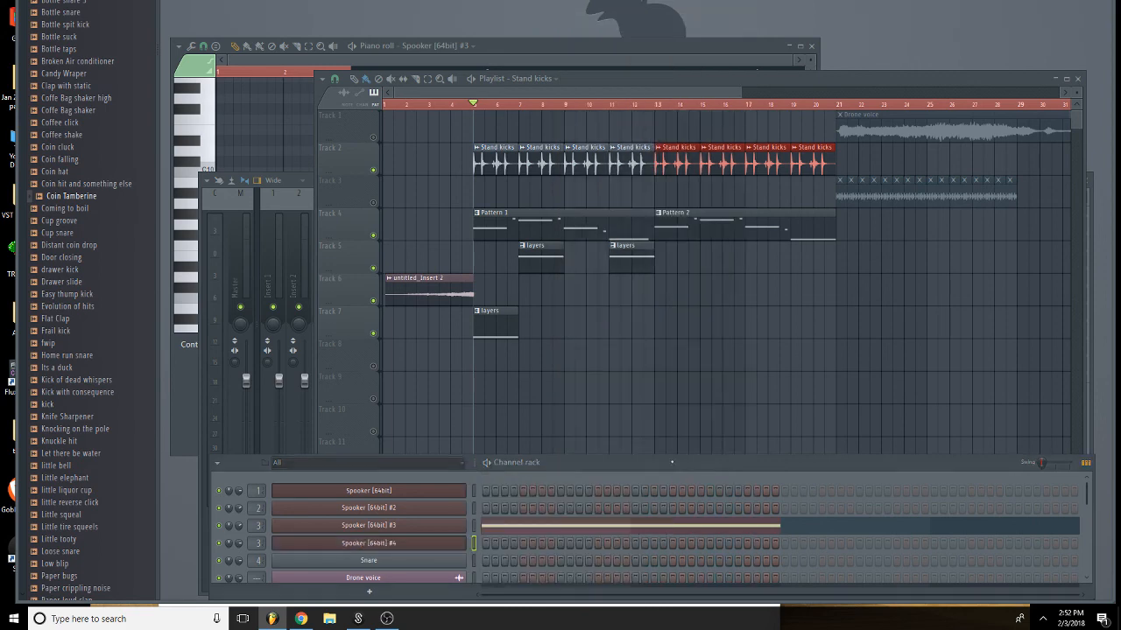
{"action": "left_click_drag", "start_coordinate": [604, 478], "coordinate": [610, 272]}
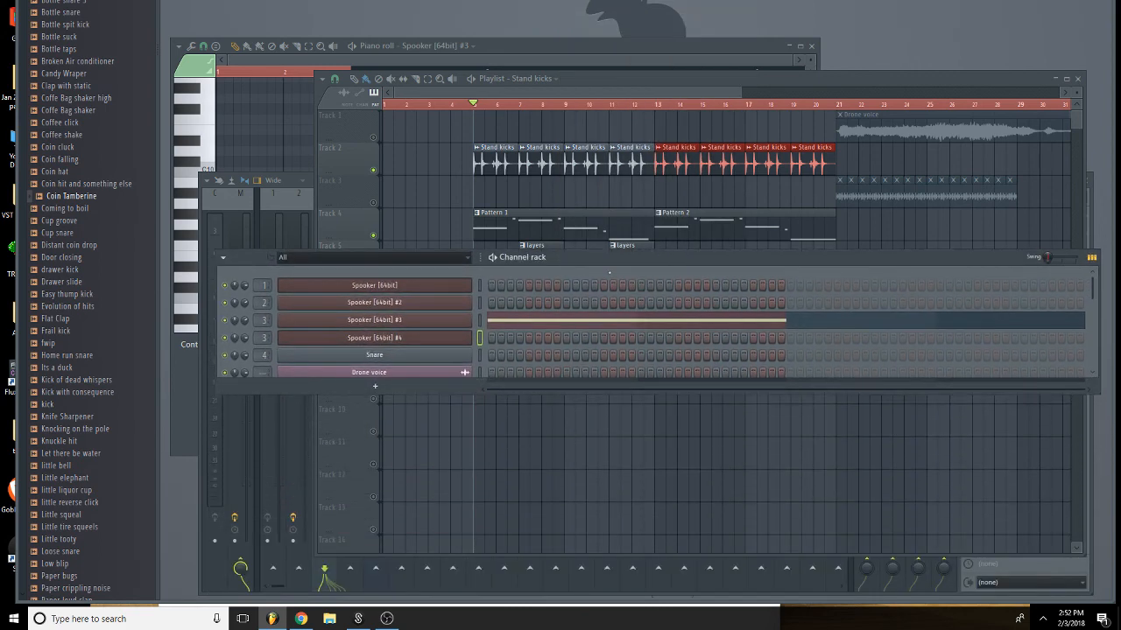
Rename the Spooker [64bit] #3 channel to "Low as fuck atmosphere" and give it a grey-green color.
{"action": "right_click", "coordinate": [423, 329]}
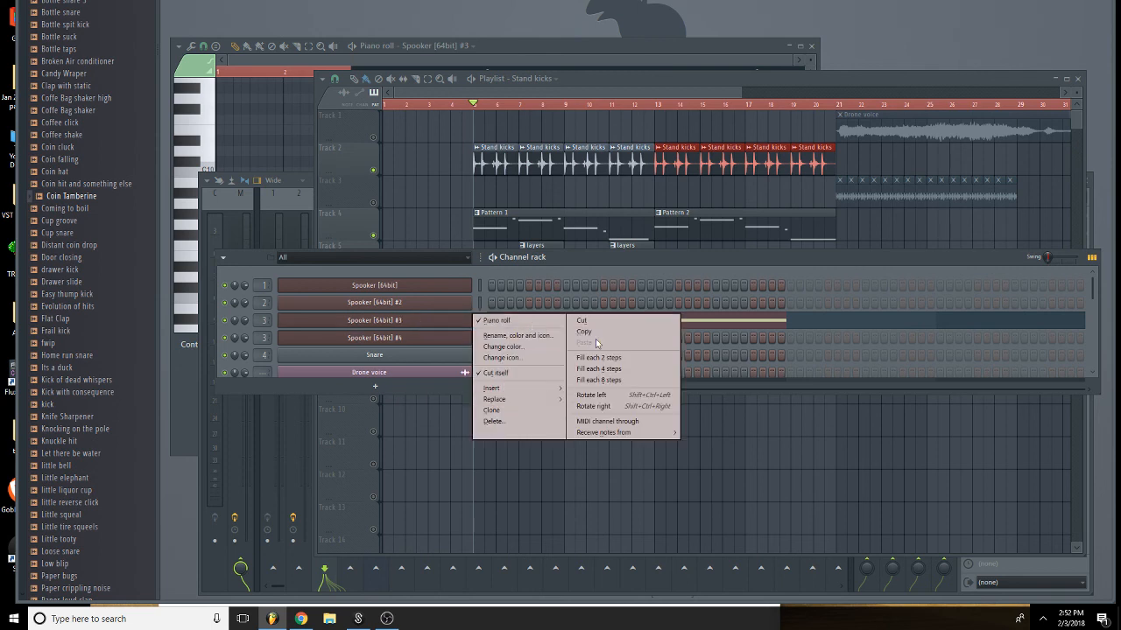
{"action": "left_click", "coordinate": [516, 336]}
{"action": "key", "text": "BackSpace"}
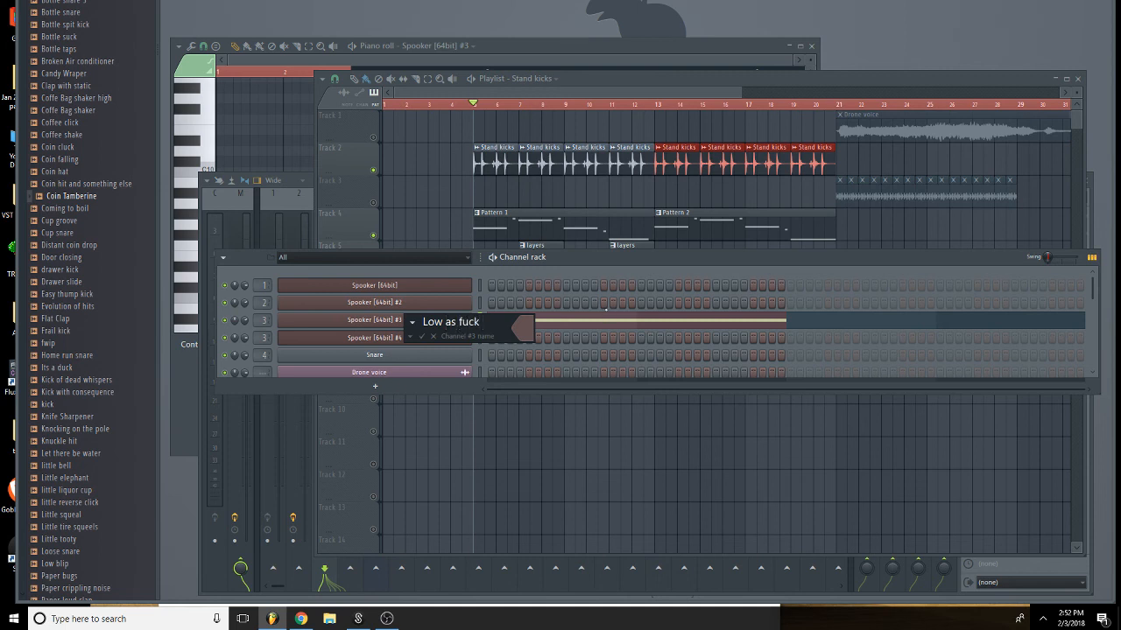
{"action": "type", "text": "Low as fuck atmosphere"}
{"action": "left_click", "coordinate": [528, 340]}
{"action": "left_click", "coordinate": [576, 353]}
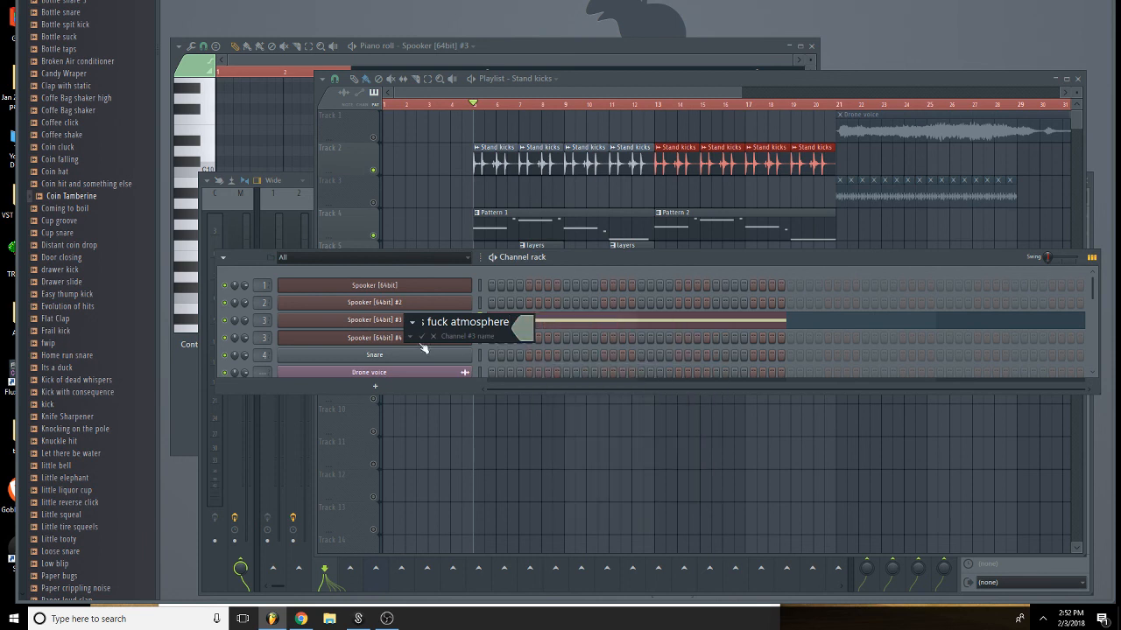
{"action": "left_click", "coordinate": [422, 336]}
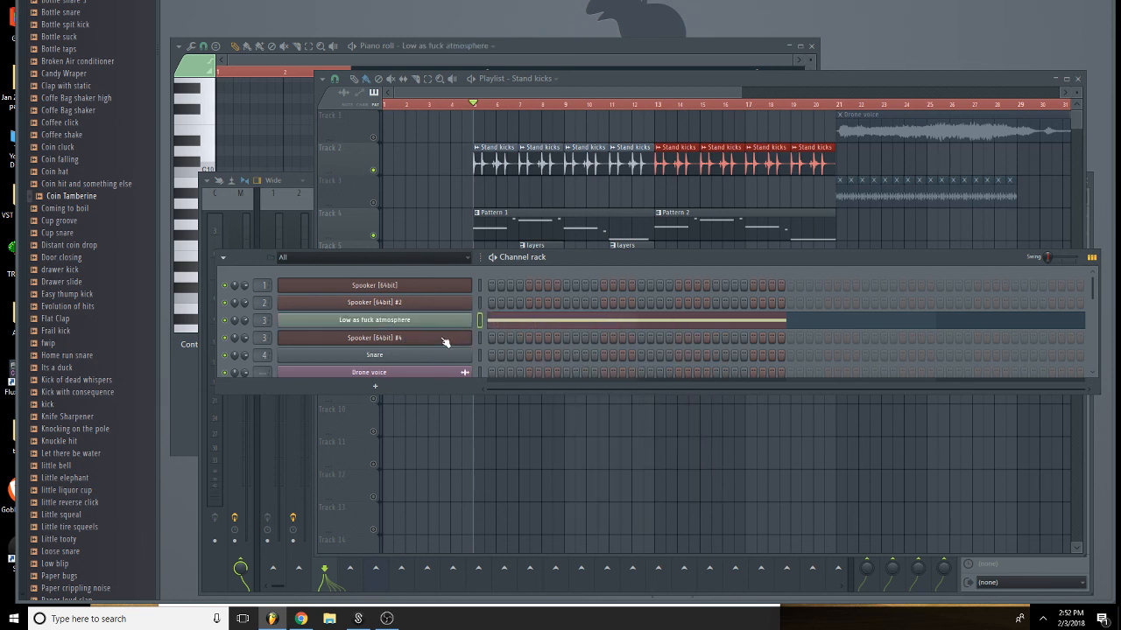
Raise the channel volume of Spooker [64bit] #4 and play the arrangement from bar 5 briefly to compare levels.
{"action": "left_click", "coordinate": [444, 343]}
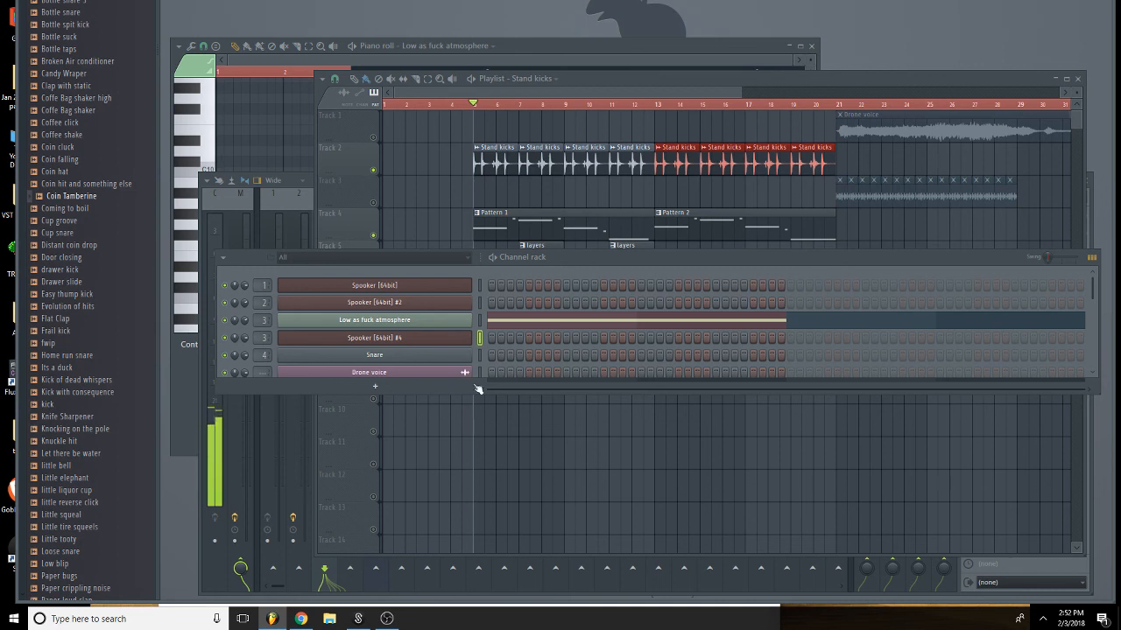
{"action": "left_click_drag", "start_coordinate": [245, 338], "coordinate": [245, 326]}
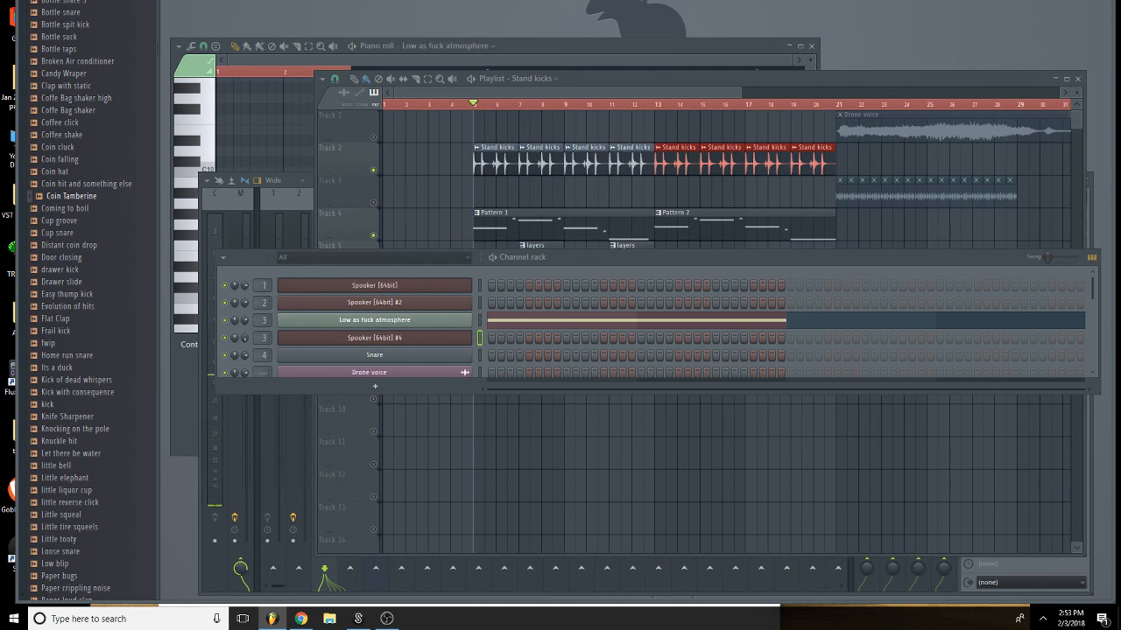
{"action": "key", "text": "space"}
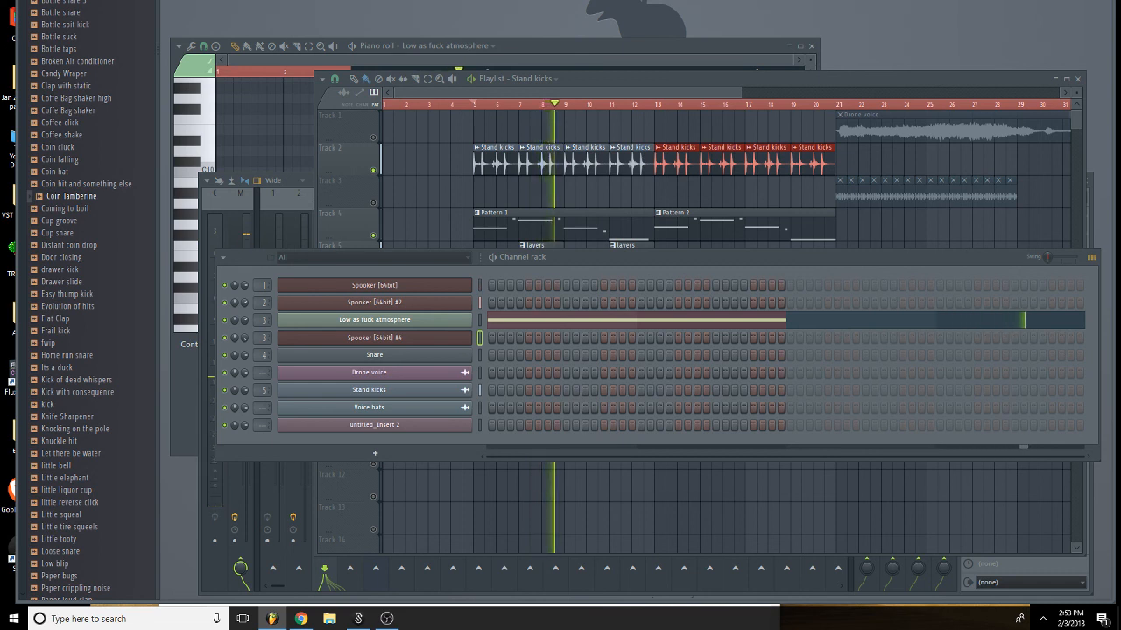
{"action": "key", "text": "space"}
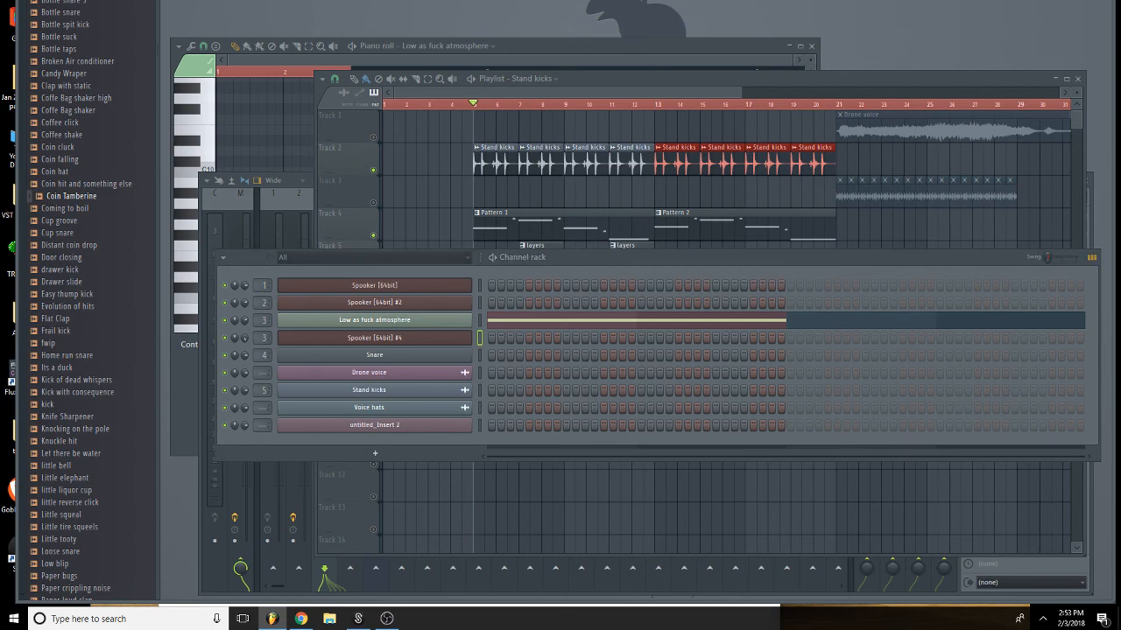
Open Spooker [64bit] #4 and load Ambience into the first effect slot of its mixer track, Insert 3.
{"action": "left_click", "coordinate": [374, 338]}
{"action": "left_click_drag", "start_coordinate": [526, 187], "coordinate": [649, 339]}
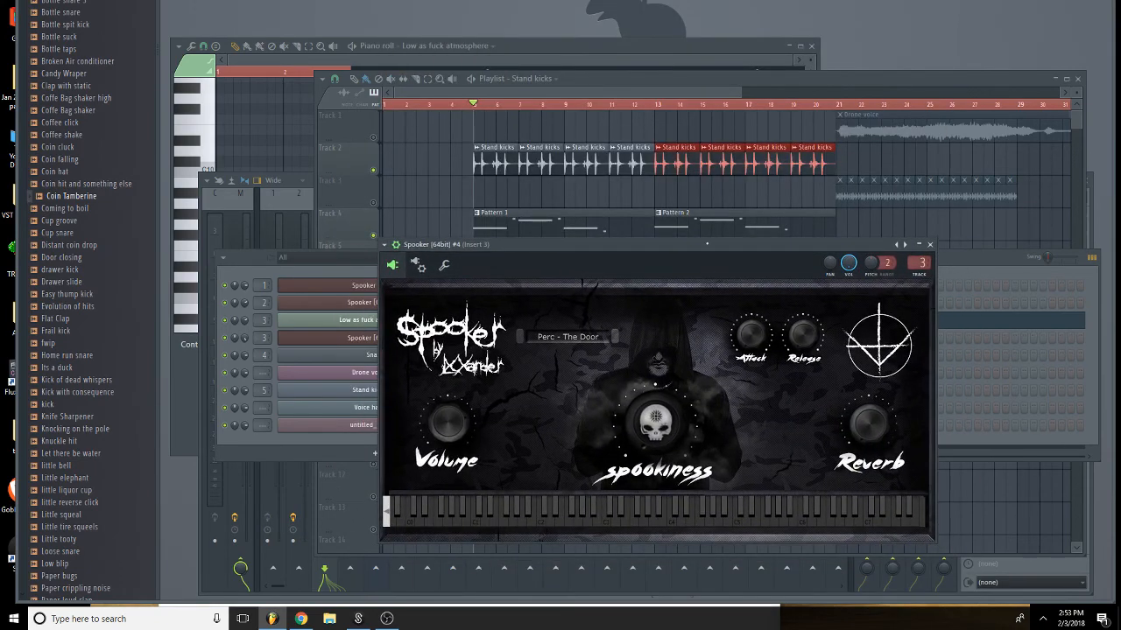
{"action": "left_click_drag", "start_coordinate": [706, 242], "coordinate": [801, 206]}
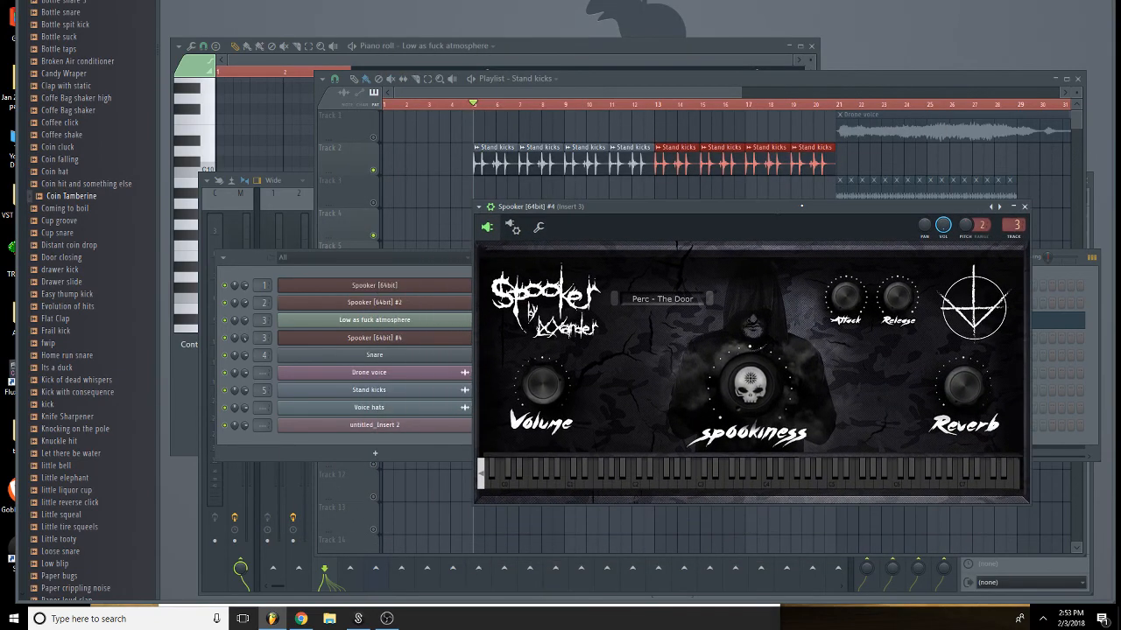
{"action": "left_click", "coordinate": [427, 344]}
{"action": "left_click", "coordinate": [426, 344]}
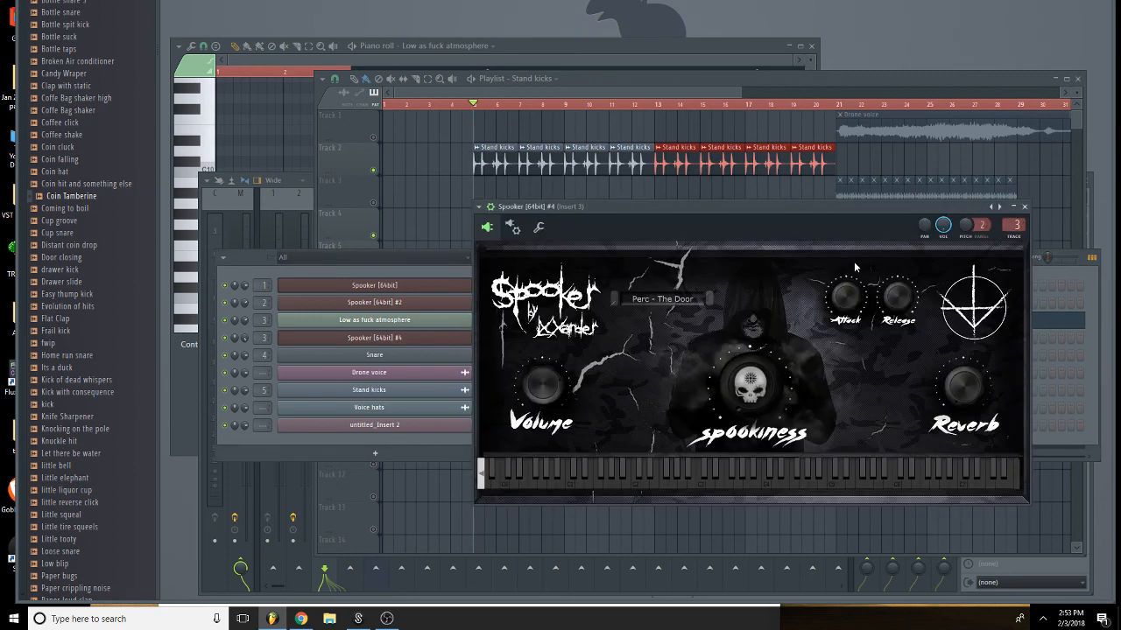
{"action": "left_click_drag", "start_coordinate": [827, 208], "coordinate": [794, 227]}
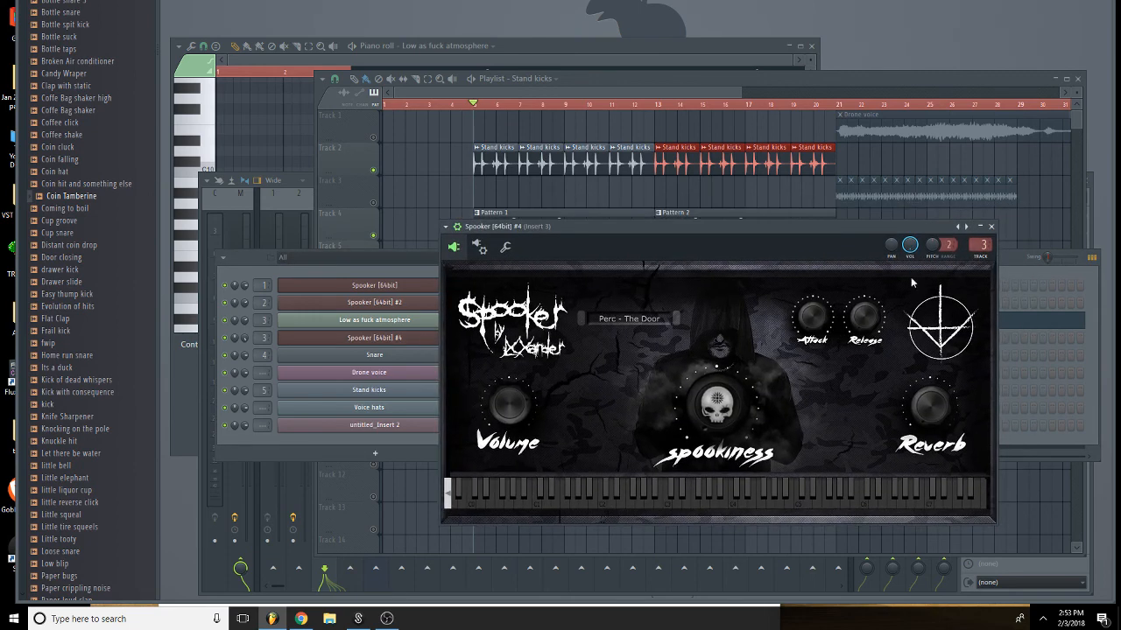
{"action": "left_click", "coordinate": [983, 247]}
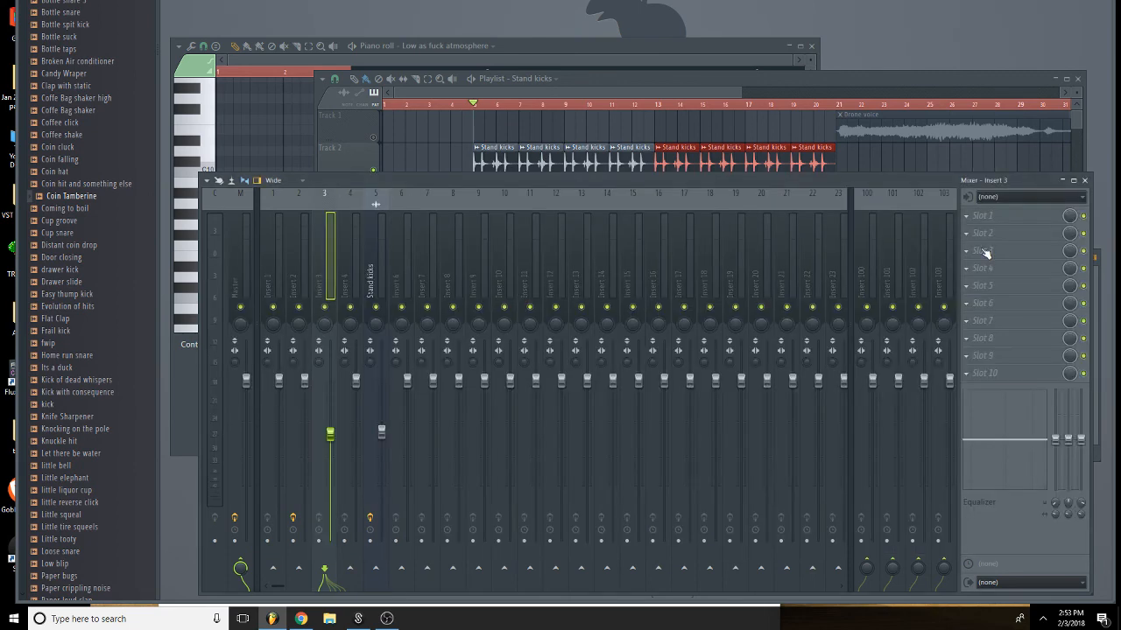
{"action": "left_click", "coordinate": [1089, 214]}
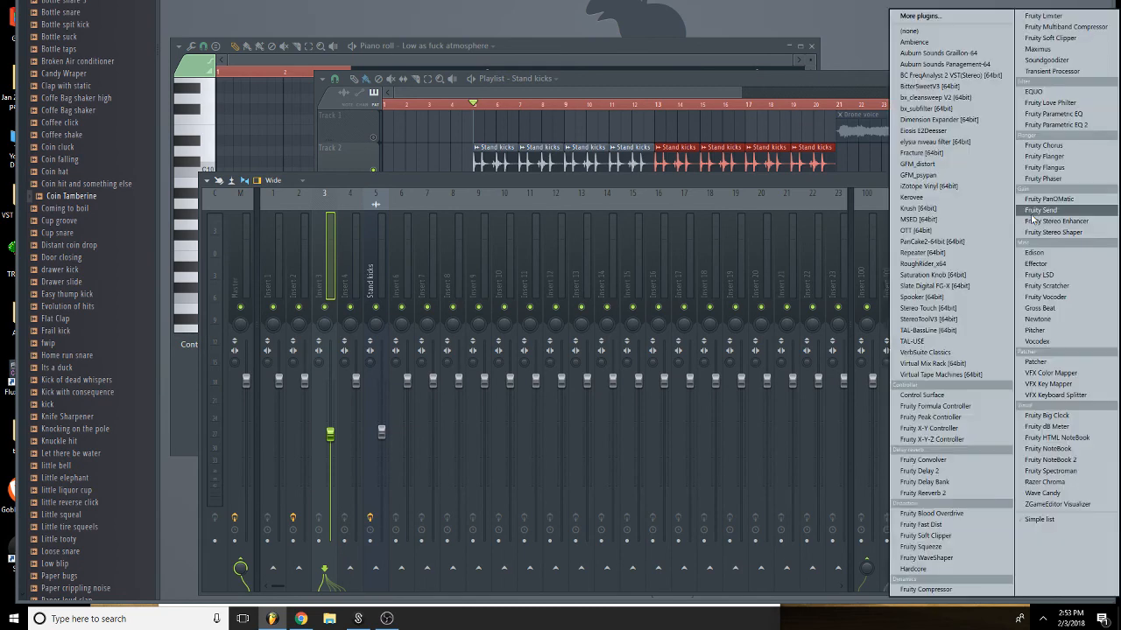
{"action": "left_click", "coordinate": [974, 46]}
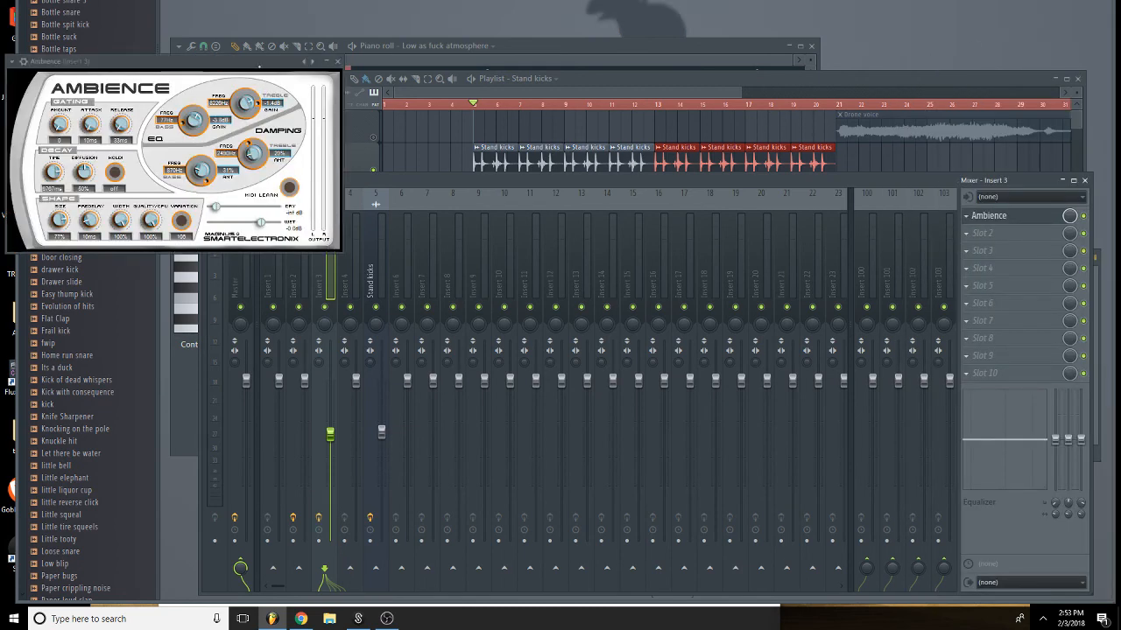
{"action": "left_click_drag", "start_coordinate": [259, 66], "coordinate": [707, 225]}
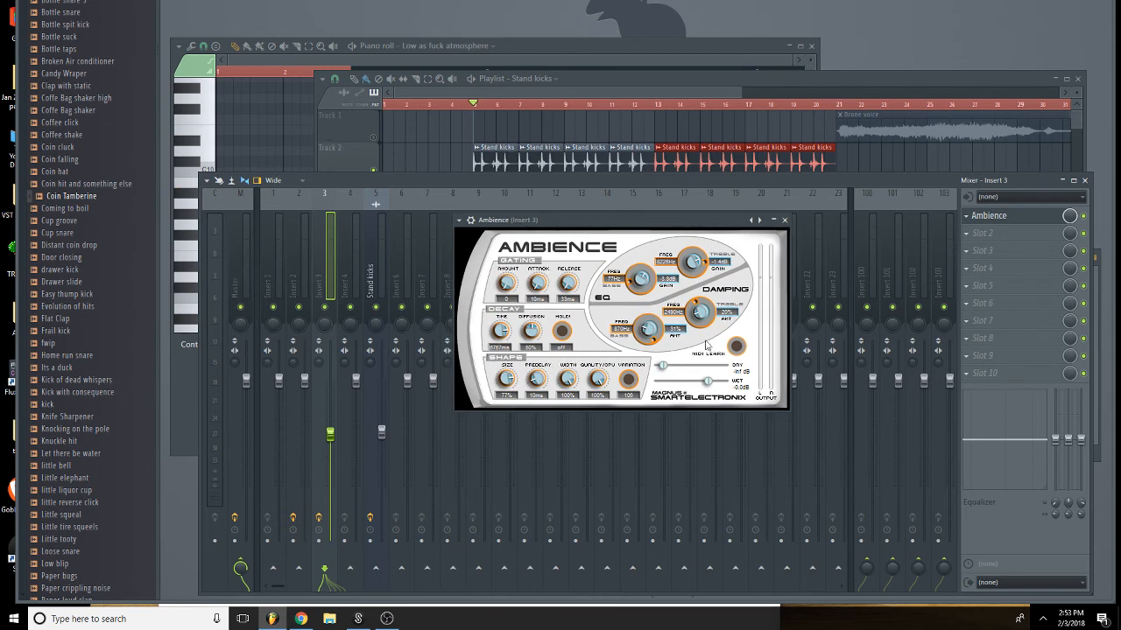
Set Ambience to dry 6.0 dB, wet -1.2 dB and 40% treble damping with a reduced width, and close it to return to the playlist.
{"action": "left_click_drag", "start_coordinate": [664, 367], "coordinate": [686, 400]}
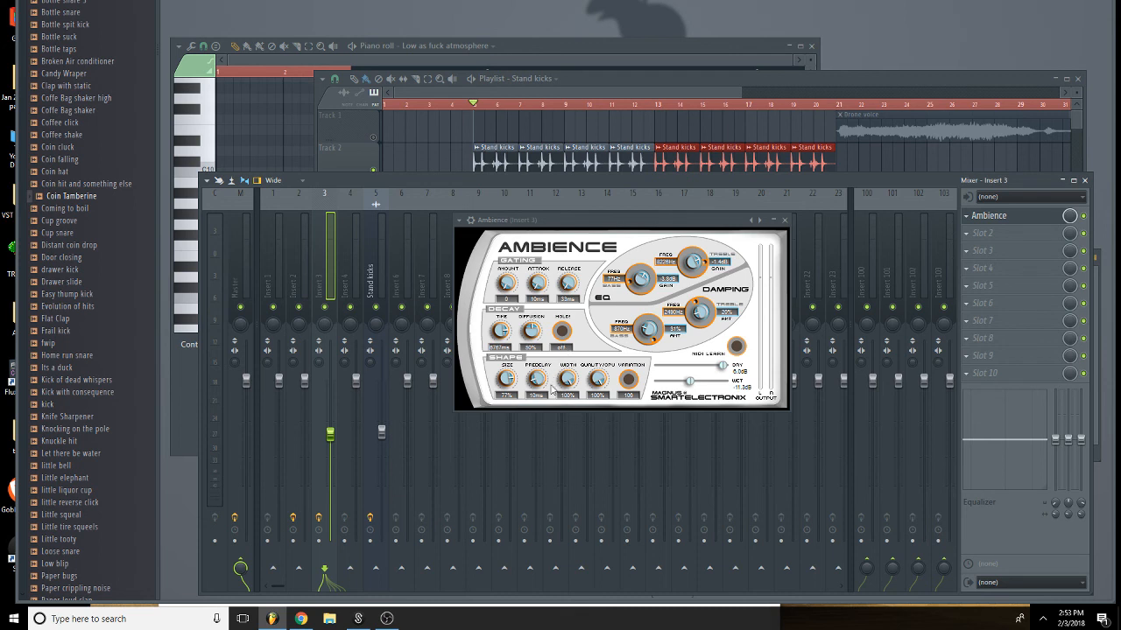
{"action": "left_click_drag", "start_coordinate": [565, 385], "coordinate": [558, 421]}
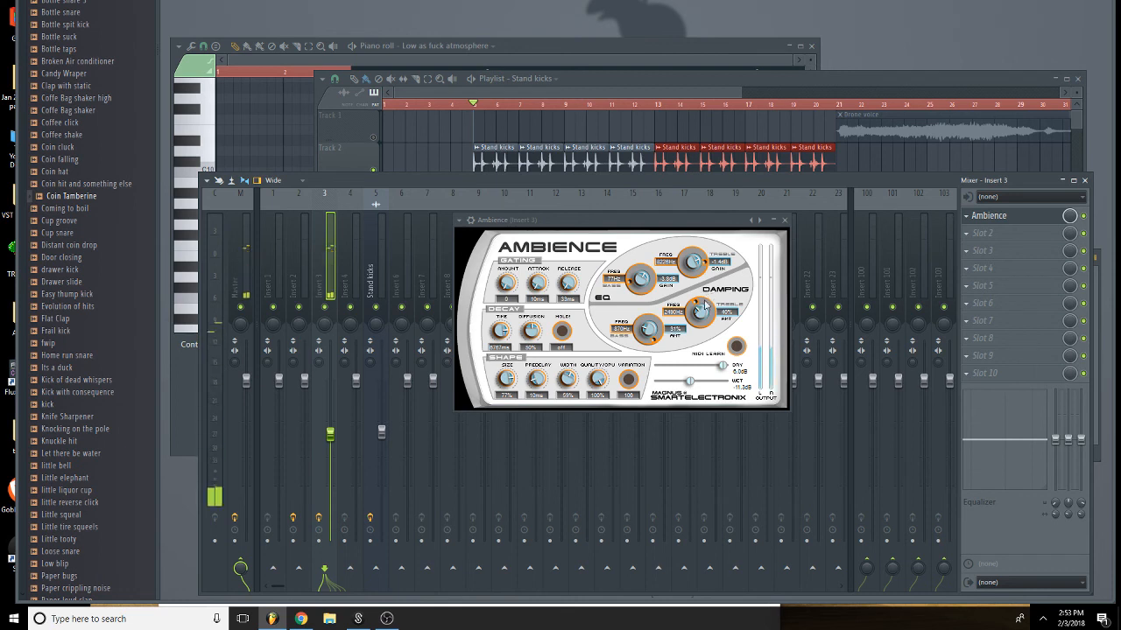
{"action": "left_click_drag", "start_coordinate": [691, 382], "coordinate": [706, 396]}
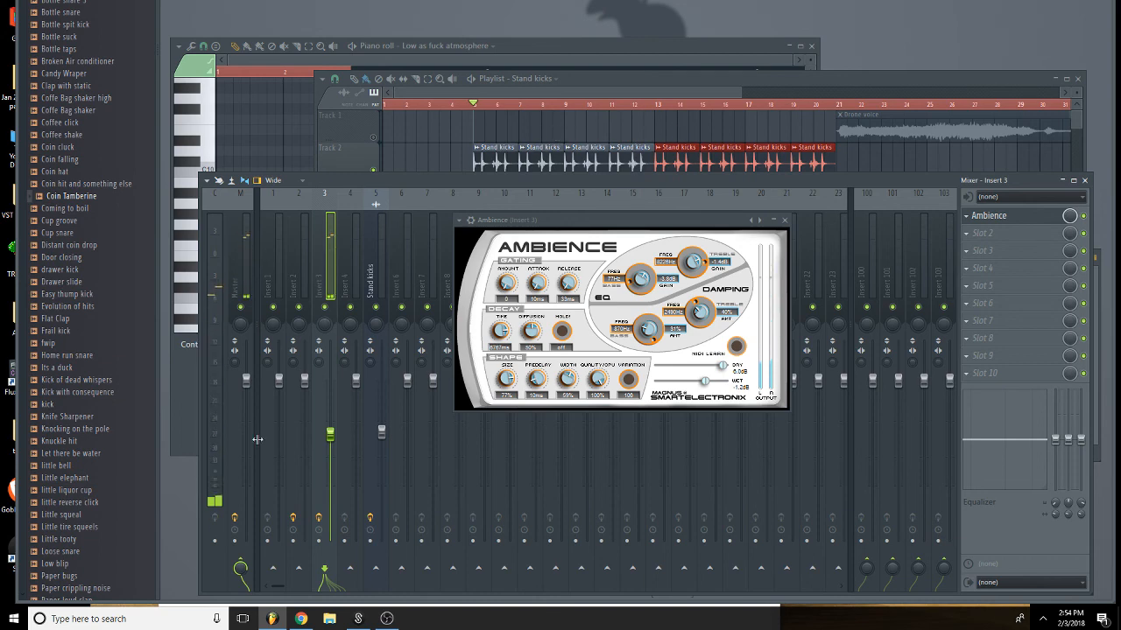
{"action": "left_click", "coordinate": [511, 138]}
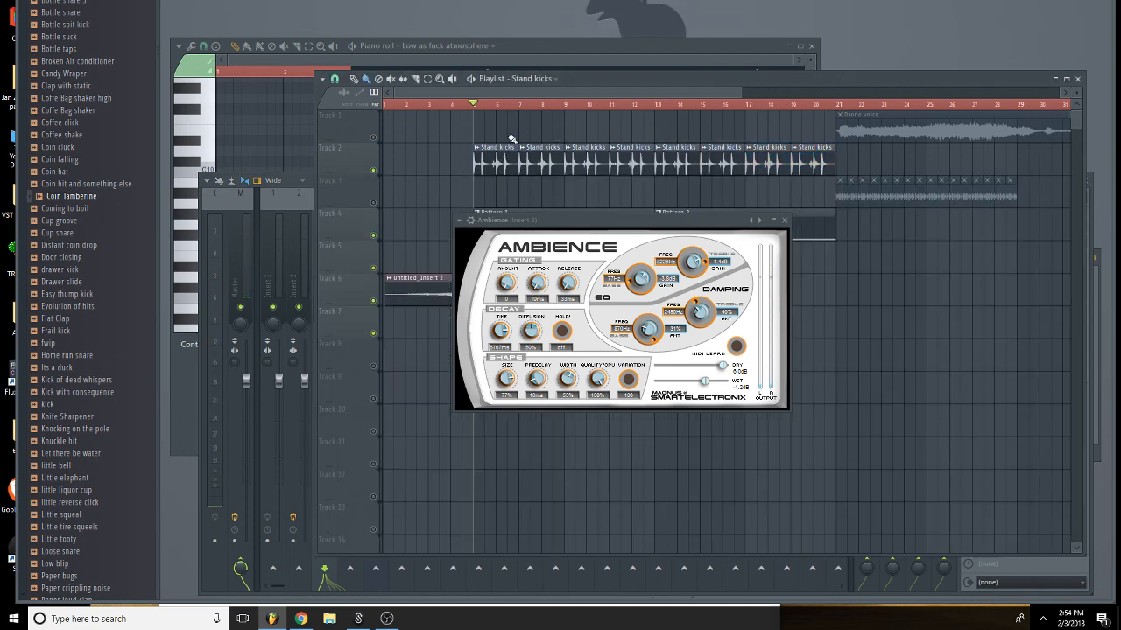
{"action": "left_click", "coordinate": [785, 220]}
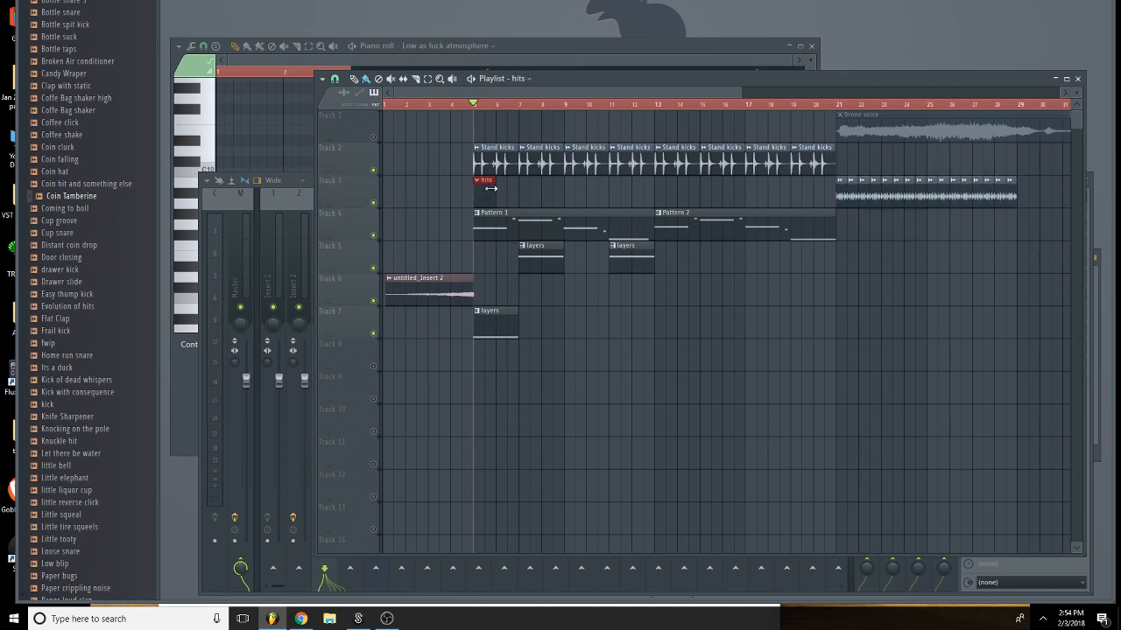
Extend the hits clip on track 3 from bar 5 to bar 13 and record Spooker #4 hits into it during playback.
{"action": "left_click_drag", "start_coordinate": [495, 186], "coordinate": [645, 185]}
{"action": "key", "text": "space"}
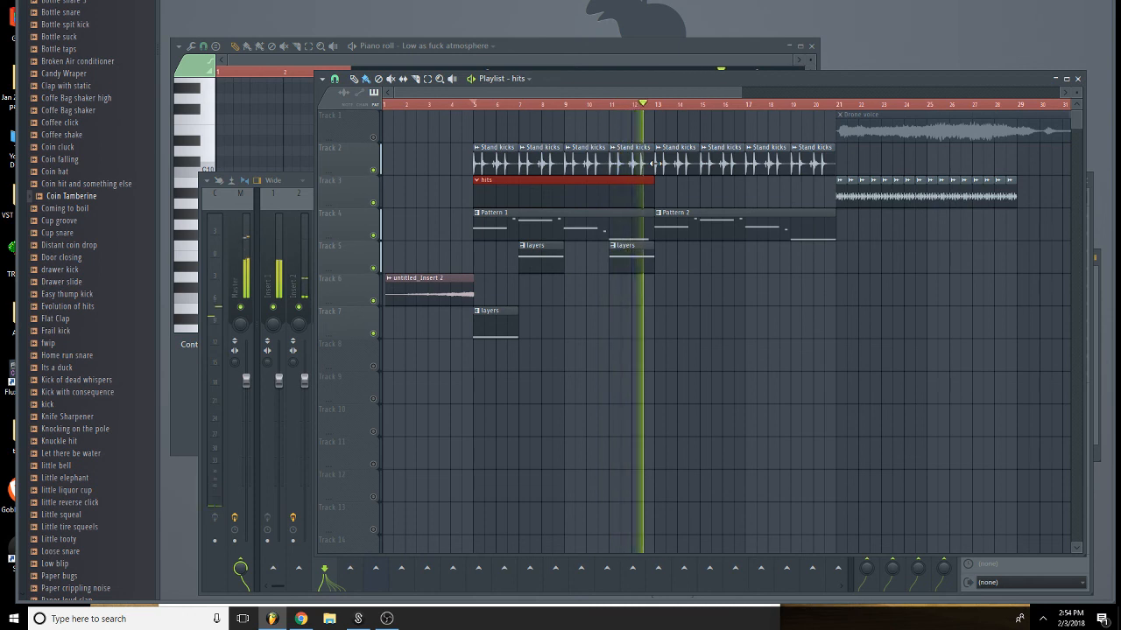
{"action": "key", "text": "space"}
Open the recorded hits clip in the Spooker #4 piano roll and play its notes from bar 7.
{"action": "double_click", "coordinate": [607, 203]}
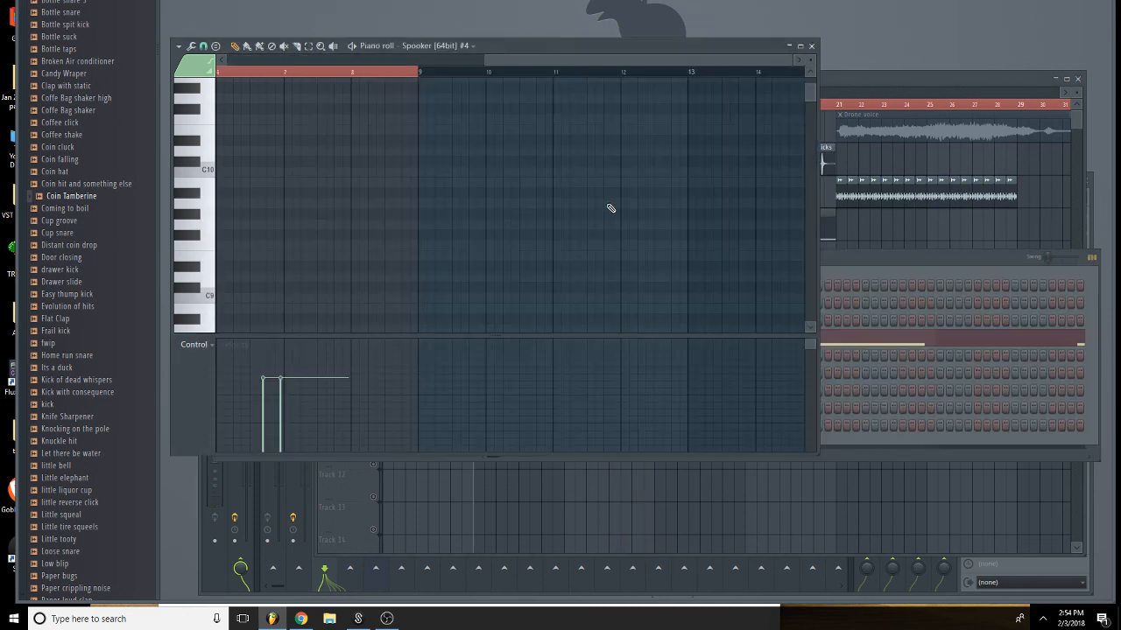
{"action": "left_click_drag", "start_coordinate": [522, 60], "coordinate": [289, 79]}
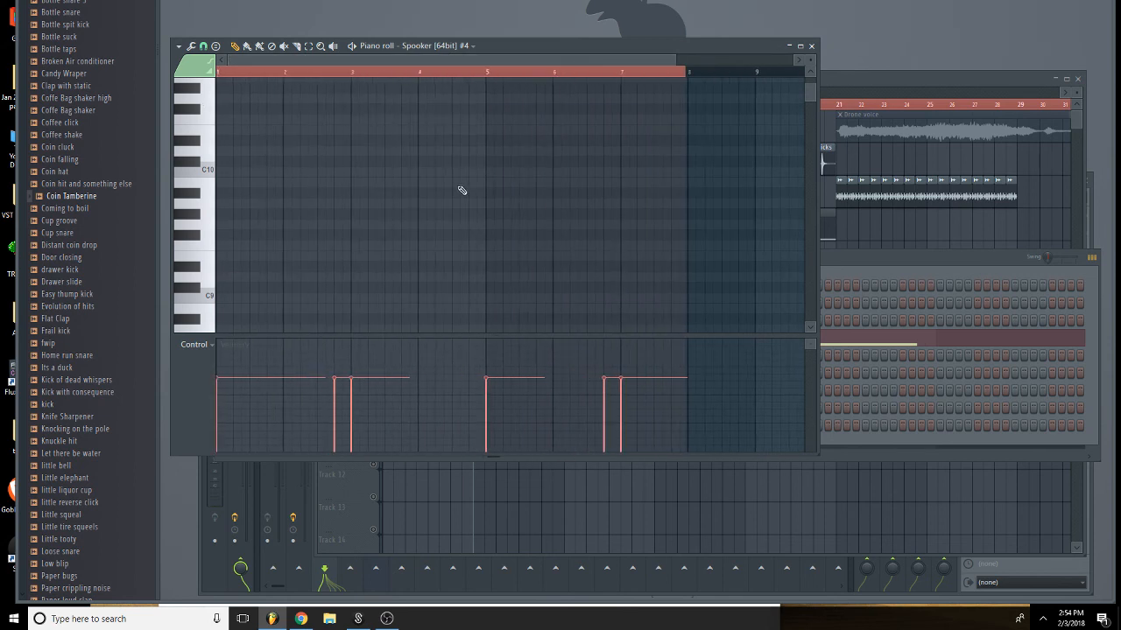
{"action": "scroll", "coordinate": [450, 199], "scroll_direction": "down", "scroll_amount": 2}
{"action": "scroll", "coordinate": [485, 207], "scroll_direction": "down", "scroll_amount": 15}
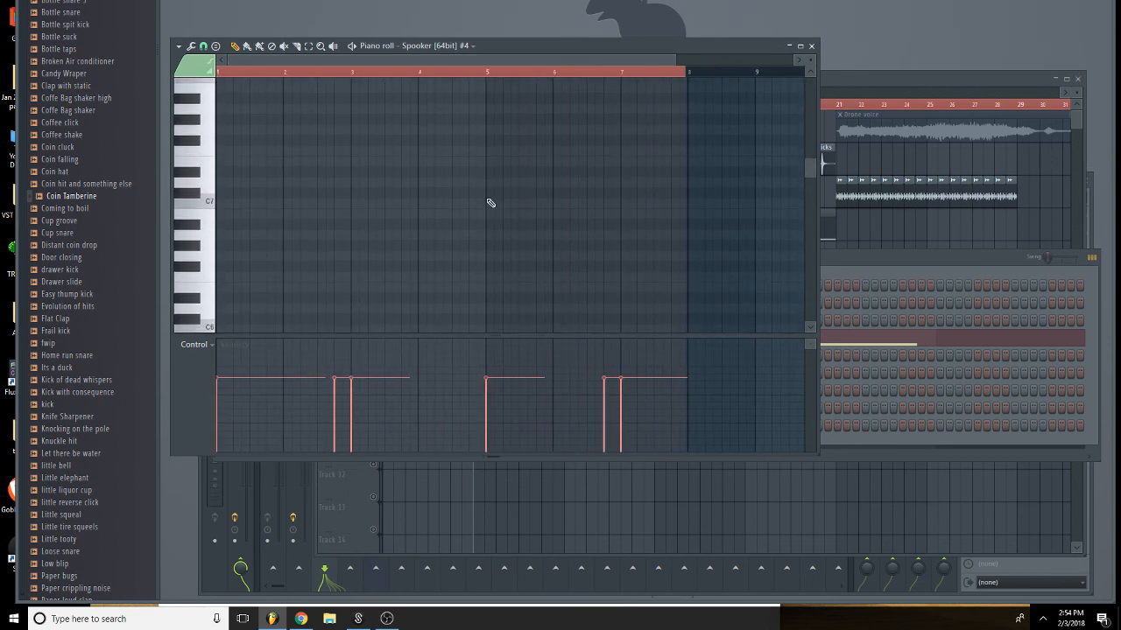
{"action": "scroll", "coordinate": [705, 192], "scroll_direction": "down", "scroll_amount": 2}
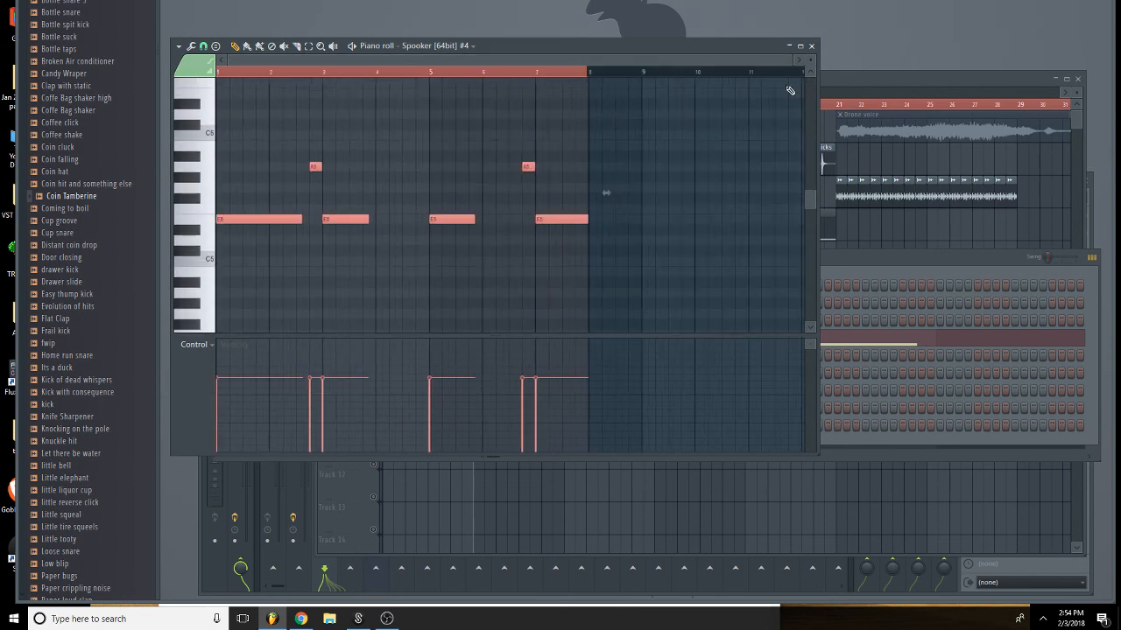
{"action": "left_click", "coordinate": [532, 76]}
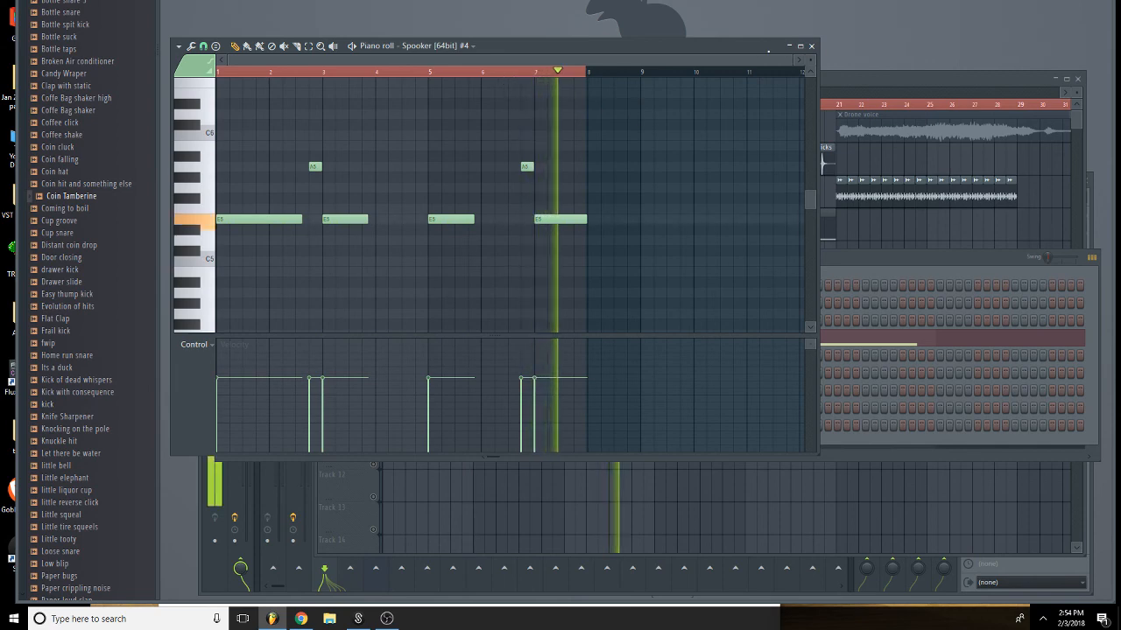
Draw an extra E5 note in bar 8 of the hits pattern, lower its velocity and shorten it.
{"action": "left_click_drag", "start_coordinate": [740, 46], "coordinate": [883, 309]}
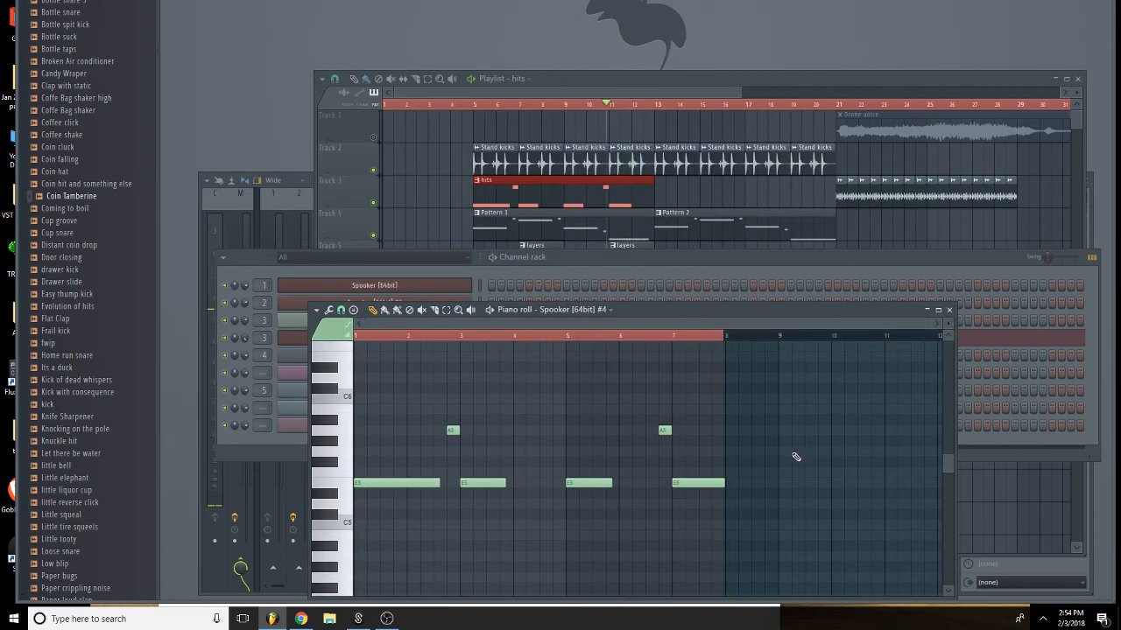
{"action": "left_click", "coordinate": [761, 482]}
{"action": "scroll", "coordinate": [797, 421], "scroll_direction": "down", "scroll_amount": 3}
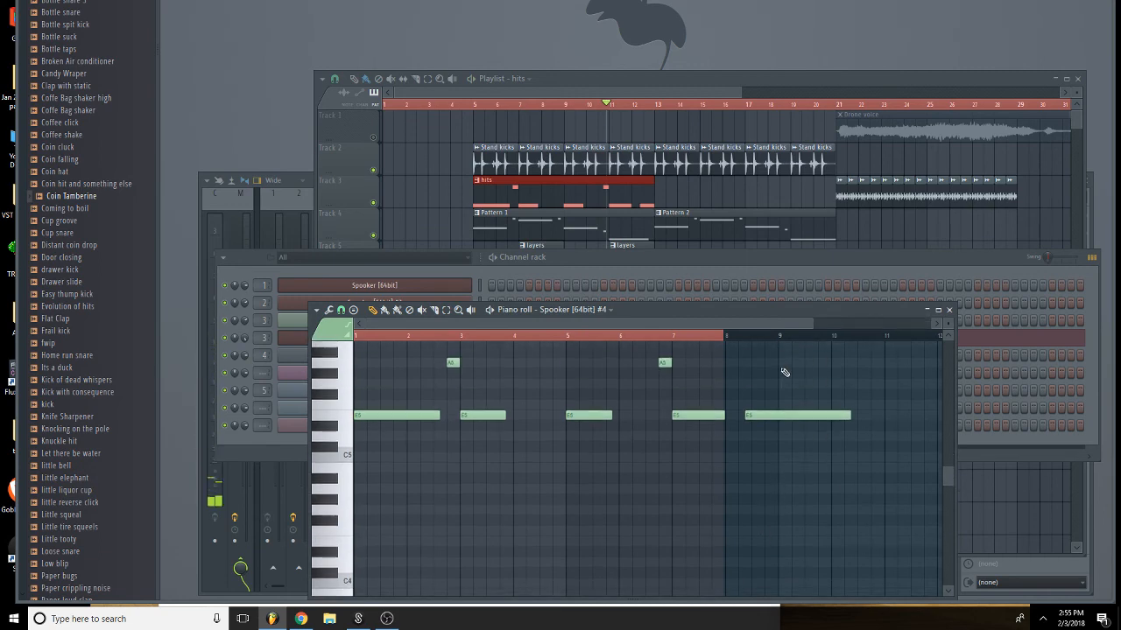
{"action": "left_click_drag", "start_coordinate": [786, 308], "coordinate": [761, 148]}
{"action": "left_click_drag", "start_coordinate": [723, 502], "coordinate": [732, 545]}
{"action": "left_click", "coordinate": [677, 177]}
{"action": "left_click_drag", "start_coordinate": [827, 256], "coordinate": [723, 259]}
{"action": "left_click_drag", "start_coordinate": [861, 167], "coordinate": [603, 198]}
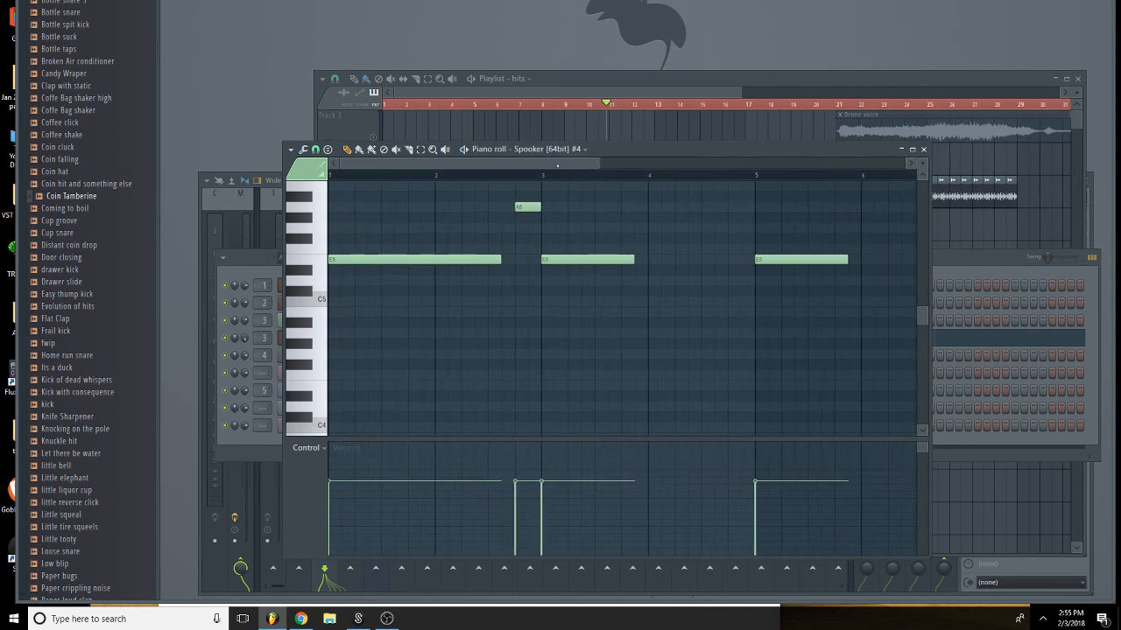
Build a run of three adjacent short E5 notes in bar 8 and raise the run to F#5.
{"action": "left_click_drag", "start_coordinate": [486, 164], "coordinate": [732, 273]}
{"action": "left_click", "coordinate": [586, 259]}
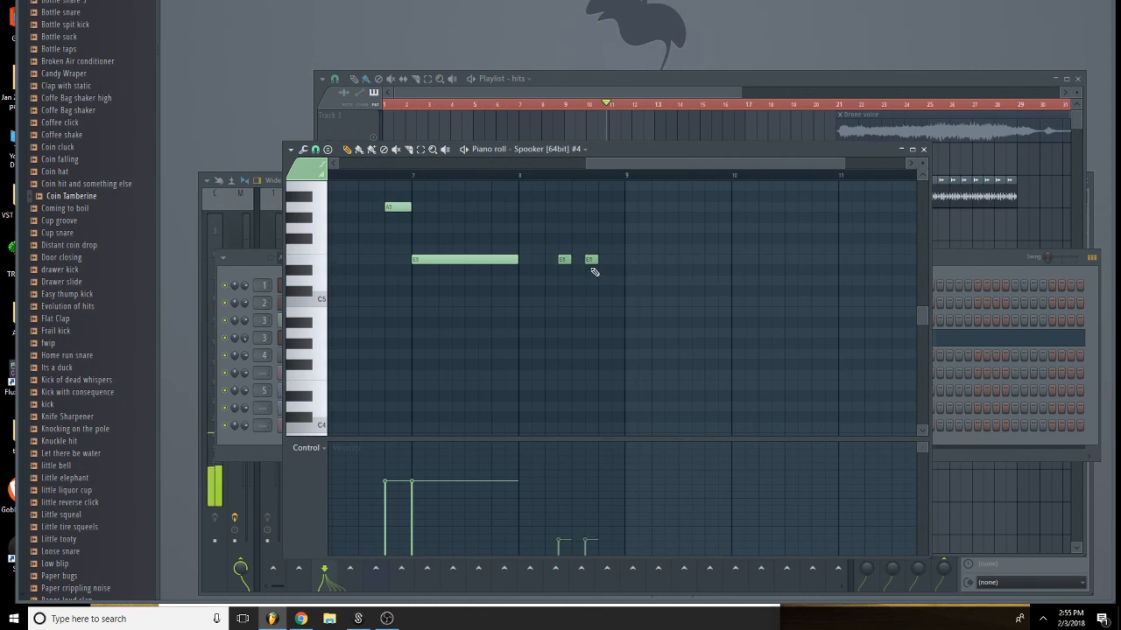
{"action": "left_click_drag", "start_coordinate": [565, 259], "coordinate": [575, 260]}
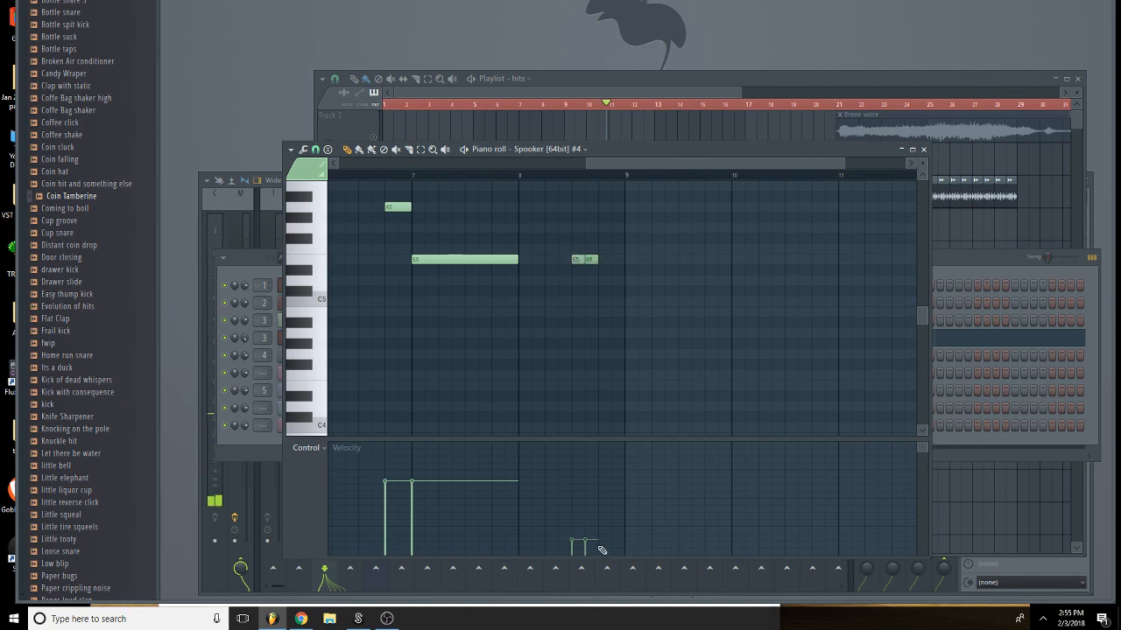
{"action": "left_click", "coordinate": [609, 260]}
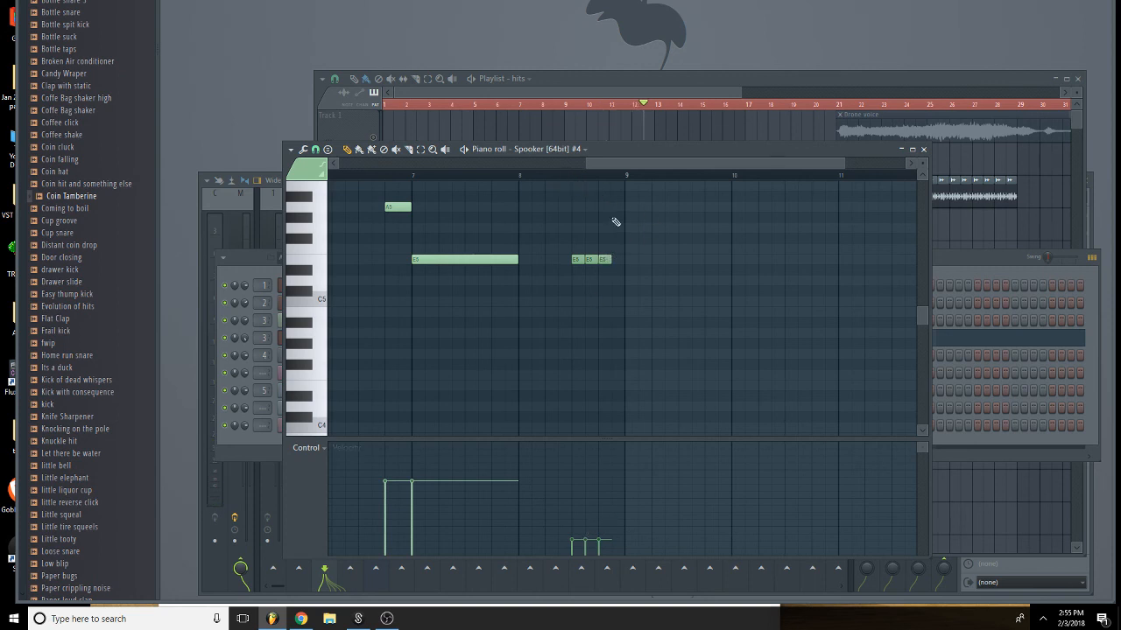
{"action": "left_click_drag", "start_coordinate": [636, 262], "coordinate": [569, 254]}
{"action": "key", "text": "Up"}
{"action": "key", "text": "Up"}
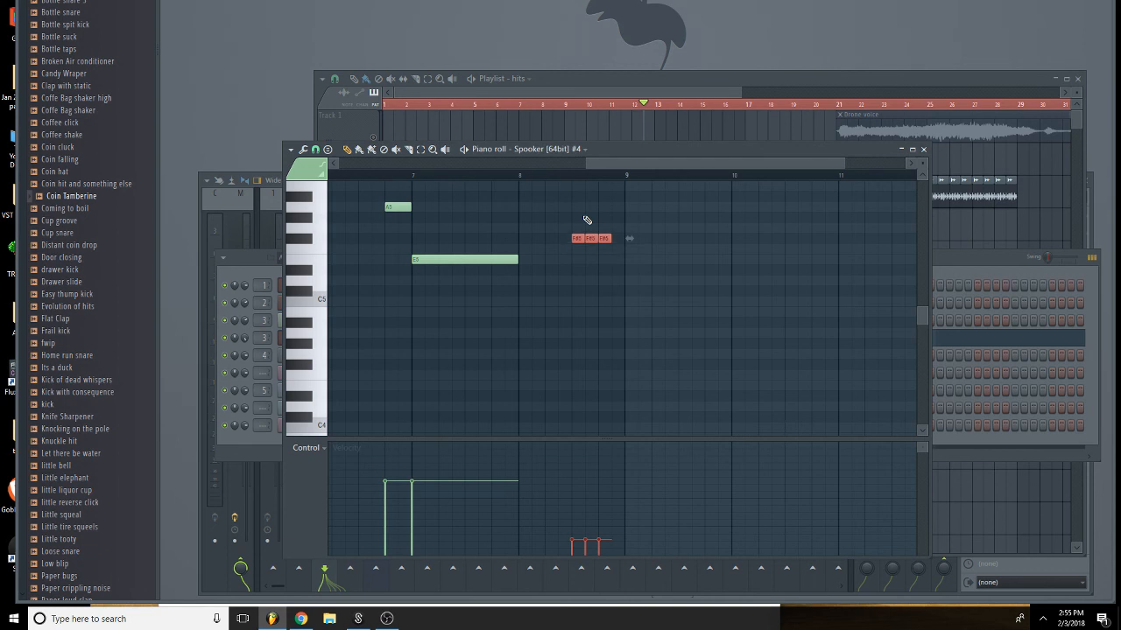
Add a short E5 note ending at bar 9, ramp the fill's velocities upward and play it from bar 8.
{"action": "left_click", "coordinate": [613, 259]}
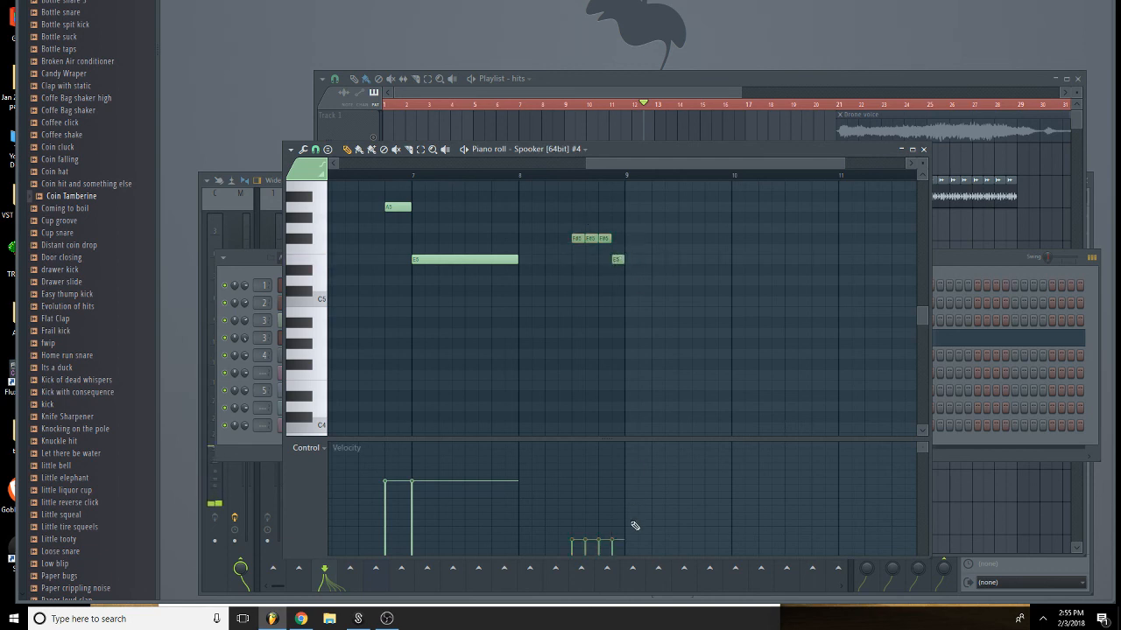
{"action": "left_click_drag", "start_coordinate": [633, 525], "coordinate": [631, 495]}
{"action": "left_click_drag", "start_coordinate": [584, 537], "coordinate": [610, 511]}
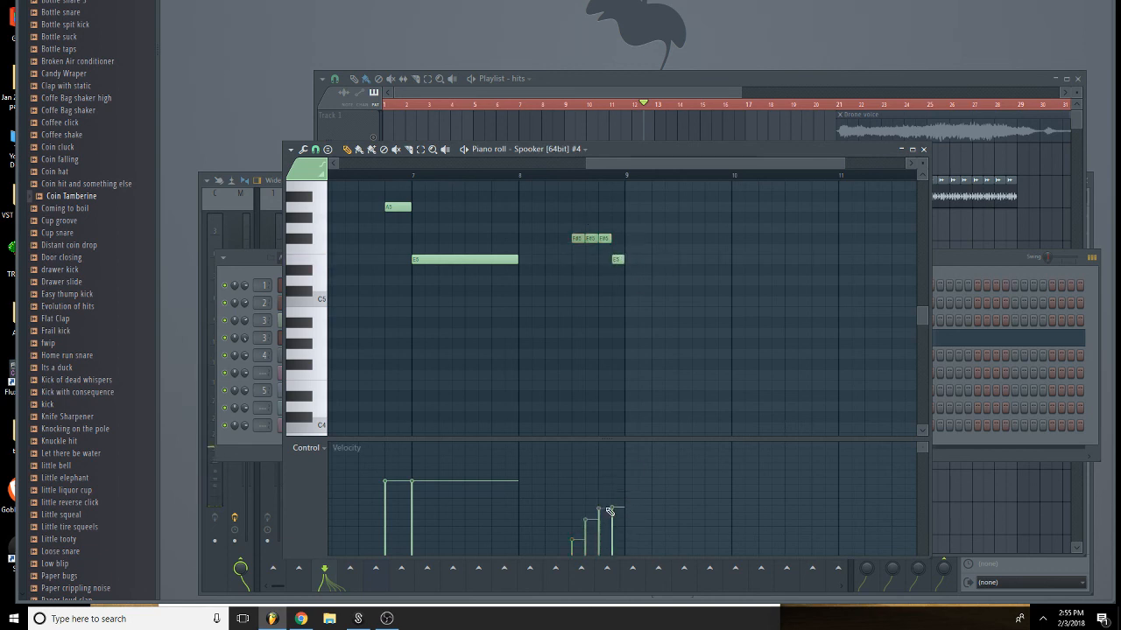
{"action": "left_click", "coordinate": [536, 176]}
{"action": "key", "text": "space"}
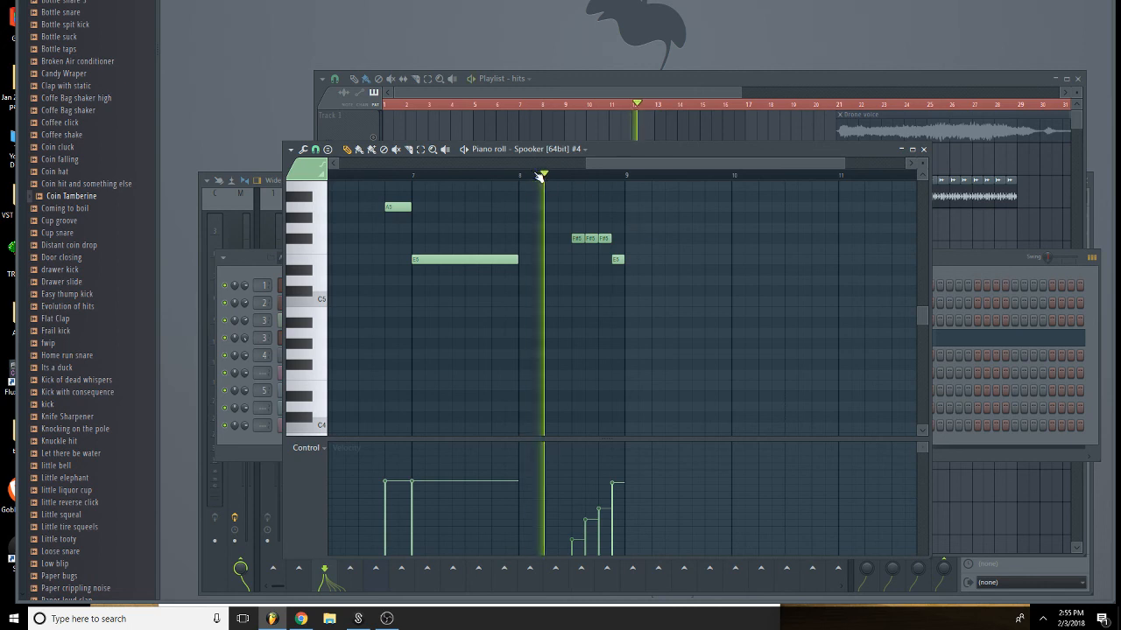
{"action": "key", "text": "space"}
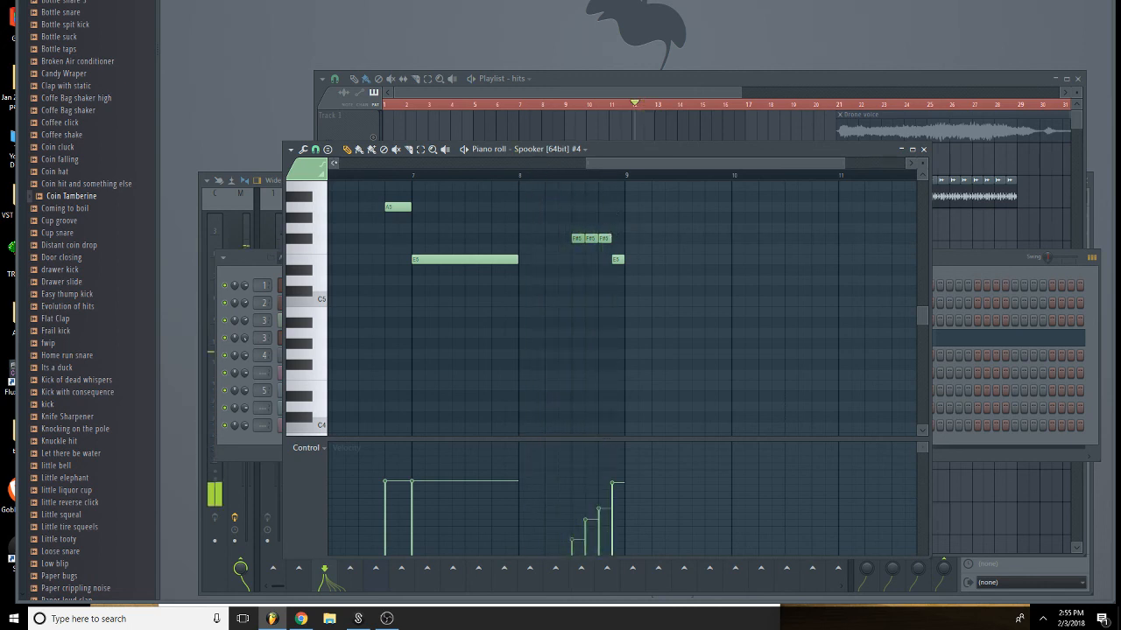
Set the piano roll snap to 1/3 step, overlay an offset copy of the three F#5 notes and audition the fill.
{"action": "left_click", "coordinate": [315, 149]}
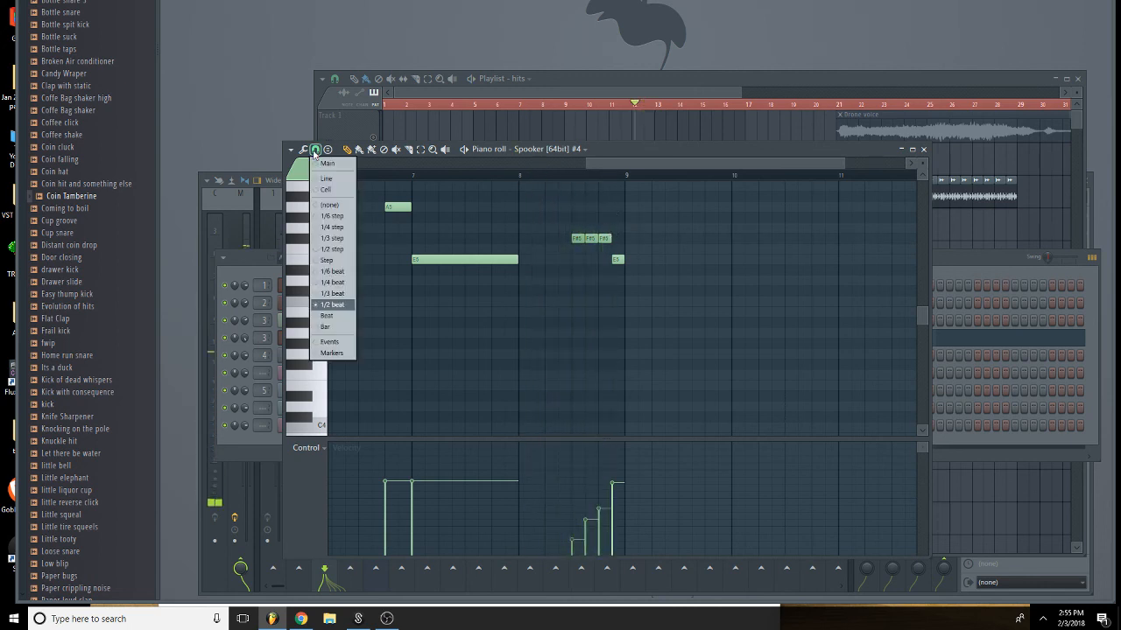
{"action": "left_click", "coordinate": [340, 238]}
{"action": "left_click_drag", "start_coordinate": [671, 224], "coordinate": [557, 256]}
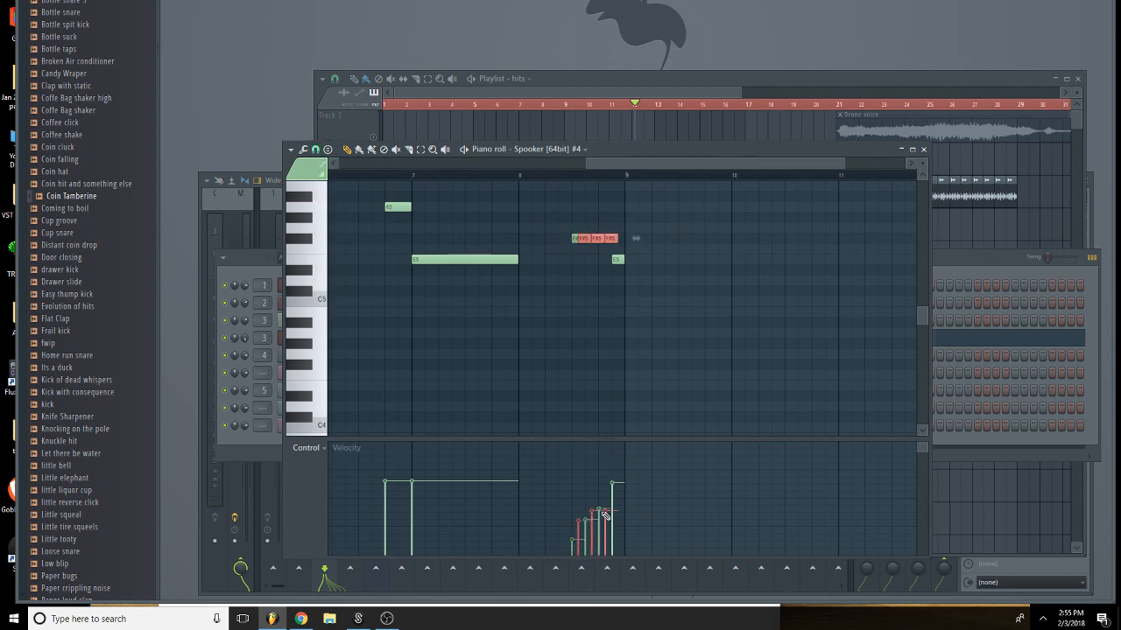
{"action": "key", "text": "space"}
{"action": "key", "text": "space"}
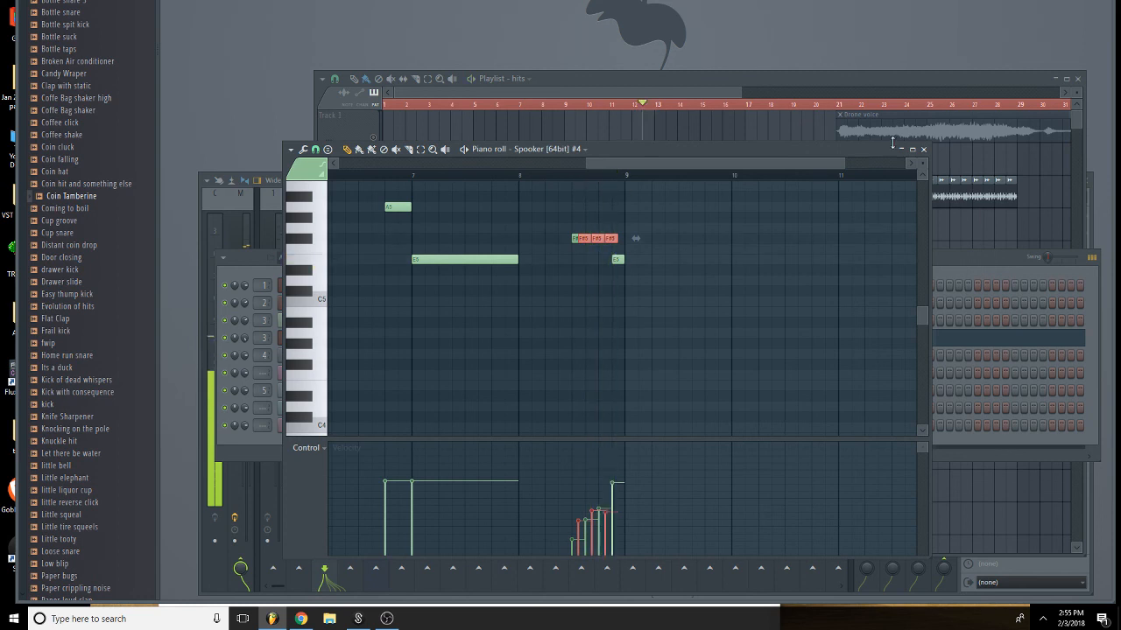
Replace the F#5 notes with a run of four short adjacent F5 notes leading into the last E5 note.
{"action": "left_click_drag", "start_coordinate": [839, 165], "coordinate": [718, 164]}
{"action": "right_click", "coordinate": [603, 237]}
{"action": "mouse_move", "coordinate": [604, 238]}
{"action": "left_mouse_down"}
{"action": "mouse_move", "coordinate": [554, 238]}
{"action": "mouse_move", "coordinate": [563, 251]}
{"action": "left_mouse_up"}
{"action": "left_click", "coordinate": [570, 249]}
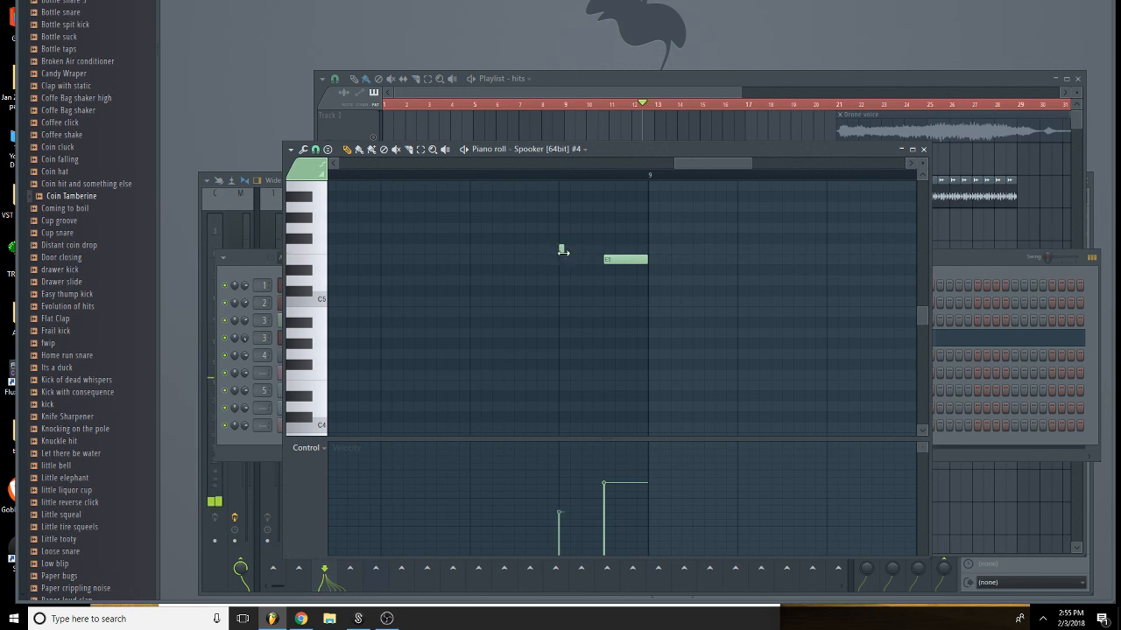
{"action": "left_click", "coordinate": [585, 249]}
{"action": "left_click", "coordinate": [602, 249]}
{"action": "left_click", "coordinate": [571, 250]}
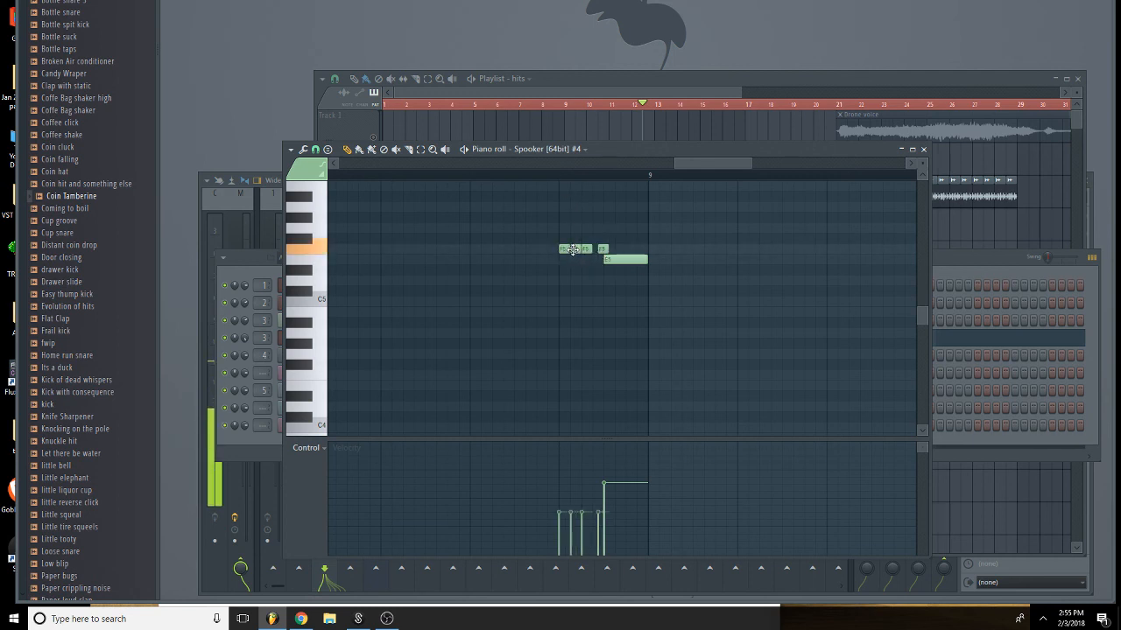
{"action": "left_click_drag", "start_coordinate": [602, 249], "coordinate": [597, 250]}
Give the four-note run rising velocities into the E5 note, transpose the run down one octave and check it in playback.
{"action": "mouse_move", "coordinate": [582, 533]}
{"action": "left_mouse_down"}
{"action": "mouse_move", "coordinate": [572, 536]}
{"action": "mouse_move", "coordinate": [592, 513]}
{"action": "mouse_move", "coordinate": [569, 548]}
{"action": "mouse_move", "coordinate": [601, 522]}
{"action": "mouse_move", "coordinate": [608, 479]}
{"action": "left_mouse_up"}
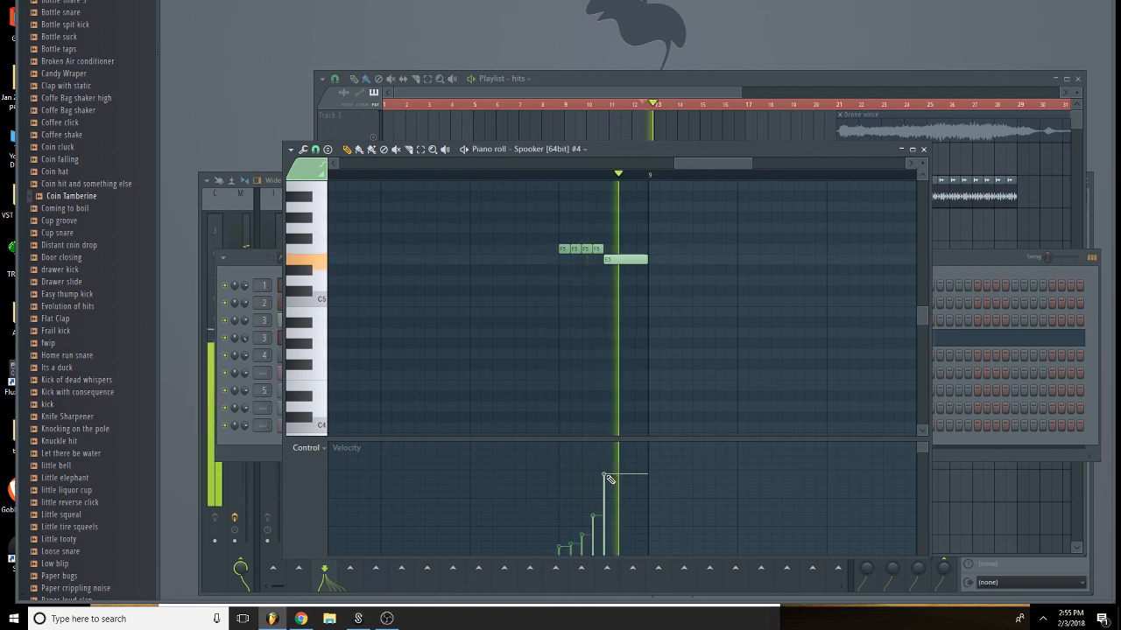
{"action": "left_click_drag", "start_coordinate": [611, 249], "coordinate": [540, 238]}
{"action": "key", "text": "ctrl+Down"}
{"action": "key", "text": "space"}
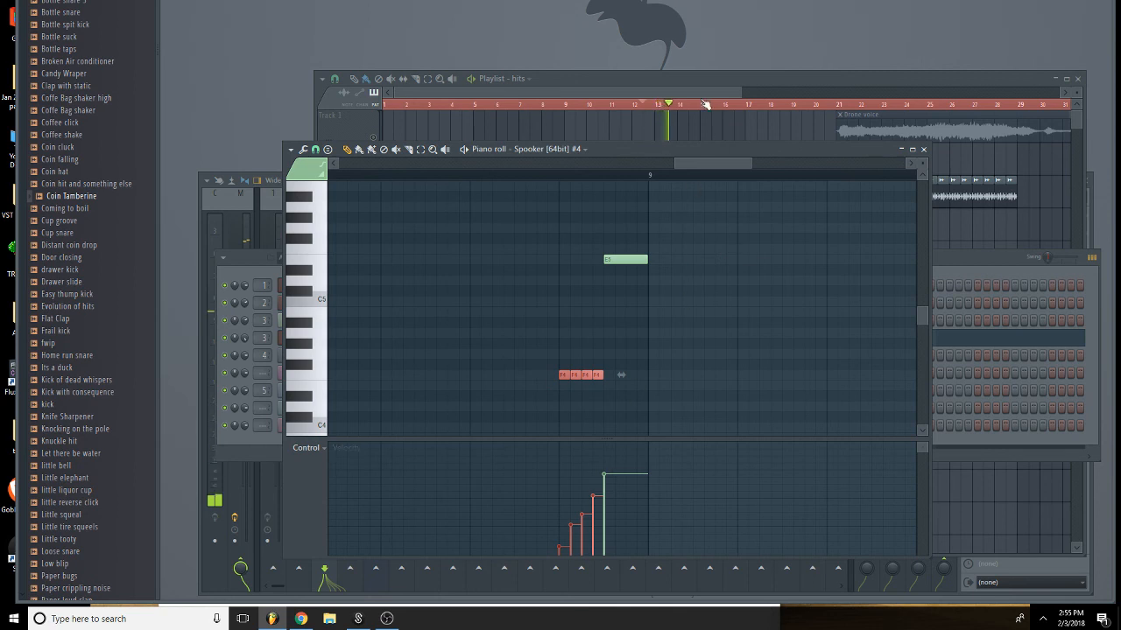
Copy the hits clip to bar 13 on track 3 and play the arrangement with the mixer placed below the playlist clips.
{"action": "key", "text": "F5"}
{"action": "left_click_drag", "start_coordinate": [627, 194], "coordinate": [797, 197]}
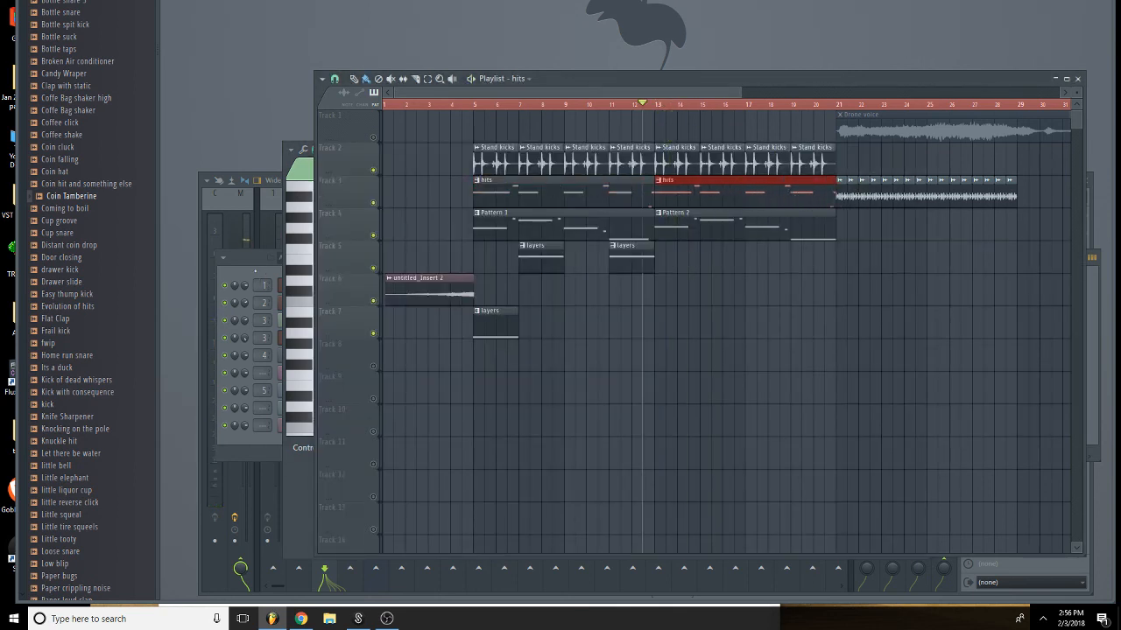
{"action": "key", "text": "F6"}
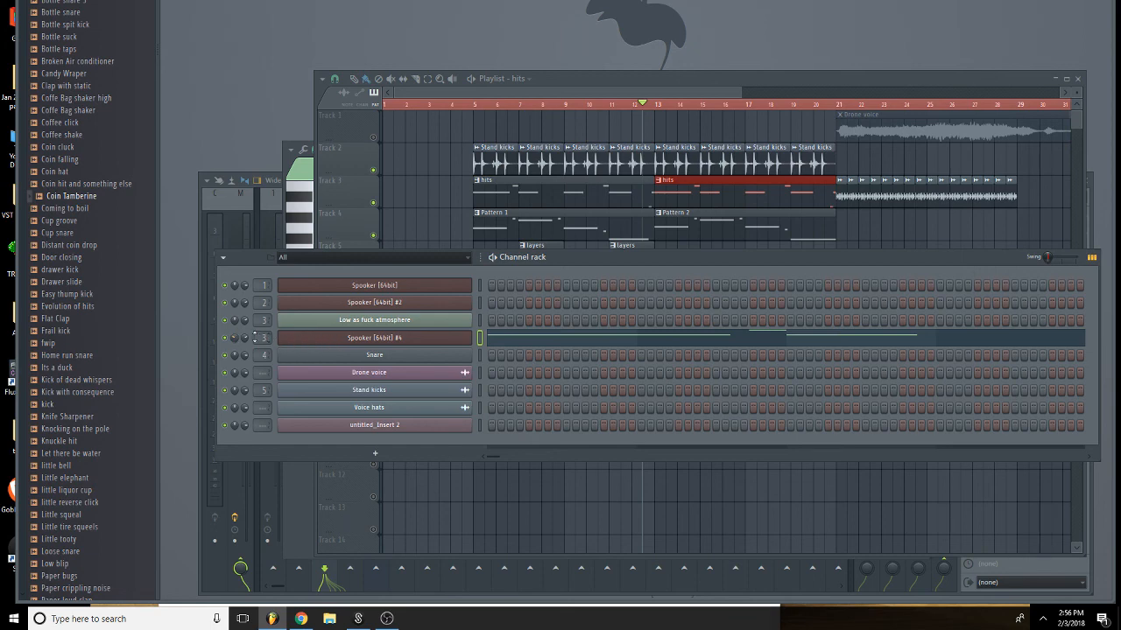
{"action": "left_click", "coordinate": [257, 337]}
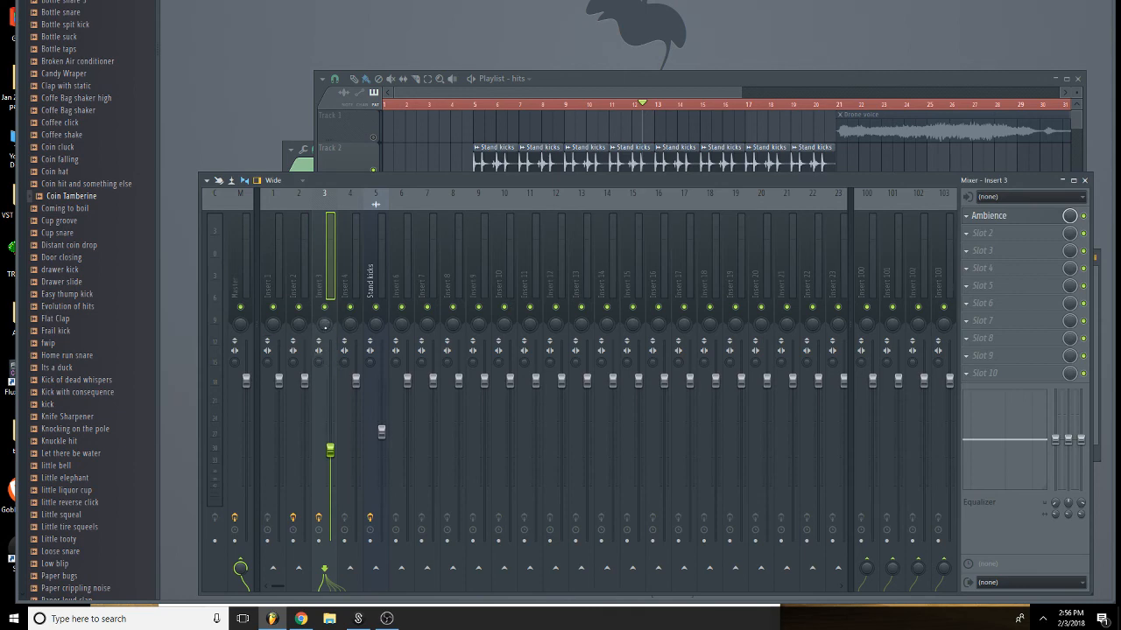
{"action": "left_click_drag", "start_coordinate": [465, 181], "coordinate": [643, 231]}
{"action": "key", "text": "space"}
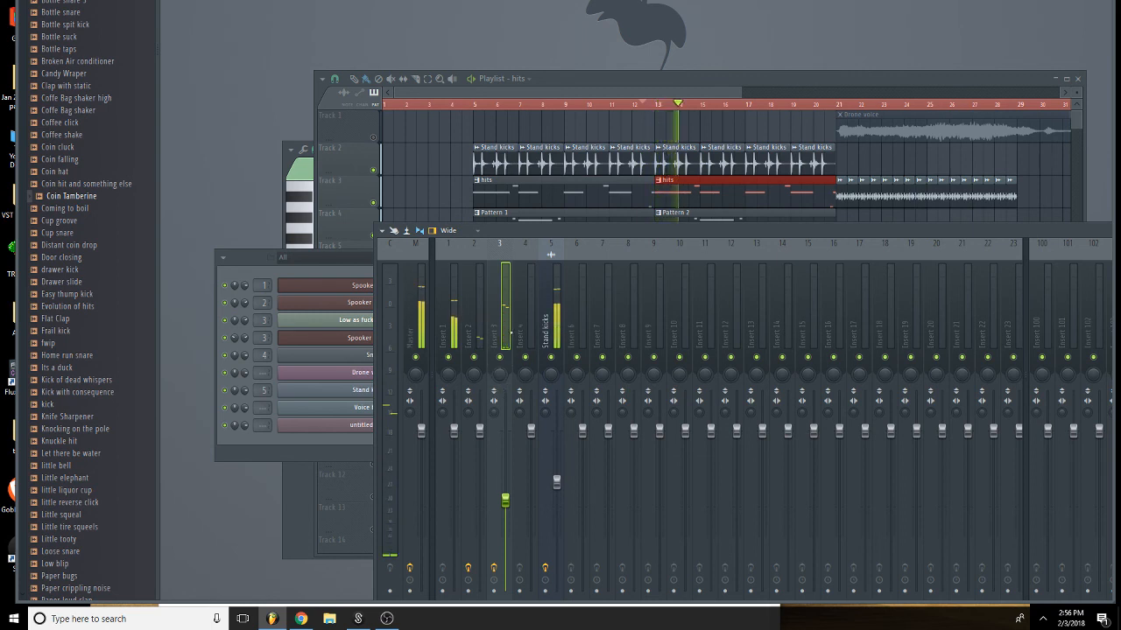
Lower the volume of the Stand kicks mixer track slightly during playback and stop the song.
{"action": "left_click", "coordinate": [550, 254]}
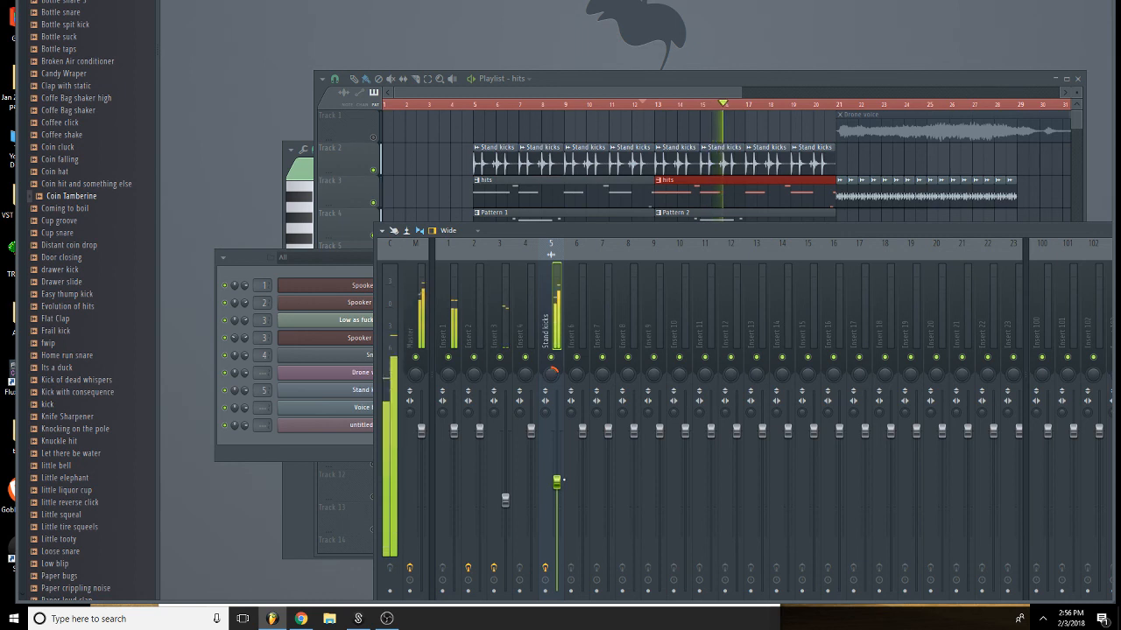
{"action": "left_click_drag", "start_coordinate": [556, 482], "coordinate": [558, 507]}
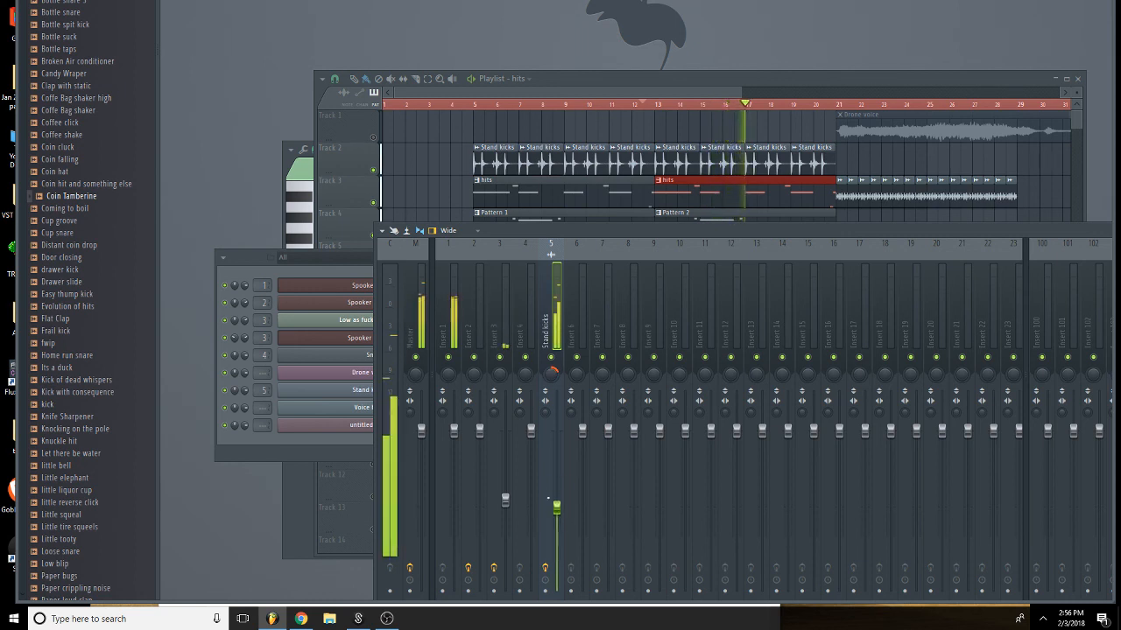
{"action": "key", "text": "space"}
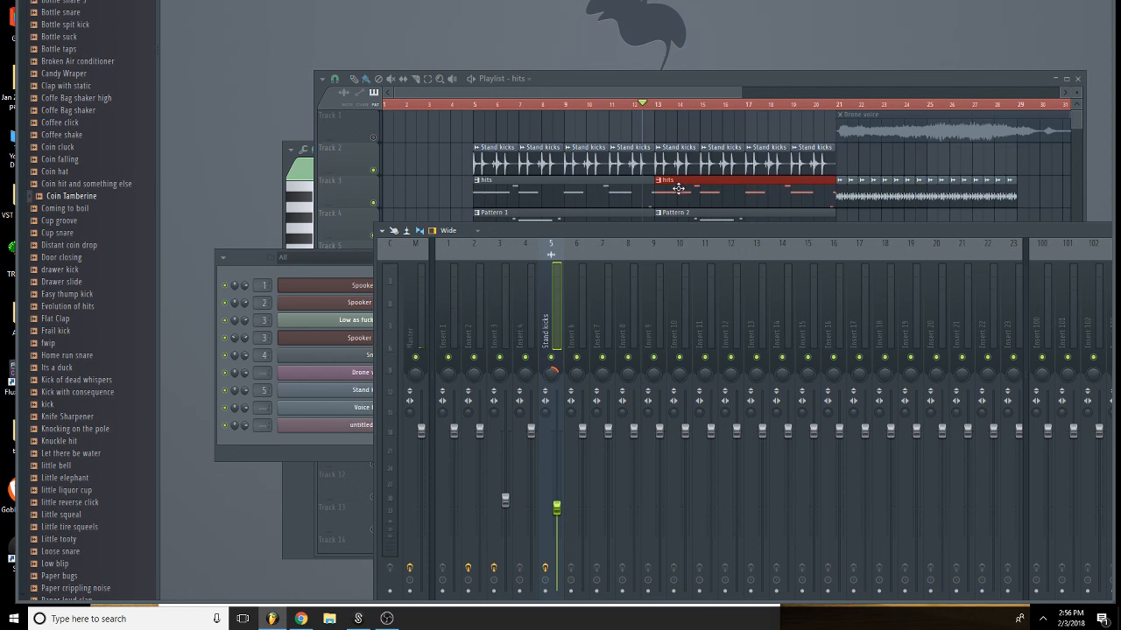
Move the Drone voice clip on track 1 to start at bar 5 and solo its track.
{"action": "left_click_drag", "start_coordinate": [738, 92], "coordinate": [792, 111]}
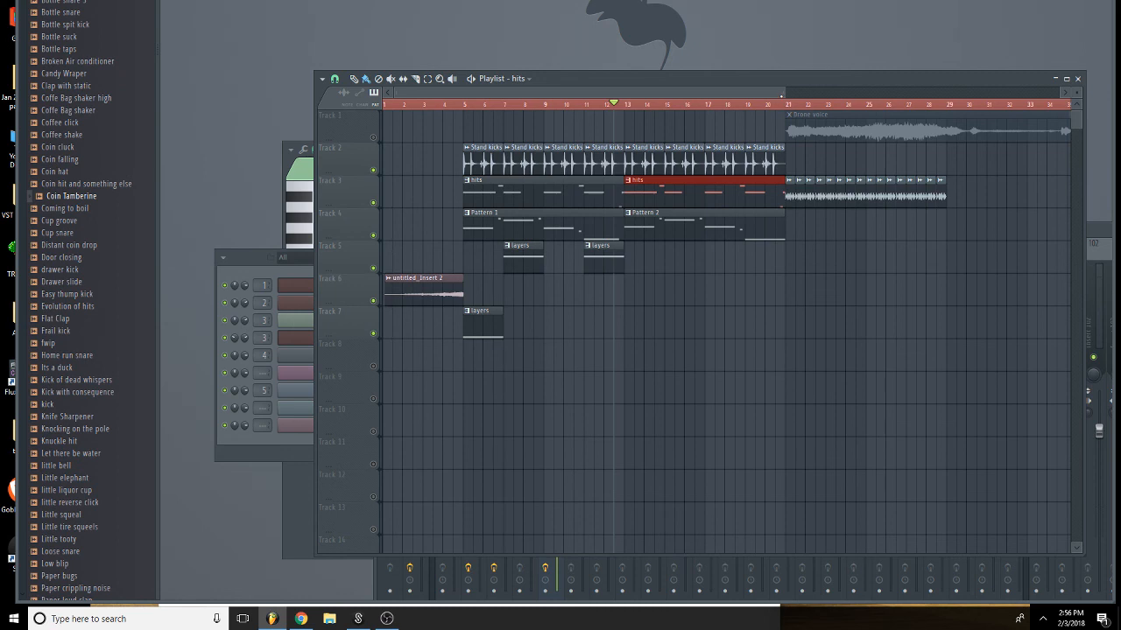
{"action": "left_click_drag", "start_coordinate": [782, 94], "coordinate": [888, 94]}
{"action": "left_click_drag", "start_coordinate": [806, 129], "coordinate": [550, 130]}
{"action": "right_click", "coordinate": [373, 137]}
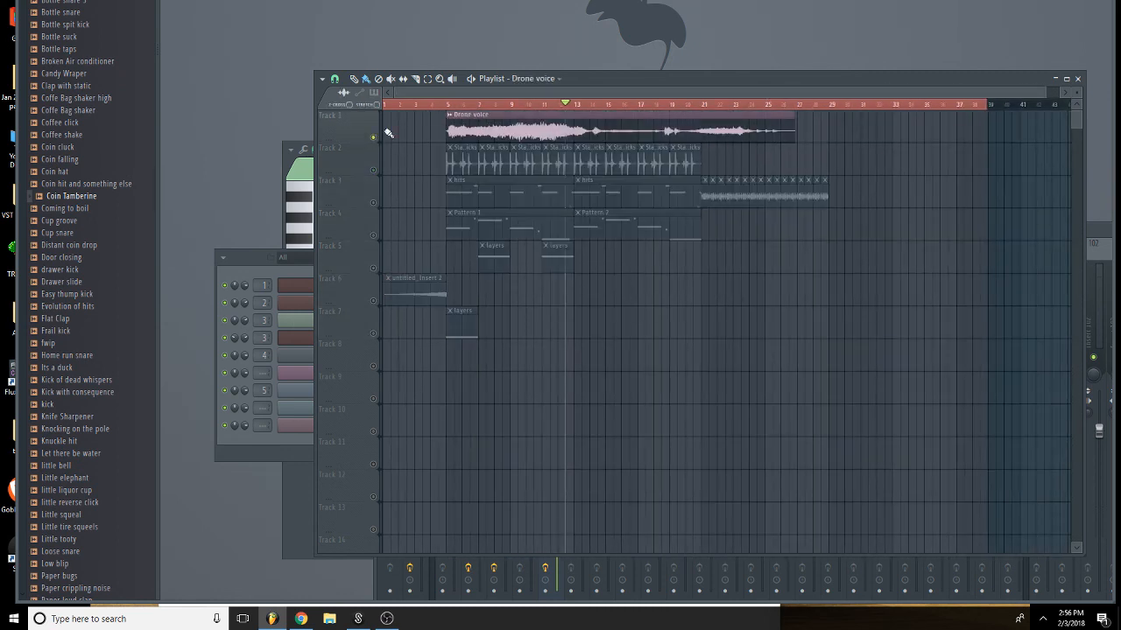
Open the Drone voice sample settings and listen to the soloed clip from bar 5.
{"action": "double_click", "coordinate": [480, 120]}
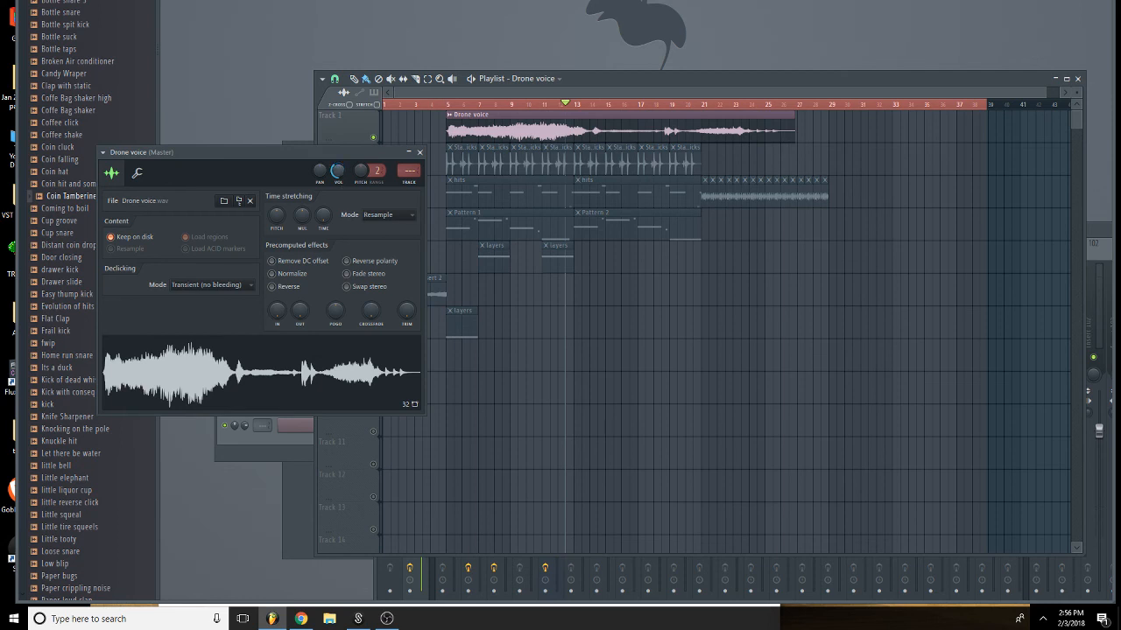
{"action": "left_click", "coordinate": [455, 104]}
{"action": "key", "text": "space"}
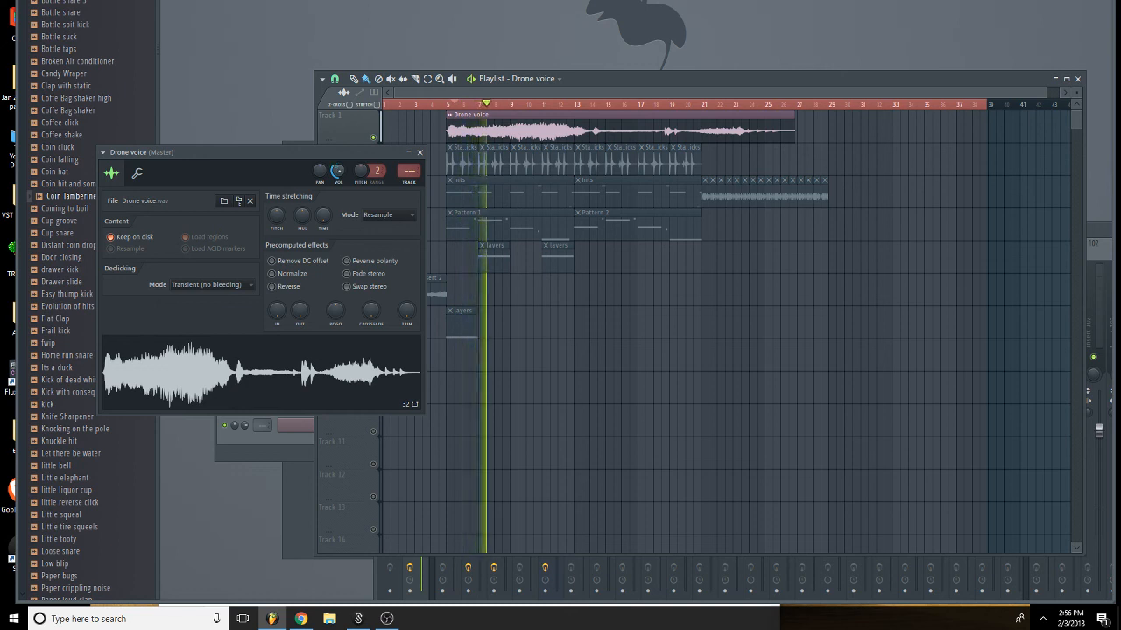
{"action": "key", "text": "space"}
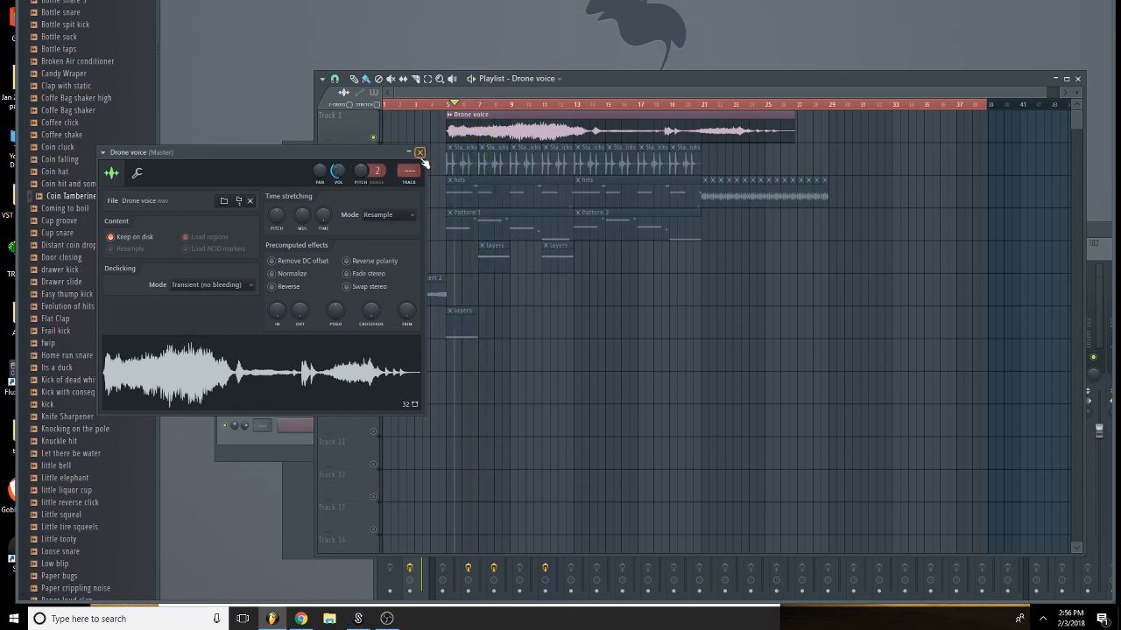
Route the Drone voice sample to mixer track 6, close its settings and move the mixer window into full view.
{"action": "left_click", "coordinate": [409, 182]}
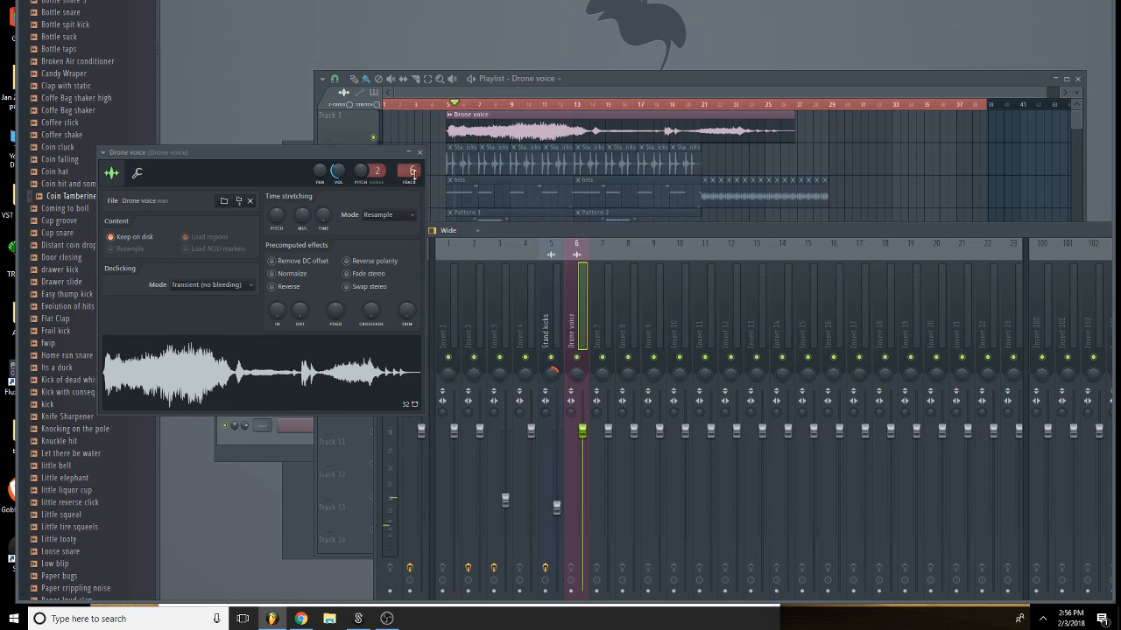
{"action": "left_click", "coordinate": [421, 152]}
{"action": "left_click_drag", "start_coordinate": [629, 228], "coordinate": [447, 173]}
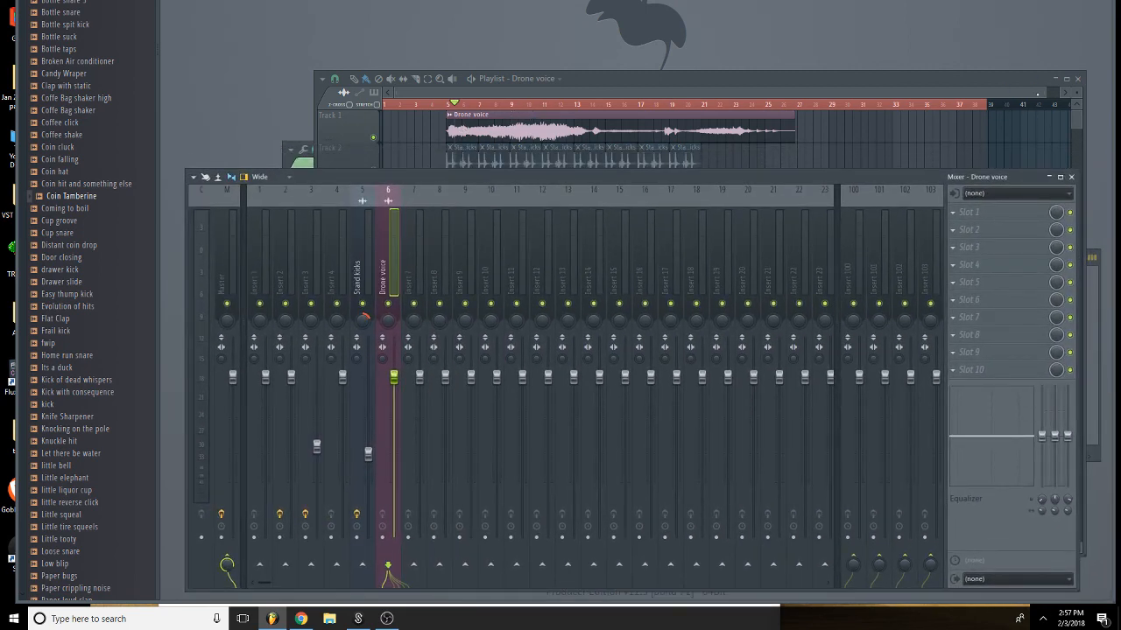
Listen to the beginning of the Drone voice clip from bar 5.
{"action": "left_click_drag", "start_coordinate": [1046, 94], "coordinate": [459, 114]}
{"action": "left_click", "coordinate": [509, 106]}
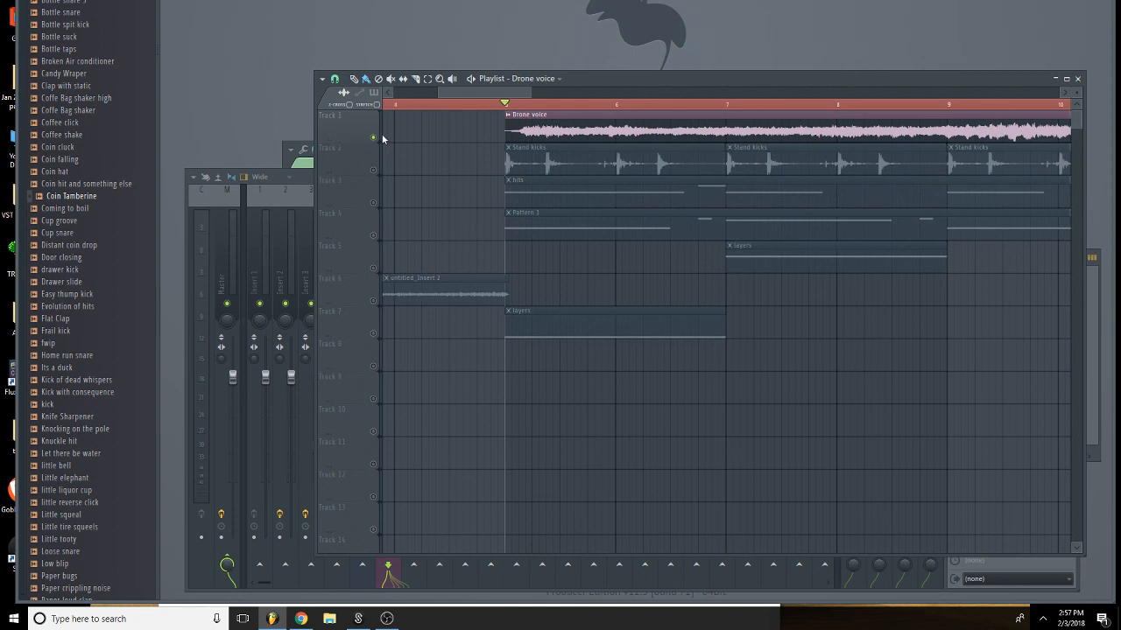
{"action": "key", "text": "space"}
{"action": "key", "text": "space"}
{"action": "key", "text": "space"}
{"action": "key", "text": "space"}
Slice the Drone voice clip on track 1 so a trimmed short fragment remains at bar 5 and the remainder starts near bar 6.
{"action": "mouse_move", "coordinate": [517, 141]}
{"action": "left_mouse_down"}
{"action": "mouse_move", "coordinate": [531, 114]}
{"action": "mouse_move", "coordinate": [519, 92]}
{"action": "mouse_move", "coordinate": [462, 91]}
{"action": "mouse_move", "coordinate": [484, 92]}
{"action": "left_mouse_up"}
{"action": "key", "text": "space"}
{"action": "key", "text": "space"}
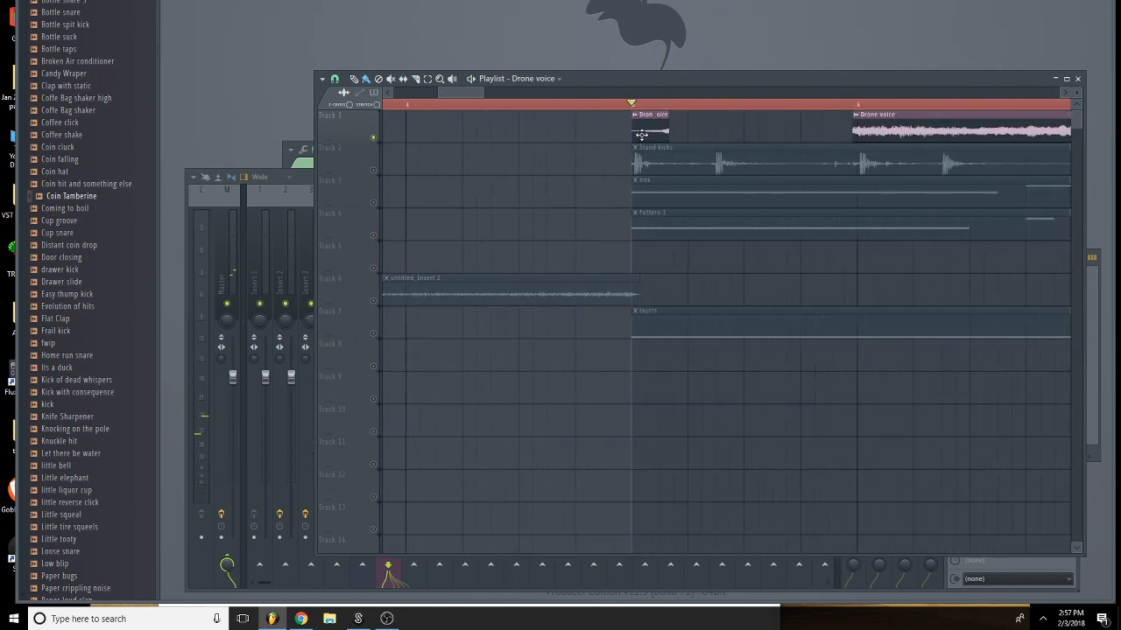
{"action": "left_click_drag", "start_coordinate": [660, 134], "coordinate": [655, 134]}
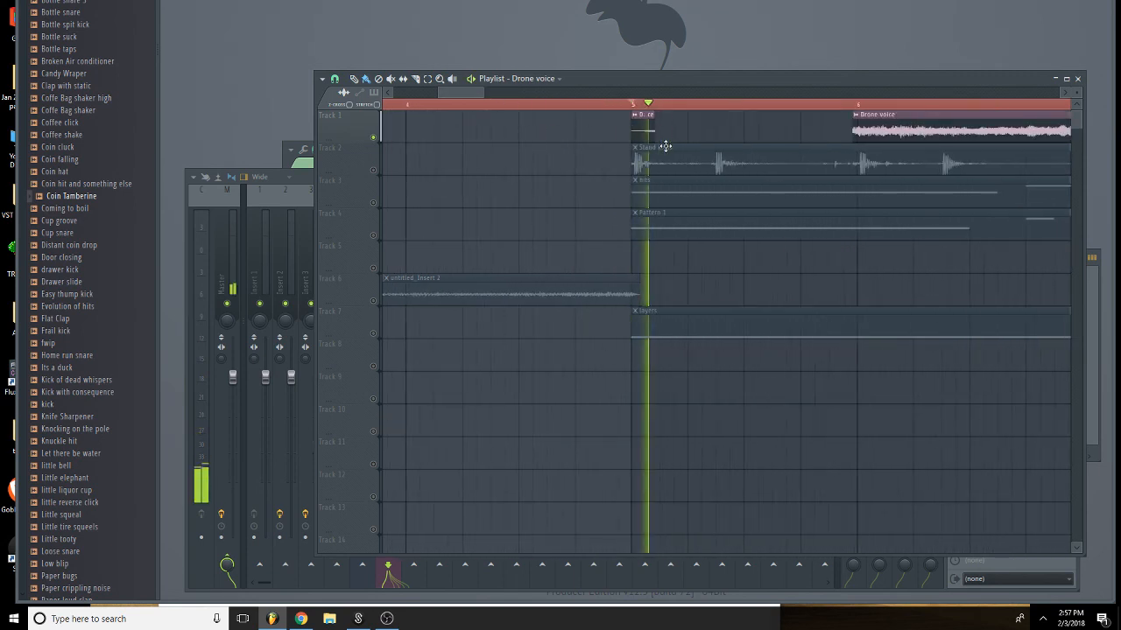
{"action": "left_click", "coordinate": [639, 116]}
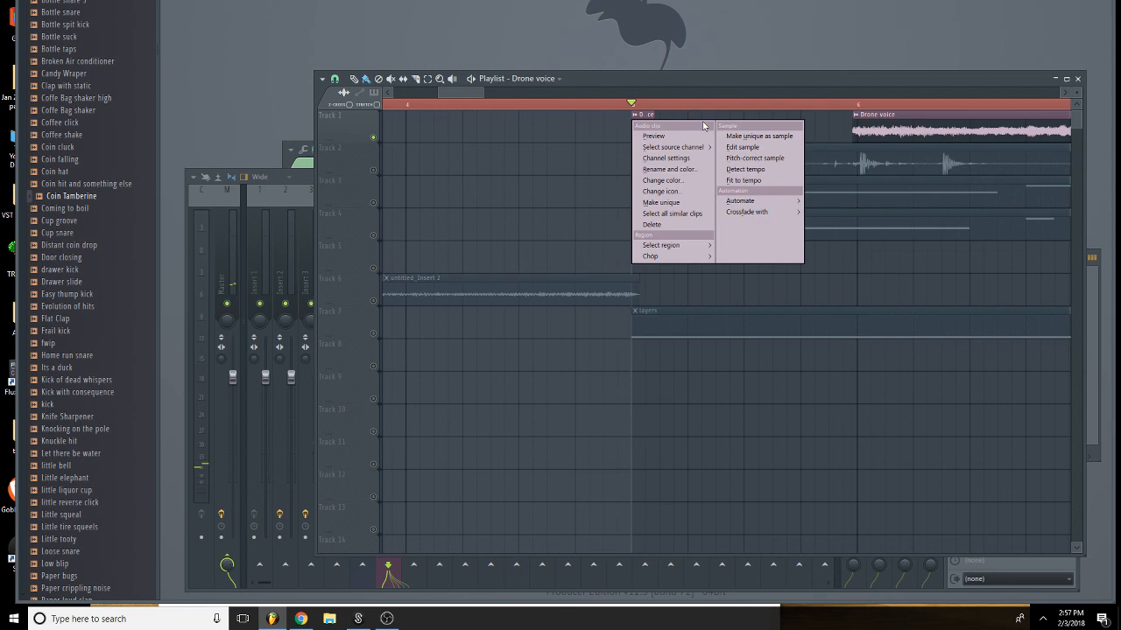
{"action": "left_click", "coordinate": [746, 138]}
{"action": "key", "text": "Return"}
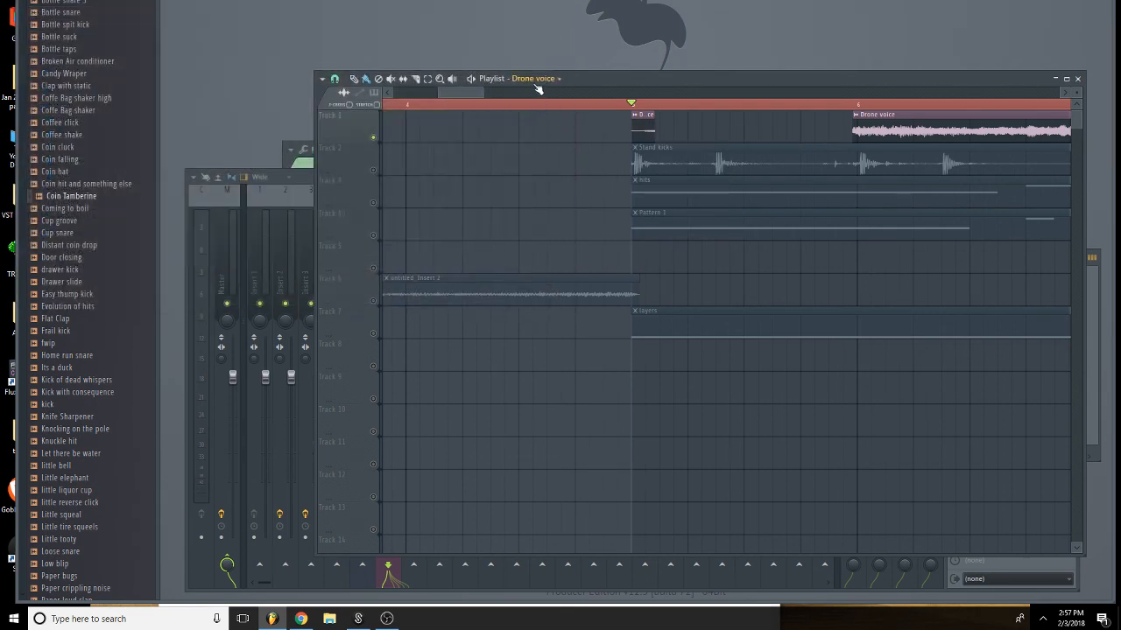
Move the short Drone voice fragment slightly past the start of bar 5 and play it back.
{"action": "left_click_drag", "start_coordinate": [480, 94], "coordinate": [463, 92]}
{"action": "left_click_drag", "start_coordinate": [519, 140], "coordinate": [540, 143]}
{"action": "key", "text": "space"}
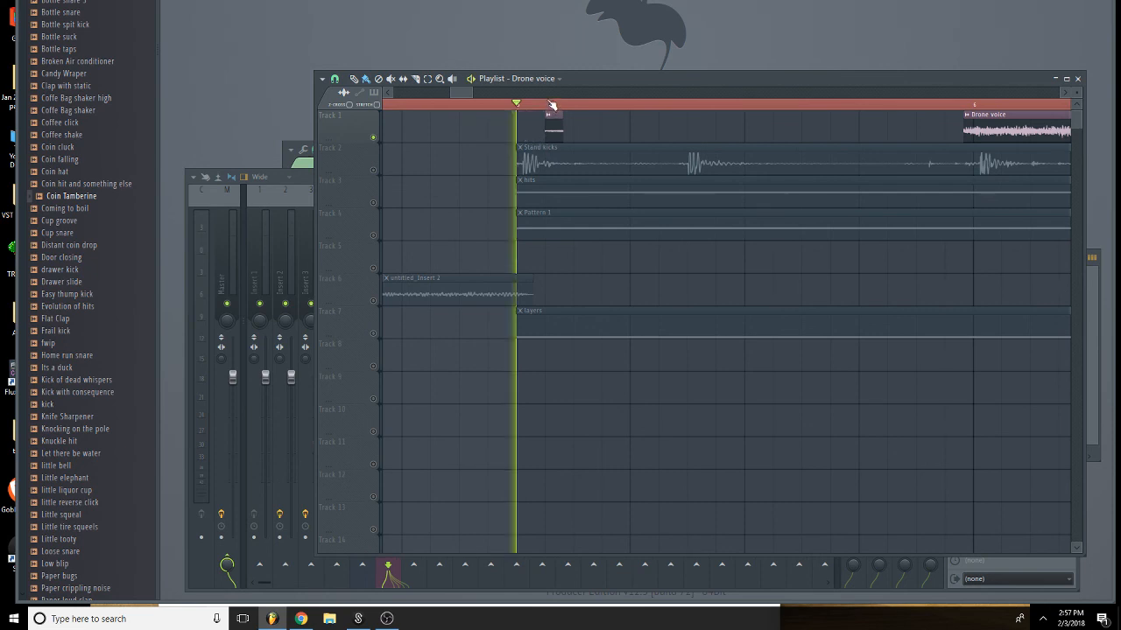
{"action": "key", "text": "space"}
Save the short Drone voice fragment as a unique sample named "ghost voice" and normalize it.
{"action": "double_click", "coordinate": [554, 120]}
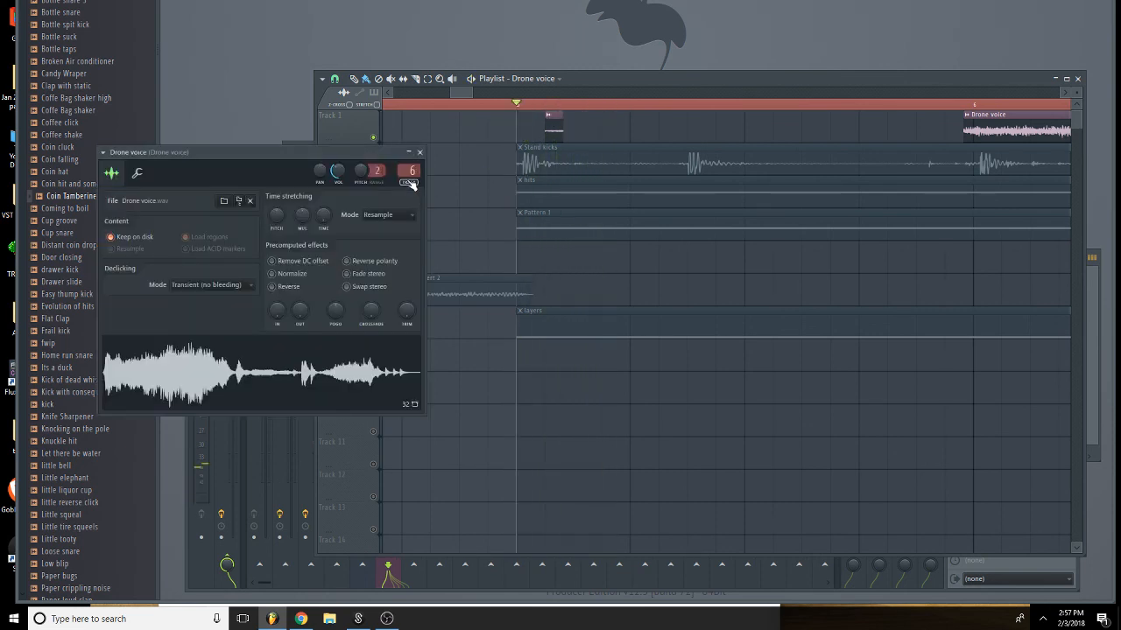
{"action": "left_click", "coordinate": [548, 115]}
{"action": "left_click", "coordinate": [665, 134]}
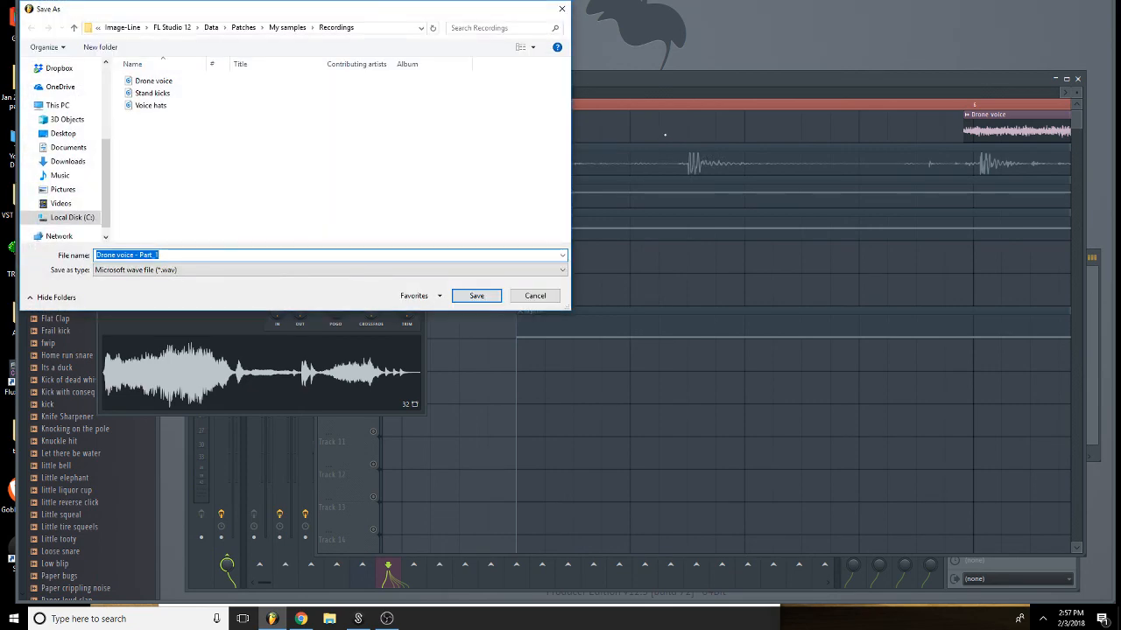
{"action": "type", "text": "ghost"}
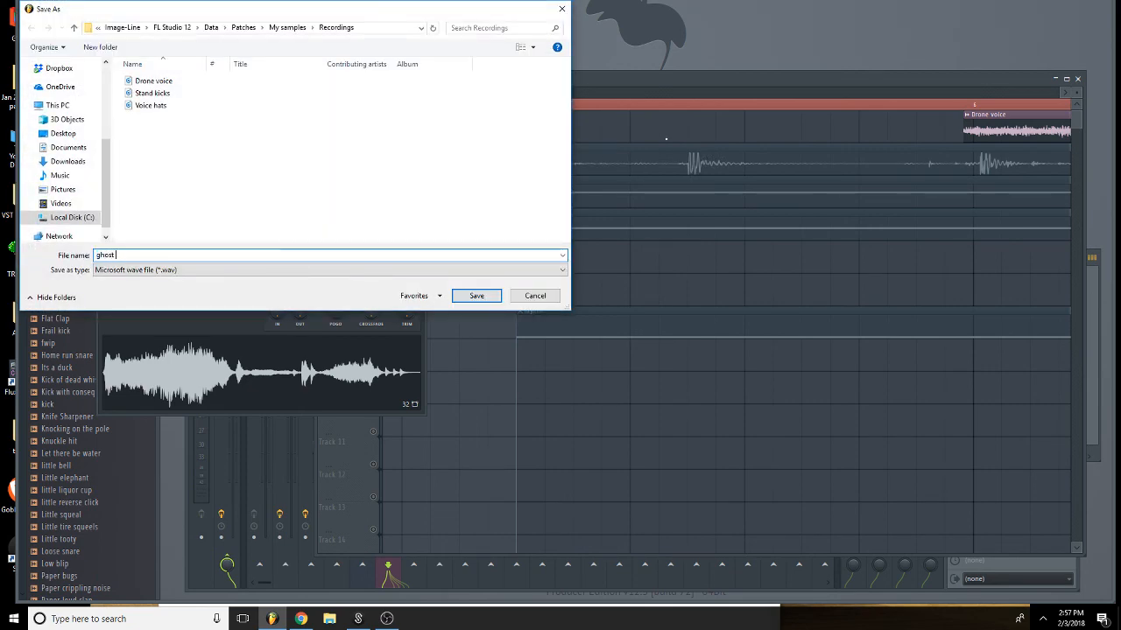
{"action": "type", "text": " voice"}
{"action": "key", "text": "Return"}
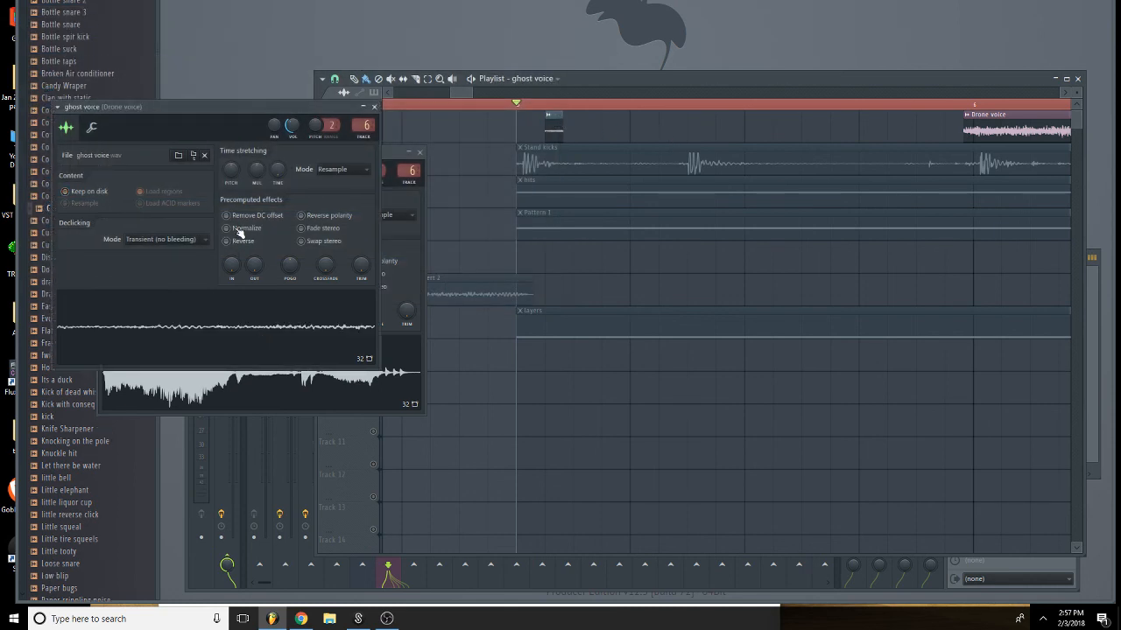
{"action": "left_click", "coordinate": [238, 230]}
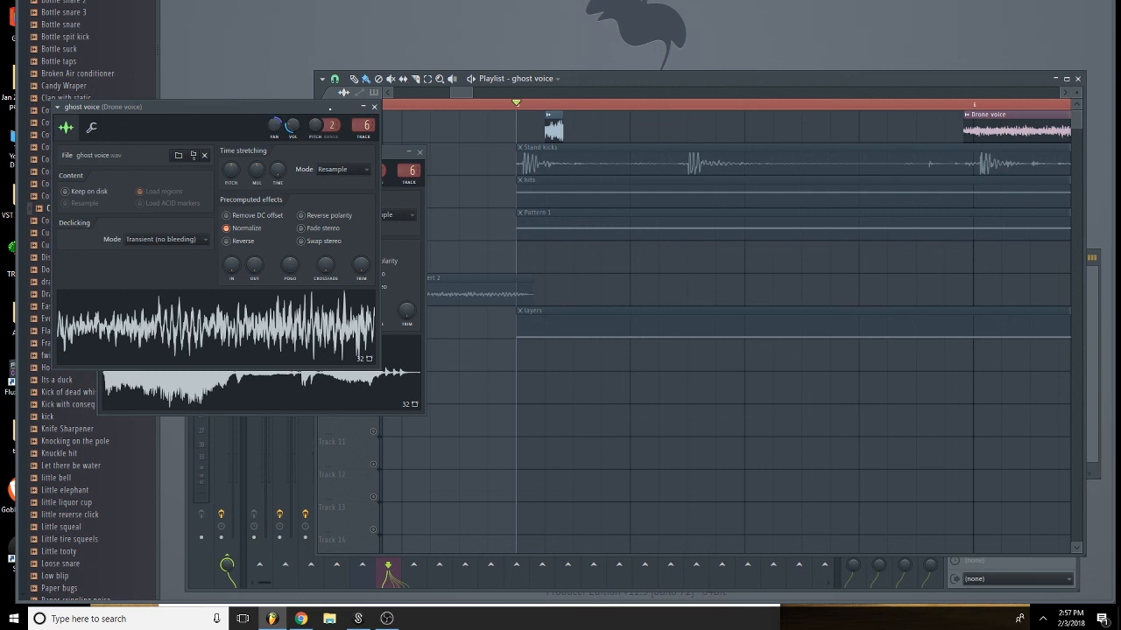
Load Fracture on the Drone voice mixer track and try the presets II_Airlock and II_BrainiacSinkhole.
{"action": "left_click", "coordinate": [363, 125]}
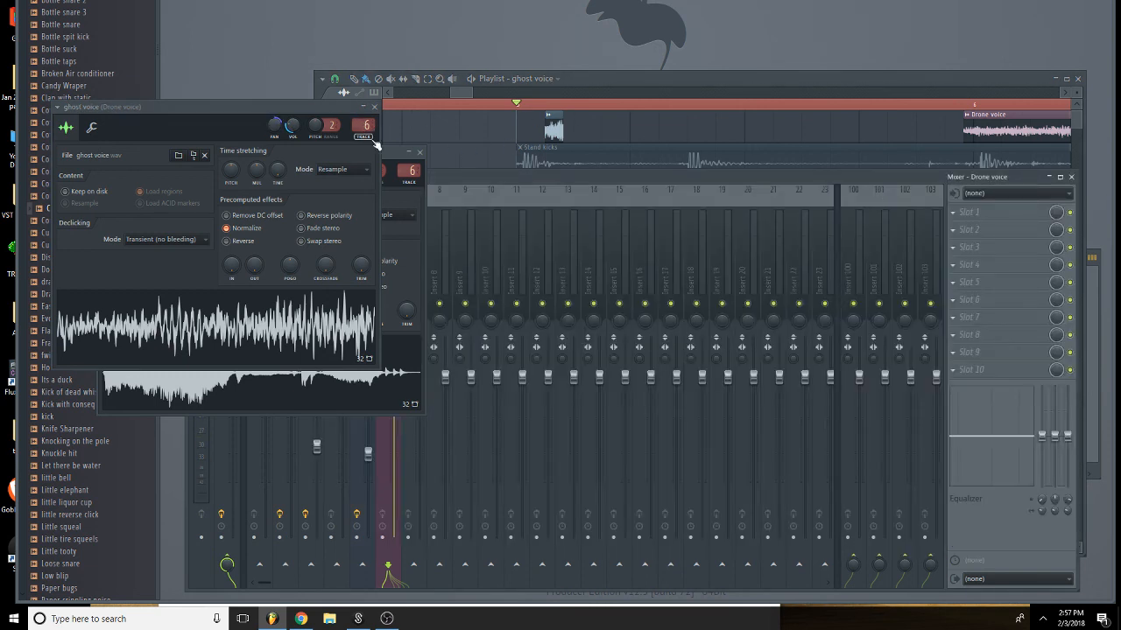
{"action": "left_click", "coordinate": [978, 218]}
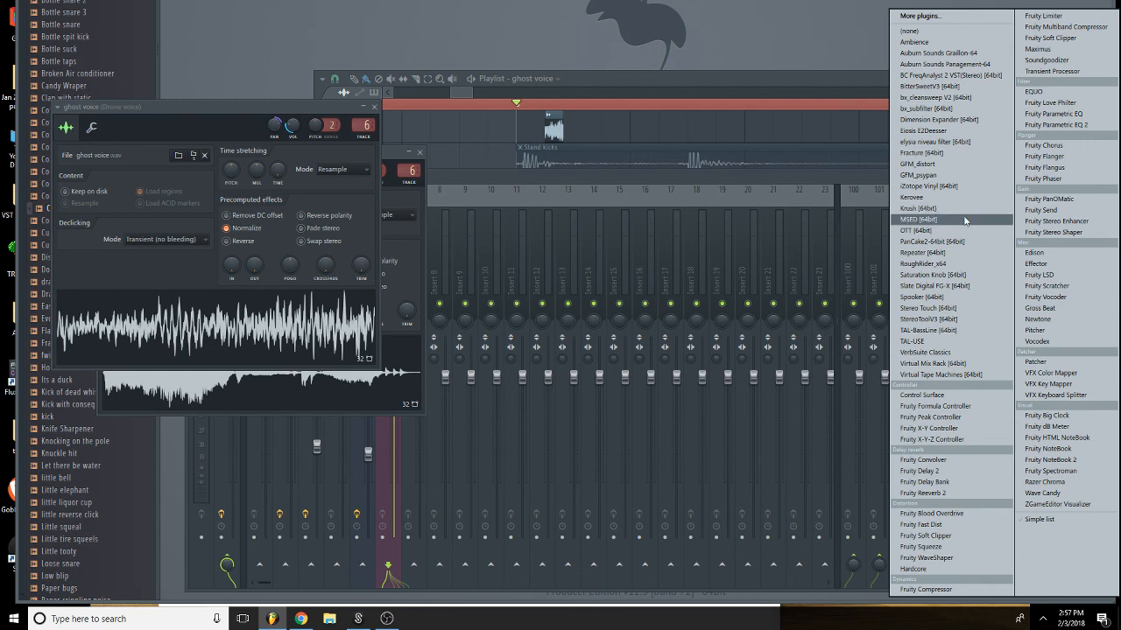
{"action": "left_click", "coordinate": [948, 153]}
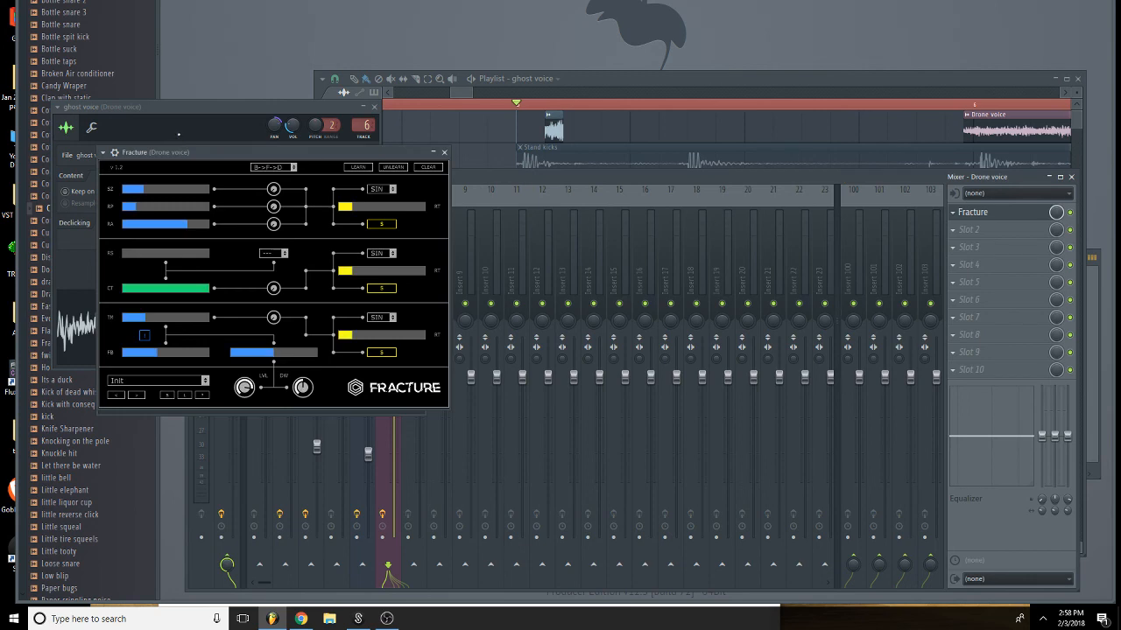
{"action": "left_click_drag", "start_coordinate": [259, 155], "coordinate": [571, 185]}
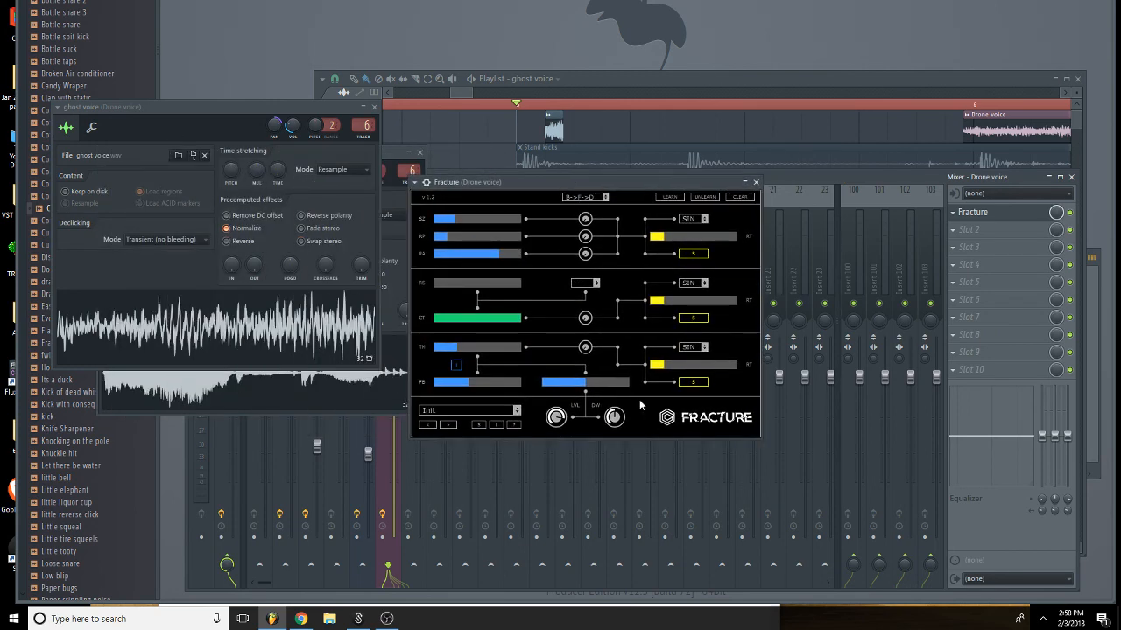
{"action": "left_click", "coordinate": [499, 412]}
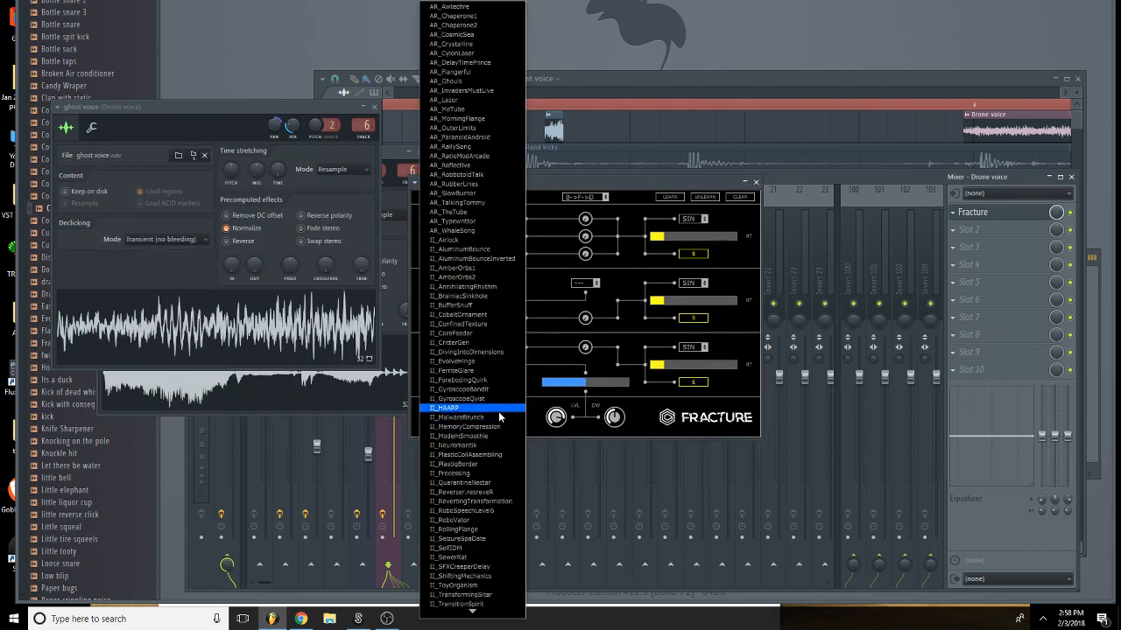
{"action": "left_click", "coordinate": [488, 239]}
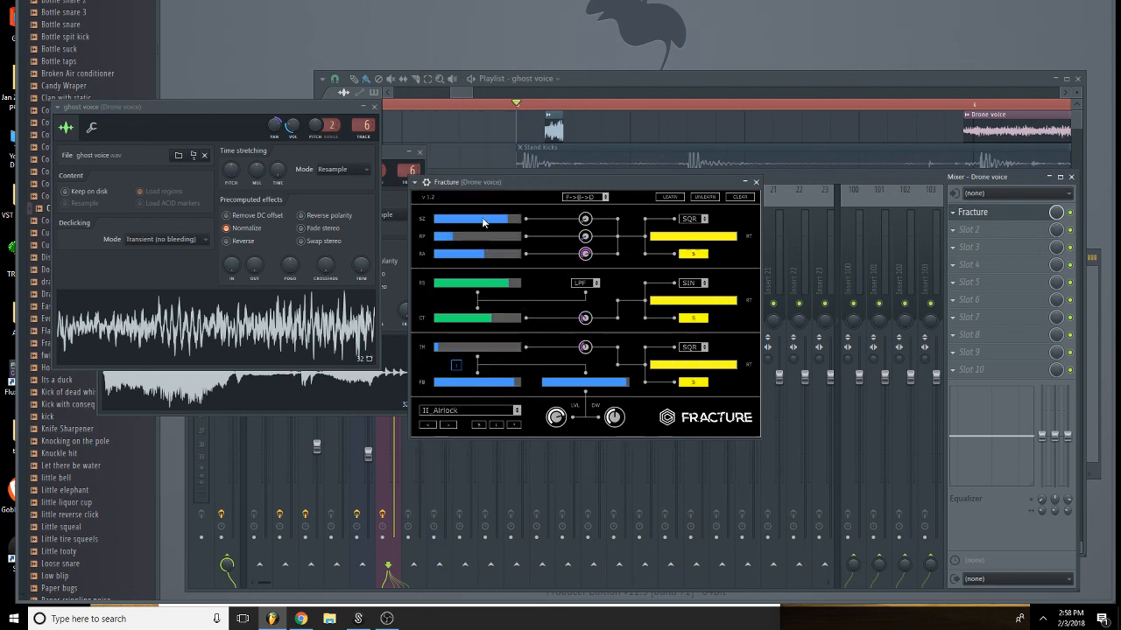
{"action": "left_click", "coordinate": [374, 106]}
{"action": "left_click", "coordinate": [420, 152]}
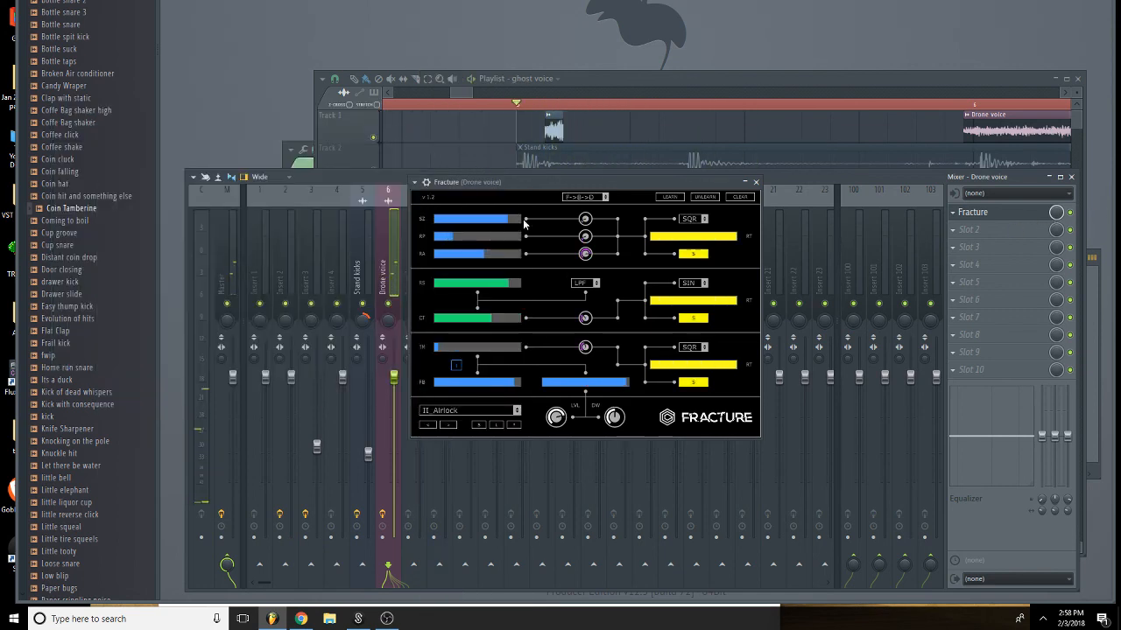
{"action": "left_click", "coordinate": [470, 412]}
{"action": "left_click", "coordinate": [462, 466]}
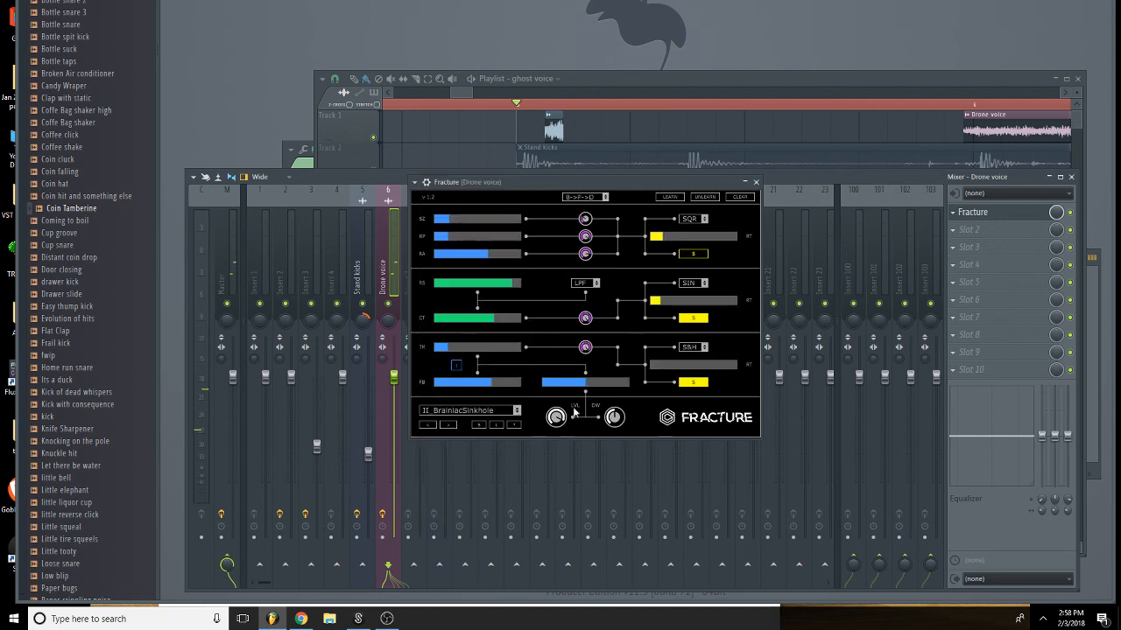
{"action": "left_click", "coordinate": [552, 113]}
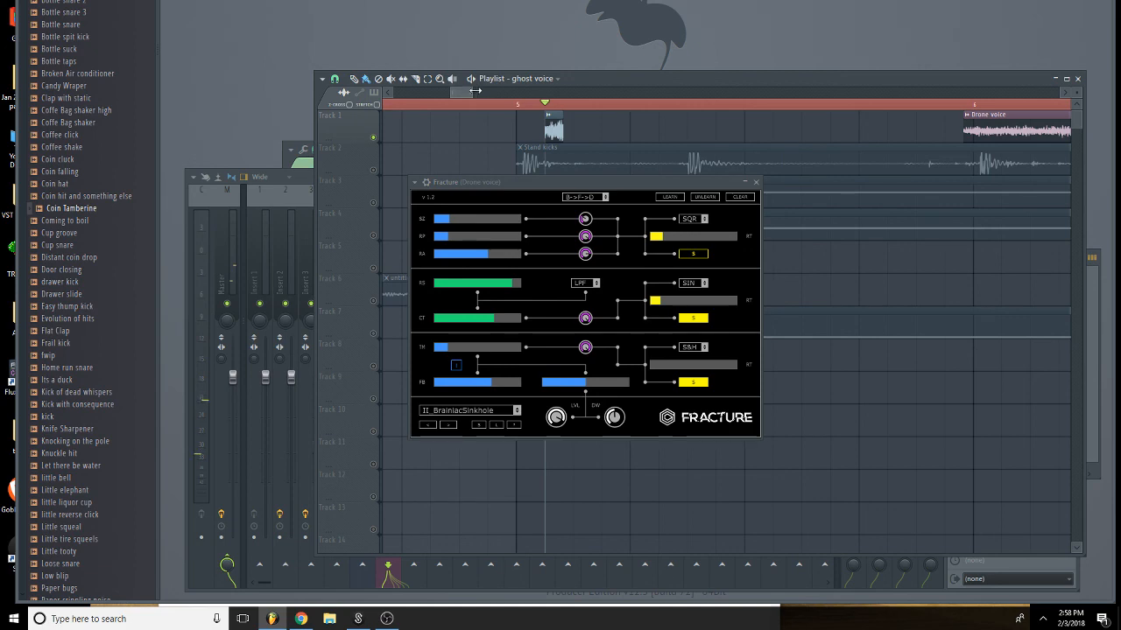
{"action": "left_click_drag", "start_coordinate": [473, 92], "coordinate": [647, 112]}
{"action": "left_click", "coordinate": [756, 182]}
Insert a playlist track above the Stand kicks track and move the ghost voice clip onto it, shortly after bar 5.
{"action": "left_click_drag", "start_coordinate": [573, 93], "coordinate": [526, 110]}
{"action": "right_click", "coordinate": [342, 162]}
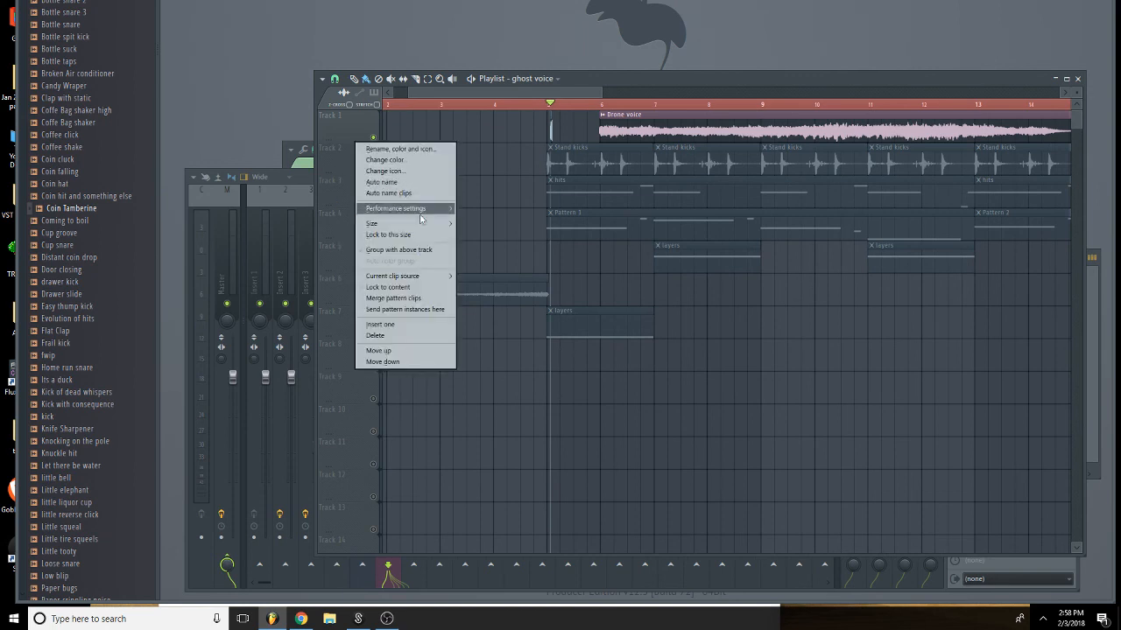
{"action": "left_click", "coordinate": [405, 320]}
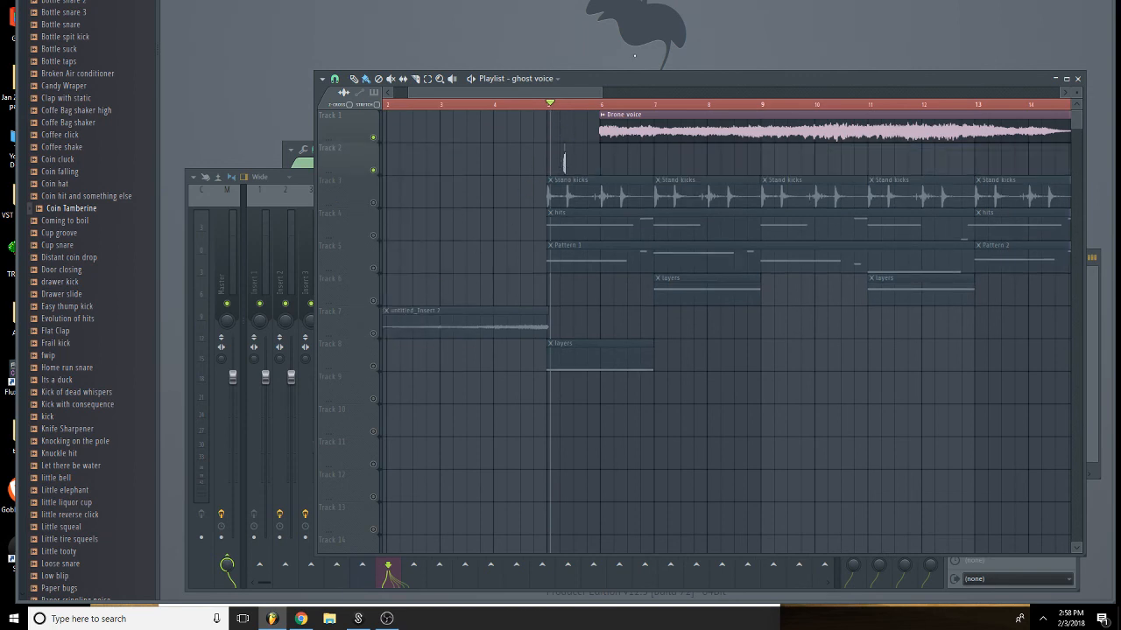
{"action": "left_click_drag", "start_coordinate": [602, 94], "coordinate": [520, 101]}
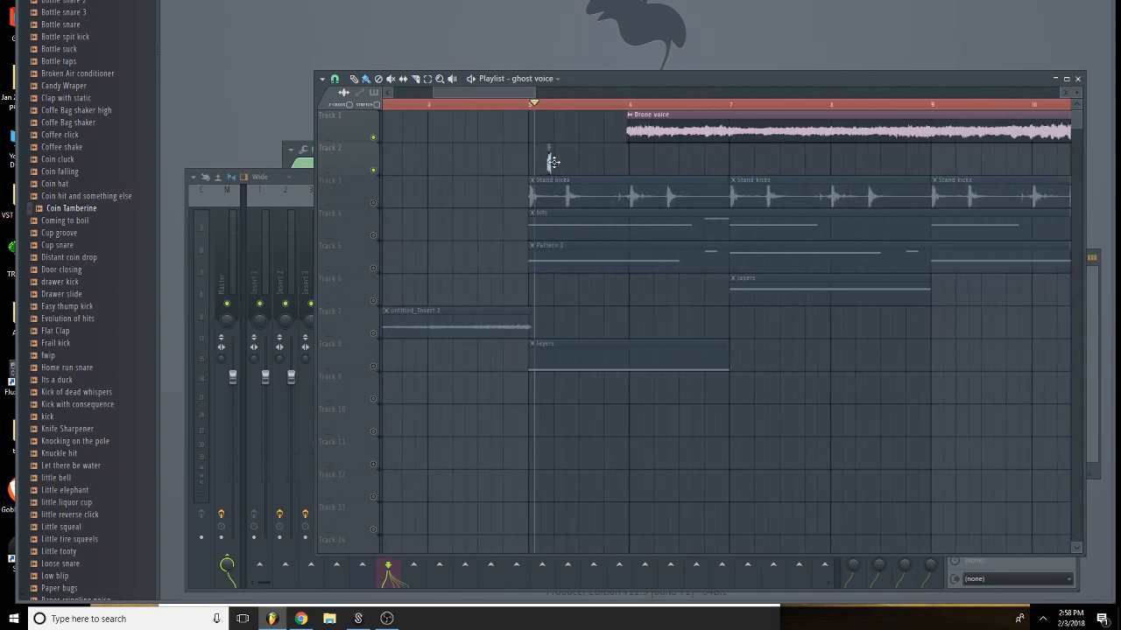
Enable the Stand kicks track and play it with the ghost voice from just before bar 5.
{"action": "left_click", "coordinate": [374, 204]}
{"action": "left_click", "coordinate": [518, 106]}
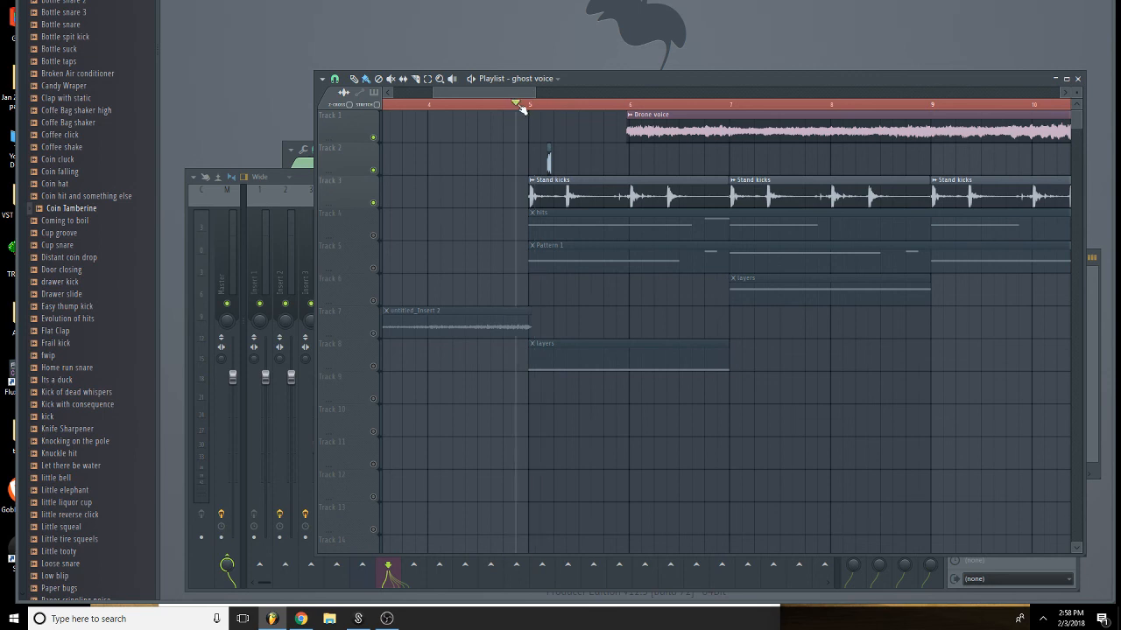
{"action": "key", "text": "space"}
{"action": "key", "text": "space"}
Bypass the Fracture effect on the Drone voice mixer track and play the section without it.
{"action": "double_click", "coordinate": [549, 157]}
{"action": "key", "text": "F9"}
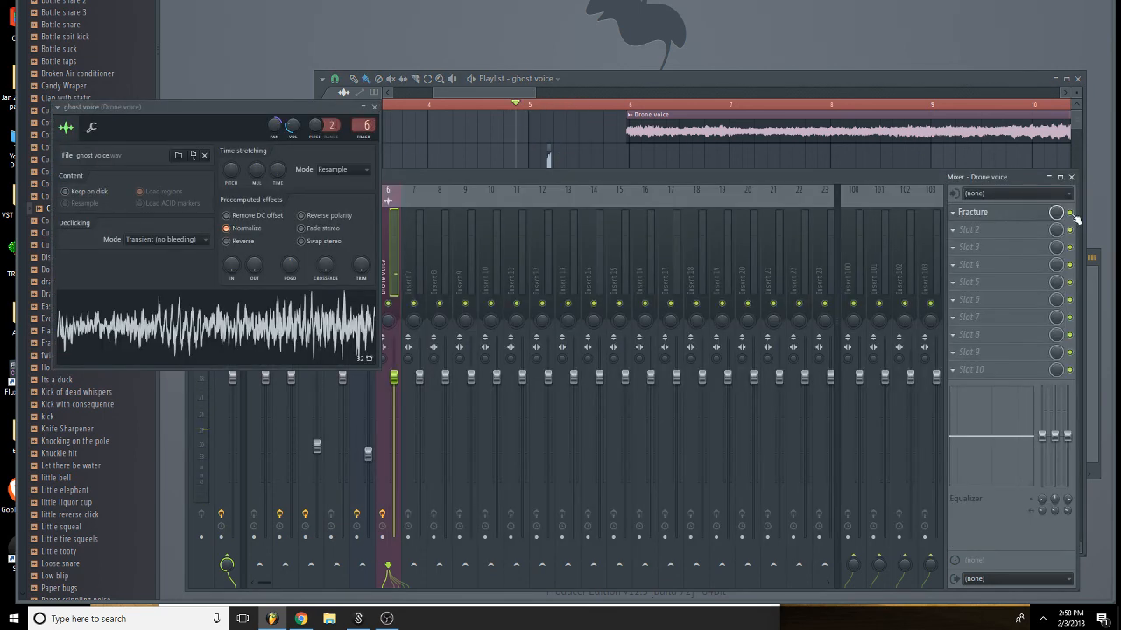
{"action": "key", "text": "space"}
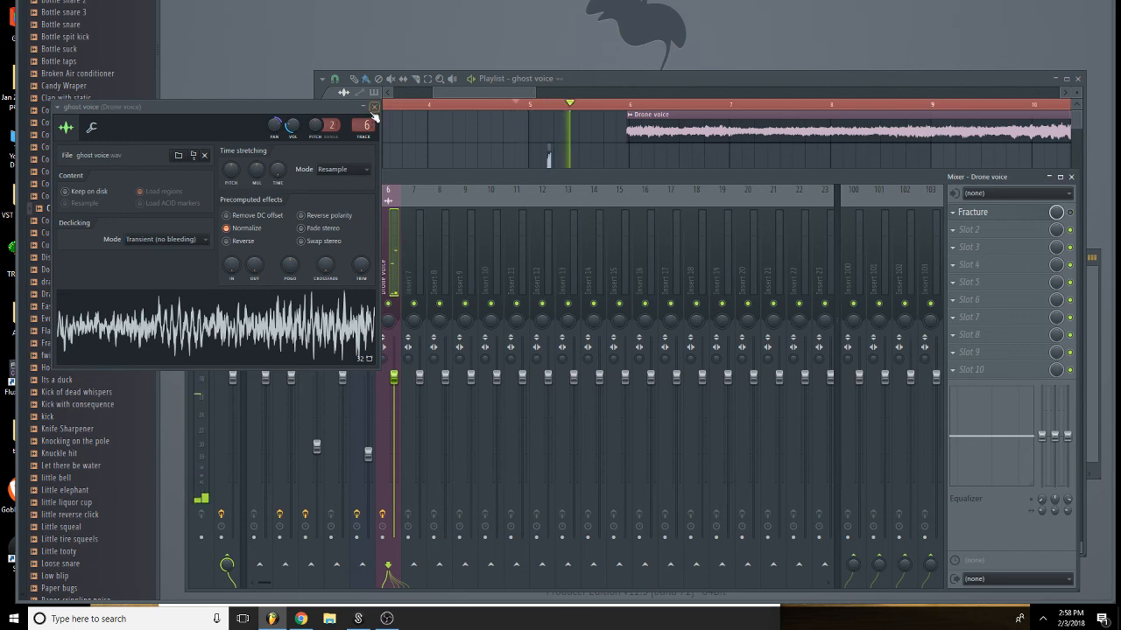
{"action": "key", "text": "space"}
Replace Fracture with Ambience, set its dry level to about -2.5 dB and wet level to about -8.6 dB, and play the section.
{"action": "left_click", "coordinate": [953, 213]}
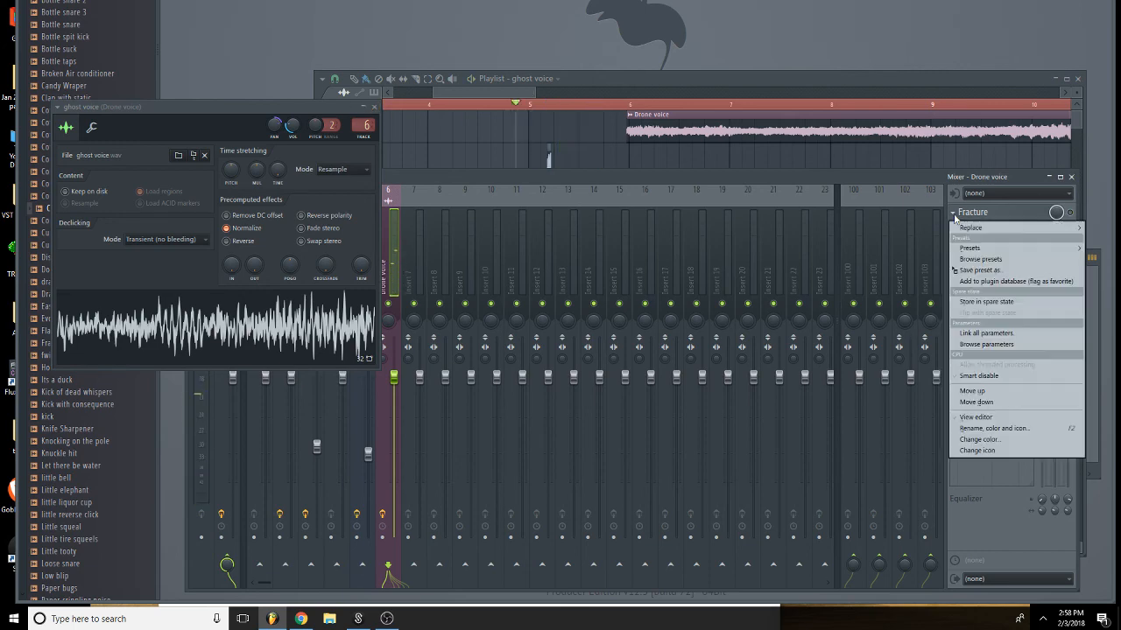
{"action": "left_click", "coordinate": [994, 236]}
{"action": "left_click", "coordinate": [976, 42]}
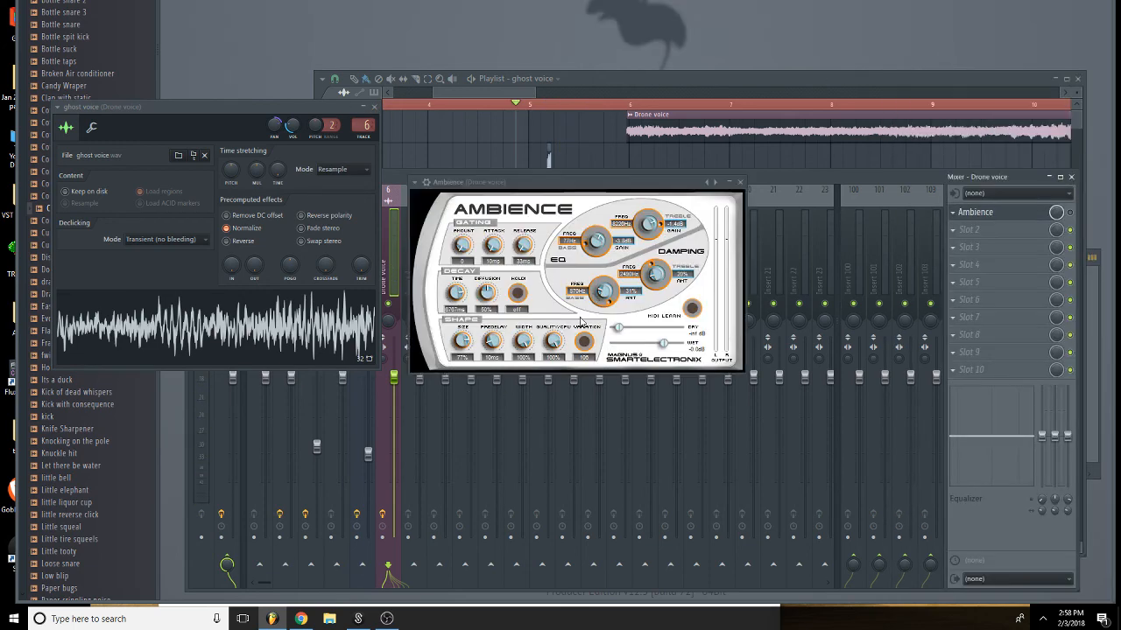
{"action": "left_click_drag", "start_coordinate": [616, 330], "coordinate": [658, 332]}
{"action": "right_click", "coordinate": [593, 166]}
{"action": "key", "text": "space"}
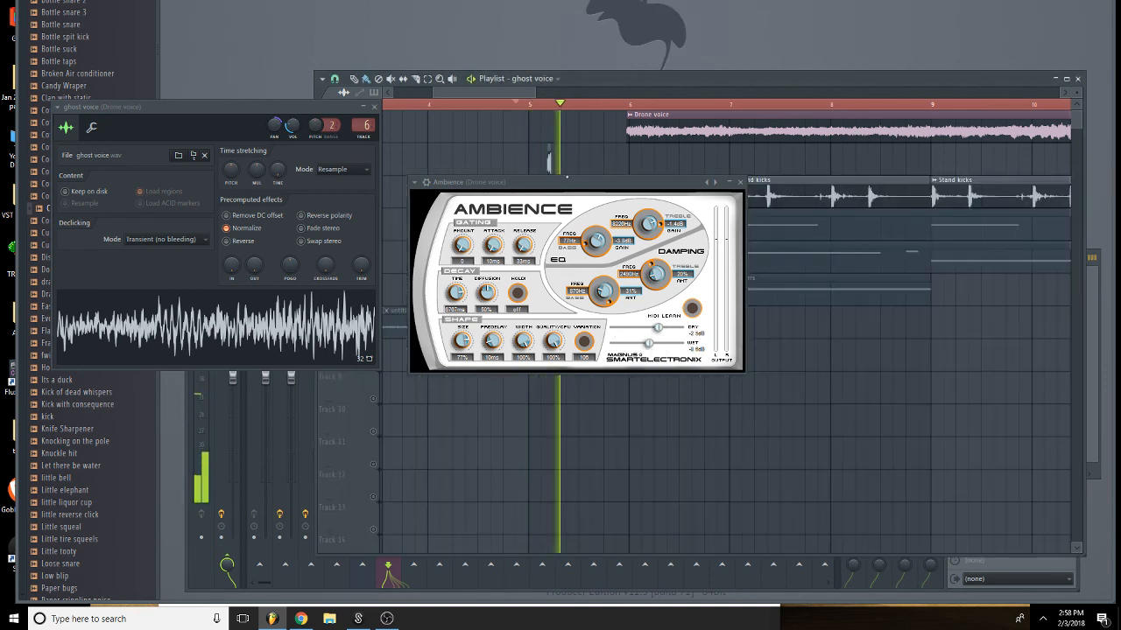
{"action": "key", "text": "space"}
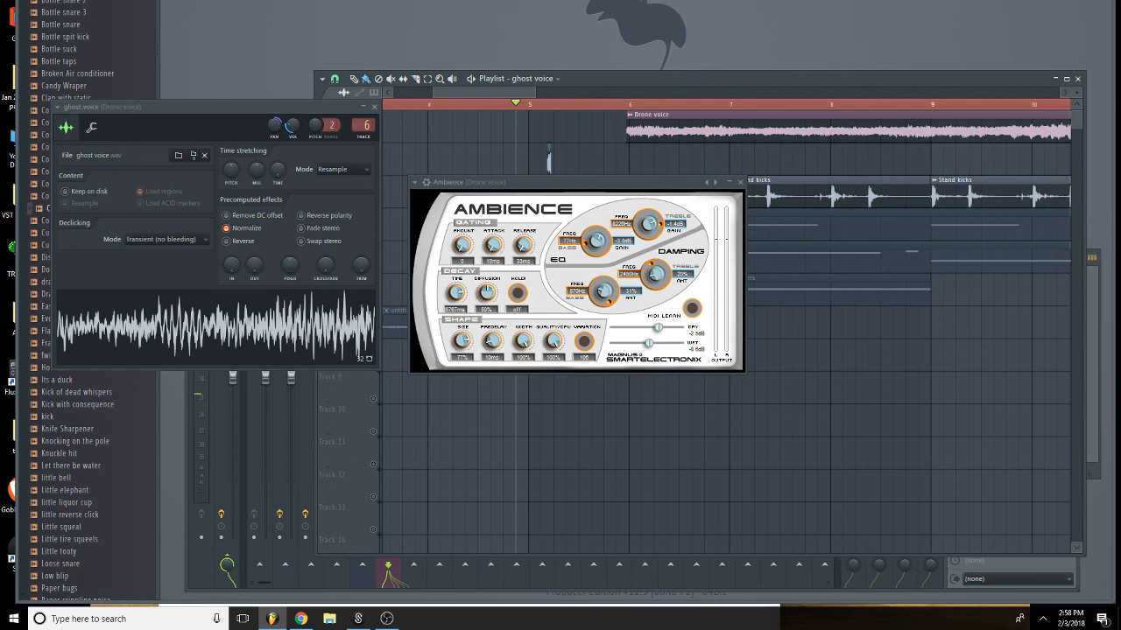
Switch on the Ambience effect, play the section with it and close the Ambience and ghost voice windows.
{"action": "key", "text": "F9"}
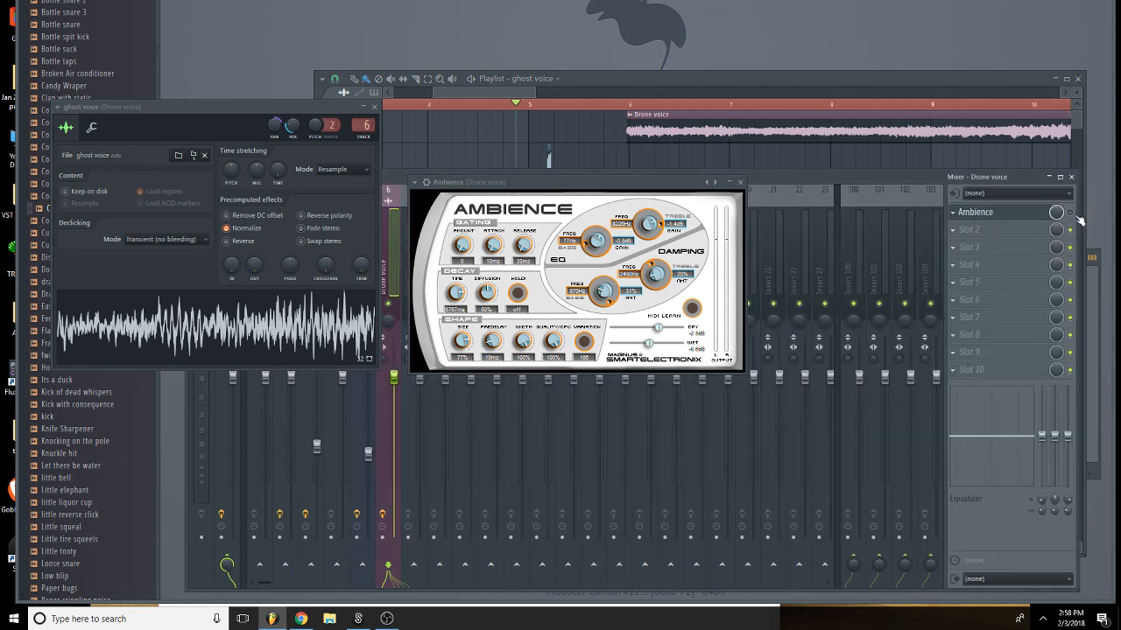
{"action": "key", "text": "space"}
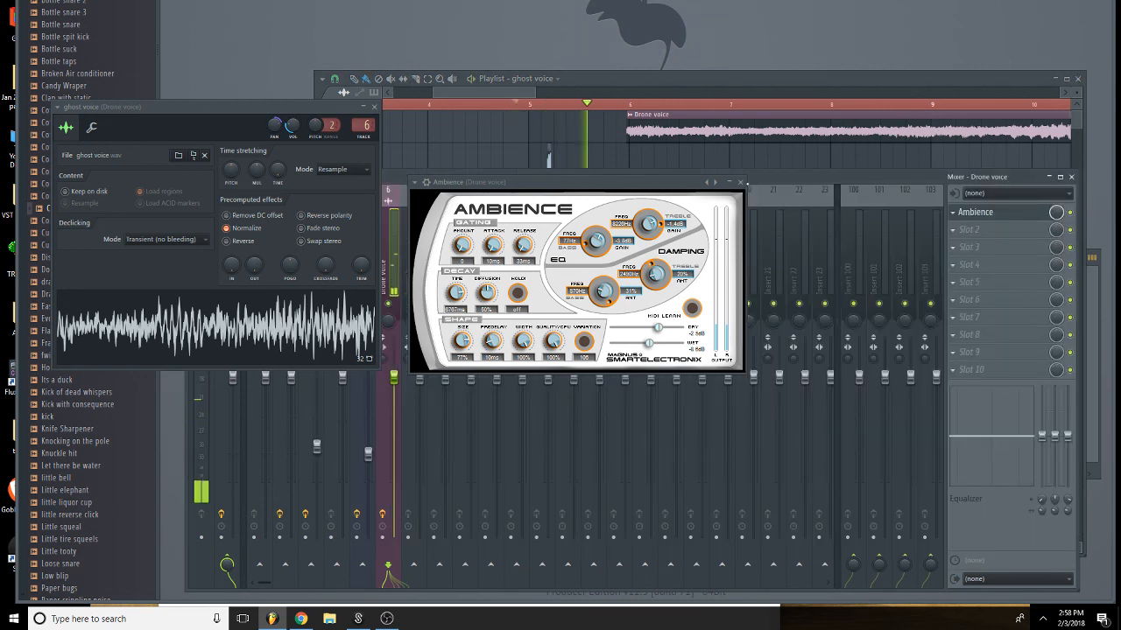
{"action": "left_click", "coordinate": [741, 182]}
{"action": "left_click", "coordinate": [374, 106]}
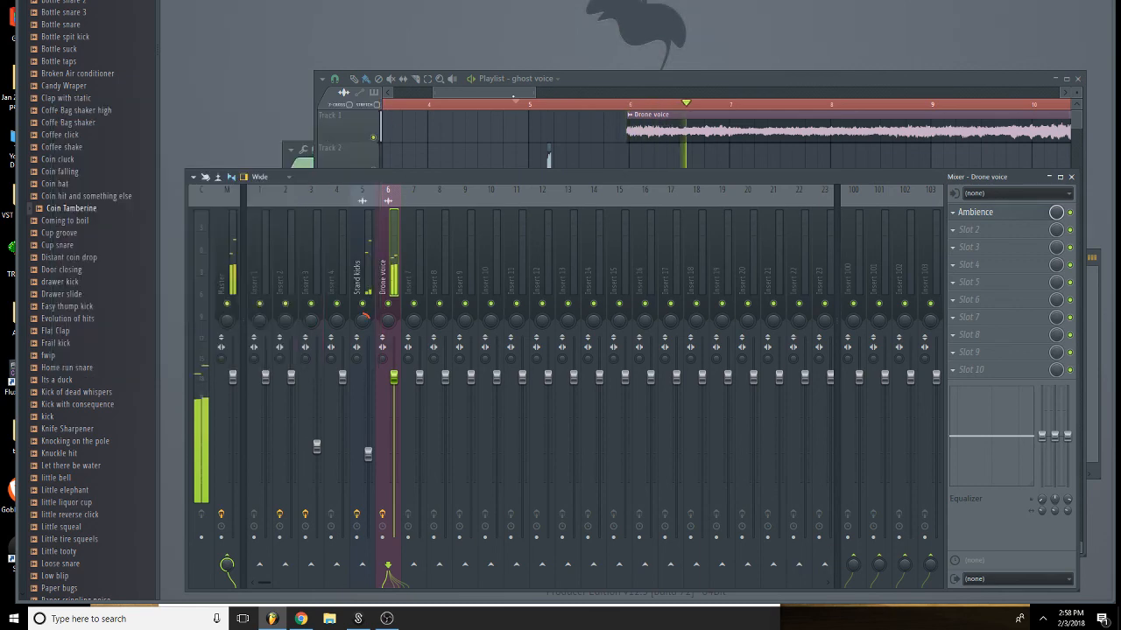
Mute the Drone voice track, repeat the ghost voice clip every half bar through bars 5 and 6, and play it.
{"action": "left_click_drag", "start_coordinate": [535, 92], "coordinate": [632, 94]}
{"action": "left_click", "coordinate": [374, 138]}
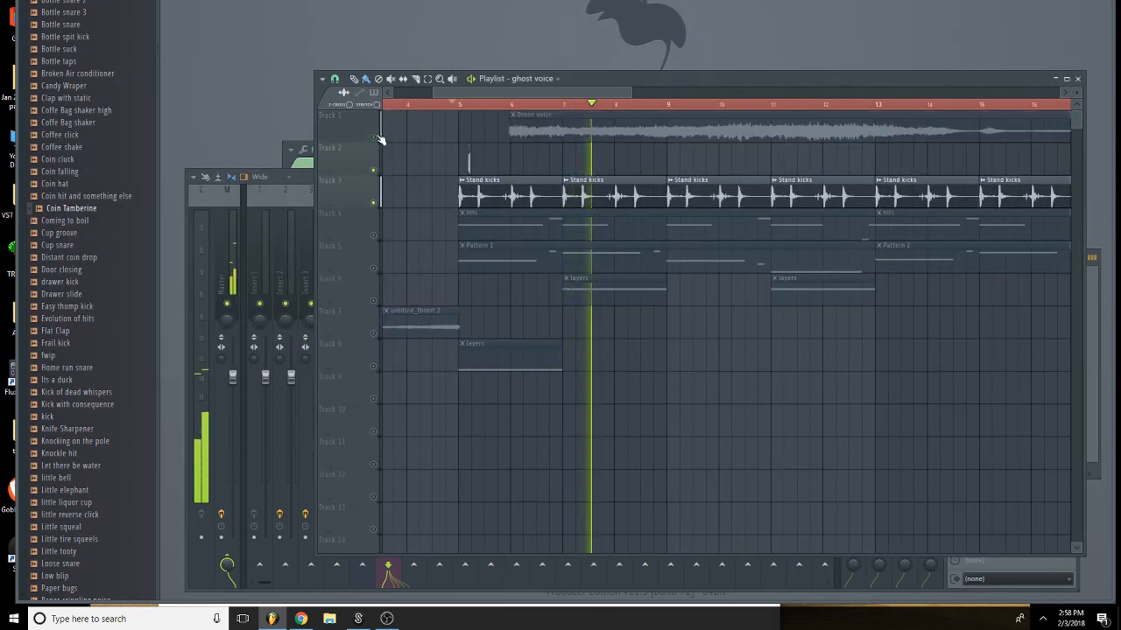
{"action": "key", "text": "space"}
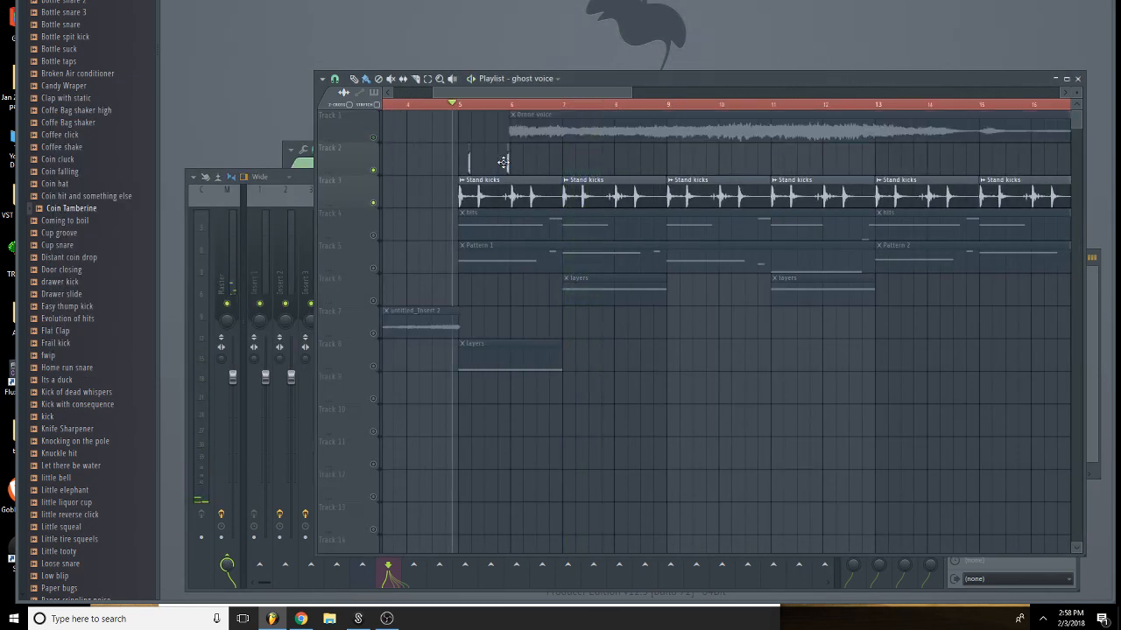
{"action": "left_click_drag", "start_coordinate": [503, 162], "coordinate": [530, 178]}
{"action": "key", "text": "space"}
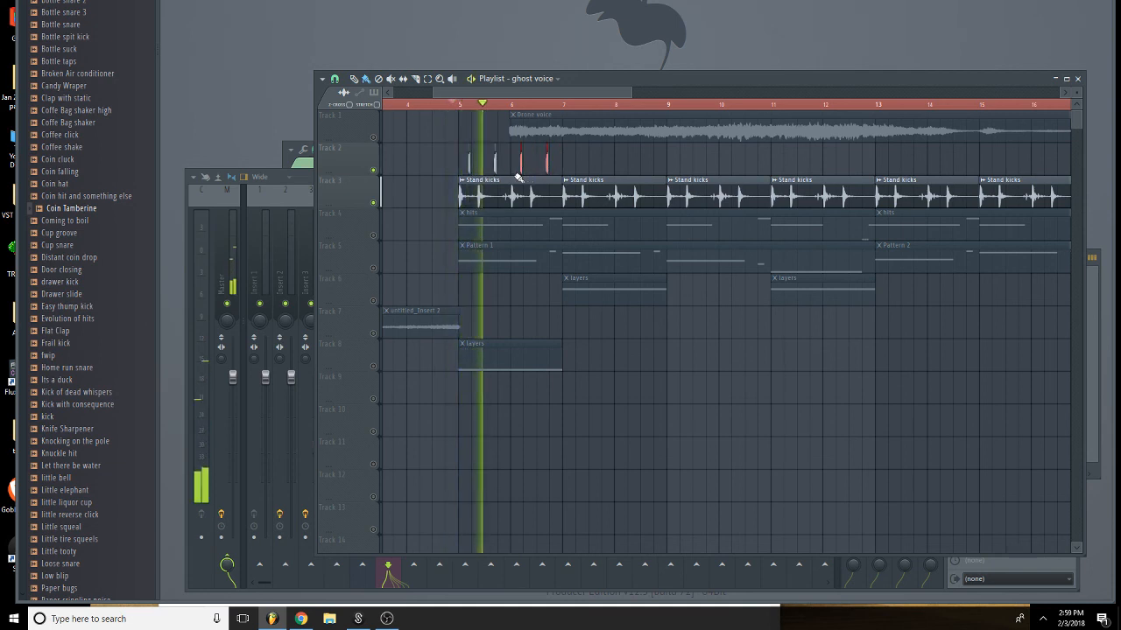
Select the four ghost voice clips in bars 5 and 6 and shift them slightly later, changing the snap setting for the move.
{"action": "left_click_drag", "start_coordinate": [593, 175], "coordinate": [477, 138]}
{"action": "key", "text": "space"}
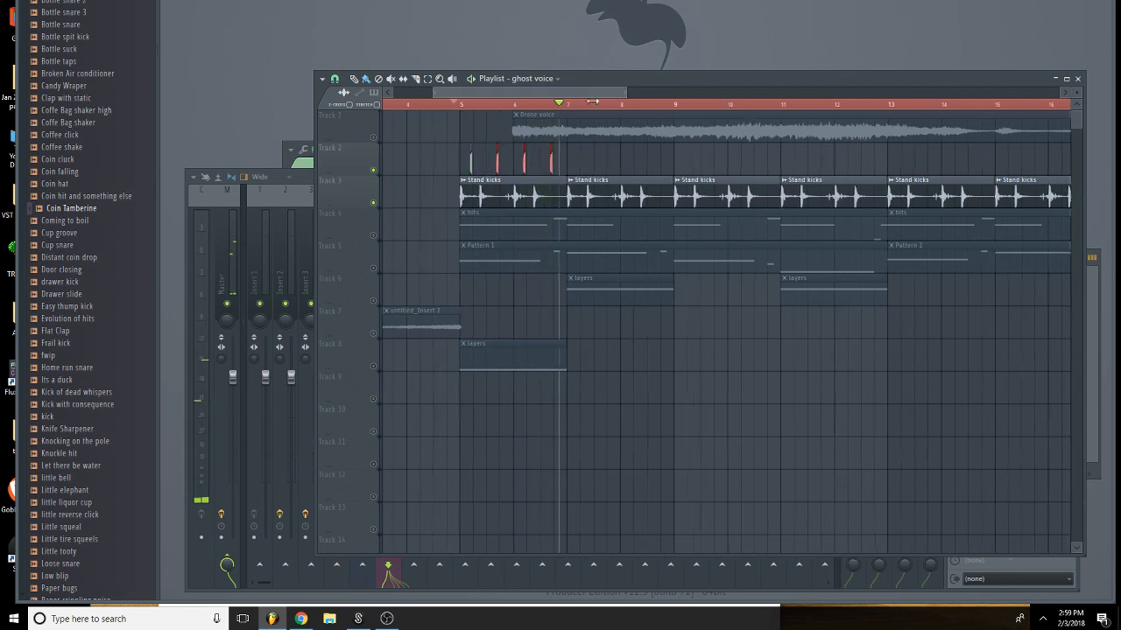
{"action": "left_click_drag", "start_coordinate": [632, 93], "coordinate": [506, 92]}
{"action": "left_click_drag", "start_coordinate": [600, 164], "coordinate": [838, 166]}
{"action": "left_click", "coordinate": [335, 79]}
{"action": "left_click", "coordinate": [363, 135]}
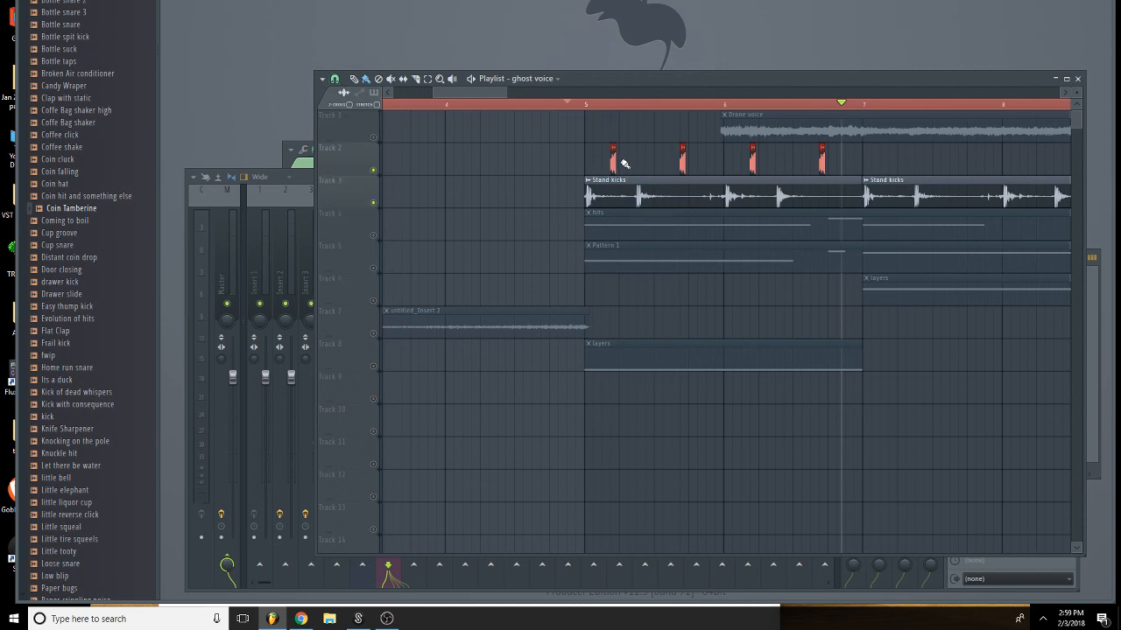
{"action": "left_click_drag", "start_coordinate": [613, 163], "coordinate": [619, 163]}
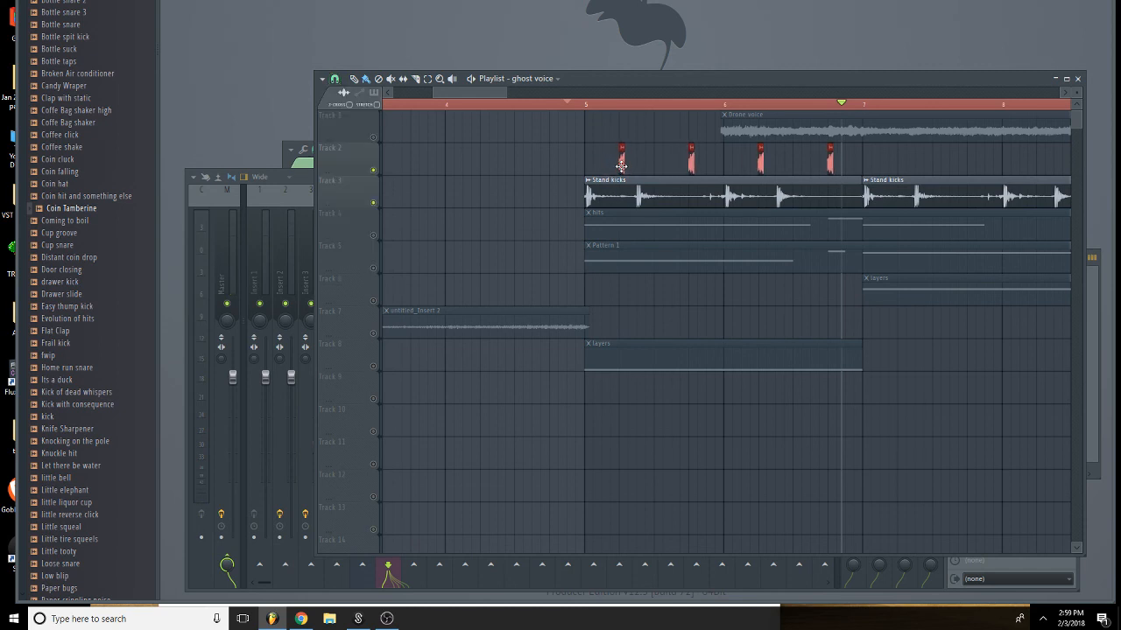
{"action": "left_click", "coordinate": [333, 79]}
{"action": "left_click", "coordinate": [355, 140]}
Duplicate the four ghost voice clips into bars 7 and 8 and move all eight into bars 13 to 16.
{"action": "left_click_drag", "start_coordinate": [851, 150], "coordinate": [897, 175]}
{"action": "left_click_drag", "start_coordinate": [508, 90], "coordinate": [614, 90]}
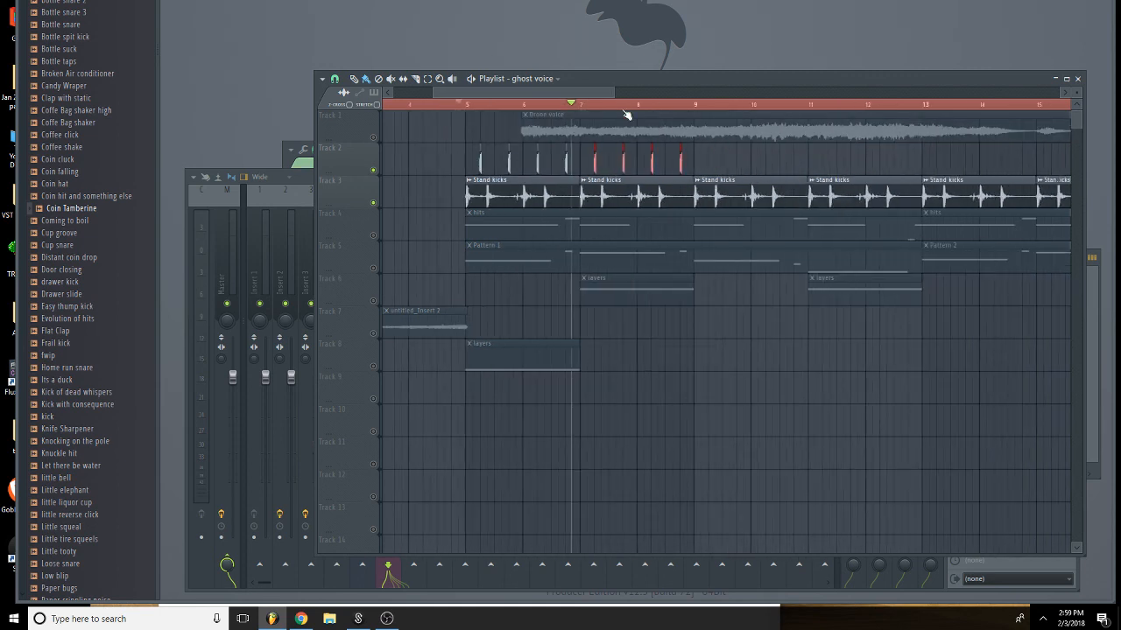
{"action": "left_click_drag", "start_coordinate": [715, 143], "coordinate": [639, 172], "text": "ctrl"}
{"action": "left_click_drag", "start_coordinate": [688, 93], "coordinate": [831, 94]}
Enable all tracks except Drone voice, play the song, and duplicate the eight ghost voice clips into bars 17 to 20.
{"action": "left_click", "coordinate": [374, 139]}
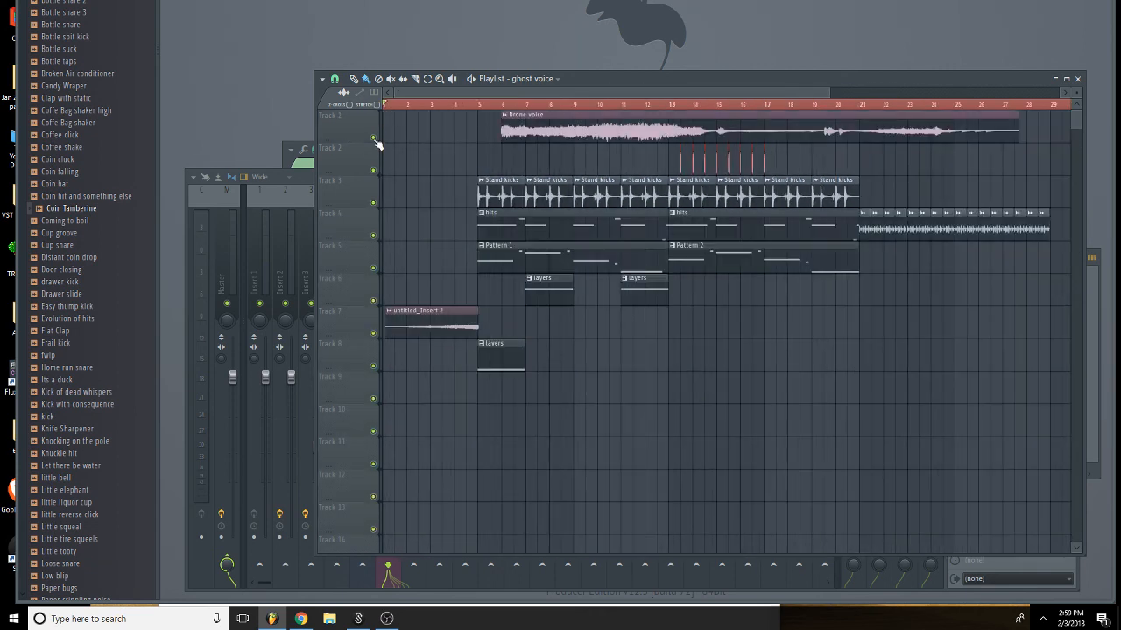
{"action": "left_click", "coordinate": [374, 138]}
{"action": "key", "text": "space"}
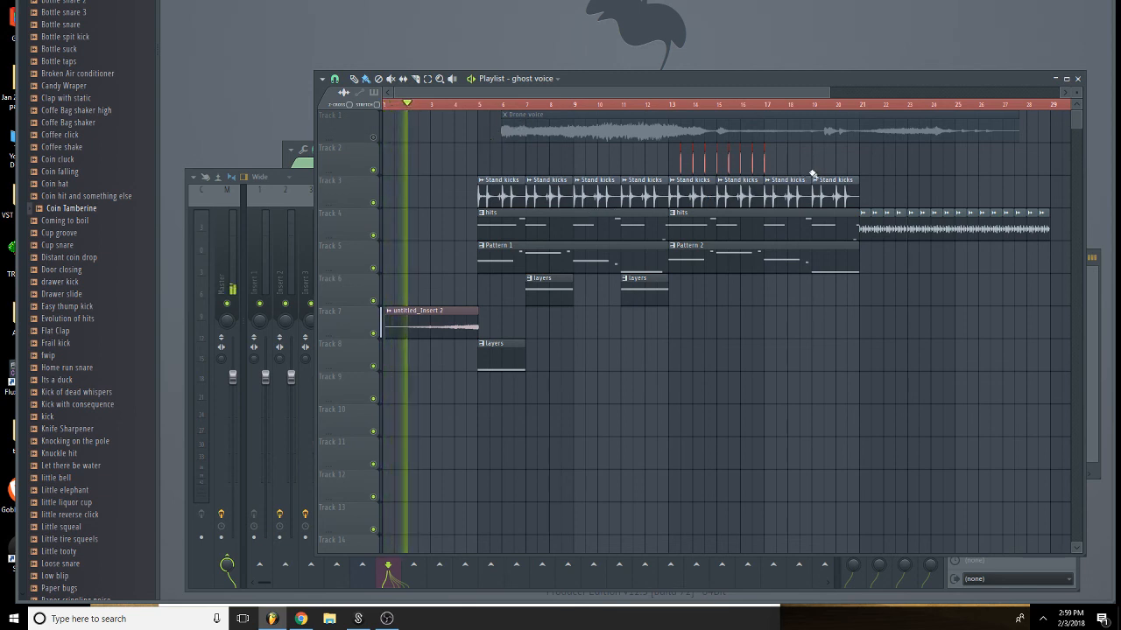
{"action": "left_click_drag", "start_coordinate": [796, 145], "coordinate": [682, 171]}
{"action": "key", "text": "ctrl+b"}
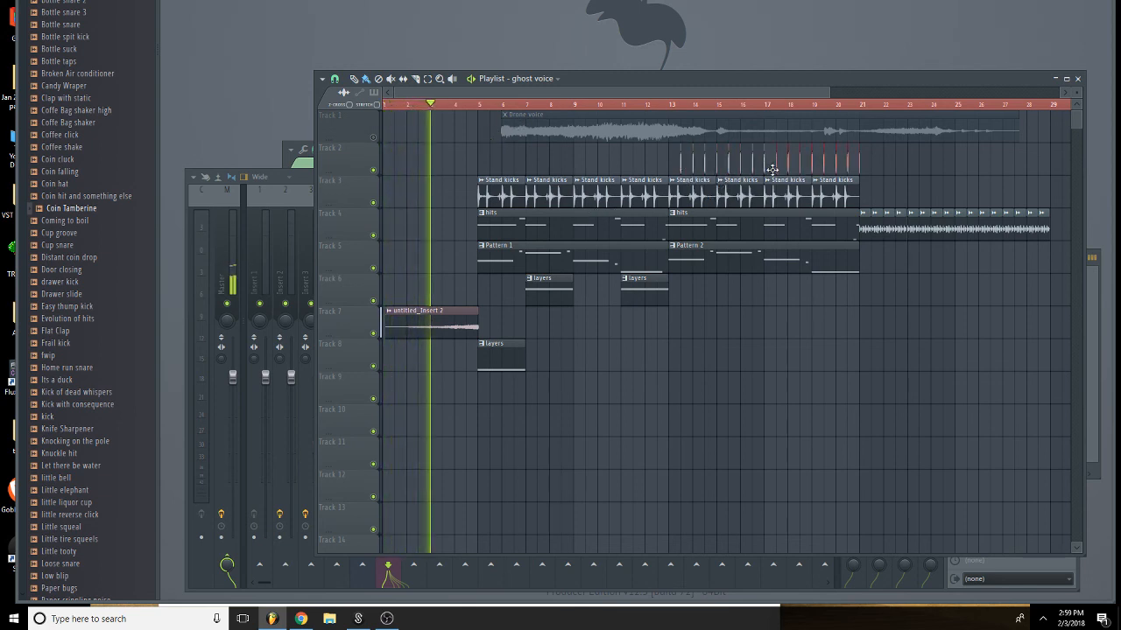
Add PanCake2-64bit in slot 2 of the Drone voice mixer track, with its LFO at 1,5 Bars (6/4), and close the plugin and ghost voice windows.
{"action": "double_click", "coordinate": [781, 165]}
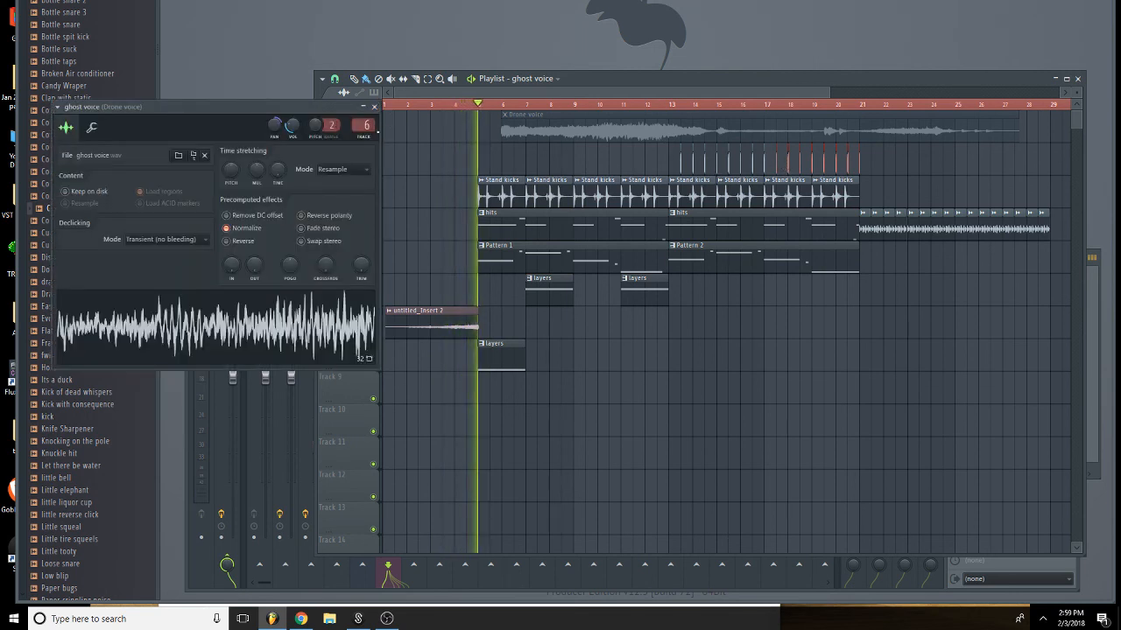
{"action": "key", "text": "F9"}
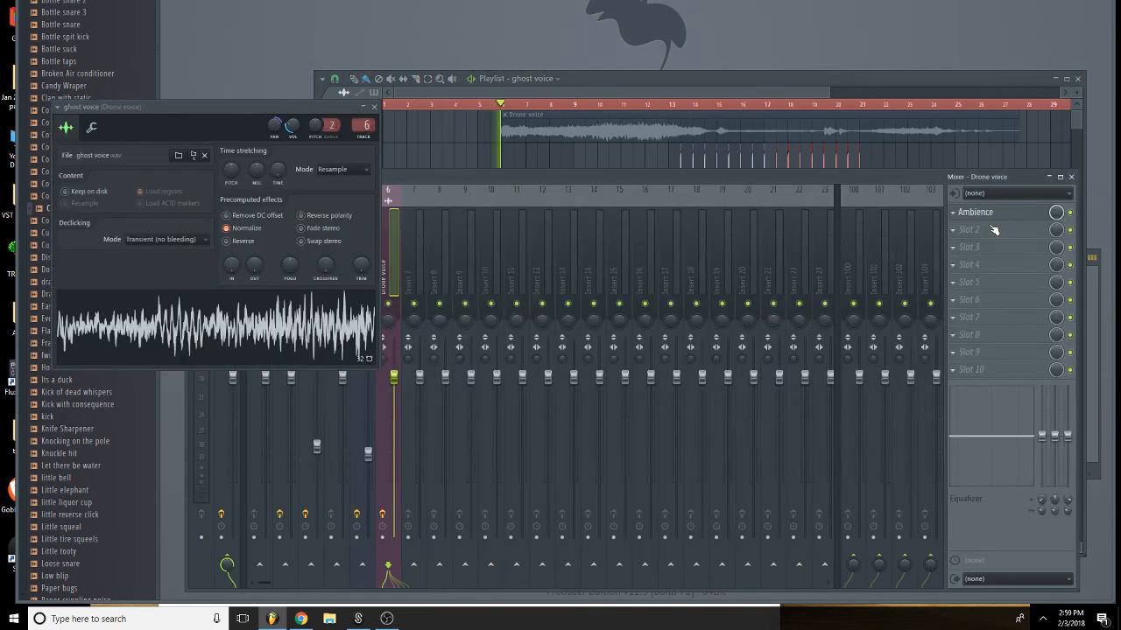
{"action": "left_click", "coordinate": [993, 231]}
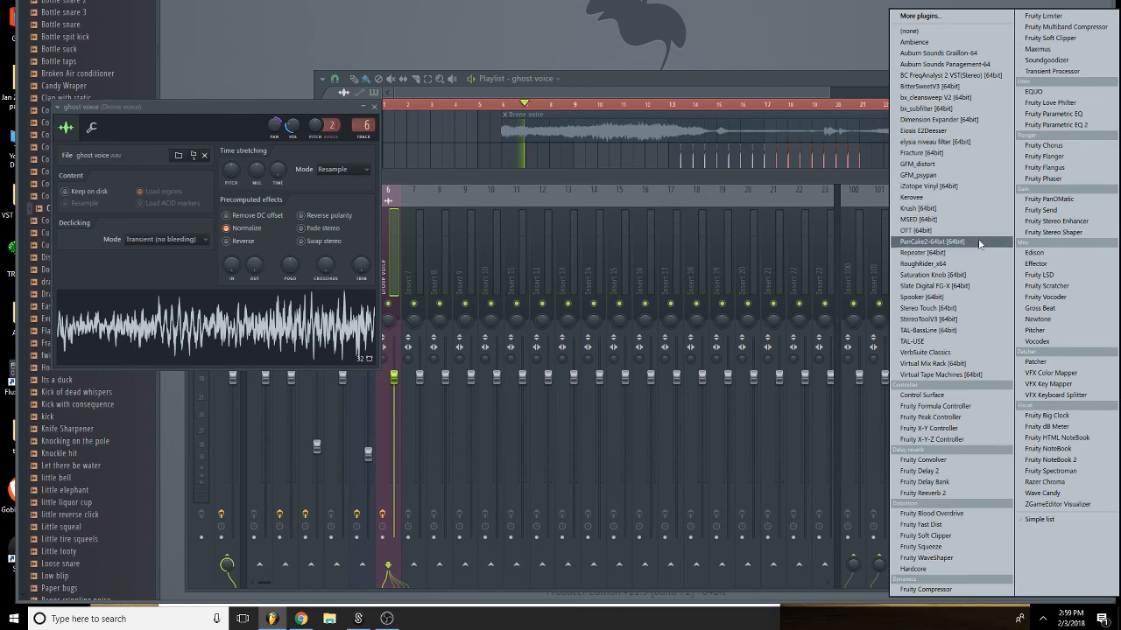
{"action": "left_click", "coordinate": [982, 242]}
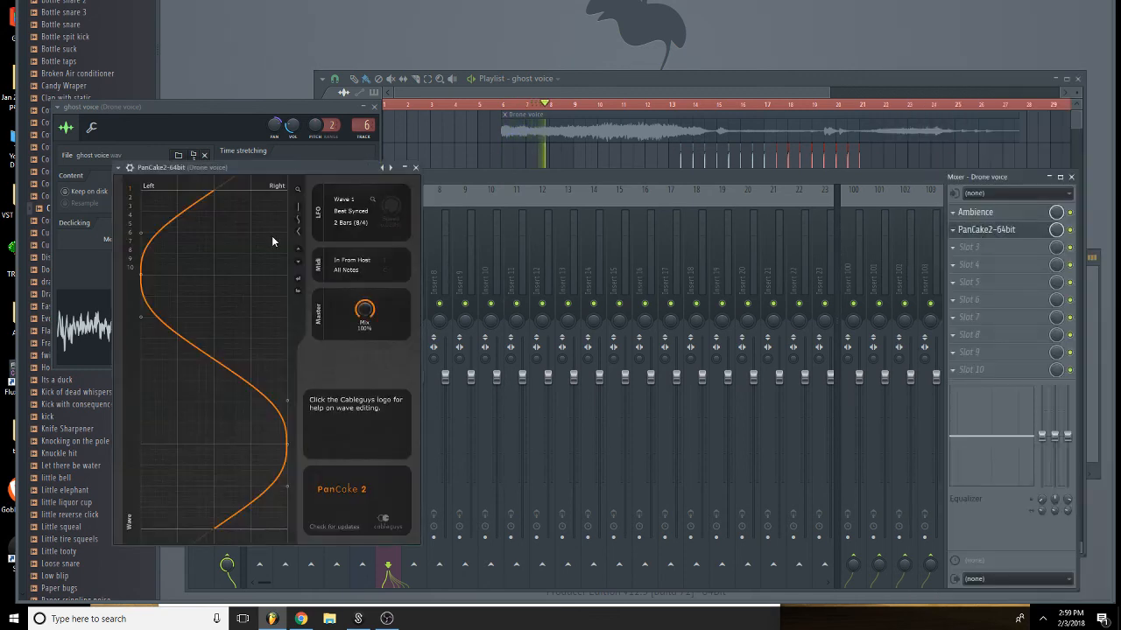
{"action": "left_click", "coordinate": [358, 225]}
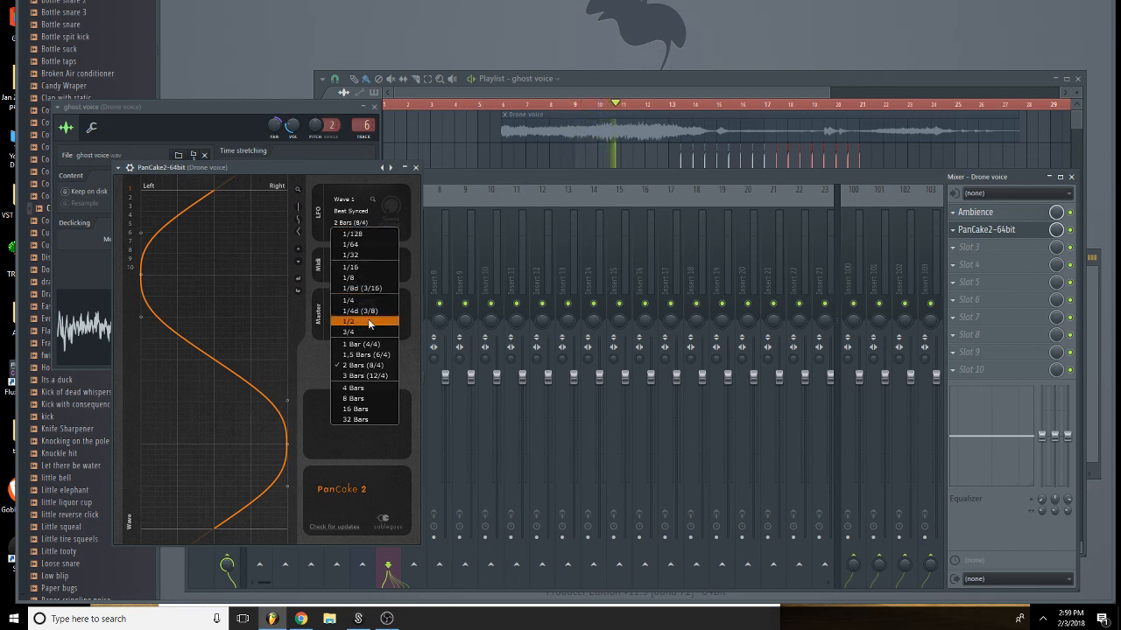
{"action": "left_click", "coordinate": [369, 355]}
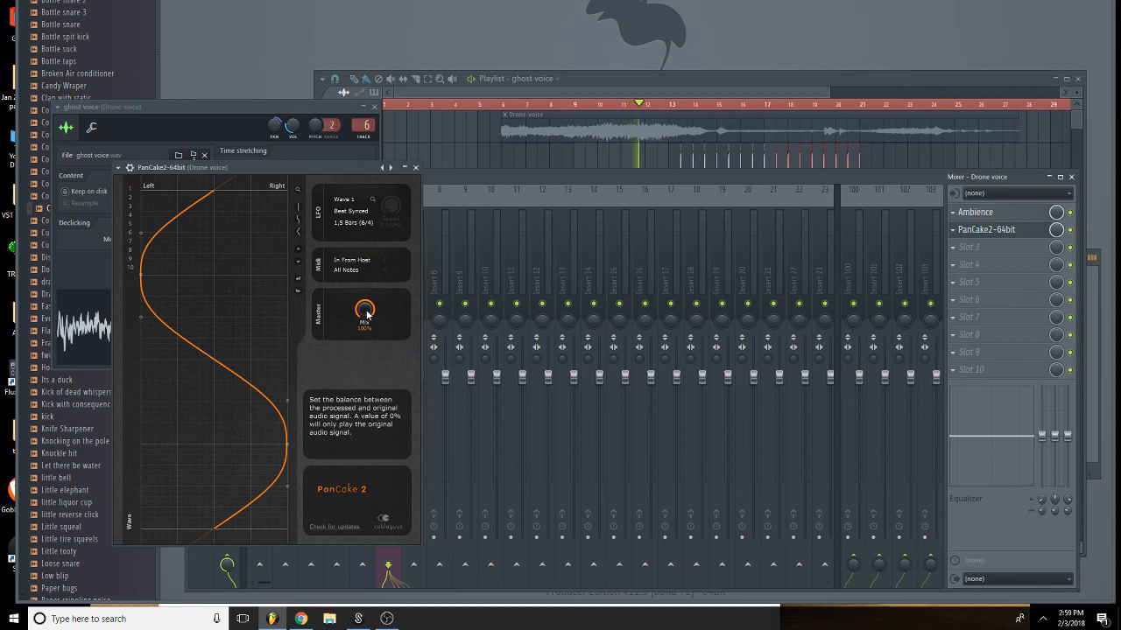
{"action": "left_click", "coordinate": [415, 167]}
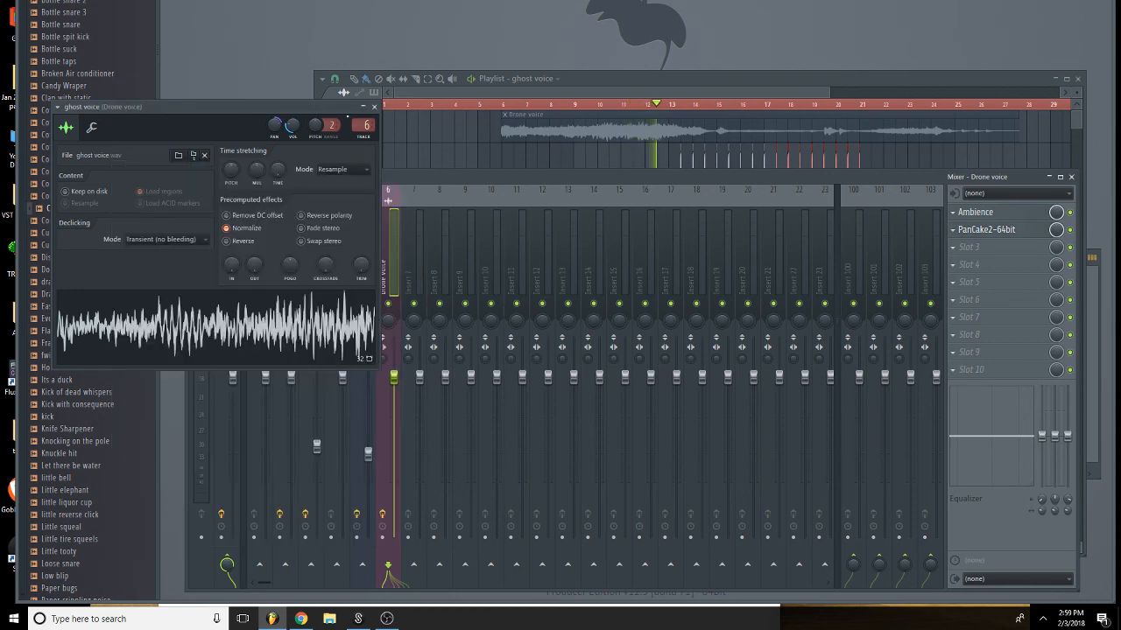
{"action": "left_click", "coordinate": [382, 111]}
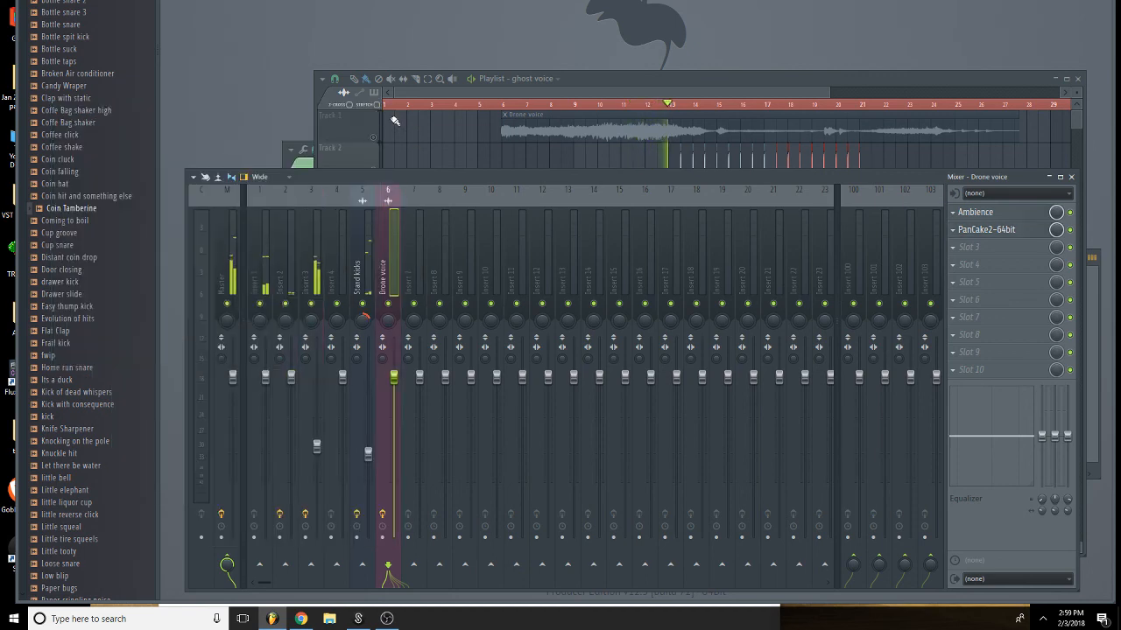
Thin out the ghost voice clips and space them evenly, one in each bar from bar 13 to bar 20.
{"action": "left_click", "coordinate": [533, 161]}
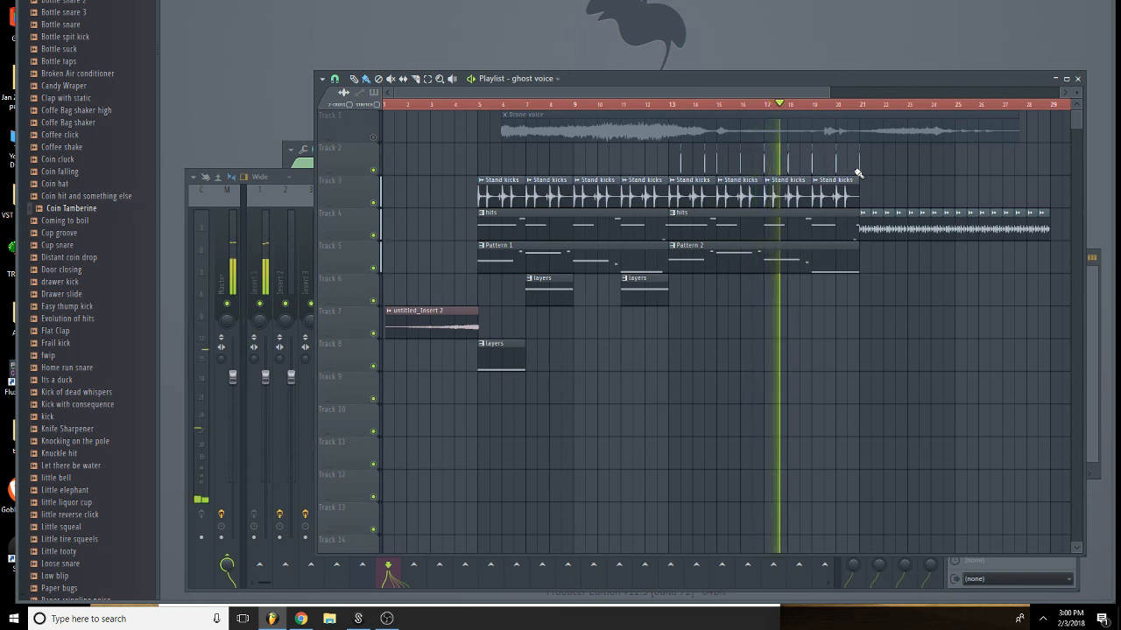
{"action": "key", "text": "space"}
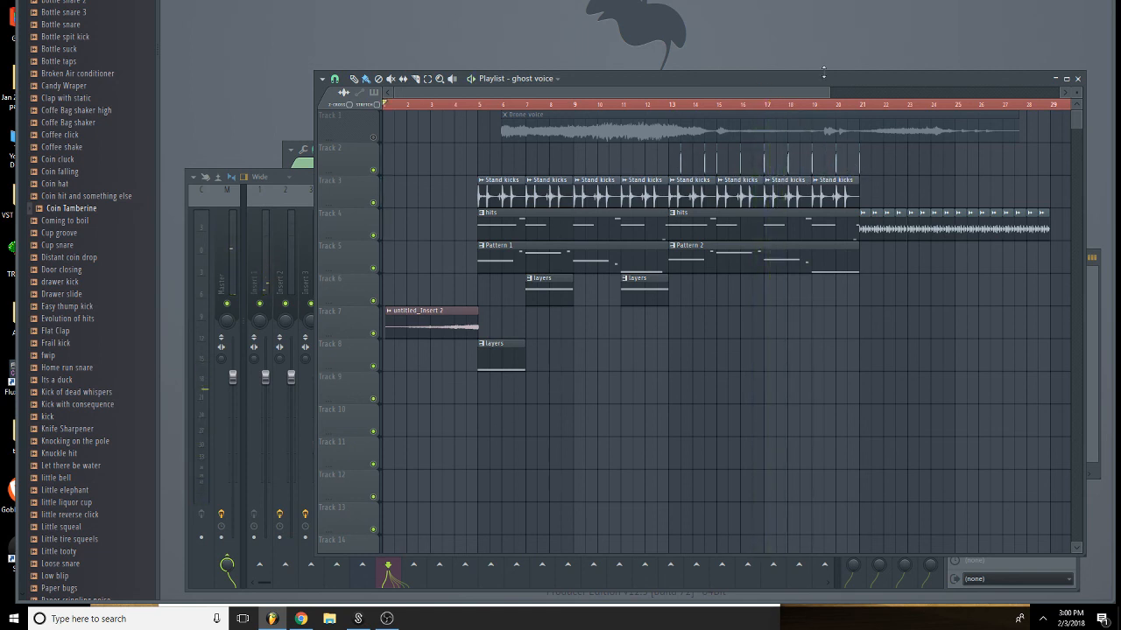
{"action": "left_click_drag", "start_coordinate": [830, 92], "coordinate": [662, 92]}
{"action": "left_click_drag", "start_coordinate": [525, 91], "coordinate": [626, 92]}
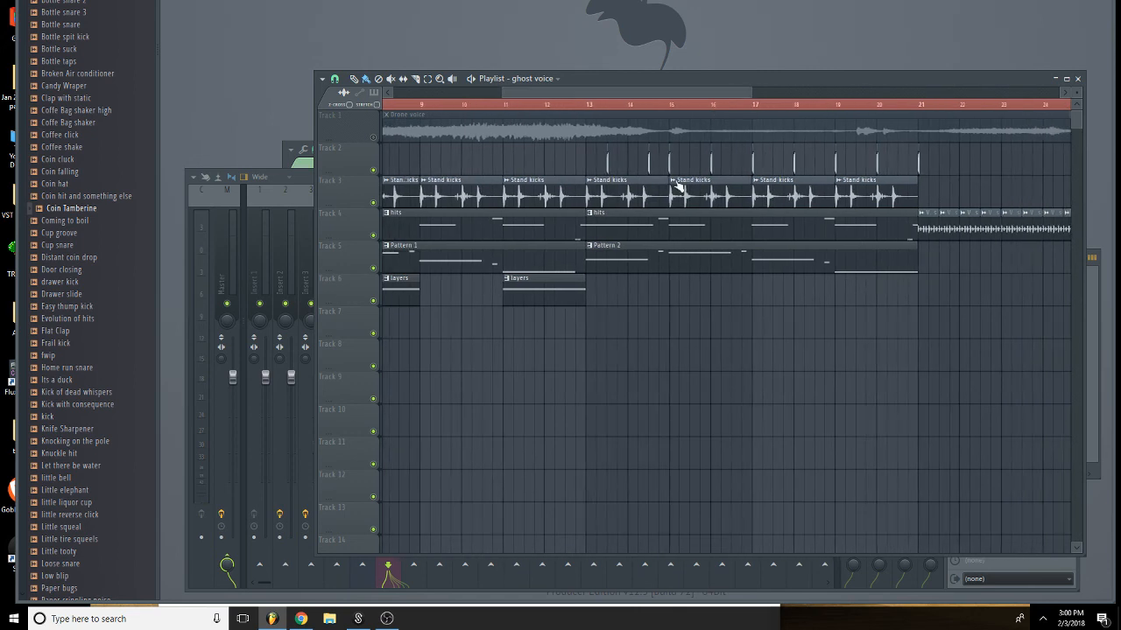
{"action": "left_click", "coordinate": [601, 107]}
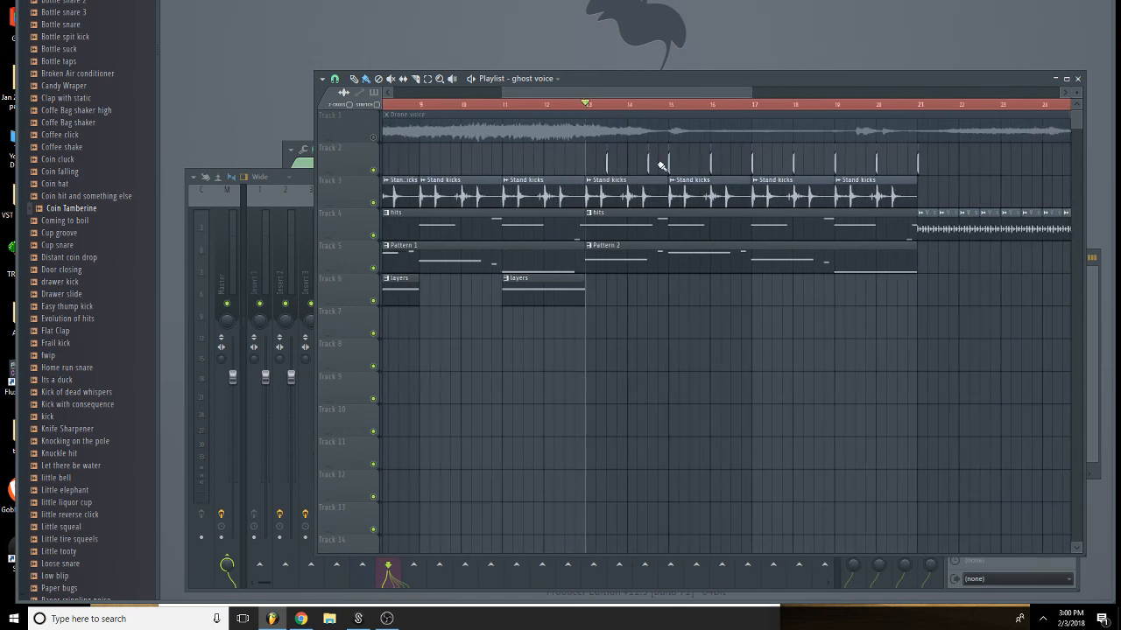
{"action": "left_click_drag", "start_coordinate": [878, 145], "coordinate": [693, 167]}
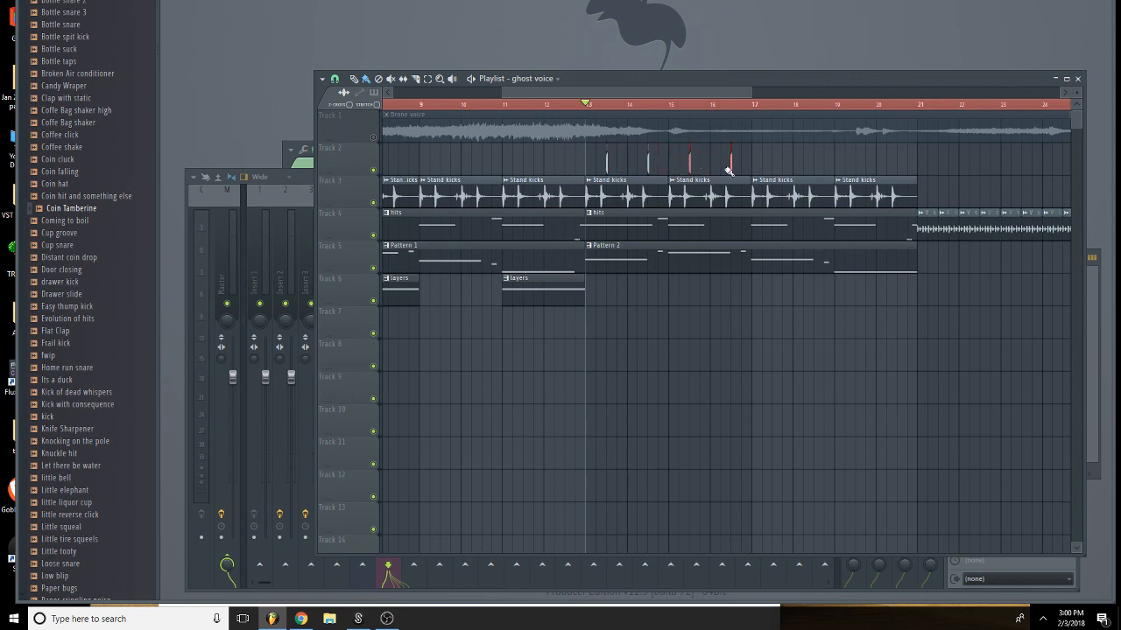
{"action": "mouse_move", "coordinate": [760, 142]}
{"action": "left_mouse_down"}
{"action": "mouse_move", "coordinate": [601, 175]}
{"action": "mouse_move", "coordinate": [791, 162]}
{"action": "mouse_move", "coordinate": [766, 163]}
{"action": "left_mouse_up"}
{"action": "left_click_drag", "start_coordinate": [761, 163], "coordinate": [768, 167]}
{"action": "left_click_drag", "start_coordinate": [749, 92], "coordinate": [914, 106]}
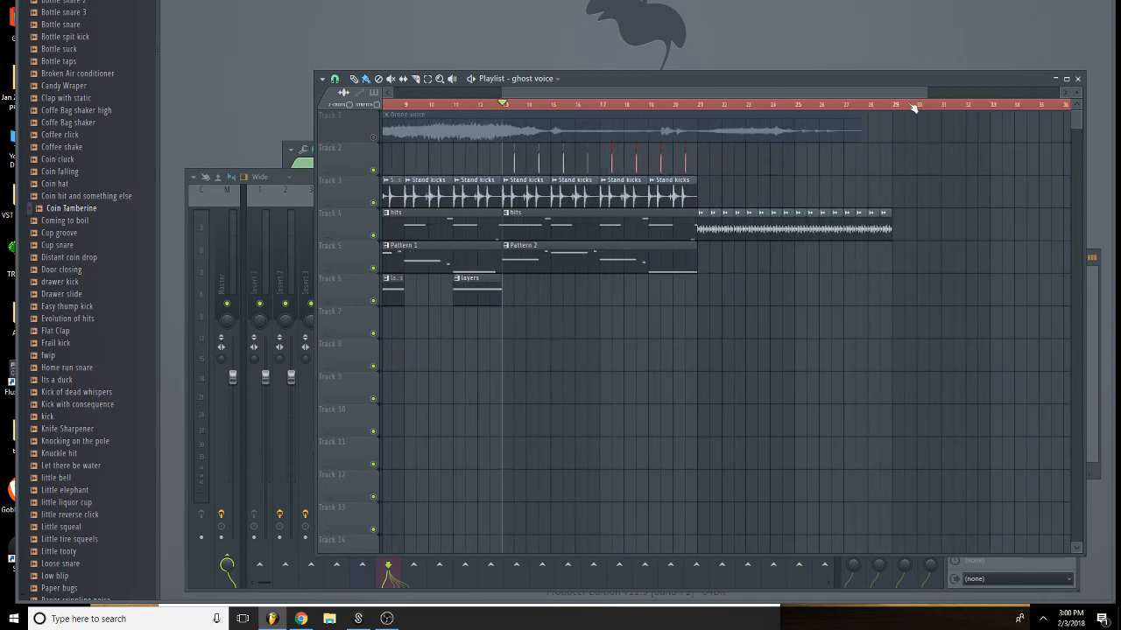
{"action": "left_click_drag", "start_coordinate": [722, 90], "coordinate": [691, 96]}
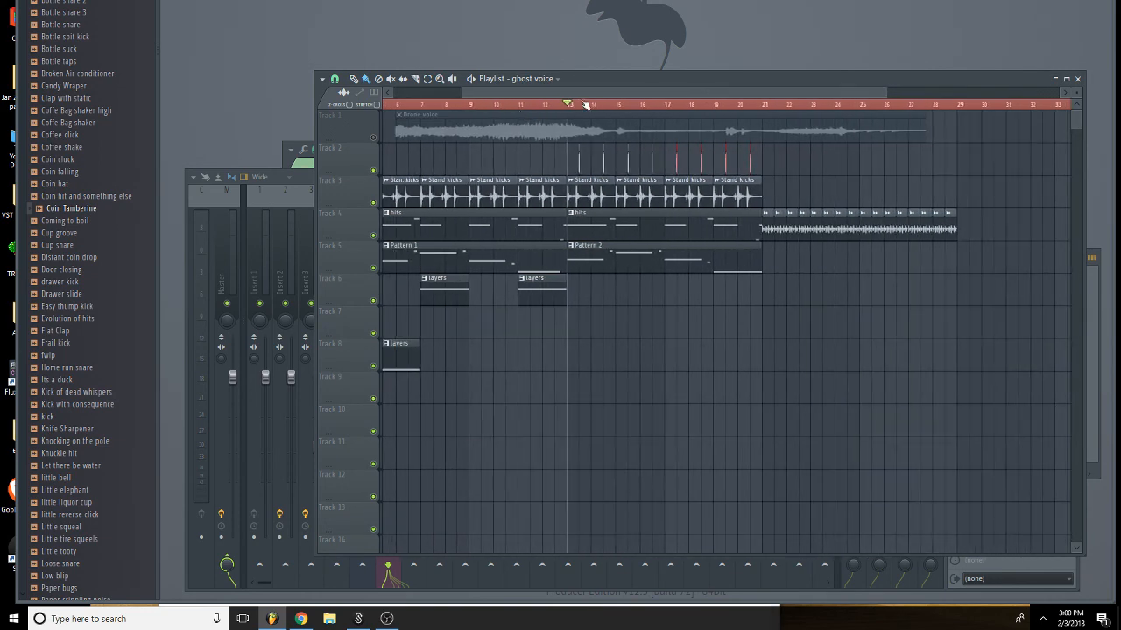
Insert an empty track above the hits patterns and move the Voice hats clips from bar 21 onto it, starting at bar 5.
{"action": "left_click_drag", "start_coordinate": [575, 93], "coordinate": [515, 93]}
{"action": "left_click", "coordinate": [466, 108]}
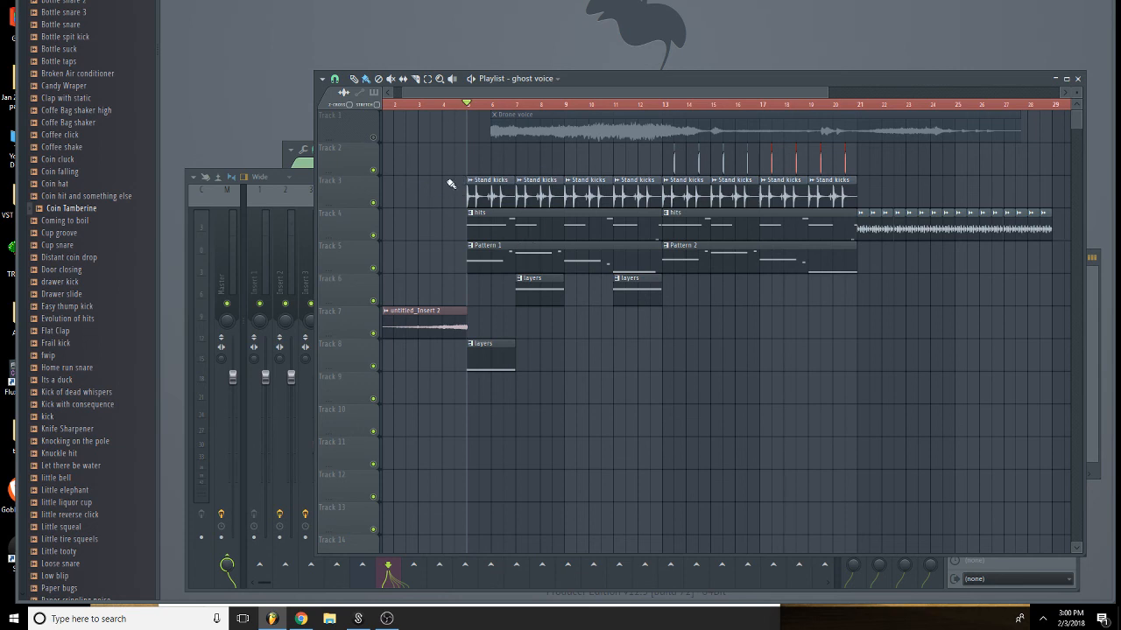
{"action": "left_click_drag", "start_coordinate": [1064, 208], "coordinate": [863, 244]}
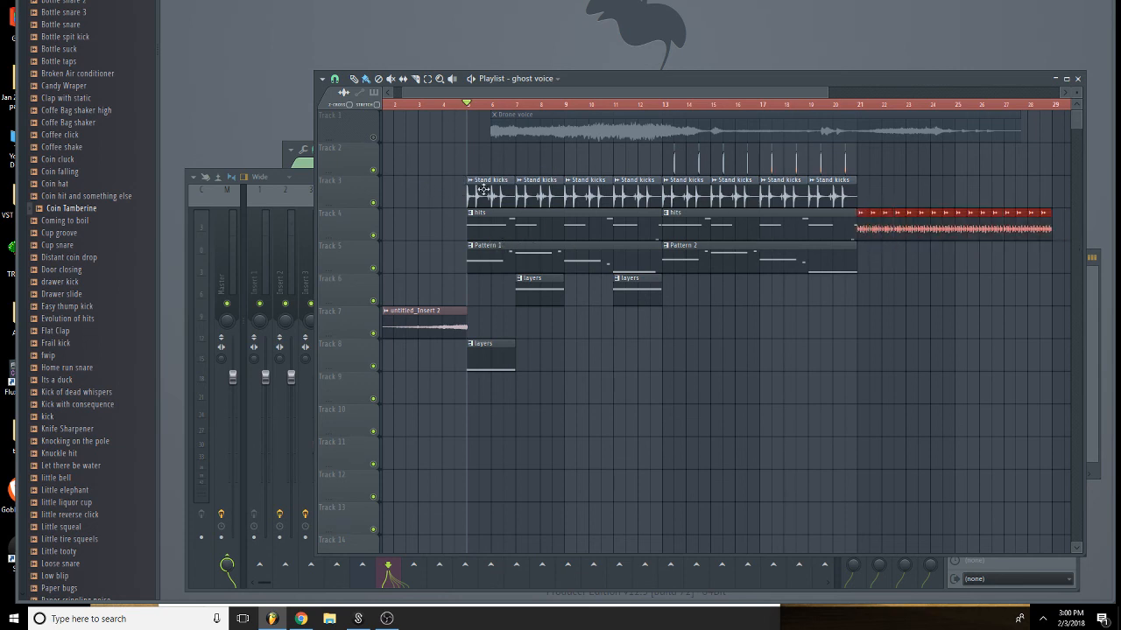
{"action": "right_click", "coordinate": [330, 236]}
{"action": "left_click", "coordinate": [391, 393]}
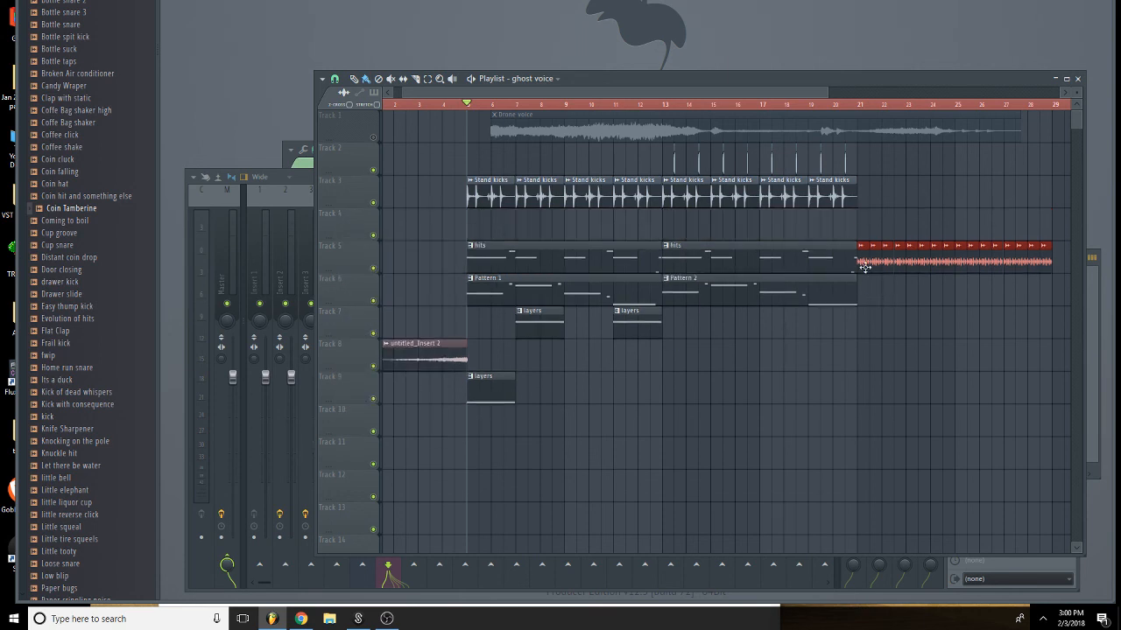
{"action": "left_click_drag", "start_coordinate": [862, 262], "coordinate": [477, 239]}
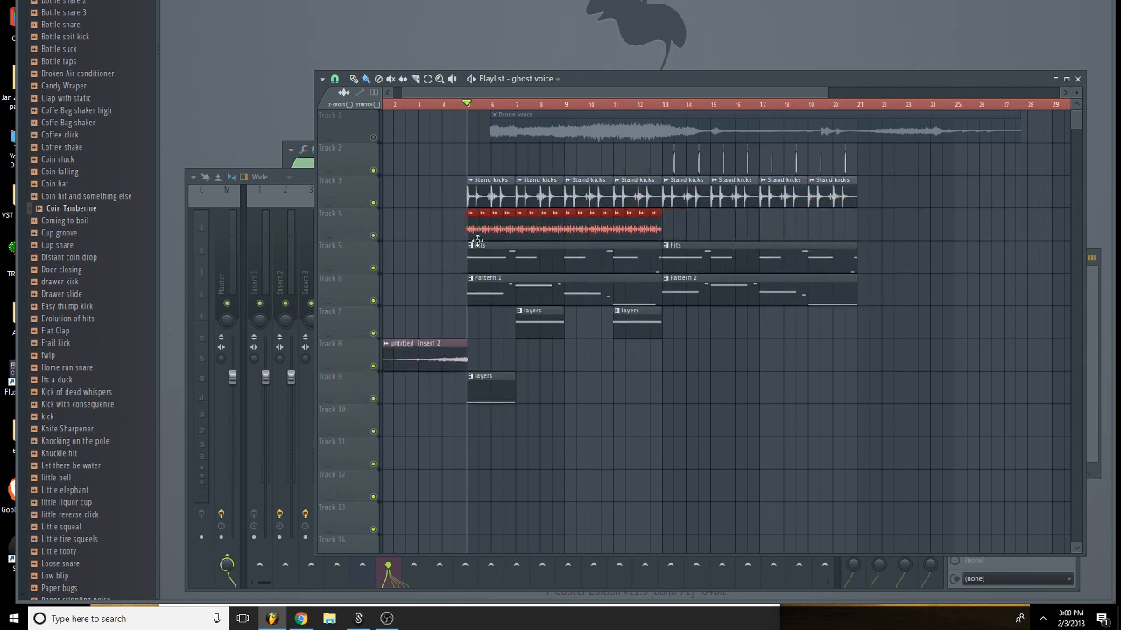
Solo the Voice hats track, preview it from bar 5, and route the Voice hats channel to free mixer track 7.
{"action": "right_click", "coordinate": [376, 237]}
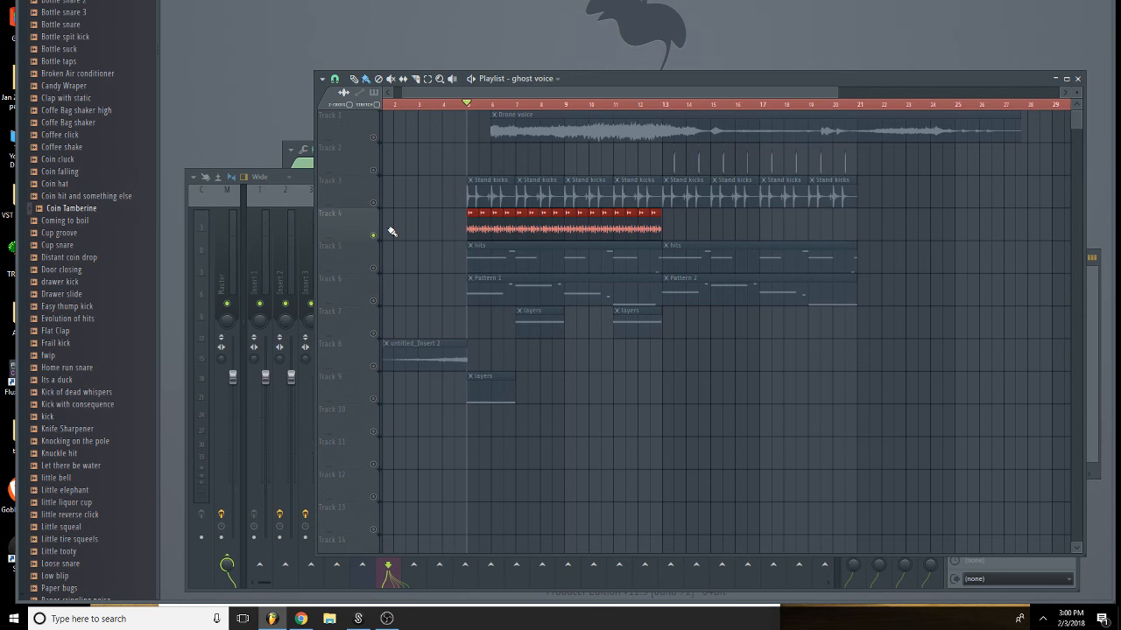
{"action": "key", "text": "space"}
{"action": "key", "text": "space"}
{"action": "double_click", "coordinate": [476, 232]}
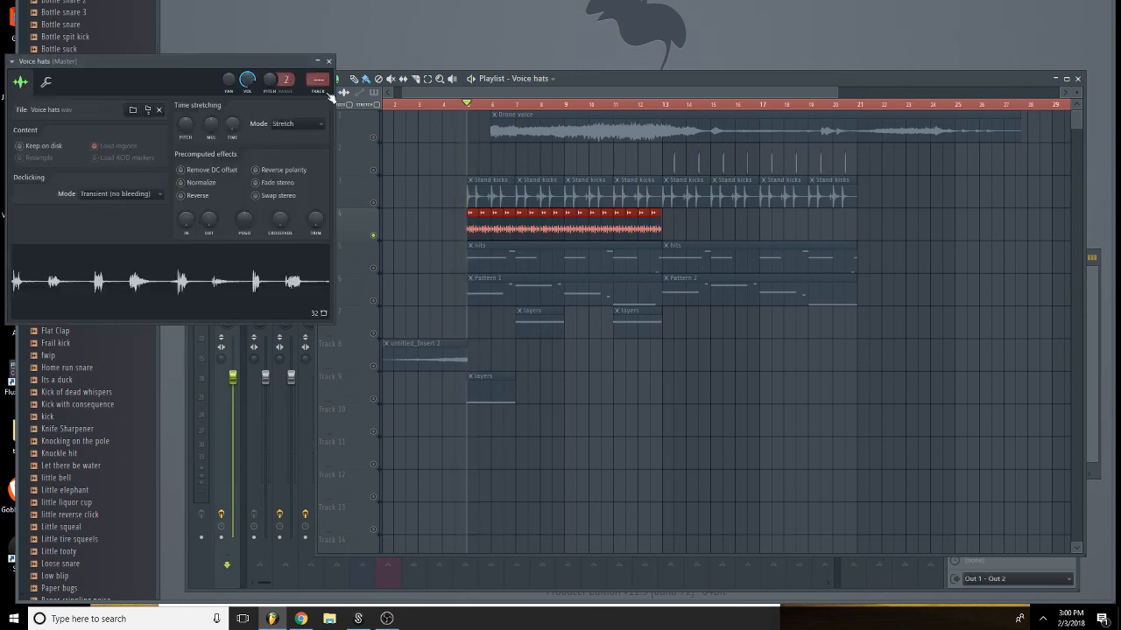
{"action": "key", "text": "ctrl+l"}
Add Fruity parametric EQ 2 to the Voice hats mixer track, cut its lows and highs and slightly boost the upper mids during playback.
{"action": "left_click", "coordinate": [987, 211]}
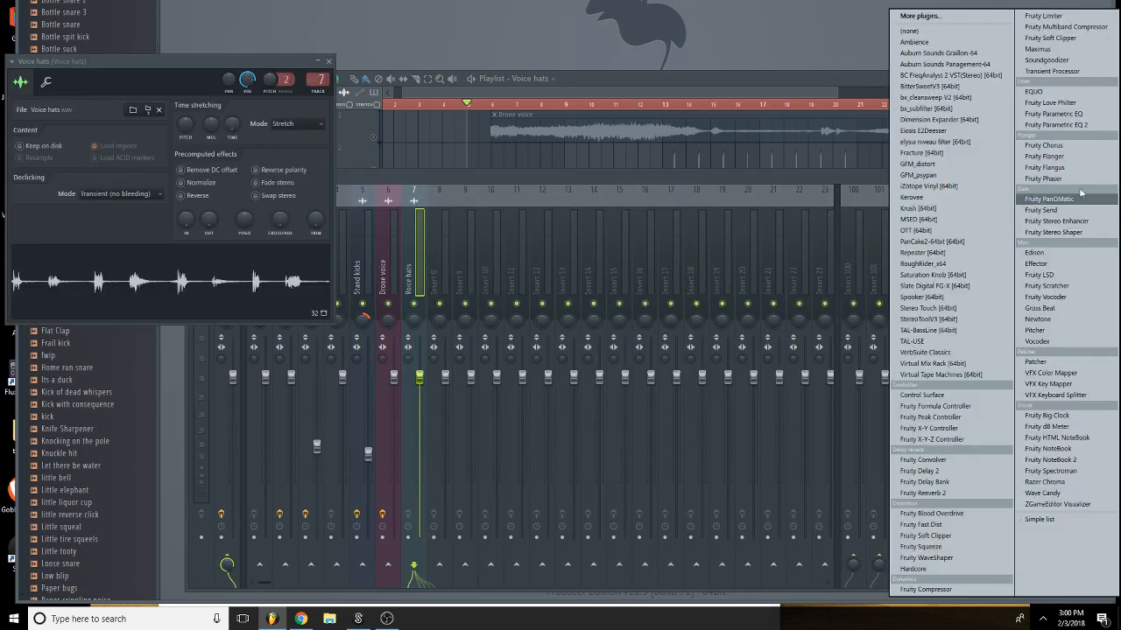
{"action": "left_click", "coordinate": [1106, 127]}
{"action": "left_click_drag", "start_coordinate": [66, 168], "coordinate": [175, 210]}
{"action": "key", "text": "space"}
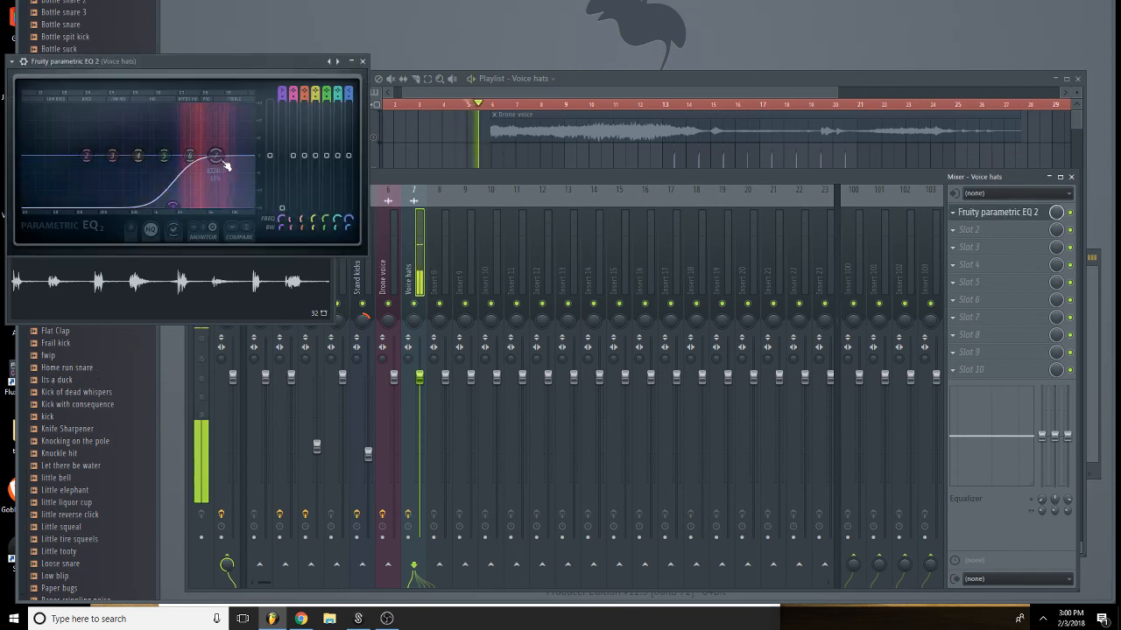
{"action": "left_click_drag", "start_coordinate": [217, 157], "coordinate": [195, 147]}
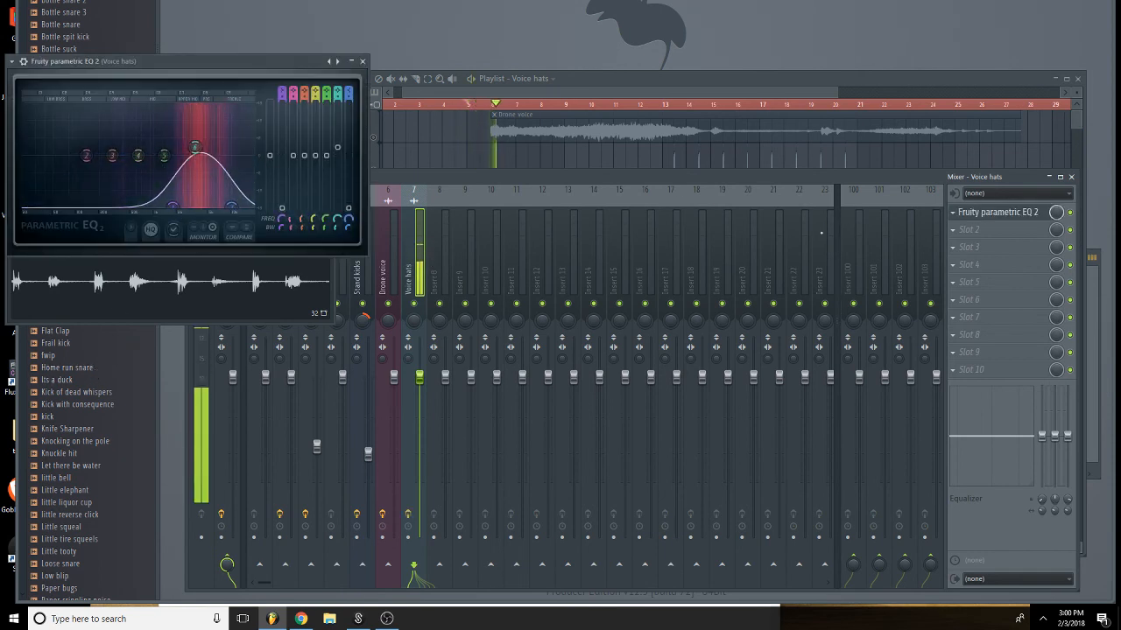
Add Fruity parametric EQ in slot 2 and lower its 90, 250, 500 and 8000 bands while raising the 3000 band.
{"action": "left_click", "coordinate": [987, 230]}
{"action": "left_click", "coordinate": [1086, 112]}
{"action": "left_click_drag", "start_coordinate": [35, 136], "coordinate": [150, 160]}
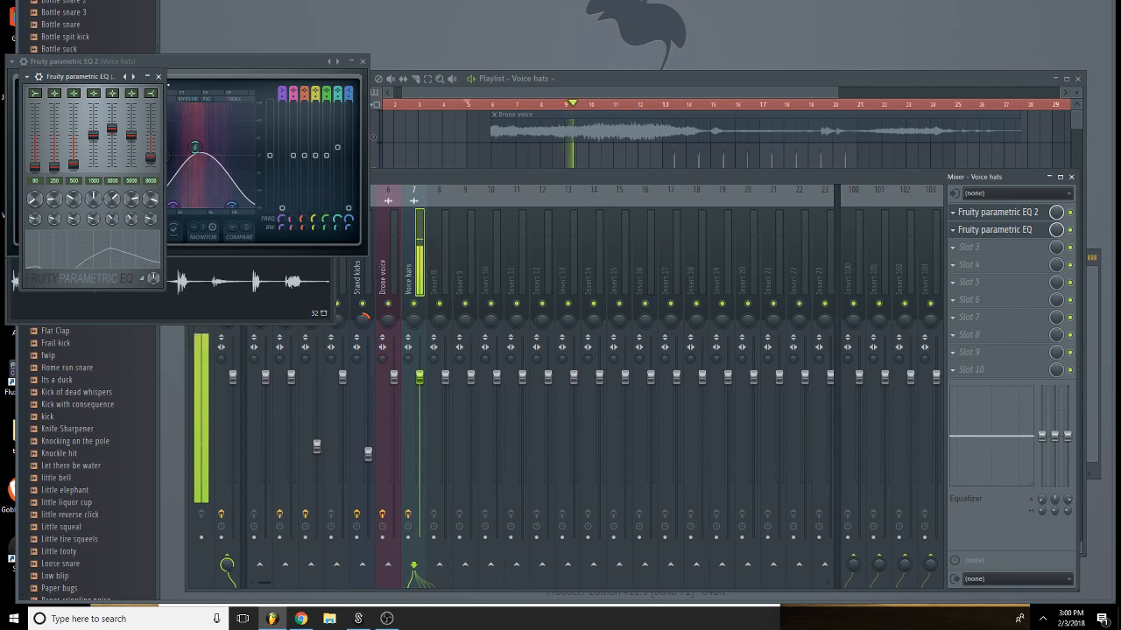
Stop playback, close both Voice hats equalizers, and unmute the Stand kicks track for a new preview from bar 5.
{"action": "left_click", "coordinate": [158, 76]}
{"action": "key", "text": "space"}
{"action": "left_click", "coordinate": [364, 62]}
{"action": "left_click", "coordinate": [453, 94]}
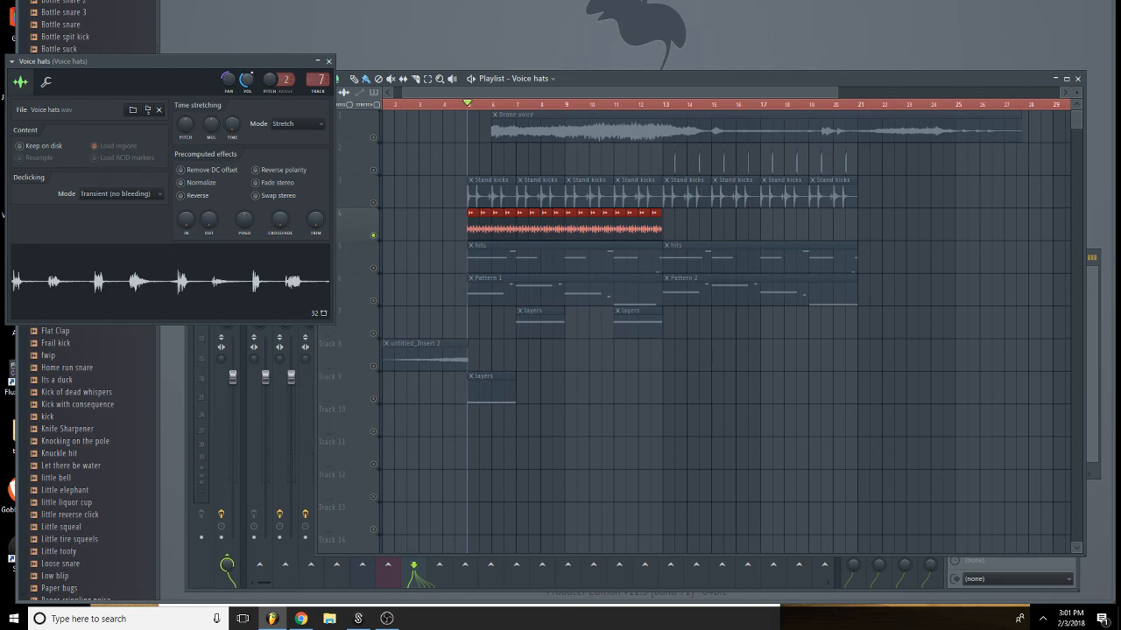
{"action": "left_click", "coordinate": [374, 204]}
{"action": "key", "text": "space"}
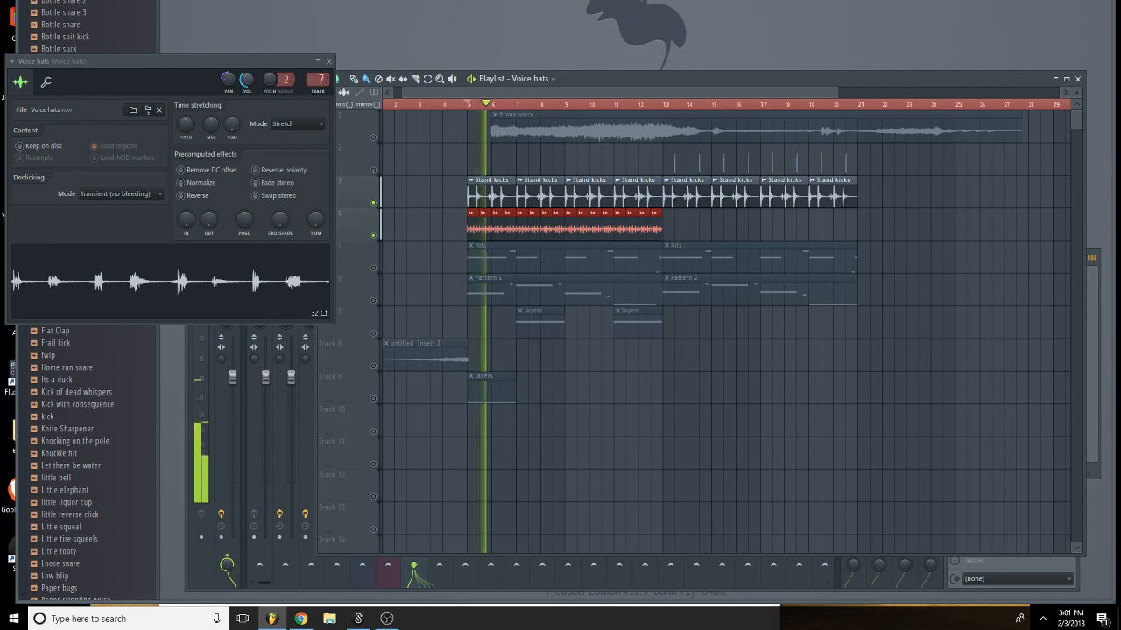
Unmute the hits, Pattern 1, layers and untitled_Insert 2 tracks during playback and stop the preview.
{"action": "left_click", "coordinate": [374, 268]}
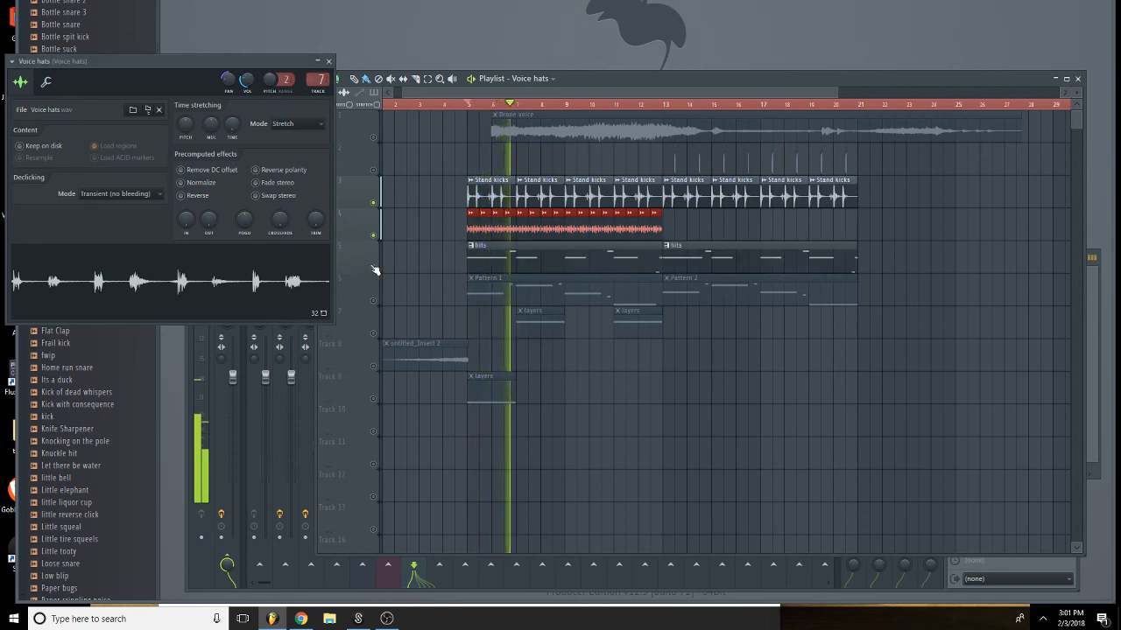
{"action": "left_click", "coordinate": [374, 301]}
{"action": "left_click", "coordinate": [374, 333]}
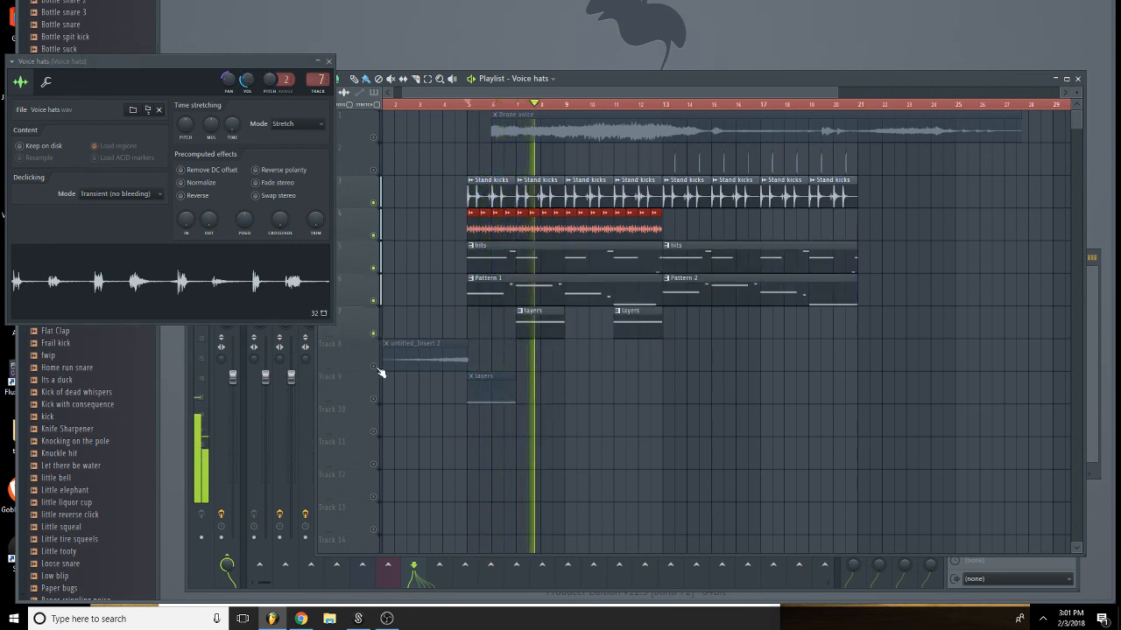
{"action": "left_click", "coordinate": [374, 366]}
{"action": "left_click", "coordinate": [374, 399]}
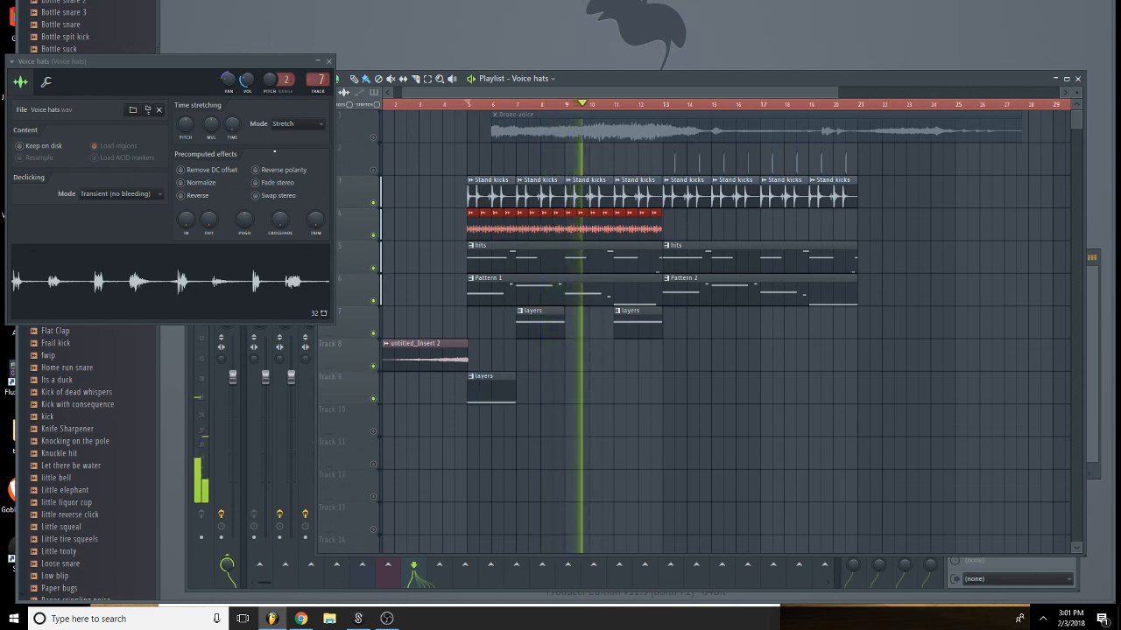
{"action": "key", "text": "space"}
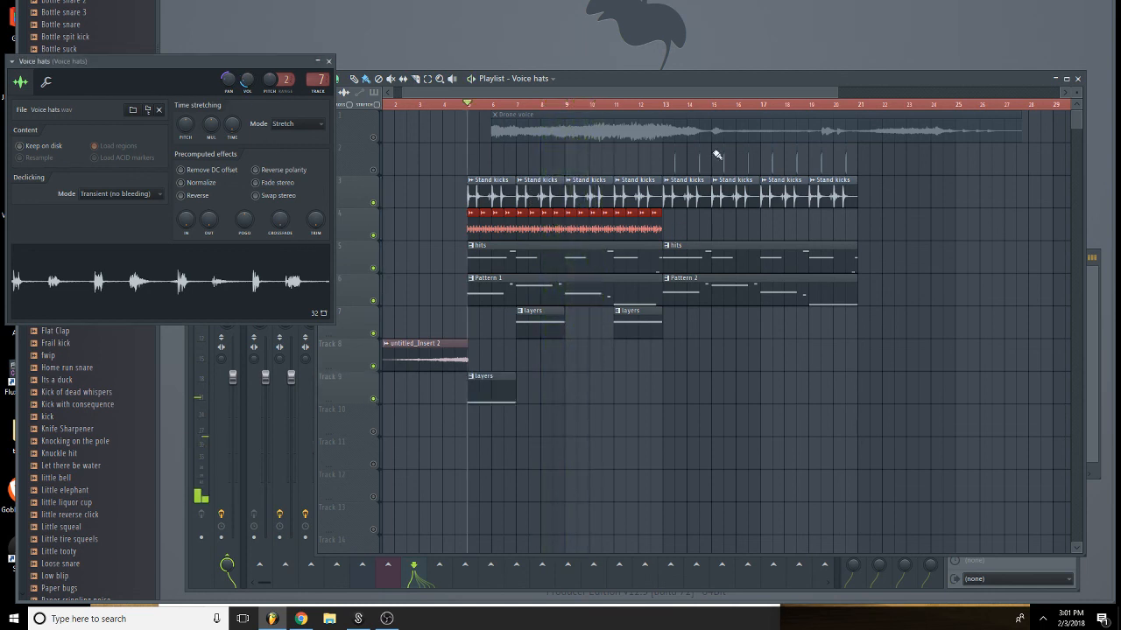
Insert an empty track above the Stand kicks and mute the Stand kicks track.
{"action": "right_click", "coordinate": [345, 182]}
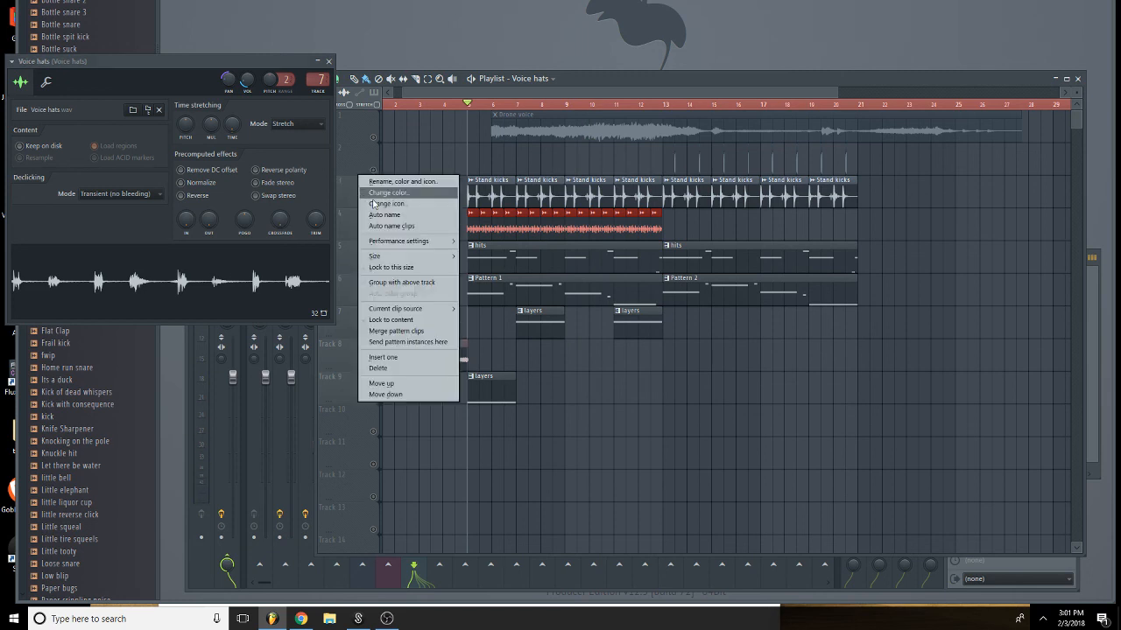
{"action": "left_click", "coordinate": [396, 359]}
{"action": "left_click", "coordinate": [374, 235]}
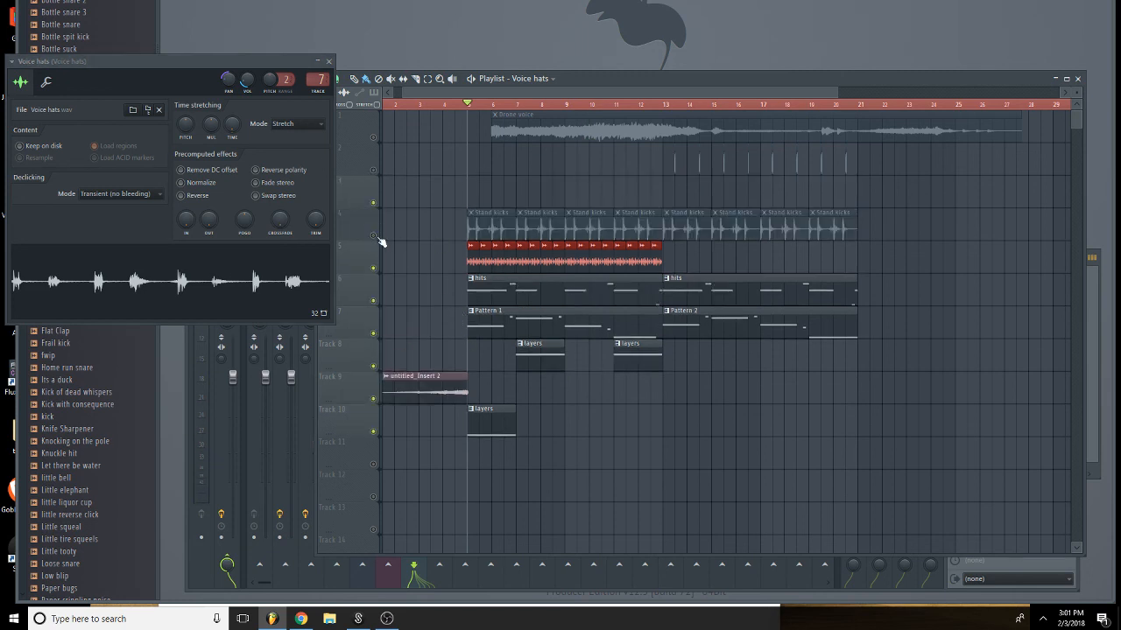
{"action": "left_click", "coordinate": [328, 61]}
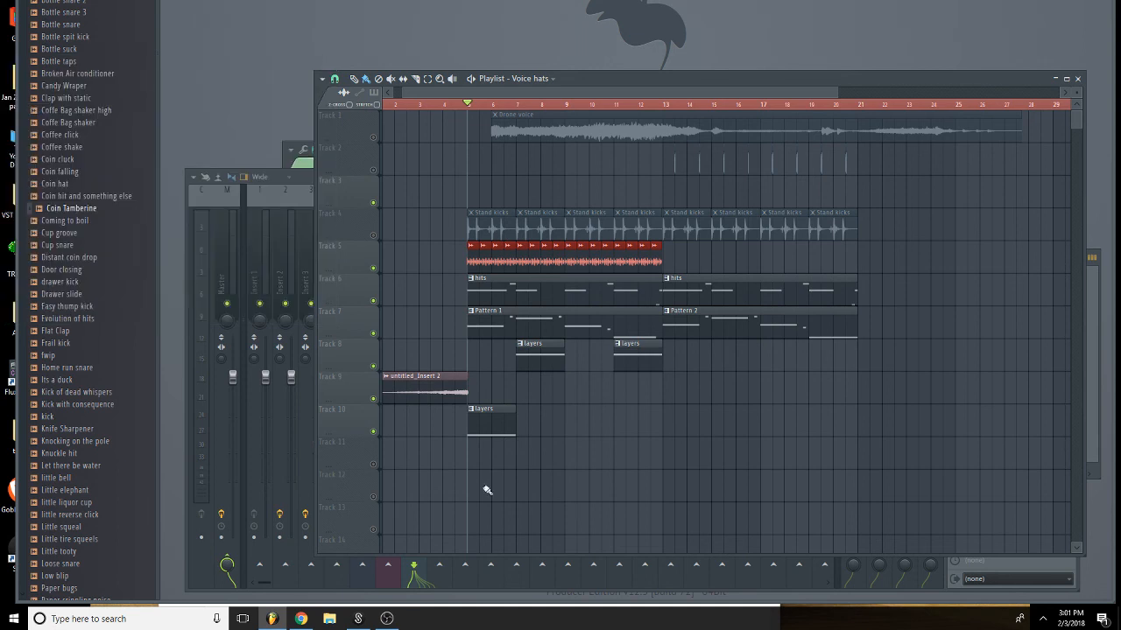
Switch to Splice and search the downloaded samples for "kick".
{"action": "left_click", "coordinate": [358, 618]}
{"action": "left_click", "coordinate": [943, 237]}
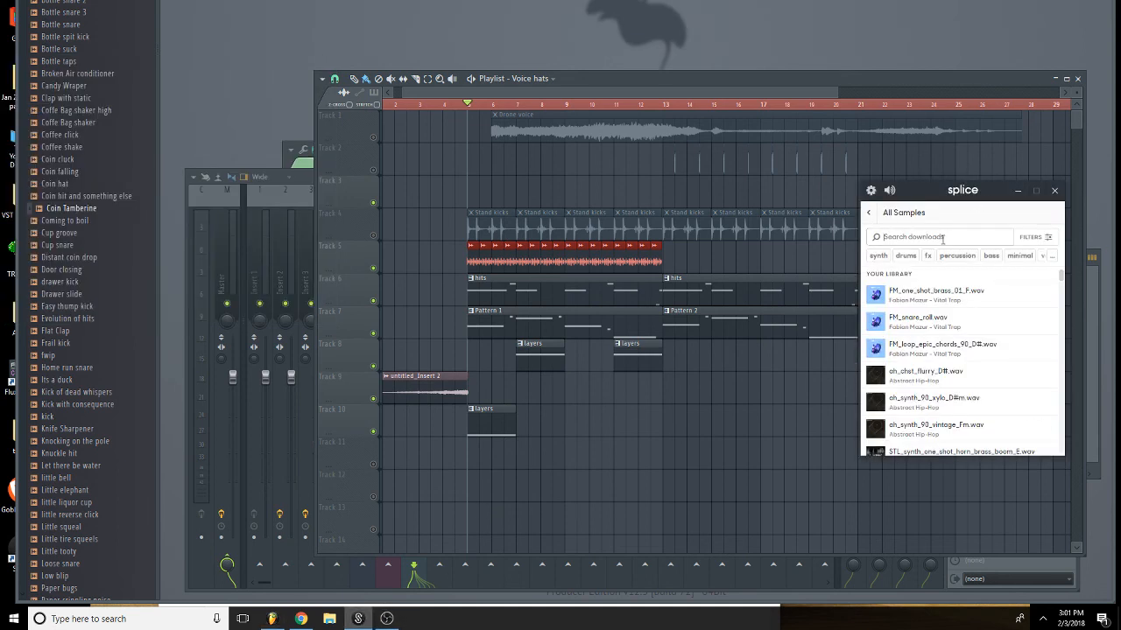
{"action": "left_click_drag", "start_coordinate": [976, 197], "coordinate": [828, 229]}
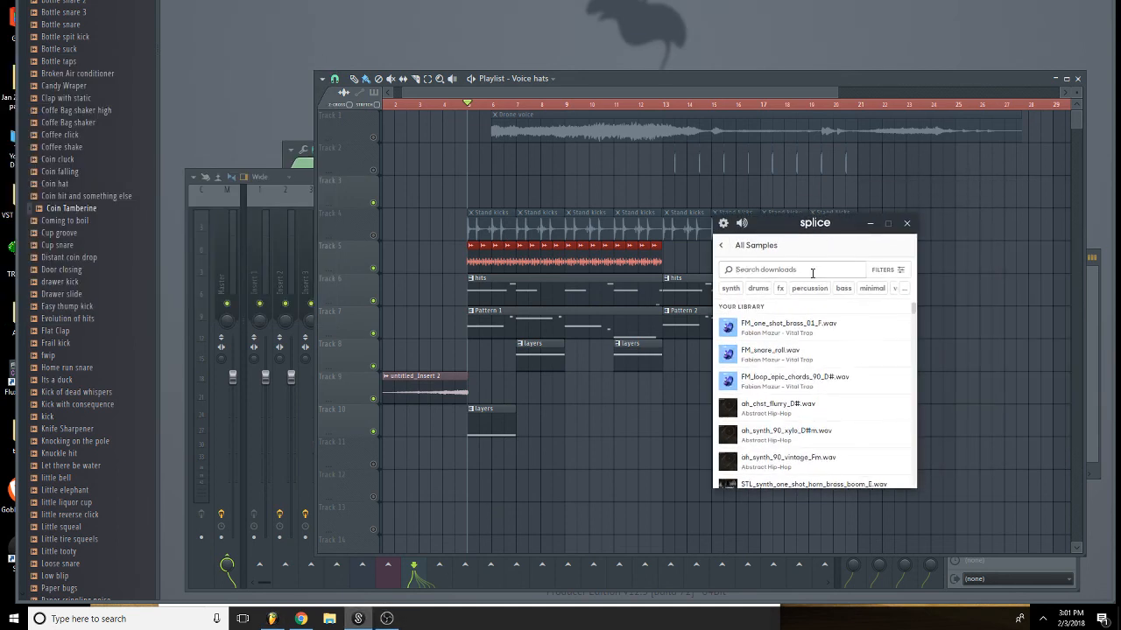
{"action": "type", "text": "kick"}
Audition the kick samples and place BCAMP_kick_flick.wav on the empty track 3 at bar 5.
{"action": "scroll", "coordinate": [814, 350], "scroll_direction": "down", "scroll_amount": 2}
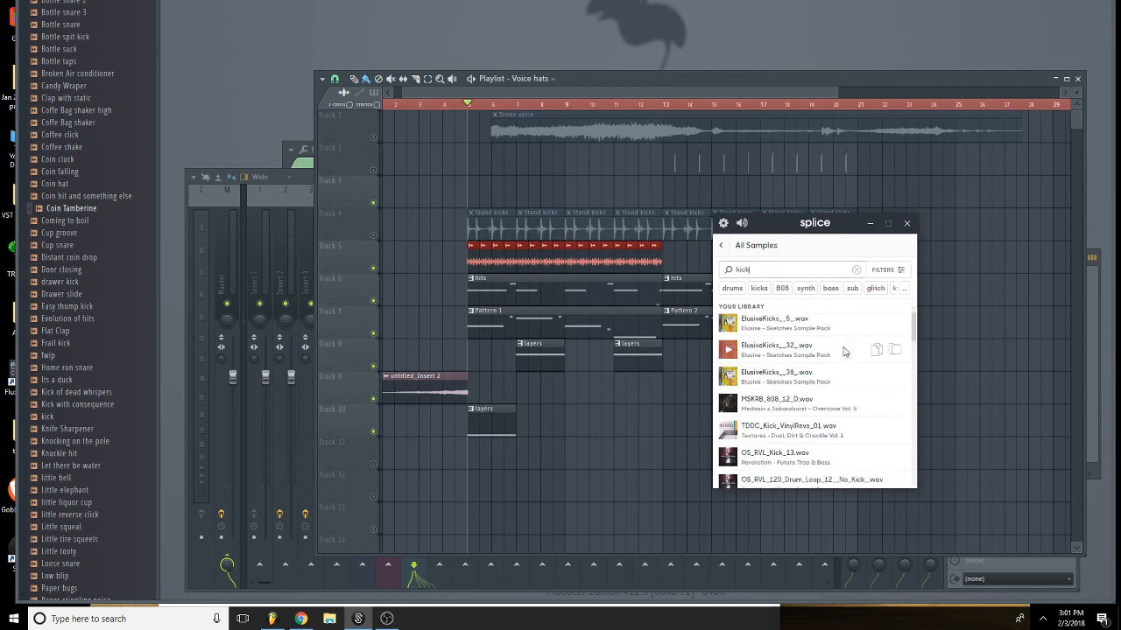
{"action": "left_click", "coordinate": [732, 380]}
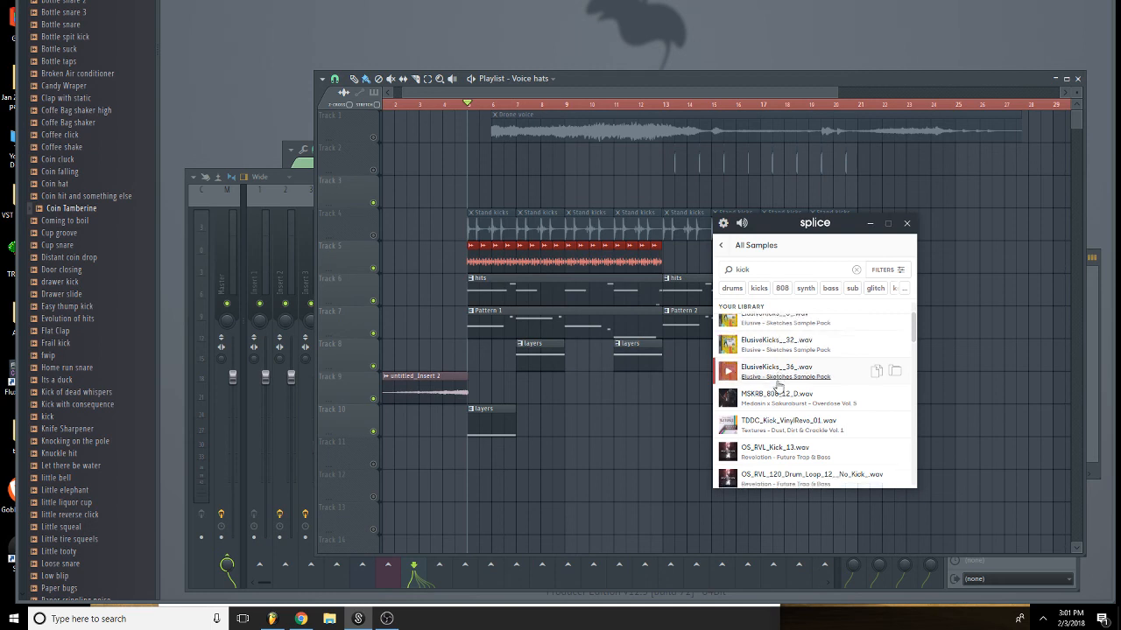
{"action": "scroll", "coordinate": [762, 386], "scroll_direction": "down", "scroll_amount": 4}
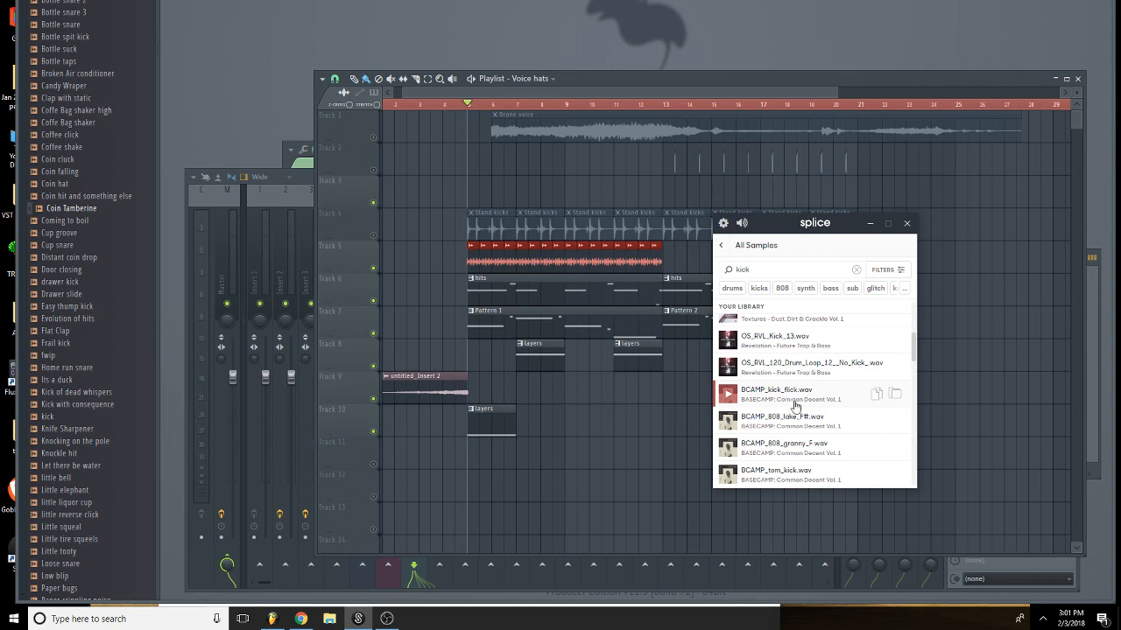
{"action": "left_click_drag", "start_coordinate": [506, 198], "coordinate": [470, 202]}
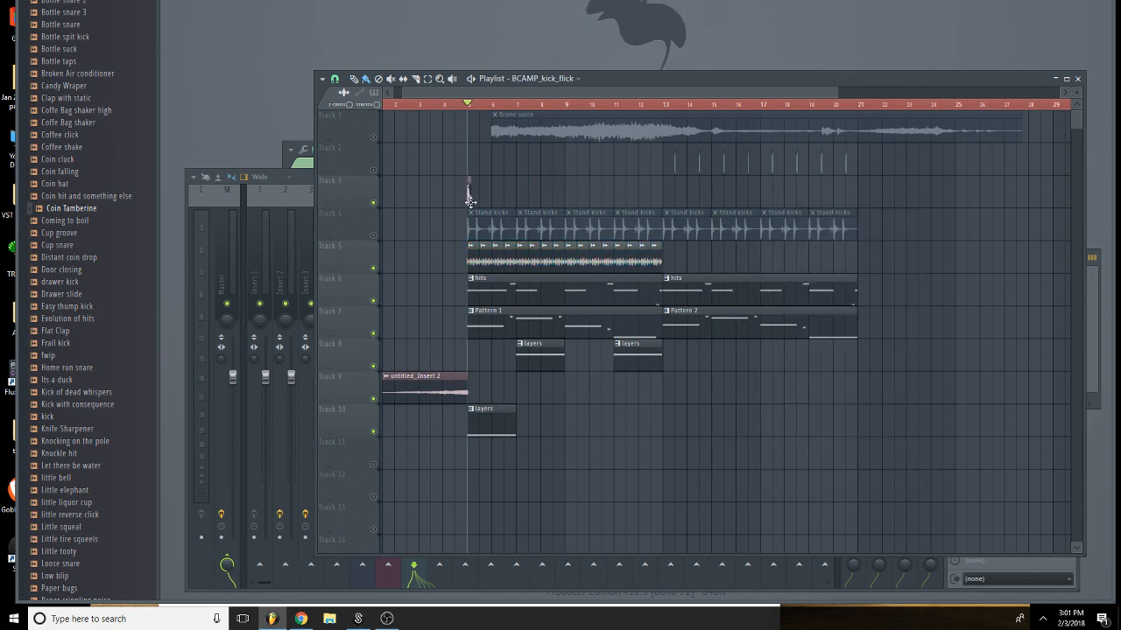
Route the BCAMP_kick_flick channel to free mixer track 8.
{"action": "double_click", "coordinate": [468, 195]}
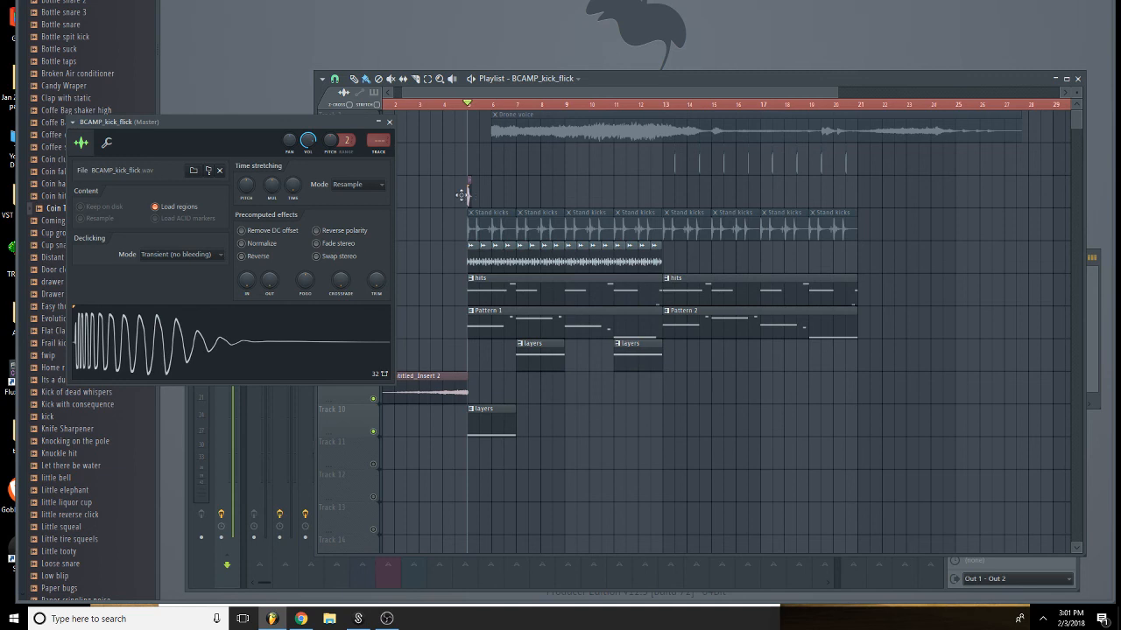
{"action": "left_click", "coordinate": [379, 151]}
{"action": "left_click", "coordinate": [390, 121]}
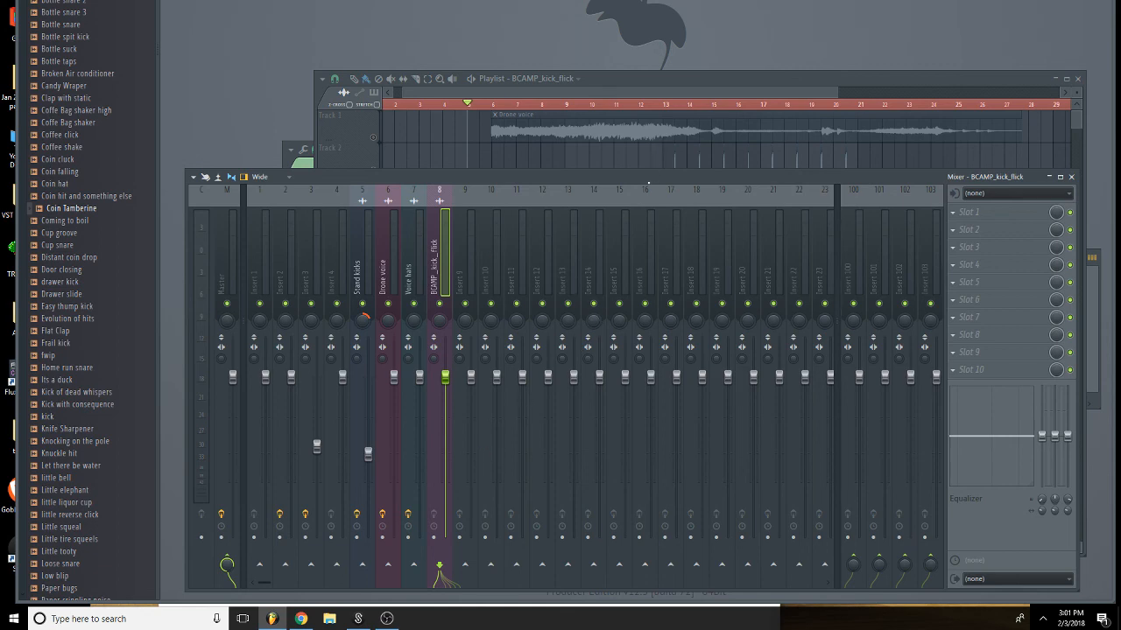
Move the mixer clear of the kick clip, check the Master level, and raise the BCAMP_kick_flick fader slightly.
{"action": "left_click_drag", "start_coordinate": [478, 176], "coordinate": [514, 238]}
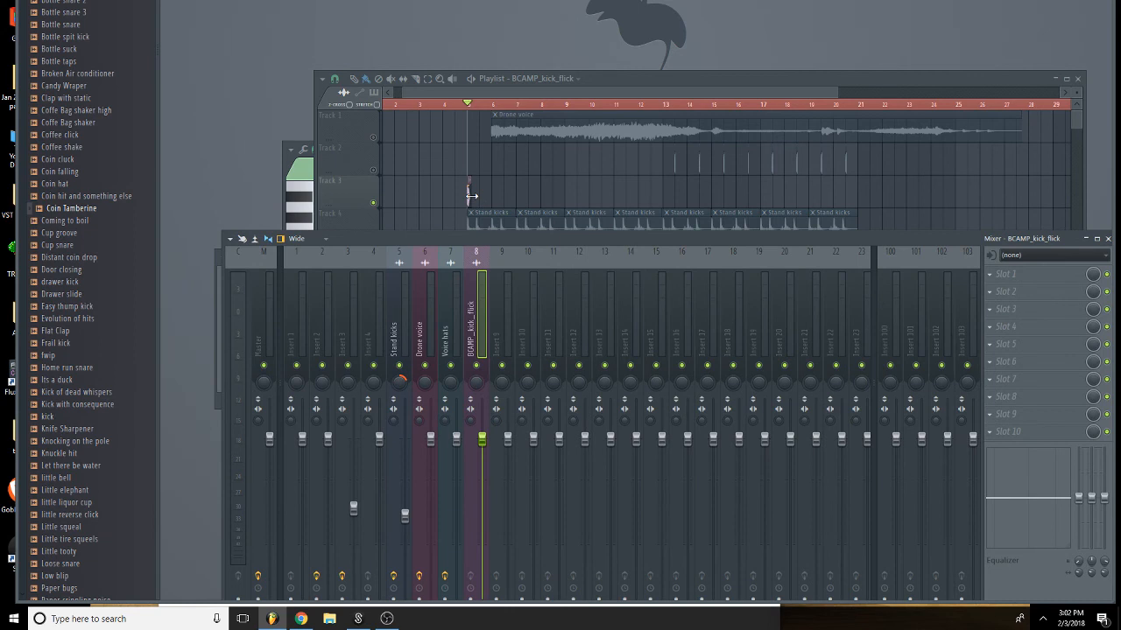
{"action": "left_click", "coordinate": [471, 195]}
{"action": "left_click", "coordinate": [262, 325]}
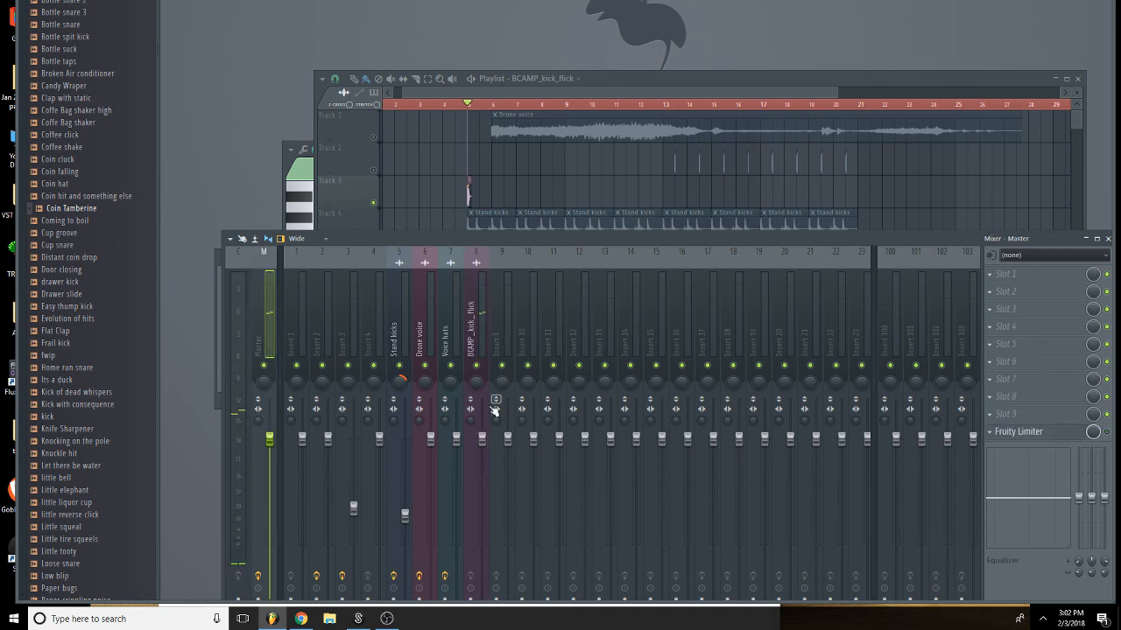
{"action": "left_click", "coordinate": [481, 437]}
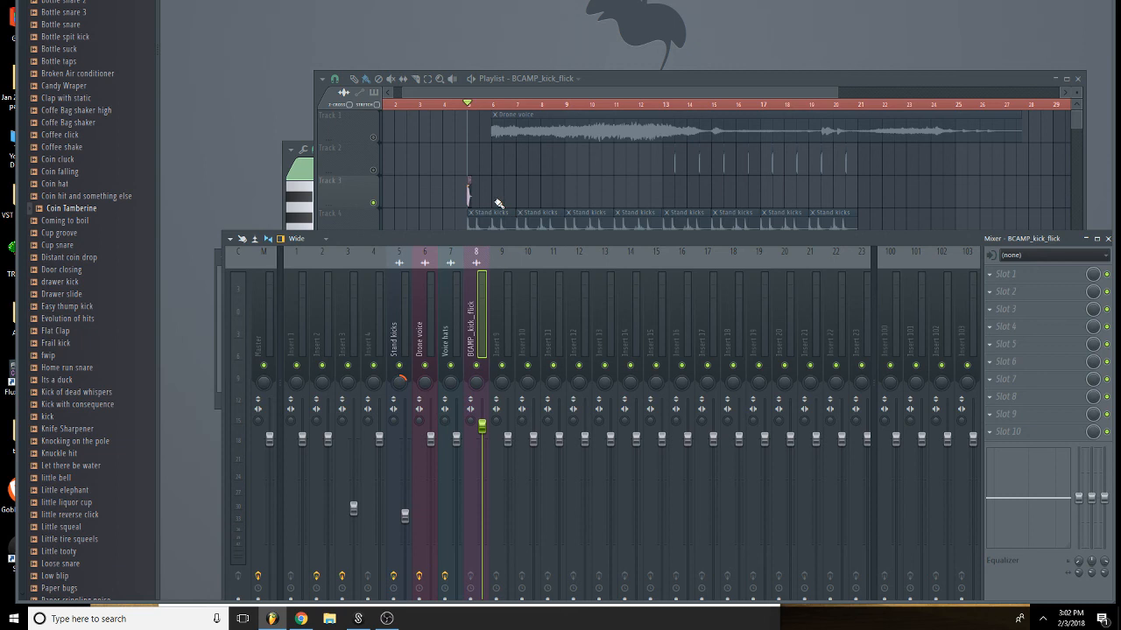
Check the mixer routing in the BCAMP_kick_flick channel settings.
{"action": "double_click", "coordinate": [470, 200]}
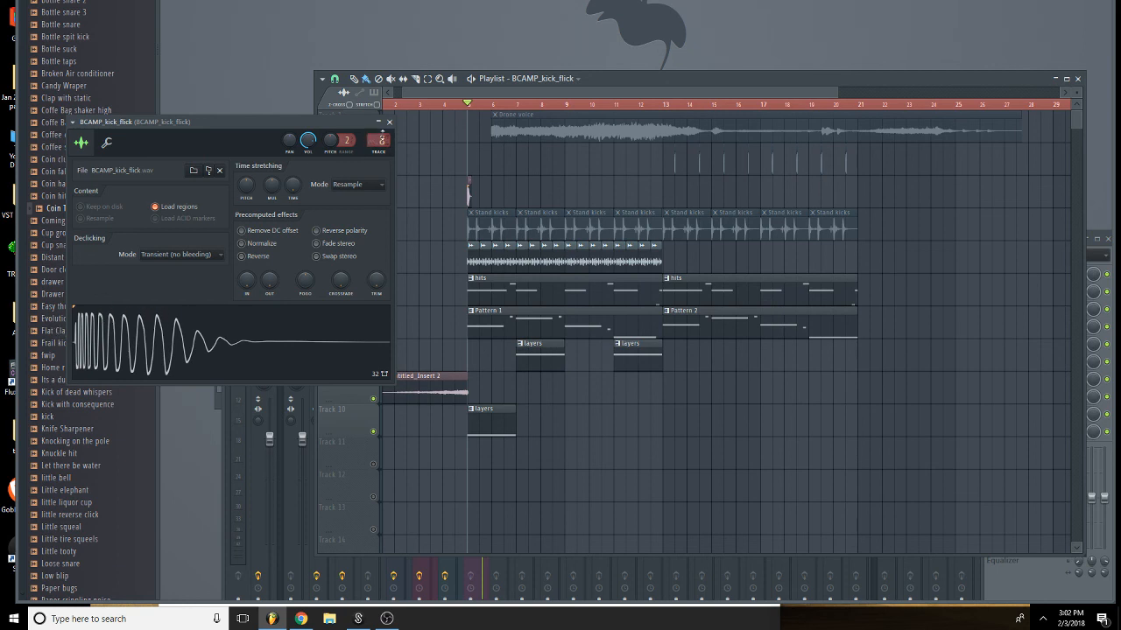
{"action": "left_click", "coordinate": [382, 139]}
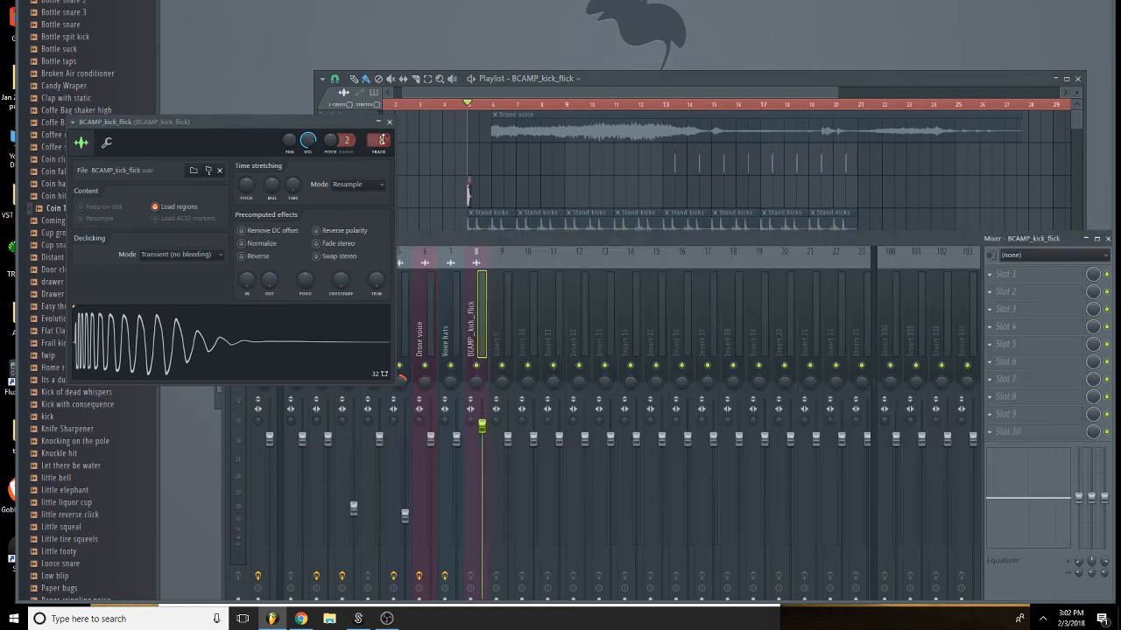
{"action": "left_click", "coordinate": [391, 123]}
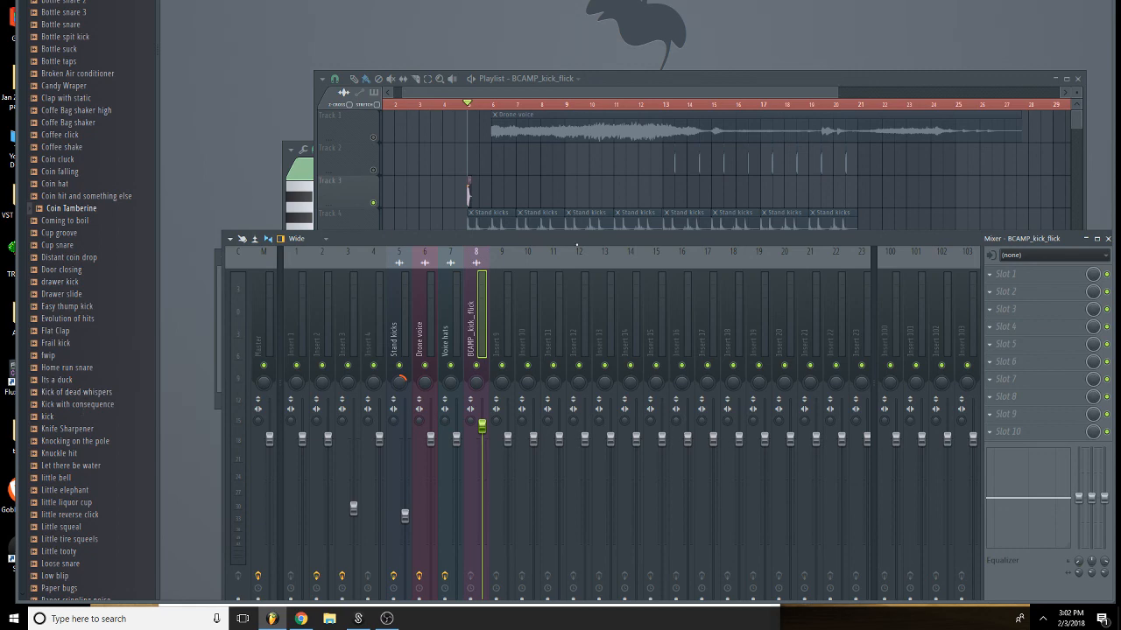
Reposition the mixer, play the song from bar 1, and lower the BCAMP_kick_flick fader to slightly below its default level.
{"action": "left_click_drag", "start_coordinate": [586, 237], "coordinate": [590, 176]}
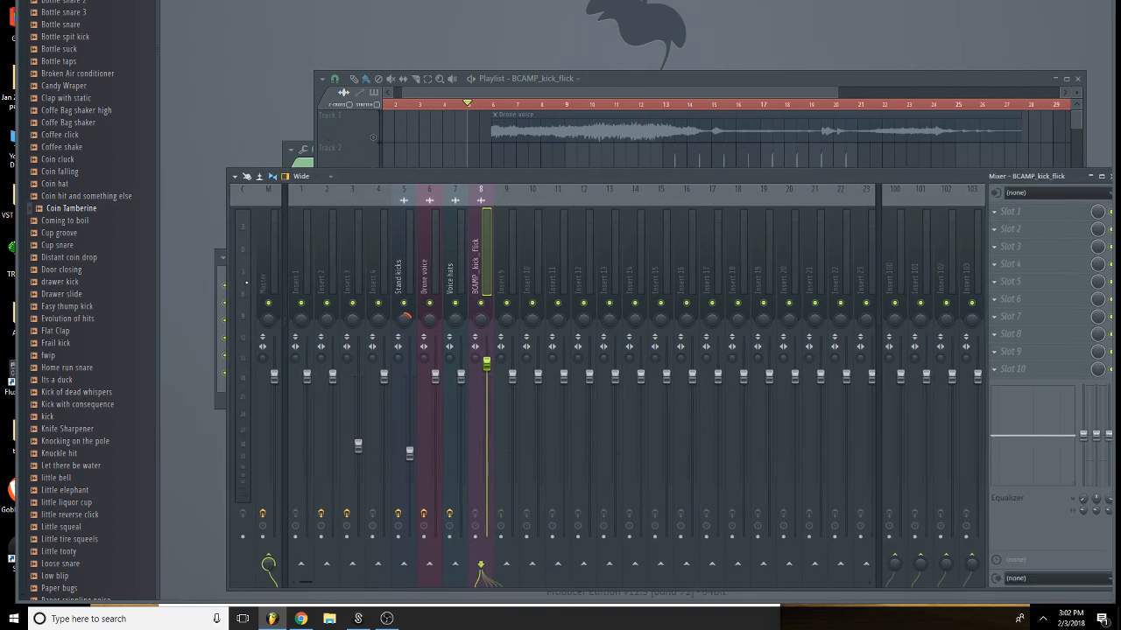
{"action": "left_click", "coordinate": [265, 274]}
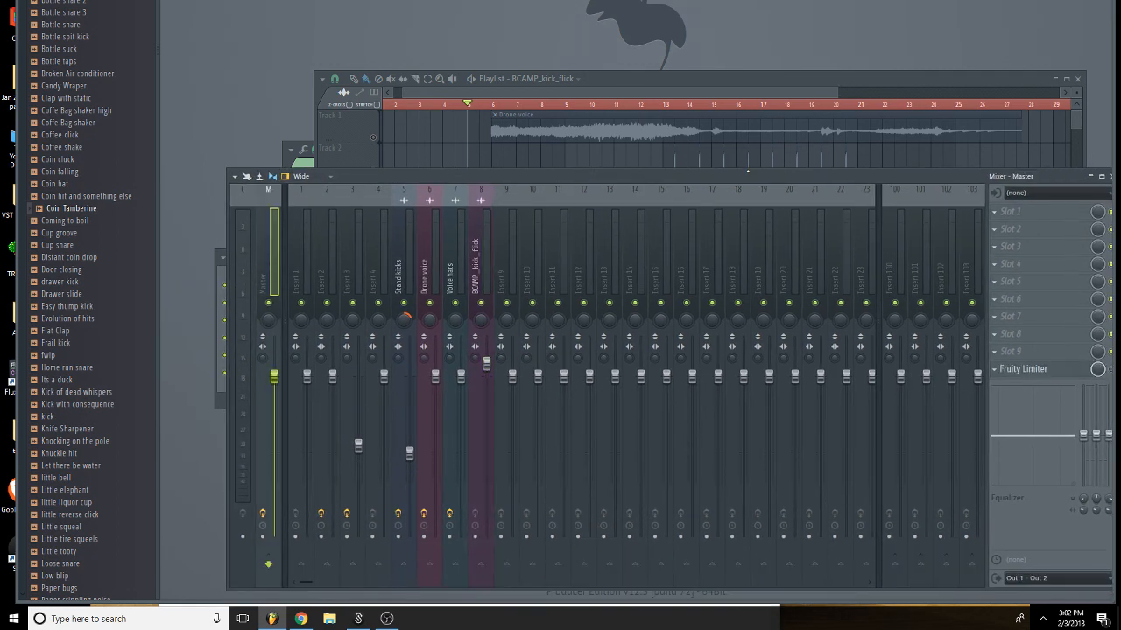
{"action": "left_click_drag", "start_coordinate": [613, 176], "coordinate": [577, 166]}
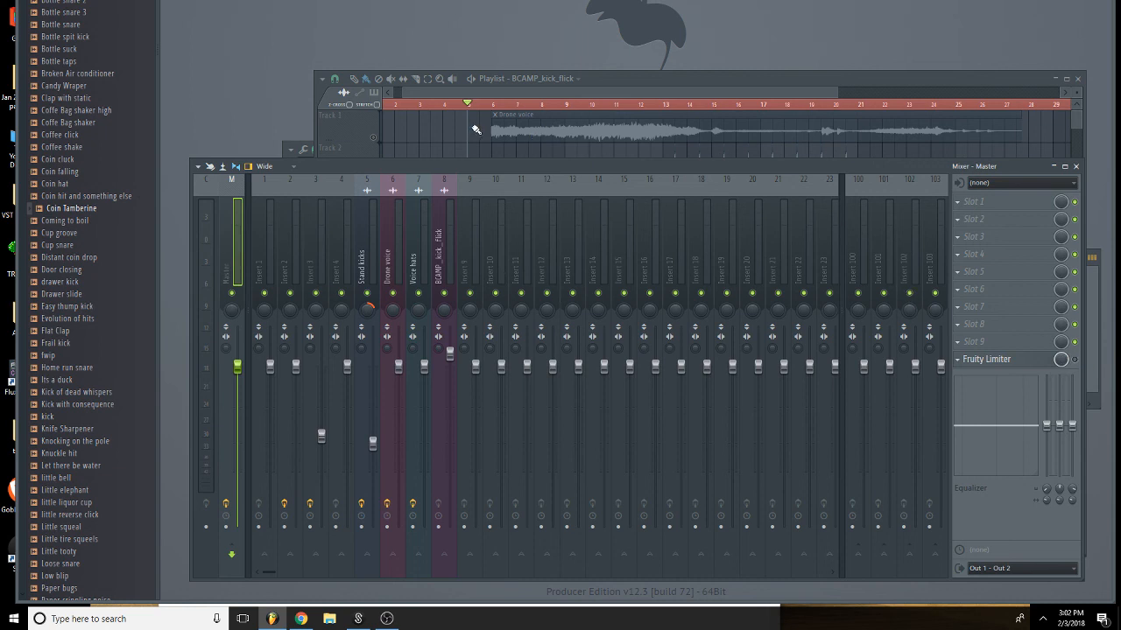
{"action": "left_click", "coordinate": [447, 114]}
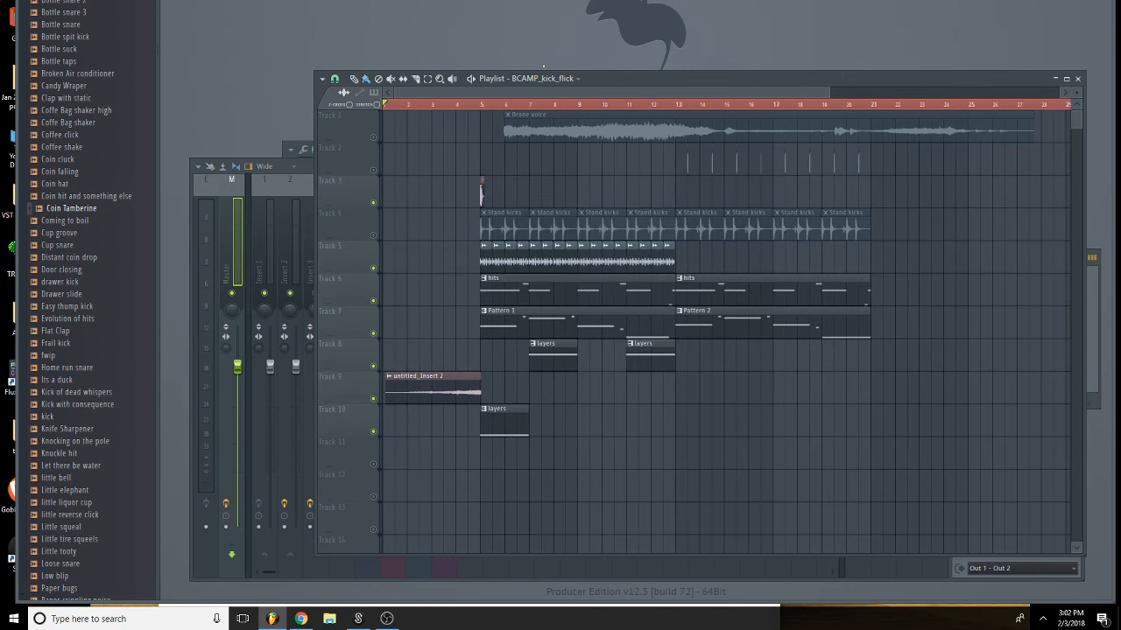
{"action": "key", "text": "F9"}
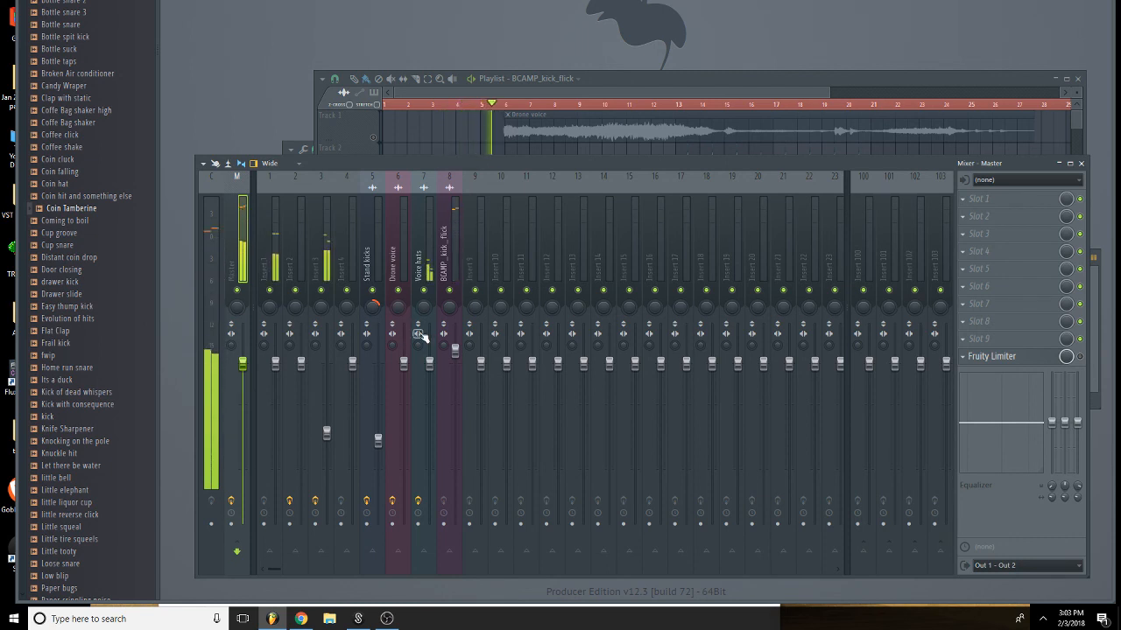
{"action": "left_click_drag", "start_coordinate": [455, 352], "coordinate": [454, 364]}
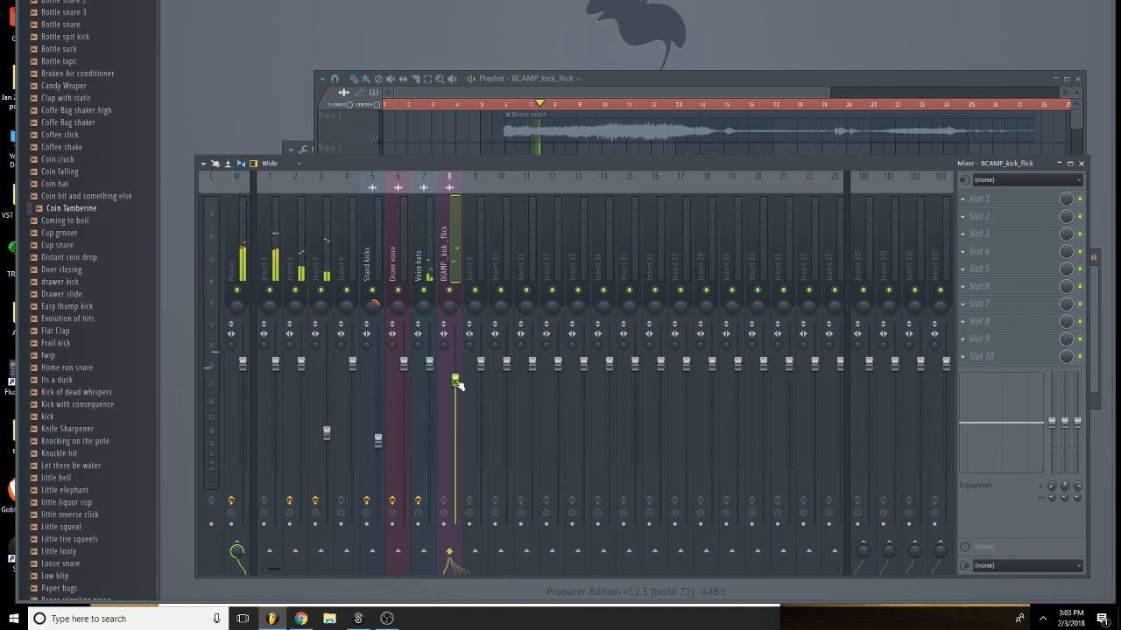
Add a BCAMP_kick_flick clip at bar 9 on track 3 and duplicate both kick clips to bars 13 and 17.
{"action": "key", "text": "F5"}
{"action": "left_click", "coordinate": [581, 201]}
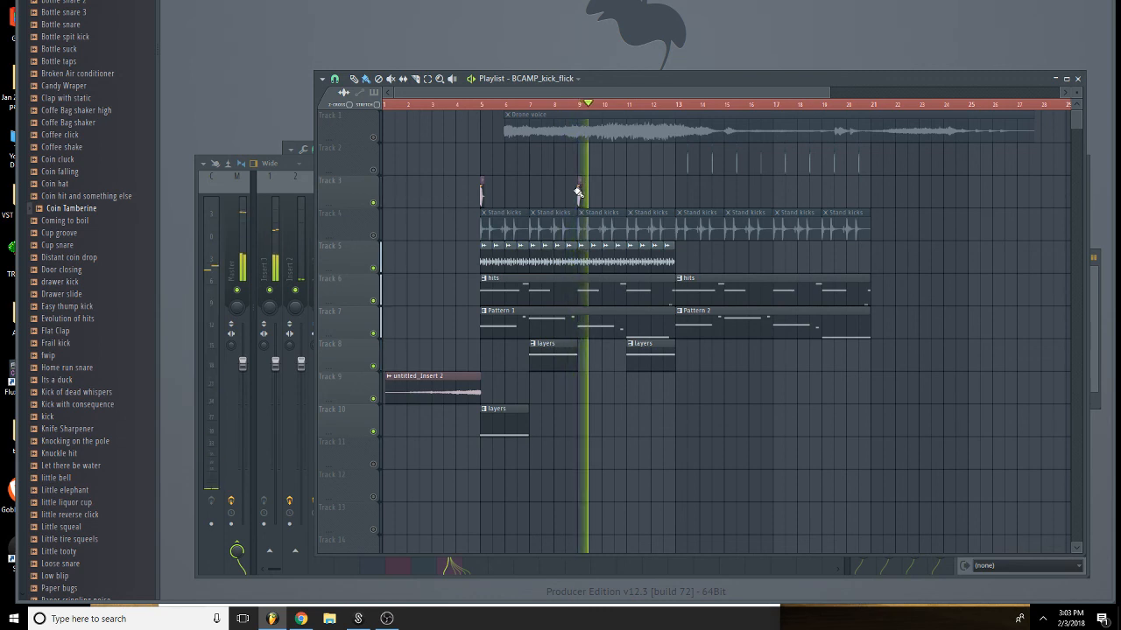
{"action": "left_click_drag", "start_coordinate": [605, 194], "coordinate": [480, 194]}
{"action": "key", "text": "ctrl+b"}
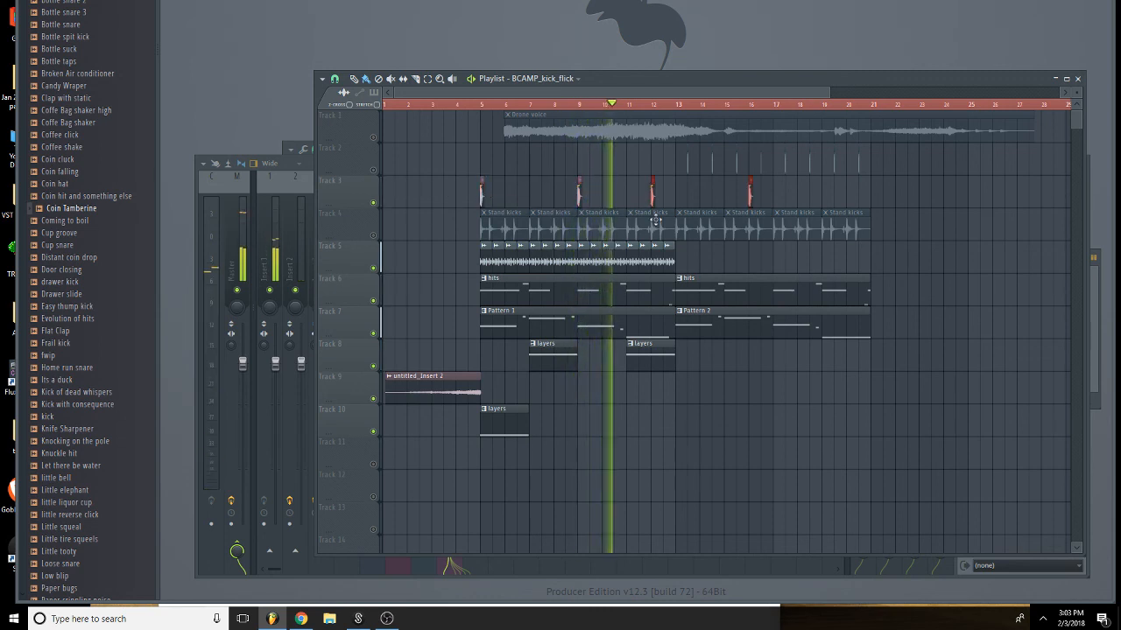
Insert an empty track above the Stand kicks, and with track 2 unmuted add a BCAMP_kick_flick clip at bar 14.
{"action": "right_click", "coordinate": [359, 231]}
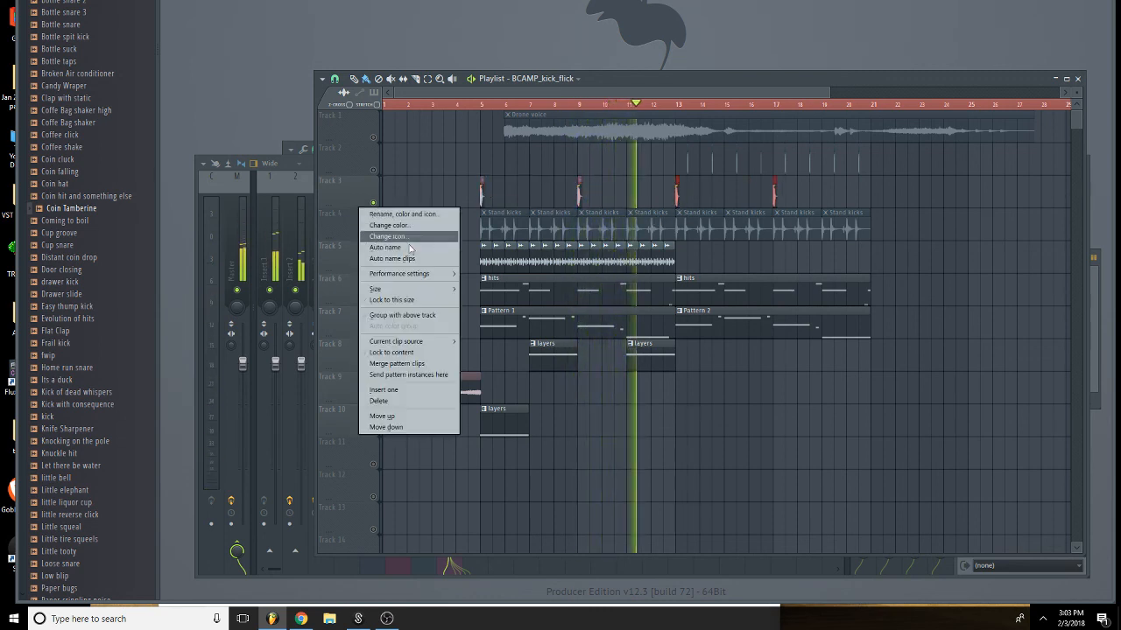
{"action": "left_click", "coordinate": [386, 388]}
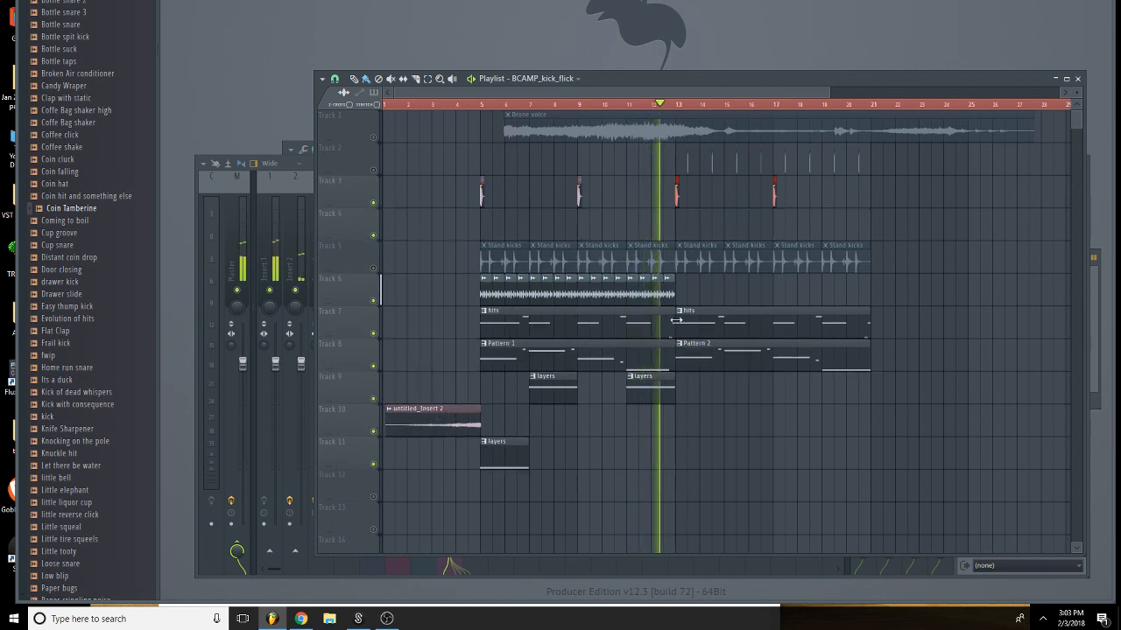
{"action": "left_click", "coordinate": [701, 201]}
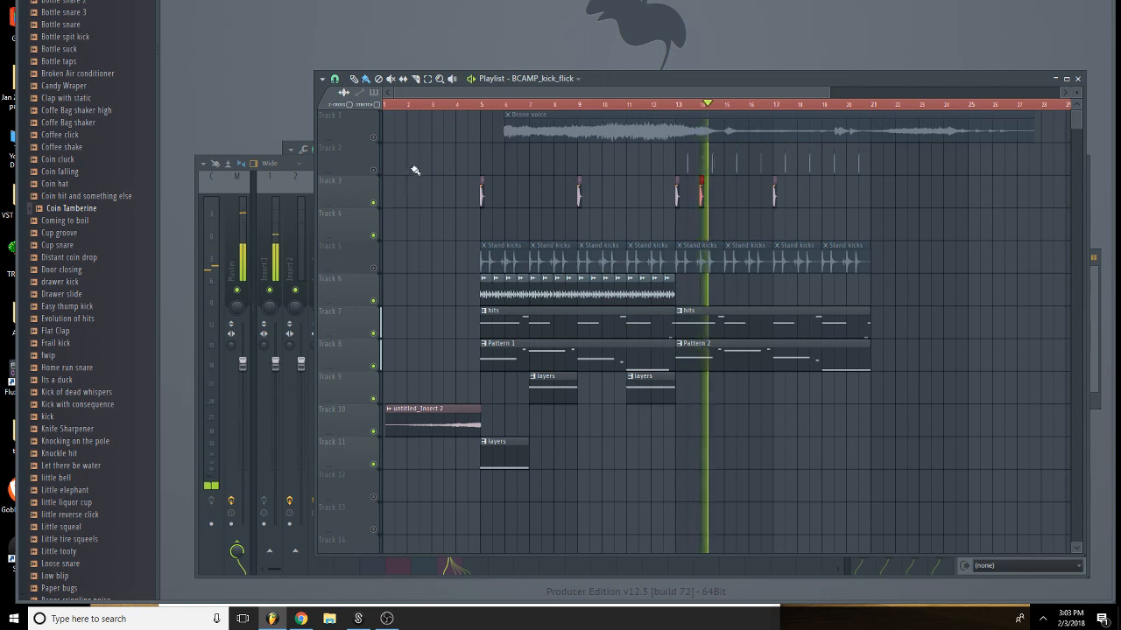
{"action": "left_click", "coordinate": [373, 170]}
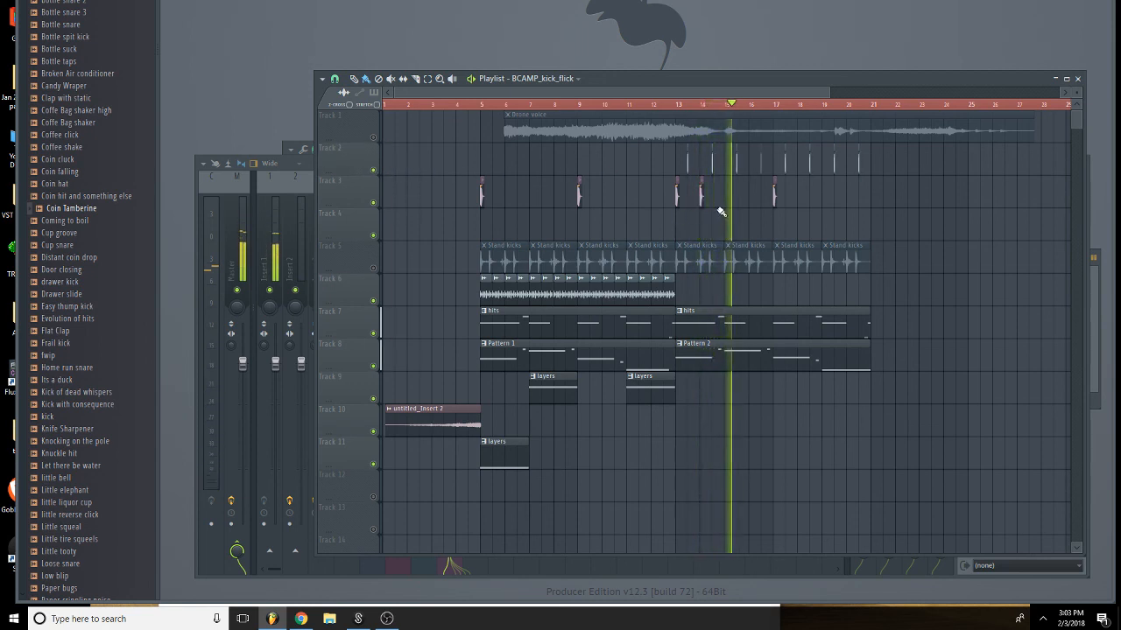
Stop playback and unmute the Stand kicks track.
{"action": "key", "text": "space"}
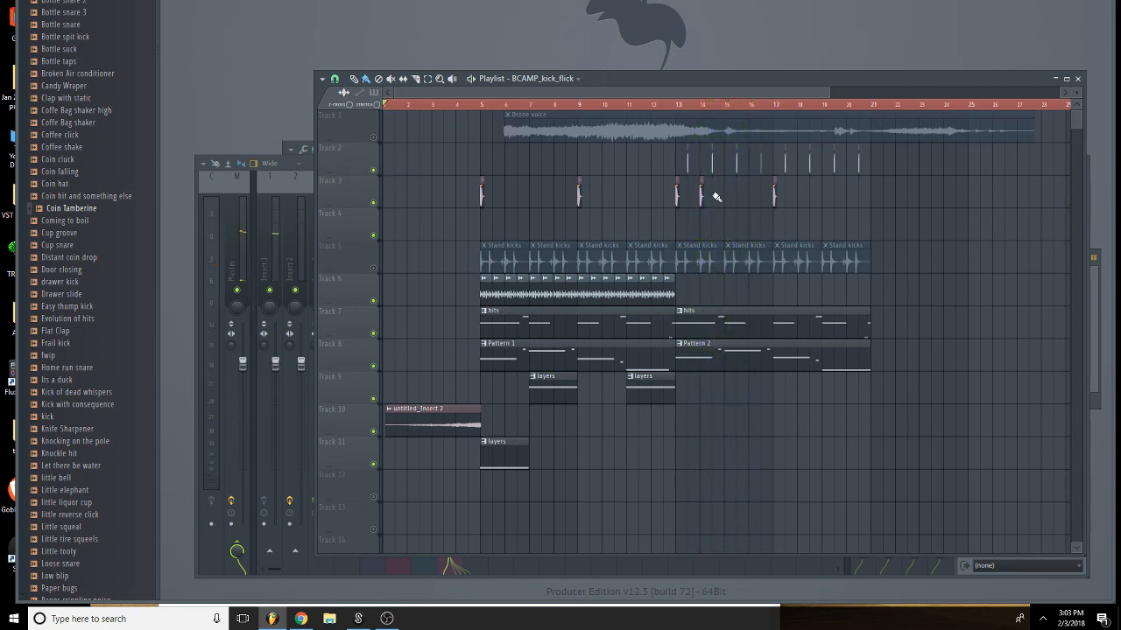
{"action": "left_click", "coordinate": [375, 269]}
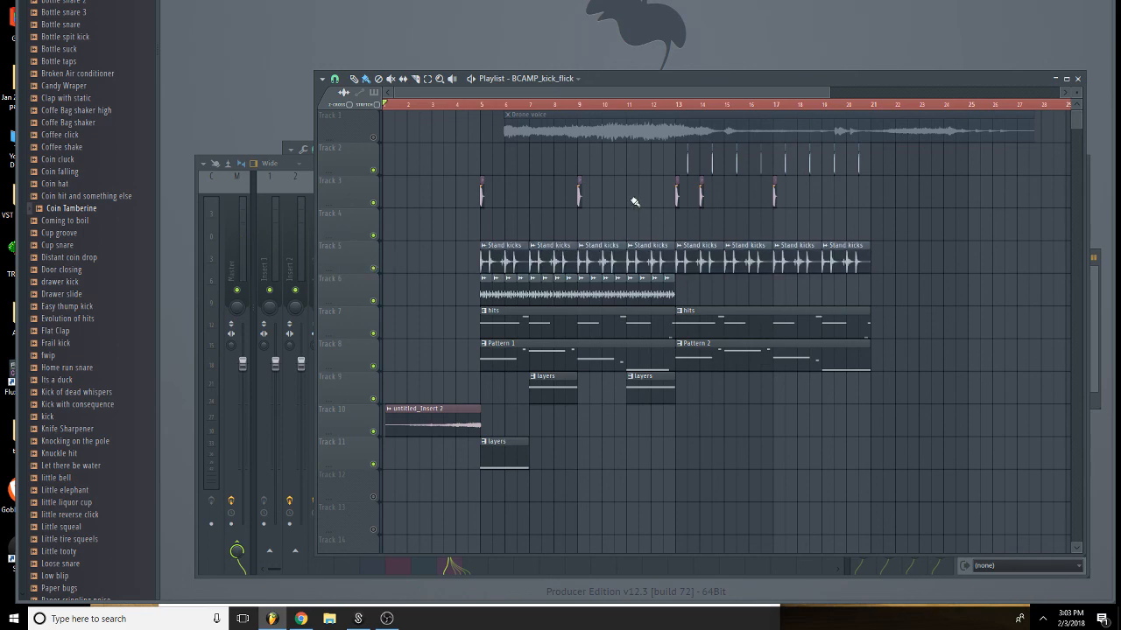
{"action": "left_click_drag", "start_coordinate": [832, 90], "coordinate": [723, 98]}
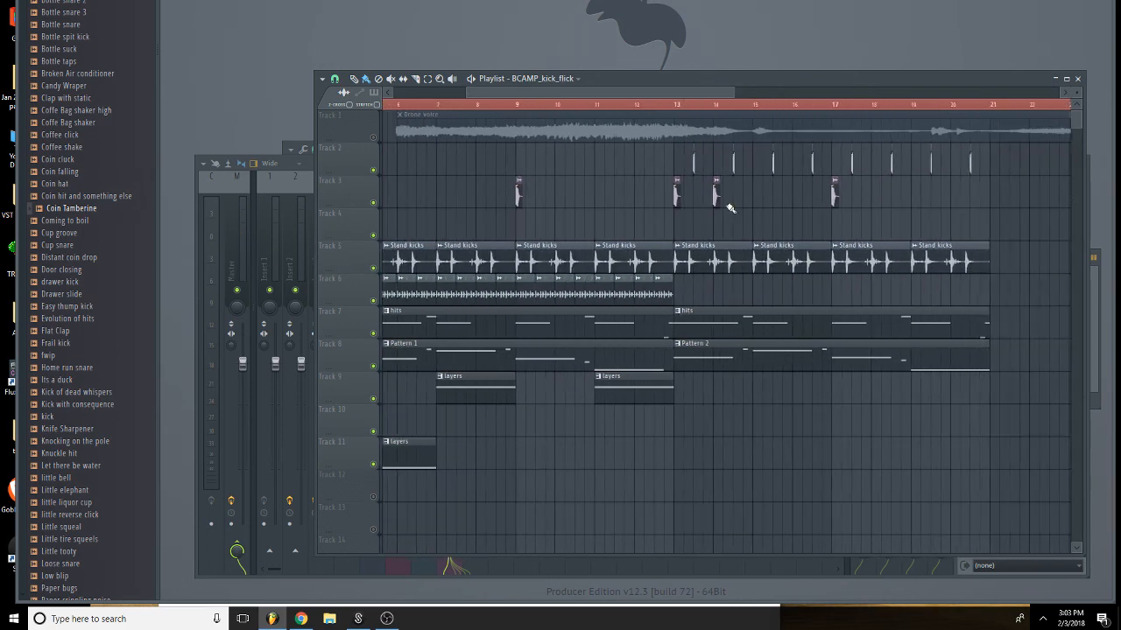
Switch to Splice, search the samples for "trap", and add JPGC_one_shot_hybrid_trap_game_killed.wav to playlist track 4 at bar 10.
{"action": "left_click", "coordinate": [354, 618]}
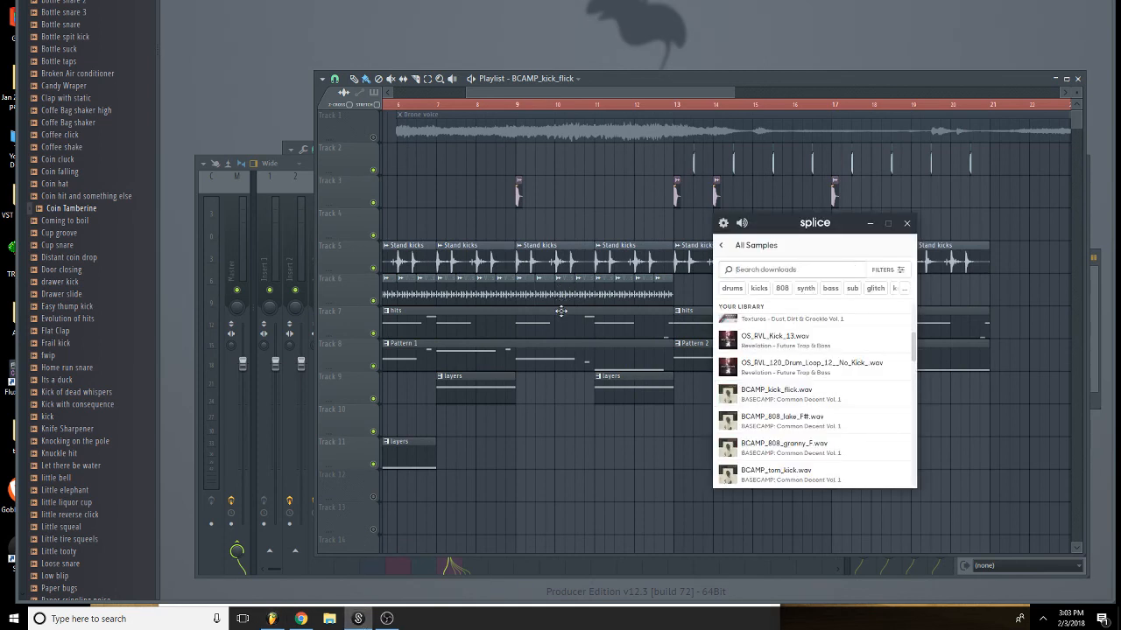
{"action": "type", "text": "tro"}
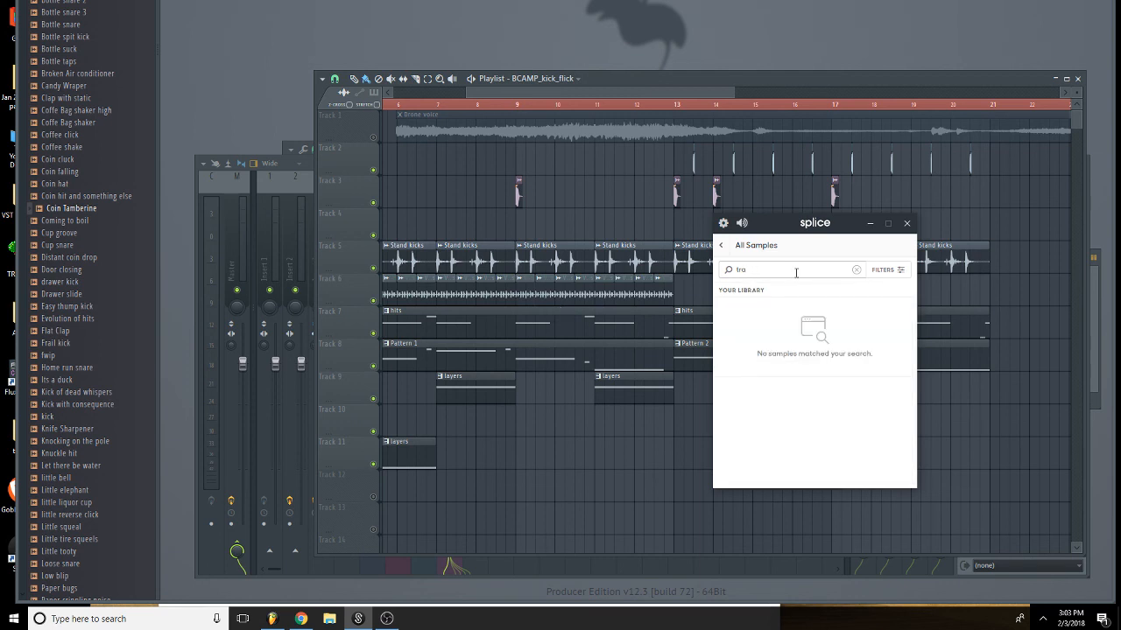
{"action": "type", "text": "p"}
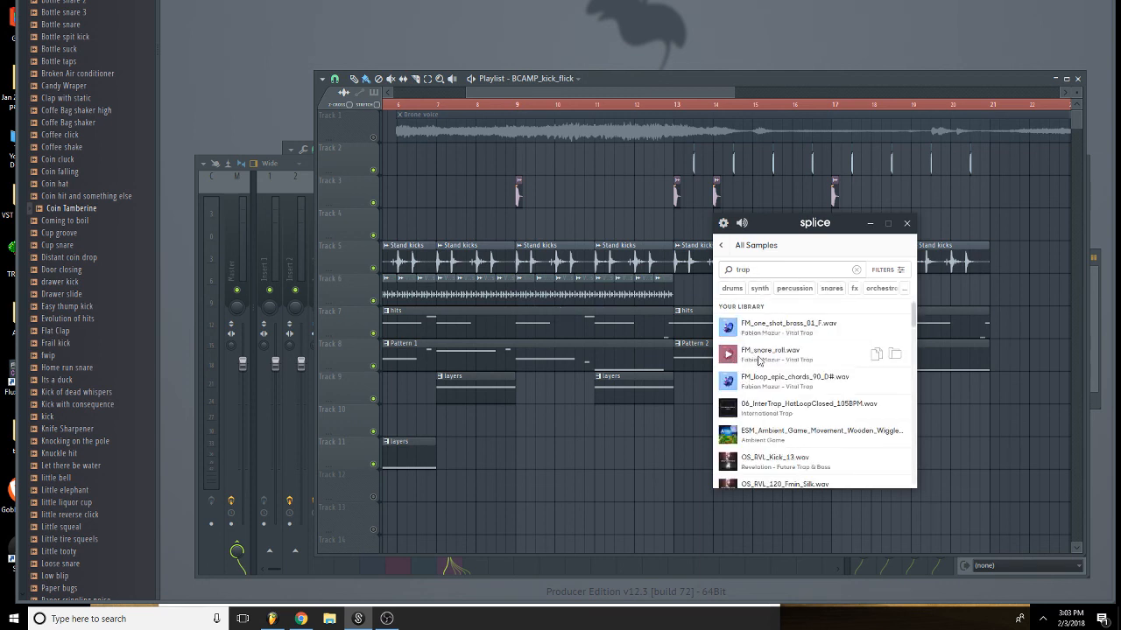
{"action": "scroll", "coordinate": [819, 412], "scroll_direction": "down", "scroll_amount": 1}
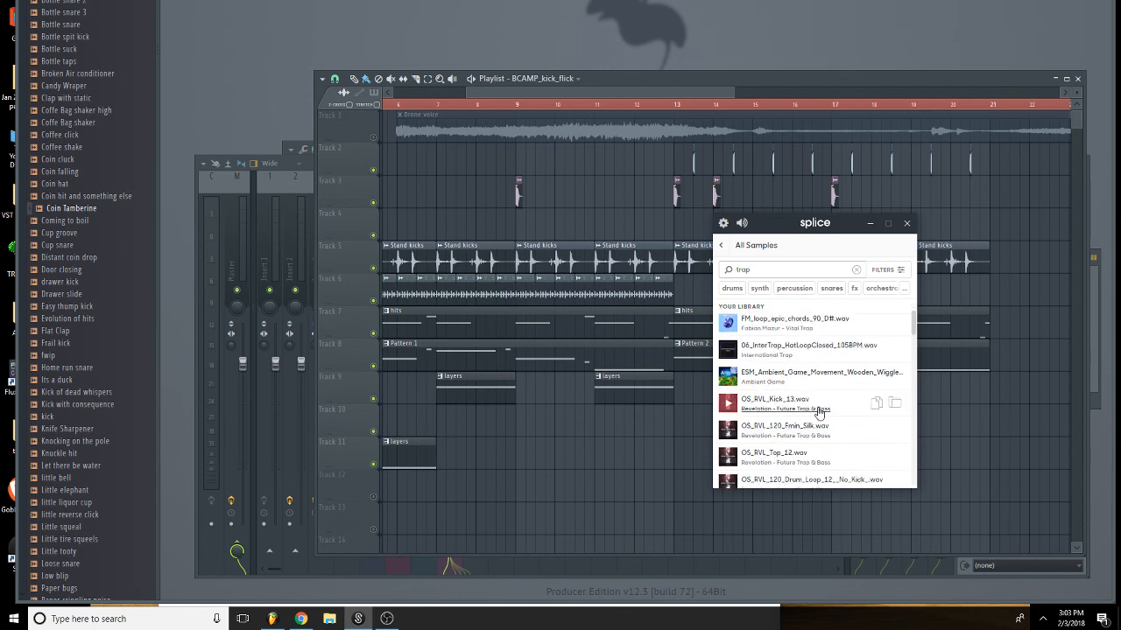
{"action": "scroll", "coordinate": [818, 404], "scroll_direction": "down", "scroll_amount": 2}
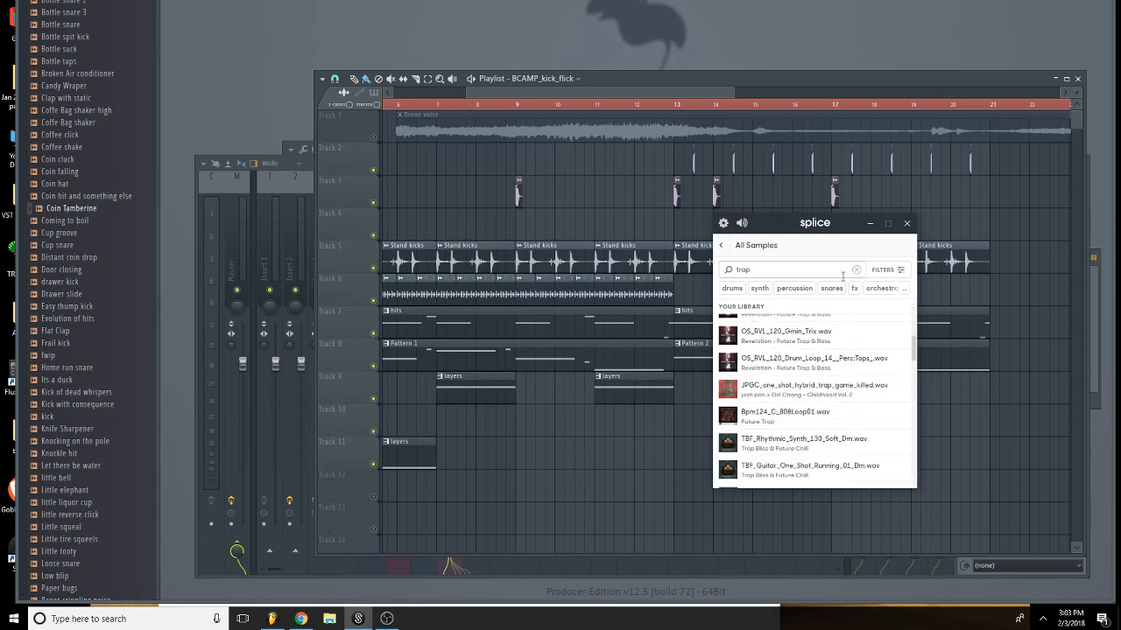
{"action": "left_click", "coordinate": [731, 392]}
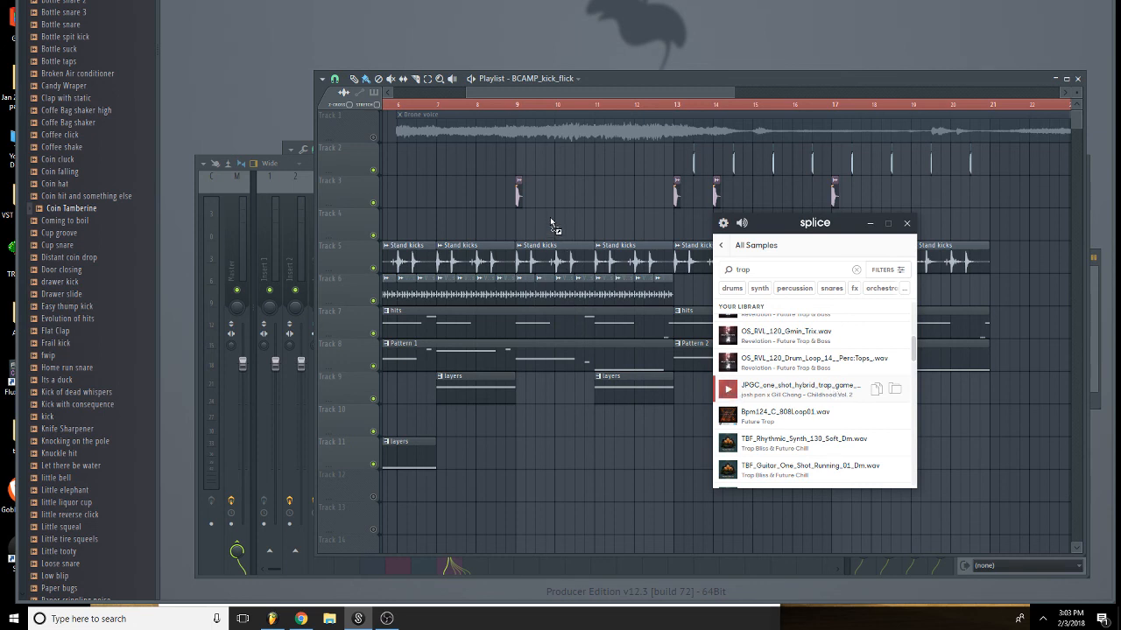
{"action": "left_click_drag", "start_coordinate": [552, 225], "coordinate": [554, 226]}
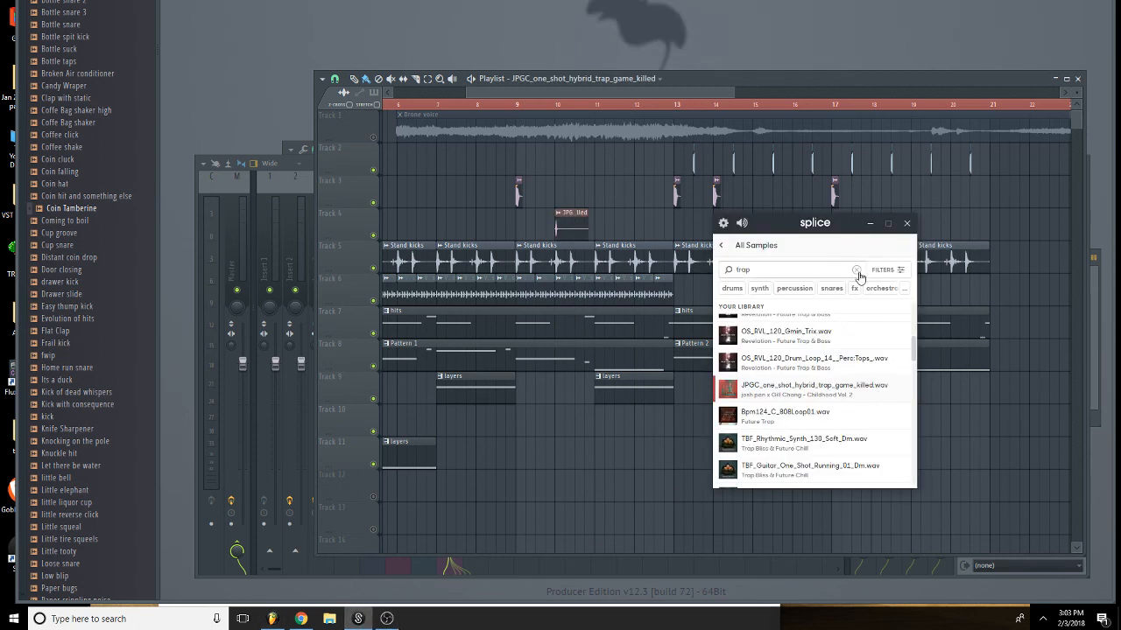
Search Splice for "snare", audition several results, and add UMRU_snare_skype.wav to track 4 in the second half of bar 12.
{"action": "left_click", "coordinate": [858, 271]}
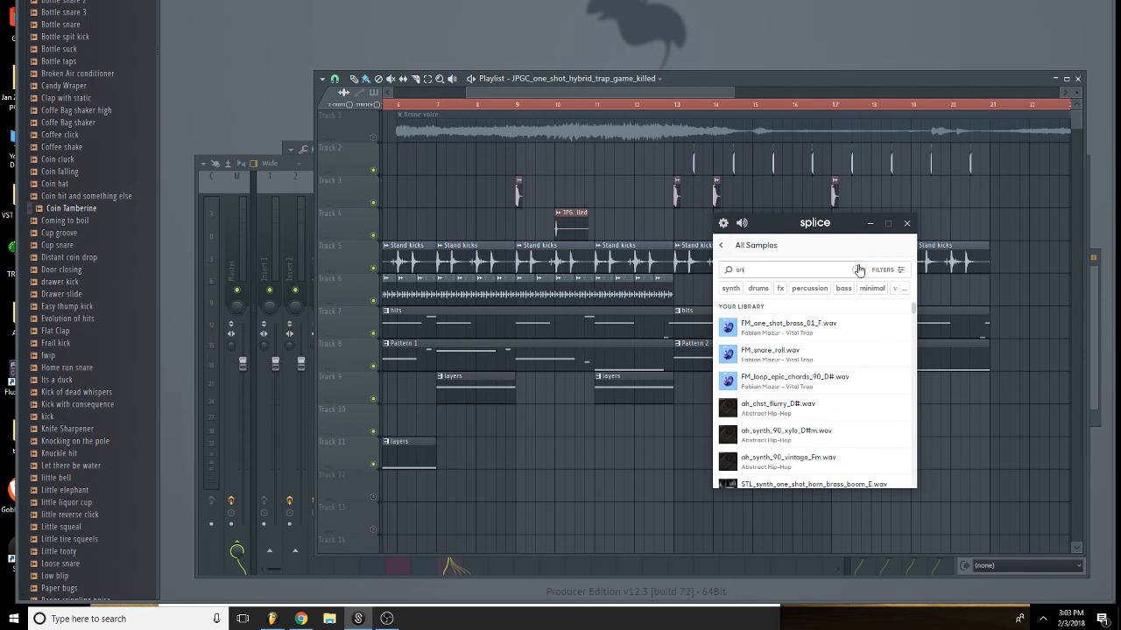
{"action": "scroll", "coordinate": [814, 368], "scroll_direction": "down", "scroll_amount": 2}
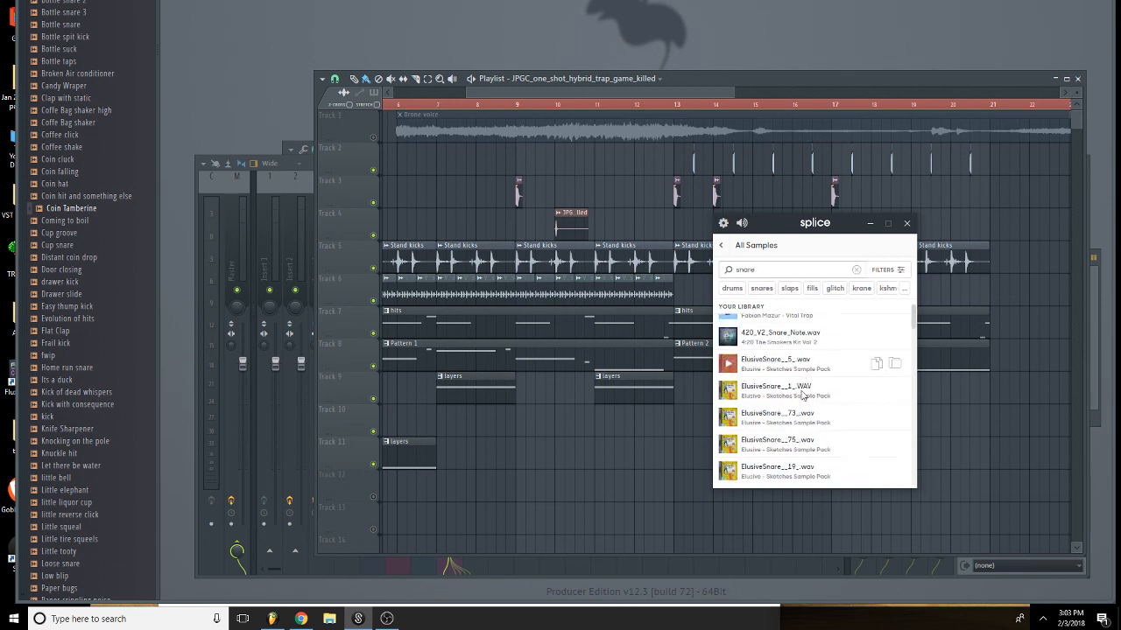
{"action": "scroll", "coordinate": [802, 394], "scroll_direction": "down", "scroll_amount": 3}
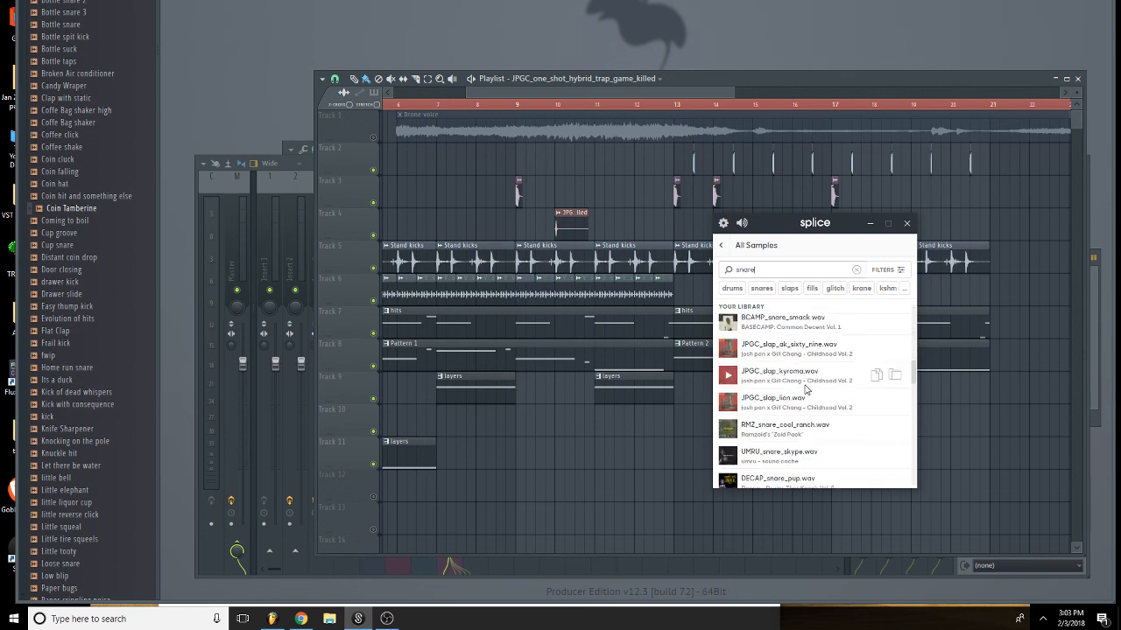
{"action": "left_click", "coordinate": [727, 375]}
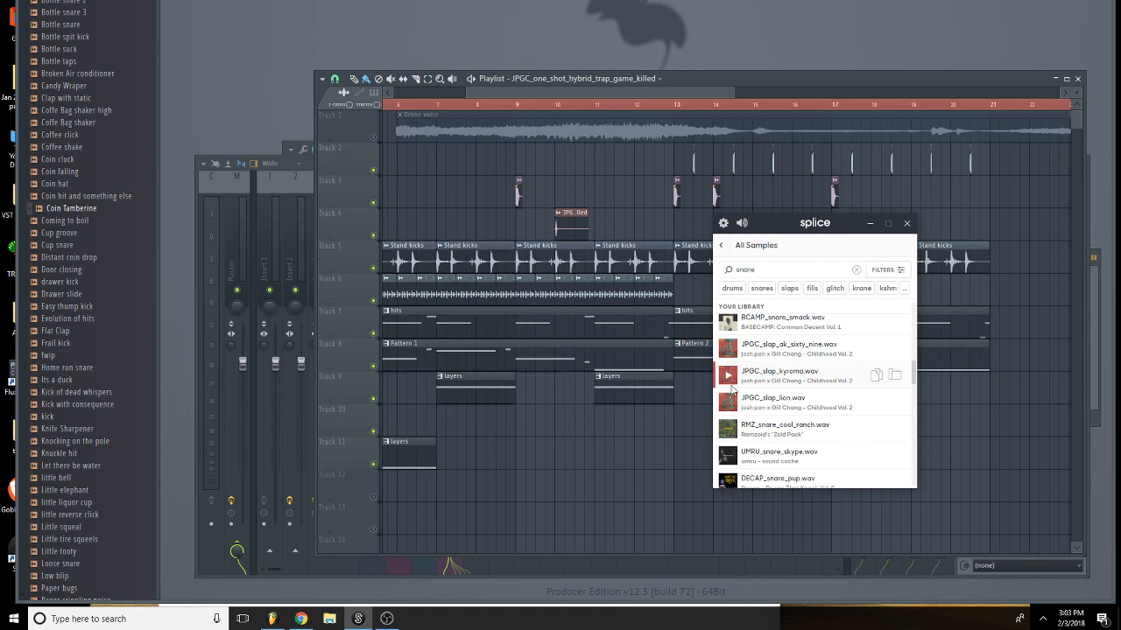
{"action": "left_click", "coordinate": [732, 404]}
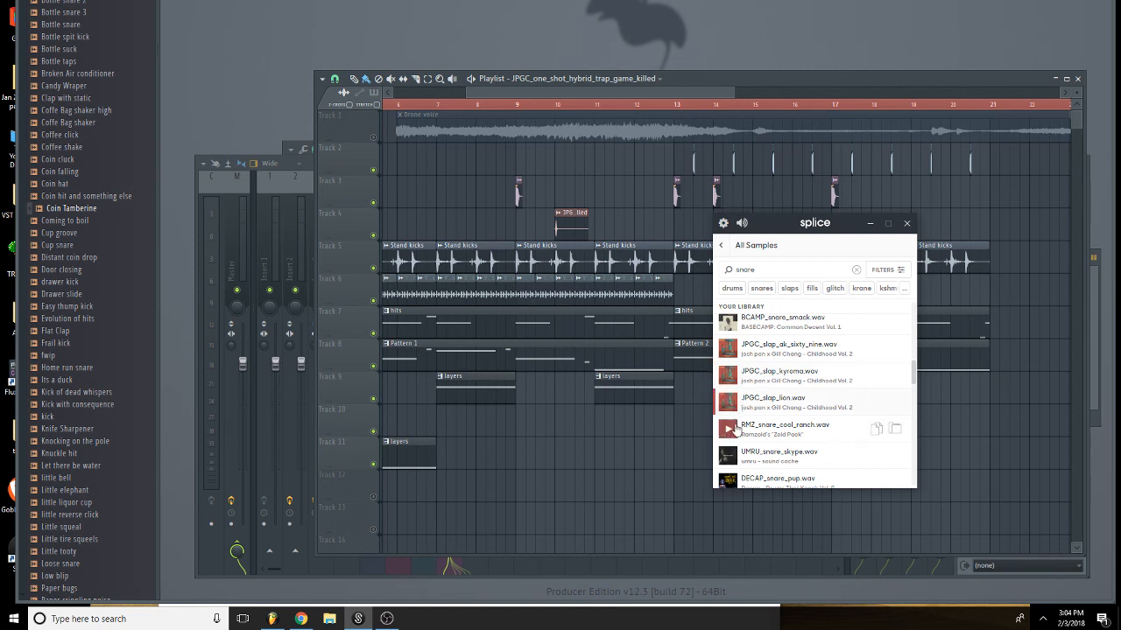
{"action": "scroll", "coordinate": [736, 429], "scroll_direction": "down", "scroll_amount": 1}
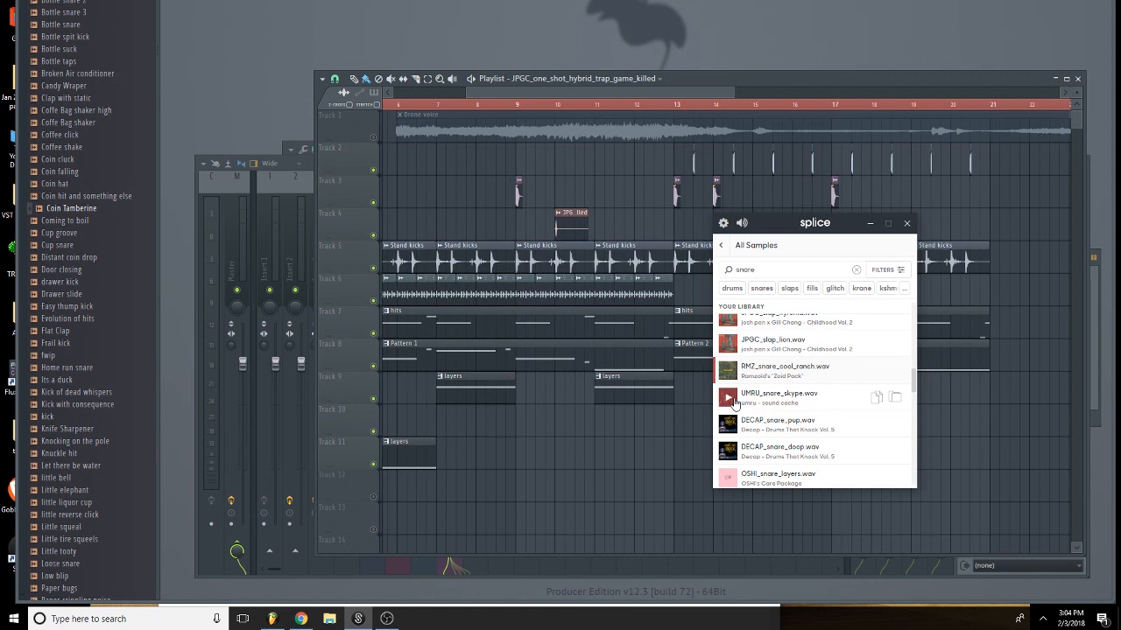
{"action": "left_click", "coordinate": [734, 401]}
{"action": "left_click", "coordinate": [733, 425]}
{"action": "left_click_drag", "start_coordinate": [700, 260], "coordinate": [656, 227]}
Insert an empty track at track 4, place the UMRU_snare_skype clip there at bar 14, and move the bar 14 kick to late in the bar.
{"action": "right_click", "coordinate": [370, 230]}
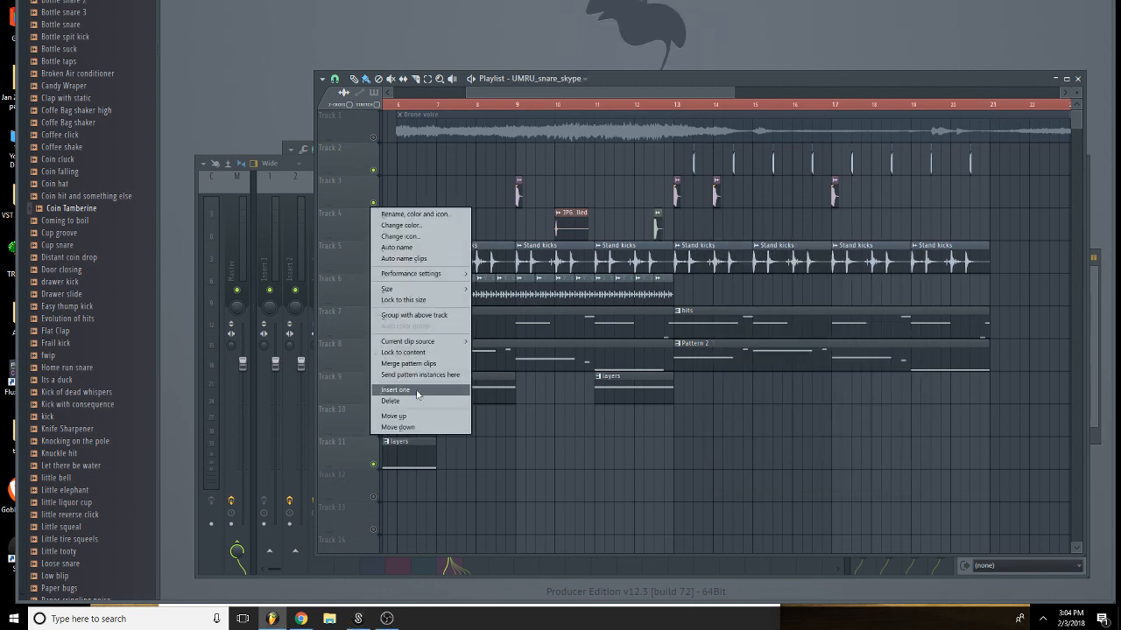
{"action": "left_click", "coordinate": [419, 394]}
{"action": "left_click_drag", "start_coordinate": [656, 260], "coordinate": [698, 221]}
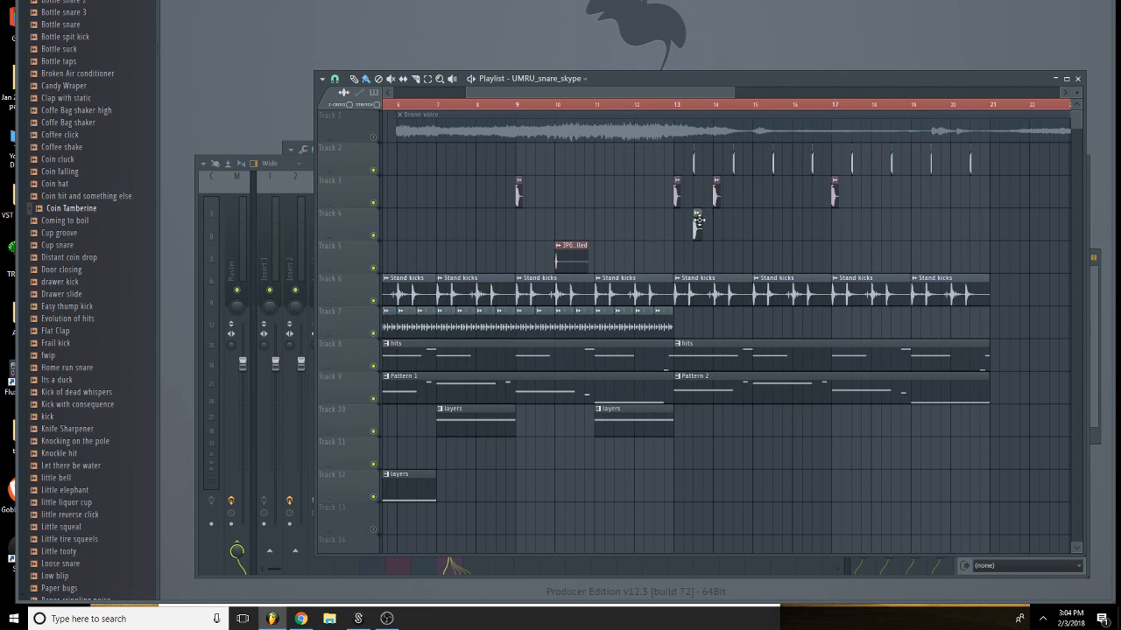
{"action": "left_click_drag", "start_coordinate": [699, 219], "coordinate": [718, 230]}
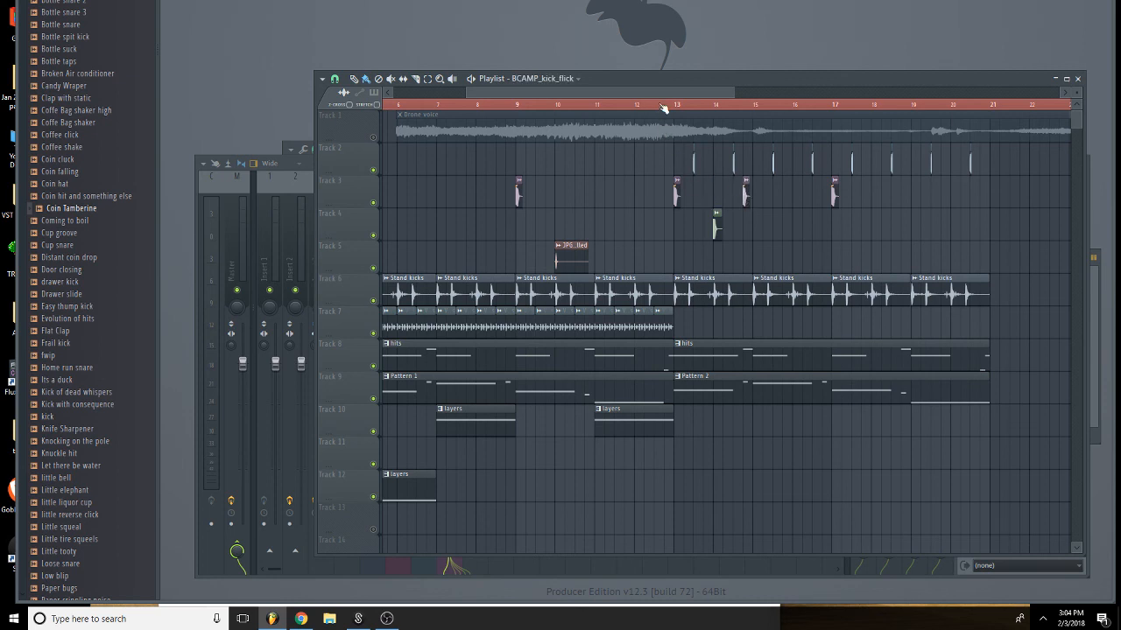
Play the section from just before bar 13, open the UMRU_snare_skype channel settings, and add another snare clip at bar 16.
{"action": "key", "text": "space"}
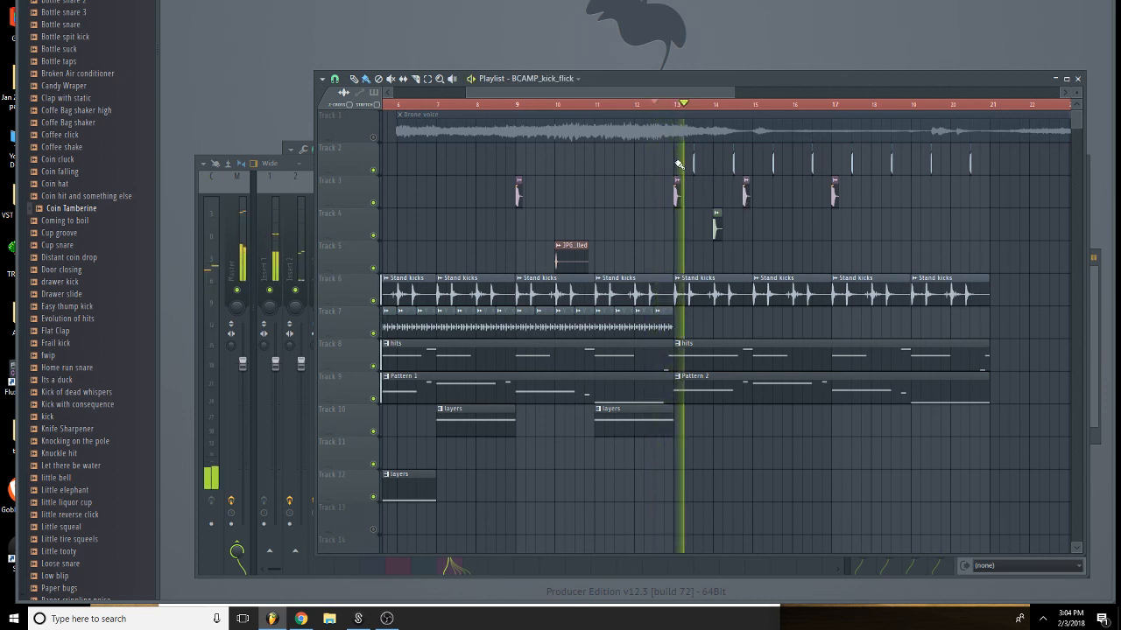
{"action": "double_click", "coordinate": [717, 224]}
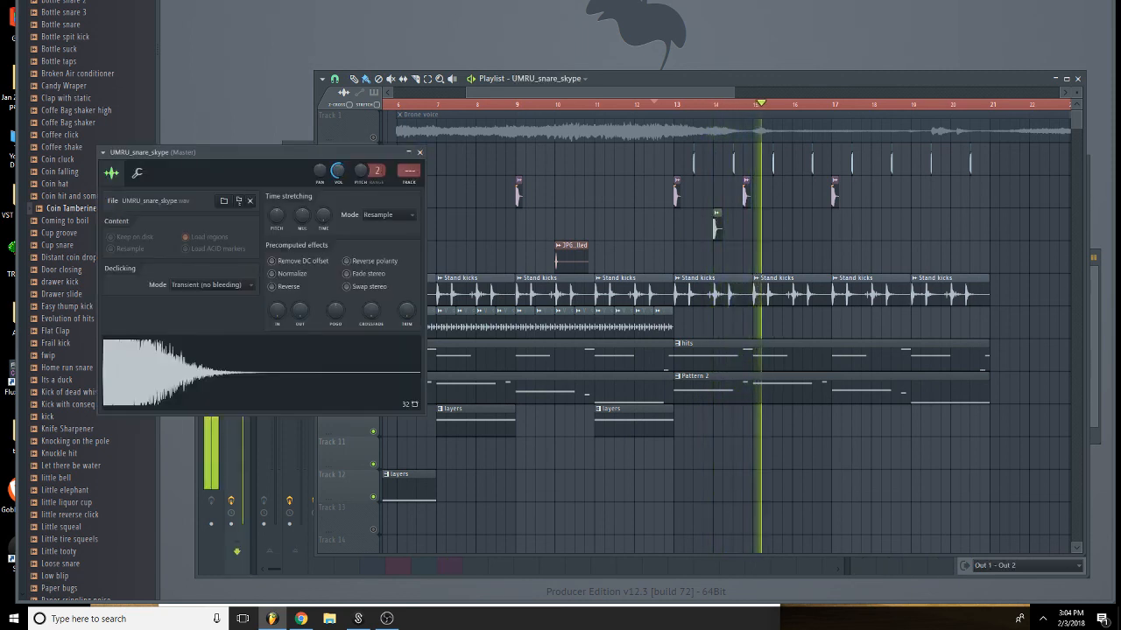
{"action": "key", "text": "space"}
{"action": "left_click", "coordinate": [797, 226]}
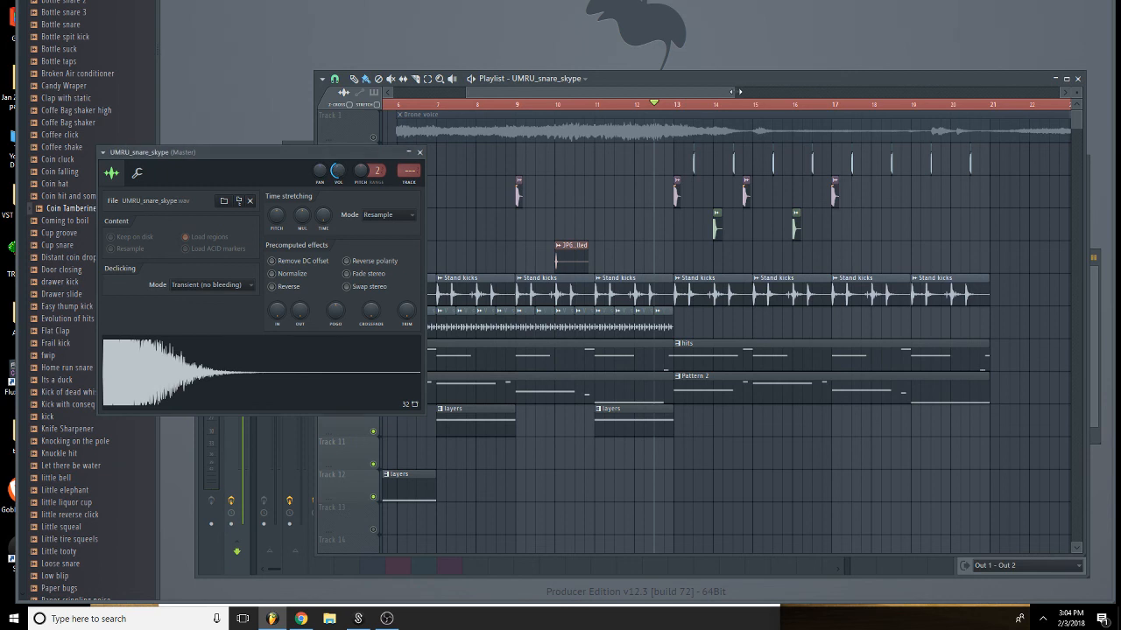
Move the bar 14 snare half a bar earlier and the first ghost voice clip a quarter bar earlier, and play the section.
{"action": "scroll", "coordinate": [796, 227], "scroll_direction": "up", "scroll_amount": 4}
{"action": "key", "text": "space"}
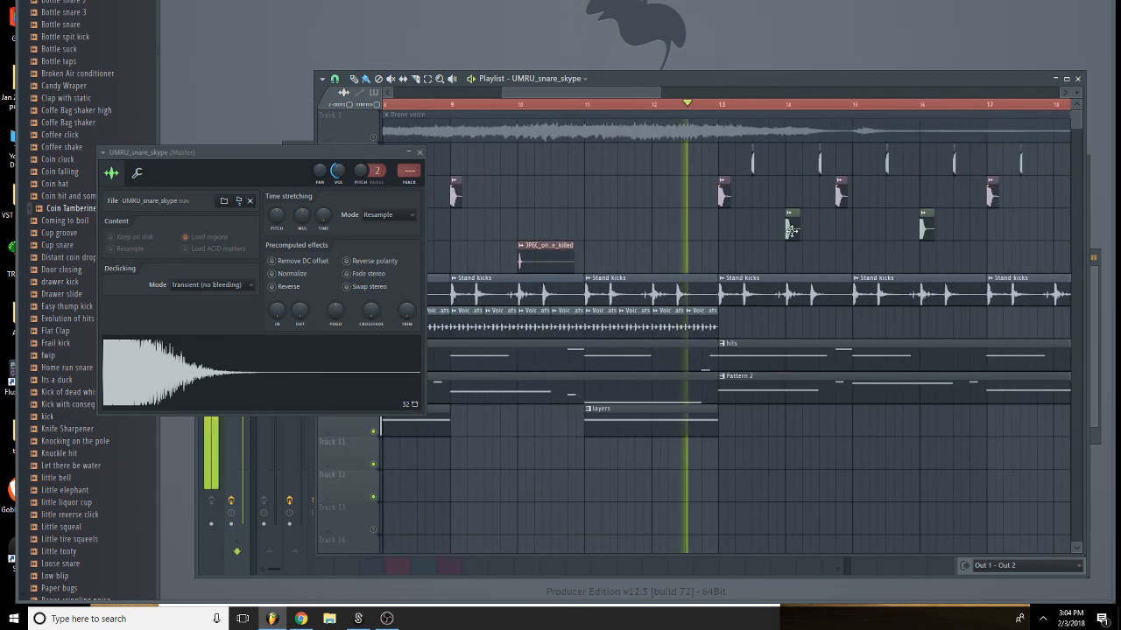
{"action": "left_click_drag", "start_coordinate": [791, 231], "coordinate": [757, 230]}
{"action": "key", "text": "space"}
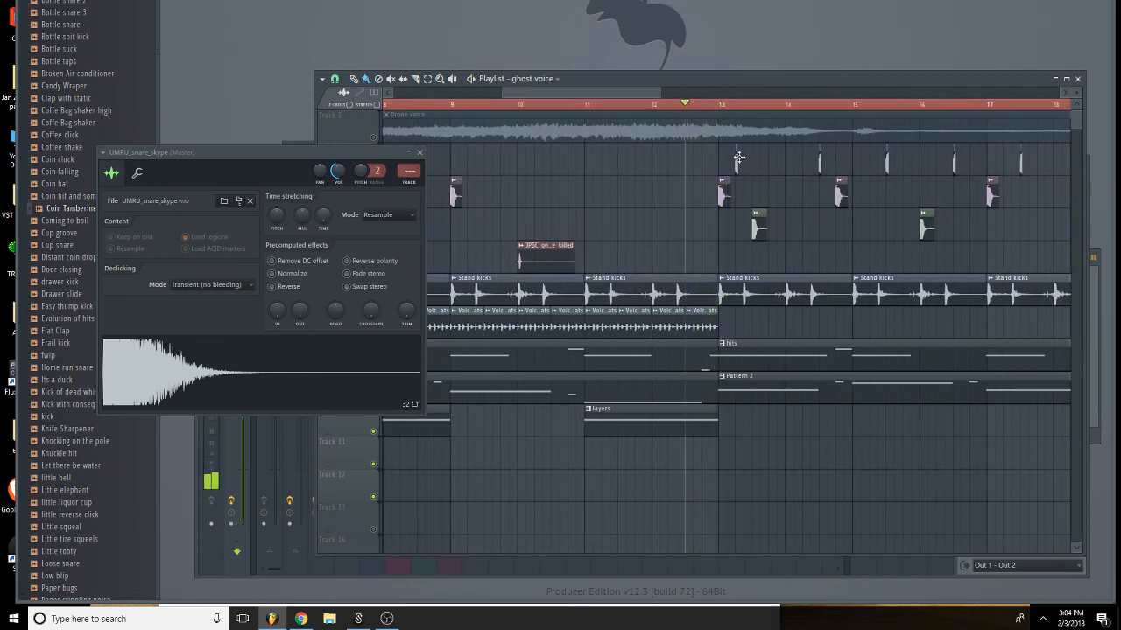
{"action": "key", "text": "space"}
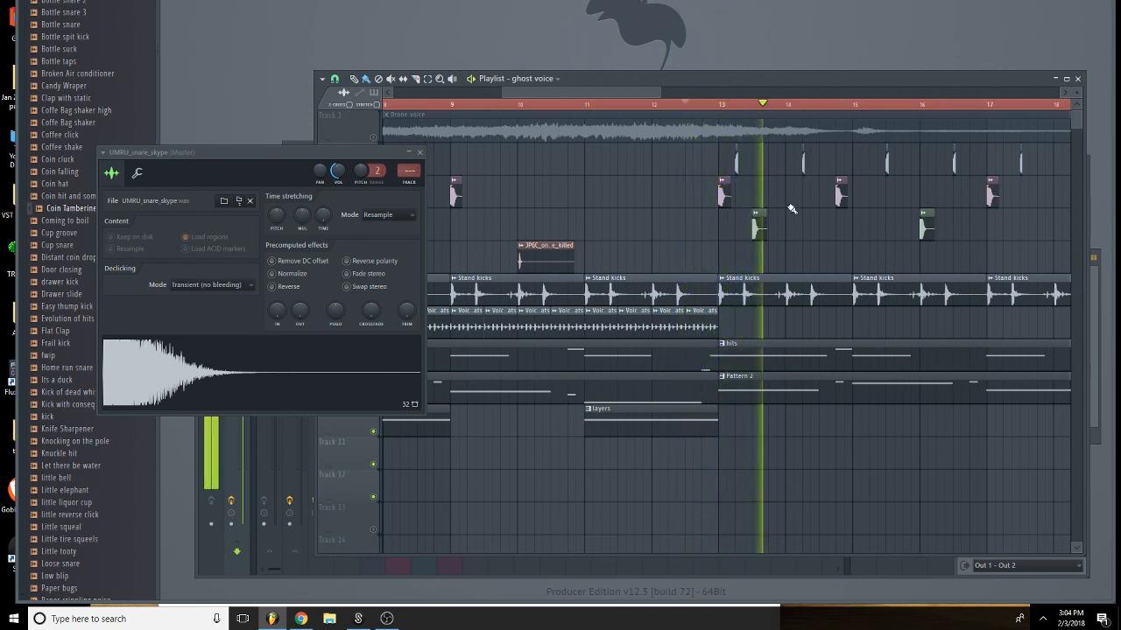
Rearrange the ghost voice clips at half-bar intervals from bar 13 through bar 16, and close the snare channel settings.
{"action": "key", "text": "space"}
{"action": "left_click_drag", "start_coordinate": [804, 164], "coordinate": [780, 169]}
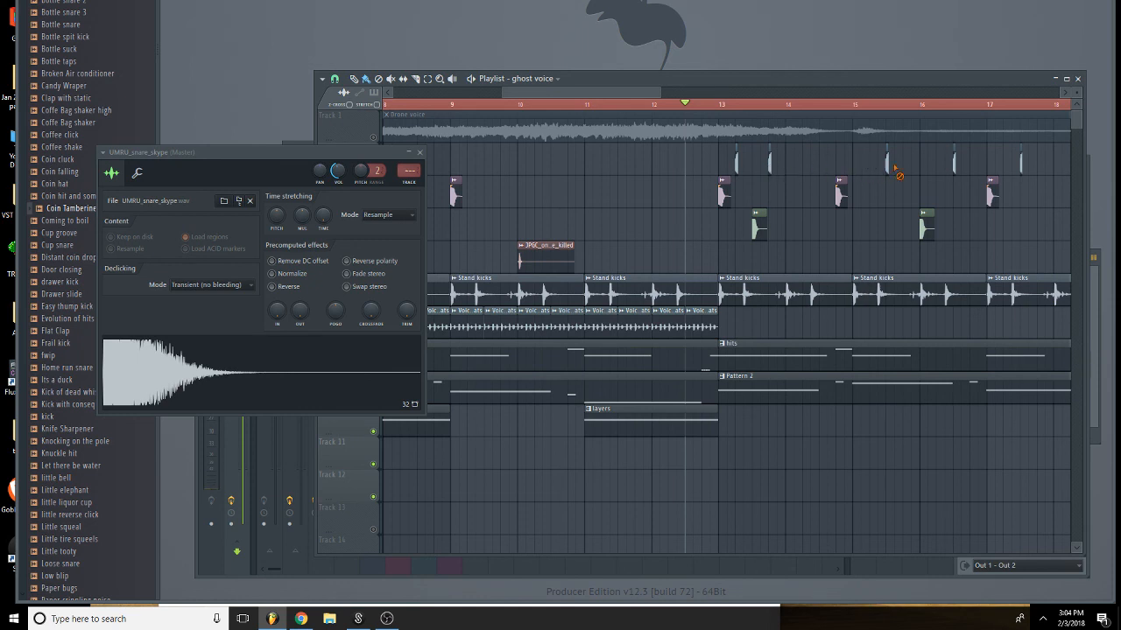
{"action": "left_click_drag", "start_coordinate": [952, 177], "coordinate": [712, 143]}
{"action": "mouse_move", "coordinate": [864, 178]}
{"action": "left_mouse_down"}
{"action": "mouse_move", "coordinate": [791, 144]}
{"action": "mouse_move", "coordinate": [714, 141]}
{"action": "mouse_move", "coordinate": [867, 168]}
{"action": "left_mouse_up"}
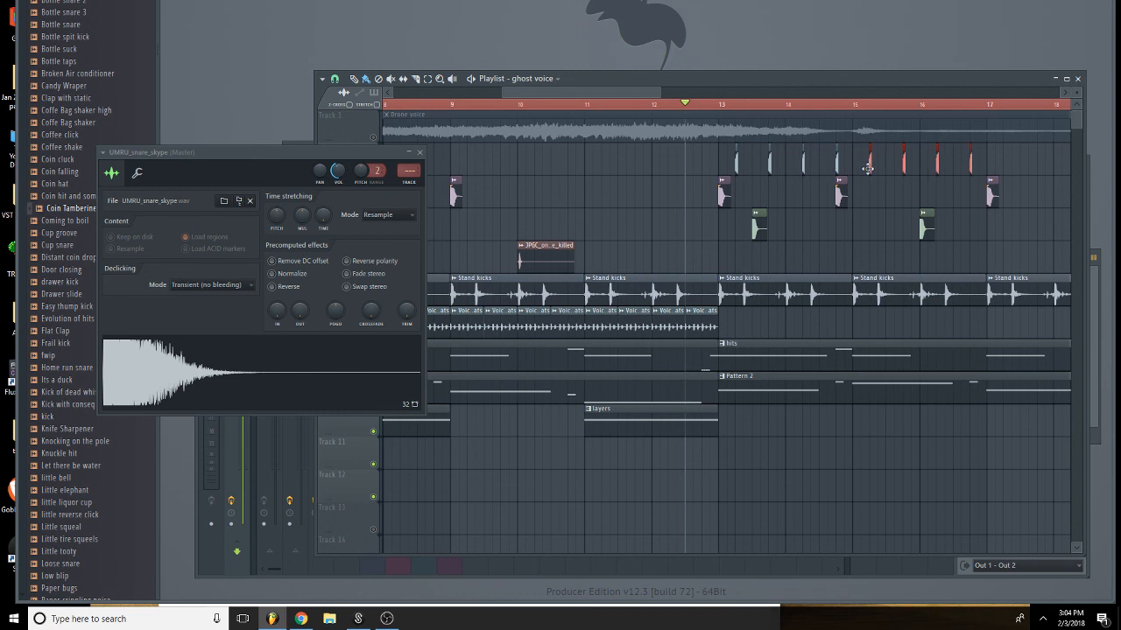
{"action": "left_click", "coordinate": [419, 152]}
With the section playing, add a BCAMP_kick_flick clip just before the middle of bar 14 and a UMRU_snare_skype clip at its middle.
{"action": "scroll", "coordinate": [571, 230], "scroll_direction": "right", "scroll_amount": 5}
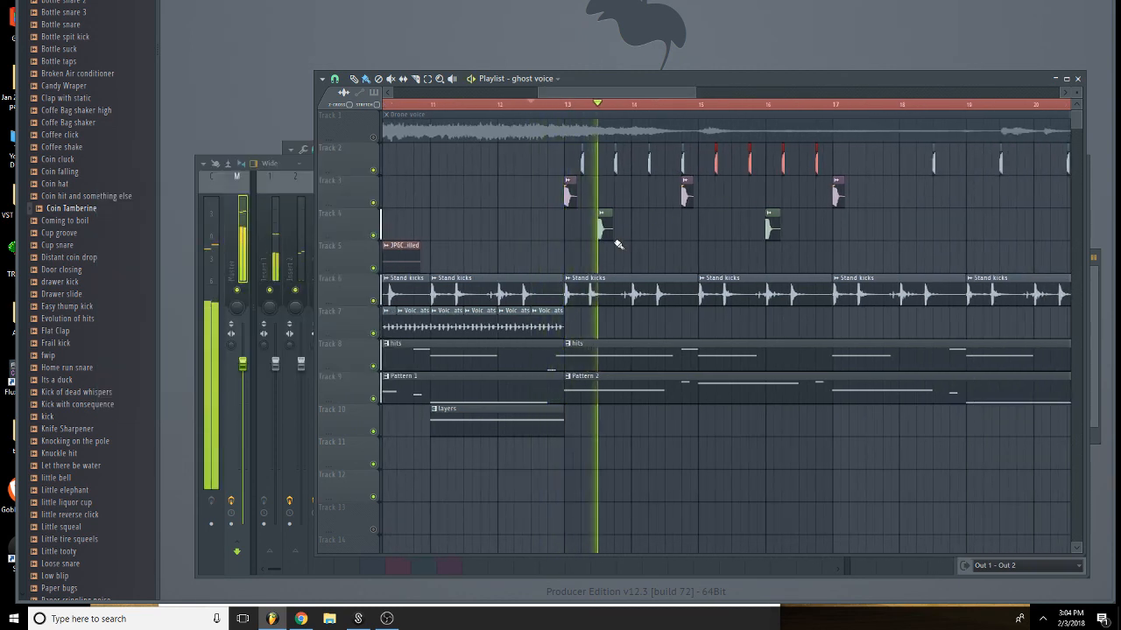
{"action": "left_click_drag", "start_coordinate": [567, 196], "coordinate": [536, 201]}
{"action": "key", "text": "space"}
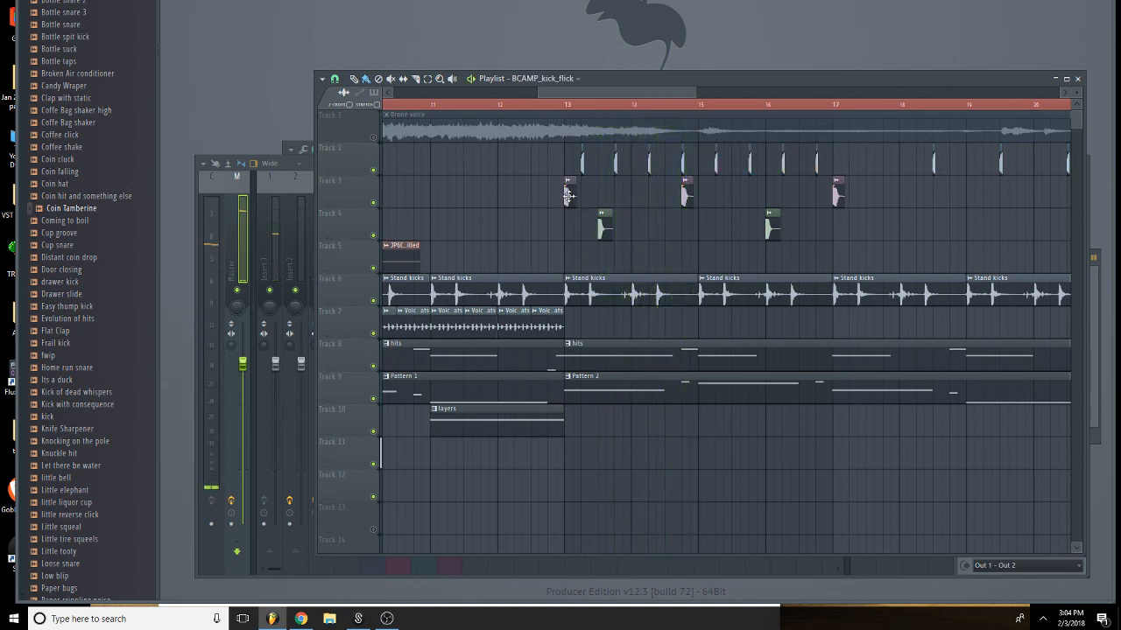
{"action": "left_click_drag", "start_coordinate": [639, 197], "coordinate": [659, 217]}
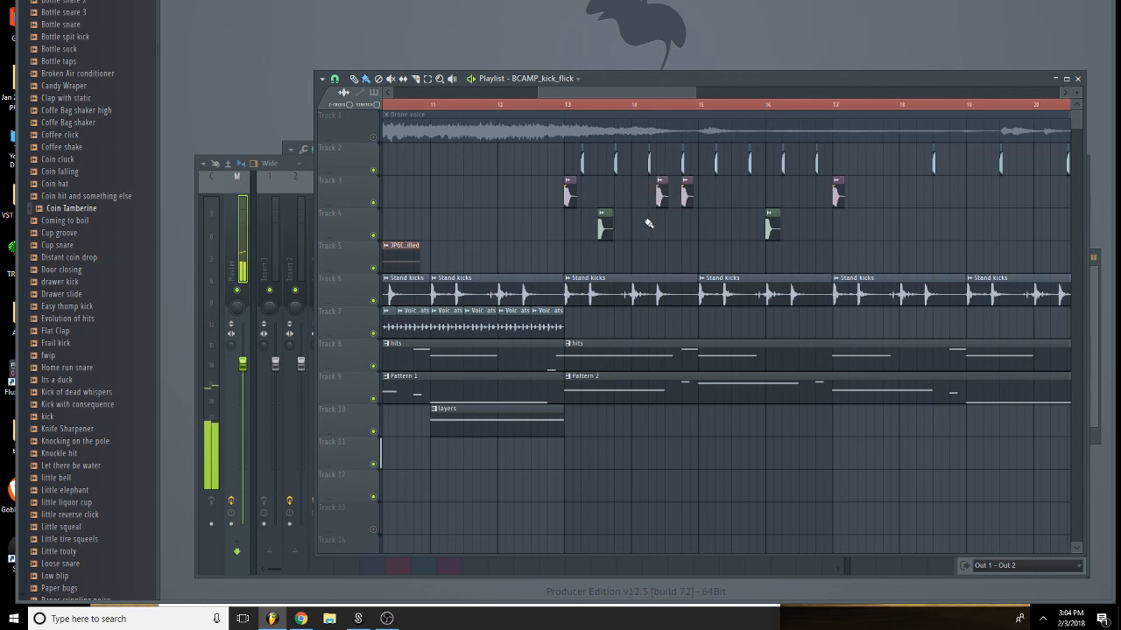
{"action": "left_click", "coordinate": [670, 230]}
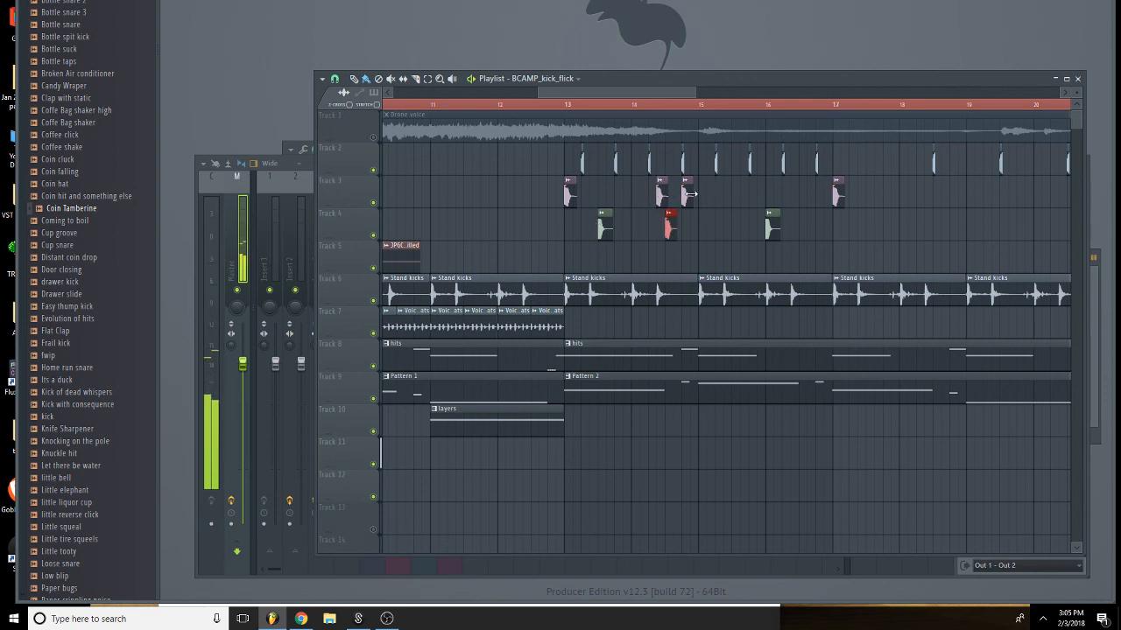
Replace the mid-bar 14 clip on Track 4 with UMRU_snare_skype and repeat the bars 13–14 kicks on Track 3 from bar 15.
{"action": "left_click", "coordinate": [568, 108]}
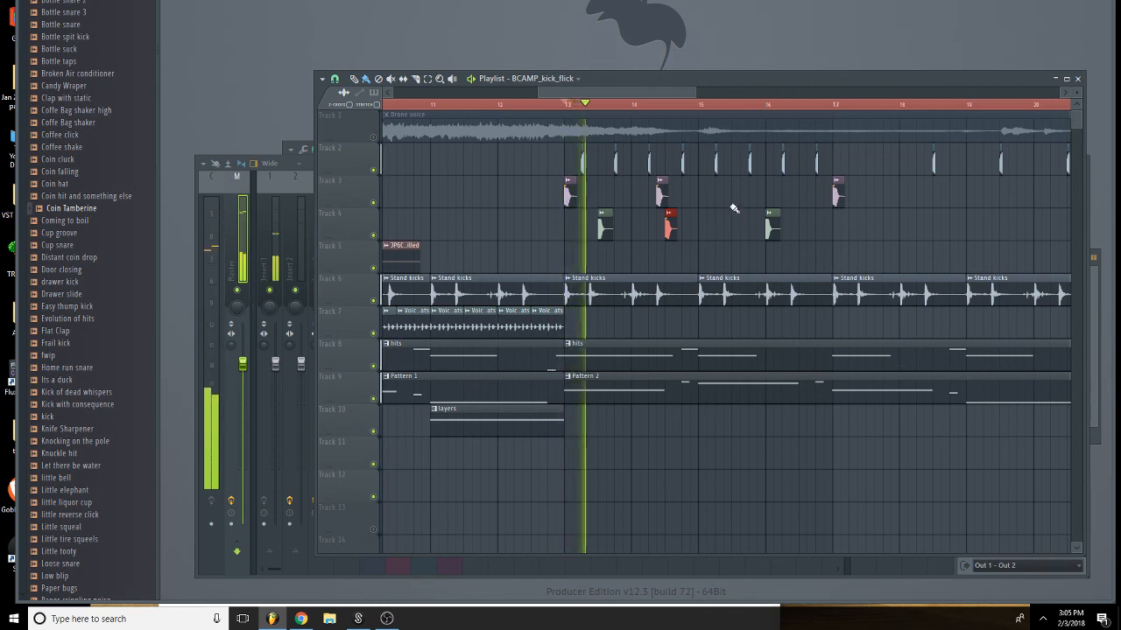
{"action": "right_click", "coordinate": [669, 219]}
{"action": "left_click", "coordinate": [606, 230]}
{"action": "key", "text": "space"}
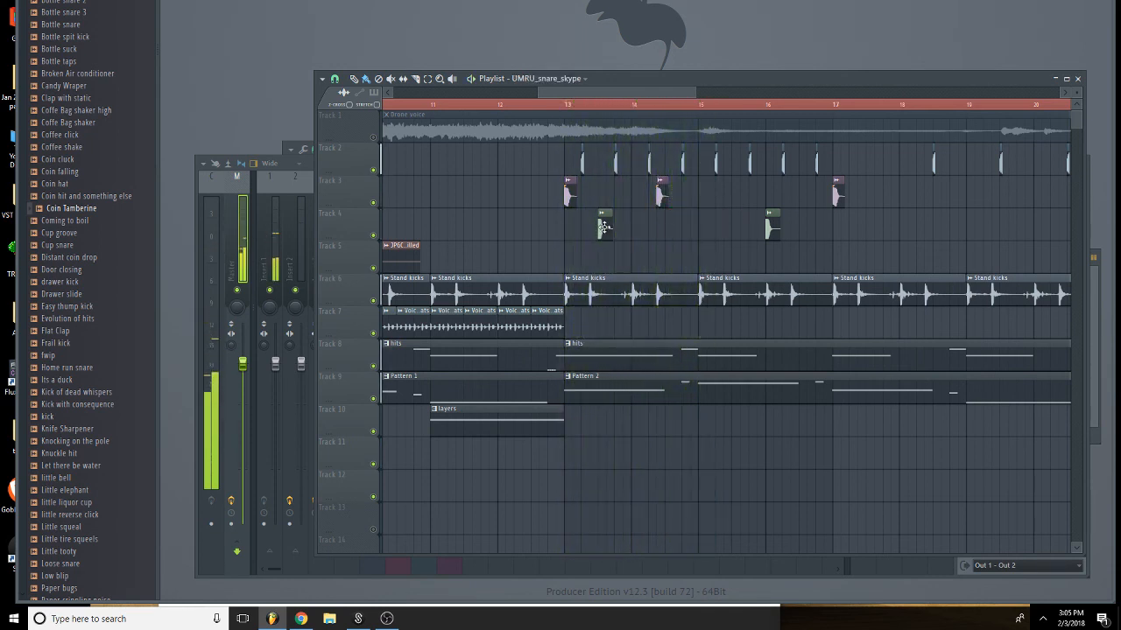
{"action": "left_click", "coordinate": [671, 229]}
{"action": "mouse_move", "coordinate": [699, 193]}
{"action": "left_mouse_down"}
{"action": "mouse_move", "coordinate": [571, 191]}
{"action": "mouse_move", "coordinate": [722, 191]}
{"action": "mouse_move", "coordinate": [705, 190]}
{"action": "left_mouse_up"}
{"action": "left_click", "coordinate": [561, 109]}
{"action": "key", "text": "space"}
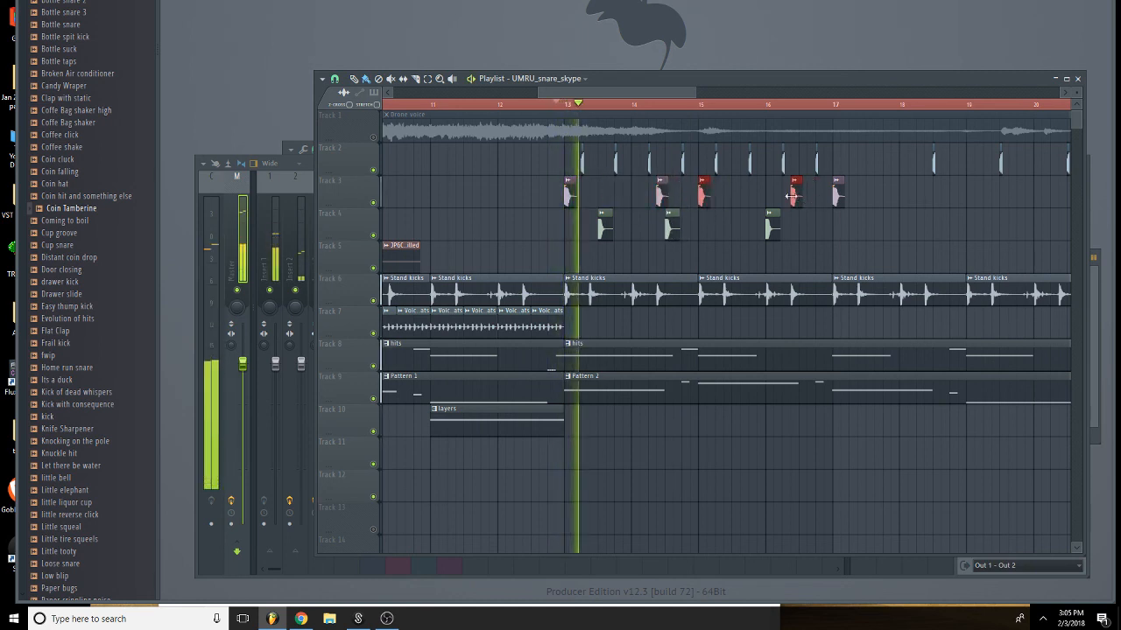
Remove the Track 4 snare at bar 16 and place snares in the middle of bars 15 and 16.
{"action": "right_click", "coordinate": [795, 195]}
{"action": "right_click", "coordinate": [838, 195]}
{"action": "right_click", "coordinate": [772, 226]}
{"action": "left_click_drag", "start_coordinate": [756, 229], "coordinate": [702, 195]}
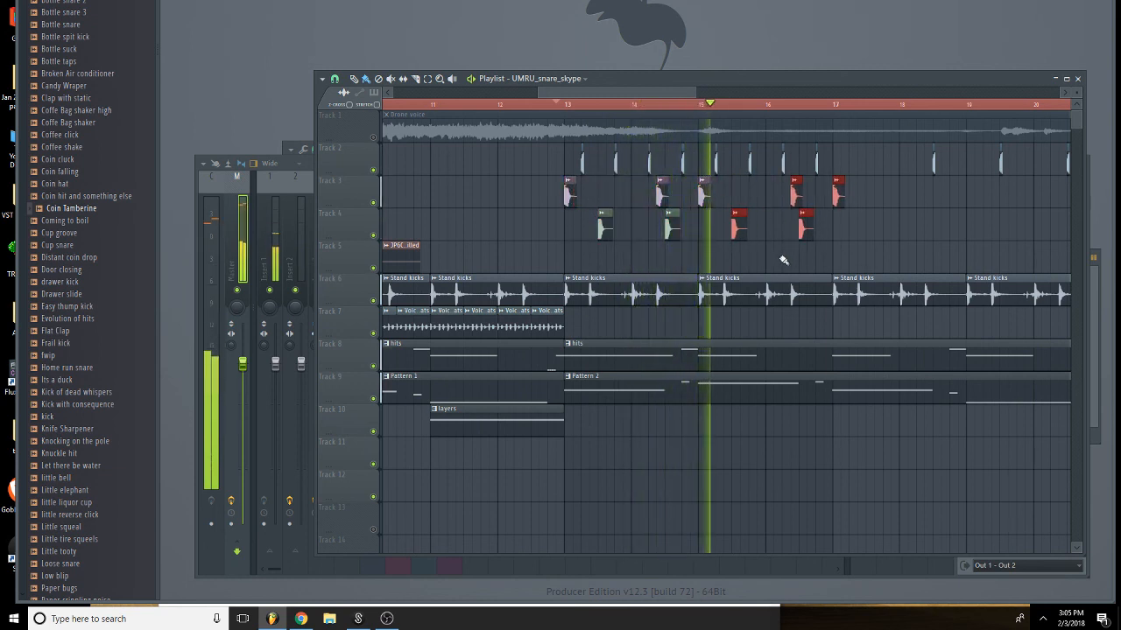
{"action": "right_click", "coordinate": [778, 213]}
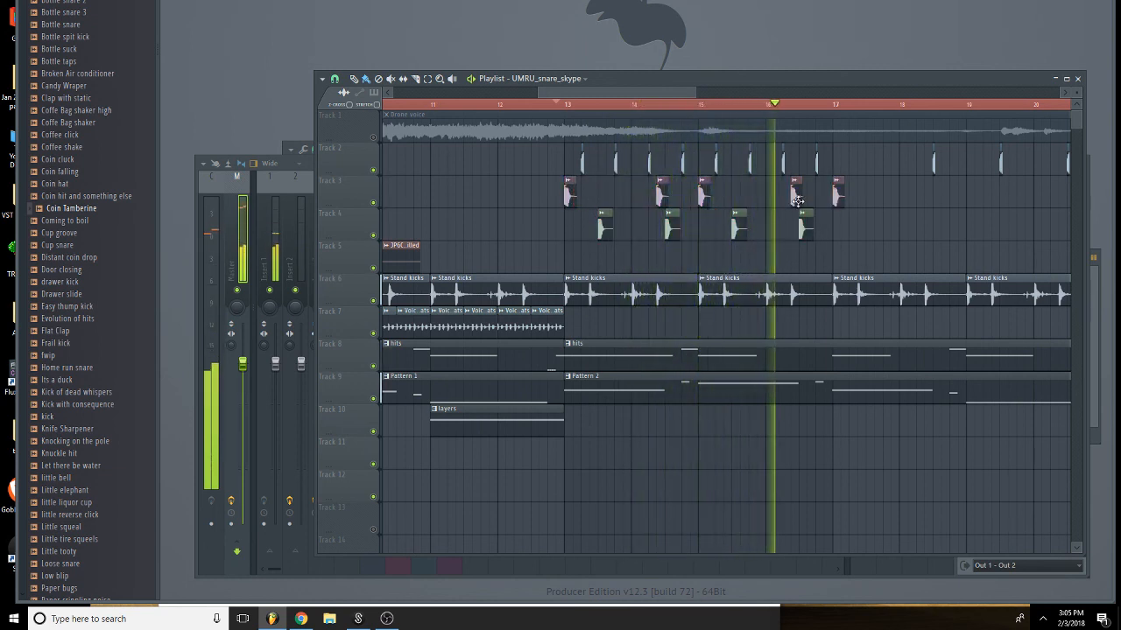
Add two closely spaced BCAMP_kick_flick clips at the start of bar 16 on Track 3 and play back from bar 13.
{"action": "key", "text": "space"}
{"action": "left_click", "coordinate": [769, 194]}
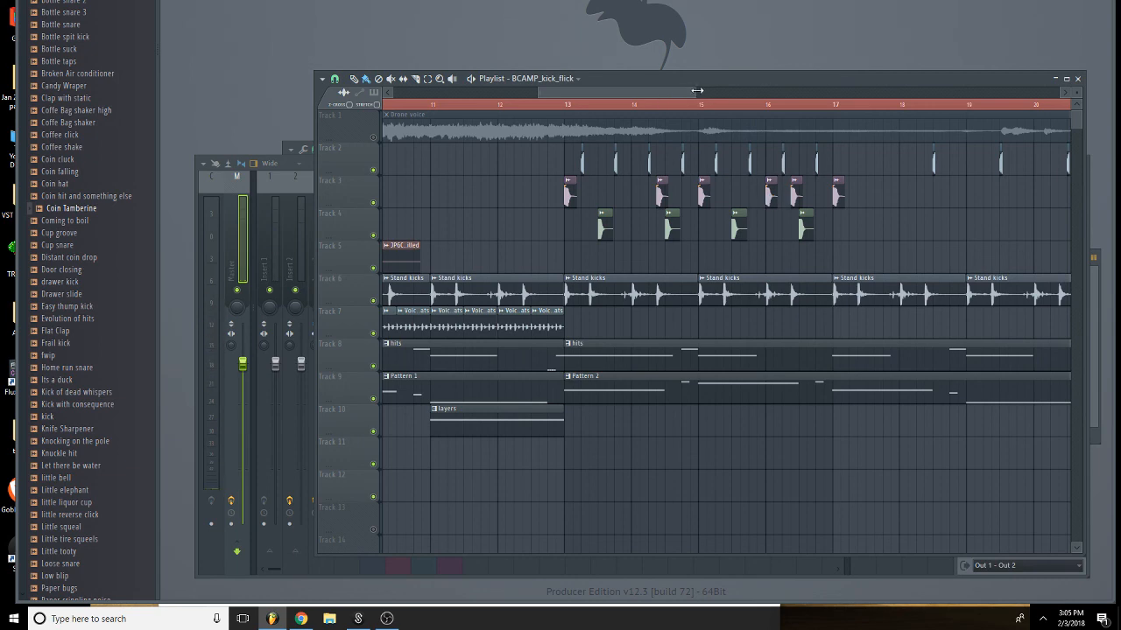
{"action": "left_click_drag", "start_coordinate": [697, 91], "coordinate": [648, 93]}
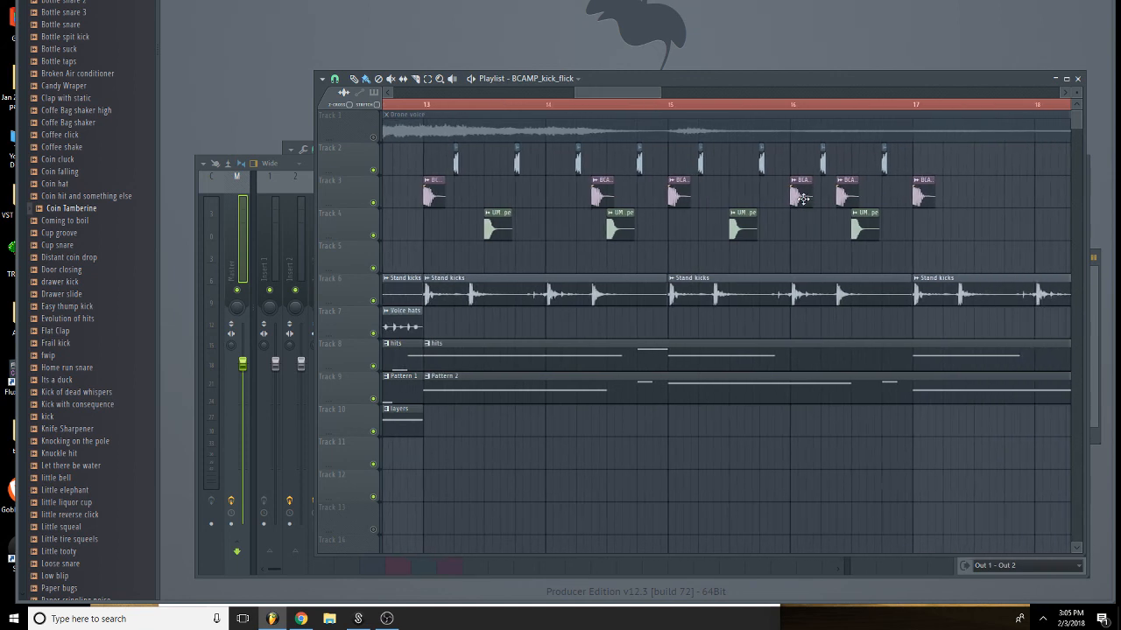
{"action": "left_click", "coordinate": [426, 106]}
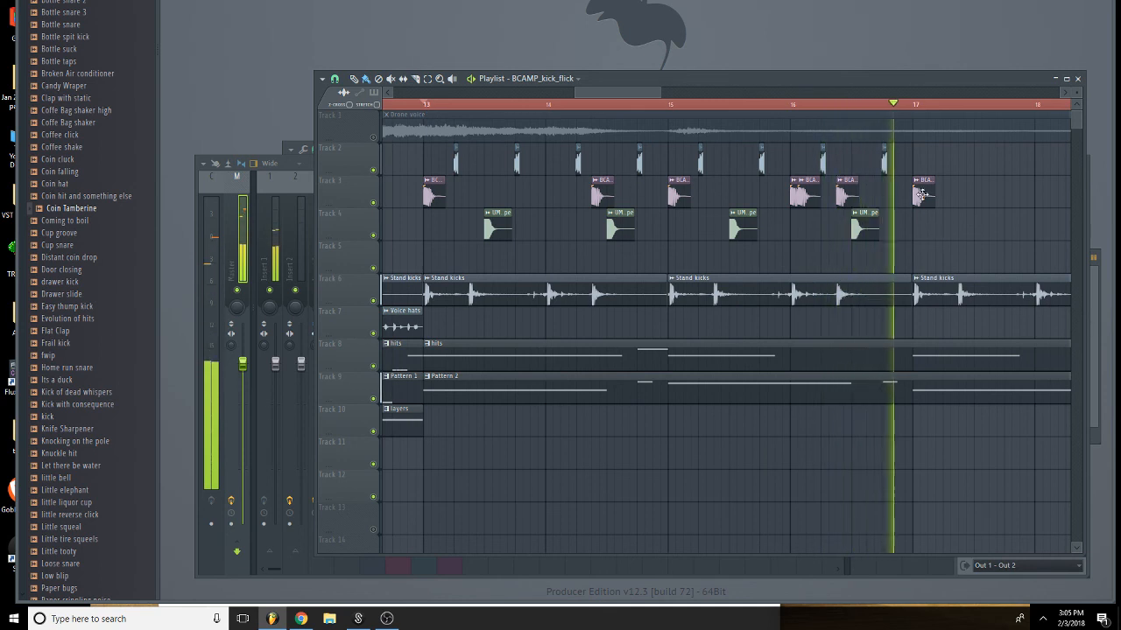
{"action": "key", "text": "space"}
Delete the leftover drum clips in bars 17 and 18, and duplicate the Tracks 2–4 drum clips of bars 13–16 into bars 17–20.
{"action": "scroll", "coordinate": [682, 109], "scroll_direction": "down", "scroll_amount": 1}
{"action": "left_click_drag", "start_coordinate": [846, 237], "coordinate": [1026, 163]}
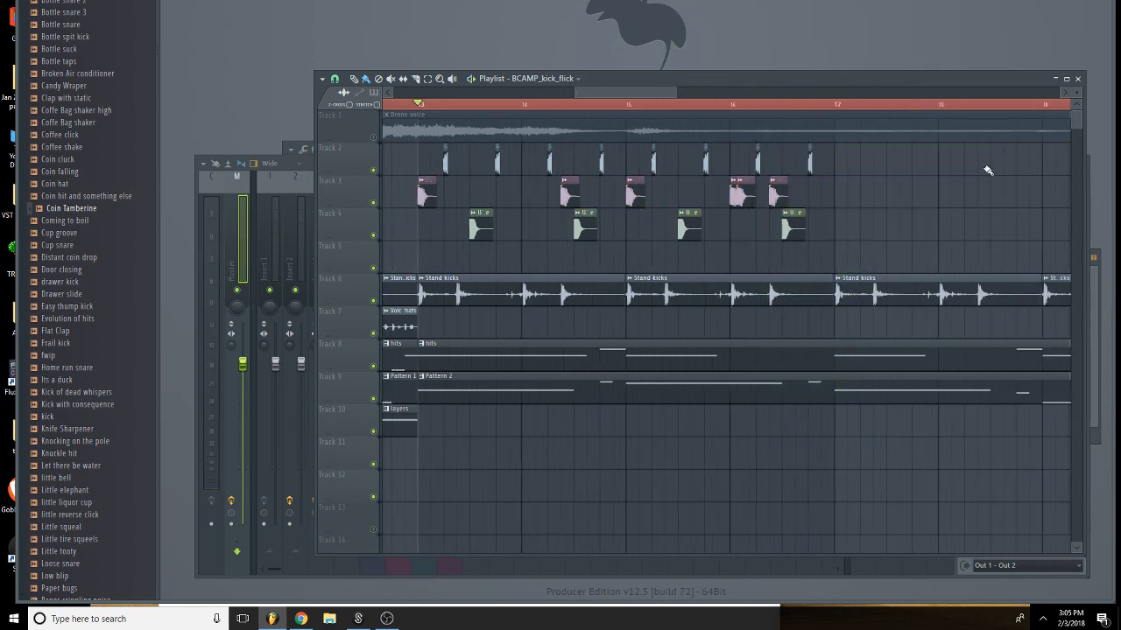
{"action": "left_click_drag", "start_coordinate": [825, 242], "coordinate": [408, 142]}
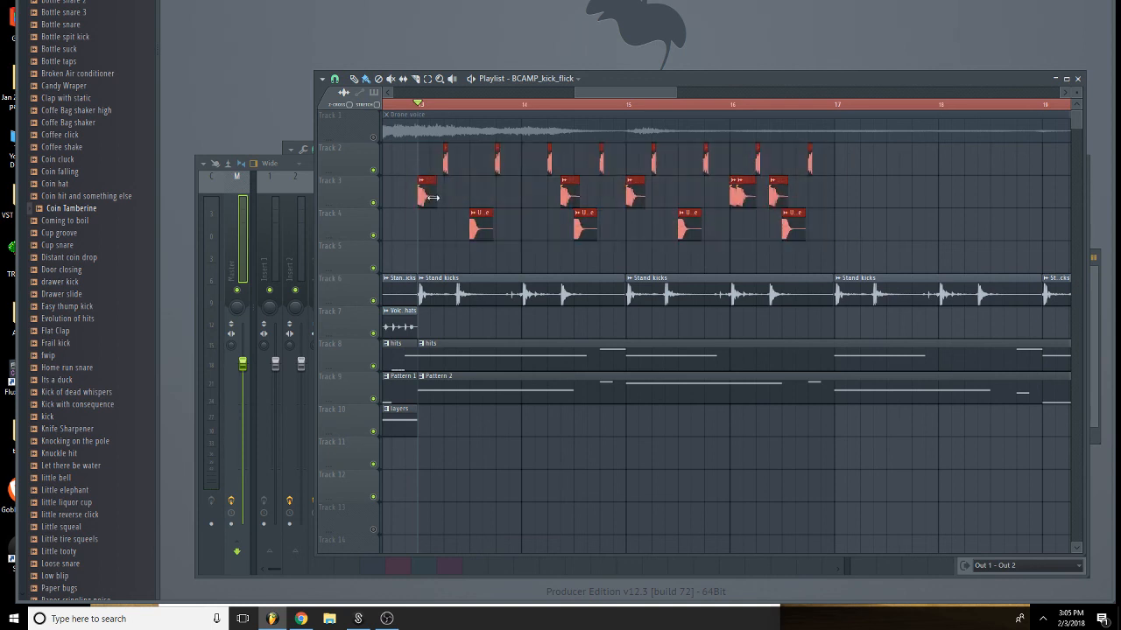
{"action": "key", "text": "ctrl+b"}
{"action": "left_click_drag", "start_coordinate": [804, 195], "coordinate": [869, 196]}
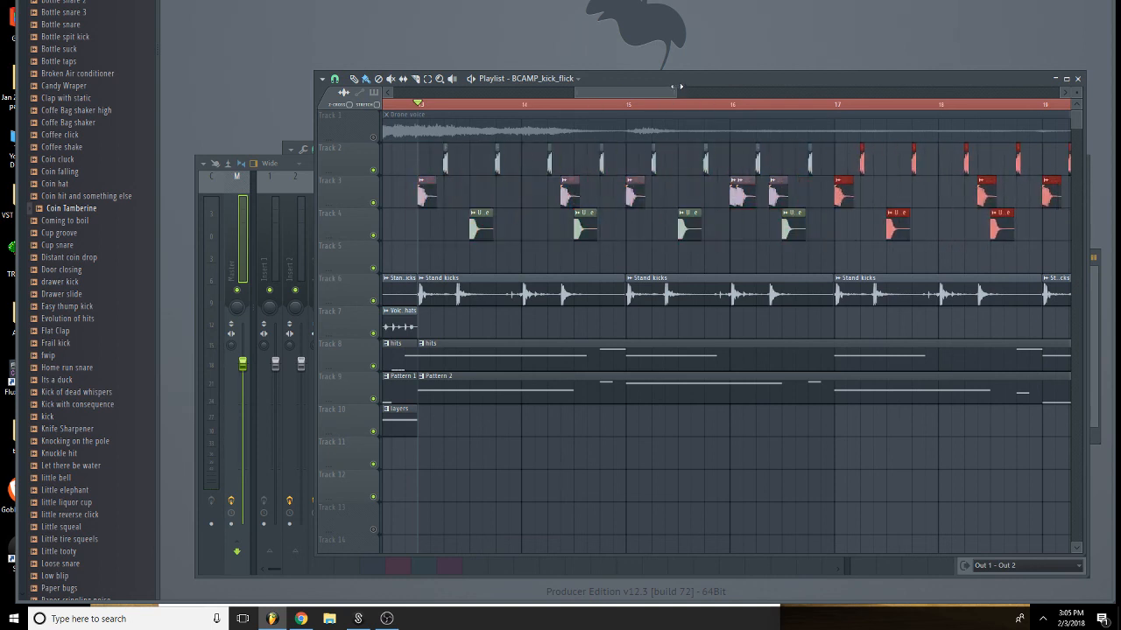
{"action": "left_click_drag", "start_coordinate": [679, 86], "coordinate": [760, 86]}
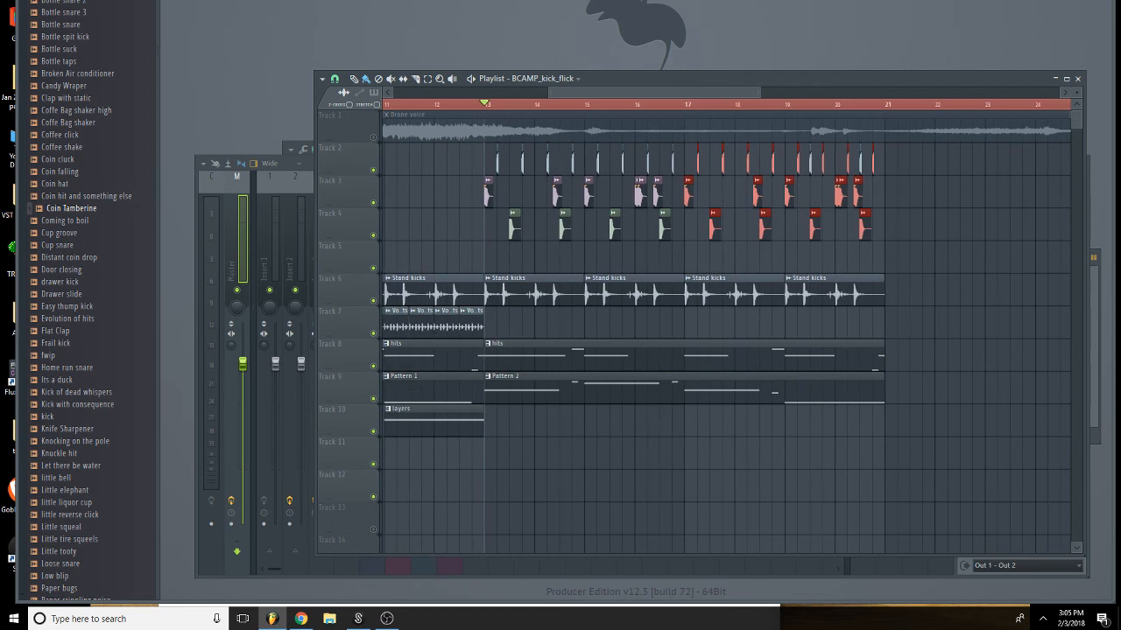
Open the channel rack and show all channels instead of only the audio ones.
{"action": "key", "text": "F9"}
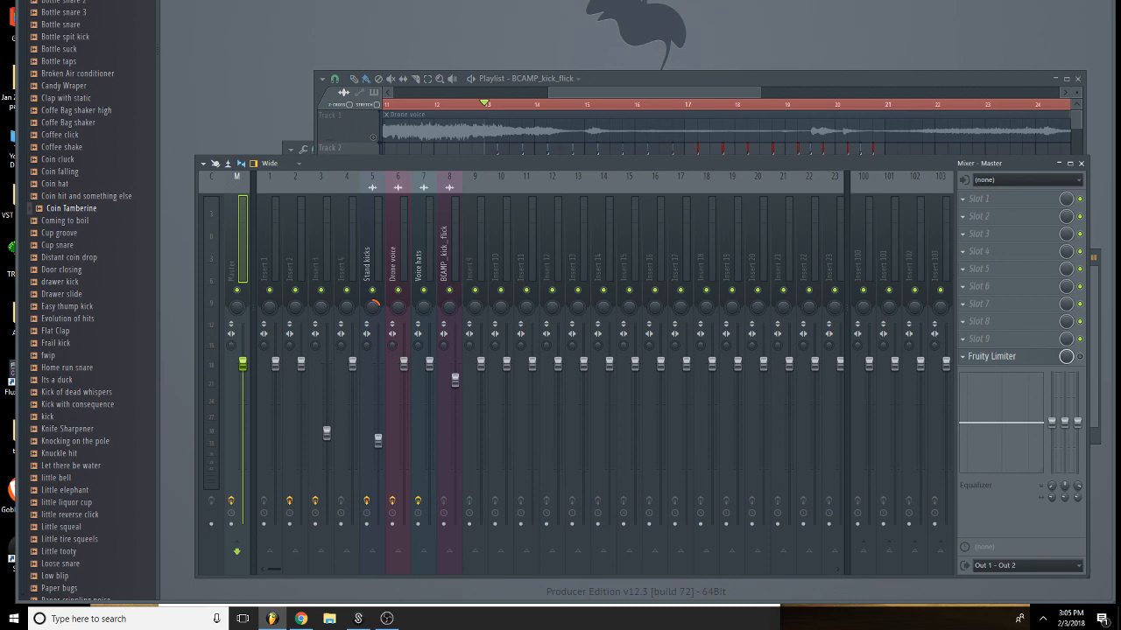
{"action": "key", "text": "F7"}
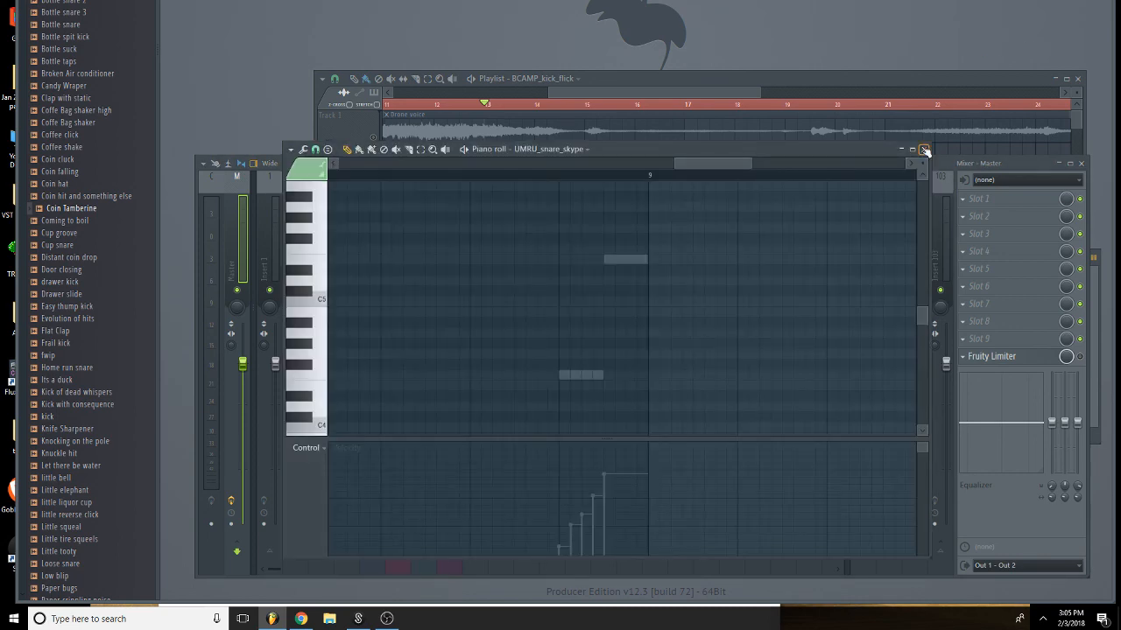
{"action": "key", "text": "F6"}
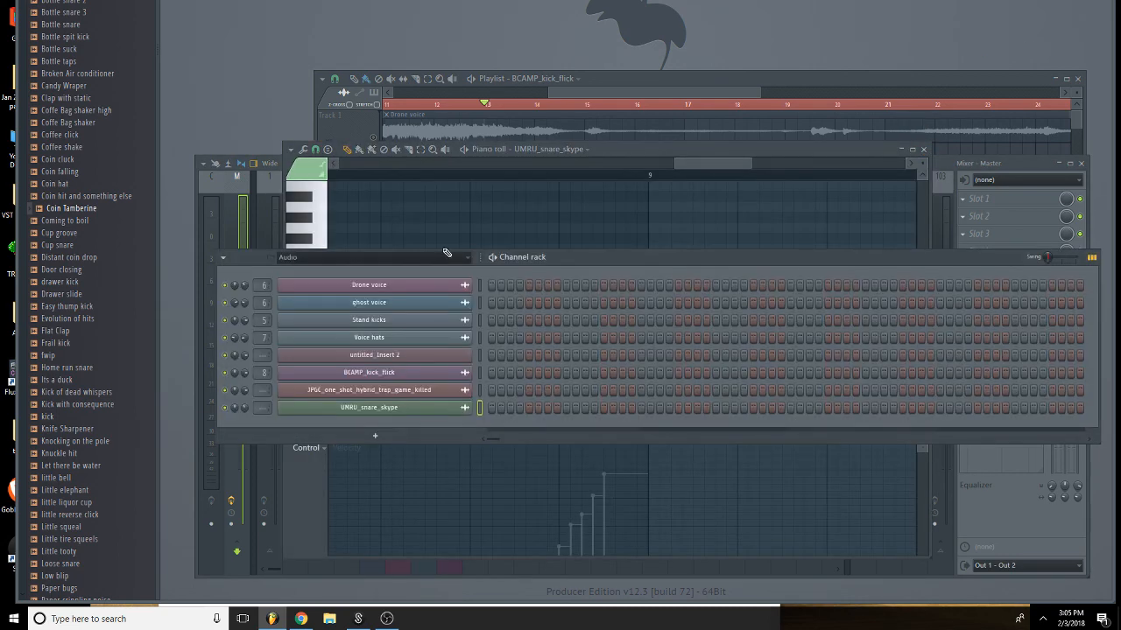
{"action": "left_click", "coordinate": [390, 259]}
{"action": "left_click", "coordinate": [375, 282]}
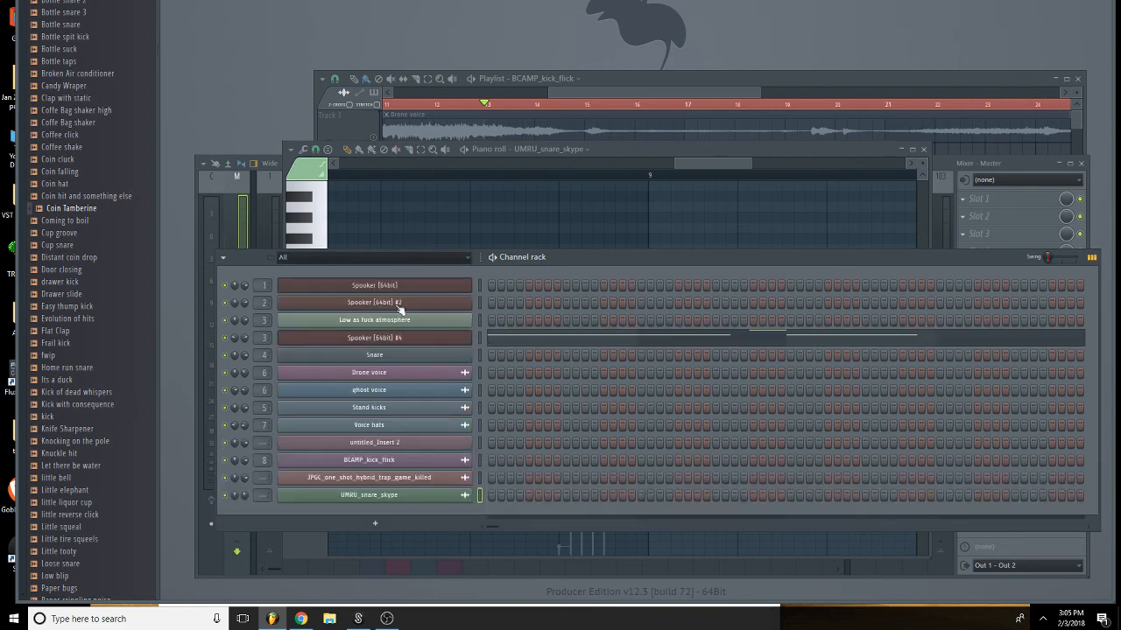
Replace the Snare channel's instrument with Spooker [64bit] and load the Bell - Kids With Bad Intentions preset.
{"action": "right_click", "coordinate": [409, 359]}
{"action": "mouse_move", "coordinate": [515, 448]}
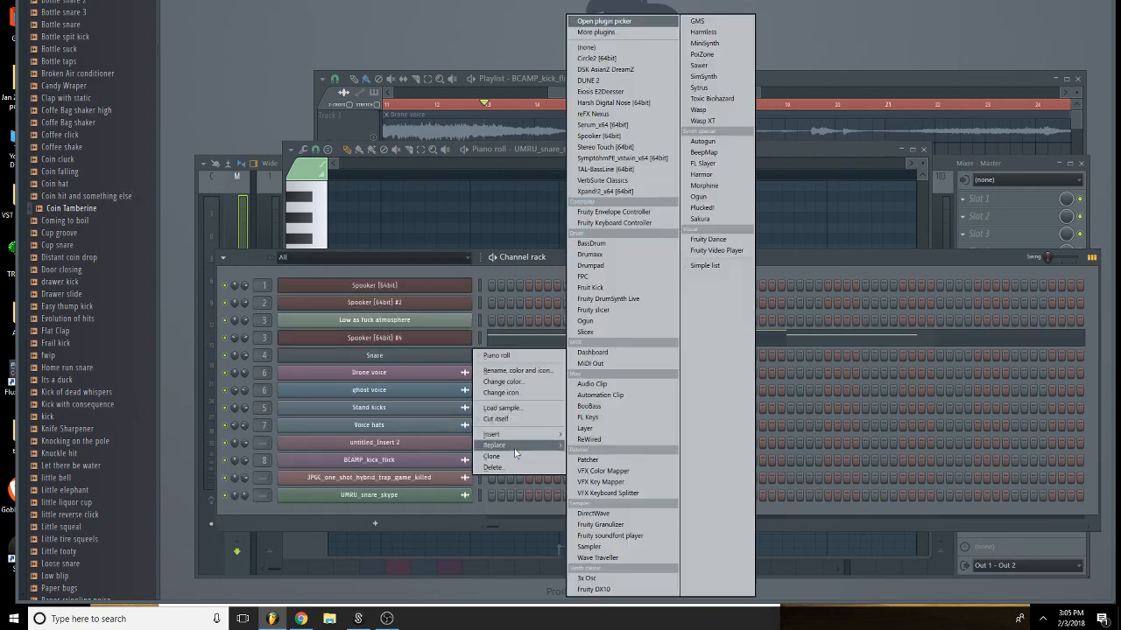
{"action": "left_click", "coordinate": [646, 136]}
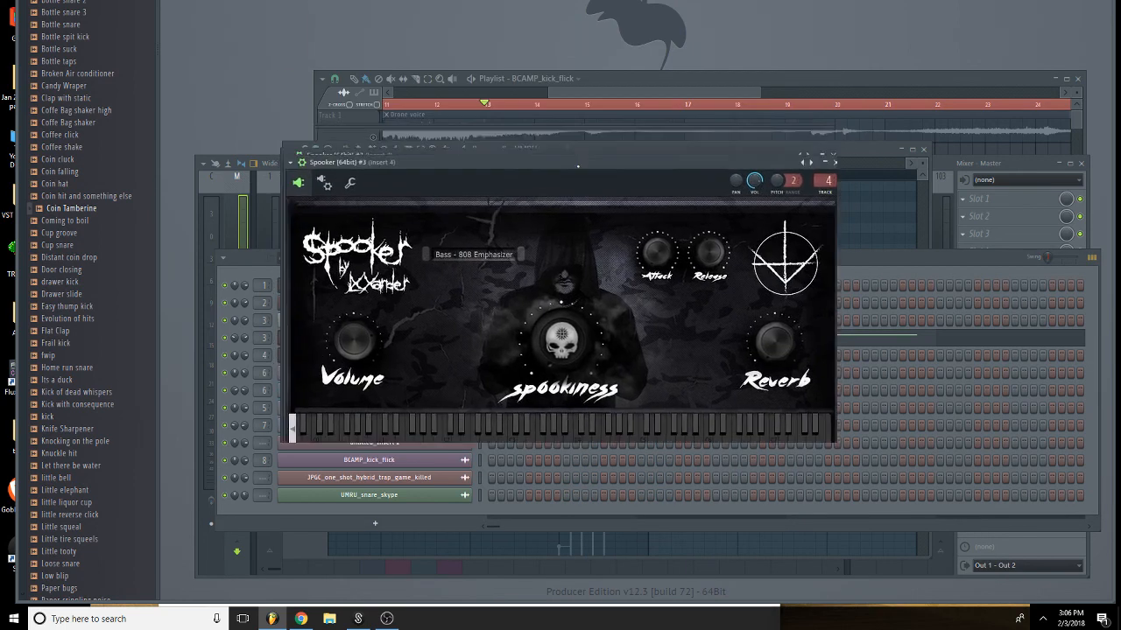
{"action": "left_click", "coordinate": [503, 306]}
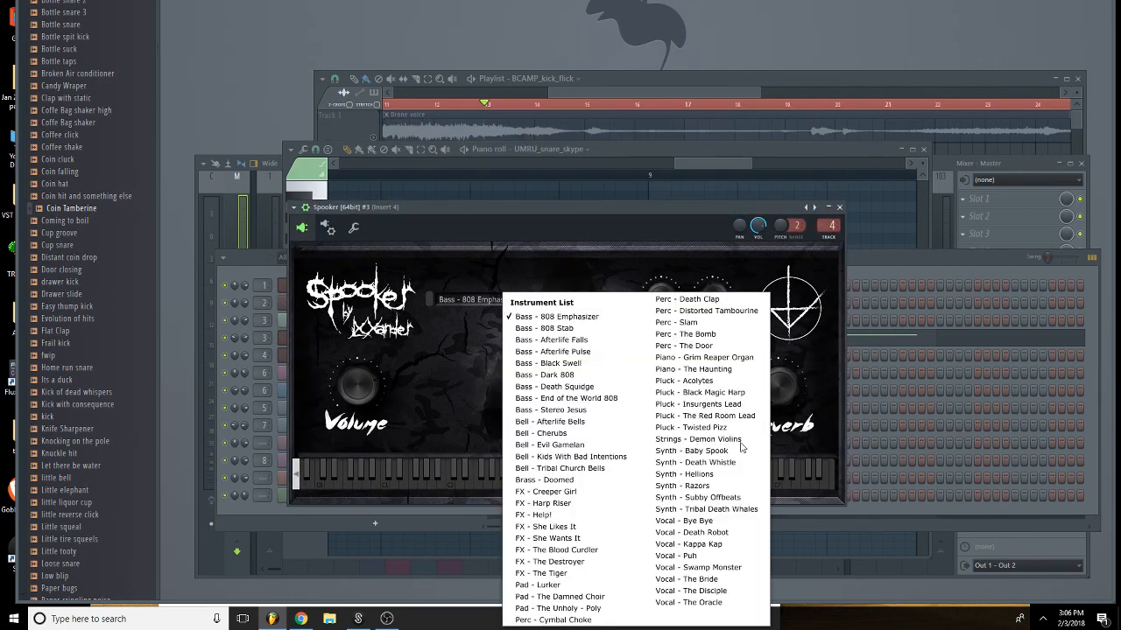
{"action": "left_click", "coordinate": [602, 456]}
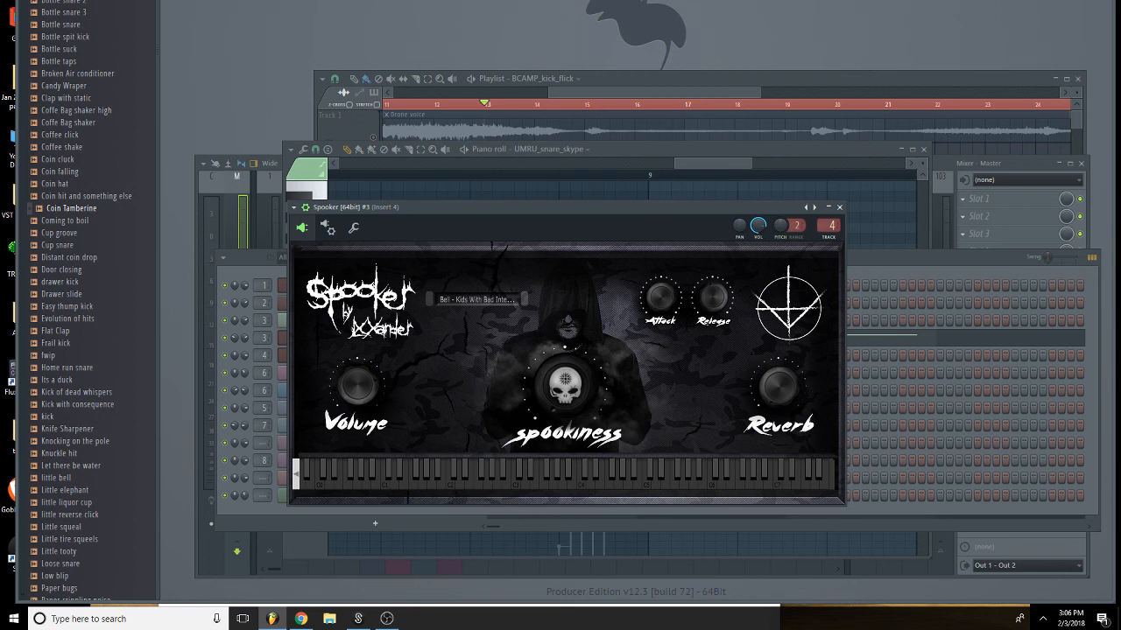
Audition melody ideas and chords with the Spooker bell sound, and close the instrument window.
{"action": "key", "text": "y"}
{"action": "key", "text": "7"}
{"action": "key", "text": "y"}
{"action": "key", "text": "e"}
{"action": "key", "text": "y"}
{"action": "key", "text": "7"}
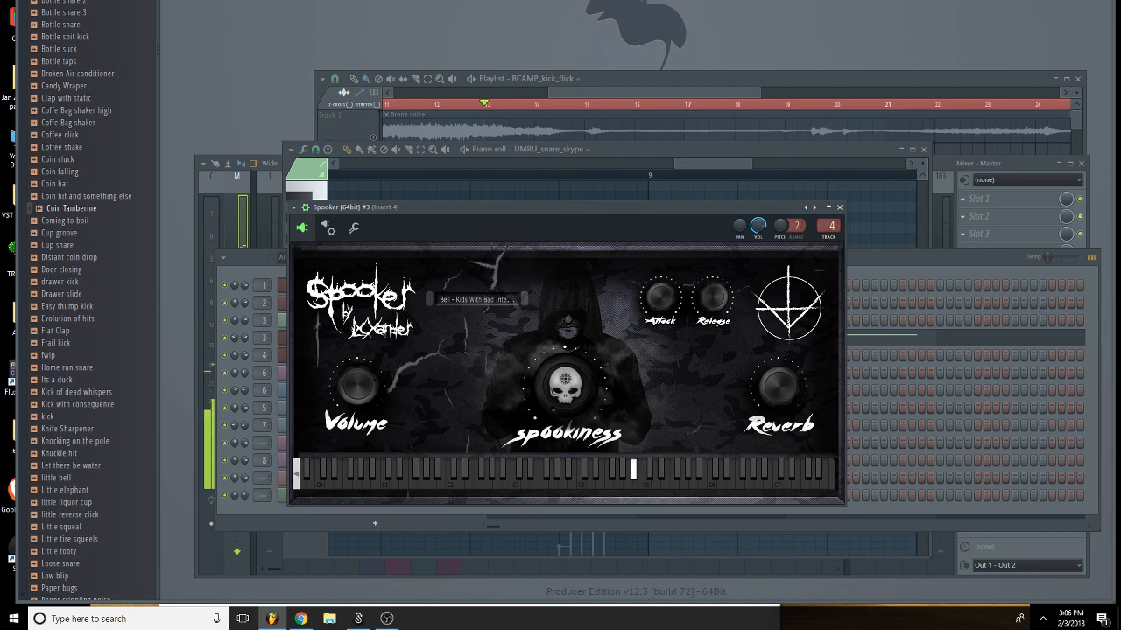
{"action": "key", "text": "y"}
{"action": "key", "text": "e"}
{"action": "key", "text": "c"}
{"action": "key", "text": "j"}
{"action": "key", "text": "y"}
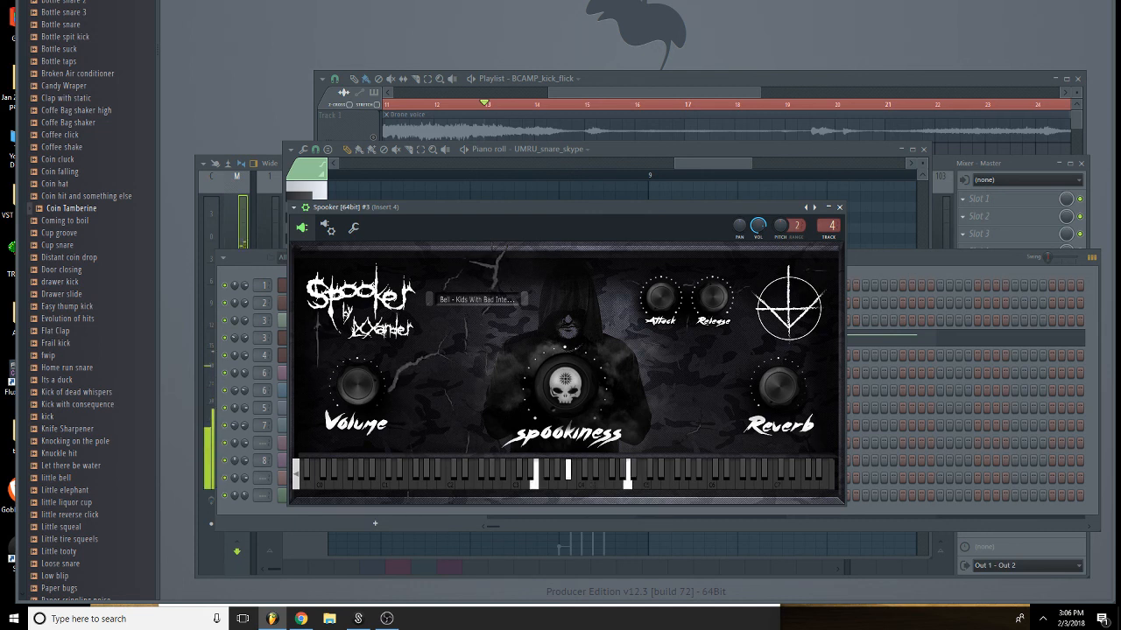
{"action": "key", "text": "n"}
{"action": "key", "text": "i"}
{"action": "key", "text": "y"}
{"action": "key", "text": "p"}
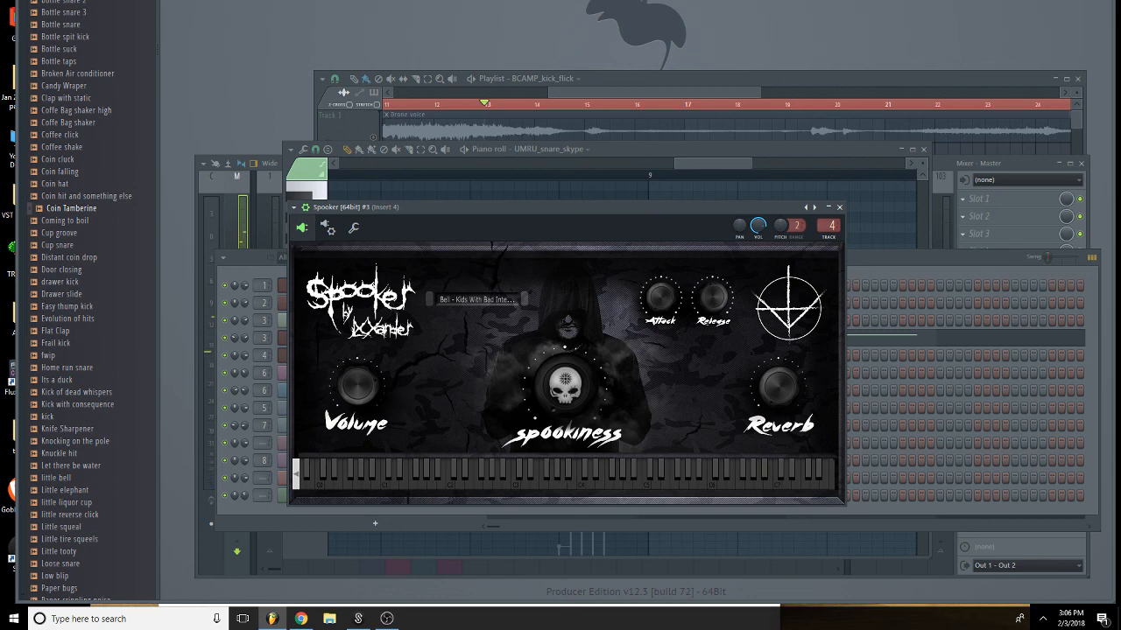
{"action": "left_click", "coordinate": [839, 208]}
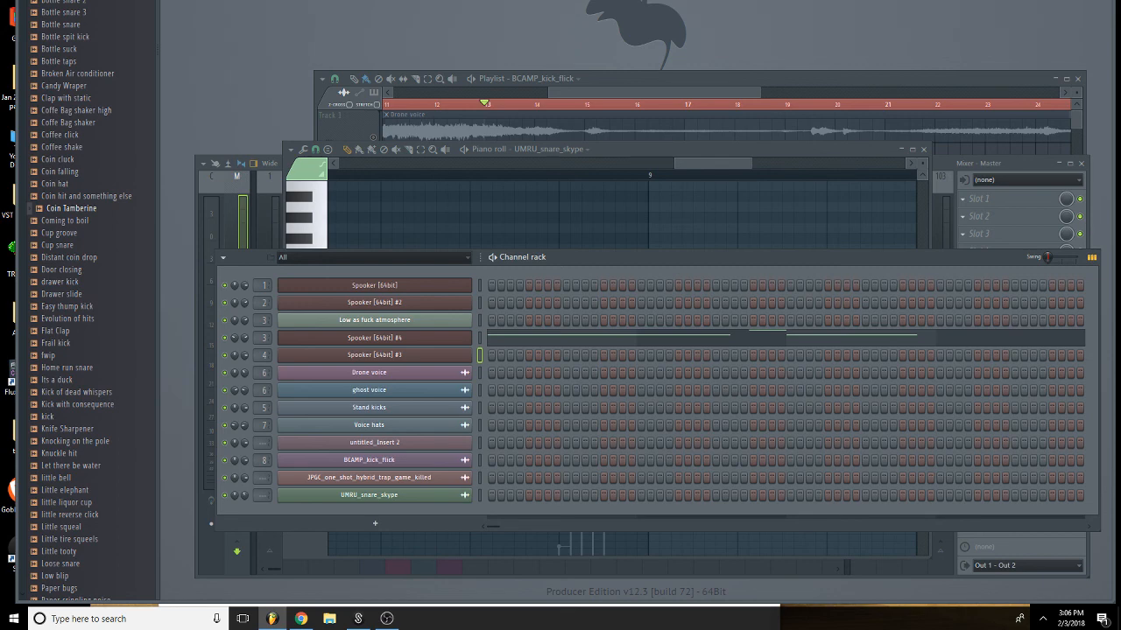
Create a new pattern named Kids with bad poop and place it on Track 5 across bars 13–20.
{"action": "key", "text": "F4"}
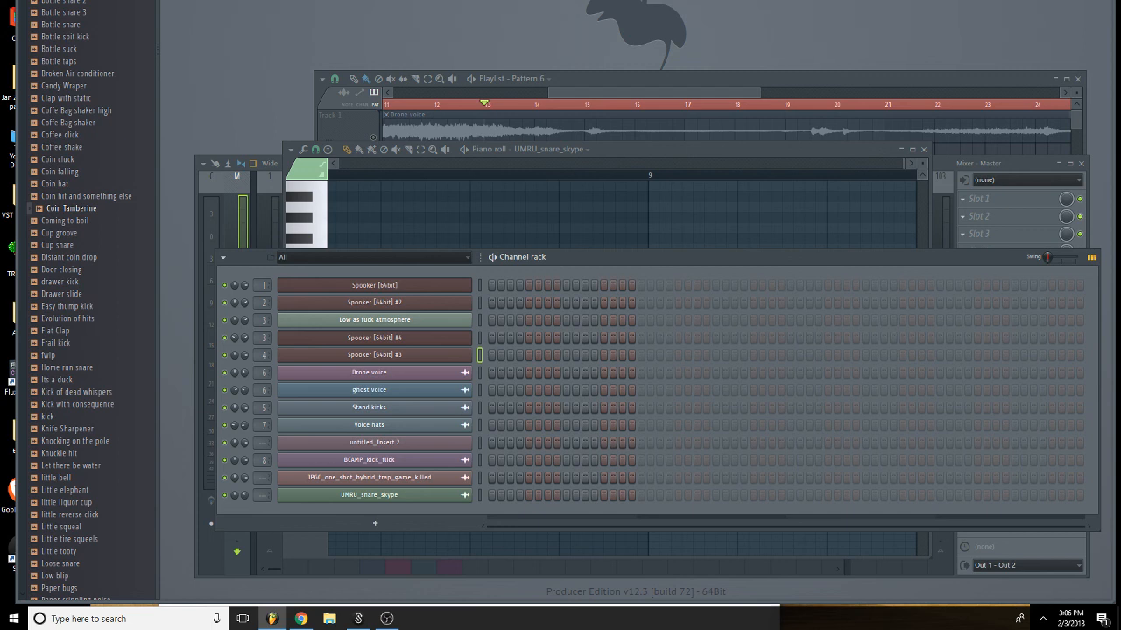
{"action": "key", "text": "Return"}
{"action": "key", "text": "F5"}
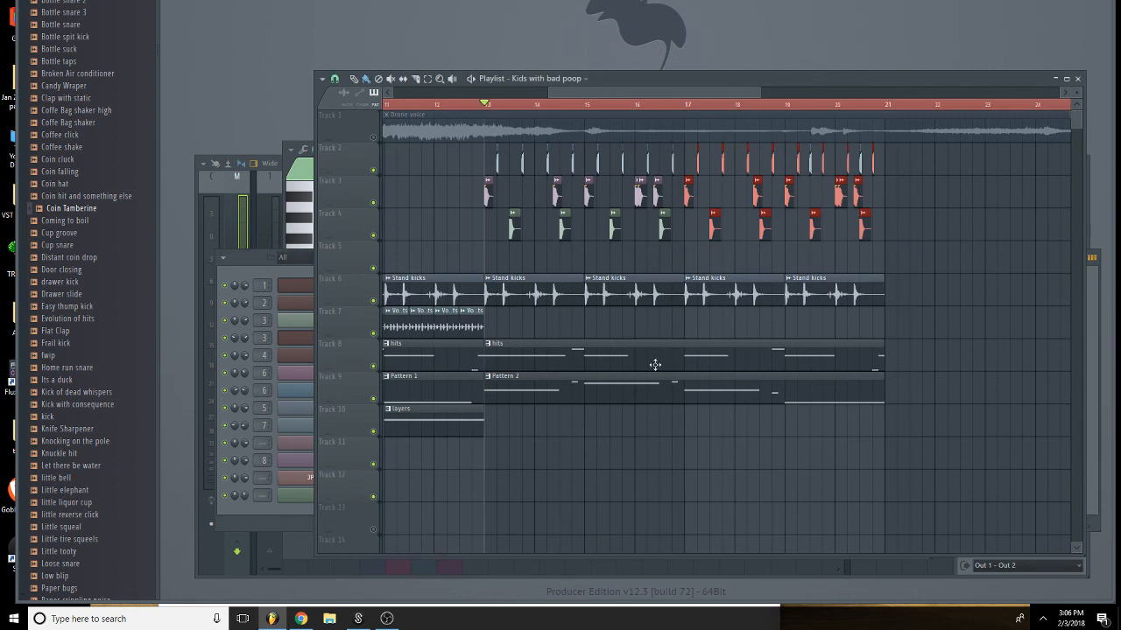
{"action": "left_click_drag", "start_coordinate": [532, 268], "coordinate": [889, 280]}
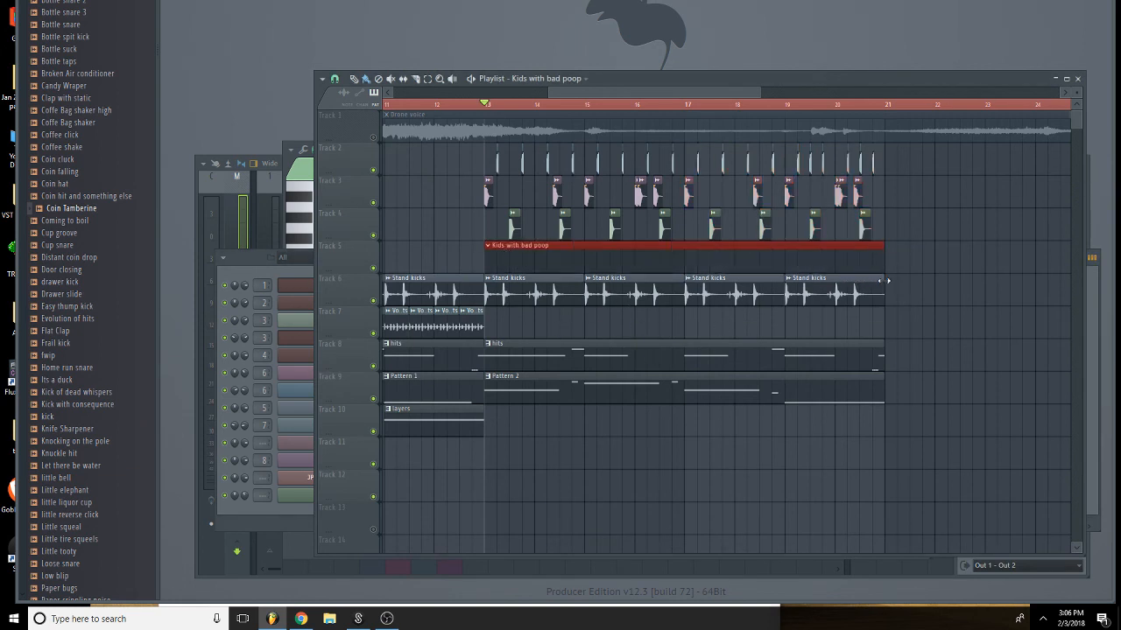
Mute Track 8 and record a Spooker bell melody into the Kids with bad poop pattern from bar 13.
{"action": "left_click", "coordinate": [372, 367]}
{"action": "key", "text": "space"}
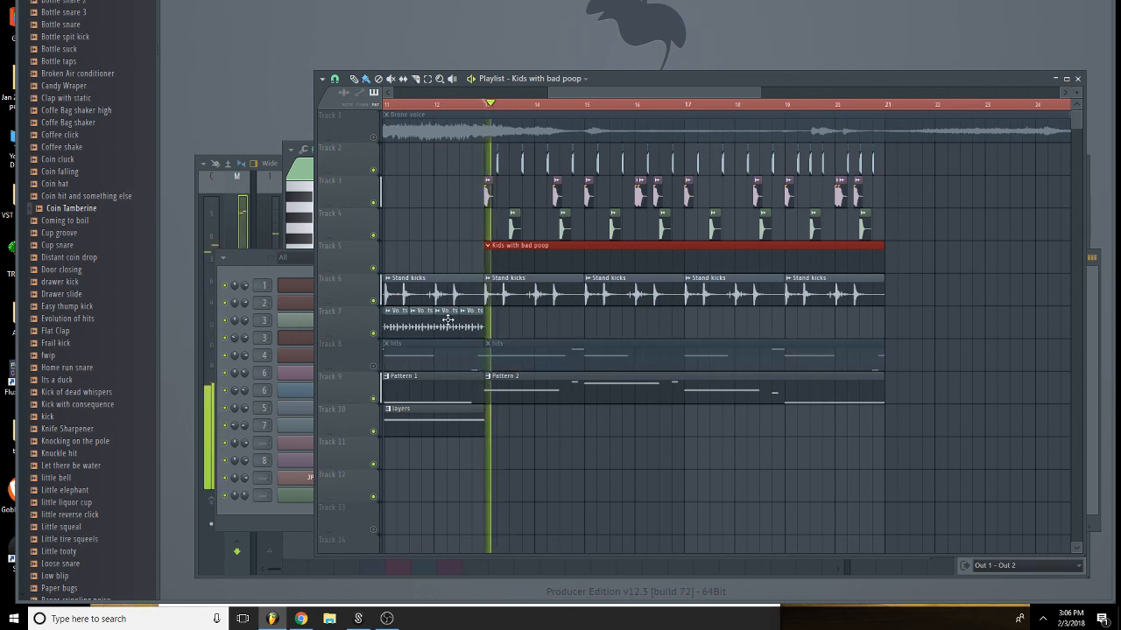
{"action": "key", "text": "space"}
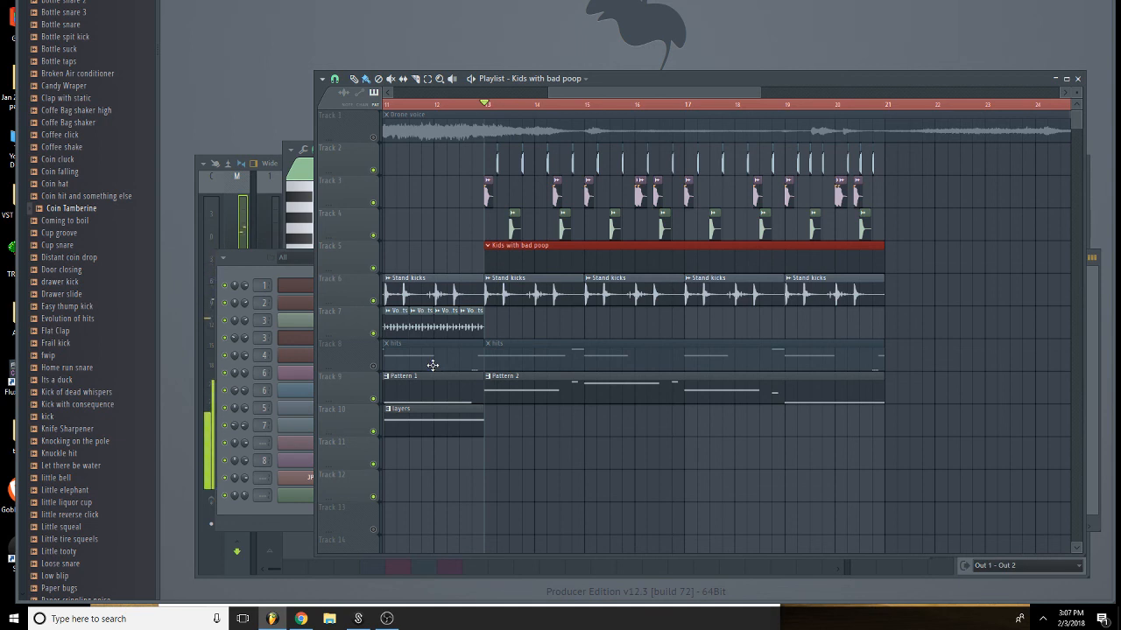
{"action": "key", "text": "space"}
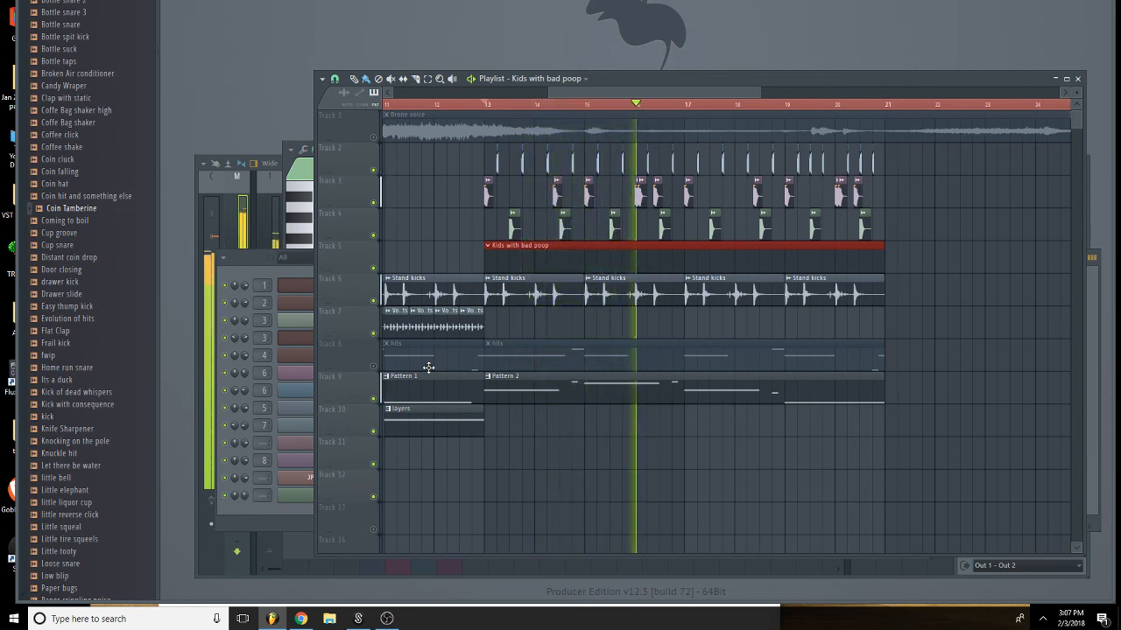
{"action": "key", "text": "space"}
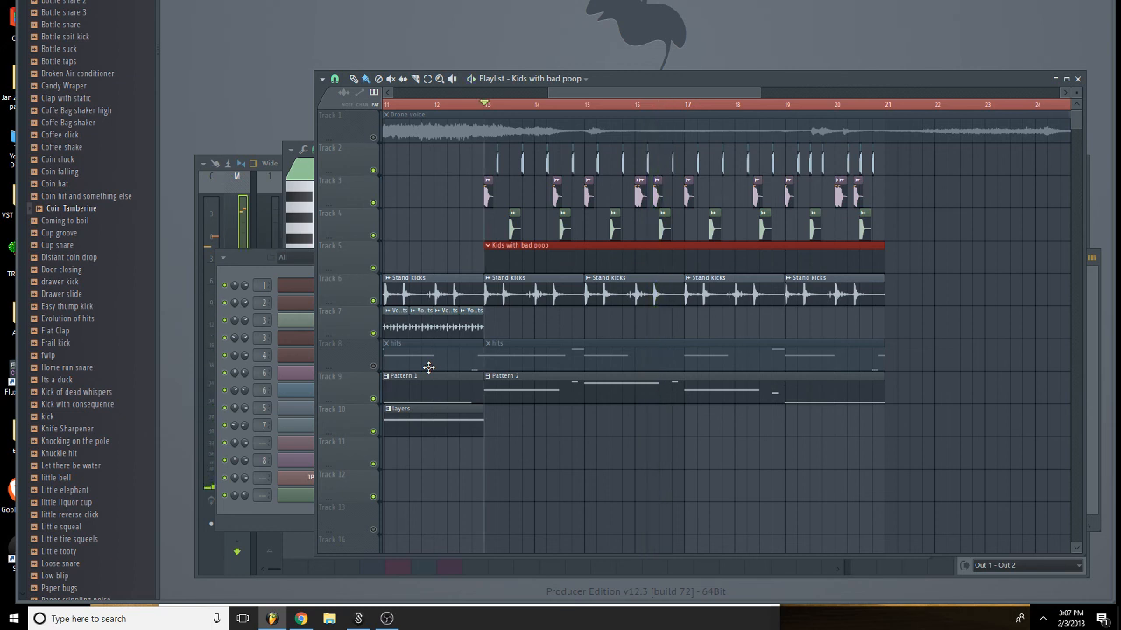
{"action": "key", "text": "space"}
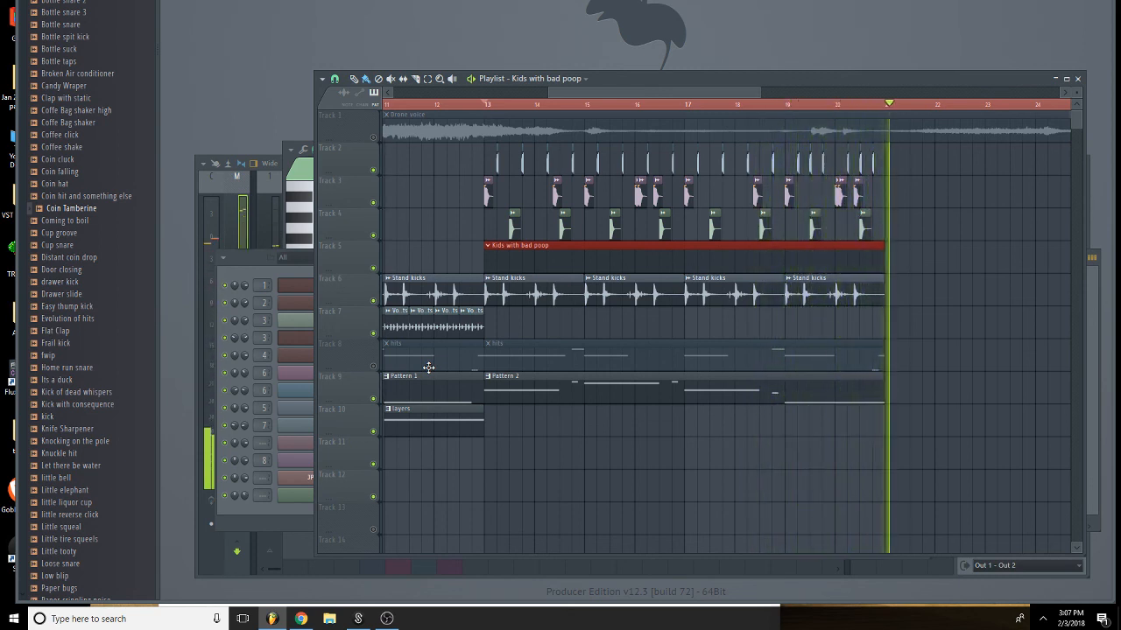
{"action": "key", "text": "space"}
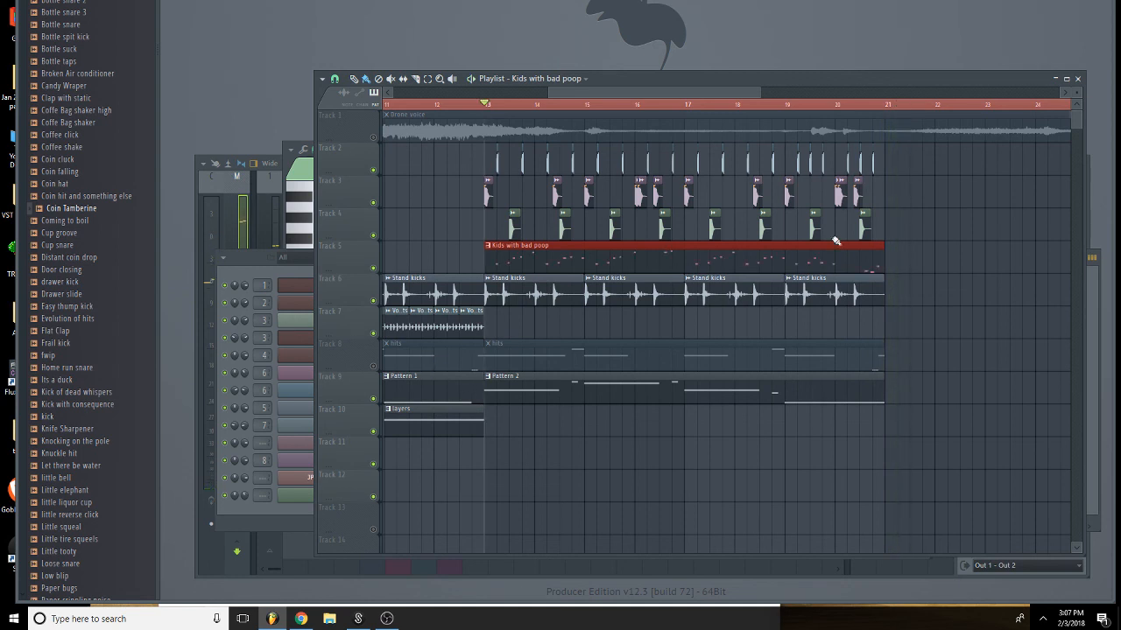
Delete the trailing notes after bar 8 from the Spooker melody in the Kids with bad poop pattern.
{"action": "double_click", "coordinate": [676, 267]}
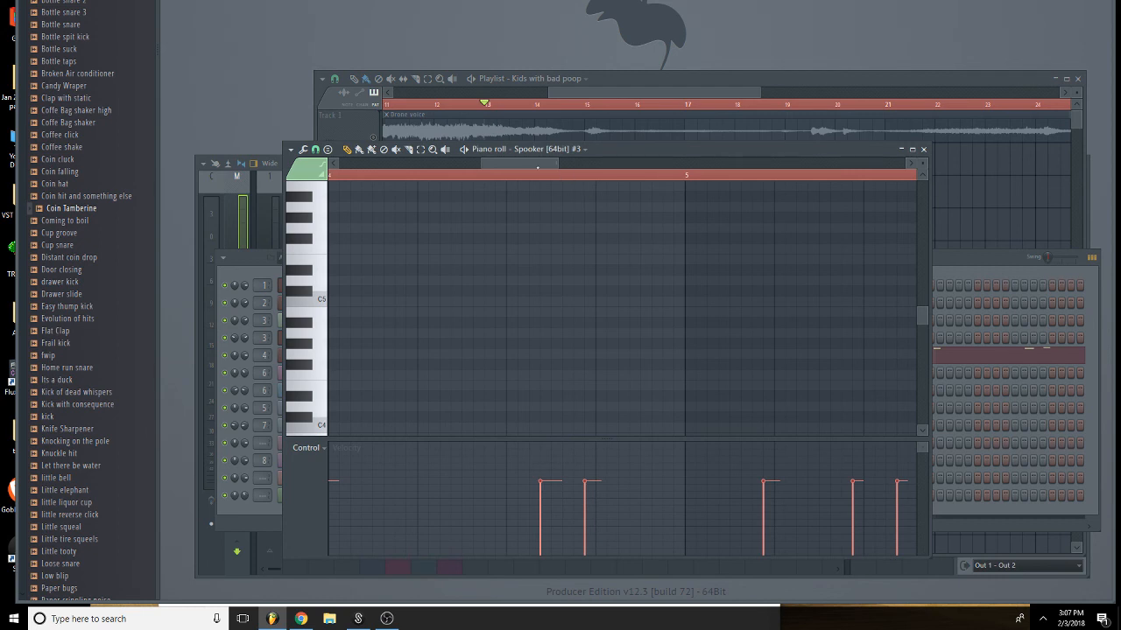
{"action": "left_click_drag", "start_coordinate": [537, 168], "coordinate": [780, 168]}
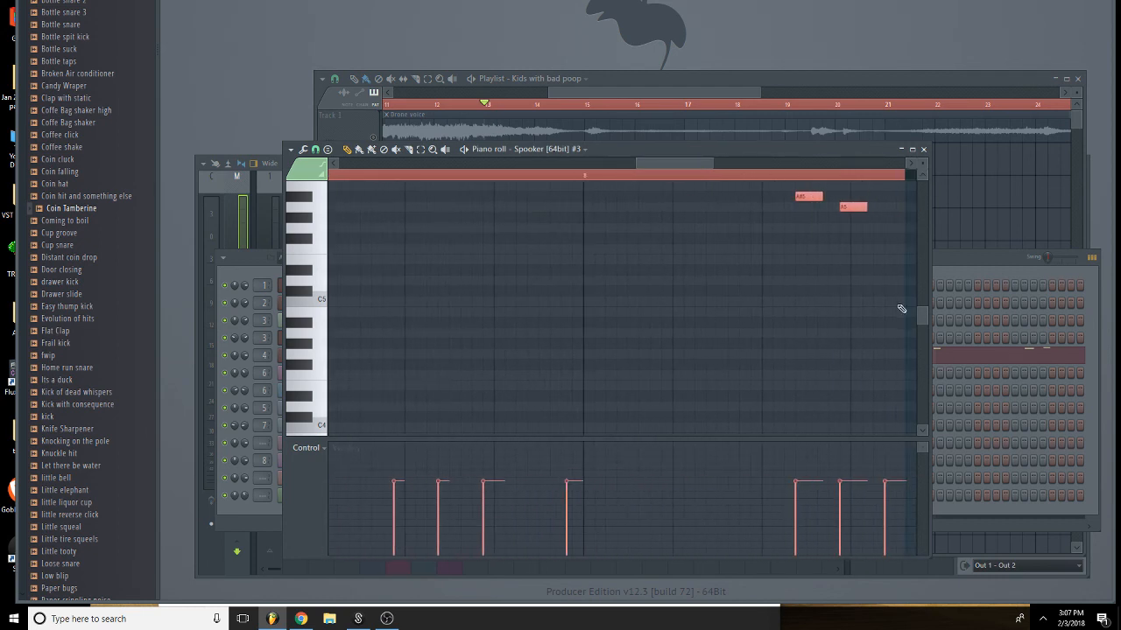
{"action": "scroll", "coordinate": [902, 309], "scroll_direction": "up", "scroll_amount": 3}
{"action": "left_click_drag", "start_coordinate": [710, 164], "coordinate": [831, 184]}
{"action": "scroll", "coordinate": [648, 254], "scroll_direction": "up", "scroll_amount": 4}
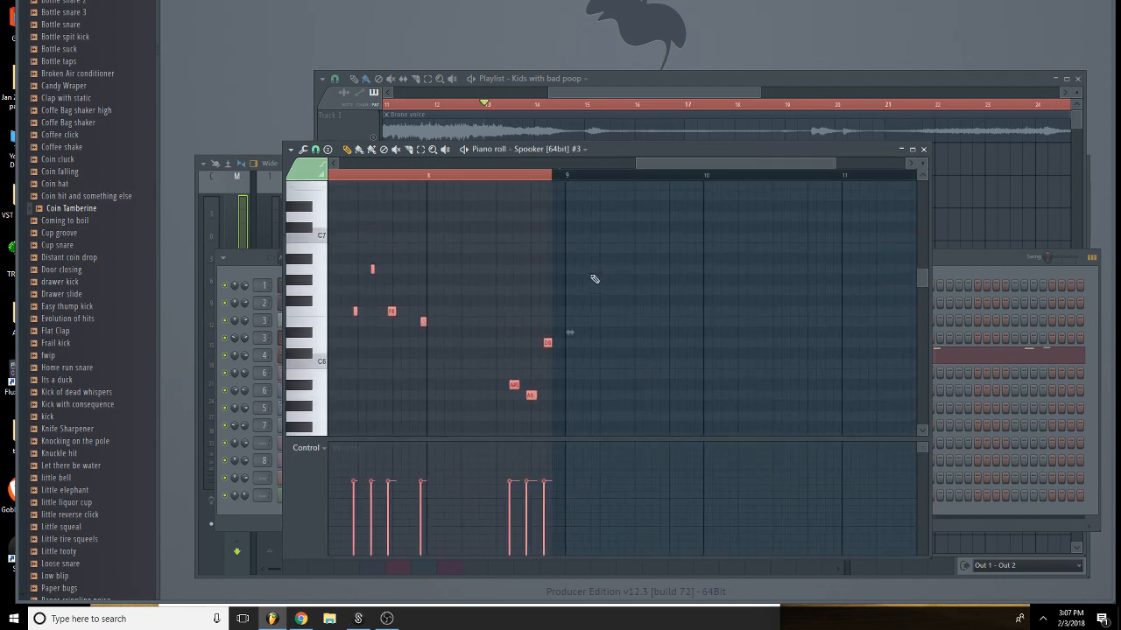
{"action": "left_click_drag", "start_coordinate": [579, 265], "coordinate": [487, 450]}
{"action": "key", "text": "Delete"}
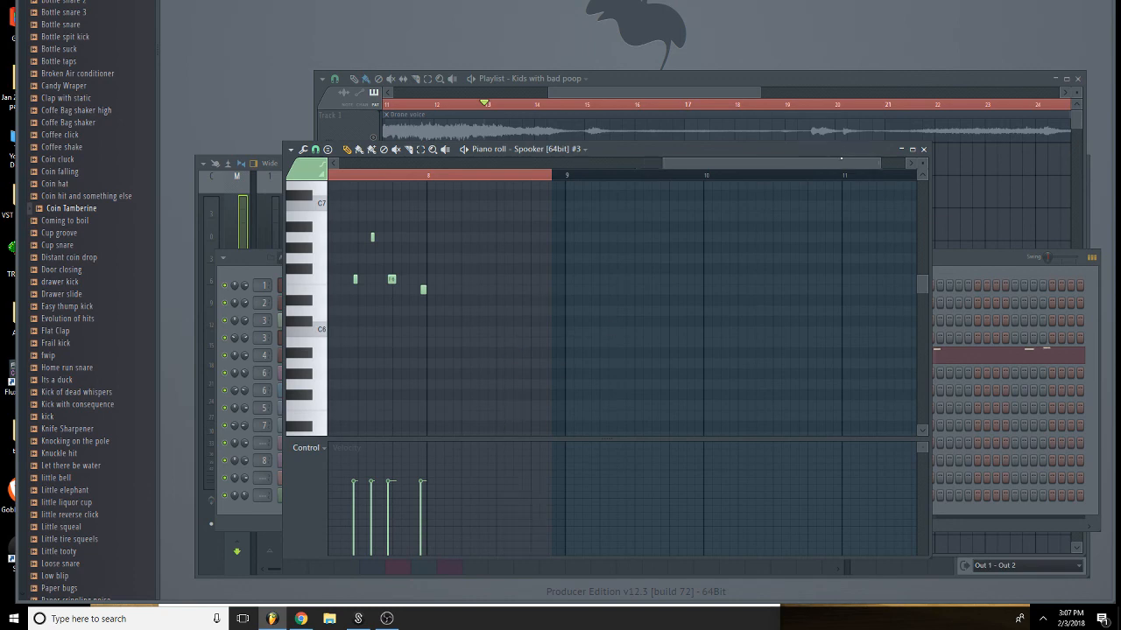
Unmute Track 8 and shift the voice hat clips on Track 7 to start at bar 21, clearing all the earlier ones.
{"action": "left_click_drag", "start_coordinate": [733, 95], "coordinate": [666, 94]}
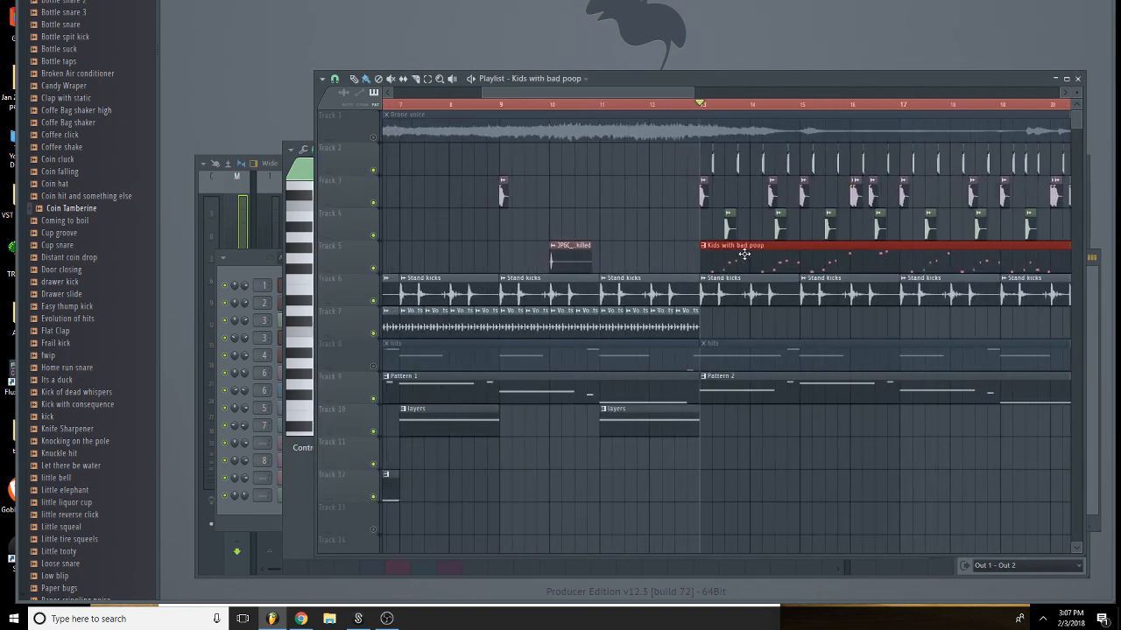
{"action": "left_click_drag", "start_coordinate": [694, 94], "coordinate": [870, 120]}
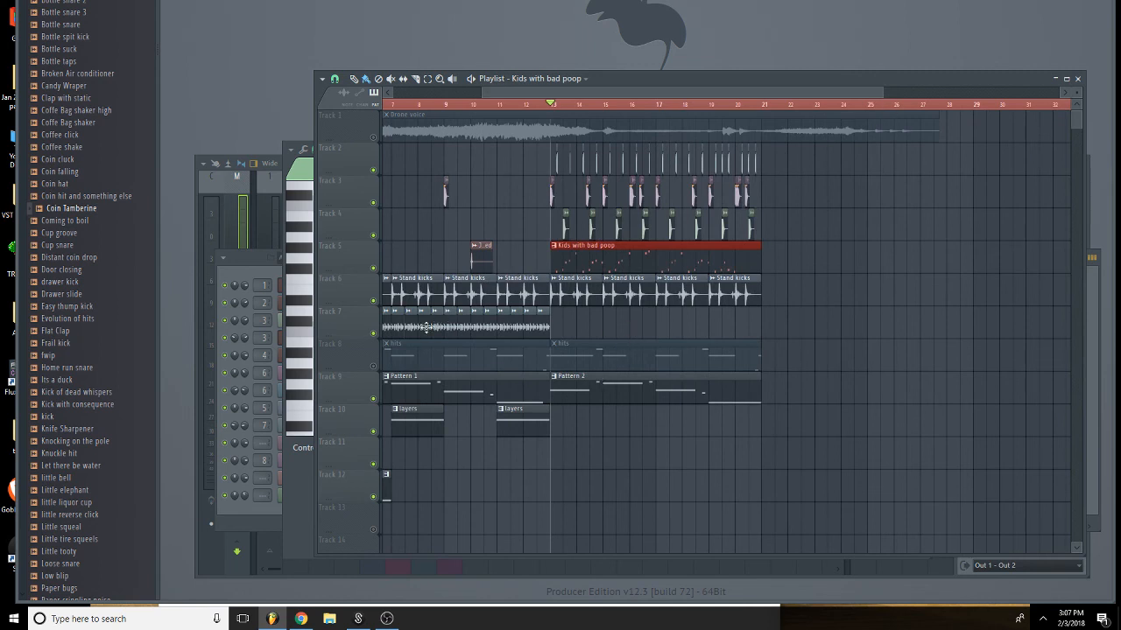
{"action": "left_click", "coordinate": [374, 368]}
{"action": "left_click_drag", "start_coordinate": [621, 329], "coordinate": [917, 325]}
{"action": "mouse_move", "coordinate": [744, 331]}
{"action": "left_mouse_down"}
{"action": "mouse_move", "coordinate": [551, 349]}
{"action": "mouse_move", "coordinate": [501, 329]}
{"action": "left_mouse_up"}
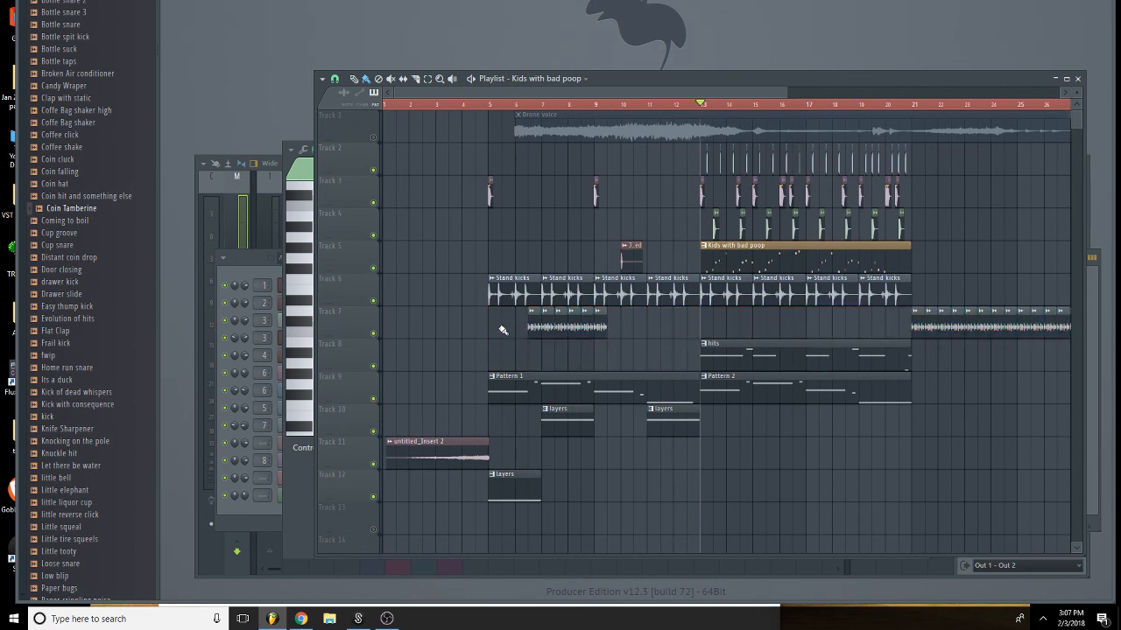
{"action": "key", "text": "ctrl+z"}
{"action": "left_click_drag", "start_coordinate": [750, 317], "coordinate": [492, 326]}
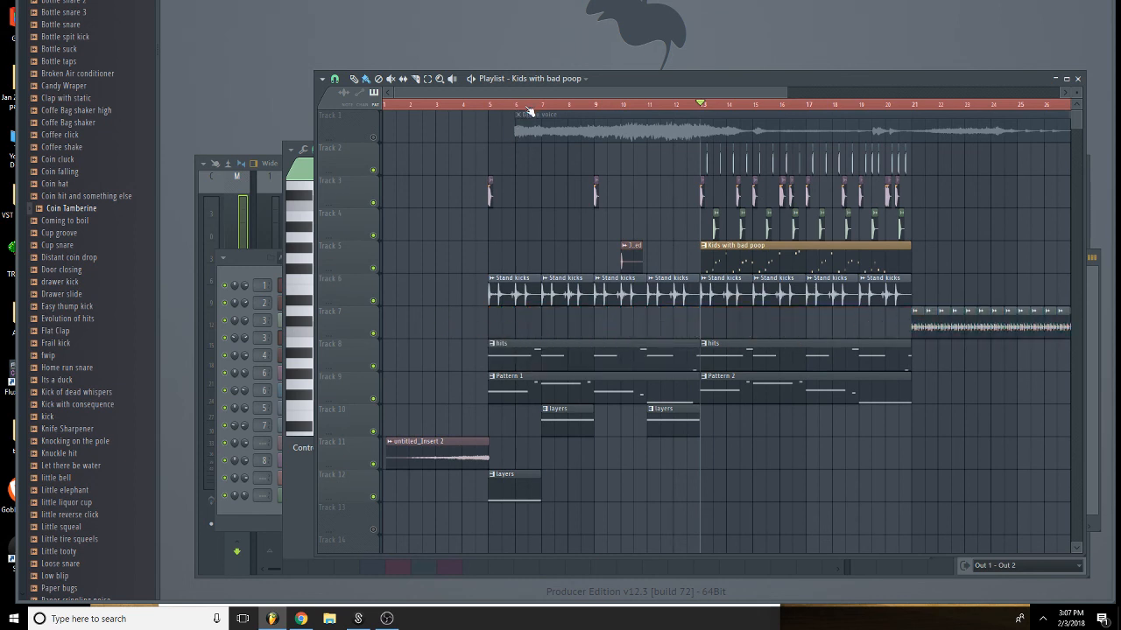
Extend the start of the Drone voice clip on Track 1 slightly earlier and close its channel settings.
{"action": "scroll", "coordinate": [543, 118], "scroll_direction": "right", "scroll_amount": 2}
{"action": "left_click", "coordinate": [508, 130]}
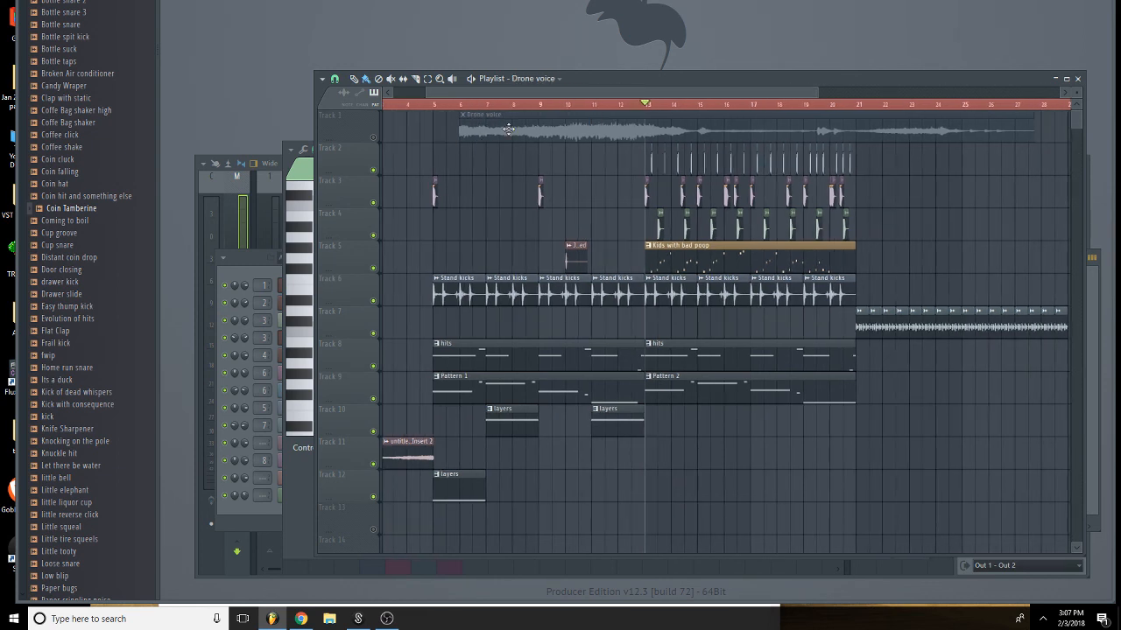
{"action": "double_click", "coordinate": [508, 130]}
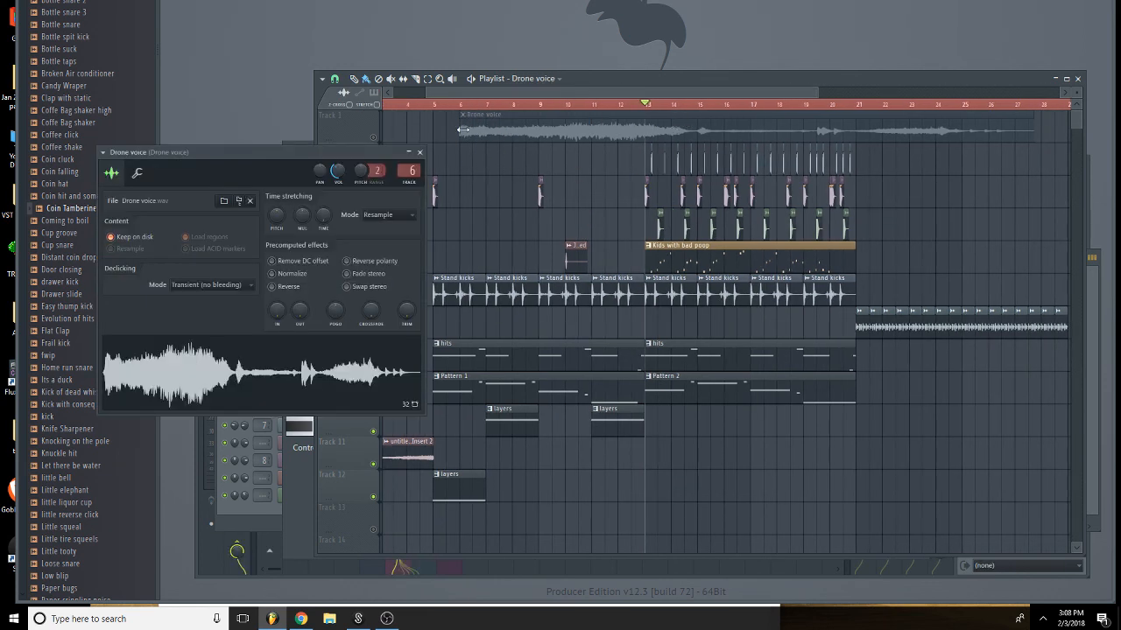
{"action": "left_click_drag", "start_coordinate": [463, 130], "coordinate": [444, 126]}
{"action": "left_click", "coordinate": [421, 152]}
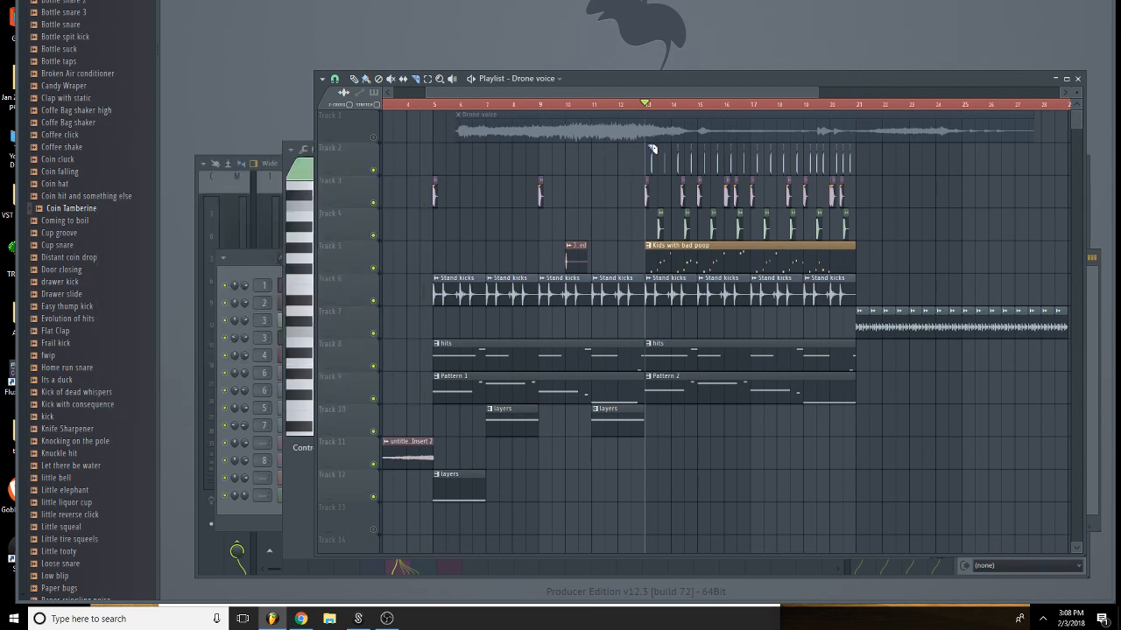
Slice the Drone voice clip near bar 15, delete the part after the cut, and unmute Track 1.
{"action": "scroll", "coordinate": [726, 134], "scroll_direction": "right", "scroll_amount": 4}
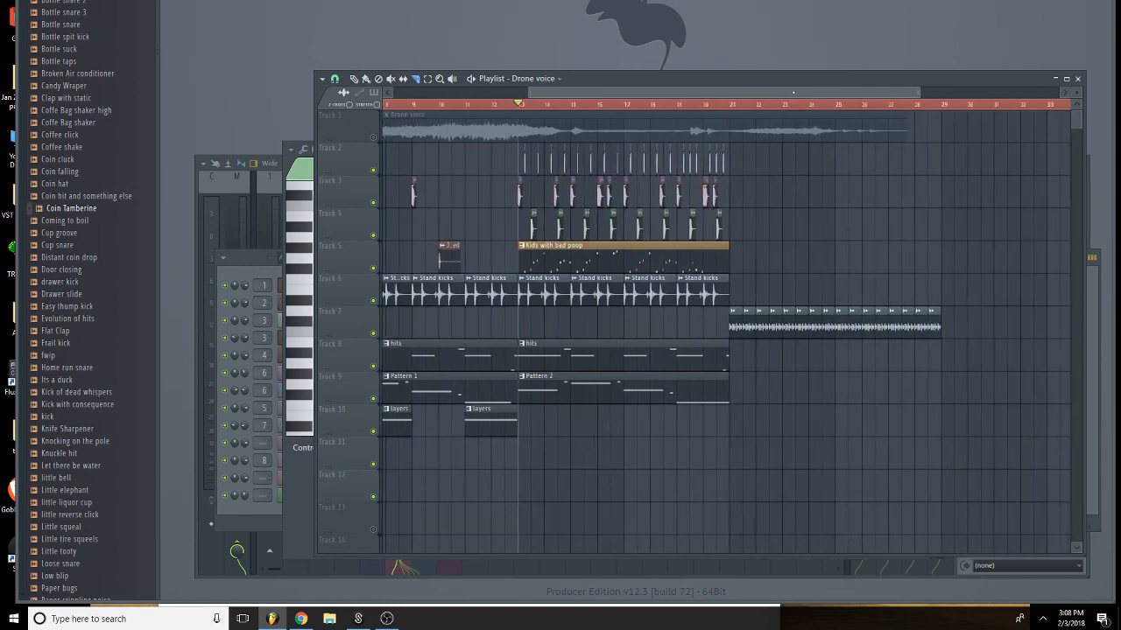
{"action": "scroll", "coordinate": [729, 105], "scroll_direction": "left", "scroll_amount": 2}
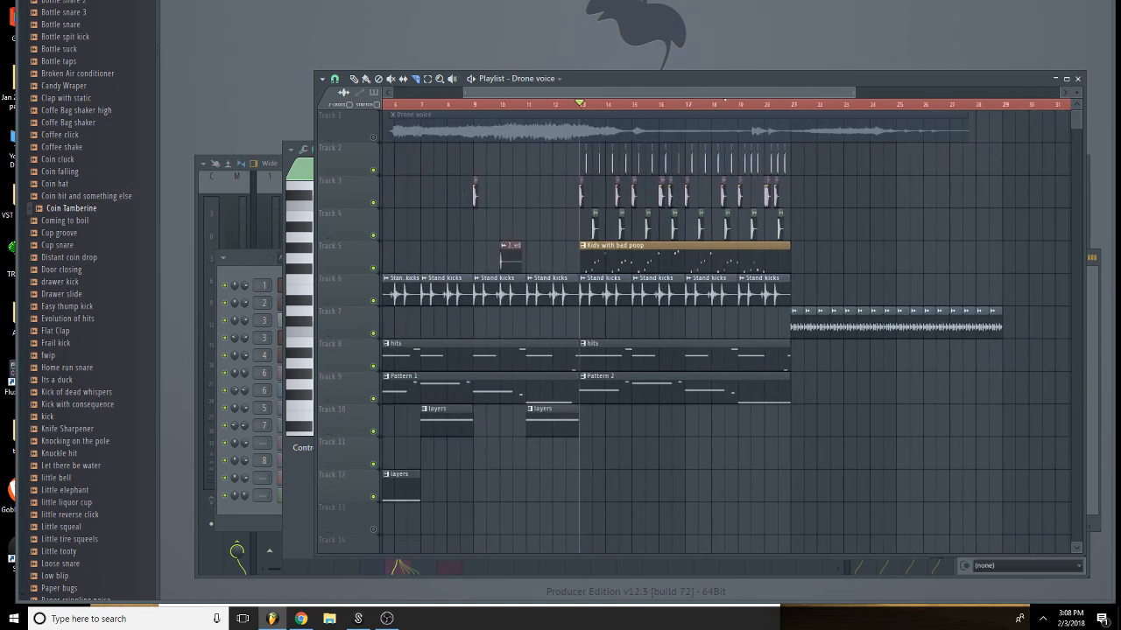
{"action": "left_click", "coordinate": [631, 118]}
{"action": "key", "text": "b"}
{"action": "right_click", "coordinate": [677, 134]}
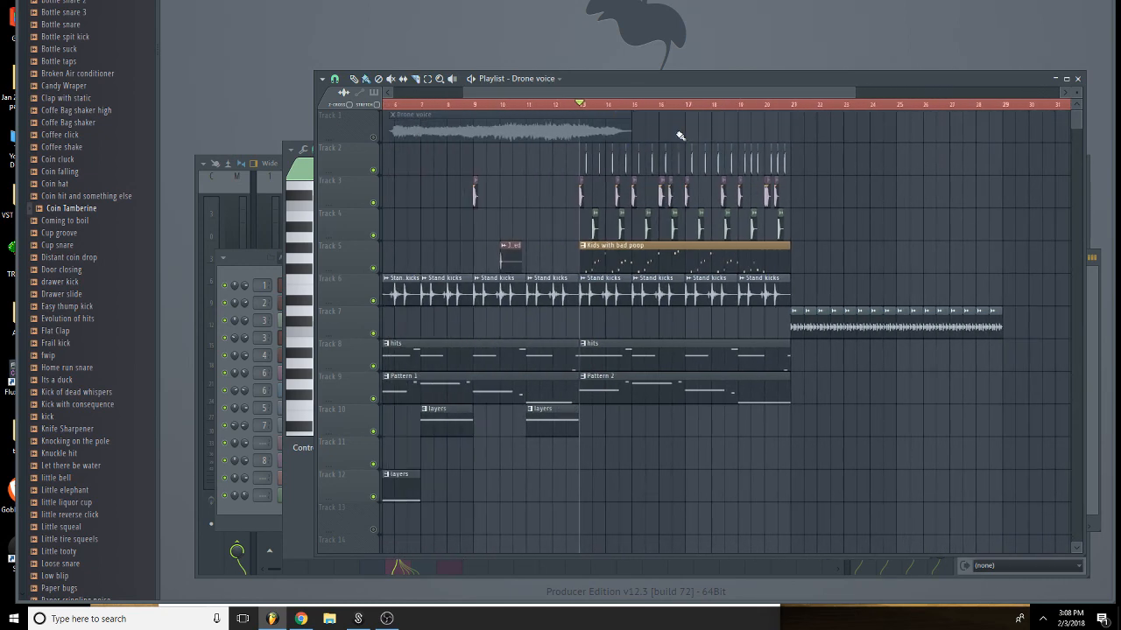
{"action": "scroll", "coordinate": [655, 106], "scroll_direction": "left", "scroll_amount": 4}
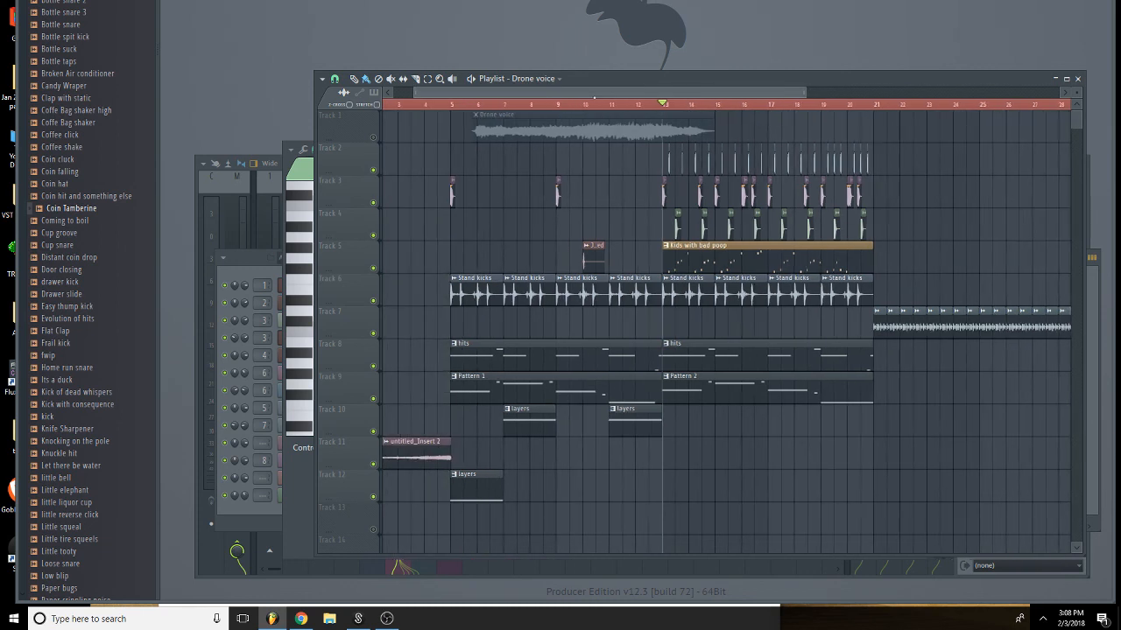
{"action": "left_click", "coordinate": [375, 138]}
{"action": "left_click", "coordinate": [505, 114]}
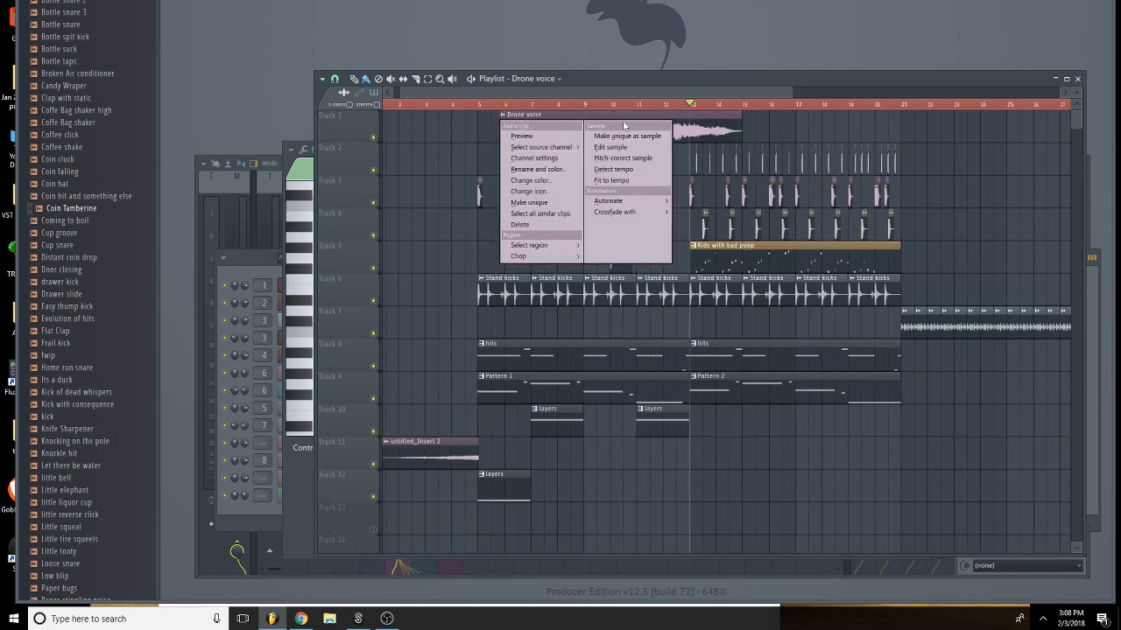
{"action": "left_click", "coordinate": [636, 137]}
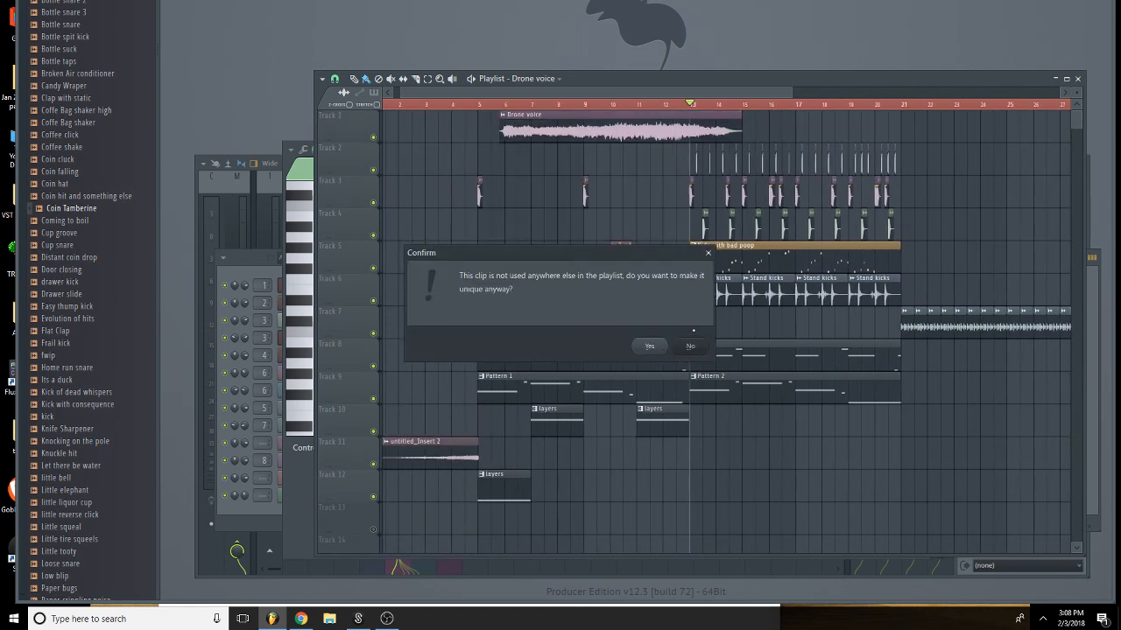
{"action": "left_click", "coordinate": [708, 253]}
Try to add a precomputed fade-in to the Drone voice sample in its channel settings.
{"action": "double_click", "coordinate": [610, 132]}
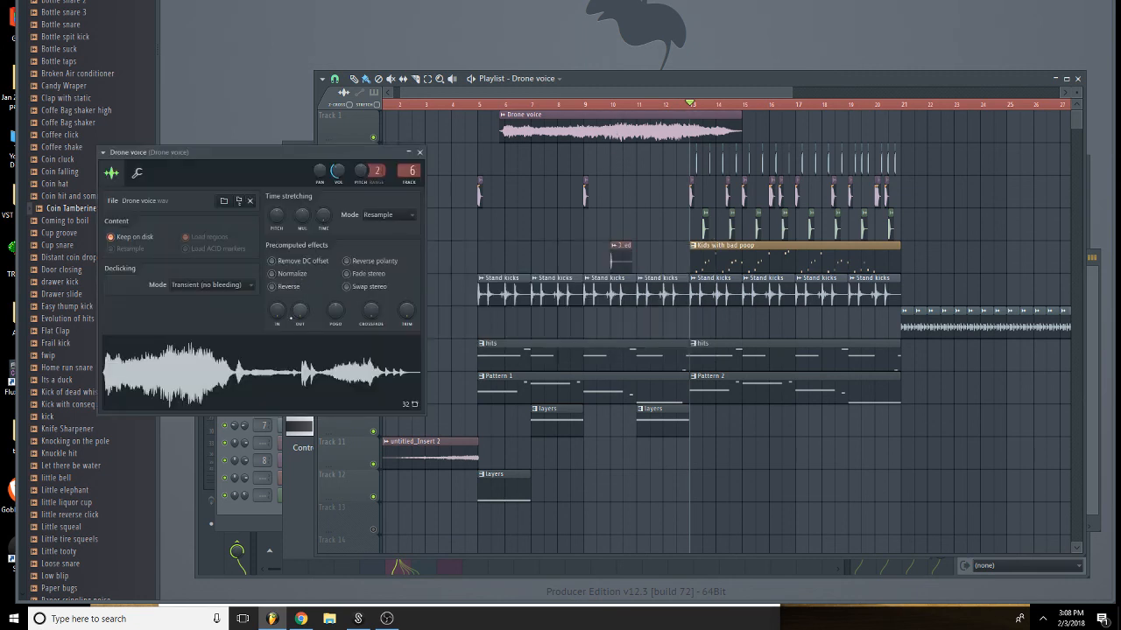
{"action": "left_click_drag", "start_coordinate": [279, 311], "coordinate": [278, 339]}
Try to make the Drone voice clip a unique sample by saving it over the existing Drone voice file.
{"action": "left_click", "coordinate": [504, 115]}
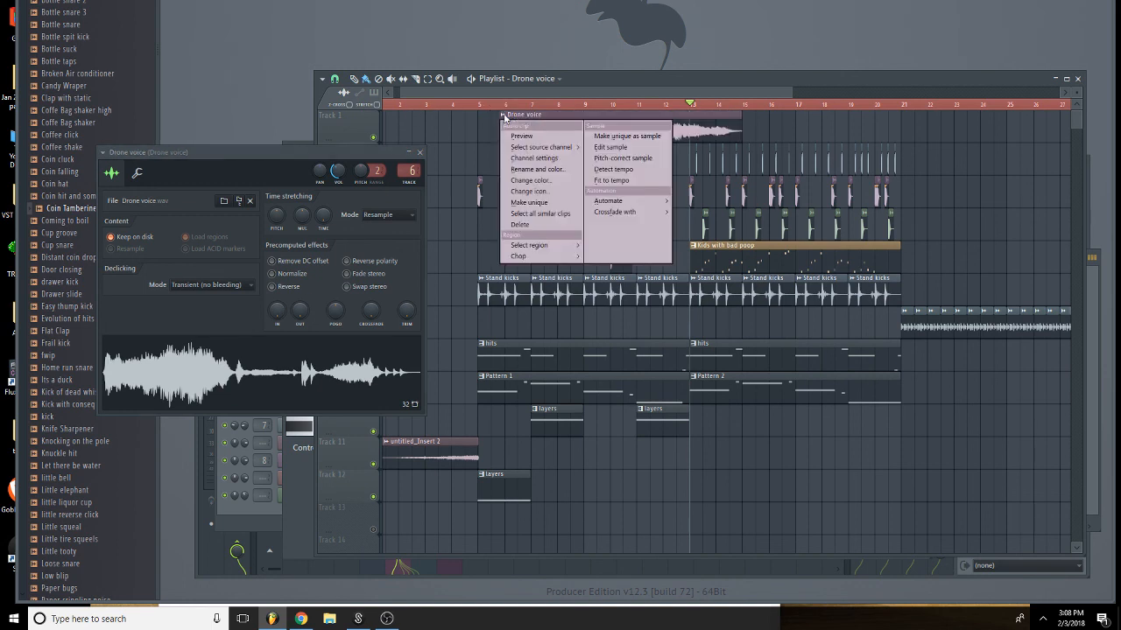
{"action": "left_click", "coordinate": [666, 136]}
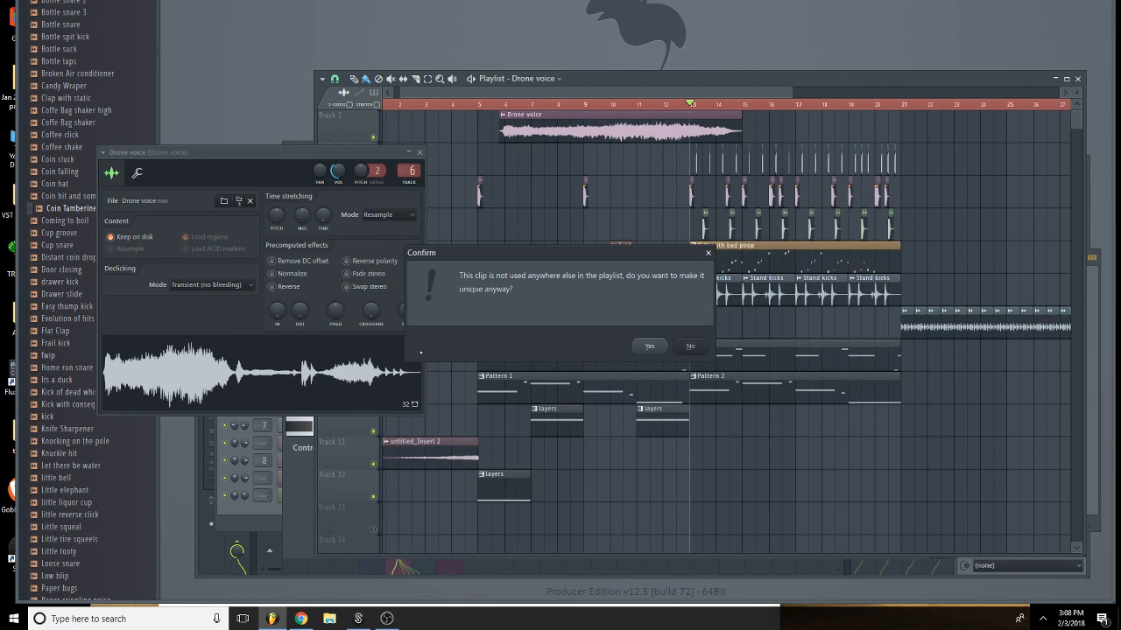
{"action": "left_click", "coordinate": [663, 347]}
{"action": "left_click", "coordinate": [215, 84]}
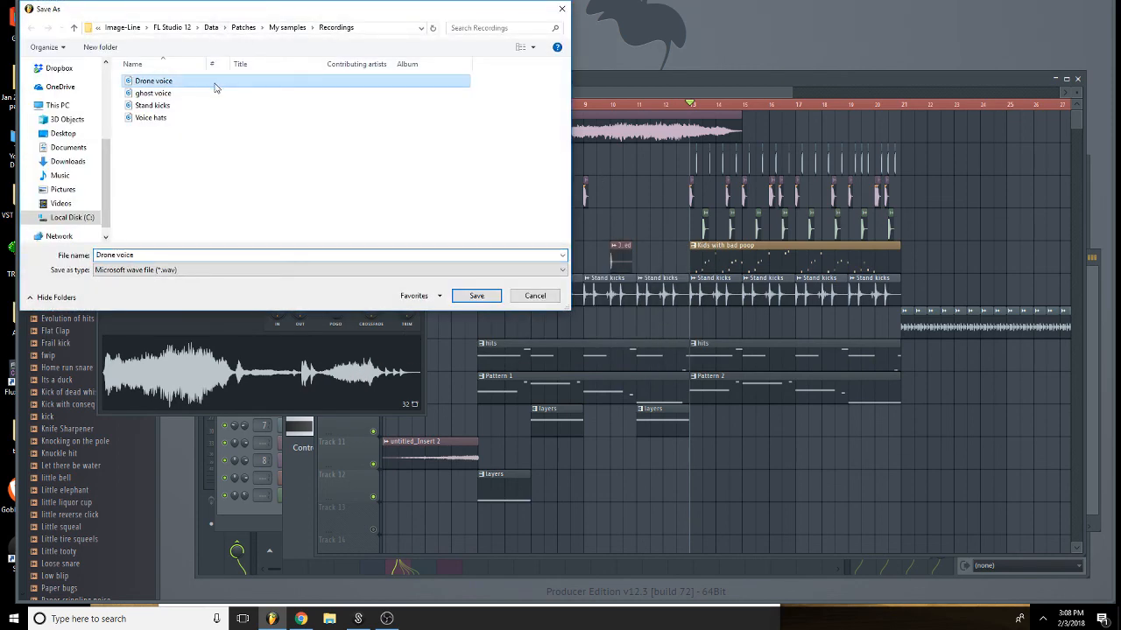
{"action": "left_click", "coordinate": [476, 295]}
{"action": "left_click", "coordinate": [589, 313]}
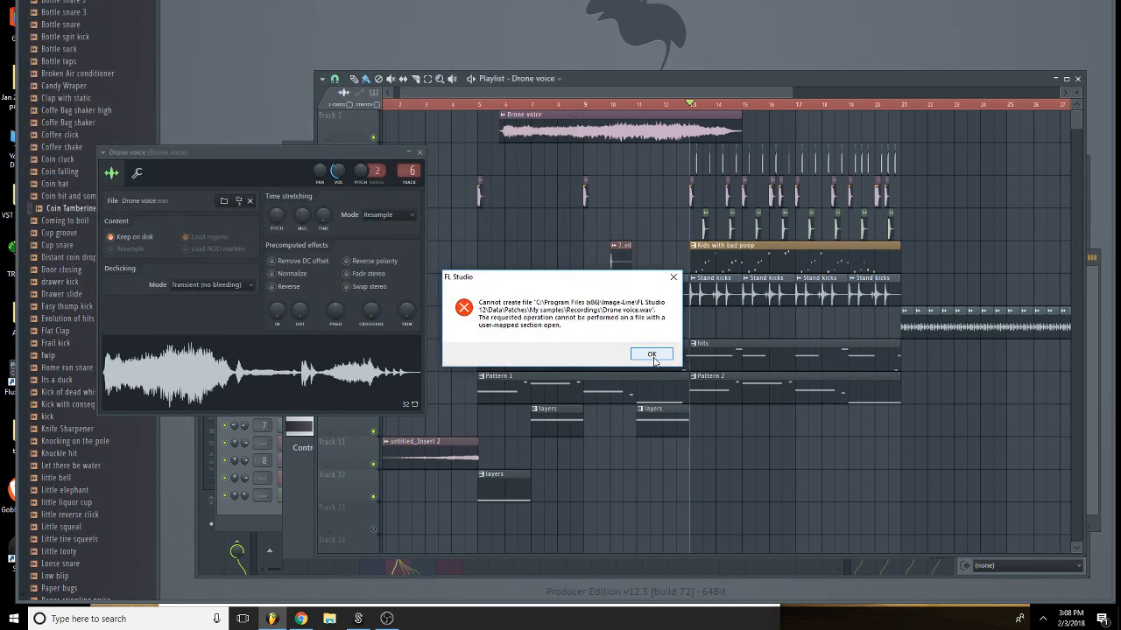
{"action": "left_click", "coordinate": [652, 357]}
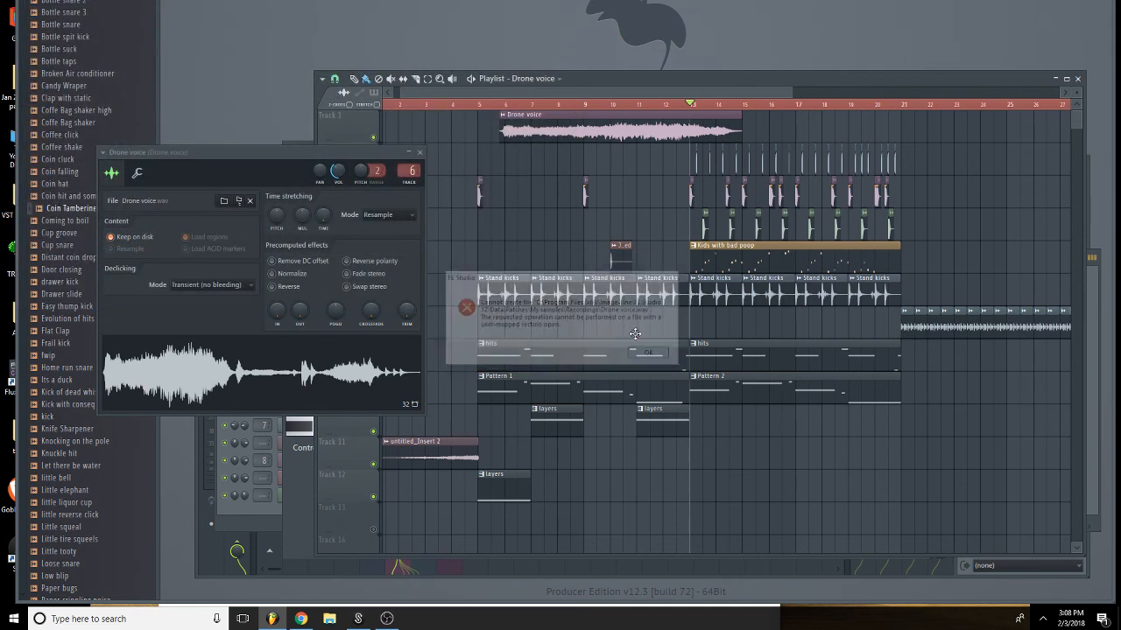
Make the Drone voice clip a unique sample saved as Drone voice 2.
{"action": "left_click", "coordinate": [505, 123]}
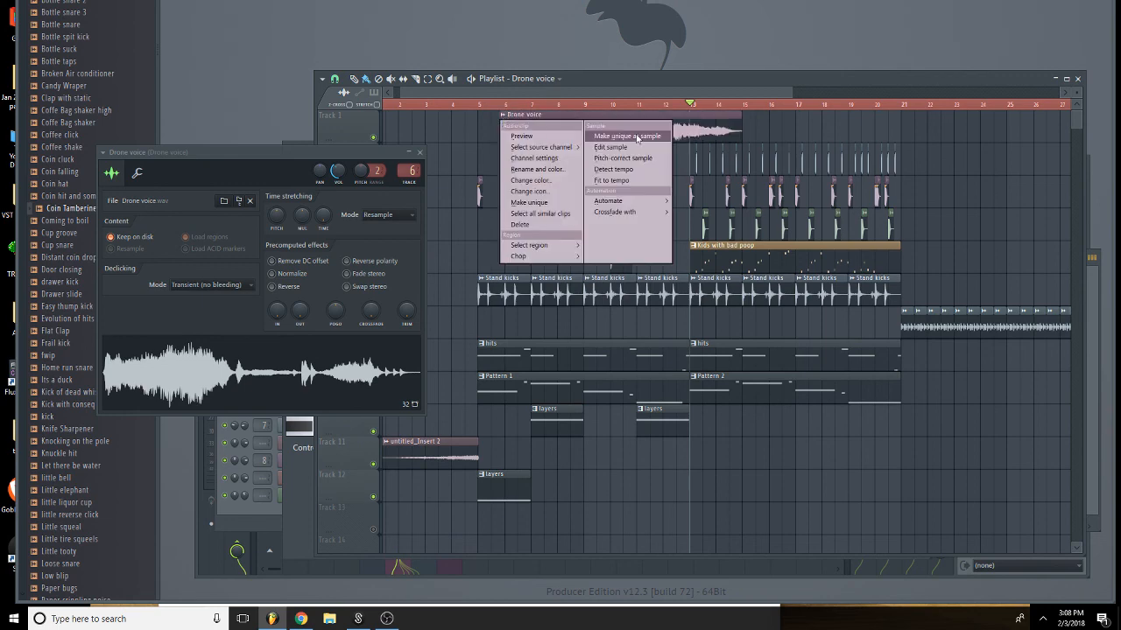
{"action": "left_click", "coordinate": [636, 133]}
{"action": "left_click", "coordinate": [649, 348]}
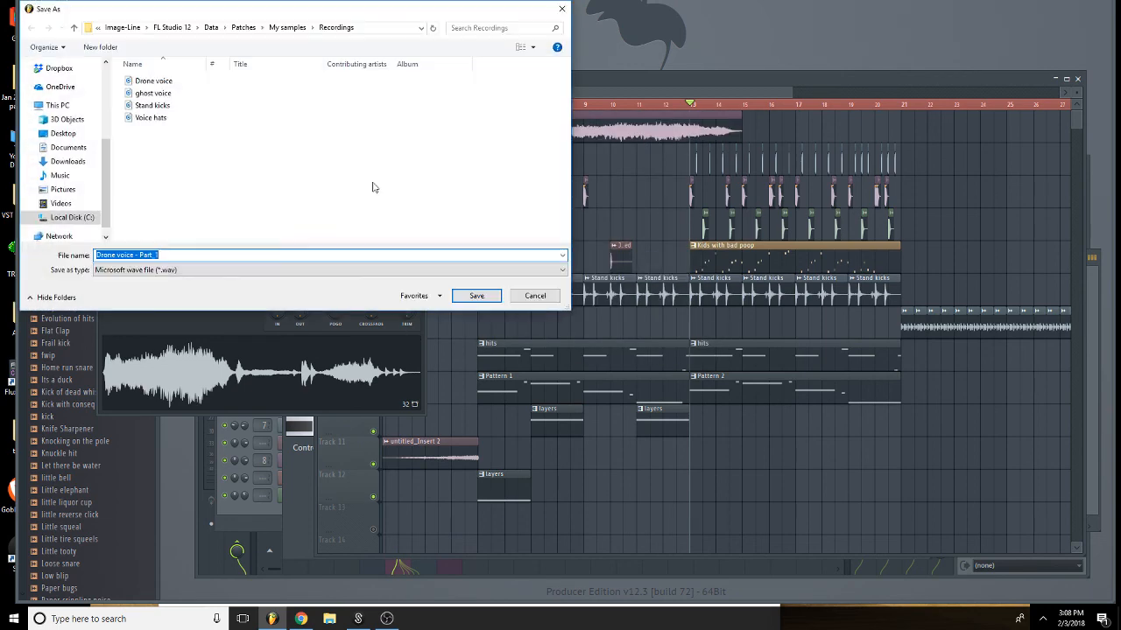
{"action": "type", "text": "Drone voic"}
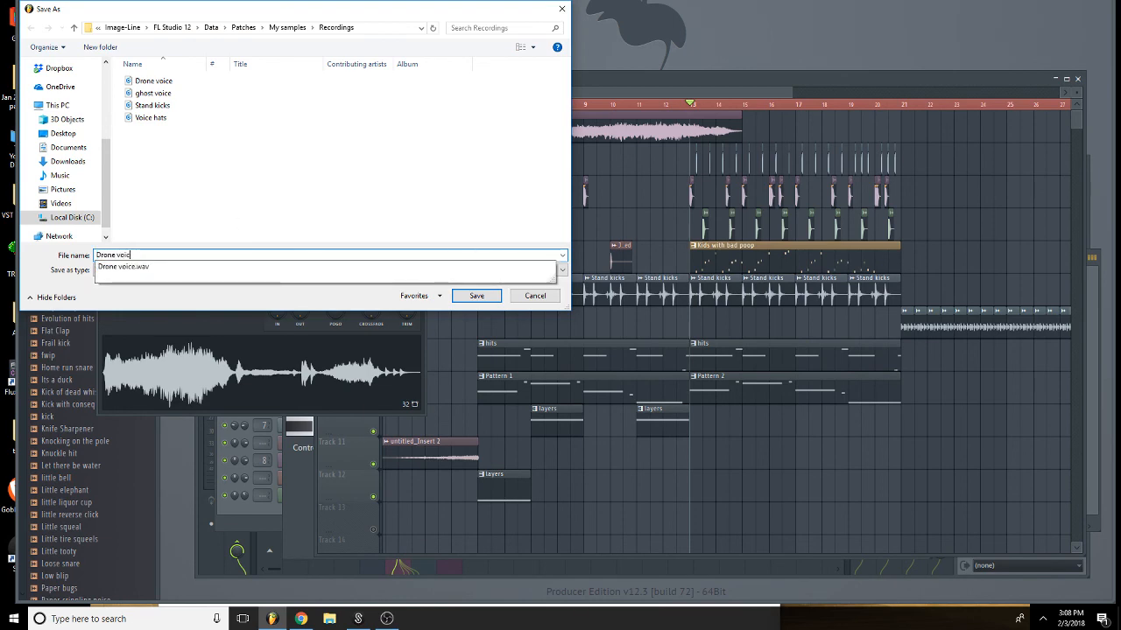
{"action": "type", "text": "e 2"}
{"action": "key", "text": "Return"}
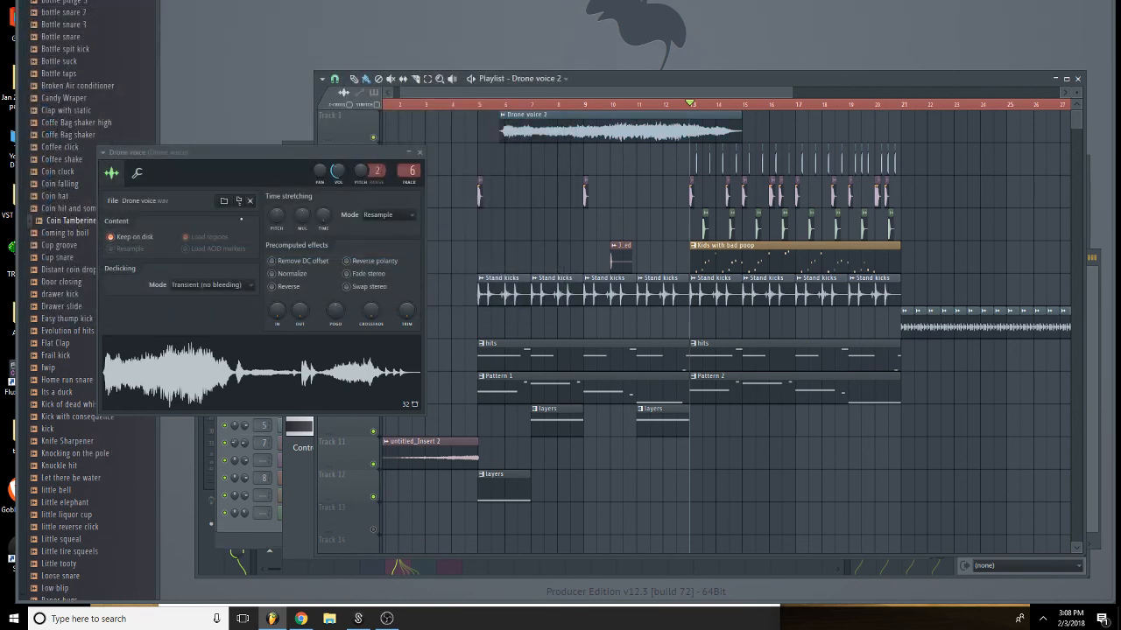
Add a long fade-in to Drone voice 2 and move its clip earlier so it ends just past the start of bar 13.
{"action": "double_click", "coordinate": [553, 133]}
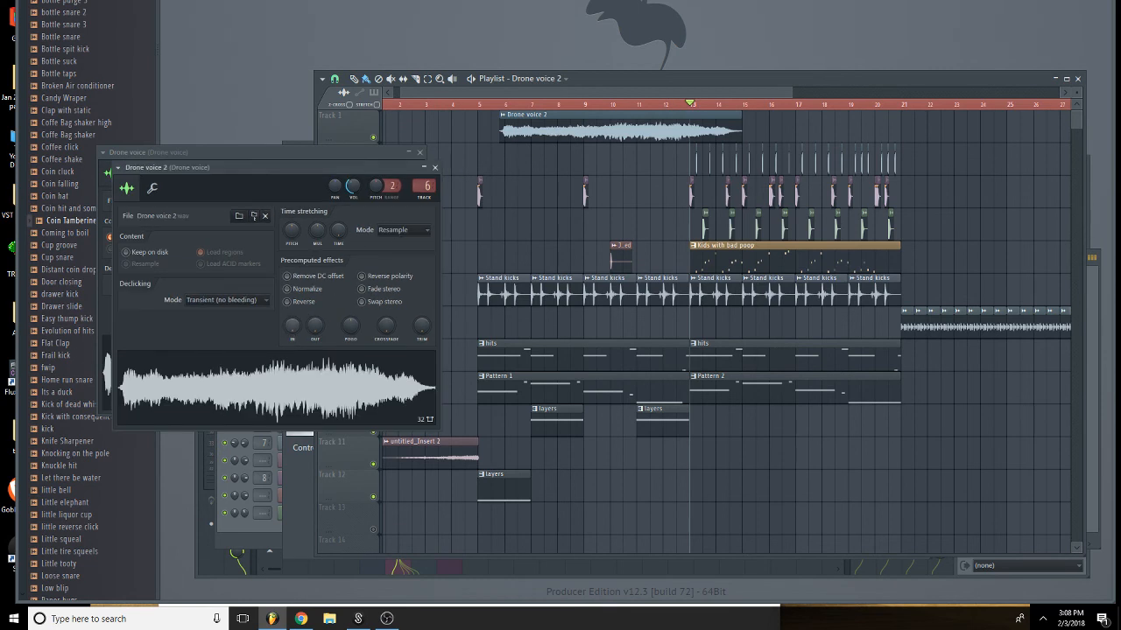
{"action": "left_click_drag", "start_coordinate": [292, 325], "coordinate": [291, 287]}
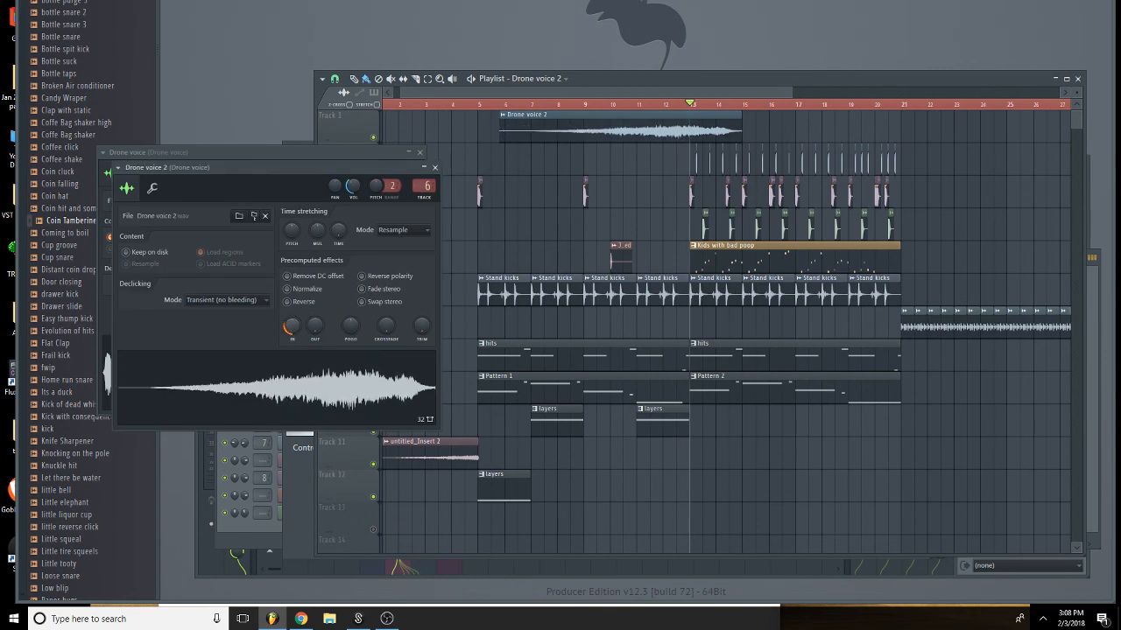
{"action": "left_click_drag", "start_coordinate": [701, 112], "coordinate": [662, 112]}
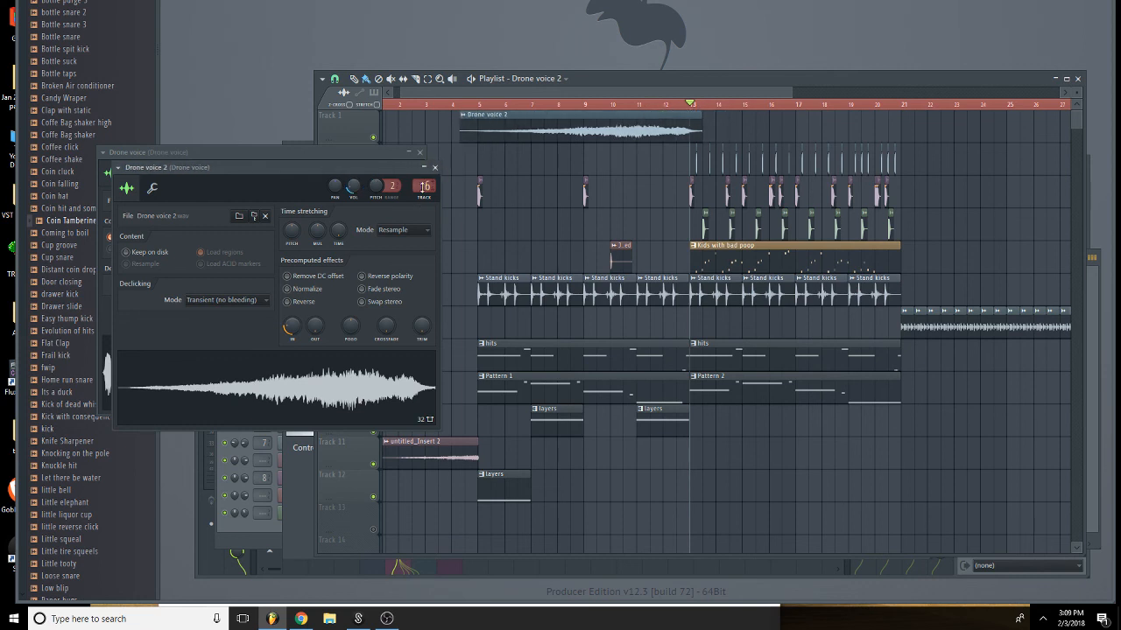
{"action": "left_click", "coordinate": [424, 187]}
{"action": "left_click", "coordinate": [434, 167]}
{"action": "left_click", "coordinate": [419, 153]}
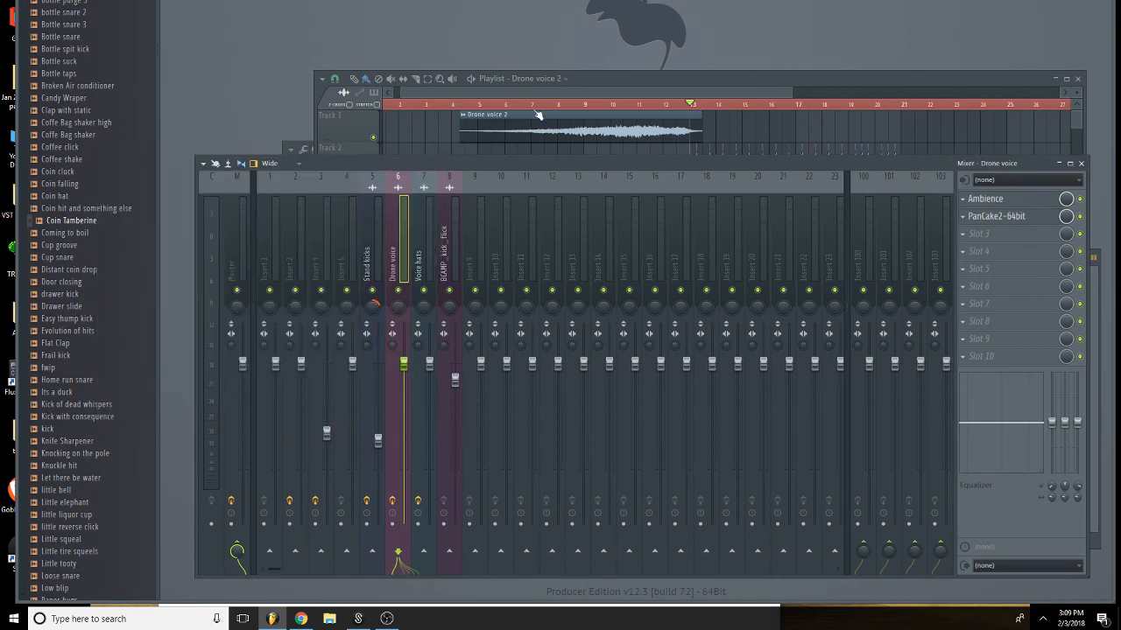
{"action": "left_click", "coordinate": [512, 104]}
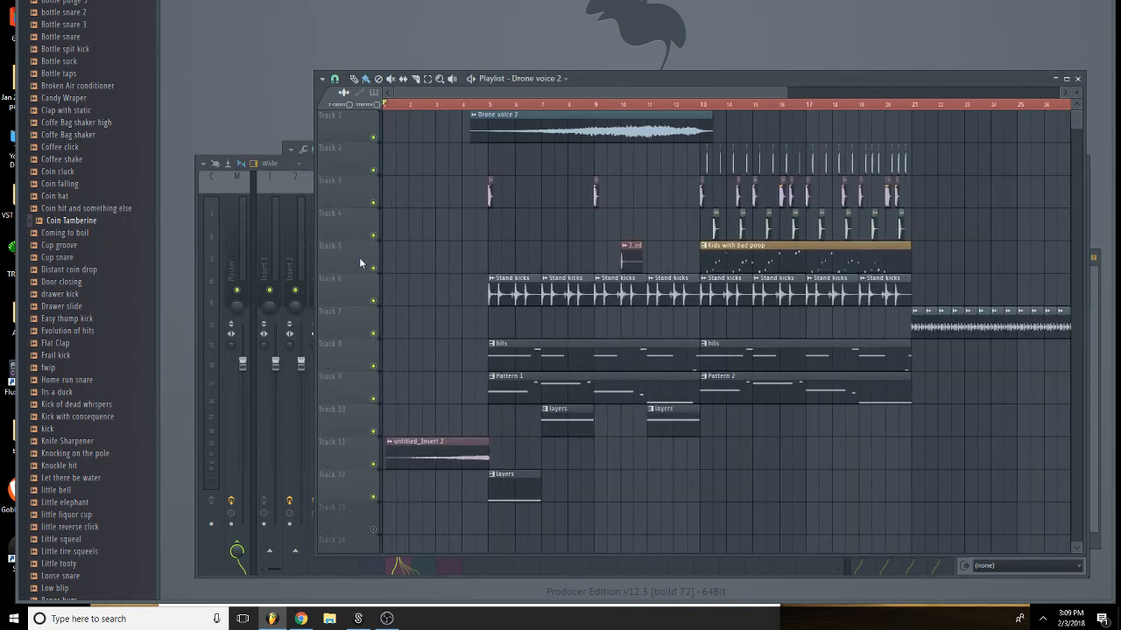
Insert an empty track above the Stand kicks and place Kids with bad poop on it across bars 5–12 and 13–20.
{"action": "right_click", "coordinate": [354, 298]}
{"action": "left_click", "coordinate": [417, 464]}
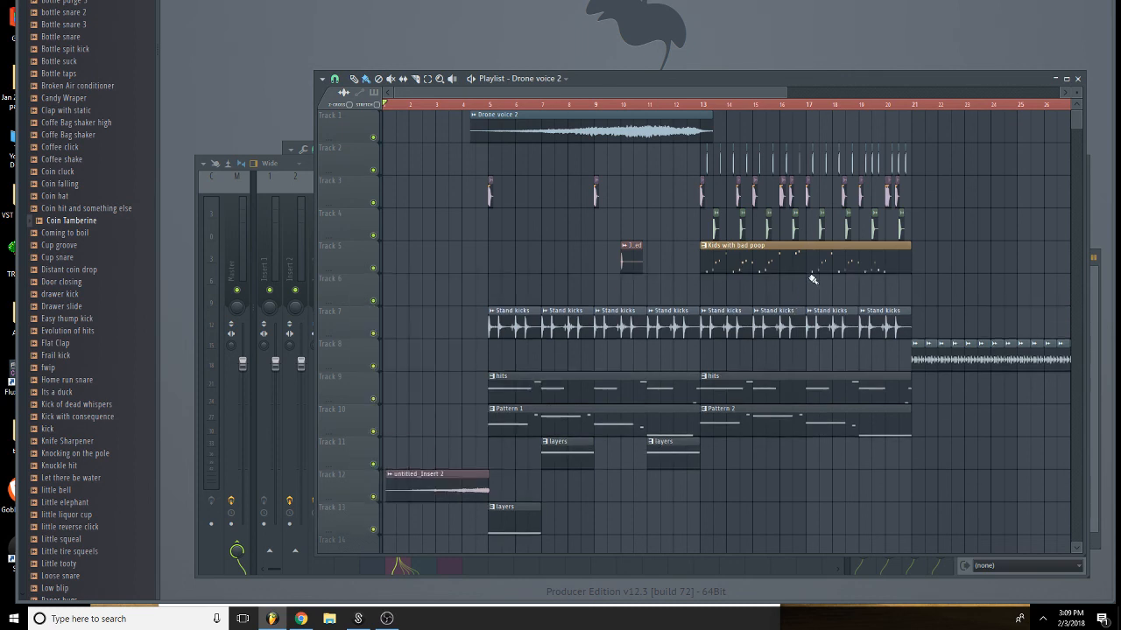
{"action": "left_click_drag", "start_coordinate": [803, 263], "coordinate": [830, 289]}
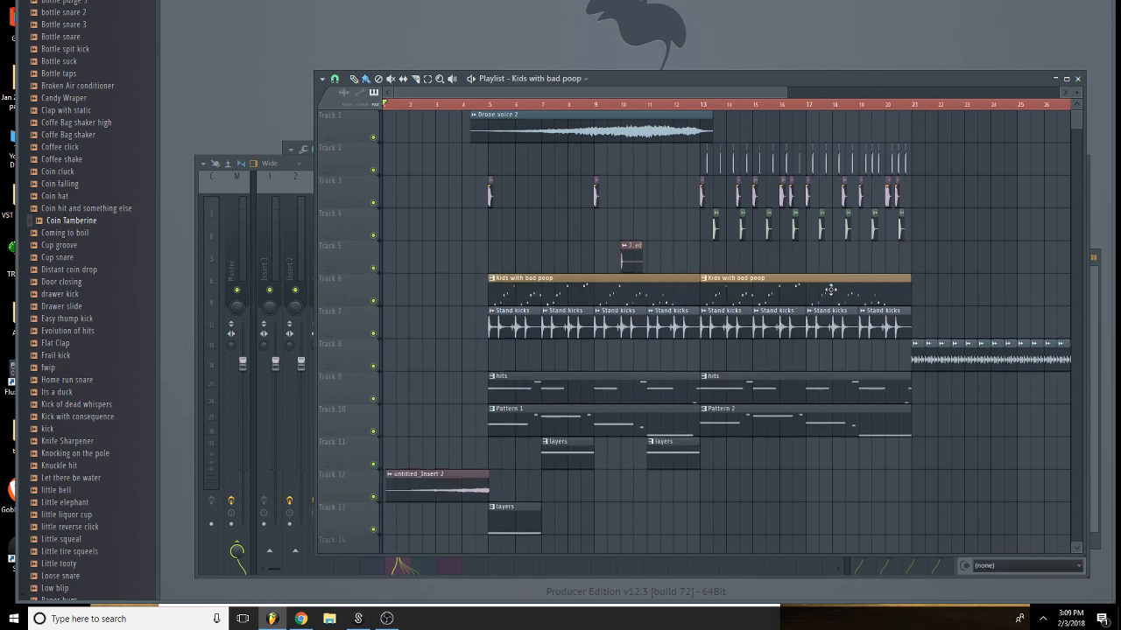
Insert an empty track above Kids with bad poop and move the JPGC one-shot clip to bar 15.
{"action": "right_click", "coordinate": [353, 302]}
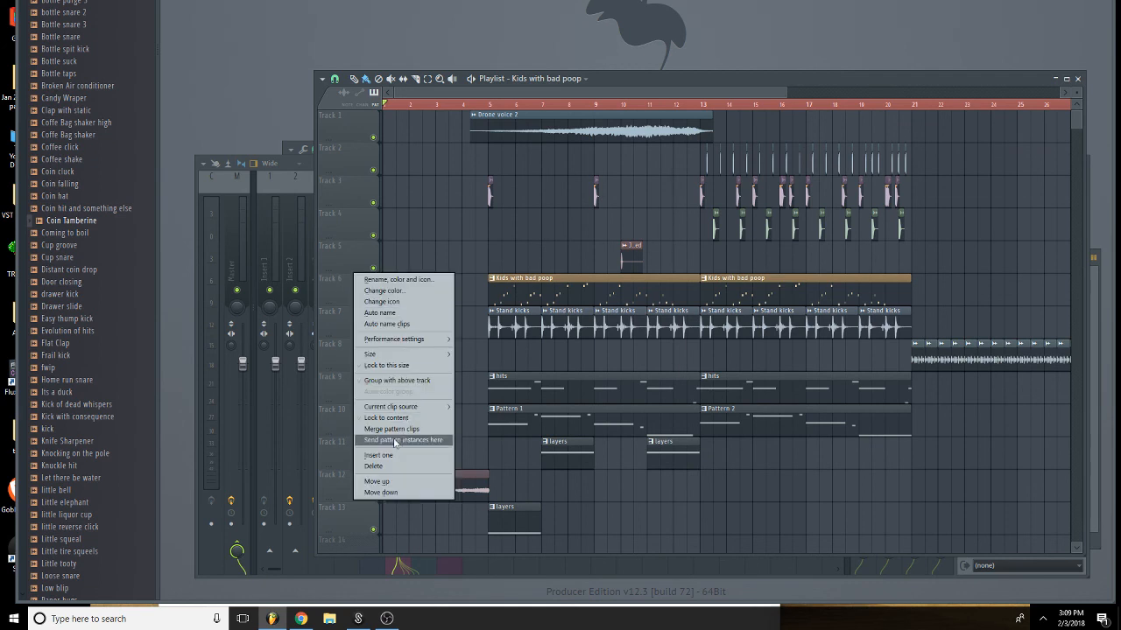
{"action": "left_click", "coordinate": [394, 457]}
{"action": "left_click_drag", "start_coordinate": [639, 258], "coordinate": [770, 259]}
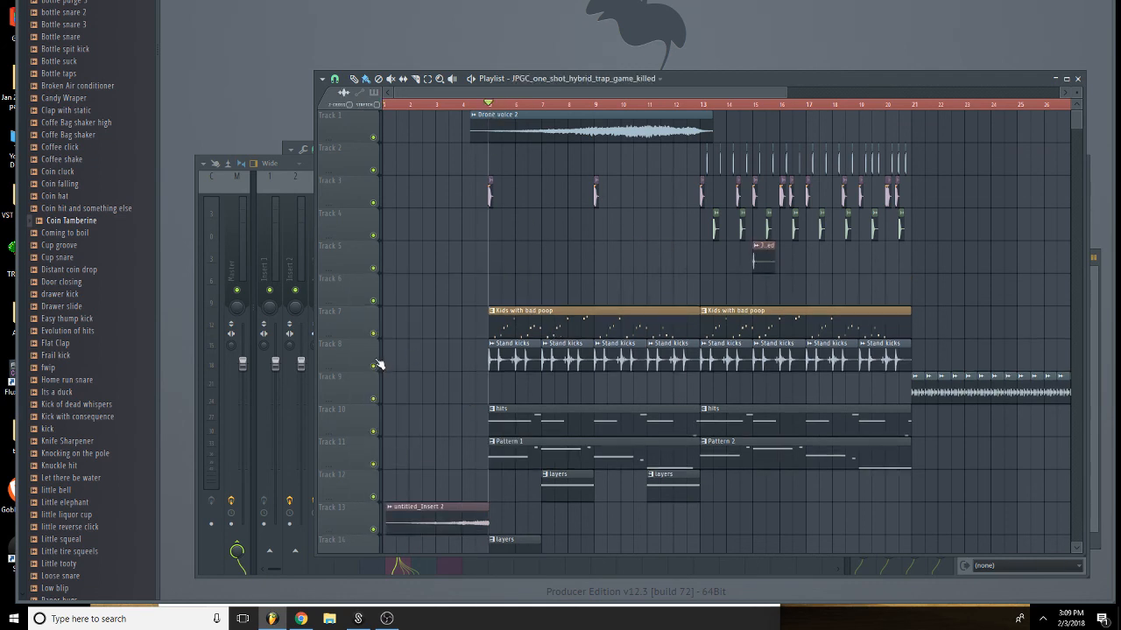
Solo the Kids with bad poop track, play it, and open its piano roll and the Spooker #3 instrument for review.
{"action": "right_click", "coordinate": [373, 334]}
{"action": "key", "text": "space"}
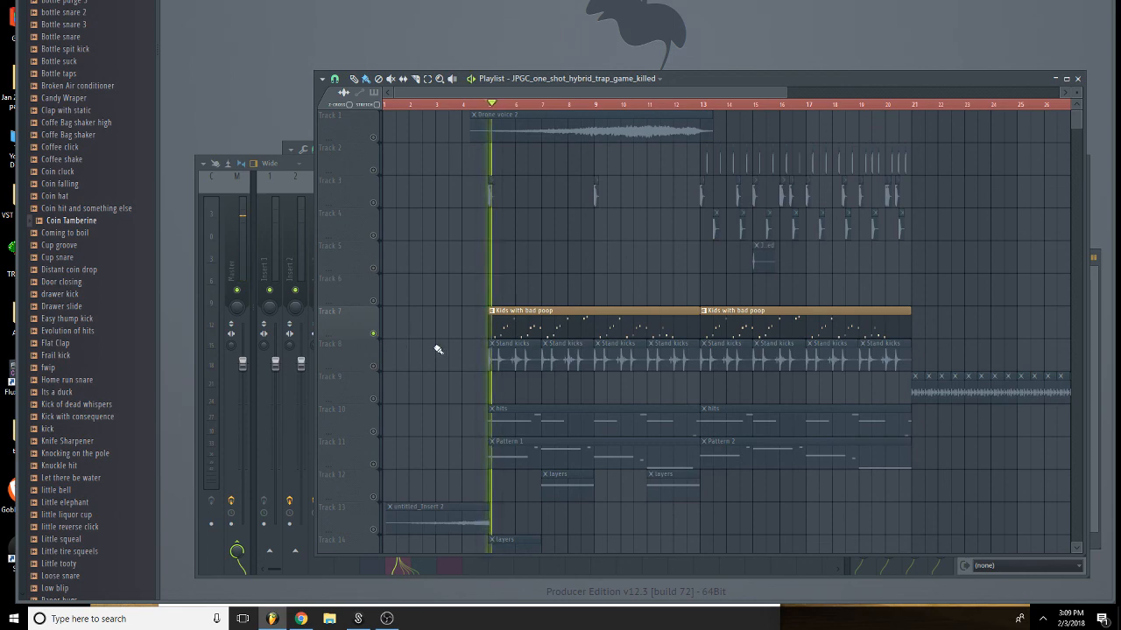
{"action": "double_click", "coordinate": [551, 320]}
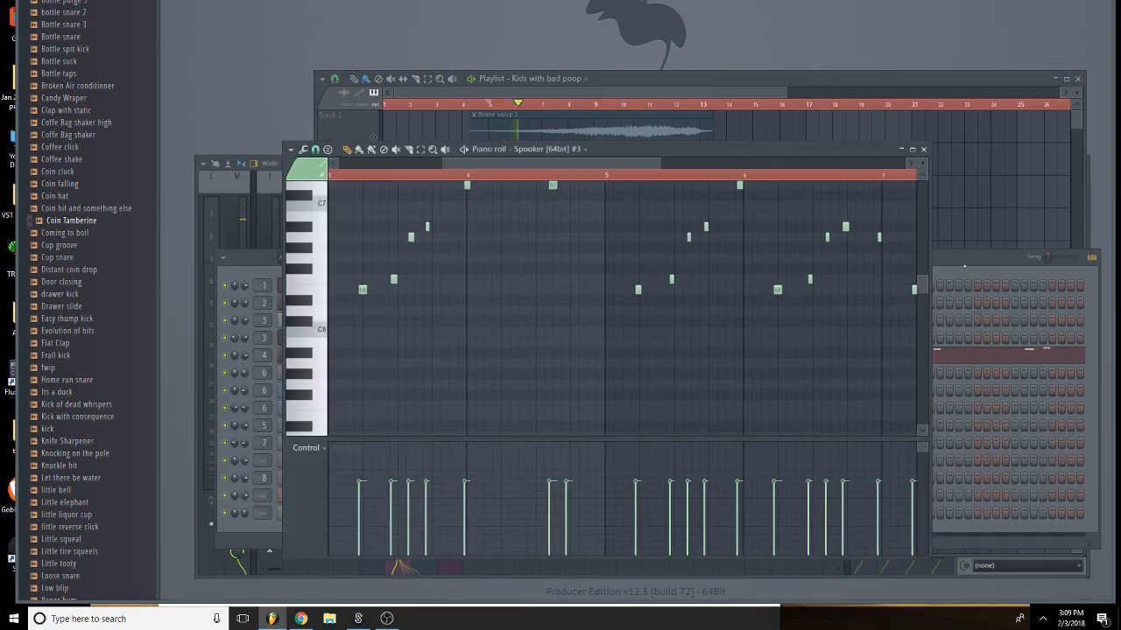
{"action": "left_click", "coordinate": [964, 267]}
{"action": "left_click", "coordinate": [386, 356]}
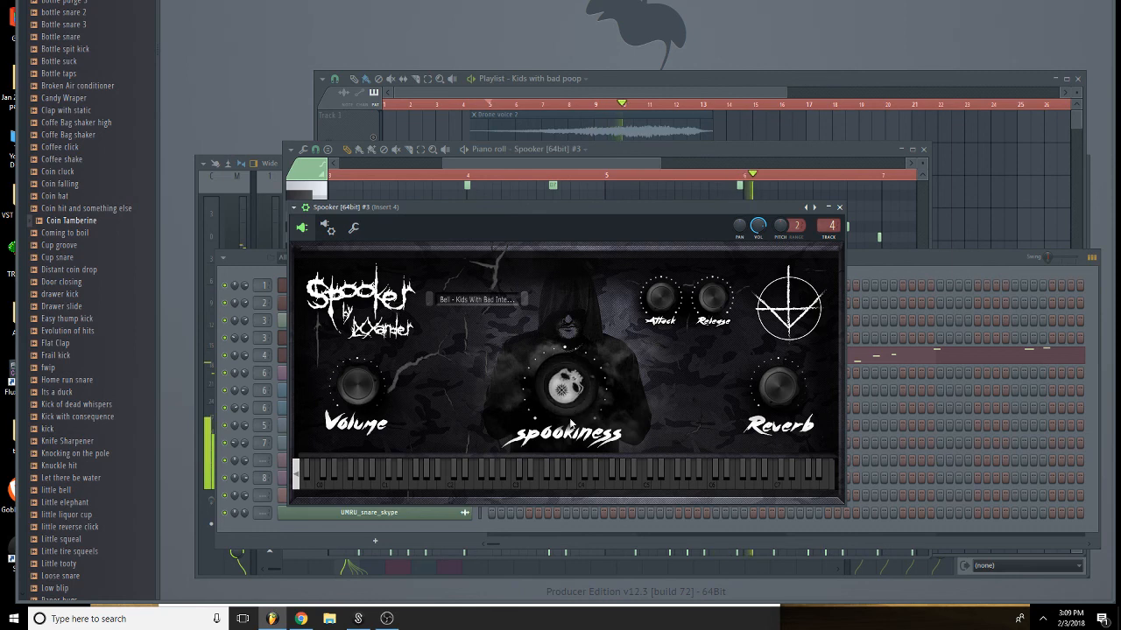
{"action": "left_click", "coordinate": [838, 209]}
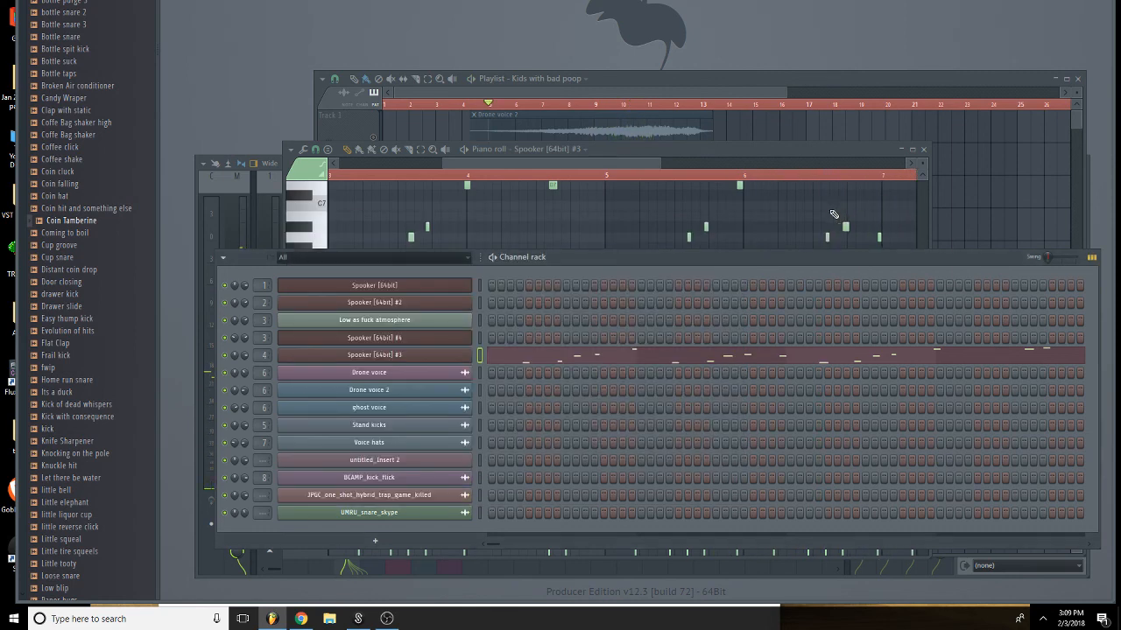
{"action": "left_click", "coordinate": [418, 352]}
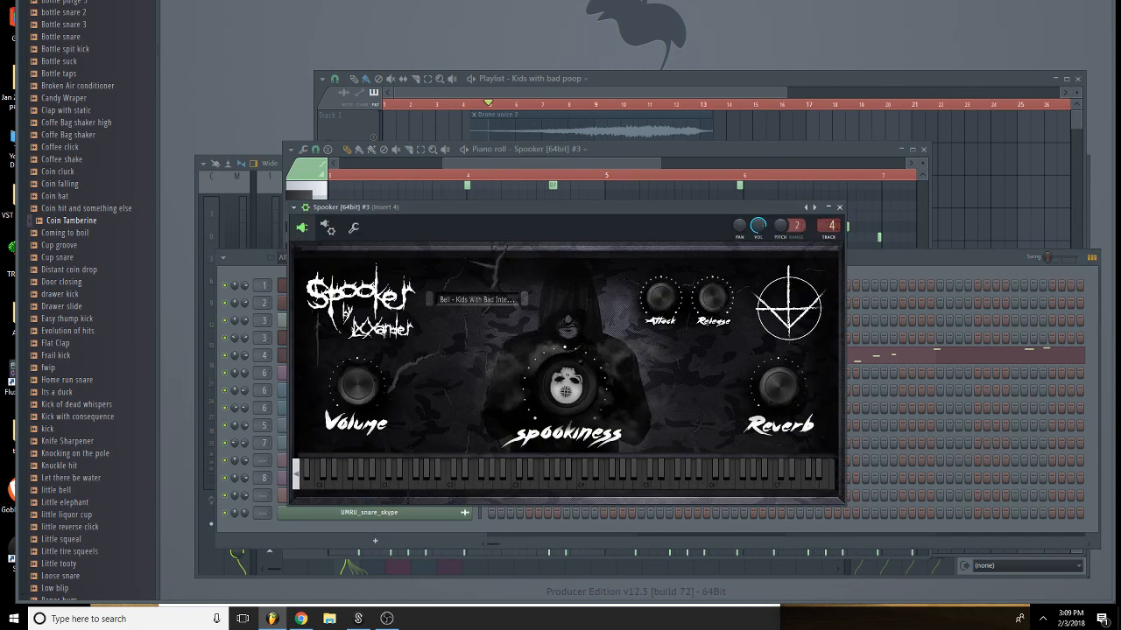
Load Ambience in the first effect slot of mixer insert 4 and audition the soloed melody from before bar 5.
{"action": "key", "text": "F9"}
{"action": "left_click", "coordinate": [1007, 209]}
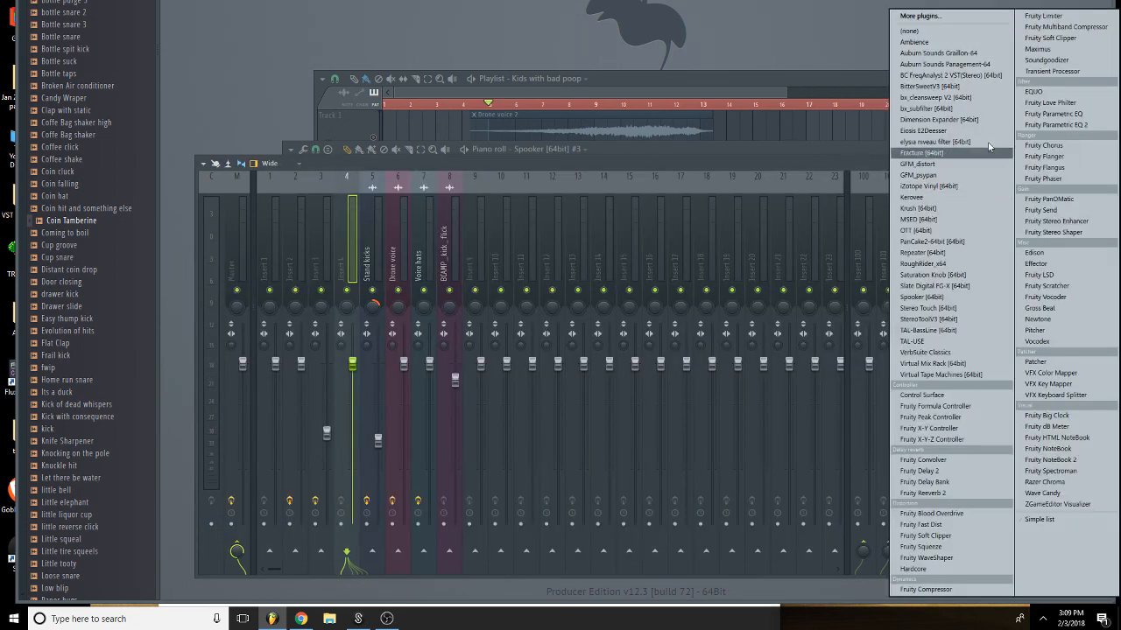
{"action": "left_click", "coordinate": [946, 46]}
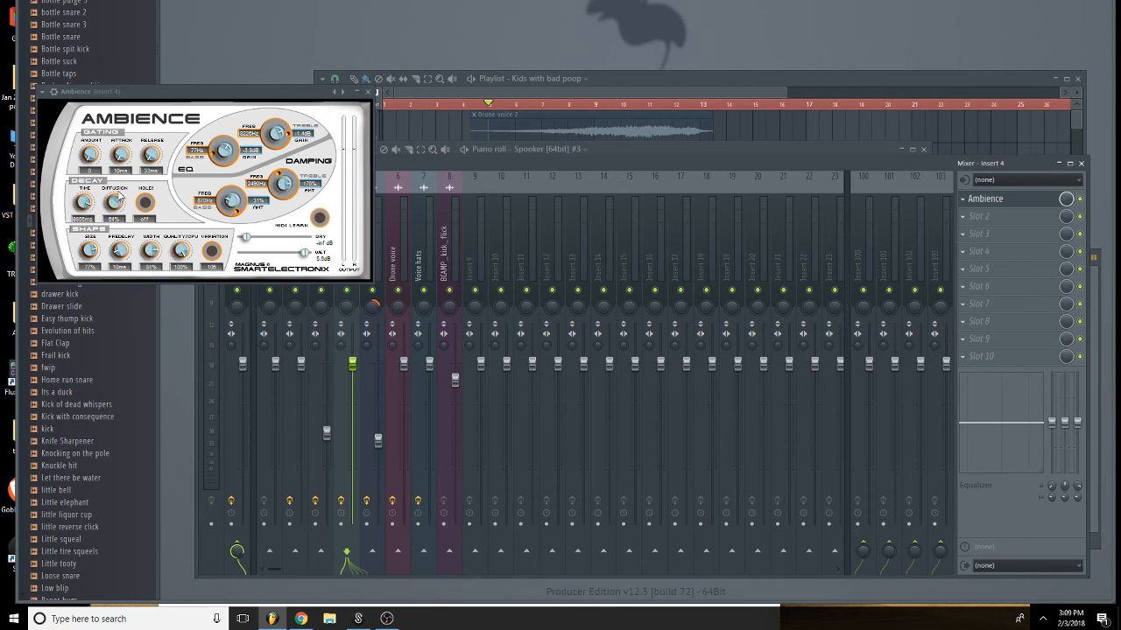
{"action": "left_click", "coordinate": [368, 92]}
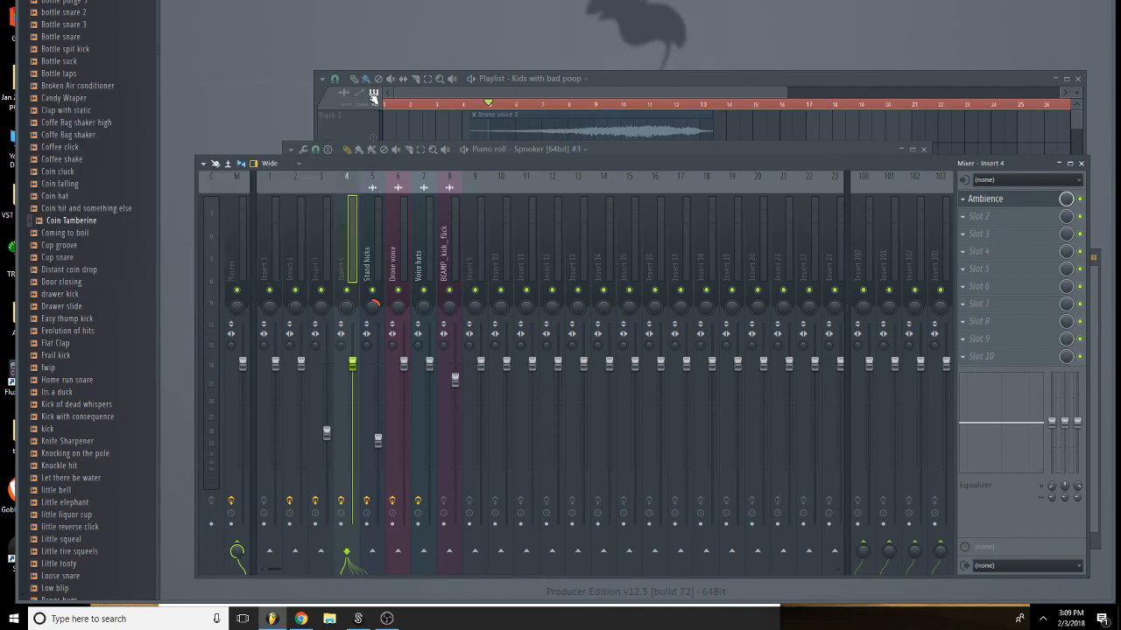
{"action": "left_click", "coordinate": [476, 105]}
{"action": "key", "text": "space"}
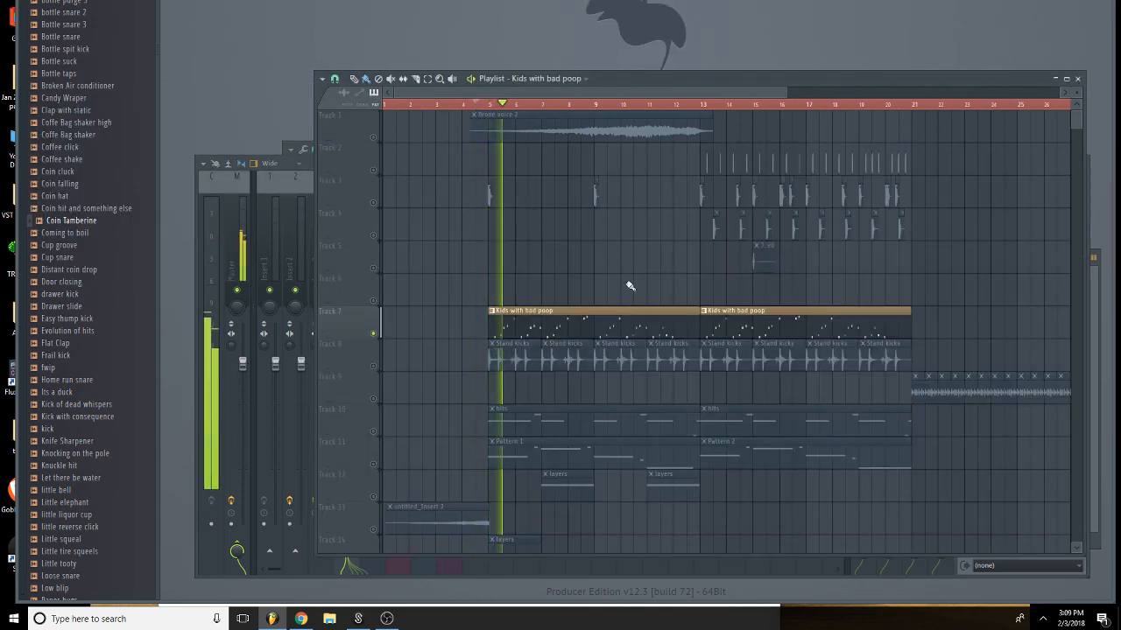
{"action": "key", "text": "space"}
Create an automation clip for the Ambience mix level on insert 4 and unmute the clip's playlist track.
{"action": "left_click", "coordinate": [296, 188]}
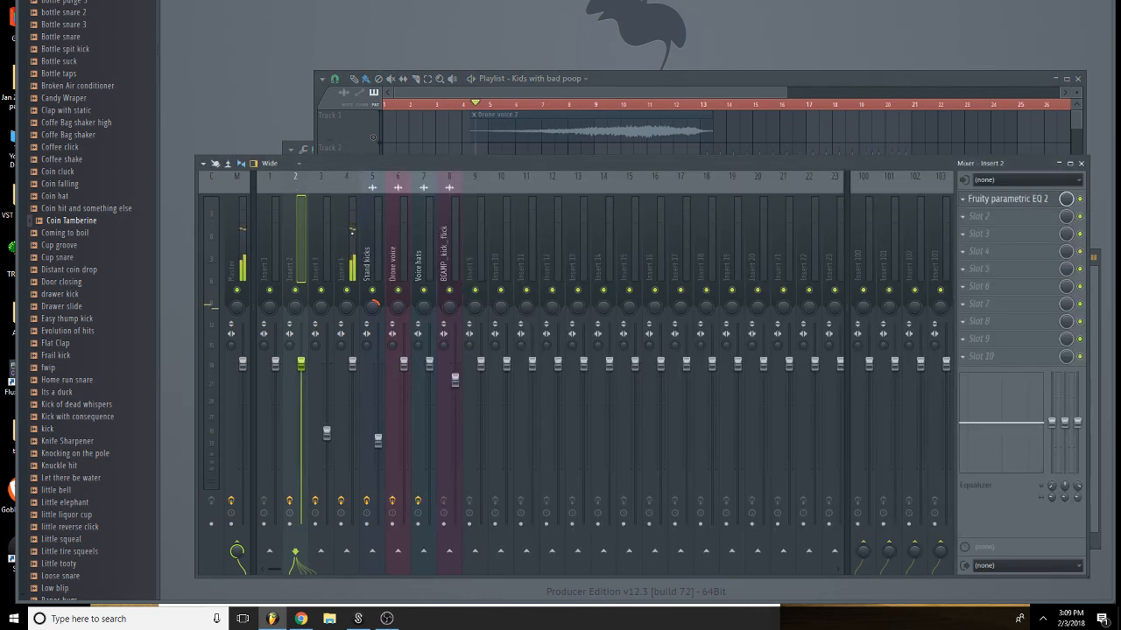
{"action": "left_click", "coordinate": [352, 234]}
{"action": "right_click", "coordinate": [1065, 199]}
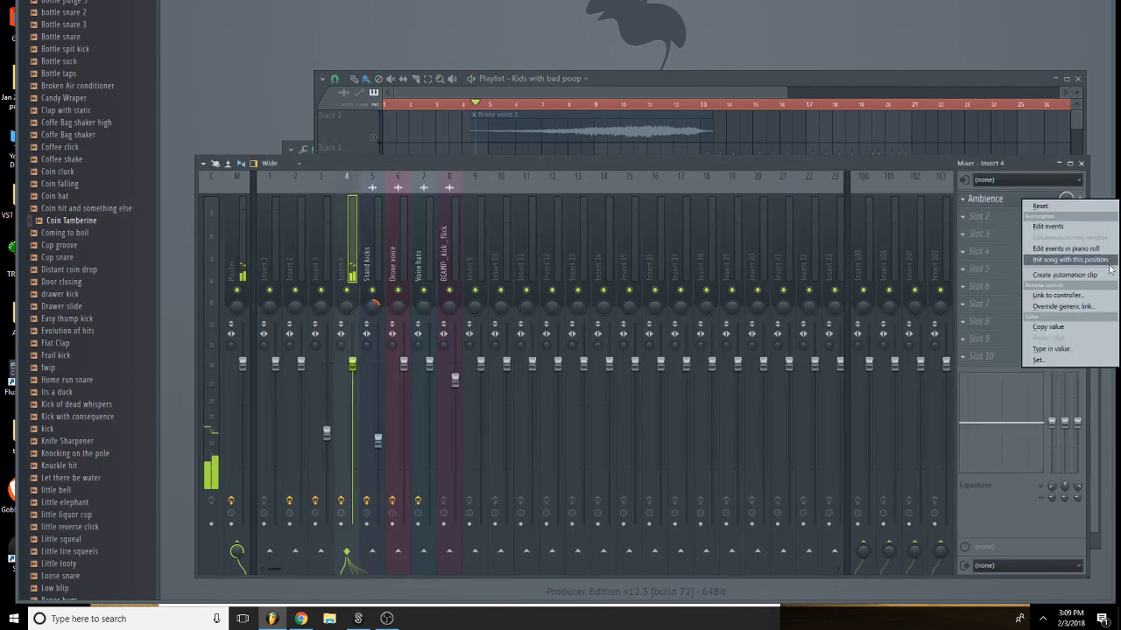
{"action": "left_click", "coordinate": [1069, 267]}
{"action": "key", "text": "F5"}
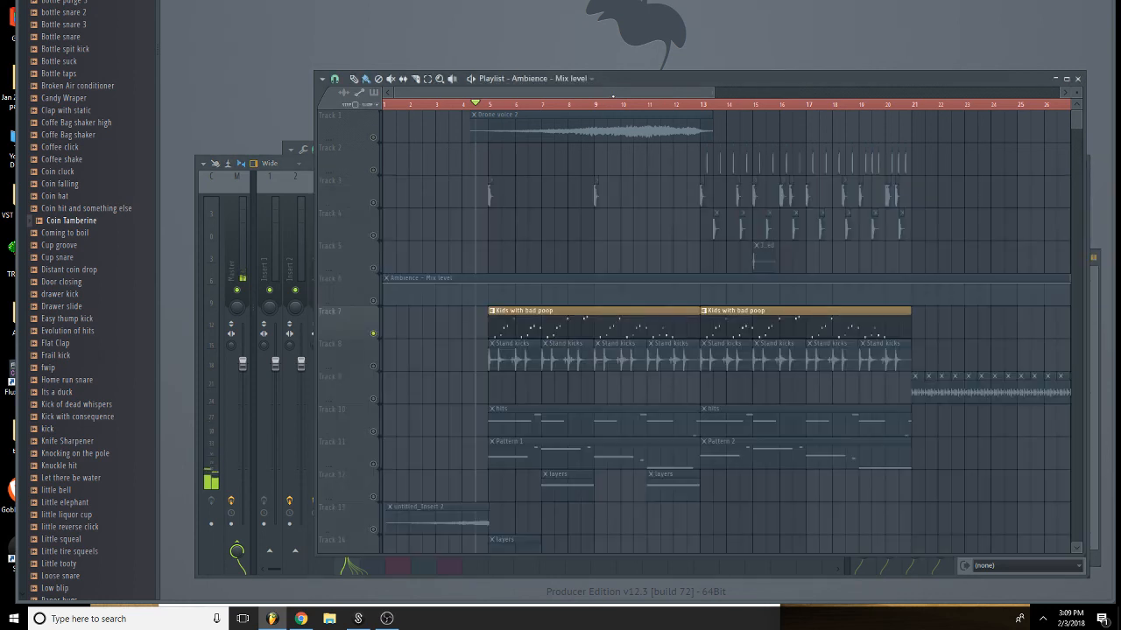
{"action": "left_click", "coordinate": [375, 300]}
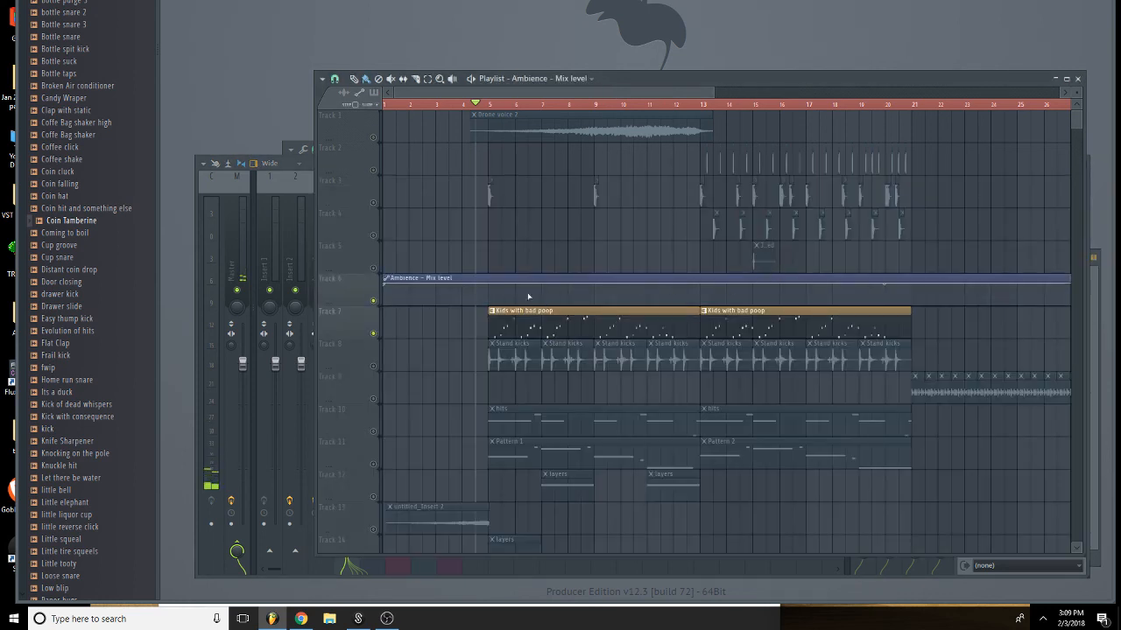
Curve the Ambience mix level down to its minimum at bar 21 and insert an empty track above Kids with bad poop.
{"action": "left_click", "coordinate": [699, 289]}
{"action": "left_click_drag", "start_coordinate": [703, 289], "coordinate": [913, 308]}
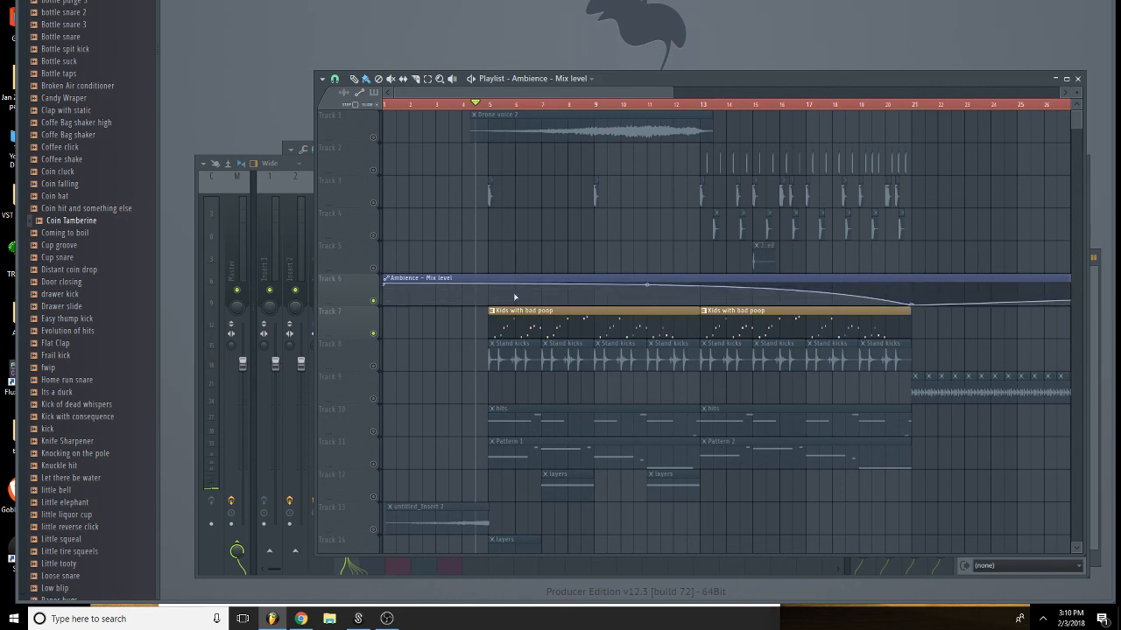
{"action": "right_click", "coordinate": [359, 324]}
{"action": "left_click", "coordinate": [429, 485]}
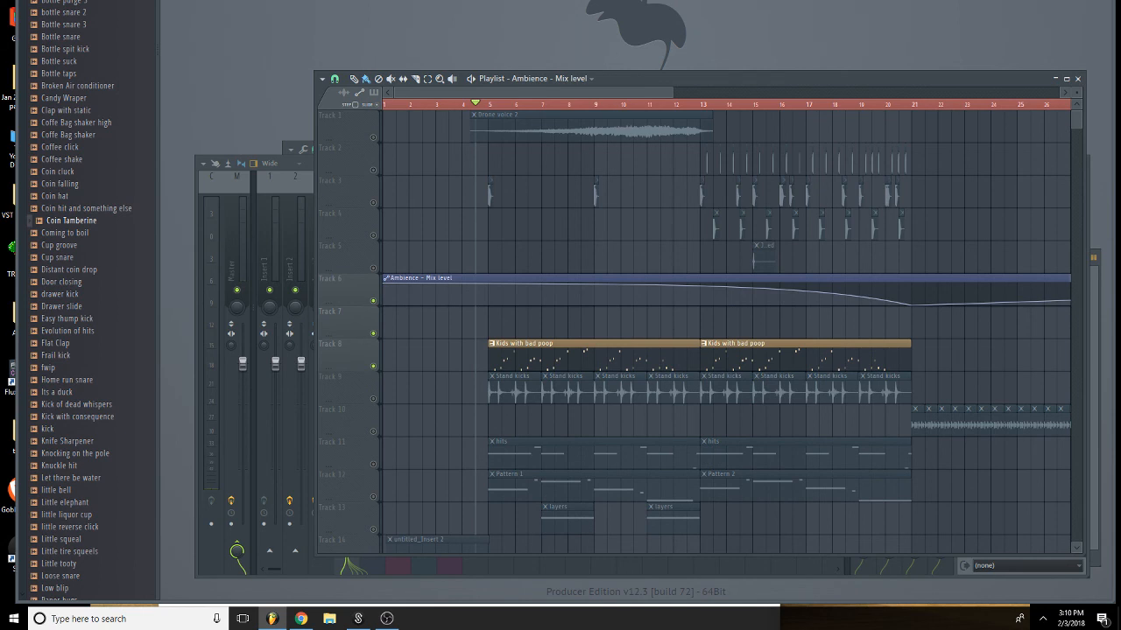
{"action": "key", "text": "F9"}
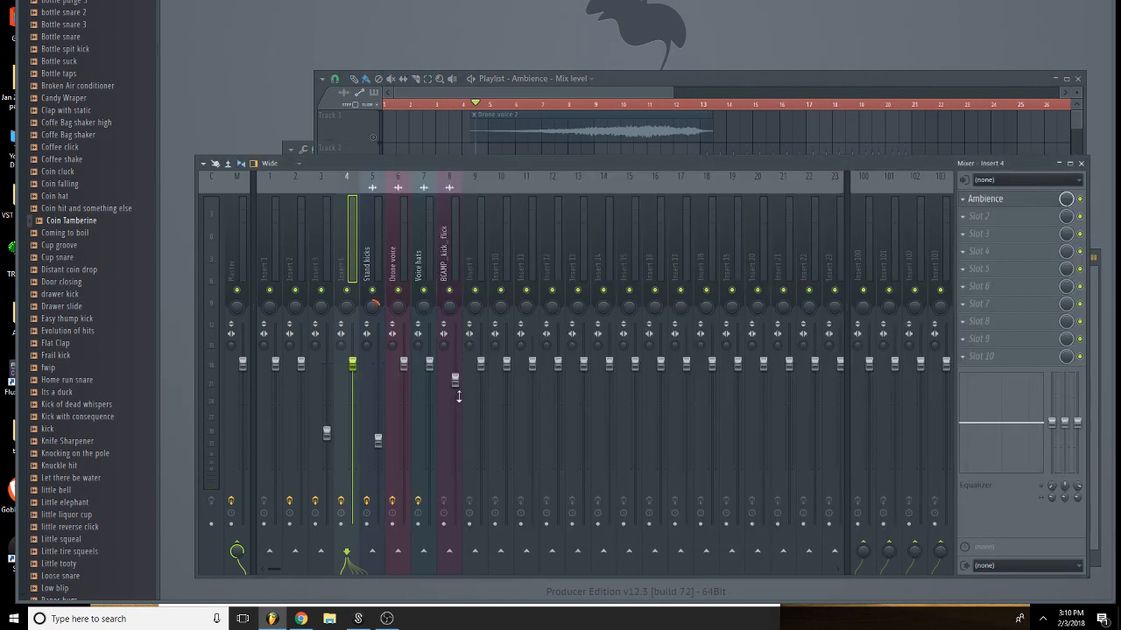
{"action": "right_click", "coordinate": [353, 365]}
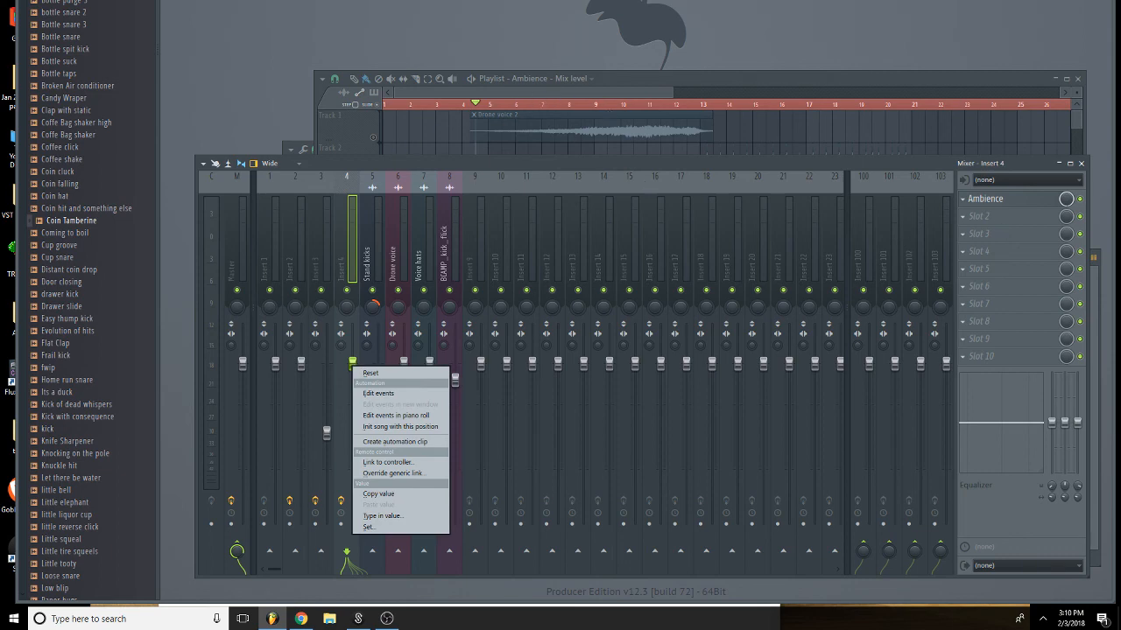
{"action": "key", "text": "Escape"}
Create an automation clip for the Spooker #3 channel volume and bring the playlist to the front.
{"action": "key", "text": "F6"}
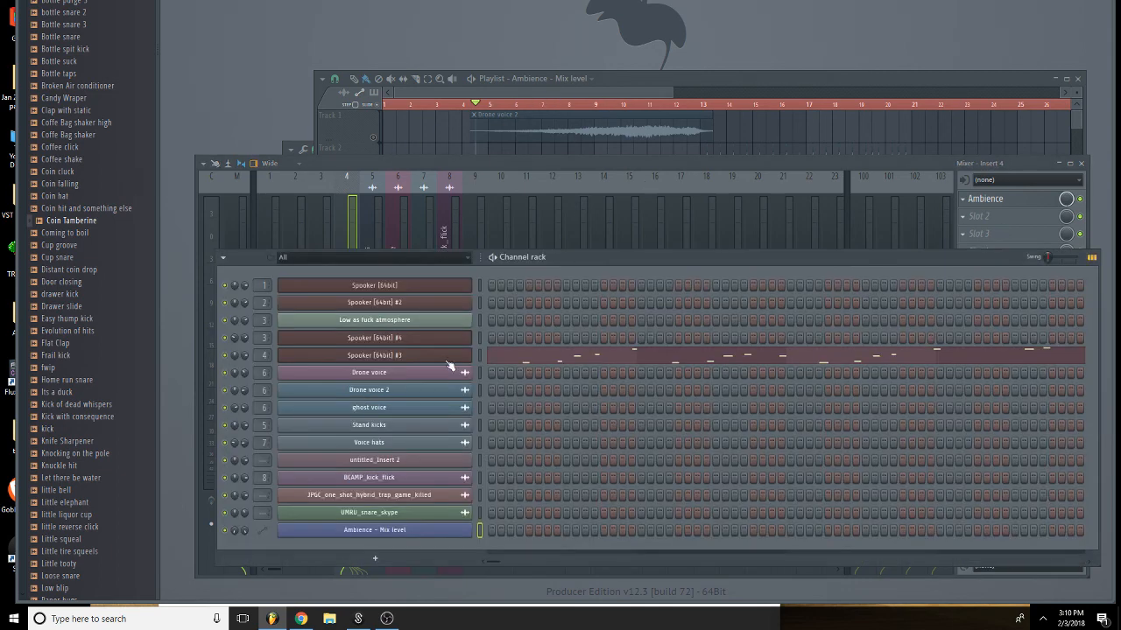
{"action": "right_click", "coordinate": [244, 354]}
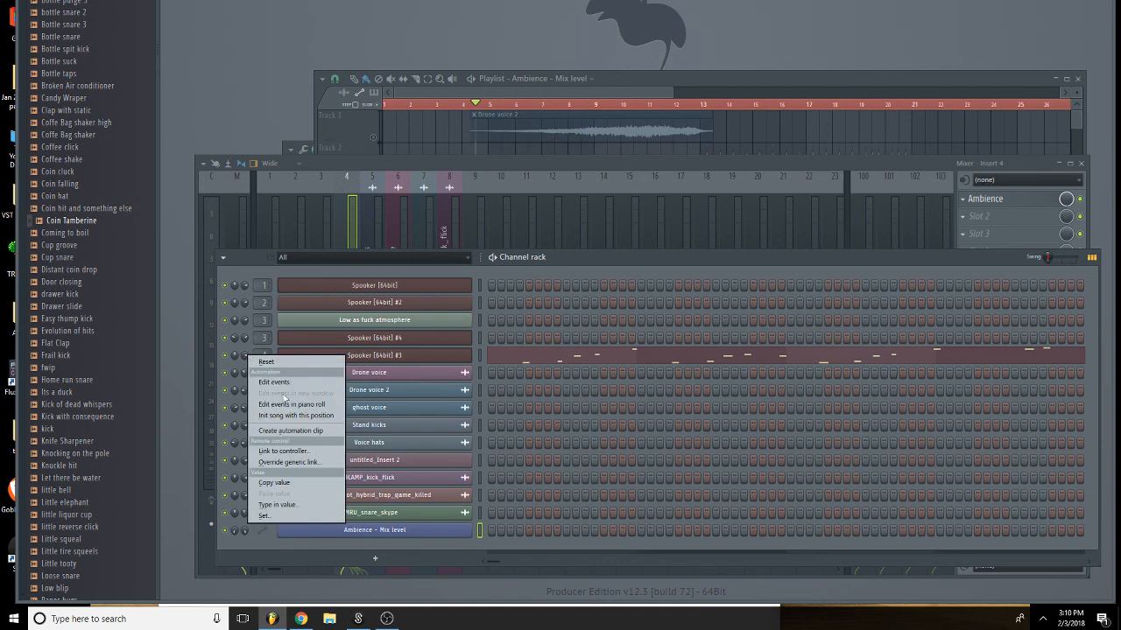
{"action": "left_click", "coordinate": [289, 430]}
{"action": "left_click", "coordinate": [608, 95]}
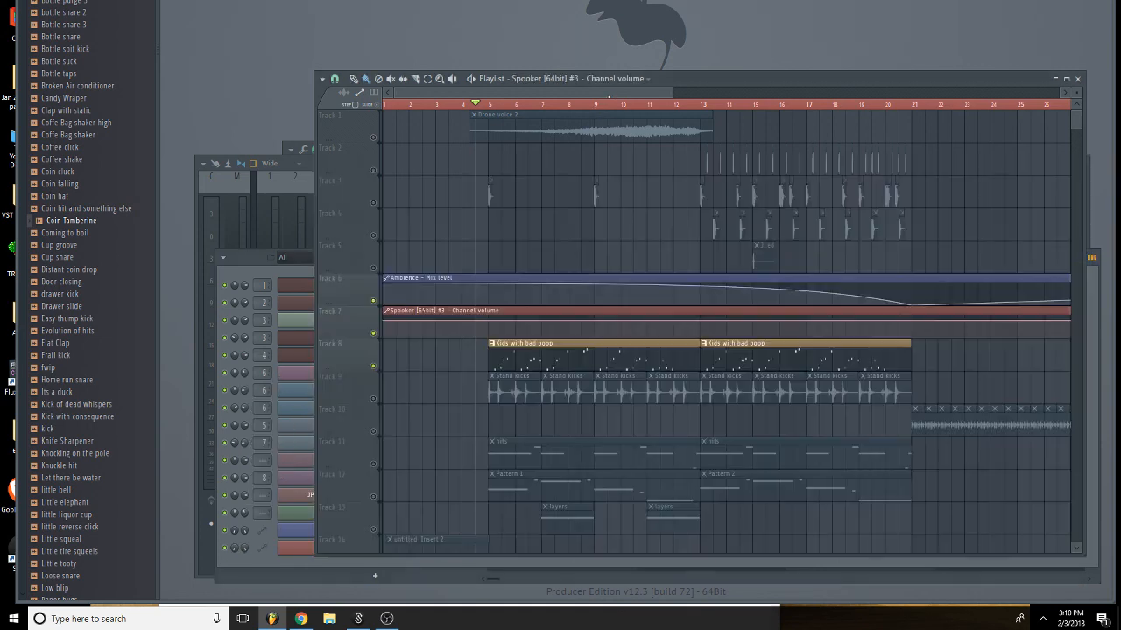
Shape the Spooker #3 volume automation to stay near zero until bar 13 and curve upward to bar 21.
{"action": "left_click_drag", "start_coordinate": [499, 334], "coordinate": [502, 353]}
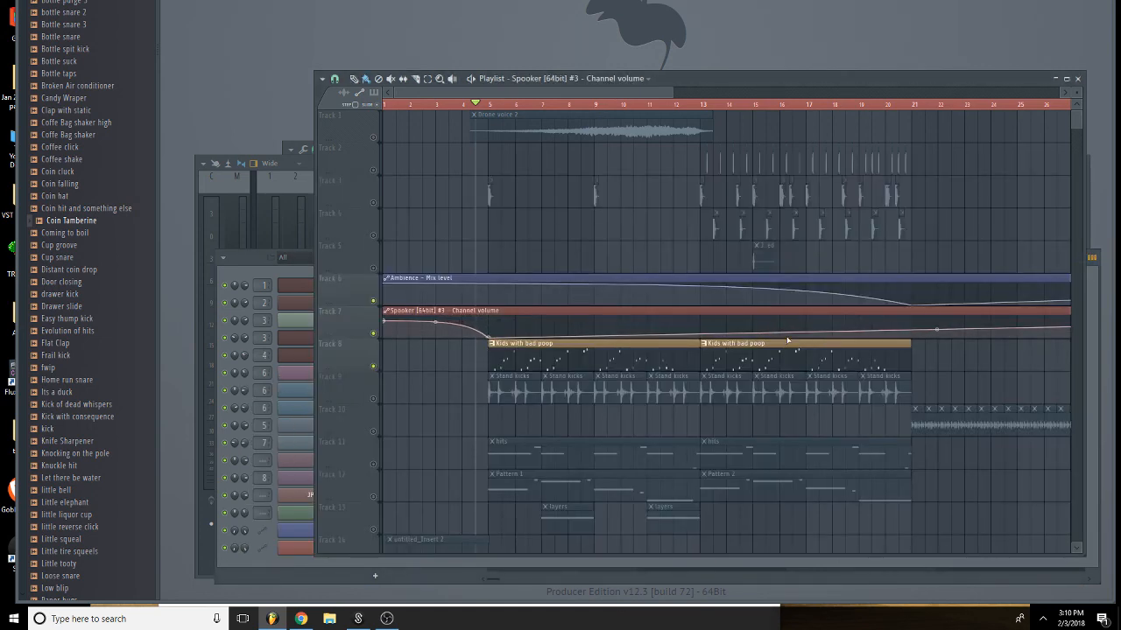
{"action": "left_click_drag", "start_coordinate": [909, 332], "coordinate": [911, 327]}
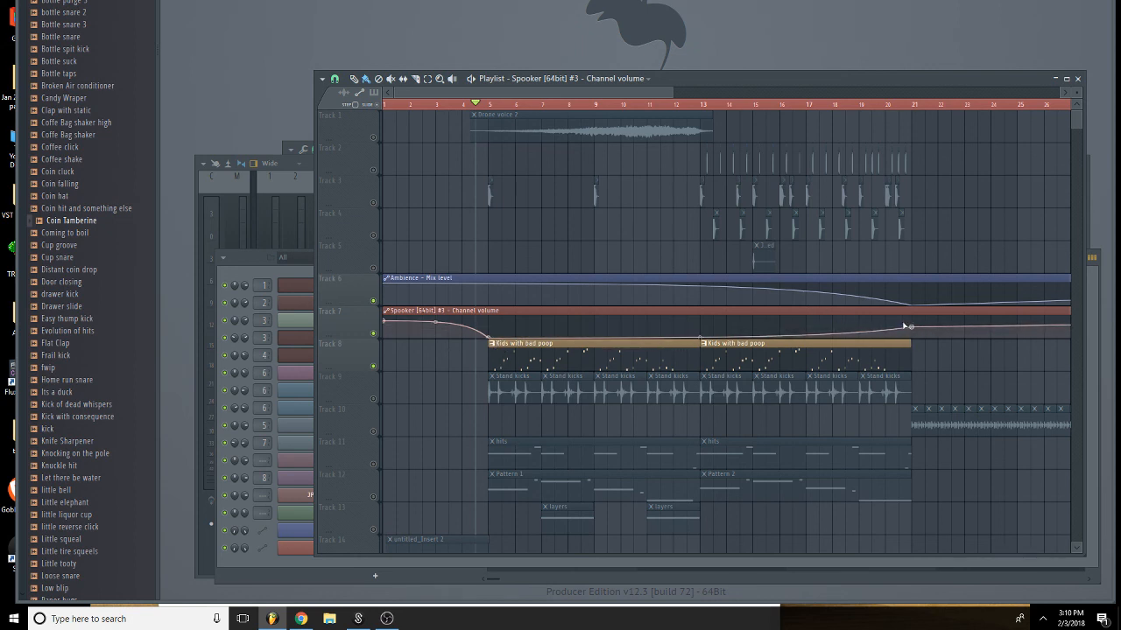
{"action": "left_click_drag", "start_coordinate": [389, 321], "coordinate": [386, 345]}
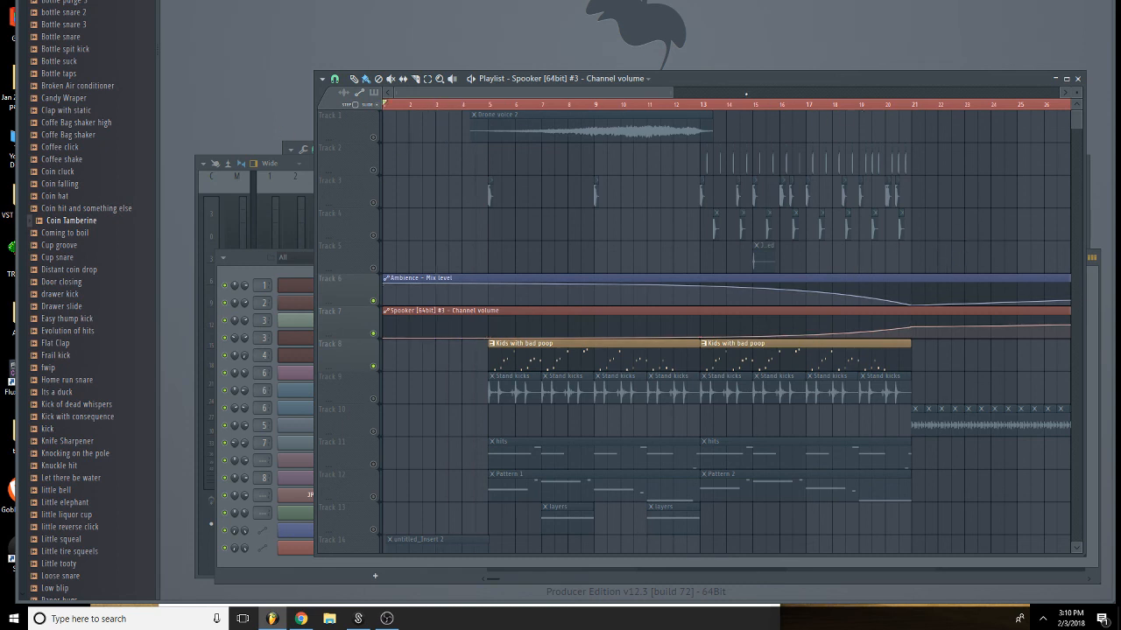
Set the playlist snap to Line and move the drum and one-shot clips on Tracks 2–5 from bars 13–20 to bars 21–28.
{"action": "left_click_drag", "start_coordinate": [672, 92], "coordinate": [791, 92]}
{"action": "left_click_drag", "start_coordinate": [825, 270], "coordinate": [604, 144]}
{"action": "left_click", "coordinate": [335, 80]}
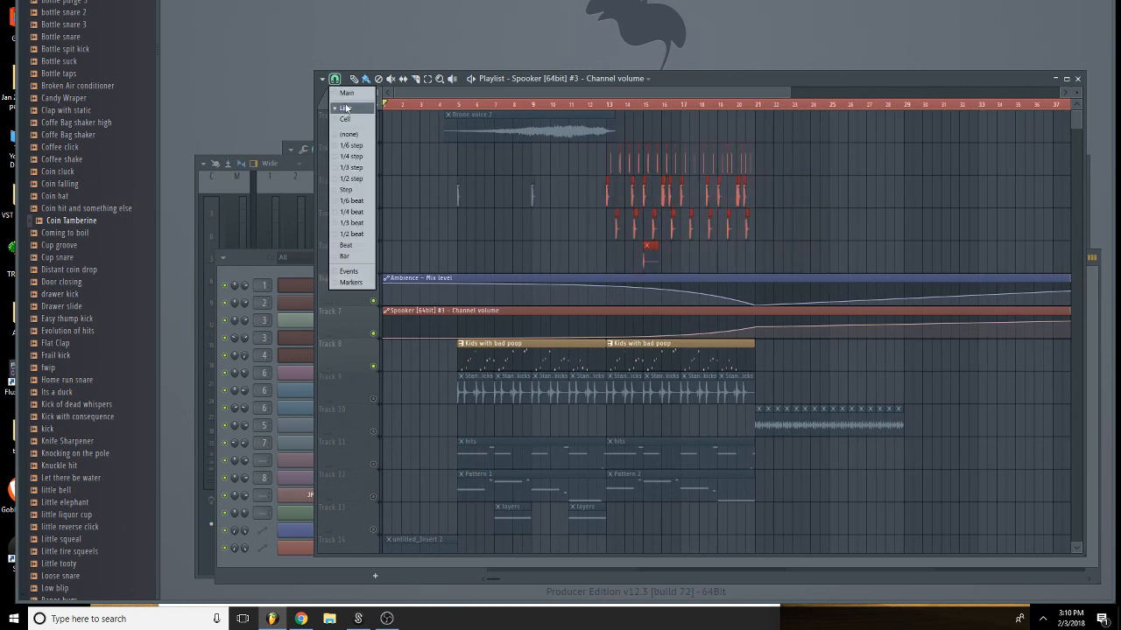
{"action": "left_click", "coordinate": [345, 107]}
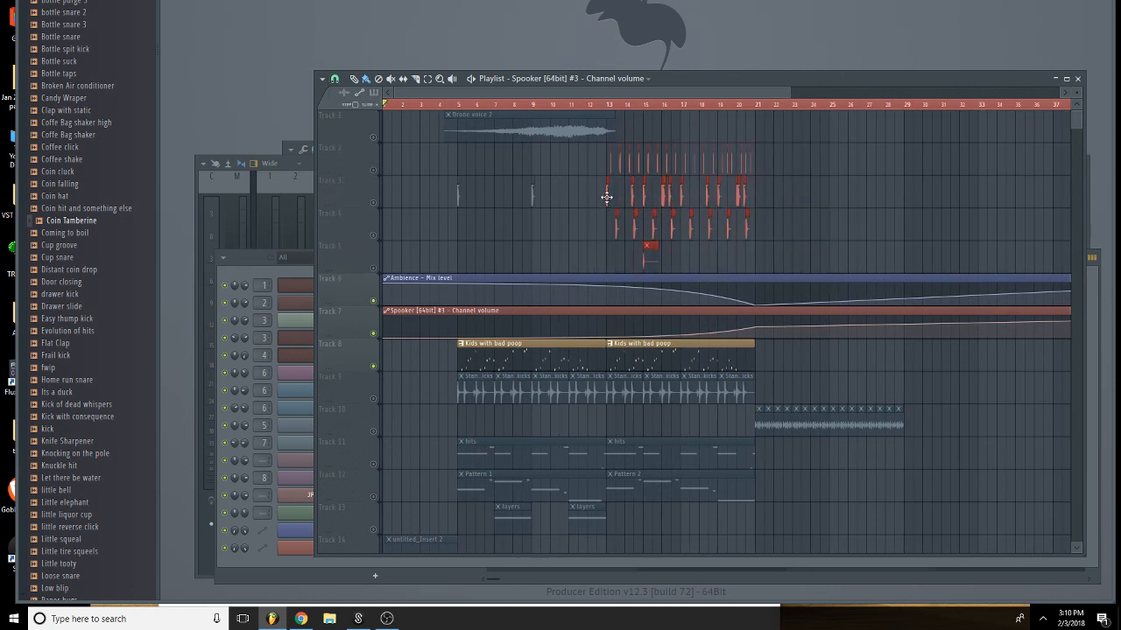
{"action": "left_click_drag", "start_coordinate": [606, 197], "coordinate": [754, 205]}
Copy the Track 3 hits at bars 5 and 9 to bars 13 and 17, and unmute all playlist tracks.
{"action": "left_click_drag", "start_coordinate": [654, 204], "coordinate": [456, 193]}
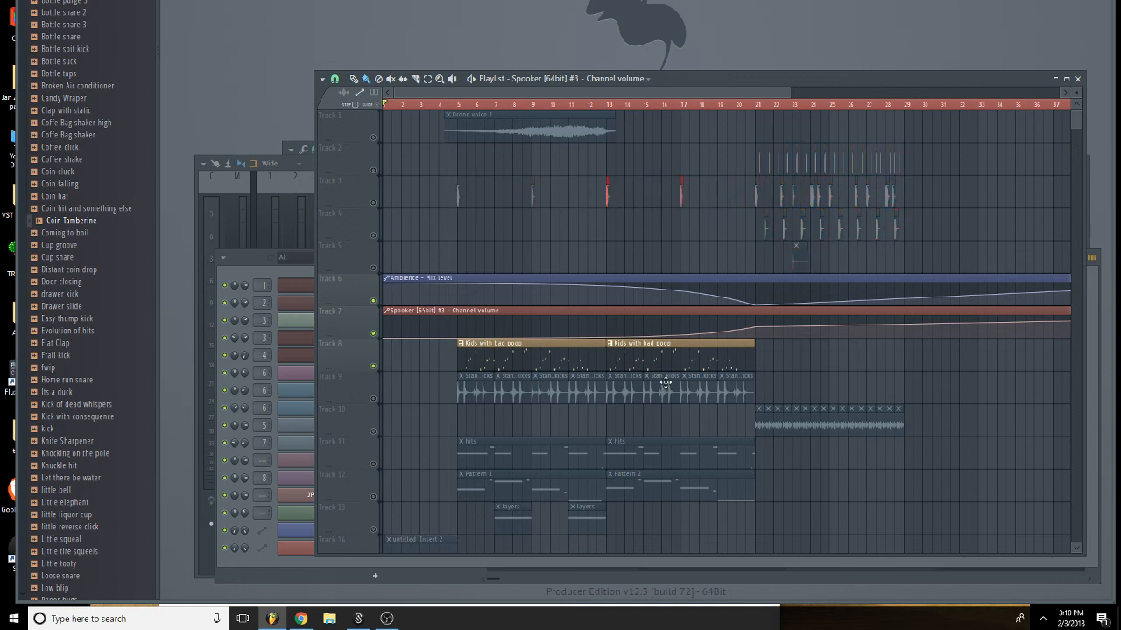
{"action": "scroll", "coordinate": [652, 381], "scroll_direction": "down", "scroll_amount": 1}
{"action": "right_click", "coordinate": [376, 363]}
{"action": "right_click", "coordinate": [377, 363]}
{"action": "scroll", "coordinate": [433, 333], "scroll_direction": "up", "scroll_amount": 1}
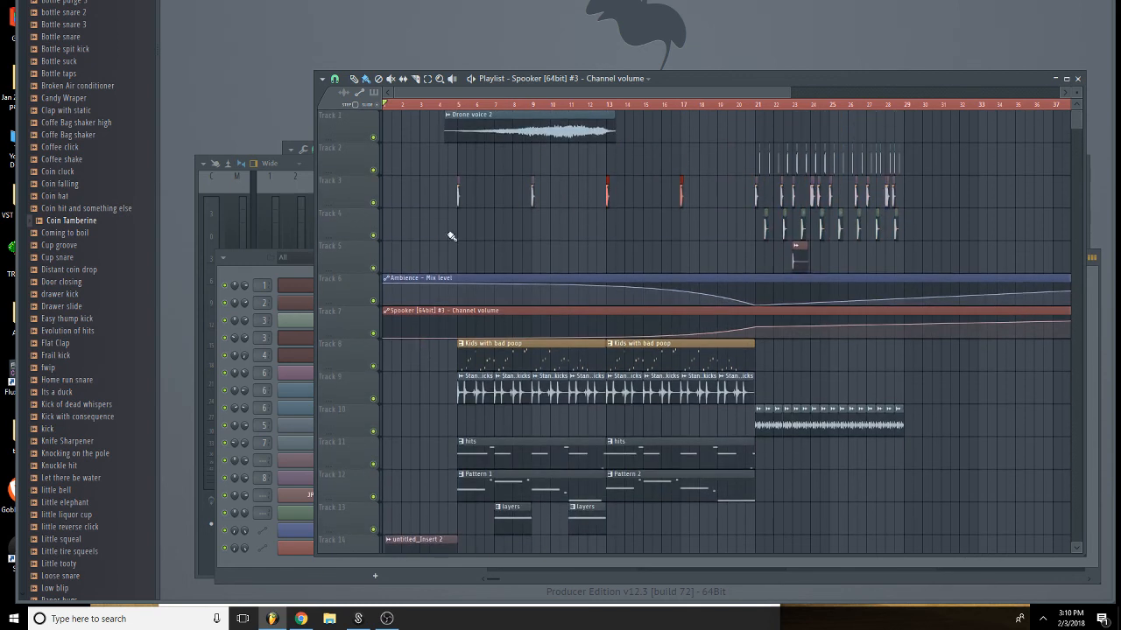
Move Drone voice 2 to end at bar 21 and copy the two layers clips to bars 15–16 and 19–20.
{"action": "left_click_drag", "start_coordinate": [557, 127], "coordinate": [713, 150]}
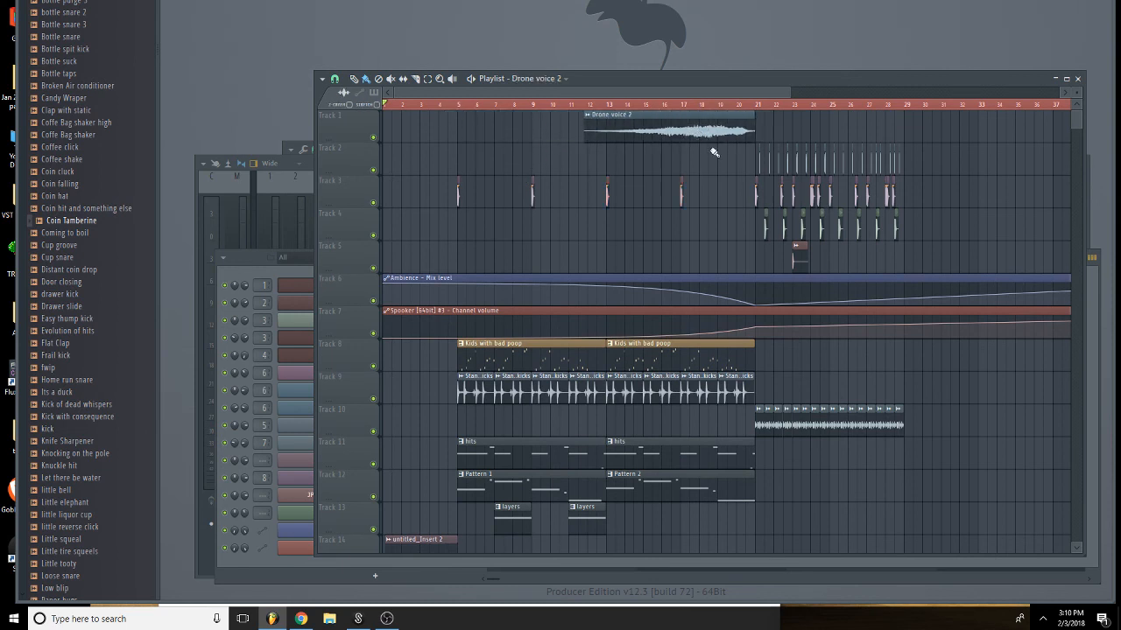
{"action": "scroll", "coordinate": [809, 278], "scroll_direction": "down", "scroll_amount": 4}
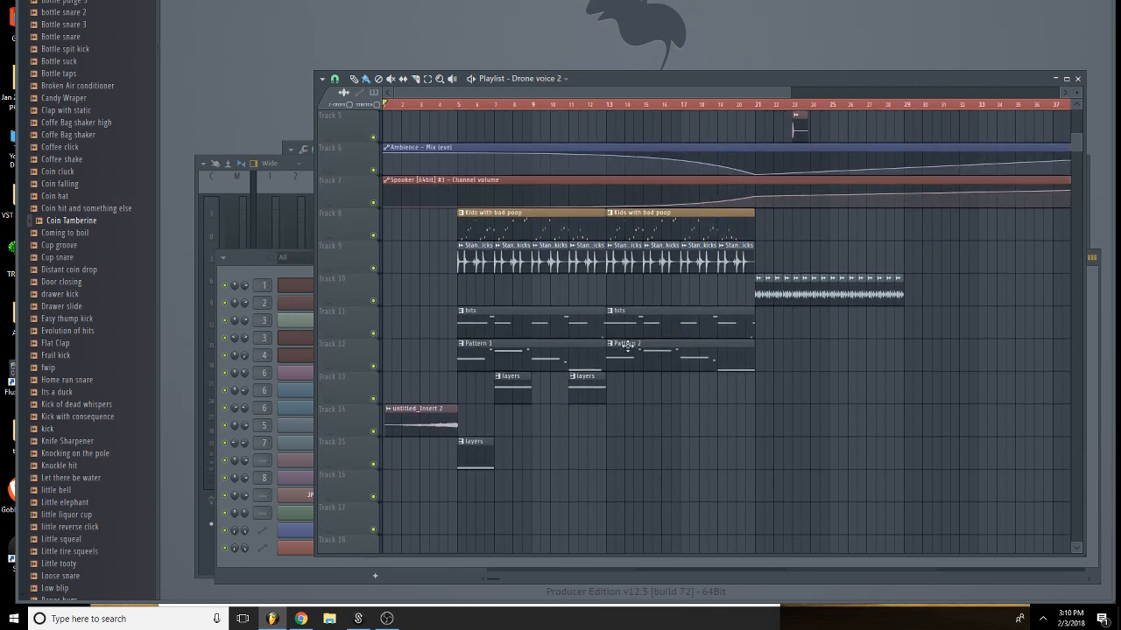
{"action": "mouse_move", "coordinate": [585, 493]}
{"action": "left_mouse_down"}
{"action": "mouse_move", "coordinate": [504, 434]}
{"action": "mouse_move", "coordinate": [489, 397]}
{"action": "mouse_move", "coordinate": [667, 390]}
{"action": "left_mouse_up"}
{"action": "left_click", "coordinate": [600, 423], "text": "ctrl"}
{"action": "scroll", "coordinate": [447, 137], "scroll_direction": "up", "scroll_amount": 4}
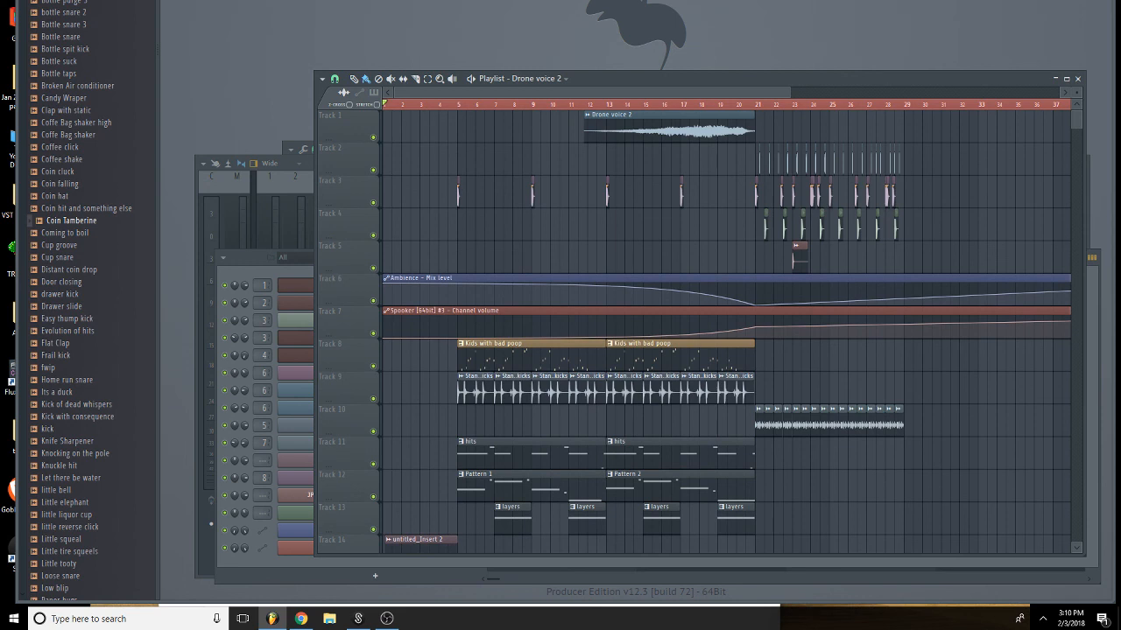
Play the arrangement from the start and slightly raise the Spooker #3 volume automation point at bar 21.
{"action": "key", "text": "space"}
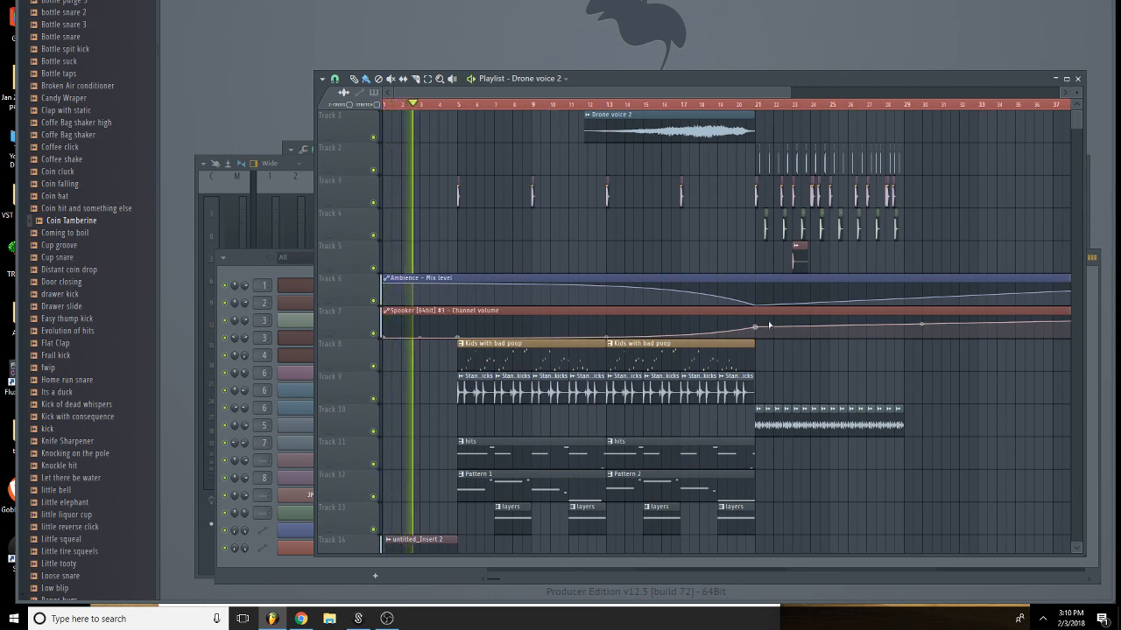
{"action": "left_click_drag", "start_coordinate": [755, 327], "coordinate": [756, 324]}
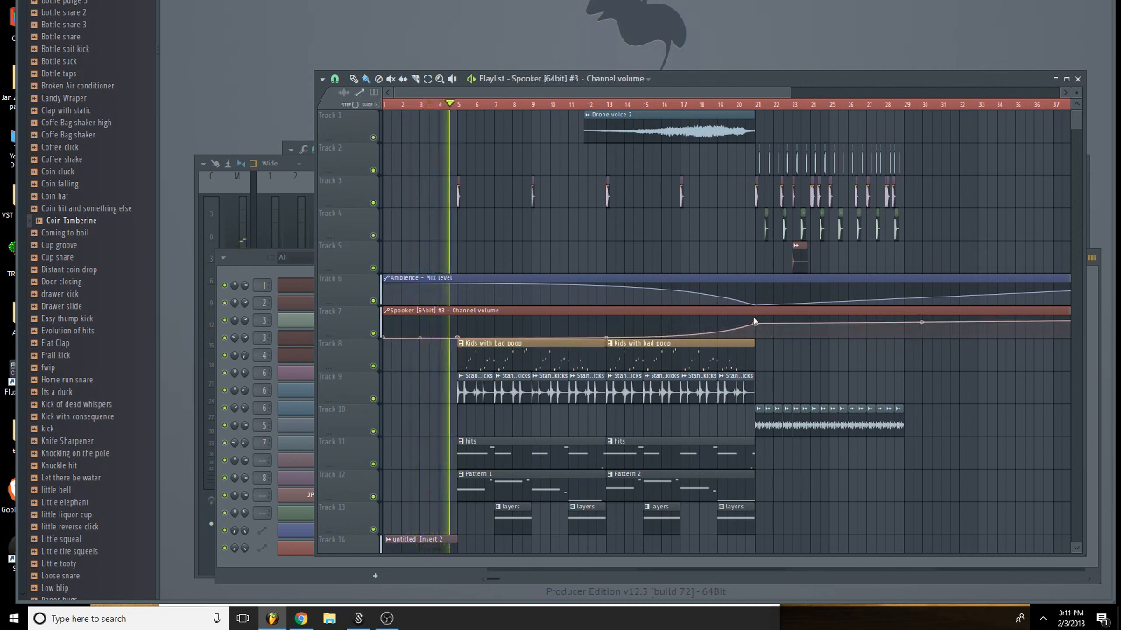
{"action": "mouse_move", "coordinate": [786, 359]}
{"action": "left_mouse_down"}
{"action": "mouse_move", "coordinate": [542, 365]}
{"action": "mouse_move", "coordinate": [834, 362]}
{"action": "left_mouse_up"}
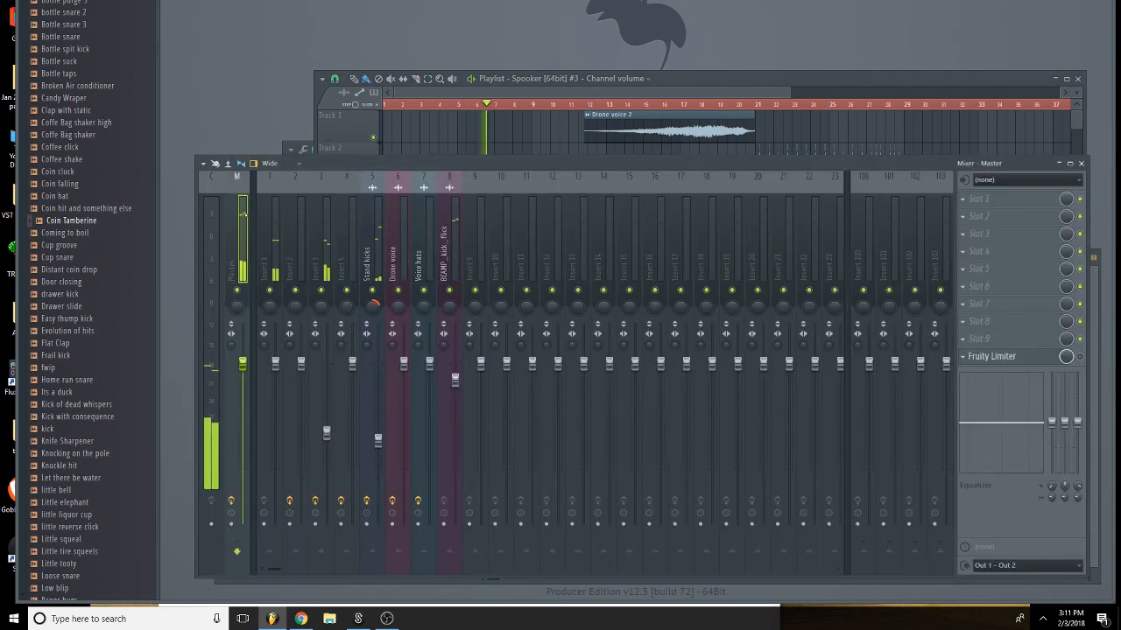
Slightly raise the Spooker #3 channel volume automation point at bar 13 on Track 7.
{"action": "key", "text": "F9"}
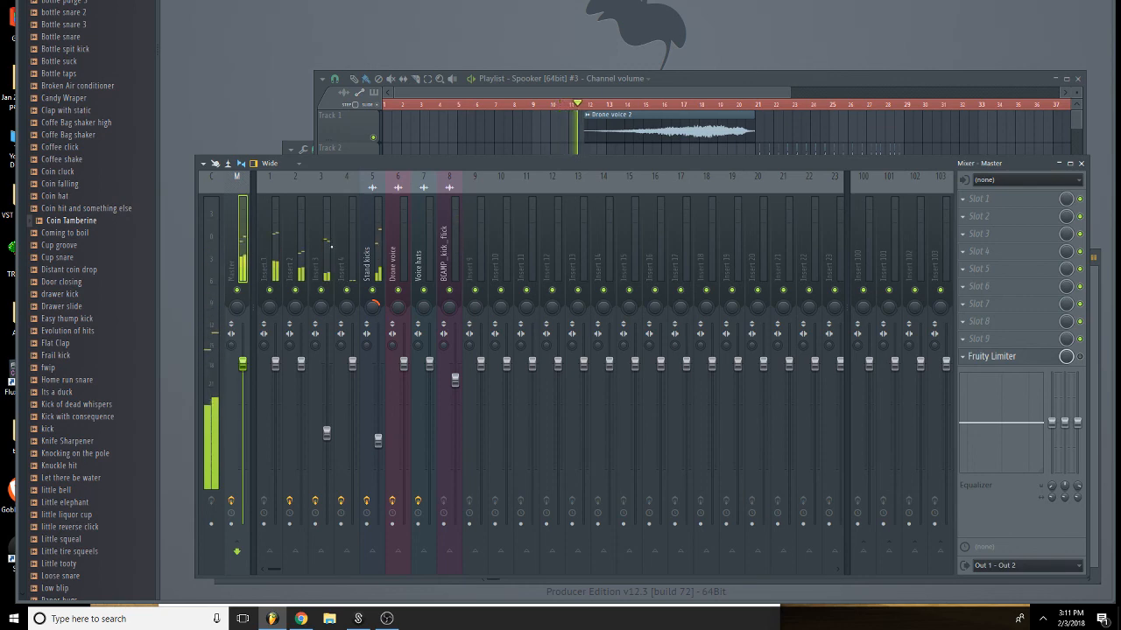
{"action": "key", "text": "F5"}
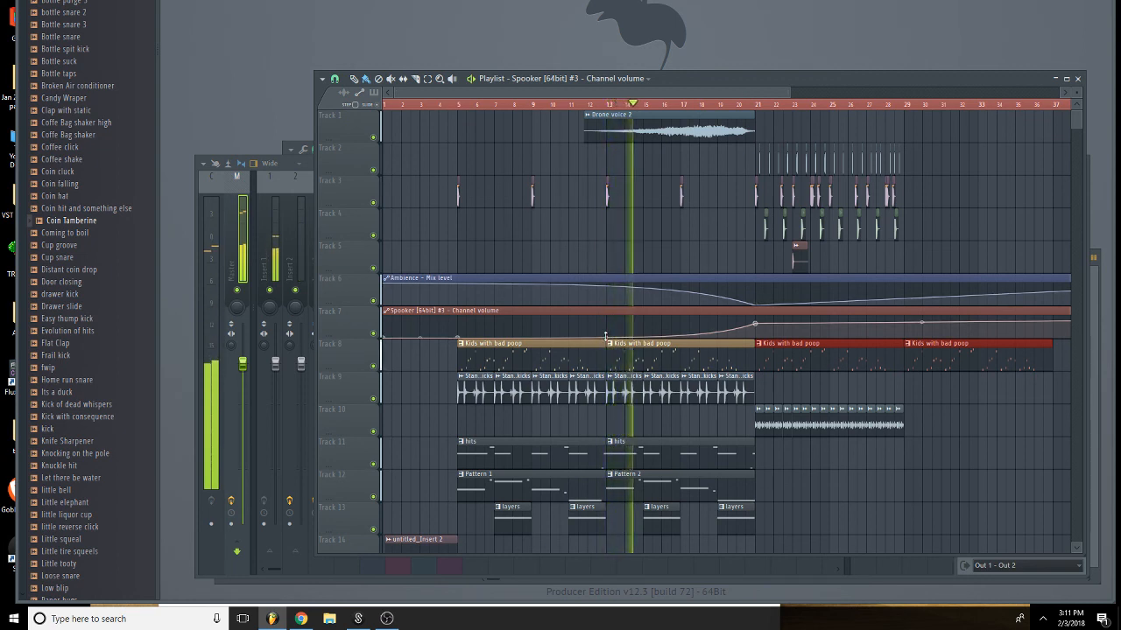
{"action": "left_click_drag", "start_coordinate": [606, 338], "coordinate": [606, 336]}
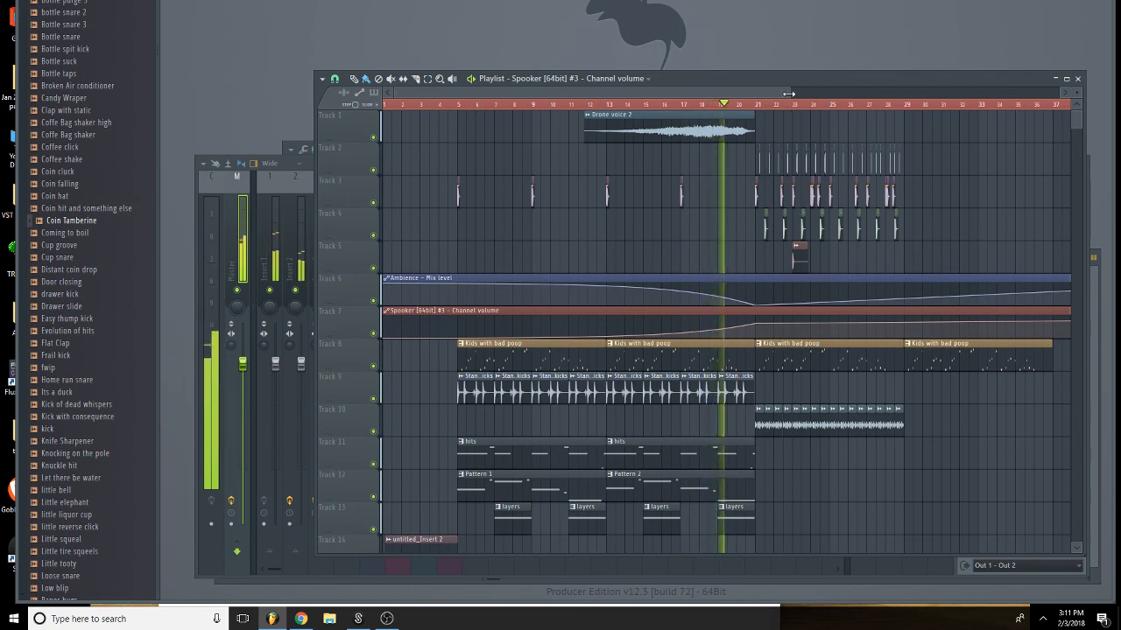
Copy Pattern 1 and Pattern 2 to Track 12 starting at bar 25, and delete the Voice hats clips in bars 21–24.
{"action": "left_click_drag", "start_coordinate": [788, 93], "coordinate": [867, 103]}
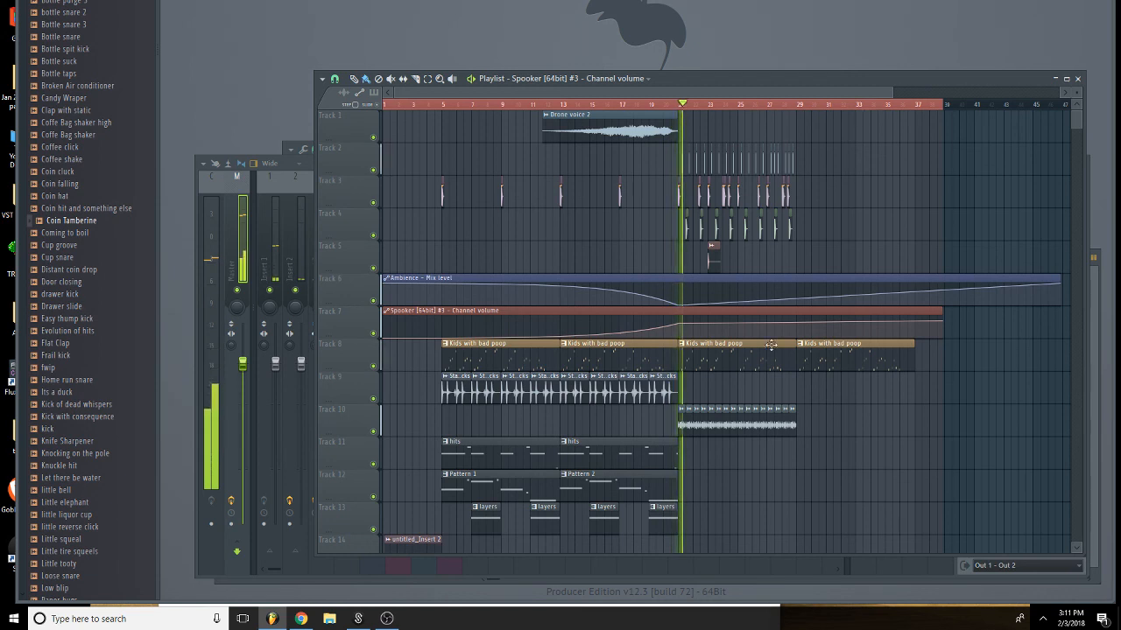
{"action": "scroll", "coordinate": [594, 353], "scroll_direction": "down", "scroll_amount": 3}
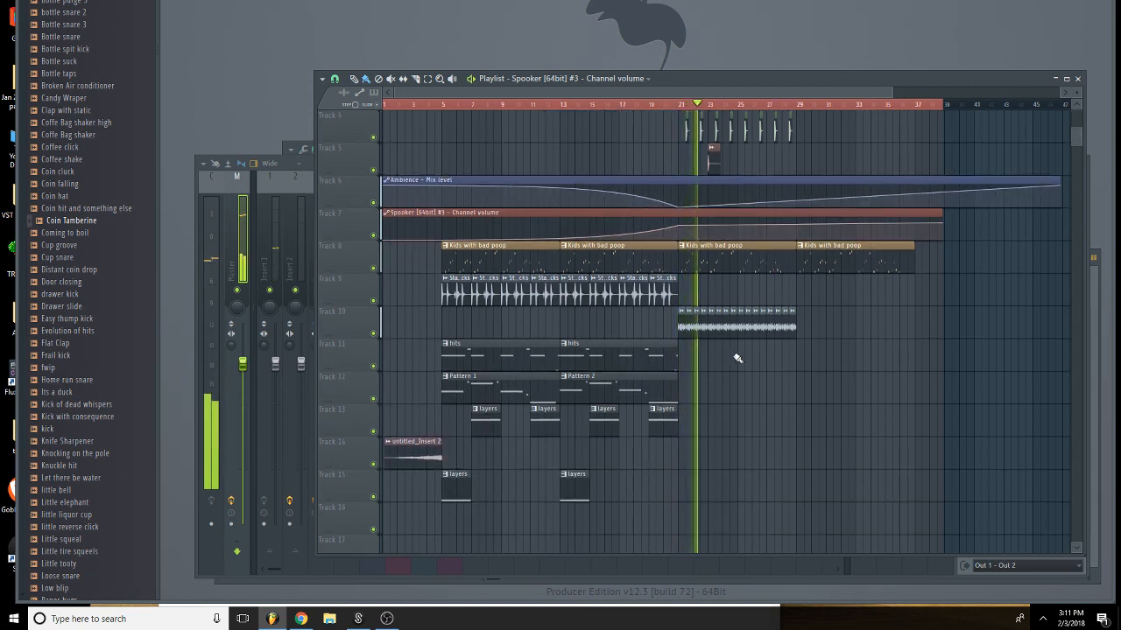
{"action": "left_click_drag", "start_coordinate": [740, 385], "coordinate": [790, 394]}
{"action": "left_click_drag", "start_coordinate": [682, 330], "coordinate": [735, 333]}
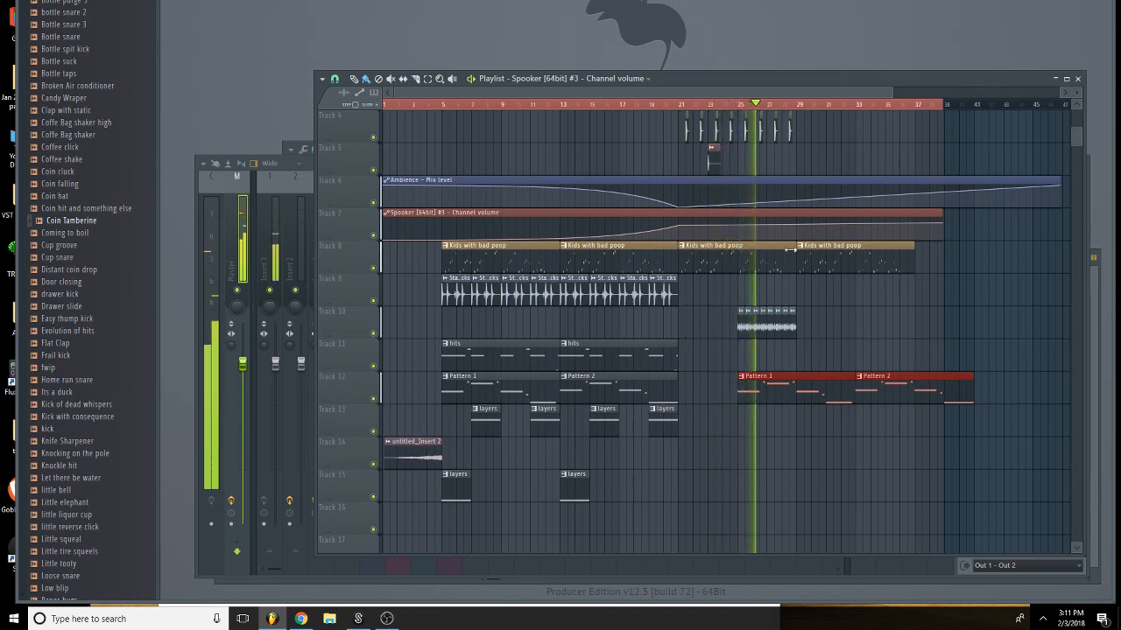
Add Ambience mix level automation points that rise up to bar 29, drop to minimum there, and stay at minimum to about bar 39.
{"action": "right_click", "coordinate": [797, 202]}
{"action": "right_click", "coordinate": [812, 197]}
{"action": "left_click_drag", "start_coordinate": [812, 197], "coordinate": [799, 216]}
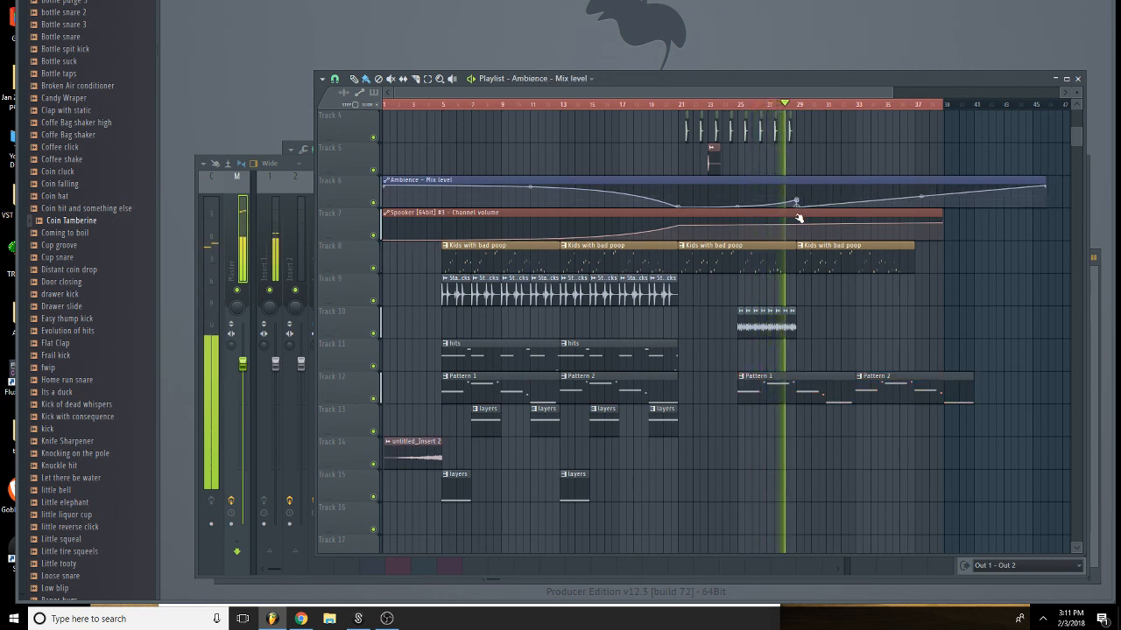
{"action": "right_click", "coordinate": [944, 196]}
{"action": "left_click_drag", "start_coordinate": [945, 197], "coordinate": [938, 215]}
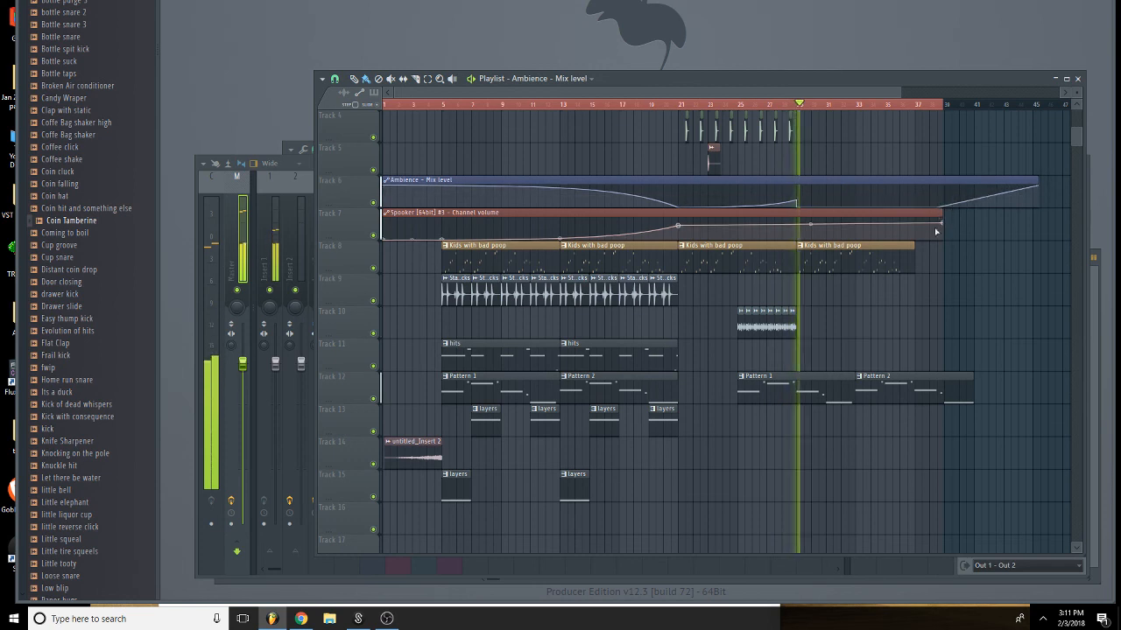
Copy the drum and one-shot clips on Tracks 2–5 from bars 21–28 to bars 29–36.
{"action": "scroll", "coordinate": [842, 200], "scroll_direction": "up", "scroll_amount": 3}
{"action": "mouse_move", "coordinate": [841, 256]}
{"action": "left_mouse_down"}
{"action": "mouse_move", "coordinate": [671, 167]}
{"action": "mouse_move", "coordinate": [689, 197]}
{"action": "mouse_move", "coordinate": [813, 206]}
{"action": "mouse_move", "coordinate": [798, 208]}
{"action": "left_mouse_up"}
{"action": "key", "text": "space"}
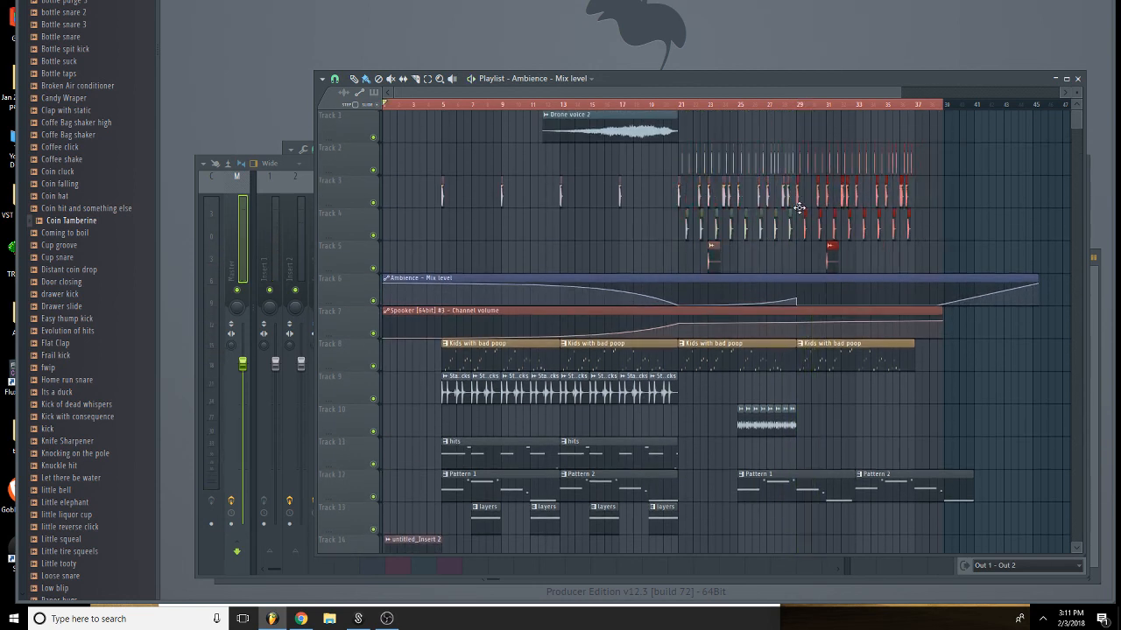
{"action": "key", "text": "space"}
{"action": "left_click", "coordinate": [805, 257], "text": "ctrl"}
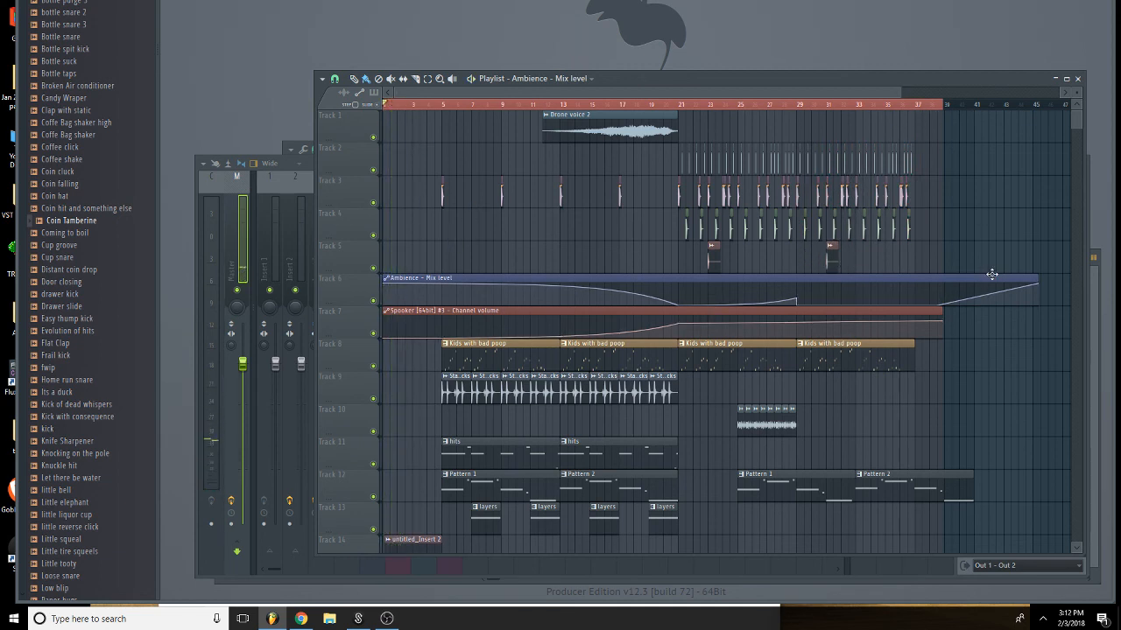
Lower the last Ambience automation point to minimum, and fit the copied Pattern 1 into bars 25–28 with Pattern 2 starting at bar 29.
{"action": "left_click_drag", "start_coordinate": [1039, 287], "coordinate": [1039, 318]}
{"action": "scroll", "coordinate": [975, 327], "scroll_direction": "down", "scroll_amount": 2}
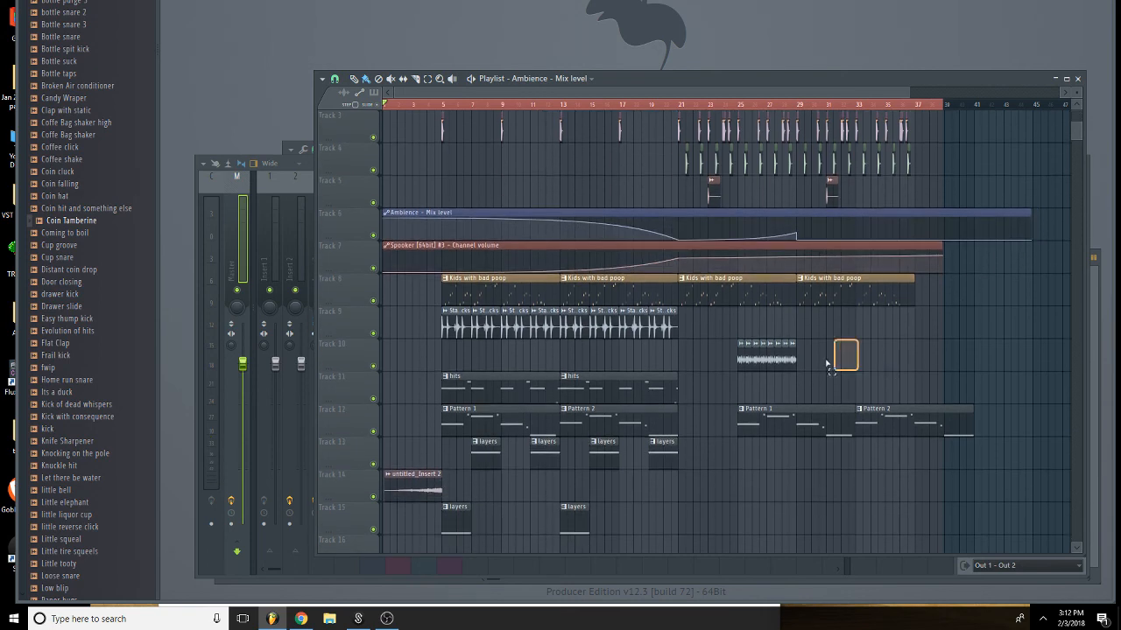
{"action": "left_click_drag", "start_coordinate": [774, 429], "coordinate": [743, 429]}
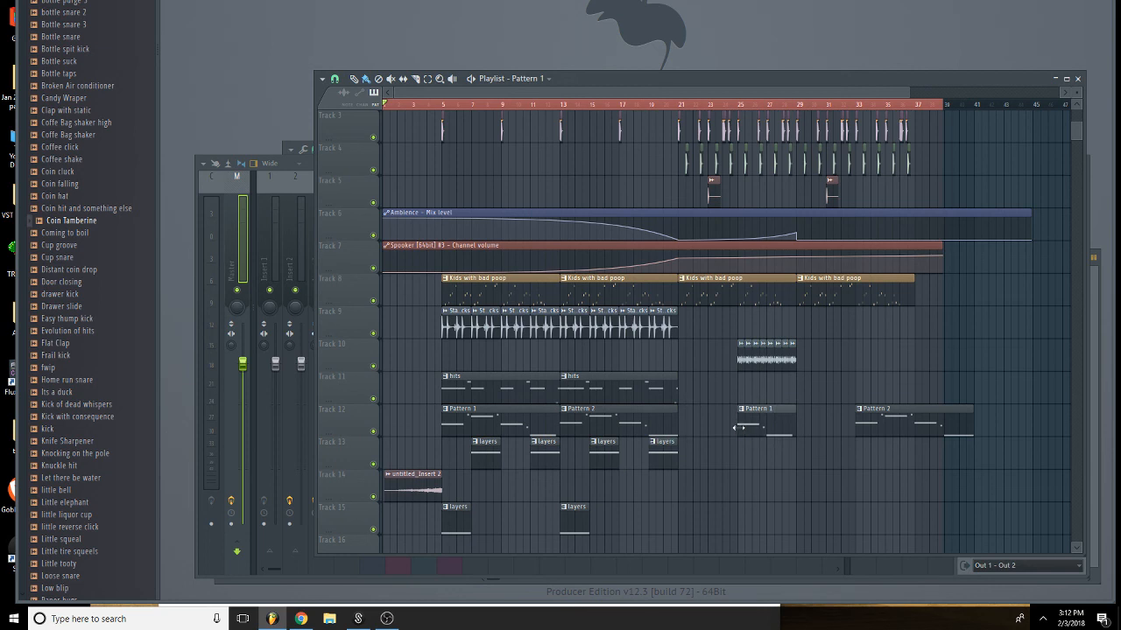
{"action": "left_click_drag", "start_coordinate": [883, 429], "coordinate": [830, 431]}
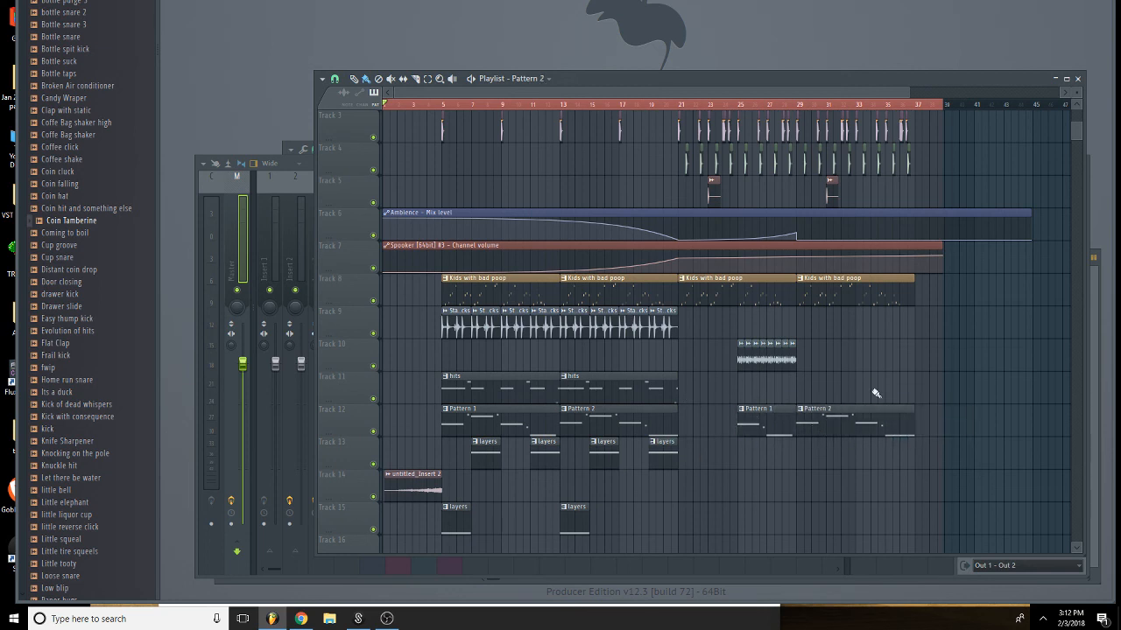
Check the Voice hats channel settings and play the drum section around bar 22.
{"action": "double_click", "coordinate": [788, 361]}
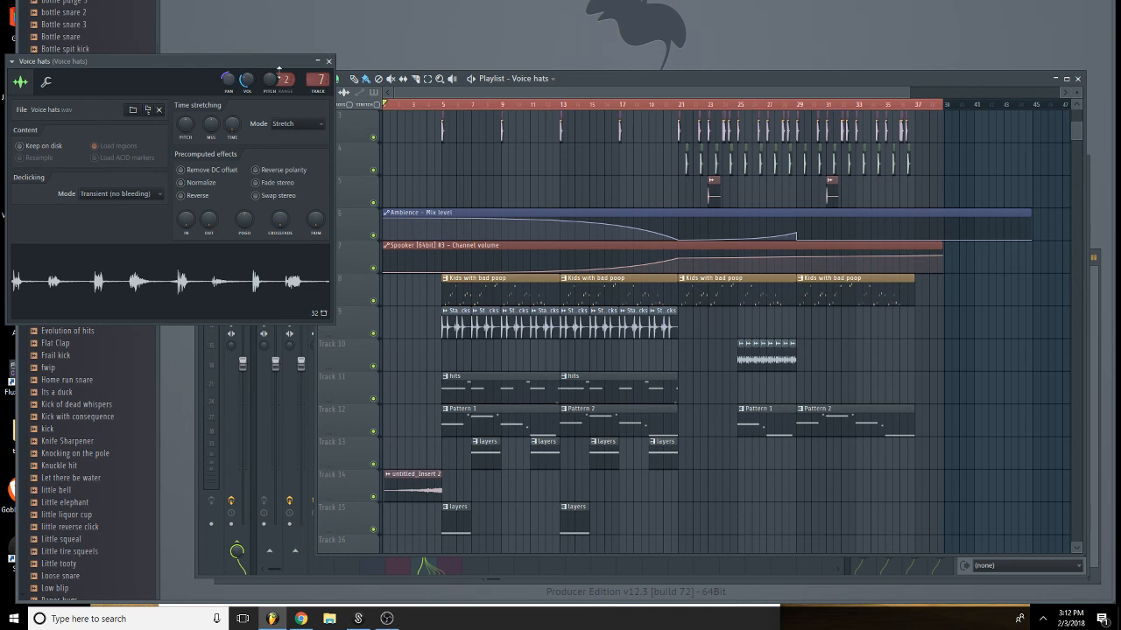
{"action": "left_click", "coordinate": [328, 61]}
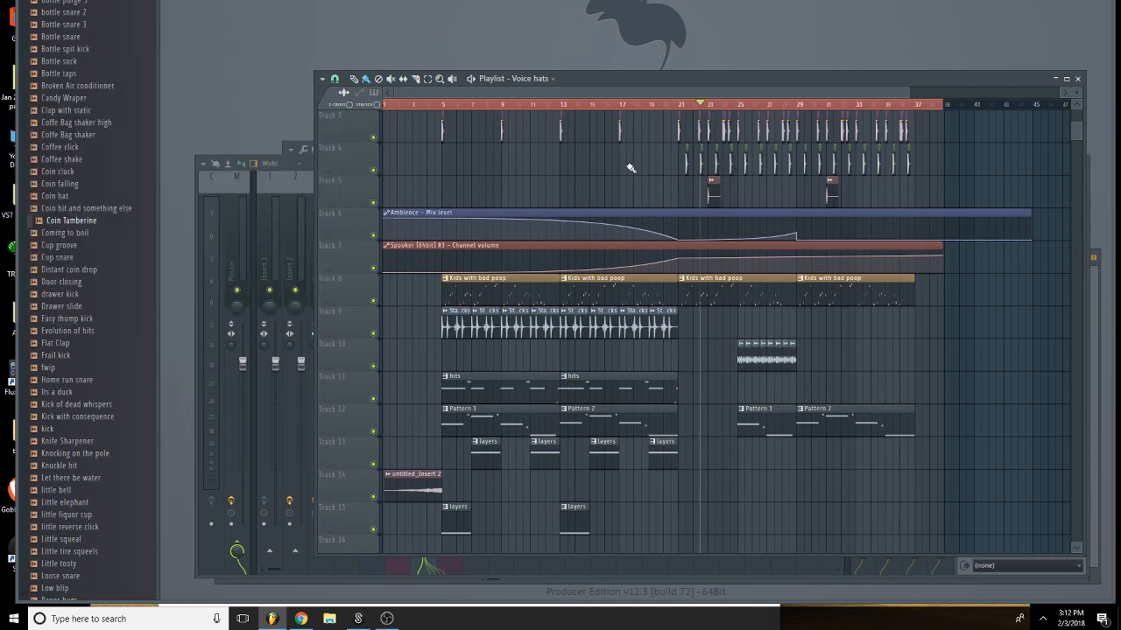
{"action": "scroll", "coordinate": [630, 167], "scroll_direction": "up", "scroll_amount": 2}
{"action": "left_click_drag", "start_coordinate": [908, 94], "coordinate": [733, 97]}
{"action": "key", "text": "space"}
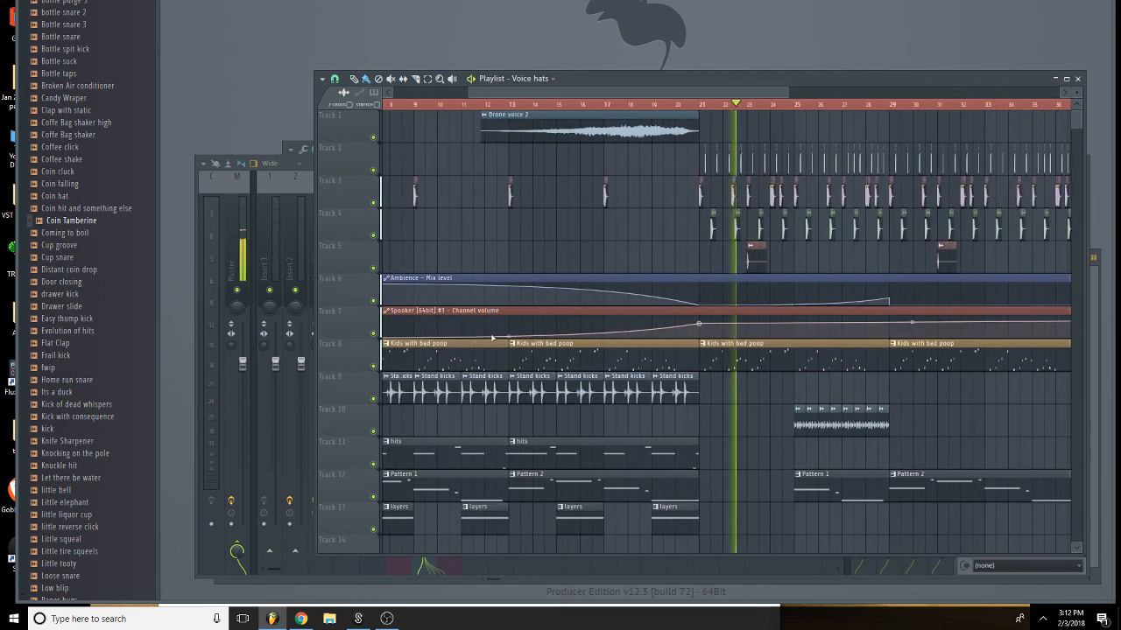
{"action": "key", "text": "space"}
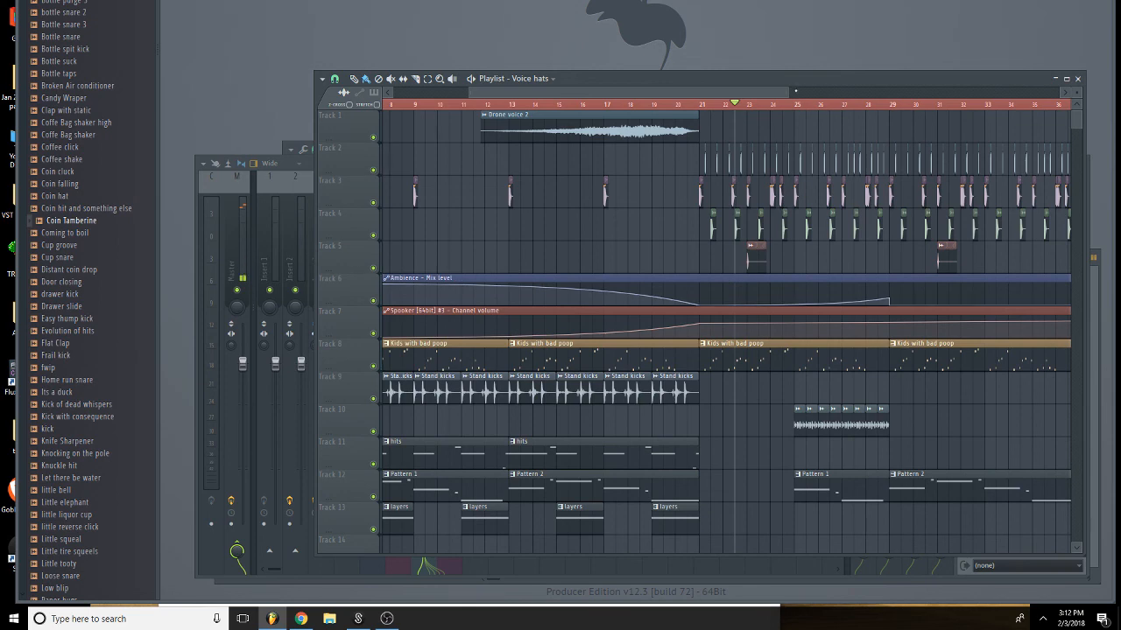
Move the Track 5 one-shot from bar 23 to mid-bar 24, removing the snare there and leaving a single kick in bar 24.
{"action": "left_click", "coordinate": [790, 91]}
{"action": "left_click_drag", "start_coordinate": [796, 95], "coordinate": [657, 98]}
{"action": "left_click", "coordinate": [583, 105]}
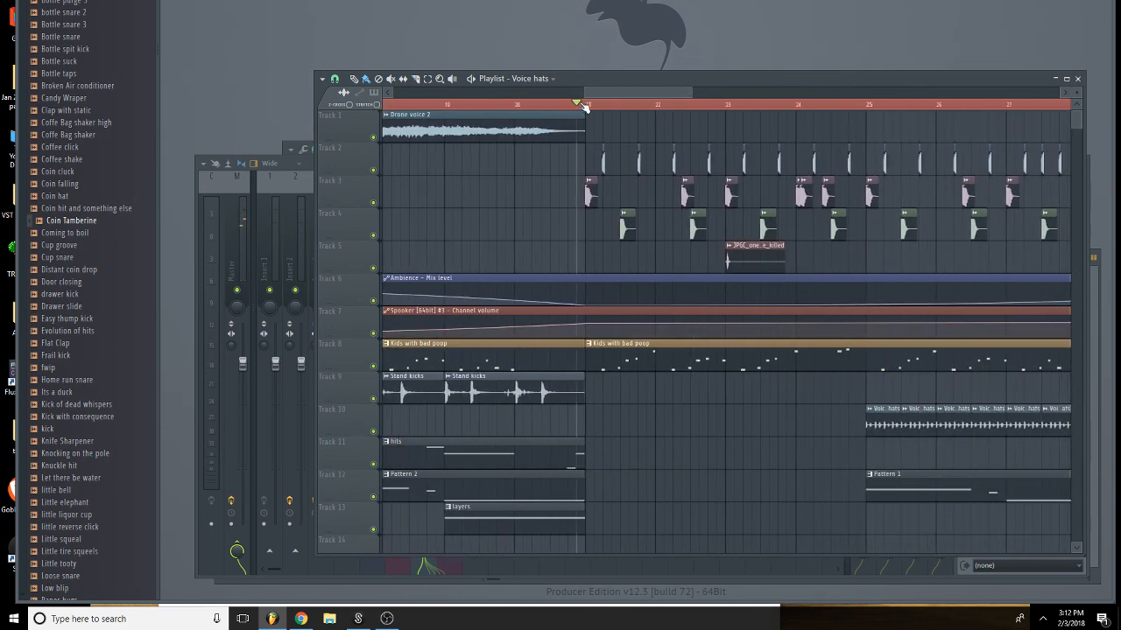
{"action": "left_click", "coordinate": [754, 255]}
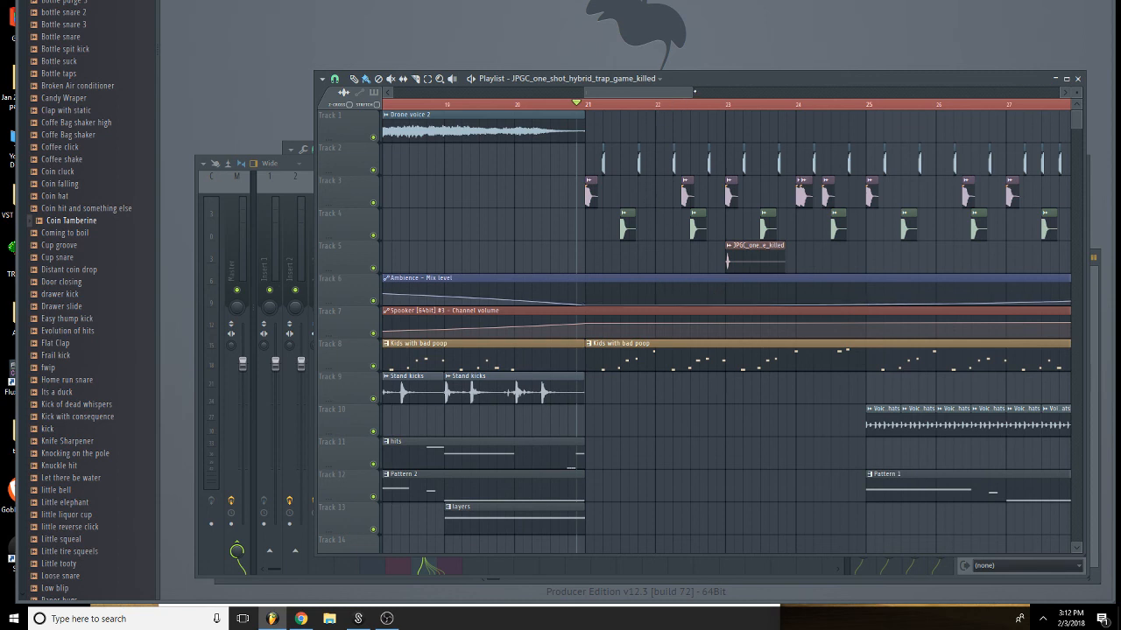
{"action": "left_click_drag", "start_coordinate": [695, 91], "coordinate": [723, 94]}
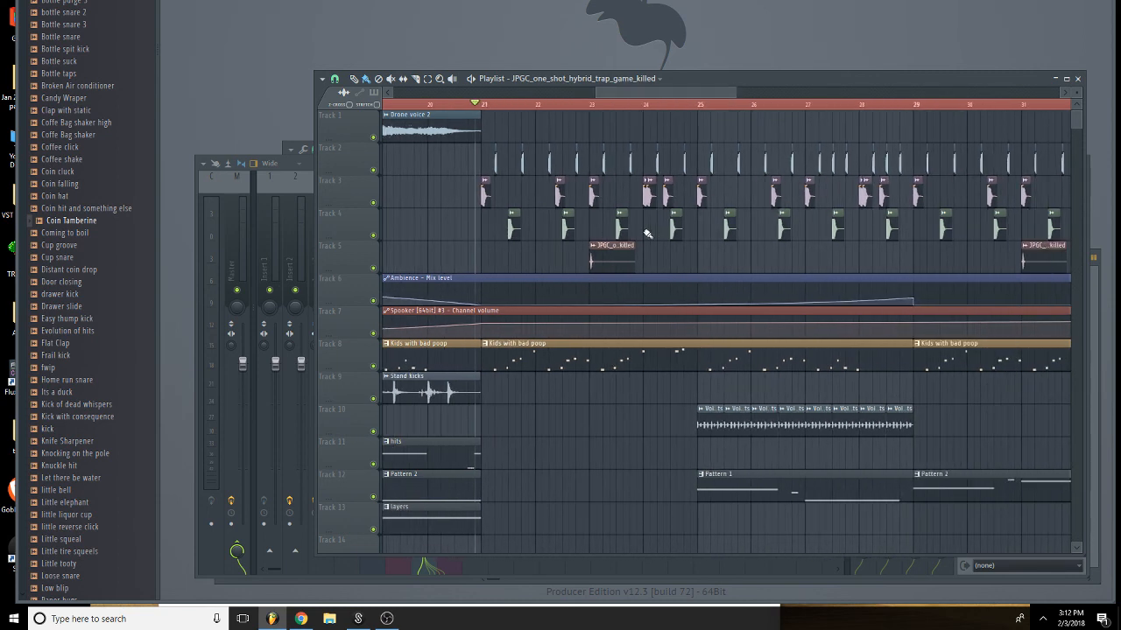
{"action": "left_click_drag", "start_coordinate": [610, 259], "coordinate": [691, 260]}
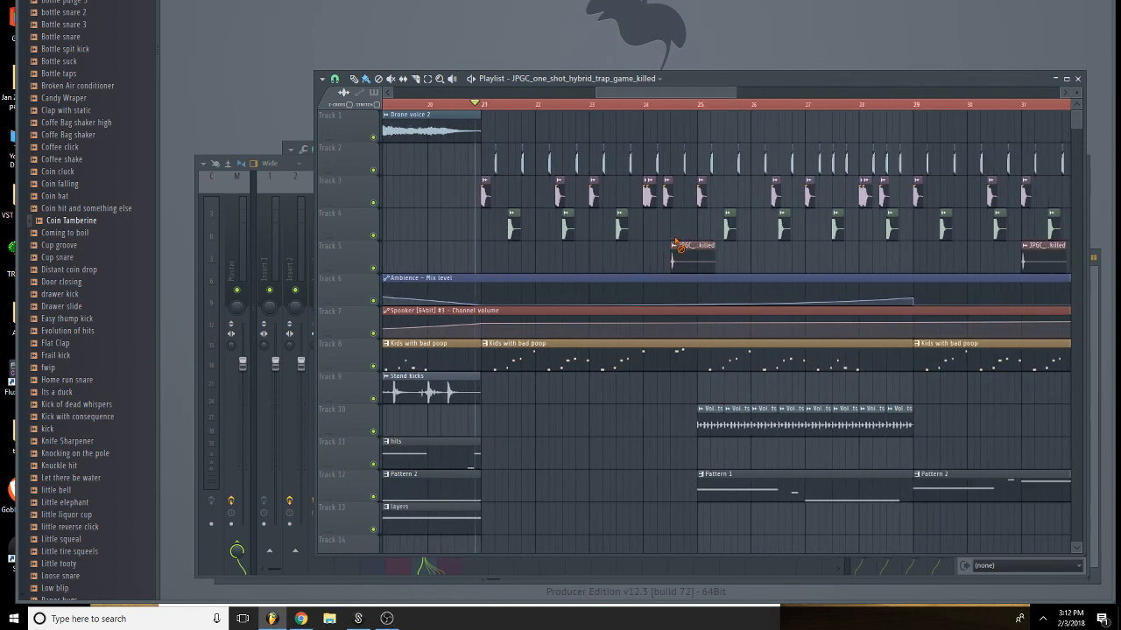
{"action": "right_click", "coordinate": [645, 193]}
{"action": "right_click", "coordinate": [650, 193]}
{"action": "left_click_drag", "start_coordinate": [665, 200], "coordinate": [648, 195]}
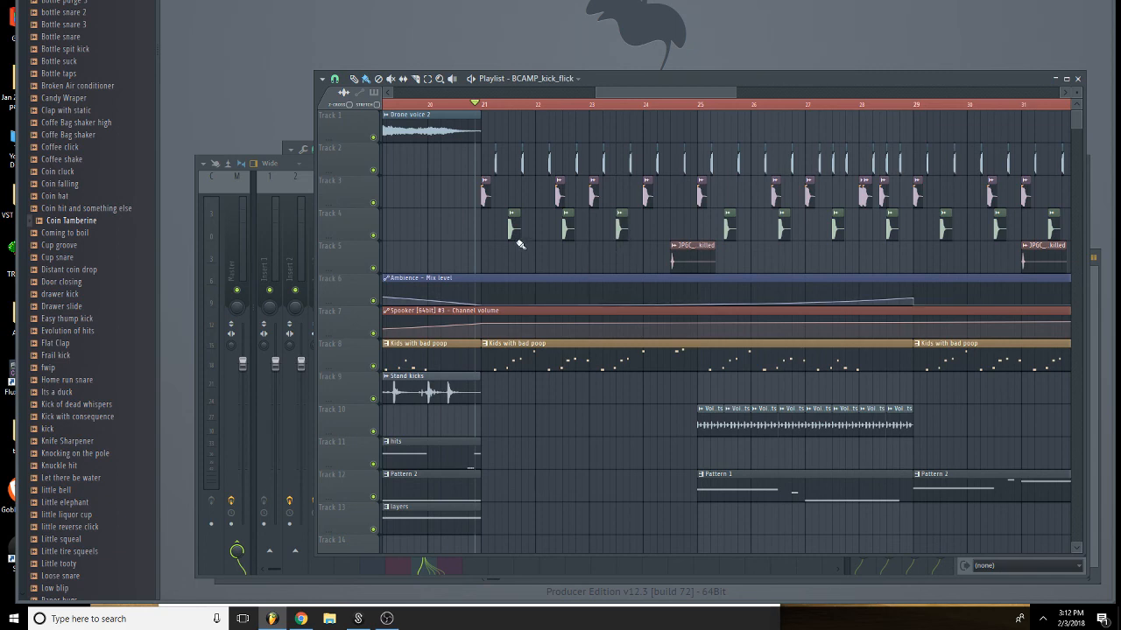
Route the JPGC_one_shot_hybrid_trap_game_killed channel to its own mixer track.
{"action": "double_click", "coordinate": [681, 260]}
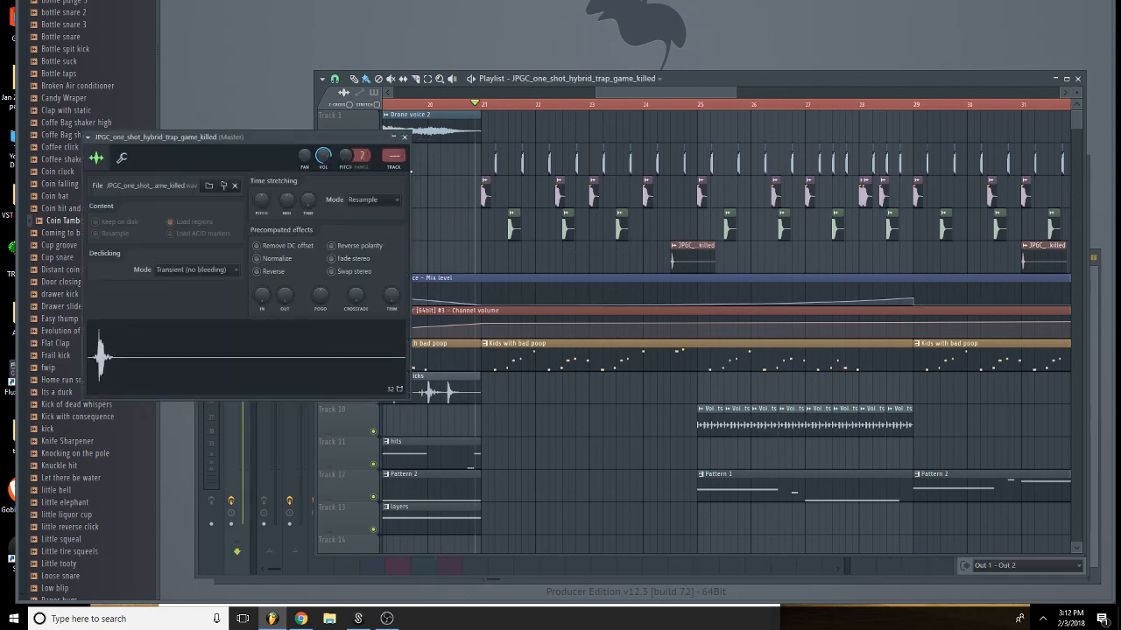
{"action": "left_click", "coordinate": [399, 168]}
{"action": "left_click", "coordinate": [405, 137]}
{"action": "middle_click", "coordinate": [683, 134]}
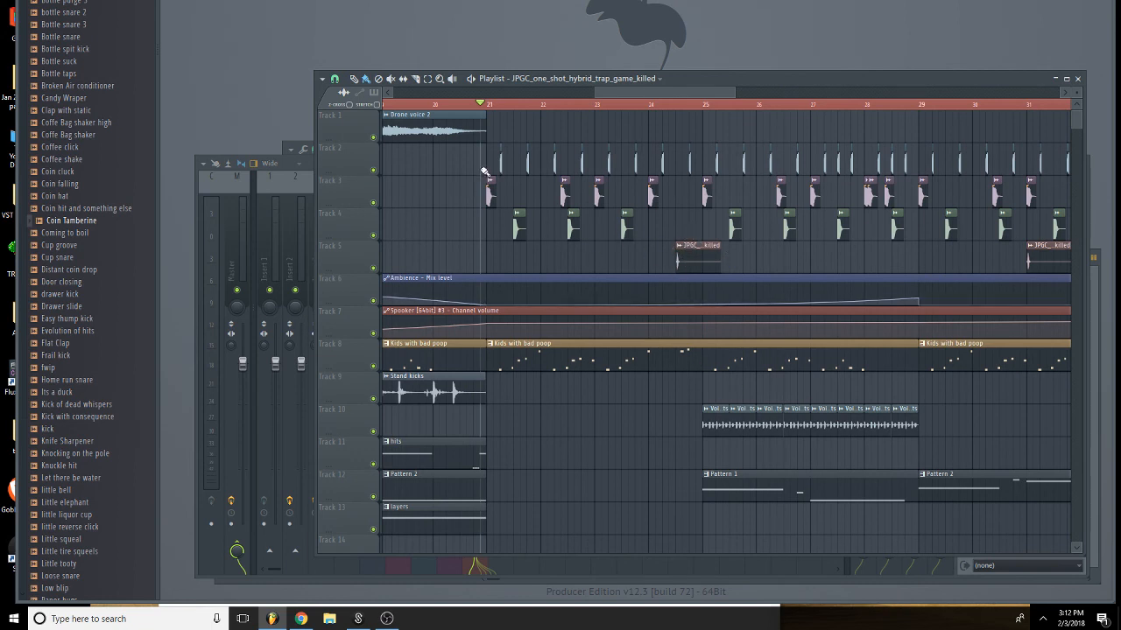
Play the arrangement from bar 21 into bar 25 to check the moved one-shot, and review the Ambience automation at bar 29.
{"action": "key", "text": "space"}
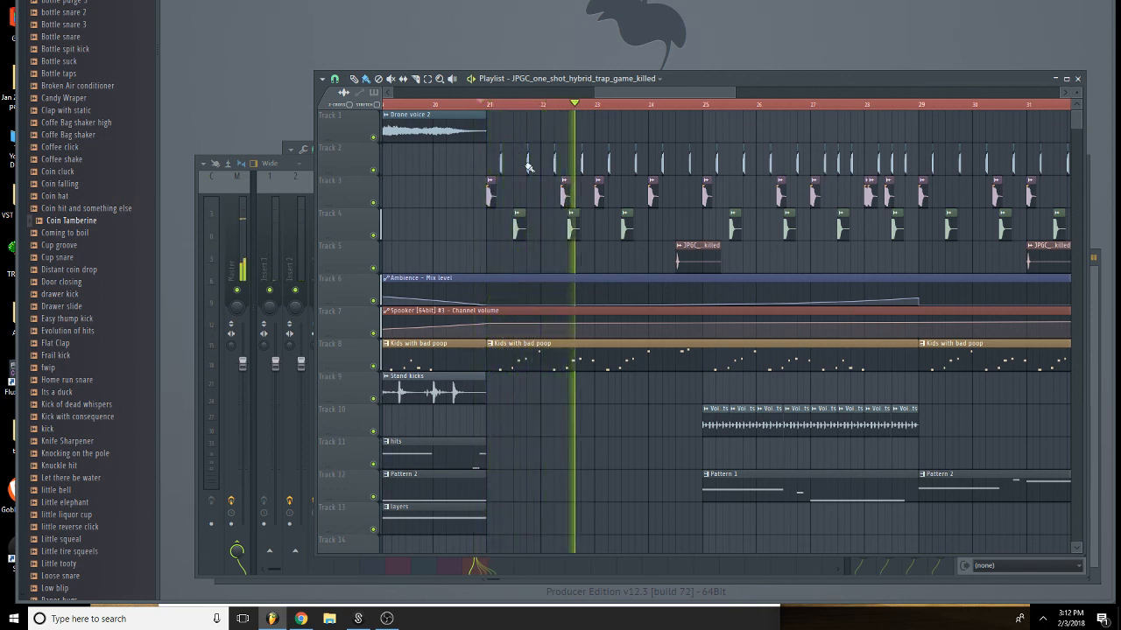
{"action": "scroll", "coordinate": [639, 111], "scroll_direction": "up", "scroll_amount": 3}
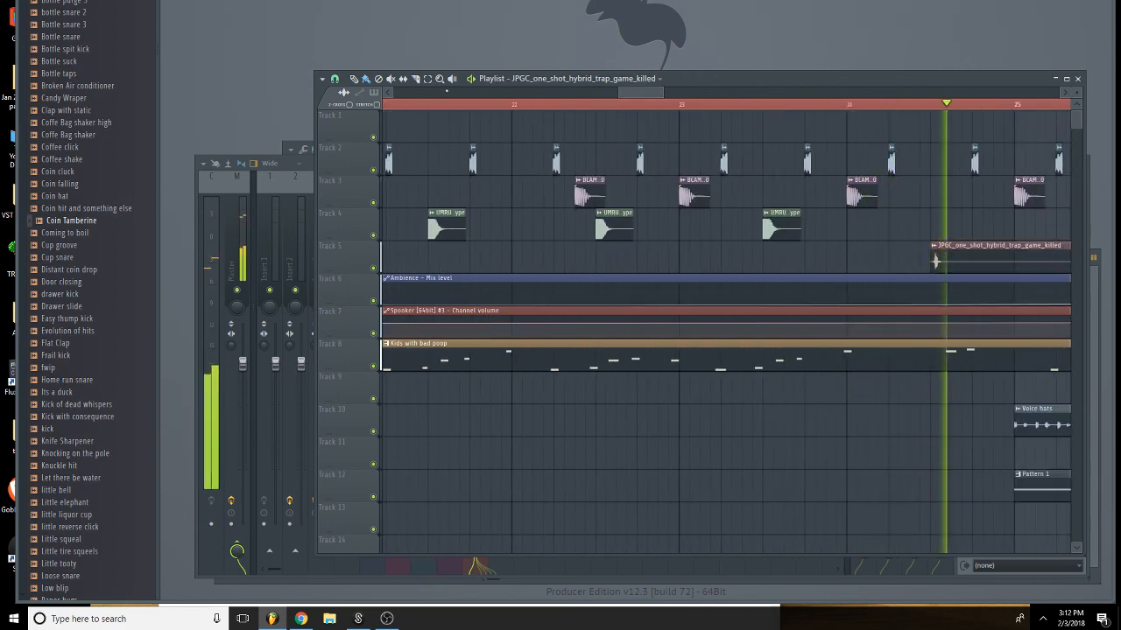
{"action": "scroll", "coordinate": [729, 108], "scroll_direction": "down", "scroll_amount": 3}
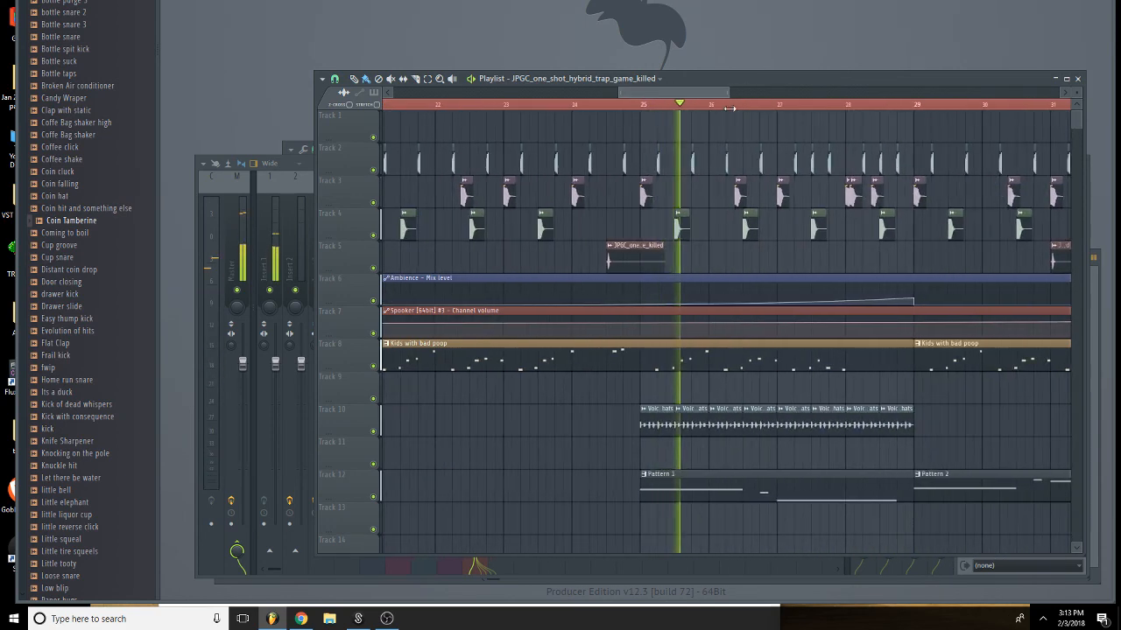
{"action": "key", "text": "space"}
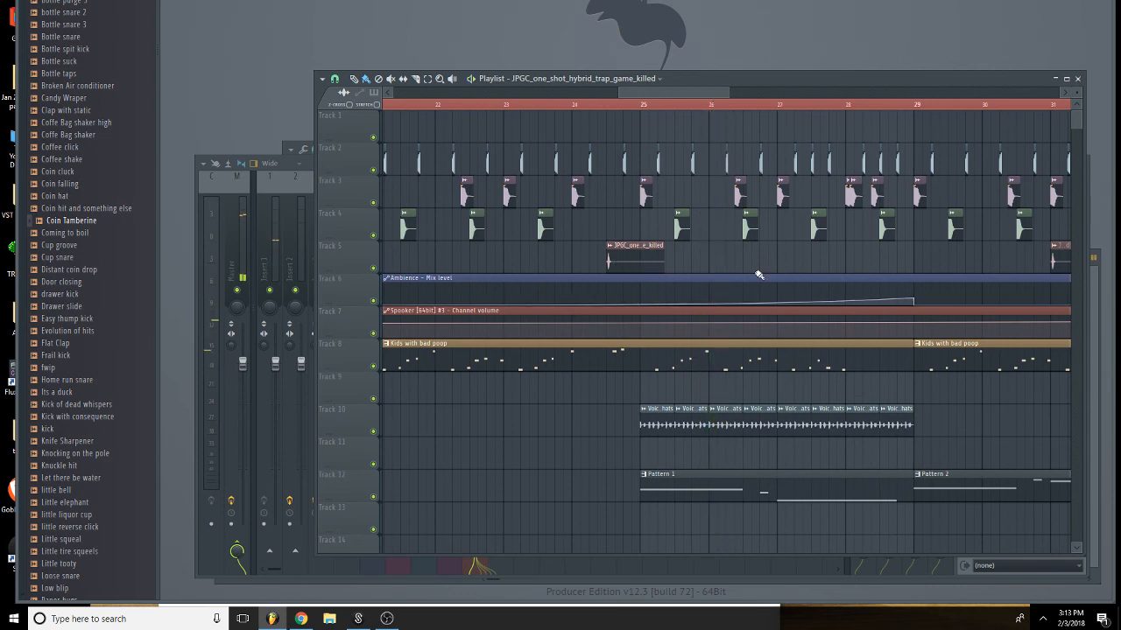
{"action": "scroll", "coordinate": [727, 105], "scroll_direction": "down", "scroll_amount": 2}
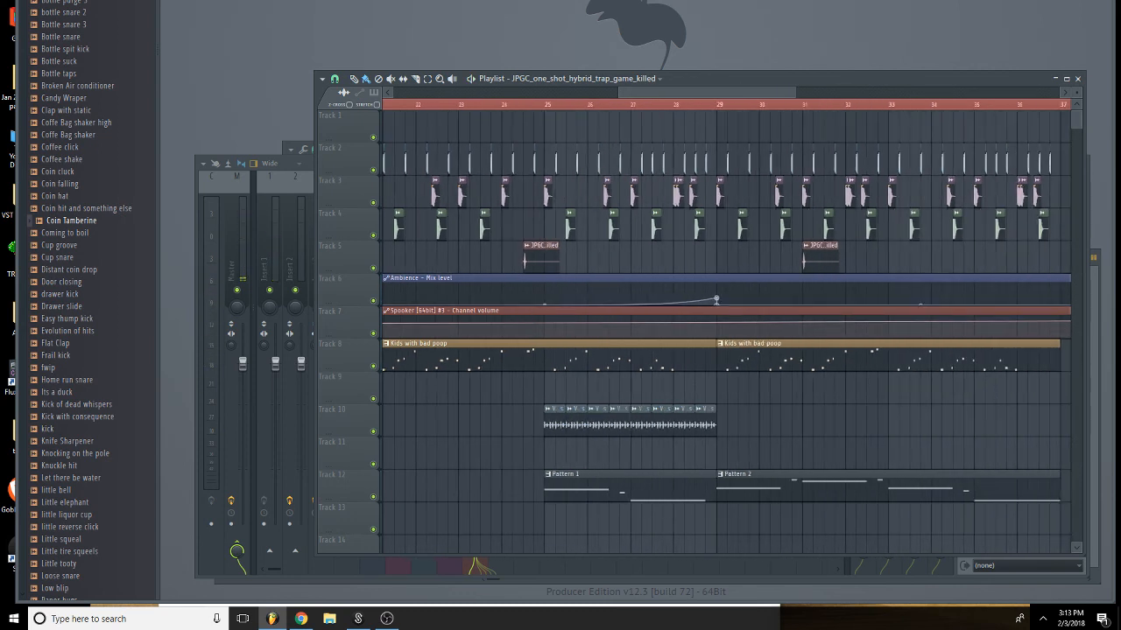
{"action": "left_click", "coordinate": [716, 299]}
{"action": "left_click_drag", "start_coordinate": [799, 90], "coordinate": [934, 91]}
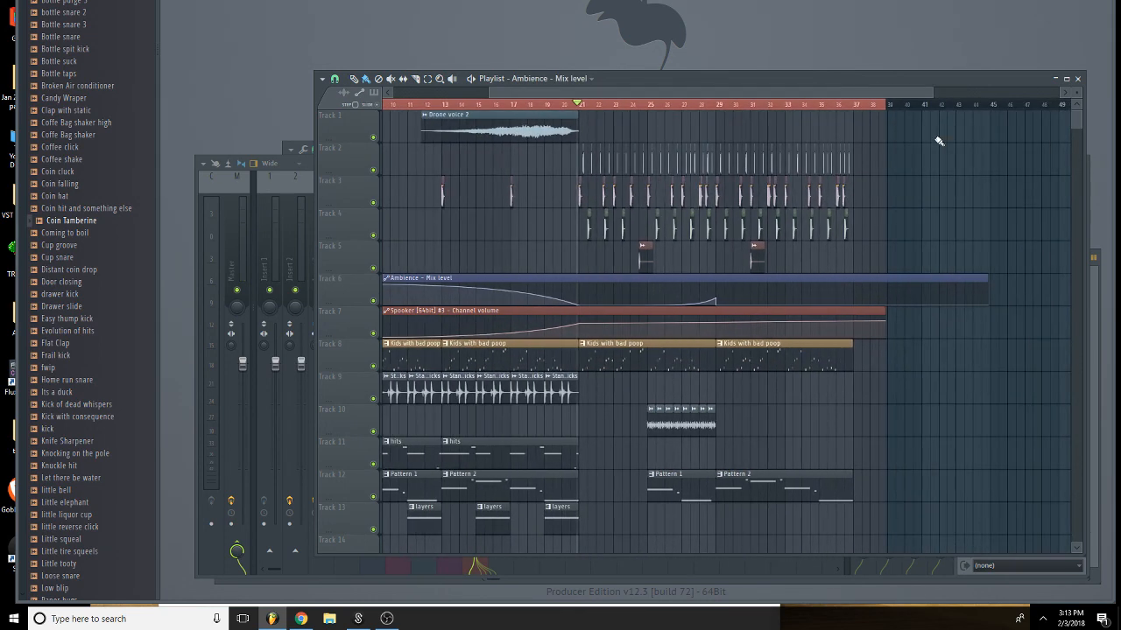
Select the Voice hats clips on Track 10 and switch to Splice to search the sample library for "hat".
{"action": "scroll", "coordinate": [878, 225], "scroll_direction": "down", "scroll_amount": 5}
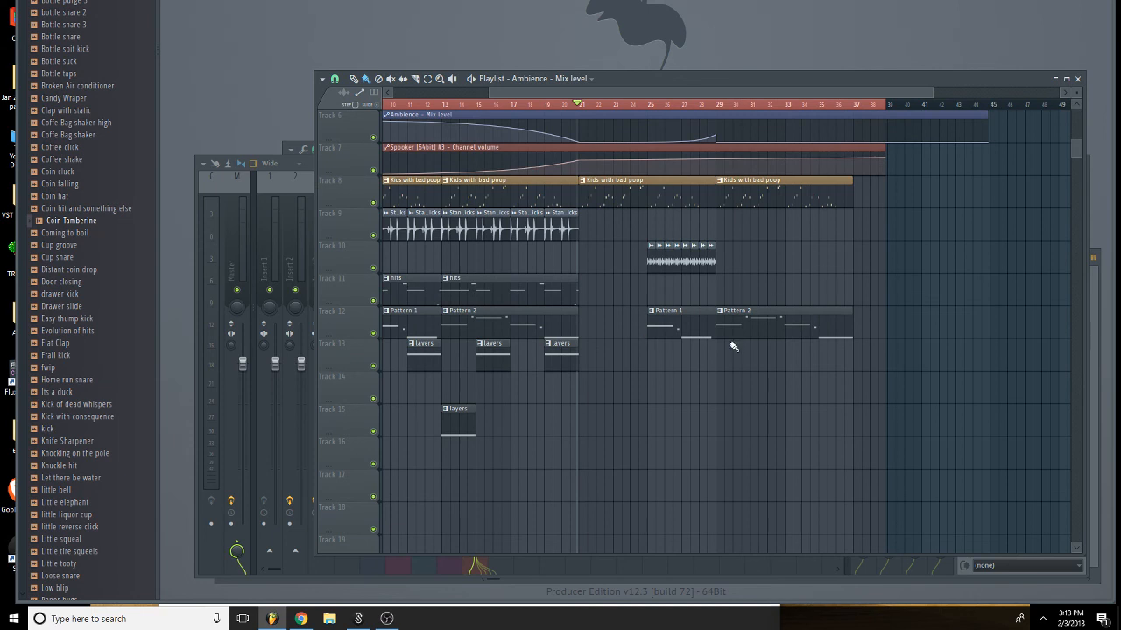
{"action": "scroll", "coordinate": [730, 302], "scroll_direction": "up", "scroll_amount": 1}
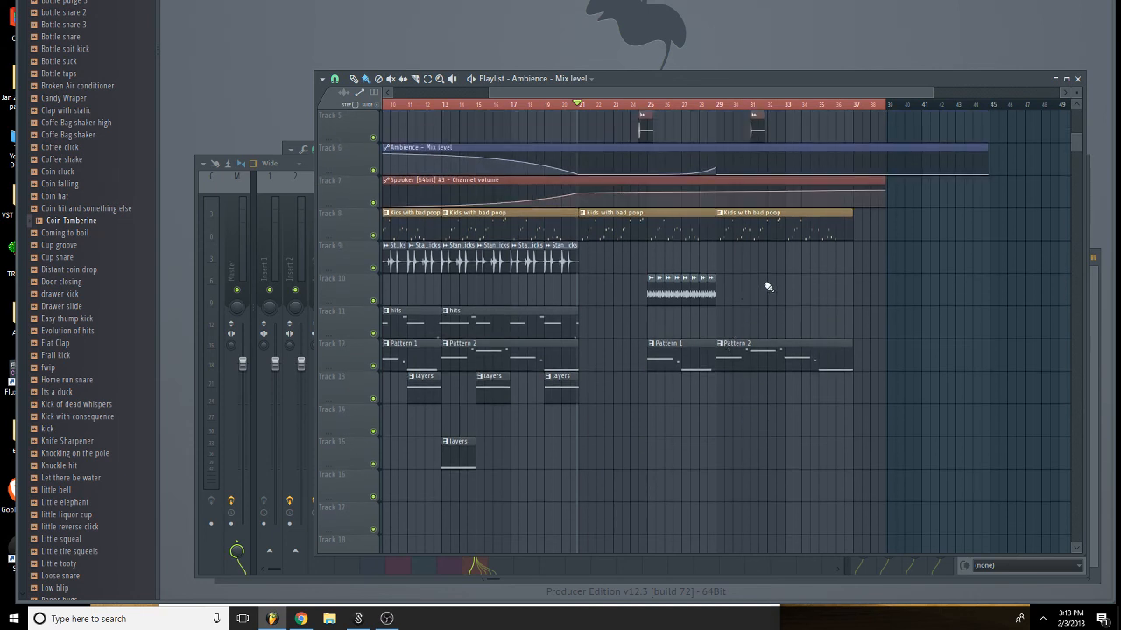
{"action": "left_click", "coordinate": [658, 293]}
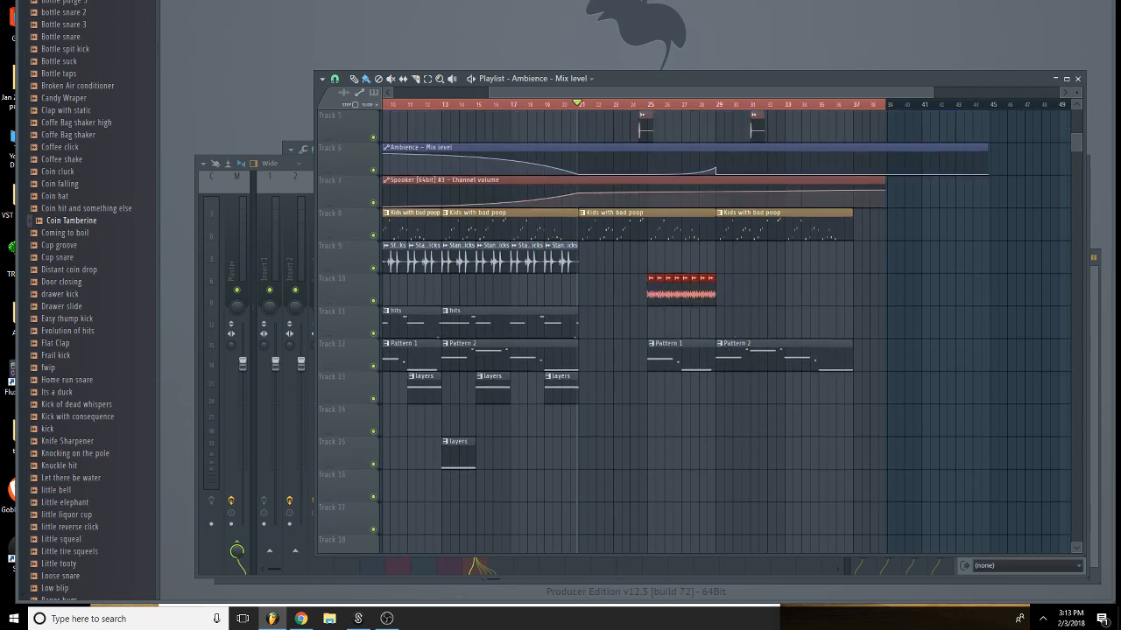
{"action": "left_click", "coordinate": [358, 618]}
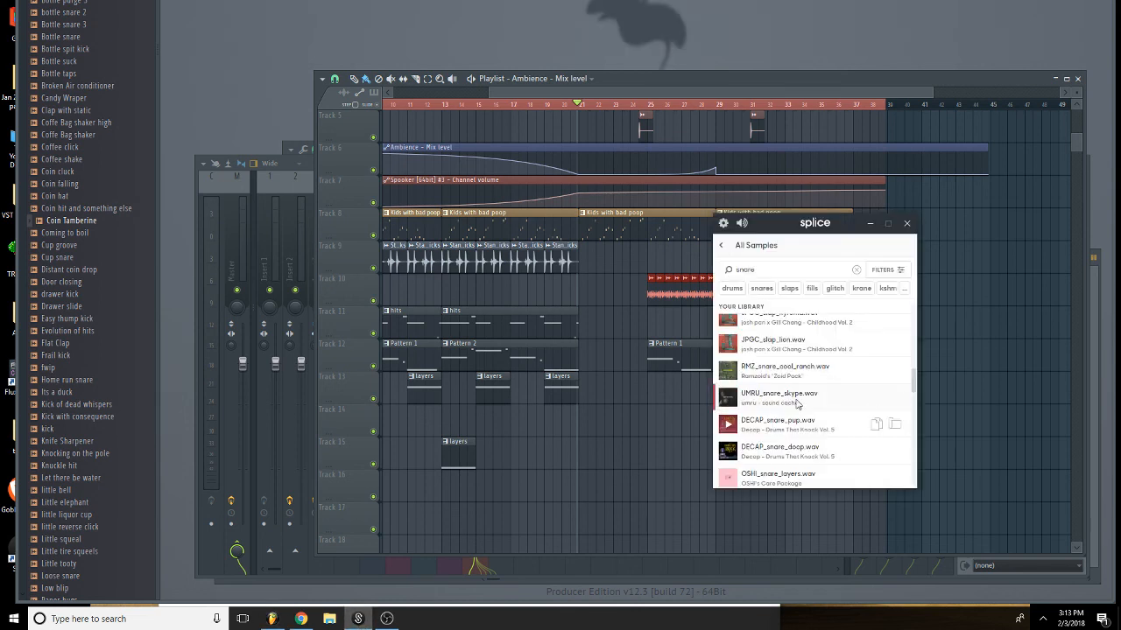
{"action": "left_click", "coordinate": [788, 269]}
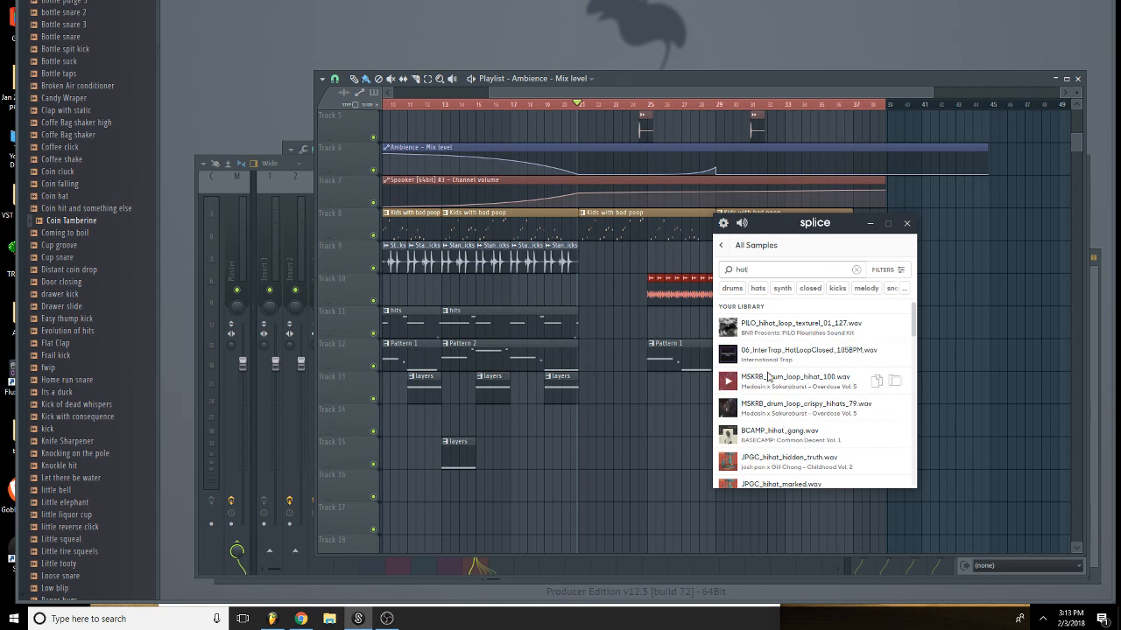
Audition the hat samples in the Splice search results, from the MSKRB hi-hat loops down to the gillchang samples.
{"action": "left_click", "coordinate": [729, 383]}
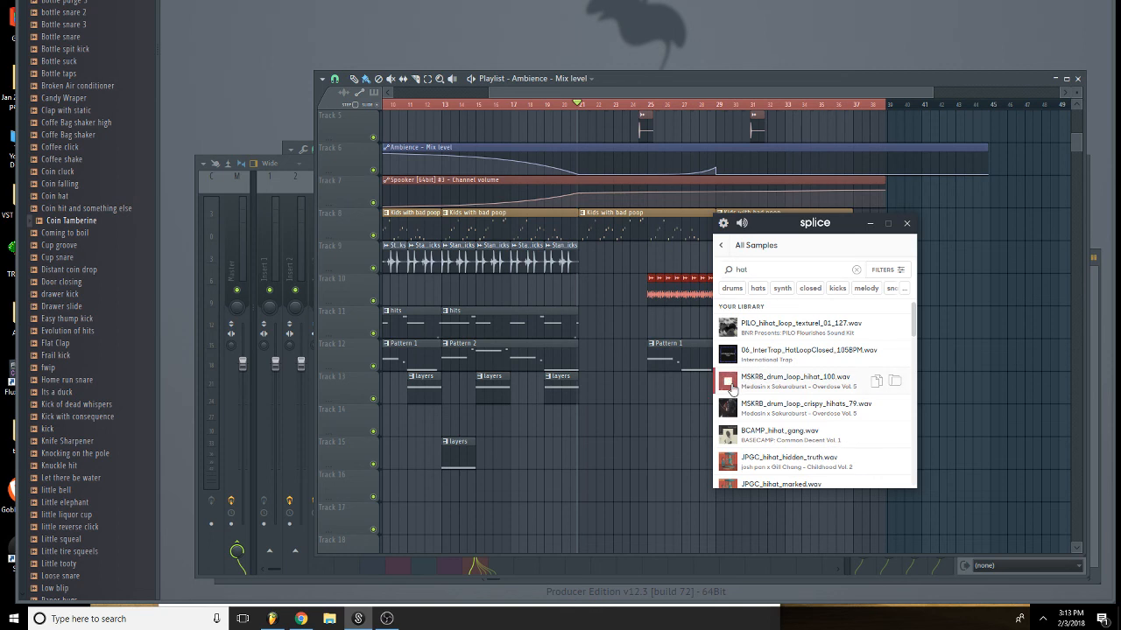
{"action": "left_click", "coordinate": [730, 407]}
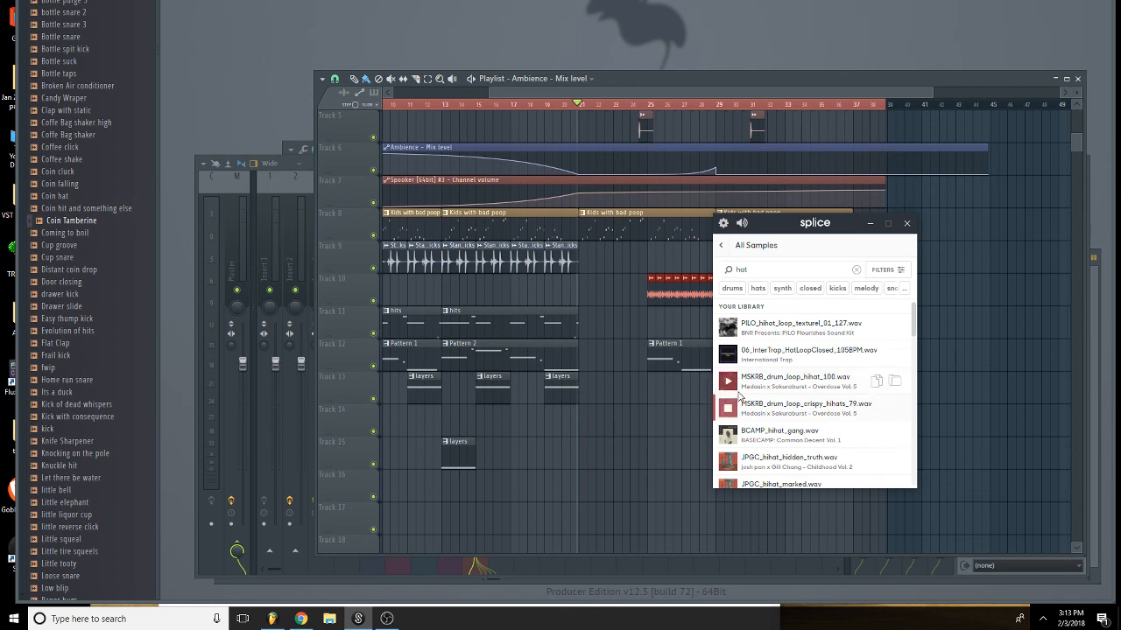
{"action": "scroll", "coordinate": [738, 395], "scroll_direction": "down", "scroll_amount": 1}
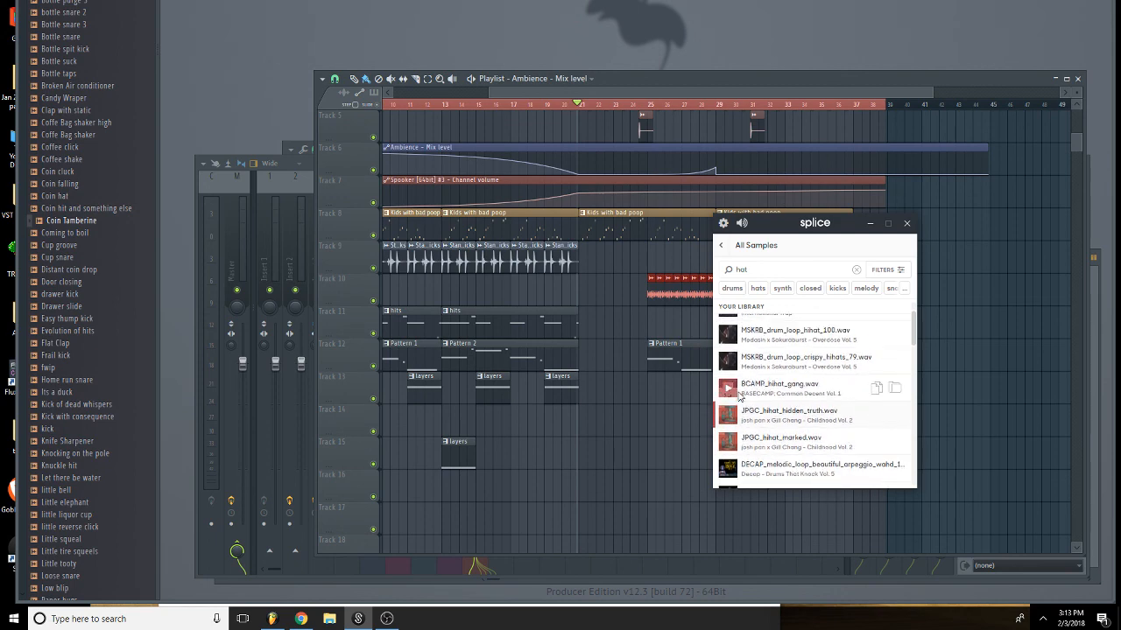
{"action": "scroll", "coordinate": [734, 439], "scroll_direction": "down", "scroll_amount": 2}
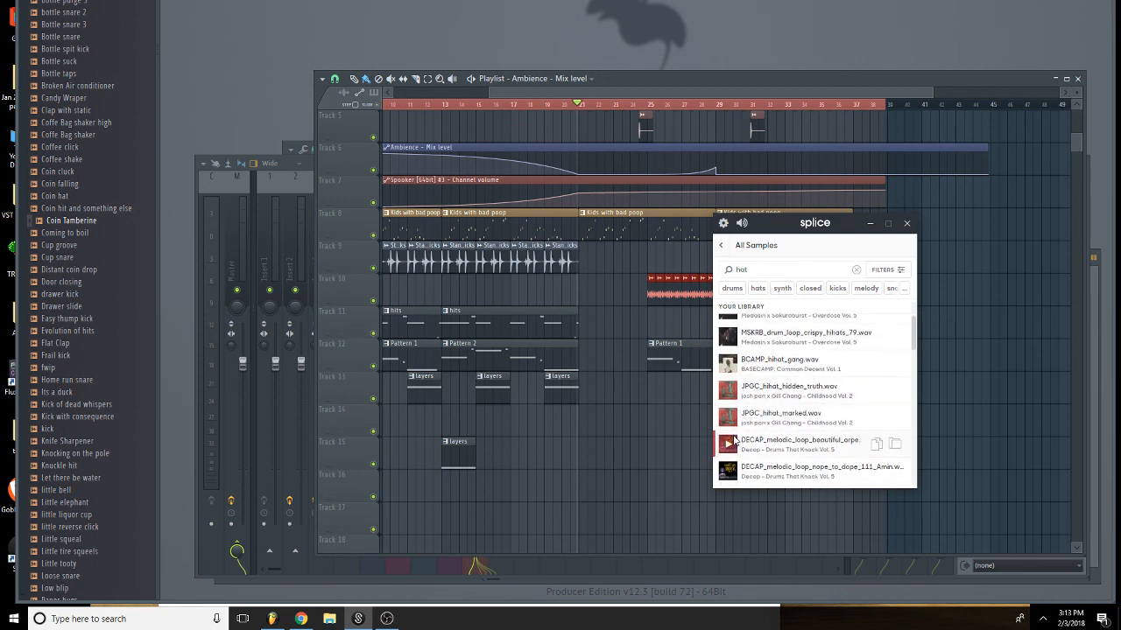
{"action": "left_click", "coordinate": [734, 440]}
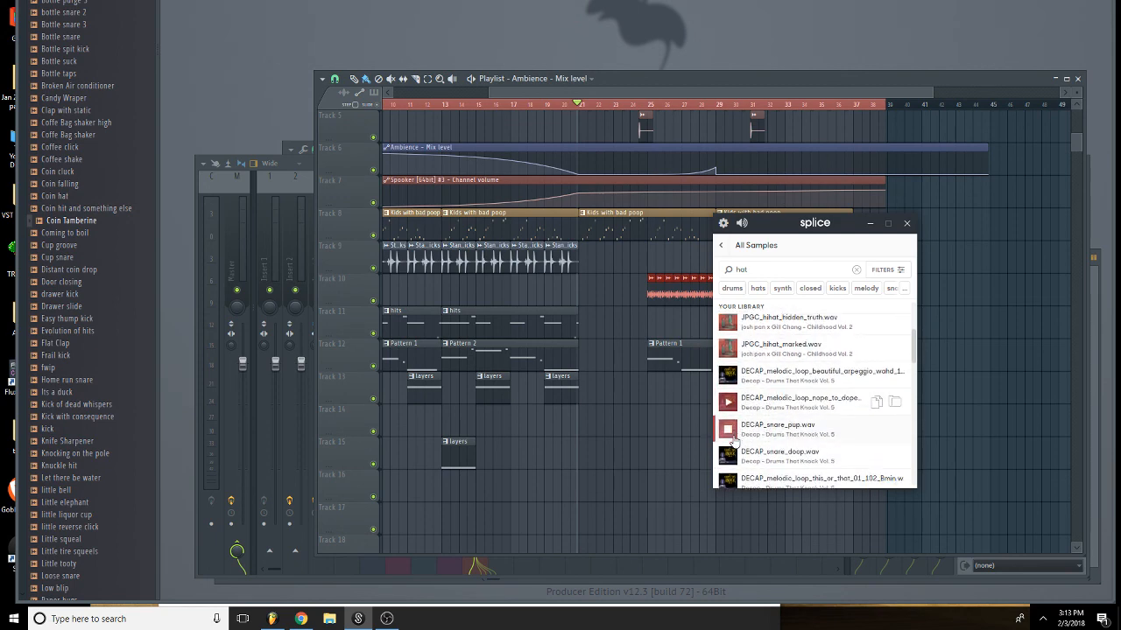
{"action": "scroll", "coordinate": [734, 440], "scroll_direction": "down", "scroll_amount": 3}
{"action": "left_click", "coordinate": [733, 442]}
{"action": "scroll", "coordinate": [734, 440], "scroll_direction": "down", "scroll_amount": 3}
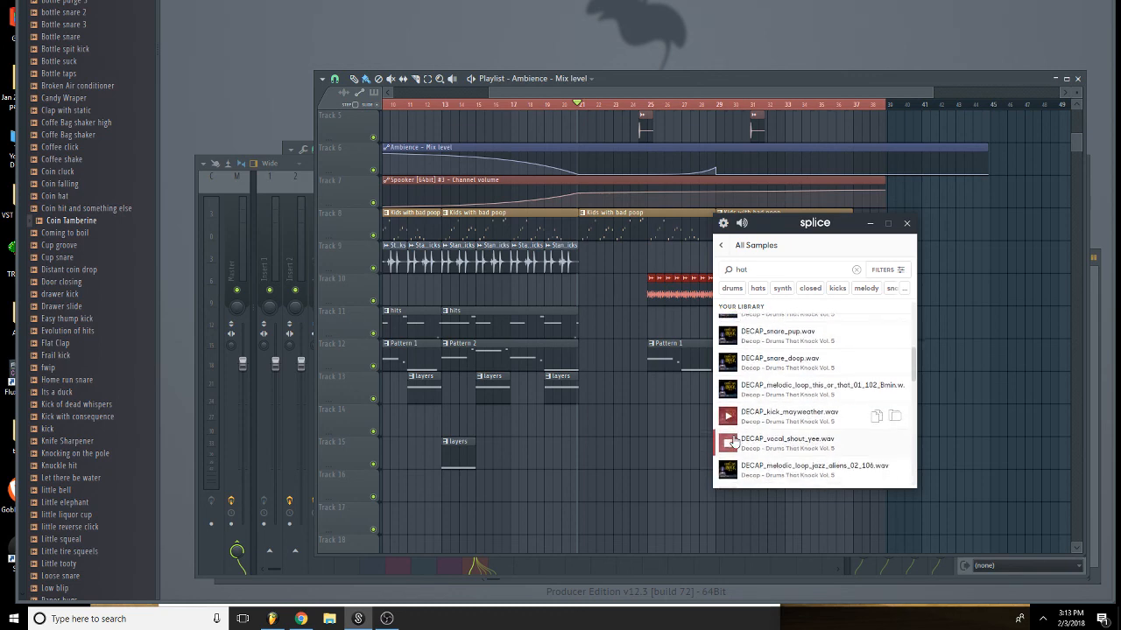
{"action": "left_click", "coordinate": [734, 442]}
{"action": "scroll", "coordinate": [733, 440], "scroll_direction": "down", "scroll_amount": 1}
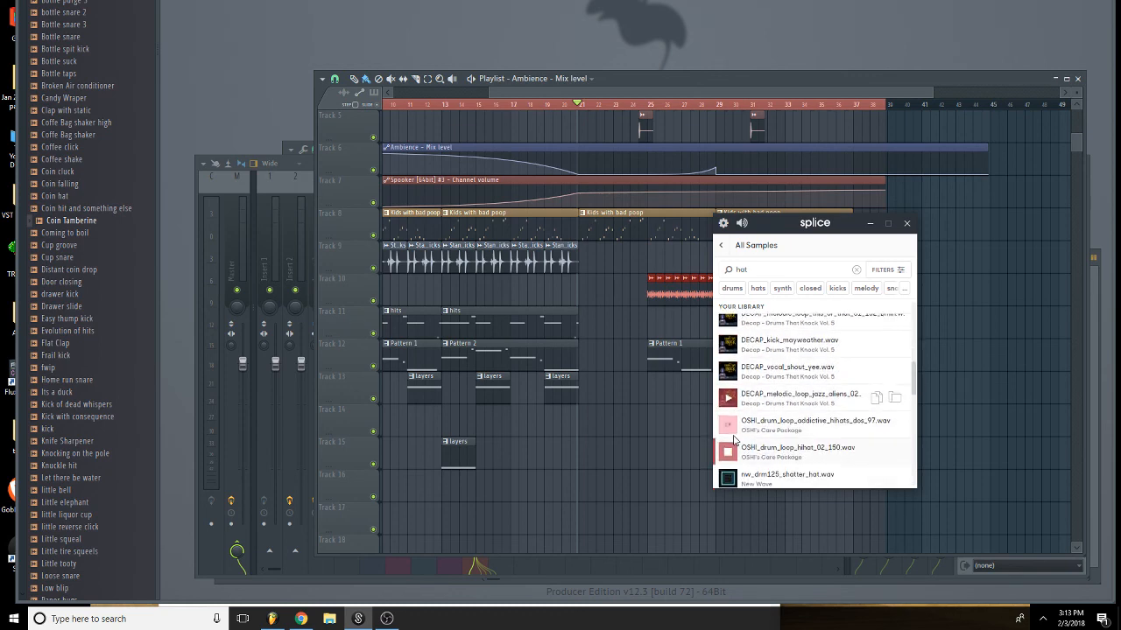
{"action": "left_click", "coordinate": [733, 442]}
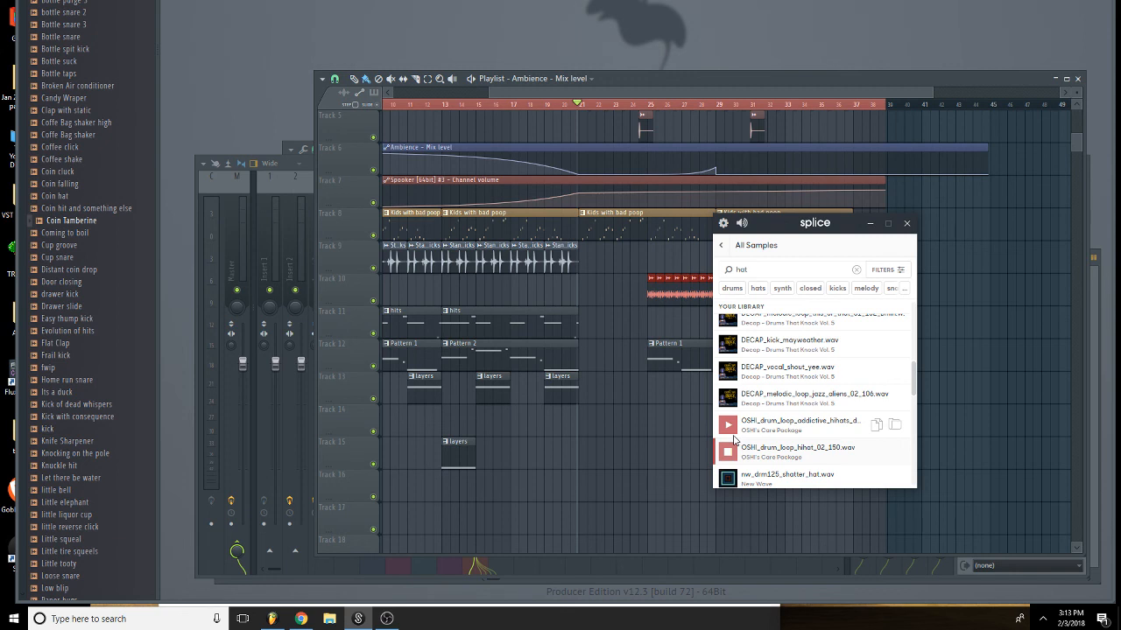
{"action": "scroll", "coordinate": [734, 439], "scroll_direction": "down", "scroll_amount": 1}
{"action": "left_click", "coordinate": [747, 452]}
{"action": "scroll", "coordinate": [753, 448], "scroll_direction": "down", "scroll_amount": 2}
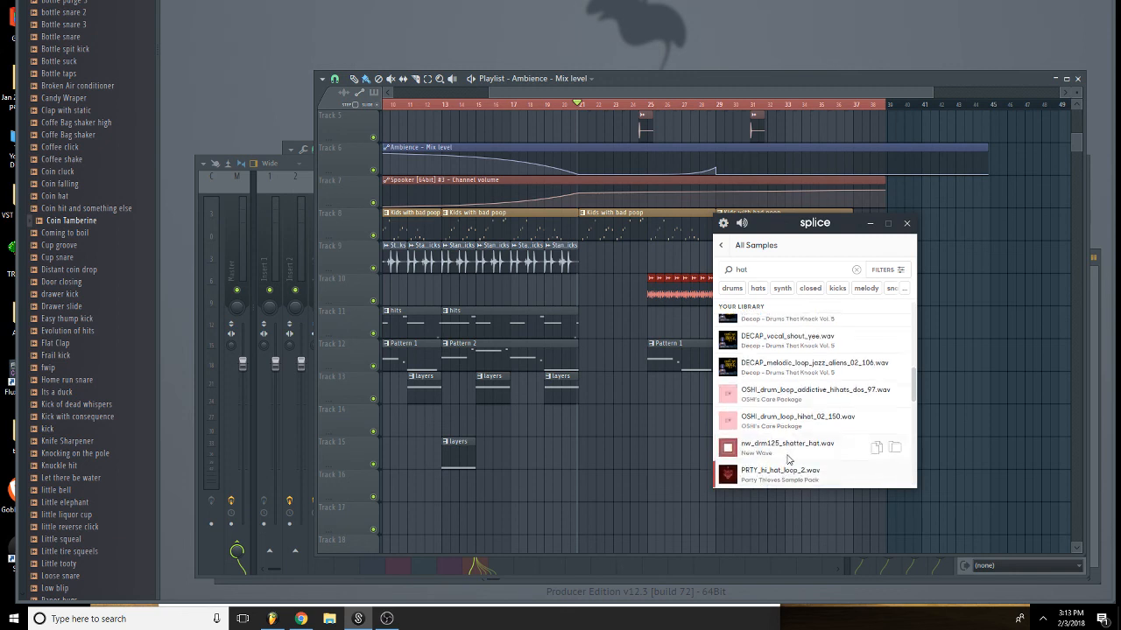
{"action": "left_click", "coordinate": [826, 451]}
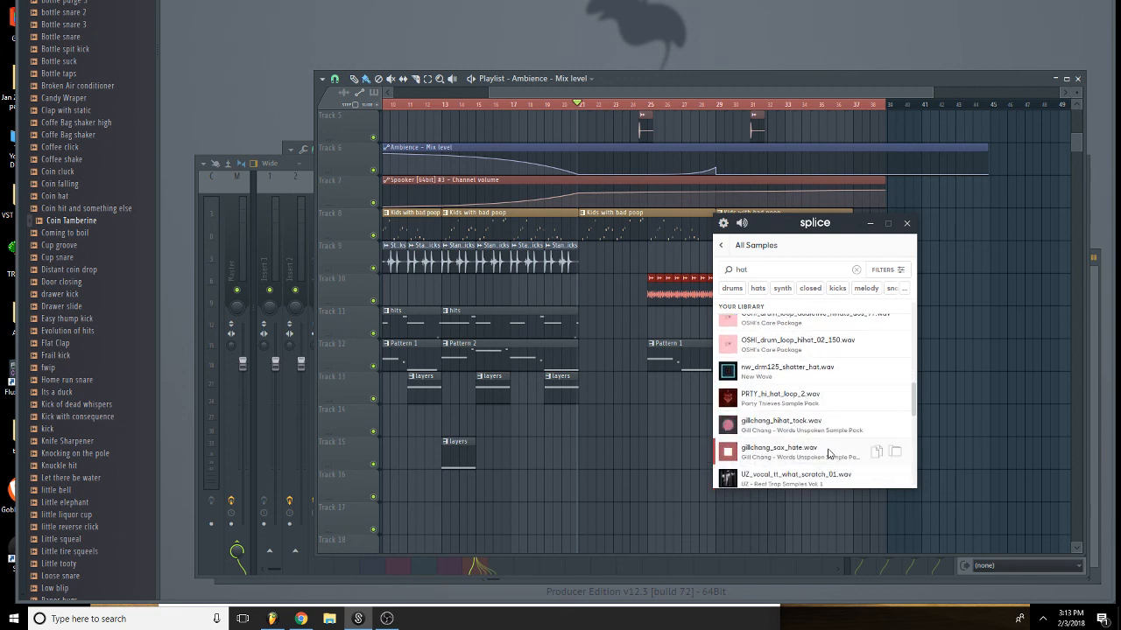
Add gillchang_hihat_tock.wav from Splice to the playlist and place its clip on Track 9 at bar 25.
{"action": "left_click_drag", "start_coordinate": [802, 444], "coordinate": [632, 422]}
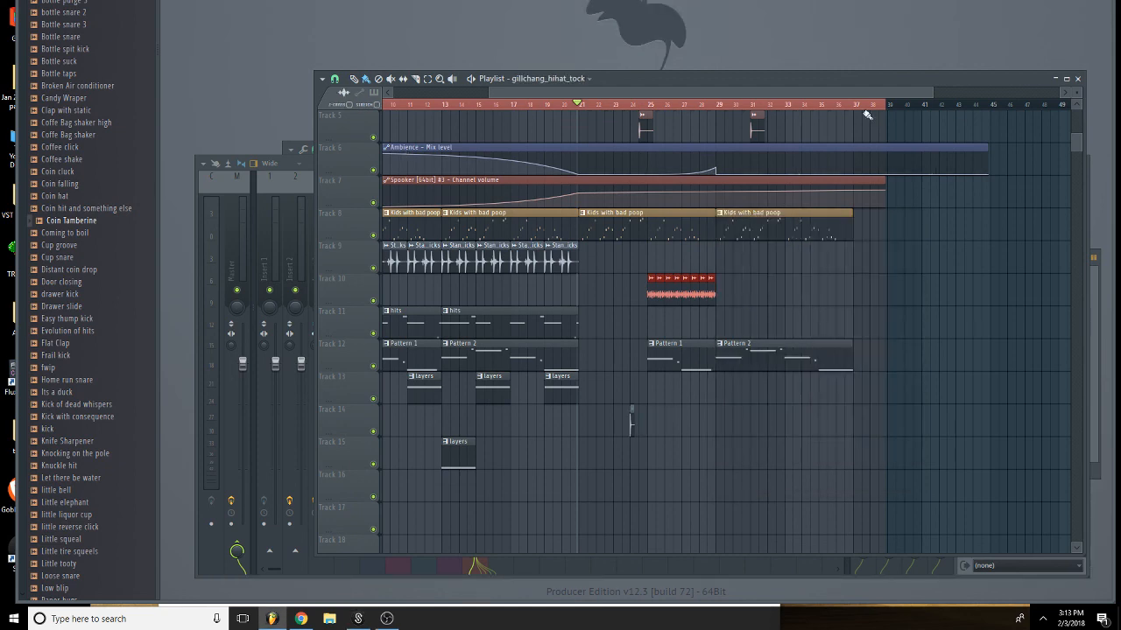
{"action": "left_click_drag", "start_coordinate": [928, 89], "coordinate": [709, 89]}
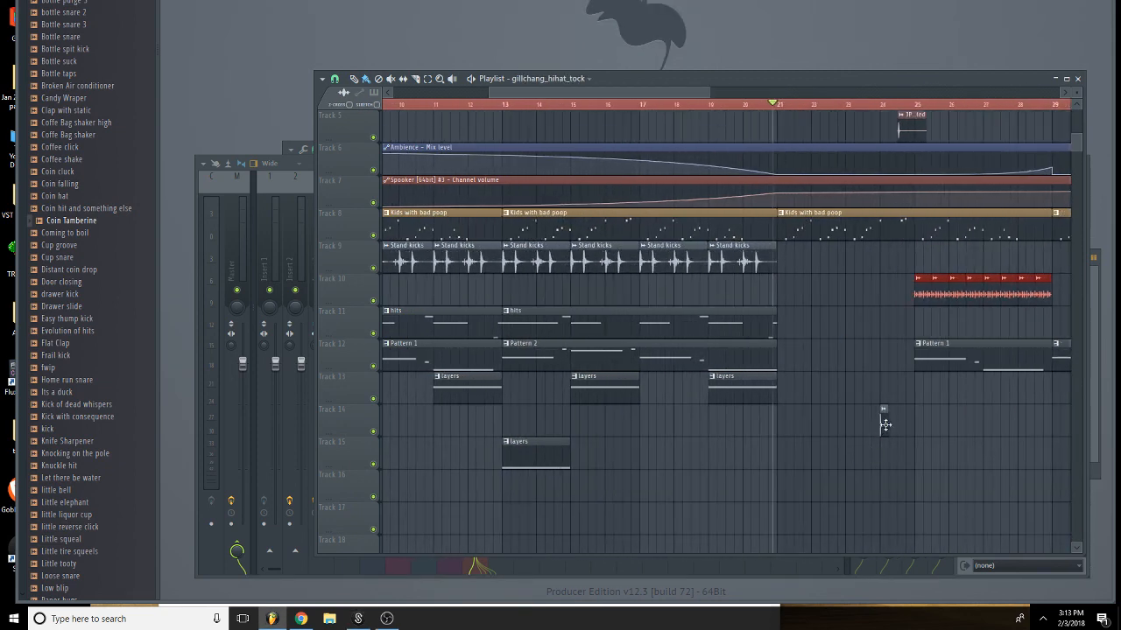
{"action": "left_click_drag", "start_coordinate": [885, 426], "coordinate": [922, 255]}
Insert an empty track above the Voice hats track and move the gillchang_hihat_tock clip onto it at bar 25.
{"action": "right_click", "coordinate": [365, 293]}
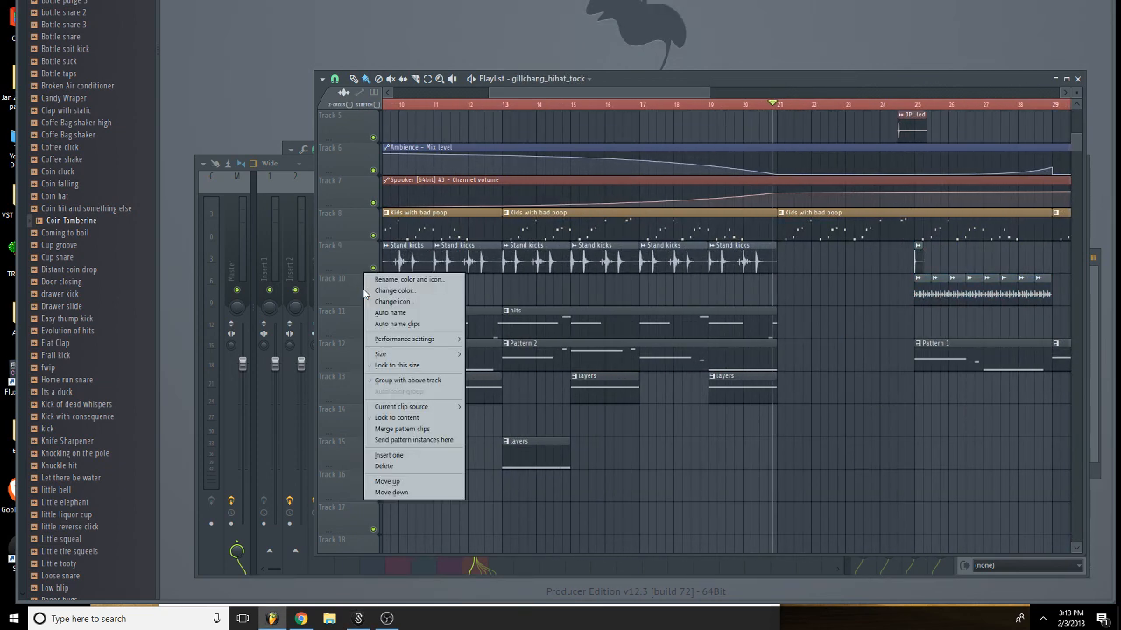
{"action": "left_click", "coordinate": [389, 456]}
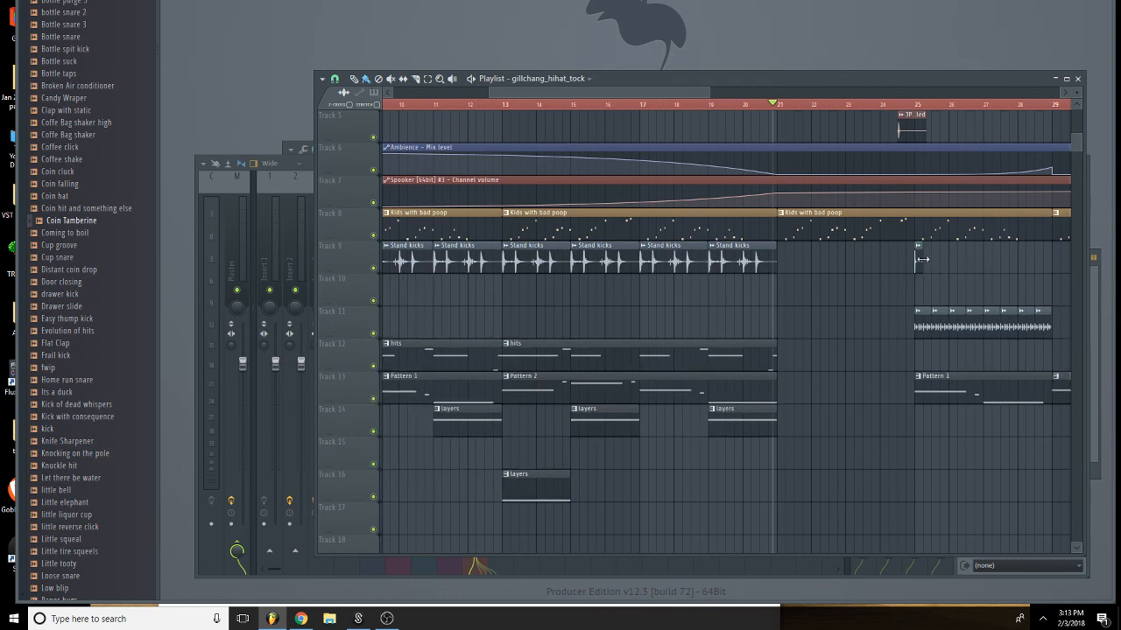
{"action": "left_click_drag", "start_coordinate": [916, 258], "coordinate": [913, 304]}
Move the gillchang_hihat_tock clip to bar 29 on Track 10 and set the playback position to bar 29.
{"action": "left_click_drag", "start_coordinate": [684, 92], "coordinate": [832, 205]}
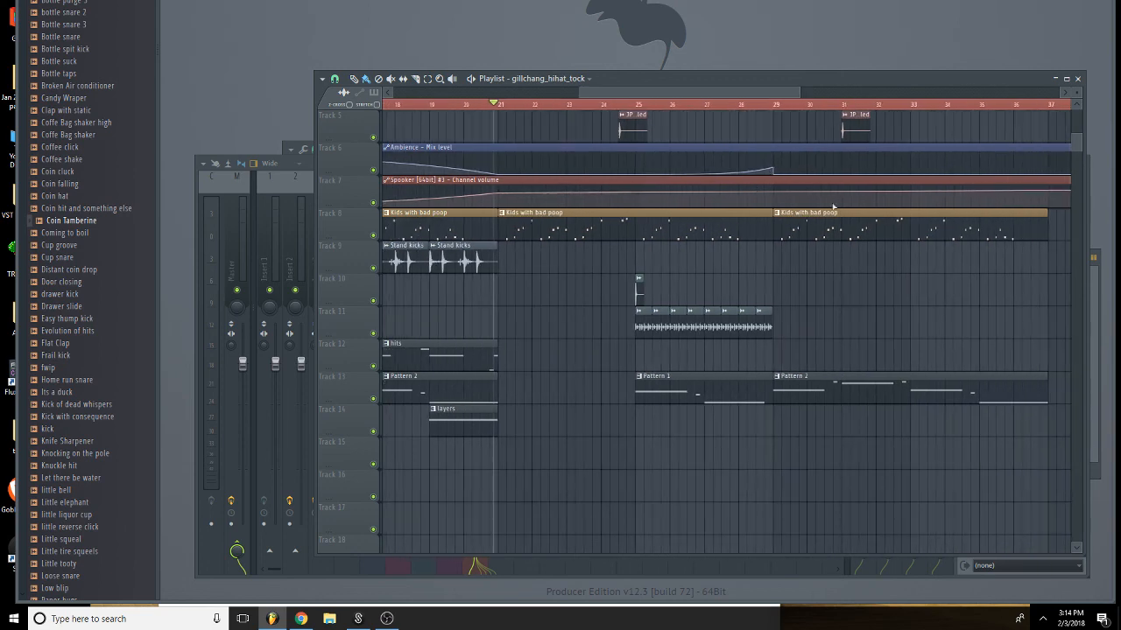
{"action": "left_click_drag", "start_coordinate": [796, 91], "coordinate": [712, 95]}
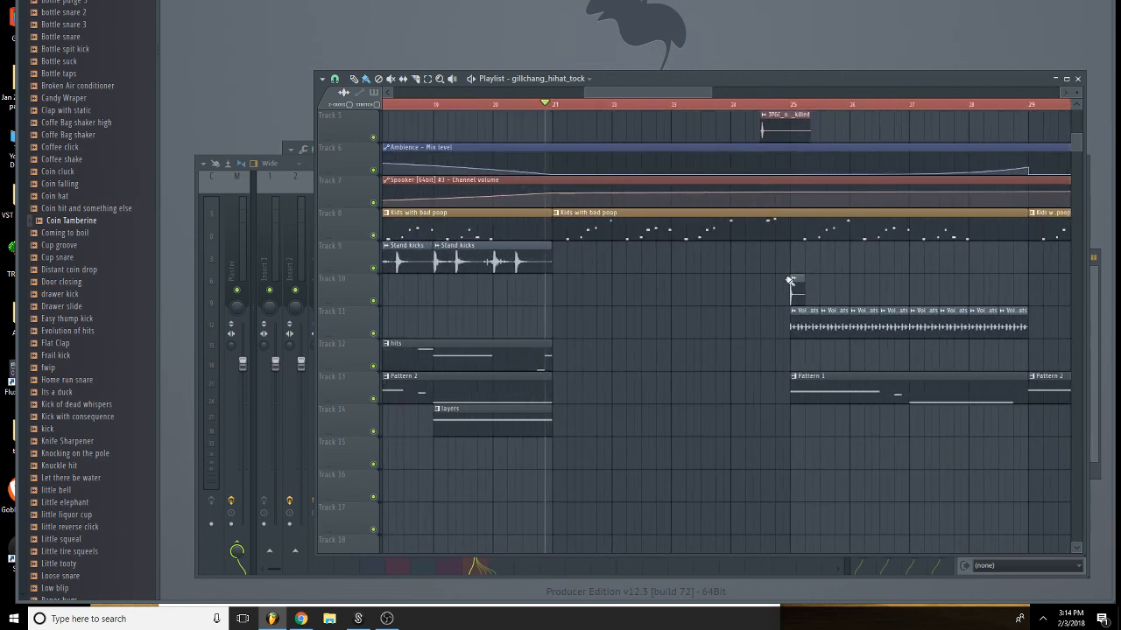
{"action": "scroll", "coordinate": [858, 299], "scroll_direction": "right", "scroll_amount": 3}
{"action": "scroll", "coordinate": [862, 289], "scroll_direction": "up", "scroll_amount": 4}
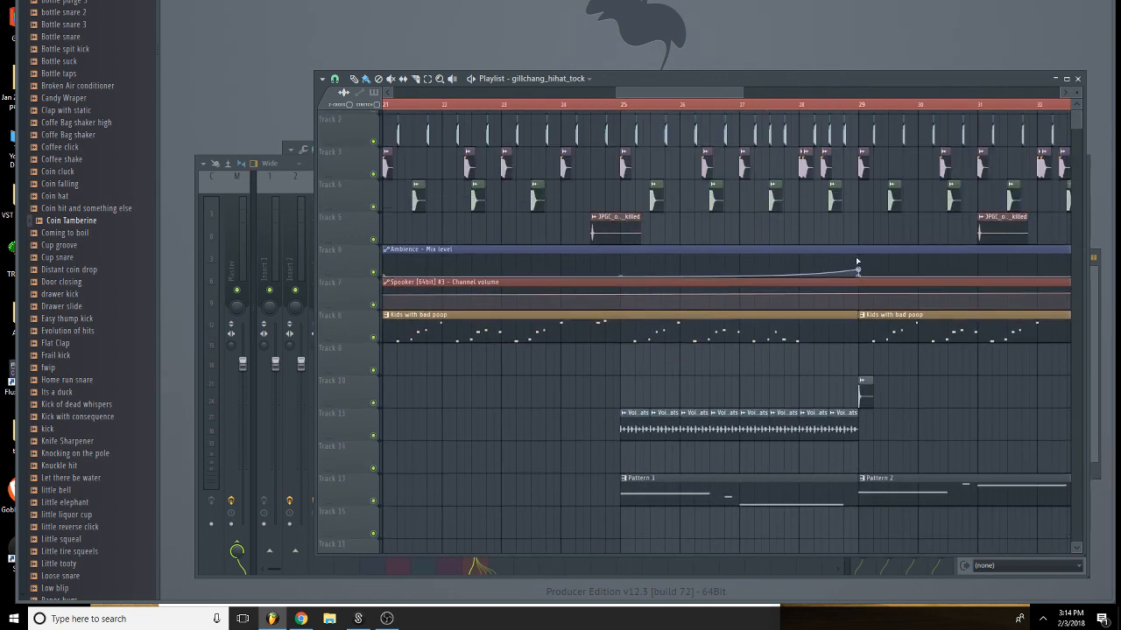
{"action": "left_click", "coordinate": [865, 106]}
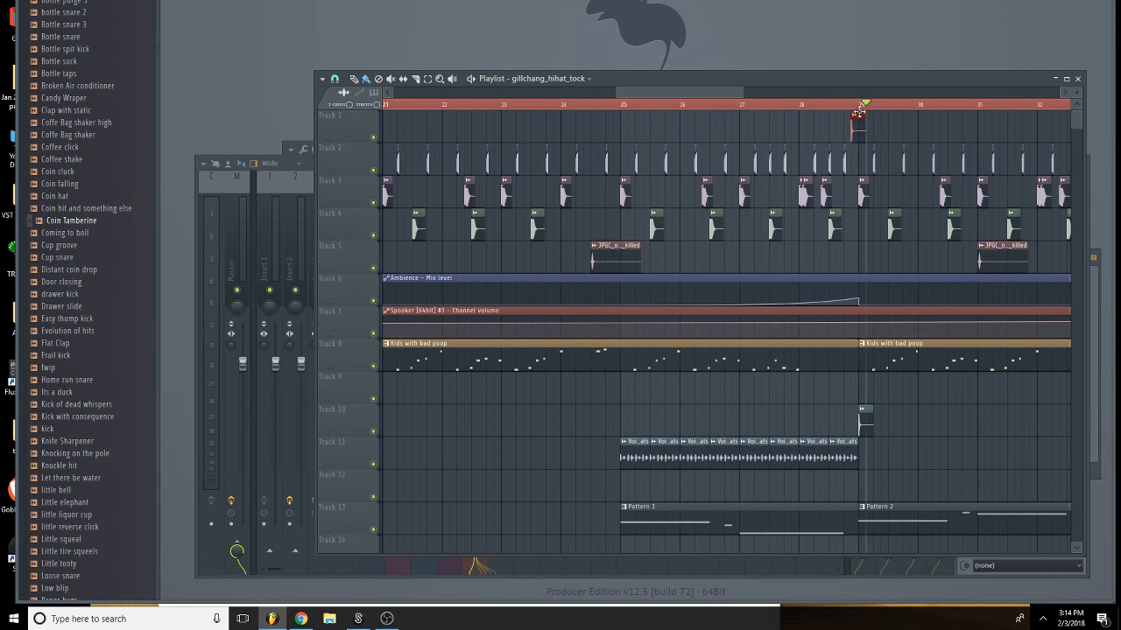
{"action": "left_click", "coordinate": [861, 107]}
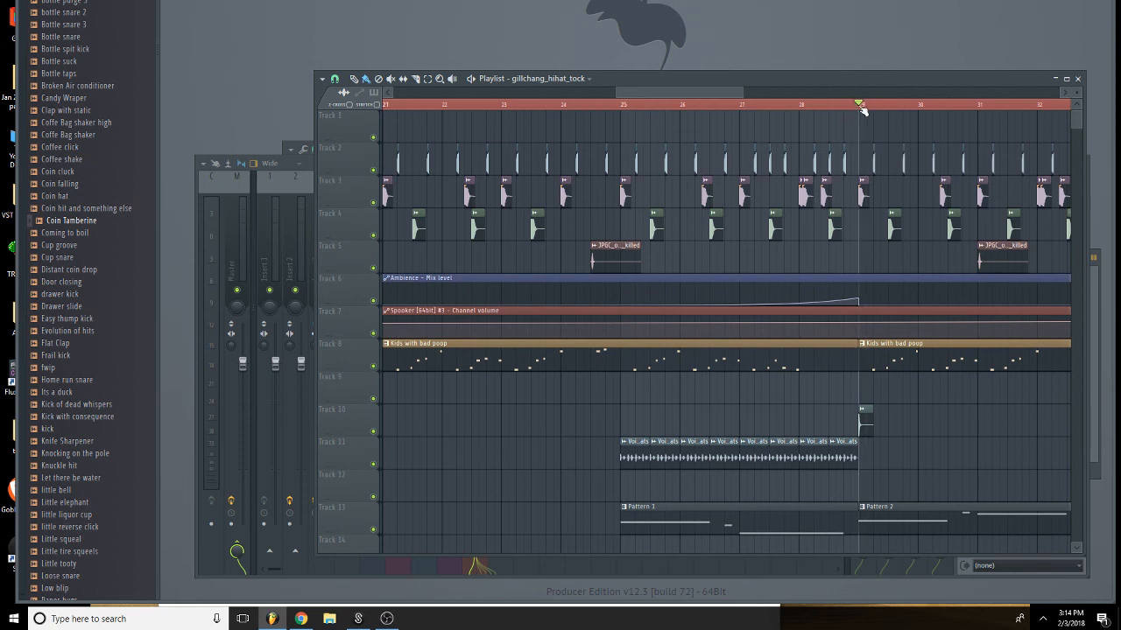
Remove the gillchang_hihat_tock clip at bar 29 on Track 10 and show all channels in the channel rack.
{"action": "scroll", "coordinate": [511, 368], "scroll_direction": "right", "scroll_amount": 4}
{"action": "scroll", "coordinate": [511, 367], "scroll_direction": "down", "scroll_amount": 2}
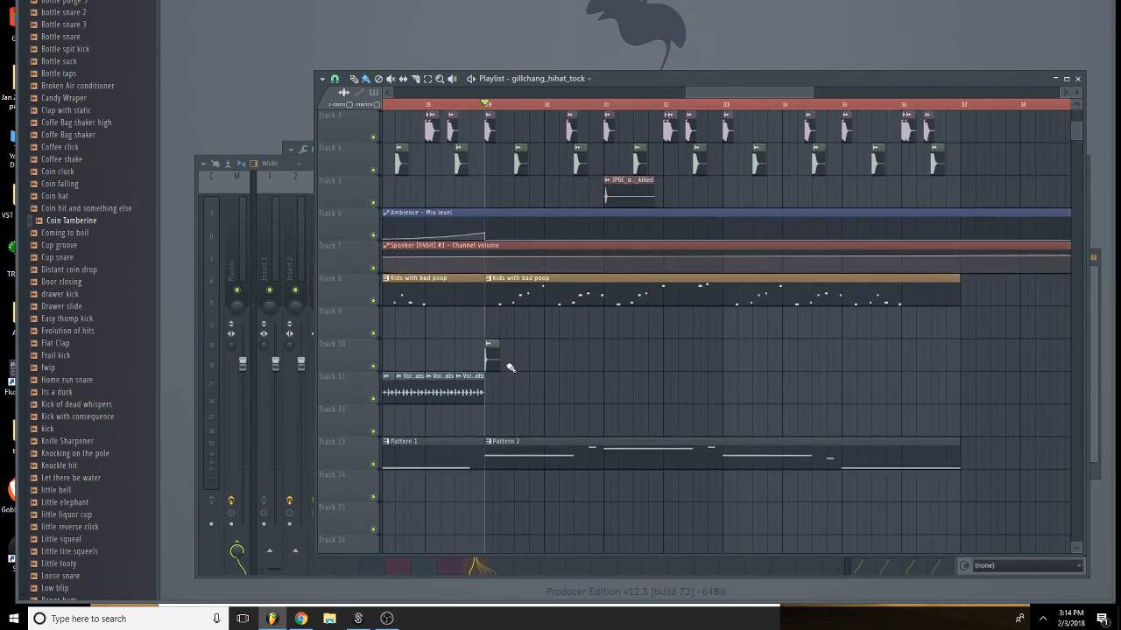
{"action": "mouse_move", "coordinate": [491, 362]}
{"action": "left_mouse_down"}
{"action": "mouse_move", "coordinate": [528, 362]}
{"action": "mouse_move", "coordinate": [491, 359]}
{"action": "left_mouse_up"}
{"action": "right_click", "coordinate": [496, 364]}
{"action": "key", "text": "F6"}
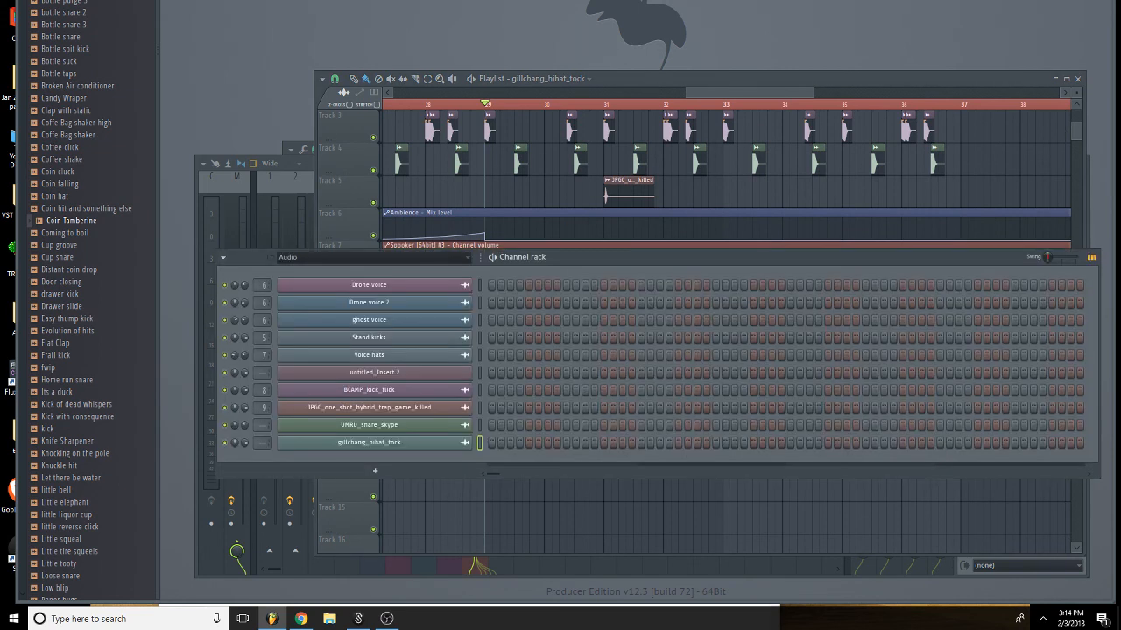
{"action": "left_click", "coordinate": [427, 257]}
{"action": "left_click", "coordinate": [420, 269]}
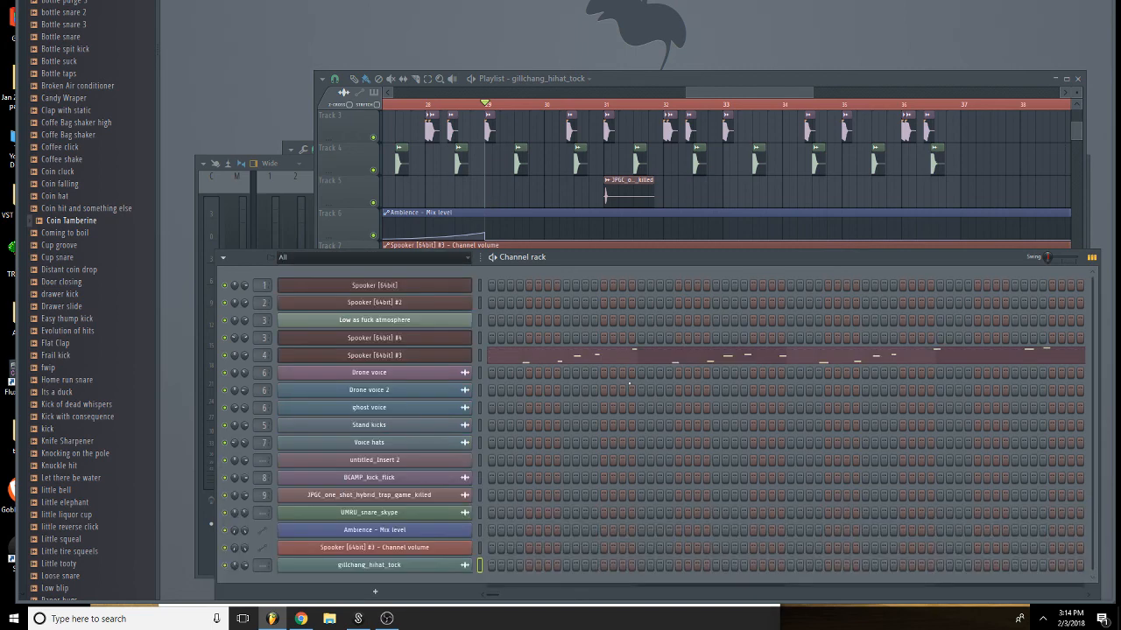
Load gillchang_hihat_tock.wav from Splice as a new sampler channel above the first Spooker channel and open its settings.
{"action": "left_click", "coordinate": [358, 619]}
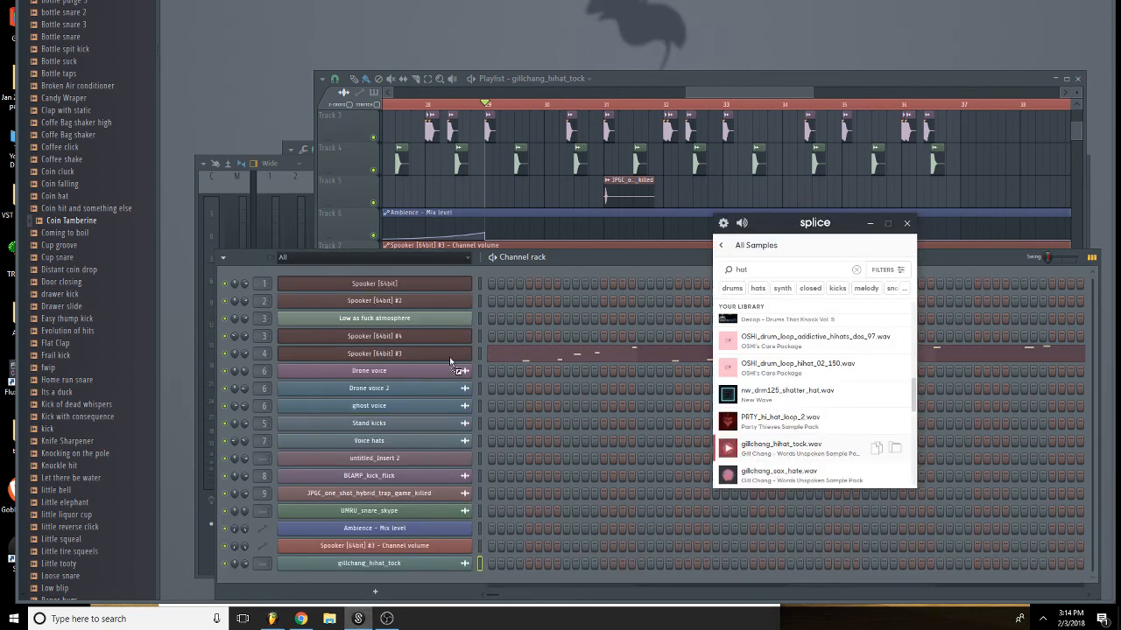
{"action": "left_click_drag", "start_coordinate": [451, 361], "coordinate": [414, 284]}
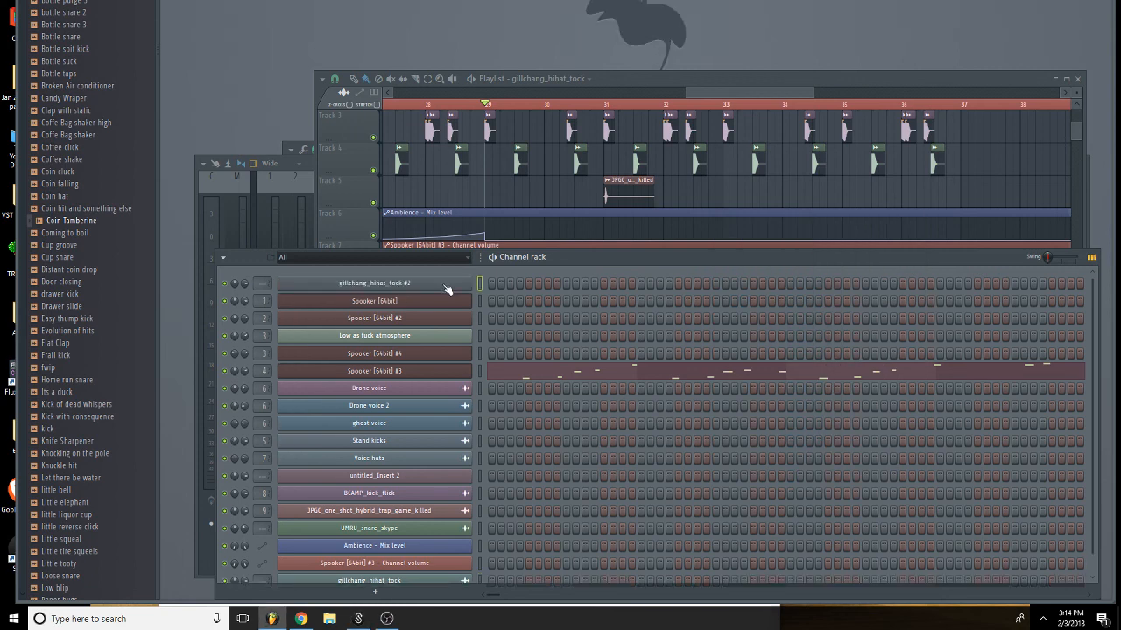
{"action": "left_click", "coordinate": [446, 287]}
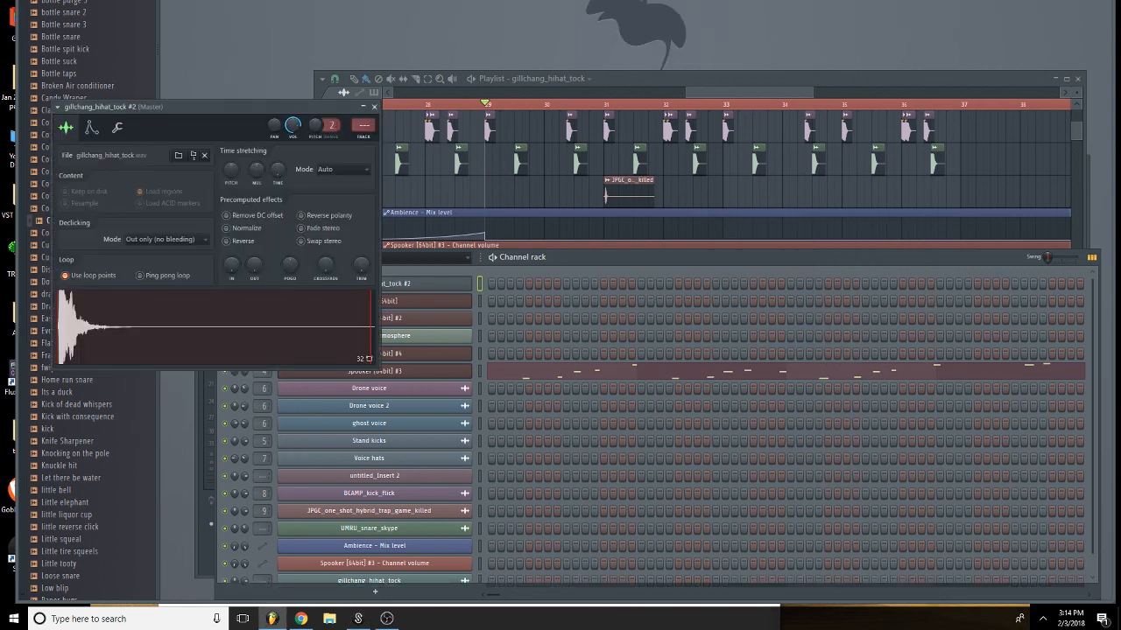
Create a new pattern named Hats and close the hi-hat sampler's settings.
{"action": "key", "text": "F4"}
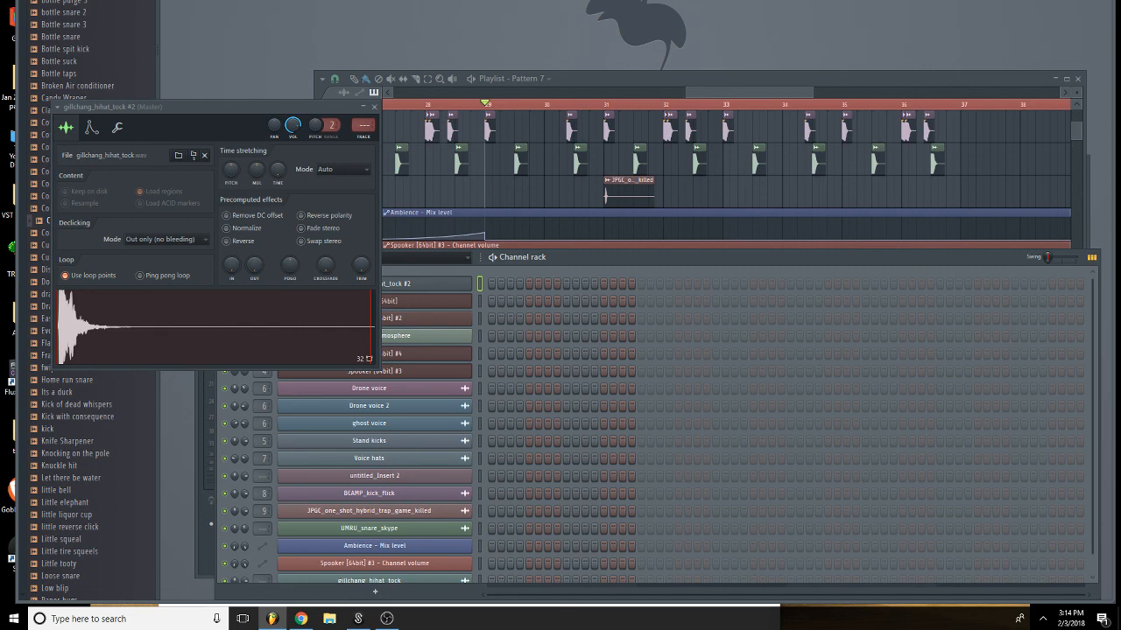
{"action": "left_click_drag", "start_coordinate": [764, 199], "coordinate": [505, 355]}
{"action": "key", "text": "F6"}
{"action": "left_click", "coordinate": [374, 106]}
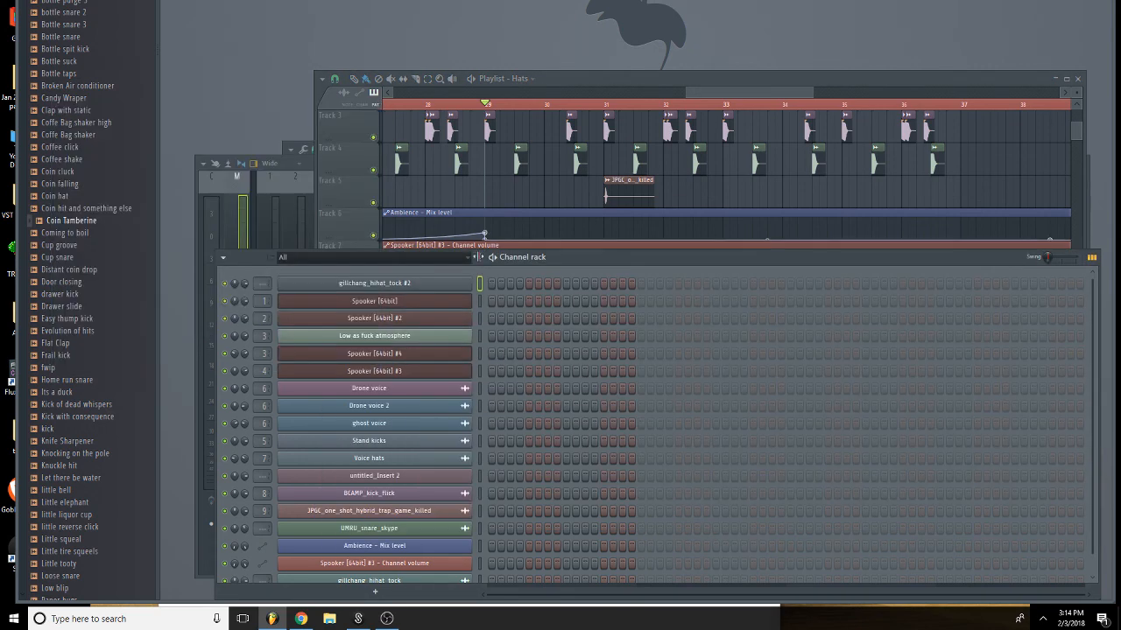
In the gillchang_hihat_tock #2 piano roll, place short C6 notes on all four beats of bar 1.
{"action": "right_click", "coordinate": [464, 283]}
{"action": "left_click", "coordinate": [506, 286]}
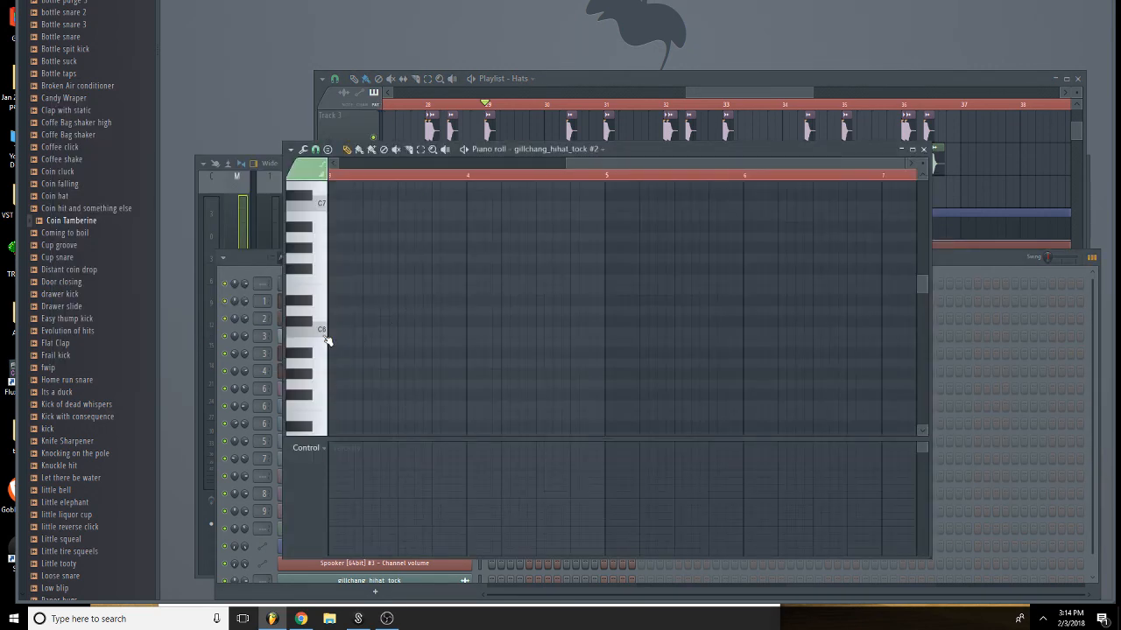
{"action": "left_click", "coordinate": [324, 334]}
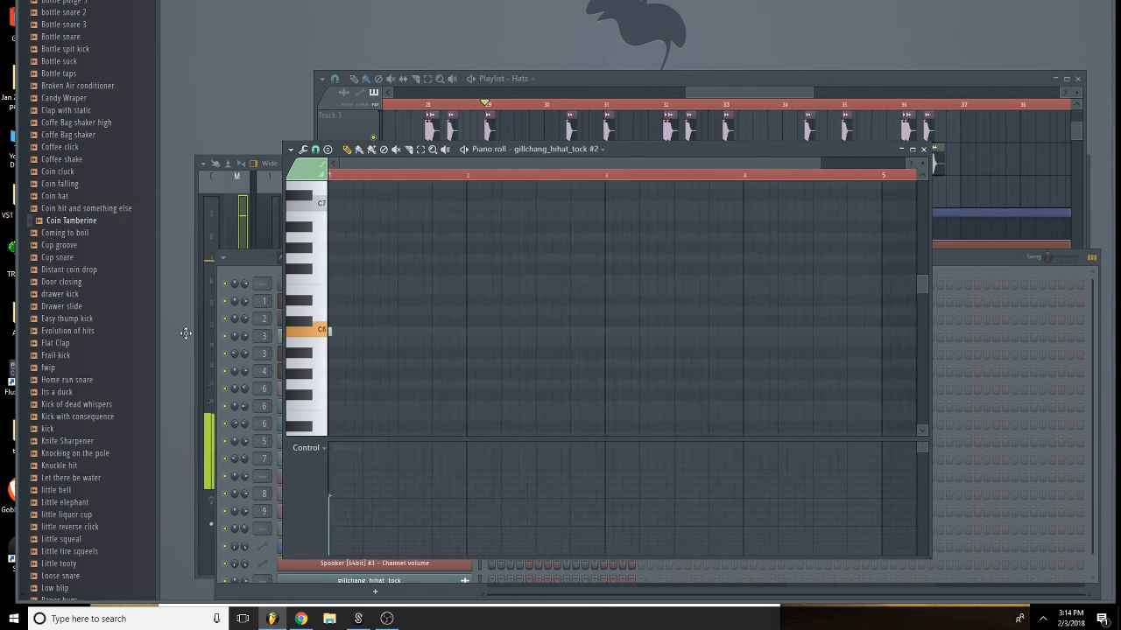
{"action": "left_click_drag", "start_coordinate": [823, 161], "coordinate": [690, 163]}
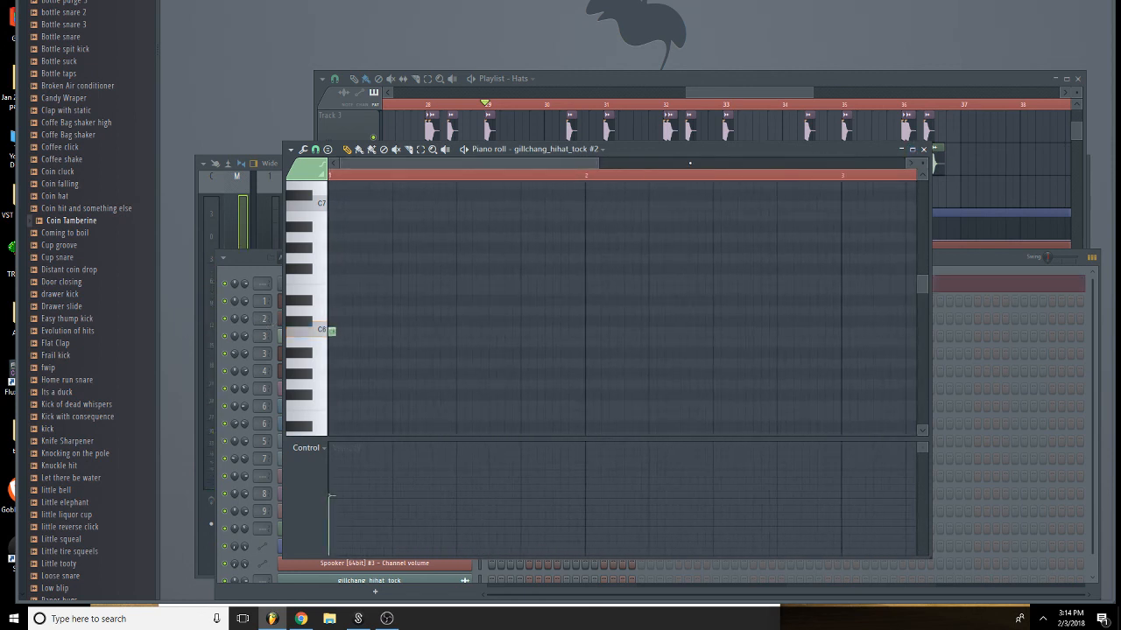
{"action": "left_click", "coordinate": [394, 338]}
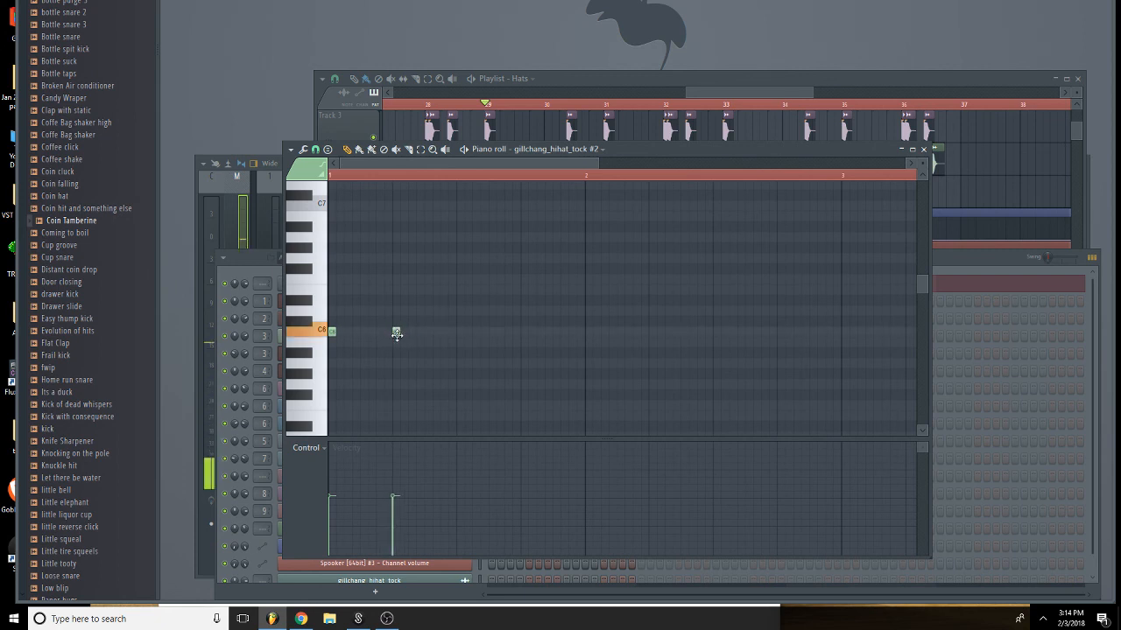
{"action": "left_click_drag", "start_coordinate": [333, 337], "coordinate": [460, 348]}
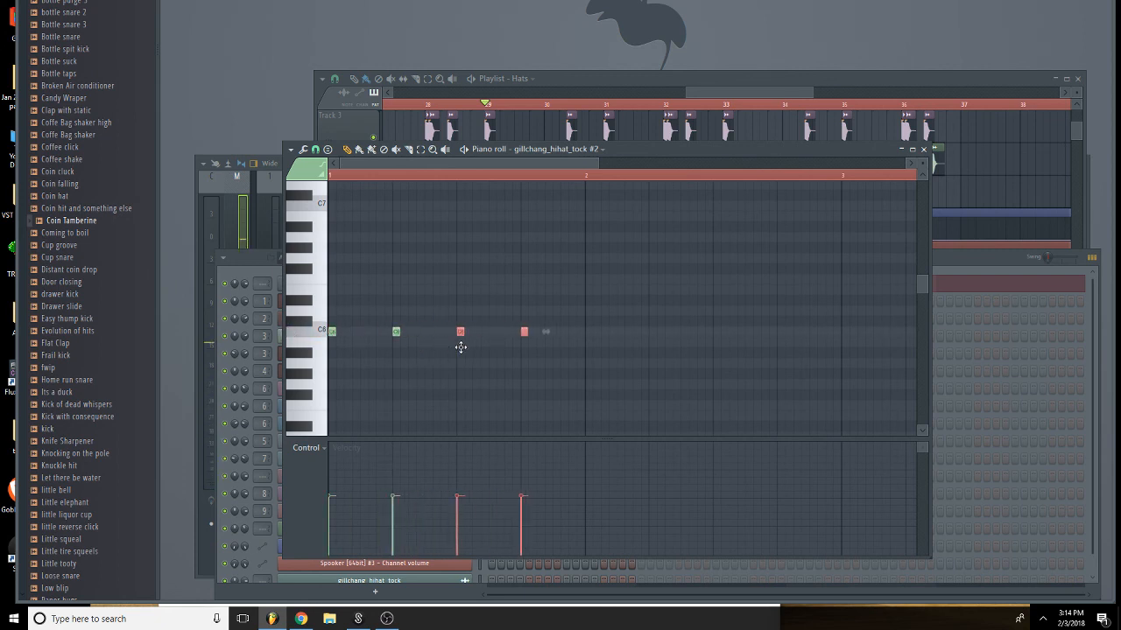
Fill bar 1 with off-beat C6 hats, vary their velocities, and duplicate the eight notes into bar 2.
{"action": "key", "text": "space"}
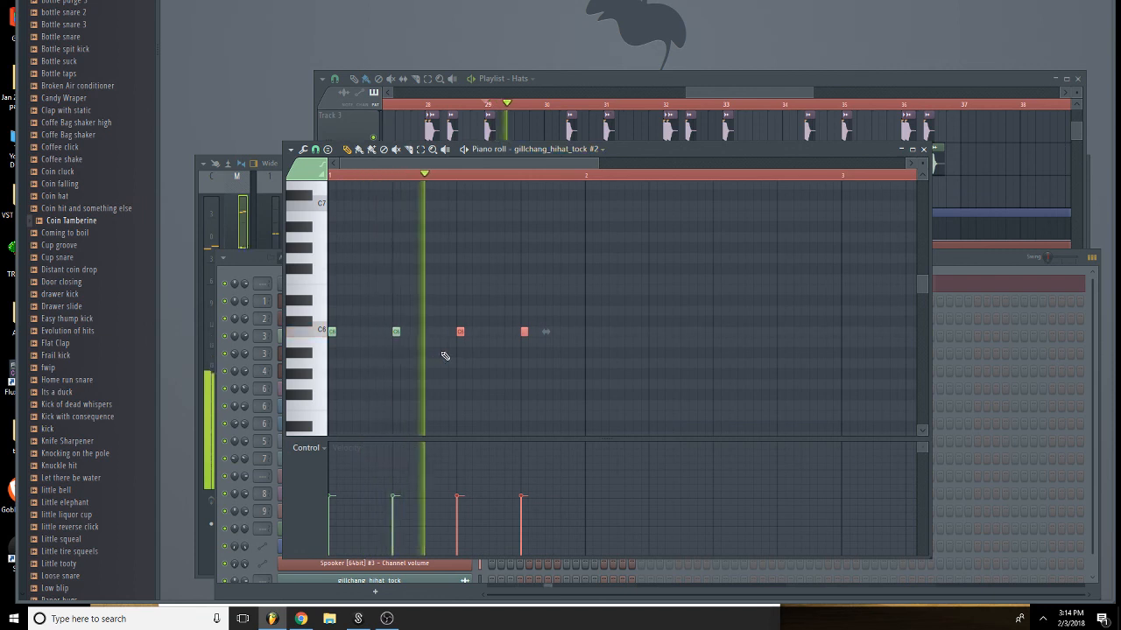
{"action": "key", "text": "space"}
{"action": "left_click_drag", "start_coordinate": [597, 335], "coordinate": [361, 341]}
{"action": "key", "text": "space"}
{"action": "left_click_drag", "start_coordinate": [359, 523], "coordinate": [576, 495]}
{"action": "key", "text": "space"}
{"action": "left_click_drag", "start_coordinate": [657, 296], "coordinate": [590, 350]}
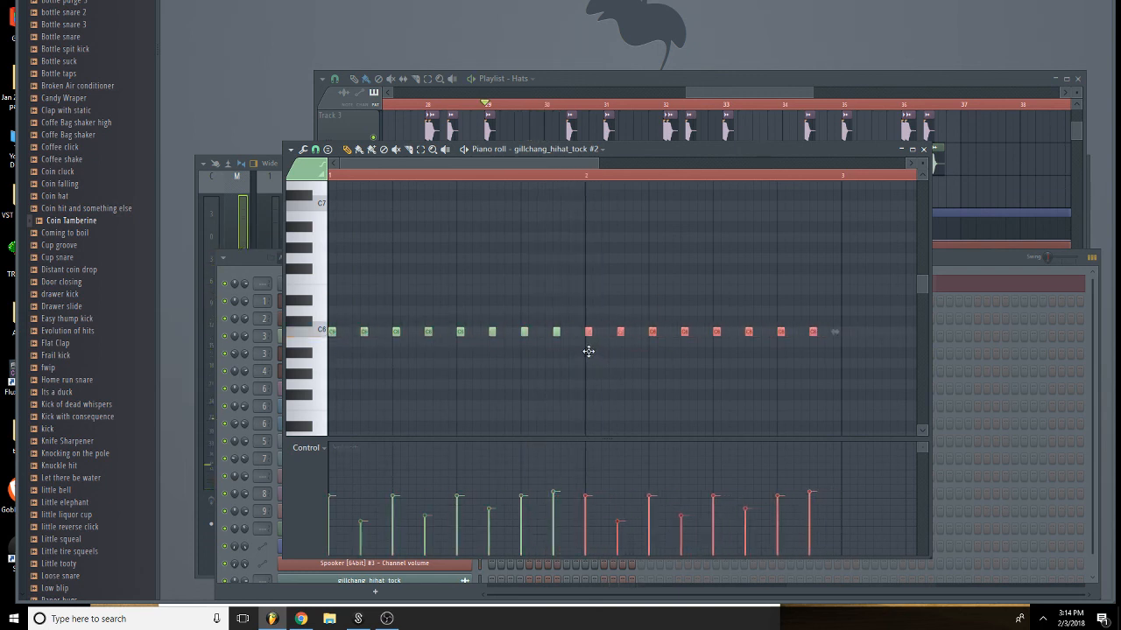
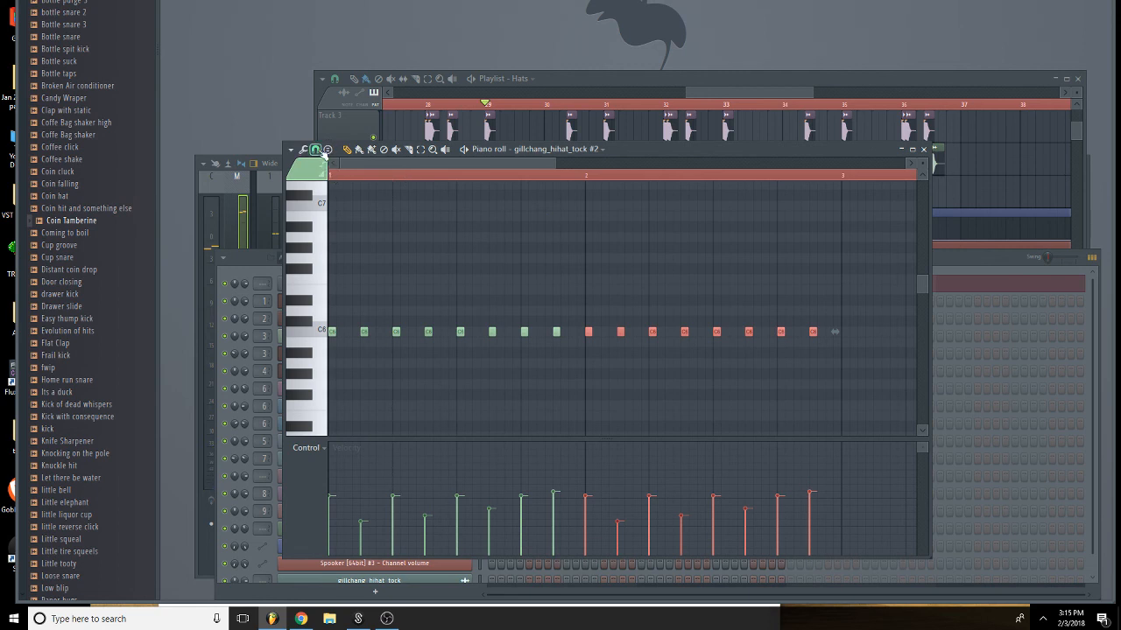
Draw slight channel pitch automation for the gillchang_hihat_tock #2 hats across bars 1 and 2.
{"action": "left_click", "coordinate": [316, 454]}
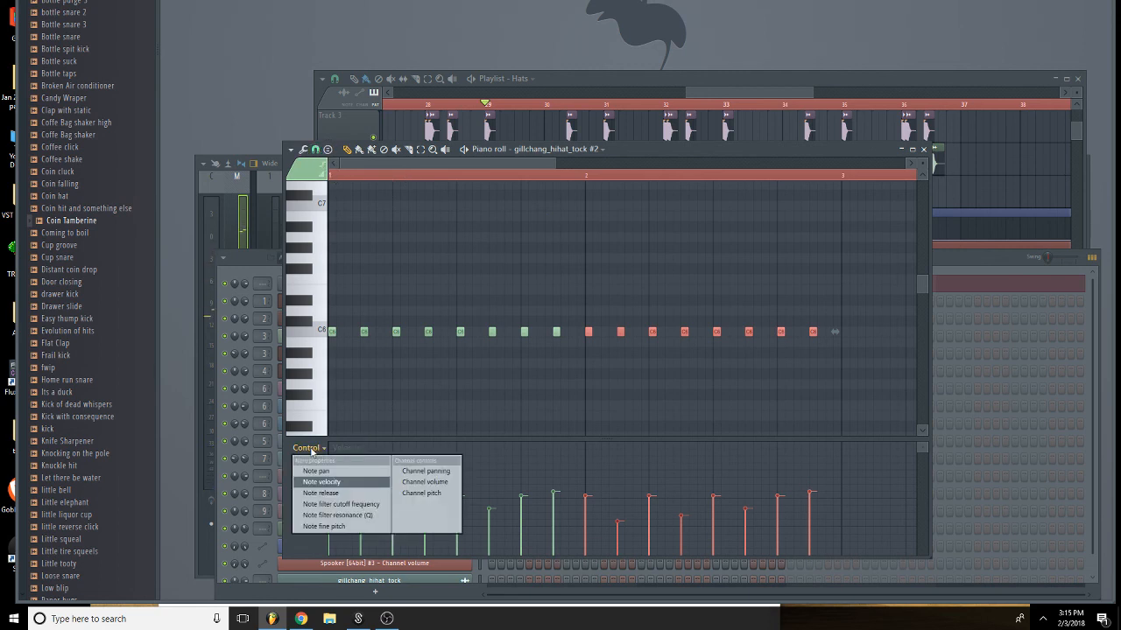
{"action": "left_click", "coordinate": [429, 492]}
{"action": "mouse_move", "coordinate": [353, 502]}
{"action": "left_mouse_down"}
{"action": "mouse_move", "coordinate": [560, 510]}
{"action": "mouse_move", "coordinate": [639, 499]}
{"action": "left_mouse_up"}
{"action": "left_click", "coordinate": [772, 505]}
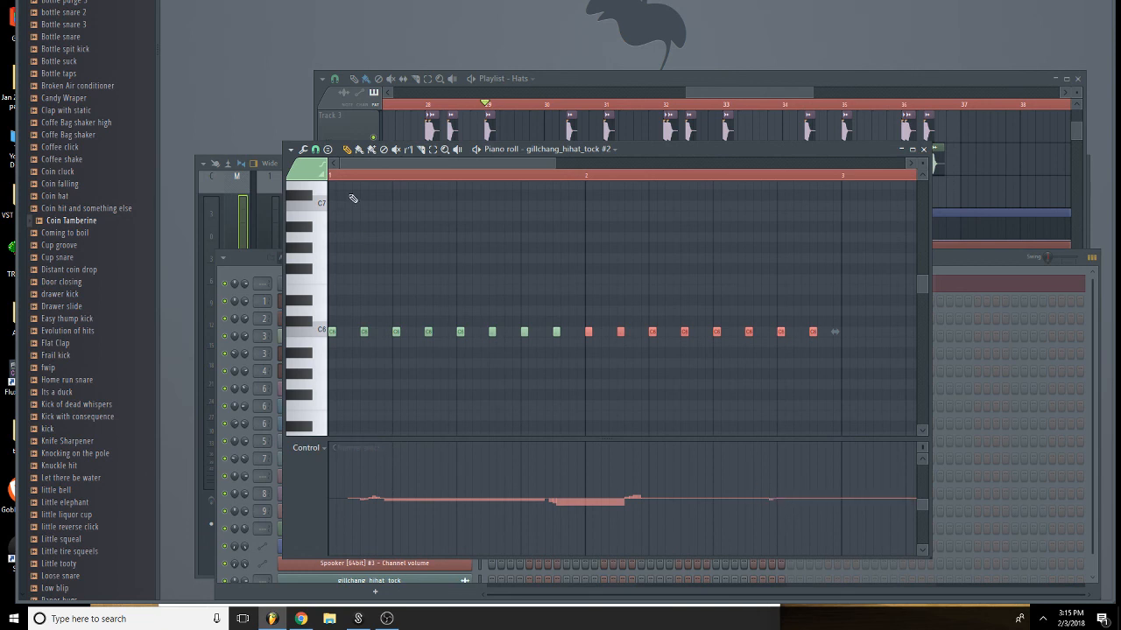
Check the hats' note velocity lane, and switch the piano roll's control lane to channel volume.
{"action": "left_click", "coordinate": [306, 447]}
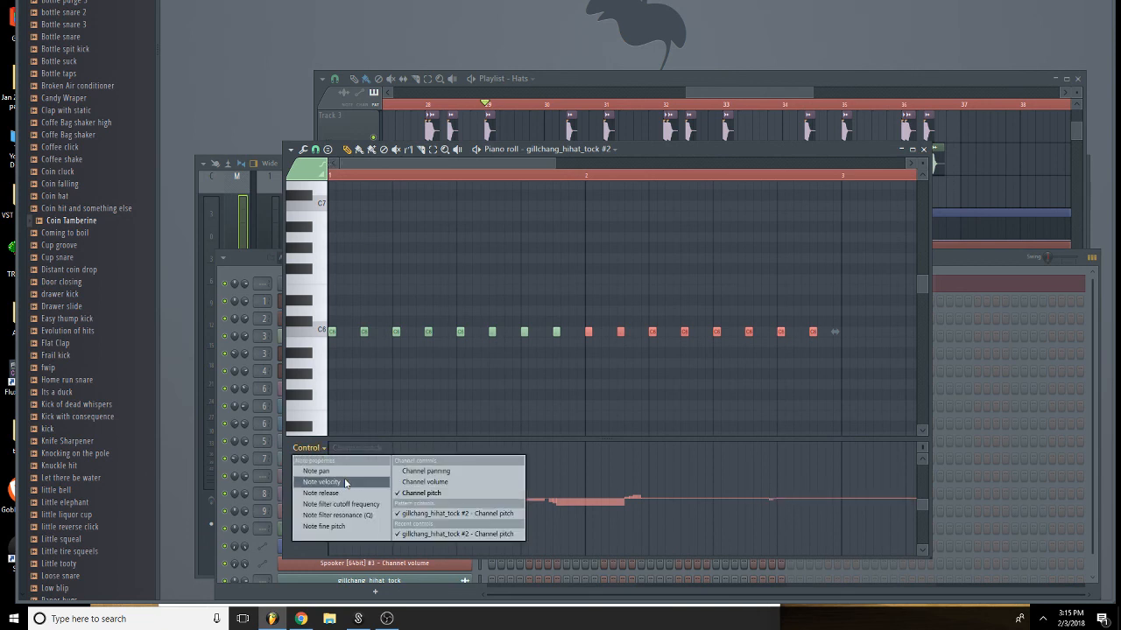
{"action": "left_click", "coordinate": [355, 481]}
{"action": "left_click", "coordinate": [306, 447]}
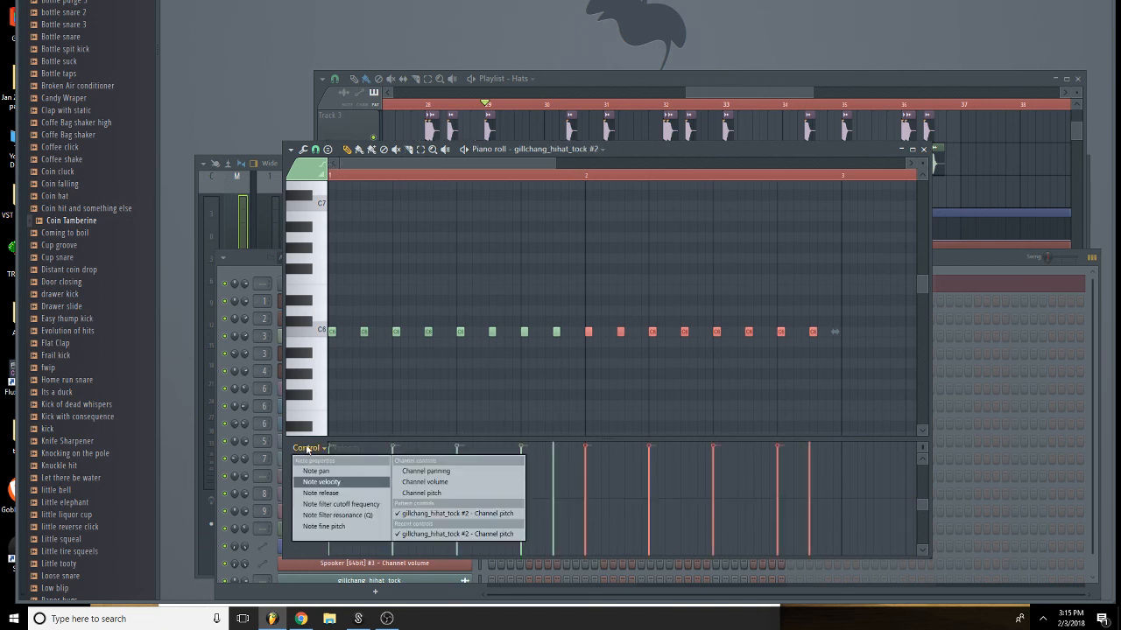
{"action": "left_click", "coordinate": [415, 483]}
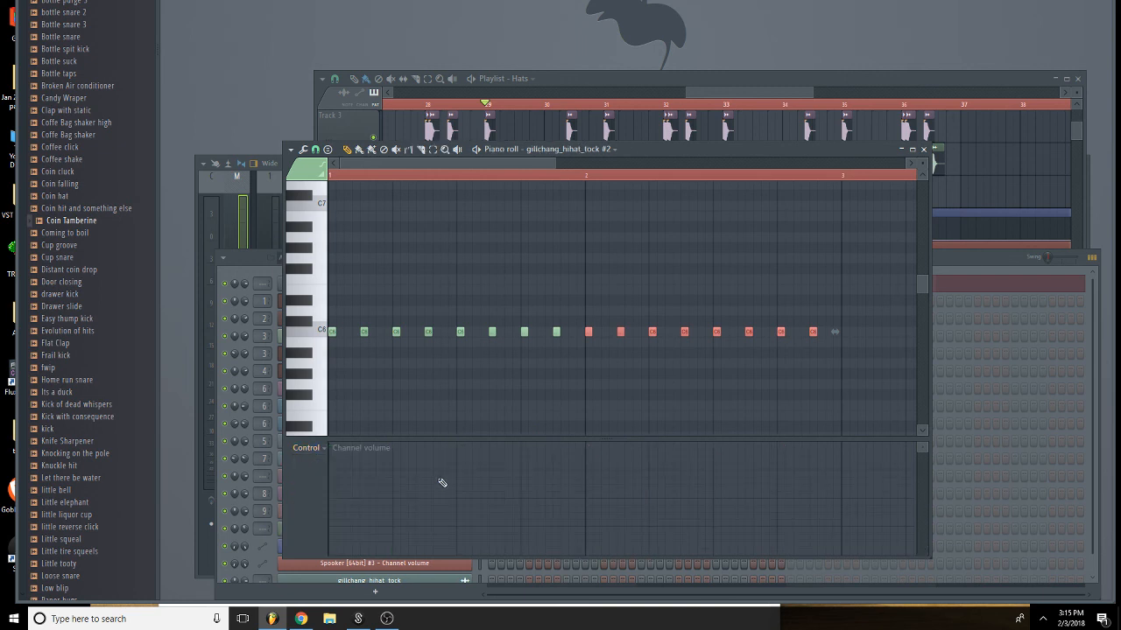
{"action": "left_click", "coordinate": [324, 449]}
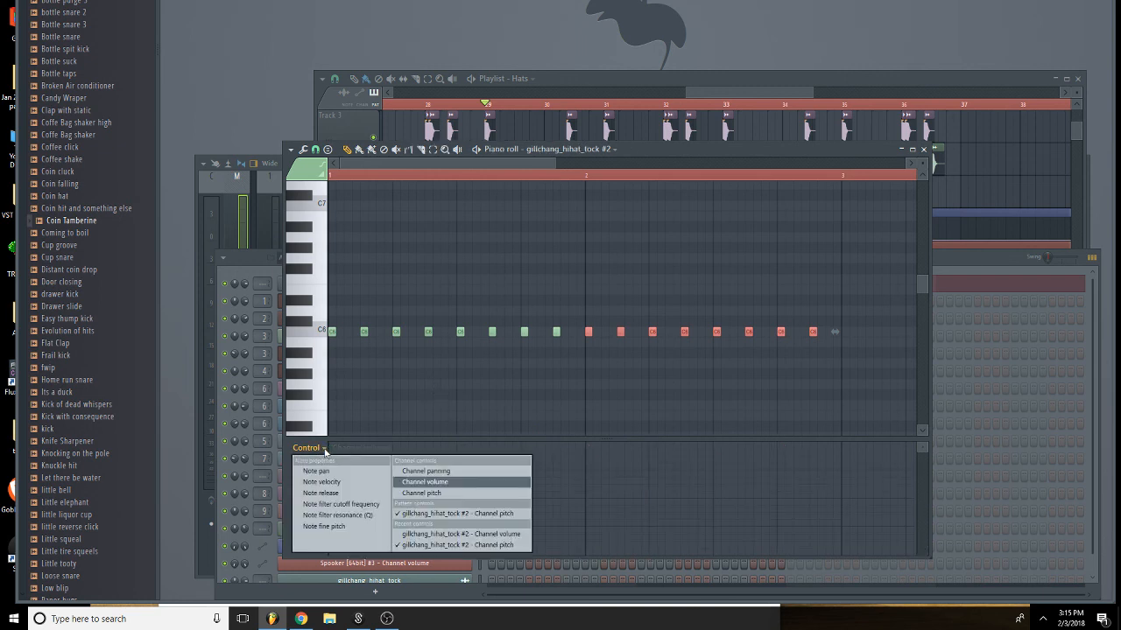
{"action": "left_click", "coordinate": [325, 452]}
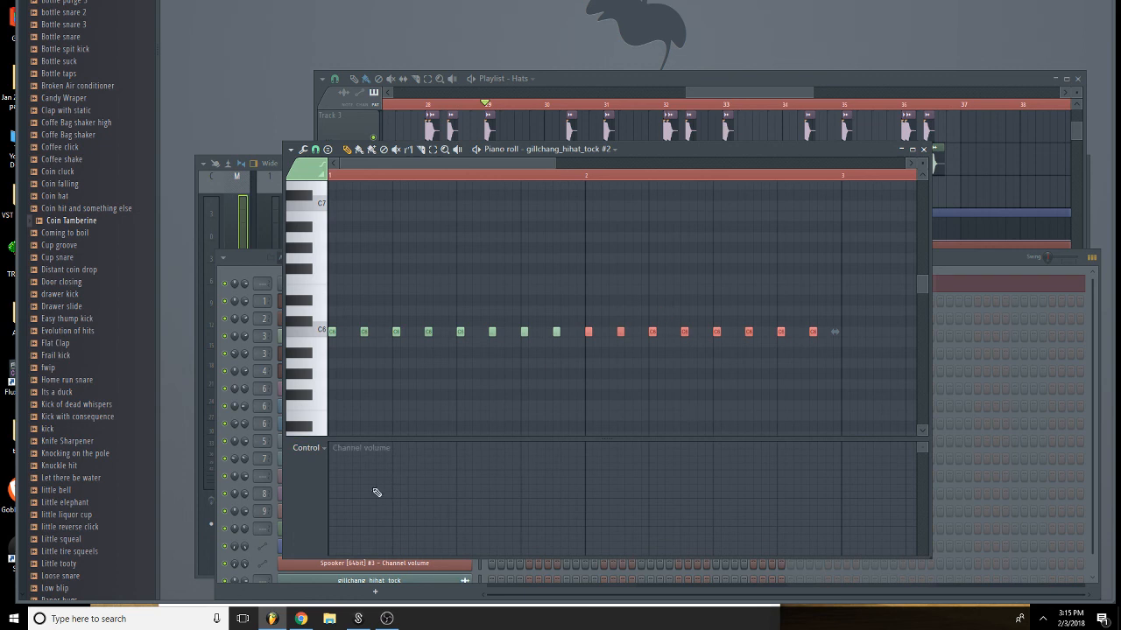
{"action": "left_click", "coordinate": [912, 163]}
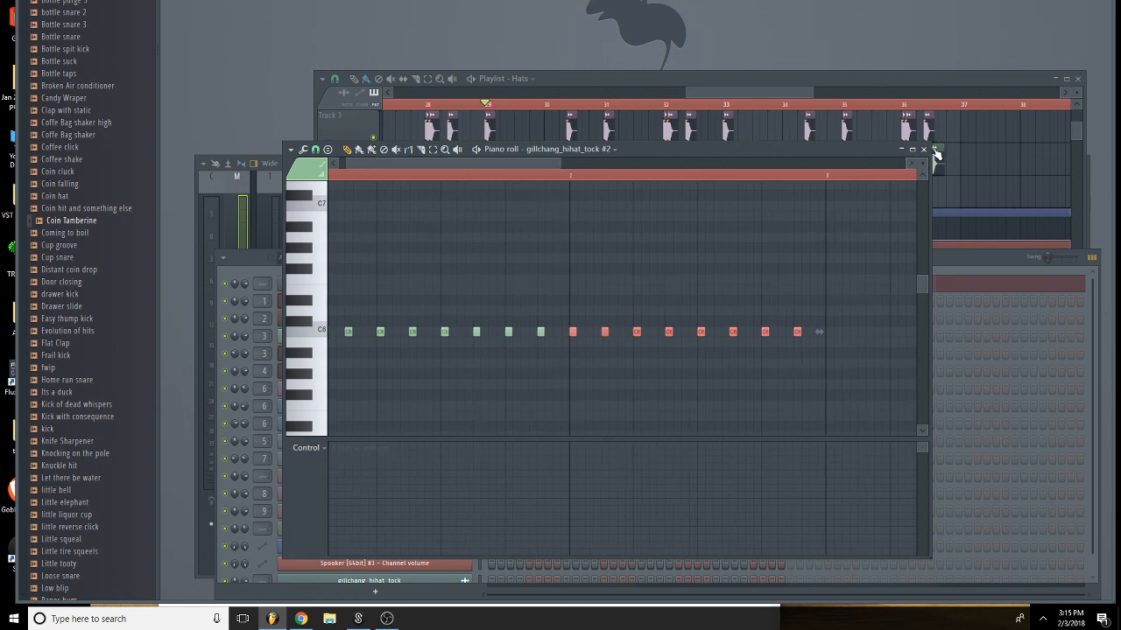
{"action": "left_click_drag", "start_coordinate": [563, 163], "coordinate": [846, 195]}
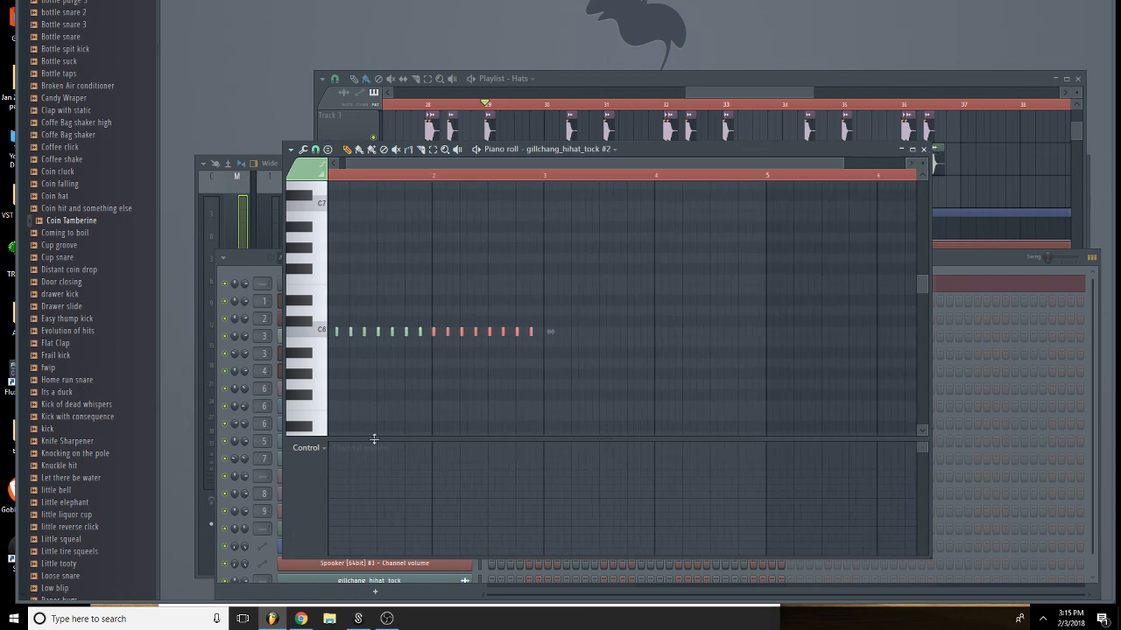
{"action": "left_click", "coordinate": [347, 450]}
{"action": "key", "text": "ctrl+z"}
Play the two-bar hi-hat pattern together with the arrangement.
{"action": "key", "text": "space"}
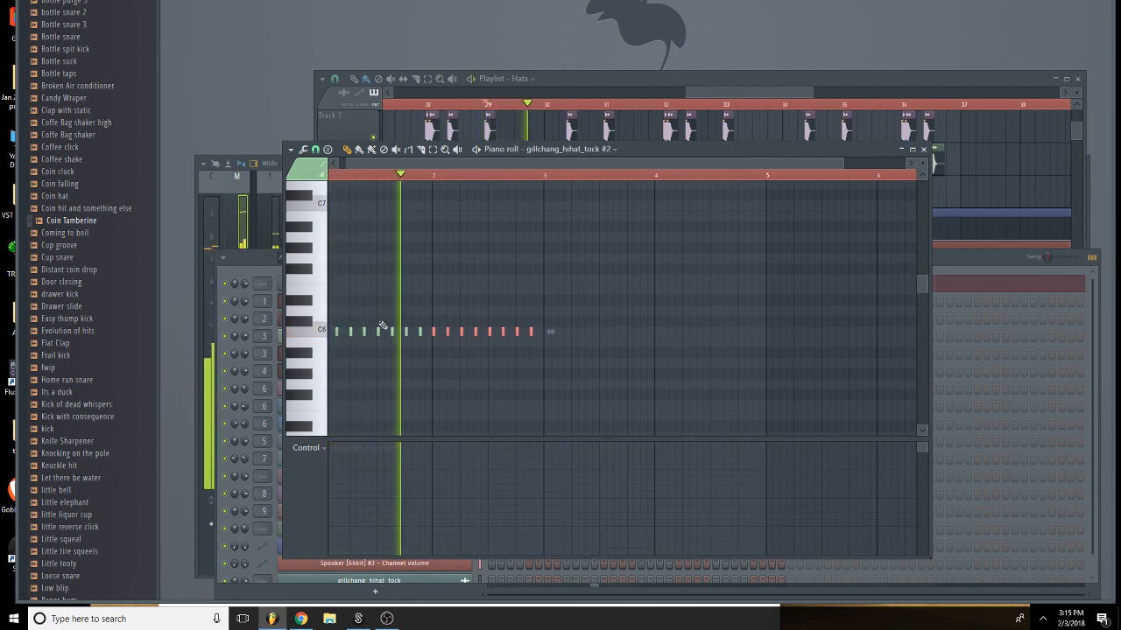
{"action": "left_click", "coordinate": [315, 149]}
{"action": "left_click", "coordinate": [347, 306]}
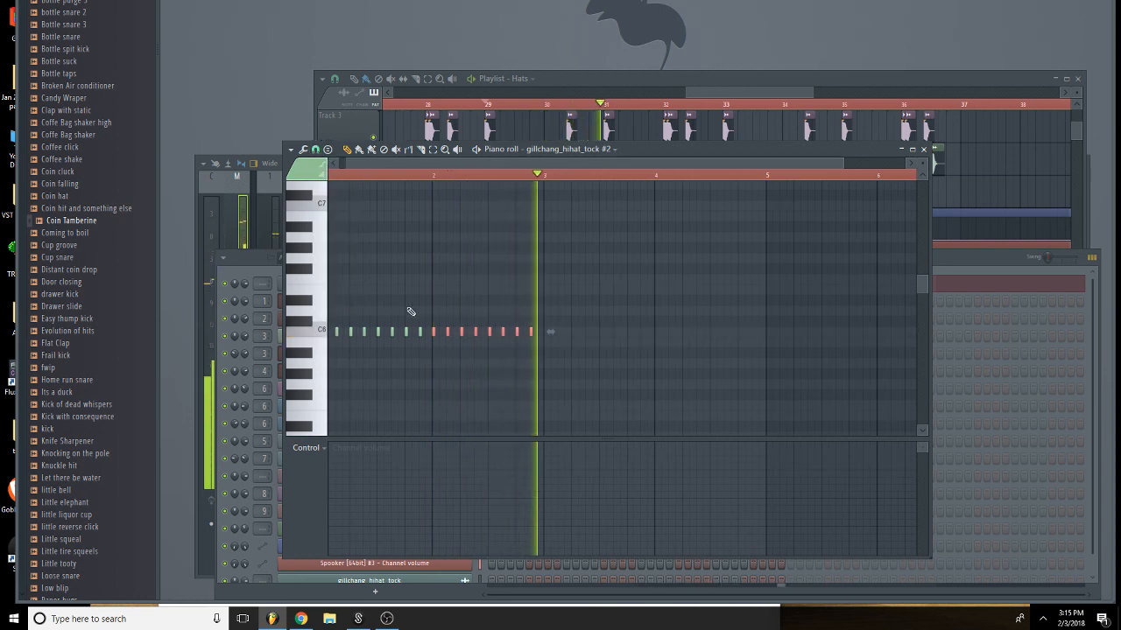
{"action": "key", "text": "space"}
Set the piano roll snap to 1/4 beat and add four C6 hats between the existing notes mid-bar 2.
{"action": "left_click_drag", "start_coordinate": [613, 338], "coordinate": [449, 339]}
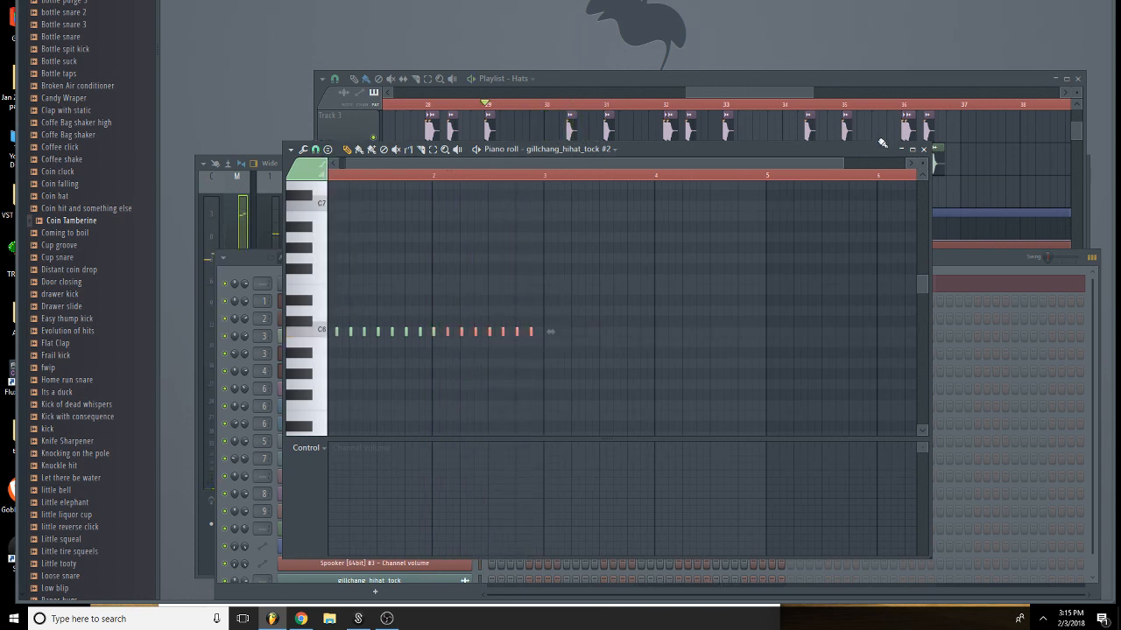
{"action": "left_click_drag", "start_coordinate": [841, 164], "coordinate": [562, 164]}
{"action": "left_click", "coordinate": [315, 149]}
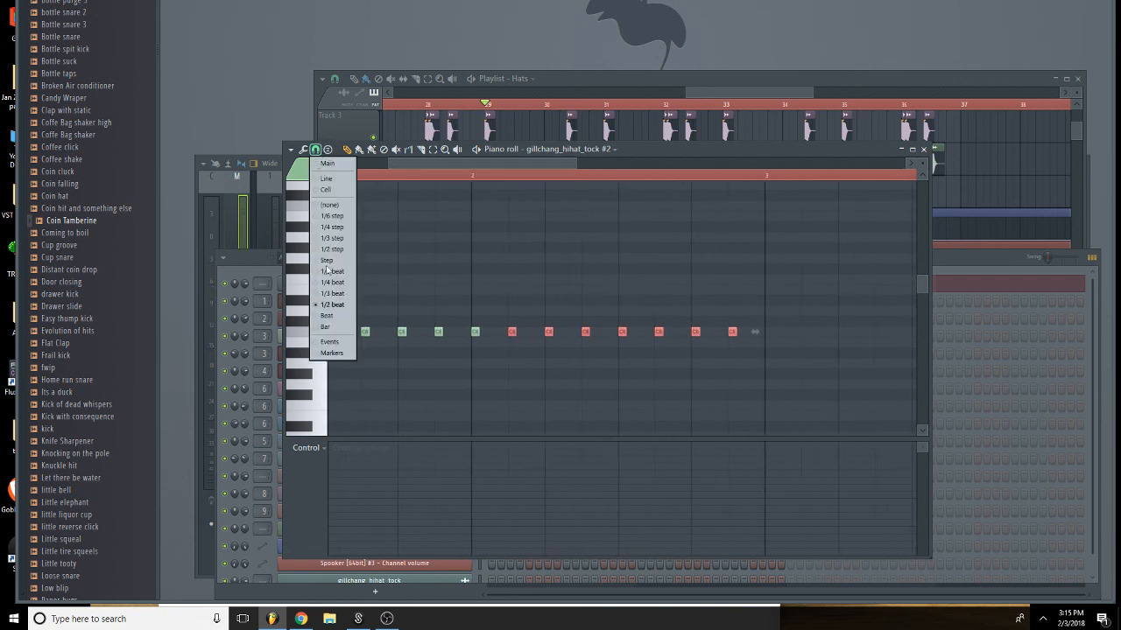
{"action": "left_click", "coordinate": [341, 291]}
{"action": "left_click_drag", "start_coordinate": [784, 327], "coordinate": [515, 331]}
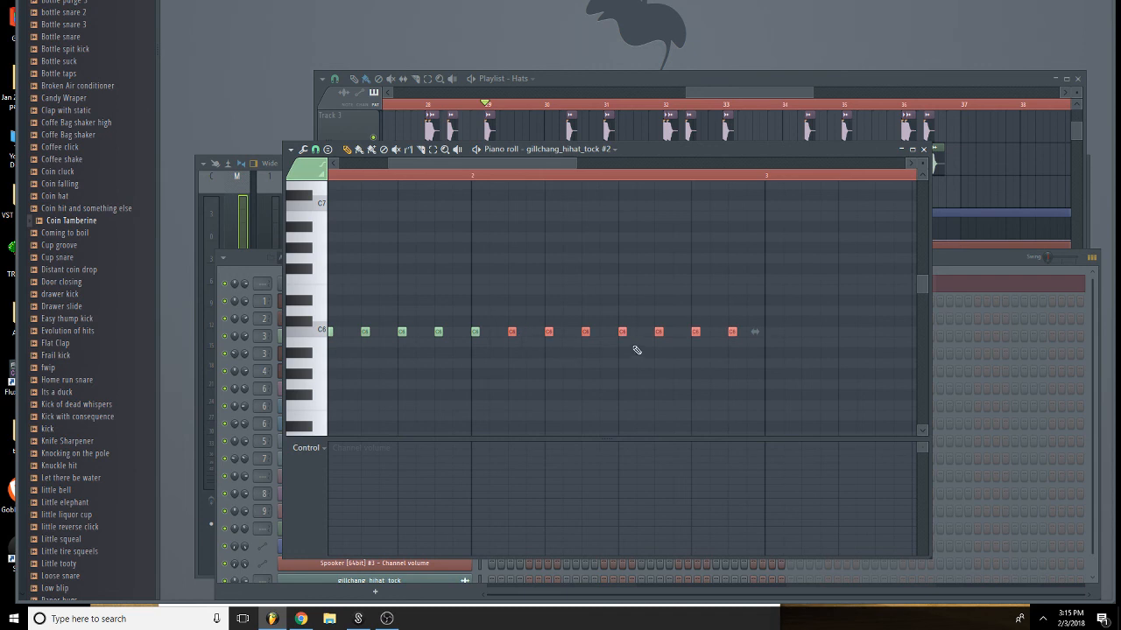
{"action": "left_click_drag", "start_coordinate": [631, 347], "coordinate": [529, 335]}
{"action": "left_click", "coordinate": [561, 358], "text": "ctrl"}
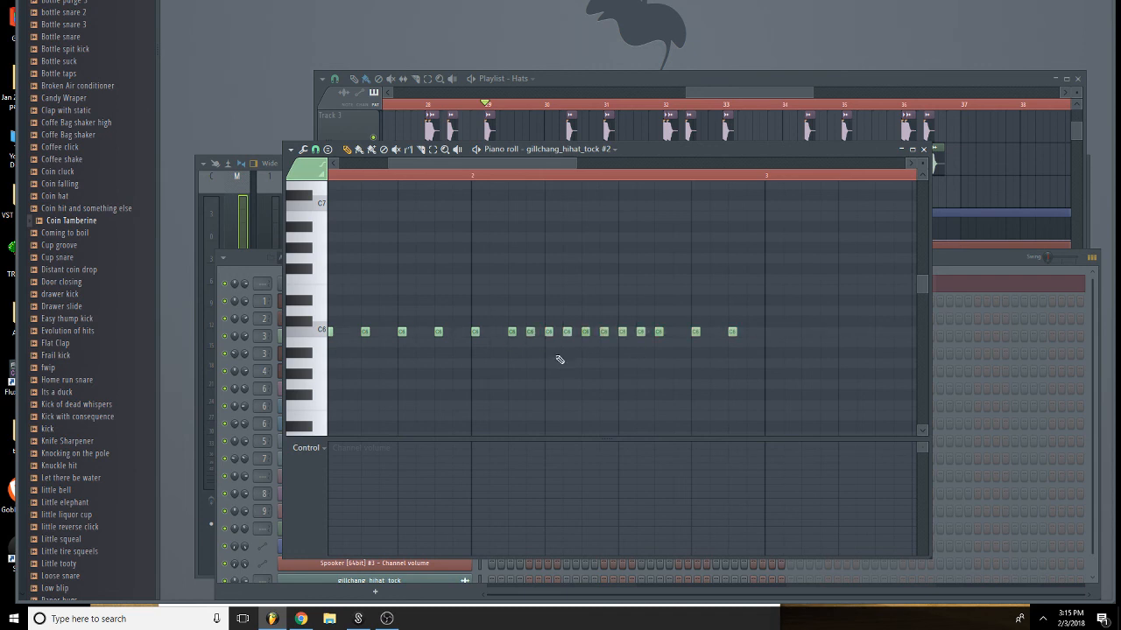
Set the snap to 1/4 step, add two C6 notes to form a fast roll mid-bar 2, and play it back.
{"action": "left_click", "coordinate": [316, 149]}
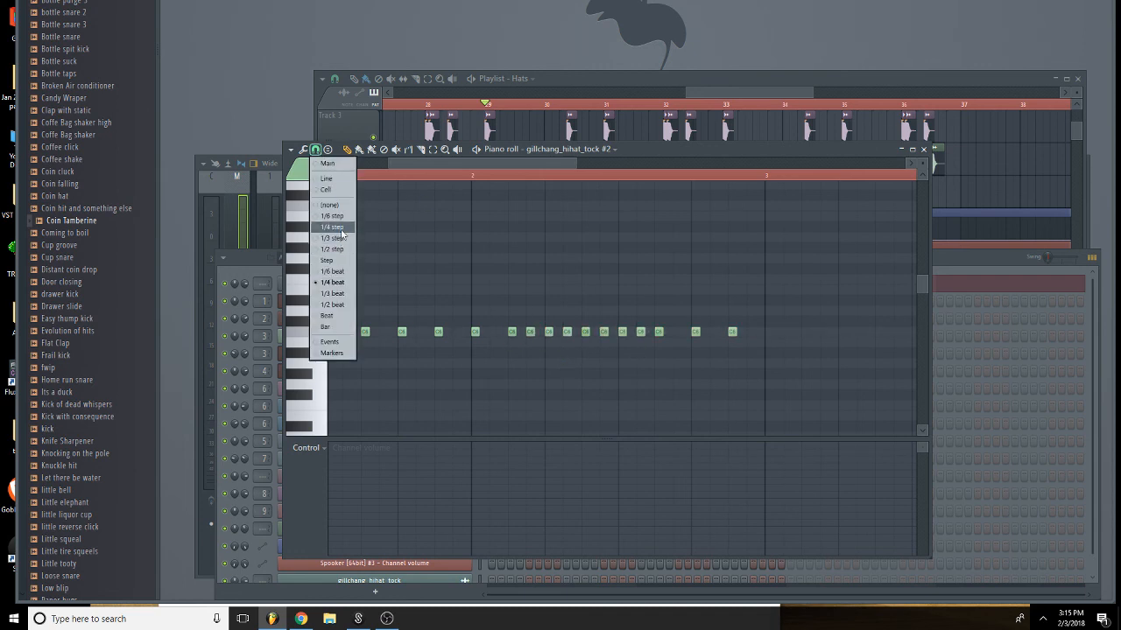
{"action": "left_click", "coordinate": [340, 228]}
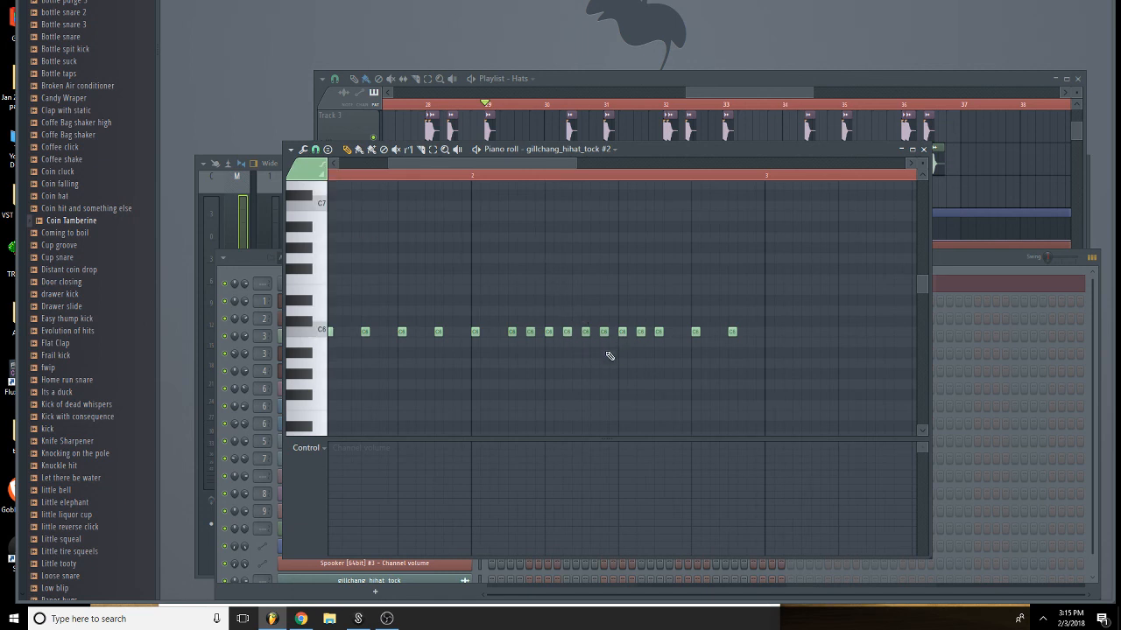
{"action": "left_click_drag", "start_coordinate": [587, 334], "coordinate": [598, 334]}
{"action": "left_click", "coordinate": [612, 333]}
{"action": "key", "text": "space"}
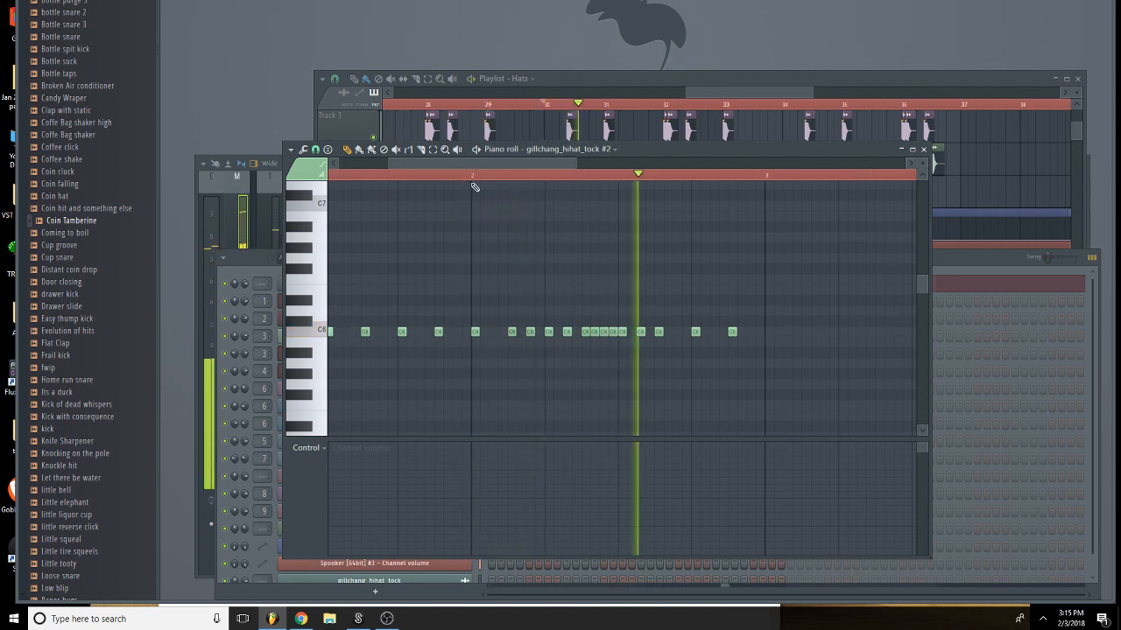
{"action": "left_click_drag", "start_coordinate": [577, 165], "coordinate": [731, 182]}
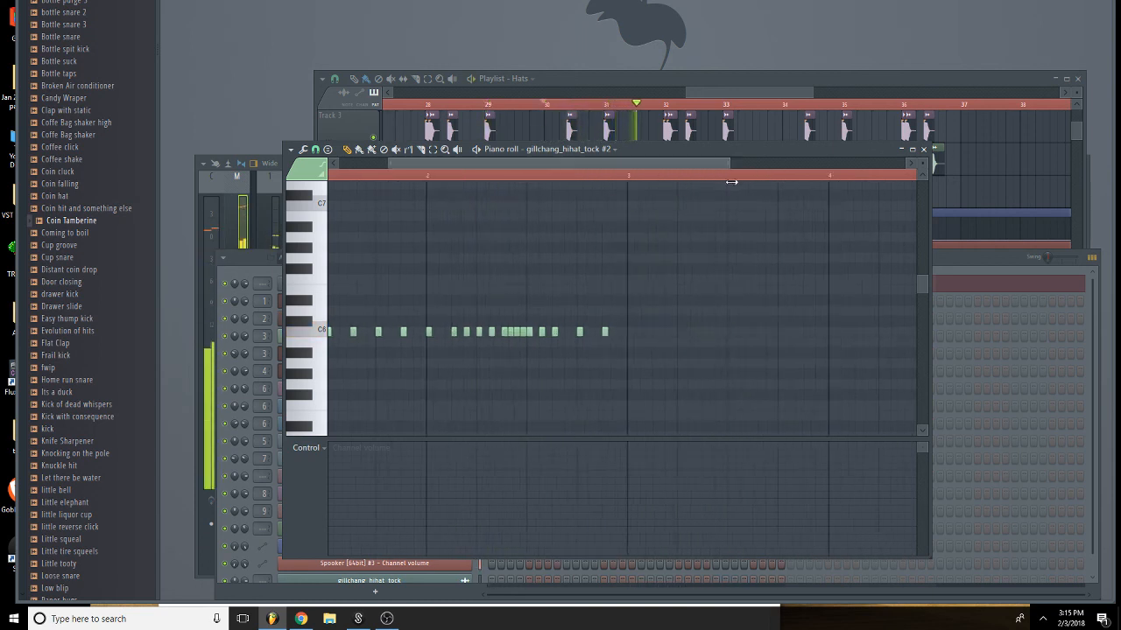
{"action": "key", "text": "space"}
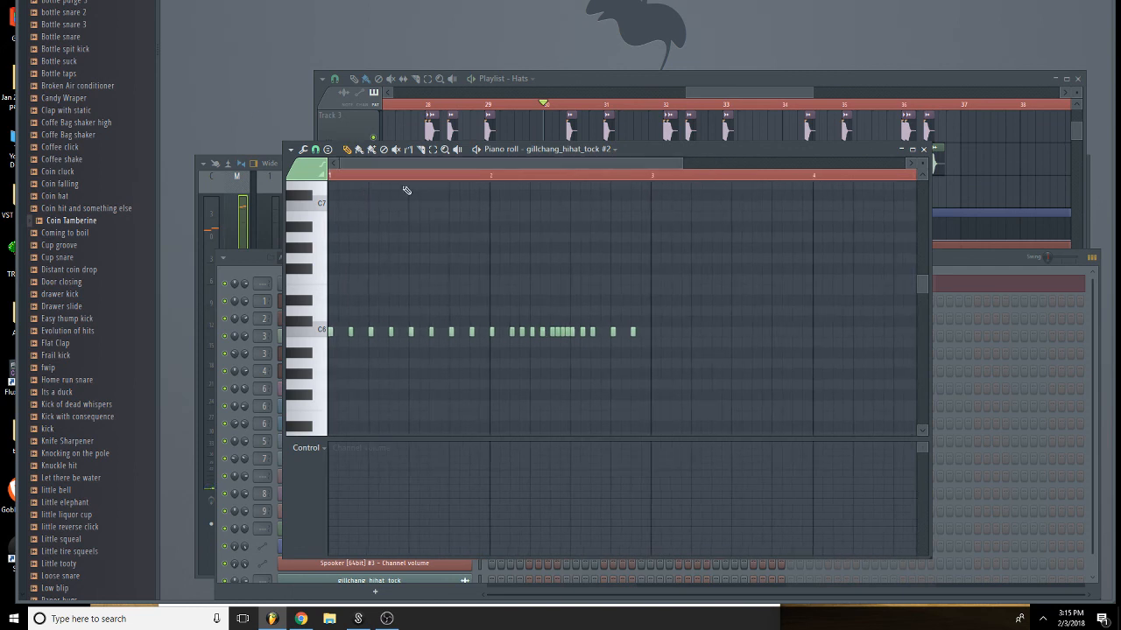
Duplicate all the hats from bars 1 and 2 into bars 3 and 4.
{"action": "left_click", "coordinate": [327, 150]}
{"action": "left_click", "coordinate": [763, 355]}
{"action": "left_click_drag", "start_coordinate": [742, 348], "coordinate": [327, 328]}
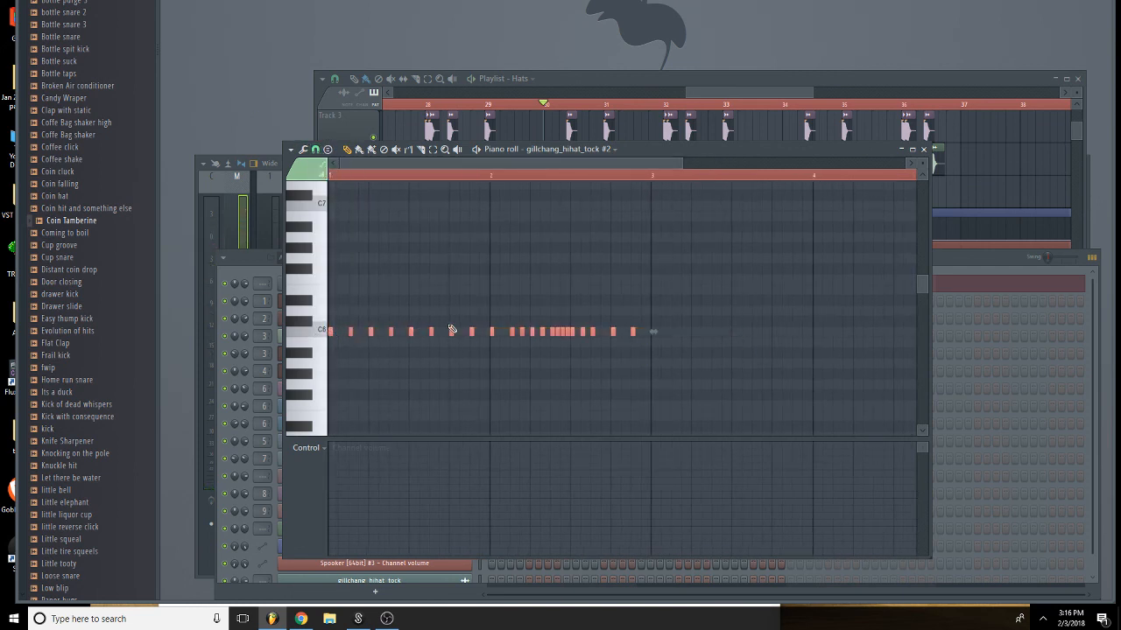
{"action": "mouse_move", "coordinate": [563, 332]}
{"action": "left_mouse_down"}
{"action": "mouse_move", "coordinate": [906, 332]}
{"action": "mouse_move", "coordinate": [886, 334]}
{"action": "left_mouse_up"}
{"action": "key", "text": "ctrl+d"}
Play the arrangement, delete the first two hats of bar 3, and bring the playlist into view.
{"action": "key", "text": "space"}
{"action": "right_click", "coordinate": [653, 334]}
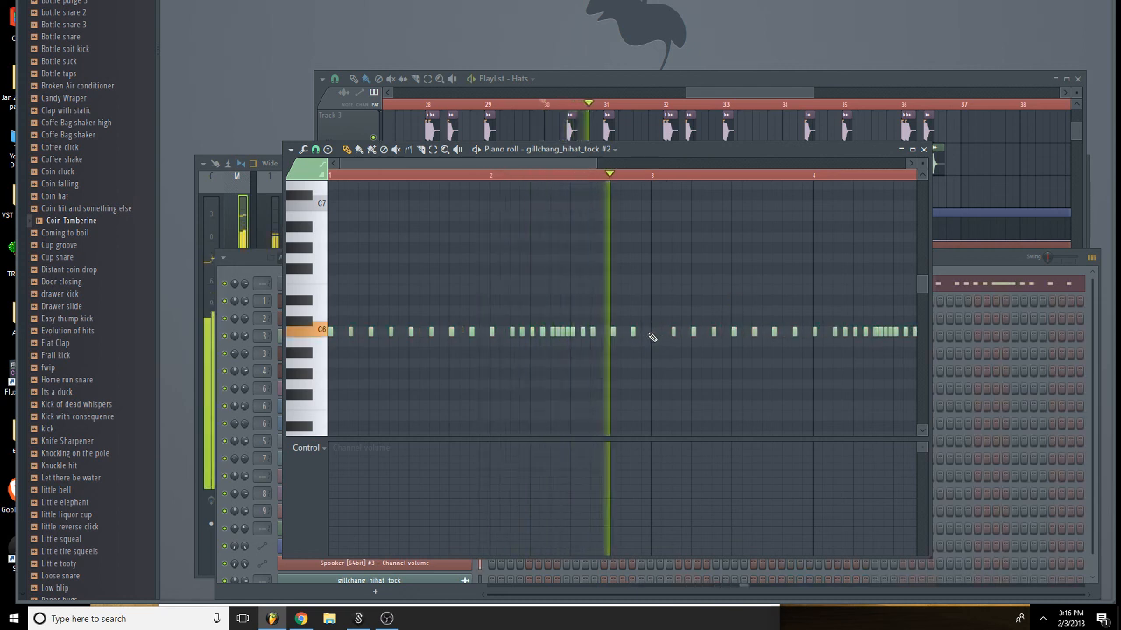
{"action": "right_click", "coordinate": [674, 333]}
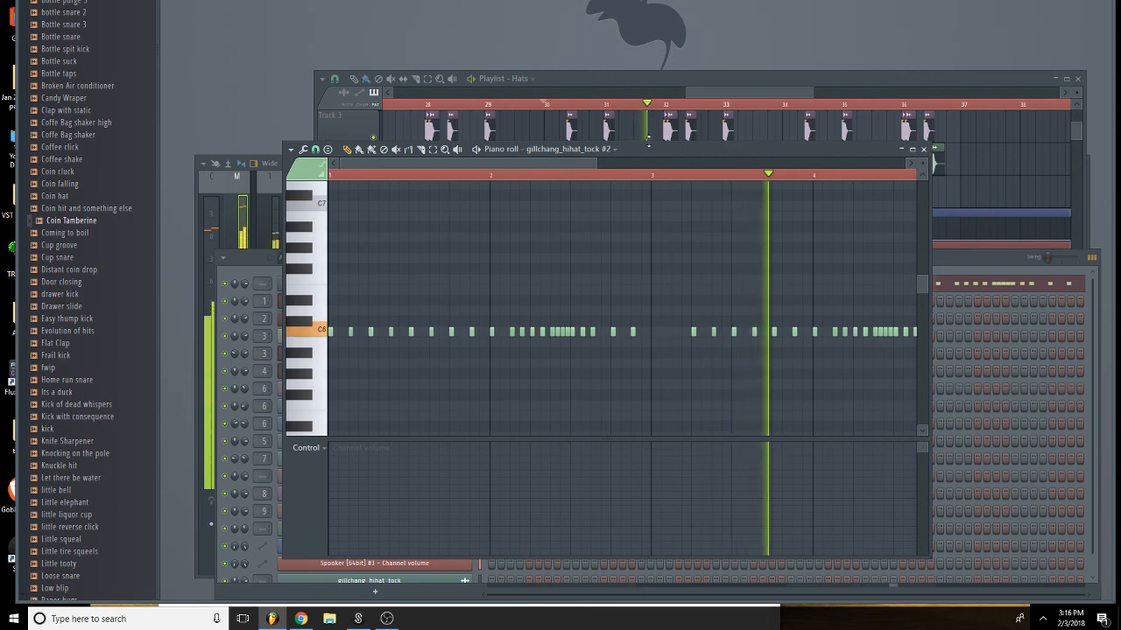
{"action": "left_click", "coordinate": [688, 80]}
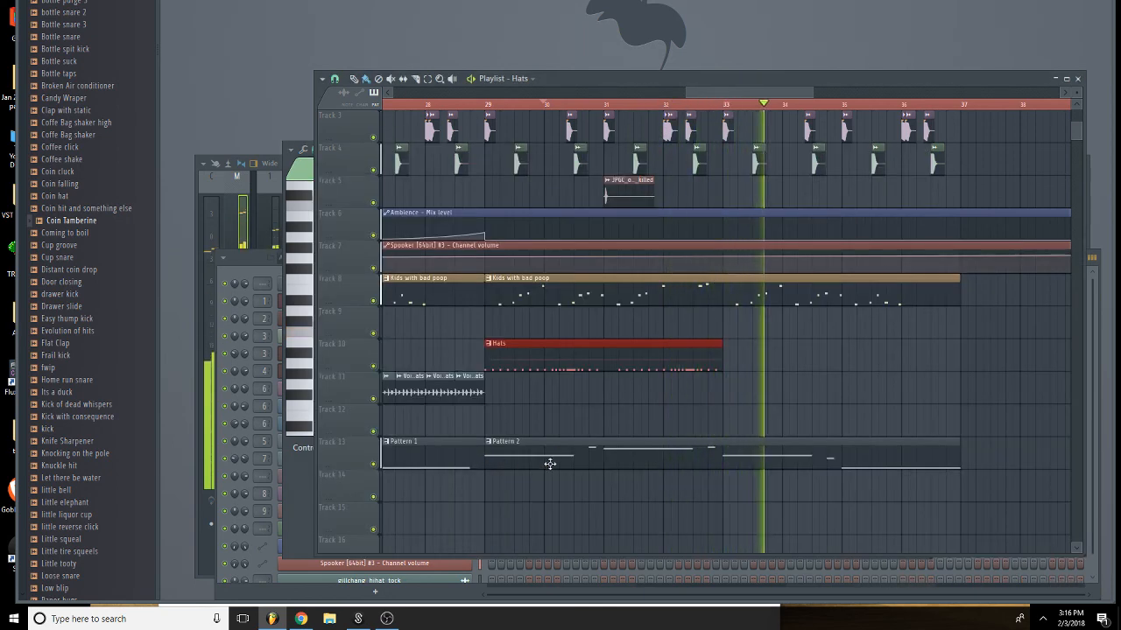
{"action": "key", "text": "space"}
Move the playhead to bar 25 and make Pattern 1 the active pattern, leaving its piano roll closed.
{"action": "left_click_drag", "start_coordinate": [738, 92], "coordinate": [688, 108]}
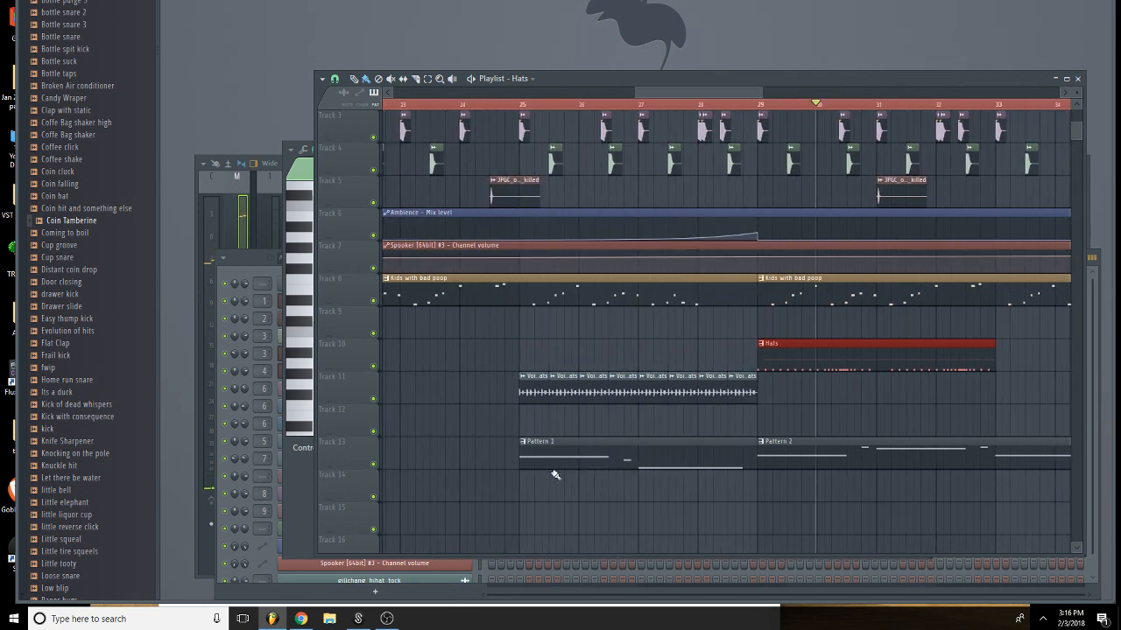
{"action": "left_click", "coordinate": [521, 105]}
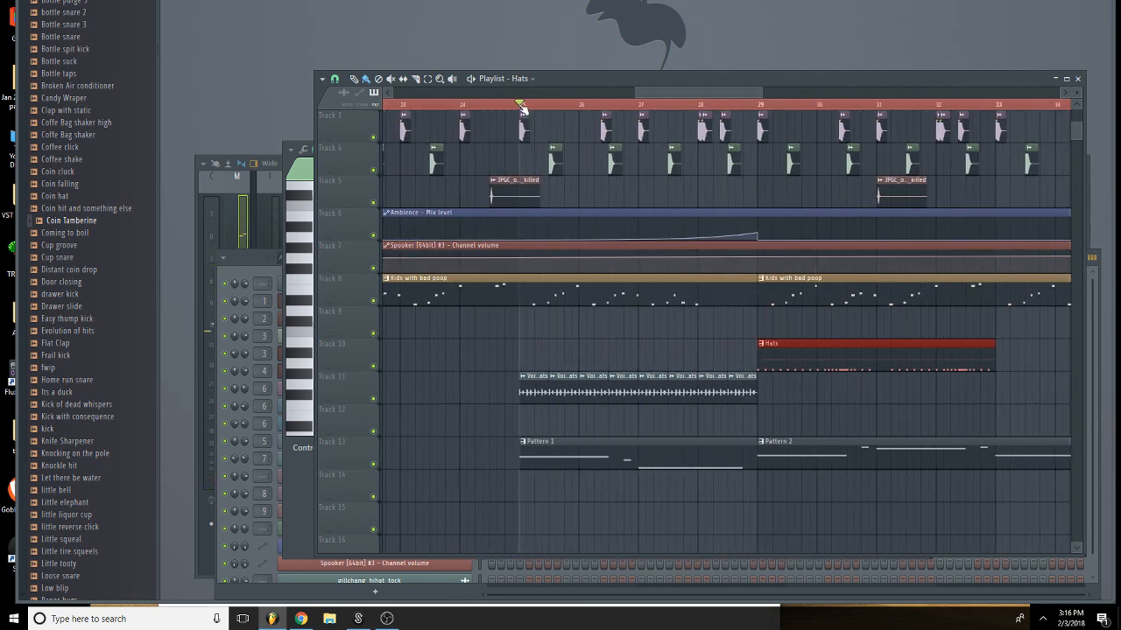
{"action": "double_click", "coordinate": [592, 462]}
{"action": "left_click", "coordinate": [923, 149]}
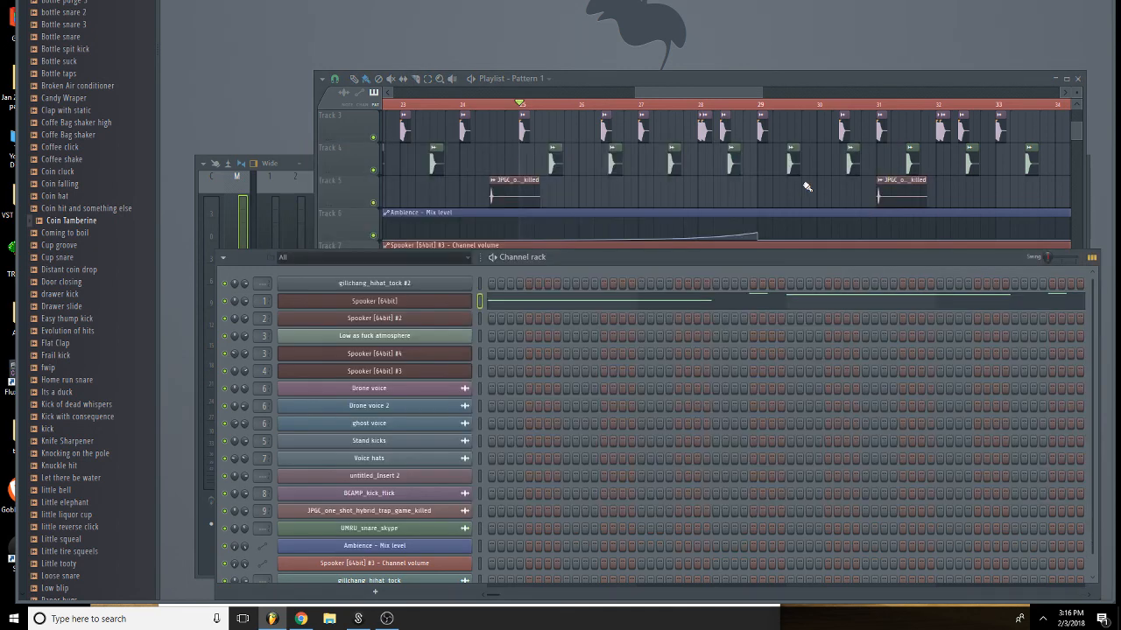
{"action": "right_click", "coordinate": [426, 306]}
{"action": "mouse_move", "coordinate": [511, 373]}
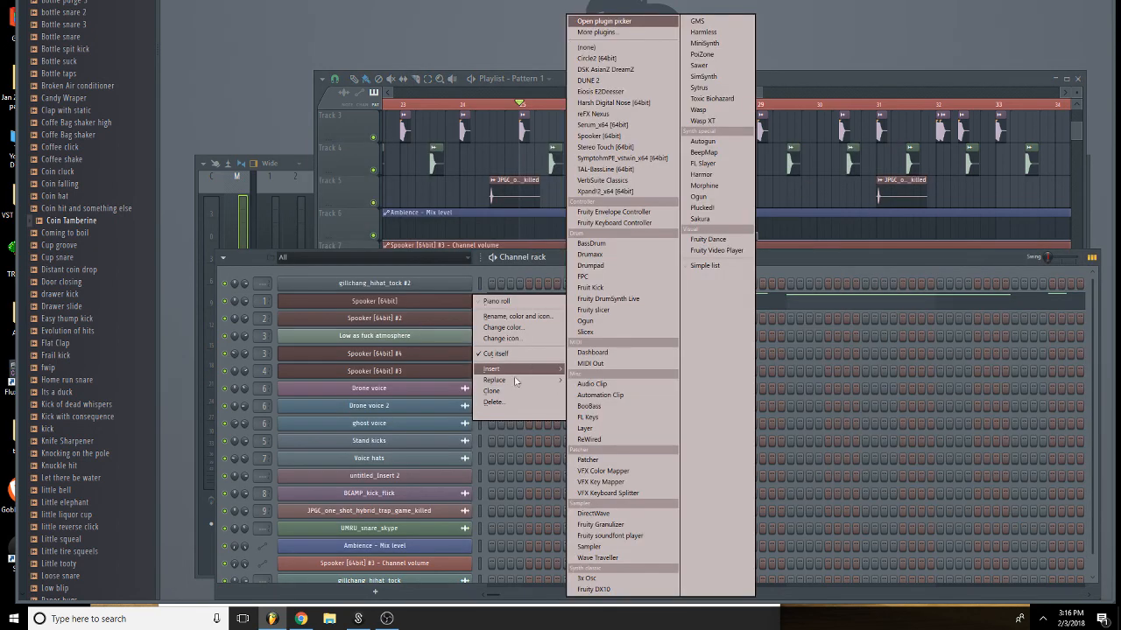
{"action": "left_click", "coordinate": [893, 297]}
{"action": "key", "text": "ctrl+a"}
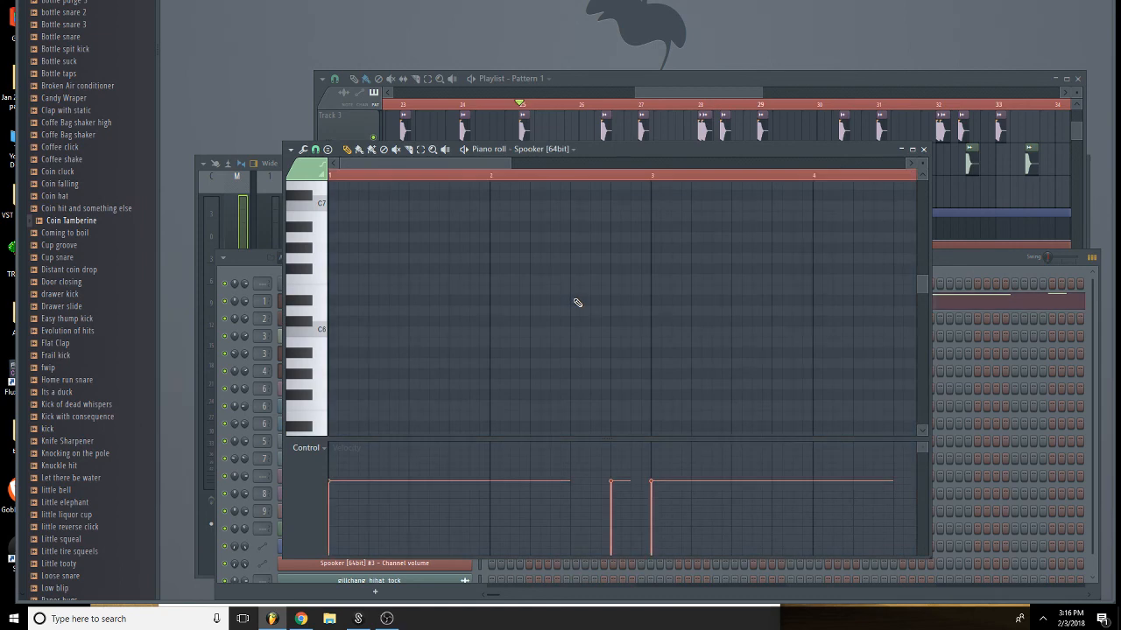
{"action": "left_click", "coordinate": [925, 150]}
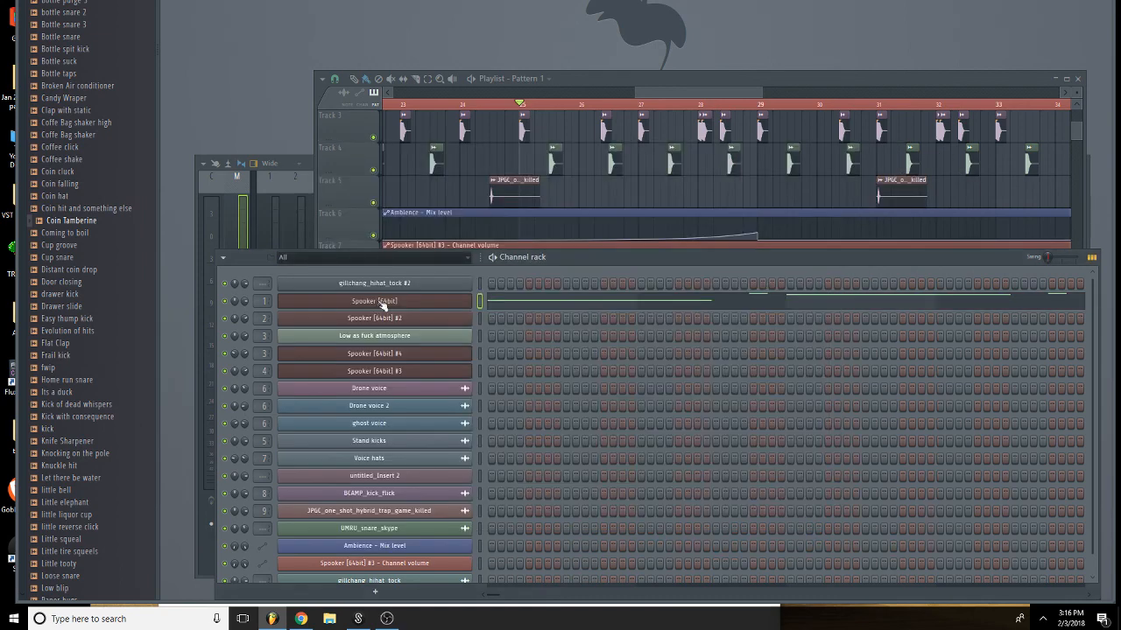
Rename the first Spooker [64bit] channel as Intro Bass and colour it violet-blue.
{"action": "right_click", "coordinate": [392, 303]}
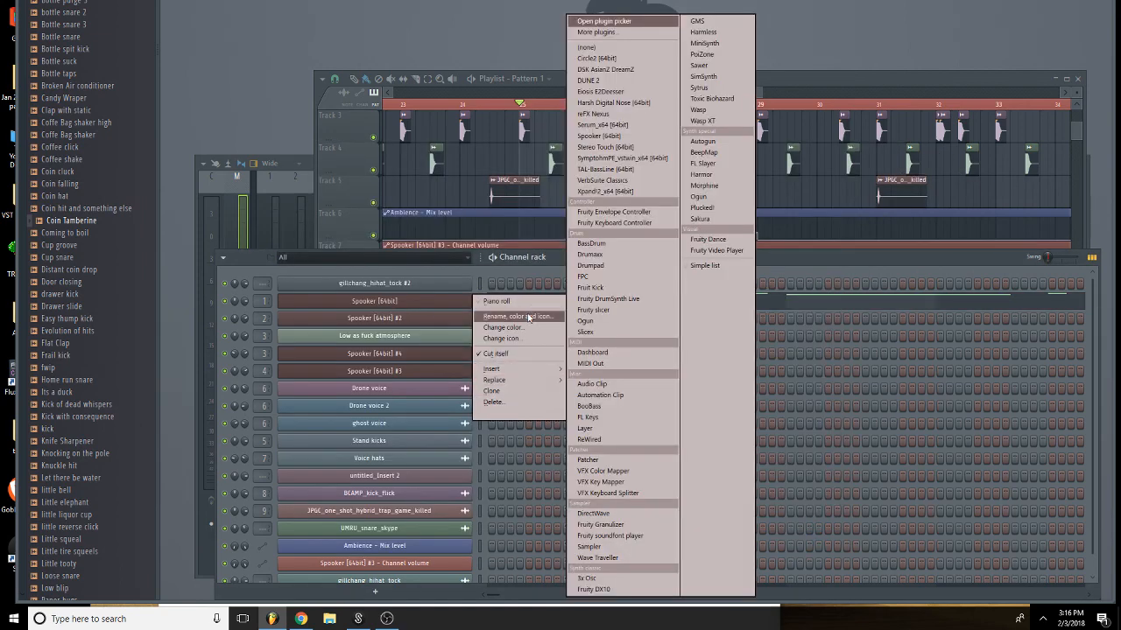
{"action": "left_click", "coordinate": [525, 317]}
{"action": "key", "text": "BackSpace"}
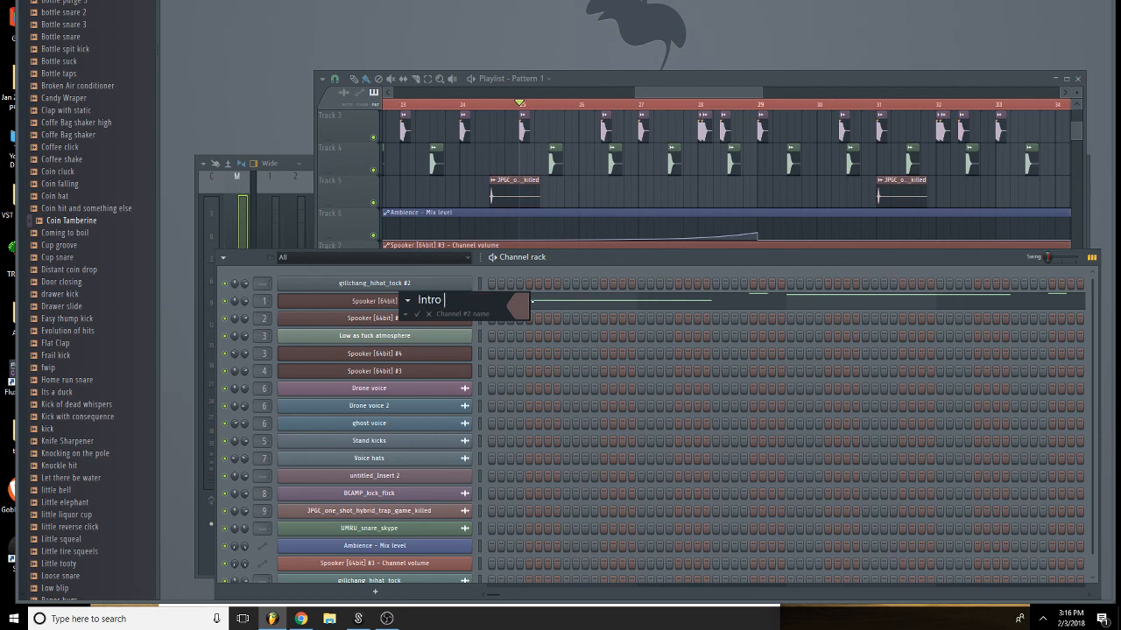
{"action": "left_click", "coordinate": [520, 308]}
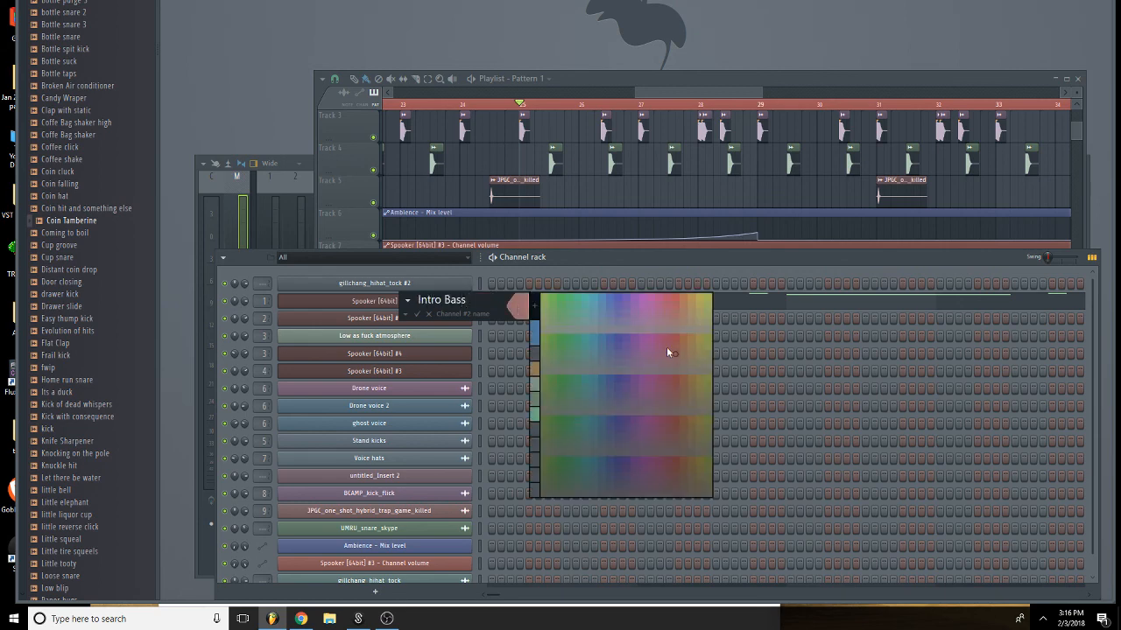
{"action": "left_click", "coordinate": [666, 348]}
{"action": "left_click", "coordinate": [417, 315]}
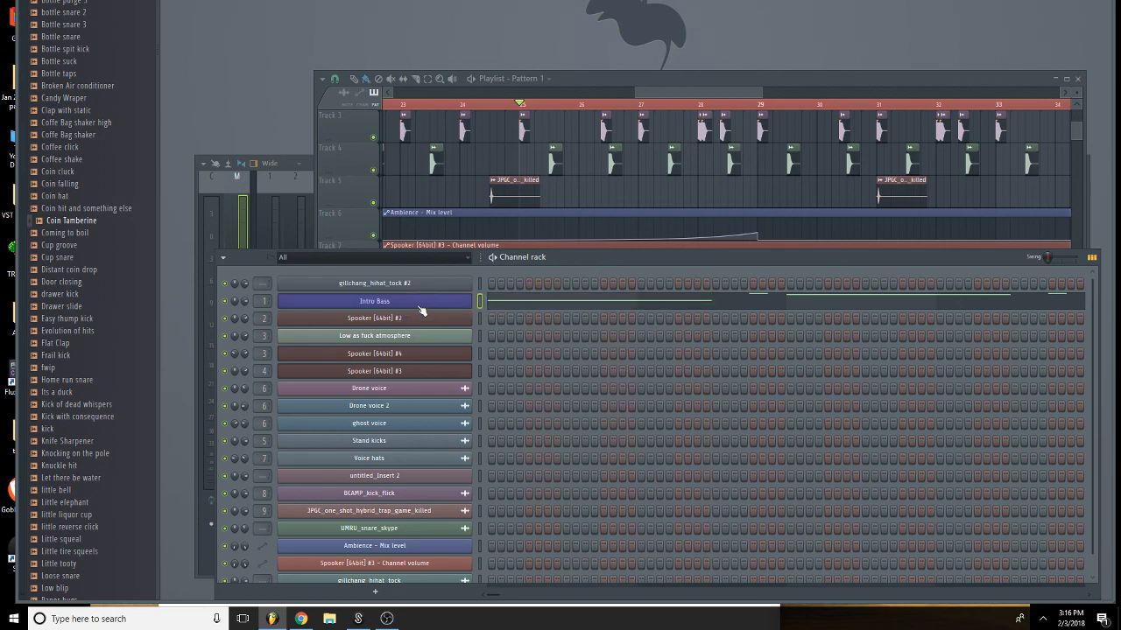
Clone the Intro Bass channel and rename the copy Intro strings.
{"action": "right_click", "coordinate": [420, 311]}
{"action": "left_click", "coordinate": [509, 393]}
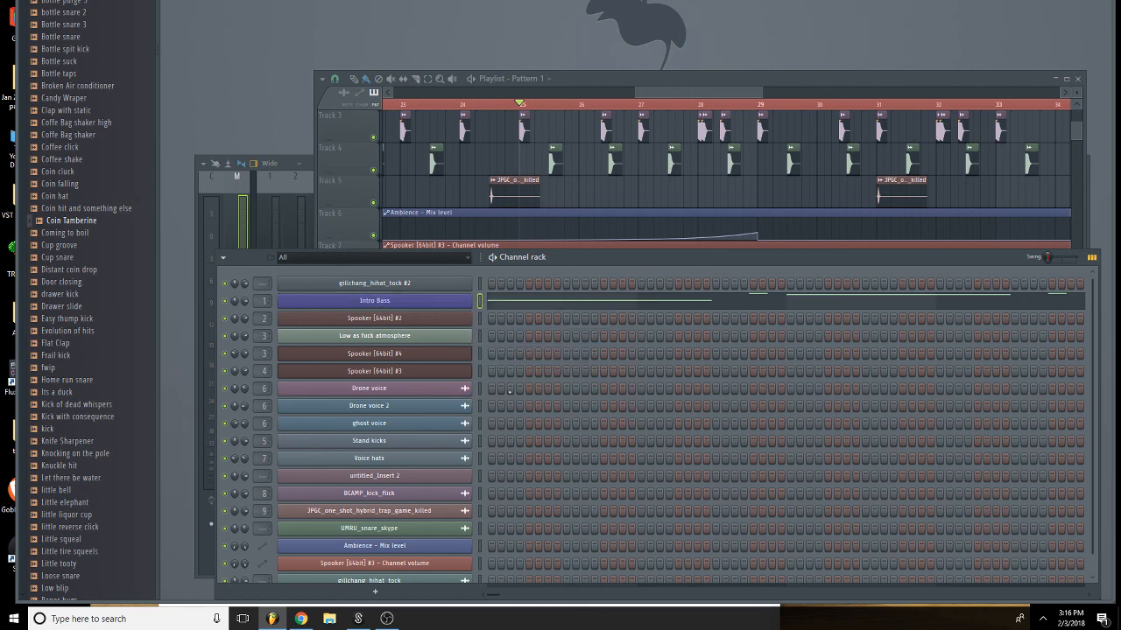
{"action": "right_click", "coordinate": [416, 319]}
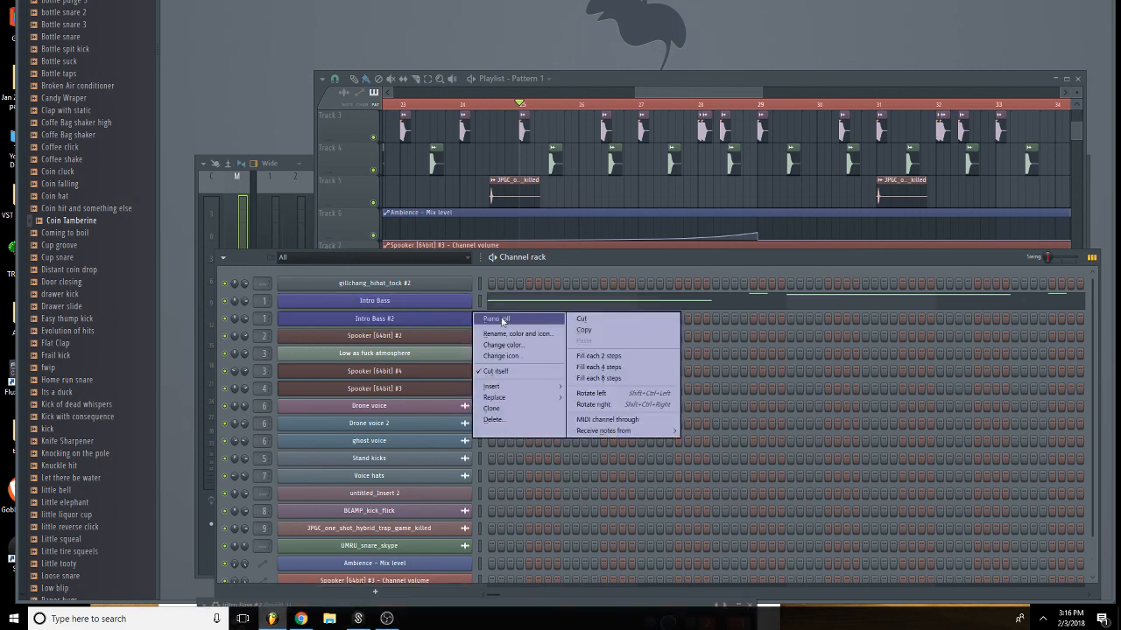
{"action": "left_click", "coordinate": [515, 334]}
{"action": "key", "text": "BackSpace"}
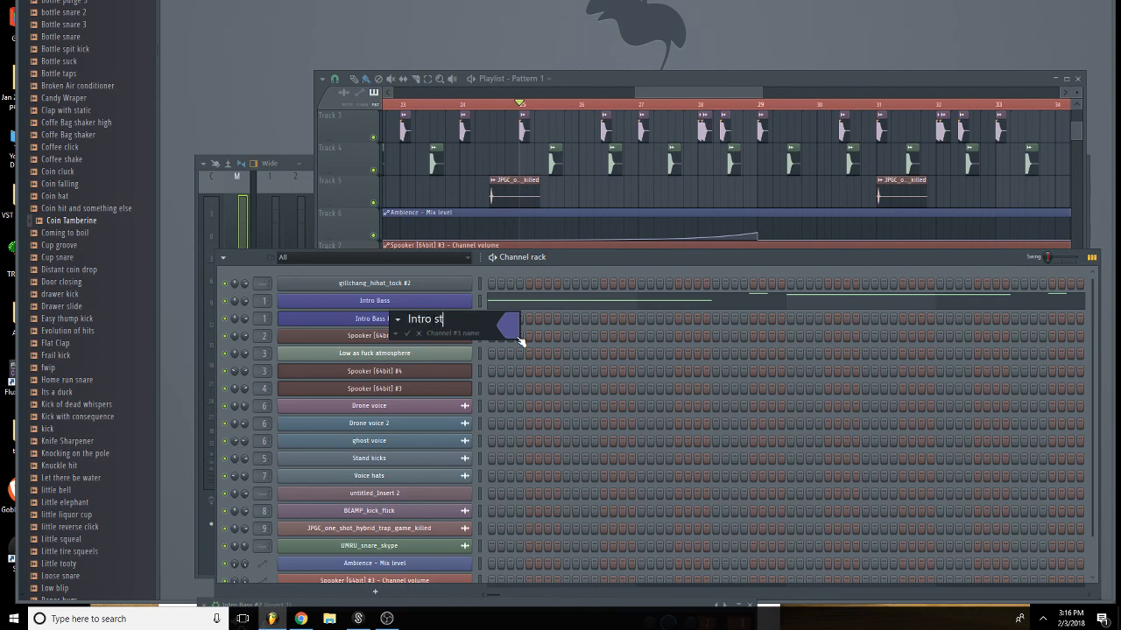
{"action": "key", "text": "Escape"}
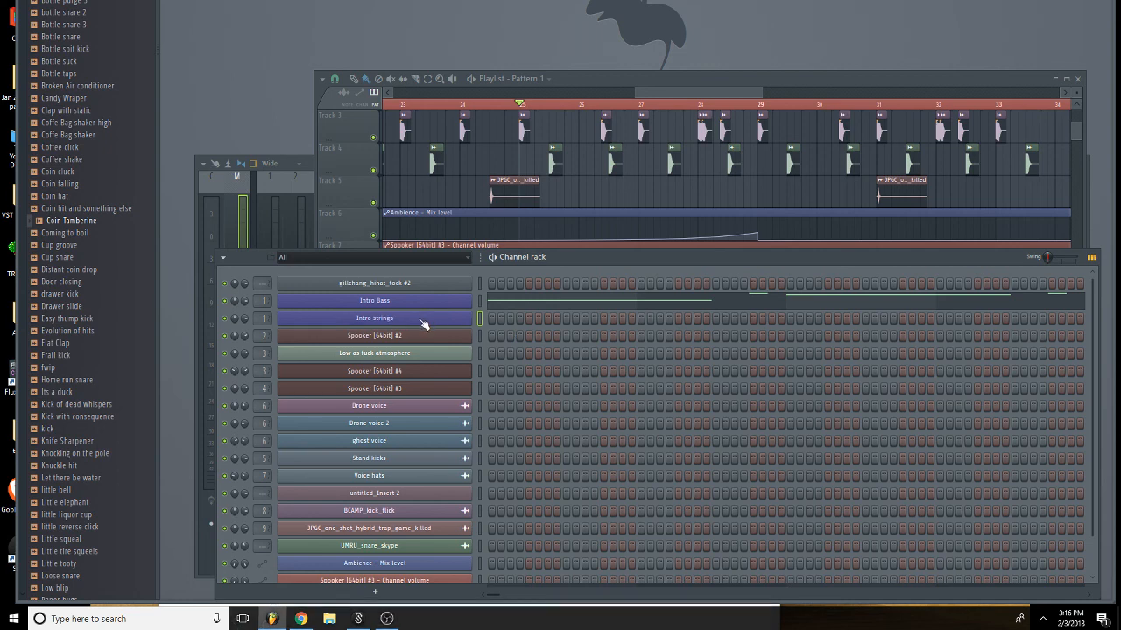
Load the Strings - Demon Violins preset in the Intro strings channel's Spooker instrument.
{"action": "left_click", "coordinate": [425, 323]}
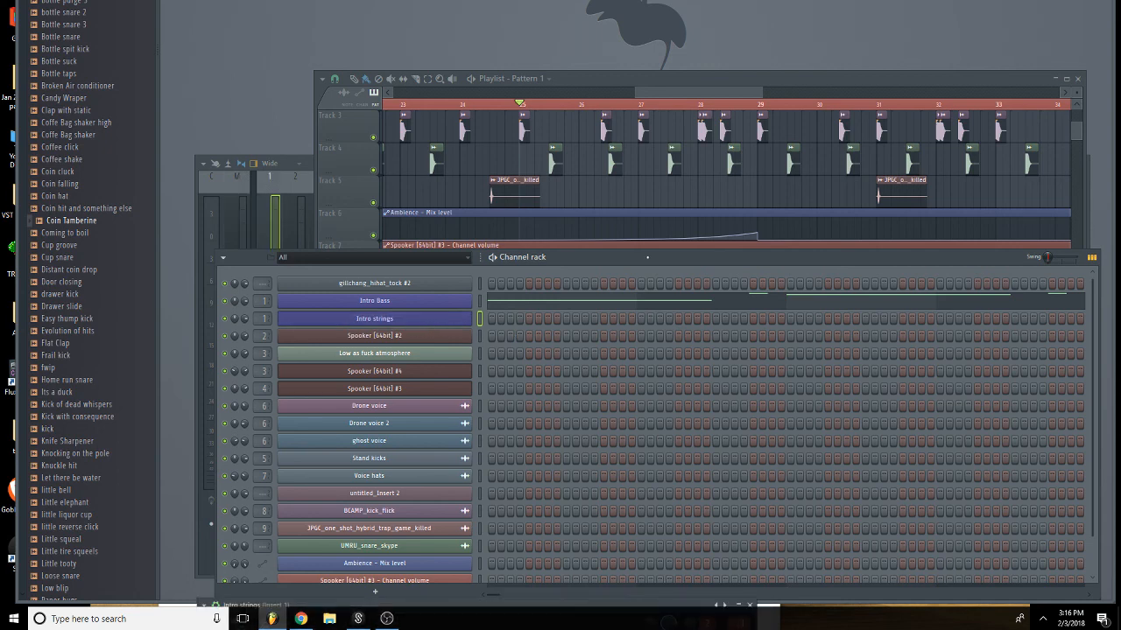
{"action": "left_click_drag", "start_coordinate": [543, 257], "coordinate": [522, 124]}
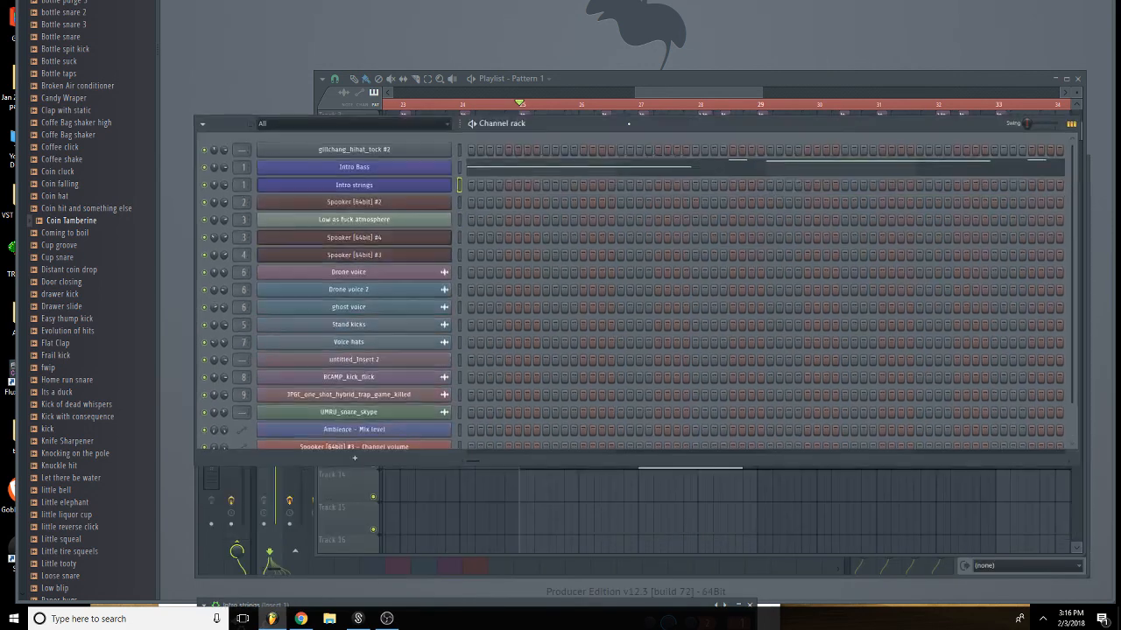
{"action": "left_click", "coordinate": [366, 191]}
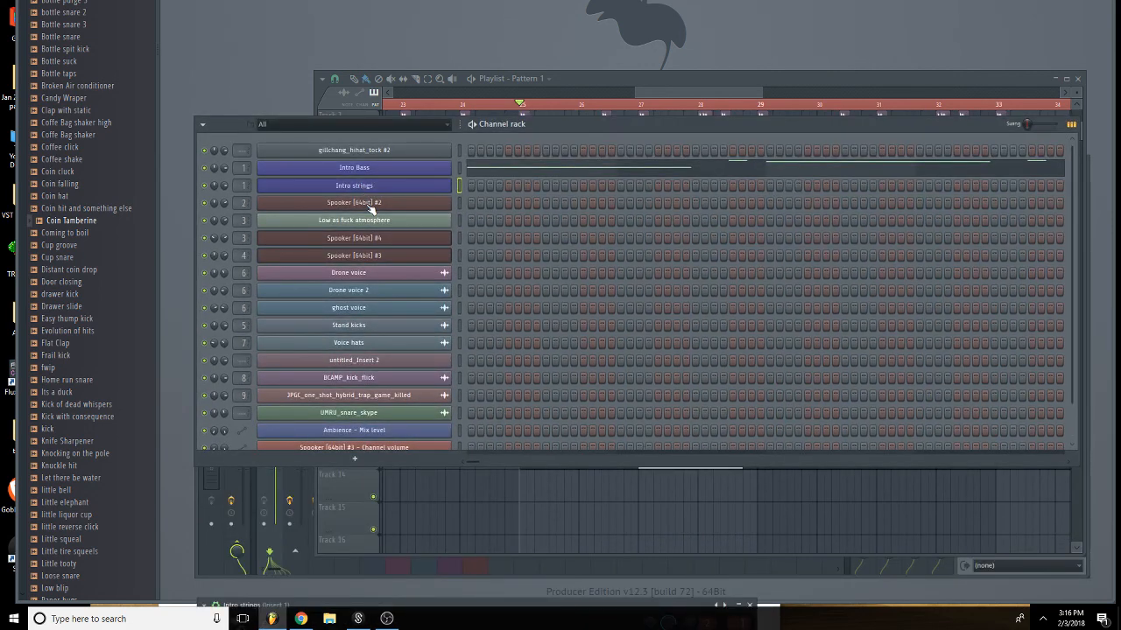
{"action": "left_click", "coordinate": [371, 204]}
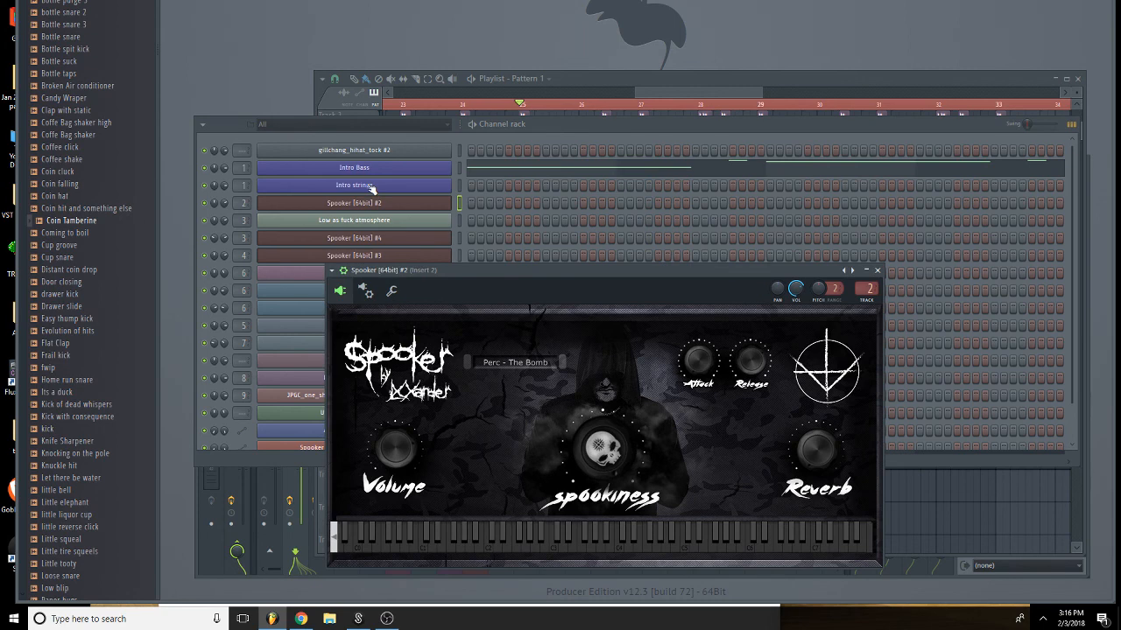
{"action": "left_click", "coordinate": [371, 187]}
{"action": "left_click", "coordinate": [371, 188]}
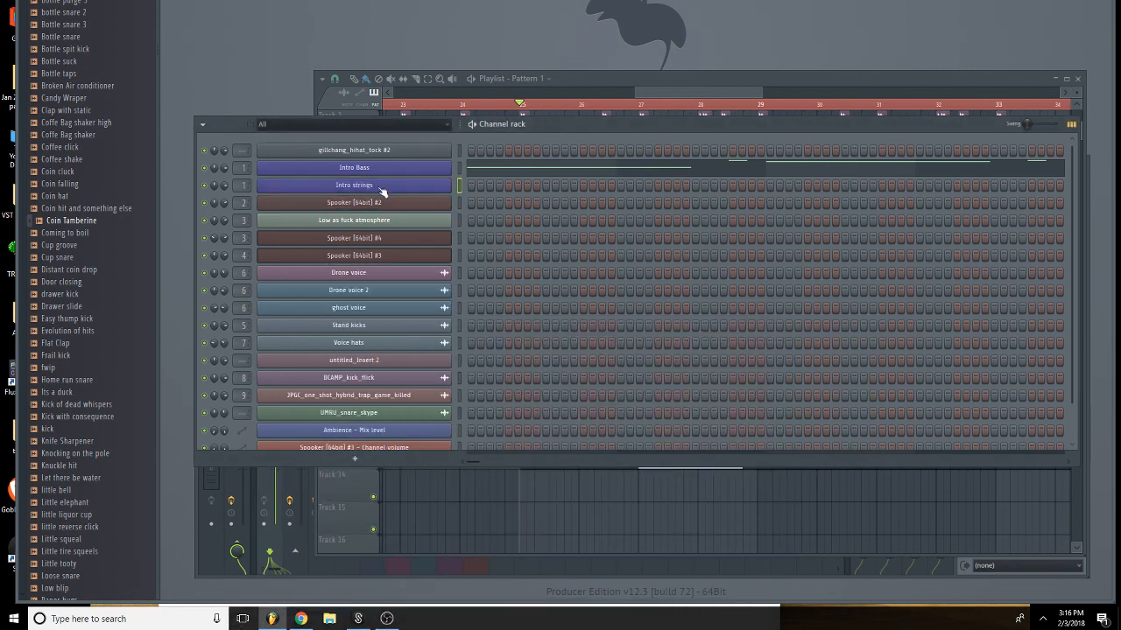
{"action": "left_click", "coordinate": [382, 188]}
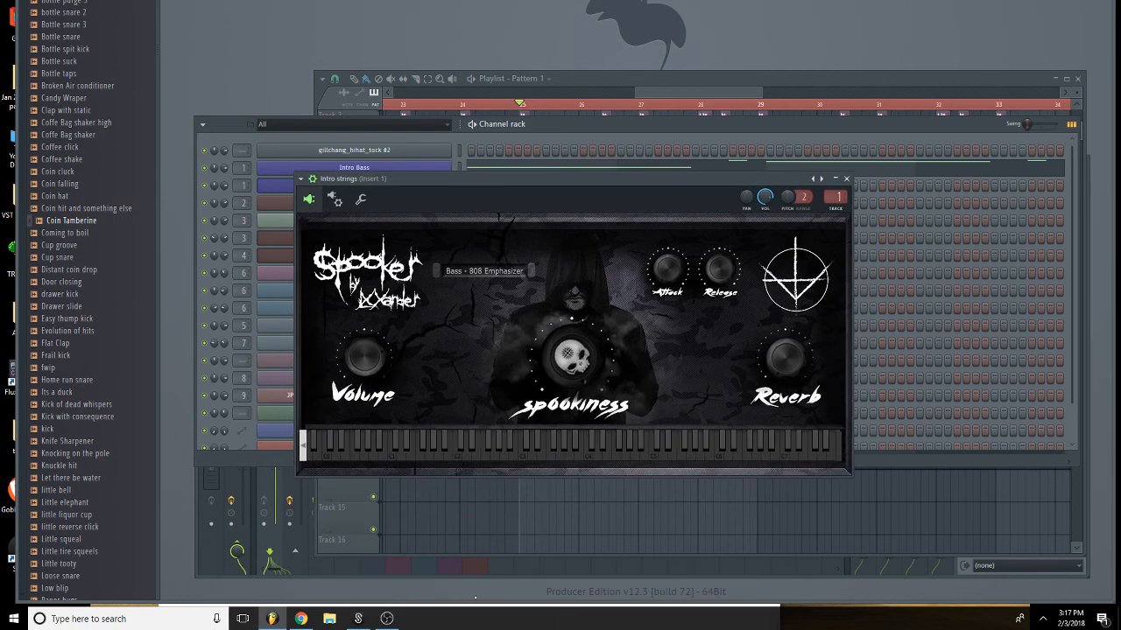
{"action": "left_click", "coordinate": [493, 273]}
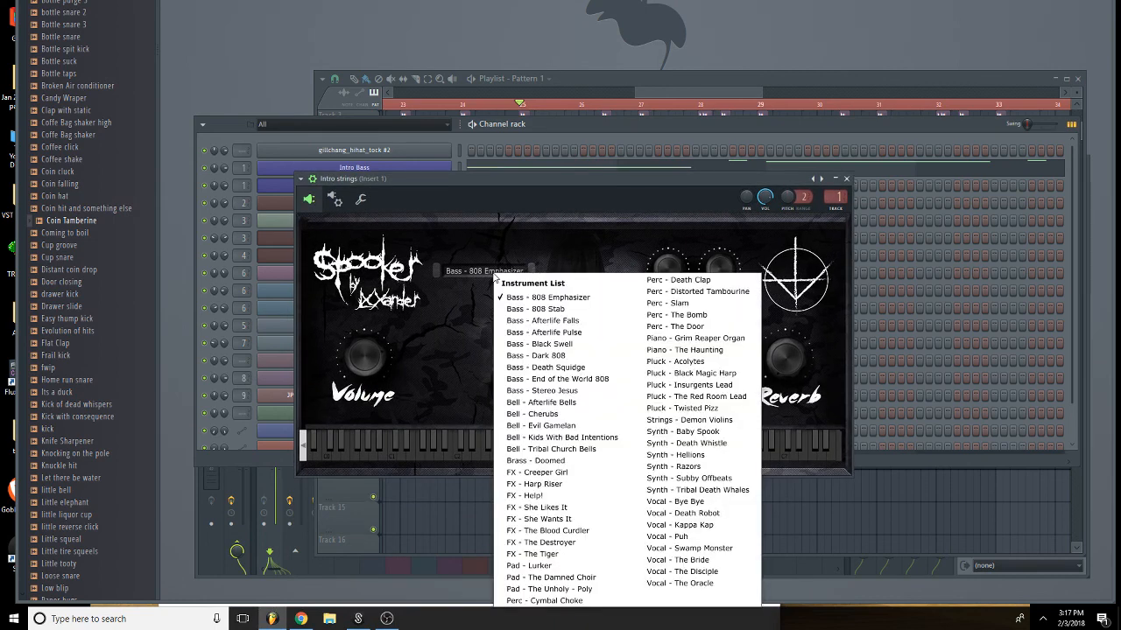
{"action": "left_click", "coordinate": [710, 429]}
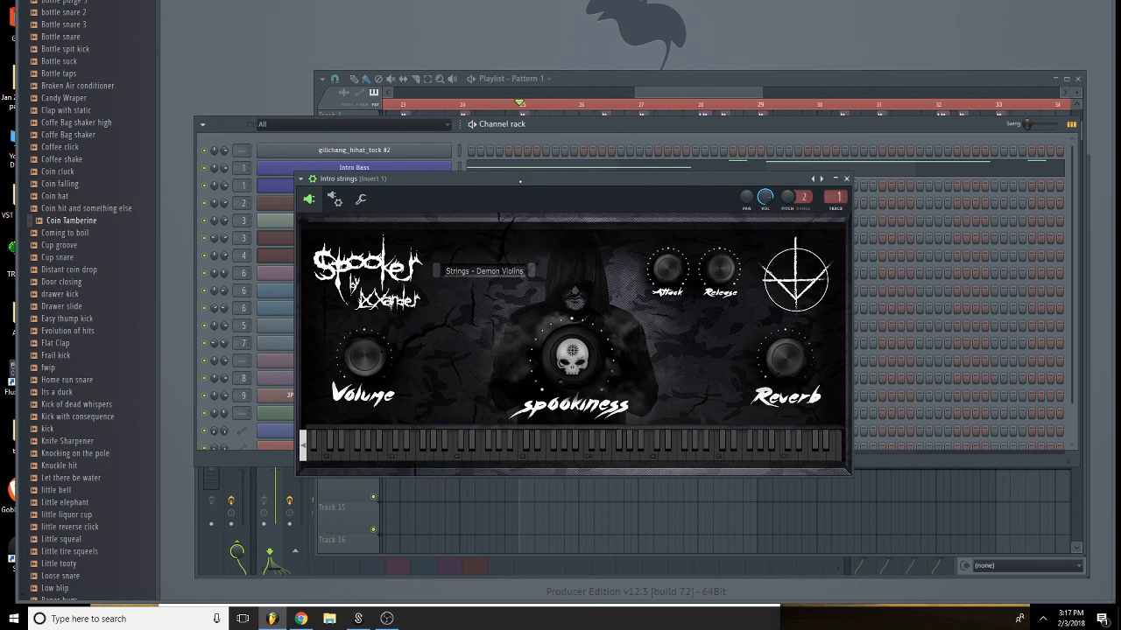
Audition the Demon Violins sound by playing a series of notes and chords on the Intro strings instrument.
{"action": "key", "text": "c"}
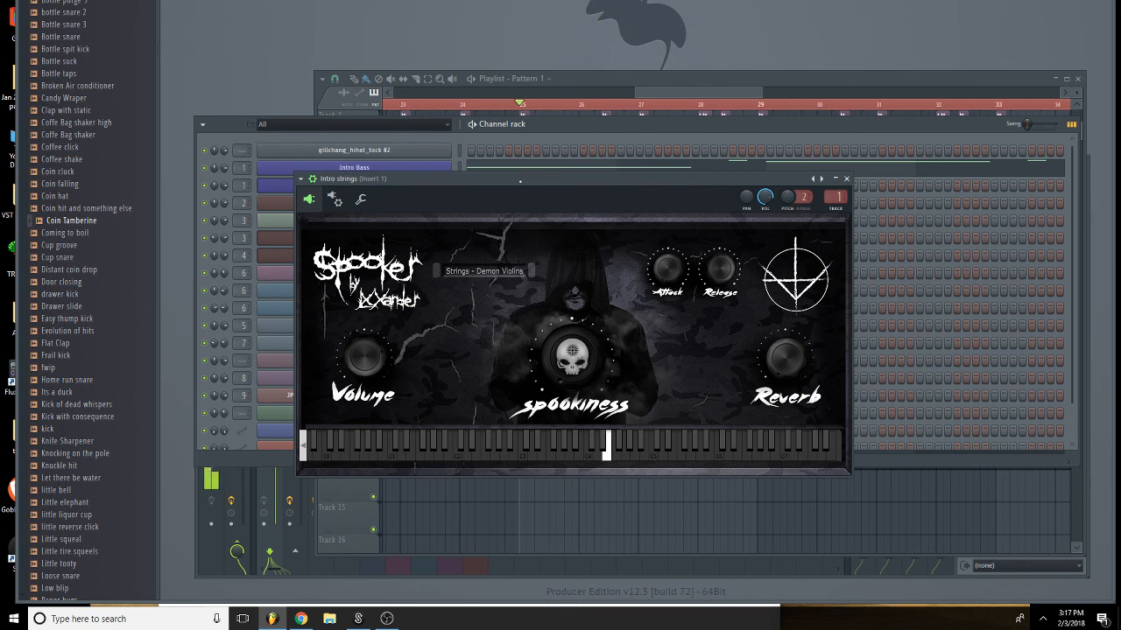
{"action": "key", "text": "v"}
{"action": "key", "text": "j"}
{"action": "key", "text": "e"}
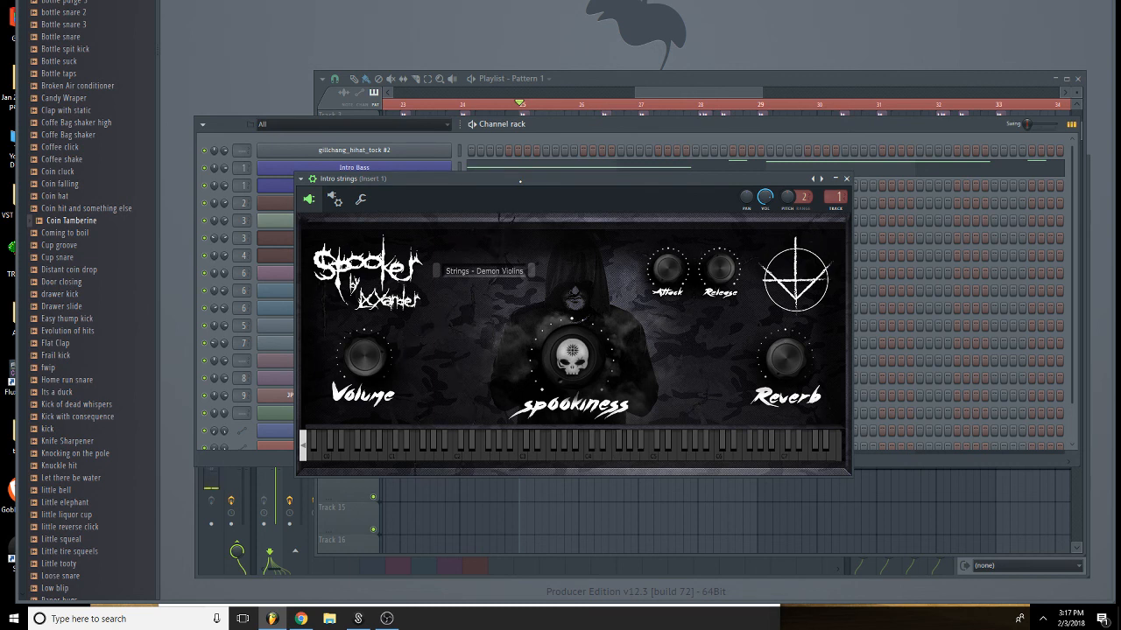
{"action": "key", "text": "c"}
{"action": "key", "text": "v"}
{"action": "key", "text": "b"}
{"action": "key", "text": "e"}
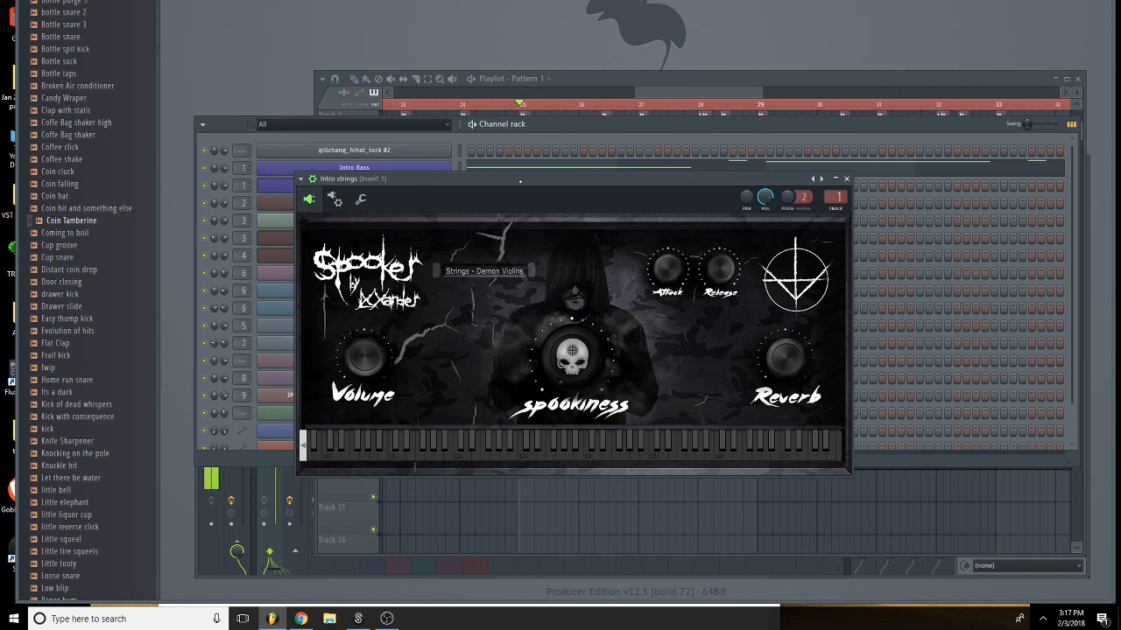
{"action": "key", "text": "c"}
{"action": "key", "text": "n"}
{"action": "key", "text": "c"}
{"action": "key", "text": "w"}
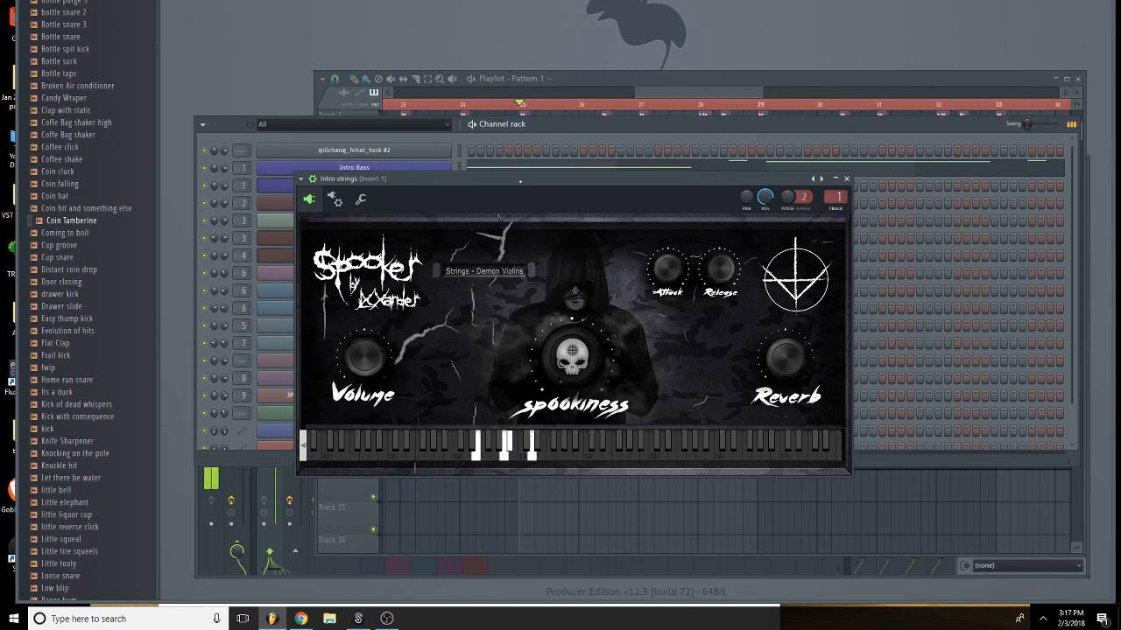
{"action": "key", "text": "c"}
{"action": "key", "text": "n"}
{"action": "key", "text": "w"}
{"action": "key", "text": "j"}
{"action": "key", "text": "c"}
{"action": "key", "text": "v"}
{"action": "key", "text": "n"}
{"action": "key", "text": "w"}
{"action": "key", "text": "c"}
{"action": "key", "text": "n"}
{"action": "key", "text": "j"}
{"action": "key", "text": "w"}
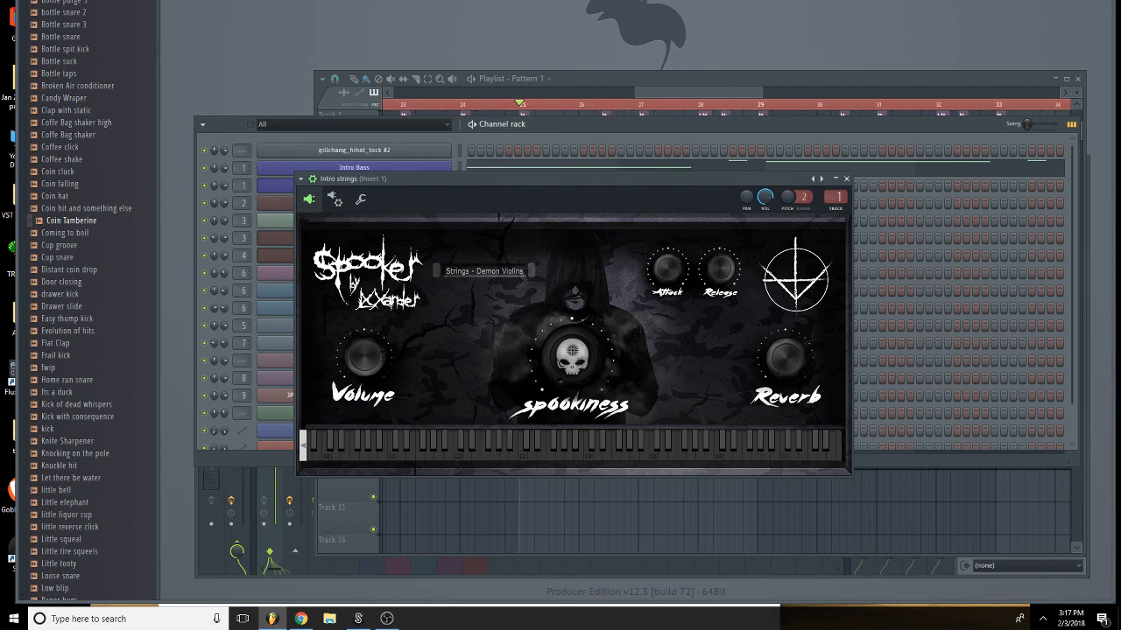
Close the instrument, move the playhead to bar 5 and listen to the intro section.
{"action": "left_click", "coordinate": [749, 73]}
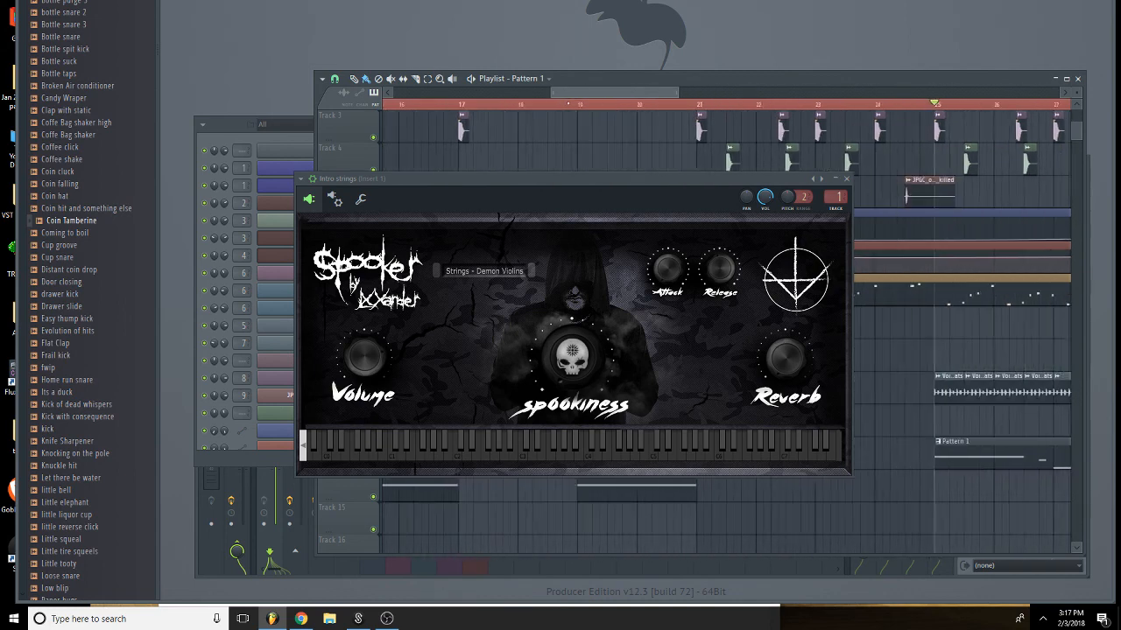
{"action": "left_click", "coordinate": [846, 178]}
{"action": "mouse_move", "coordinate": [681, 92]}
{"action": "left_mouse_down"}
{"action": "mouse_move", "coordinate": [957, 94]}
{"action": "mouse_move", "coordinate": [666, 95]}
{"action": "left_mouse_up"}
{"action": "left_click", "coordinate": [454, 110]}
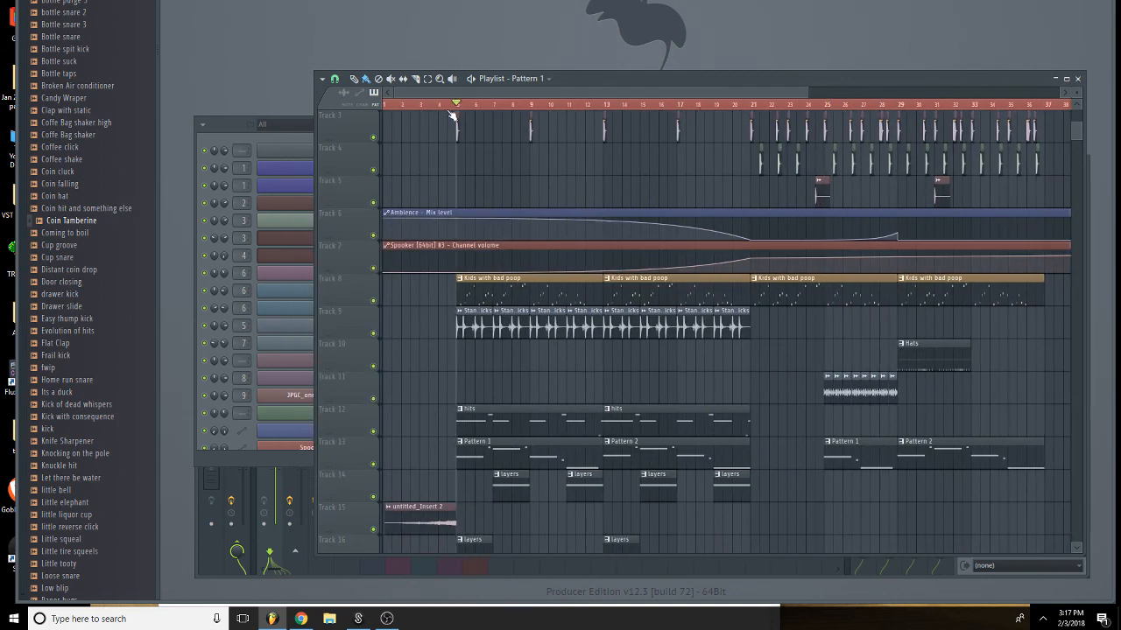
{"action": "key", "text": "space"}
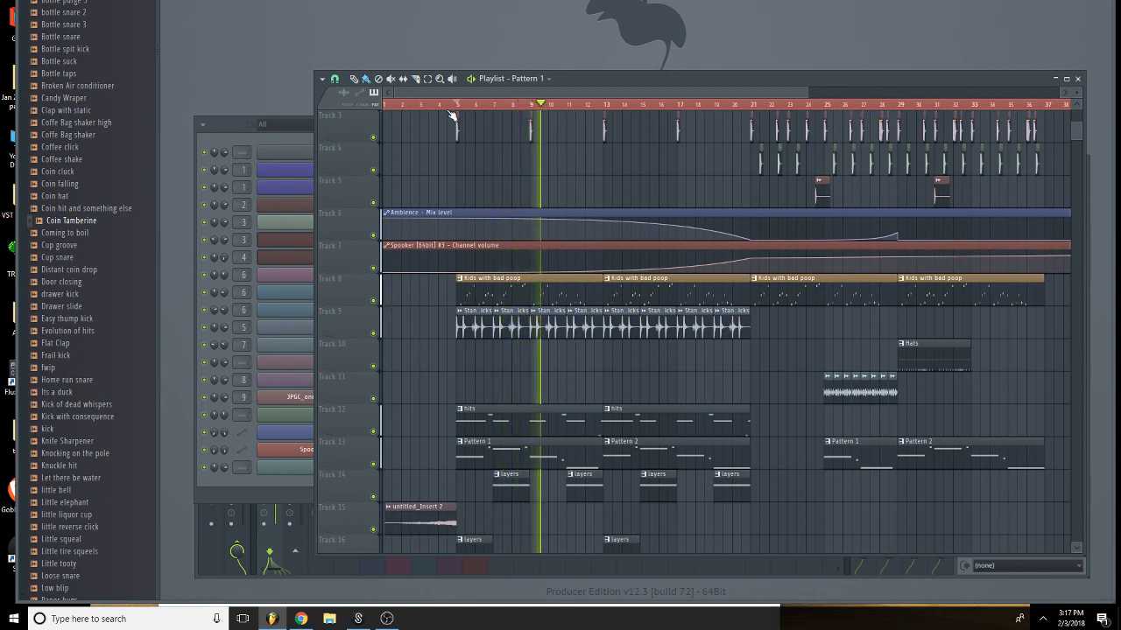
{"action": "key", "text": "space"}
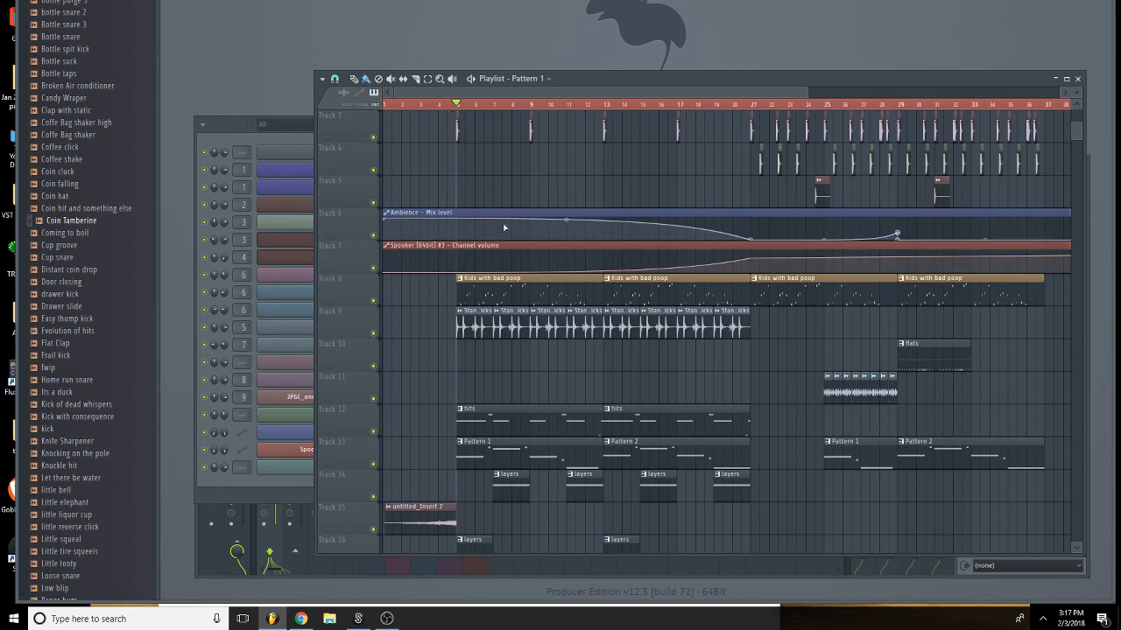
Route the Intro strings channel to mixer track 10 and insert the Ambience reverb in its first effect slot.
{"action": "left_click", "coordinate": [302, 242]}
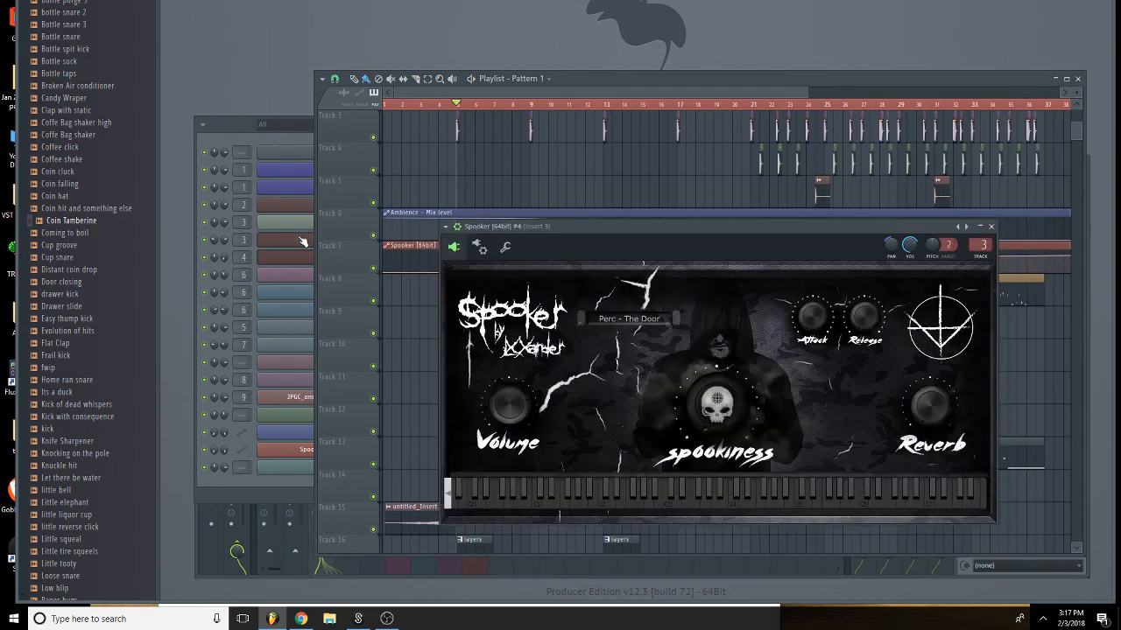
{"action": "left_click", "coordinate": [292, 192]}
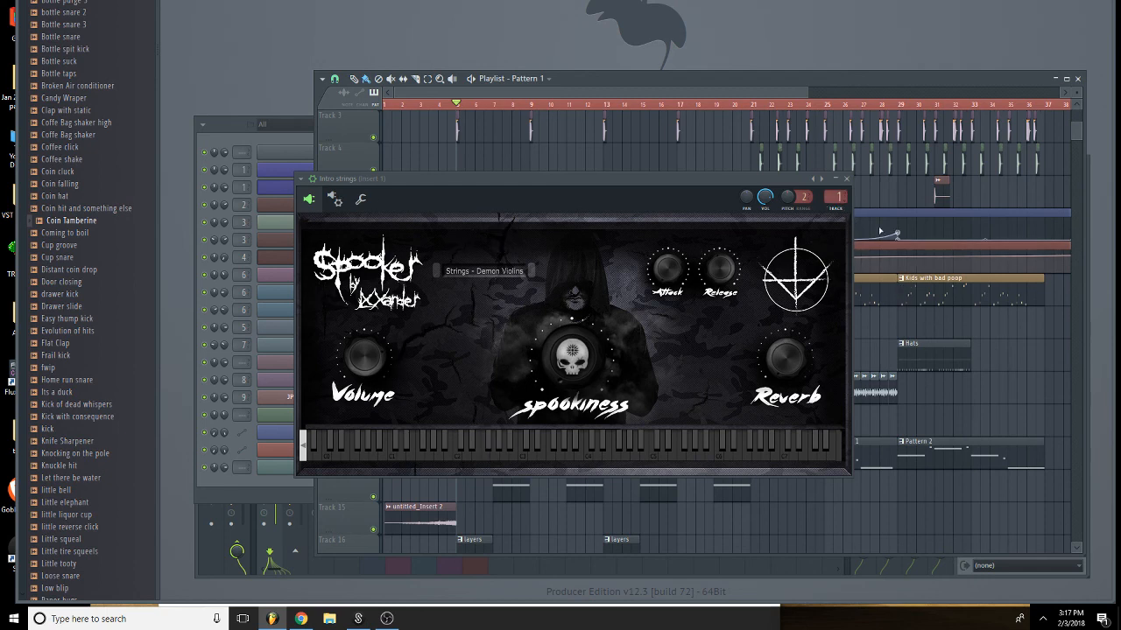
{"action": "left_click", "coordinate": [838, 212]}
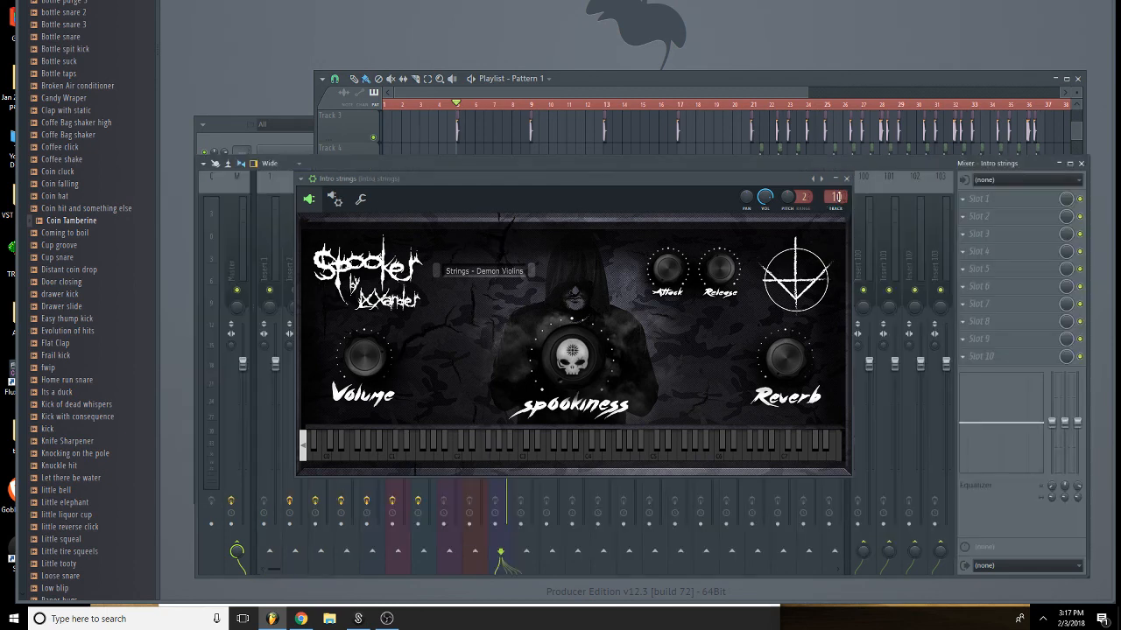
{"action": "left_click", "coordinate": [846, 179]}
{"action": "left_click", "coordinate": [997, 208]}
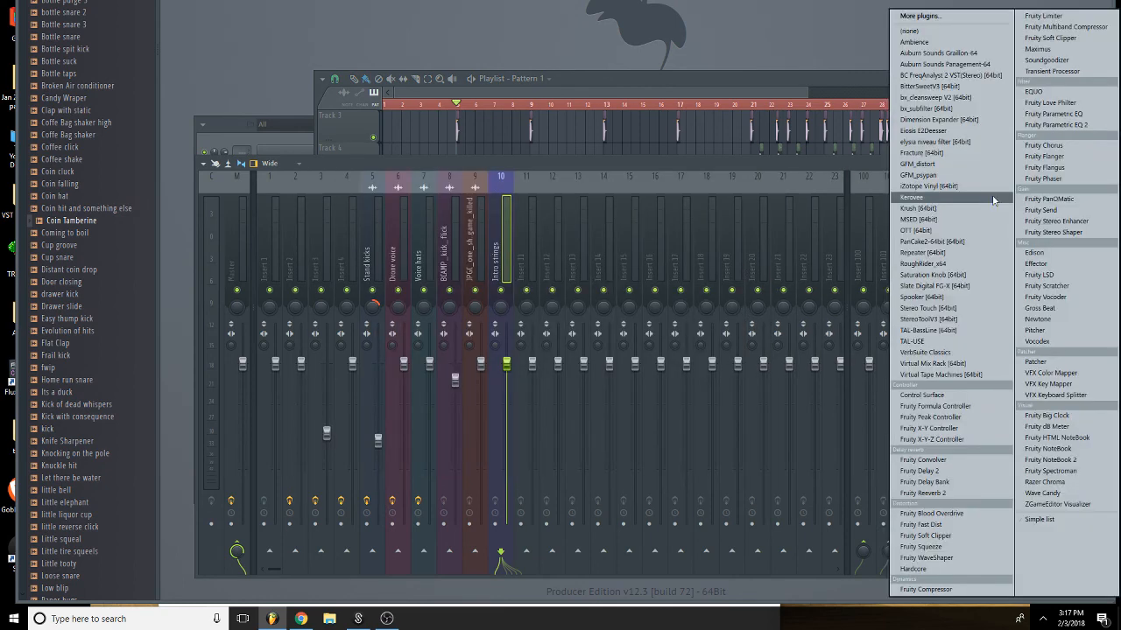
{"action": "left_click", "coordinate": [990, 41]}
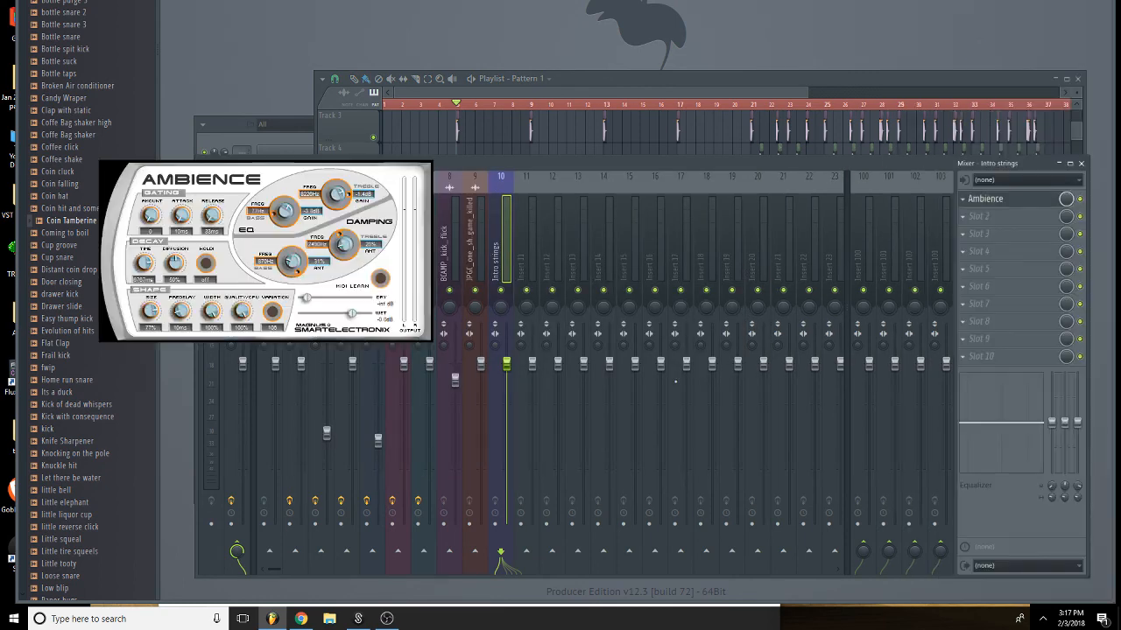
Raise the Ambience dry level, set its wet level to -9.0 dB and width to 38%, and close the plugin.
{"action": "left_click_drag", "start_coordinate": [306, 297], "coordinate": [366, 297]}
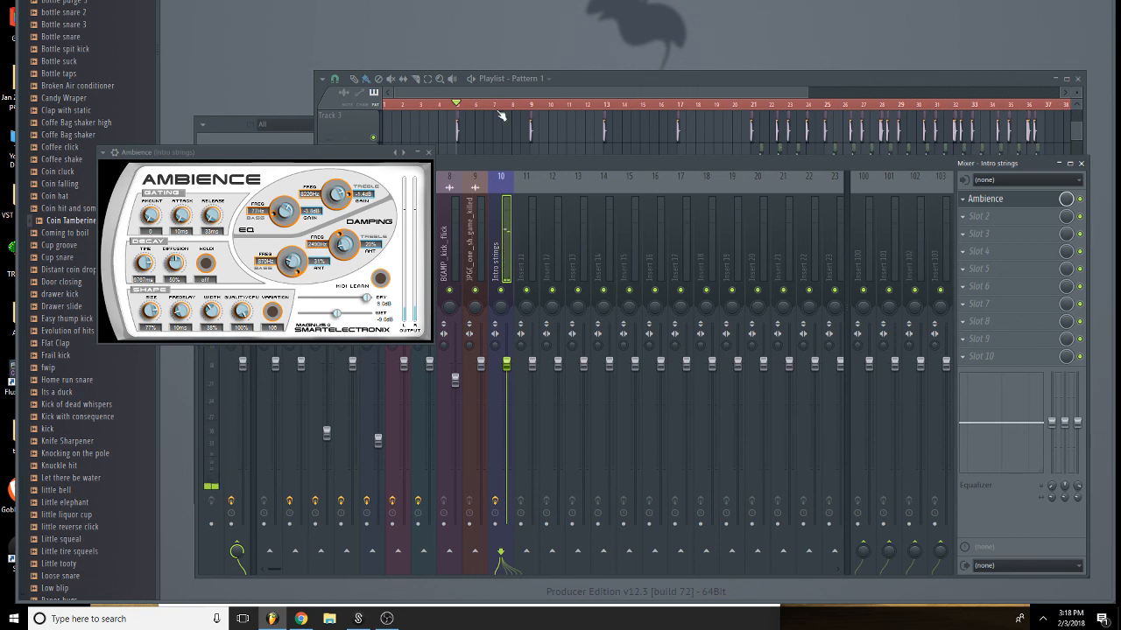
{"action": "left_click", "coordinate": [637, 93]}
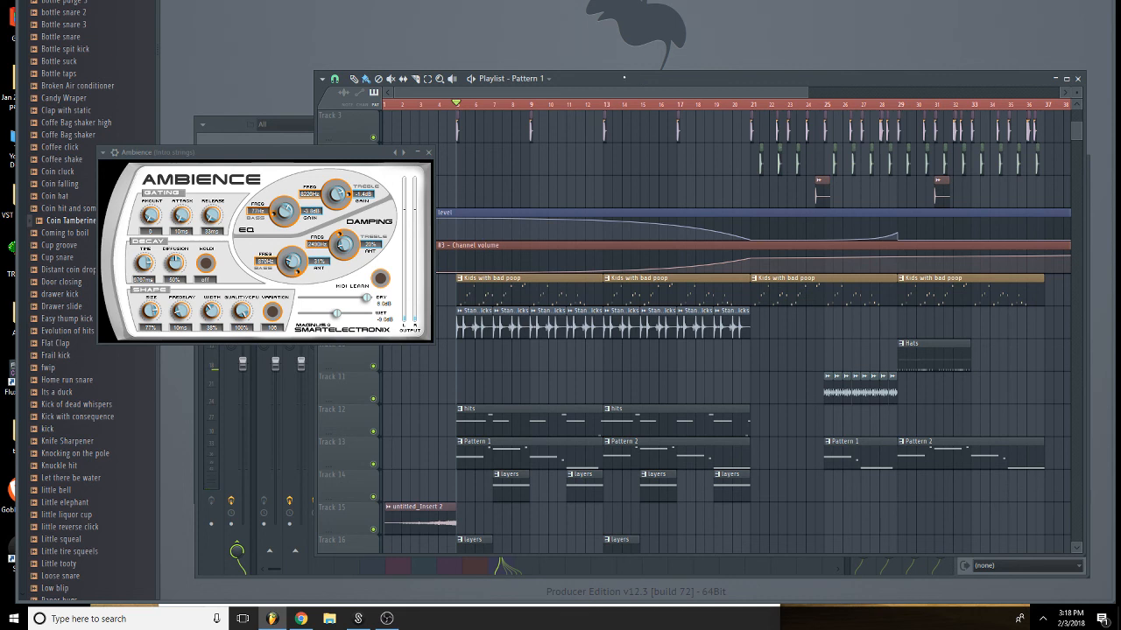
{"action": "left_click", "coordinate": [429, 153]}
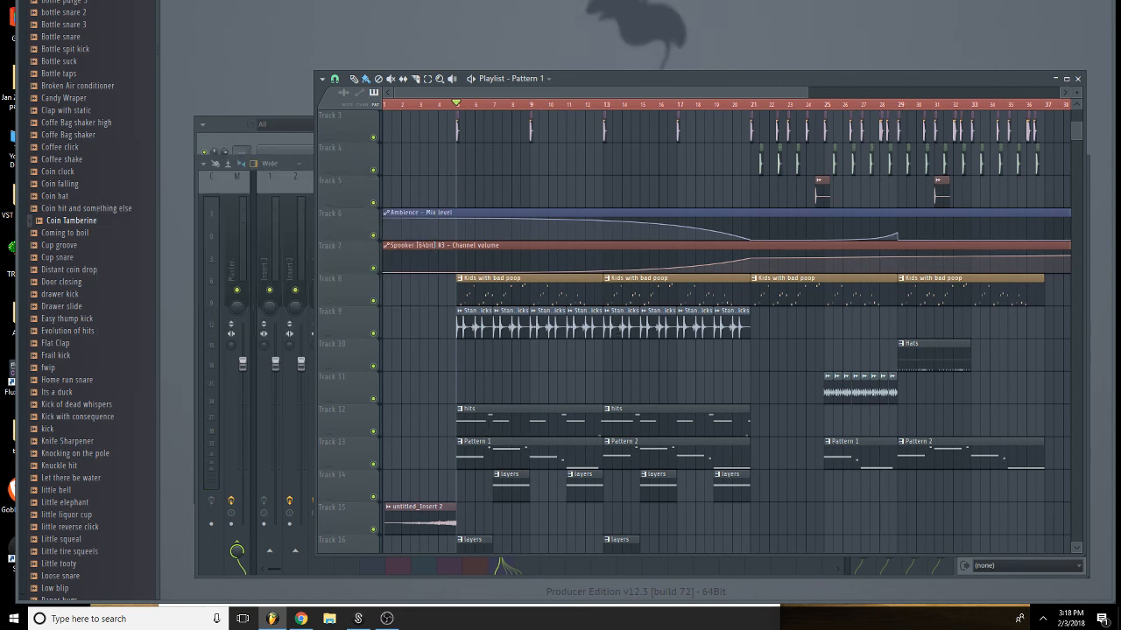
Create a new pattern named Demon stings and place it on Track 11 from bar 5 to bar 13.
{"action": "key", "text": "F4"}
{"action": "left_click", "coordinate": [457, 393]}
{"action": "left_click_drag", "start_coordinate": [470, 397], "coordinate": [603, 397]}
Copy the Pattern 1 Intro Bass notes into the Intro strings piano roll of Demon stings and preview them briefly.
{"action": "key", "text": "F6"}
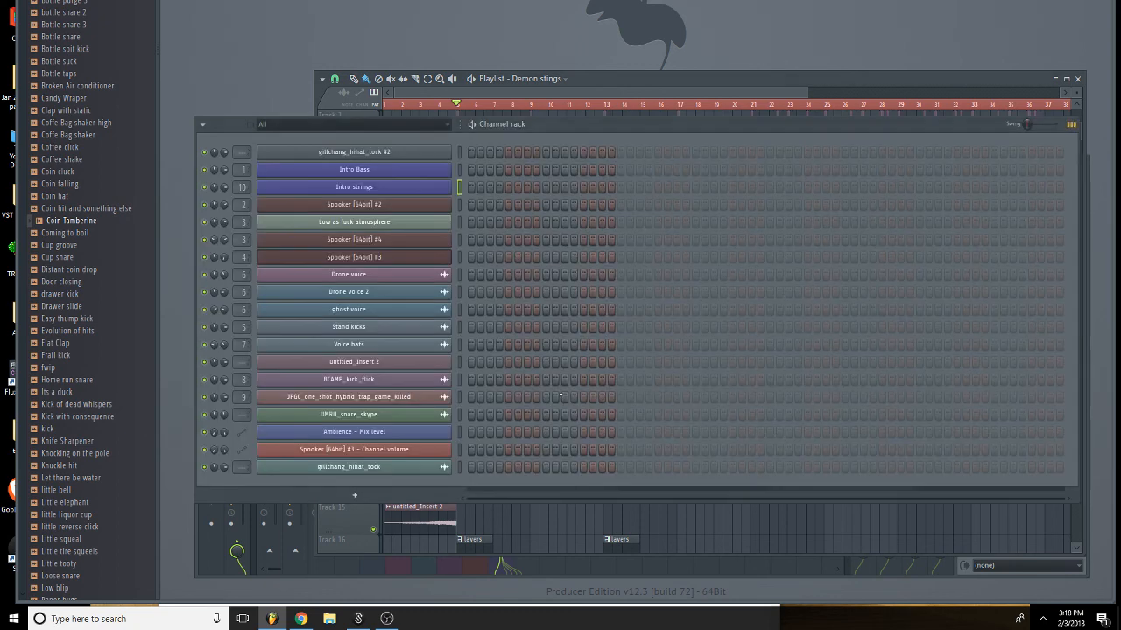
{"action": "right_click", "coordinate": [391, 187]}
{"action": "left_click", "coordinate": [490, 190]}
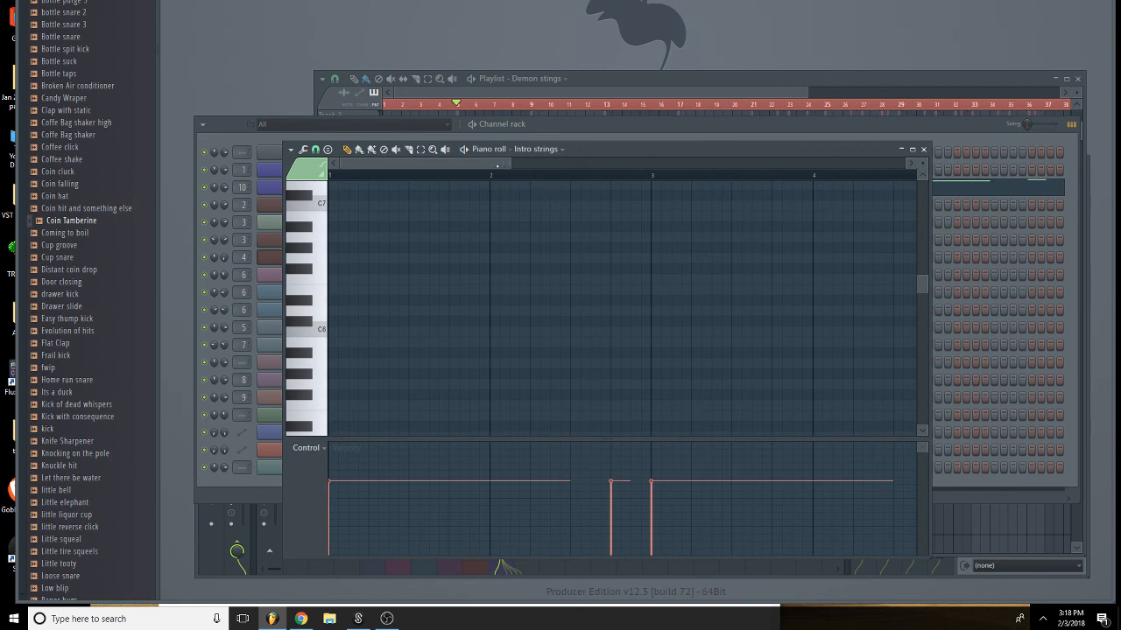
{"action": "left_click_drag", "start_coordinate": [508, 165], "coordinate": [645, 165]}
{"action": "scroll", "coordinate": [443, 336], "scroll_direction": "down", "scroll_amount": 6}
{"action": "key", "text": "space"}
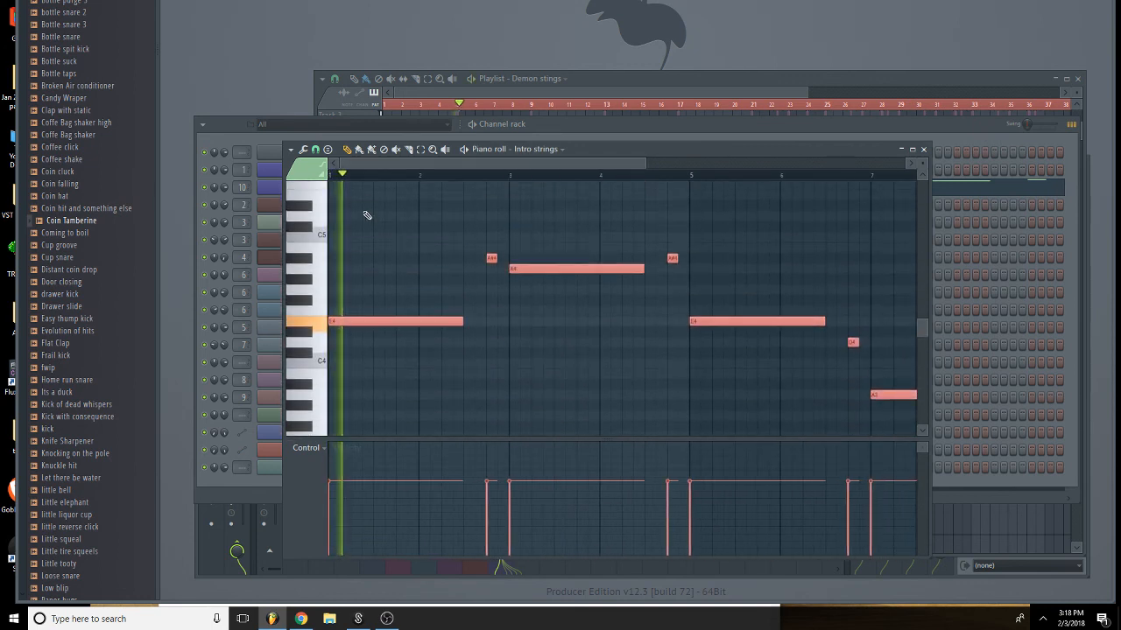
{"action": "key", "text": "space"}
Return to the playlist and solo Track 11, which holds the Demon stings clip.
{"action": "left_click", "coordinate": [812, 83]}
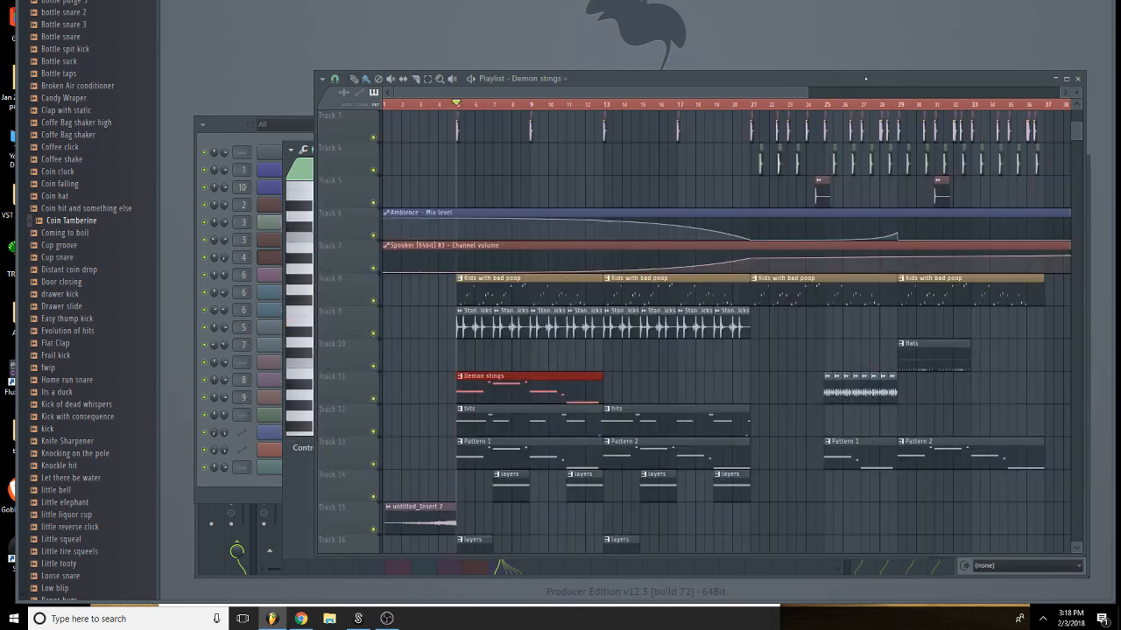
{"action": "right_click", "coordinate": [369, 469]}
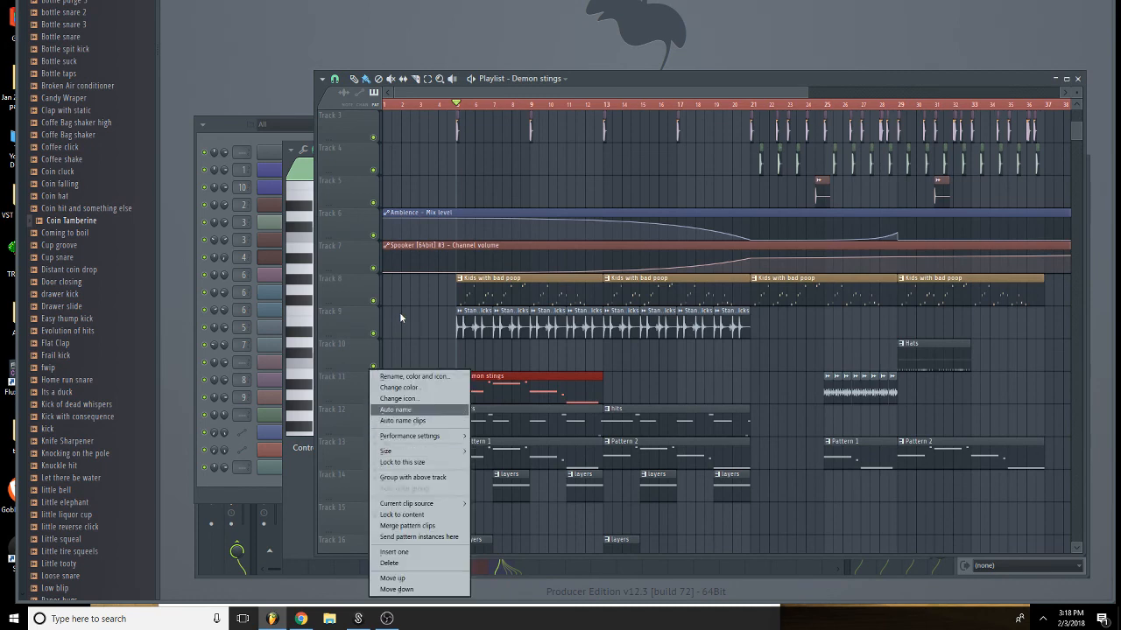
{"action": "left_click", "coordinate": [437, 336]}
{"action": "right_click", "coordinate": [373, 399]}
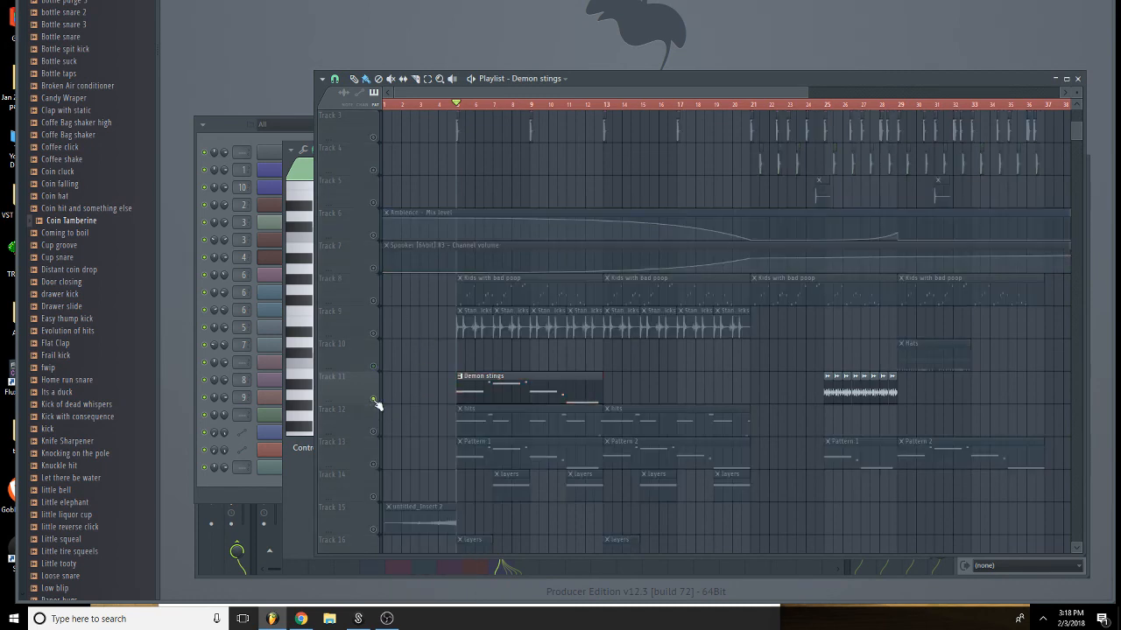
Enable the Pattern 1 bass on Track 13 alongside the strings, preview them, and open the Demon stings clip for note editing.
{"action": "left_click", "coordinate": [374, 465]}
{"action": "key", "text": "space"}
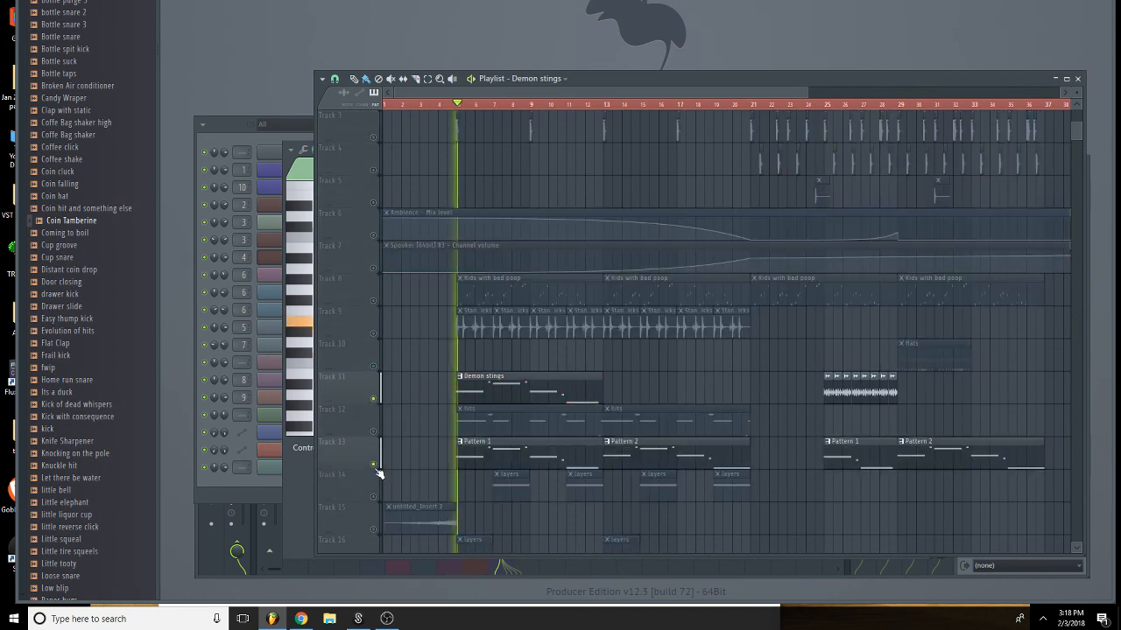
{"action": "double_click", "coordinate": [523, 393]}
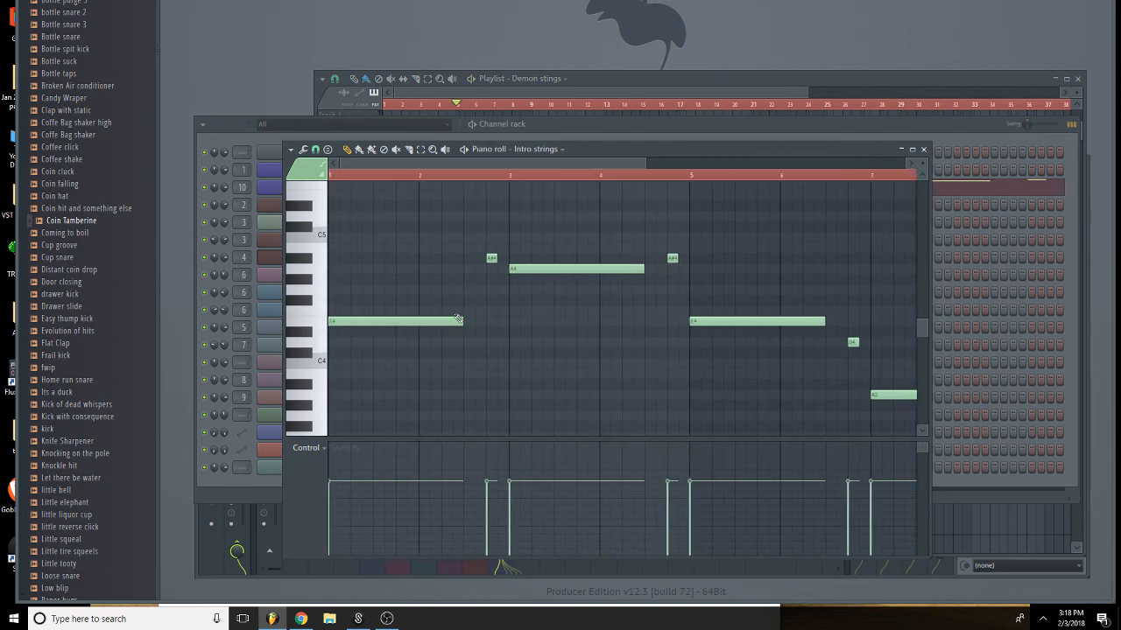
Shorten the first E4 strings note to one beat and repeat it through bars 1 and 2.
{"action": "left_click_drag", "start_coordinate": [462, 321], "coordinate": [321, 329]}
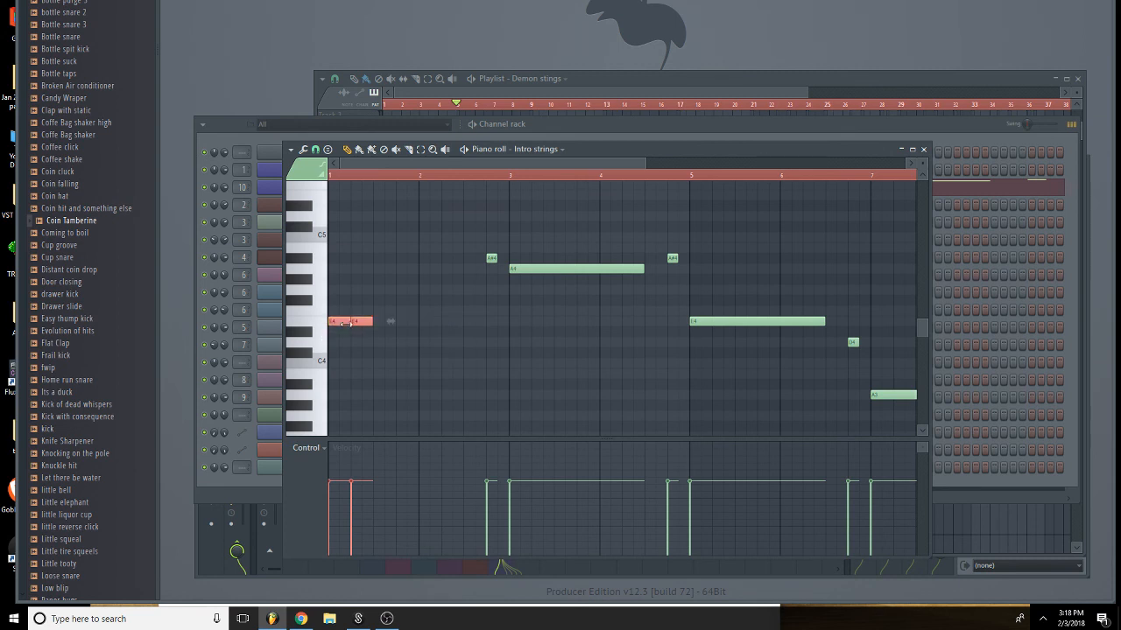
{"action": "left_click_drag", "start_coordinate": [429, 307], "coordinate": [388, 324]}
{"action": "key", "text": "space"}
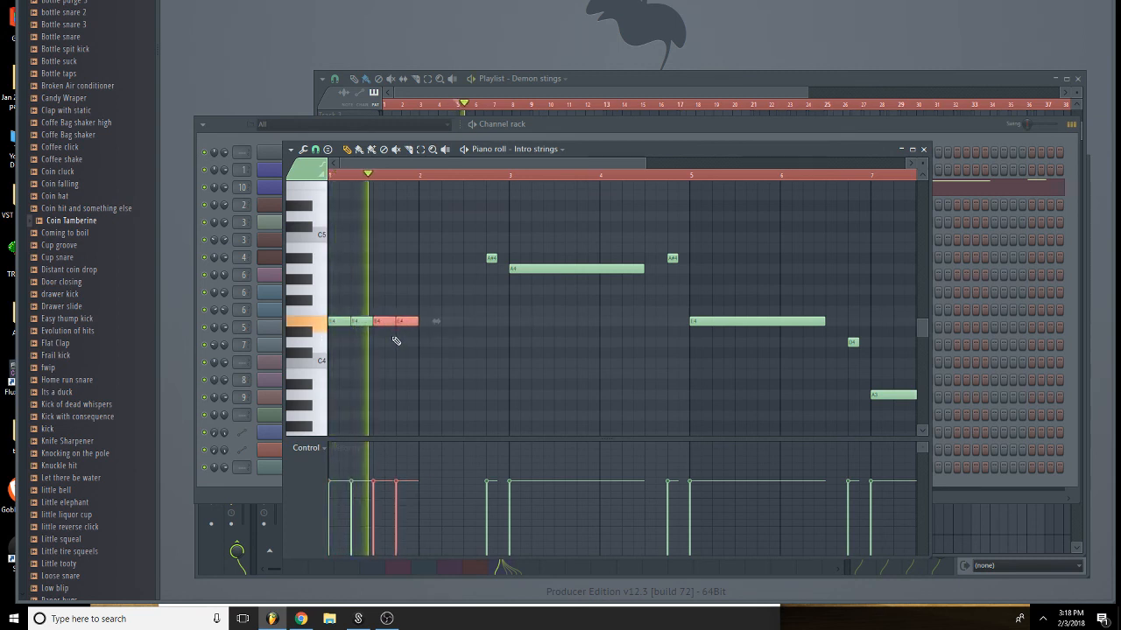
{"action": "scroll", "coordinate": [434, 350], "scroll_direction": "up", "scroll_amount": 3}
{"action": "key", "text": "space"}
{"action": "mouse_move", "coordinate": [439, 373]}
{"action": "left_mouse_down"}
{"action": "mouse_move", "coordinate": [338, 391]}
{"action": "mouse_move", "coordinate": [435, 392]}
{"action": "left_mouse_up"}
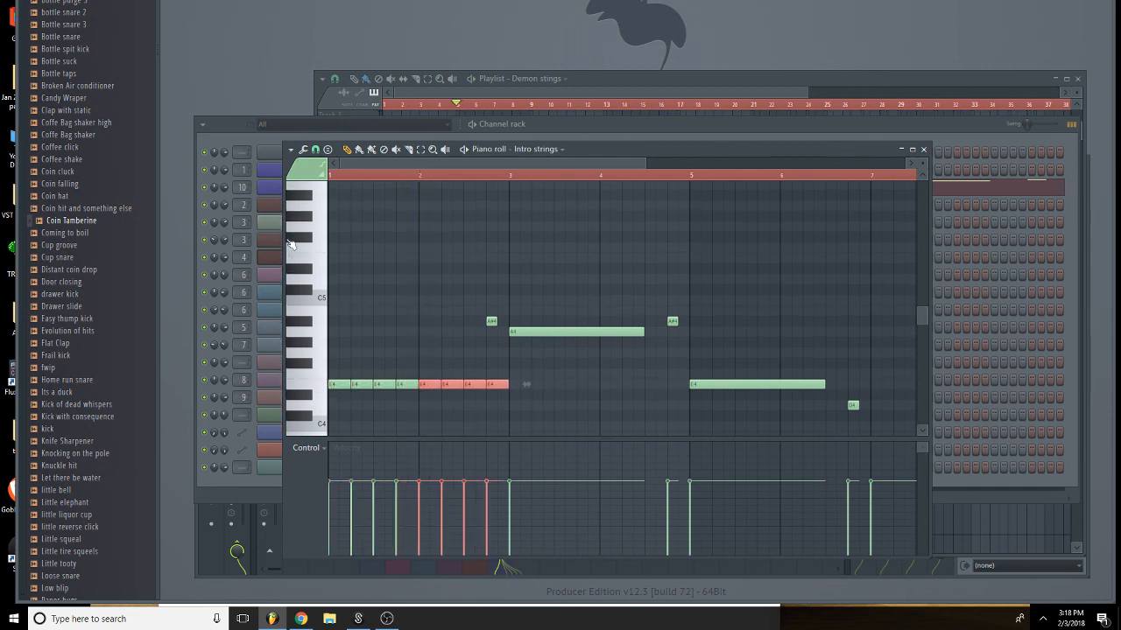
Check the Intro strings instrument settings, close the plugin, and preview the repeated E4 notes.
{"action": "left_click", "coordinate": [278, 191]}
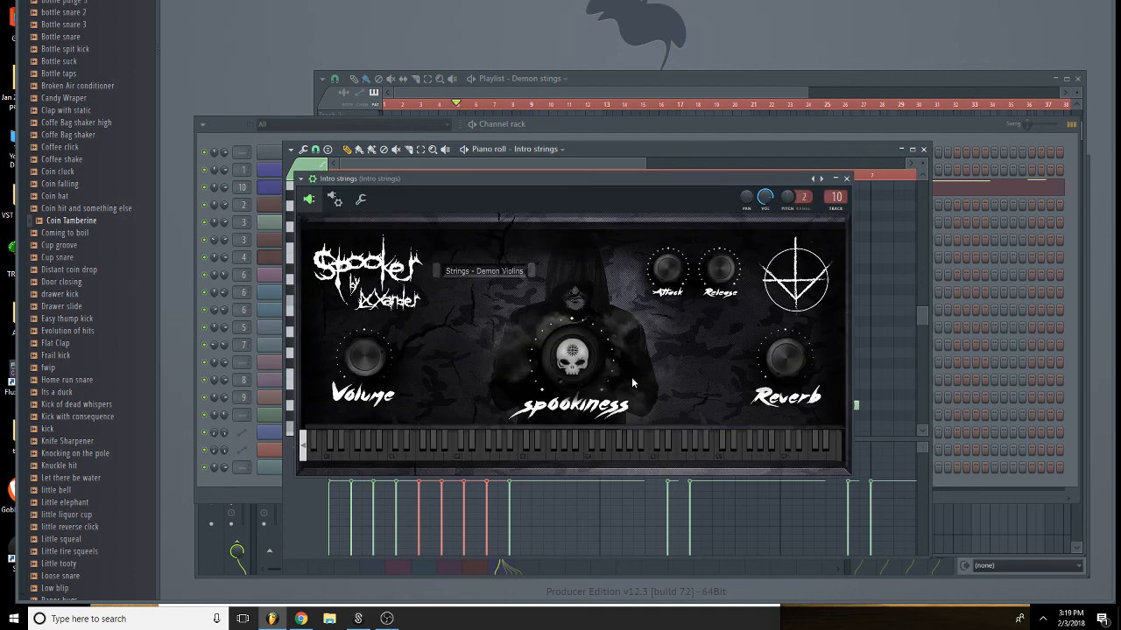
{"action": "left_click_drag", "start_coordinate": [624, 221], "coordinate": [654, 287]}
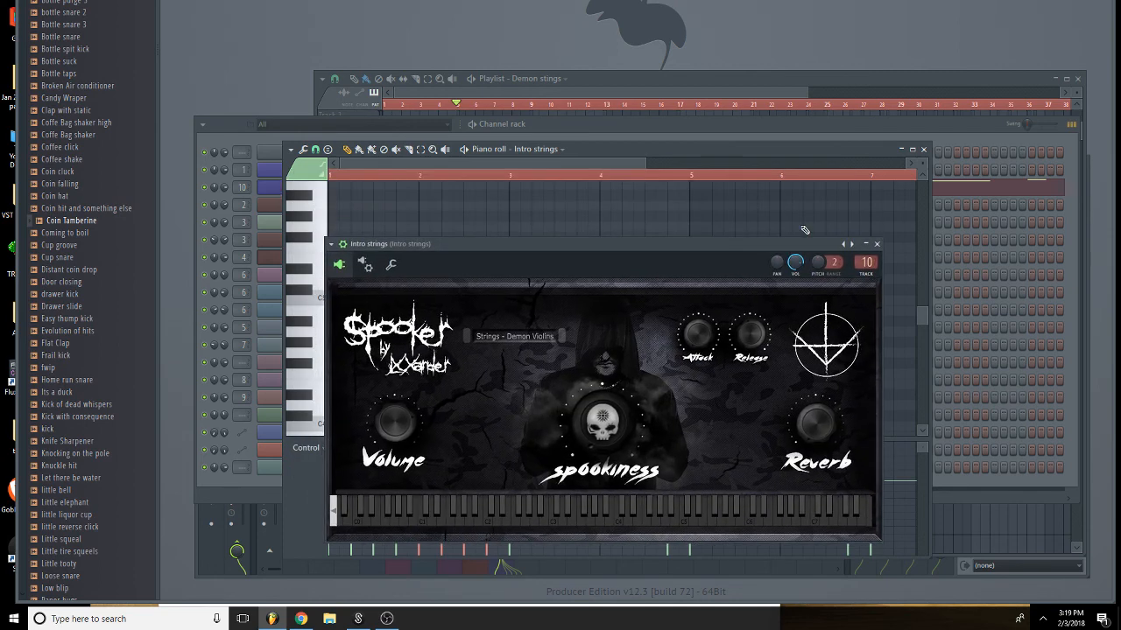
{"action": "left_click", "coordinate": [876, 244]}
{"action": "key", "text": "space"}
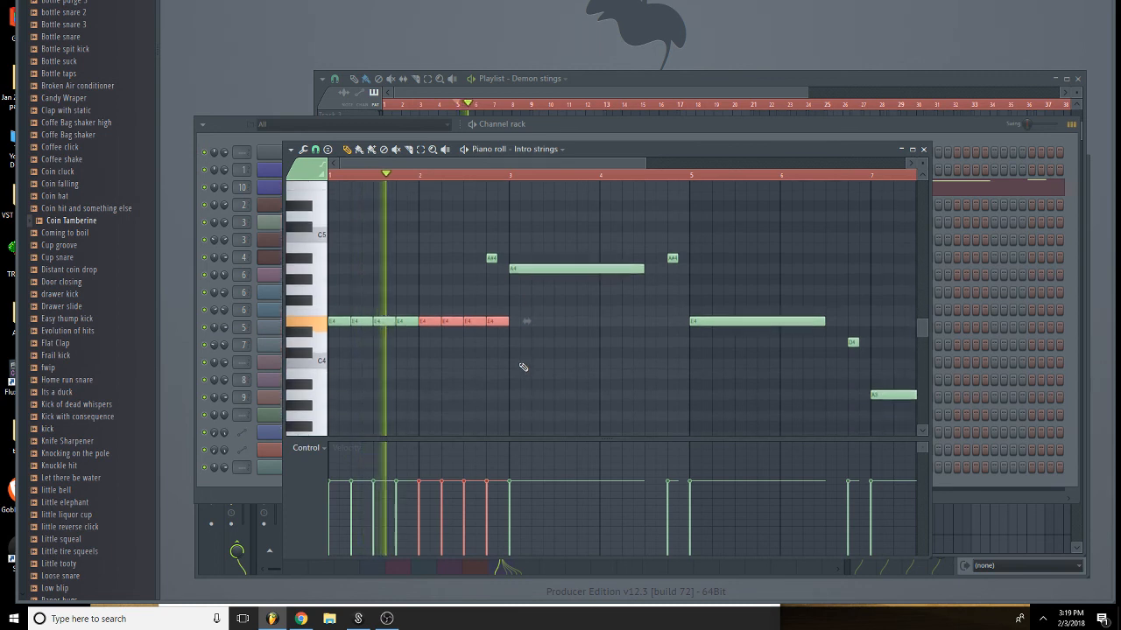
{"action": "scroll", "coordinate": [529, 366], "scroll_direction": "up", "scroll_amount": 2}
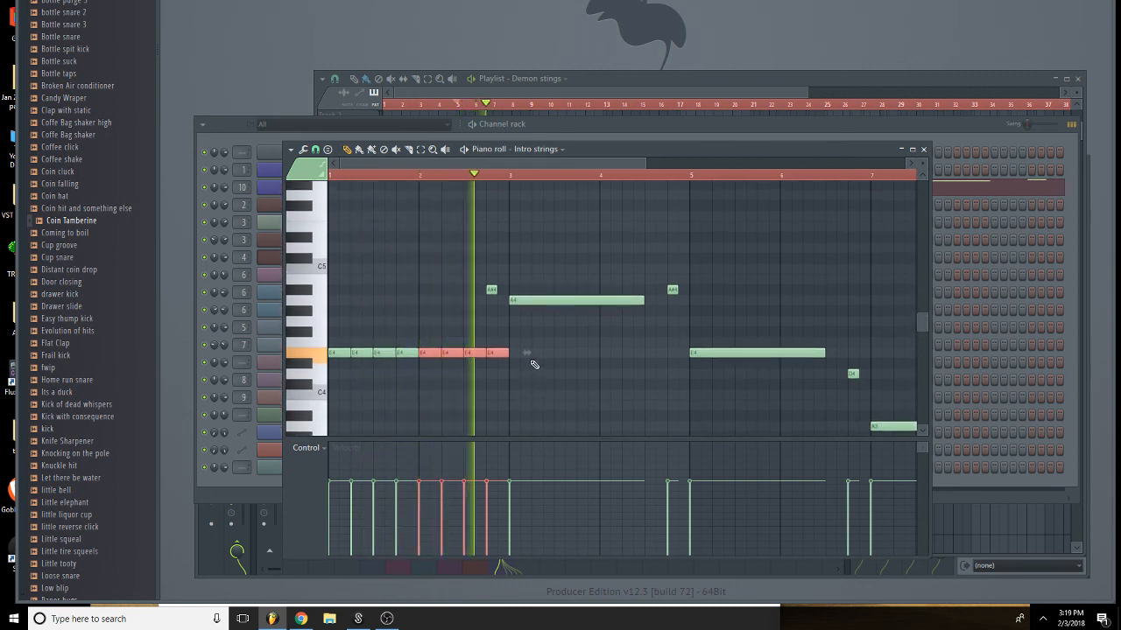
{"action": "key", "text": "space"}
Undo the repeated E4 notes and delete the remaining duplicate, keeping a single one-beat E4 in bar 1.
{"action": "left_click_drag", "start_coordinate": [645, 302], "coordinate": [523, 308]}
{"action": "key", "text": "ctrl+alt+z"}
{"action": "key", "text": "ctrl+alt+z"}
{"action": "key", "text": "ctrl+alt+z"}
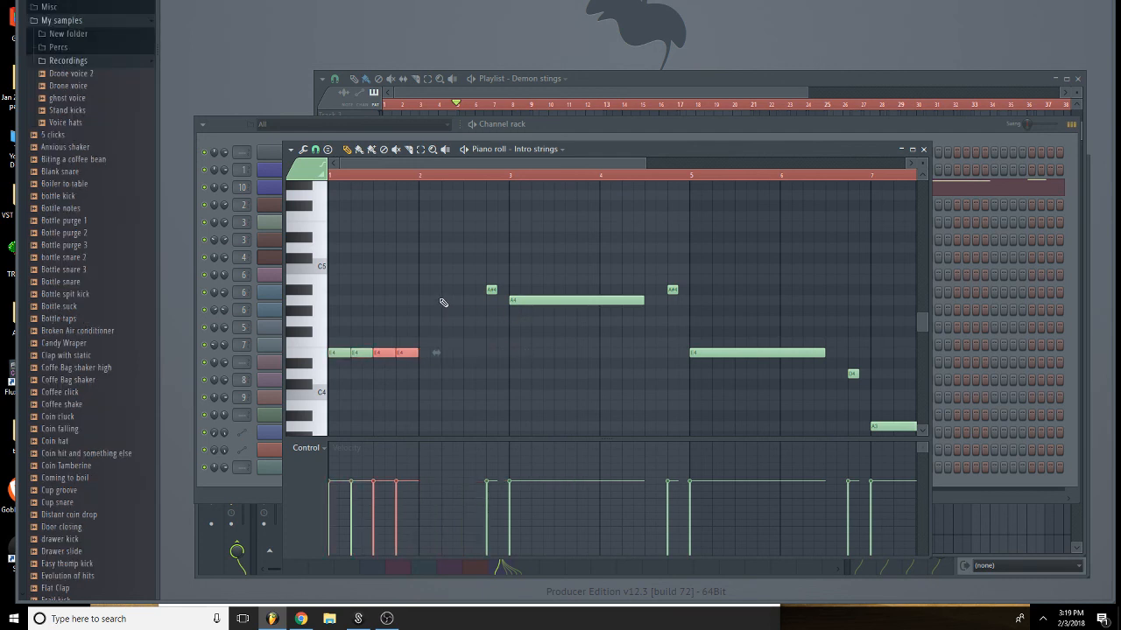
{"action": "key", "text": "ctrl+alt+z"}
{"action": "right_click", "coordinate": [366, 352]}
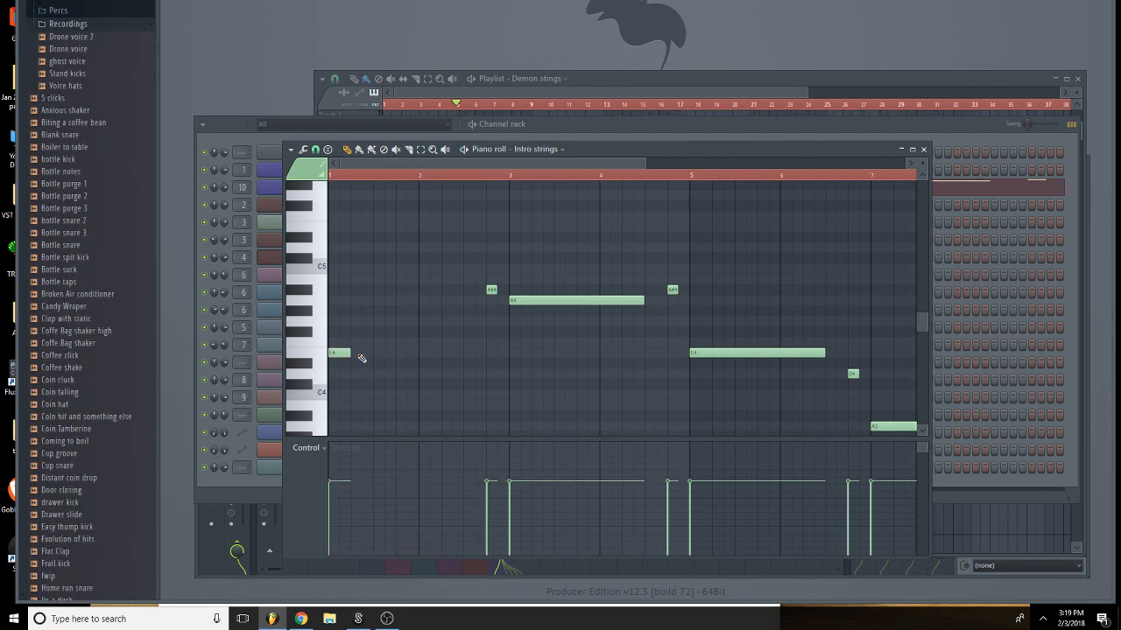
Move the short E4 to beat 3 of bar 1 and add a matching E4 on beat 3 of bar 2.
{"action": "key", "text": "space"}
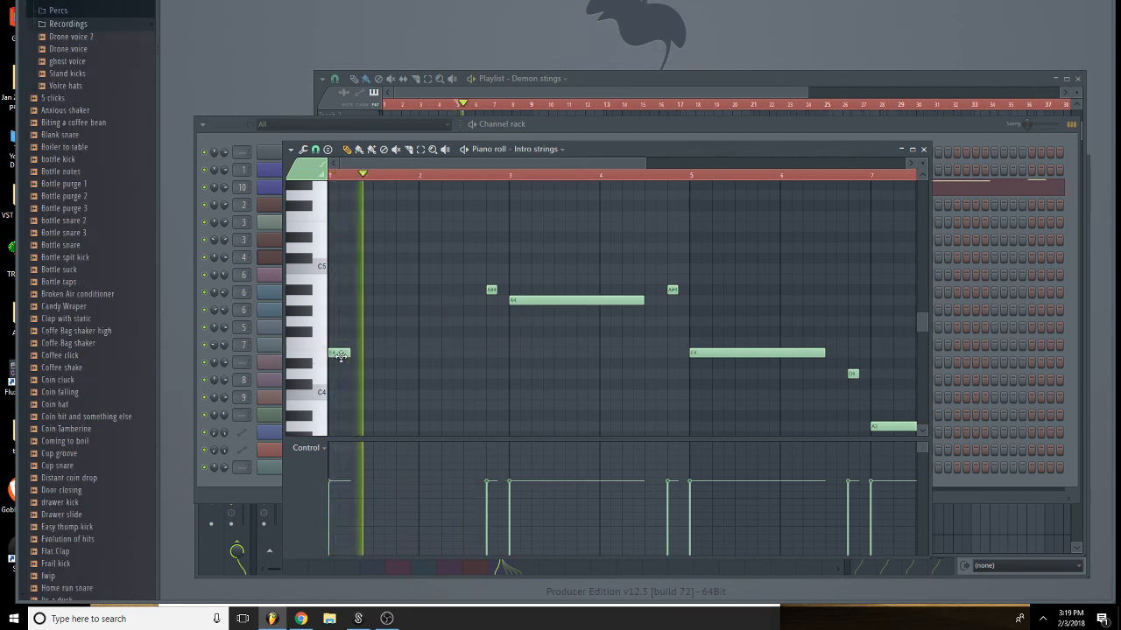
{"action": "left_click_drag", "start_coordinate": [341, 356], "coordinate": [386, 356]}
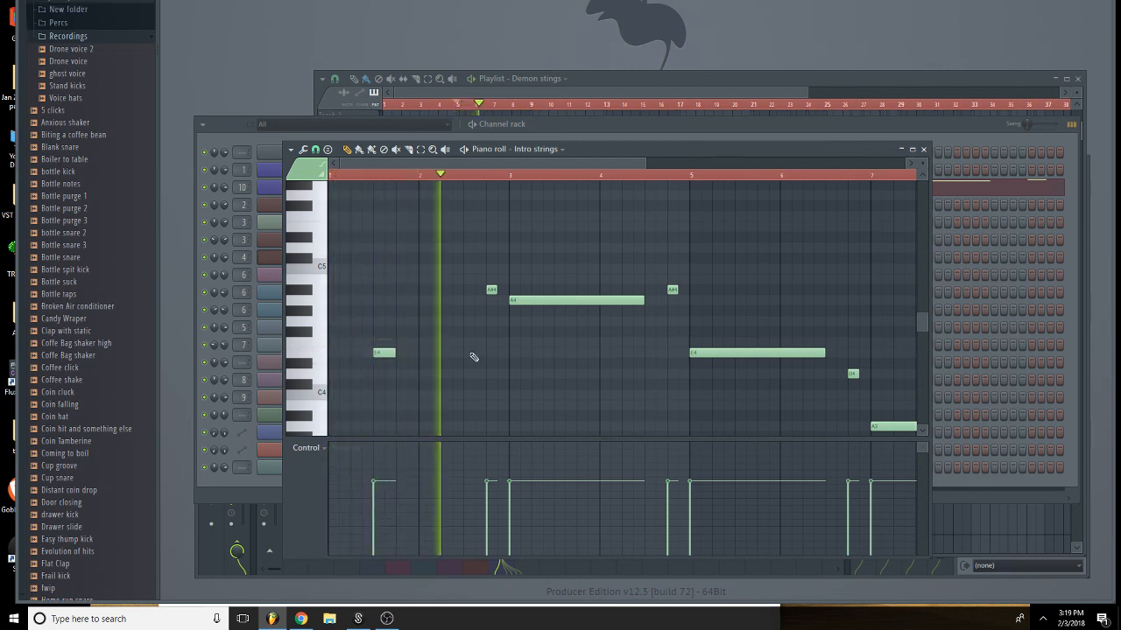
{"action": "left_click", "coordinate": [467, 354]}
{"action": "key", "text": "space"}
{"action": "left_click_drag", "start_coordinate": [525, 368], "coordinate": [385, 342]}
Stack G4, A#4 and E5 above both short E4 notes in bars 1 and 2, and preview the chords.
{"action": "scroll", "coordinate": [388, 338], "scroll_direction": "up", "scroll_amount": 1}
{"action": "left_click", "coordinate": [320, 258]}
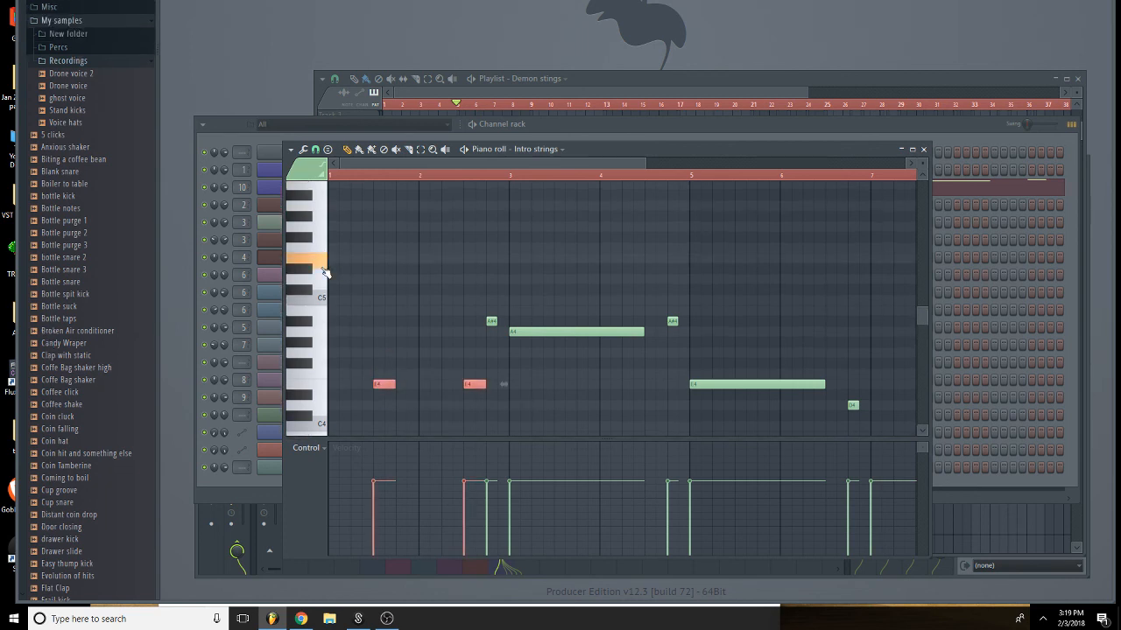
{"action": "left_click", "coordinate": [384, 258]}
{"action": "left_click", "coordinate": [464, 259]}
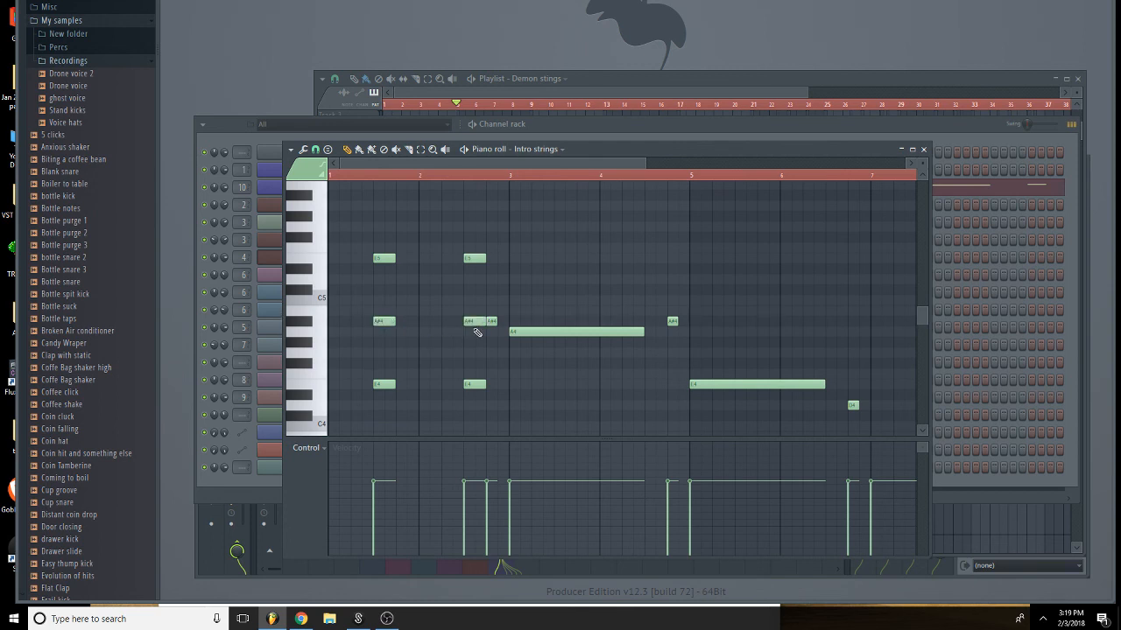
{"action": "left_click", "coordinate": [386, 353]}
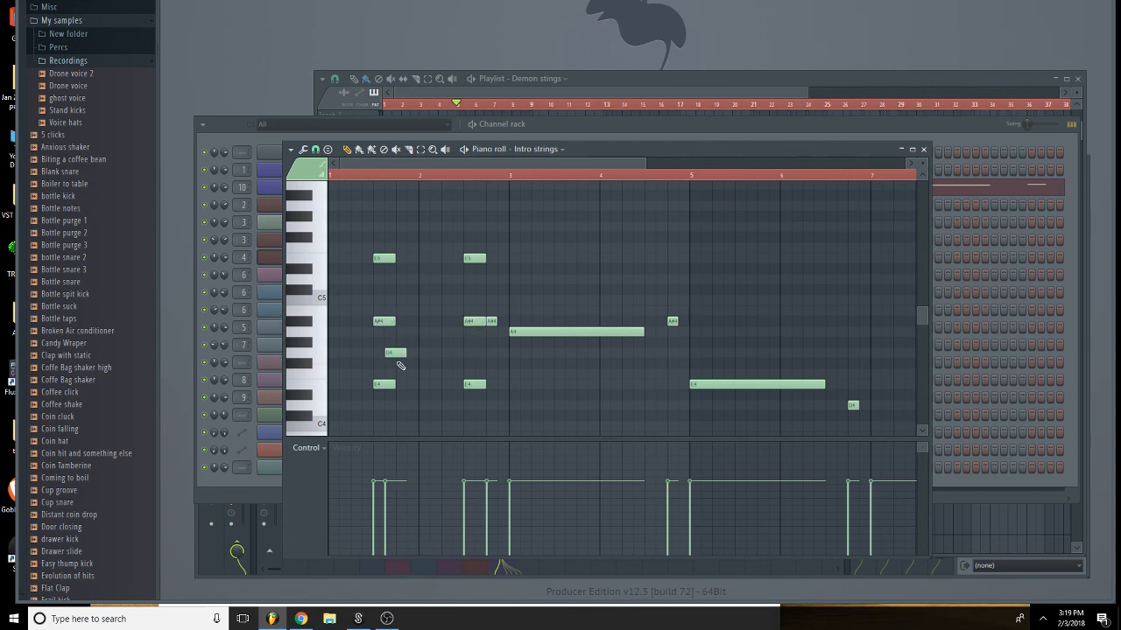
{"action": "left_click_drag", "start_coordinate": [386, 357], "coordinate": [374, 357]}
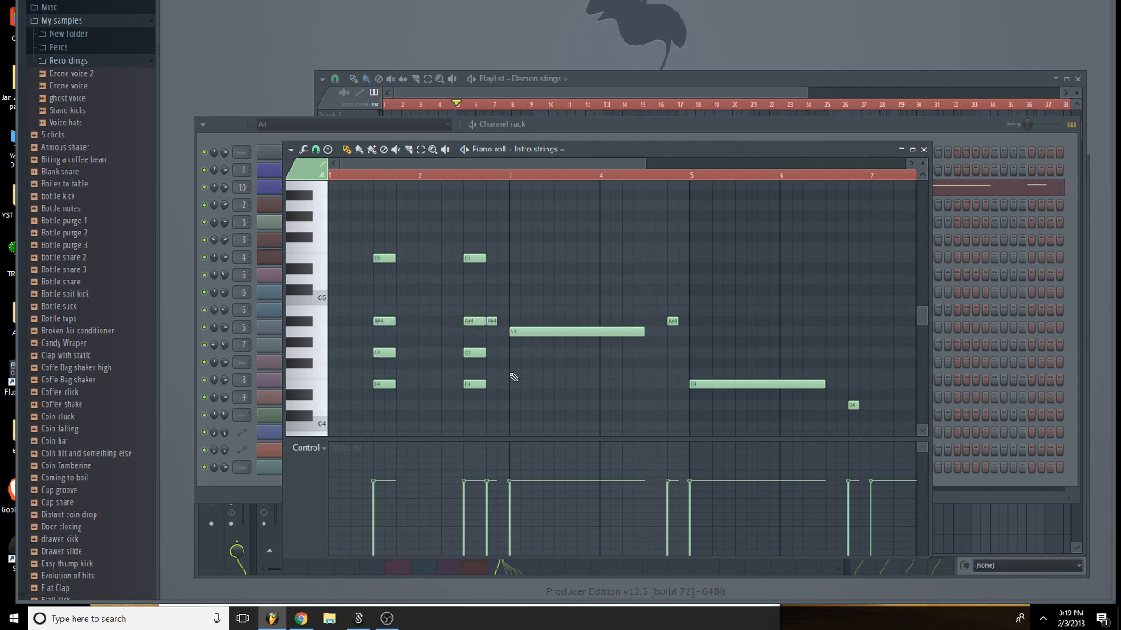
{"action": "key", "text": "space"}
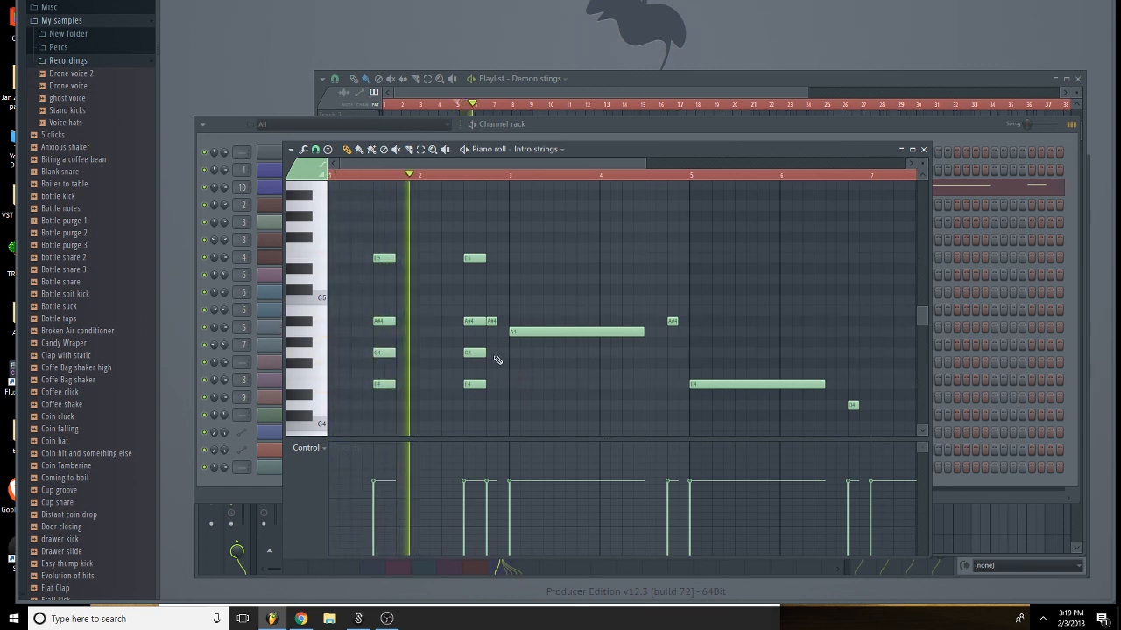
{"action": "key", "text": "space"}
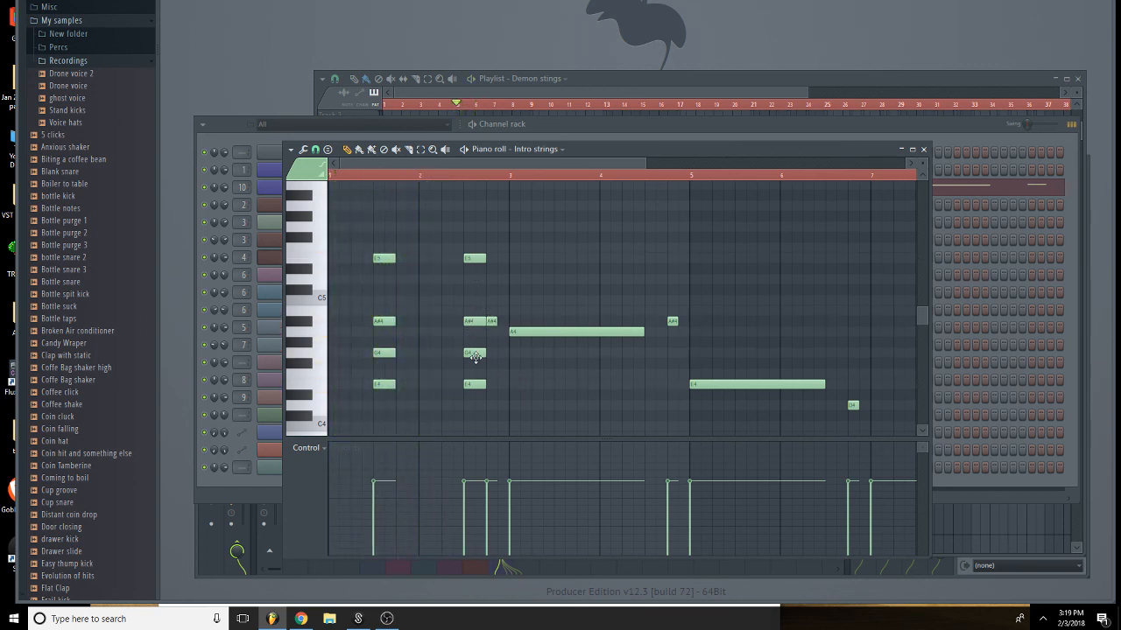
Change the bar 2 chord to E4, A4, C5 and G5, preview it, and delete the long A4 note in bar 3.
{"action": "left_click_drag", "start_coordinate": [474, 355], "coordinate": [473, 299]}
{"action": "left_click_drag", "start_coordinate": [474, 255], "coordinate": [474, 220]}
{"action": "key", "text": "space"}
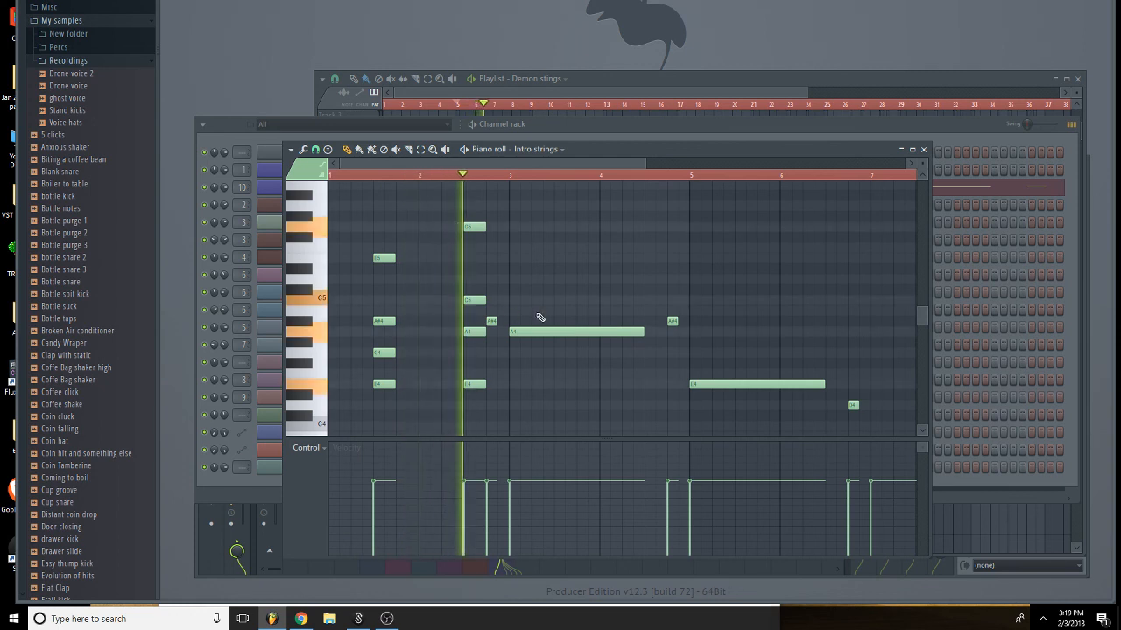
{"action": "scroll", "coordinate": [540, 317], "scroll_direction": "down", "scroll_amount": 2}
{"action": "right_click", "coordinate": [544, 269]}
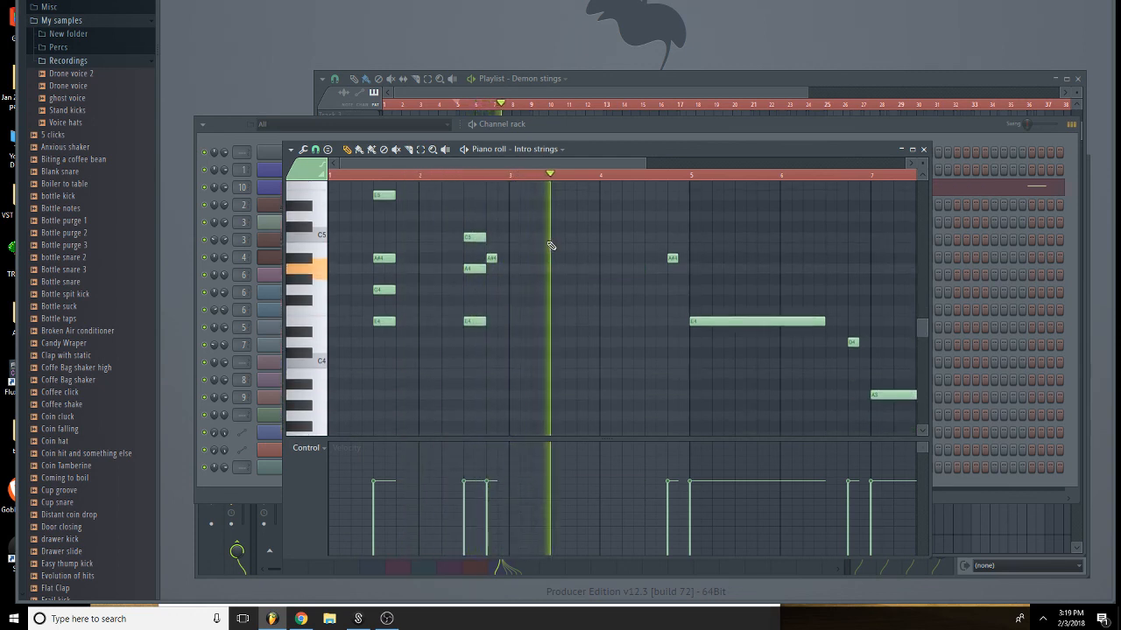
{"action": "key", "text": "space"}
Lower the bar 2 chord's top note to F5 and copy both chords into bars 3 and 4.
{"action": "left_click_drag", "start_coordinate": [549, 367], "coordinate": [375, 175]}
{"action": "left_click", "coordinate": [491, 201], "text": "ctrl"}
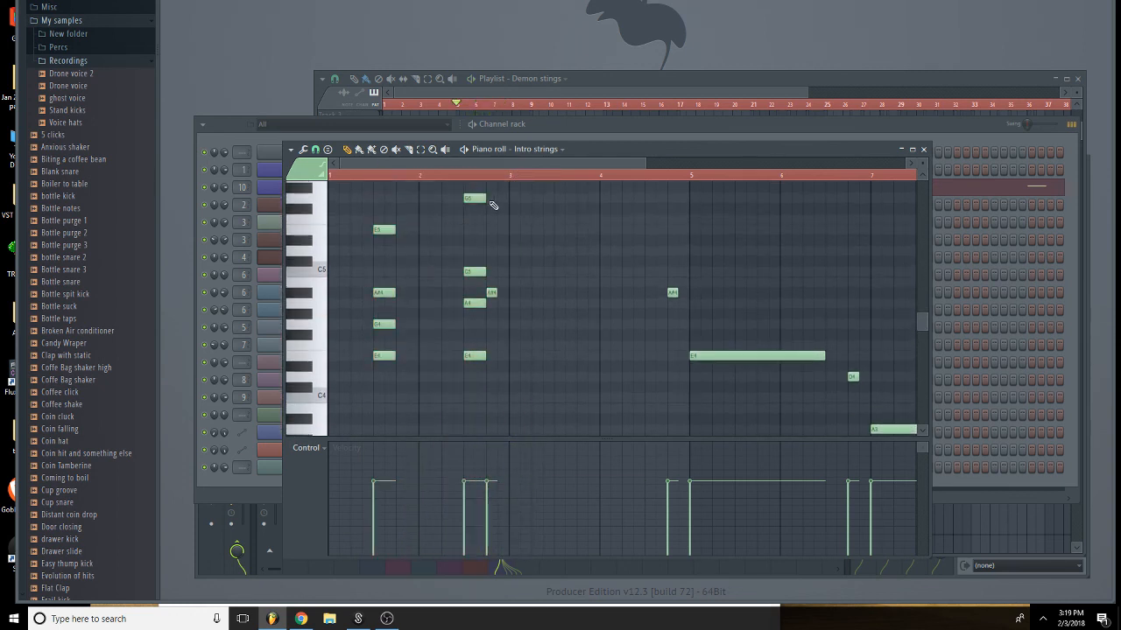
{"action": "mouse_move", "coordinate": [492, 204]}
{"action": "left_mouse_down"}
{"action": "mouse_move", "coordinate": [492, 221]}
{"action": "mouse_move", "coordinate": [430, 268]}
{"action": "mouse_move", "coordinate": [371, 383]}
{"action": "mouse_move", "coordinate": [545, 363]}
{"action": "mouse_move", "coordinate": [563, 379]}
{"action": "left_mouse_up"}
{"action": "left_click", "coordinate": [578, 271]}
{"action": "left_click", "coordinate": [579, 273]}
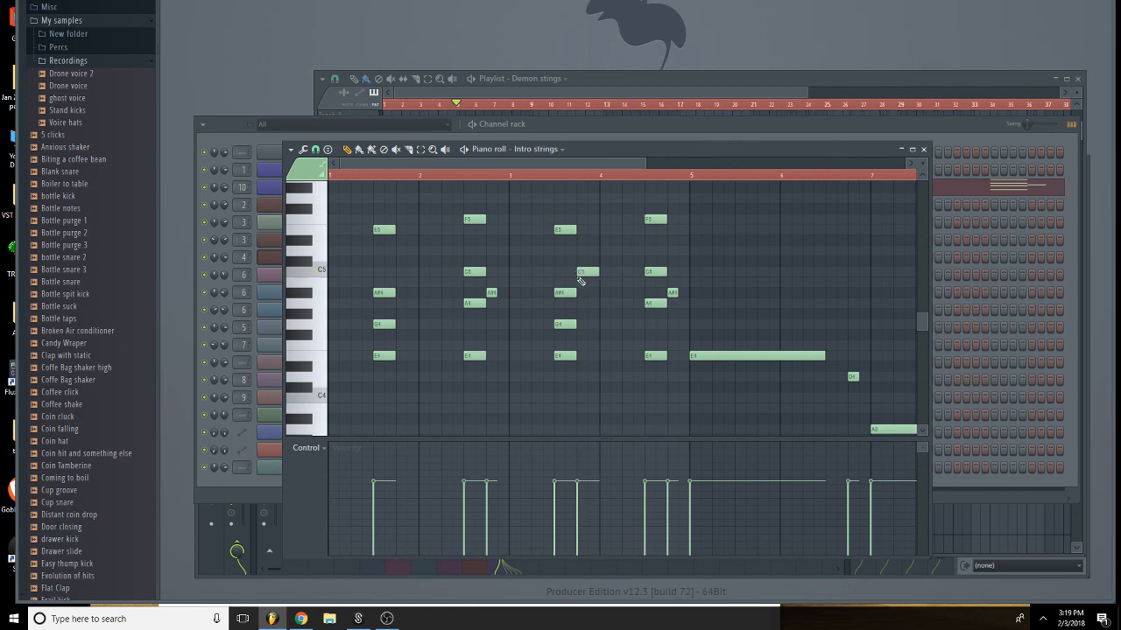
{"action": "key", "text": "ctrl+z"}
Preview the chord sequence and delete the leftover short A#4 note right after the bar 2 chord.
{"action": "key", "text": "space"}
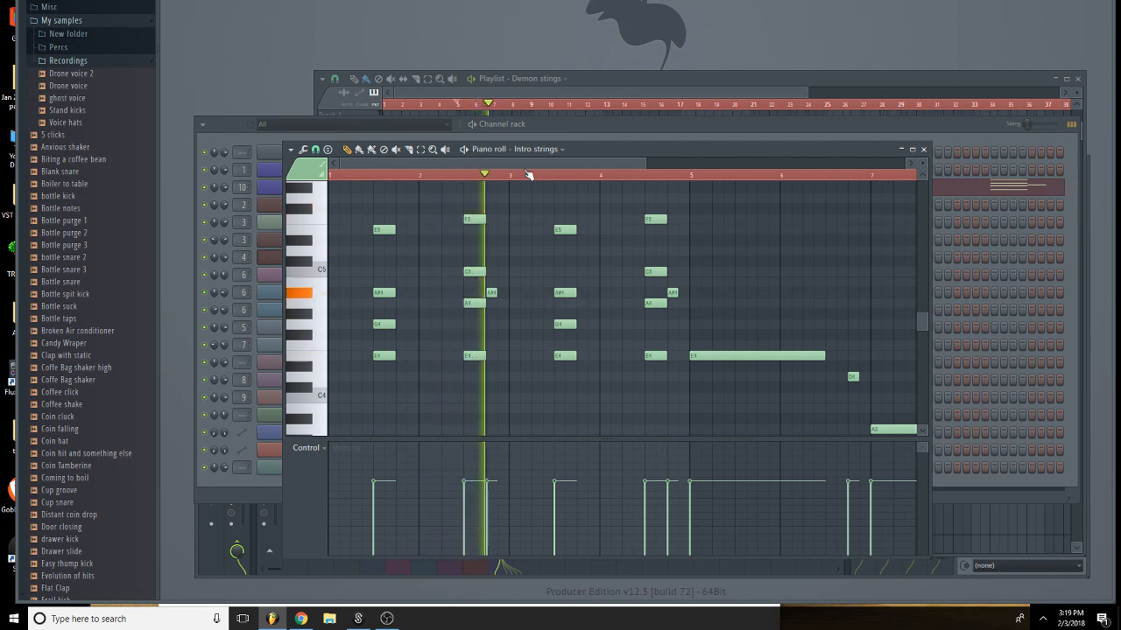
{"action": "key", "text": "space"}
{"action": "right_click", "coordinate": [492, 293]}
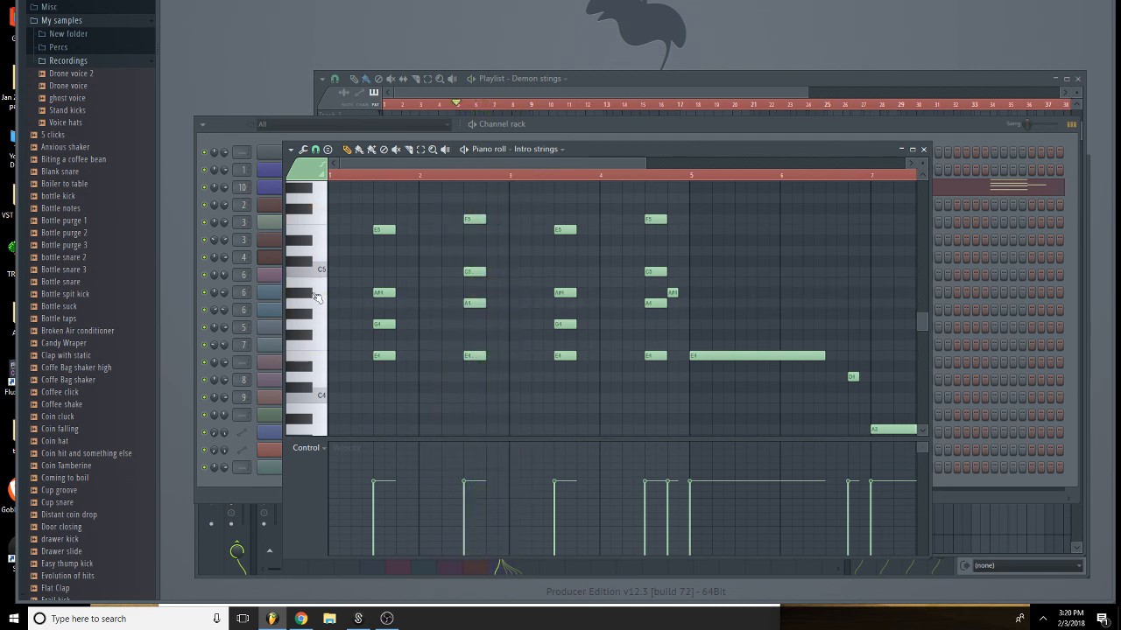
{"action": "left_click", "coordinate": [320, 324]}
{"action": "key", "text": "space"}
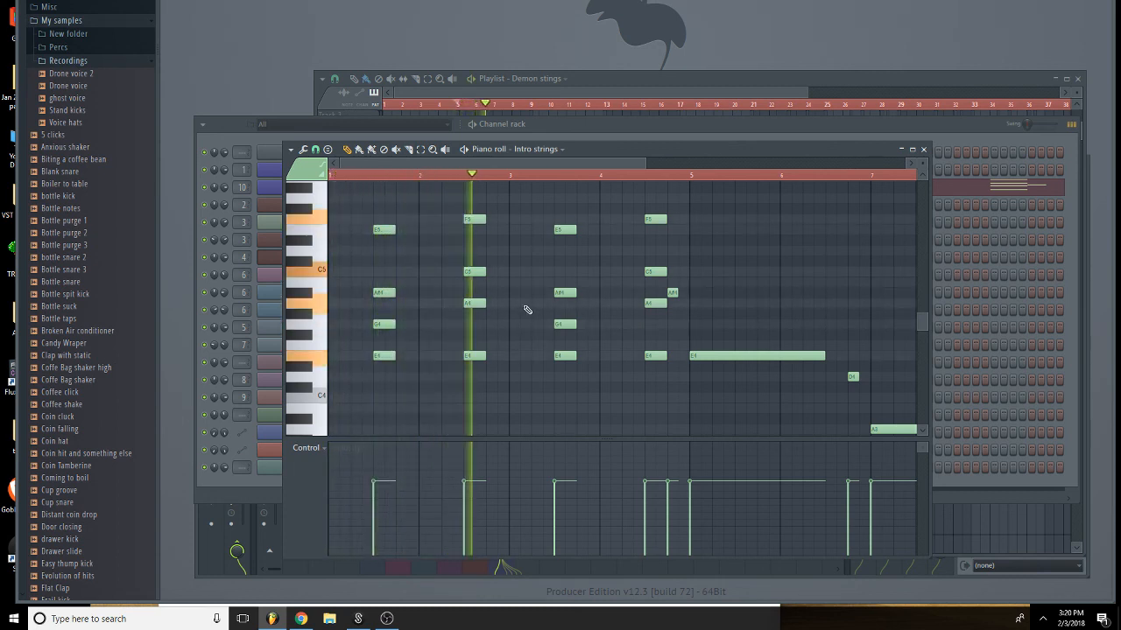
{"action": "scroll", "coordinate": [537, 306], "scroll_direction": "up", "scroll_amount": 1}
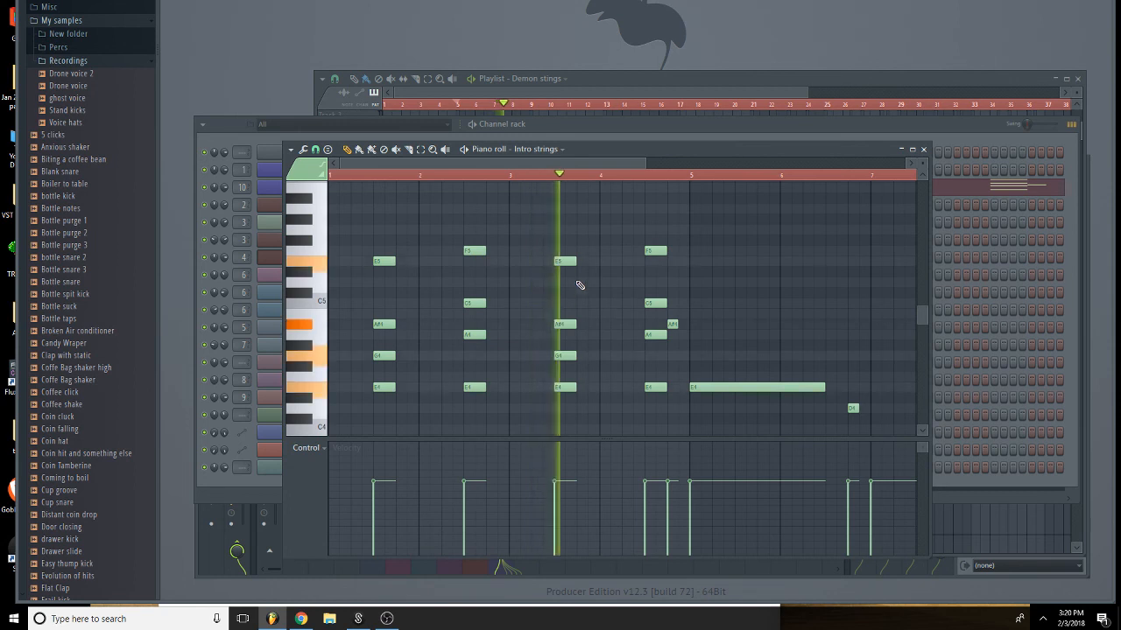
Change the bar 4 chord to D4, F4, A#4 and D5, and delete the short A#4 note after it.
{"action": "left_click_drag", "start_coordinate": [646, 164], "coordinate": [703, 203]}
{"action": "key", "text": "space"}
{"action": "scroll", "coordinate": [632, 355], "scroll_direction": "down", "scroll_amount": 1}
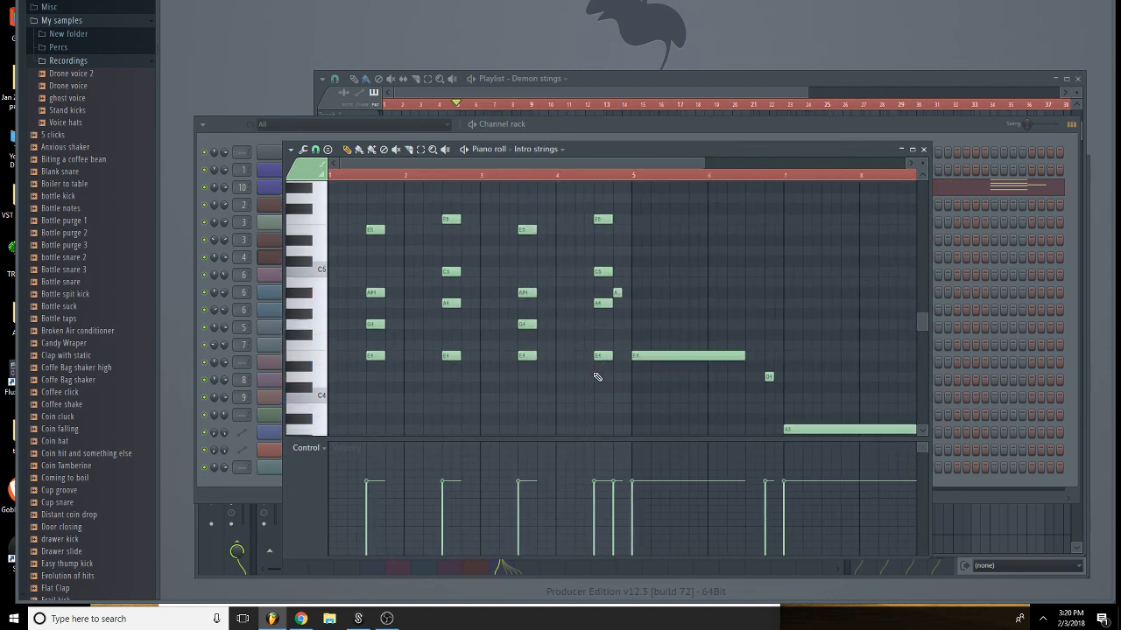
{"action": "left_click", "coordinate": [602, 377]}
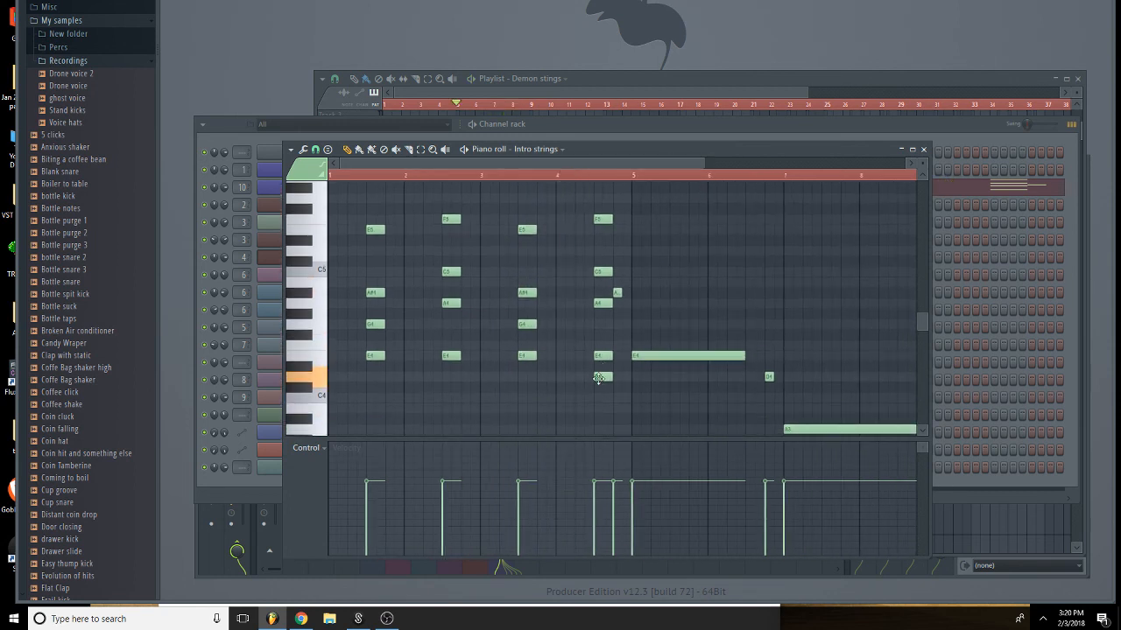
{"action": "left_click_drag", "start_coordinate": [600, 303], "coordinate": [600, 353]}
{"action": "left_click_drag", "start_coordinate": [602, 275], "coordinate": [601, 304]}
{"action": "right_click", "coordinate": [614, 294]}
{"action": "left_click_drag", "start_coordinate": [596, 217], "coordinate": [599, 250]}
Play back the revised chords and delete the leftover long E4 note starting at bar 5.
{"action": "key", "text": "space"}
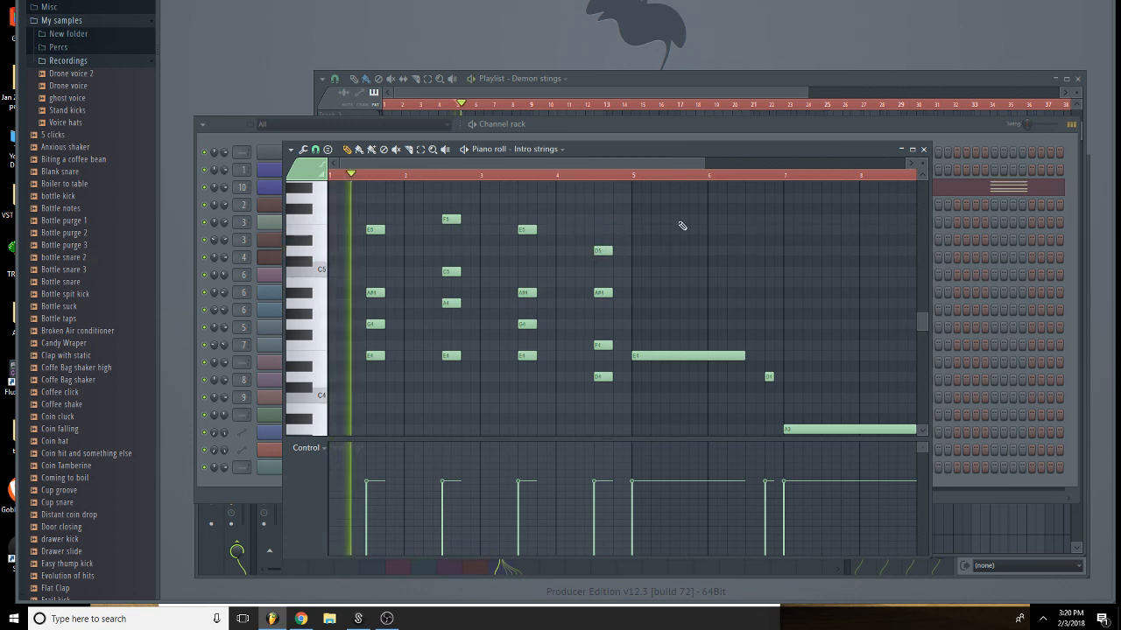
{"action": "left_click_drag", "start_coordinate": [706, 163], "coordinate": [824, 178]}
{"action": "scroll", "coordinate": [712, 296], "scroll_direction": "down", "scroll_amount": 2}
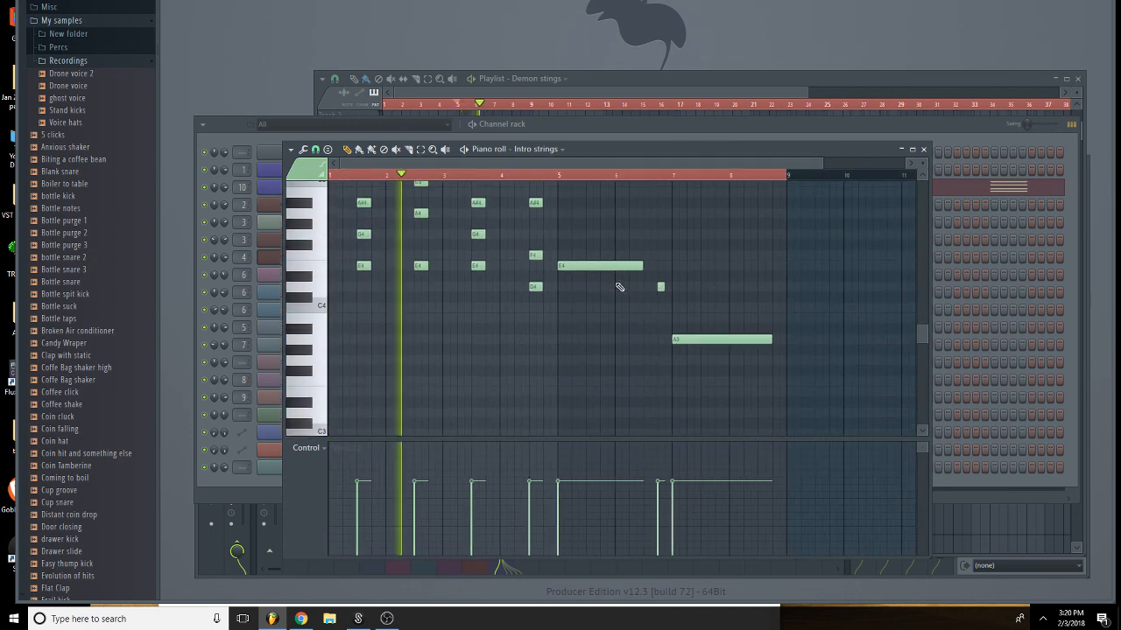
{"action": "right_click", "coordinate": [603, 290]}
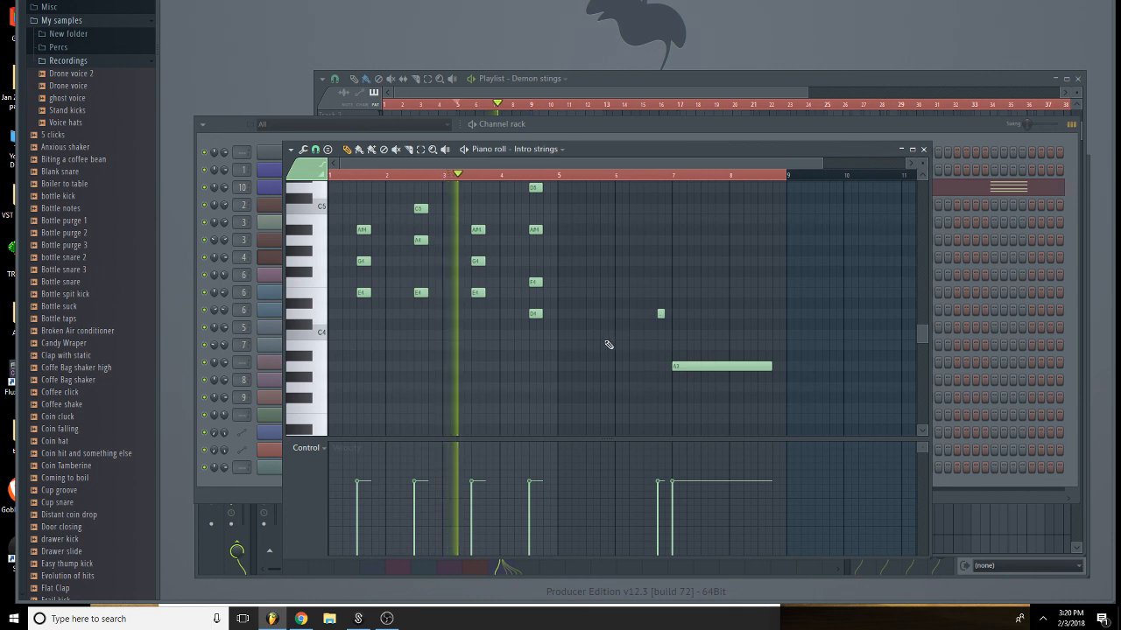
Select the four chords in bars 1 to 4 and duplicate them into bars 5 to 8 during playback.
{"action": "left_click_drag", "start_coordinate": [606, 345], "coordinate": [346, 179]}
{"action": "scroll", "coordinate": [387, 311], "scroll_direction": "down", "scroll_amount": 3}
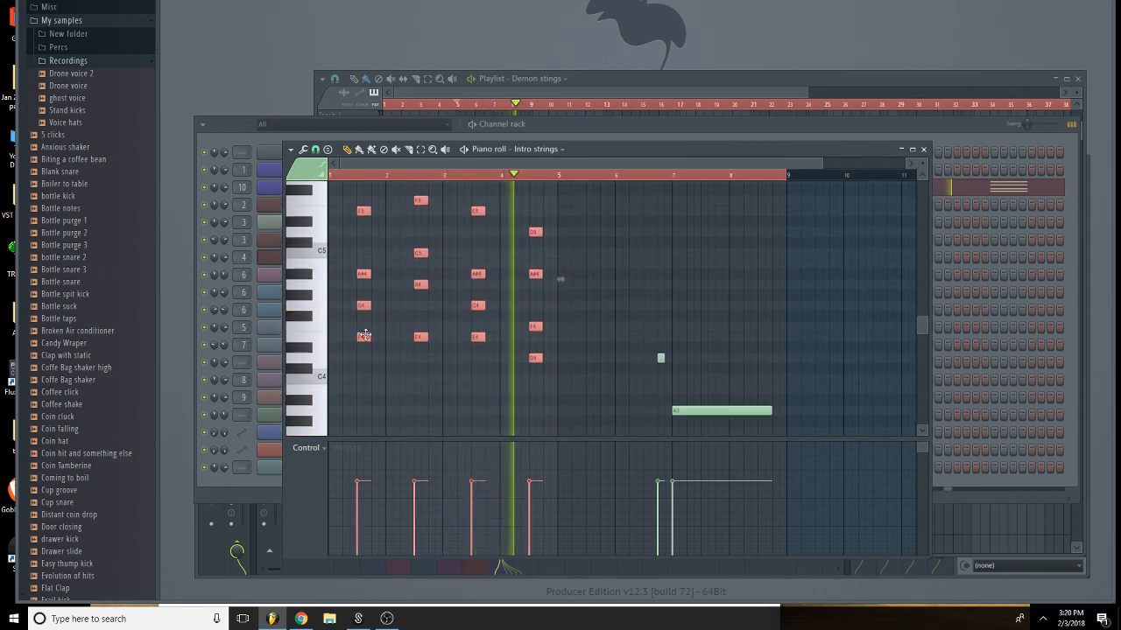
{"action": "key", "text": "ctrl+b"}
{"action": "left_click_drag", "start_coordinate": [583, 347], "coordinate": [591, 345]}
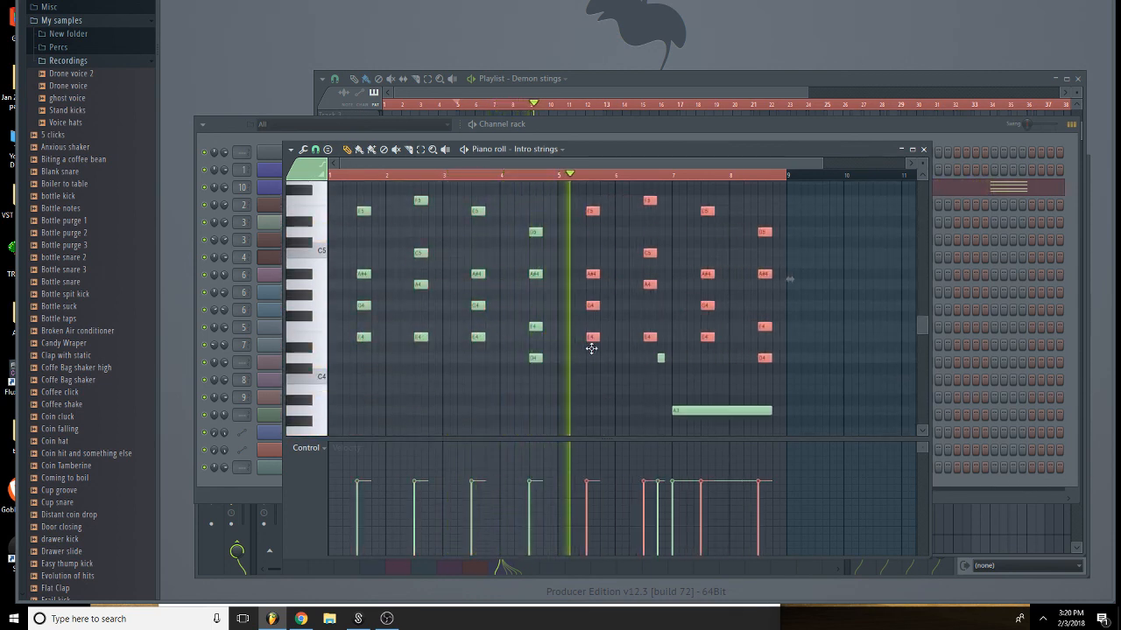
{"action": "scroll", "coordinate": [666, 328], "scroll_direction": "down", "scroll_amount": 3}
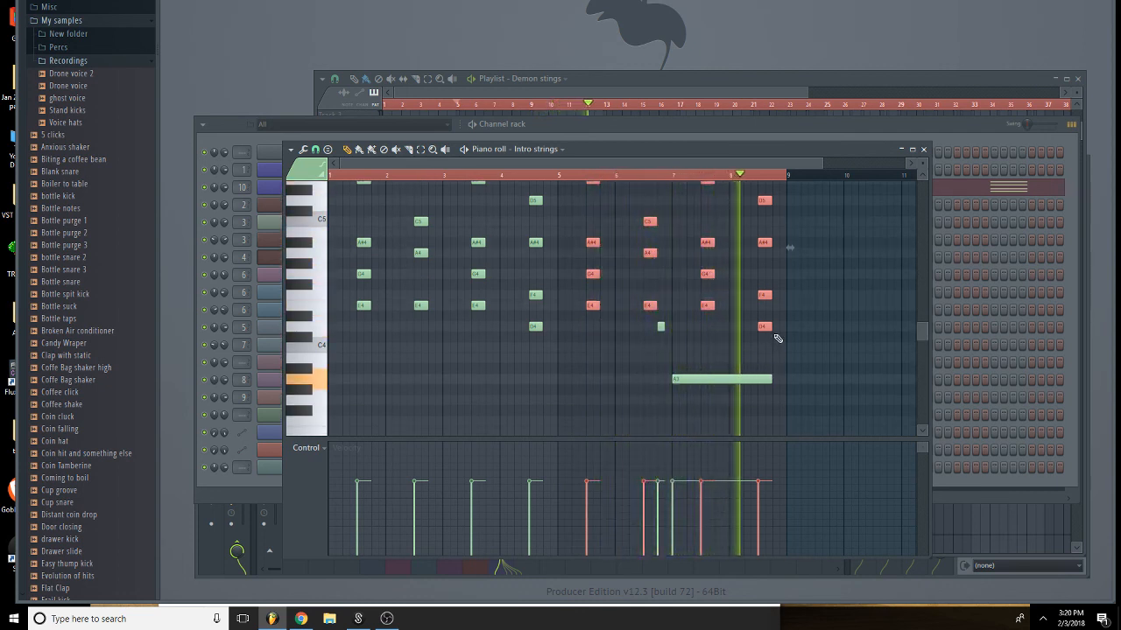
Delete the F4 note from the bar 8 chord, stop playback and move the Demon stings clip to start at bar 13.
{"action": "right_click", "coordinate": [766, 296]}
{"action": "scroll", "coordinate": [779, 293], "scroll_direction": "up", "scroll_amount": 3}
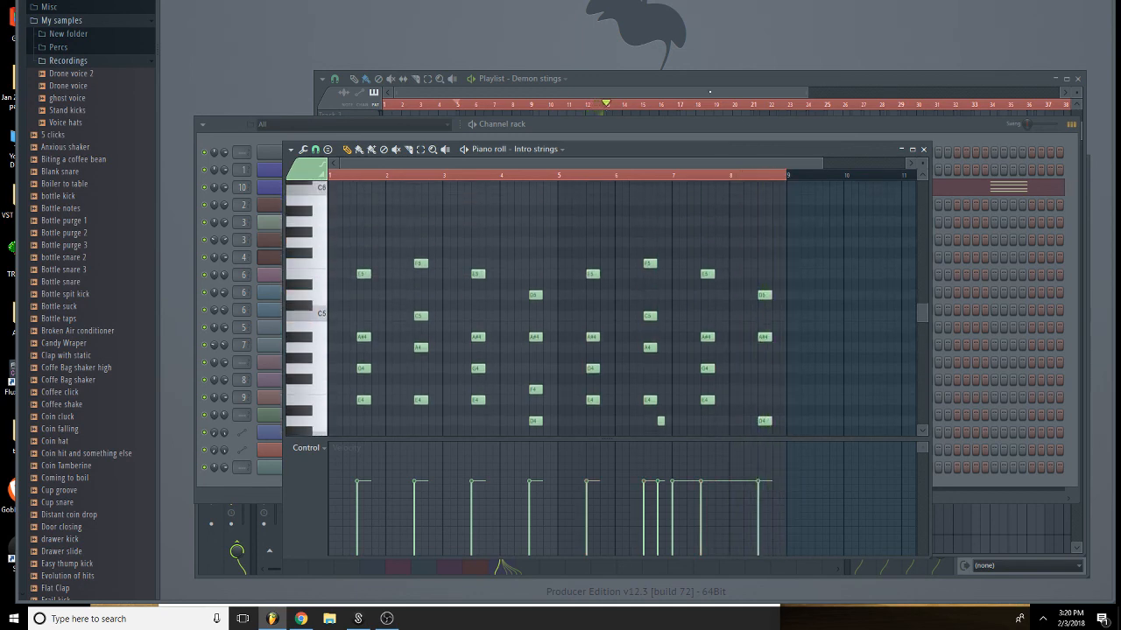
{"action": "left_click", "coordinate": [777, 87]}
{"action": "key", "text": "space"}
{"action": "scroll", "coordinate": [608, 300], "scroll_direction": "down", "scroll_amount": 2}
{"action": "left_click_drag", "start_coordinate": [565, 320], "coordinate": [712, 320]}
{"action": "scroll", "coordinate": [394, 309], "scroll_direction": "up", "scroll_amount": 1}
{"action": "right_click", "coordinate": [374, 303]}
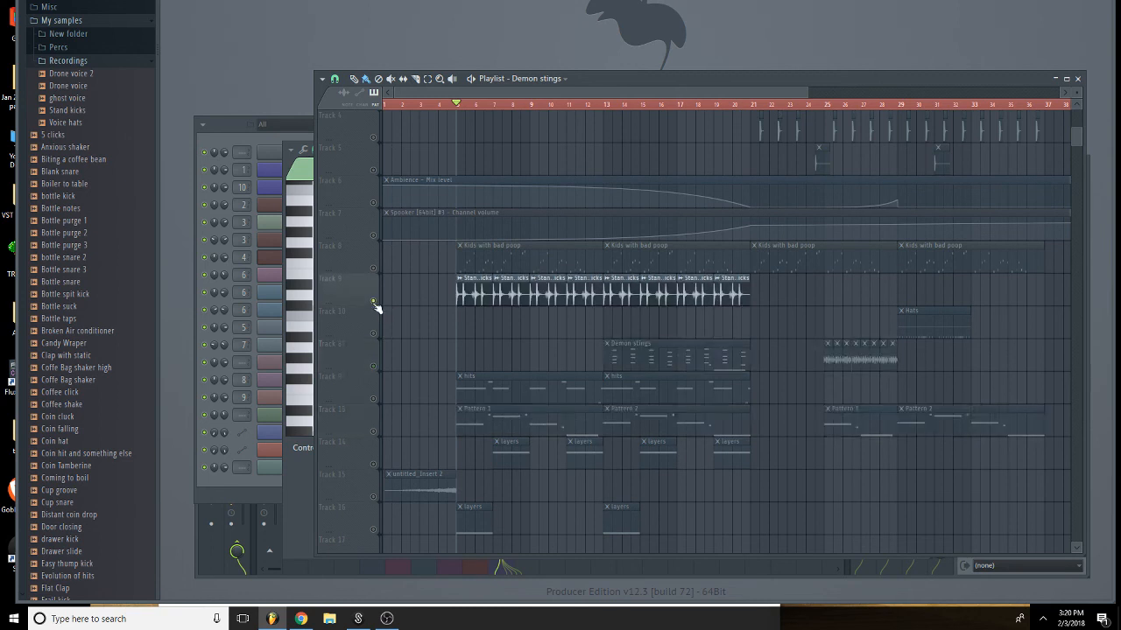
{"action": "right_click", "coordinate": [374, 302]}
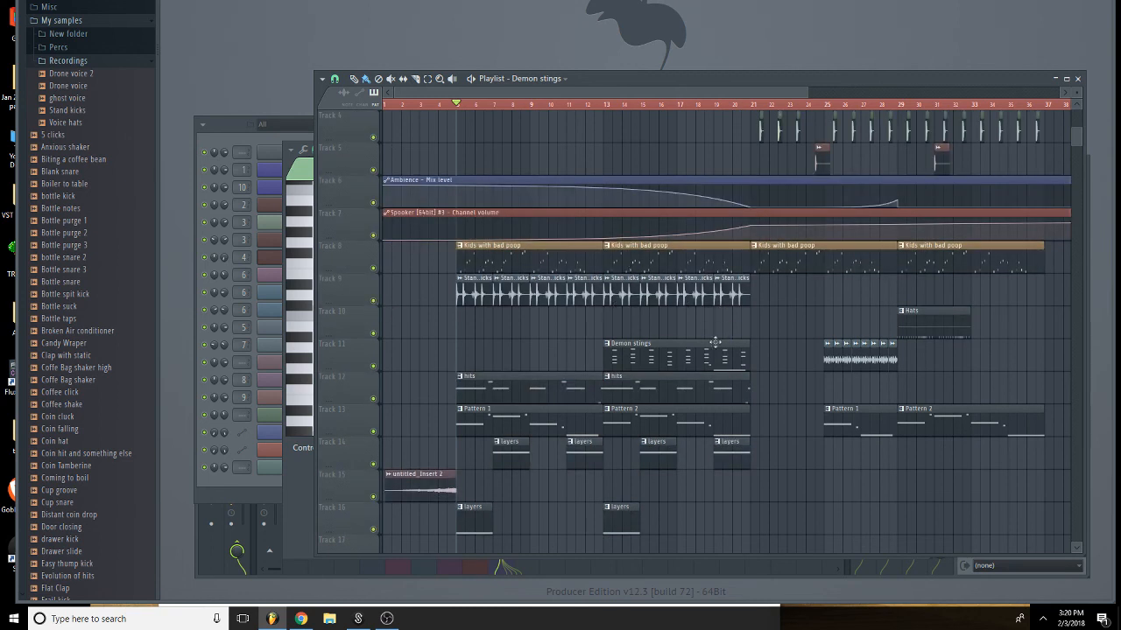
Copy the Demon stings clip to bar 29 one track lower, and insert an empty track above the Kids with bad poop clips.
{"action": "left_click_drag", "start_coordinate": [715, 342], "coordinate": [995, 382]}
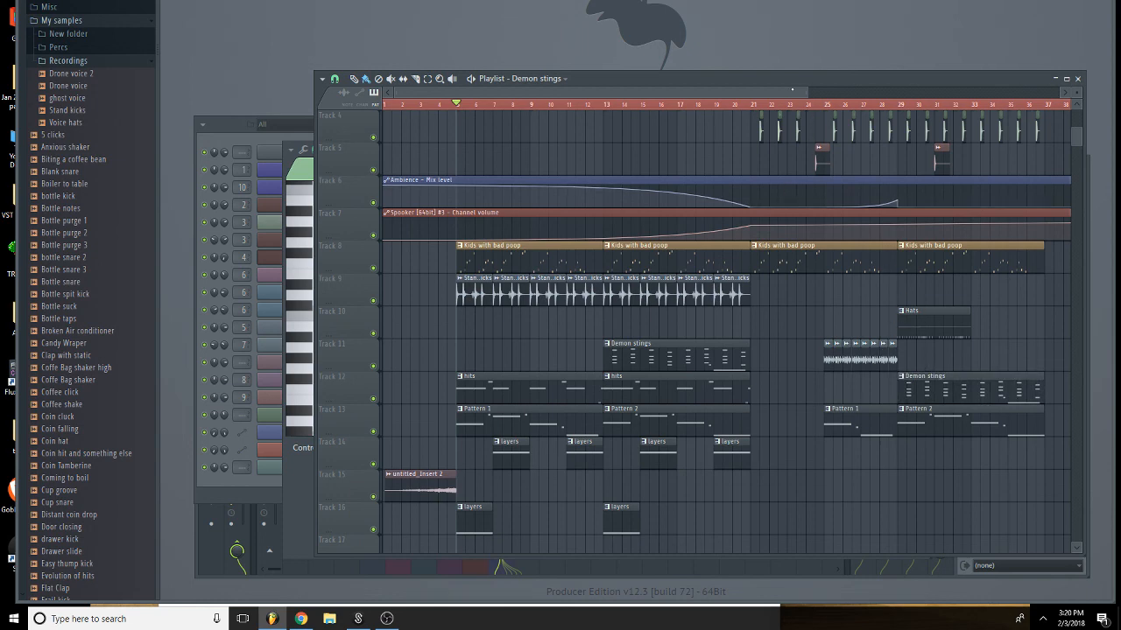
{"action": "scroll", "coordinate": [792, 89], "scroll_direction": "right", "scroll_amount": 3}
{"action": "right_click", "coordinate": [355, 252]}
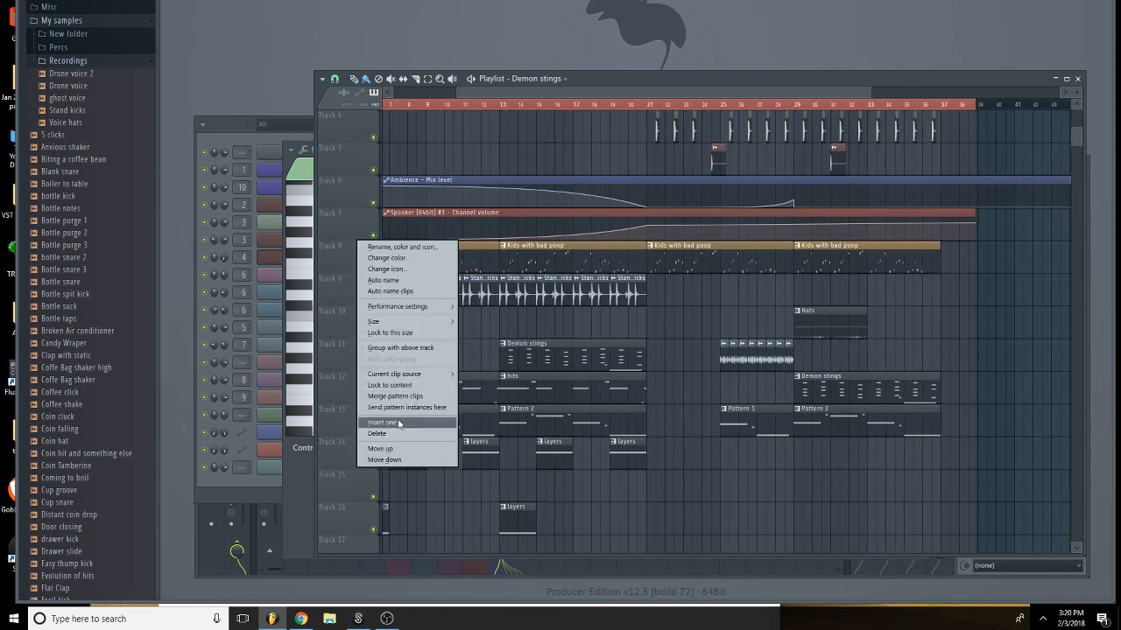
{"action": "left_click", "coordinate": [398, 422]}
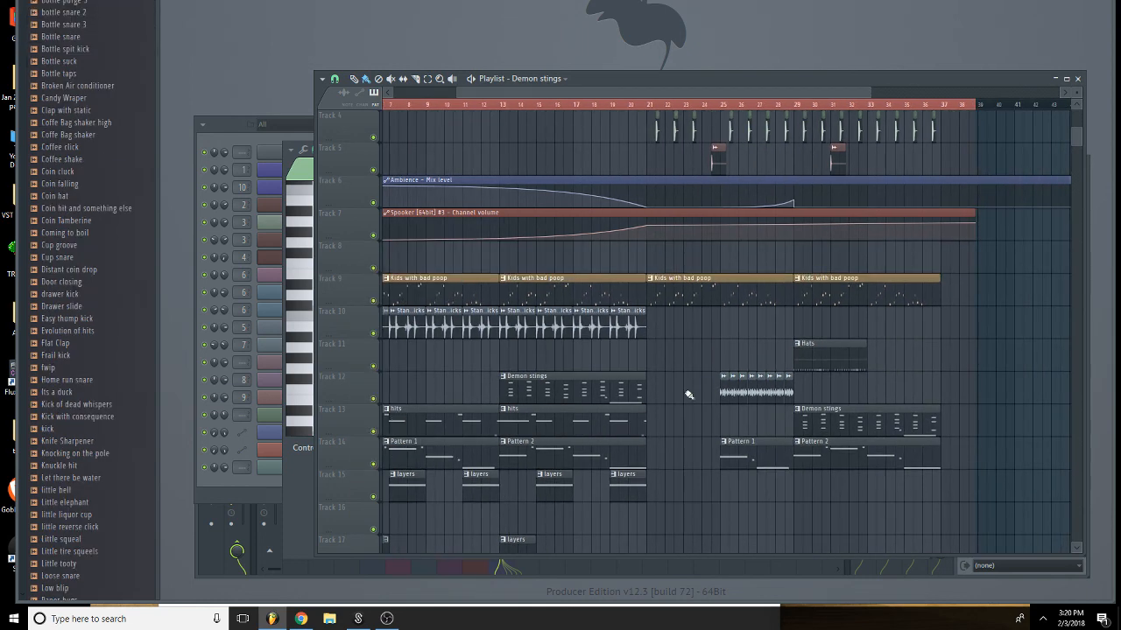
Copy all the Intro Bass notes from the Pattern 1 clip at bar 25.
{"action": "double_click", "coordinate": [764, 458]}
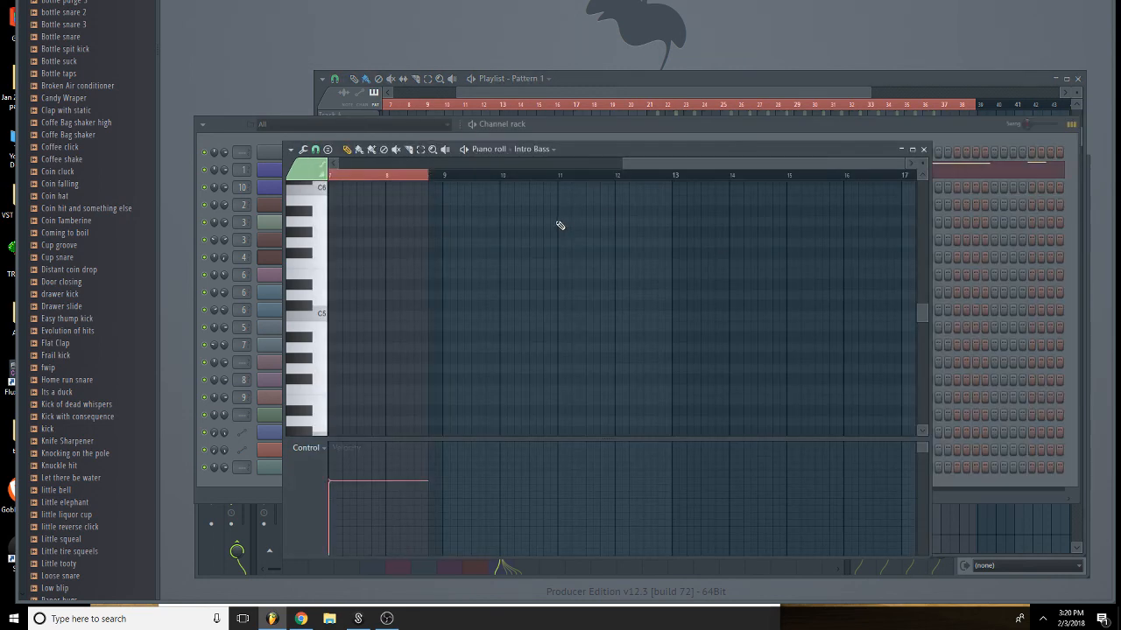
{"action": "left_click_drag", "start_coordinate": [718, 161], "coordinate": [434, 161]}
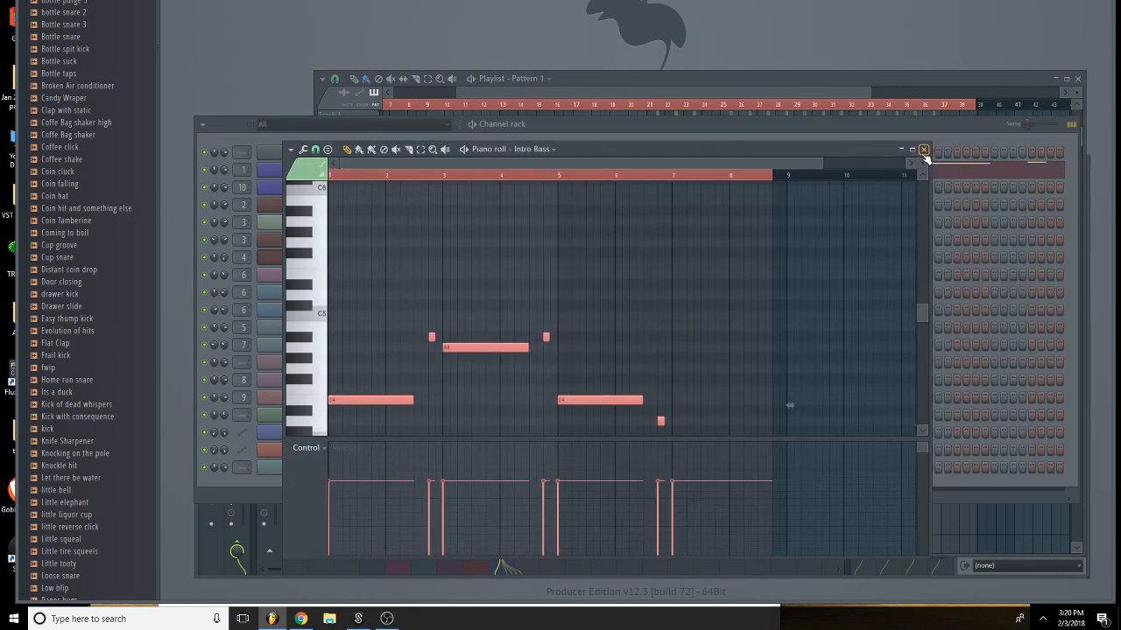
{"action": "left_click", "coordinate": [923, 149]}
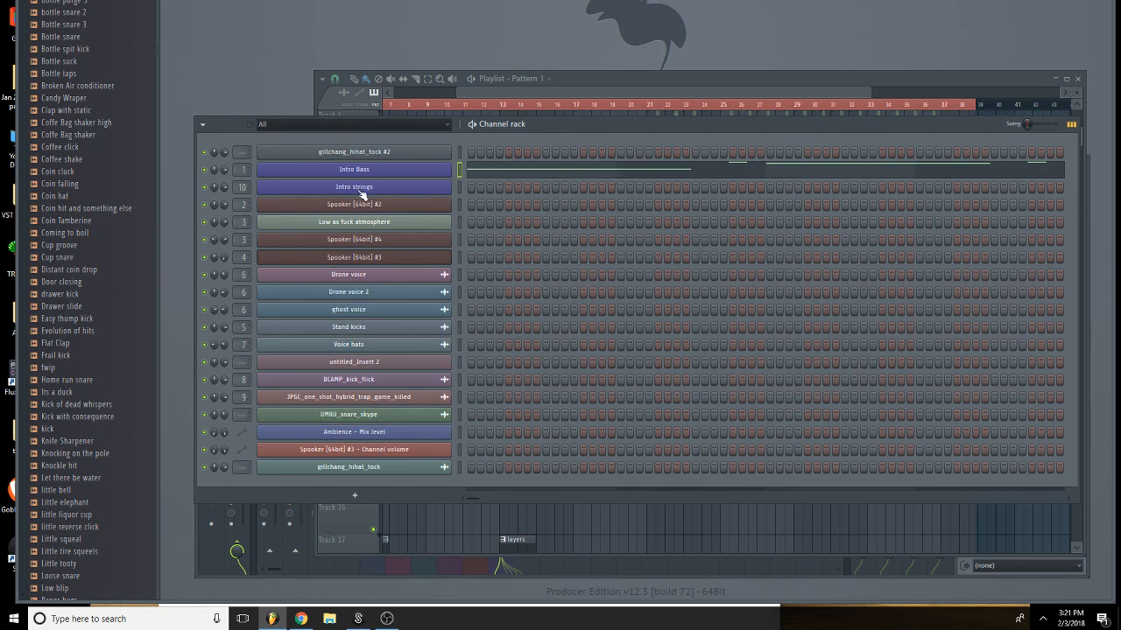
Insert a new Spooker [64bit] channel below Spooker [64bit] #3 and route it to mixer track 11.
{"action": "right_click", "coordinate": [370, 262]}
{"action": "left_click", "coordinate": [483, 351]}
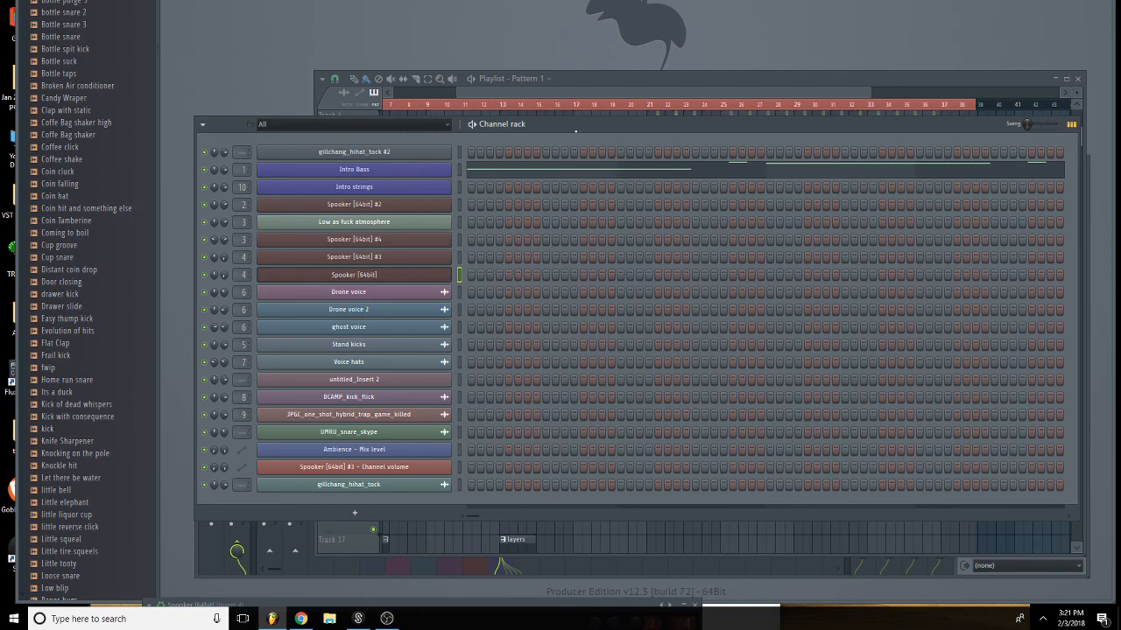
{"action": "left_click_drag", "start_coordinate": [575, 131], "coordinate": [573, 131]}
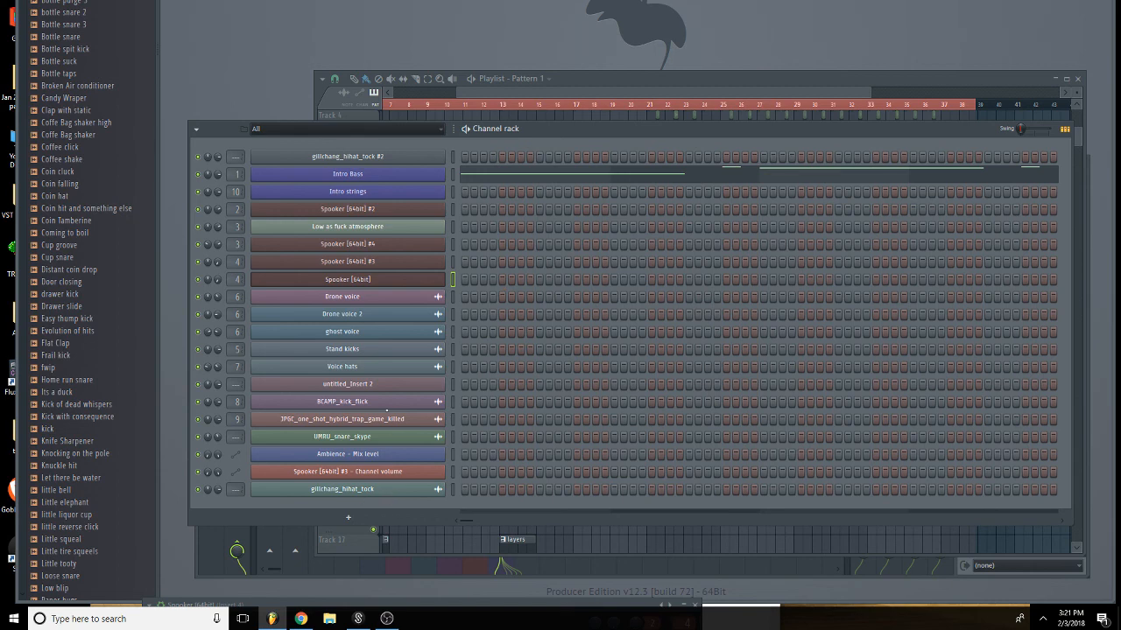
{"action": "right_click", "coordinate": [407, 279]}
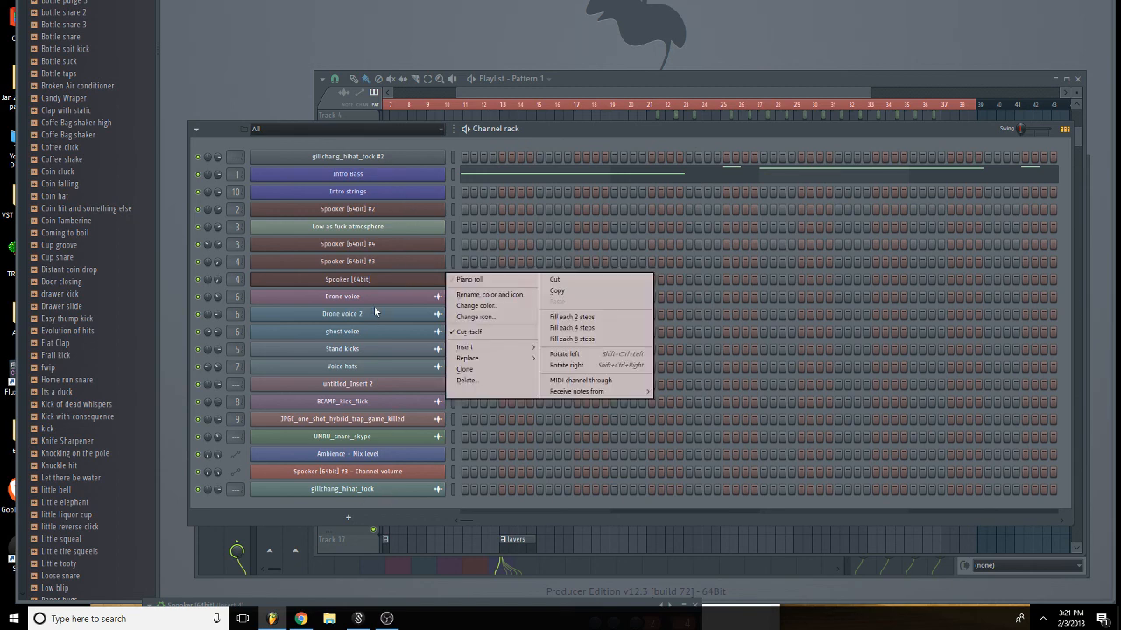
{"action": "left_click", "coordinate": [368, 279]}
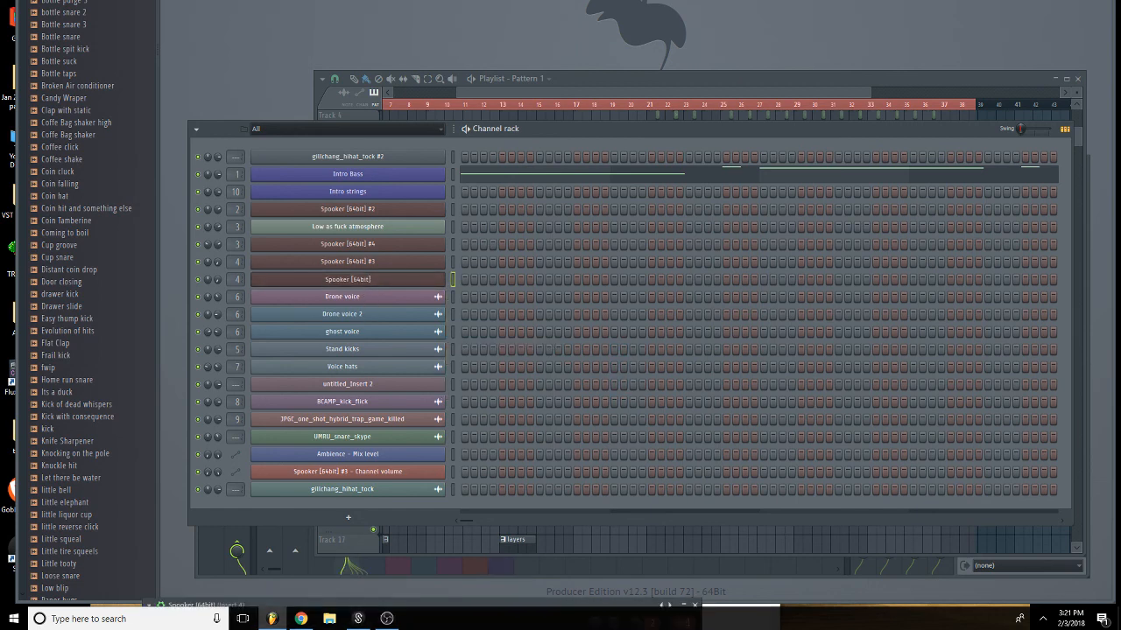
{"action": "left_click_drag", "start_coordinate": [484, 605], "coordinate": [563, 172]}
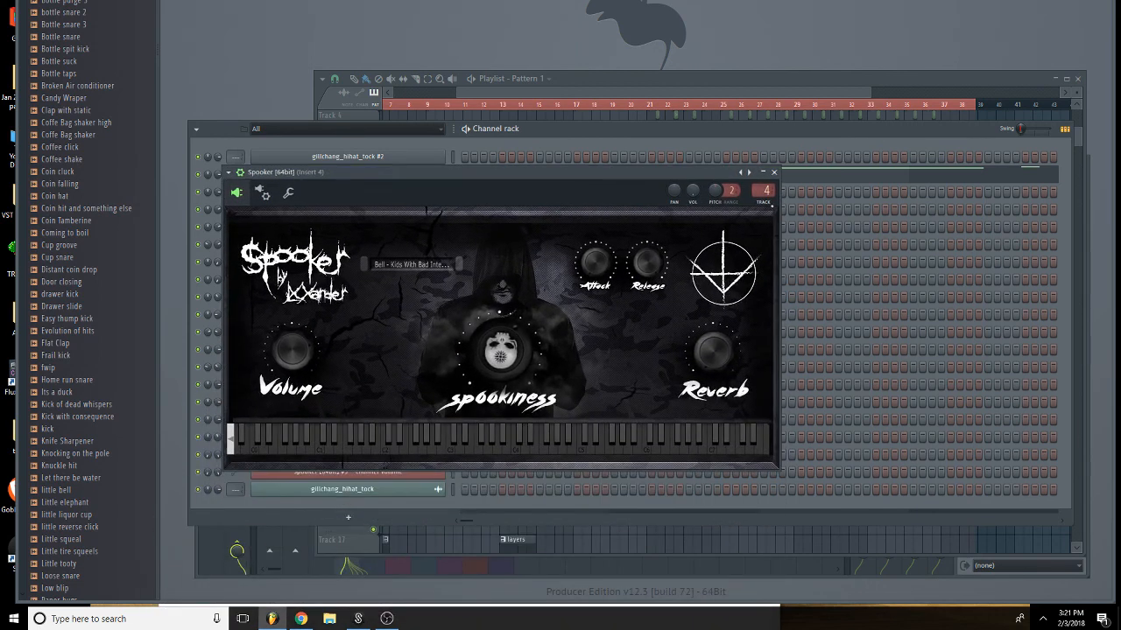
{"action": "left_click", "coordinate": [764, 202]}
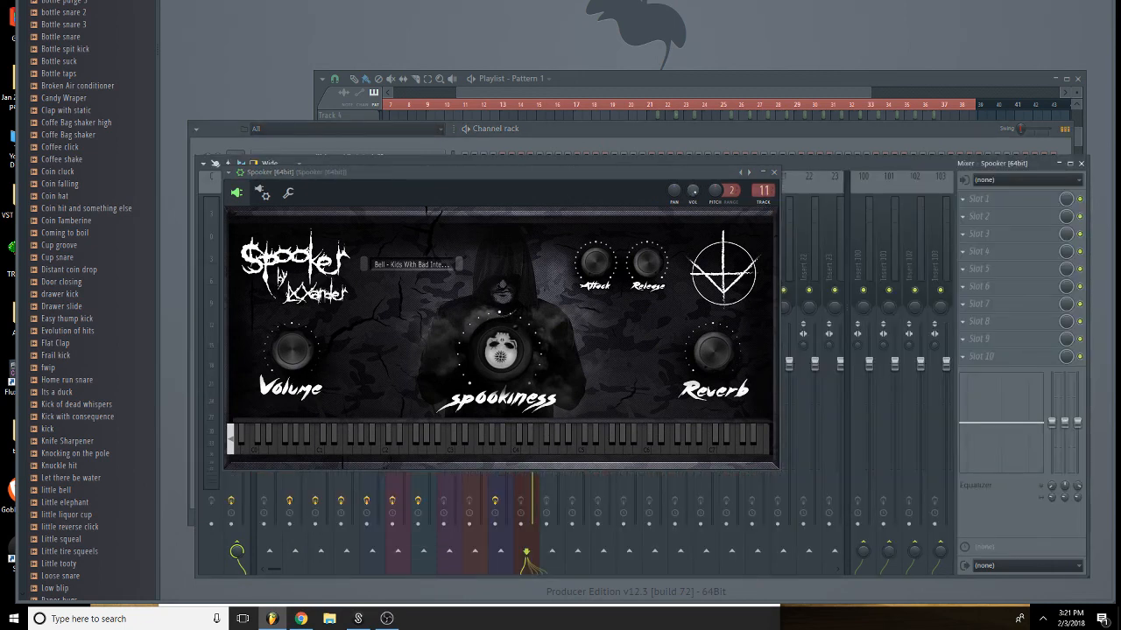
Audition the Pad - Lurker preset in Spooker, then load Bass - End of the World 808 and close the instrument.
{"action": "left_click", "coordinate": [424, 263]}
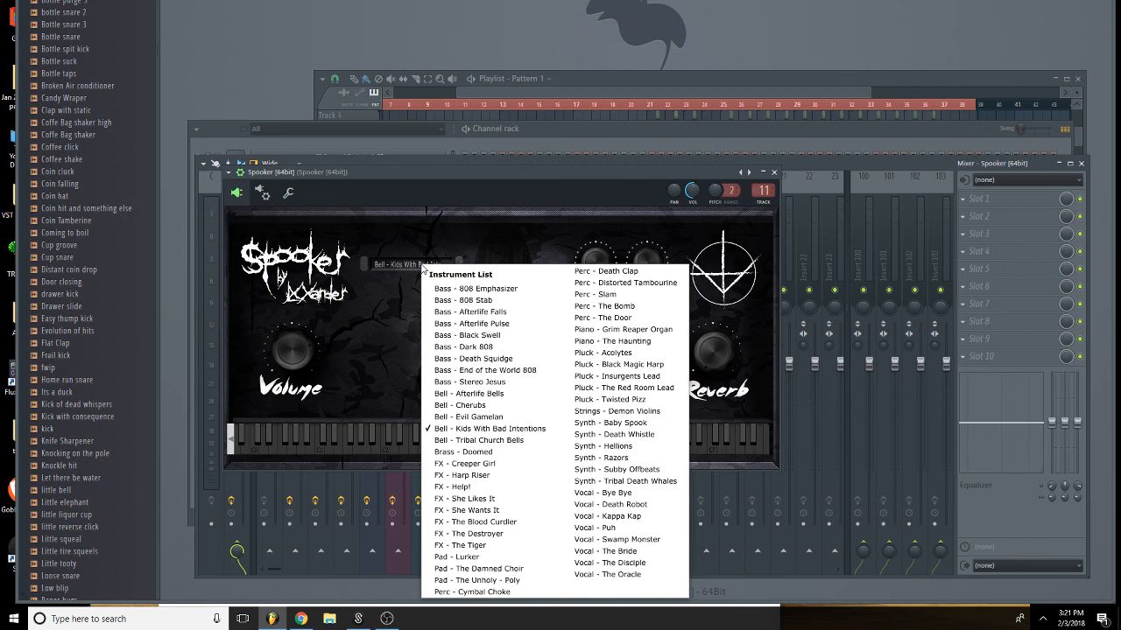
{"action": "left_click", "coordinate": [515, 557]}
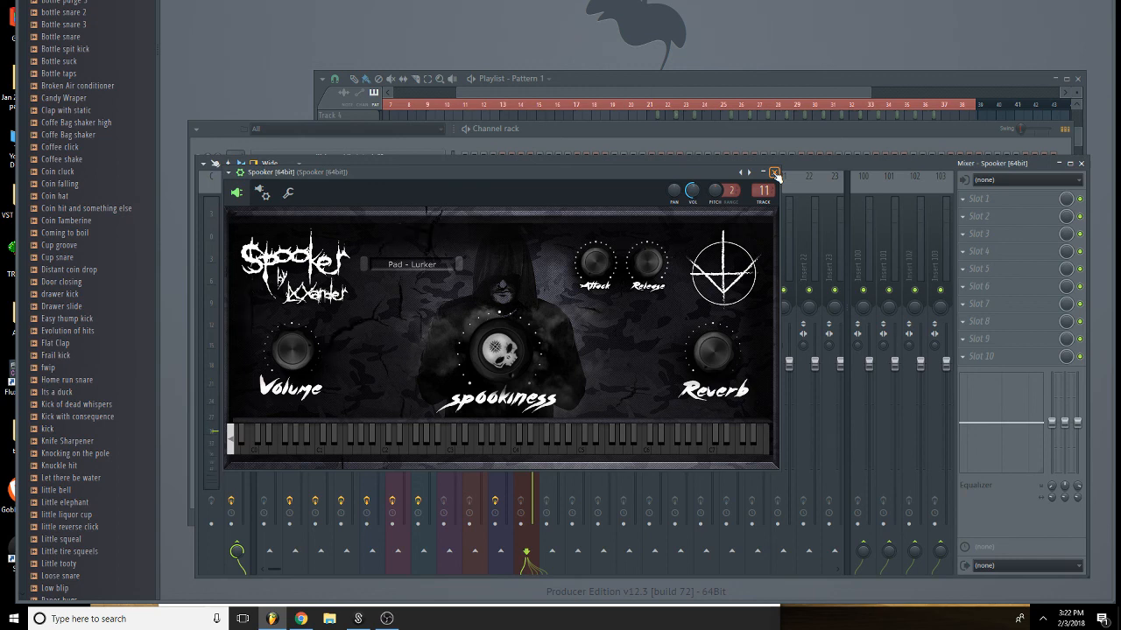
{"action": "left_click", "coordinate": [425, 267]}
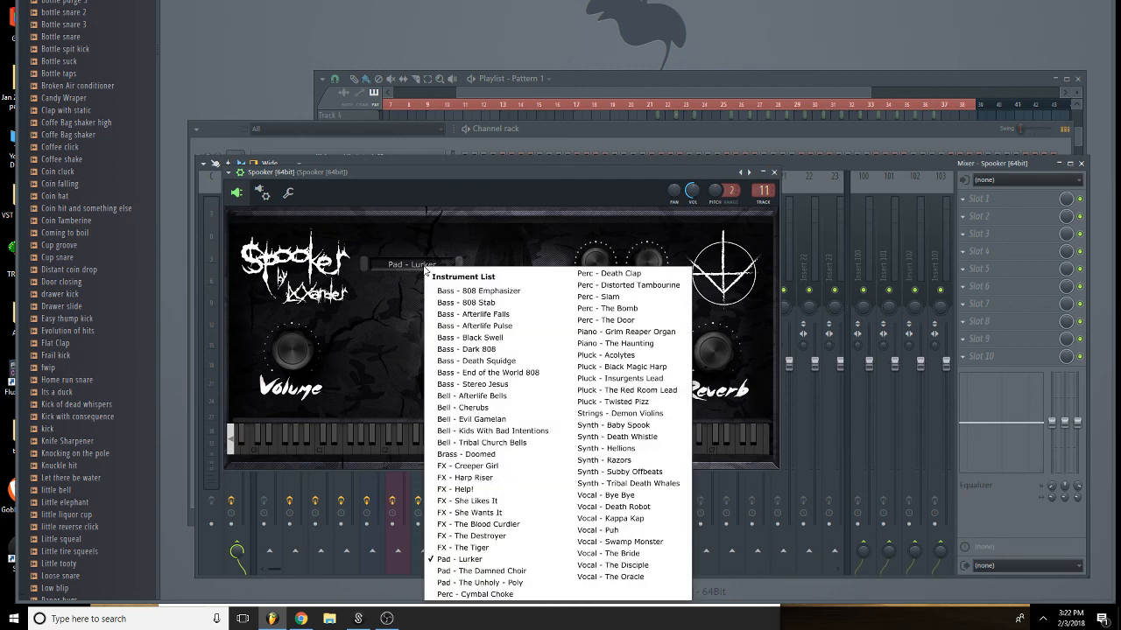
{"action": "left_click", "coordinate": [505, 384]}
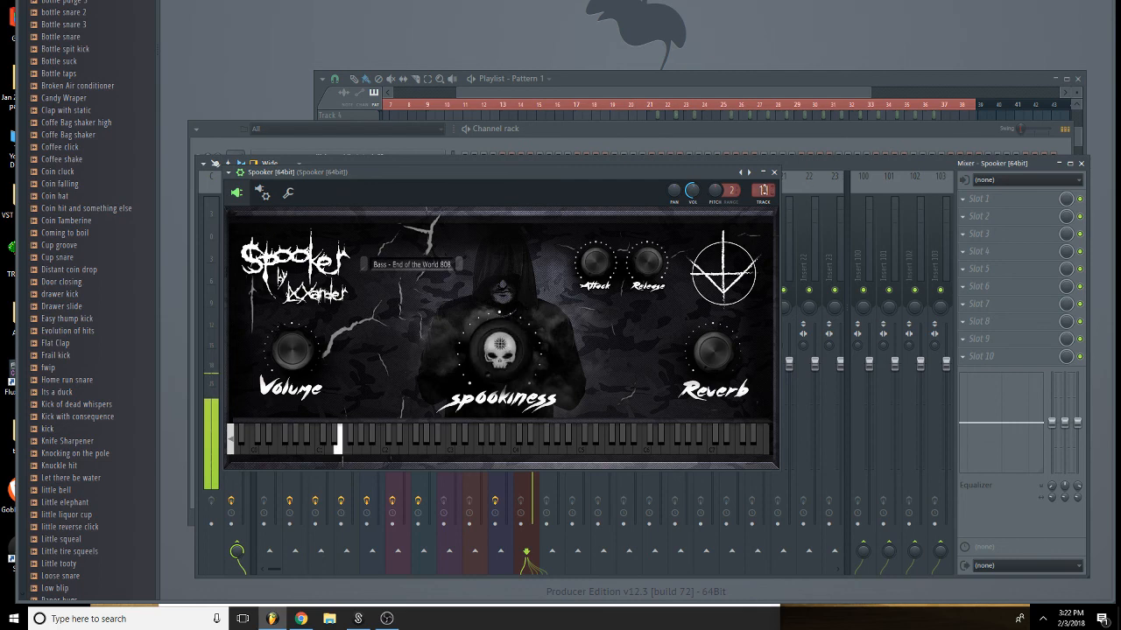
{"action": "left_click", "coordinate": [769, 219]}
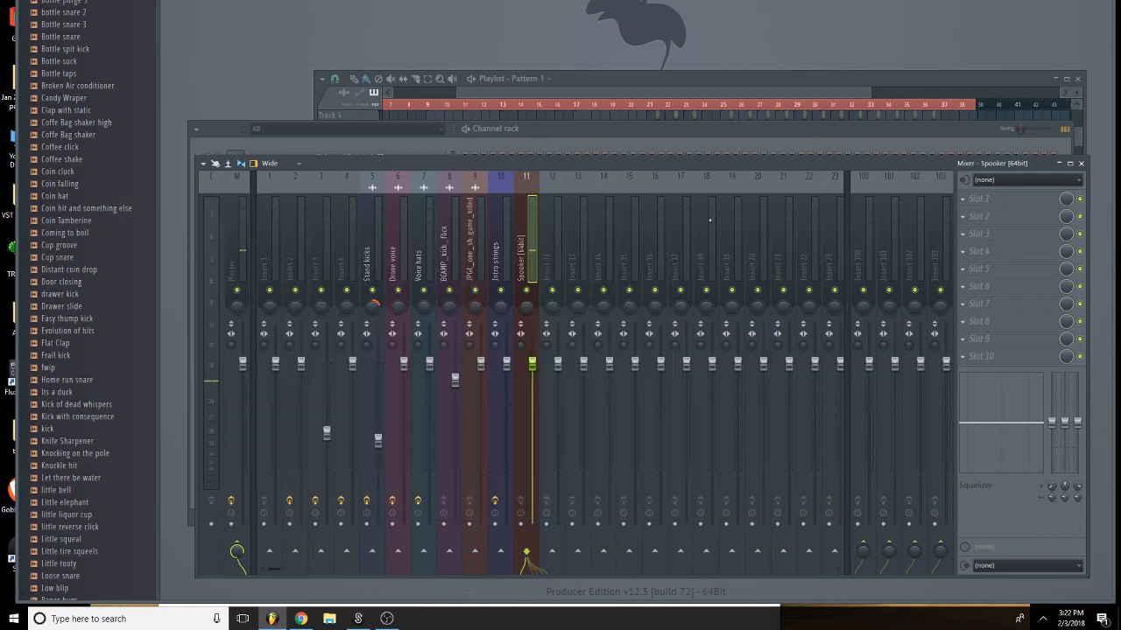
Add Saturation Knob to slot 1 of the Spooker mixer track, raise the track's fader and adjust the saturation amount.
{"action": "left_click", "coordinate": [980, 219]}
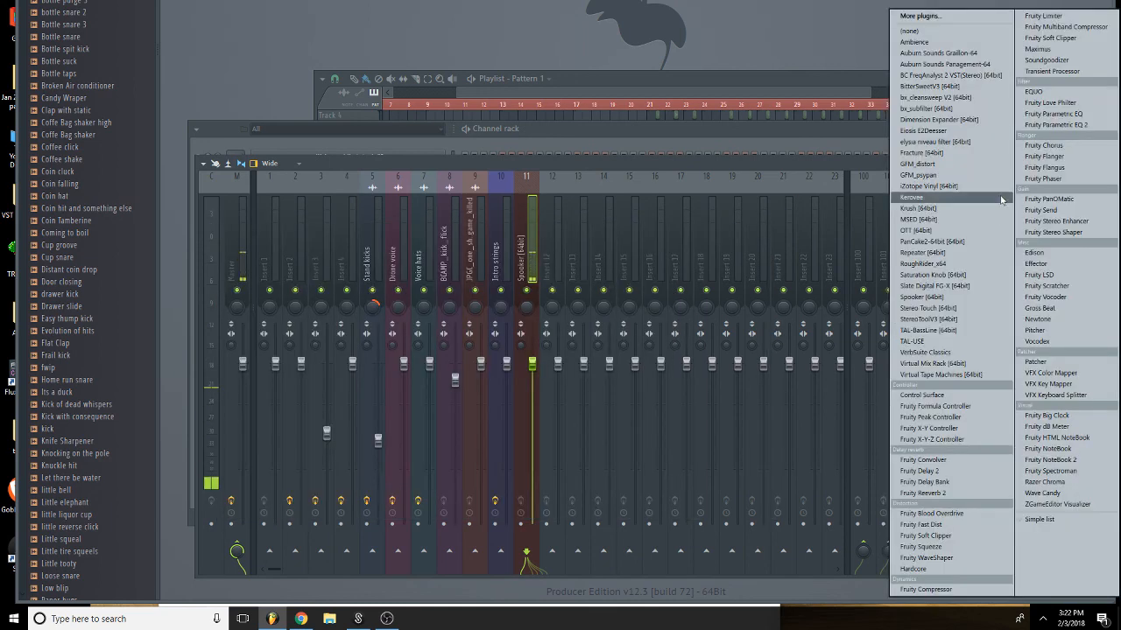
{"action": "left_click", "coordinate": [975, 278]}
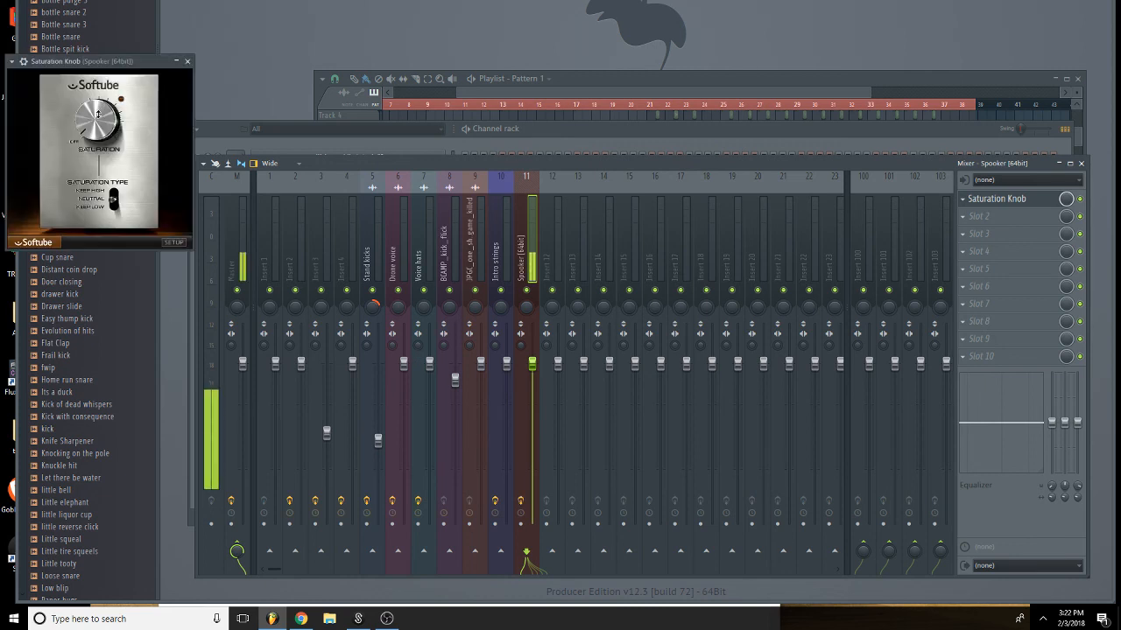
{"action": "left_click_drag", "start_coordinate": [537, 368], "coordinate": [537, 353]}
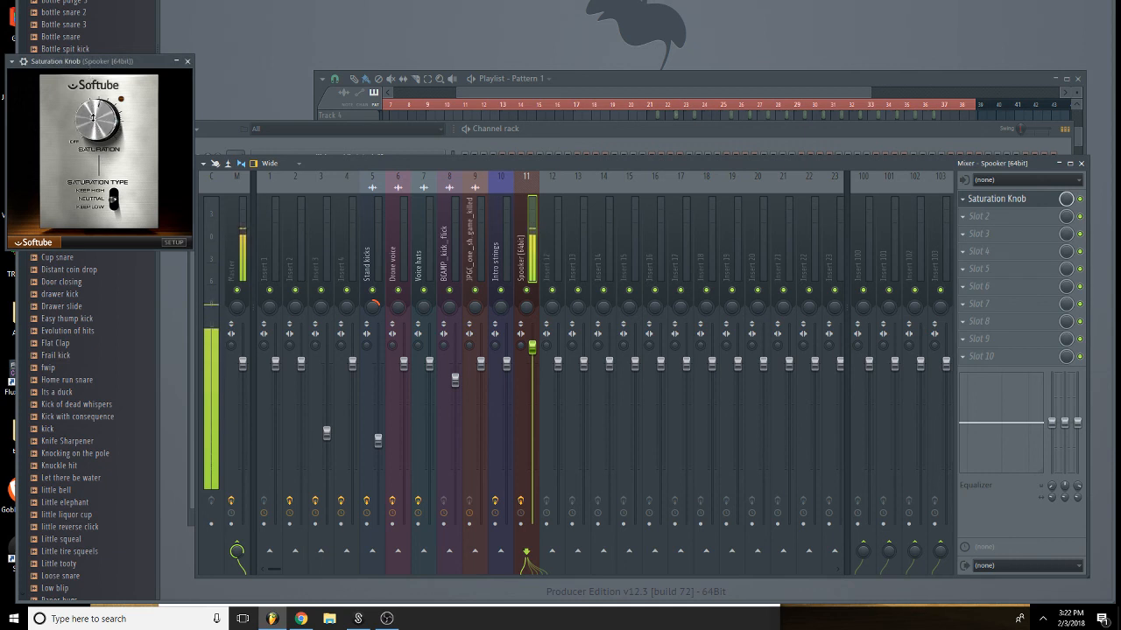
{"action": "left_click_drag", "start_coordinate": [94, 116], "coordinate": [91, 112]}
Create a pattern named Bass and place its clip on track 15 at bar 25.
{"action": "key", "text": "F6"}
{"action": "left_click", "coordinate": [745, 90]}
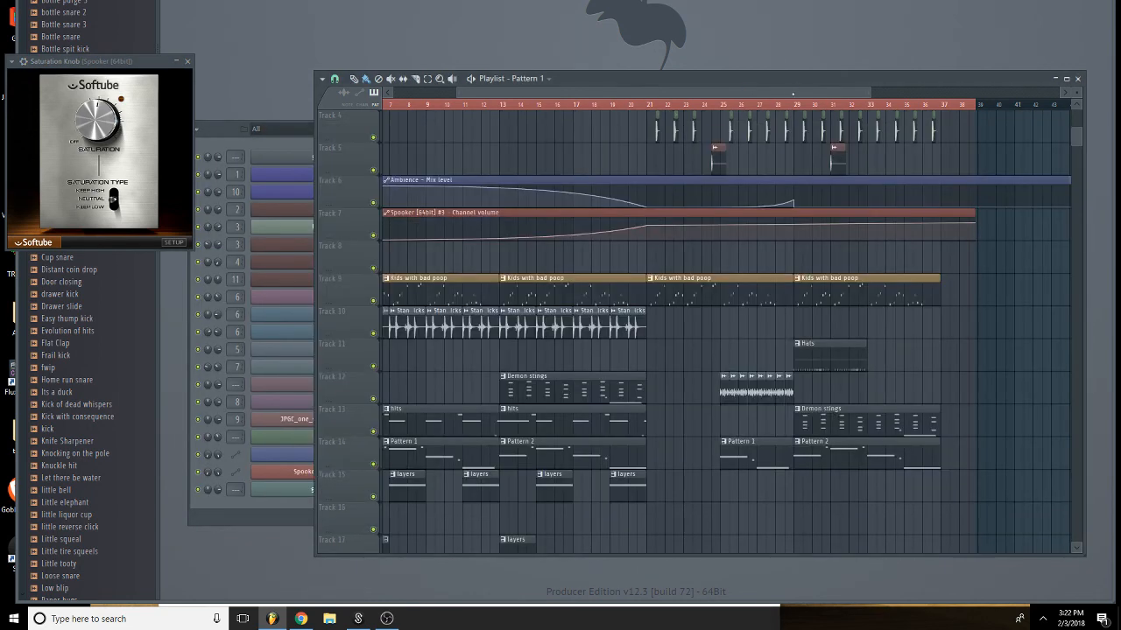
{"action": "left_click_drag", "start_coordinate": [794, 94], "coordinate": [847, 95]}
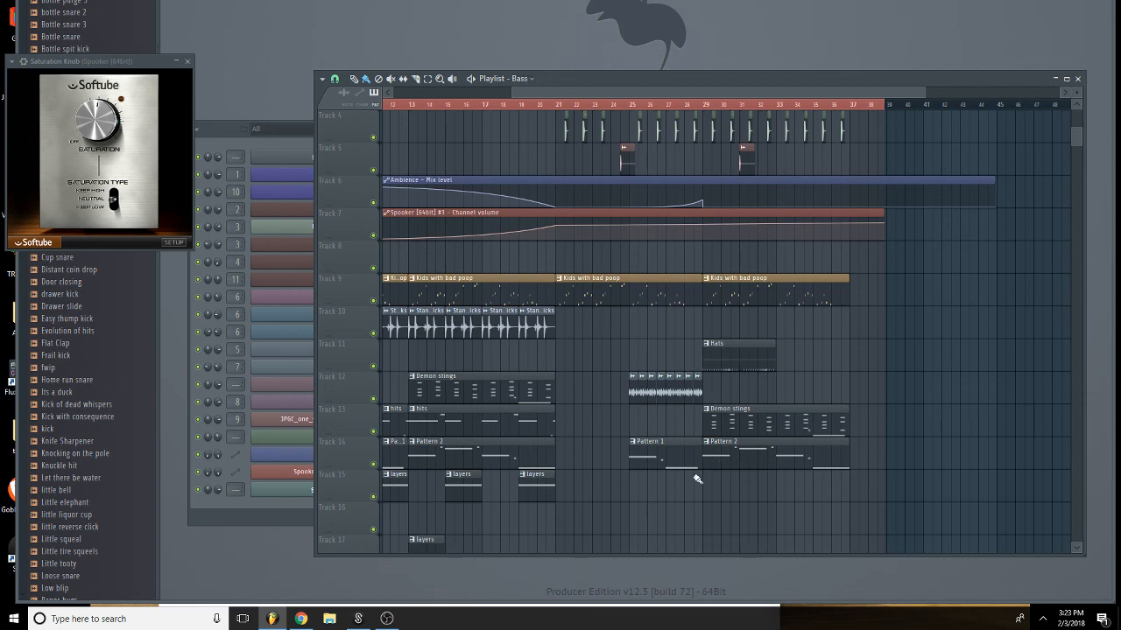
{"action": "left_click", "coordinate": [641, 488]}
{"action": "left_click_drag", "start_coordinate": [654, 488], "coordinate": [755, 489]}
{"action": "left_click_drag", "start_coordinate": [710, 489], "coordinate": [697, 488]}
{"action": "double_click", "coordinate": [697, 488]}
Paste the copied bass notes into the new Spooker channel's piano roll and return to the playlist.
{"action": "right_click", "coordinate": [377, 280]}
{"action": "left_click", "coordinate": [463, 282]}
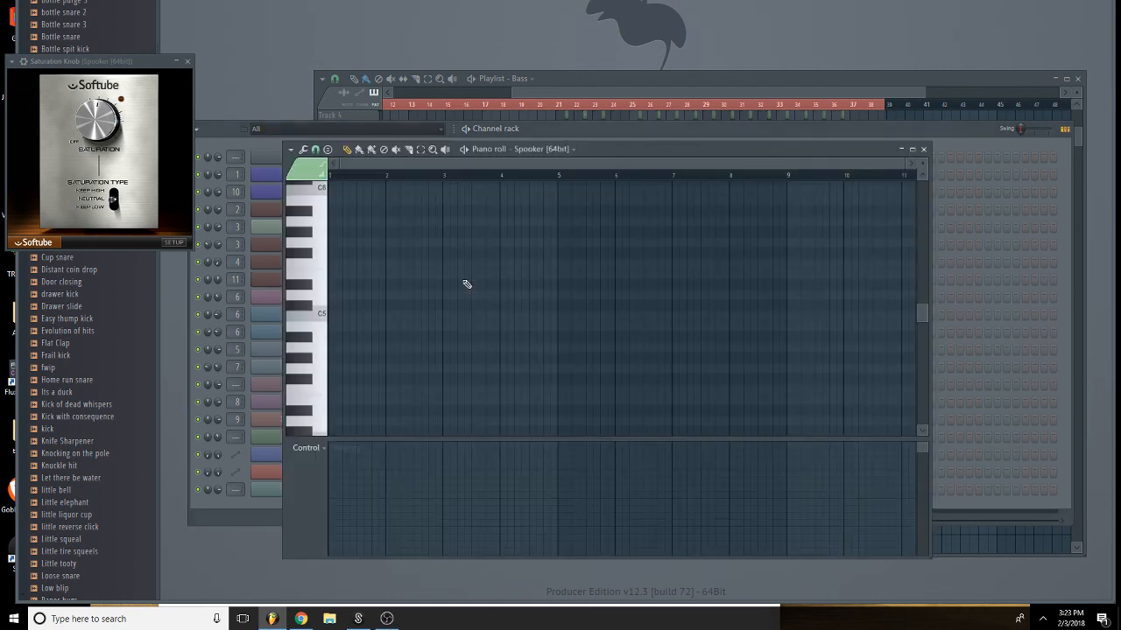
{"action": "key", "text": "ctrl+v"}
{"action": "left_click", "coordinate": [781, 120]}
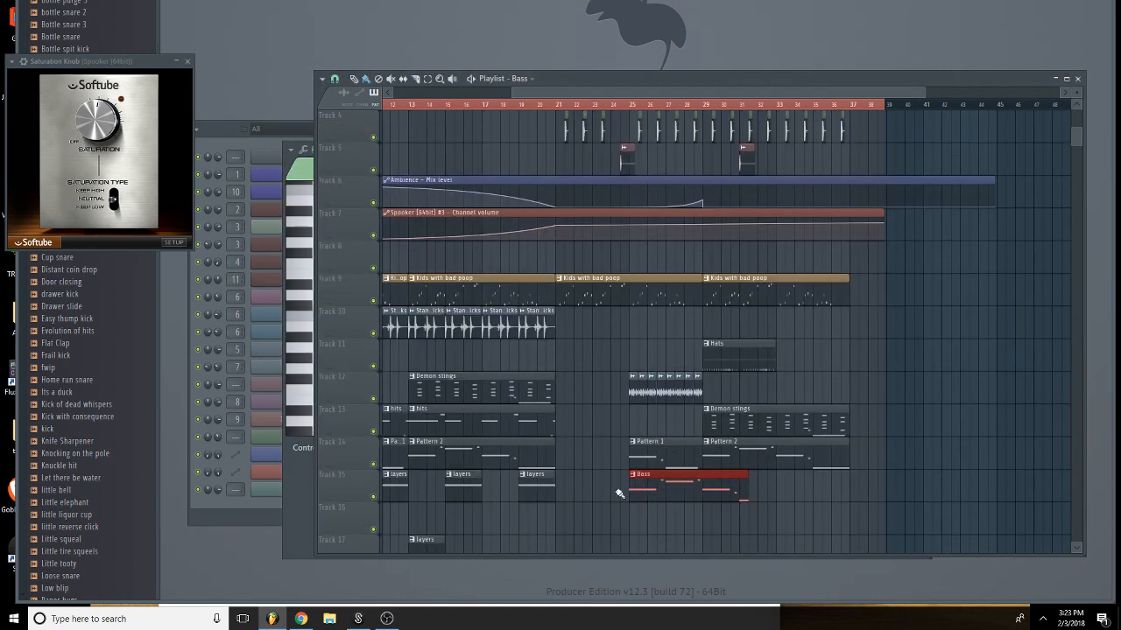
Fill track 15 from bar 25 to 37 with Bass clips, and delete the Pattern 1 and Pattern 2 clips above them.
{"action": "left_click_drag", "start_coordinate": [666, 493], "coordinate": [741, 494]}
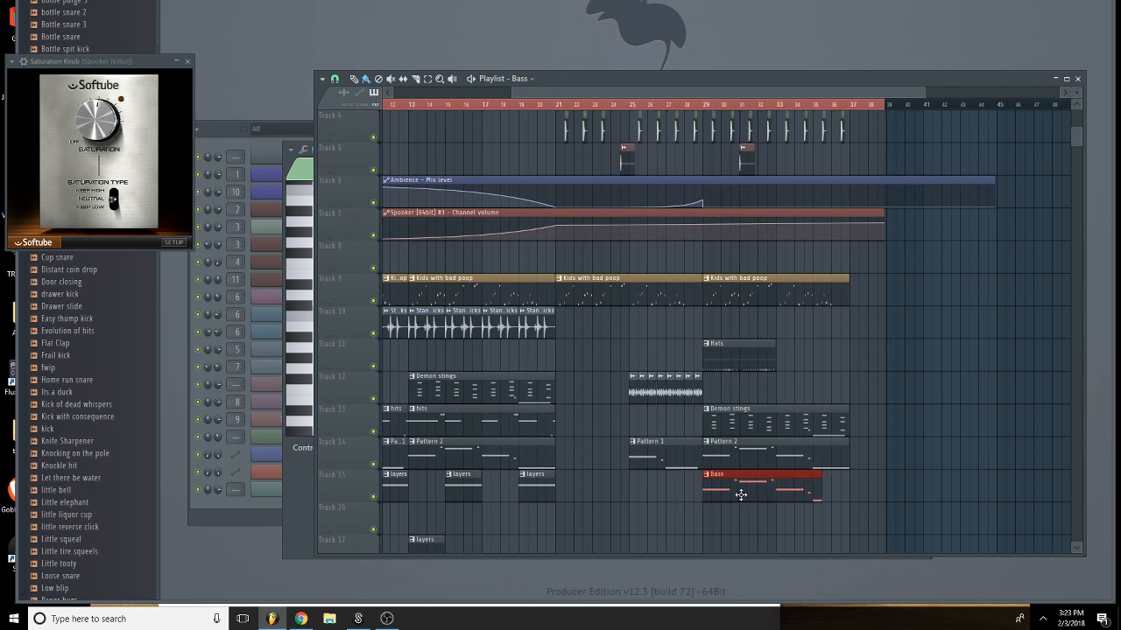
{"action": "left_click_drag", "start_coordinate": [820, 497], "coordinate": [865, 493]}
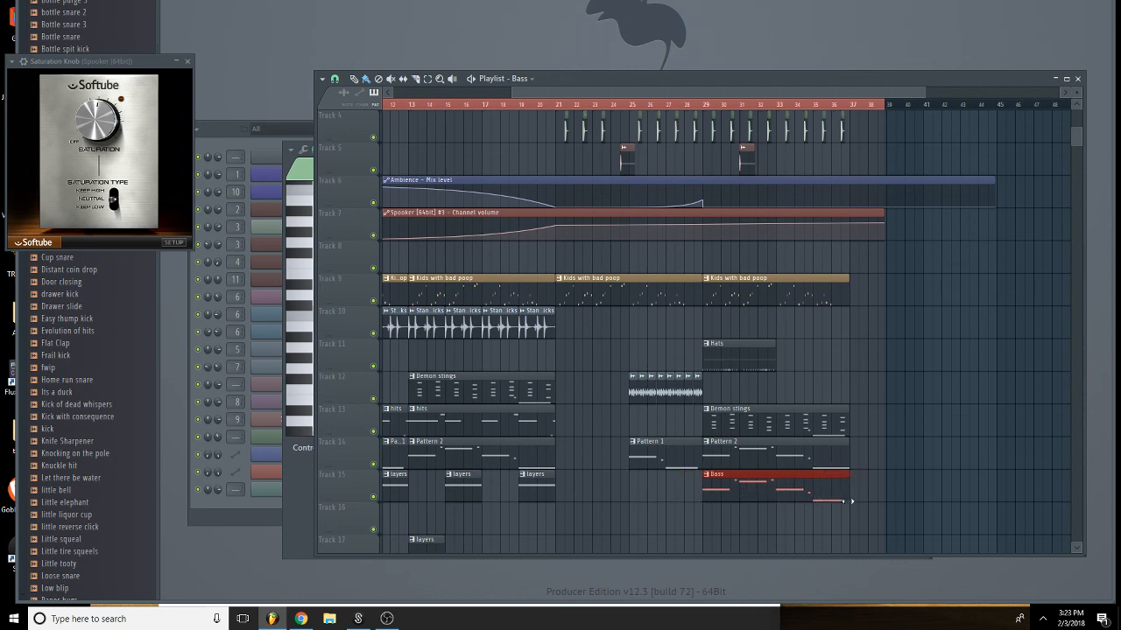
{"action": "mouse_move", "coordinate": [706, 496]}
{"action": "left_mouse_down"}
{"action": "mouse_move", "coordinate": [780, 506]}
{"action": "mouse_move", "coordinate": [671, 494]}
{"action": "mouse_move", "coordinate": [823, 495]}
{"action": "mouse_move", "coordinate": [705, 490]}
{"action": "left_mouse_up"}
{"action": "left_click", "coordinate": [810, 505]}
{"action": "right_click", "coordinate": [745, 450]}
{"action": "right_click", "coordinate": [657, 450]}
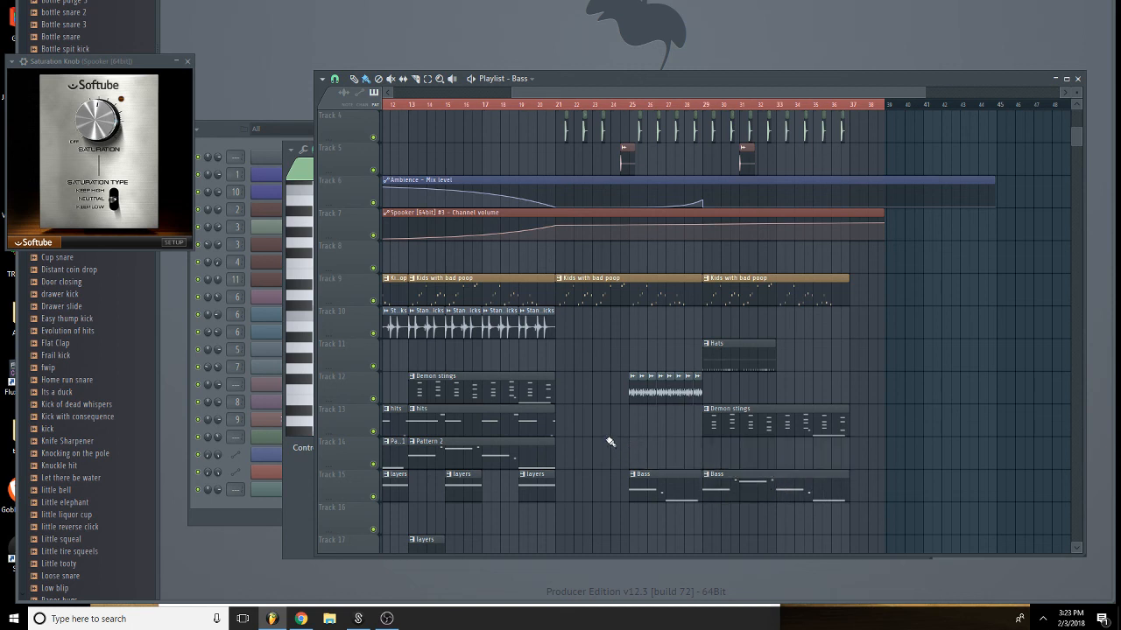
Play the arrangement from bar 21 and check the ghost voice sample's channel settings.
{"action": "left_click", "coordinate": [557, 105]}
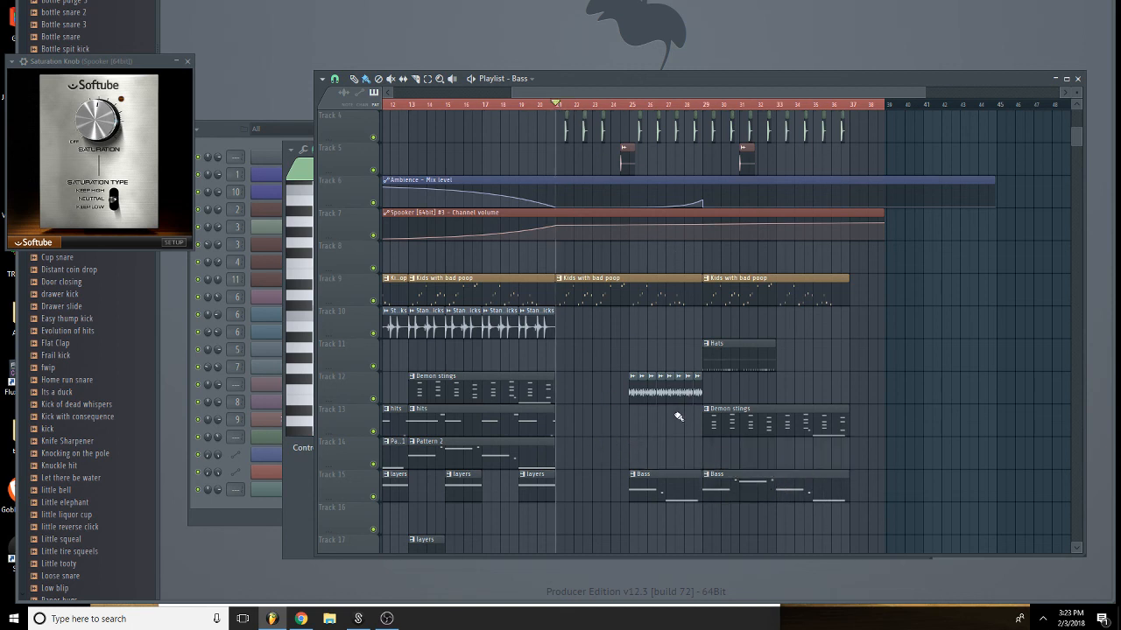
{"action": "key", "text": "space"}
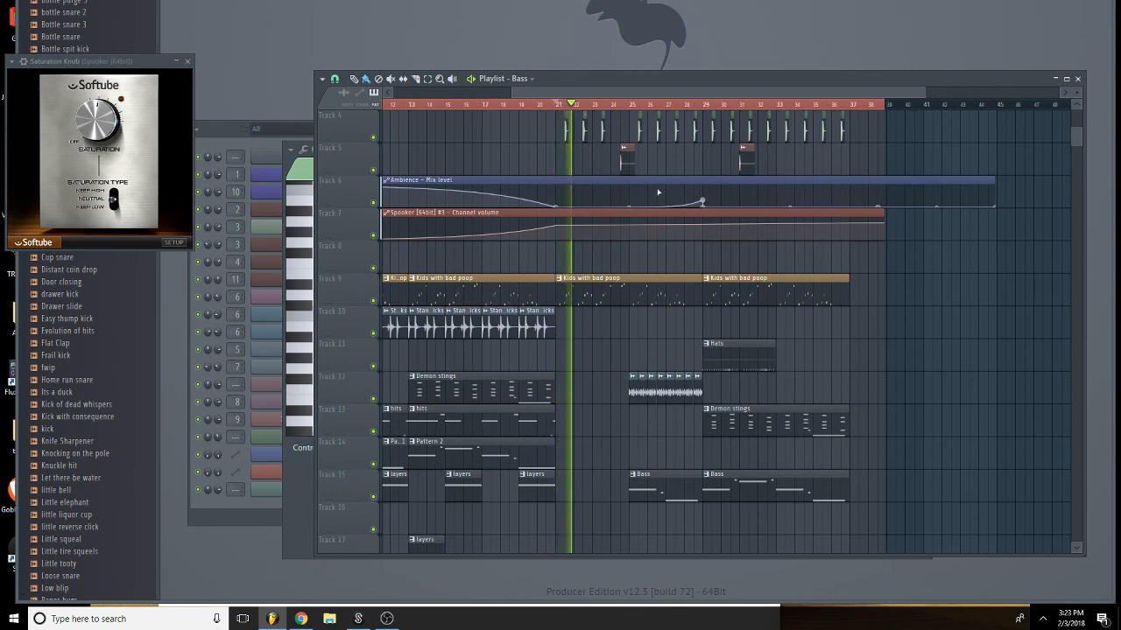
{"action": "scroll", "coordinate": [604, 200], "scroll_direction": "up", "scroll_amount": 3}
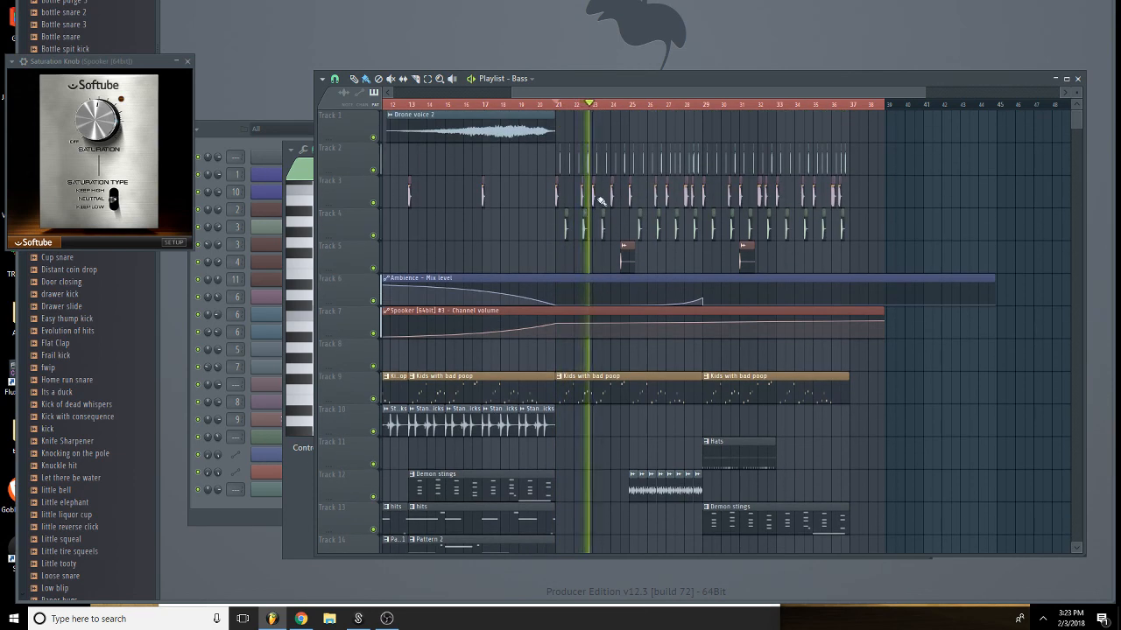
{"action": "double_click", "coordinate": [601, 168]}
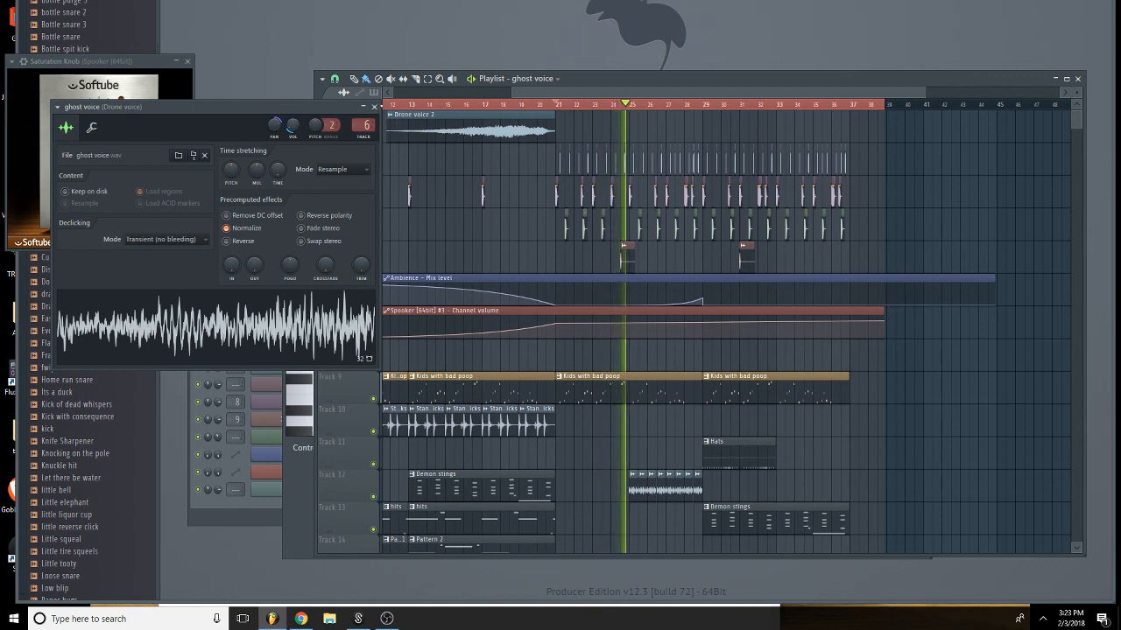
{"action": "left_click", "coordinate": [375, 107]}
{"action": "left_click_drag", "start_coordinate": [735, 169], "coordinate": [689, 173]}
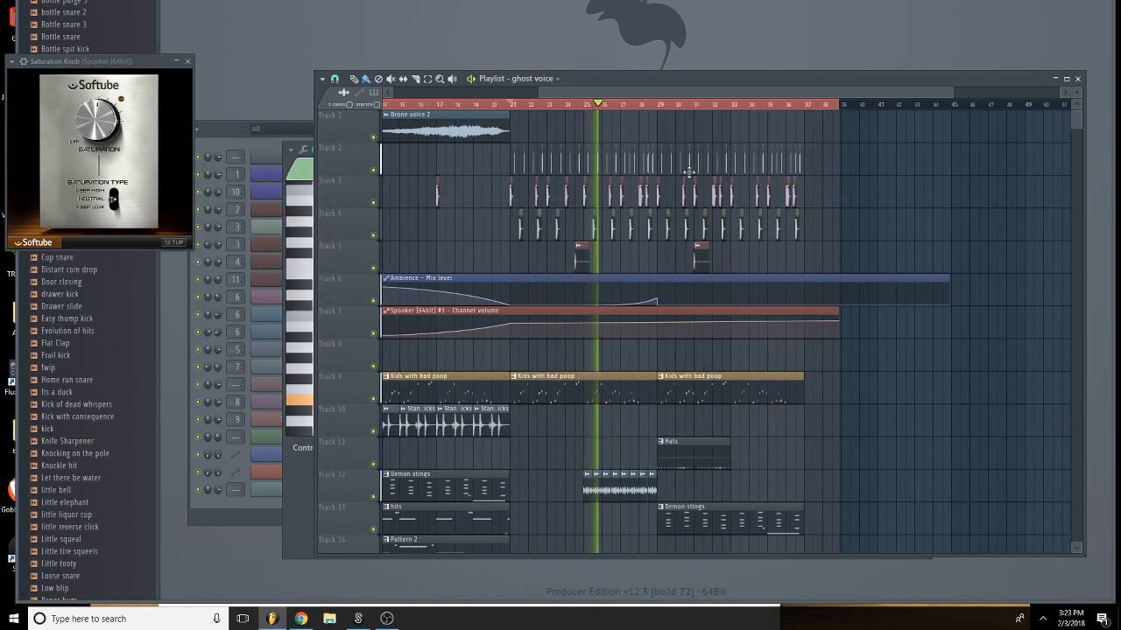
Lower the first note of the Bass pattern by one octave to E3 and return to bar 25 in the playlist.
{"action": "scroll", "coordinate": [691, 205], "scroll_direction": "down", "scroll_amount": 4}
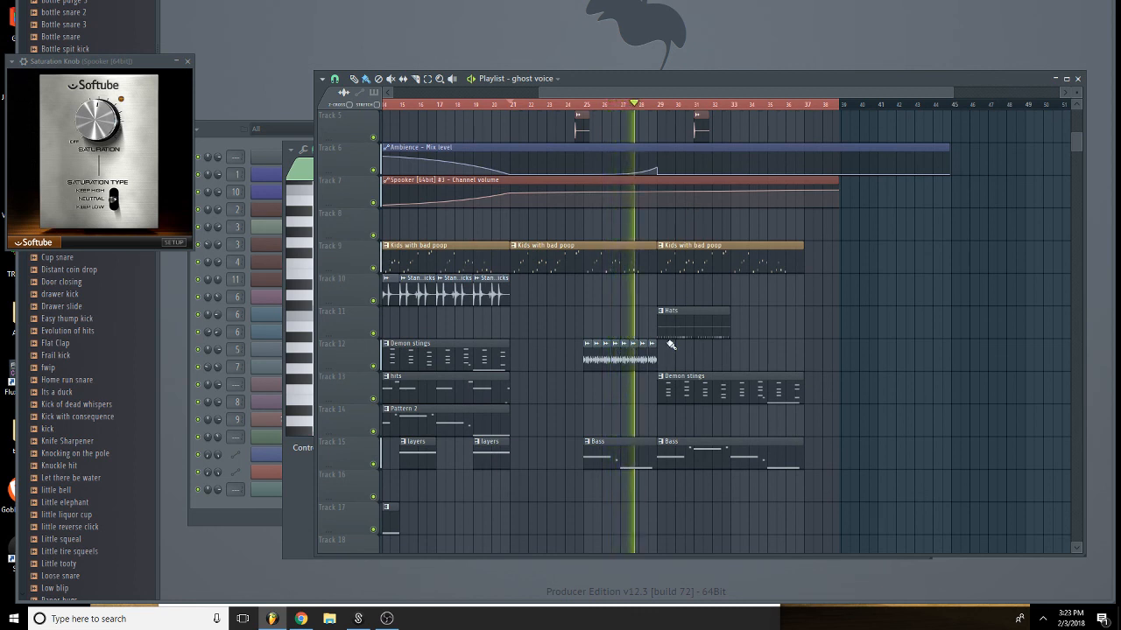
{"action": "key", "text": "space"}
{"action": "left_click", "coordinate": [584, 105]}
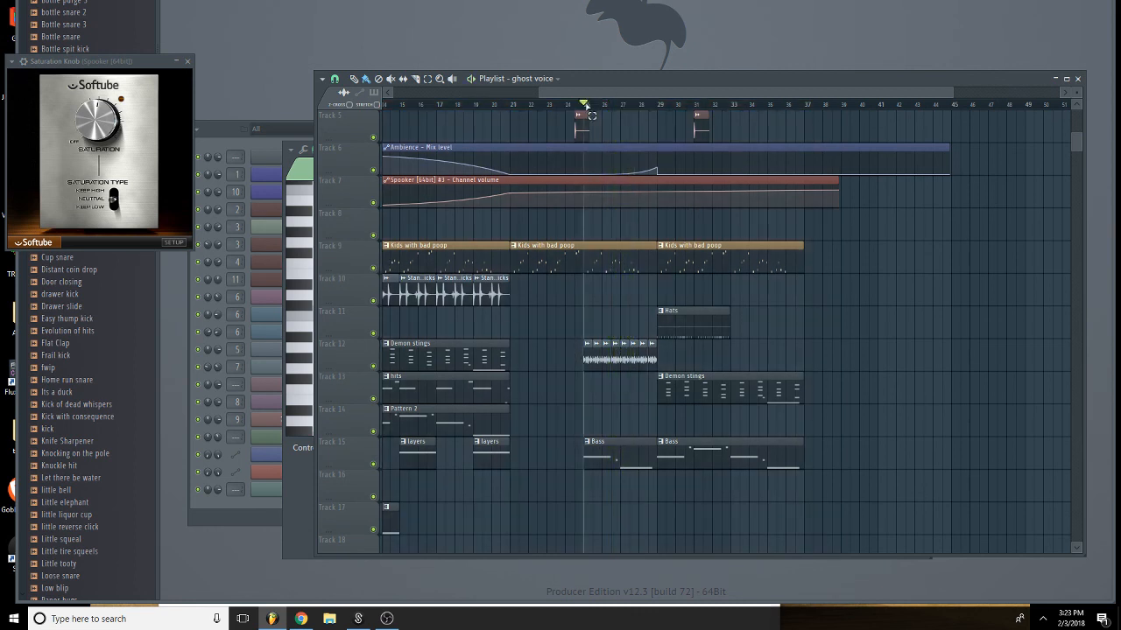
{"action": "double_click", "coordinate": [630, 447]}
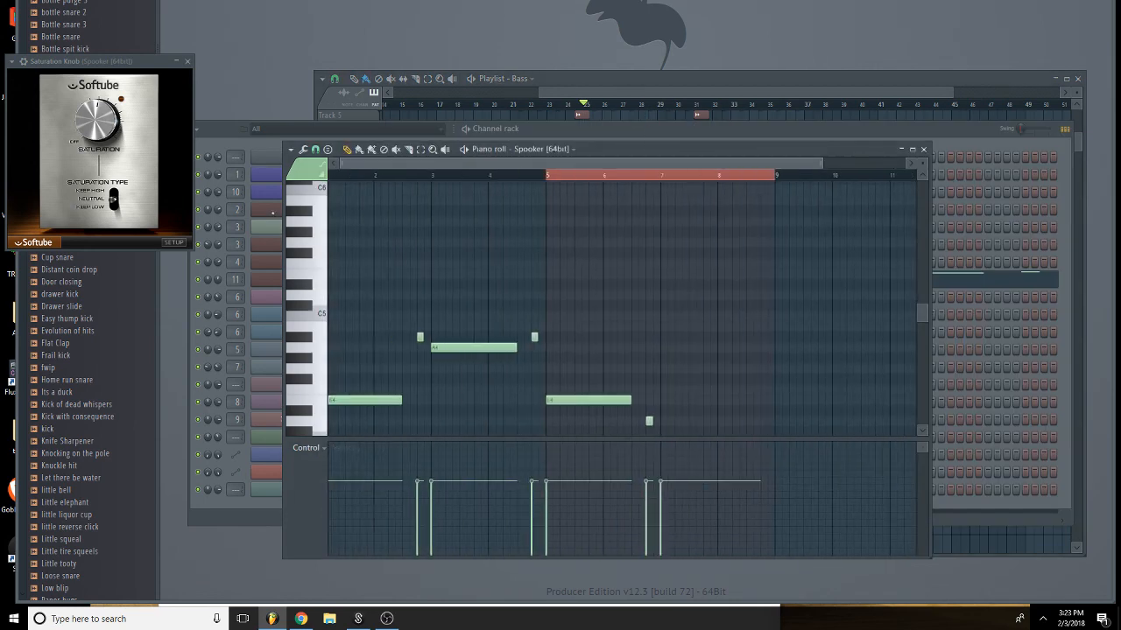
{"action": "scroll", "coordinate": [411, 272], "scroll_direction": "down", "scroll_amount": 4}
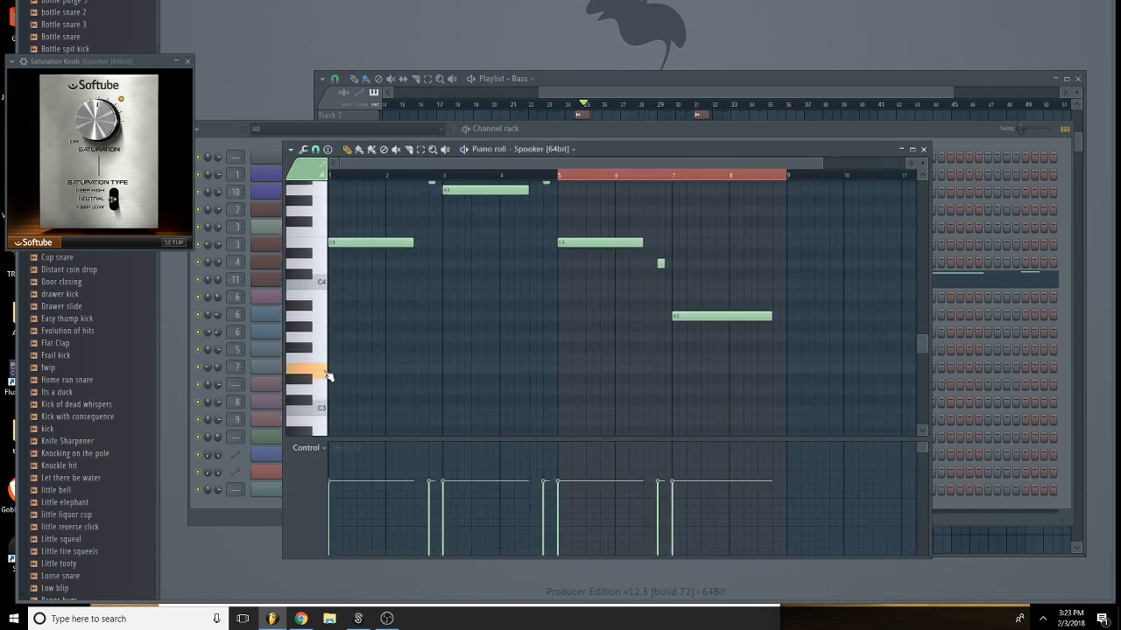
{"action": "left_click", "coordinate": [361, 242]}
{"action": "key", "text": "ctrl+Down"}
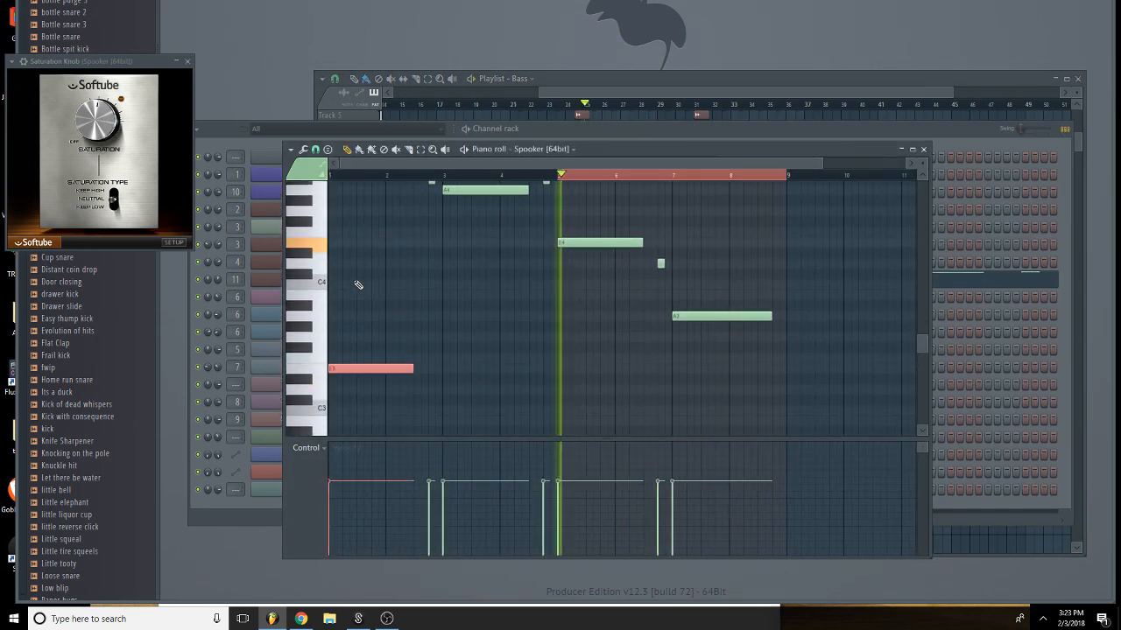
{"action": "left_click", "coordinate": [683, 120]}
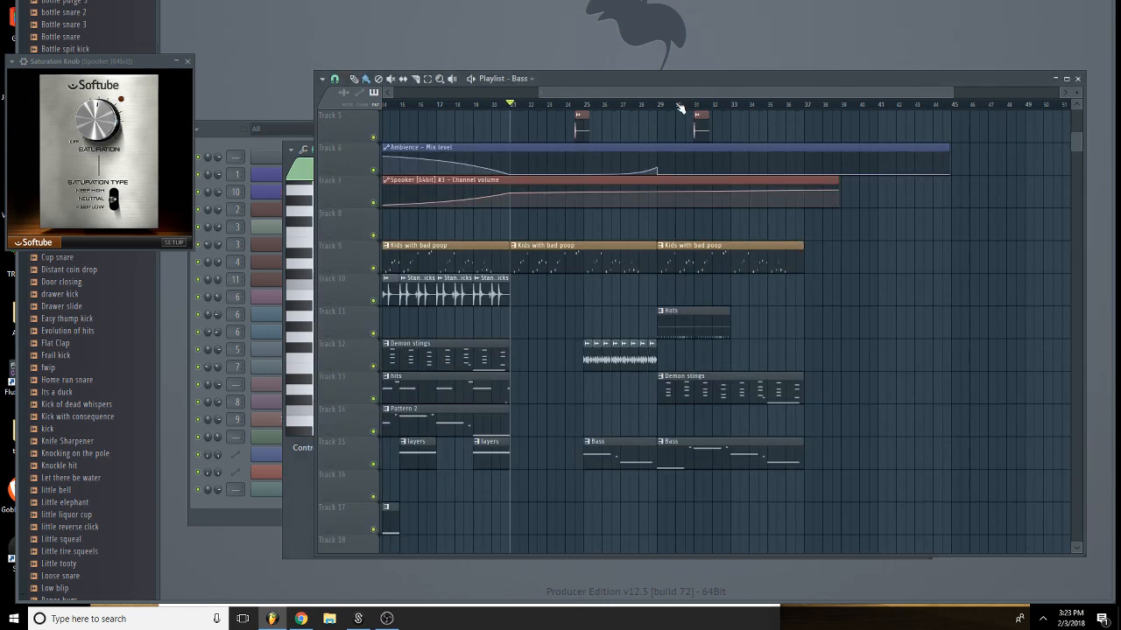
{"action": "left_click", "coordinate": [594, 104]}
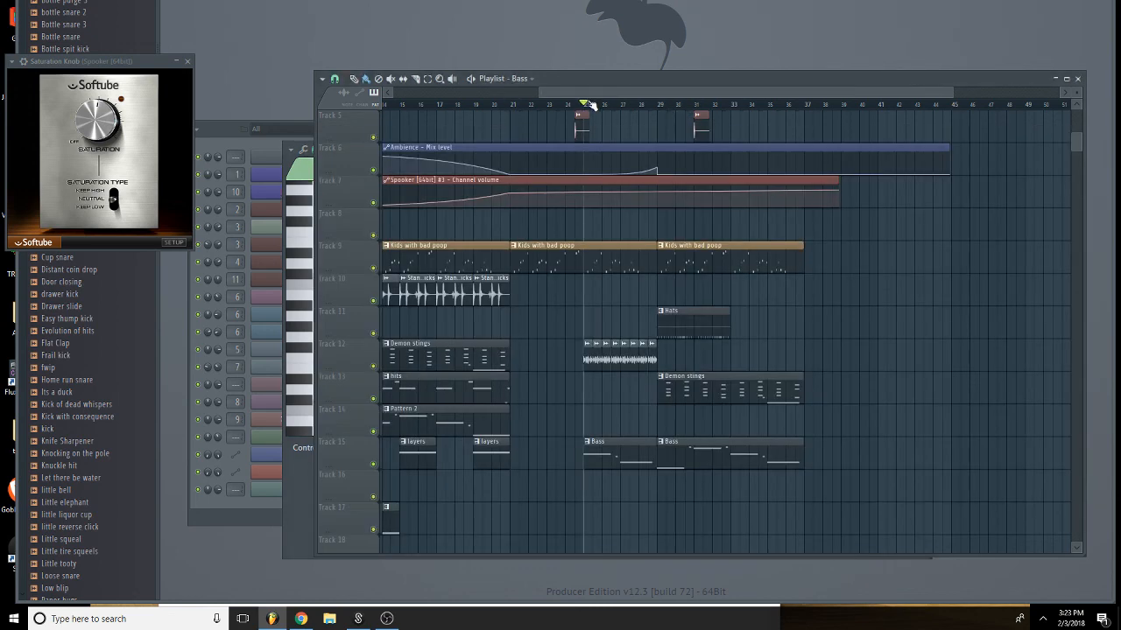
Lower the Bass pattern's note at bar 5 by one octave to E3 and play the section.
{"action": "double_click", "coordinate": [616, 447]}
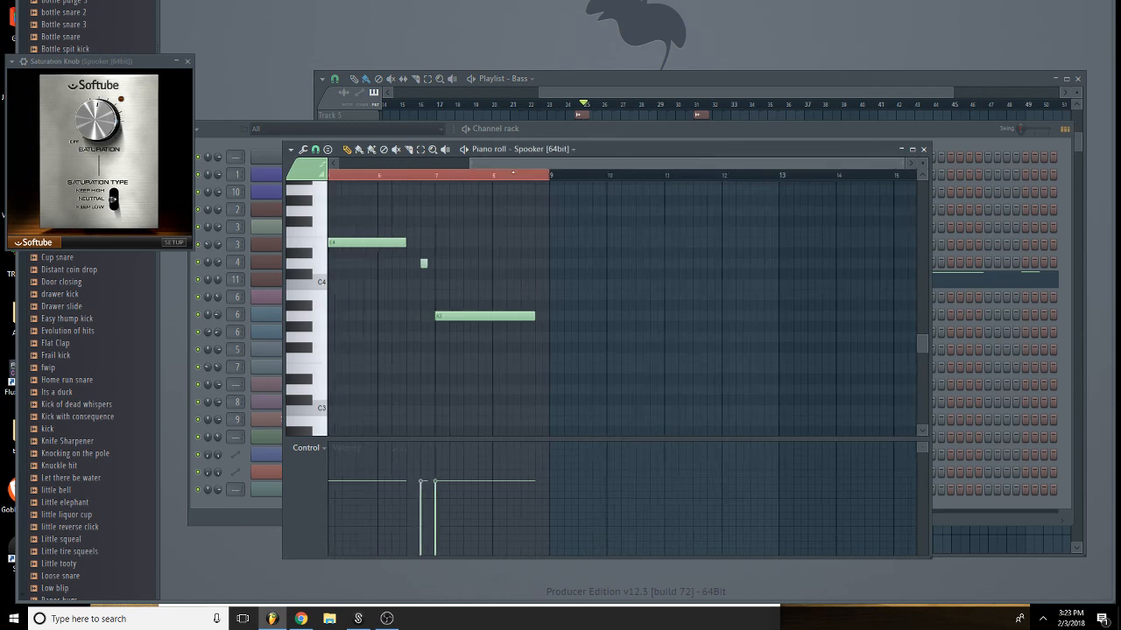
{"action": "left_click_drag", "start_coordinate": [571, 305], "coordinate": [533, 427]}
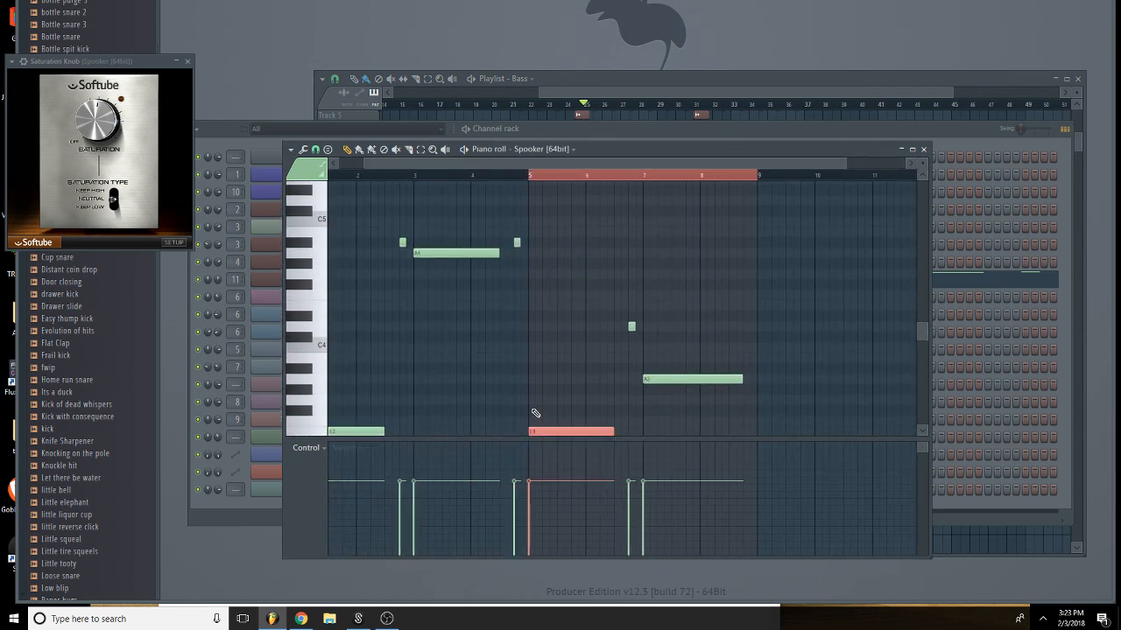
{"action": "key", "text": "space"}
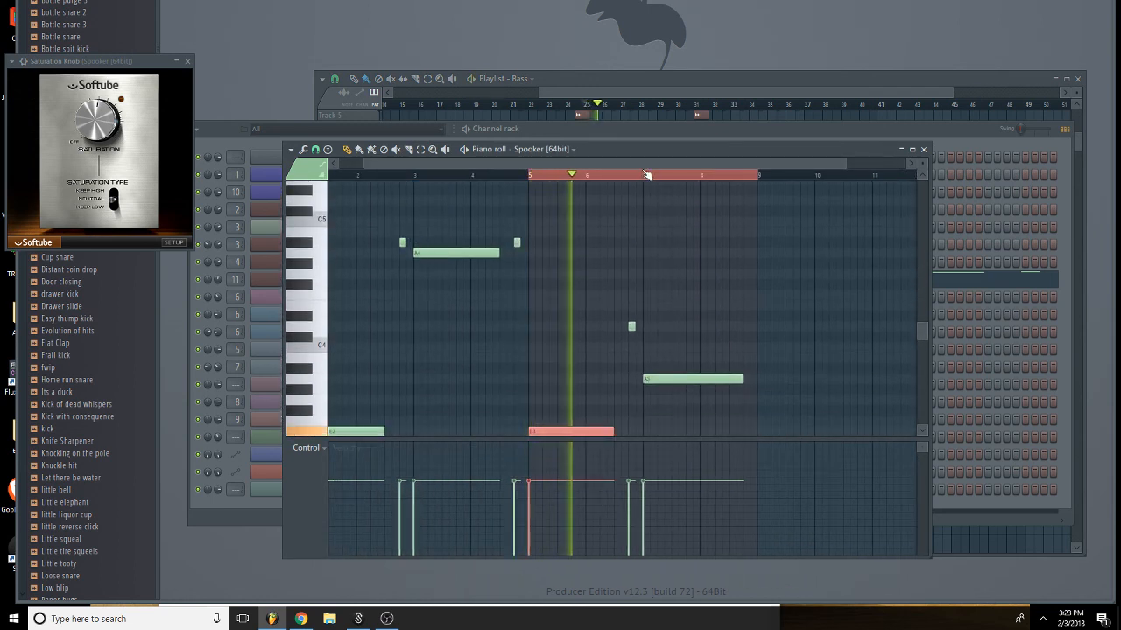
{"action": "scroll", "coordinate": [665, 385], "scroll_direction": "down", "scroll_amount": 4}
{"action": "key", "text": "space"}
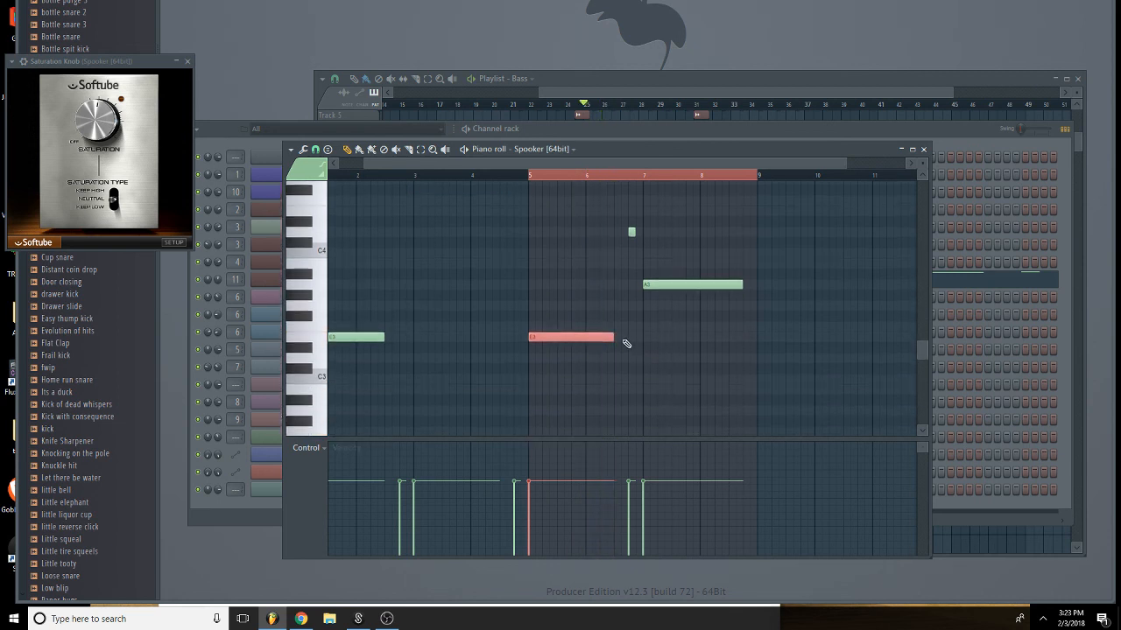
Add a short E3 note after the bar 5 bass note, slightly earlier than first placed, and shorten the long note to leave a gap.
{"action": "left_click", "coordinate": [620, 337]}
{"action": "key", "text": "space"}
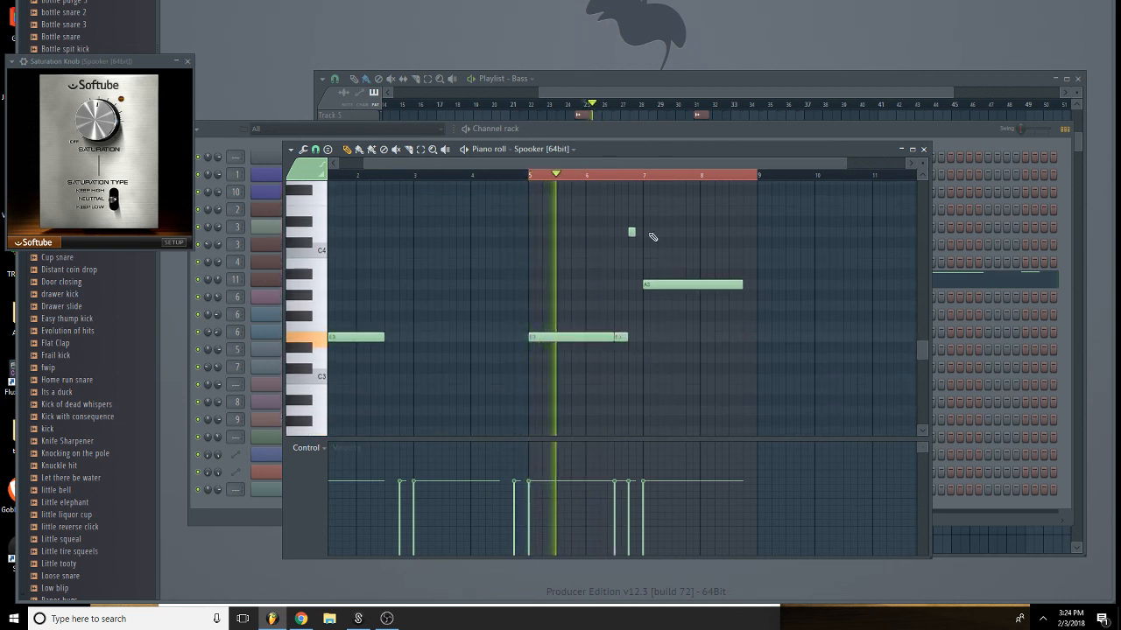
{"action": "left_click_drag", "start_coordinate": [632, 233], "coordinate": [638, 234]}
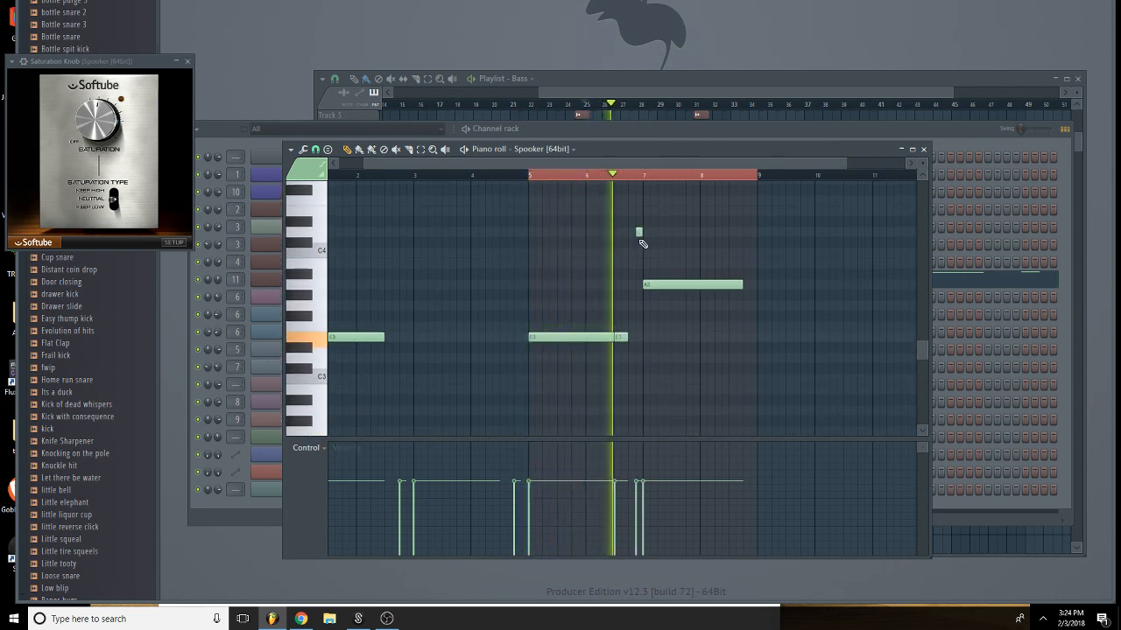
{"action": "key", "text": "space"}
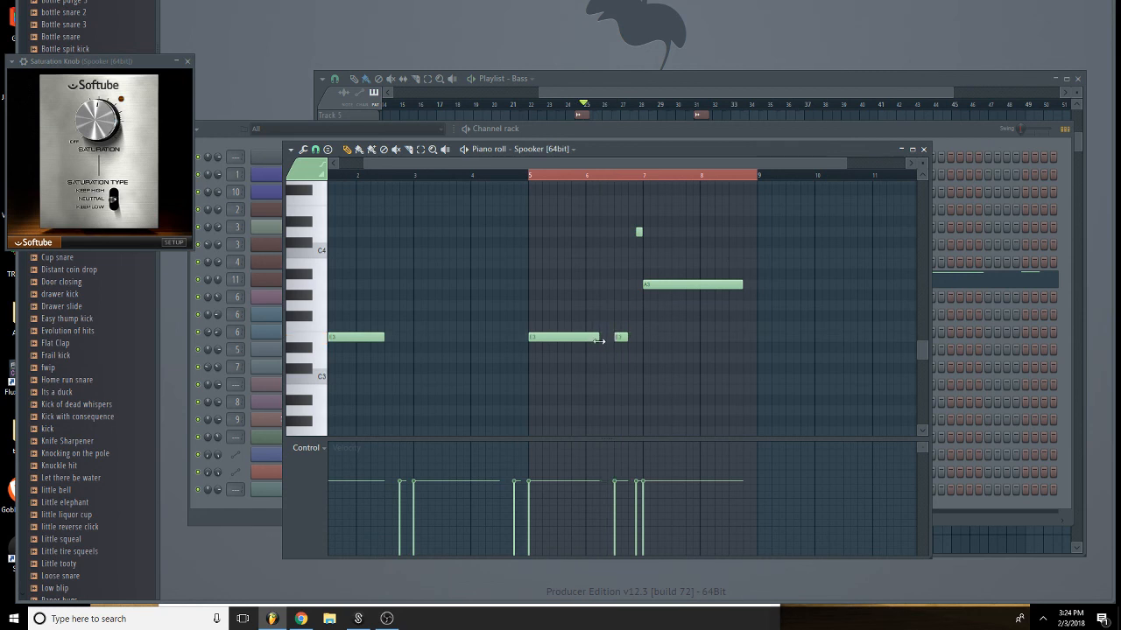
{"action": "left_click_drag", "start_coordinate": [617, 339], "coordinate": [610, 338]}
{"action": "key", "text": "space"}
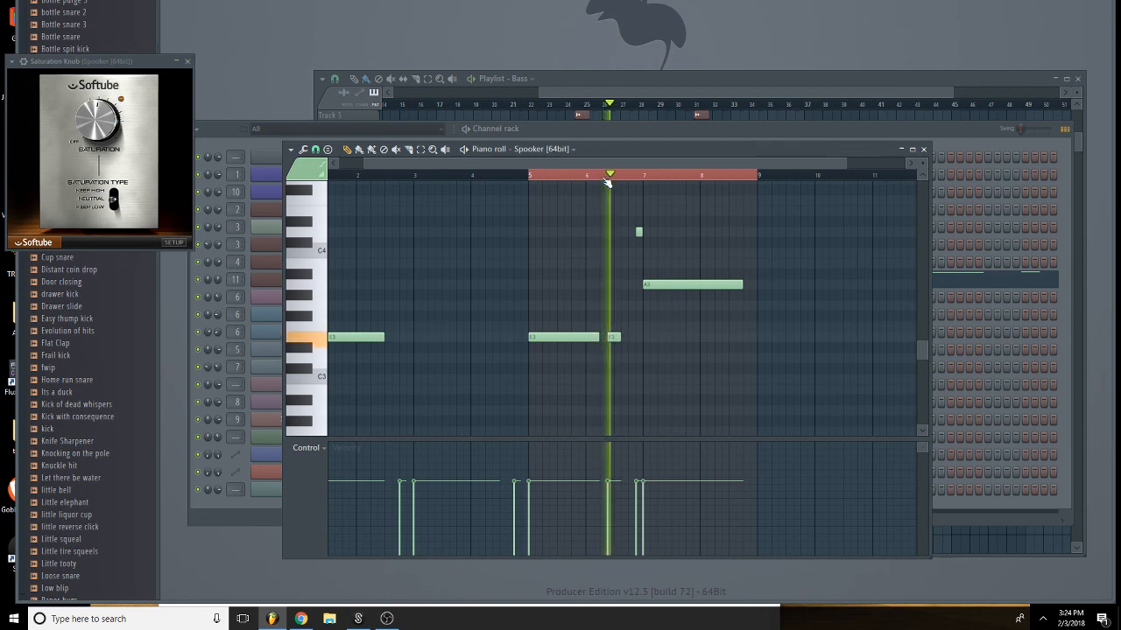
Delete the short note just before bar 7 and replace the A3 note's second half with a one-bar A#3 at bar 8.
{"action": "right_click", "coordinate": [638, 232]}
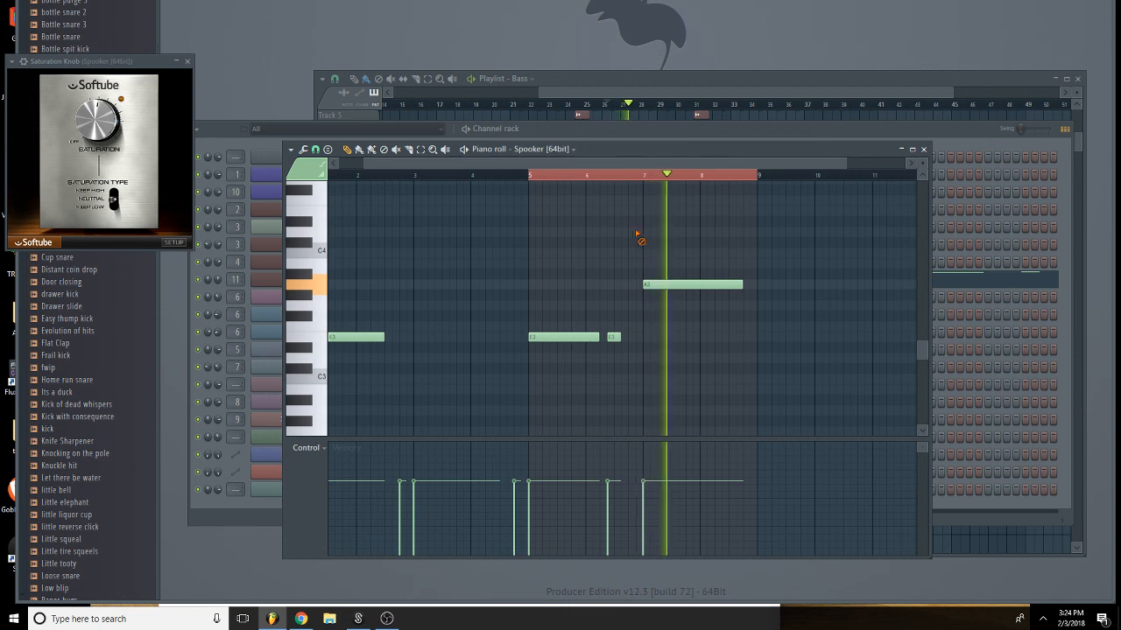
{"action": "key", "text": "space"}
{"action": "left_click_drag", "start_coordinate": [741, 285], "coordinate": [705, 280]}
{"action": "left_click", "coordinate": [704, 274]}
{"action": "key", "text": "space"}
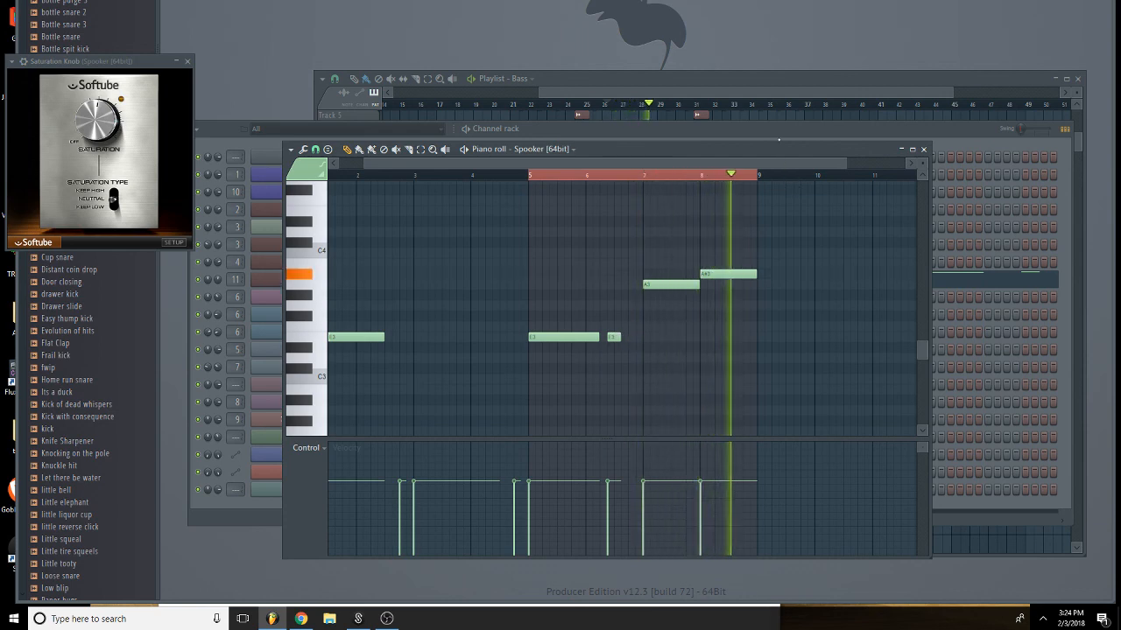
Play on in the playlist and inspect the Demon stings notes in the Intro strings piano roll.
{"action": "left_click", "coordinate": [779, 133]}
{"action": "key", "text": "F5"}
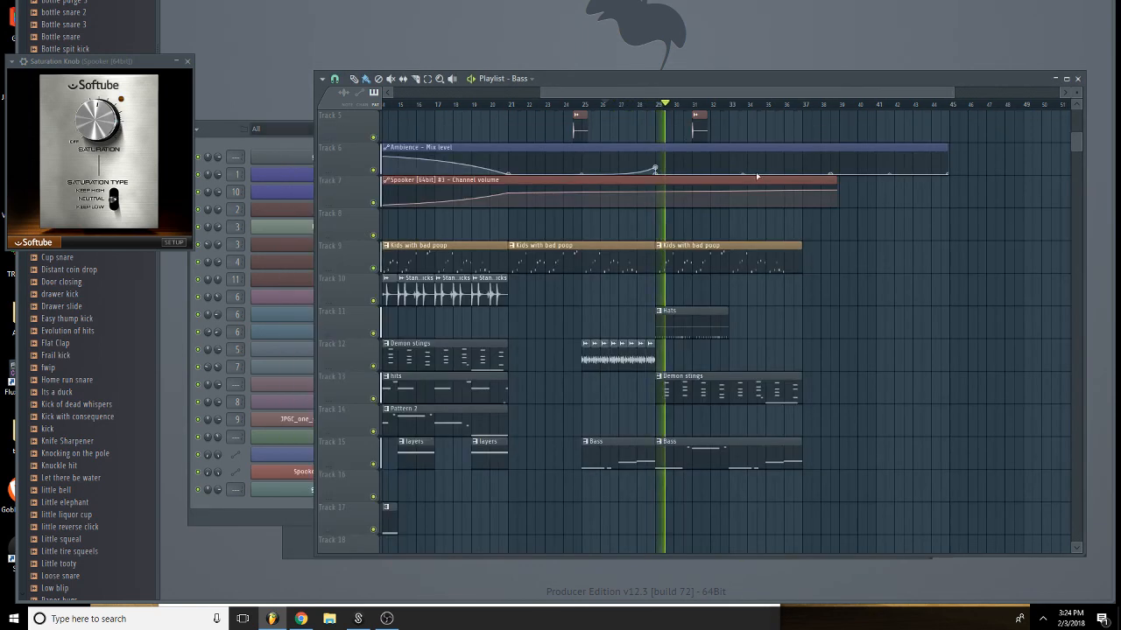
{"action": "double_click", "coordinate": [723, 395]}
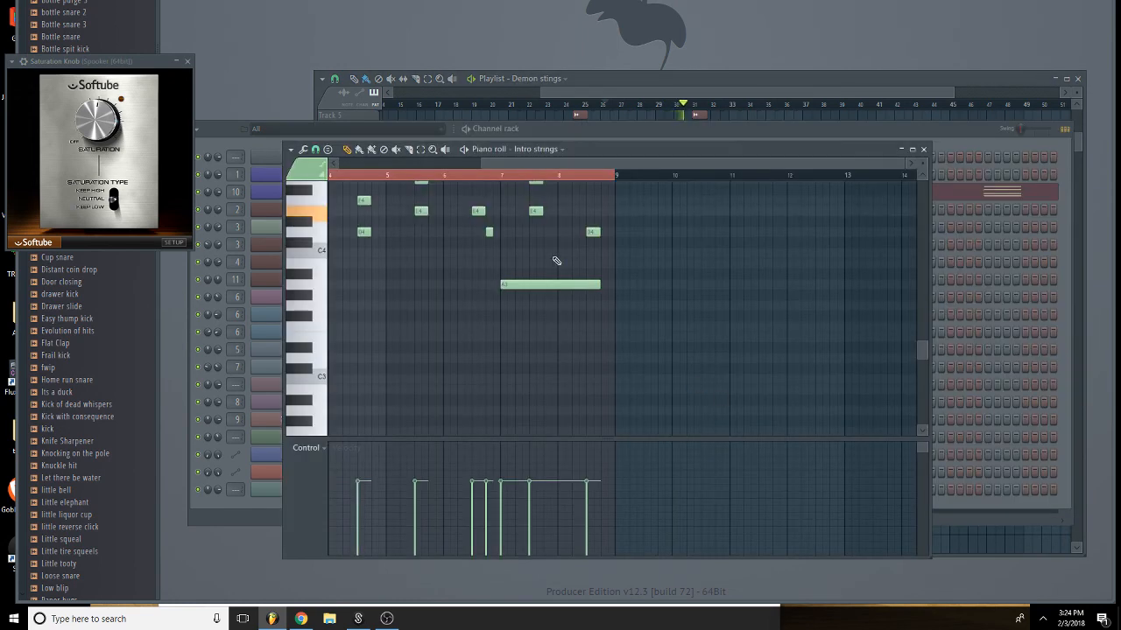
{"action": "left_click", "coordinate": [924, 150]}
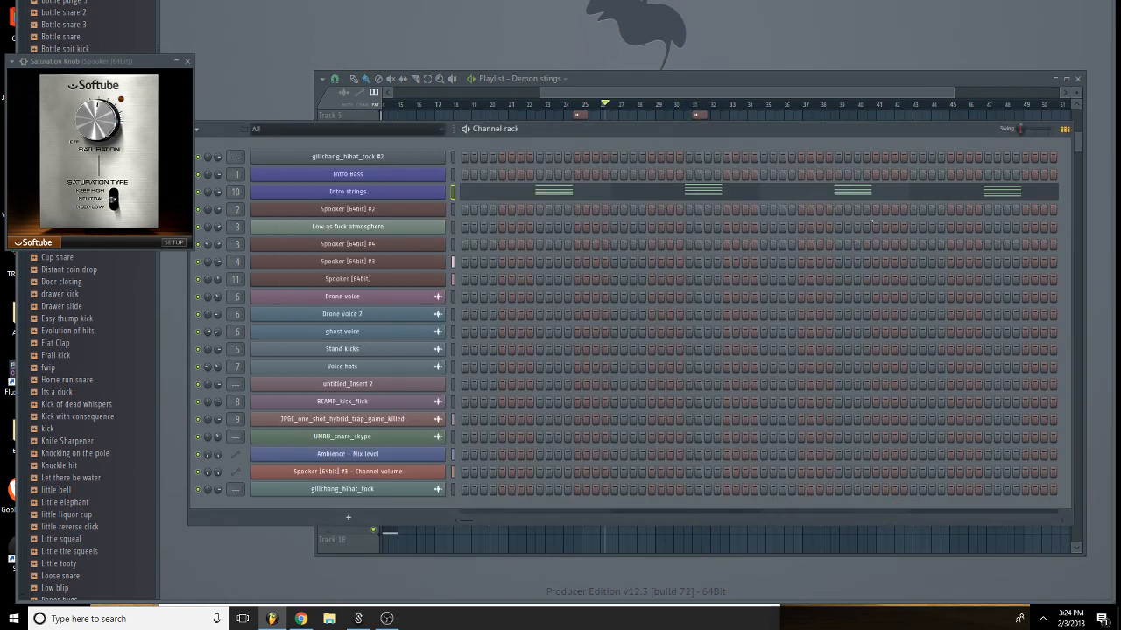
Lower the Bass pattern's long A4 note at bar 3 and the two short notes around it by one octave.
{"action": "left_click", "coordinate": [755, 105]}
{"action": "double_click", "coordinate": [725, 448]}
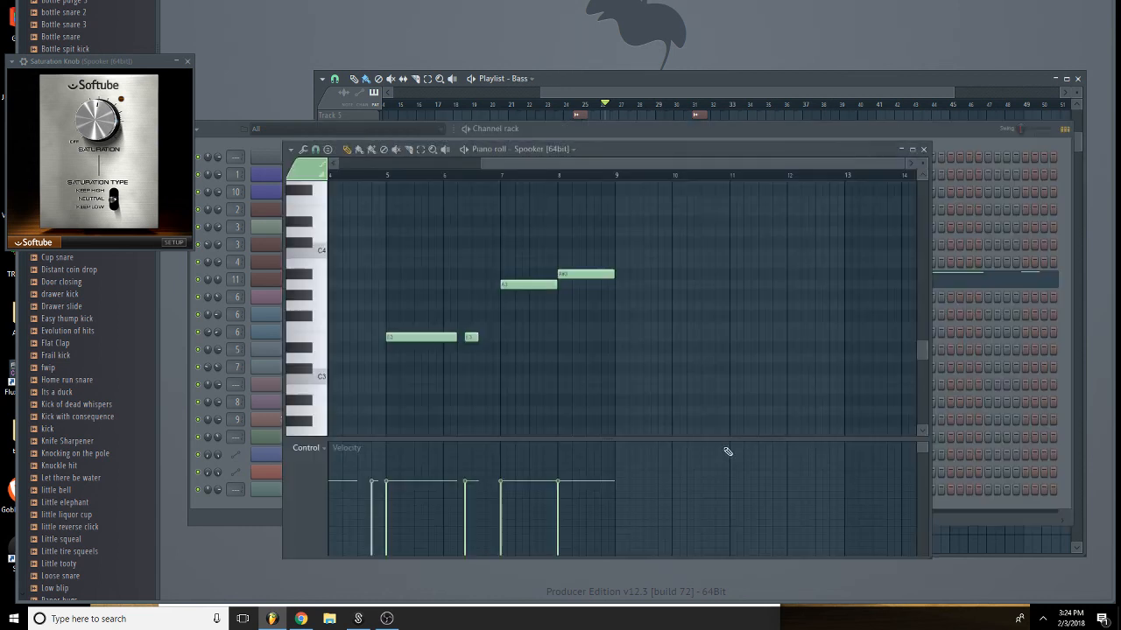
{"action": "left_click_drag", "start_coordinate": [685, 162], "coordinate": [544, 163]}
{"action": "scroll", "coordinate": [443, 320], "scroll_direction": "up", "scroll_amount": 4}
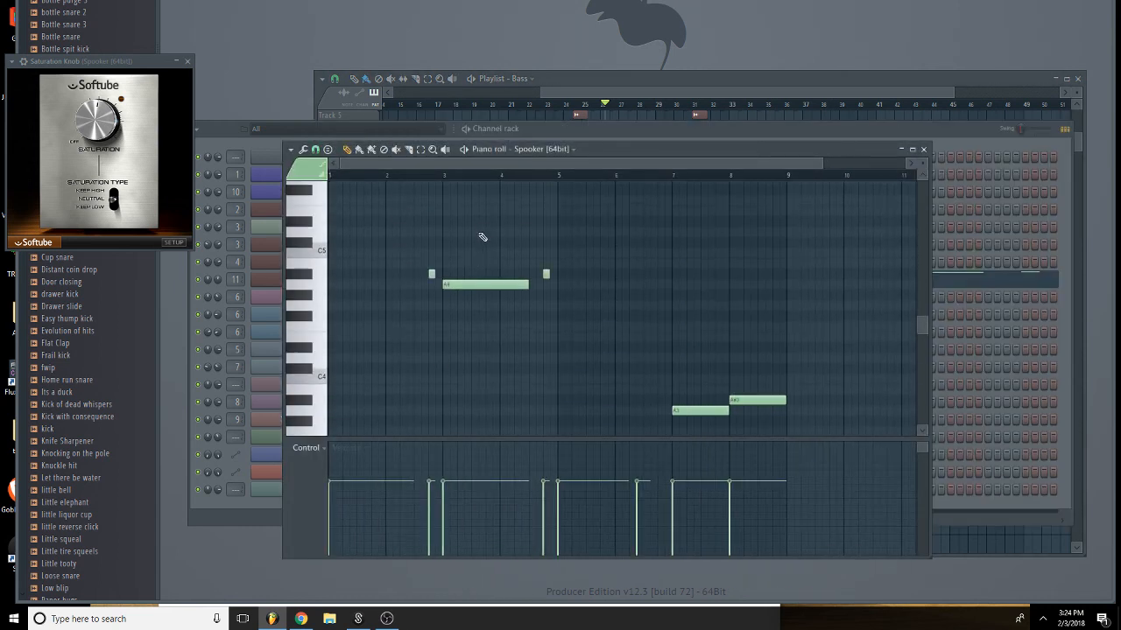
{"action": "left_click_drag", "start_coordinate": [635, 248], "coordinate": [347, 292]}
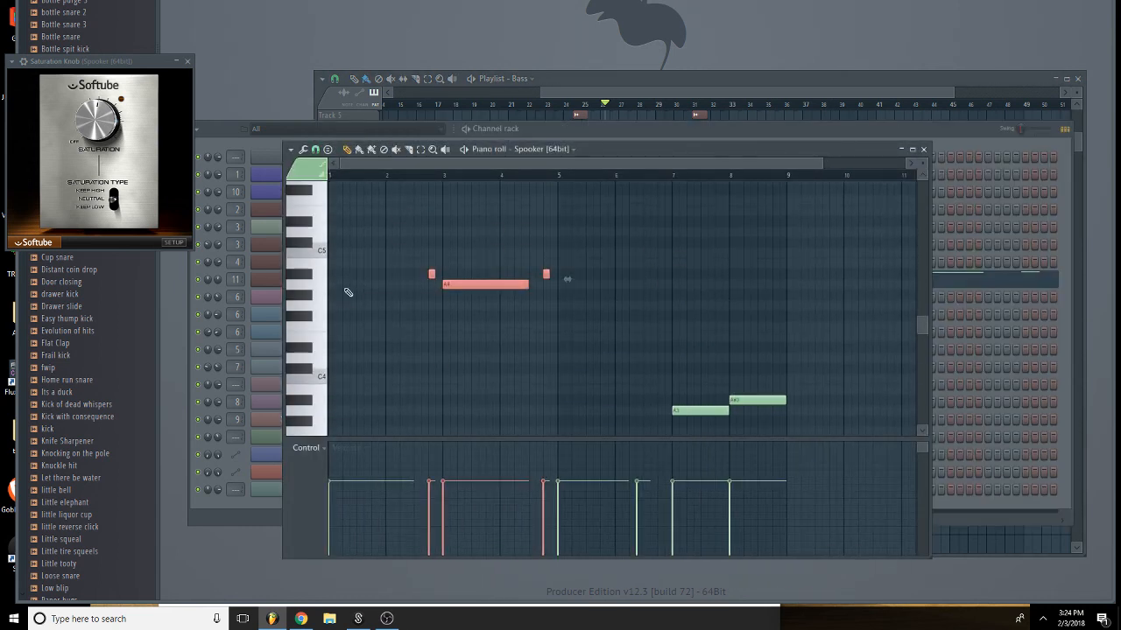
{"action": "key", "text": "ctrl+Down"}
{"action": "scroll", "coordinate": [455, 271], "scroll_direction": "down", "scroll_amount": 4}
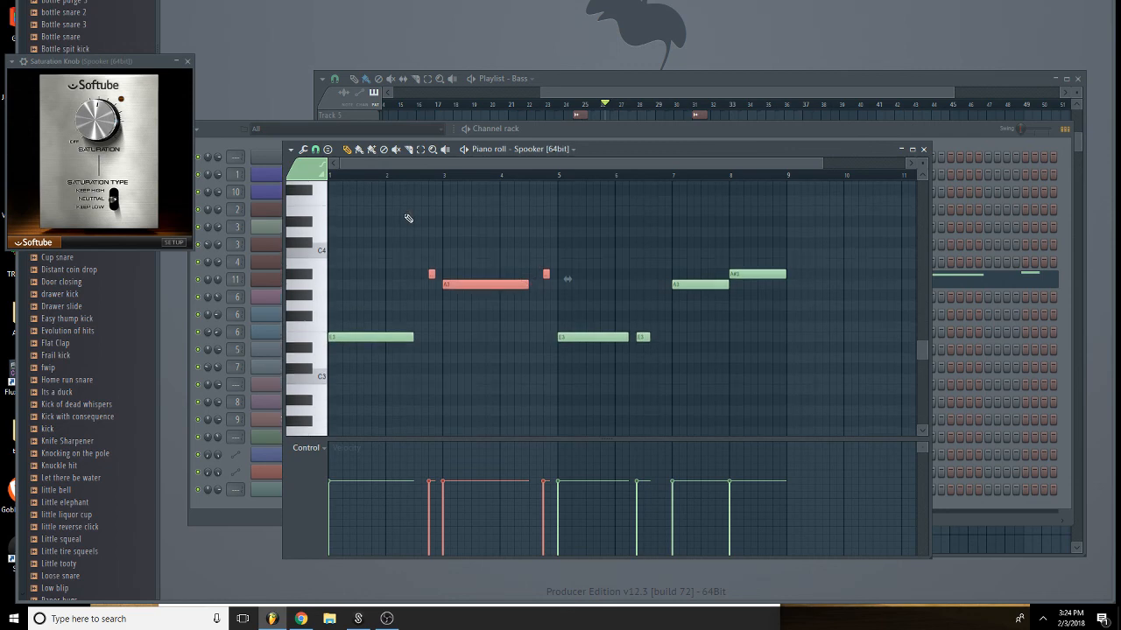
Open the Kids with bad poop pattern from the playlist and start renaming its Spooker [64bit] #3 channel.
{"action": "left_click", "coordinate": [572, 85]}
{"action": "scroll", "coordinate": [492, 220], "scroll_direction": "left", "scroll_amount": 5}
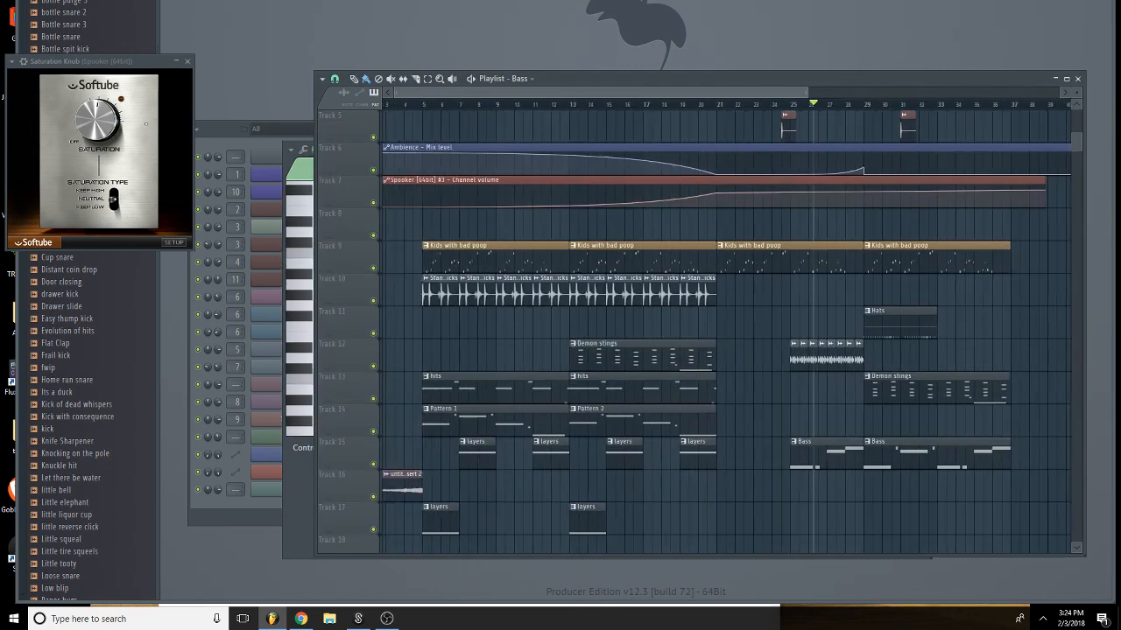
{"action": "double_click", "coordinate": [822, 260]}
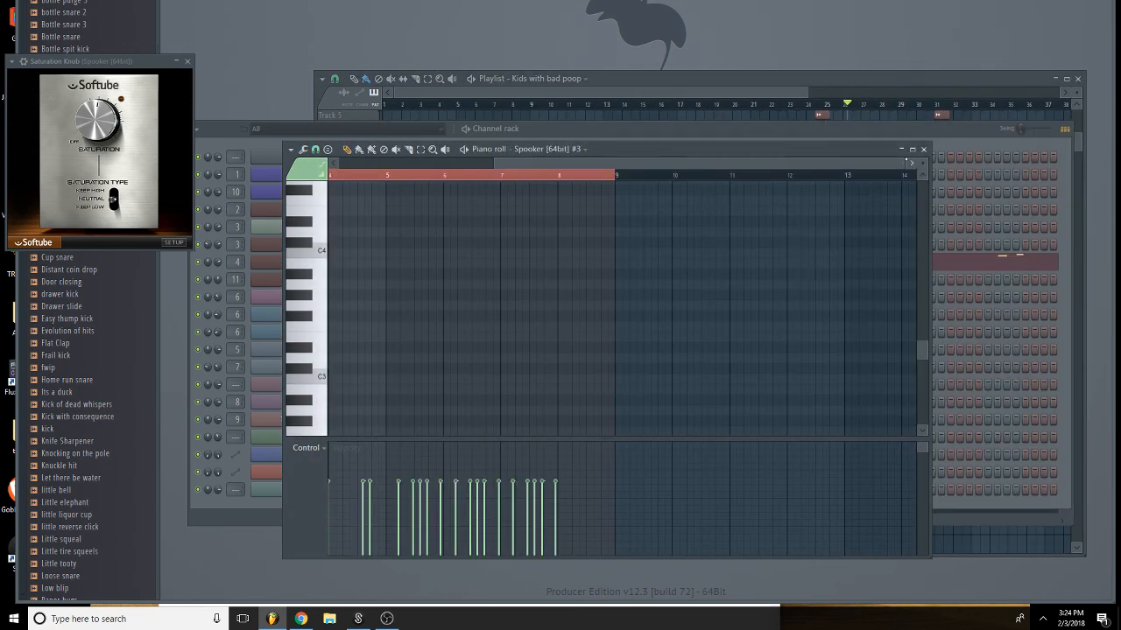
{"action": "left_click", "coordinate": [924, 150]}
{"action": "right_click", "coordinate": [364, 262]}
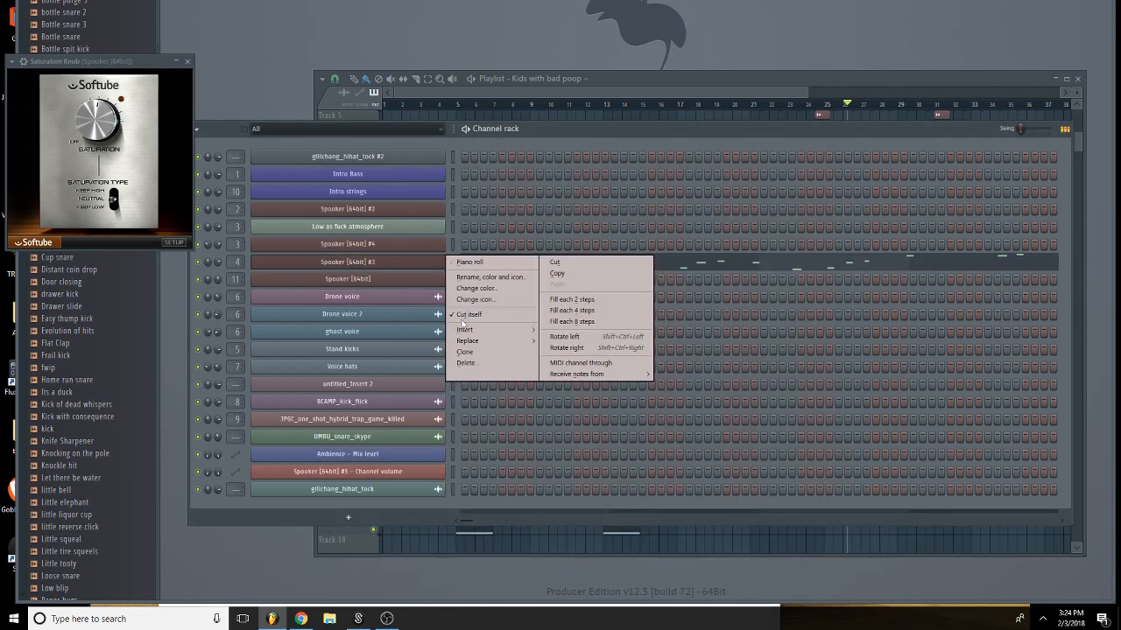
{"action": "left_click", "coordinate": [481, 279]}
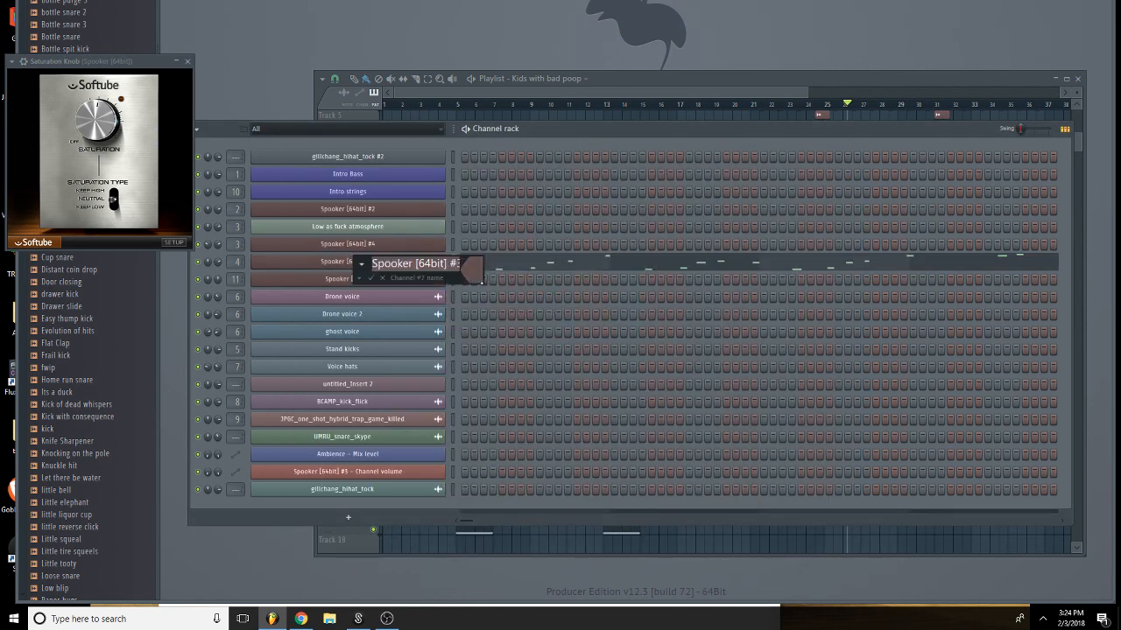
Rename the Spooker channel as "Main bells" and clone it.
{"action": "type", "text": "Main"}
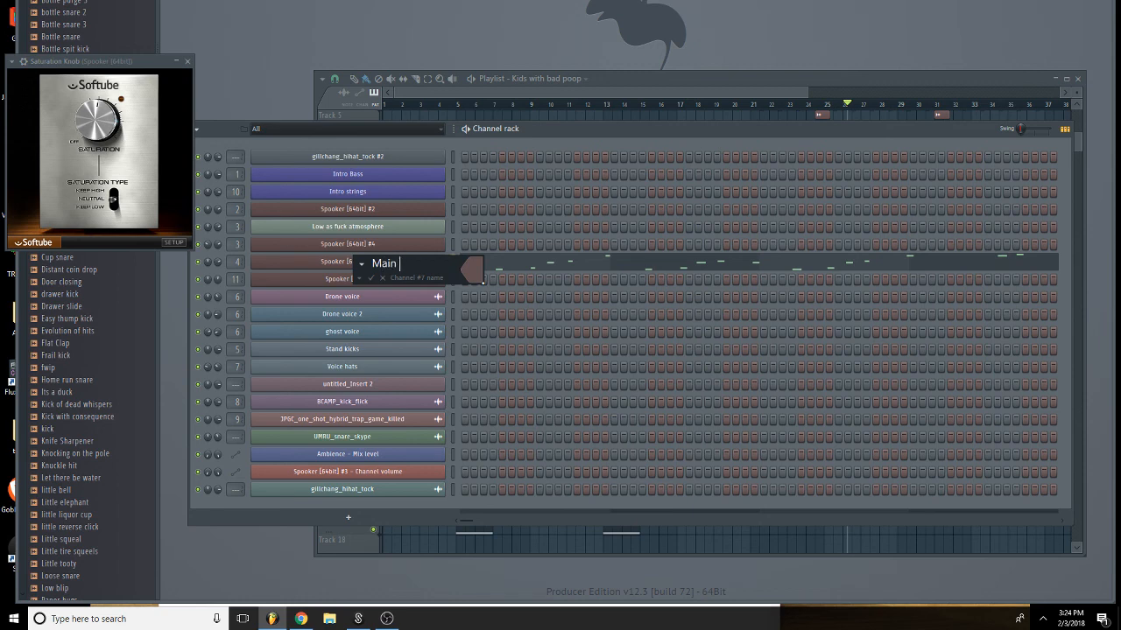
{"action": "type", "text": " bells"}
{"action": "key", "text": "Return"}
{"action": "right_click", "coordinate": [417, 262]}
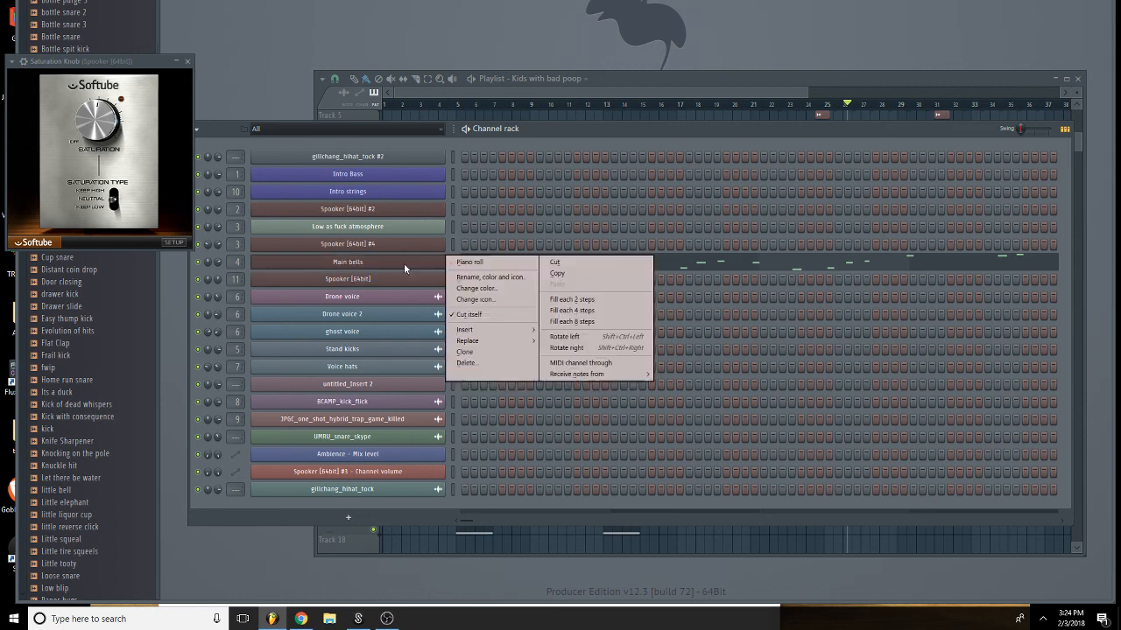
{"action": "left_click", "coordinate": [508, 348]}
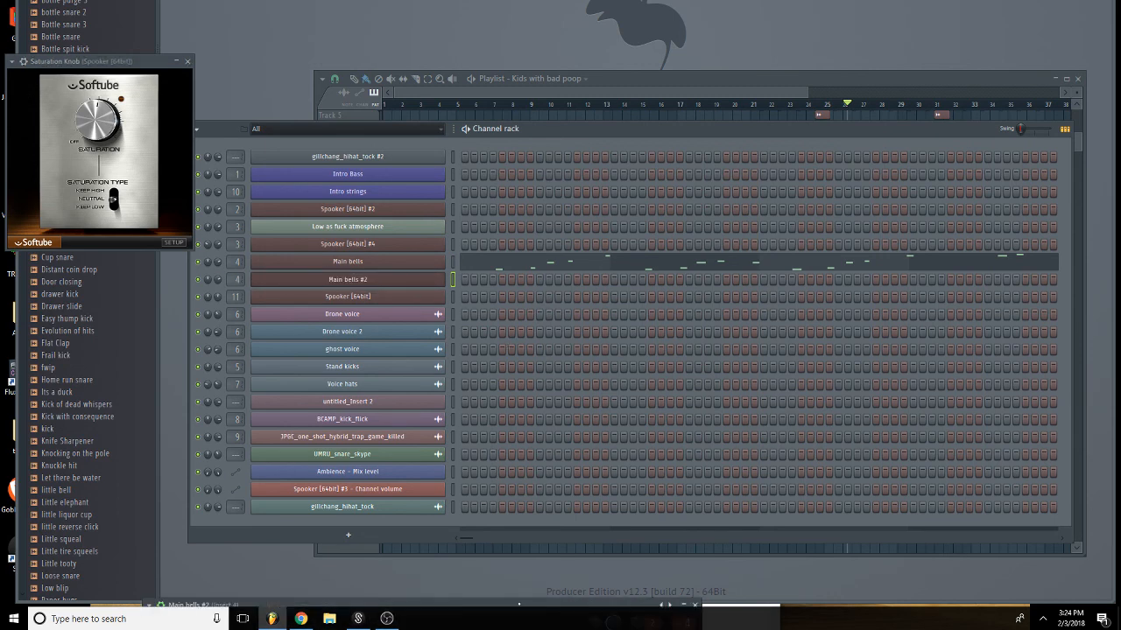
Load the Synth - Death Whistle instrument in the Main bells #2 channel and audition it with a few notes.
{"action": "left_click", "coordinate": [456, 270]}
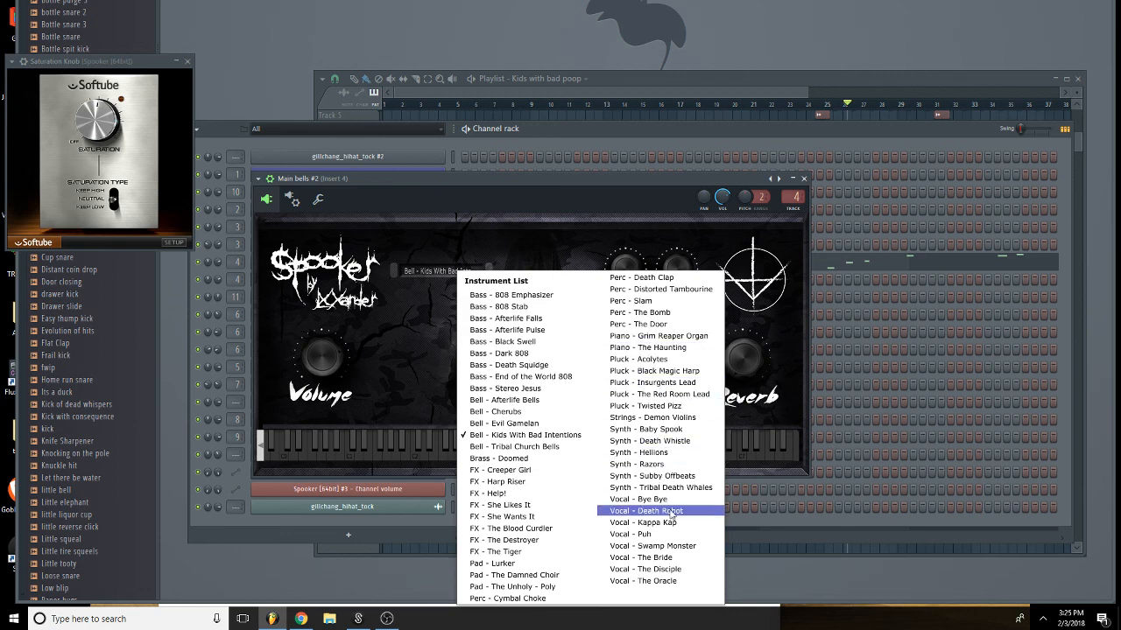
{"action": "left_click", "coordinate": [686, 442]}
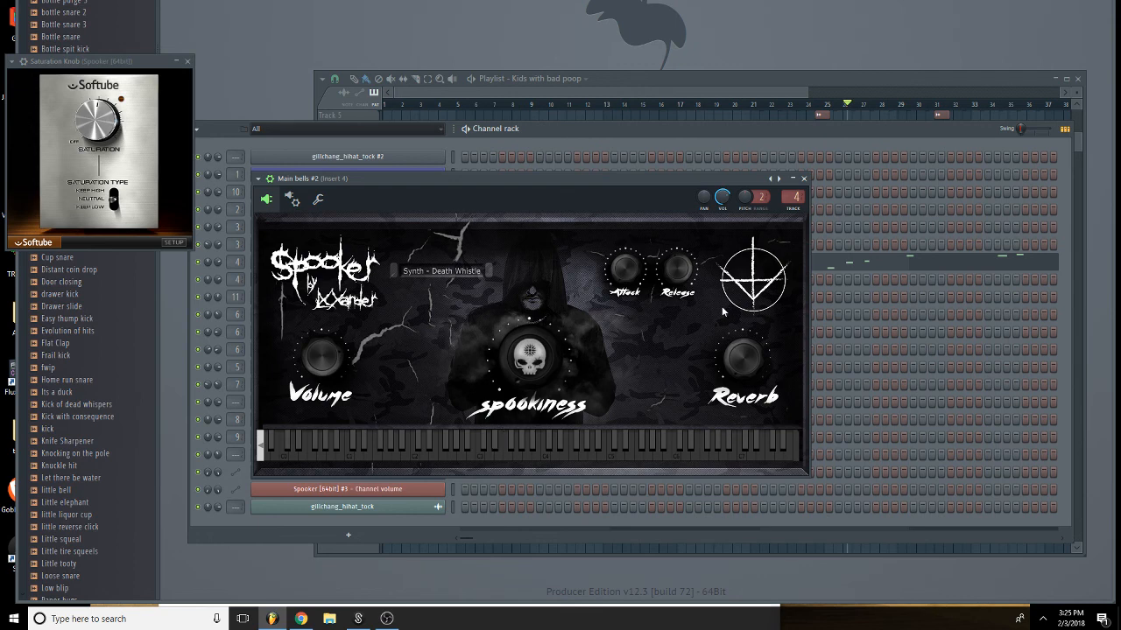
{"action": "key", "text": "c"}
{"action": "key", "text": "n"}
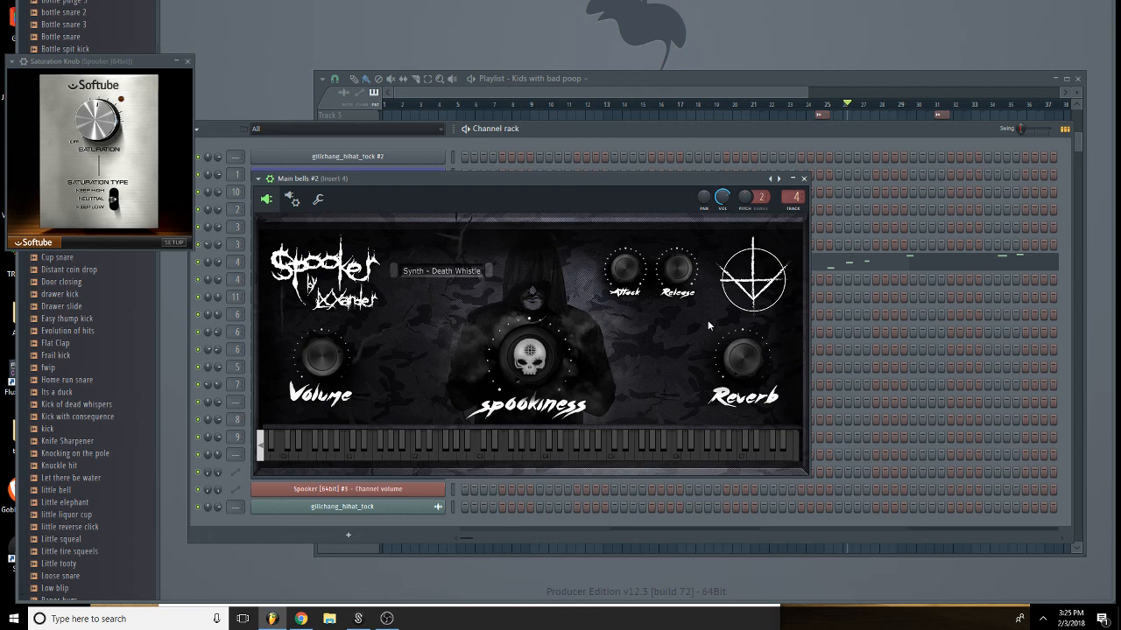
{"action": "key", "text": "e"}
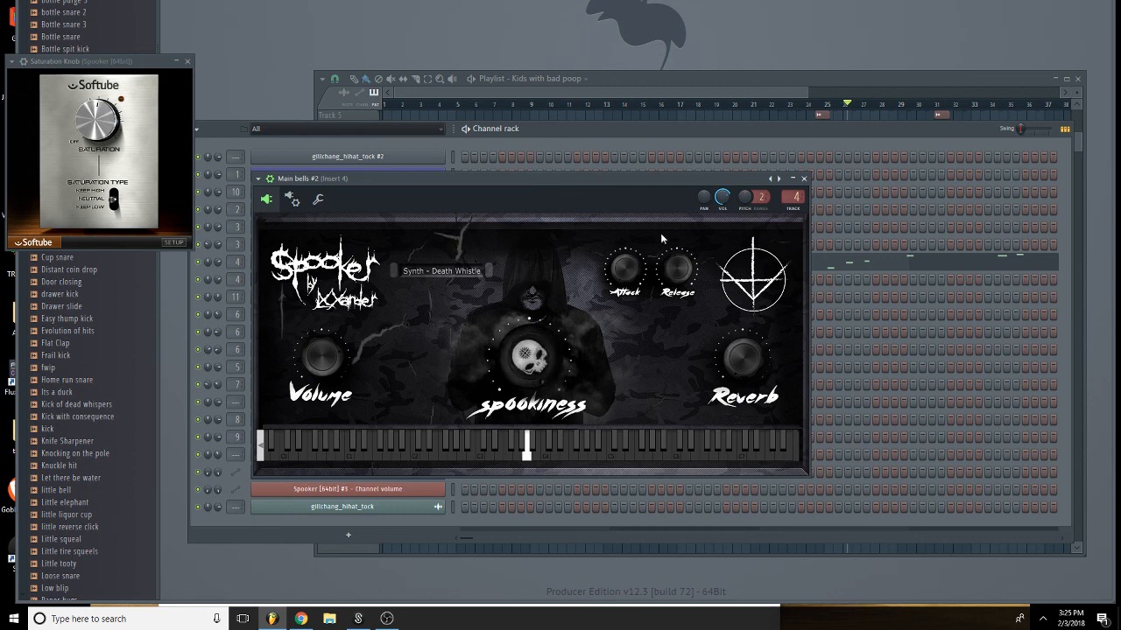
{"action": "key", "text": "y"}
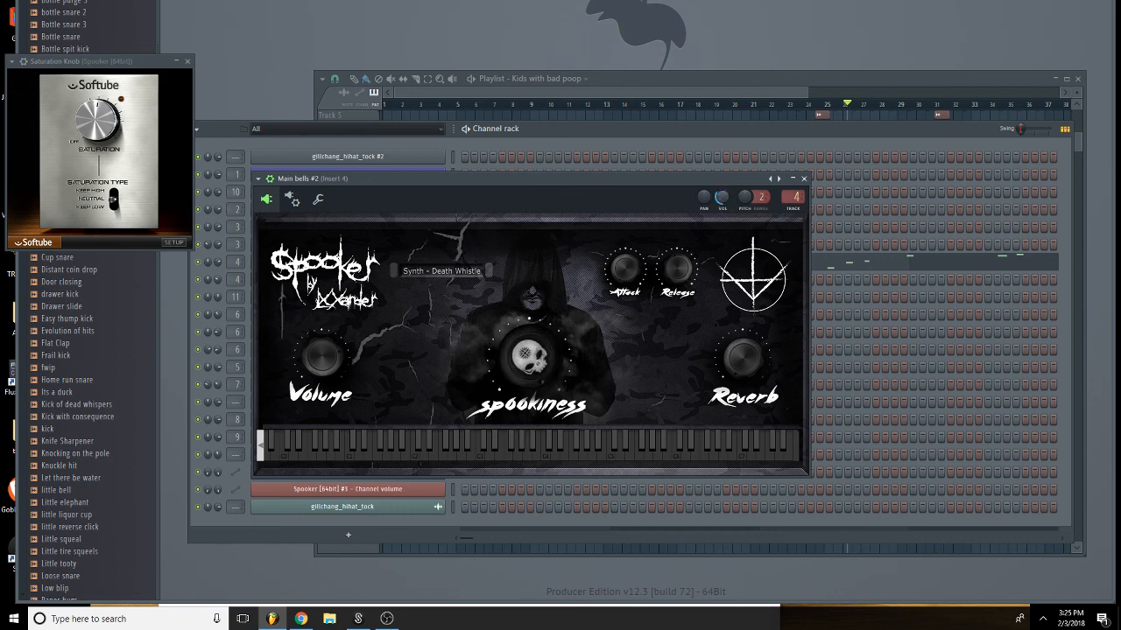
{"action": "key", "text": "b"}
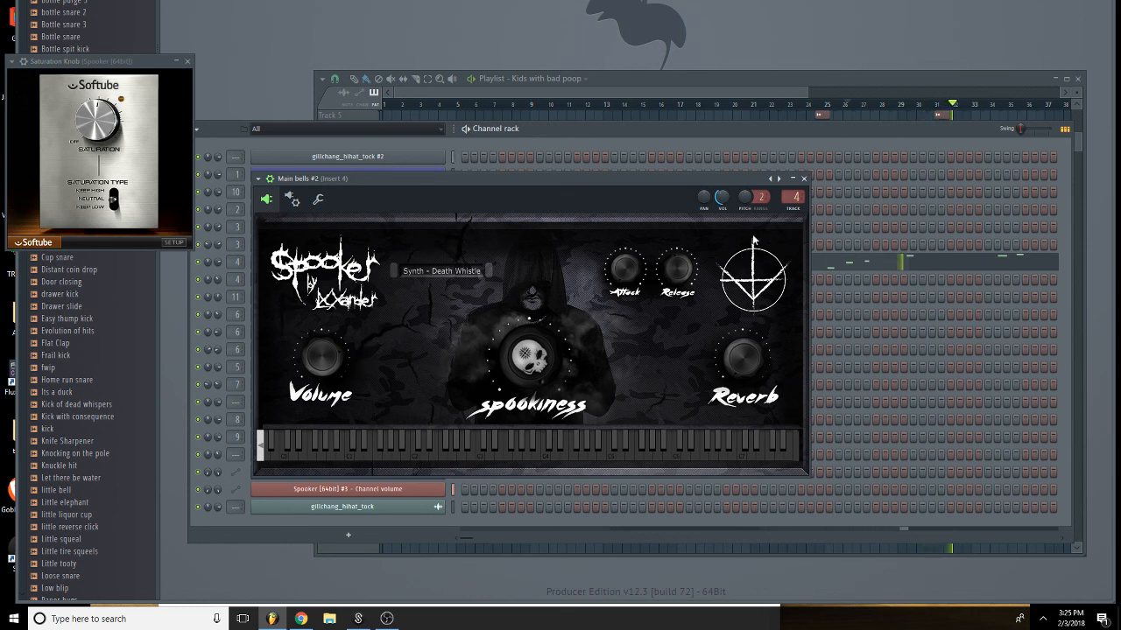
Check the Demon stings pattern's Intro strings notes in the piano roll, then stop playback and return to the playlist.
{"action": "left_click", "coordinate": [805, 178]}
{"action": "left_click_drag", "start_coordinate": [783, 92], "coordinate": [852, 94]}
{"action": "double_click", "coordinate": [840, 389]}
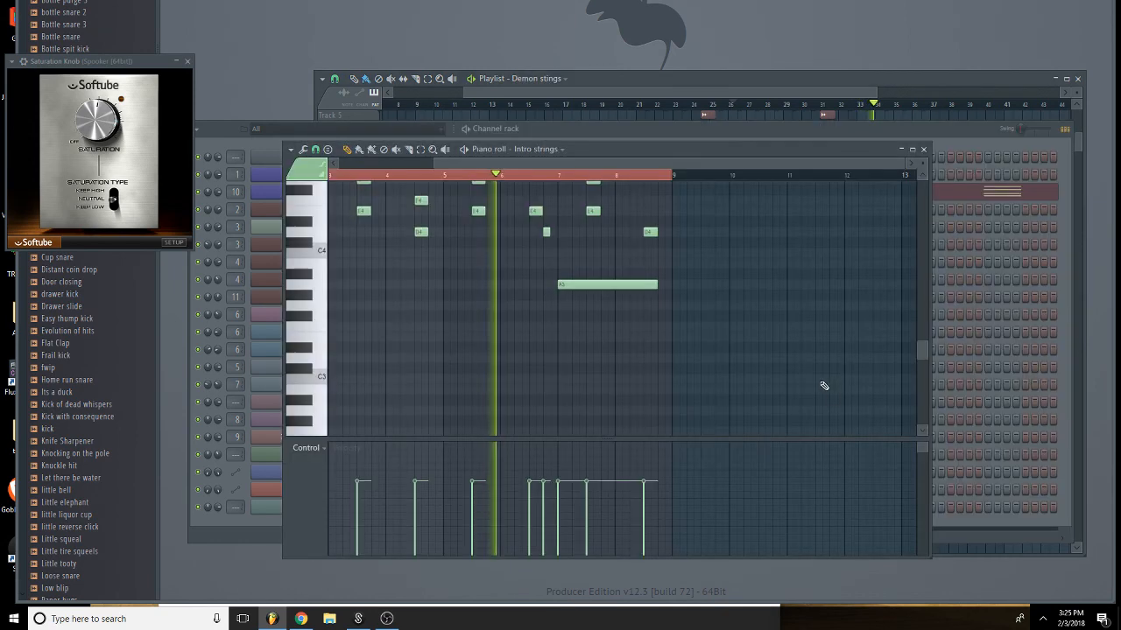
{"action": "left_click", "coordinate": [924, 150]}
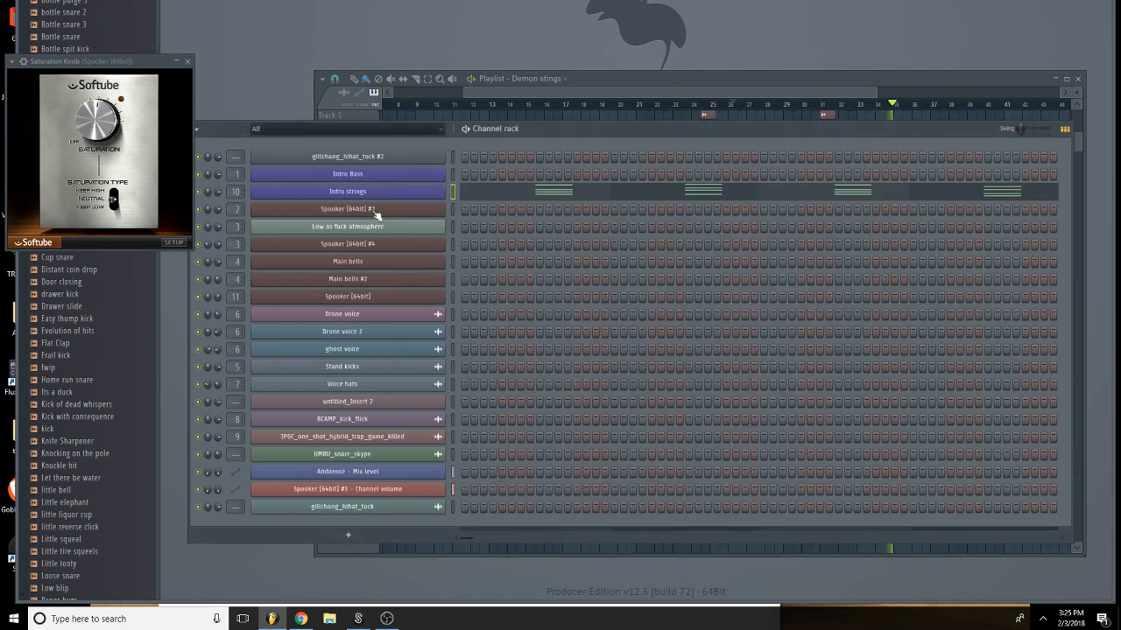
{"action": "key", "text": "space"}
{"action": "left_click_drag", "start_coordinate": [788, 93], "coordinate": [793, 93]}
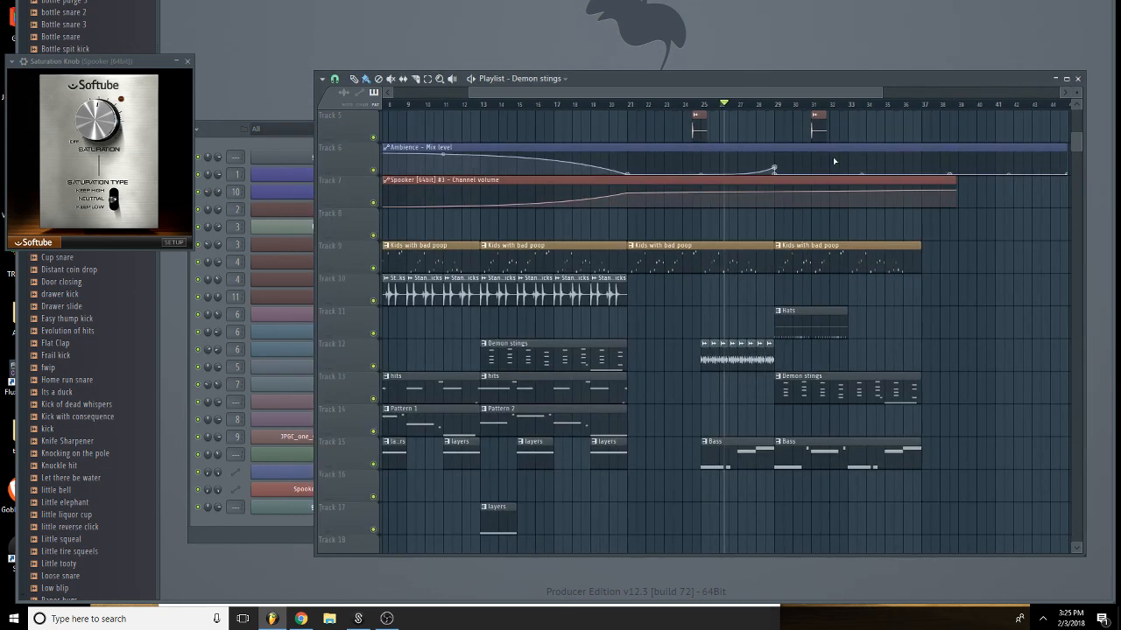
Load the Pluck - Black Magic Harp instrument in the Main bells #2 channel.
{"action": "key", "text": "F6"}
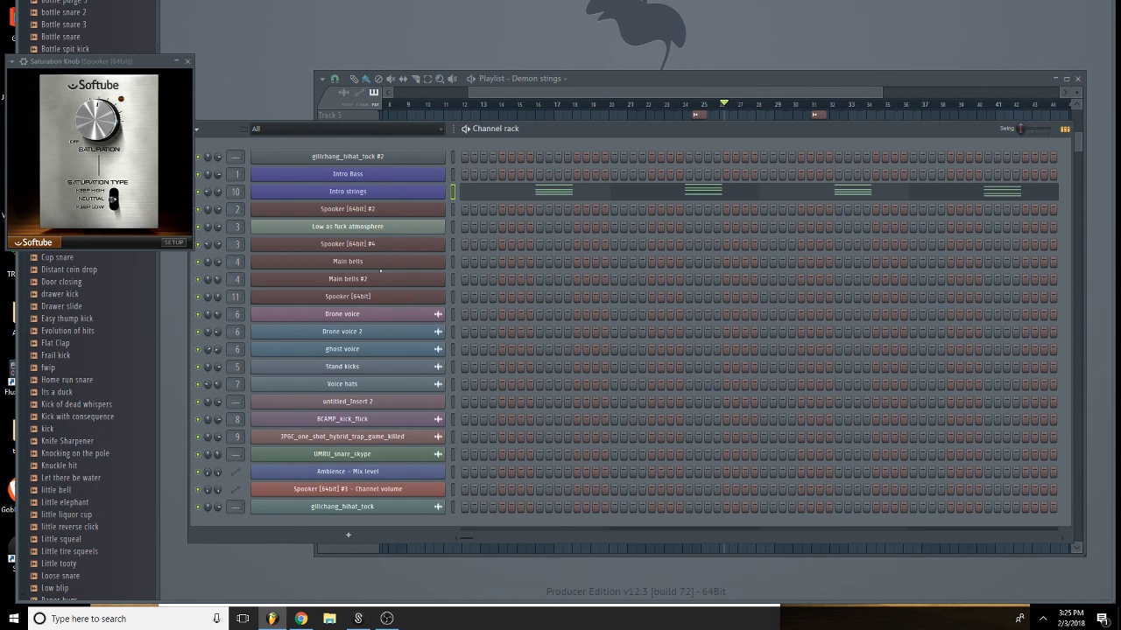
{"action": "left_click", "coordinate": [382, 280]}
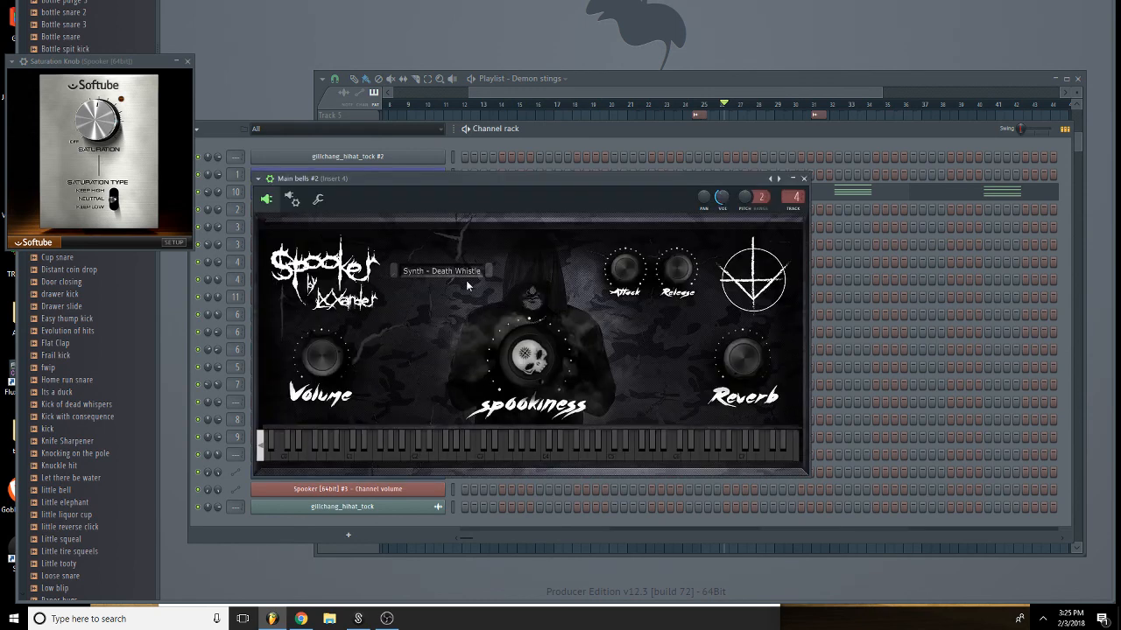
{"action": "left_click", "coordinate": [450, 274]}
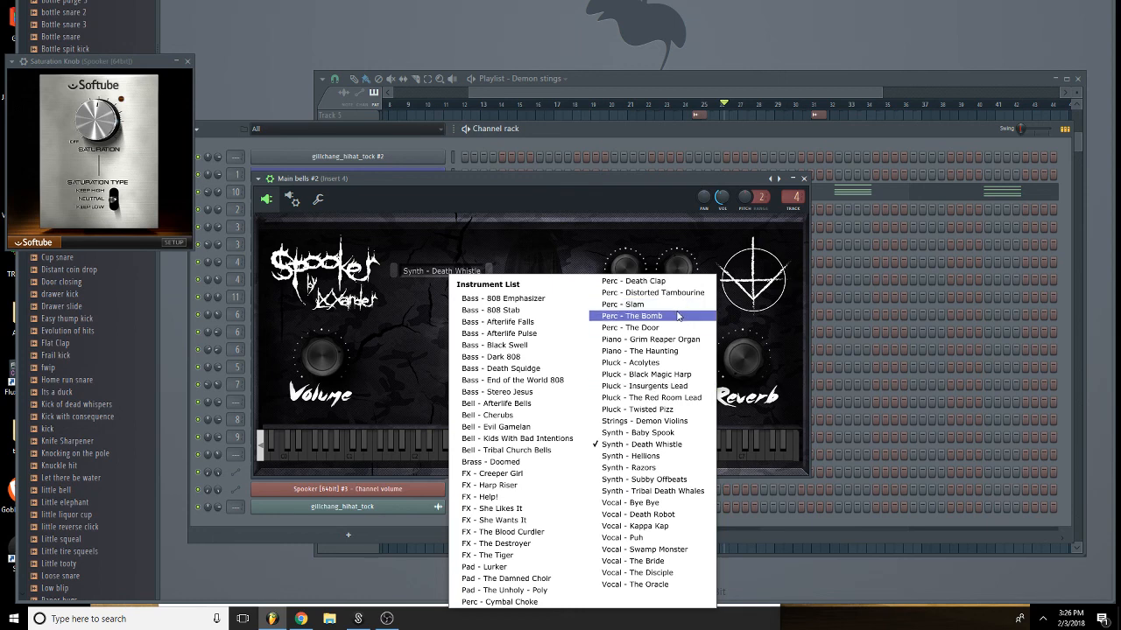
{"action": "left_click", "coordinate": [668, 374]}
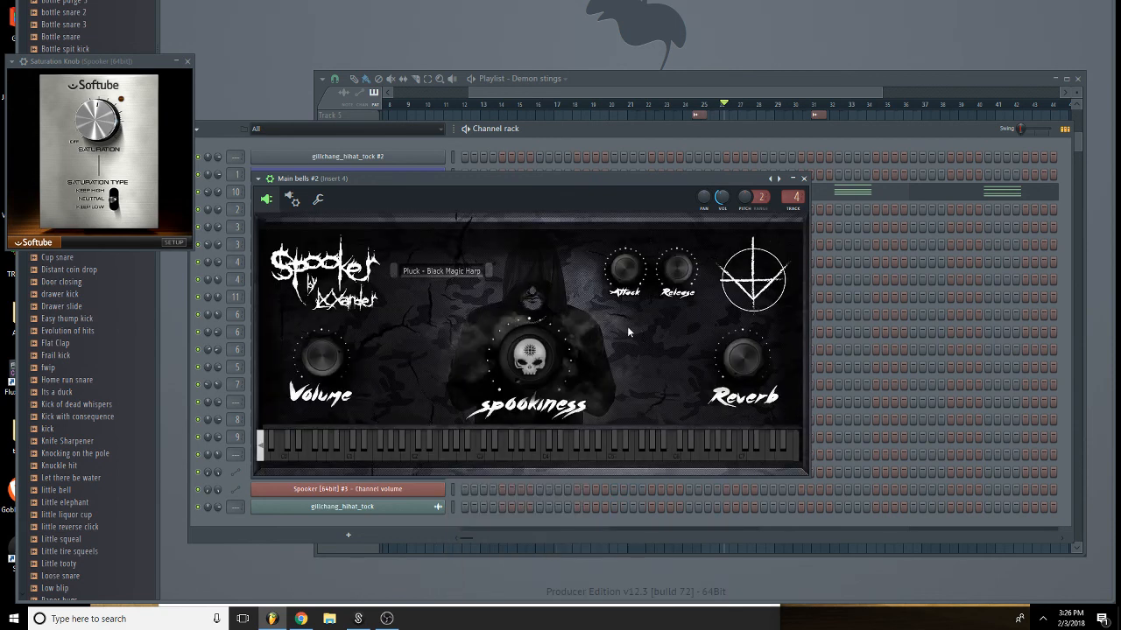
Audition the Black Magic Harp sound by playing short melodic phrases in low and high octaves.
{"action": "key", "text": "e"}
{"action": "key", "text": "t"}
{"action": "key", "text": "o"}
{"action": "key", "text": "e"}
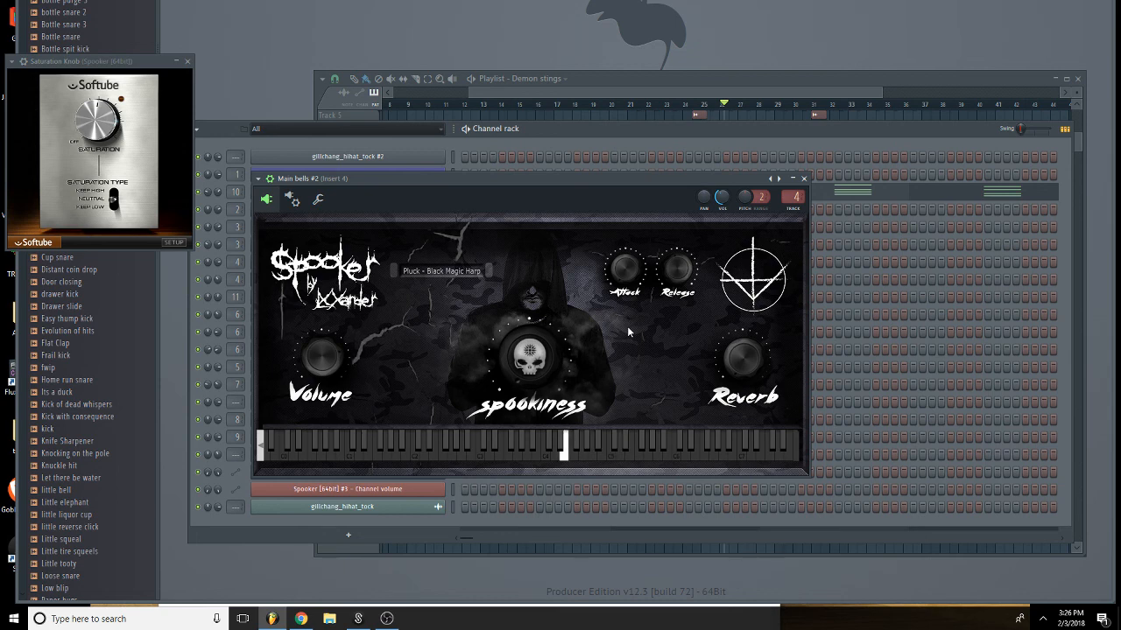
{"action": "key", "text": "c"}
{"action": "key", "text": "v"}
{"action": "key", "text": "n"}
{"action": "key", "text": "j"}
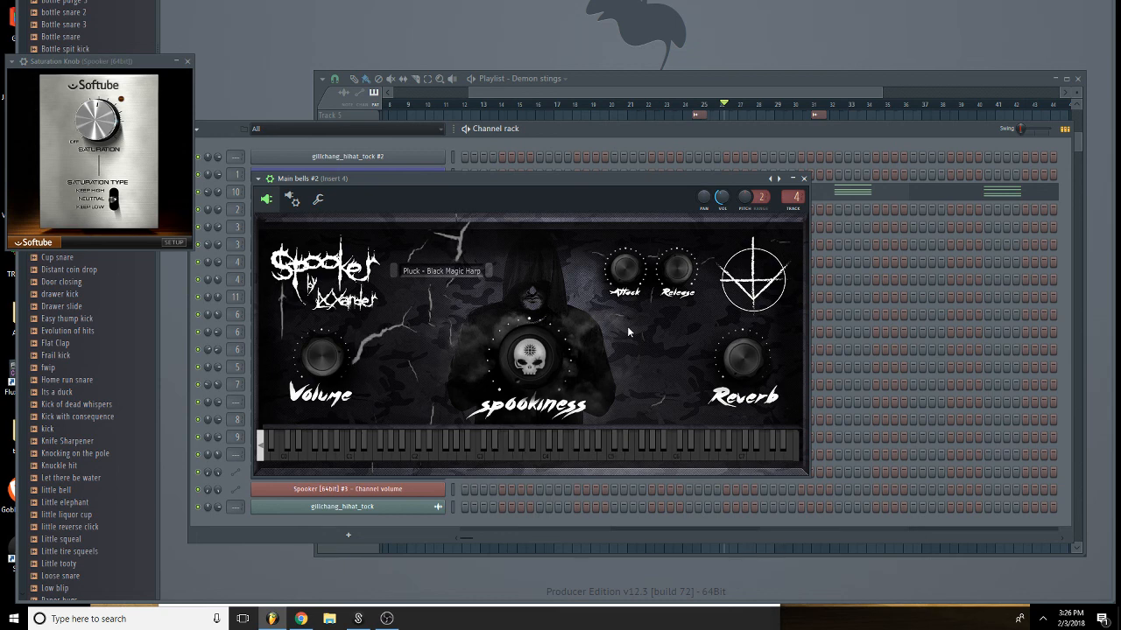
{"action": "key", "text": "i"}
{"action": "key", "text": "o"}
{"action": "key", "text": "c"}
{"action": "key", "text": "v"}
{"action": "key", "text": "j"}
{"action": "key", "text": "c"}
{"action": "key", "text": "v"}
{"action": "key", "text": "b"}
{"action": "key", "text": "v"}
{"action": "key", "text": "b"}
Route the Main bells #2 channel to mixer track 12, test it with notes, and close the instrument window.
{"action": "left_click_drag", "start_coordinate": [795, 199], "coordinate": [800, 207]}
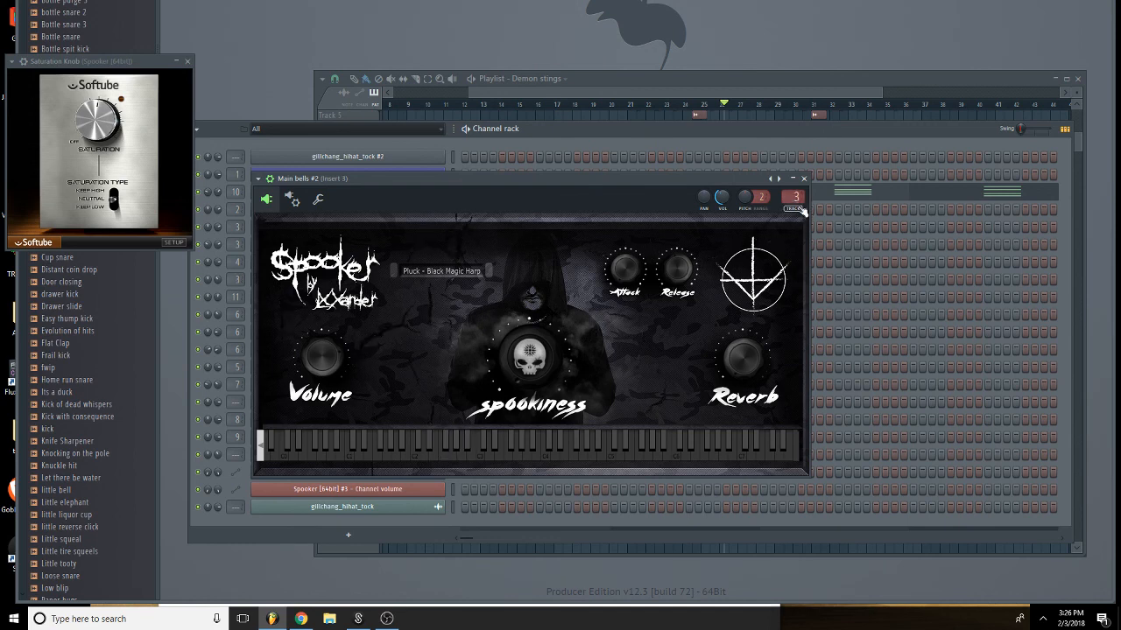
{"action": "left_click", "coordinate": [800, 209]}
{"action": "key", "text": "c"}
{"action": "key", "text": "b"}
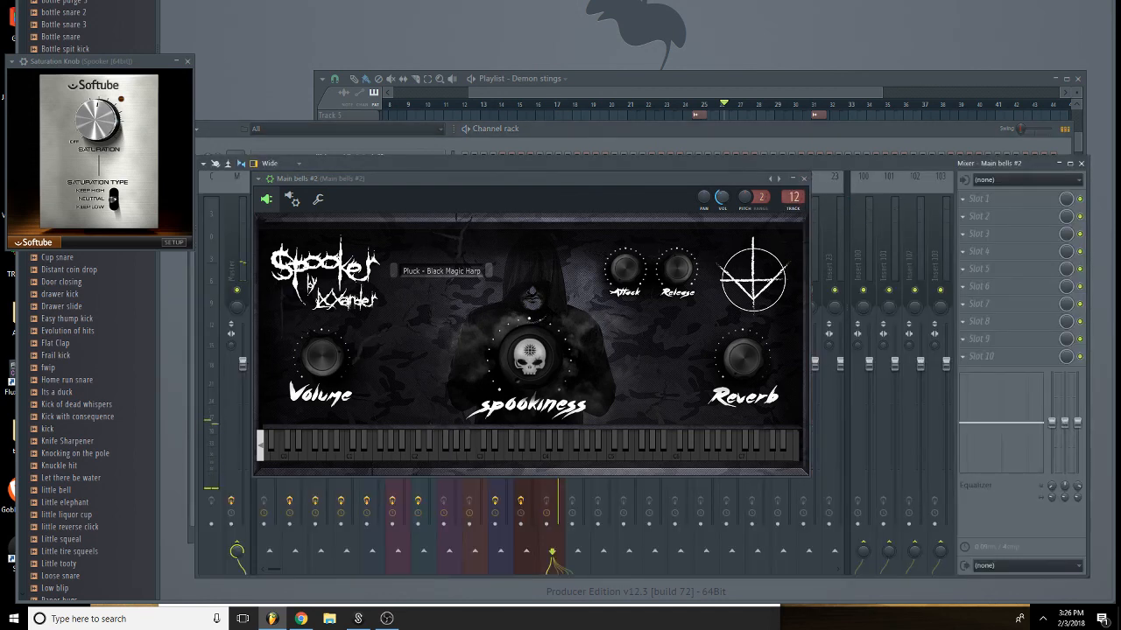
{"action": "key", "text": "Escape"}
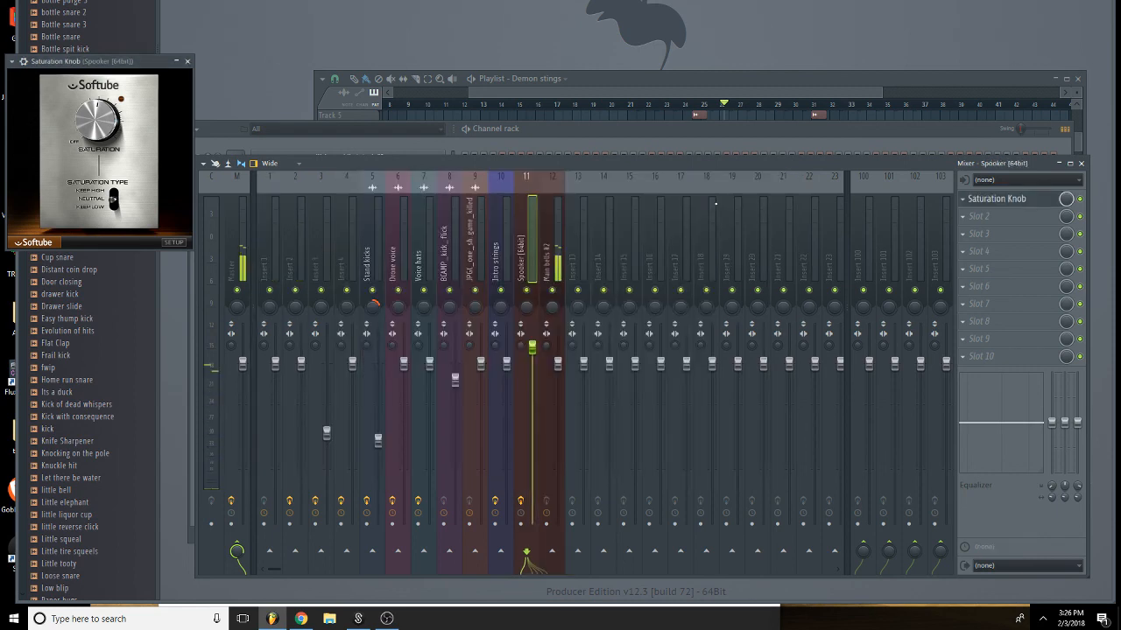
Add the OTT compressor to the first effect slot of the Main bells #2 mixer track.
{"action": "left_click", "coordinate": [552, 254]}
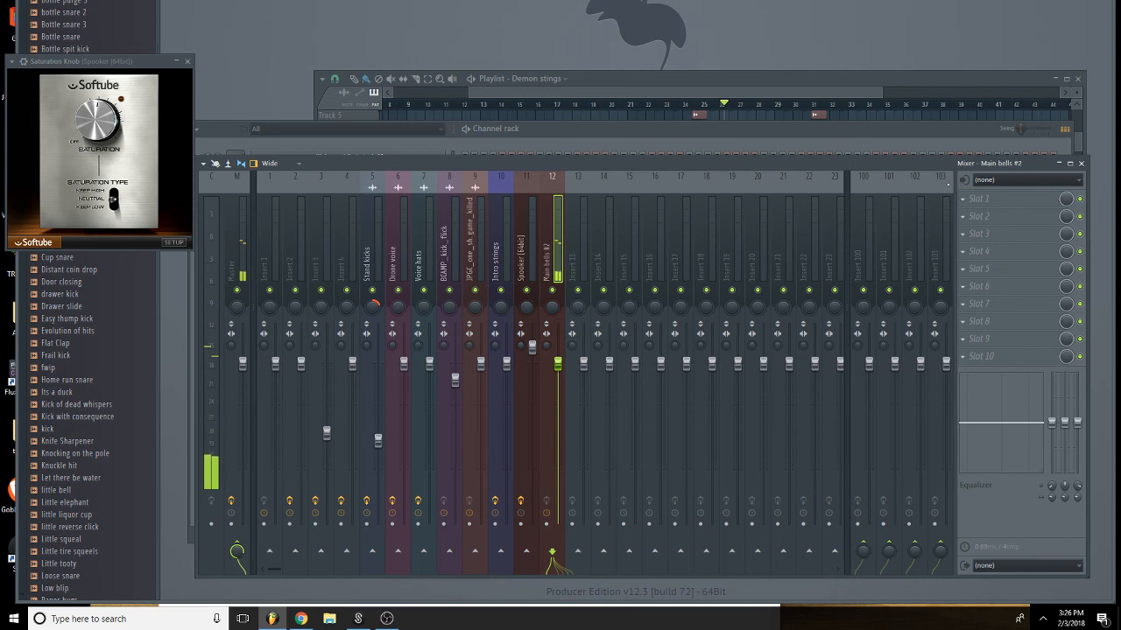
{"action": "left_click", "coordinate": [976, 215]}
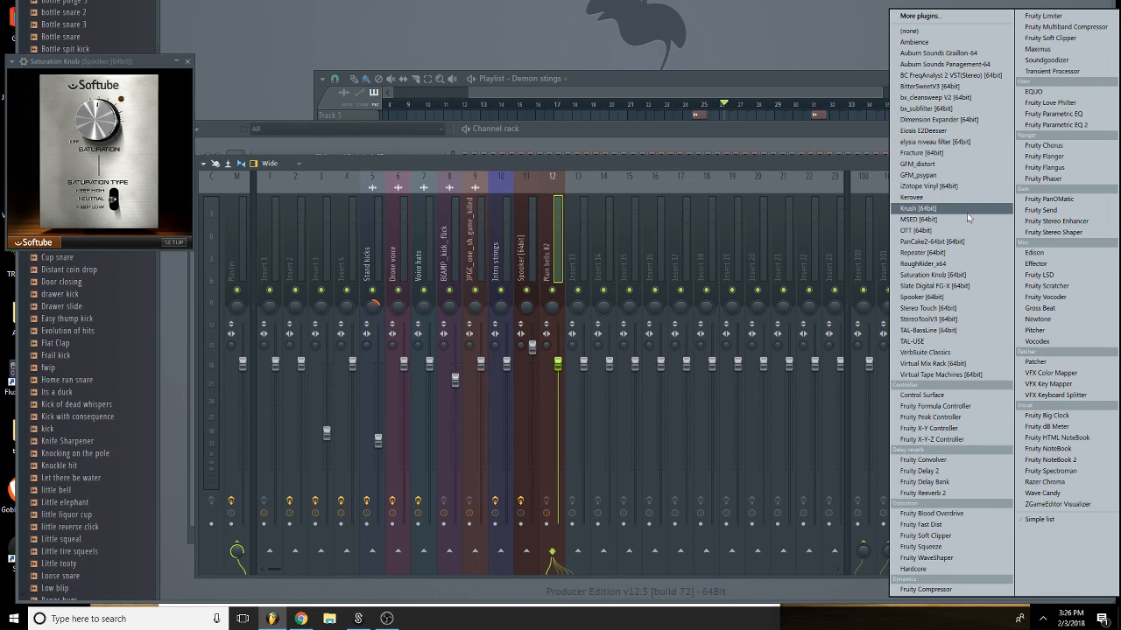
{"action": "left_click", "coordinate": [960, 230]}
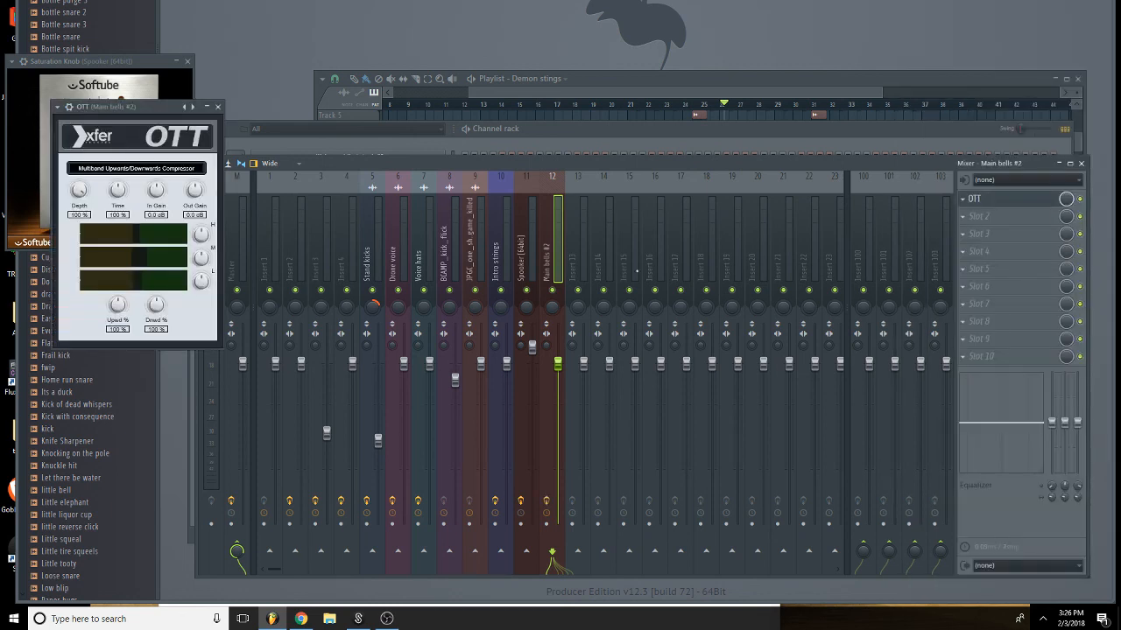
Set OTT's upward compression to 111% and reduce its downward compression and high-band level.
{"action": "left_click_drag", "start_coordinate": [111, 106], "coordinate": [516, 182]}
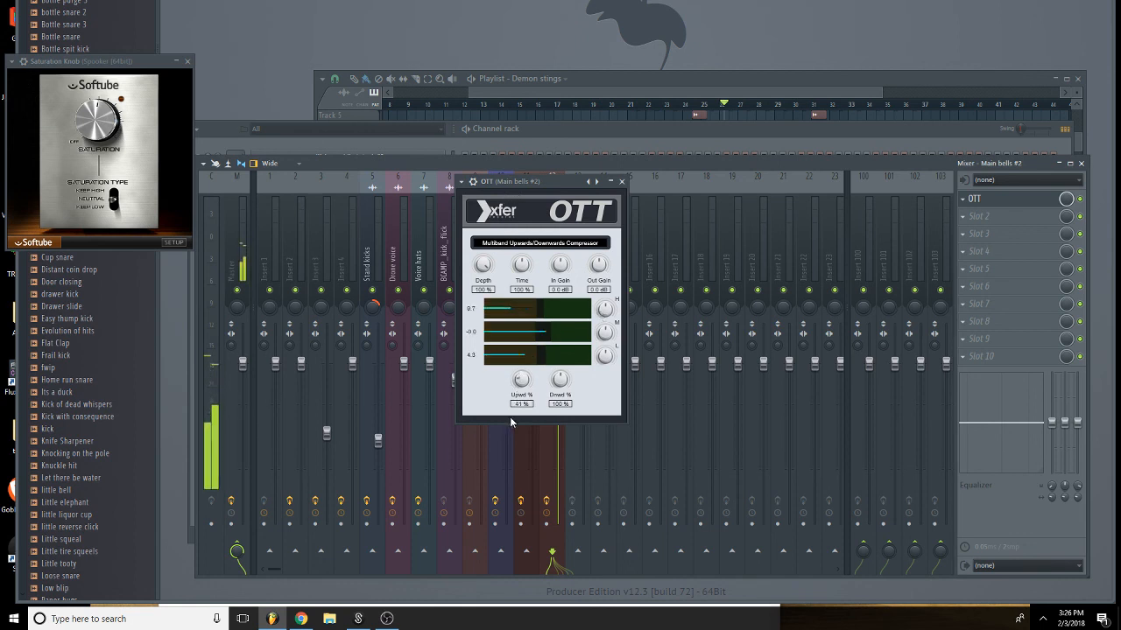
{"action": "left_click_drag", "start_coordinate": [520, 388], "coordinate": [522, 373]}
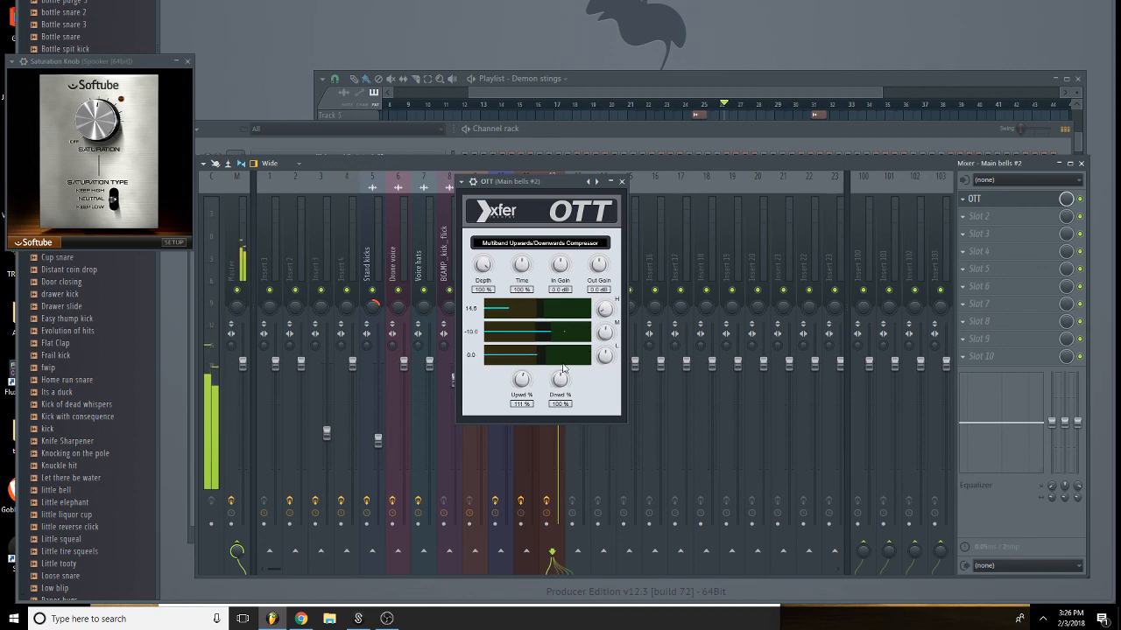
{"action": "left_click_drag", "start_coordinate": [561, 391], "coordinate": [557, 420]}
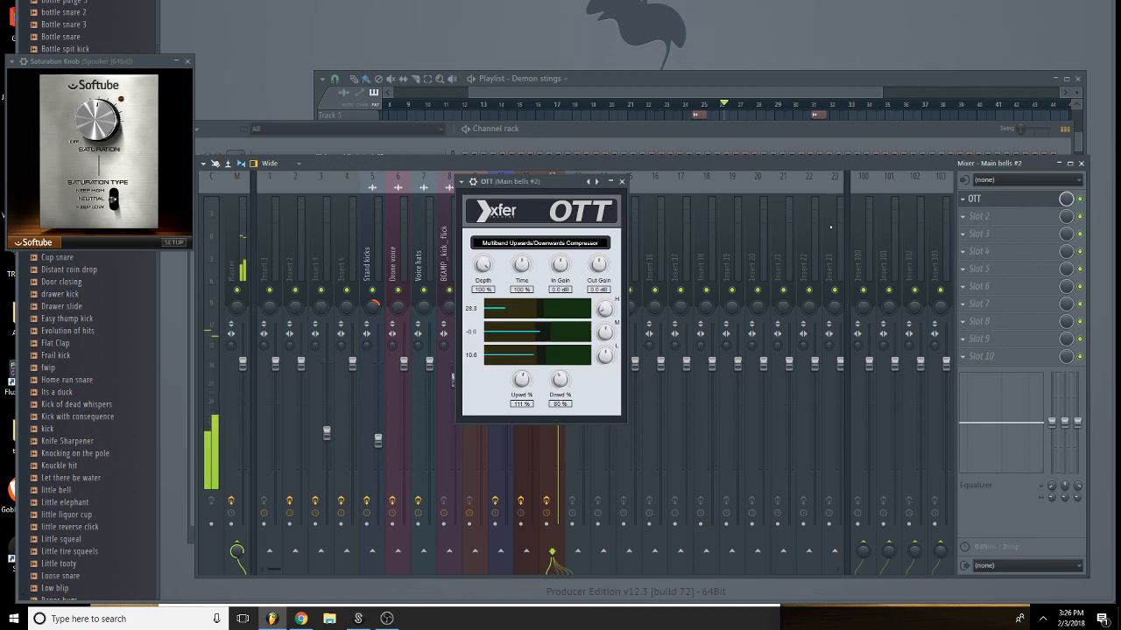
Add Fruity Parametric EQ 2 to the second effect slot and shape a low cut with its first band.
{"action": "left_click", "coordinate": [1009, 239]}
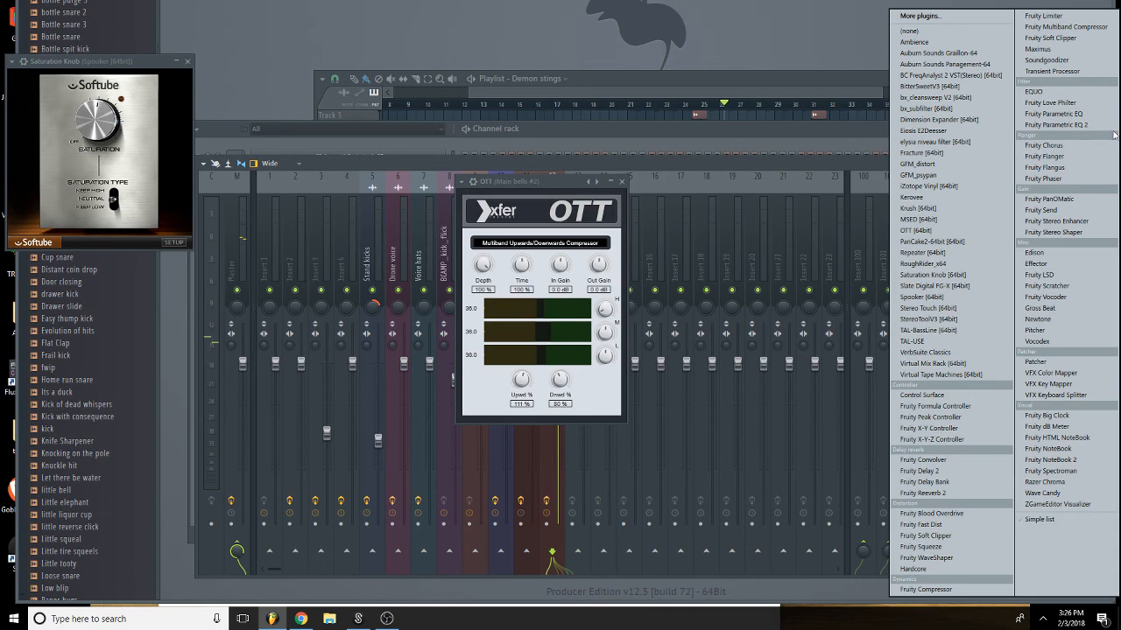
{"action": "left_click", "coordinate": [1066, 130]}
{"action": "left_click_drag", "start_coordinate": [106, 201], "coordinate": [124, 251]}
{"action": "scroll", "coordinate": [126, 251], "scroll_direction": "down", "scroll_amount": 5}
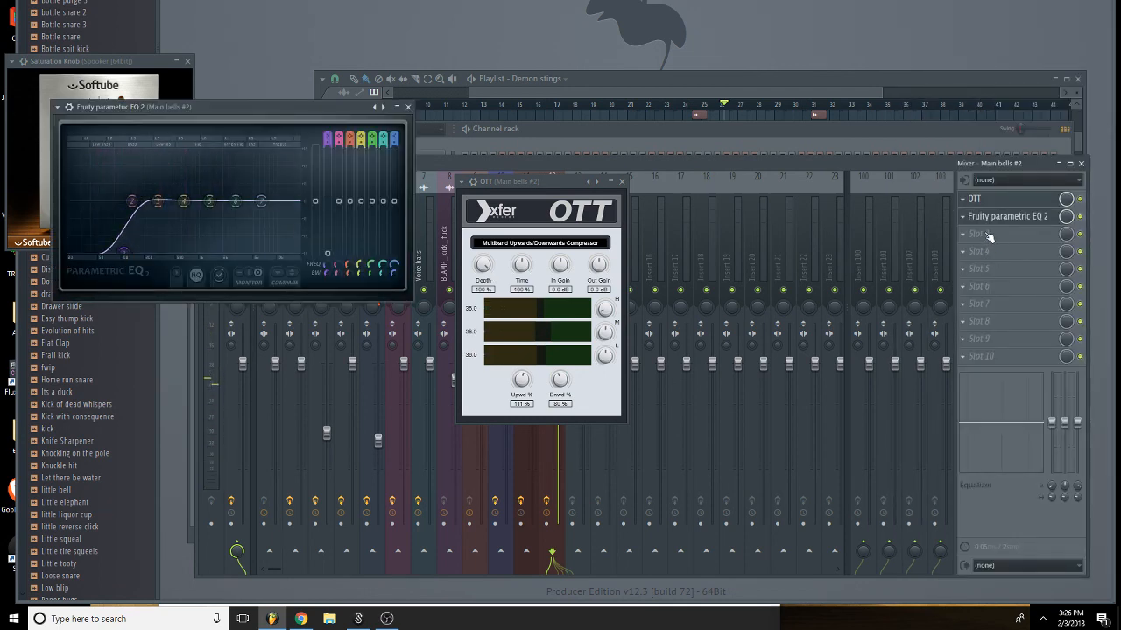
Add Fruity Parametric EQ to the third effect slot and raise its first band's low-cut frequency.
{"action": "left_click", "coordinate": [988, 234]}
{"action": "left_click", "coordinate": [1059, 119]}
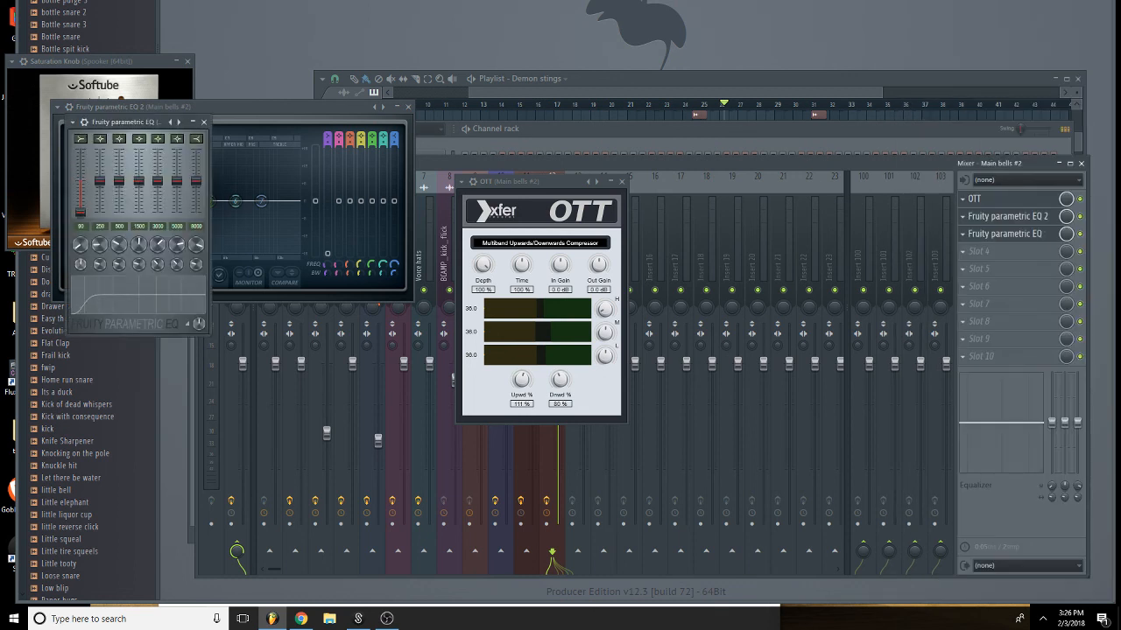
{"action": "left_click_drag", "start_coordinate": [80, 244], "coordinate": [80, 238]}
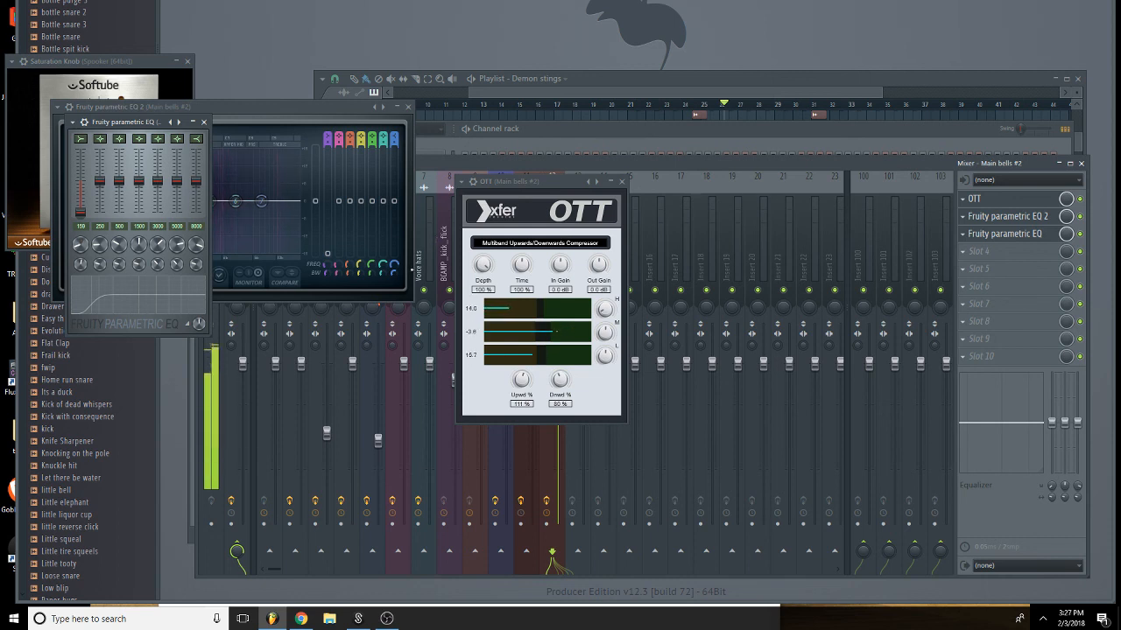
Close the OTT, both equalizer and Saturation Knob windows.
{"action": "left_click", "coordinate": [621, 182]}
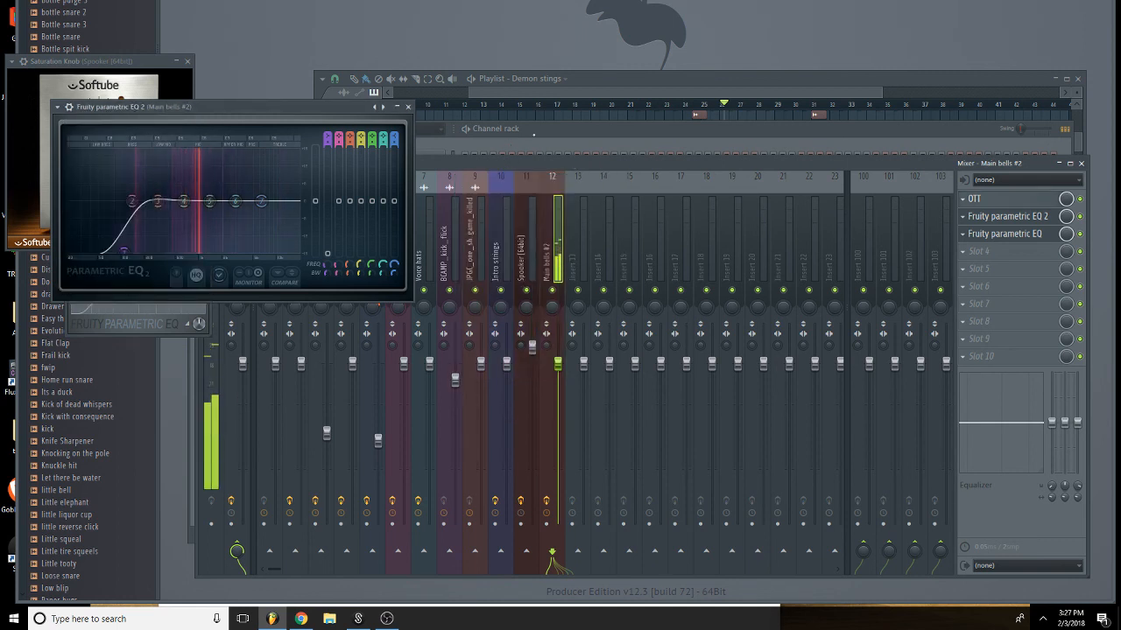
{"action": "left_click", "coordinate": [407, 106]}
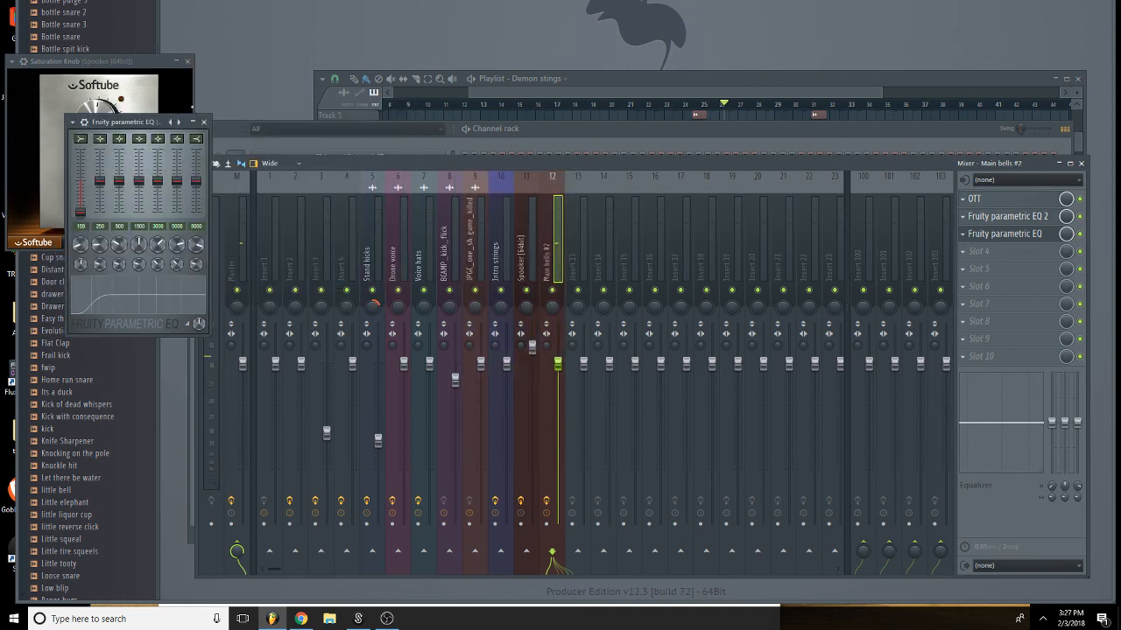
{"action": "left_click", "coordinate": [206, 122]}
{"action": "left_click", "coordinate": [188, 63]}
Bring the playlist to the front and set the playback position to bar 21.
{"action": "left_click", "coordinate": [525, 81]}
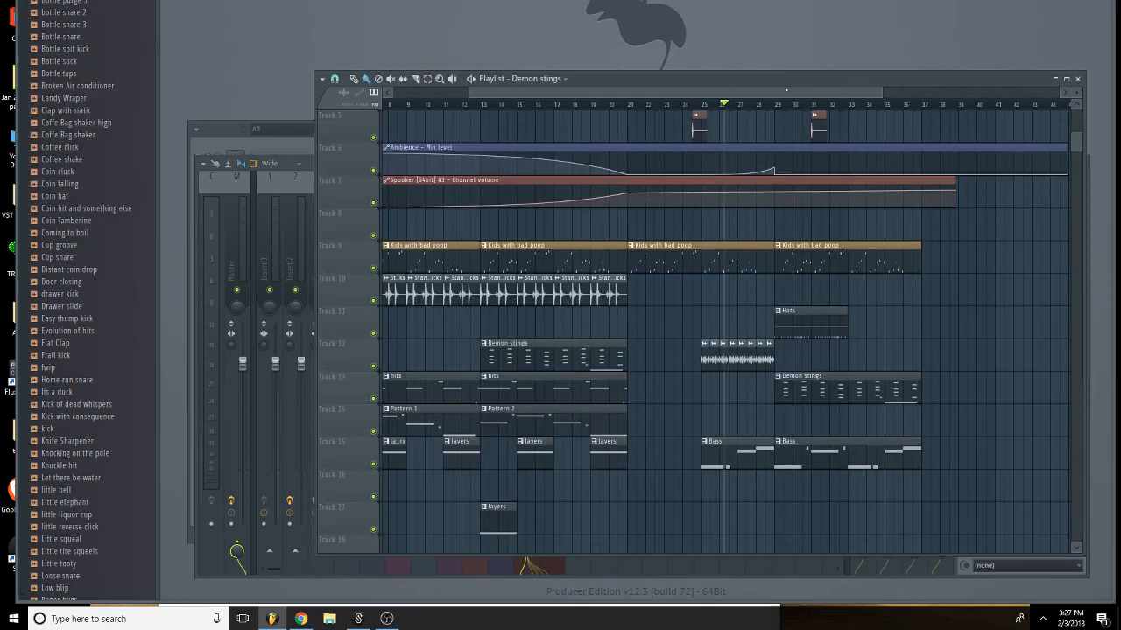
{"action": "left_click_drag", "start_coordinate": [673, 92], "coordinate": [694, 93]}
{"action": "left_click", "coordinate": [592, 106]}
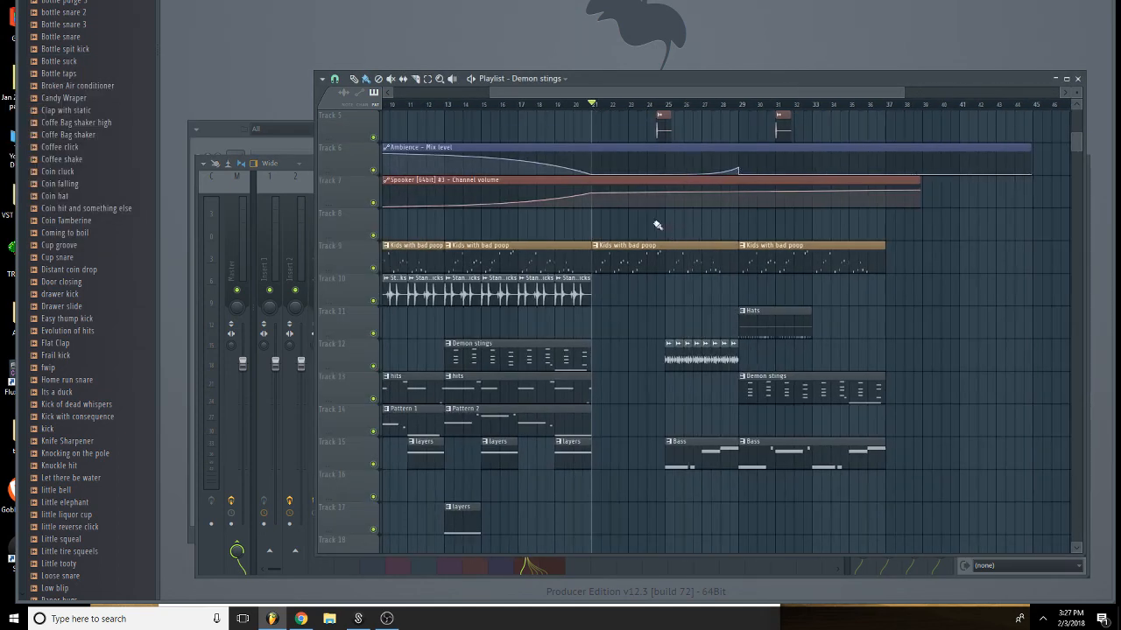
Place another "Kids with bad poop" clip on Track 8 at bar 21 and make it a unique pattern.
{"action": "double_click", "coordinate": [655, 263]}
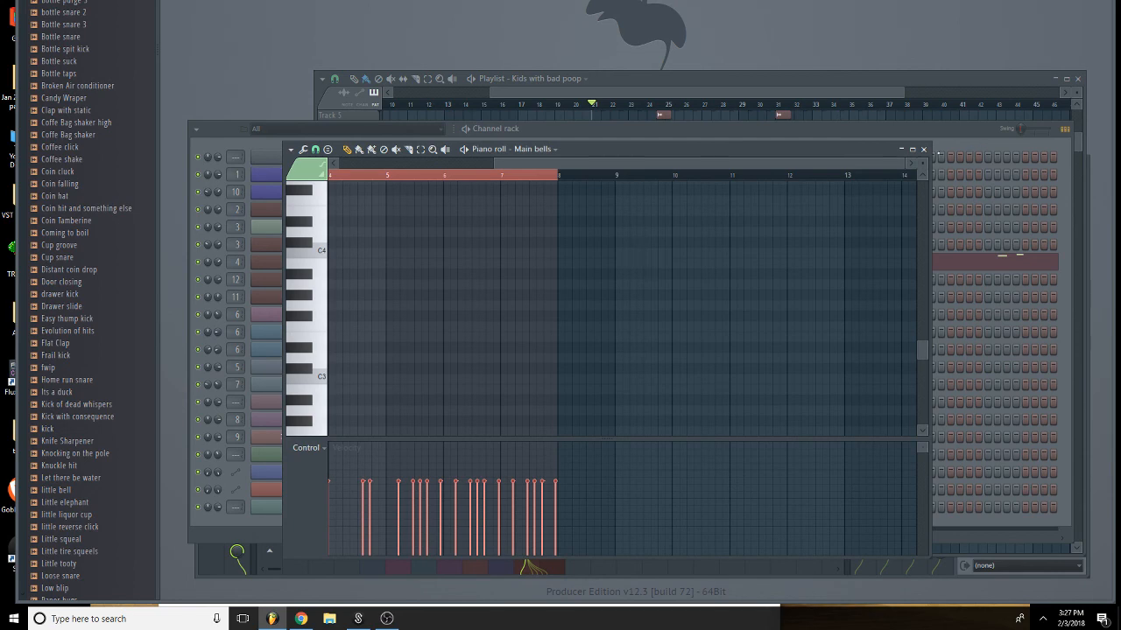
{"action": "left_click", "coordinate": [922, 149]}
{"action": "left_click", "coordinate": [658, 115]}
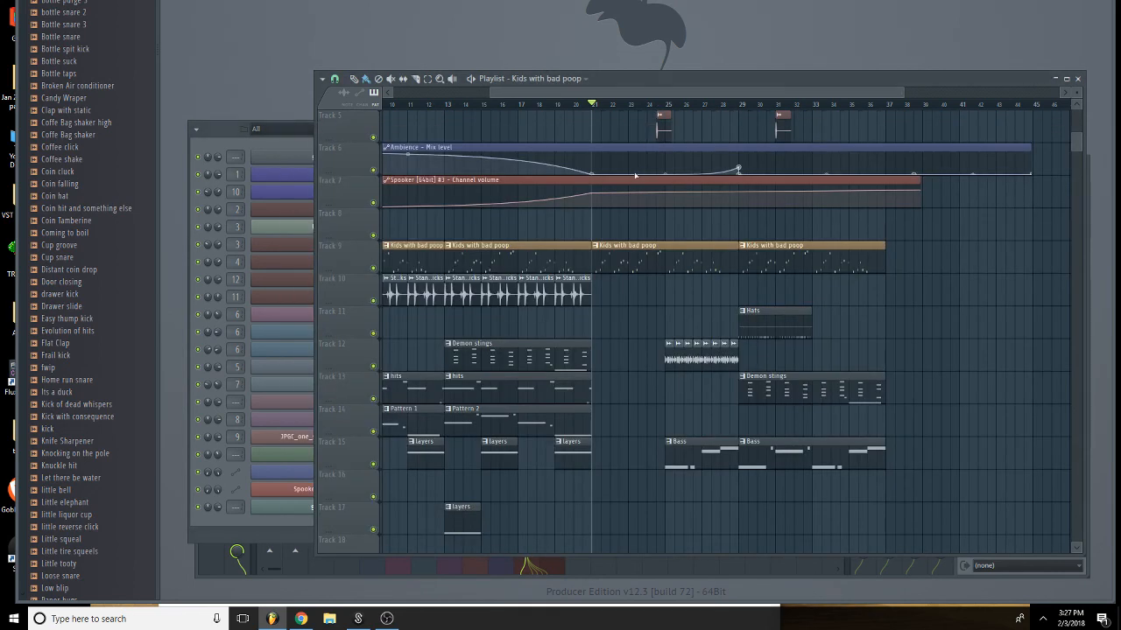
{"action": "left_click", "coordinate": [593, 229]}
{"action": "left_click", "coordinate": [596, 213]}
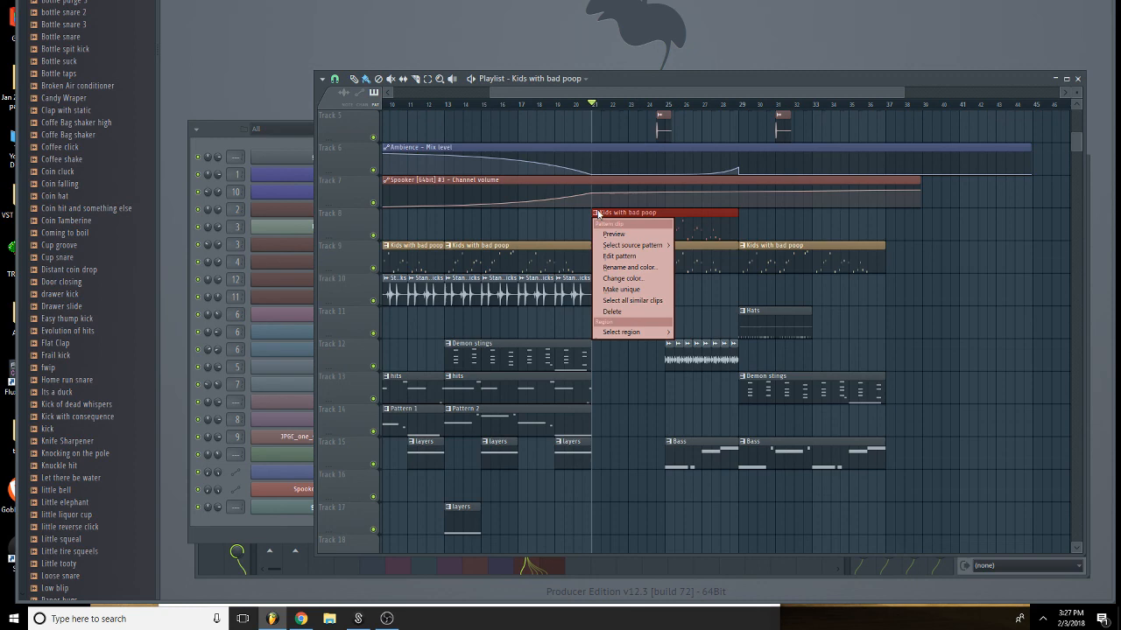
{"action": "left_click", "coordinate": [641, 292]}
Delete all Main bells notes from the unique "Kids with bad poop #2" pattern and close its piano roll.
{"action": "double_click", "coordinate": [647, 234]}
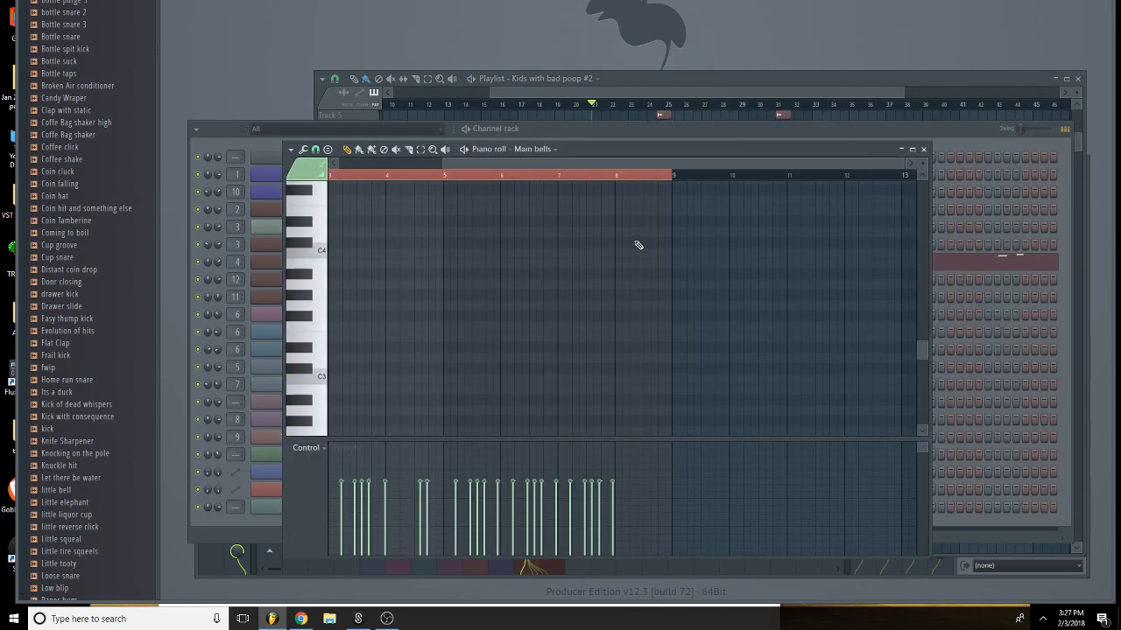
{"action": "key", "text": "ctrl+a"}
{"action": "key", "text": "Delete"}
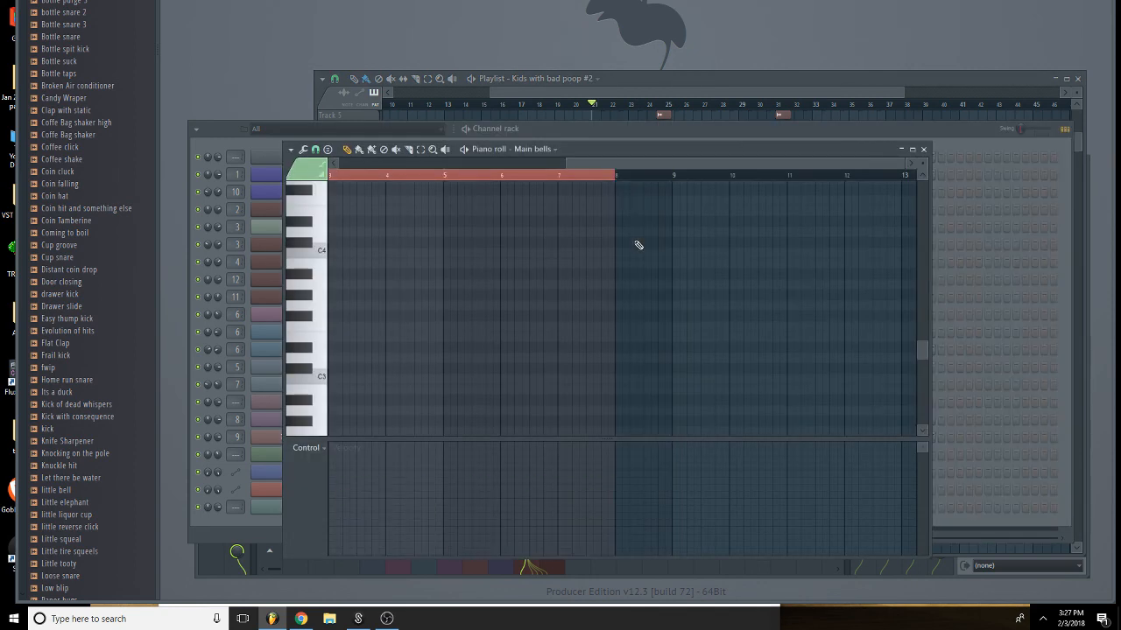
{"action": "left_click", "coordinate": [924, 150]}
Transpose all Main bells #2 notes in the "Kids with bad poop #2" pattern down one octave and audition them.
{"action": "right_click", "coordinate": [382, 283]}
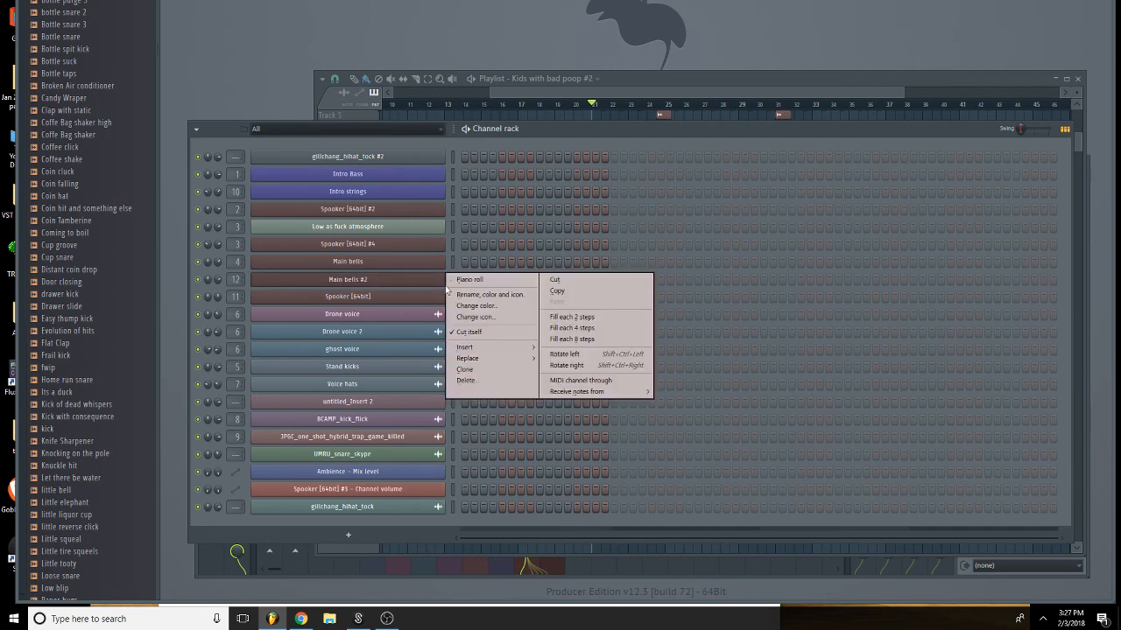
{"action": "left_click", "coordinate": [450, 287]}
{"action": "scroll", "coordinate": [458, 257], "scroll_direction": "up", "scroll_amount": 8}
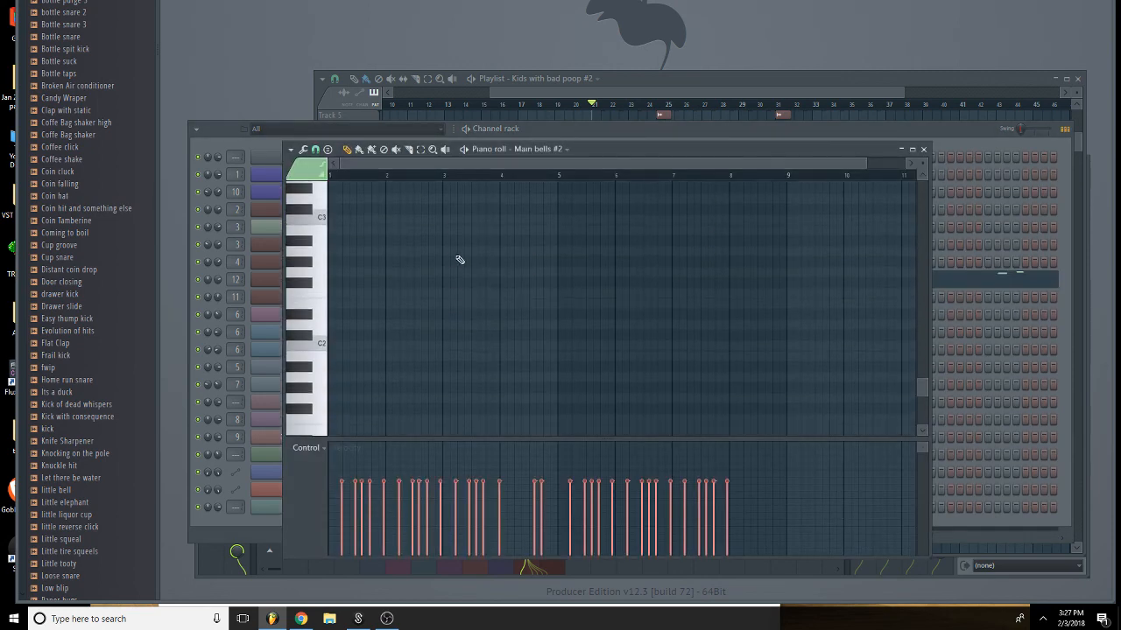
{"action": "scroll", "coordinate": [431, 297], "scroll_direction": "up", "scroll_amount": 2}
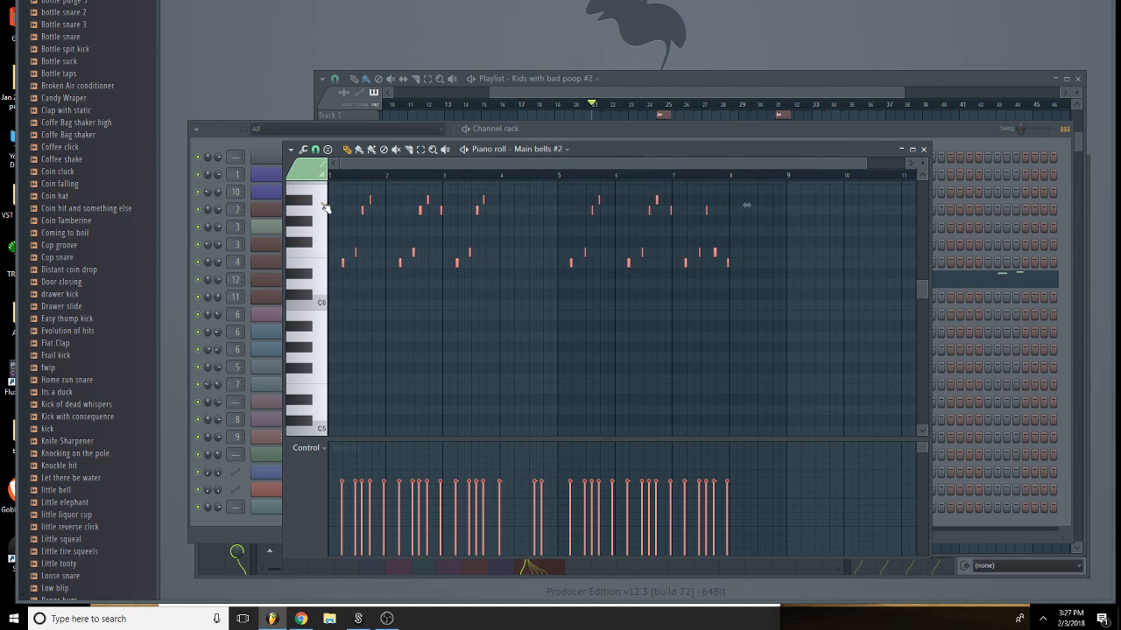
{"action": "scroll", "coordinate": [385, 201], "scroll_direction": "up", "scroll_amount": 5}
{"action": "left_click_drag", "start_coordinate": [327, 379], "coordinate": [326, 392]}
{"action": "left_click_drag", "start_coordinate": [331, 336], "coordinate": [383, 336]}
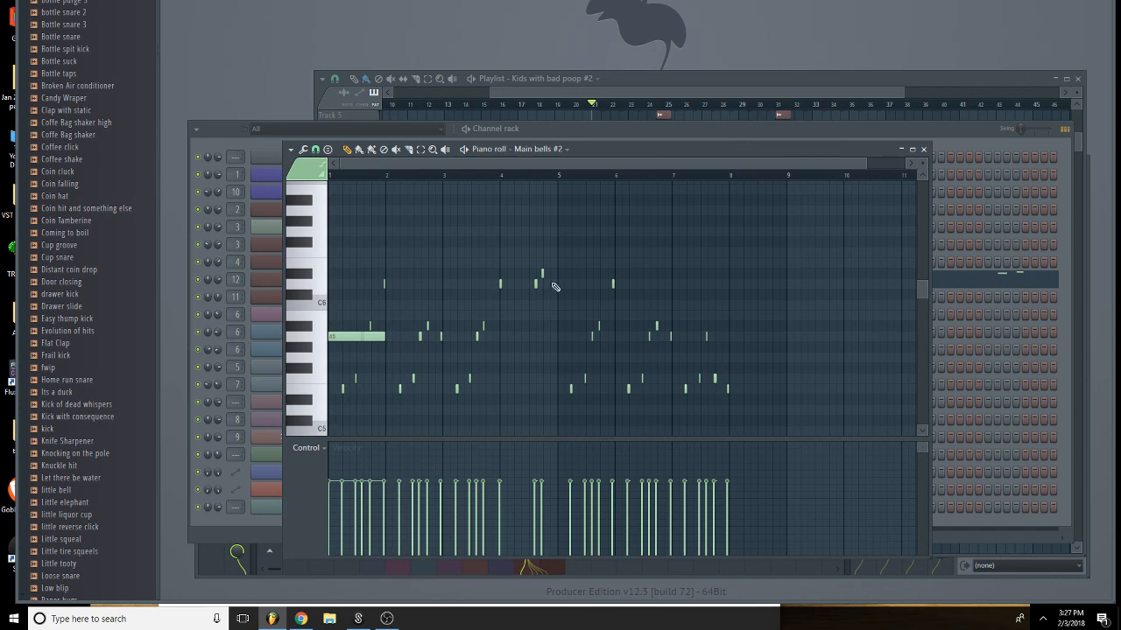
{"action": "right_click", "coordinate": [383, 337]}
{"action": "left_click", "coordinate": [924, 150]}
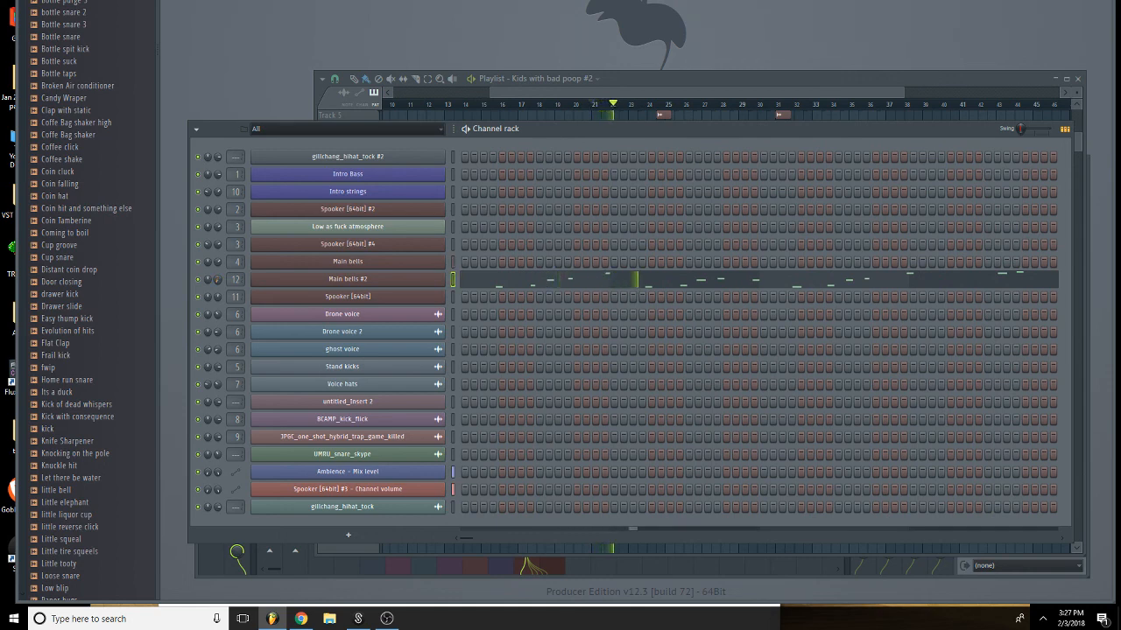
{"action": "key", "text": "space"}
Solo Track 9 in the playlist, enable Tracks 6 and 7, and bring in Track 8 during playback to compare the bell layers.
{"action": "left_click", "coordinate": [733, 115]}
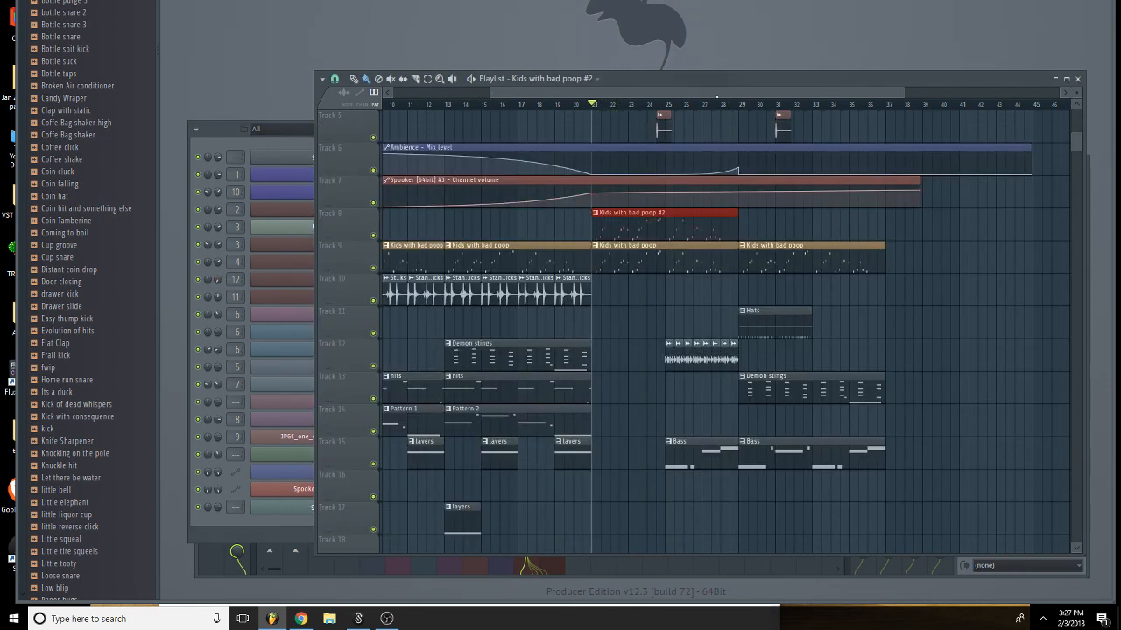
{"action": "right_click", "coordinate": [374, 269]}
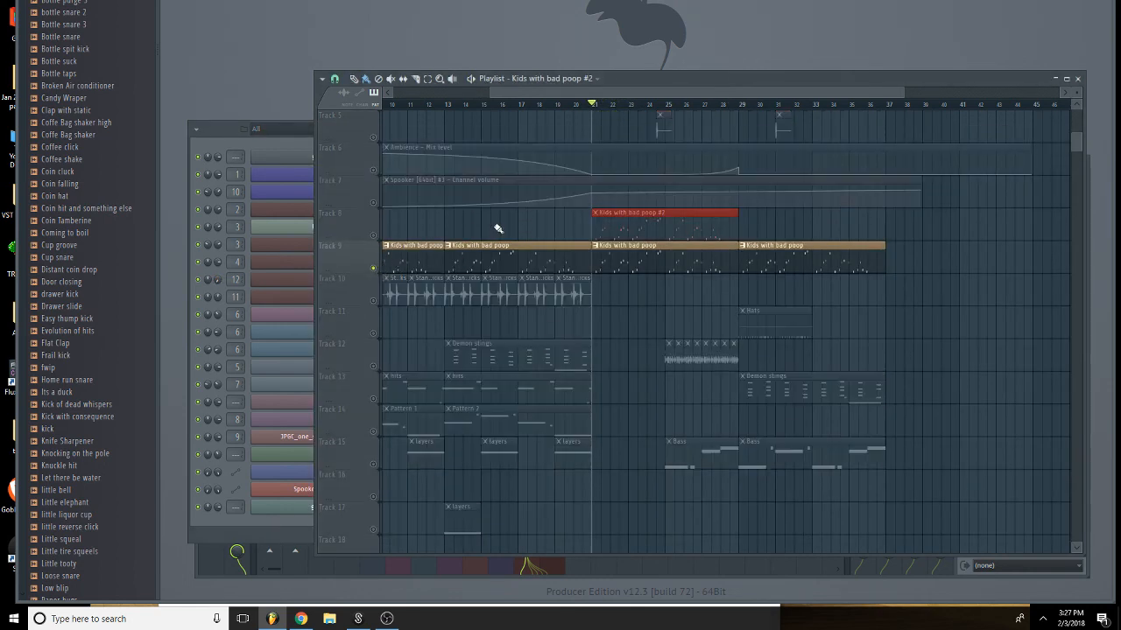
{"action": "key", "text": "space"}
{"action": "key", "text": "space"}
{"action": "left_click", "coordinate": [373, 170]}
{"action": "left_click", "coordinate": [373, 203]}
{"action": "key", "text": "space"}
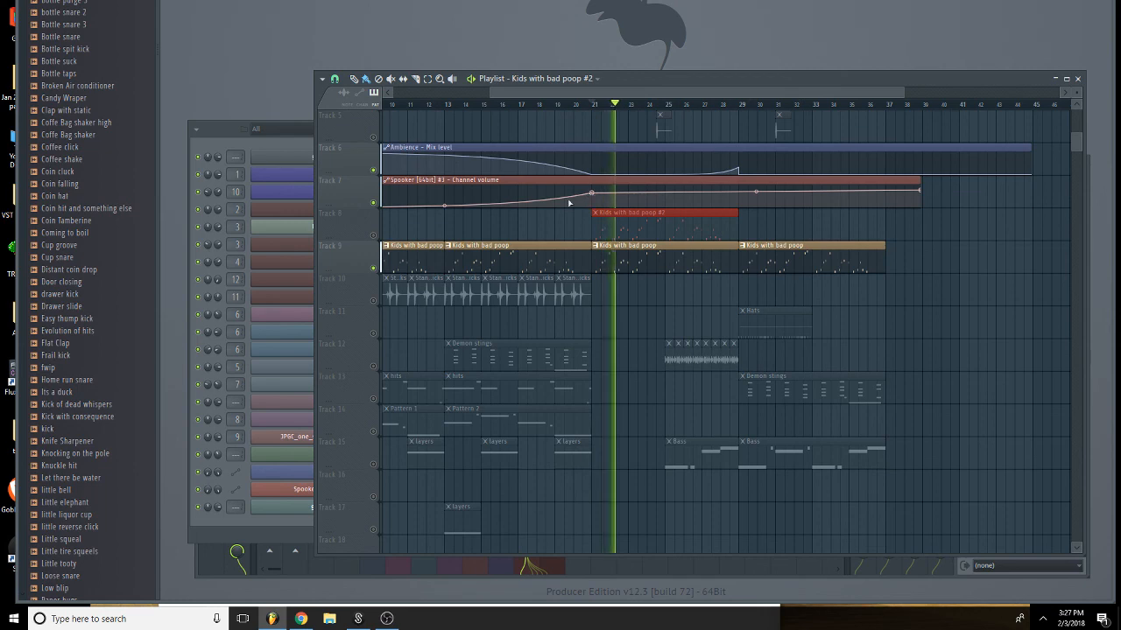
{"action": "left_click", "coordinate": [374, 235]}
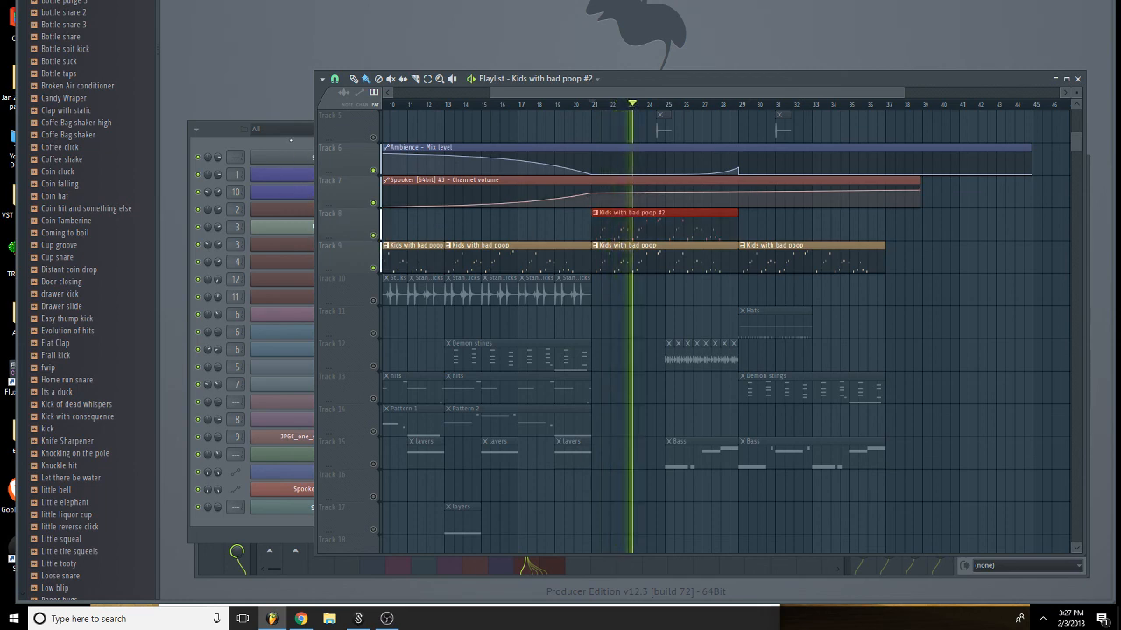
Copy the "Kids with bad poop #2" clip on Track 8 to bar 29.
{"action": "left_click", "coordinate": [299, 144]}
{"action": "left_click", "coordinate": [697, 94]}
{"action": "left_click_drag", "start_coordinate": [676, 225], "coordinate": [820, 228]}
{"action": "left_click", "coordinate": [258, 267]}
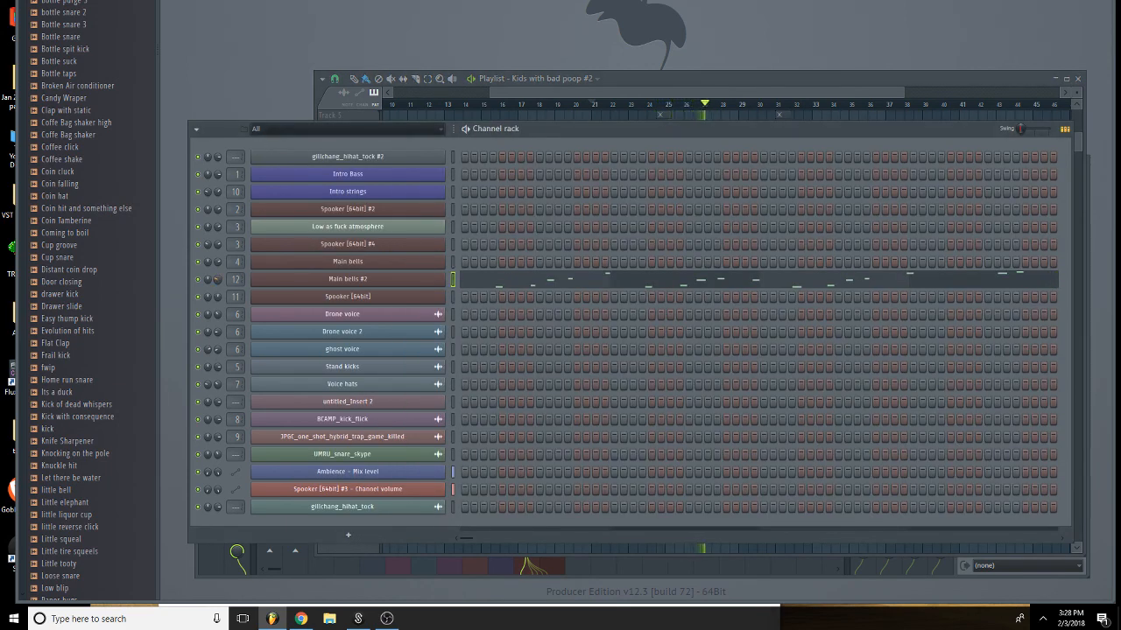
{"action": "left_click", "coordinate": [718, 110]}
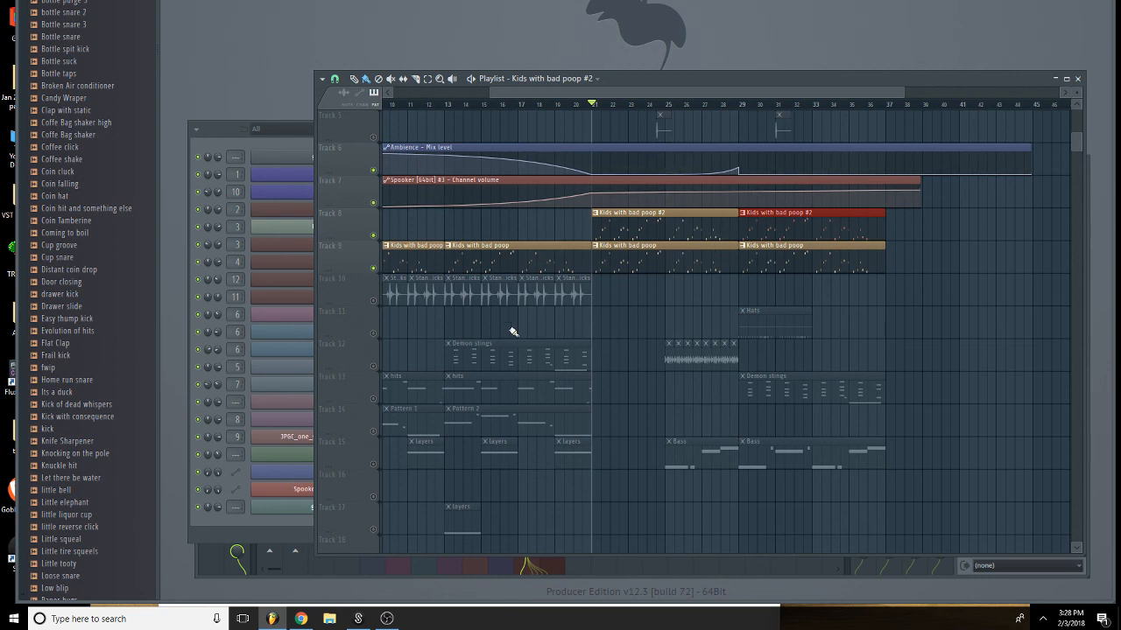
Unmute all the remaining muted playlist tracks.
{"action": "scroll", "coordinate": [646, 415], "scroll_direction": "up", "scroll_amount": 4}
{"action": "left_click_drag", "start_coordinate": [375, 170], "coordinate": [376, 272]}
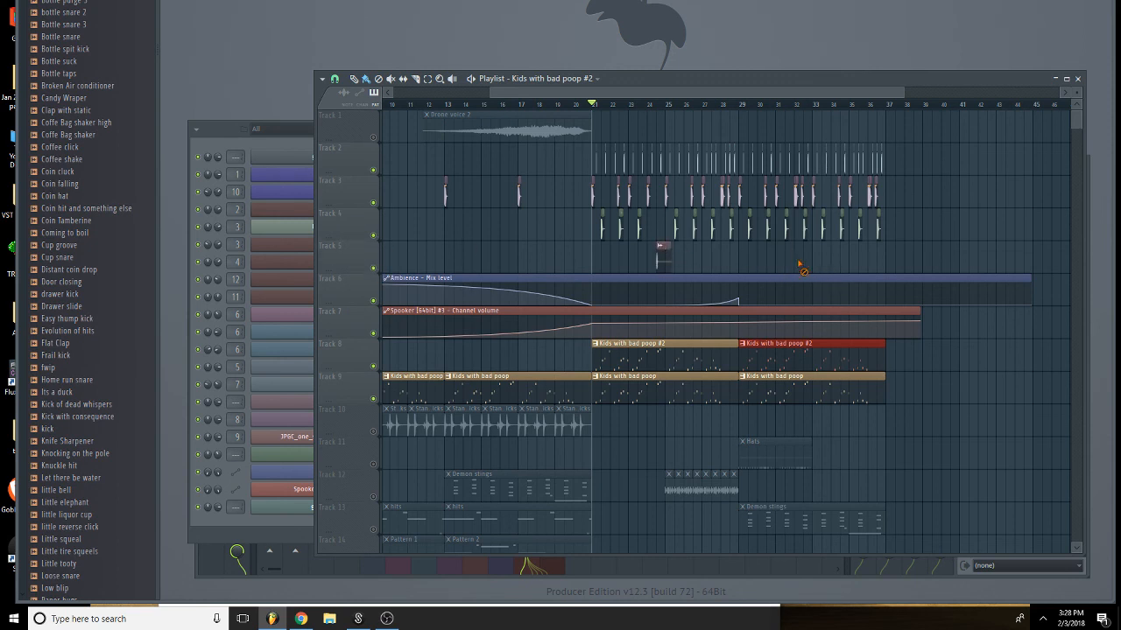
{"action": "left_click", "coordinate": [380, 497]}
{"action": "scroll", "coordinate": [383, 495], "scroll_direction": "down", "scroll_amount": 4}
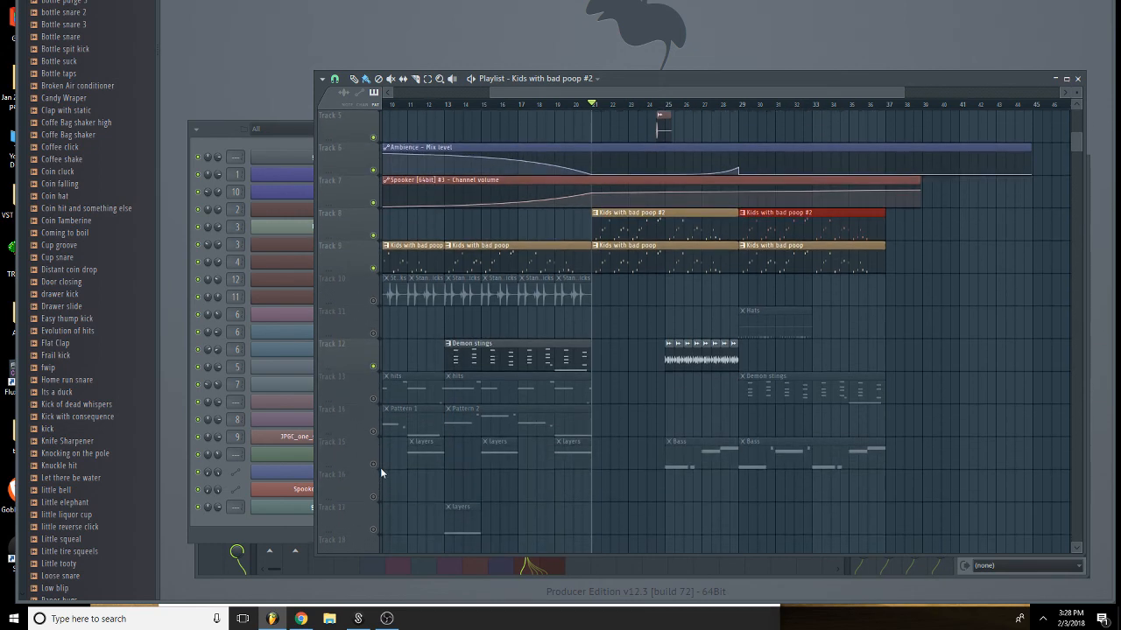
{"action": "left_click", "coordinate": [380, 469]}
{"action": "left_click", "coordinate": [377, 400]}
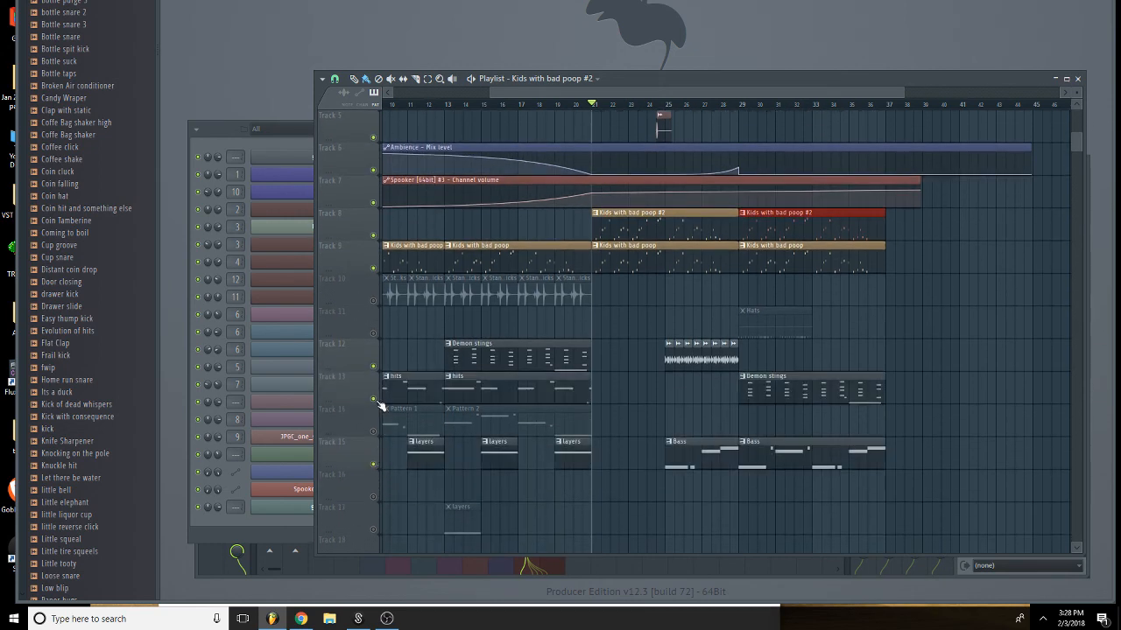
{"action": "right_click", "coordinate": [378, 335]}
{"action": "right_click", "coordinate": [379, 335]}
{"action": "scroll", "coordinate": [760, 281], "scroll_direction": "up", "scroll_amount": 4}
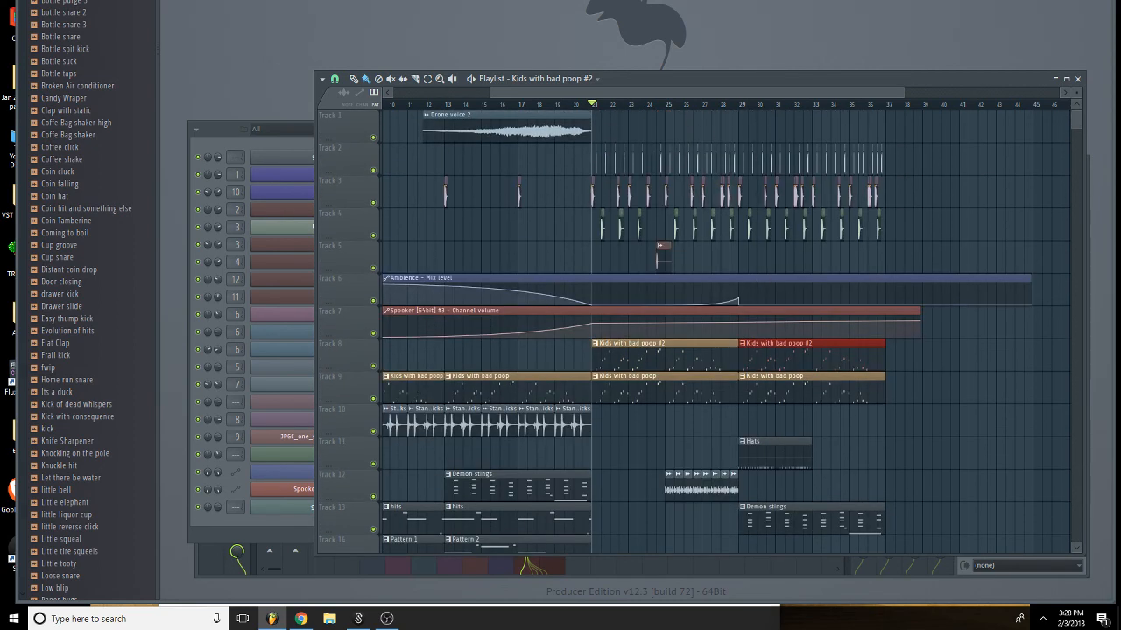
Play the arrangement from bar 1 and review the clips across all tracks.
{"action": "key", "text": "F9"}
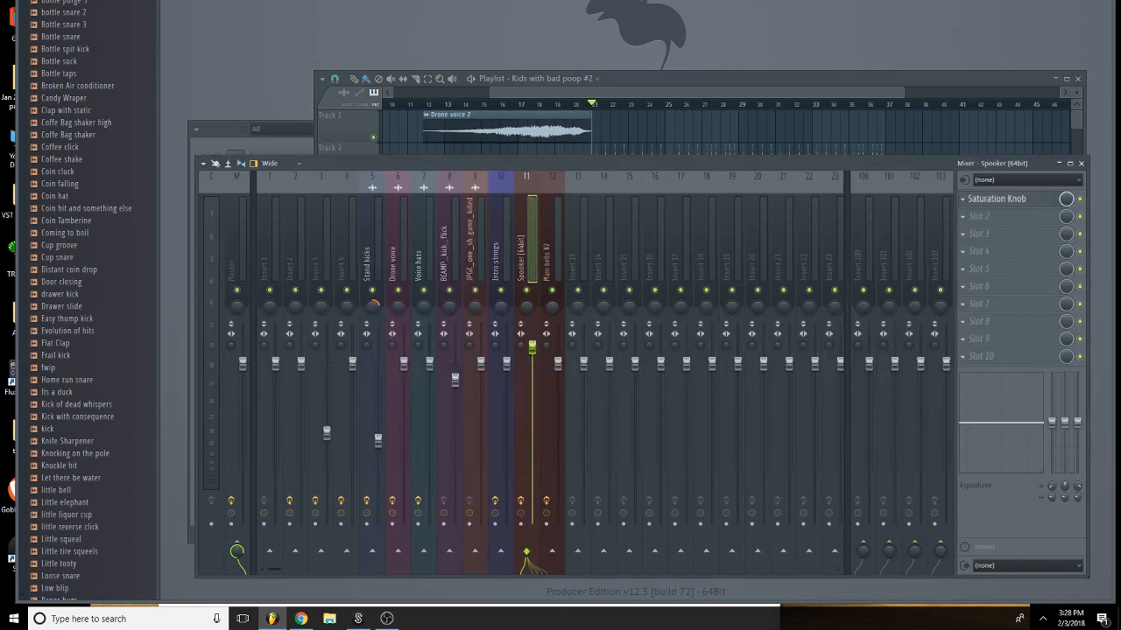
{"action": "left_click_drag", "start_coordinate": [511, 92], "coordinate": [413, 93]}
{"action": "left_click", "coordinate": [385, 104]}
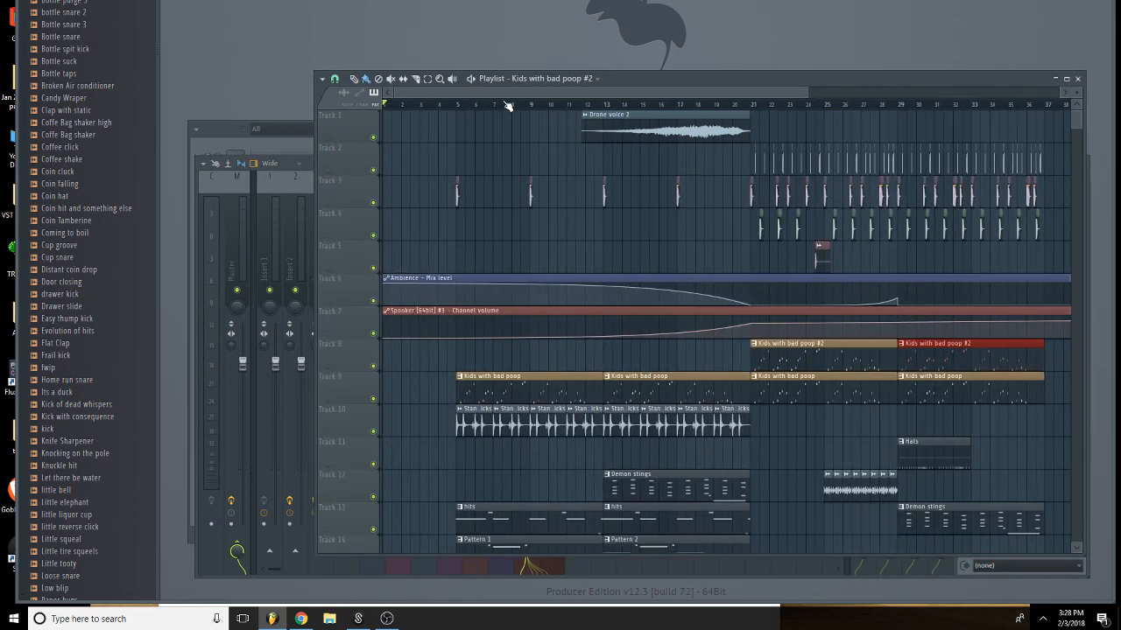
{"action": "key", "text": "space"}
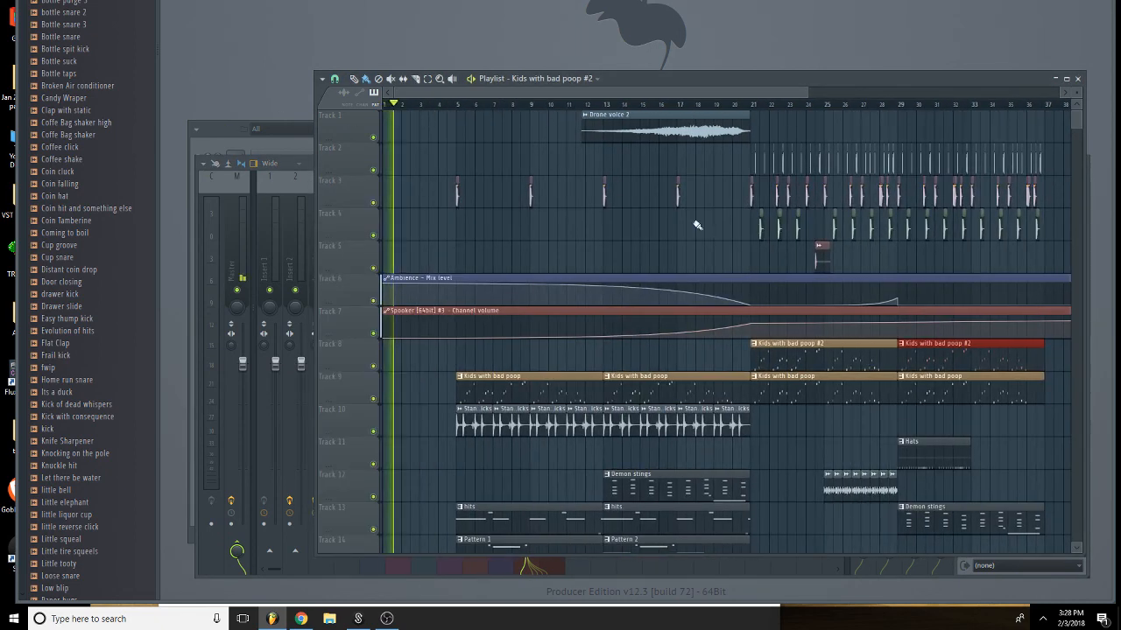
{"action": "scroll", "coordinate": [946, 193], "scroll_direction": "down", "scroll_amount": 2}
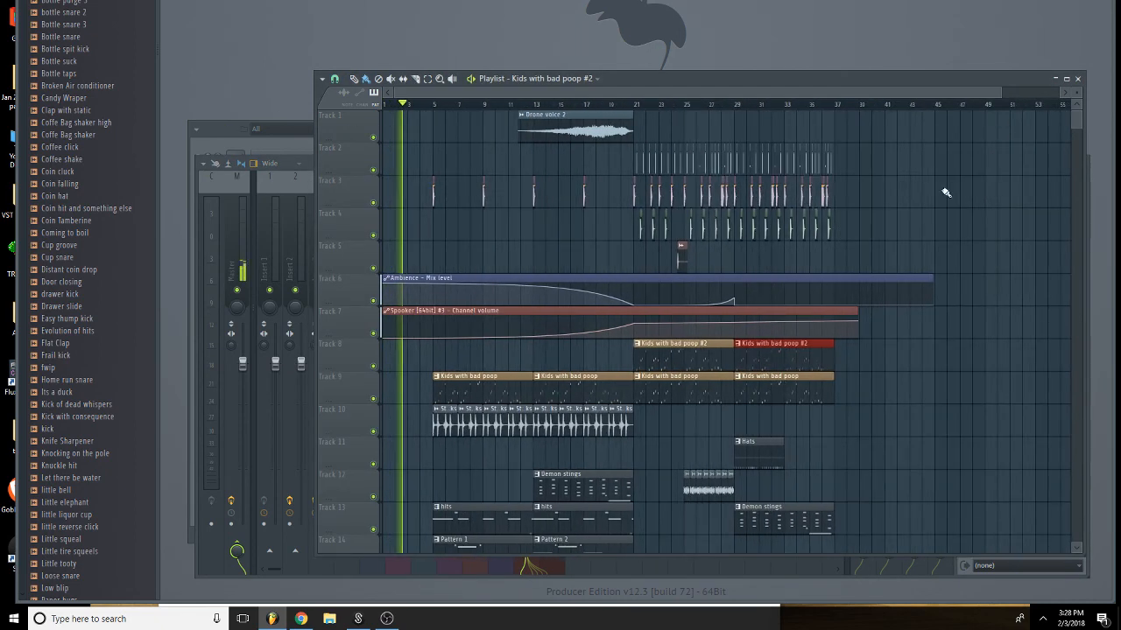
{"action": "scroll", "coordinate": [866, 330], "scroll_direction": "down", "scroll_amount": 2}
{"action": "scroll", "coordinate": [865, 331], "scroll_direction": "down", "scroll_amount": 1}
{"action": "scroll", "coordinate": [583, 446], "scroll_direction": "down", "scroll_amount": 3}
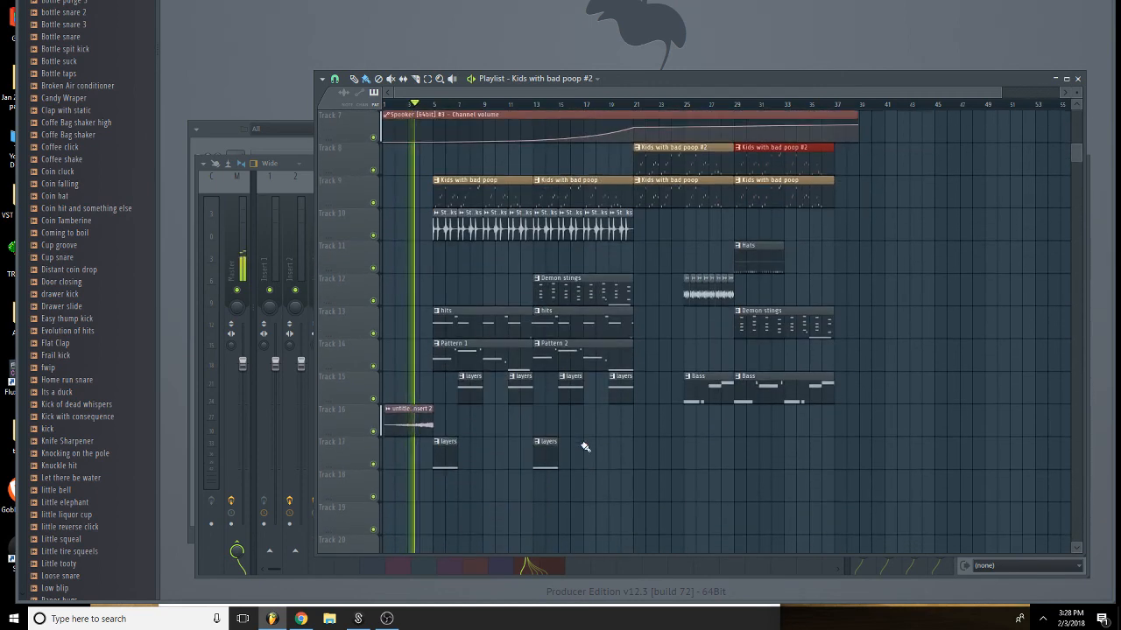
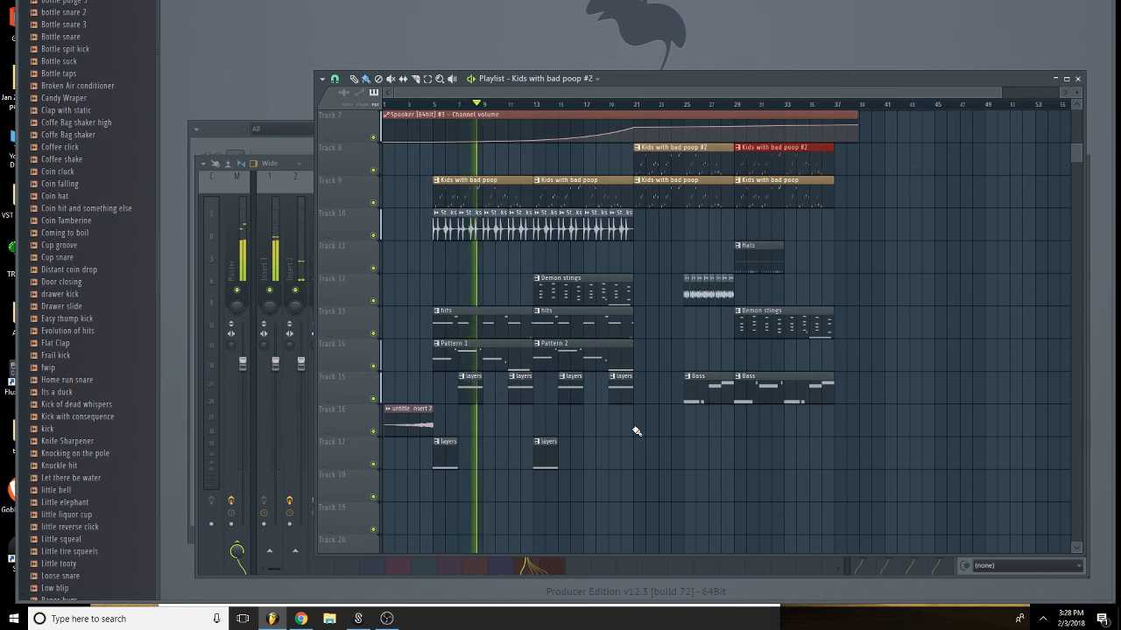
Add a control point at about bar 11 of the Spooker [64bit] #3 channel volume automation and lower it.
{"action": "scroll", "coordinate": [509, 222], "scroll_direction": "up", "scroll_amount": 2}
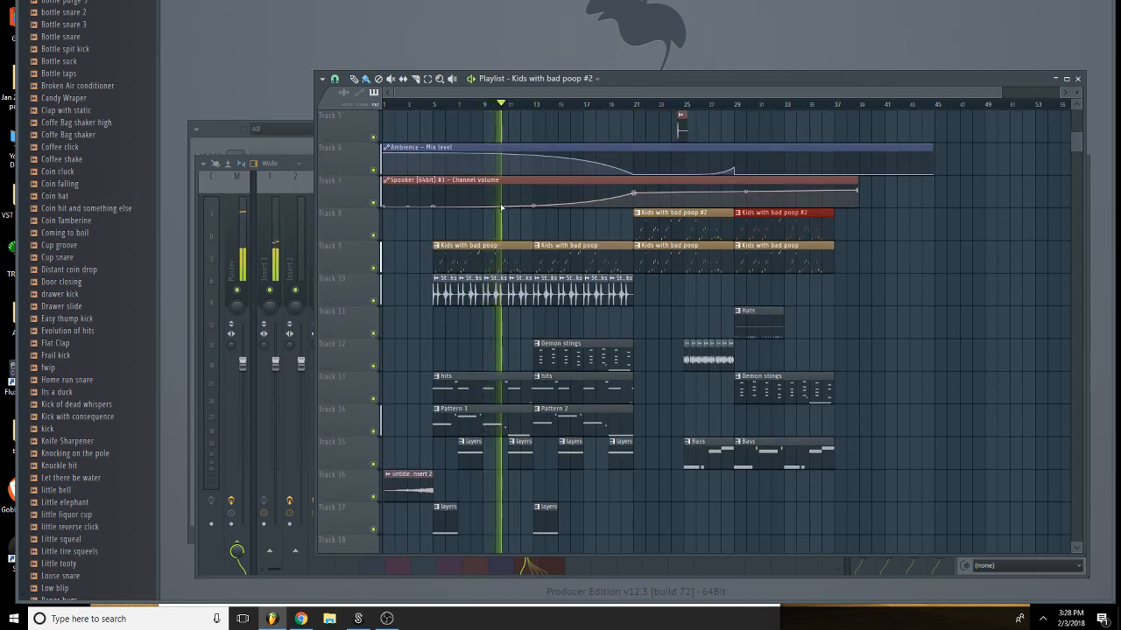
{"action": "right_click", "coordinate": [511, 200]}
{"action": "left_click_drag", "start_coordinate": [513, 200], "coordinate": [515, 208]}
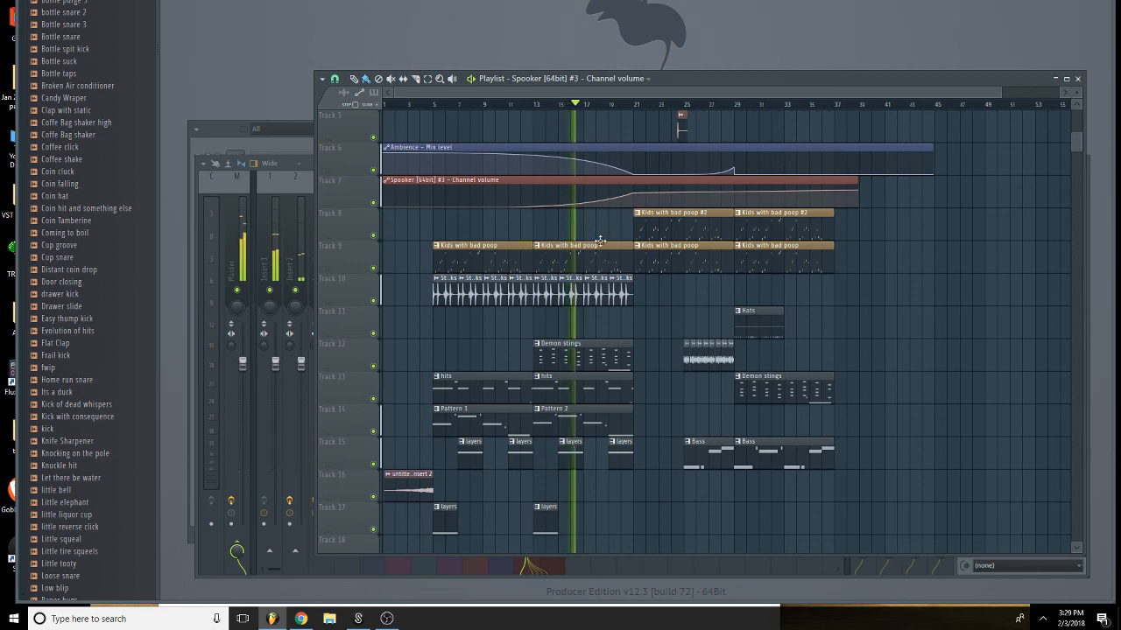
Check the channel settings of the Drone voice 2 clip on Track 1, and close them.
{"action": "scroll", "coordinate": [648, 262], "scroll_direction": "up", "scroll_amount": 4}
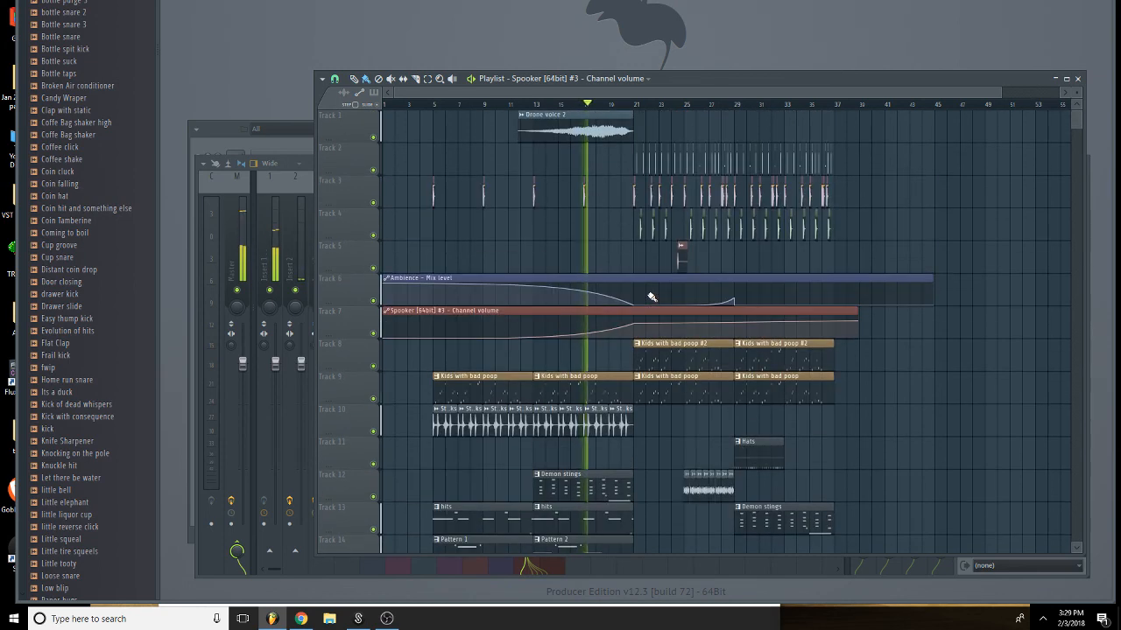
{"action": "double_click", "coordinate": [619, 133]}
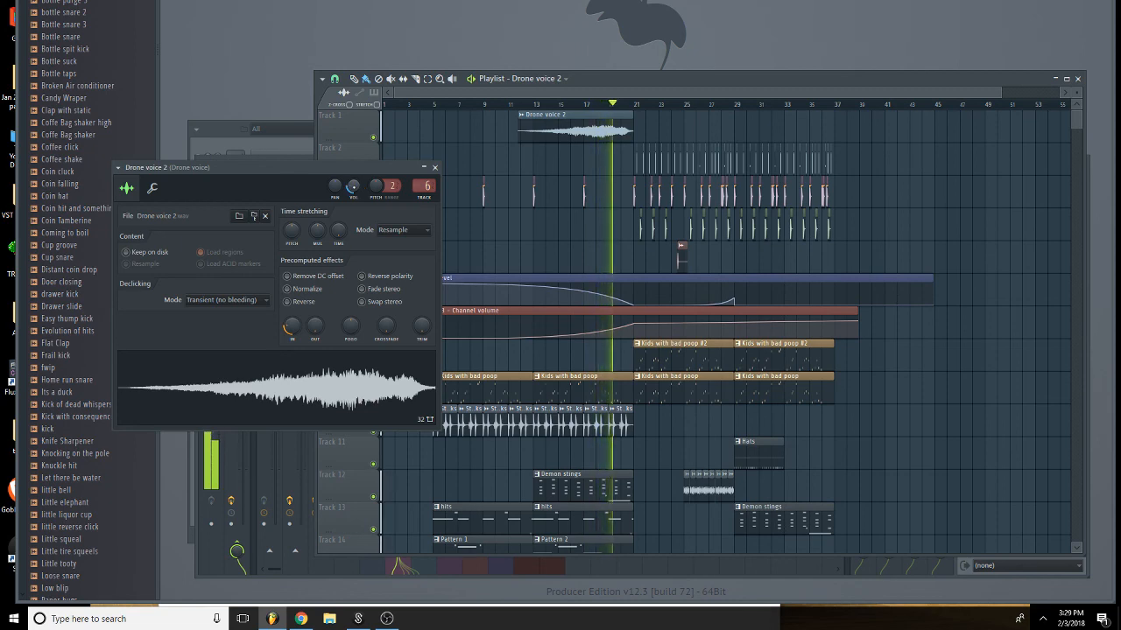
{"action": "left_click", "coordinate": [435, 168]}
Stop playback and set the playlist's snap to none for fine clip adjustments around bars 25 to 27.
{"action": "left_click_drag", "start_coordinate": [677, 93], "coordinate": [696, 104]}
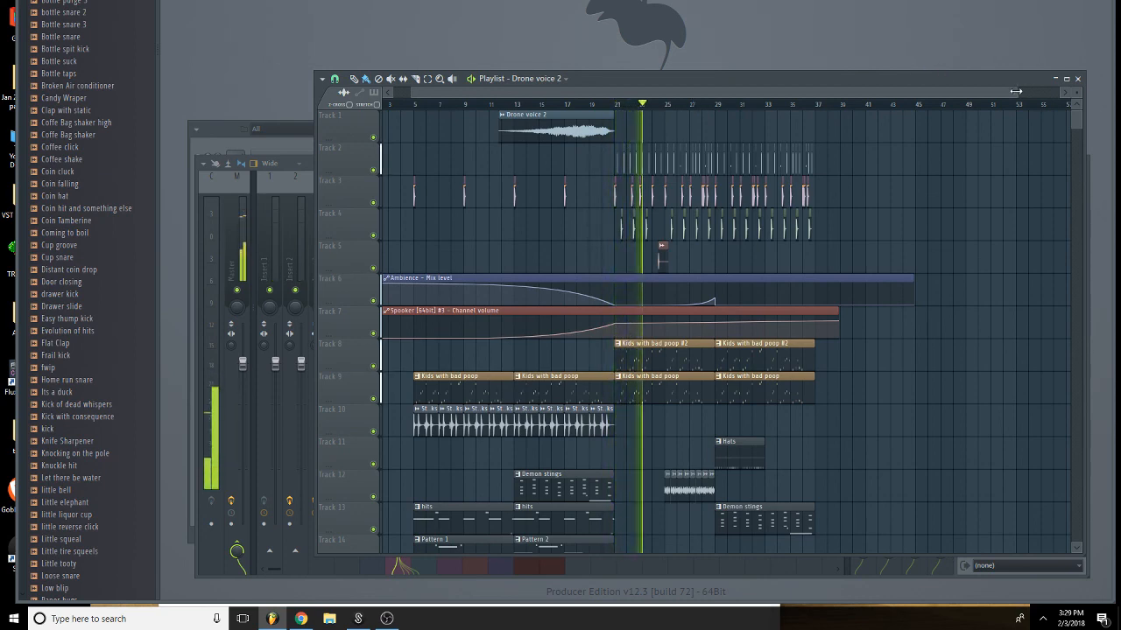
{"action": "left_click_drag", "start_coordinate": [1011, 93], "coordinate": [668, 117]}
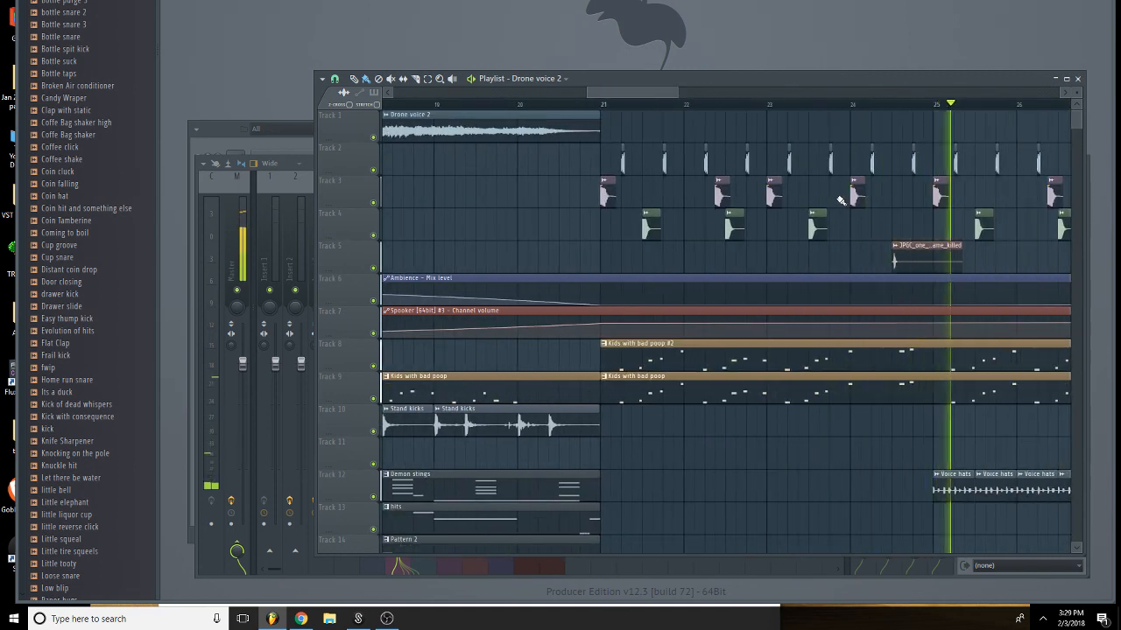
{"action": "left_click_drag", "start_coordinate": [655, 93], "coordinate": [679, 93]}
{"action": "key", "text": "space"}
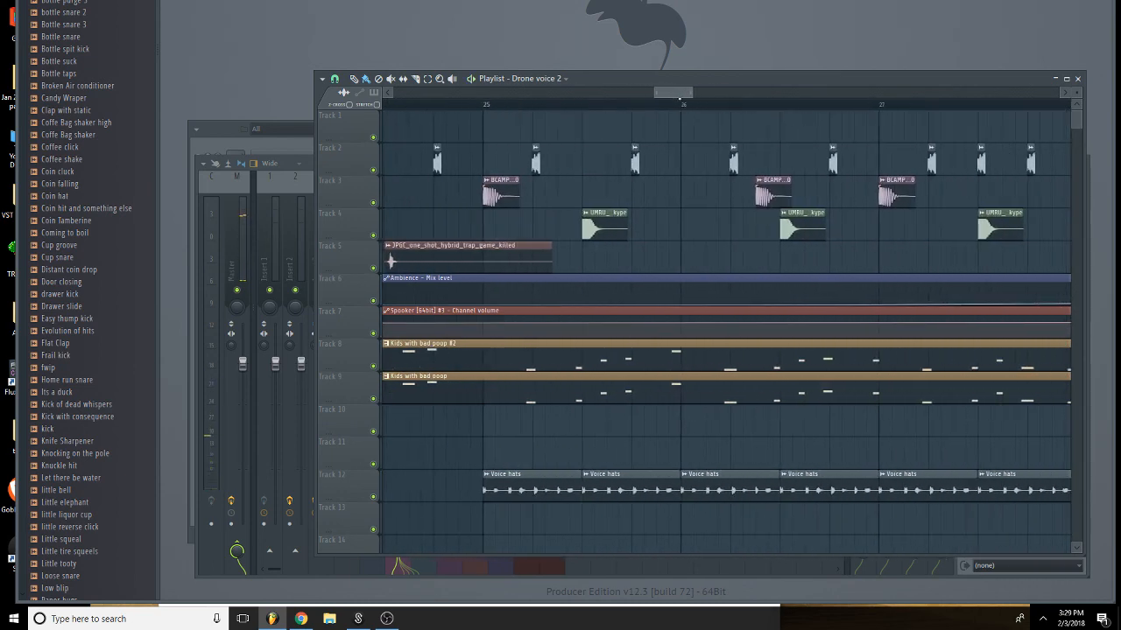
{"action": "left_click", "coordinate": [335, 79]}
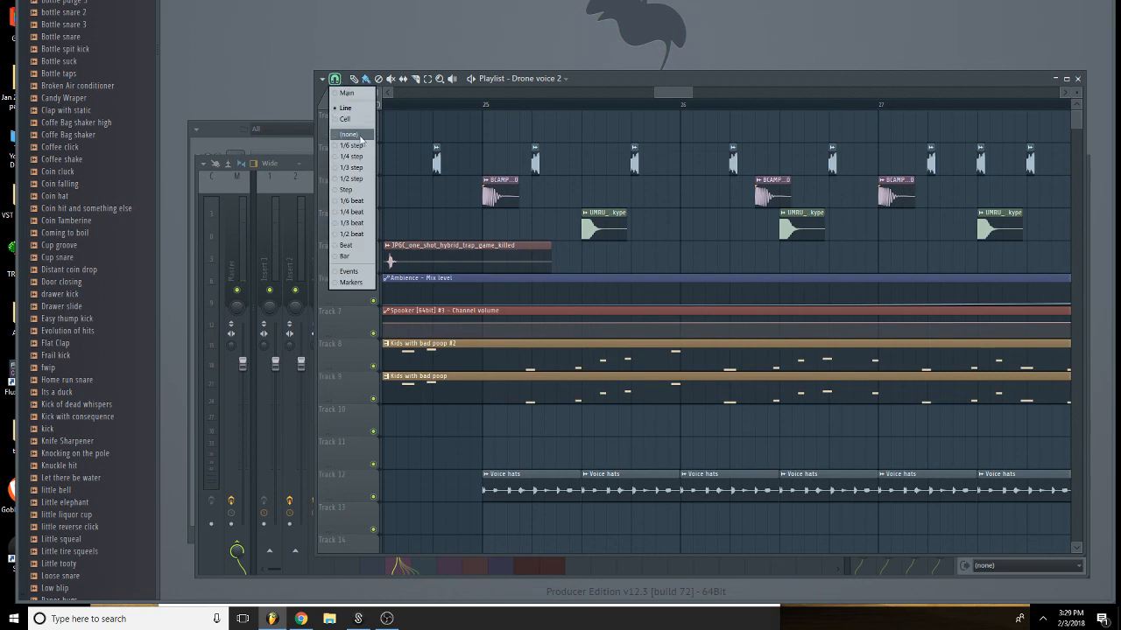
{"action": "left_click", "coordinate": [345, 134]}
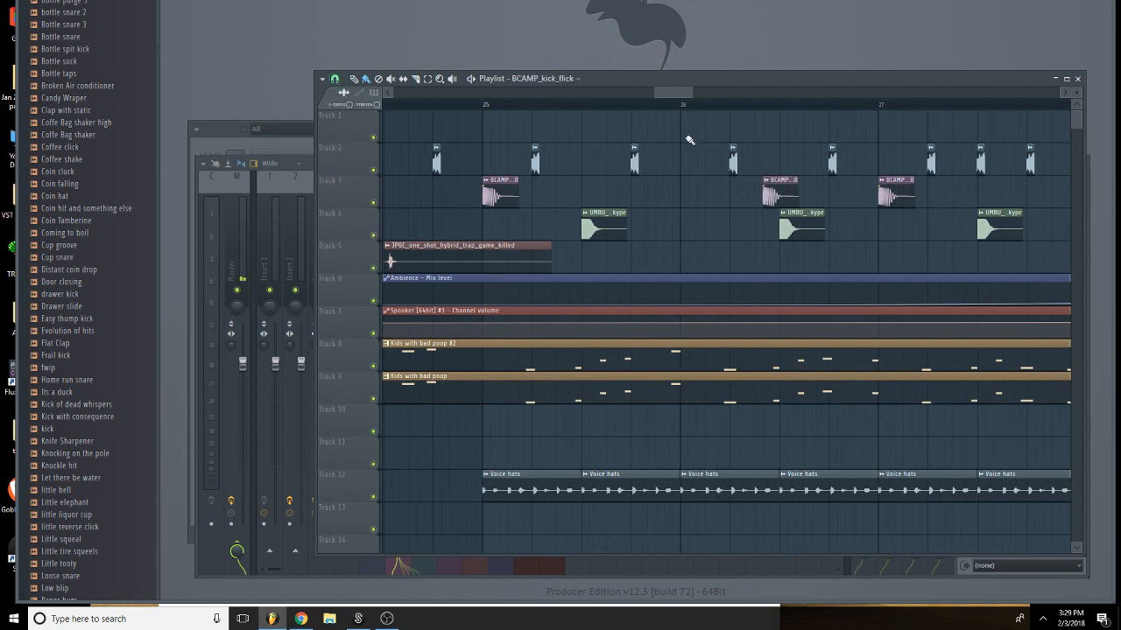
Play the drum section and nudge the BCAMP_kick_flick clip in bar 26 on Track 3 slightly earlier.
{"action": "key", "text": "space"}
{"action": "key", "text": "space"}
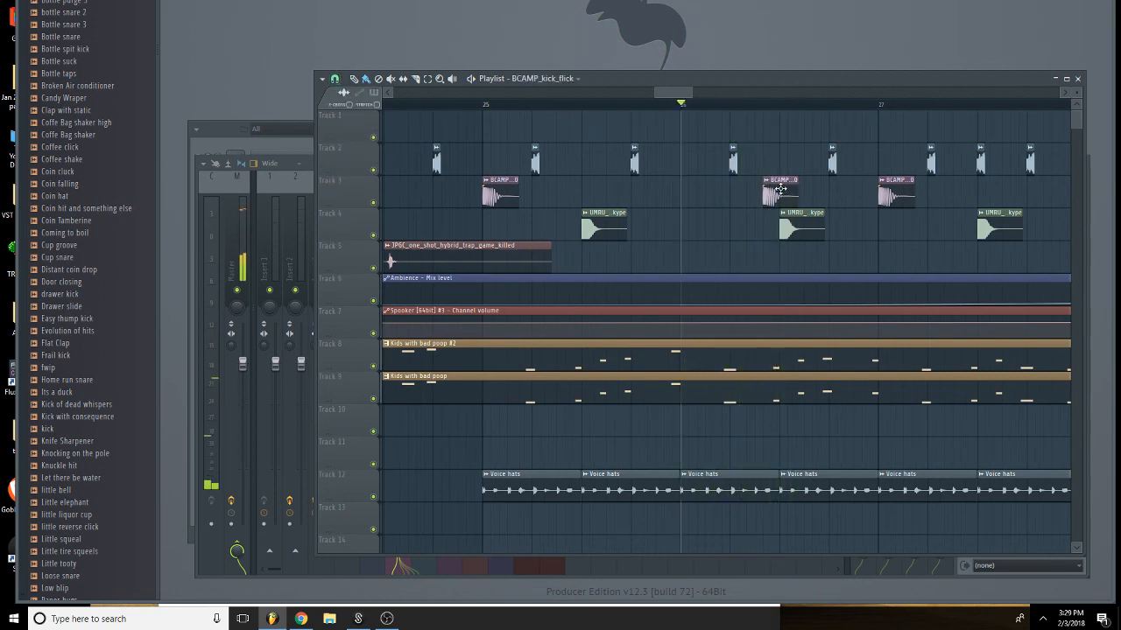
{"action": "key", "text": "space"}
{"action": "left_click_drag", "start_coordinate": [781, 190], "coordinate": [773, 193]}
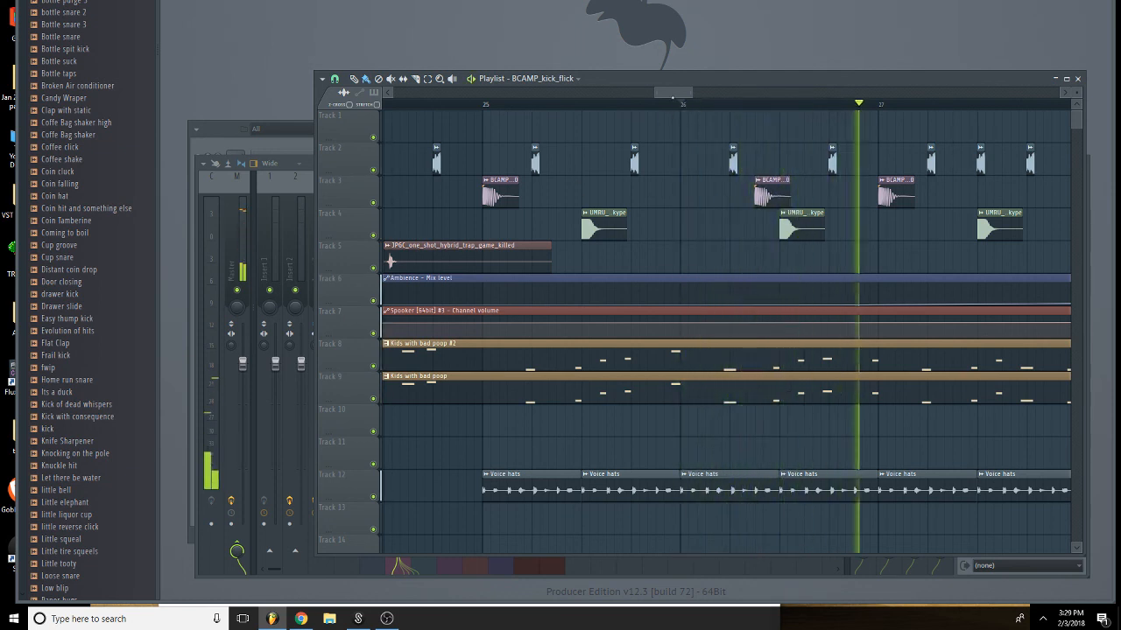
Play the arrangement from about bar 21 to check the timing of the kicks and snares.
{"action": "left_click_drag", "start_coordinate": [666, 92], "coordinate": [647, 92]}
{"action": "key", "text": "space"}
{"action": "scroll", "coordinate": [670, 107], "scroll_direction": "left", "scroll_amount": 4}
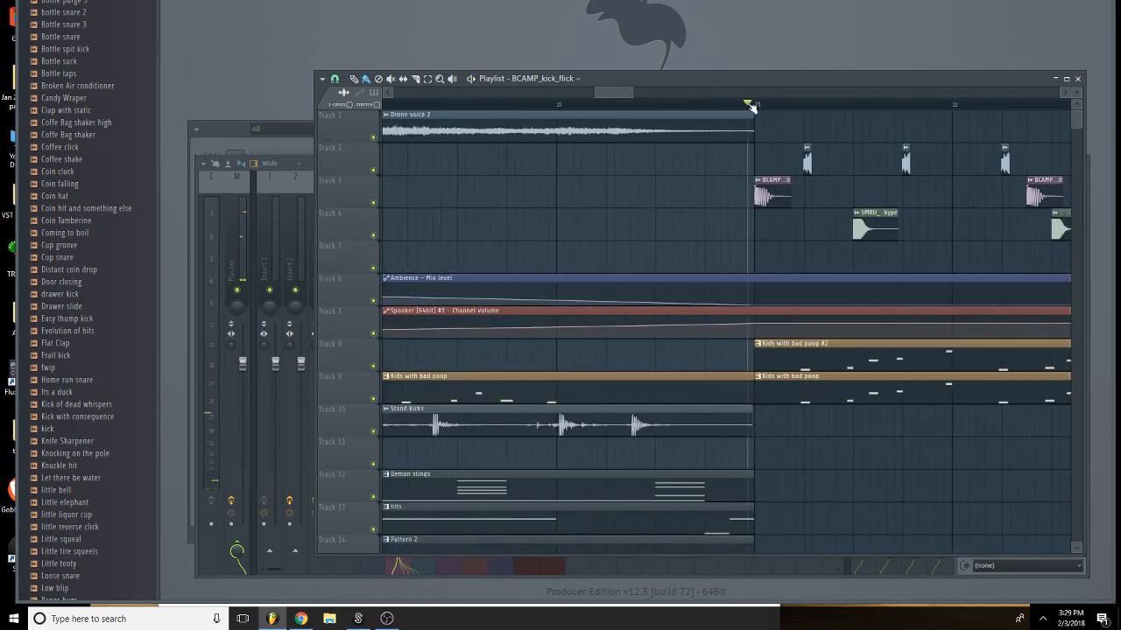
{"action": "key", "text": "space"}
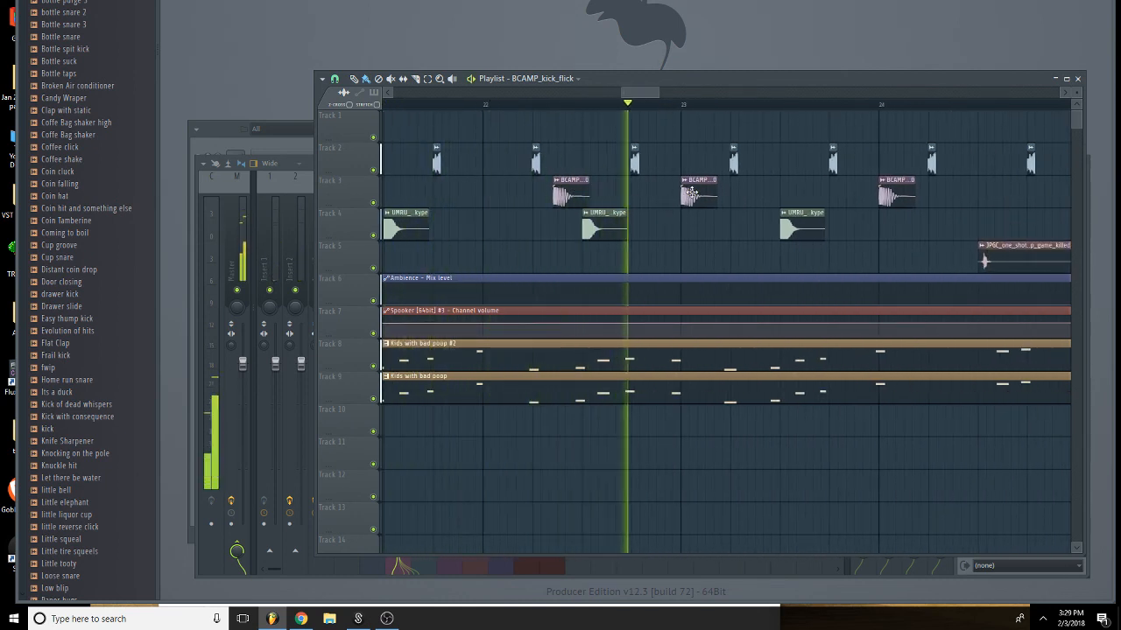
{"action": "key", "text": "space"}
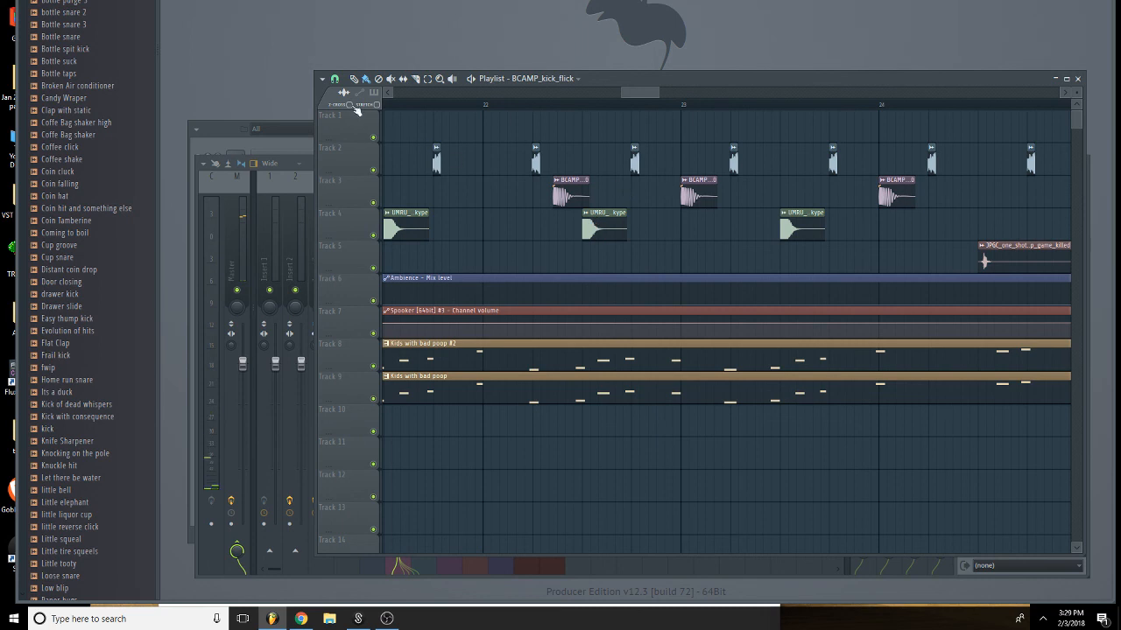
Choose no snapping and nudge the UMRU_snare_skype clips of bars 21 to 23 on Track 4 slightly earlier.
{"action": "left_click", "coordinate": [334, 79]}
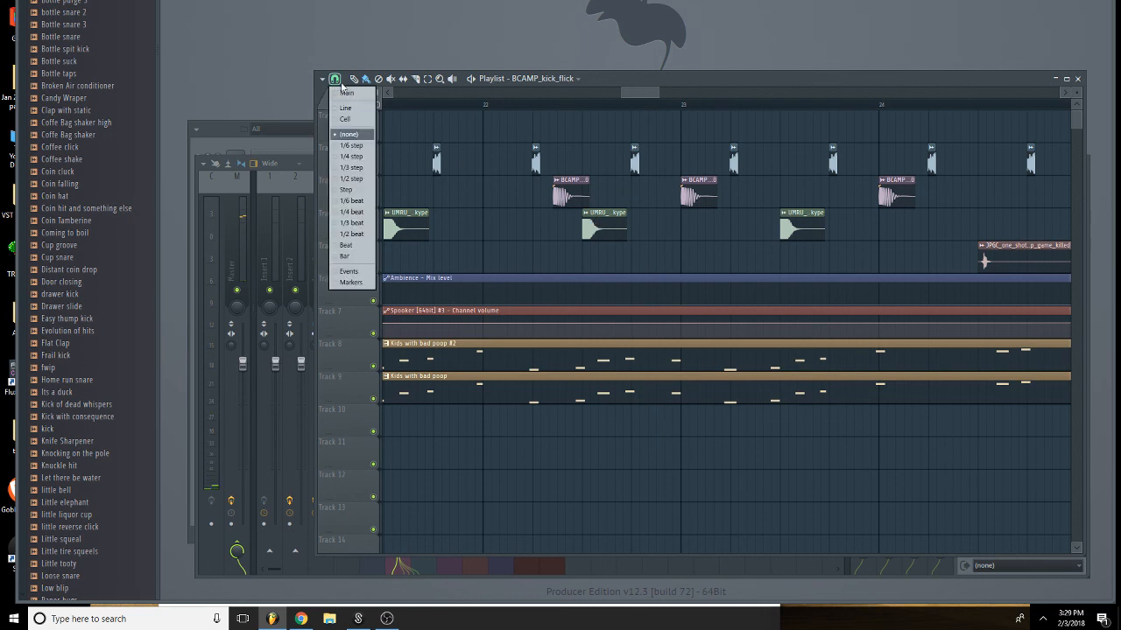
{"action": "left_click", "coordinate": [359, 138]}
{"action": "left_click_drag", "start_coordinate": [862, 210], "coordinate": [407, 242]}
{"action": "left_click_drag", "start_coordinate": [545, 227], "coordinate": [541, 227]}
{"action": "key", "text": "space"}
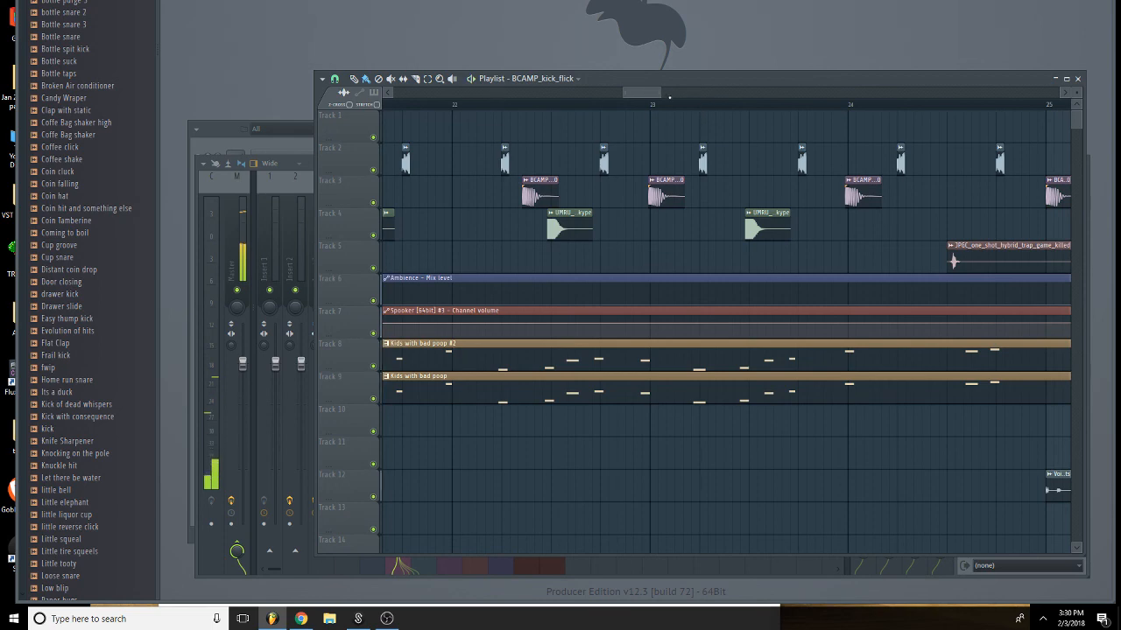
Set the playlist's snap to Line for the section around bars 18 to 32.
{"action": "left_click_drag", "start_coordinate": [661, 94], "coordinate": [788, 156]}
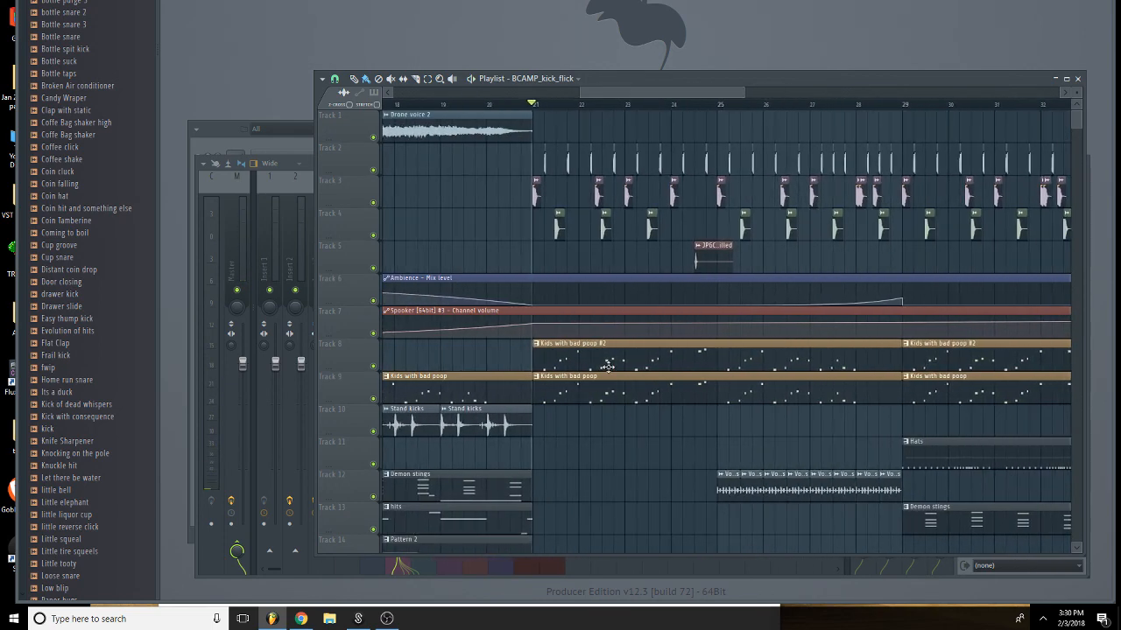
{"action": "left_click", "coordinate": [339, 78]}
{"action": "left_click", "coordinate": [354, 109]}
Quantize all Main bells notes in the Kids with bad poop pattern and return to the playlist.
{"action": "double_click", "coordinate": [631, 395]}
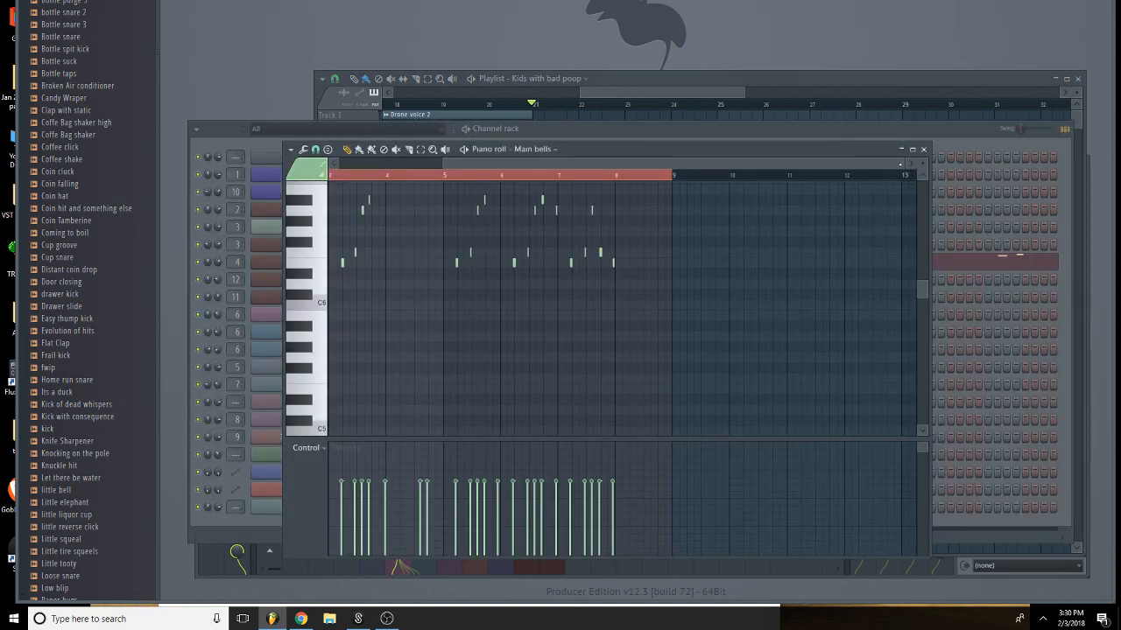
{"action": "left_click_drag", "start_coordinate": [904, 165], "coordinate": [531, 165]}
{"action": "scroll", "coordinate": [570, 276], "scroll_direction": "up", "scroll_amount": 3}
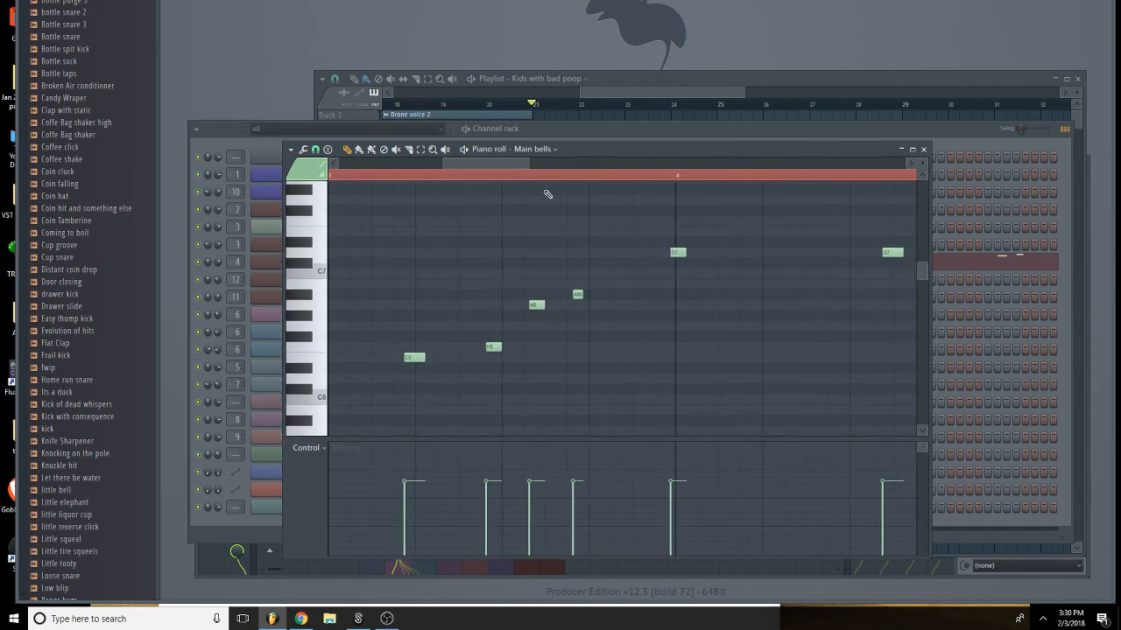
{"action": "key", "text": "ctrl+a"}
{"action": "key", "text": "ctrl+q"}
{"action": "left_click", "coordinate": [634, 116]}
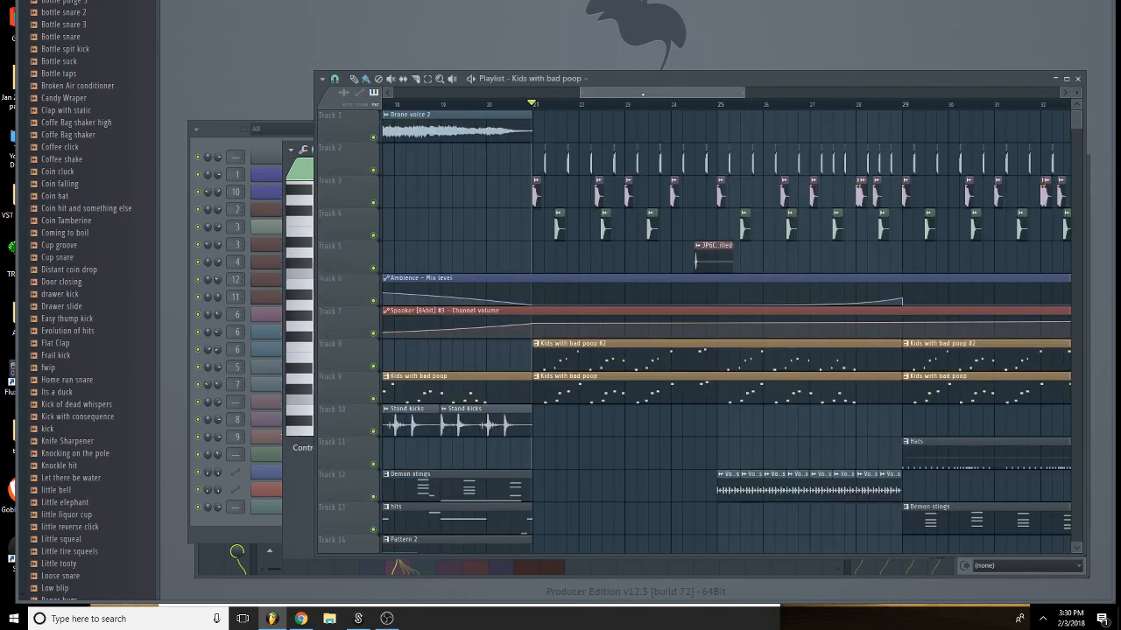
Try to delete the kick and snare clips on Tracks 3 and 4 between bars 21 and 25.
{"action": "left_click_drag", "start_coordinate": [745, 94], "coordinate": [890, 205]}
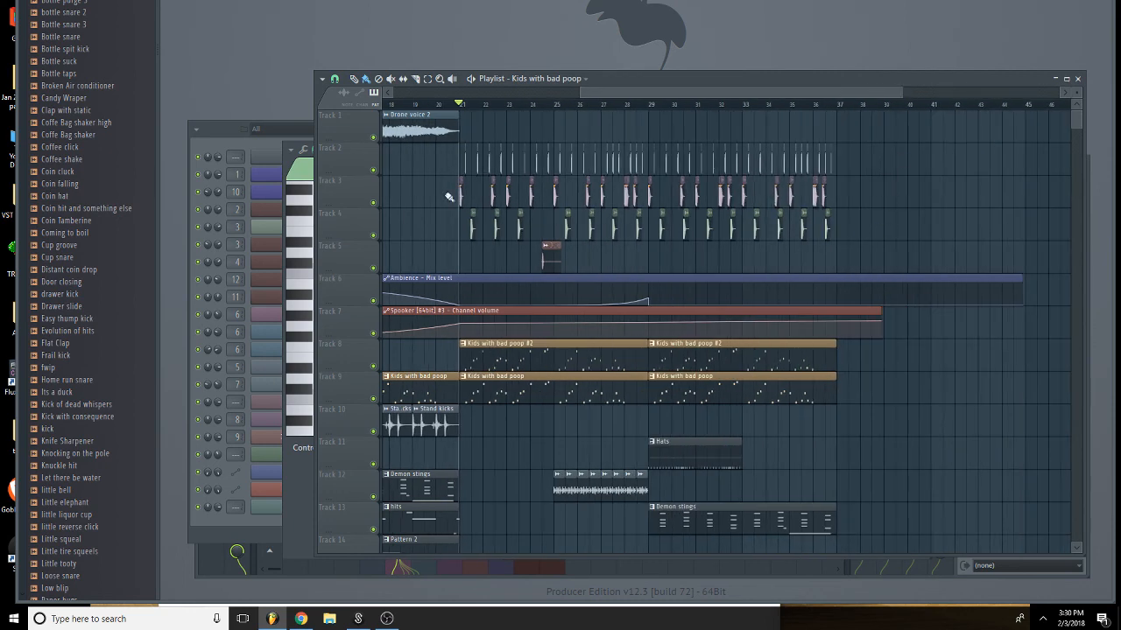
{"action": "left_click_drag", "start_coordinate": [883, 243], "coordinate": [452, 177]}
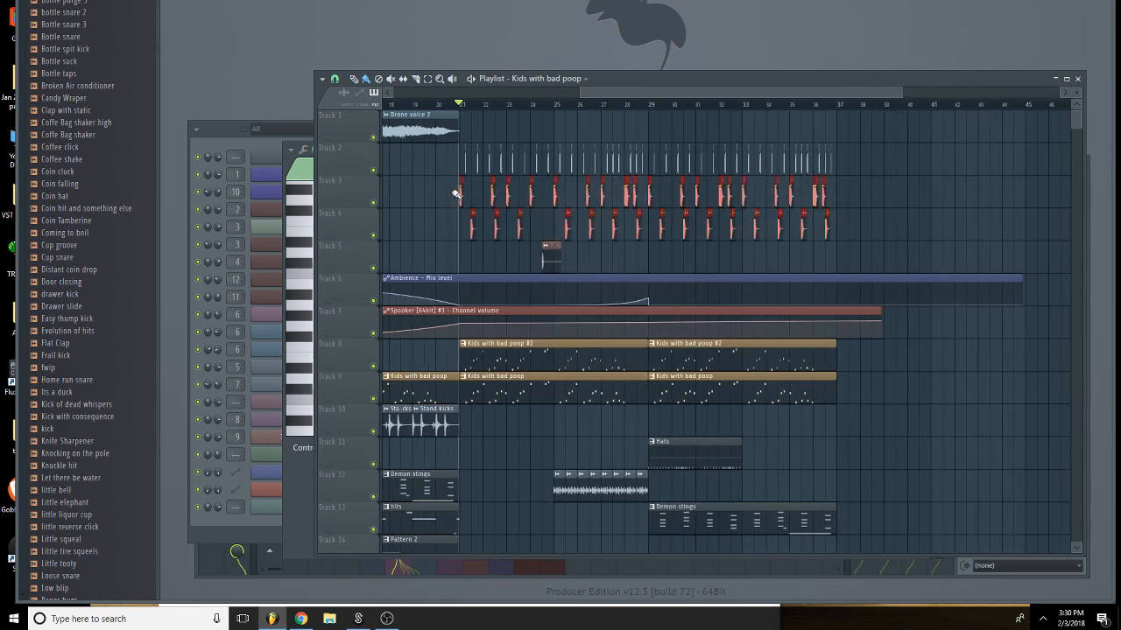
{"action": "scroll", "coordinate": [726, 320], "scroll_direction": "right", "scroll_amount": 1}
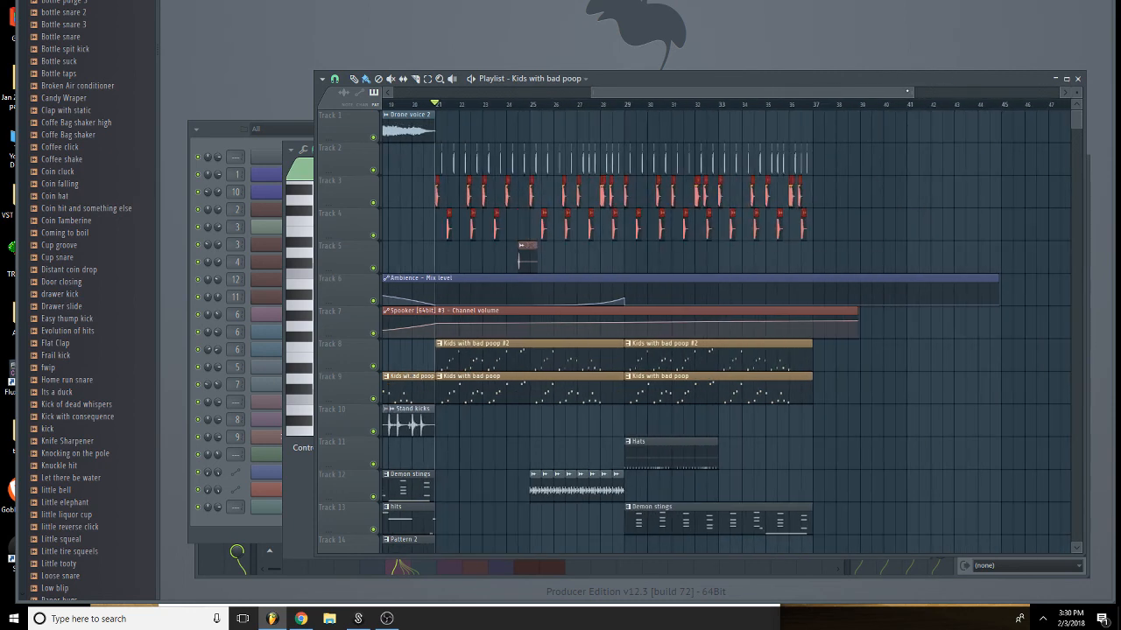
{"action": "scroll", "coordinate": [437, 200], "scroll_direction": "up", "scroll_amount": 5, "text": "ctrl"}
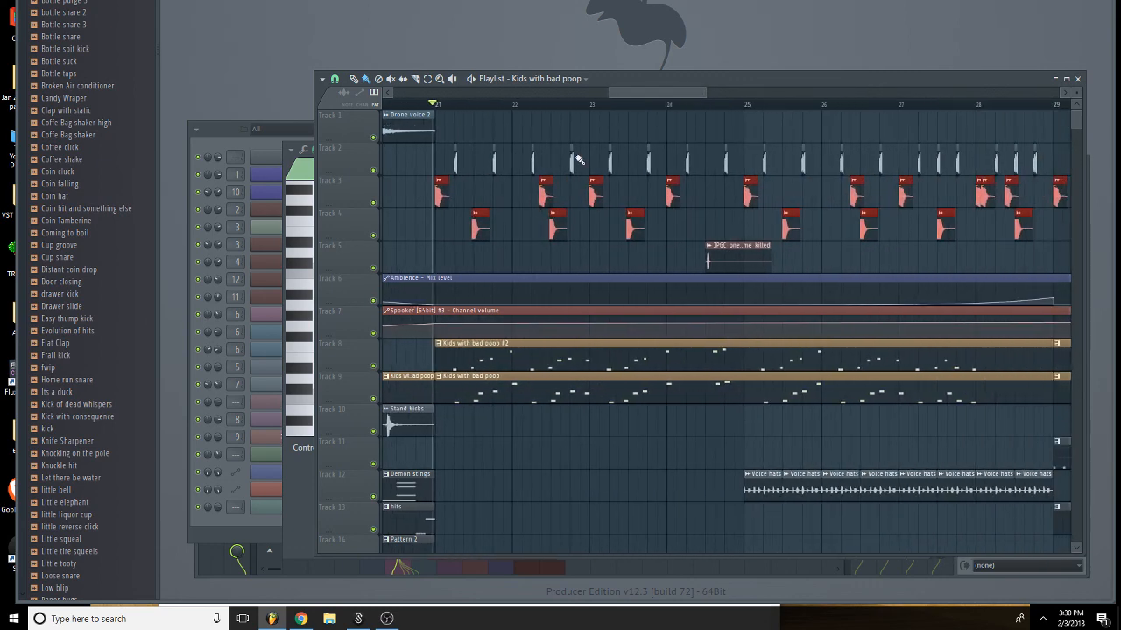
{"action": "left_click_drag", "start_coordinate": [437, 200], "coordinate": [756, 229]}
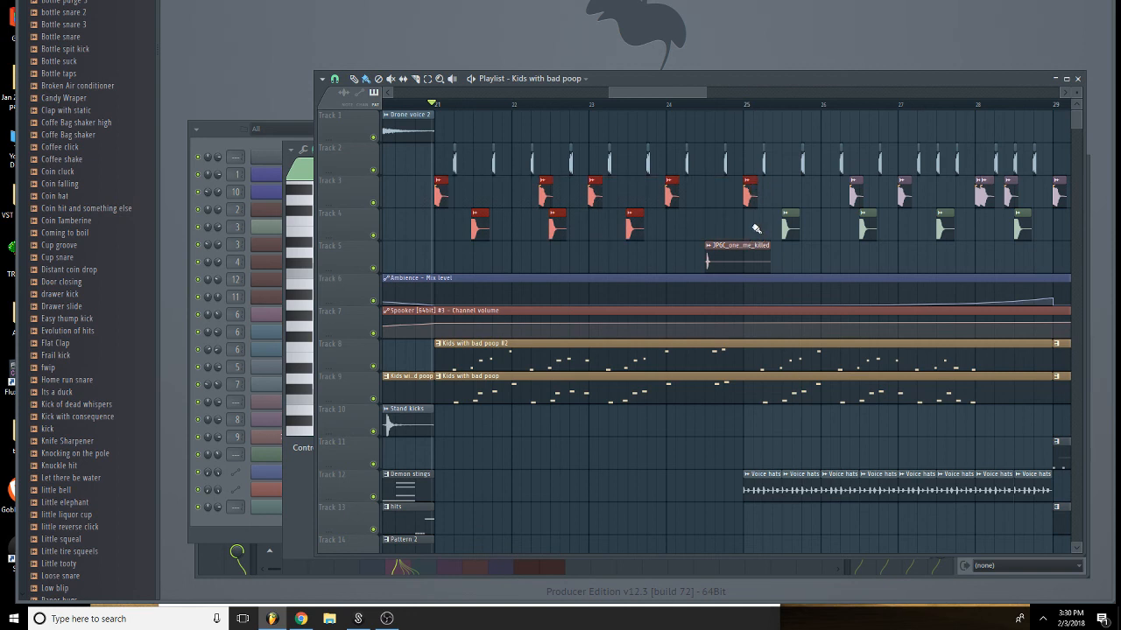
{"action": "key", "text": "Delete"}
{"action": "key", "text": "ctrl+z"}
Replace the three off-grid UMRU_snare_skype clips in bars 21 to 23 on Track 4 with clips aligned to the grid.
{"action": "left_click", "coordinate": [443, 199]}
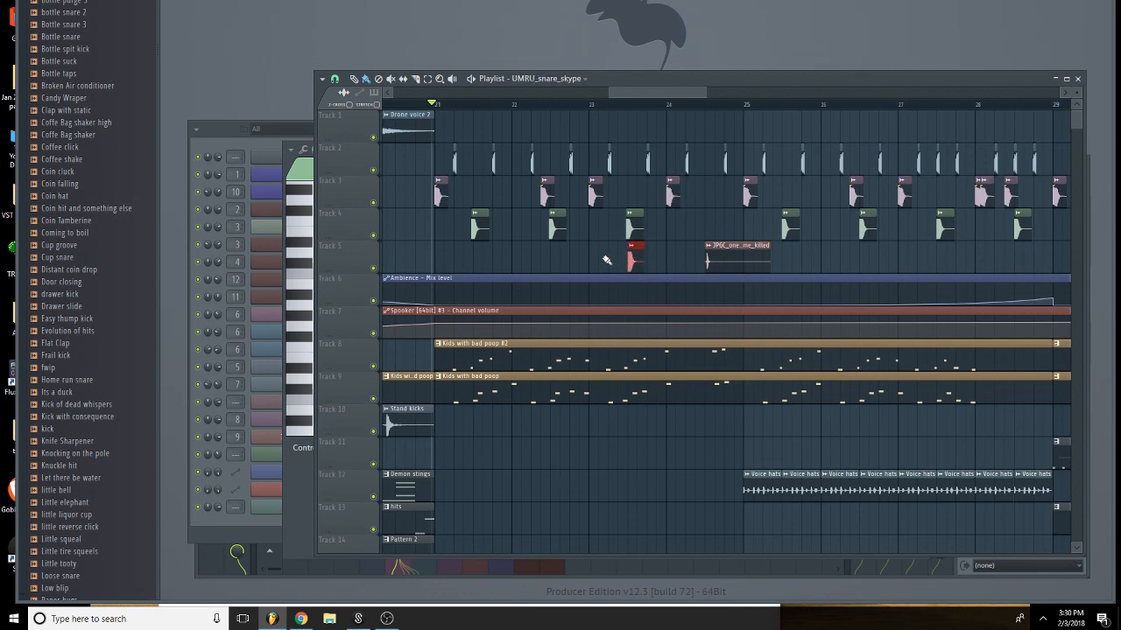
{"action": "right_click", "coordinate": [558, 228]}
{"action": "right_click", "coordinate": [634, 228]}
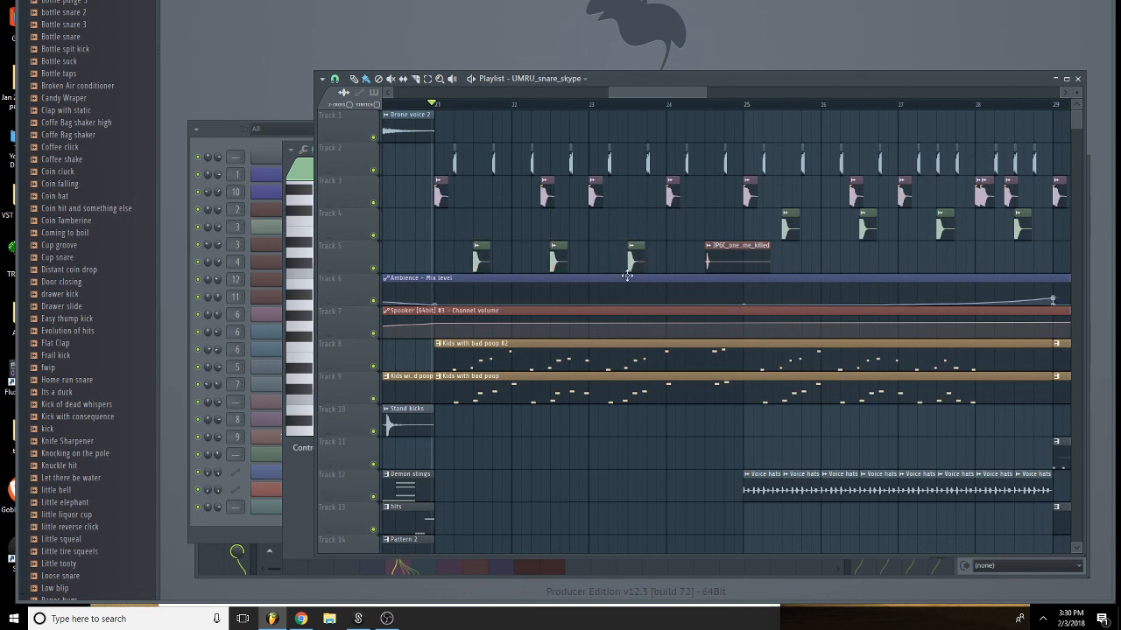
{"action": "left_click_drag", "start_coordinate": [649, 265], "coordinate": [479, 228]}
Play the section from bar 21 and check the timing of the Main bells notes.
{"action": "key", "text": "space"}
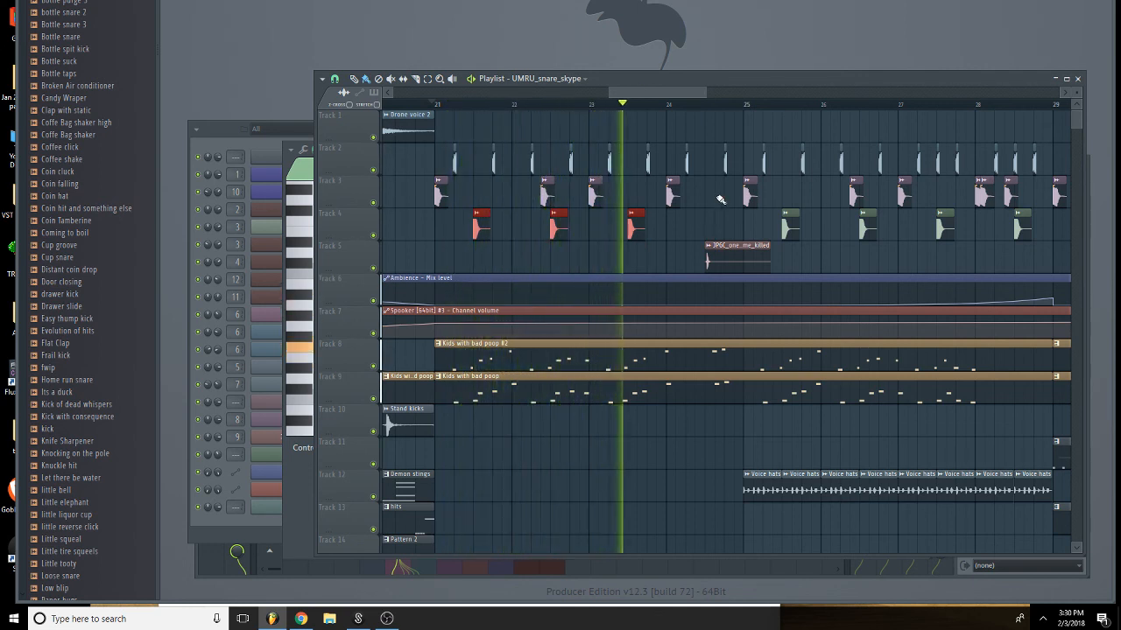
{"action": "double_click", "coordinate": [560, 385]}
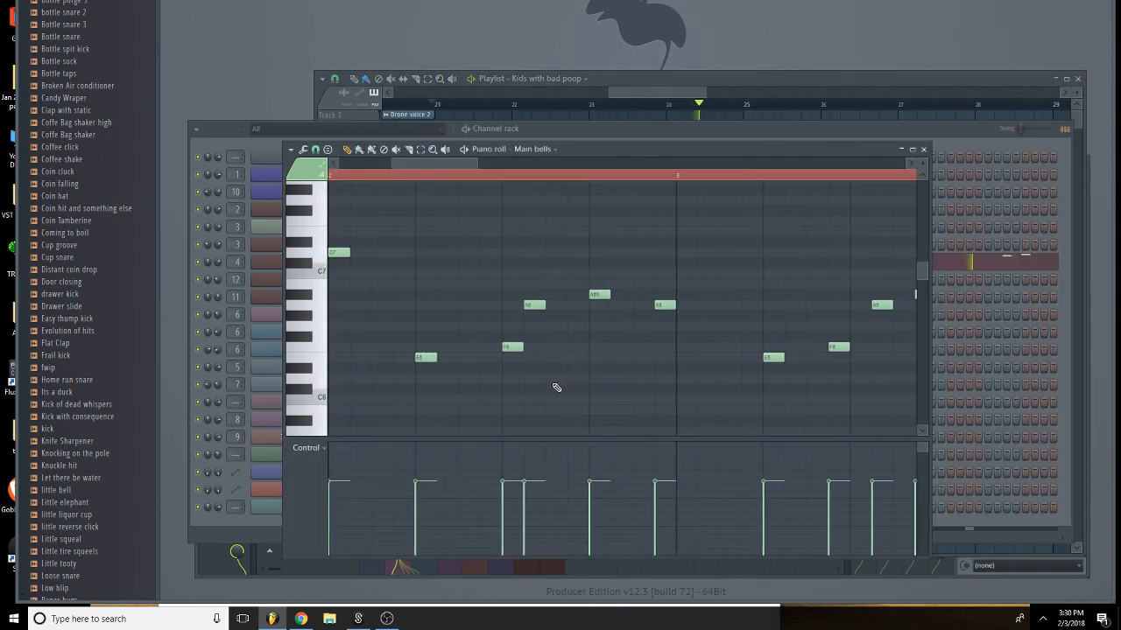
{"action": "left_click", "coordinate": [924, 150]}
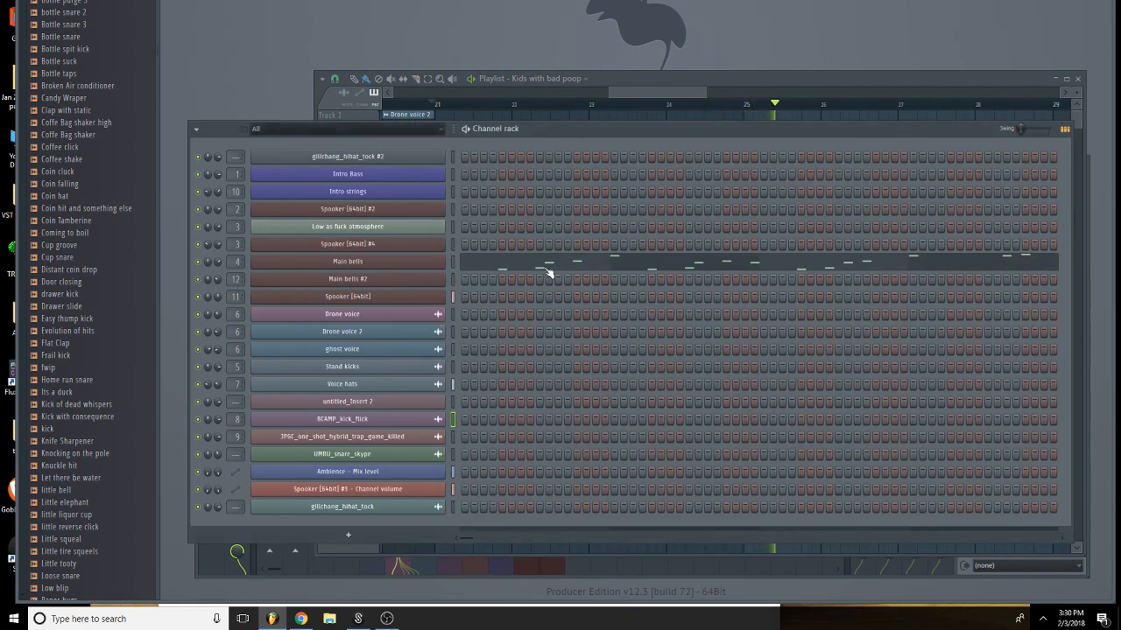
{"action": "left_click", "coordinate": [672, 95]}
Quantize all Main bells #2 notes in the Kids with bad poop #2 pattern and stop playback.
{"action": "double_click", "coordinate": [655, 362]}
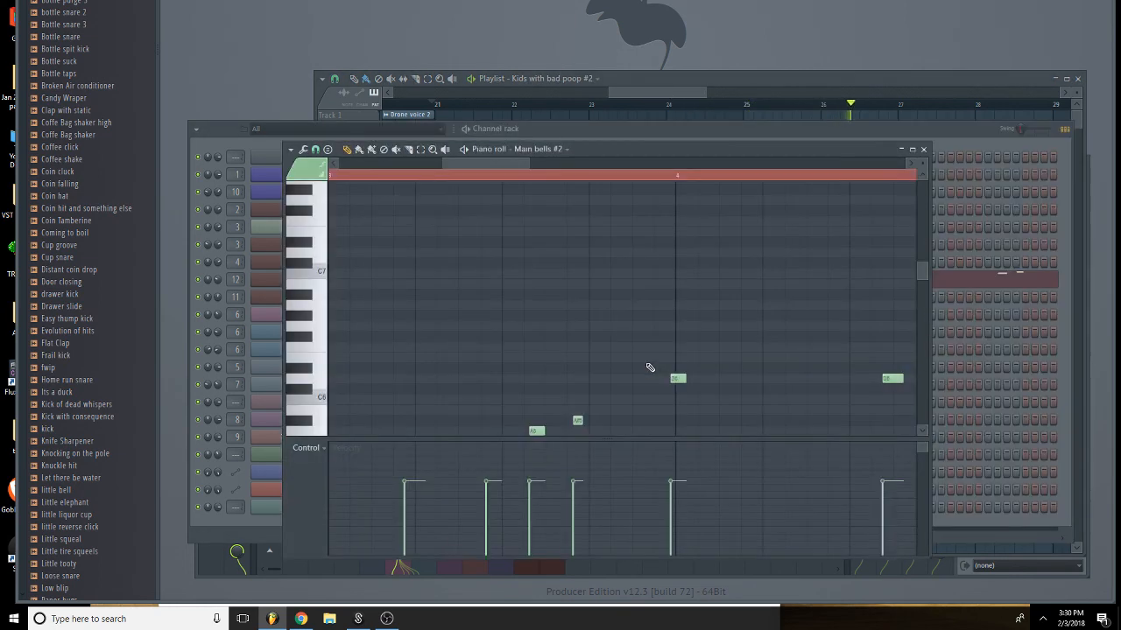
{"action": "key", "text": "ctrl+a"}
{"action": "key", "text": "ctrl+q"}
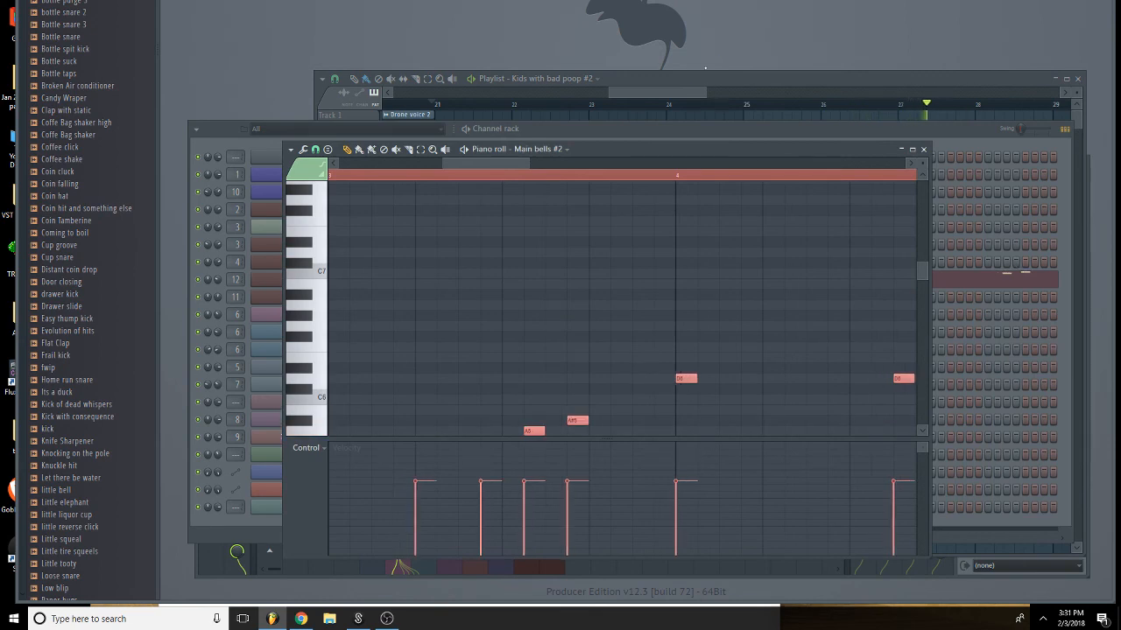
{"action": "left_click", "coordinate": [684, 94]}
{"action": "left_click_drag", "start_coordinate": [704, 94], "coordinate": [861, 94]}
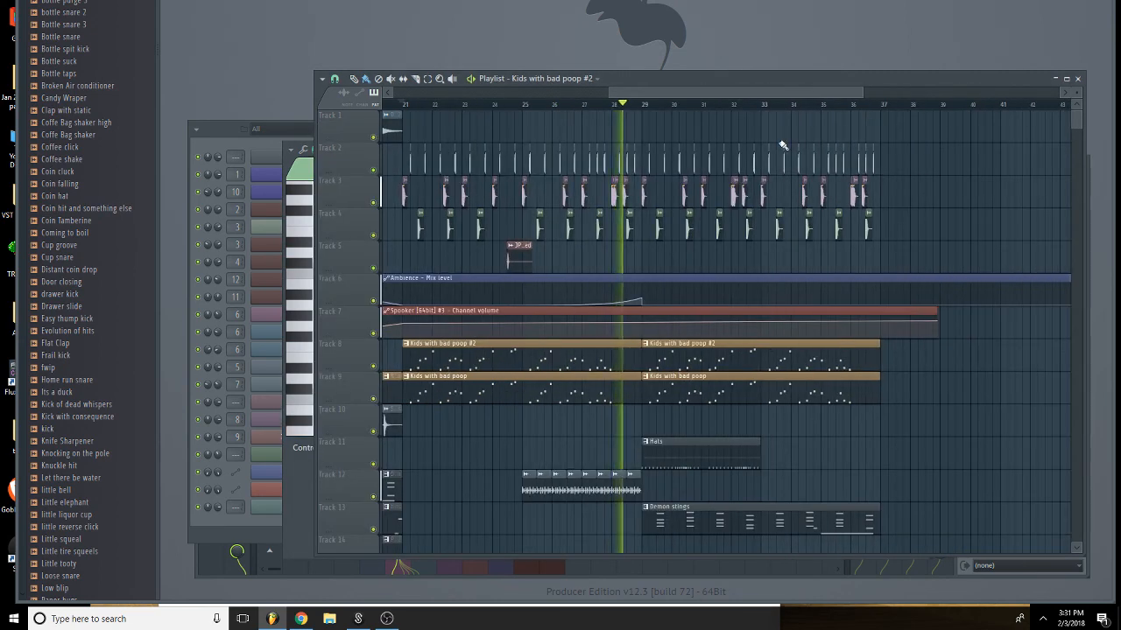
{"action": "key", "text": "space"}
In Main bells #2, move the last E5 note to bar 8, lengthen it to two beats, and add a long B3 note one beat after it.
{"action": "double_click", "coordinate": [586, 354]}
{"action": "scroll", "coordinate": [675, 248], "scroll_direction": "down", "scroll_amount": 5}
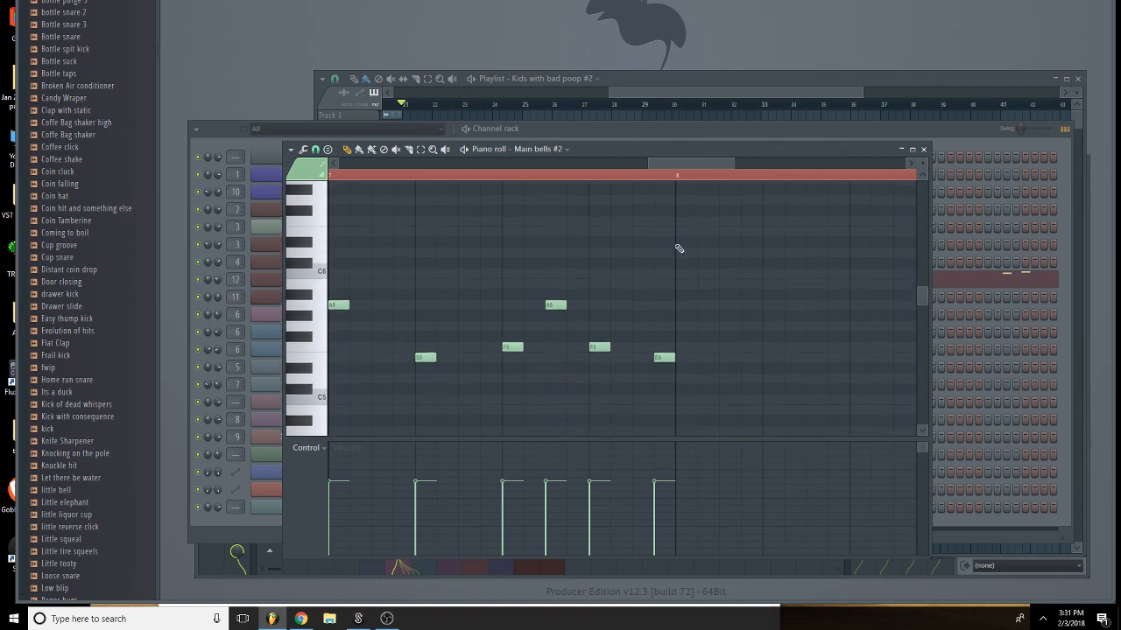
{"action": "left_click_drag", "start_coordinate": [666, 328], "coordinate": [866, 341]}
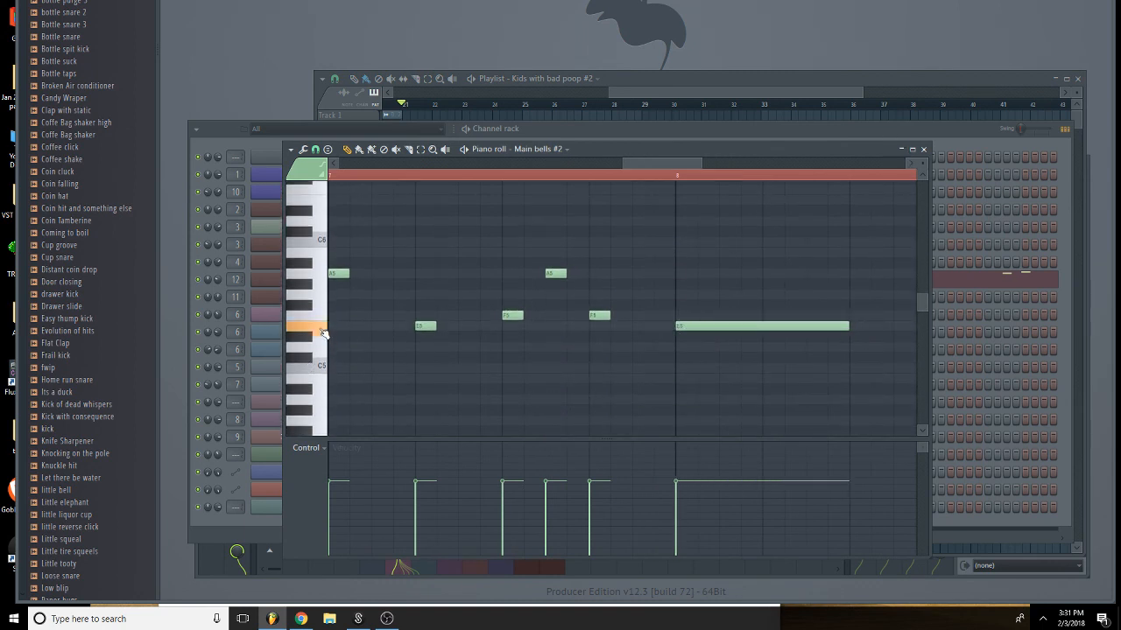
{"action": "scroll", "coordinate": [329, 384], "scroll_direction": "down", "scroll_amount": 3}
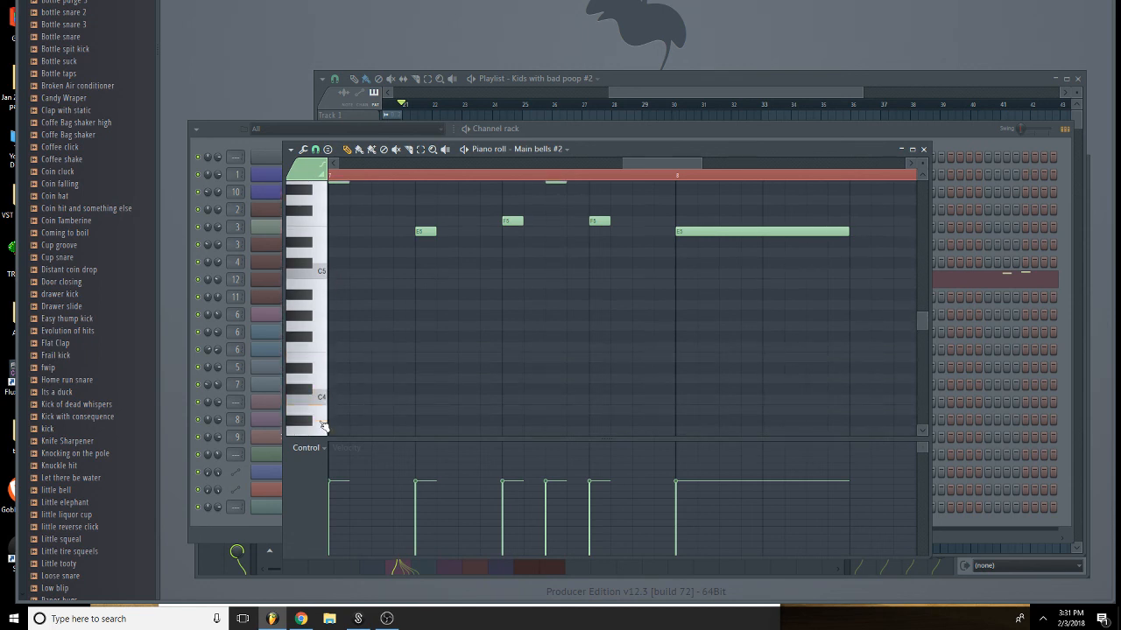
{"action": "left_click_drag", "start_coordinate": [687, 410], "coordinate": [810, 414]}
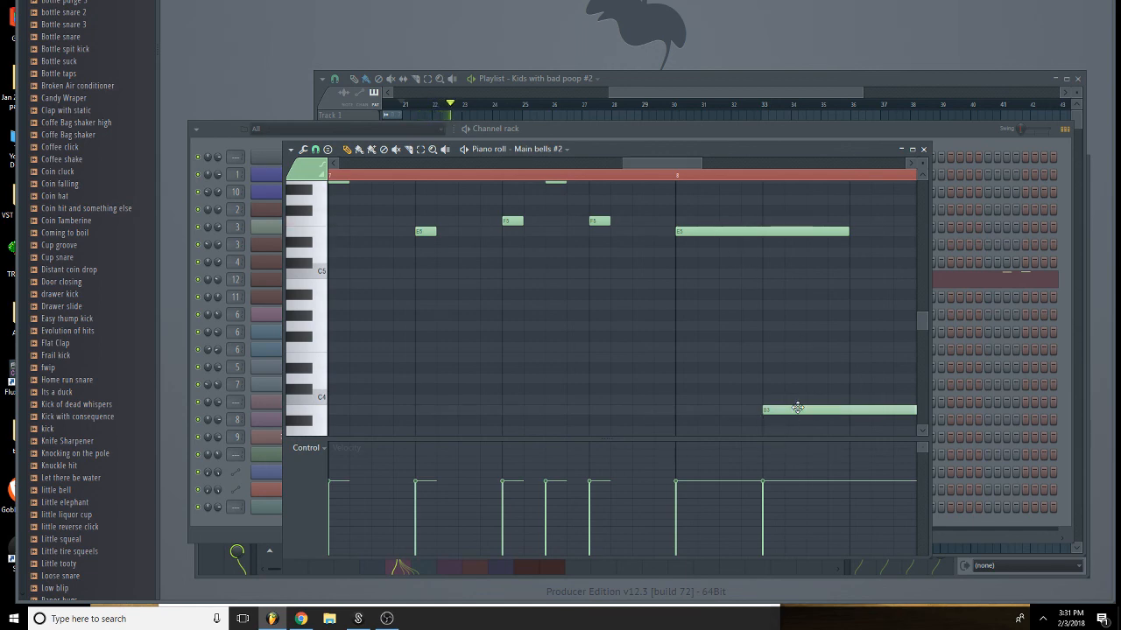
{"action": "scroll", "coordinate": [796, 406], "scroll_direction": "down", "scroll_amount": 2}
{"action": "scroll", "coordinate": [651, 237], "scroll_direction": "down", "scroll_amount": 3}
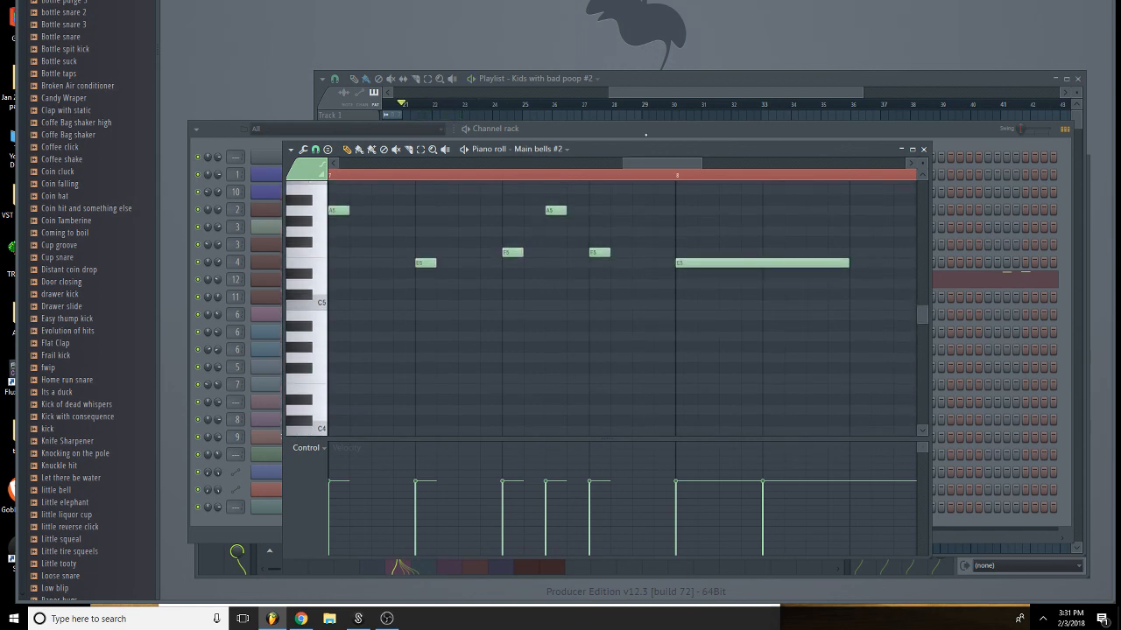
Move the A5 note in bar 1 of Main bells #2 one step later and play the pattern.
{"action": "left_click", "coordinate": [643, 133]}
{"action": "left_click", "coordinate": [593, 280]}
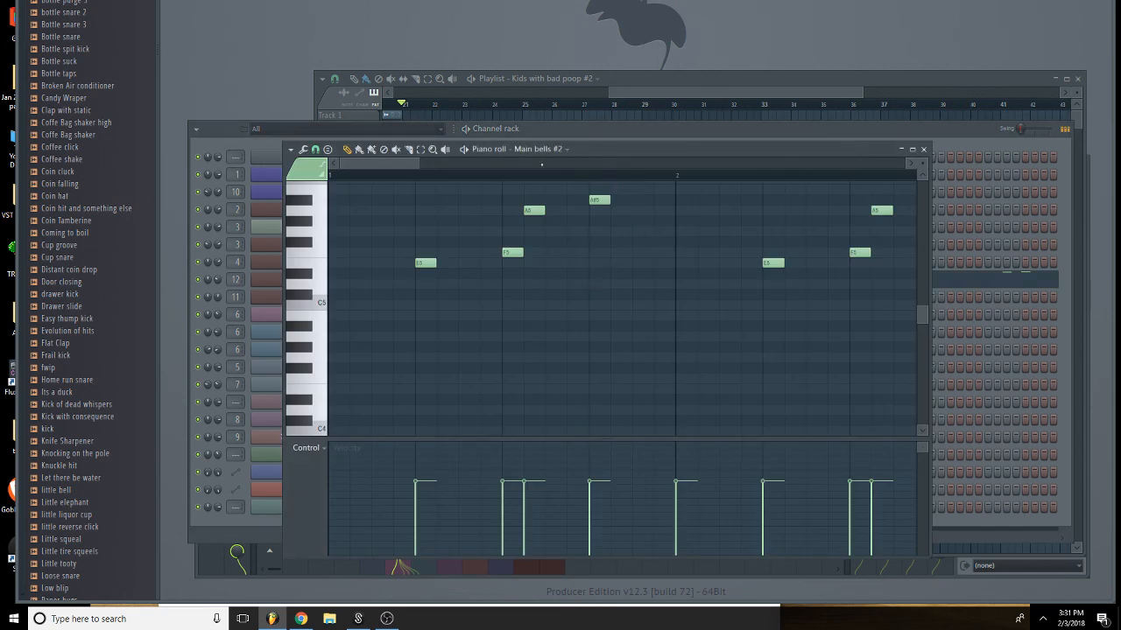
{"action": "scroll", "coordinate": [526, 232], "scroll_direction": "up", "scroll_amount": 1}
{"action": "left_click_drag", "start_coordinate": [528, 241], "coordinate": [550, 242]}
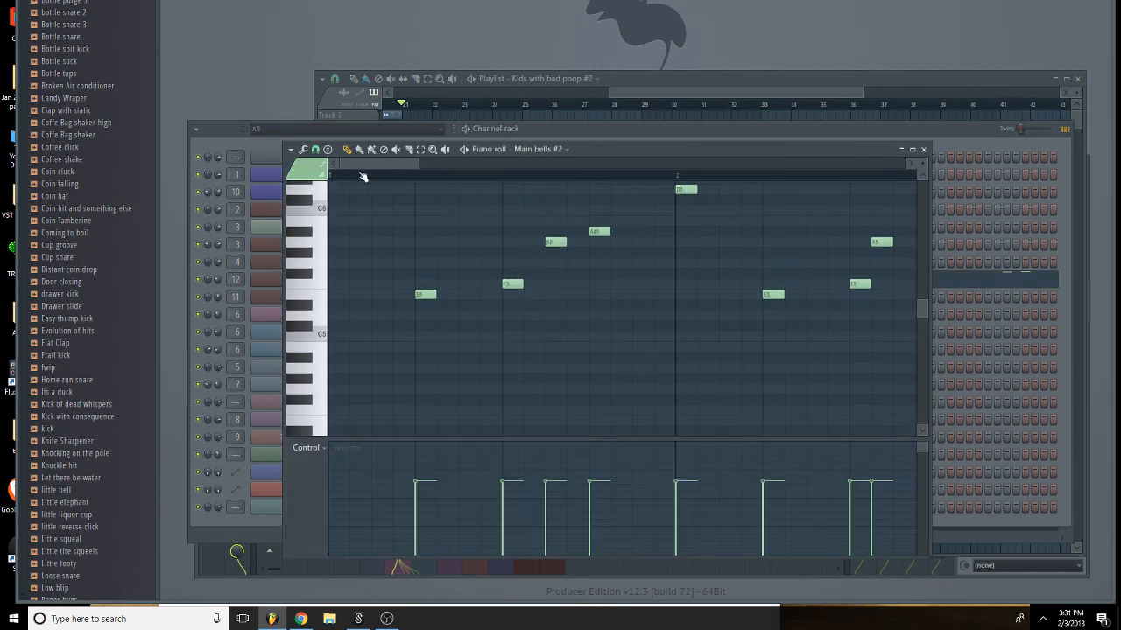
{"action": "key", "text": "space"}
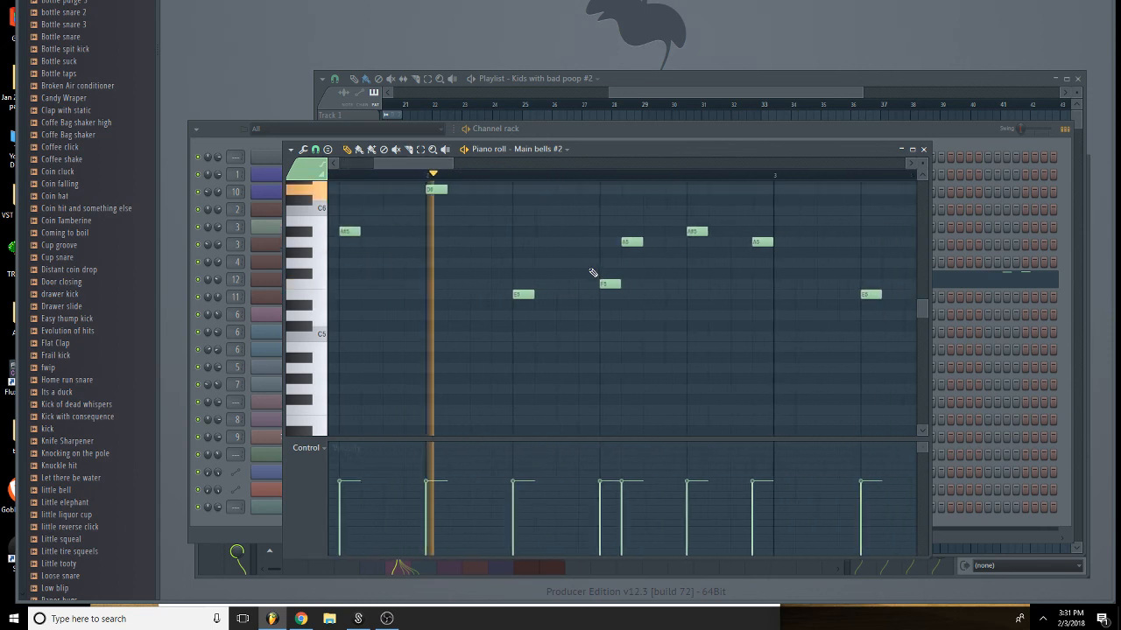
Move both A5 notes in bar 2 and the F5 note in bar 3 of Main bells #2 one step later.
{"action": "left_click_drag", "start_coordinate": [623, 251], "coordinate": [645, 251]}
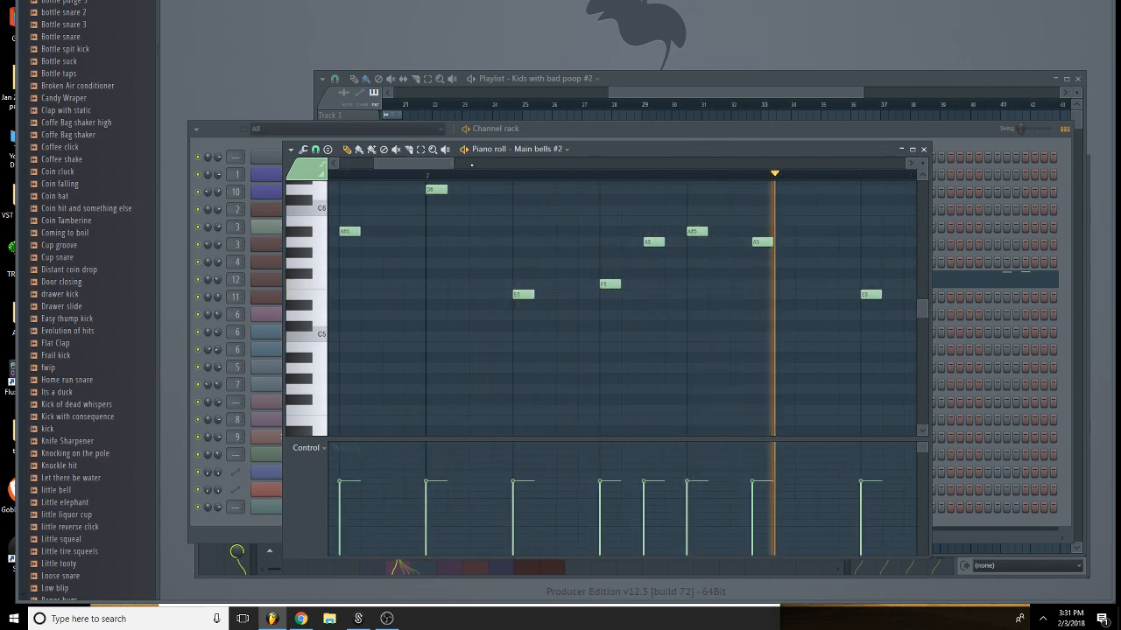
{"action": "left_click_drag", "start_coordinate": [525, 246], "coordinate": [536, 247]}
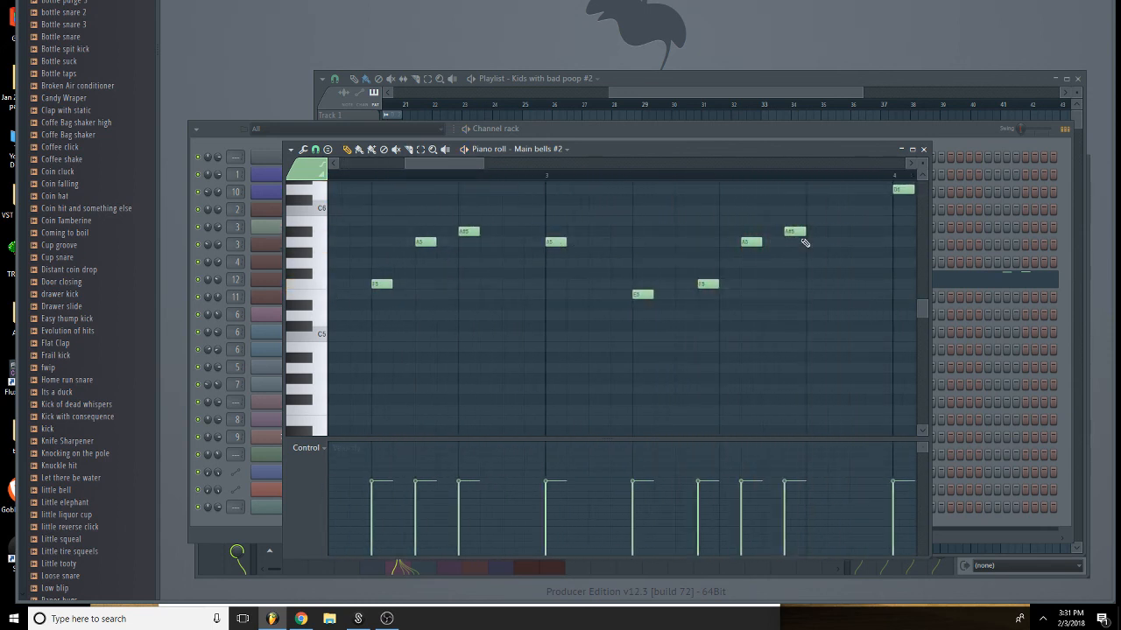
{"action": "left_click_drag", "start_coordinate": [709, 284], "coordinate": [726, 286]}
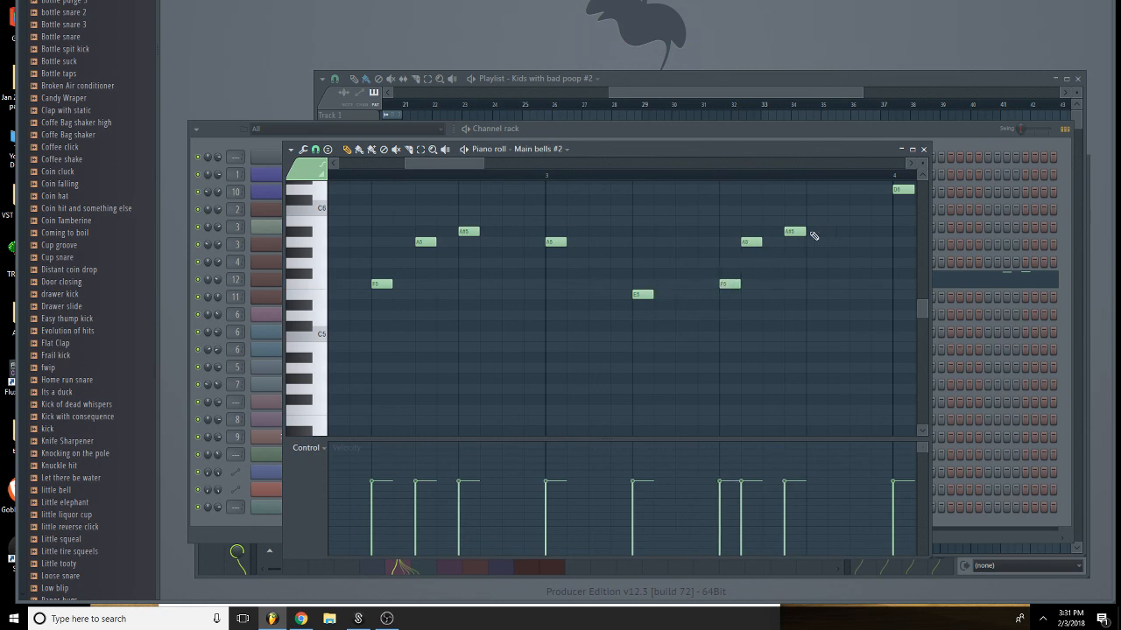
Move the A#5 note near the end of bar 3 in Main bells #2 one step later.
{"action": "left_click_drag", "start_coordinate": [787, 239], "coordinate": [809, 238]}
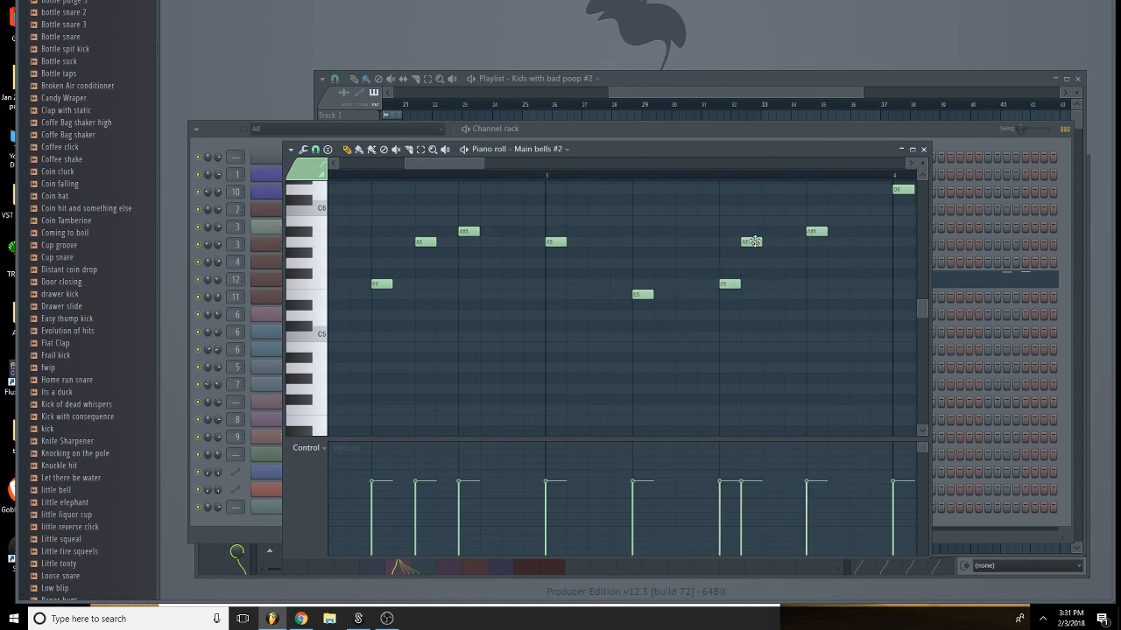
{"action": "left_click_drag", "start_coordinate": [463, 164], "coordinate": [521, 164]}
{"action": "scroll", "coordinate": [673, 292], "scroll_direction": "up", "scroll_amount": 3}
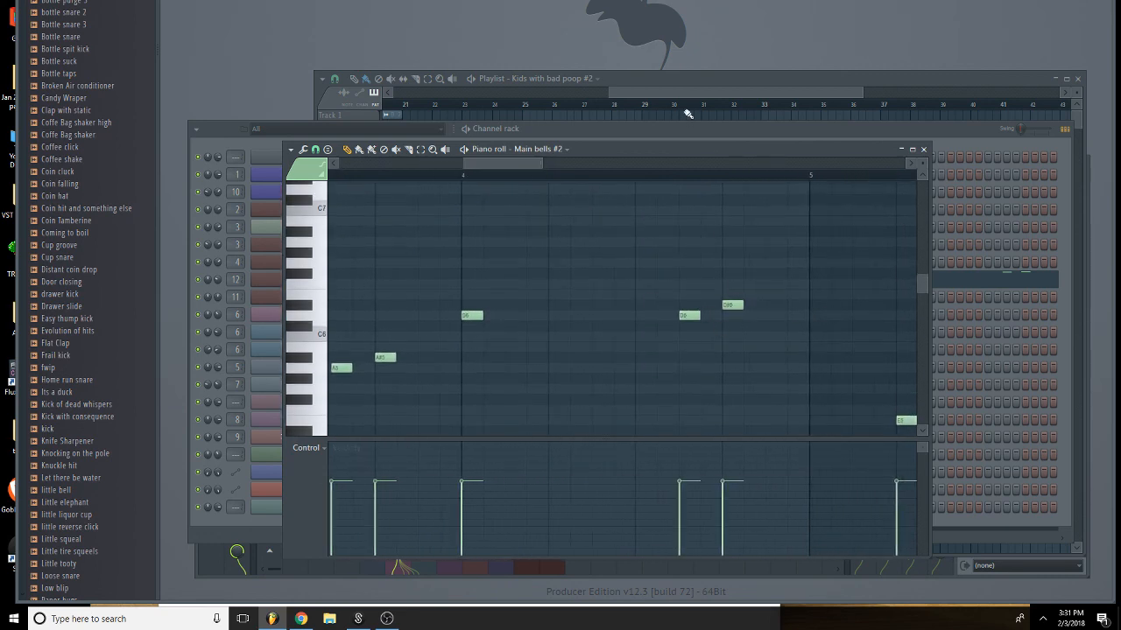
Open Main bells in the Kids with bad poop pattern and move the A6 notes in bars 1 and 2 one step later.
{"action": "left_click", "coordinate": [688, 114]}
{"action": "double_click", "coordinate": [531, 410]}
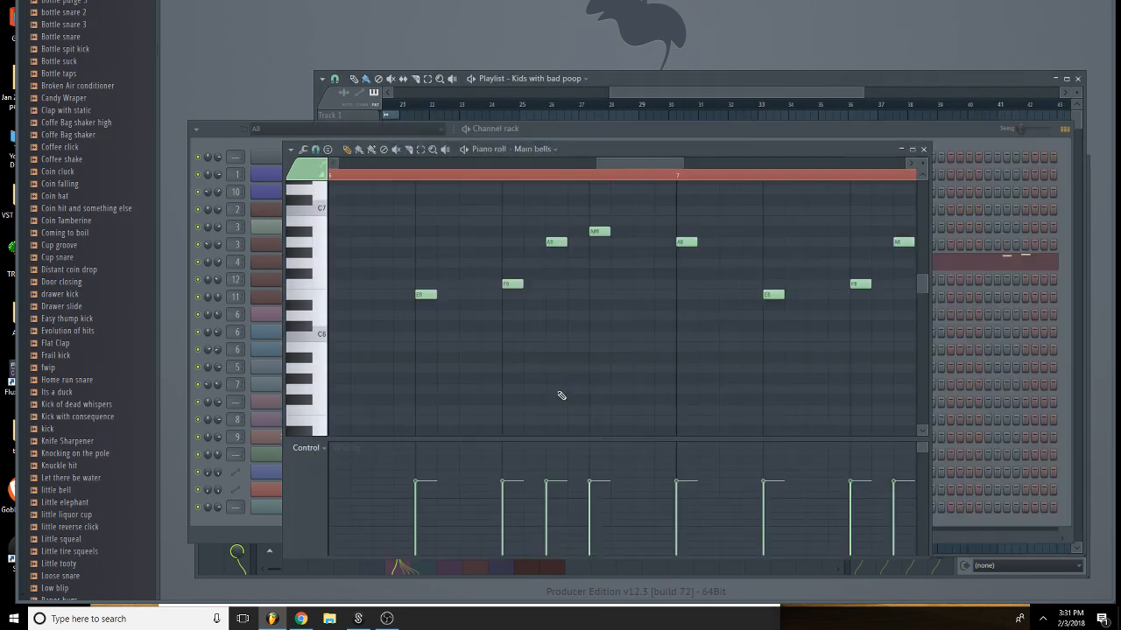
{"action": "mouse_move", "coordinate": [653, 164]}
{"action": "left_mouse_down"}
{"action": "mouse_move", "coordinate": [421, 175]}
{"action": "mouse_move", "coordinate": [375, 201]}
{"action": "mouse_move", "coordinate": [391, 211]}
{"action": "left_mouse_up"}
{"action": "left_click_drag", "start_coordinate": [523, 245], "coordinate": [546, 245]}
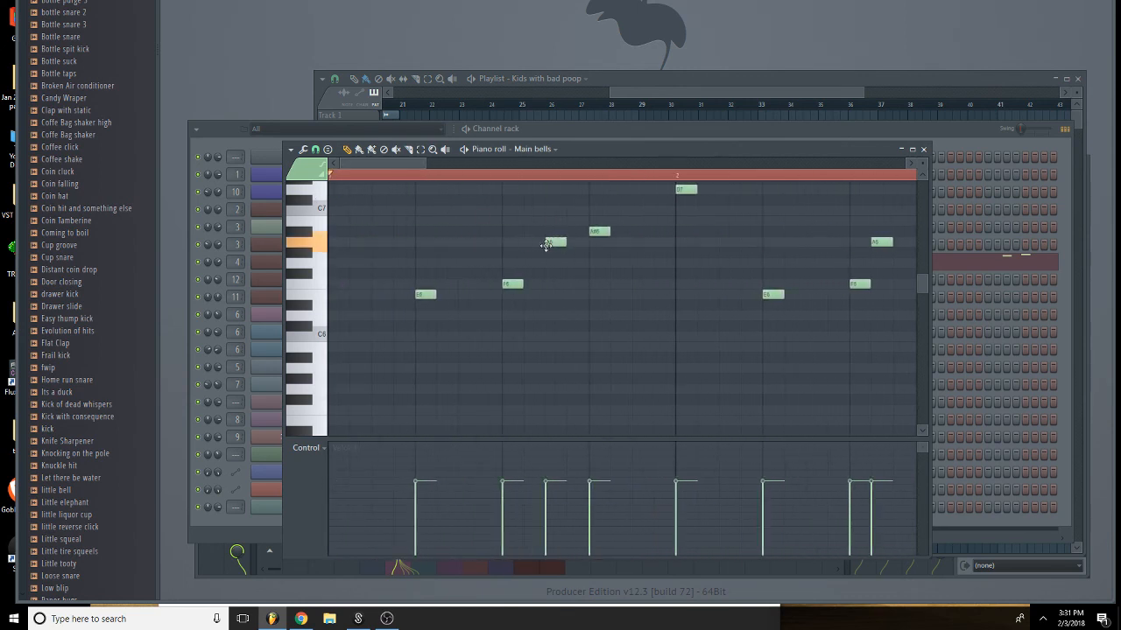
{"action": "left_click_drag", "start_coordinate": [415, 164], "coordinate": [488, 170]}
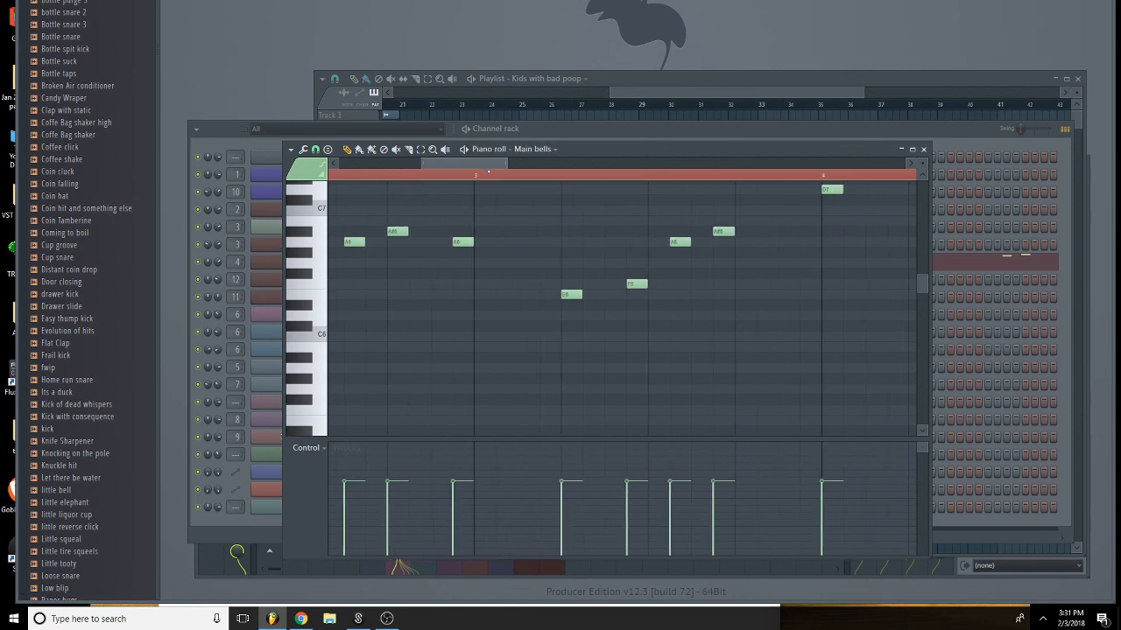
In Main bells, move the A6 before bar 3 onto the barline and bar 3's F6, A6 and A#6 notes one step later.
{"action": "left_click_drag", "start_coordinate": [629, 285], "coordinate": [651, 284]}
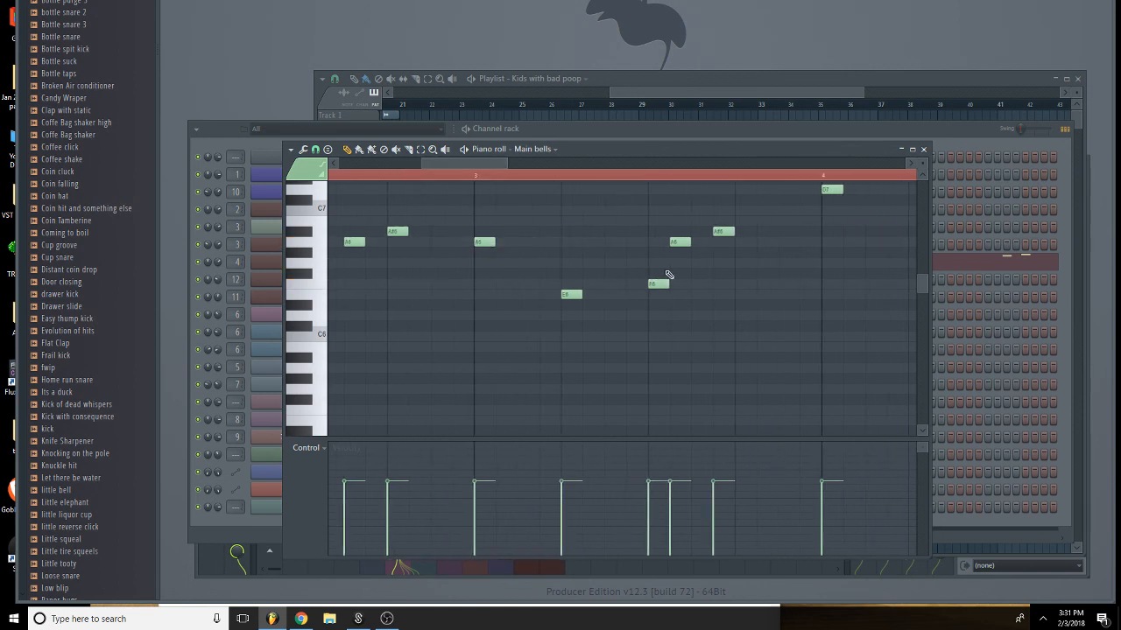
{"action": "left_click_drag", "start_coordinate": [726, 235], "coordinate": [748, 235]}
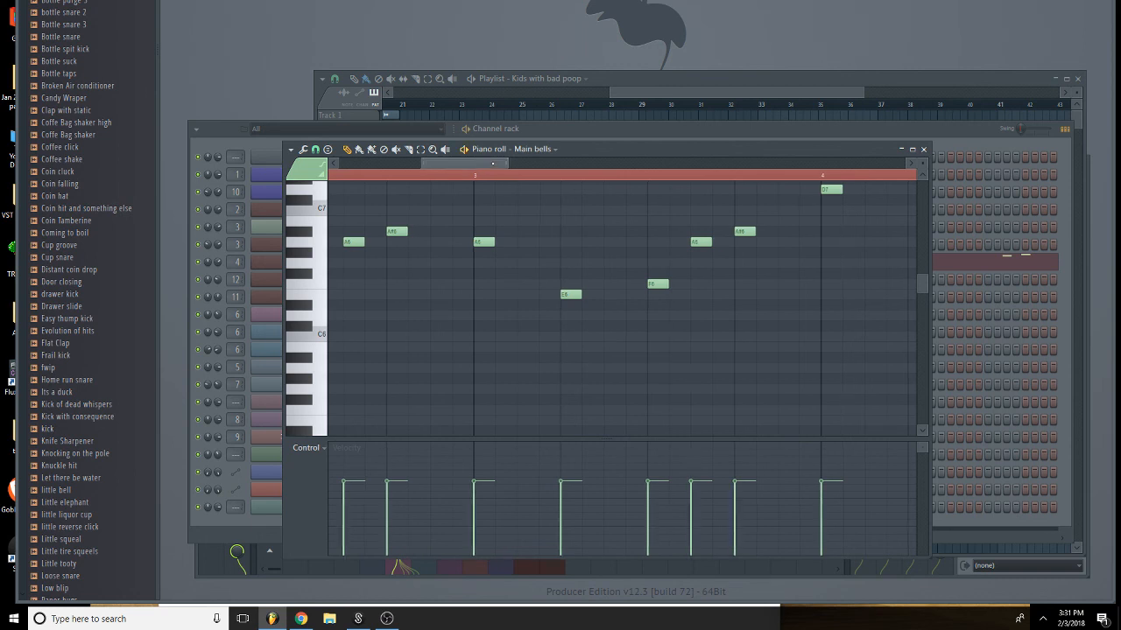
{"action": "left_click_drag", "start_coordinate": [465, 163], "coordinate": [510, 164]}
{"action": "scroll", "coordinate": [649, 297], "scroll_direction": "up", "scroll_amount": 3}
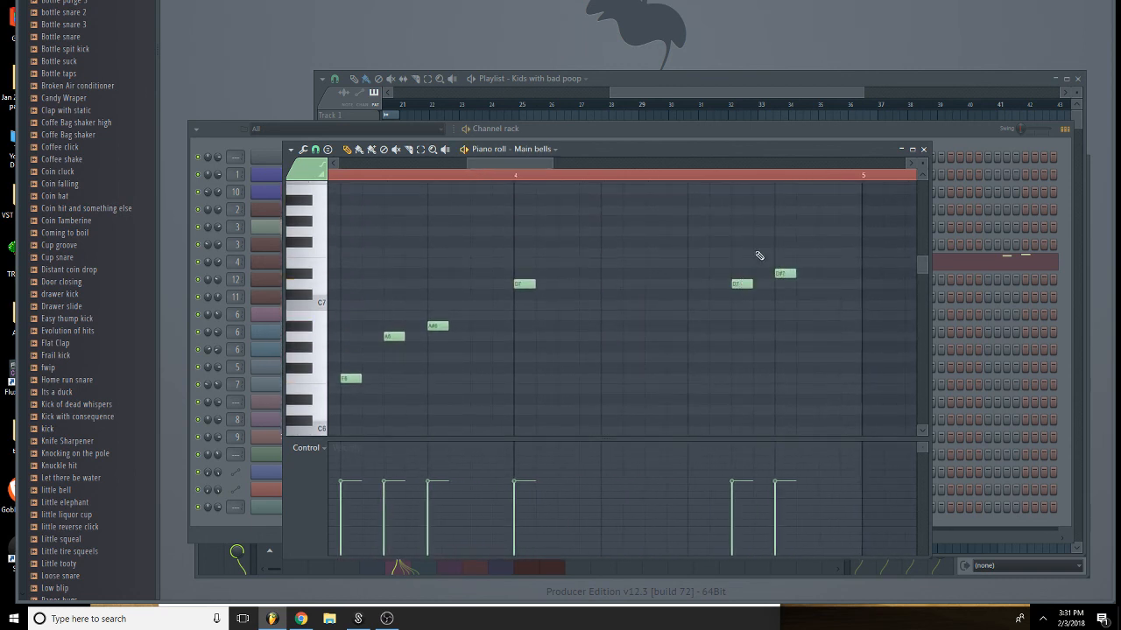
Play the arrangement from around bar 21 and delete the Track 3 clips between bars 22 and 23 and at bar 24.
{"action": "key", "text": "F5"}
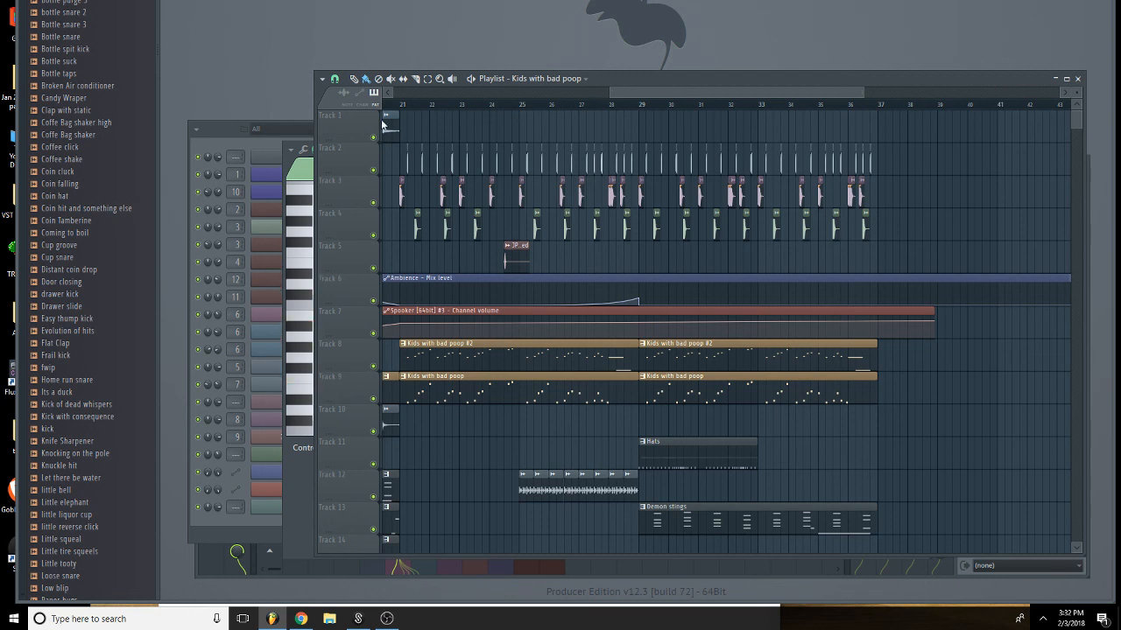
{"action": "left_click", "coordinate": [406, 107]}
{"action": "key", "text": "space"}
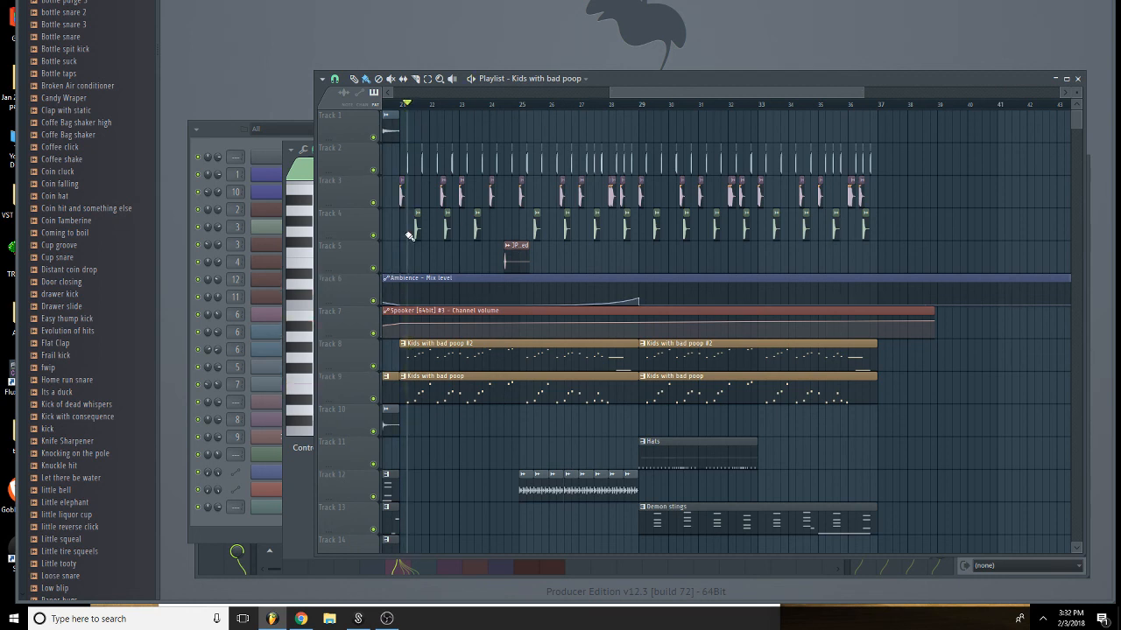
{"action": "key", "text": "space"}
{"action": "left_click", "coordinate": [392, 115]}
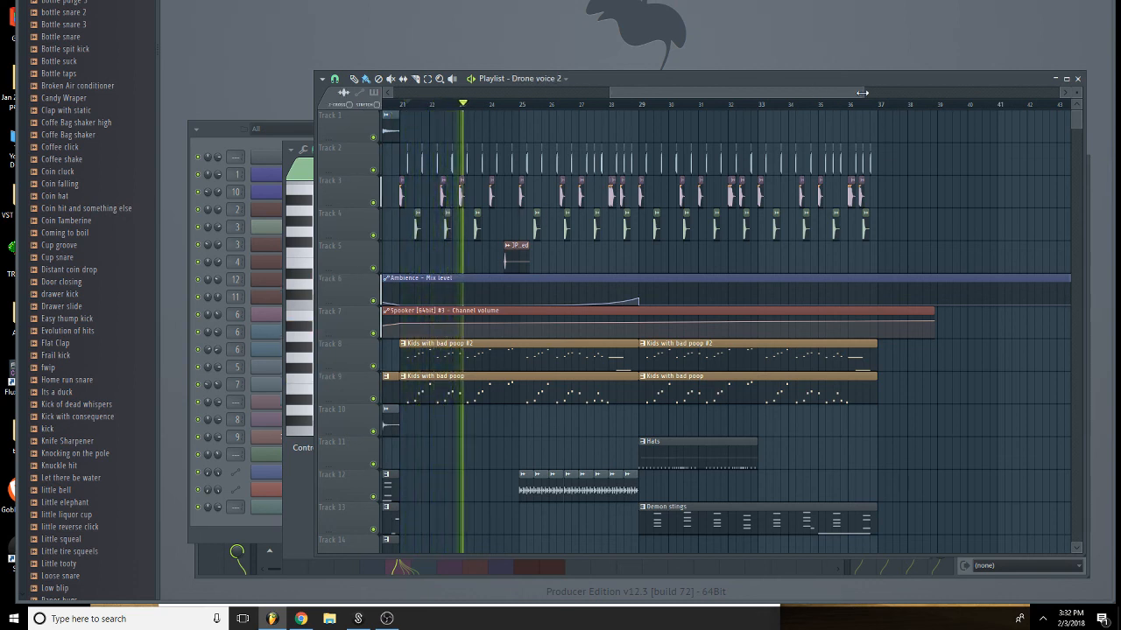
{"action": "right_click", "coordinate": [444, 202]}
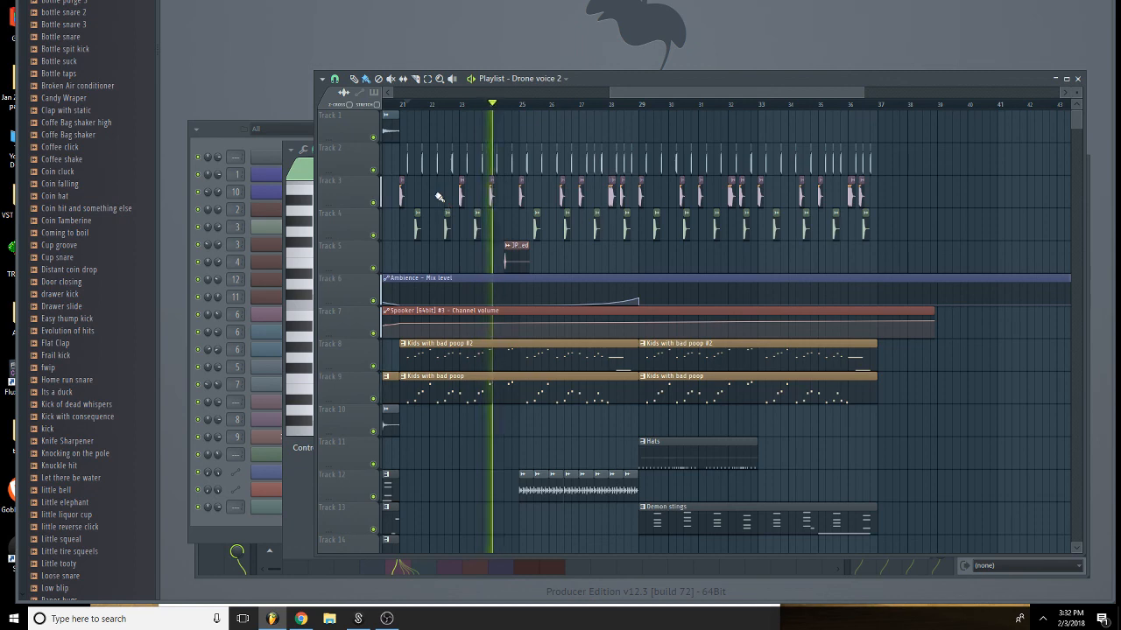
{"action": "right_click", "coordinate": [489, 196]}
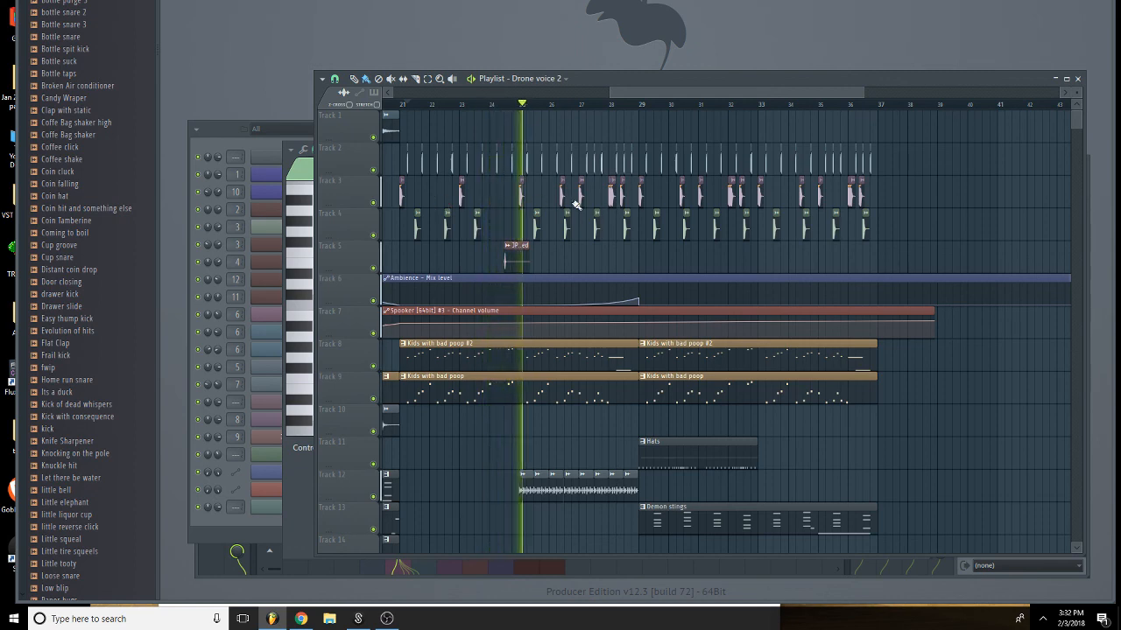
{"action": "scroll", "coordinate": [771, 210], "scroll_direction": "down", "scroll_amount": 2}
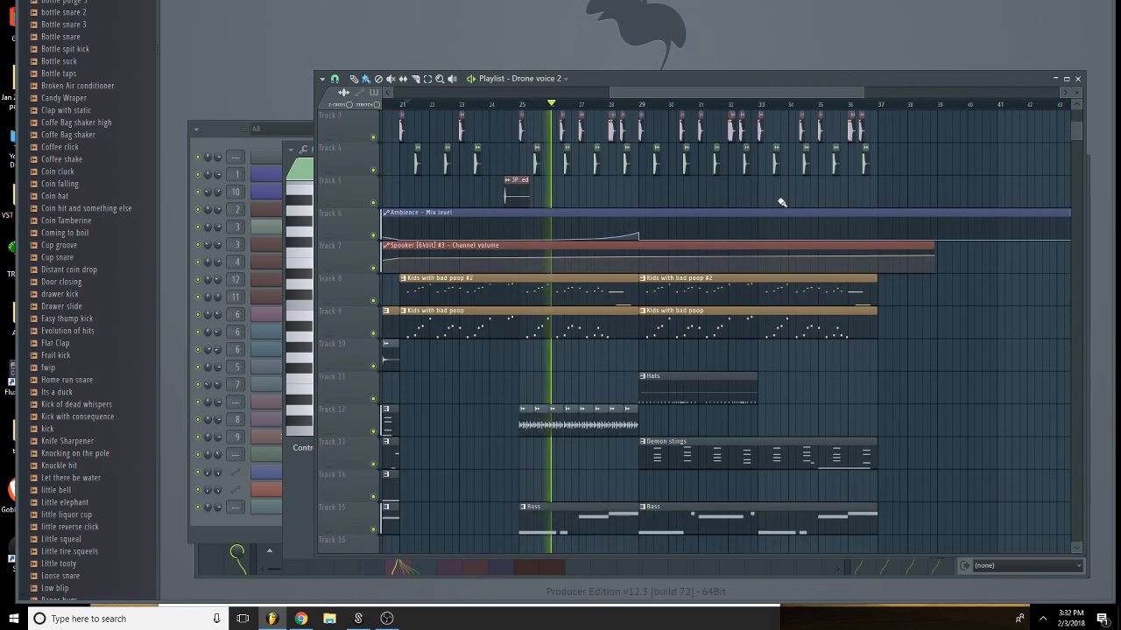
{"action": "key", "text": "space"}
Reopen Main bells in Kids with bad poop, play it, and move the D7 at the end of bar 5 to the start of bar 6.
{"action": "double_click", "coordinate": [553, 331]}
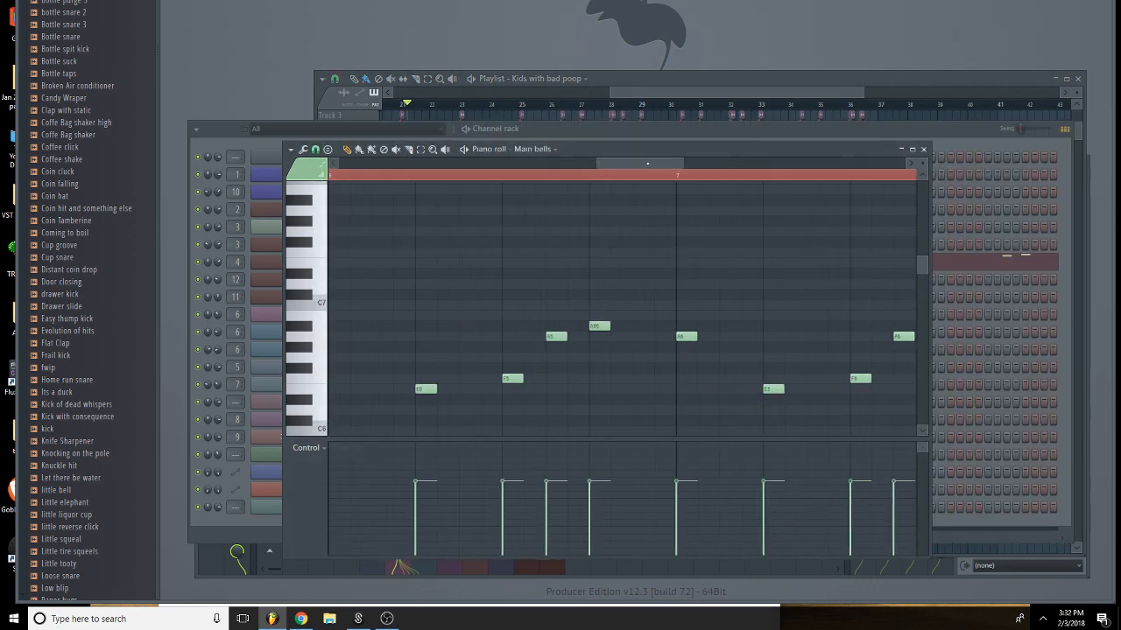
{"action": "left_click_drag", "start_coordinate": [608, 165], "coordinate": [864, 157]}
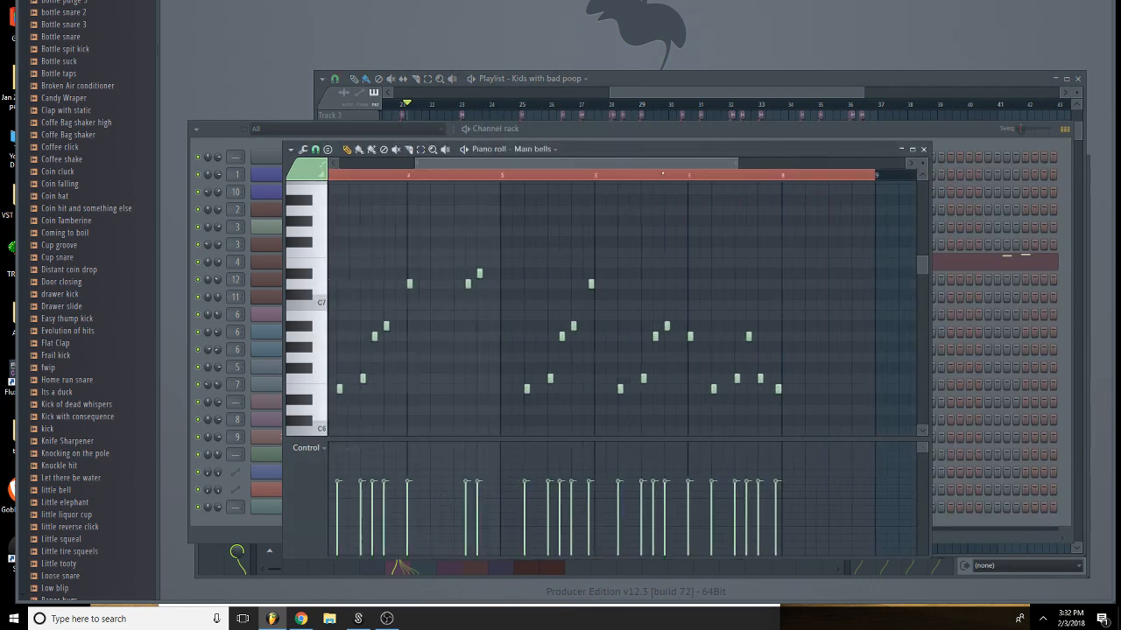
{"action": "left_click_drag", "start_coordinate": [794, 164], "coordinate": [584, 230]}
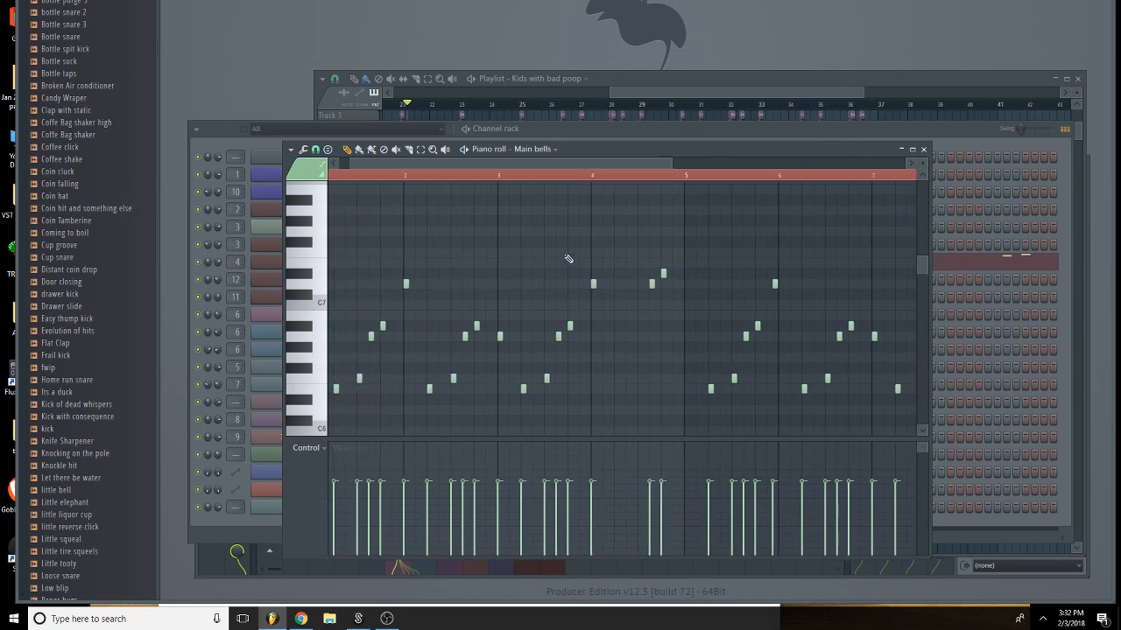
{"action": "scroll", "coordinate": [561, 262], "scroll_direction": "down", "scroll_amount": 1}
{"action": "scroll", "coordinate": [490, 261], "scroll_direction": "left", "scroll_amount": 1}
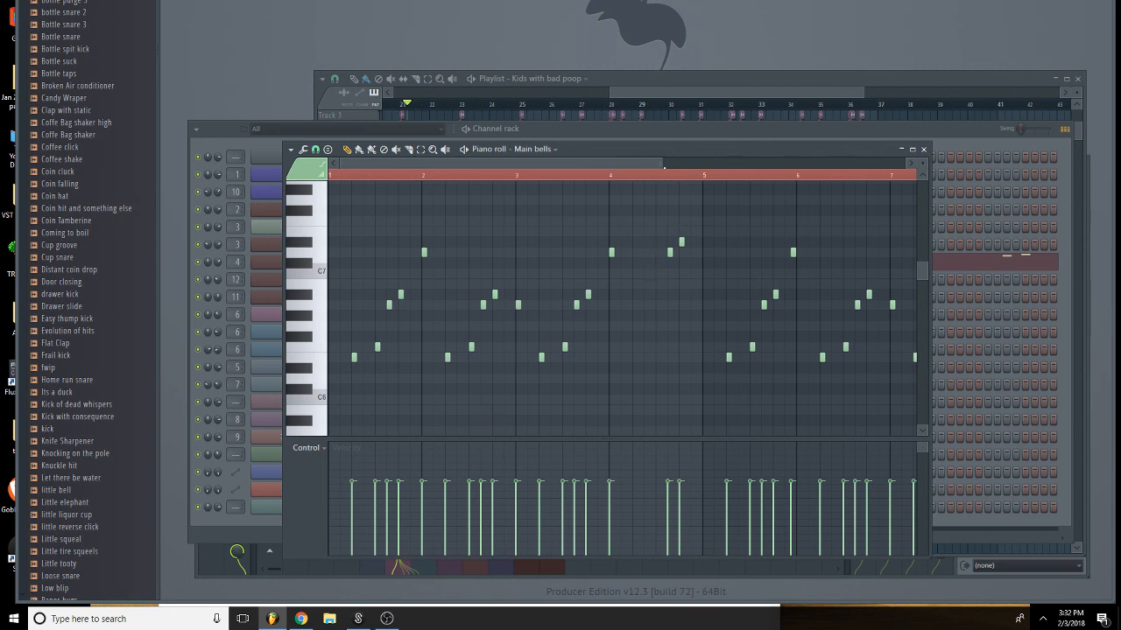
{"action": "left_click_drag", "start_coordinate": [664, 167], "coordinate": [478, 174]}
{"action": "left_click_drag", "start_coordinate": [477, 174], "coordinate": [511, 180]}
{"action": "key", "text": "space"}
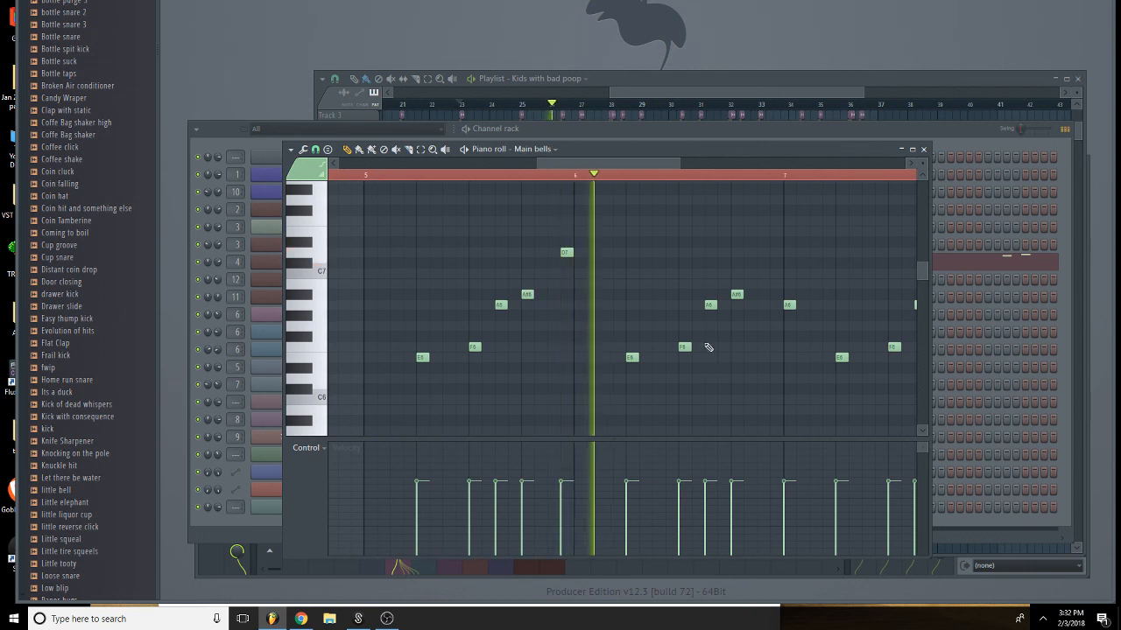
{"action": "left_click_drag", "start_coordinate": [565, 253], "coordinate": [579, 252]}
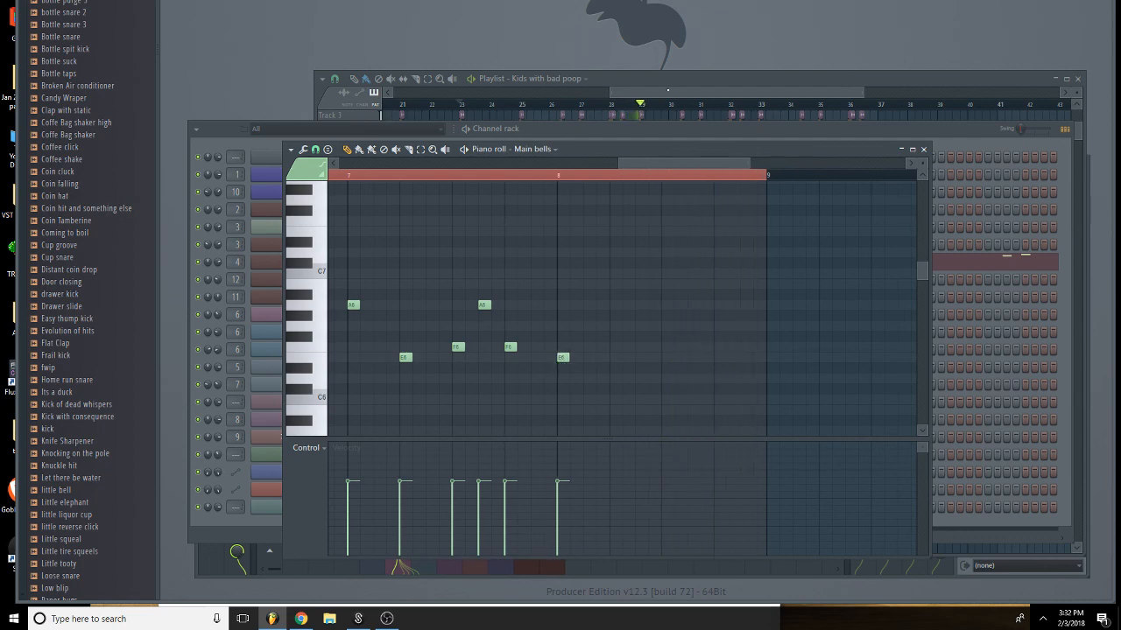
Place a second Hats pattern clip on Track 11 just after the existing one.
{"action": "key", "text": "F5"}
{"action": "scroll", "coordinate": [809, 208], "scroll_direction": "down", "scroll_amount": 2}
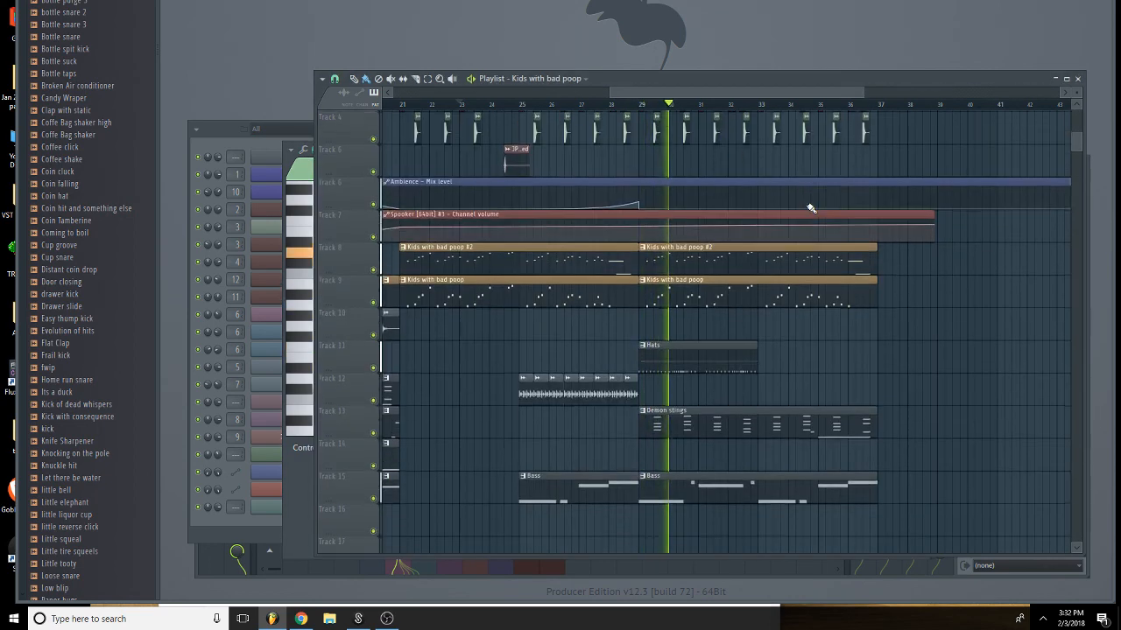
{"action": "left_click", "coordinate": [725, 325]}
{"action": "left_click", "coordinate": [770, 324]}
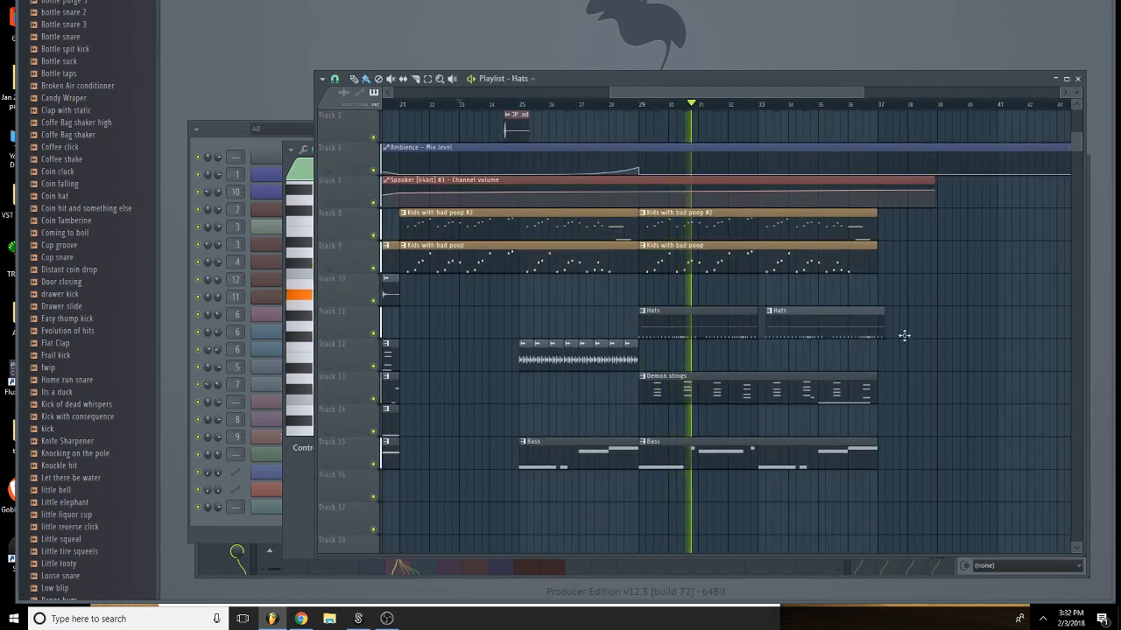
Delete the fast roll notes before beat 3 of bar 4 in the Hats pattern's gillchang_hihat_tock #2 notes.
{"action": "double_click", "coordinate": [829, 336]}
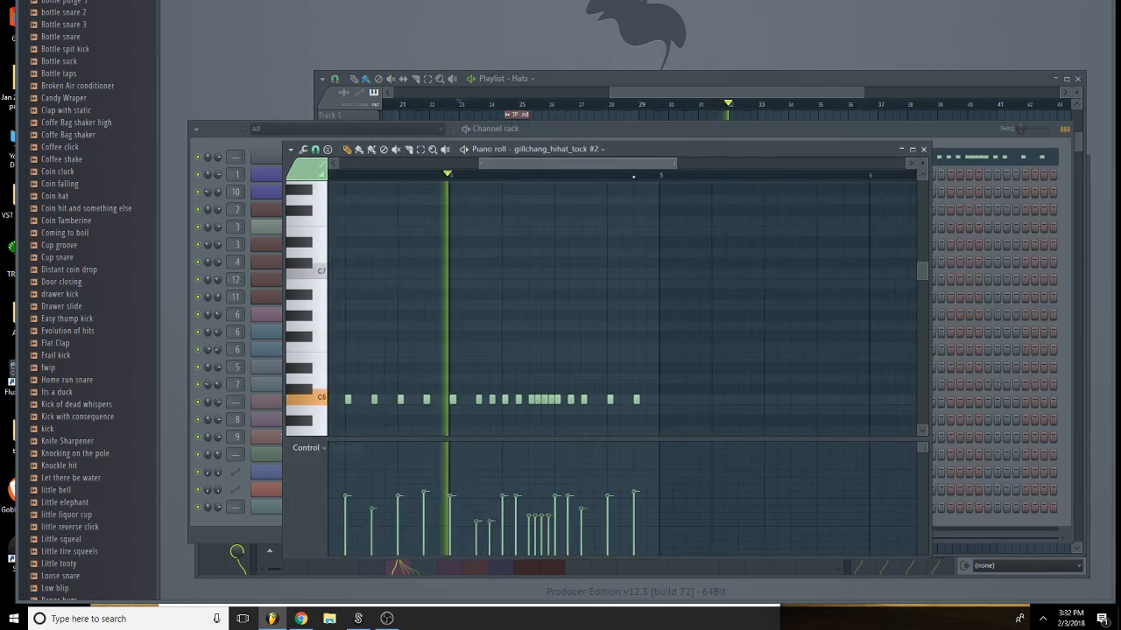
{"action": "right_click", "coordinate": [640, 401]}
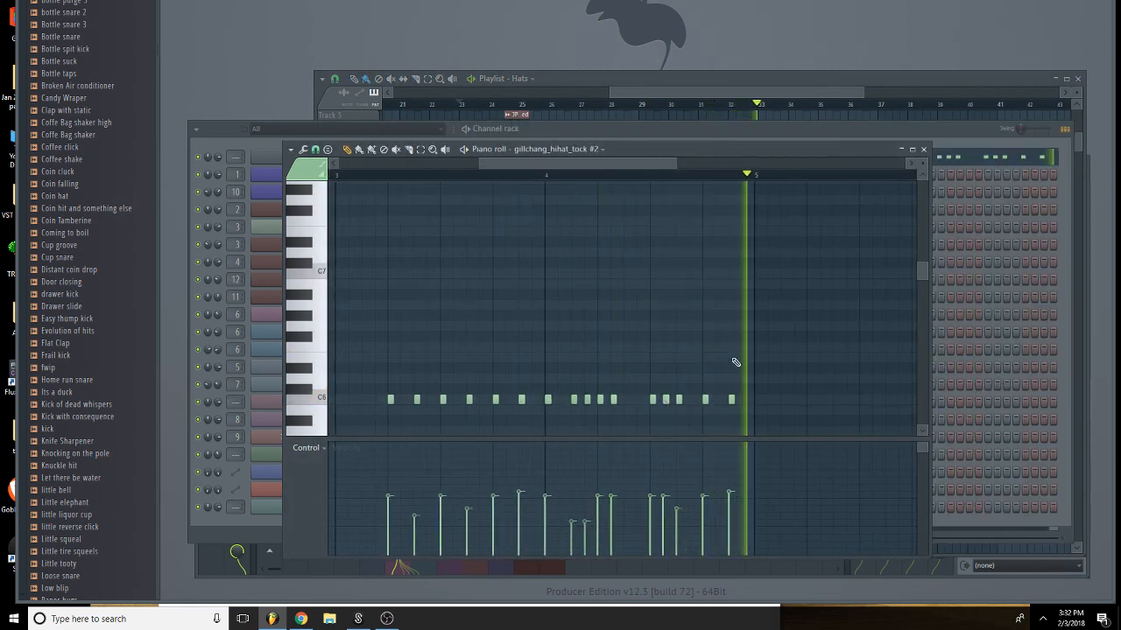
Align the second Hats clip with bar 33 in the playlist and save the project.
{"action": "left_click", "coordinate": [671, 115]}
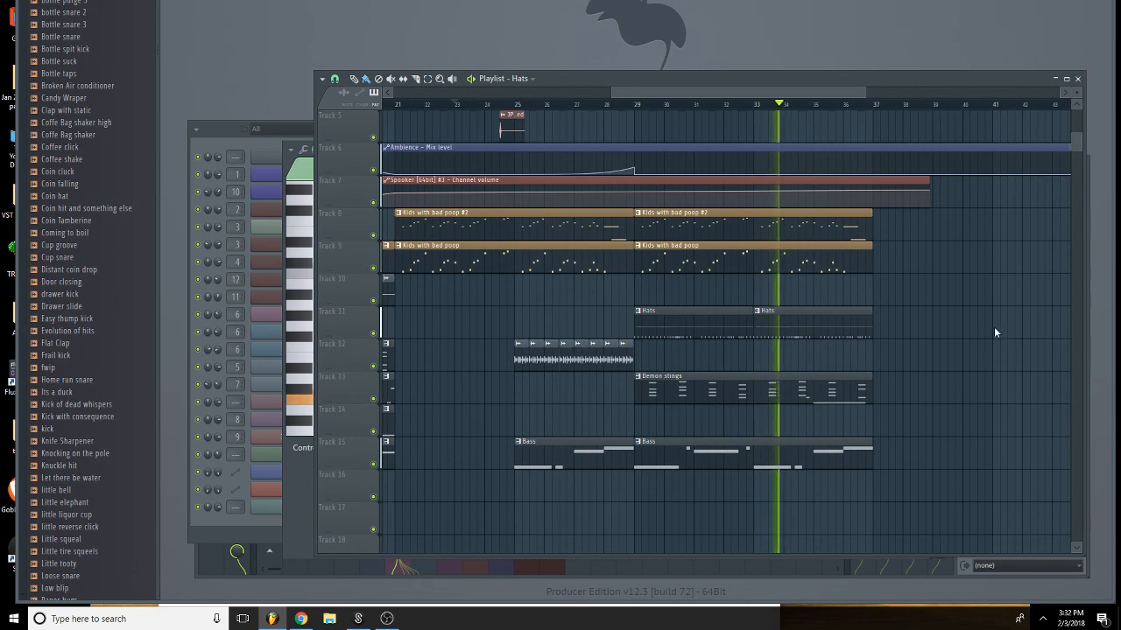
{"action": "key", "text": "ctrl+s"}
{"action": "left_click", "coordinate": [561, 10]}
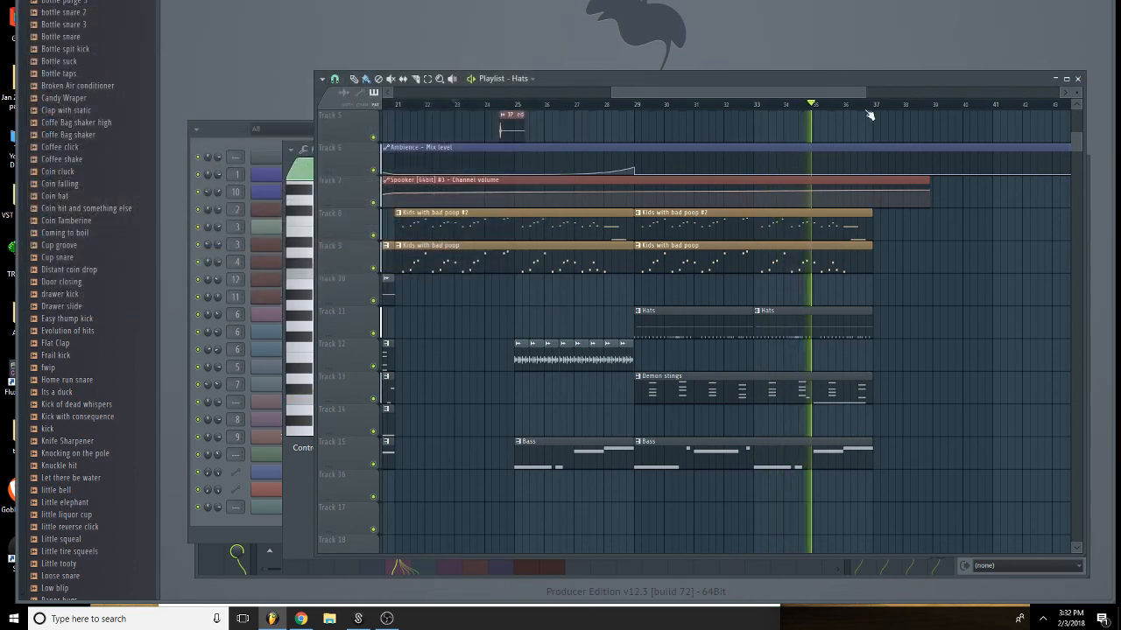
Copy the Hats, Demon stings and Bass clips spanning bars 29 to 37 so the copies start at bar 37.
{"action": "left_click_drag", "start_coordinate": [865, 93], "coordinate": [1036, 92]}
{"action": "mouse_move", "coordinate": [733, 487]}
{"action": "left_mouse_down"}
{"action": "mouse_move", "coordinate": [605, 397]}
{"action": "mouse_move", "coordinate": [553, 324]}
{"action": "left_mouse_up"}
{"action": "left_click_drag", "start_coordinate": [553, 325], "coordinate": [692, 332]}
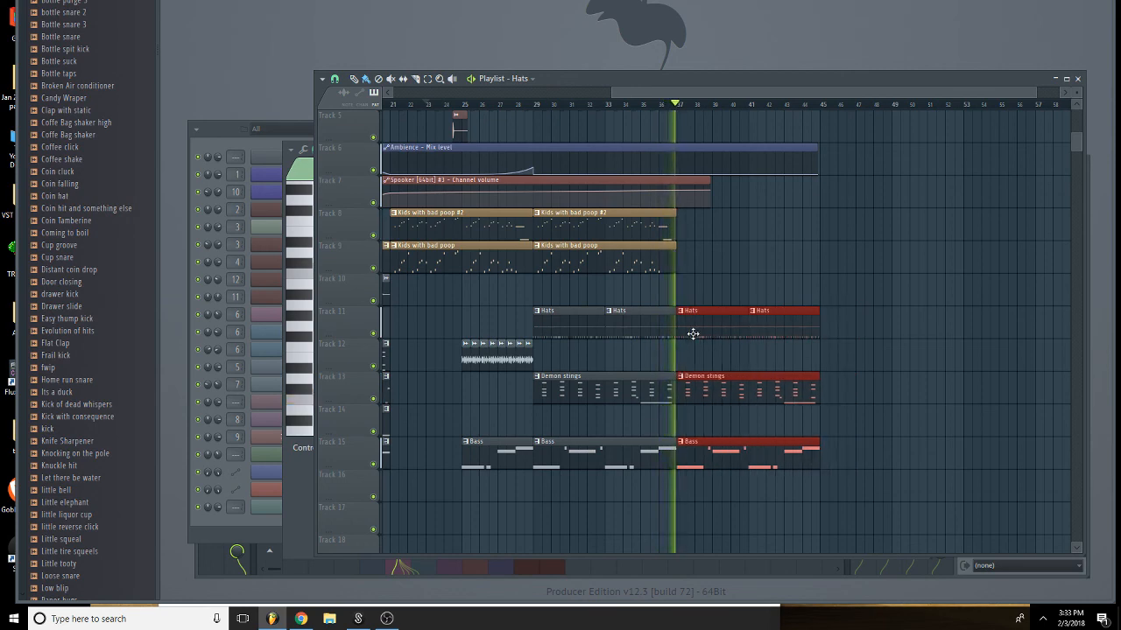
Duplicate the drum and effect clips from bar 21 onward on Tracks 2 to 5 so the copies start at bar 37.
{"action": "scroll", "coordinate": [700, 263], "scroll_direction": "up", "scroll_amount": 4}
{"action": "left_click_drag", "start_coordinate": [698, 253], "coordinate": [530, 150]}
{"action": "left_click_drag", "start_coordinate": [527, 192], "coordinate": [822, 208]}
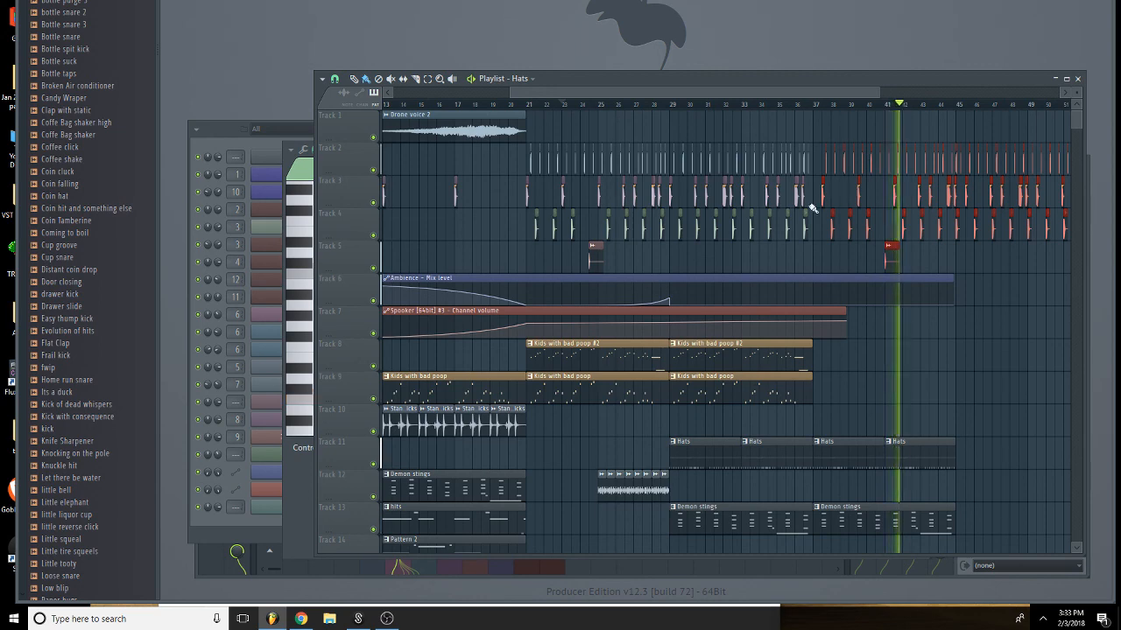
{"action": "left_click_drag", "start_coordinate": [824, 200], "coordinate": [817, 200]}
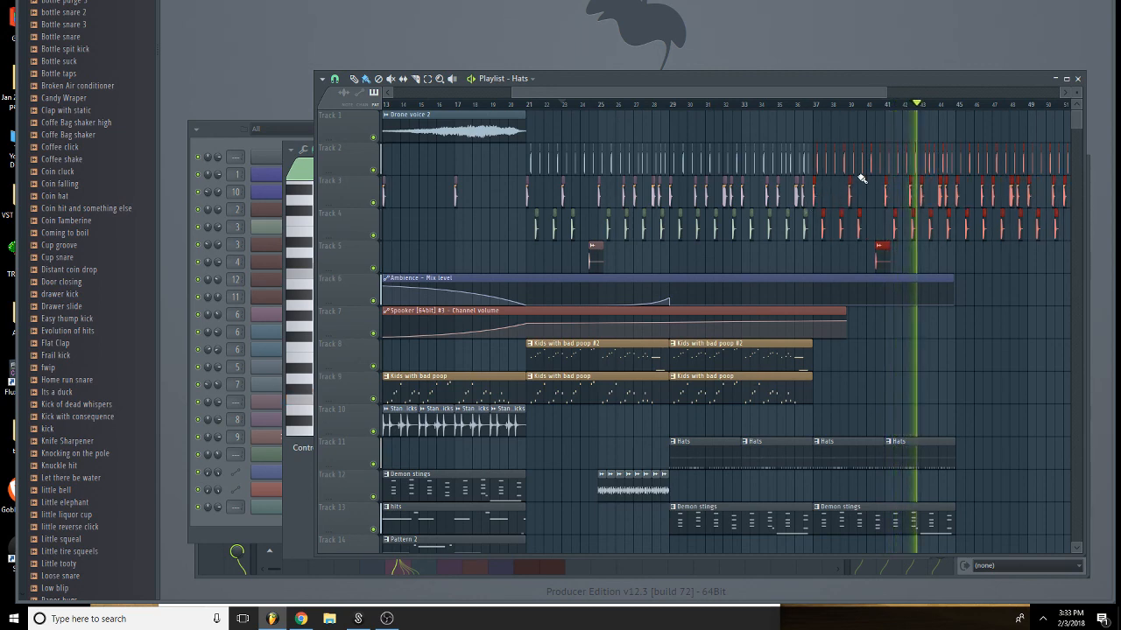
Delete the copied drum clips beyond bar 45 on Tracks 2, 3 and 4.
{"action": "left_click_drag", "start_coordinate": [880, 92], "coordinate": [972, 114]}
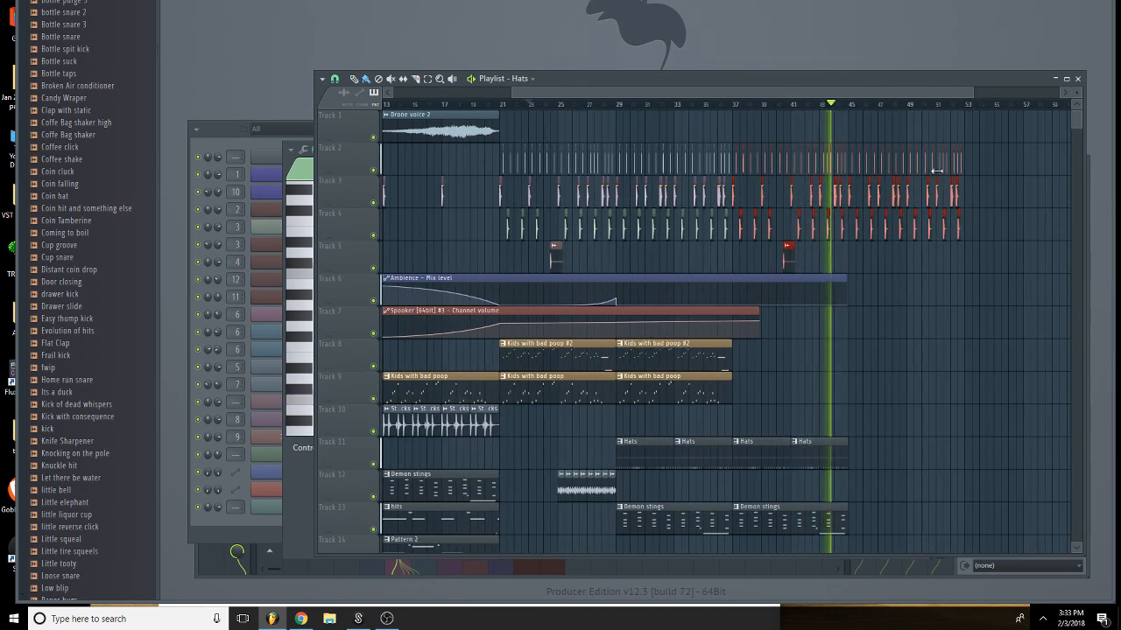
{"action": "right_click", "coordinate": [872, 172]}
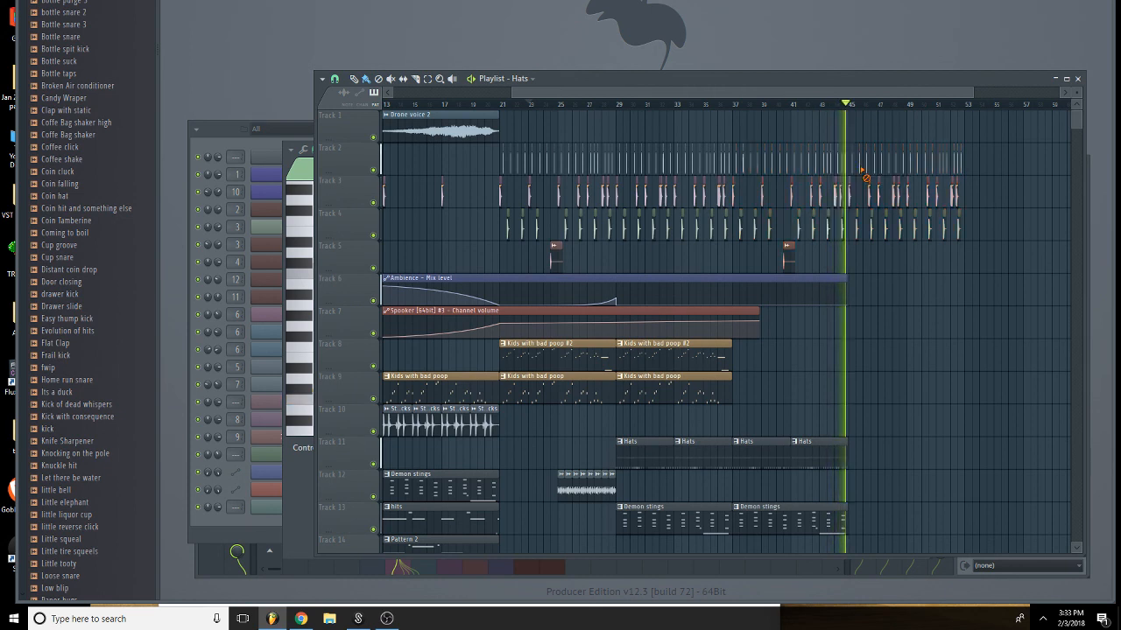
{"action": "right_click", "coordinate": [986, 191]}
{"action": "right_click", "coordinate": [916, 224]}
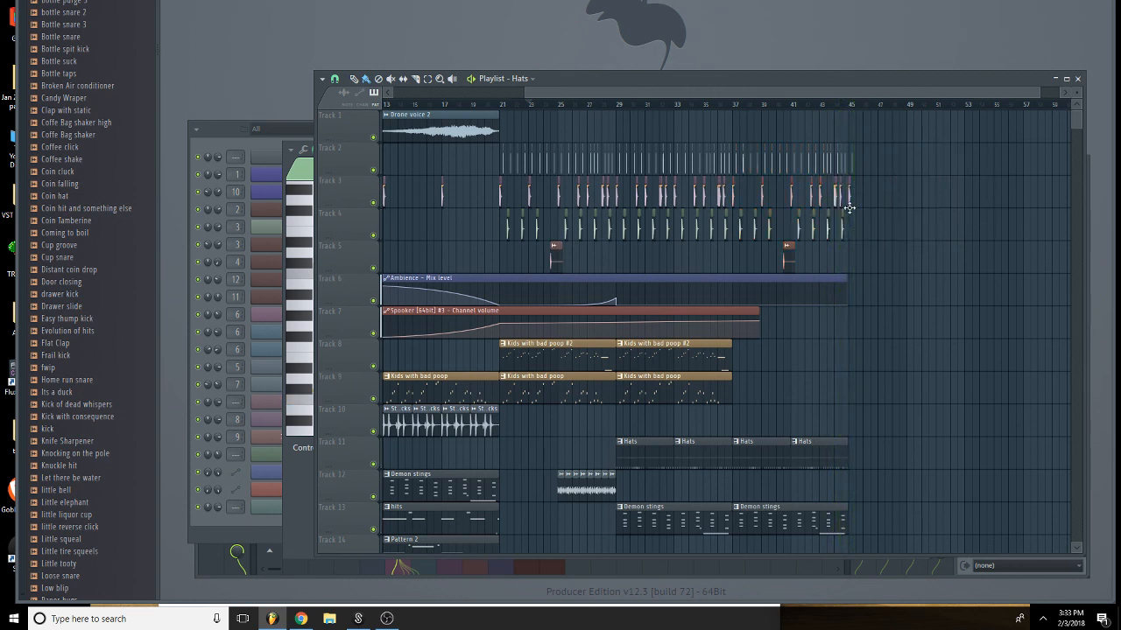
Copy the Hats, Demon stings and Bass clips spanning bars 37 to 45 so the copies start at bar 45.
{"action": "scroll", "coordinate": [906, 260], "scroll_direction": "down", "scroll_amount": 3}
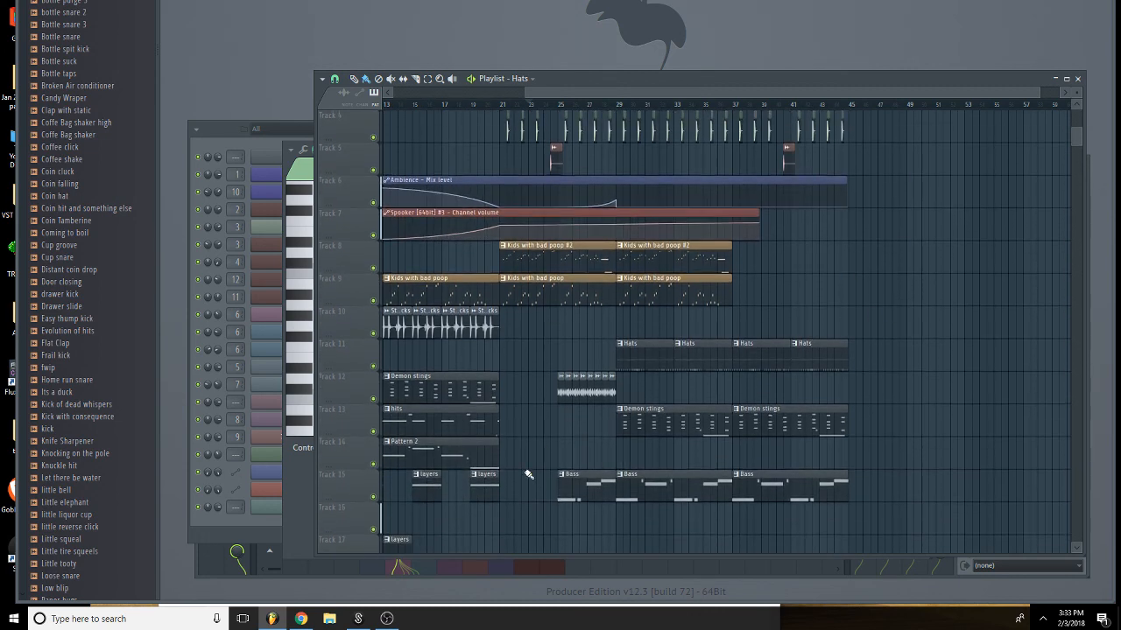
{"action": "left_click_drag", "start_coordinate": [891, 498], "coordinate": [881, 368]}
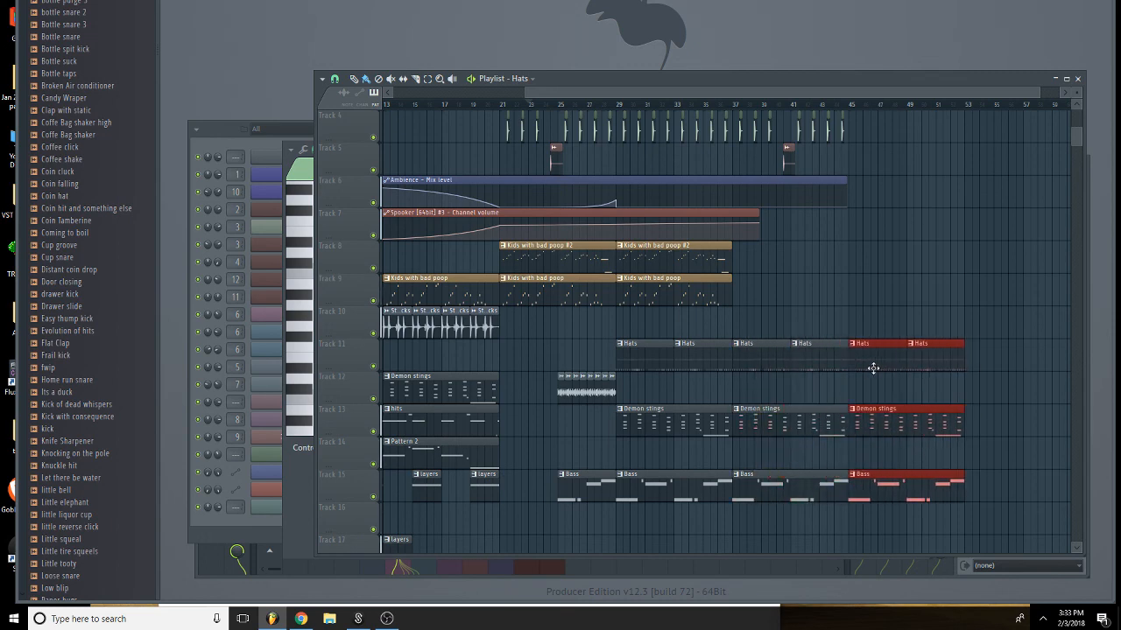
{"action": "scroll", "coordinate": [895, 408], "scroll_direction": "up", "scroll_amount": 3}
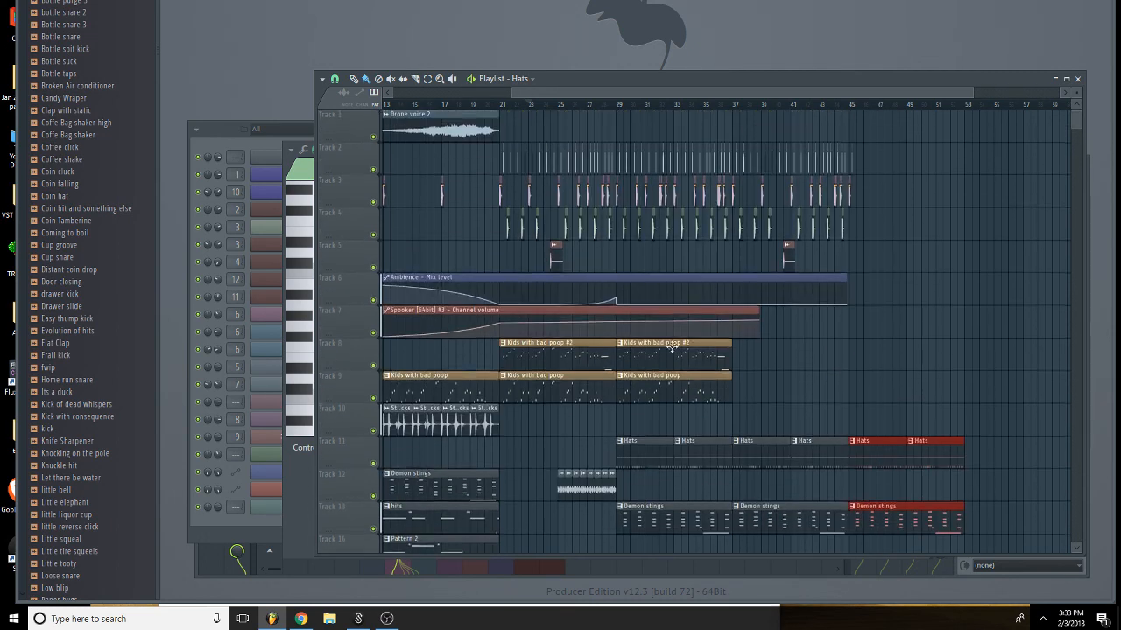
Copy both Kids with bad poop clips on Tracks 8 and 9 to start at bar 37 and delete the Hats clips from bar 45 onward.
{"action": "left_click_drag", "start_coordinate": [788, 403], "coordinate": [788, 369]}
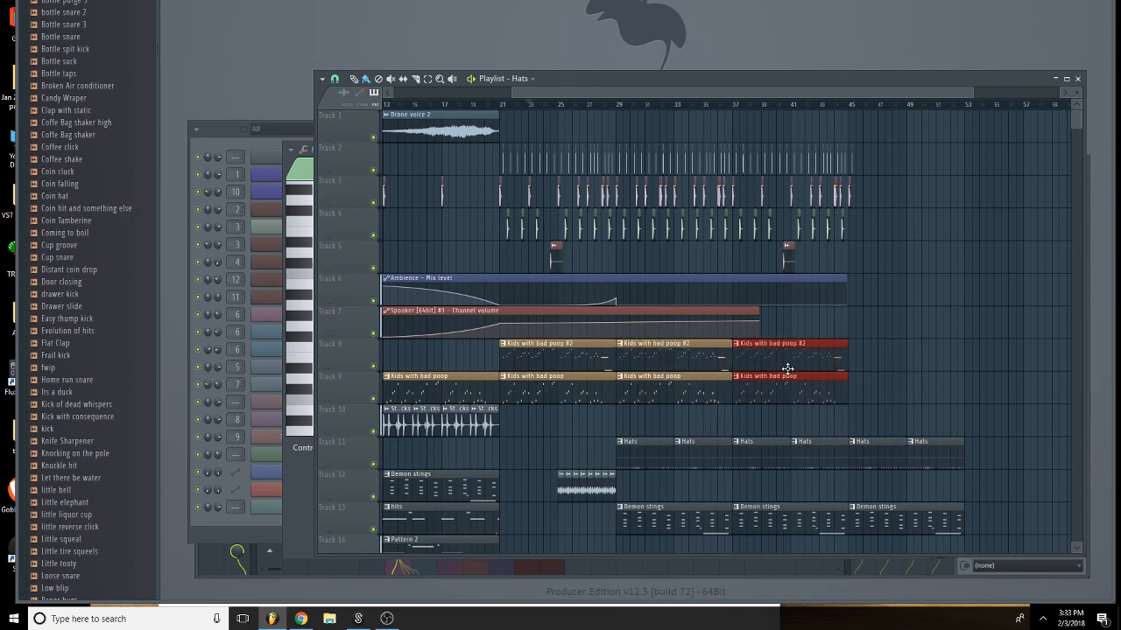
{"action": "scroll", "coordinate": [679, 413], "scroll_direction": "down", "scroll_amount": 3}
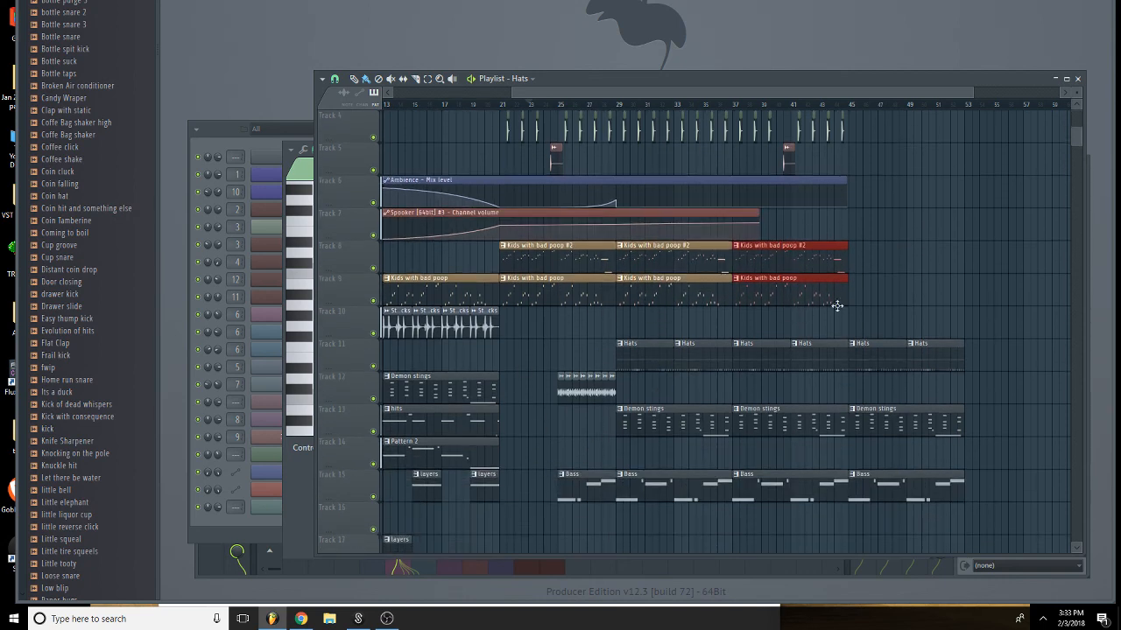
{"action": "scroll", "coordinate": [991, 423], "scroll_direction": "up", "scroll_amount": 2}
{"action": "right_click", "coordinate": [910, 434]}
{"action": "scroll", "coordinate": [901, 383], "scroll_direction": "up", "scroll_amount": 1}
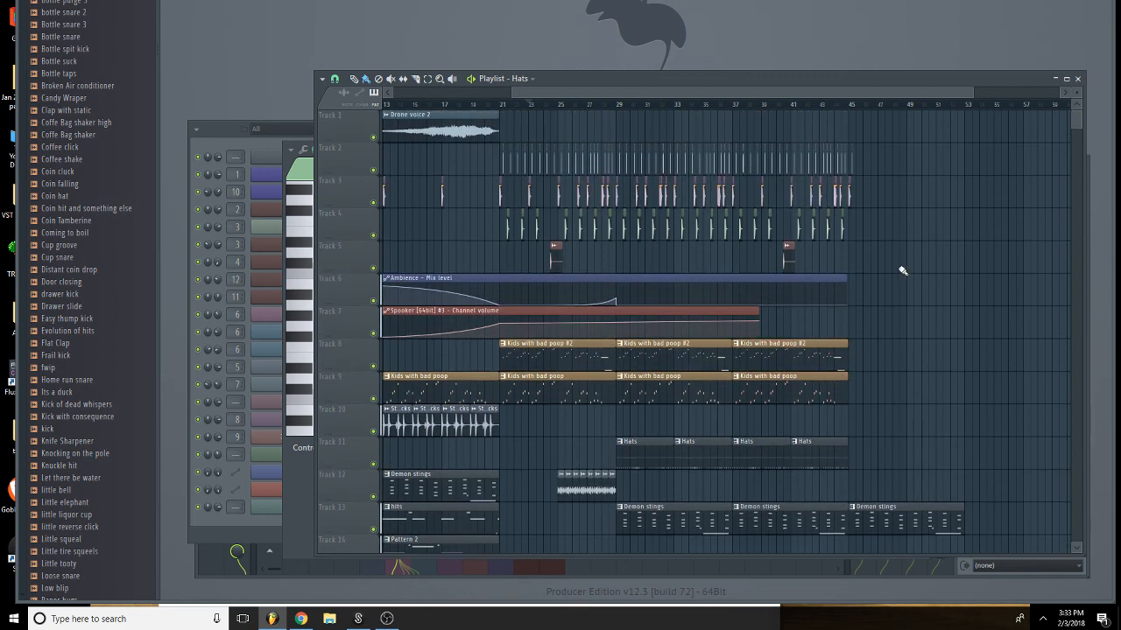
Copy the drum and effect clips of bars 37 to 45 on Tracks 2 to 5 to bar 45 and delete the Track 2 copies.
{"action": "left_click_drag", "start_coordinate": [890, 255], "coordinate": [740, 155]}
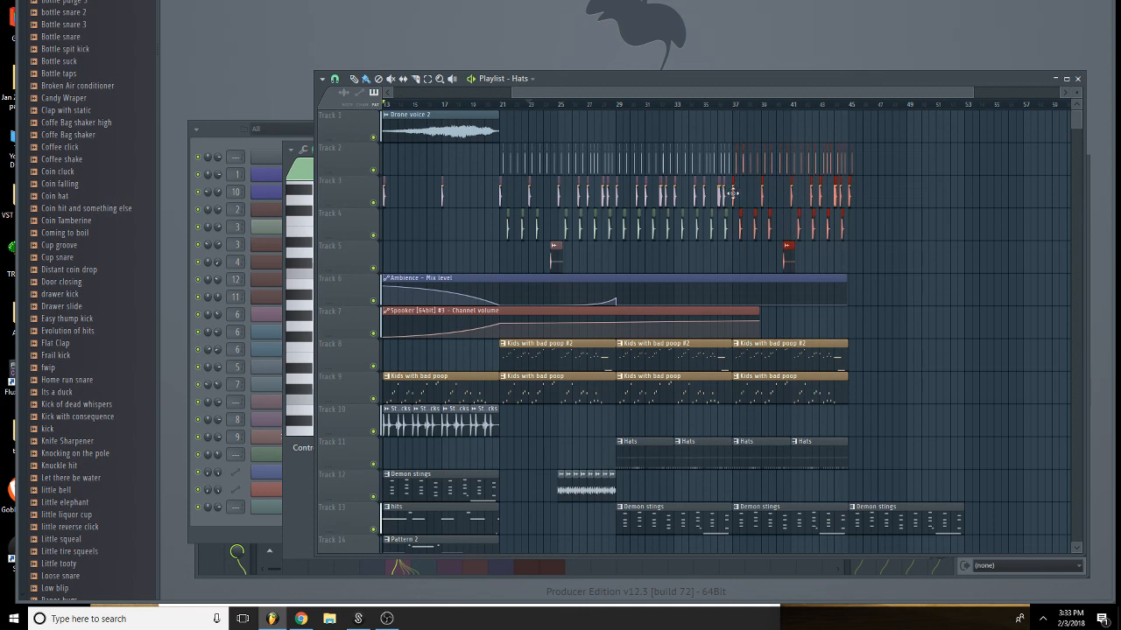
{"action": "left_click_drag", "start_coordinate": [732, 193], "coordinate": [851, 202]}
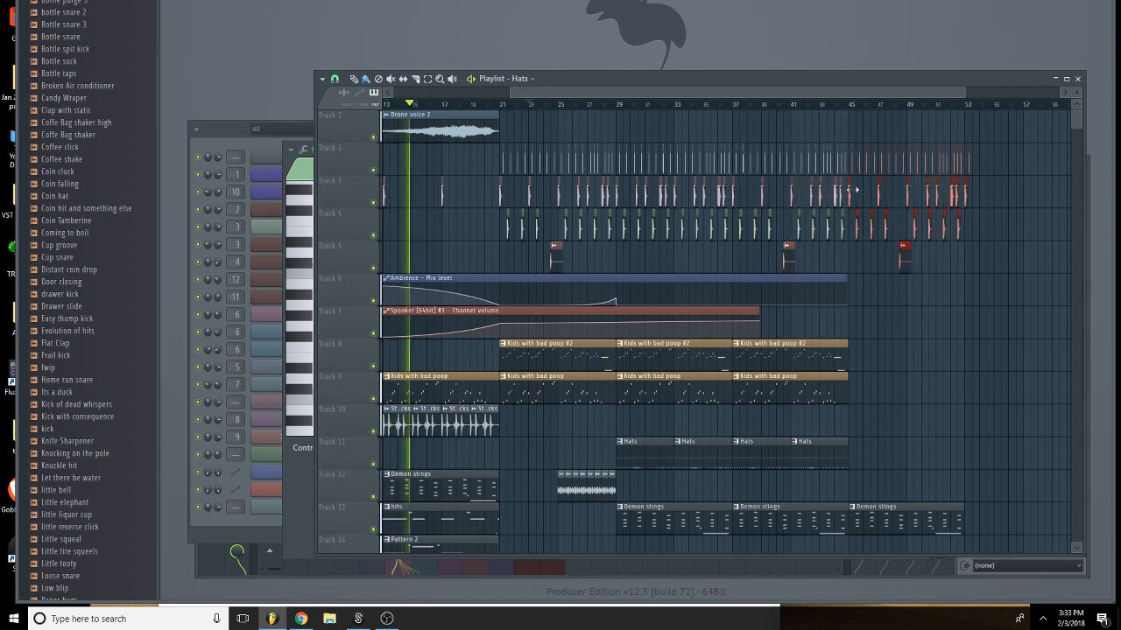
{"action": "right_click", "coordinate": [979, 173]}
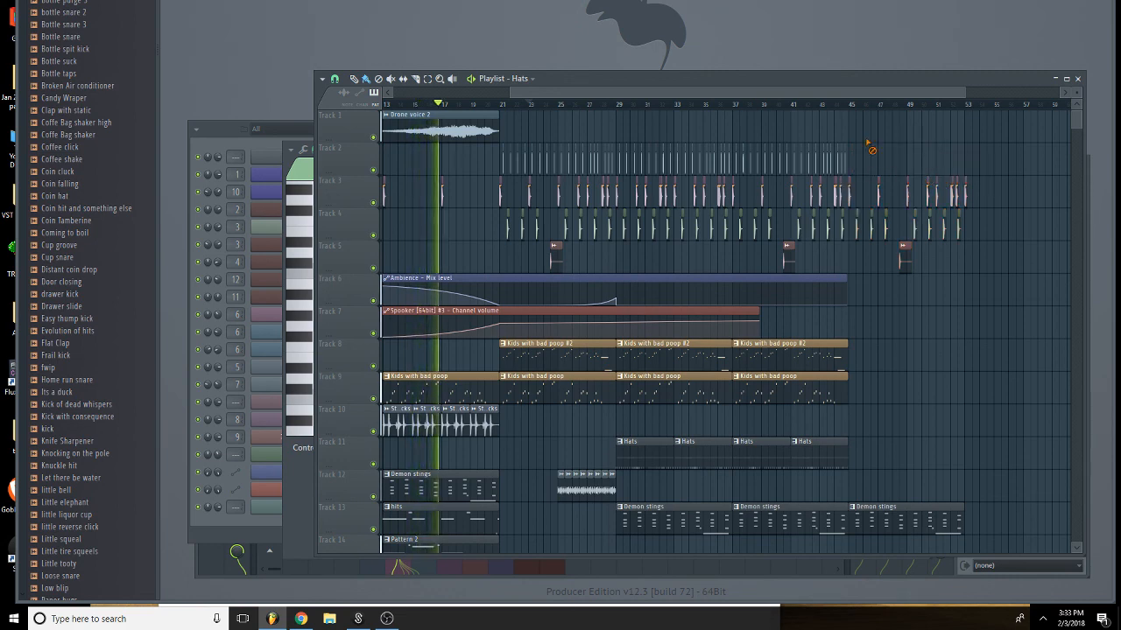
{"action": "key", "text": "ctrl+s"}
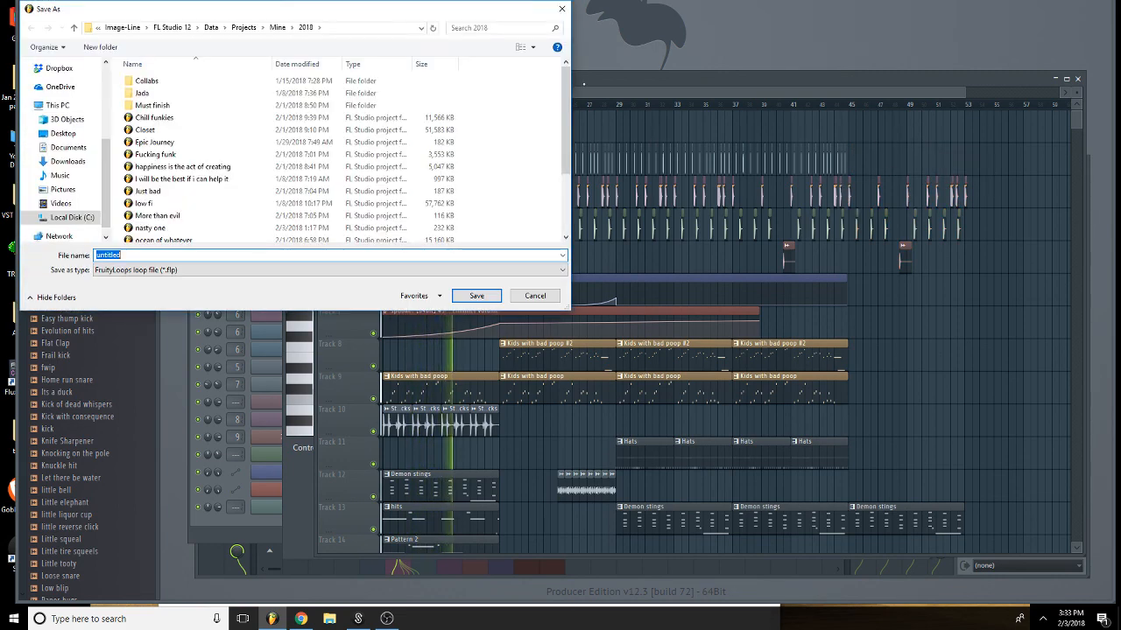
{"action": "left_click", "coordinate": [562, 10]}
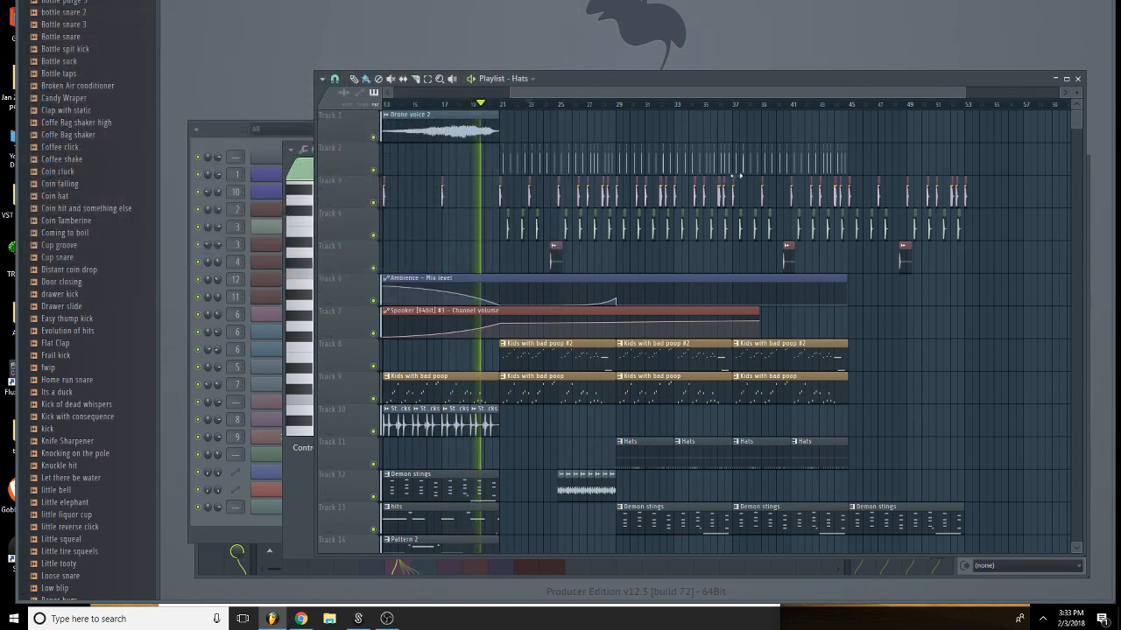
{"action": "scroll", "coordinate": [797, 154], "scroll_direction": "down", "scroll_amount": 5}
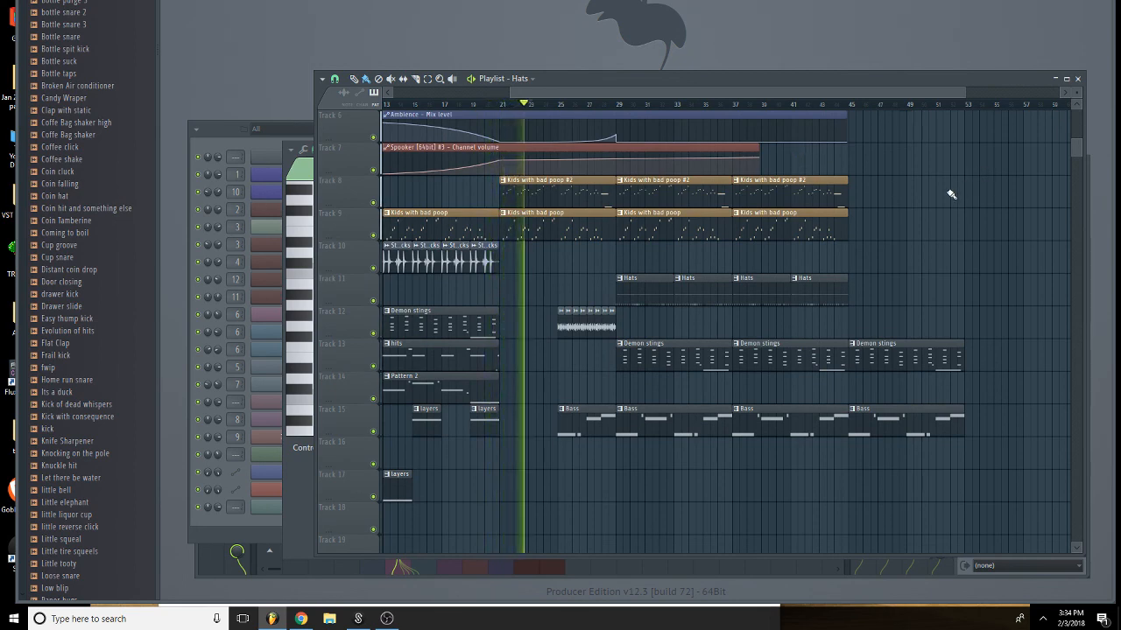
{"action": "scroll", "coordinate": [948, 194], "scroll_direction": "up", "scroll_amount": 5}
{"action": "scroll", "coordinate": [928, 217], "scroll_direction": "down", "scroll_amount": 3}
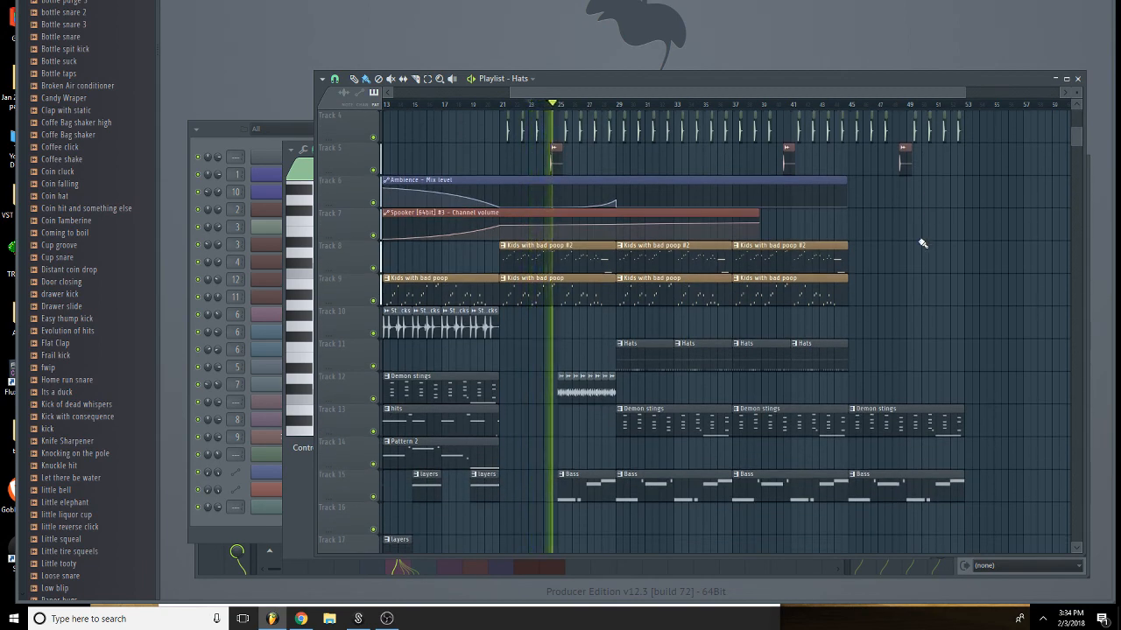
{"action": "scroll", "coordinate": [921, 242], "scroll_direction": "up", "scroll_amount": 3}
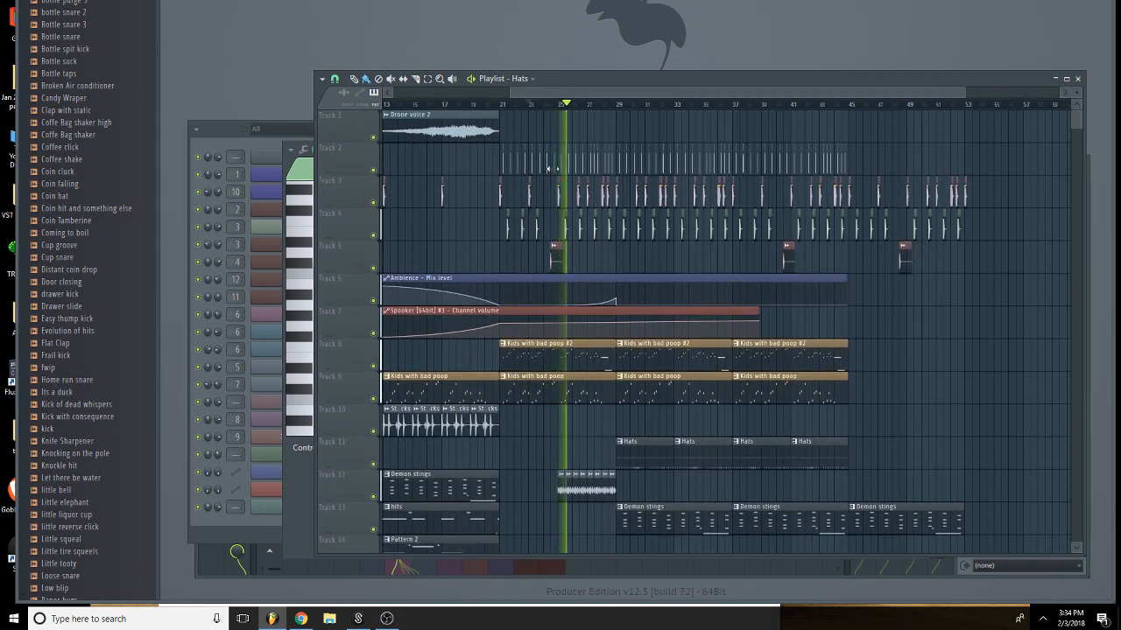
Examine the notes of the Kids with bad poop and Kids with bad poop #2 patterns in the piano roll.
{"action": "double_click", "coordinate": [576, 383]}
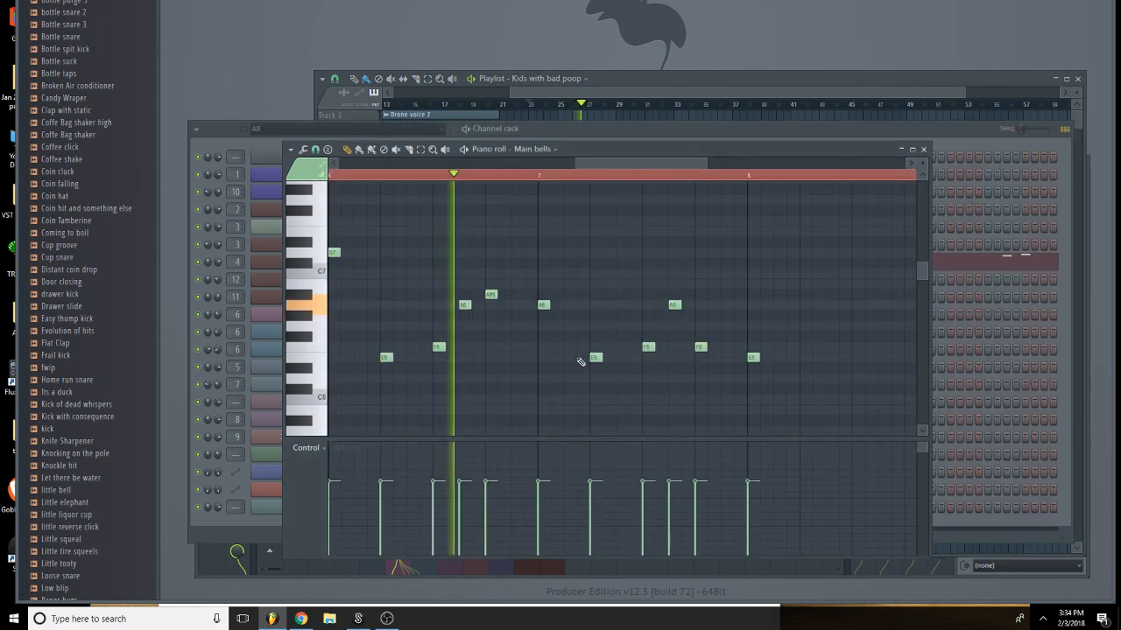
{"action": "left_click", "coordinate": [923, 149]}
{"action": "left_click", "coordinate": [641, 86]}
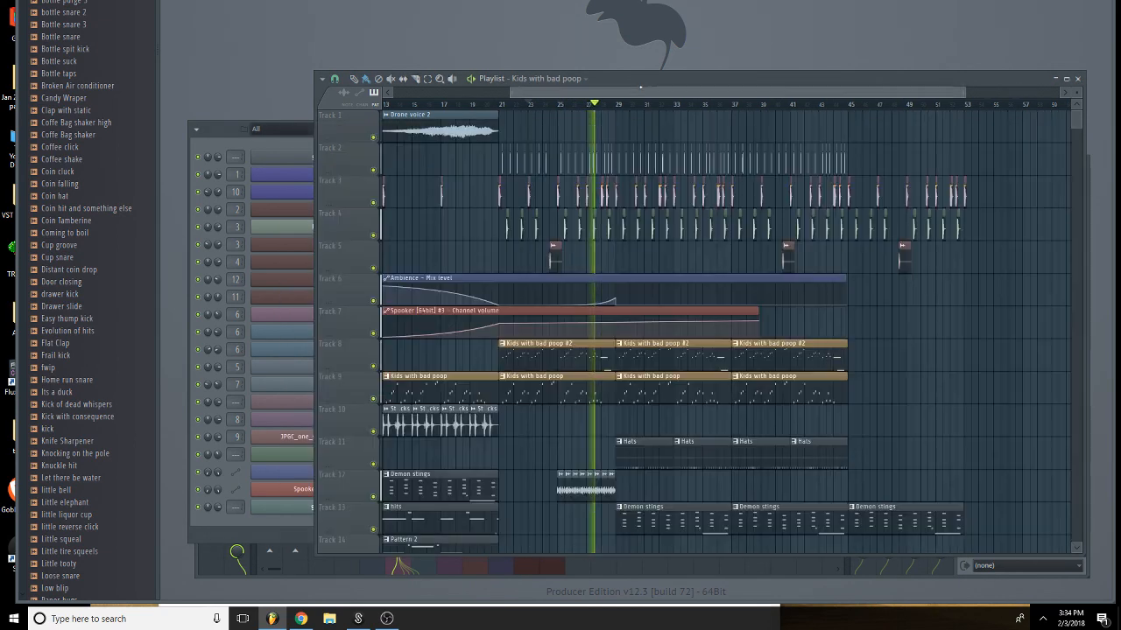
{"action": "double_click", "coordinate": [554, 341]}
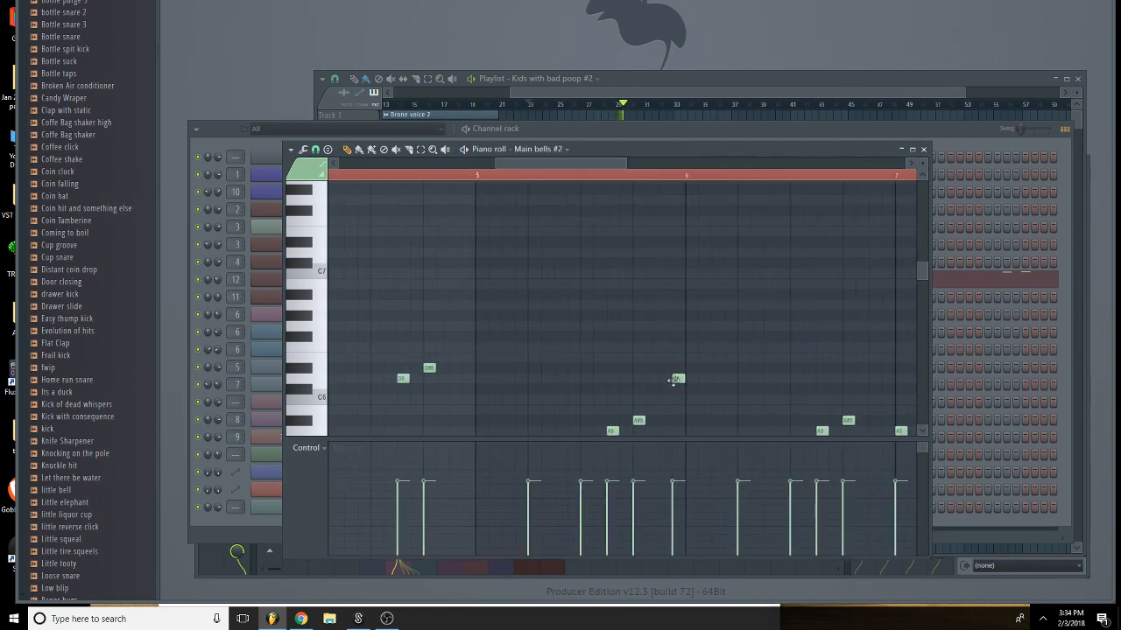
{"action": "left_click", "coordinate": [598, 112]}
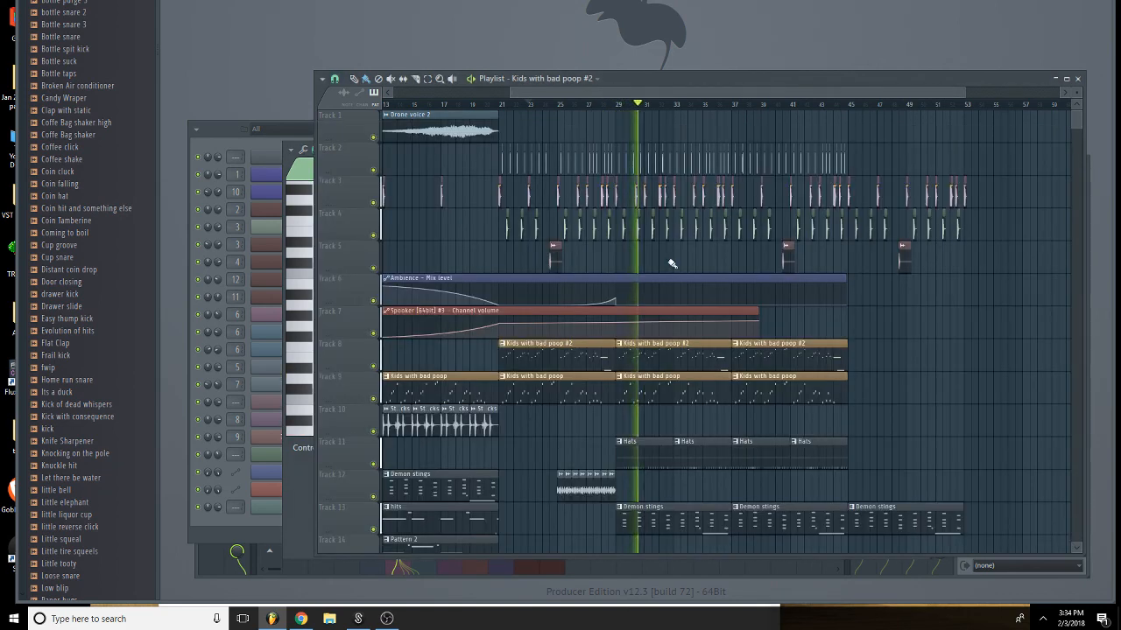
{"action": "key", "text": "ctrl+s"}
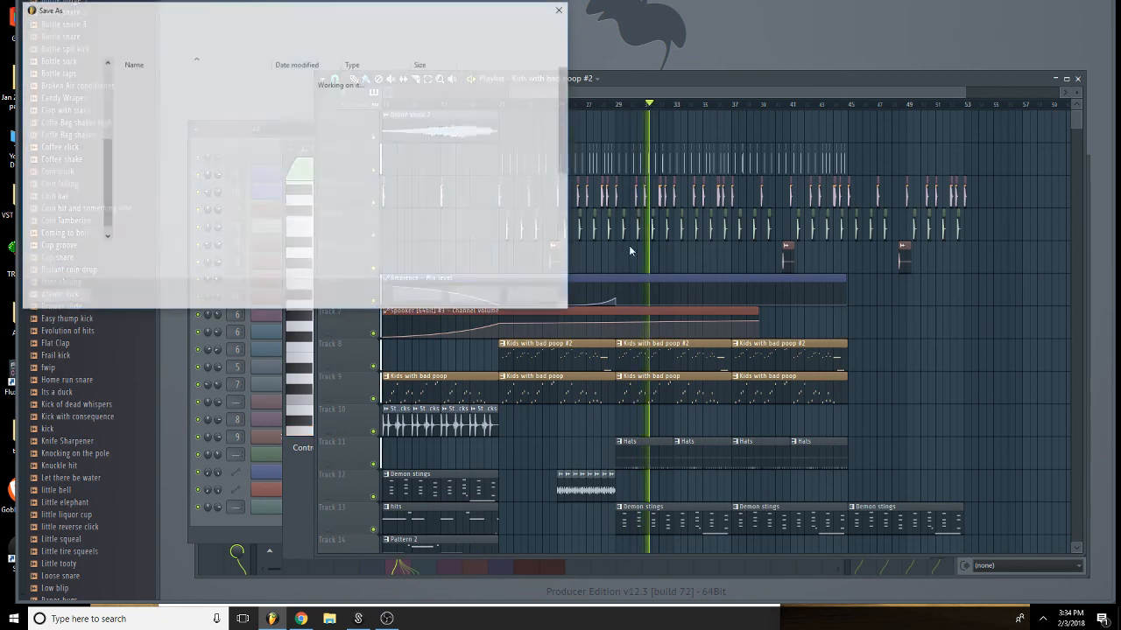
{"action": "left_click", "coordinate": [560, 10]}
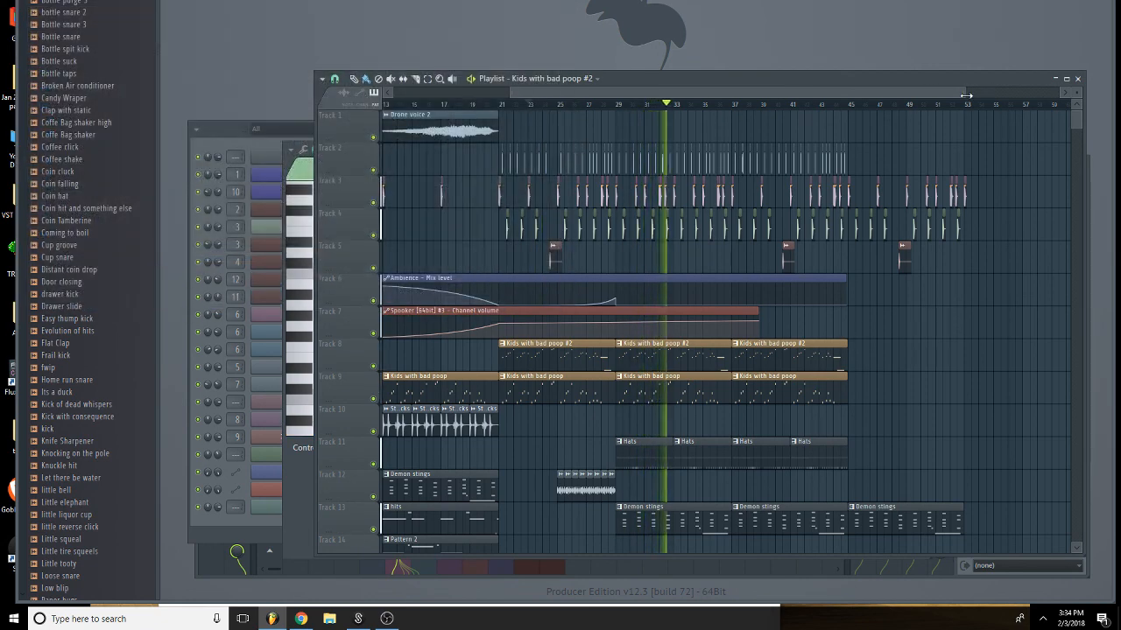
Copy the Demon stings and Bass clips spanning bars 45 to 53 so the copies start at bar 53.
{"action": "left_click_drag", "start_coordinate": [965, 95], "coordinate": [738, 96]}
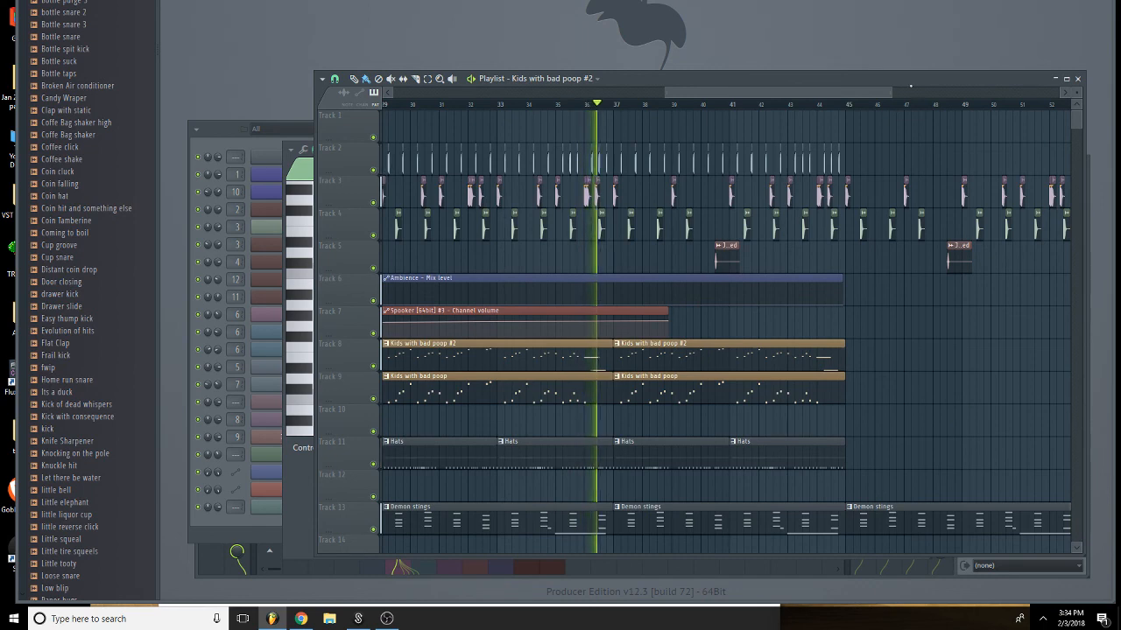
{"action": "left_click_drag", "start_coordinate": [892, 92], "coordinate": [1062, 113]}
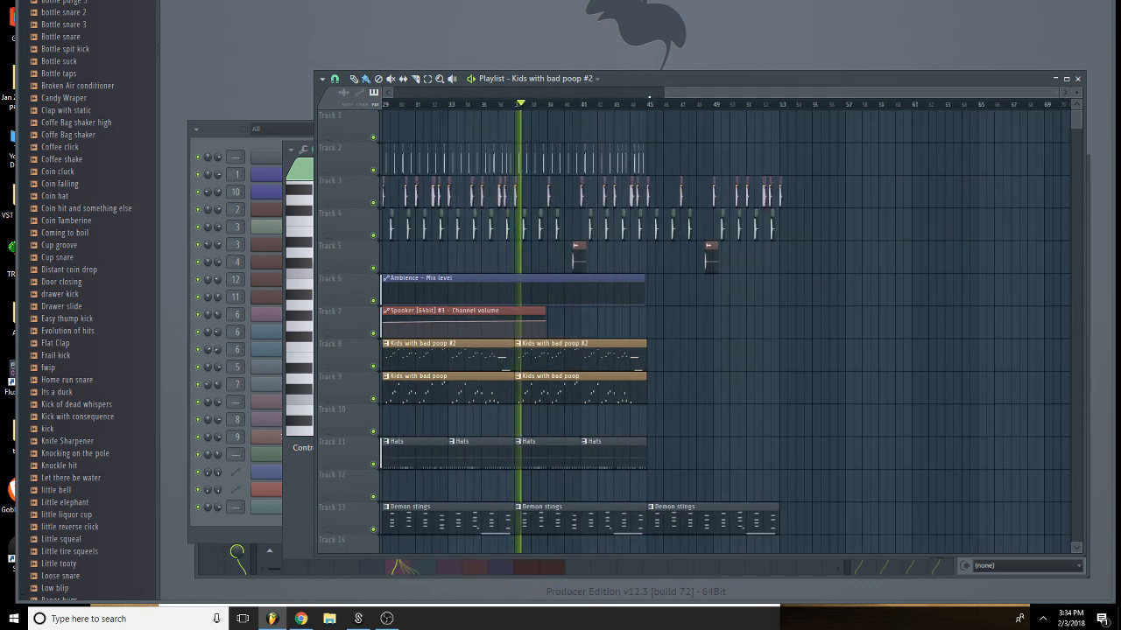
{"action": "left_click_drag", "start_coordinate": [650, 92], "coordinate": [385, 92]}
{"action": "scroll", "coordinate": [954, 252], "scroll_direction": "down", "scroll_amount": 4}
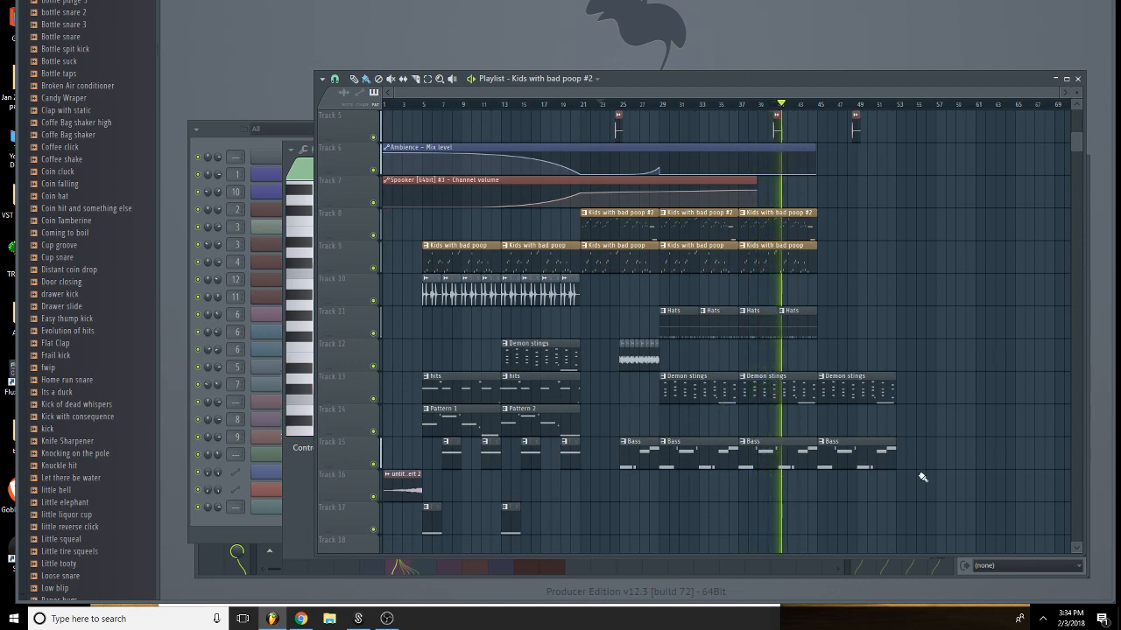
{"action": "left_click_drag", "start_coordinate": [953, 461], "coordinate": [841, 390]}
{"action": "mouse_move", "coordinate": [842, 392]}
{"action": "left_mouse_down"}
{"action": "mouse_move", "coordinate": [929, 396]}
{"action": "mouse_move", "coordinate": [920, 394]}
{"action": "left_mouse_up"}
{"action": "scroll", "coordinate": [911, 351], "scroll_direction": "up", "scroll_amount": 3}
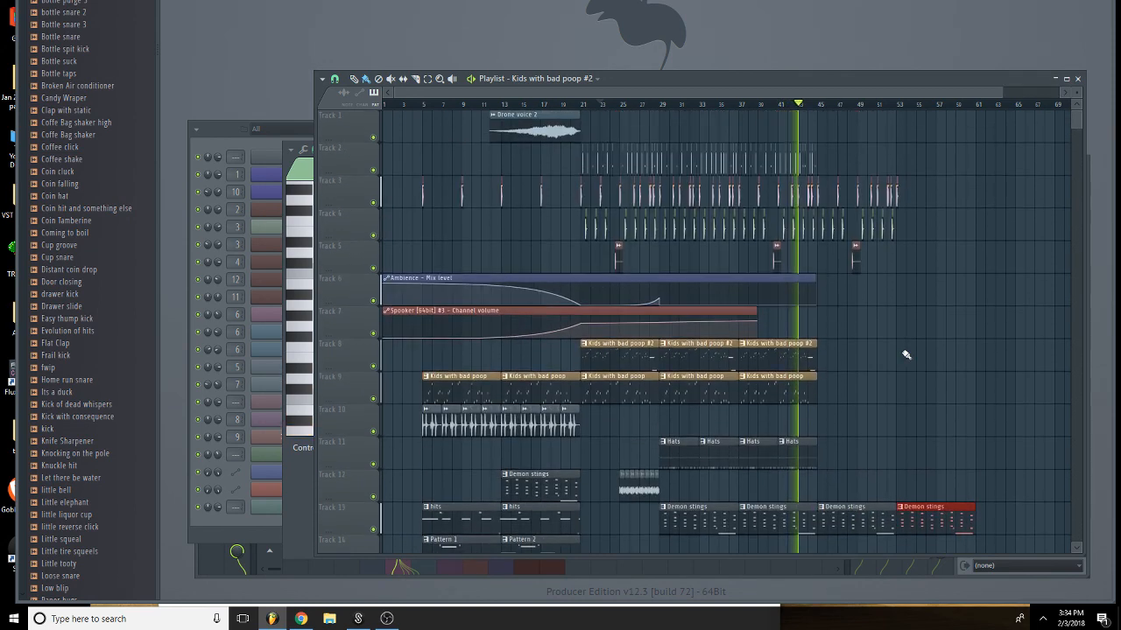
Delete the drum clips between bars 45 and 49 on Tracks 3 and 4.
{"action": "right_click", "coordinate": [822, 198]}
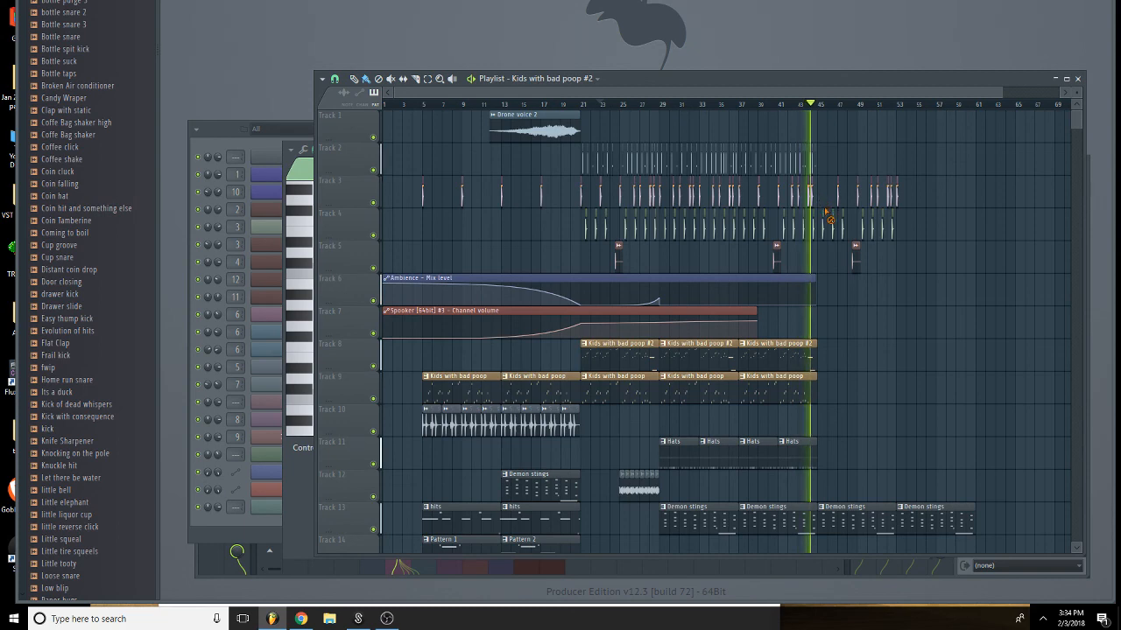
{"action": "right_click", "coordinate": [833, 230]}
{"action": "right_click", "coordinate": [842, 226]}
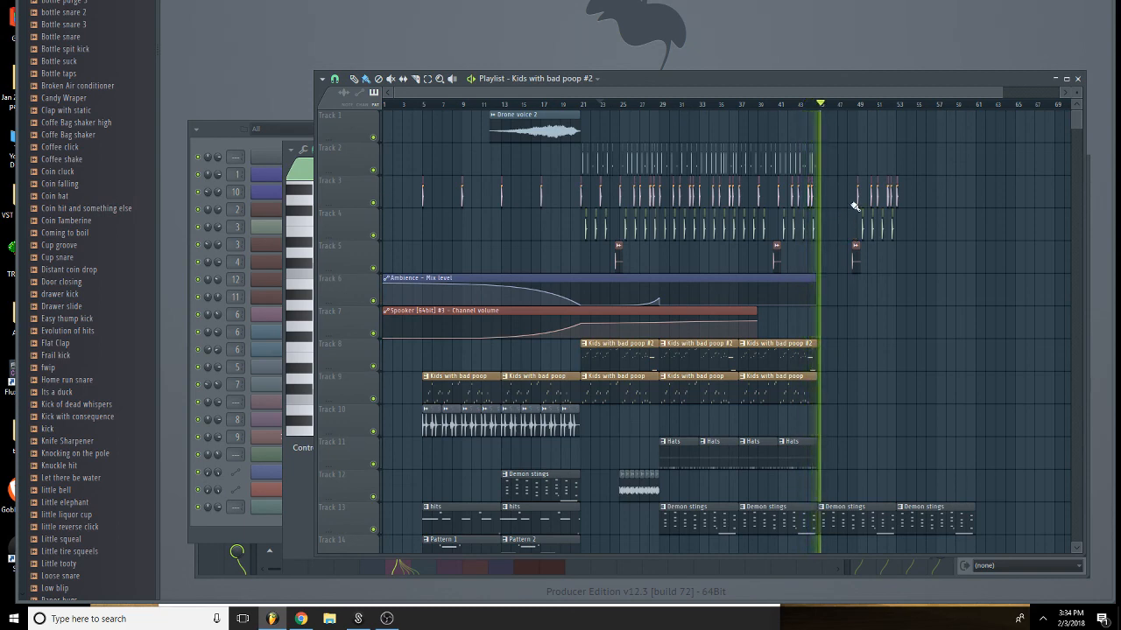
Place a Pattern 1 clip at bar 45 on Track 14 and hits clips at bars 45 and 53 on Track 12.
{"action": "scroll", "coordinate": [881, 265], "scroll_direction": "down", "scroll_amount": 5}
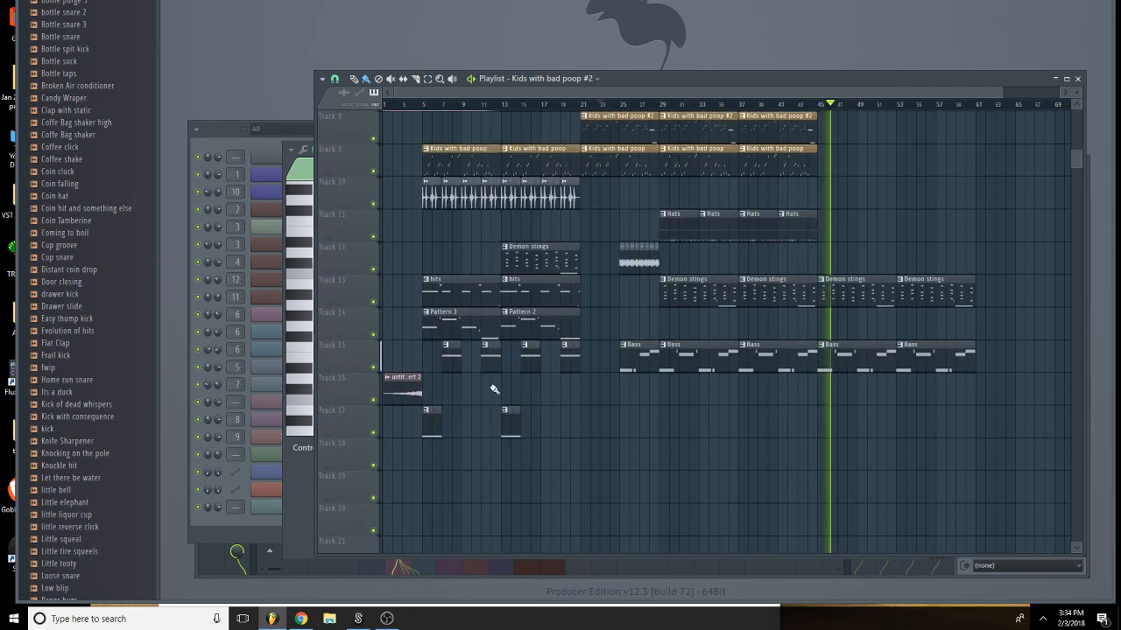
{"action": "left_click", "coordinate": [459, 324]}
{"action": "left_click", "coordinate": [850, 325]}
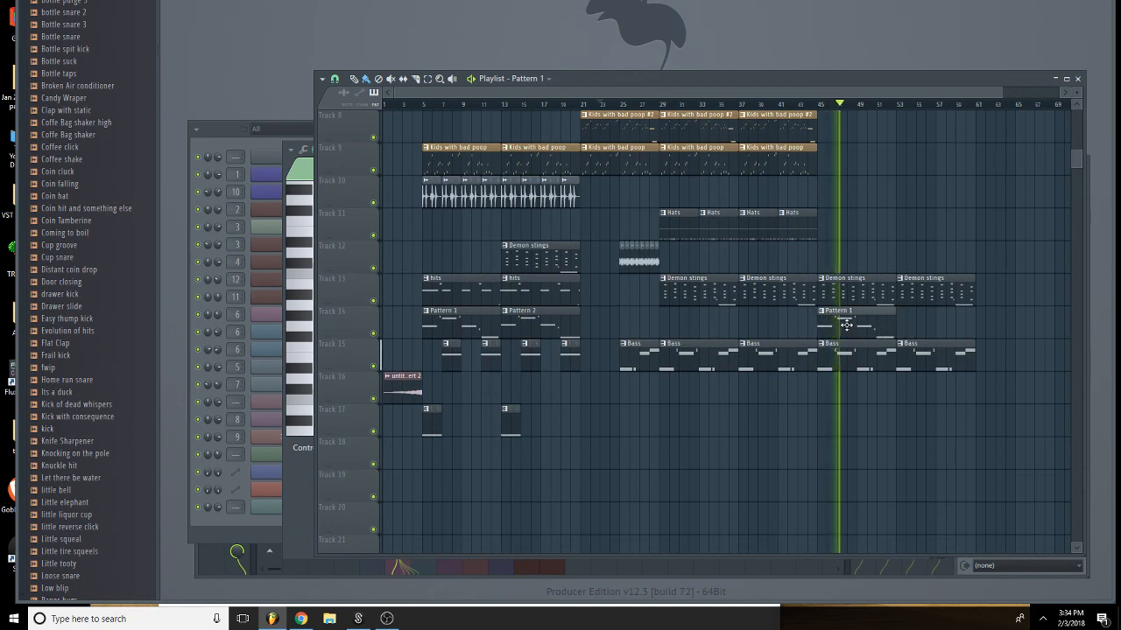
{"action": "left_click", "coordinate": [513, 300]}
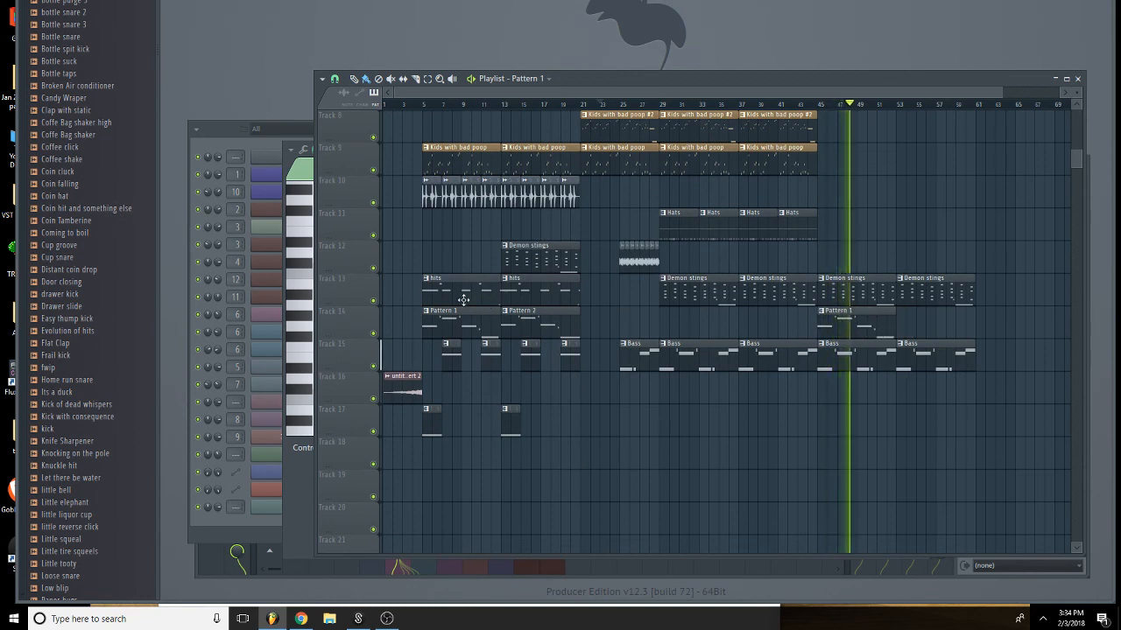
{"action": "left_click", "coordinate": [851, 247]}
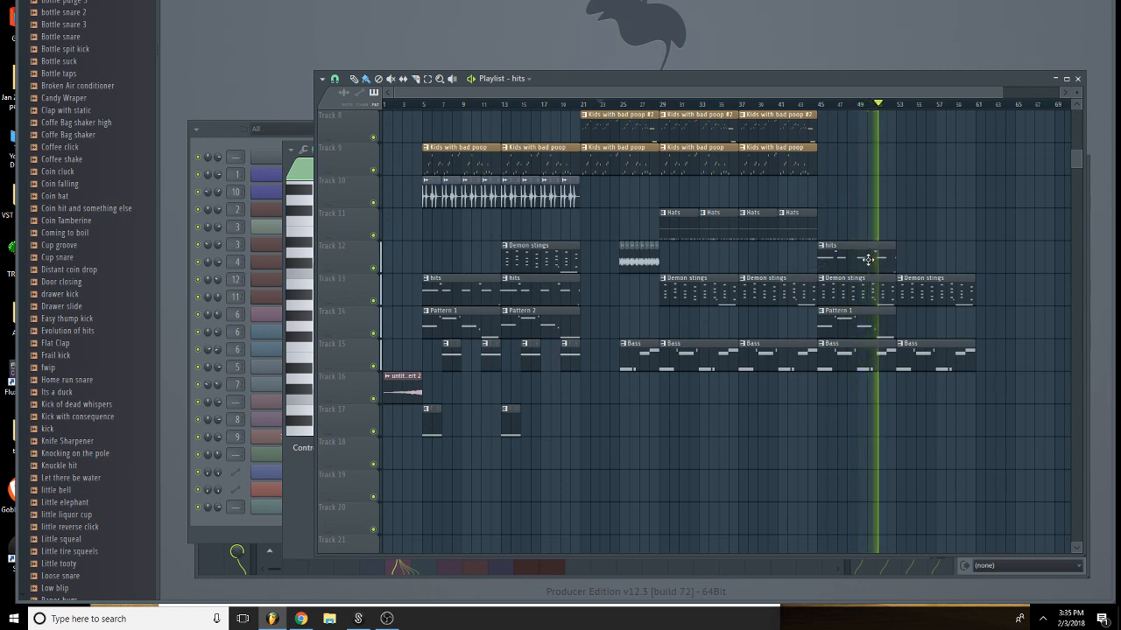
{"action": "left_click", "coordinate": [938, 258]}
Copy the Track 10 audio clips of bars 5 to 21 to bar 45 and delete the drum and effect clips beyond bar 45 on Tracks 3 to 5.
{"action": "left_click_drag", "start_coordinate": [627, 188], "coordinate": [908, 218]}
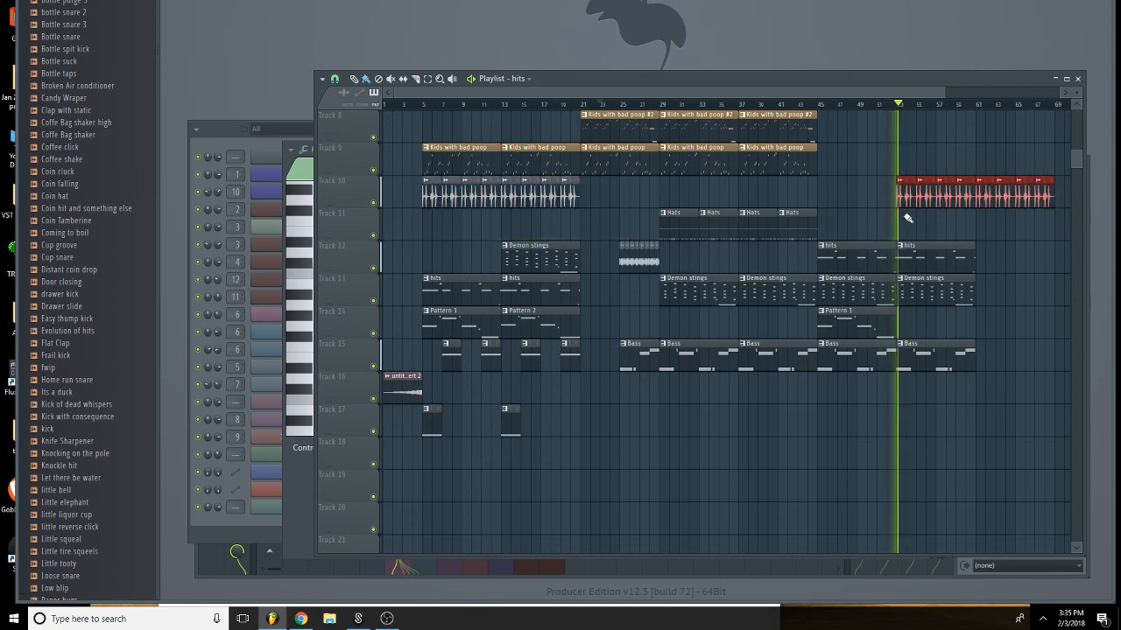
{"action": "left_click_drag", "start_coordinate": [941, 93], "coordinate": [1014, 122]}
{"action": "scroll", "coordinate": [971, 287], "scroll_direction": "up", "scroll_amount": 5}
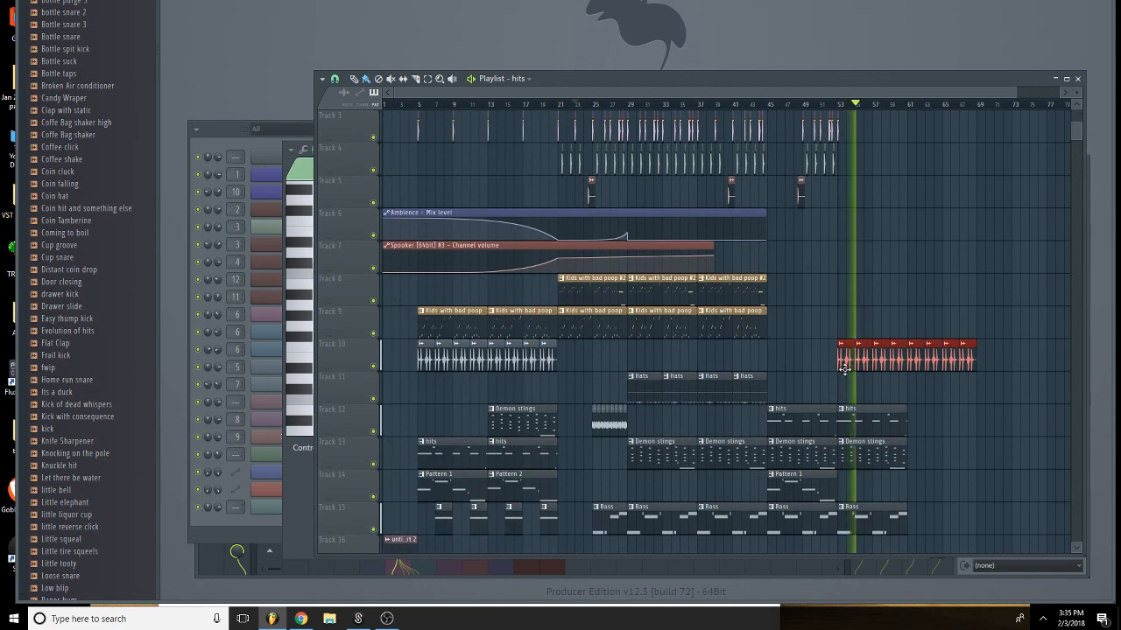
{"action": "right_click", "coordinate": [879, 143]}
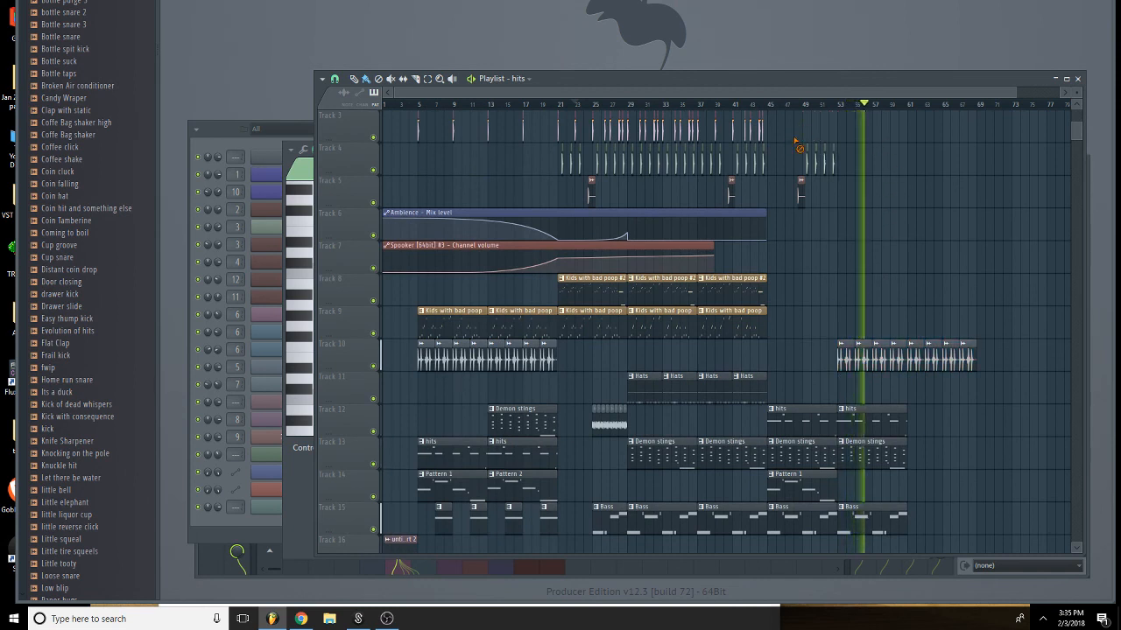
{"action": "key", "text": "space"}
{"action": "left_click_drag", "start_coordinate": [845, 368], "coordinate": [776, 368]}
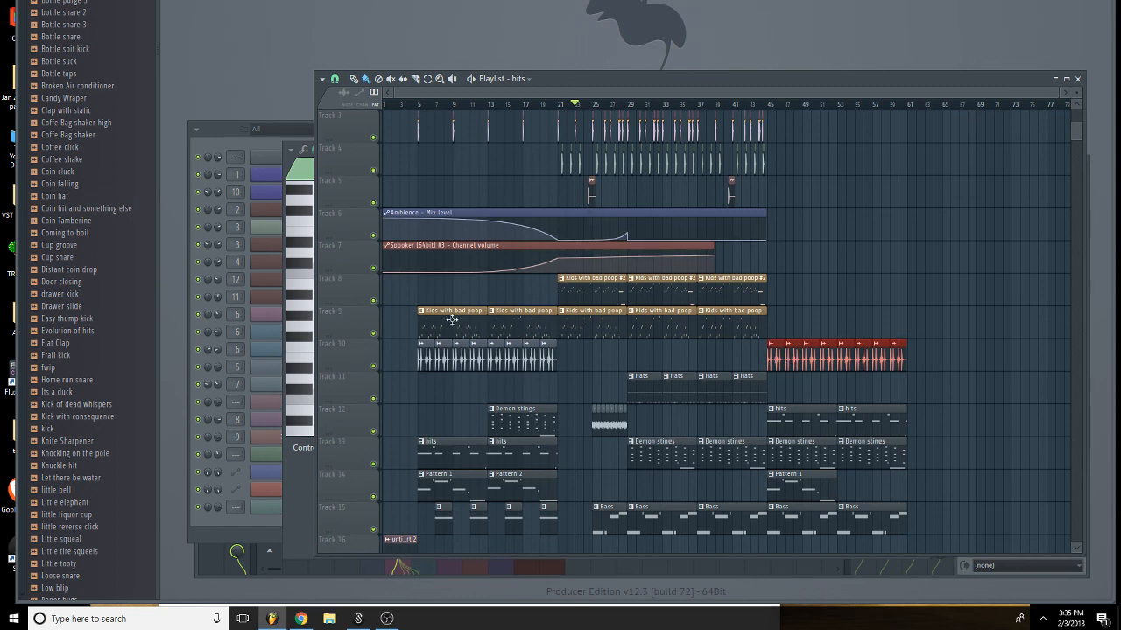
Add a second Pattern 1 clip at bar 53 on Track 14 and delete the Bass clips at bars 45 and 53.
{"action": "scroll", "coordinate": [716, 270], "scroll_direction": "down", "scroll_amount": 2}
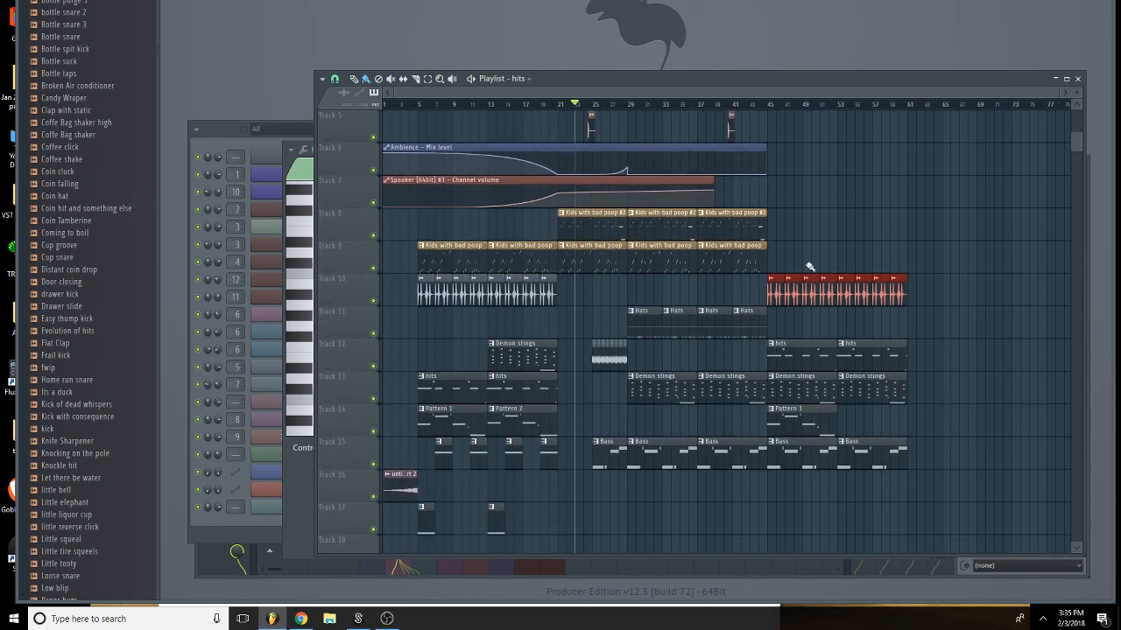
{"action": "scroll", "coordinate": [865, 355], "scroll_direction": "down", "scroll_amount": 1}
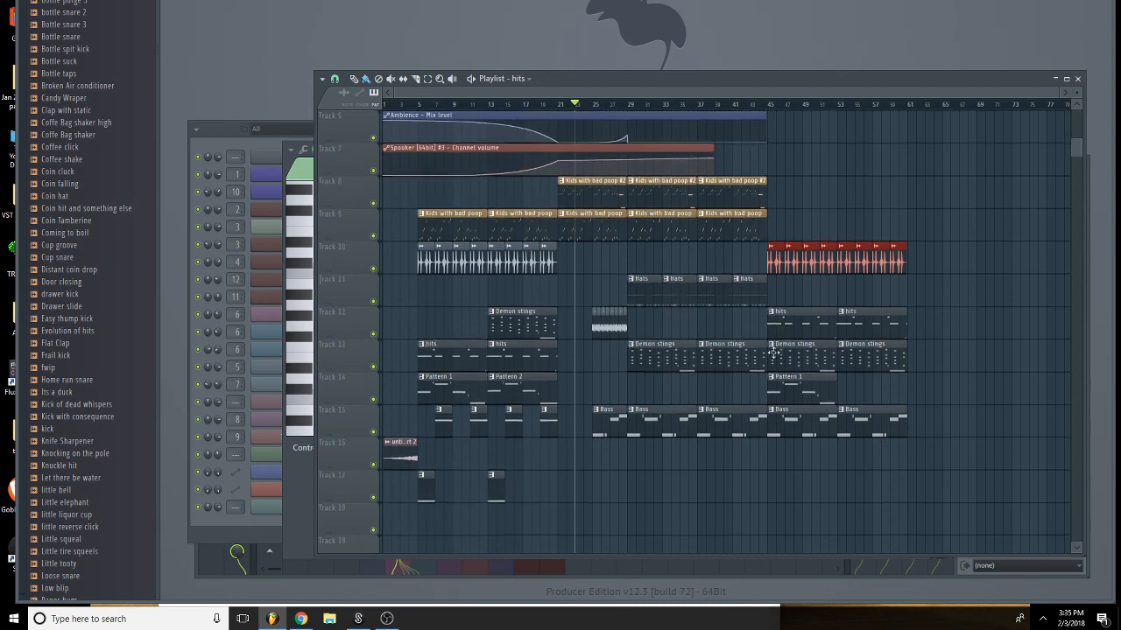
{"action": "scroll", "coordinate": [825, 318], "scroll_direction": "down", "scroll_amount": 1}
{"action": "left_click", "coordinate": [806, 353]}
{"action": "left_click", "coordinate": [867, 350]}
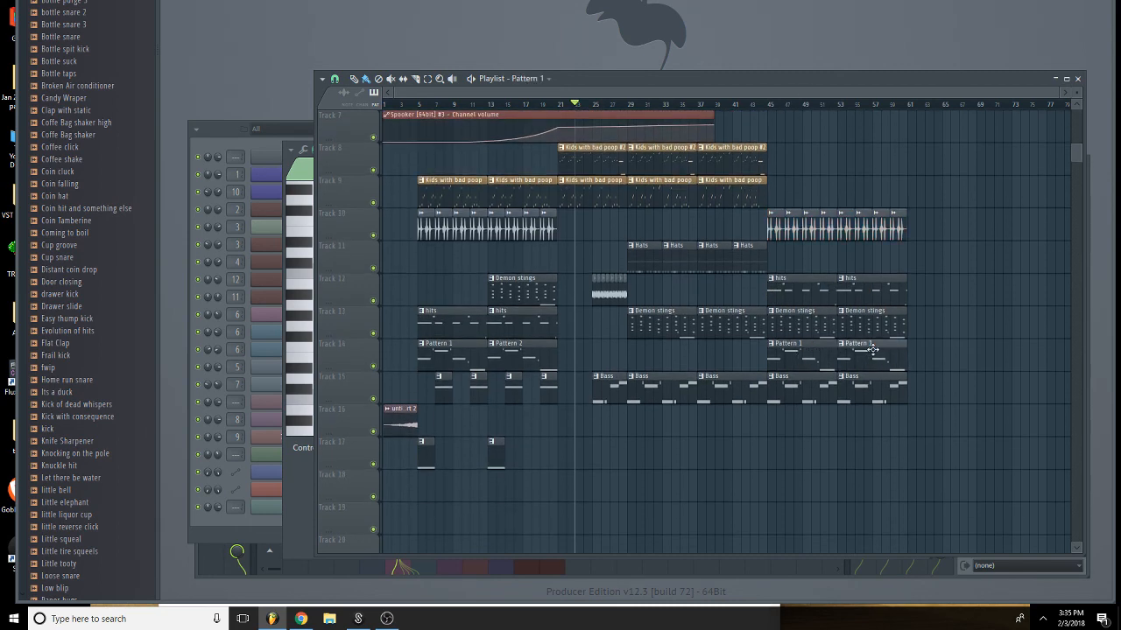
{"action": "right_click", "coordinate": [809, 399]}
{"action": "right_click", "coordinate": [884, 398]}
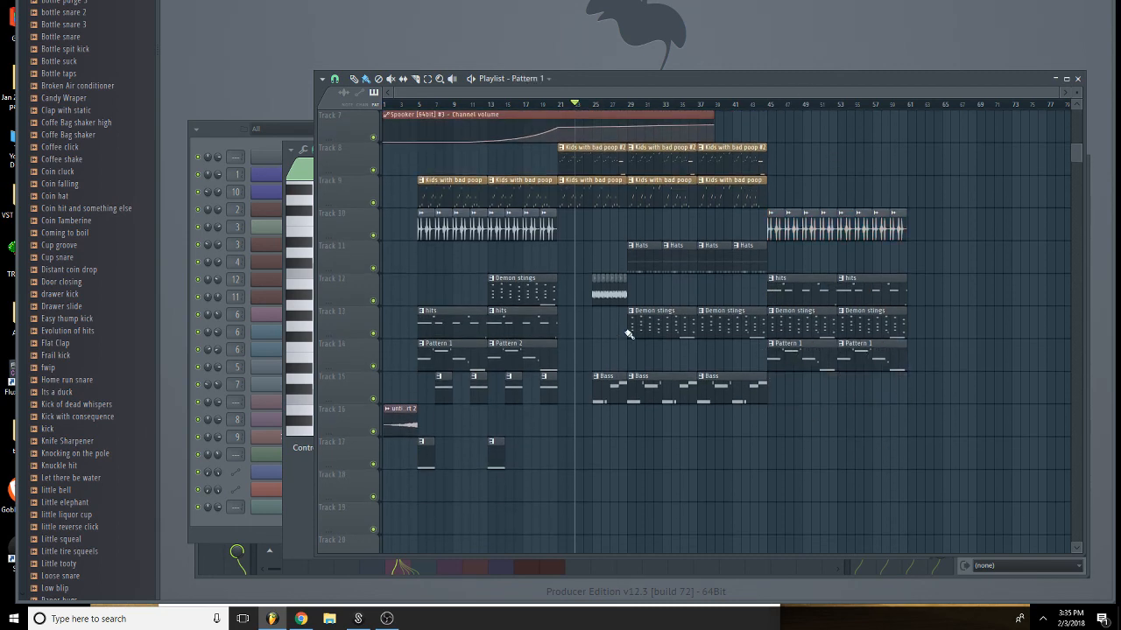
Browse and audition the browser samples, and place the Bottle purge 2 sample on Track 5 just before bar 27.
{"action": "scroll", "coordinate": [595, 368], "scroll_direction": "up", "scroll_amount": 5}
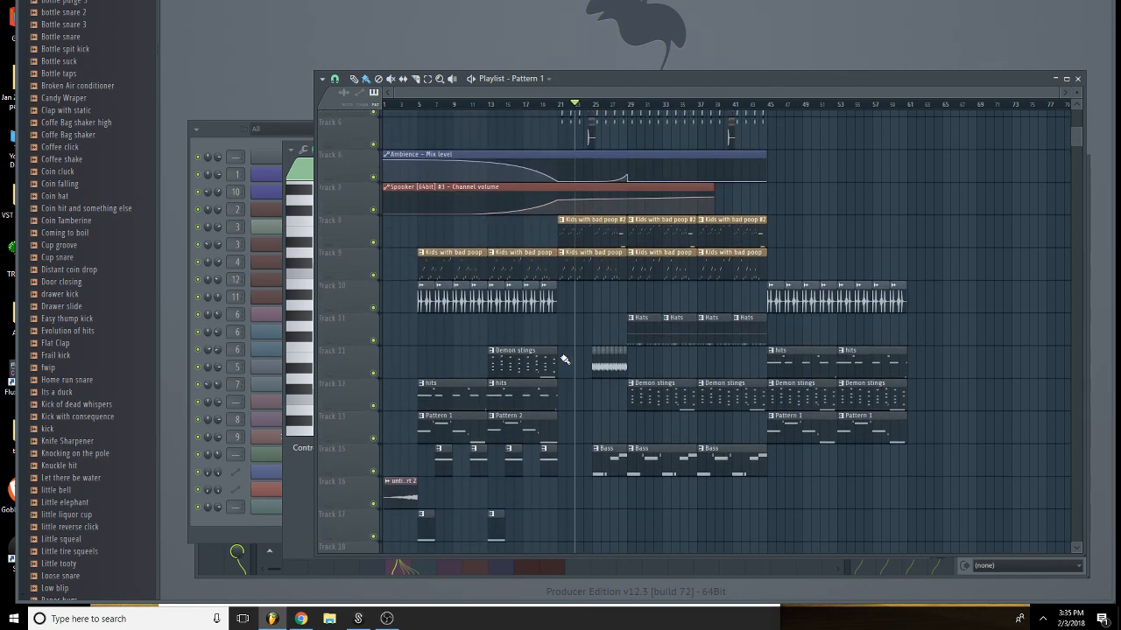
{"action": "scroll", "coordinate": [525, 354], "scroll_direction": "down", "scroll_amount": 6}
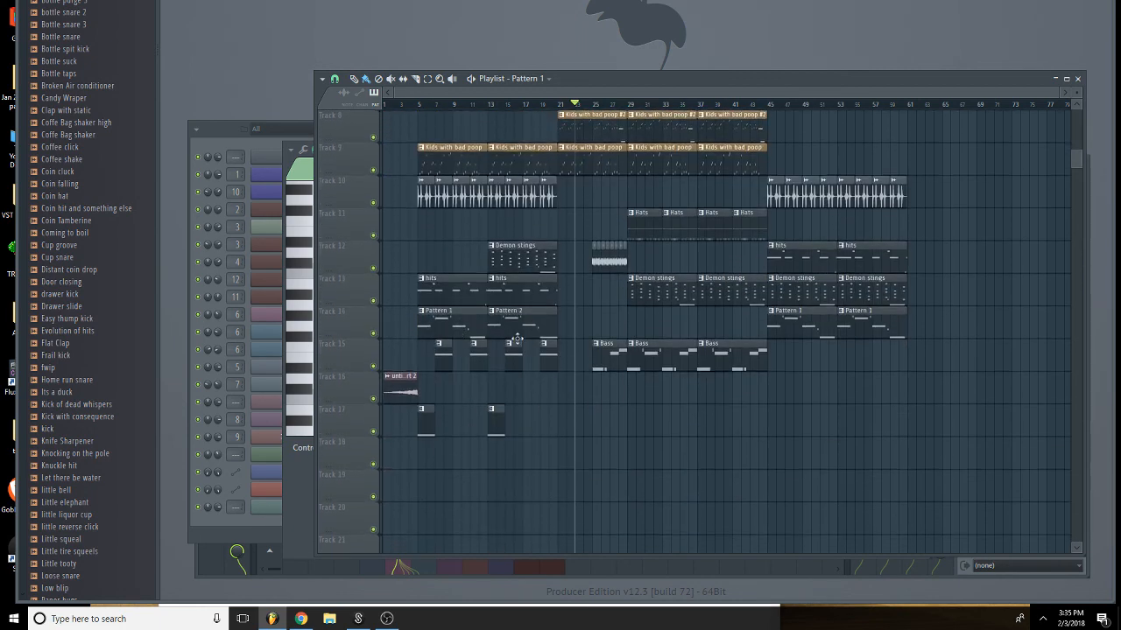
{"action": "scroll", "coordinate": [608, 481], "scroll_direction": "up", "scroll_amount": 7}
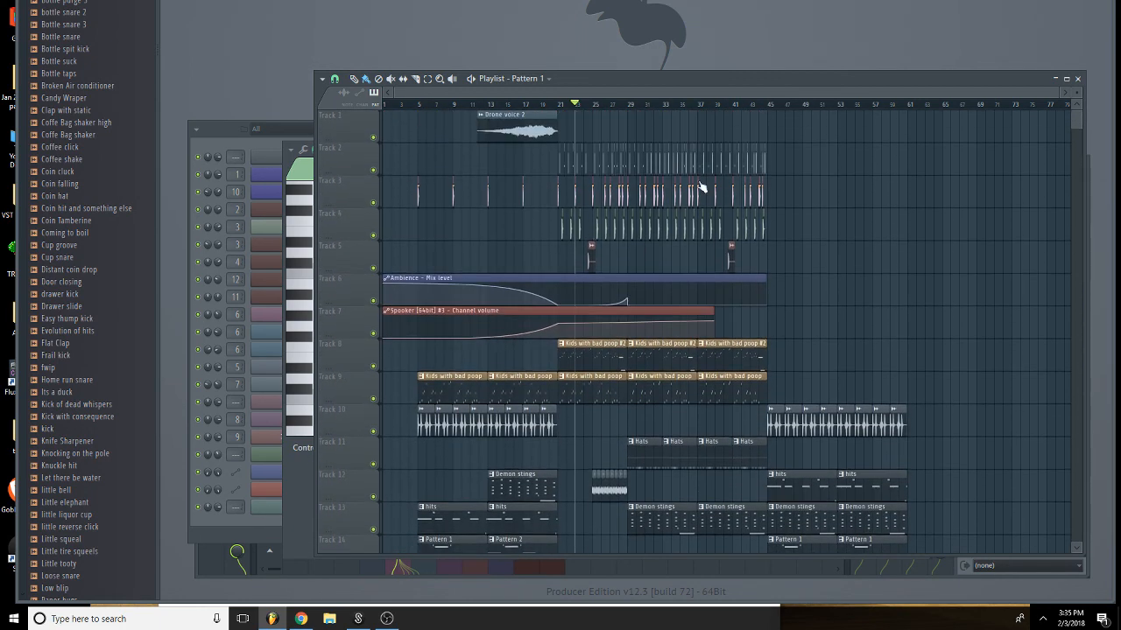
{"action": "left_click_drag", "start_coordinate": [1055, 93], "coordinate": [709, 111]}
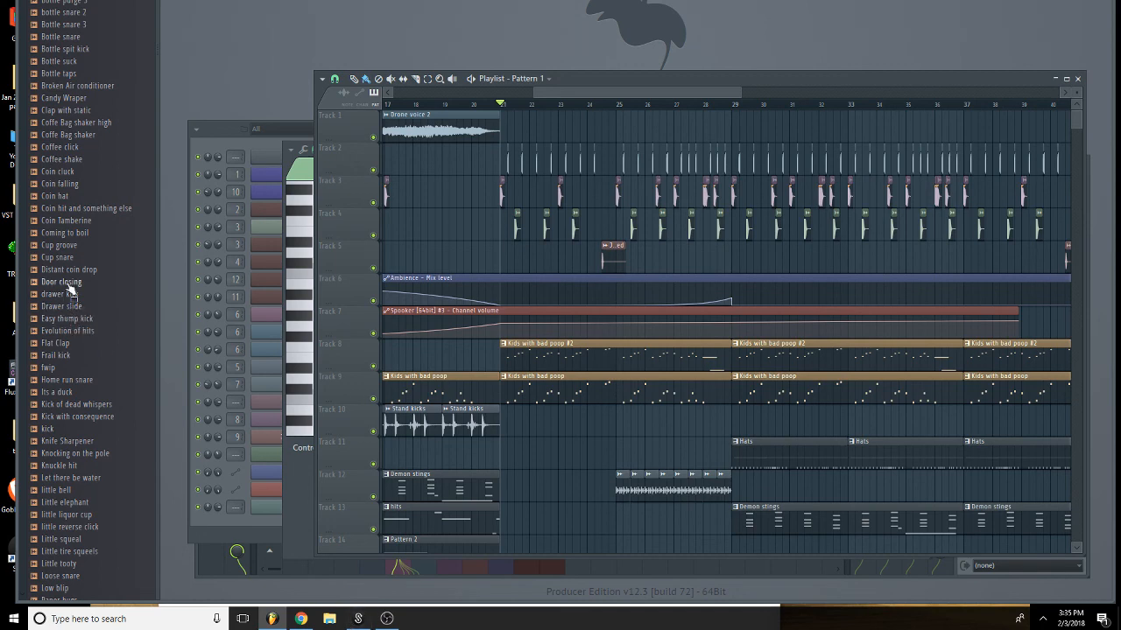
{"action": "scroll", "coordinate": [71, 350], "scroll_direction": "down", "scroll_amount": 6}
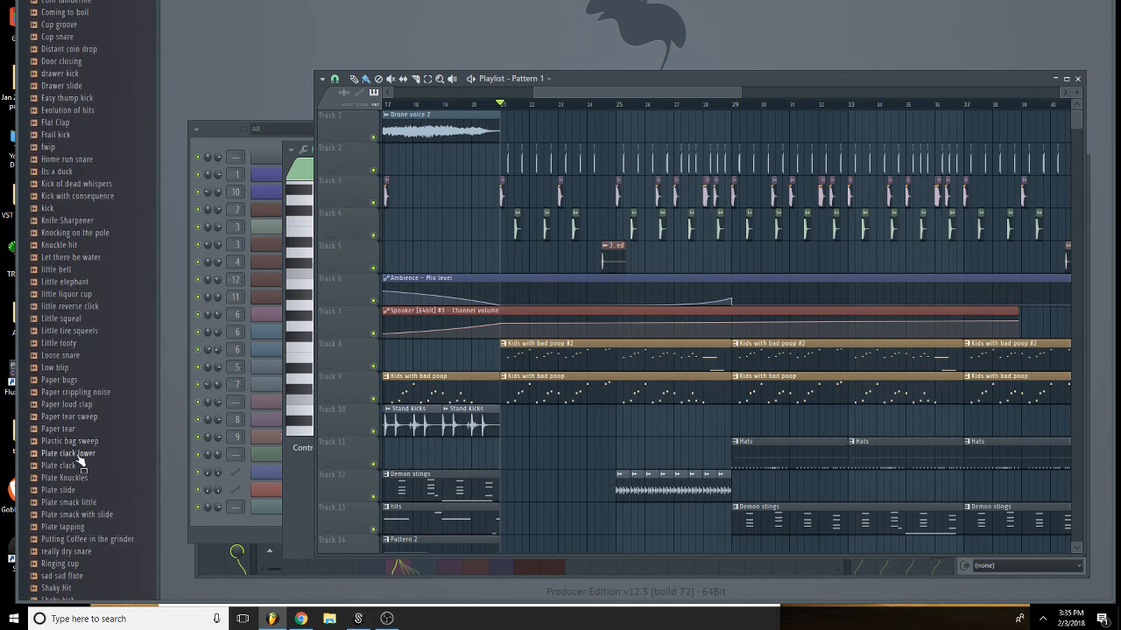
{"action": "scroll", "coordinate": [79, 457], "scroll_direction": "down", "scroll_amount": 6}
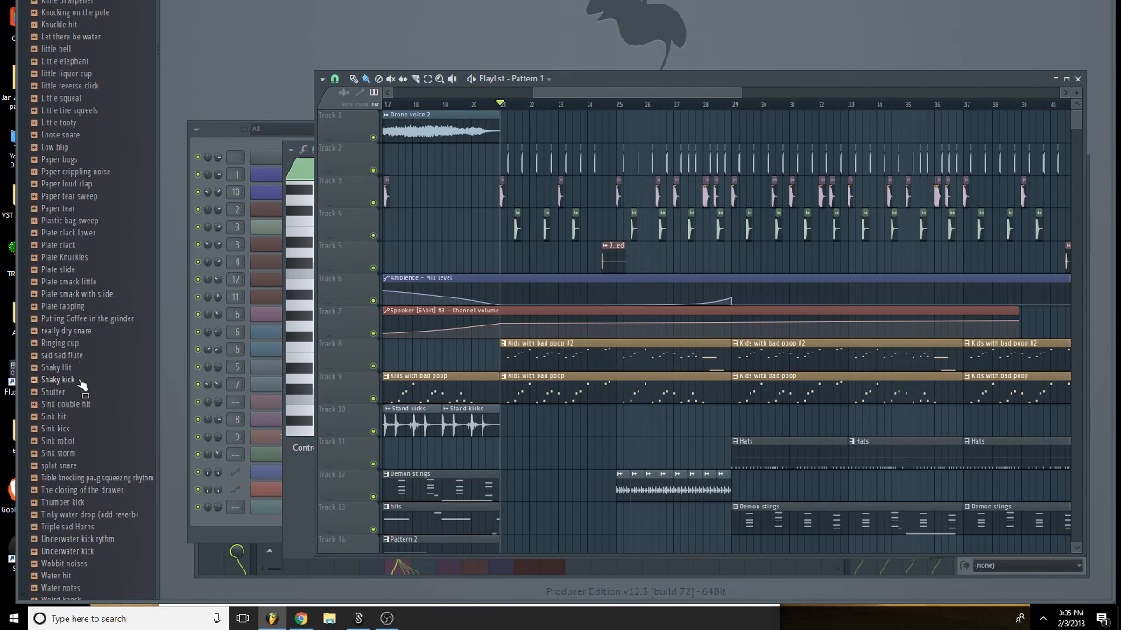
{"action": "scroll", "coordinate": [79, 380], "scroll_direction": "up", "scroll_amount": 12}
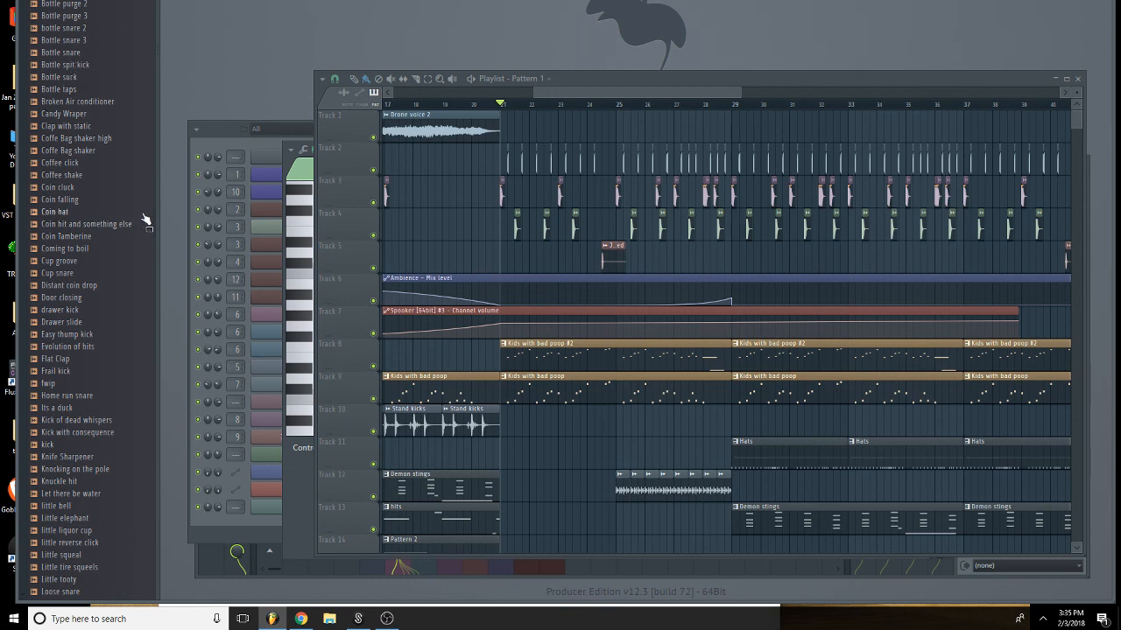
{"action": "key", "text": "Down"}
{"action": "key", "text": "Up"}
{"action": "key", "text": "Up"}
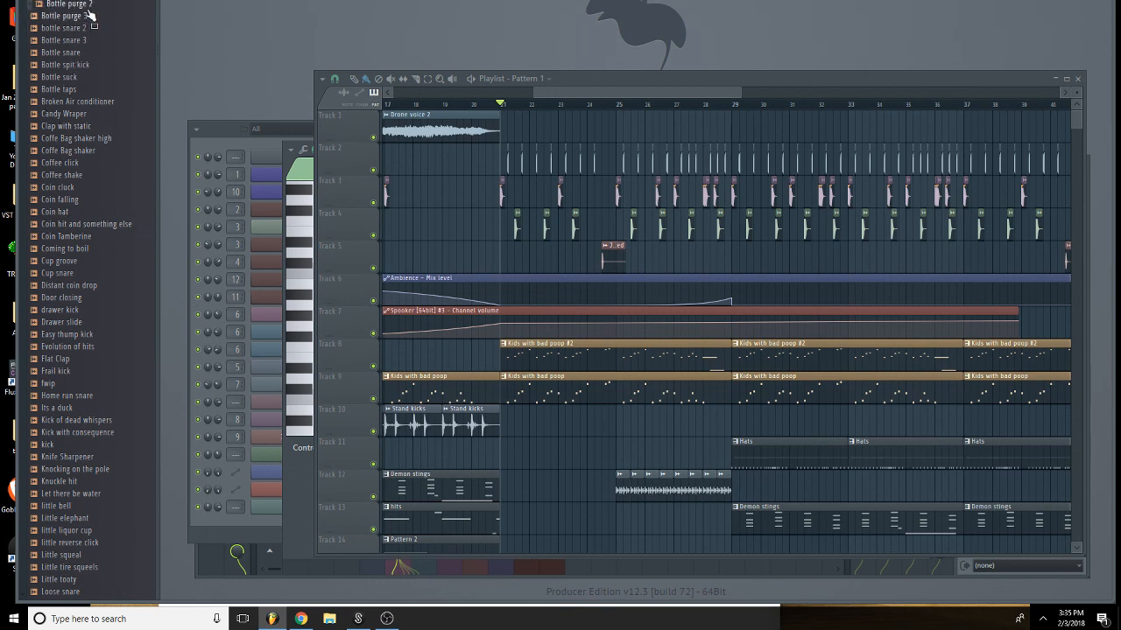
{"action": "left_click", "coordinate": [671, 259]}
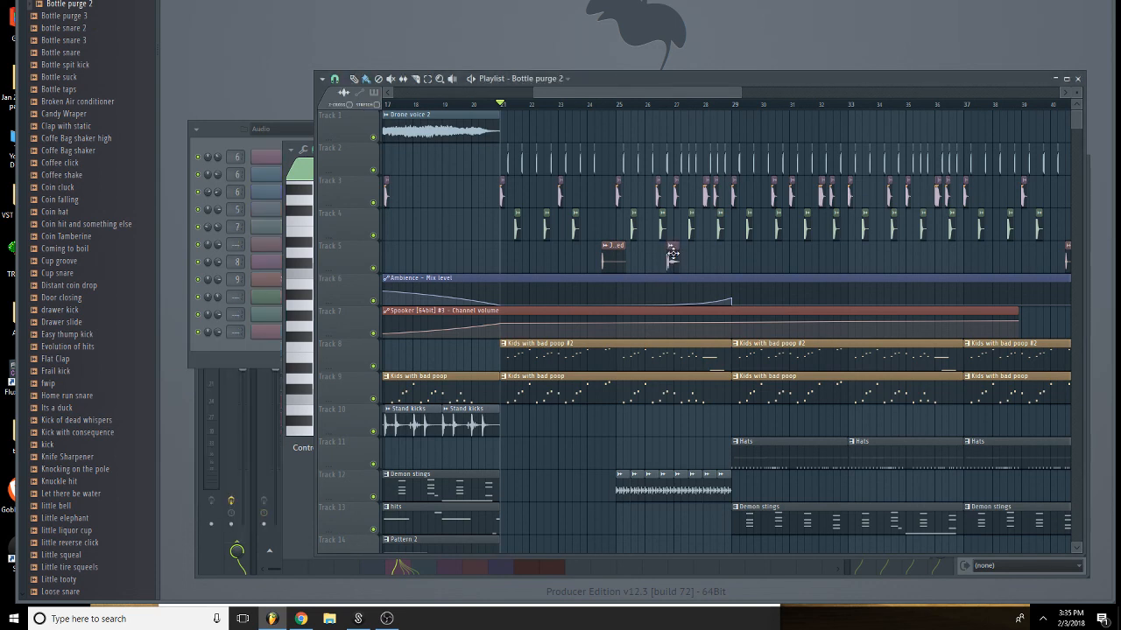
Reverse the Bottle purge 2 sample in its channel settings and move its clip to just before bar 22 on Track 5.
{"action": "double_click", "coordinate": [673, 255]}
{"action": "left_click", "coordinate": [347, 379]}
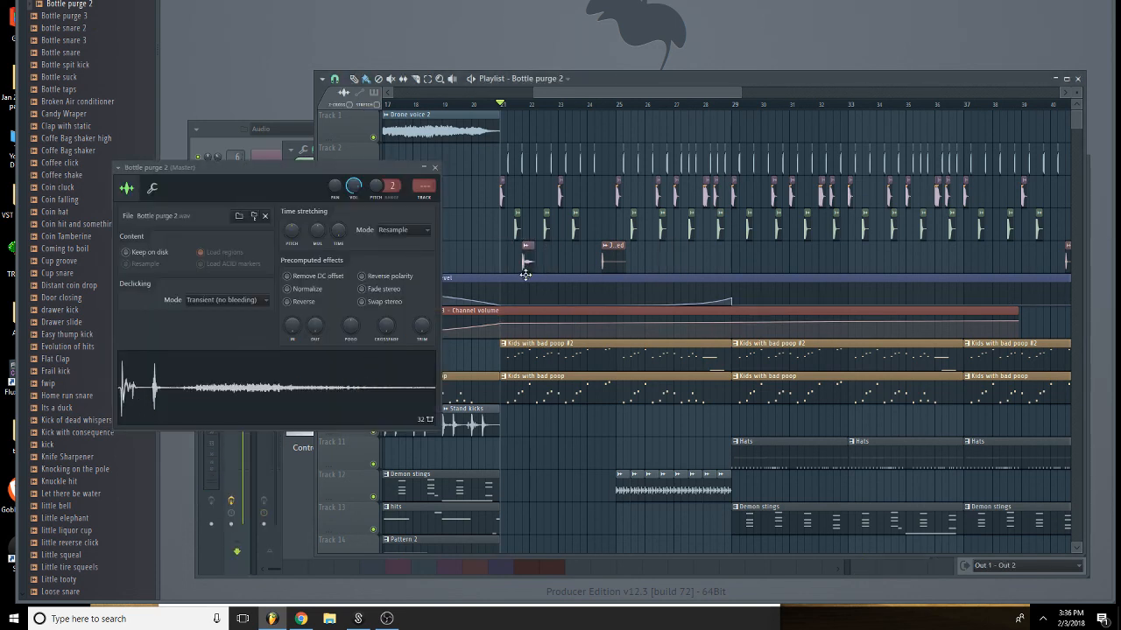
{"action": "left_click_drag", "start_coordinate": [741, 91], "coordinate": [592, 91]}
{"action": "left_click", "coordinate": [303, 303]}
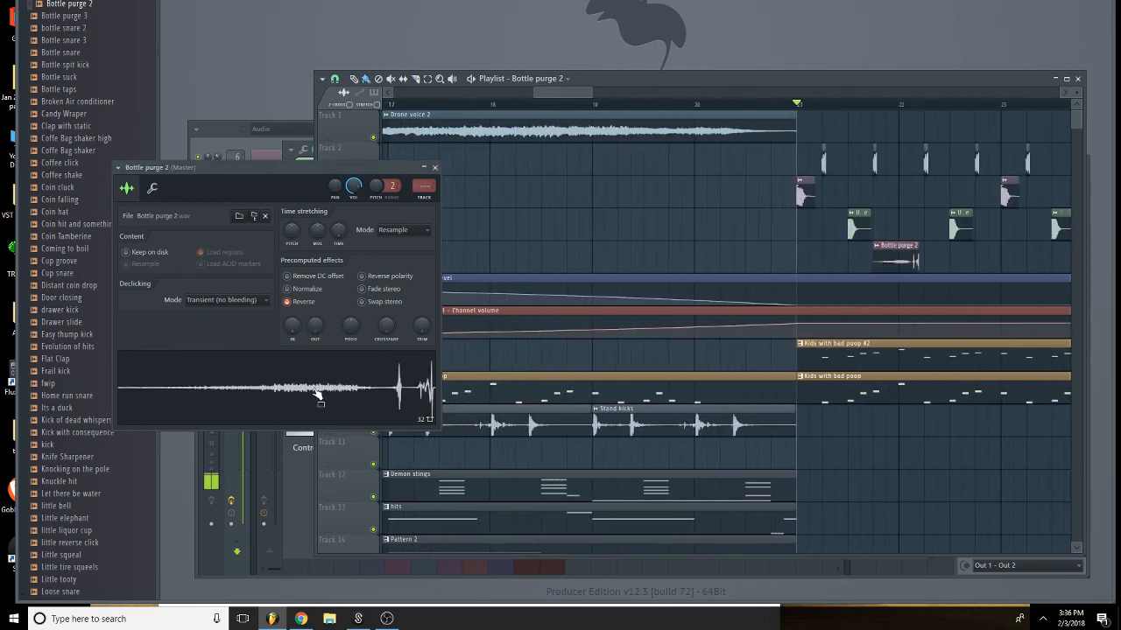
Move the reversed Bottle purge 2 clip to Track 4 so it leads into the one-shot between bars 24 and 25, and play that spot.
{"action": "scroll", "coordinate": [603, 178], "scroll_direction": "right", "scroll_amount": 6}
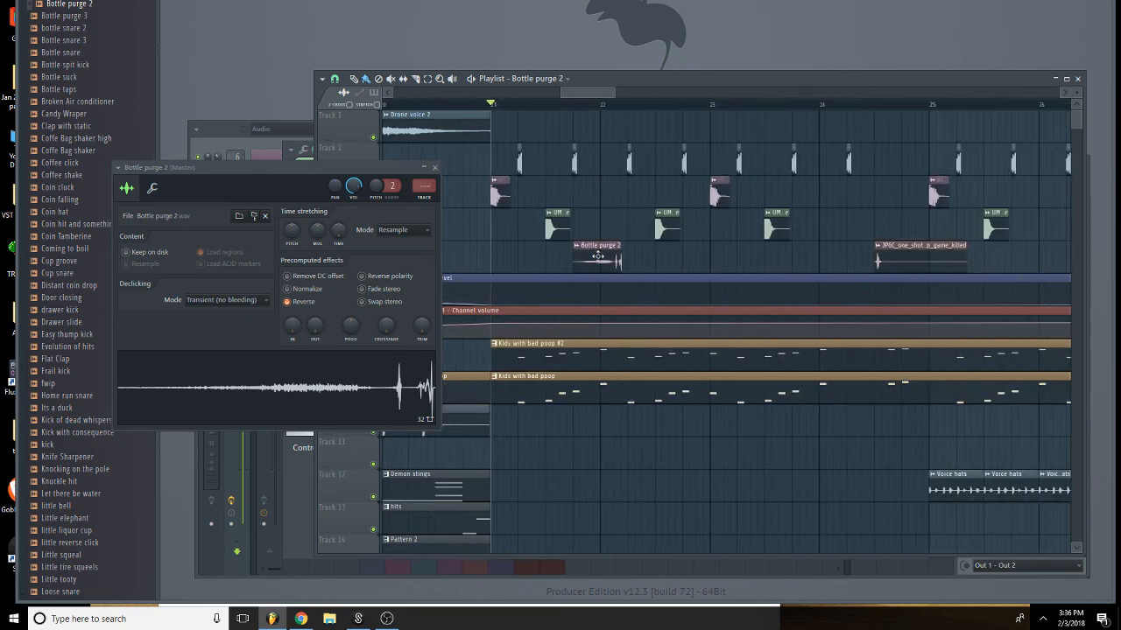
{"action": "left_click_drag", "start_coordinate": [599, 256], "coordinate": [856, 210]}
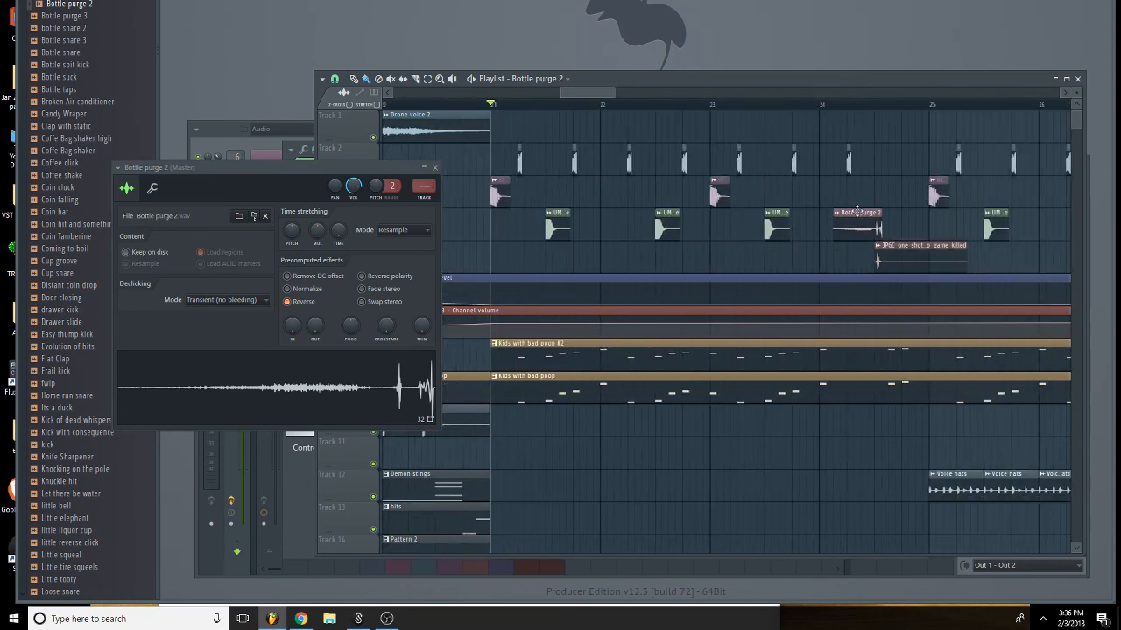
{"action": "mouse_move", "coordinate": [615, 92]}
{"action": "left_mouse_down"}
{"action": "mouse_move", "coordinate": [591, 93]}
{"action": "mouse_move", "coordinate": [611, 97]}
{"action": "left_mouse_up"}
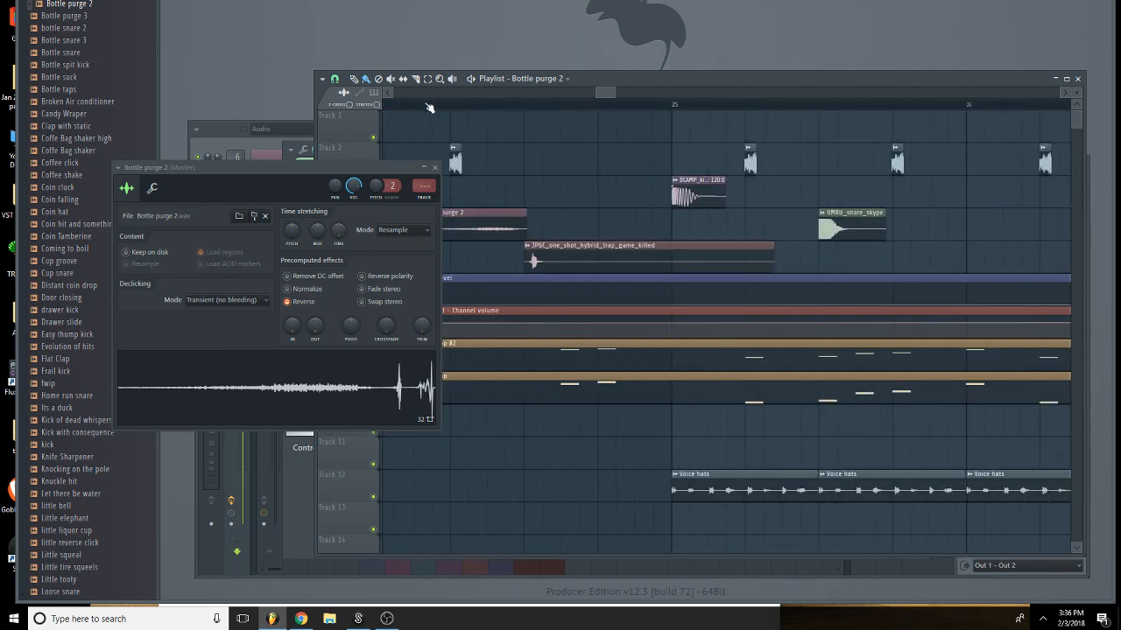
{"action": "key", "text": "space"}
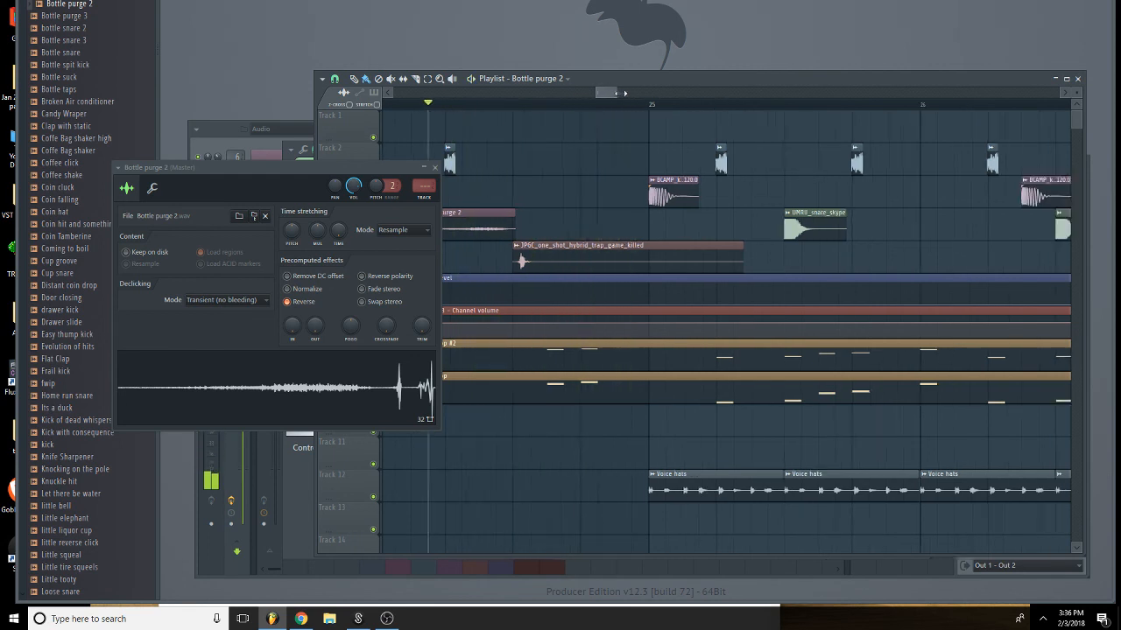
{"action": "left_click_drag", "start_coordinate": [617, 93], "coordinate": [680, 104]}
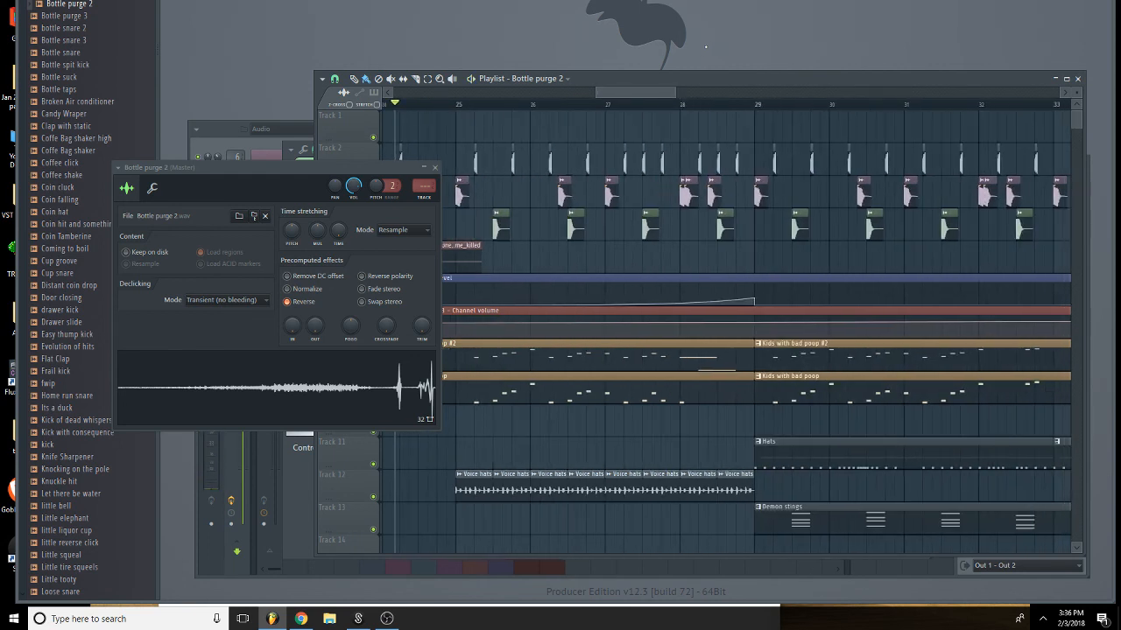
Audition the fwip and Coming to boil samples and place Coming to boil on Track 2 at bar 4.
{"action": "left_click", "coordinate": [53, 383]}
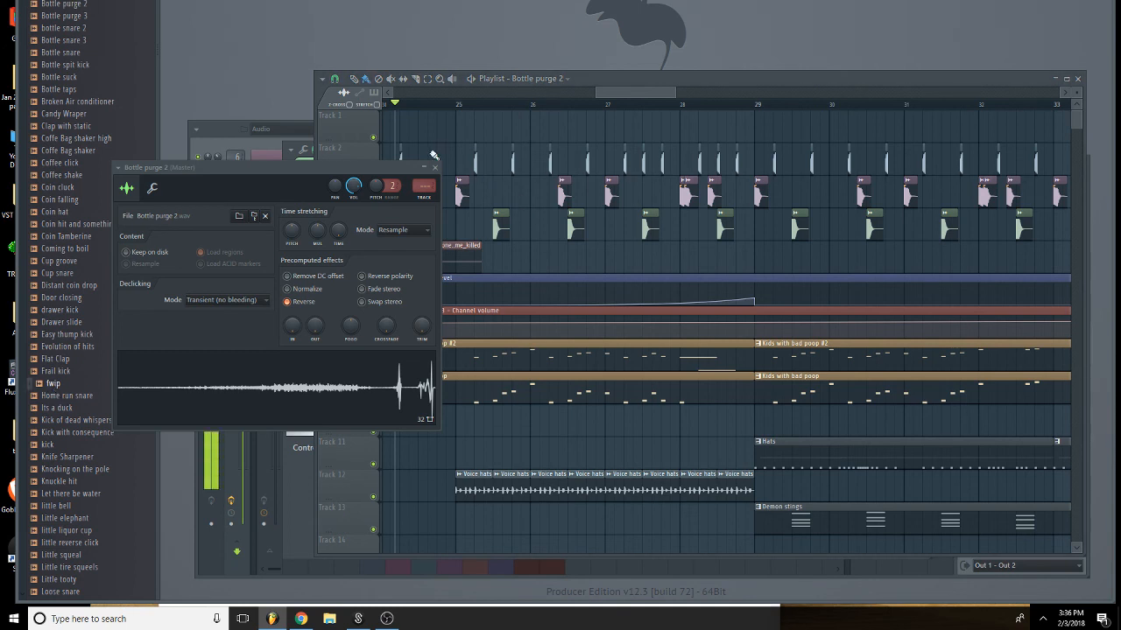
{"action": "left_click", "coordinate": [435, 167]}
{"action": "left_click", "coordinate": [63, 250]}
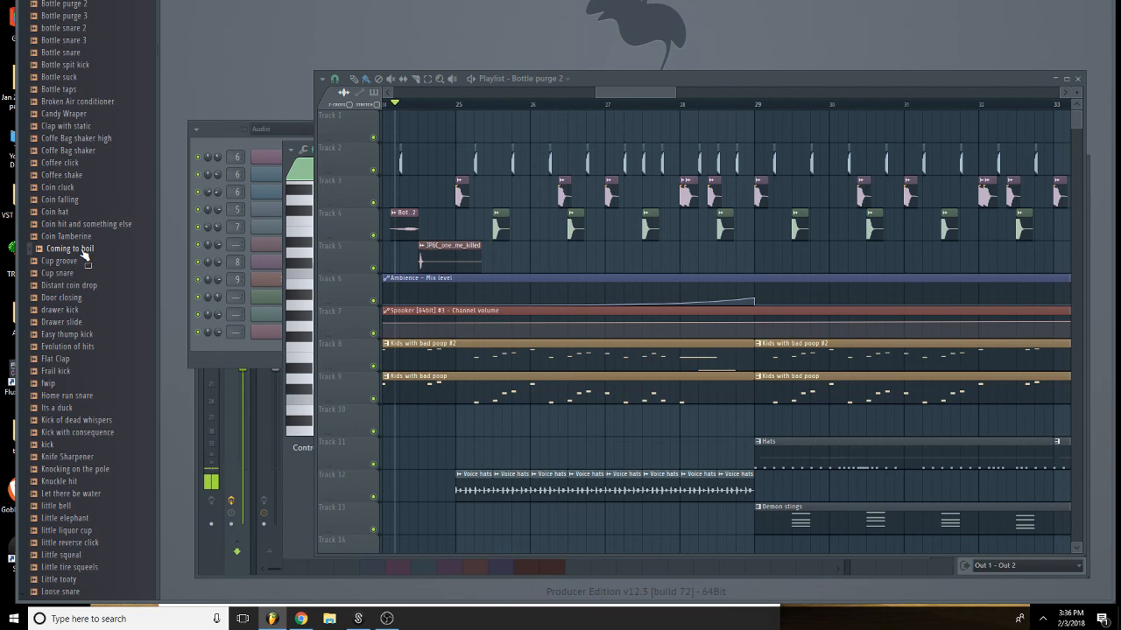
{"action": "scroll", "coordinate": [92, 261], "scroll_direction": "down", "scroll_amount": 2}
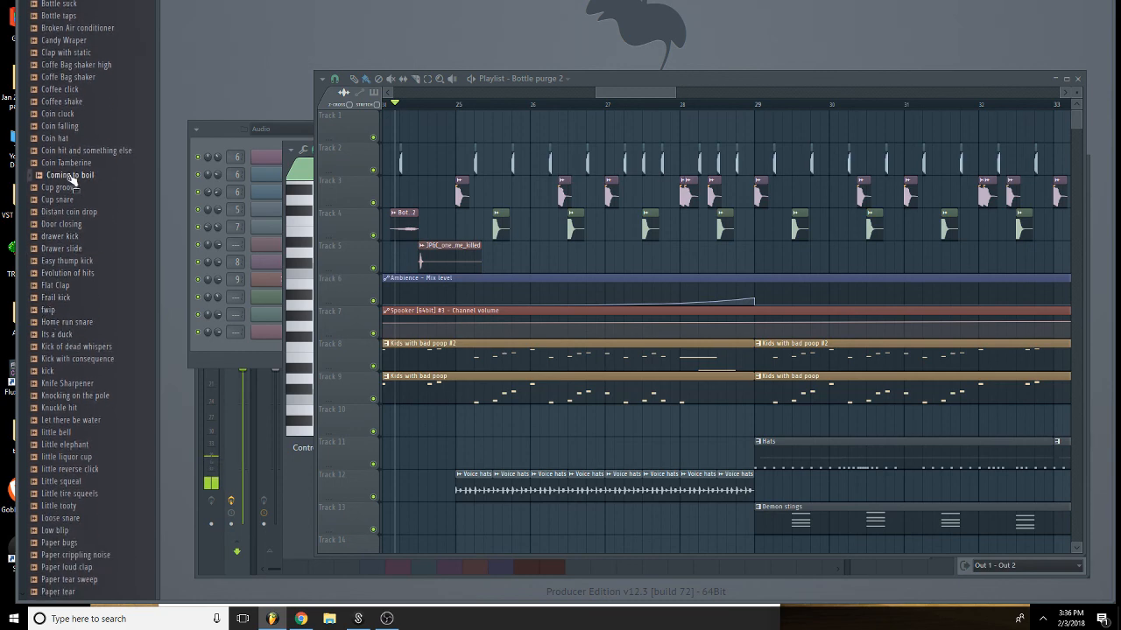
{"action": "left_click_drag", "start_coordinate": [594, 92], "coordinate": [394, 92]}
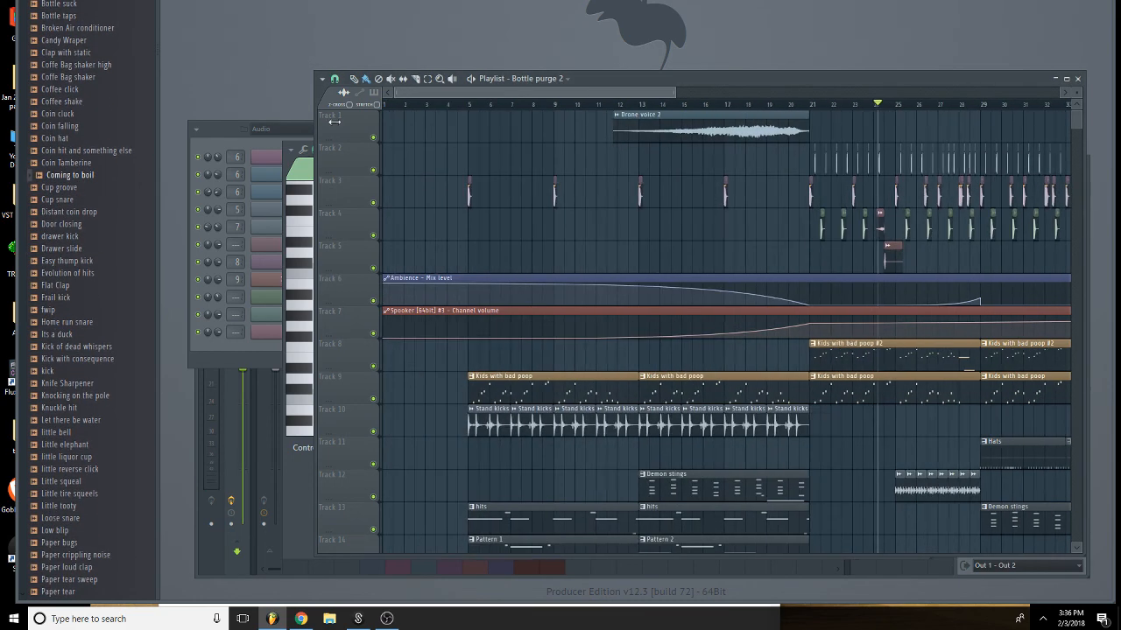
{"action": "left_click_drag", "start_coordinate": [186, 193], "coordinate": [452, 163]}
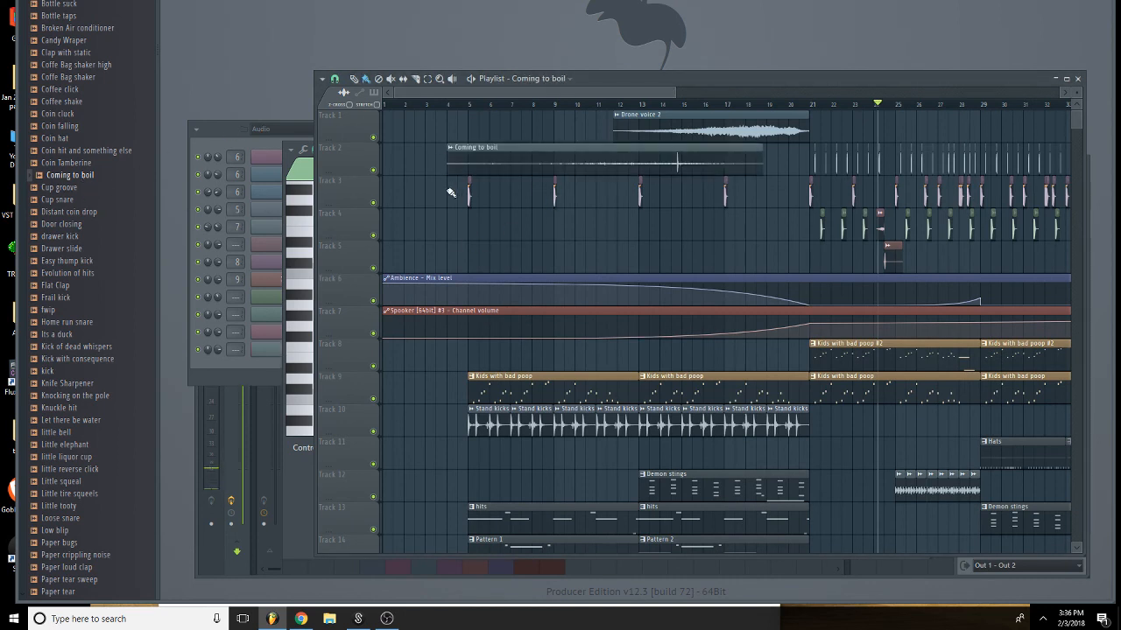
Insert a new track above the Drone voice 2 clip and place the Coming to boil clip on it at bar 1.
{"action": "left_click_drag", "start_coordinate": [544, 169], "coordinate": [395, 117]}
{"action": "right_click", "coordinate": [356, 123]}
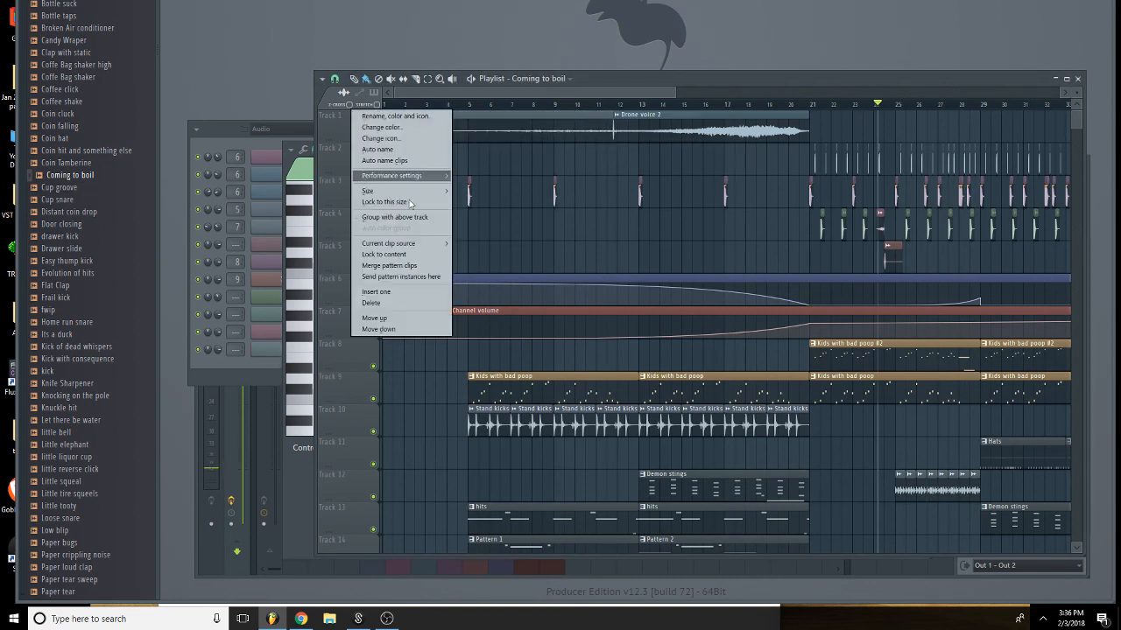
{"action": "left_click", "coordinate": [417, 299]}
{"action": "left_click_drag", "start_coordinate": [488, 143], "coordinate": [483, 118]}
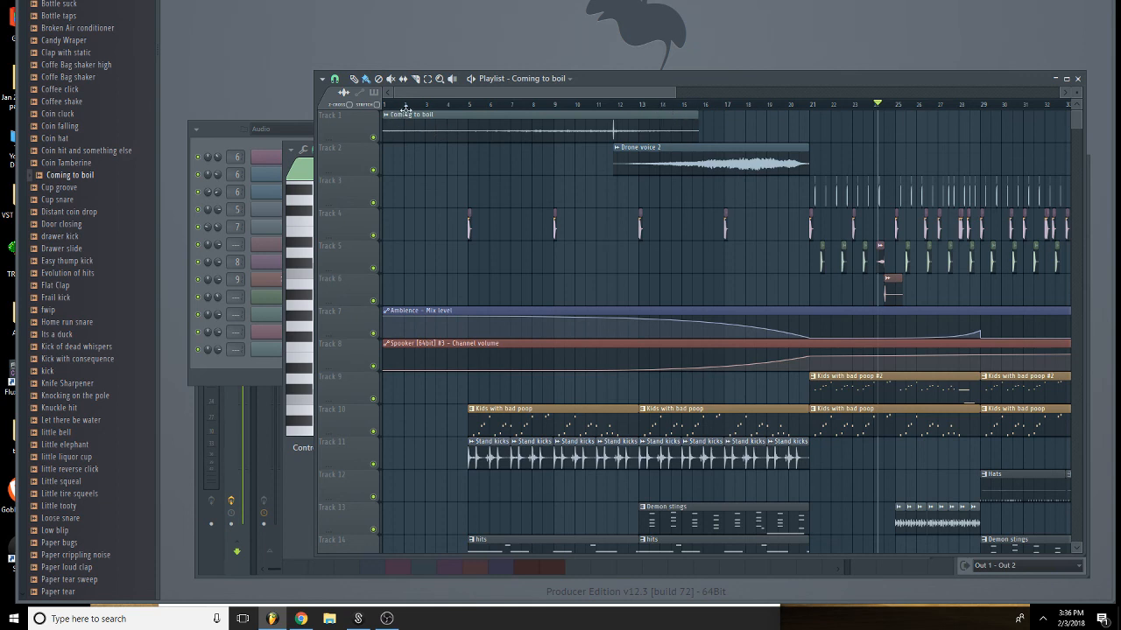
Open the Coming to boil sample settings and trim the end of its clip to about bar 11, before the loud peak.
{"action": "double_click", "coordinate": [427, 128]}
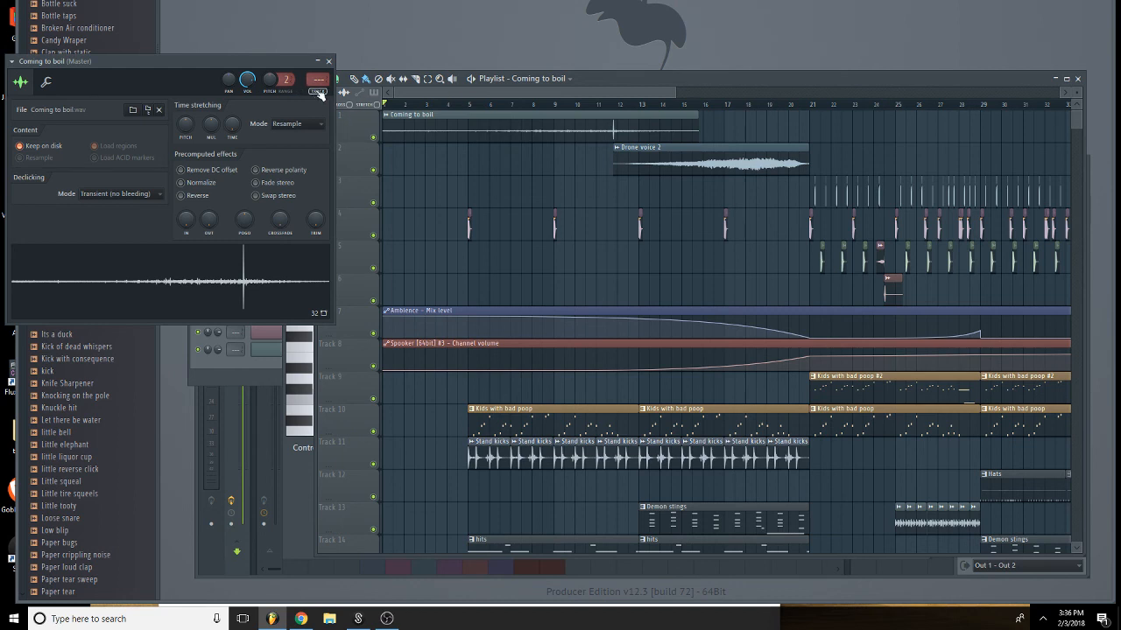
{"action": "left_click_drag", "start_coordinate": [697, 126], "coordinate": [605, 146]}
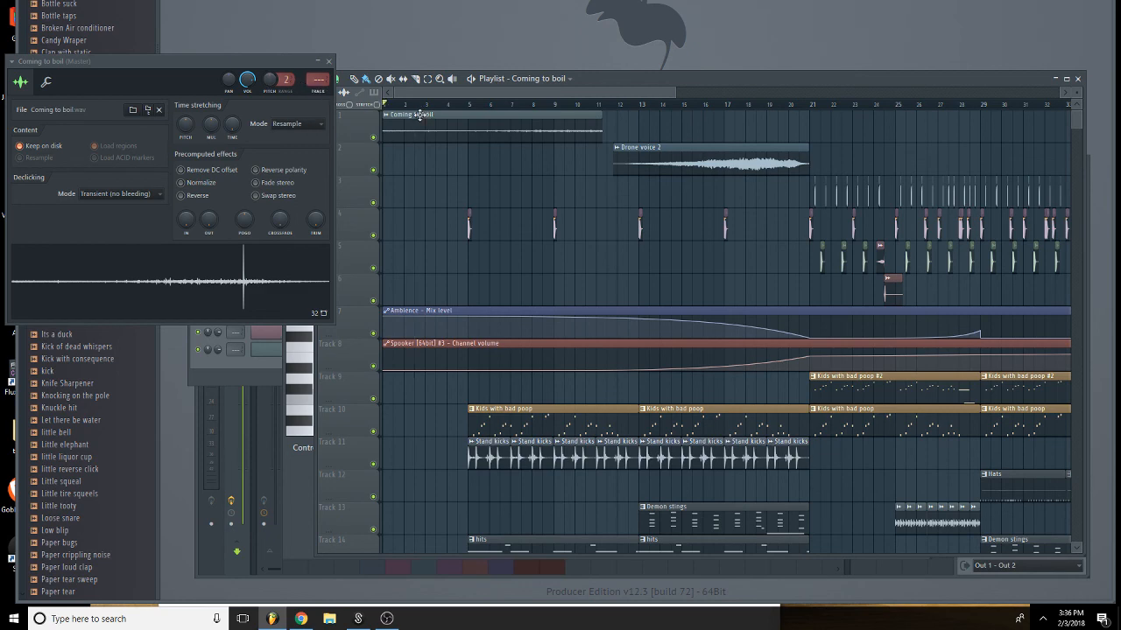
{"action": "scroll", "coordinate": [598, 263], "scroll_direction": "down", "scroll_amount": 5}
{"action": "scroll", "coordinate": [479, 142], "scroll_direction": "up", "scroll_amount": 5}
Copy the Coming to boil clip along Track 1 and trim the copy to cover bars 11 to 21 without the loud peak.
{"action": "left_click_drag", "start_coordinate": [681, 121], "coordinate": [759, 143]}
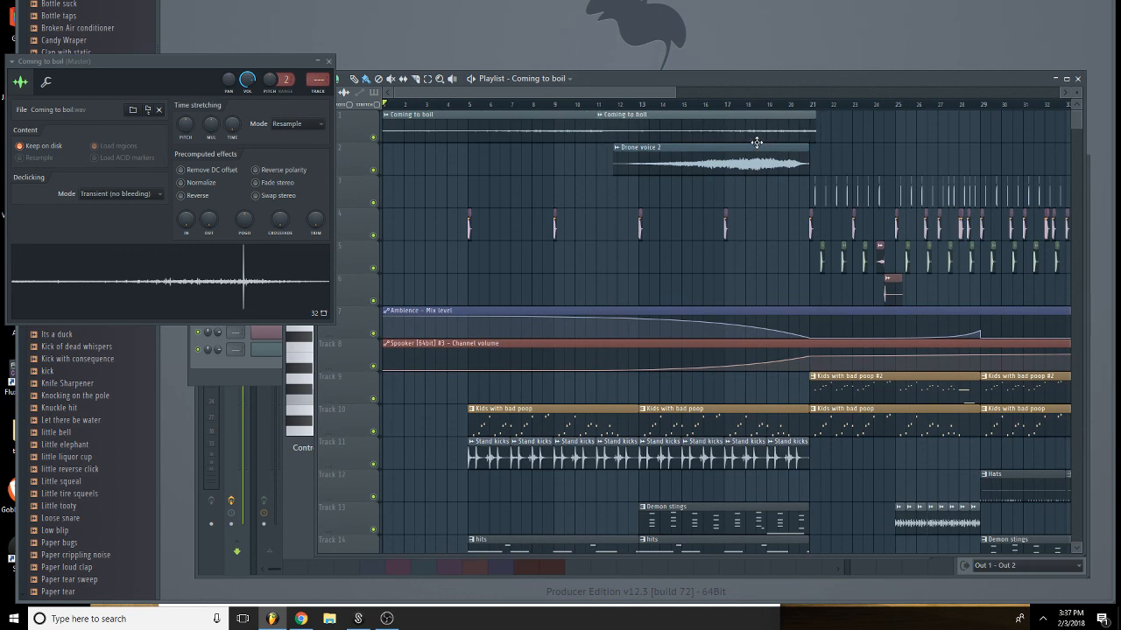
{"action": "right_click", "coordinate": [813, 130]}
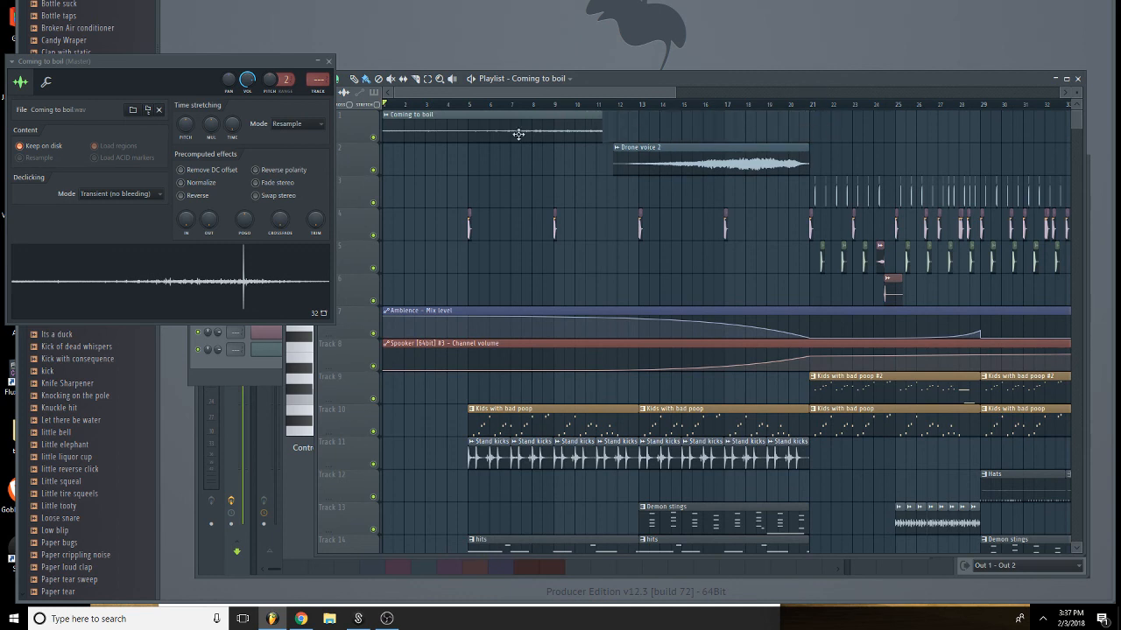
{"action": "left_click_drag", "start_coordinate": [526, 129], "coordinate": [816, 148]}
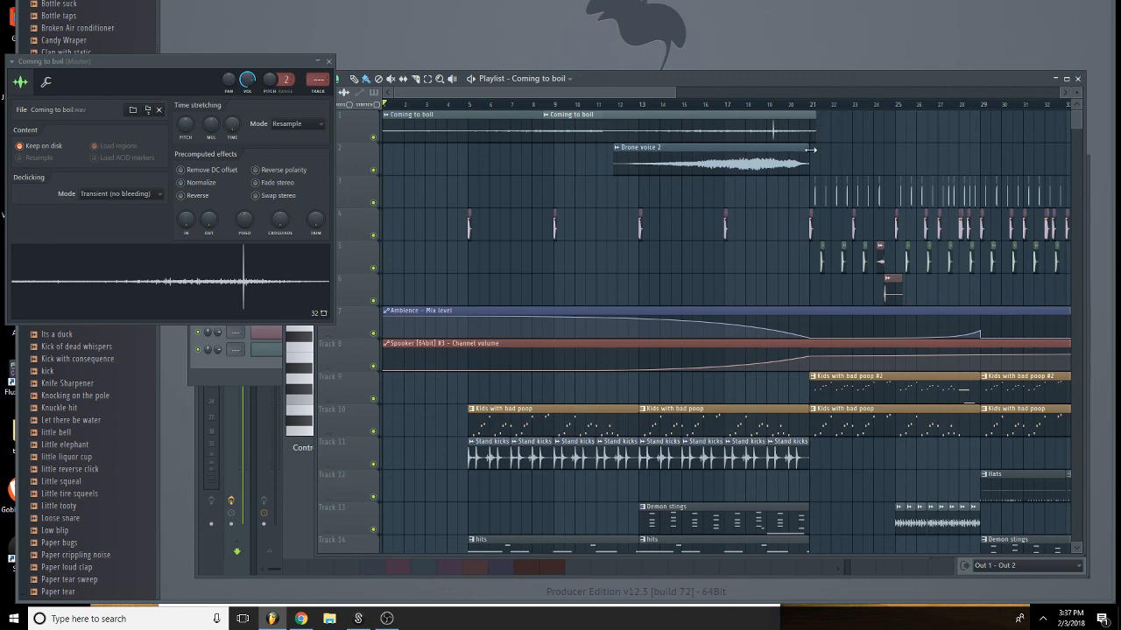
{"action": "left_click_drag", "start_coordinate": [695, 139], "coordinate": [653, 214]}
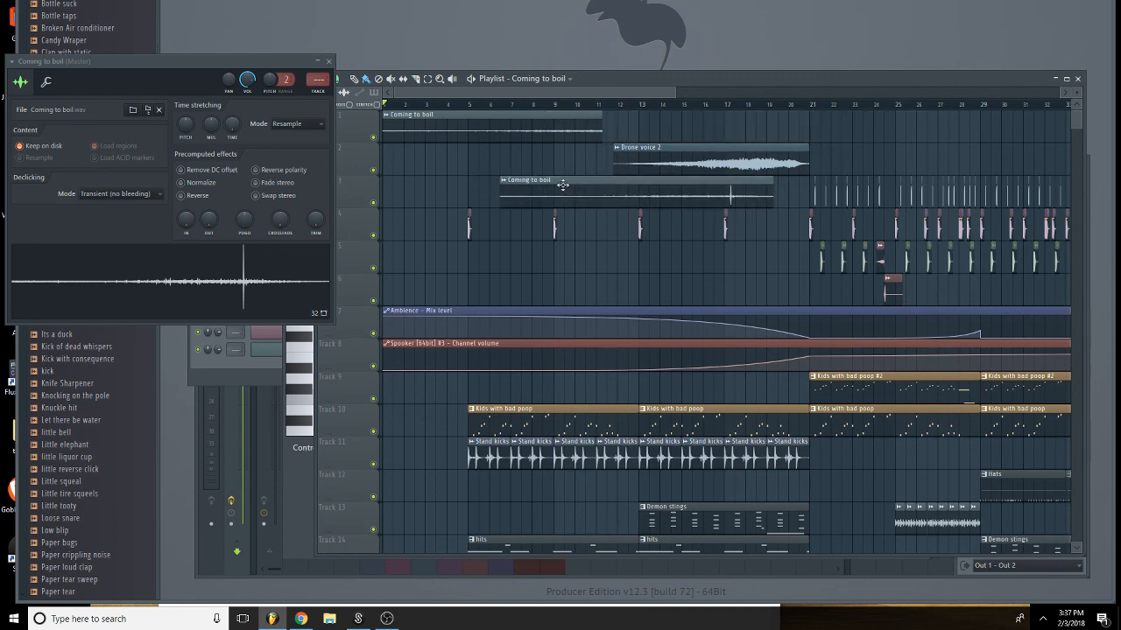
{"action": "left_click_drag", "start_coordinate": [505, 193], "coordinate": [599, 140]}
{"action": "mouse_move", "coordinate": [804, 134]}
{"action": "left_mouse_down"}
{"action": "mouse_move", "coordinate": [750, 136]}
{"action": "mouse_move", "coordinate": [786, 142]}
{"action": "left_mouse_up"}
{"action": "left_click_drag", "start_coordinate": [659, 131], "coordinate": [548, 136]}
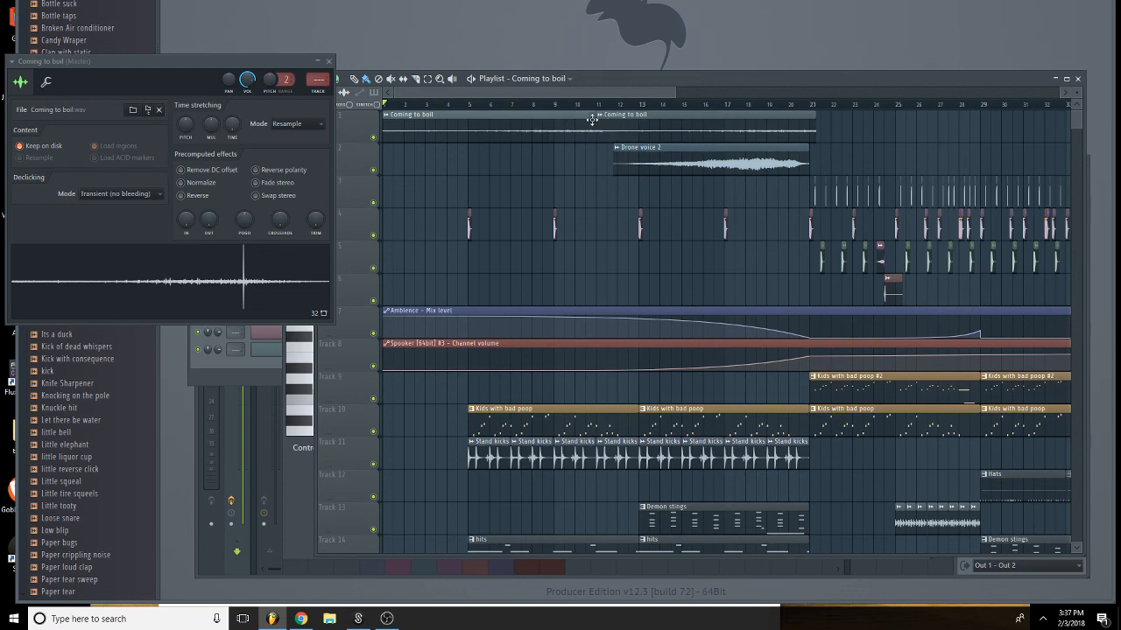
Shorten the first Coming to boil clip to about eight bars, copy it to Track 3 at bar 9, and return the original to Track 1.
{"action": "left_click_drag", "start_coordinate": [513, 156], "coordinate": [515, 159]}
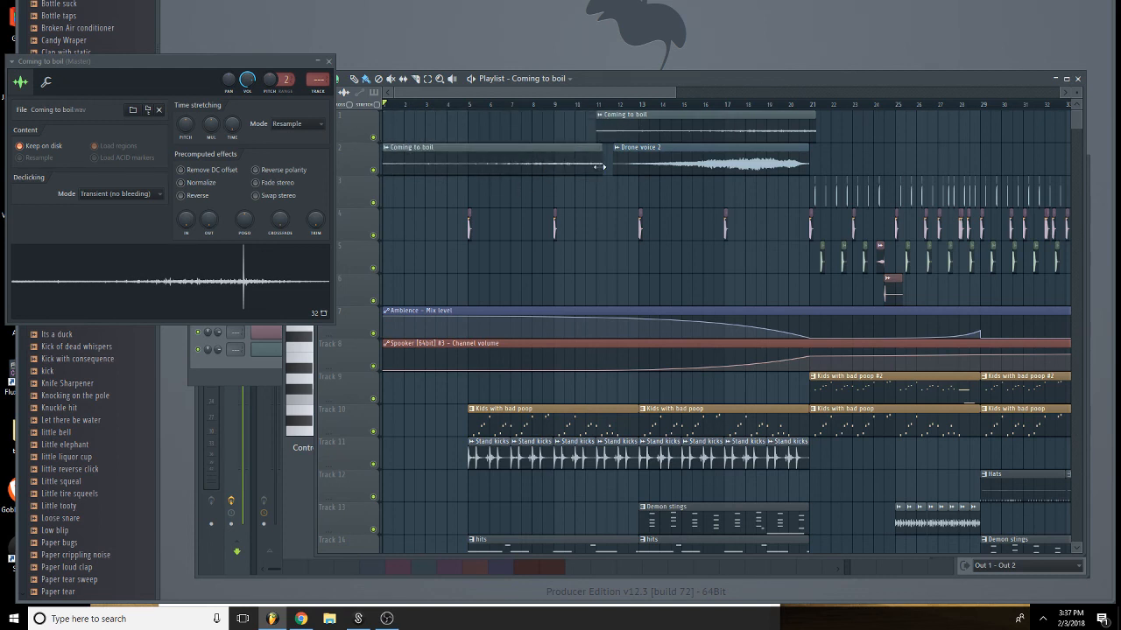
{"action": "left_click_drag", "start_coordinate": [601, 167], "coordinate": [540, 168]}
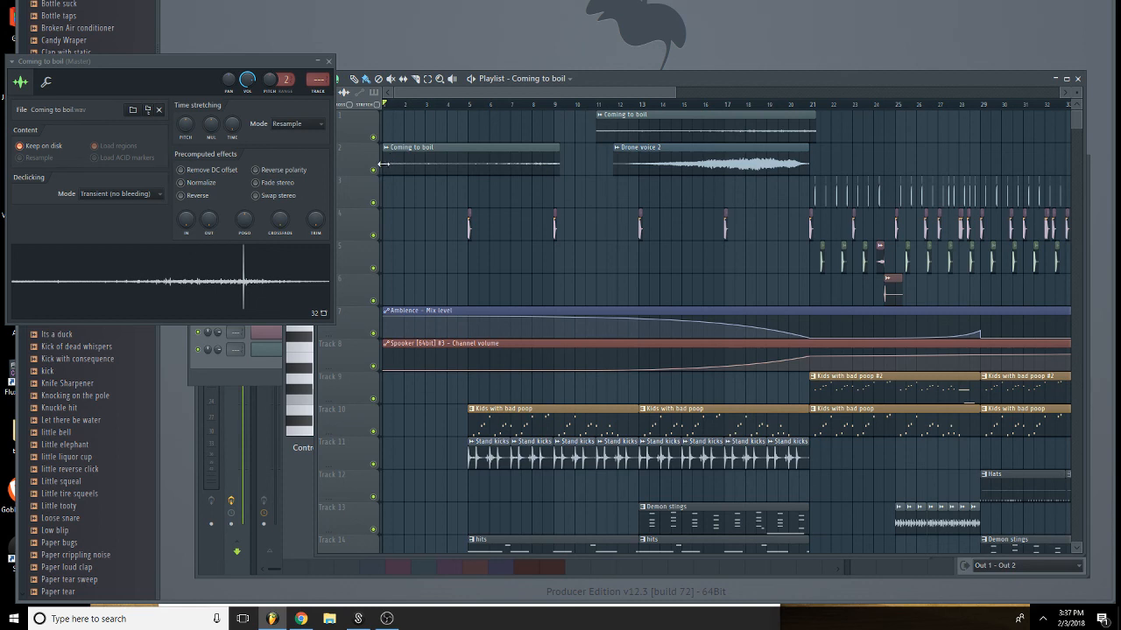
{"action": "left_click_drag", "start_coordinate": [550, 157], "coordinate": [696, 206]}
{"action": "left_click_drag", "start_coordinate": [488, 157], "coordinate": [499, 125]}
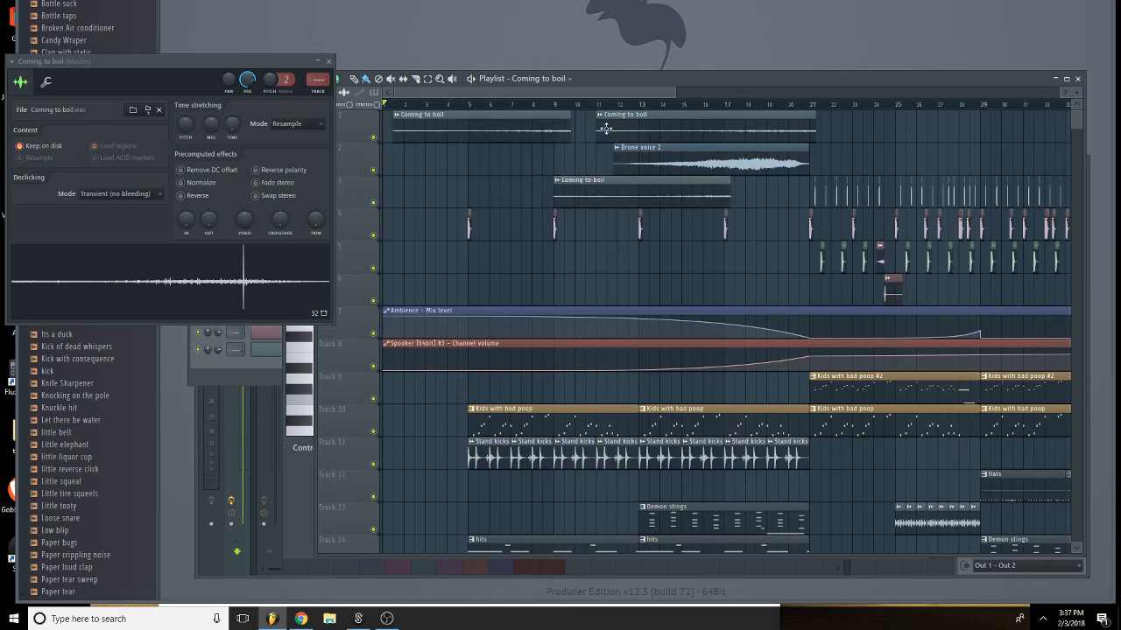
Trim the last Coming to boil clip's start, line up all three clips end to end on Track 1 up to about bar 21, and play them.
{"action": "left_click_drag", "start_coordinate": [601, 130], "coordinate": [743, 139]}
{"action": "left_click_drag", "start_coordinate": [679, 162], "coordinate": [690, 131]}
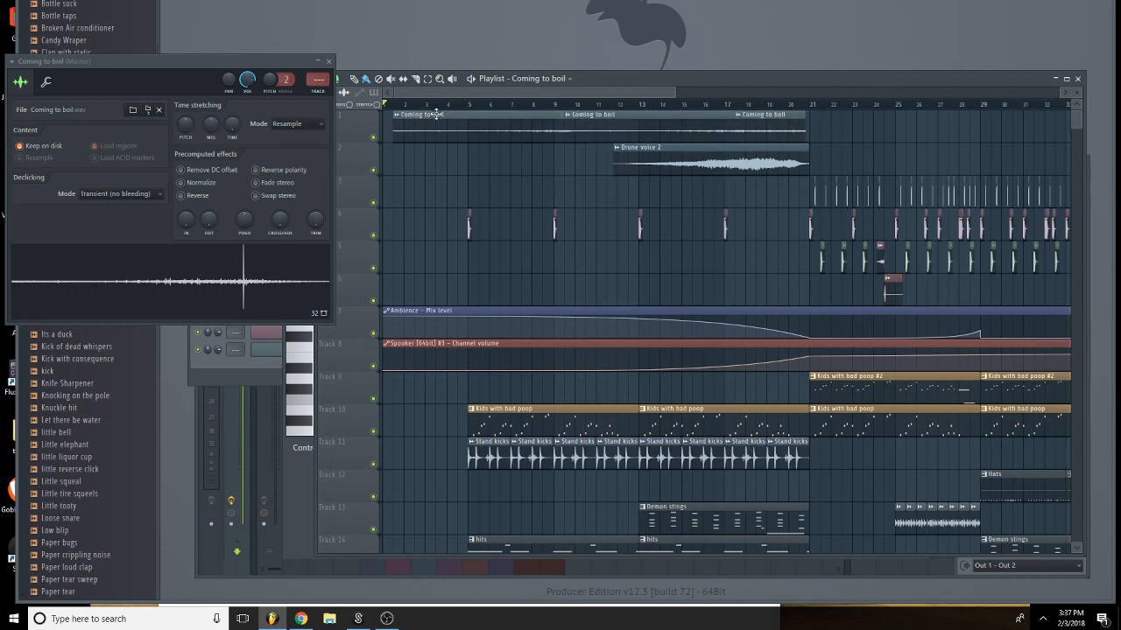
{"action": "key", "text": "space"}
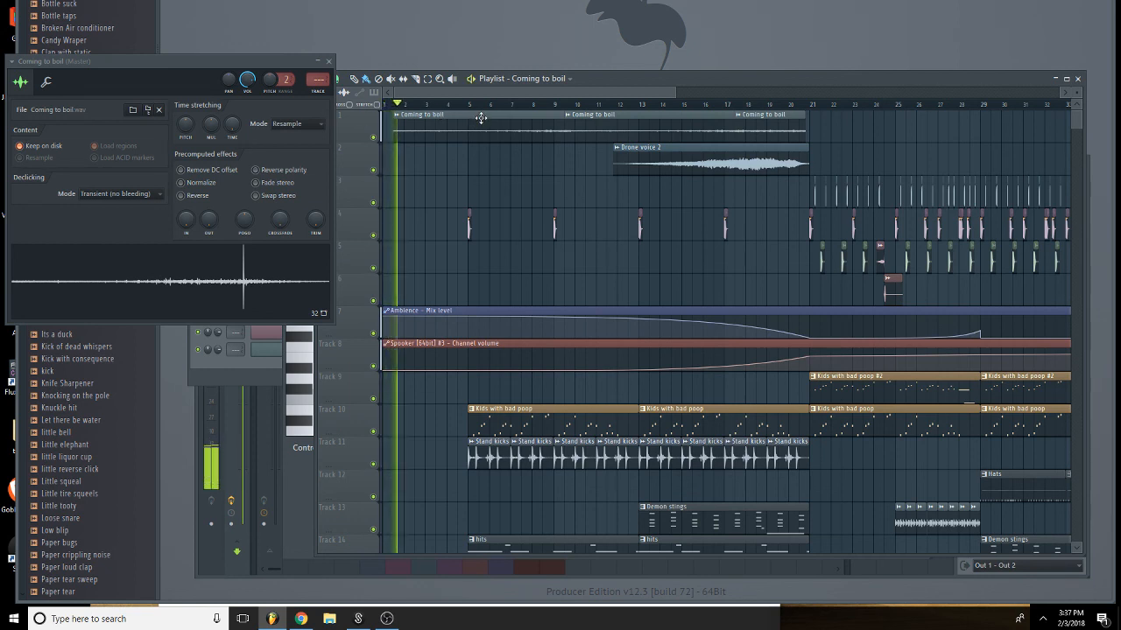
Move the first Coming to boil clip to bar 1, shift the second earlier, fill the gap on Track 1 with another copy, and close its settings.
{"action": "key", "text": "space"}
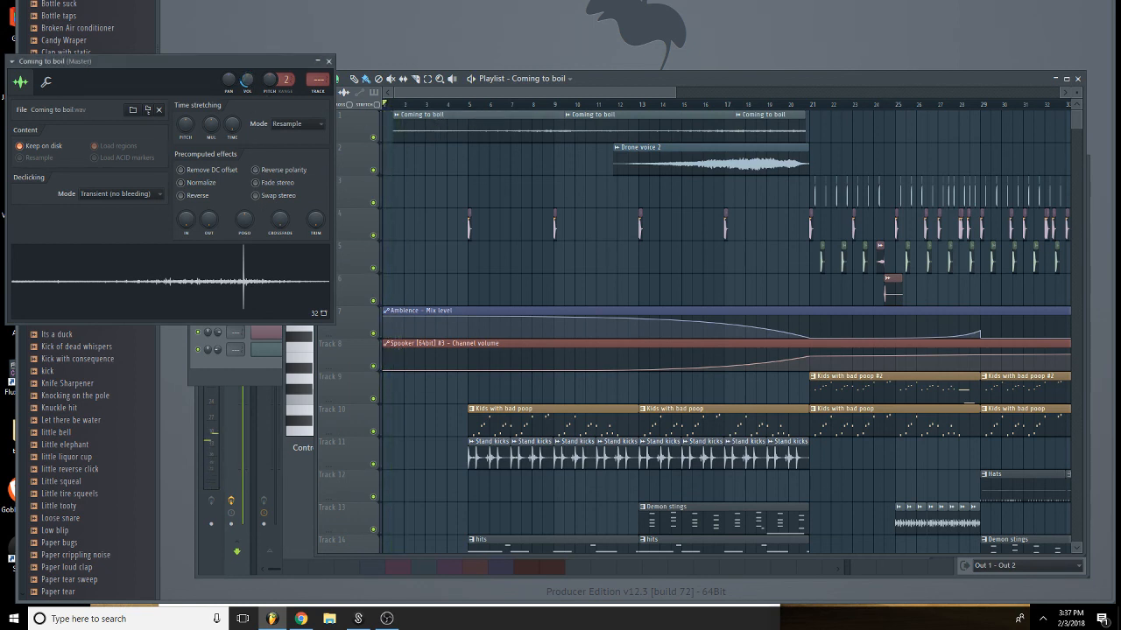
{"action": "left_click_drag", "start_coordinate": [446, 131], "coordinate": [405, 105]}
{"action": "key", "text": "space"}
{"action": "left_click_drag", "start_coordinate": [553, 122], "coordinate": [530, 140]}
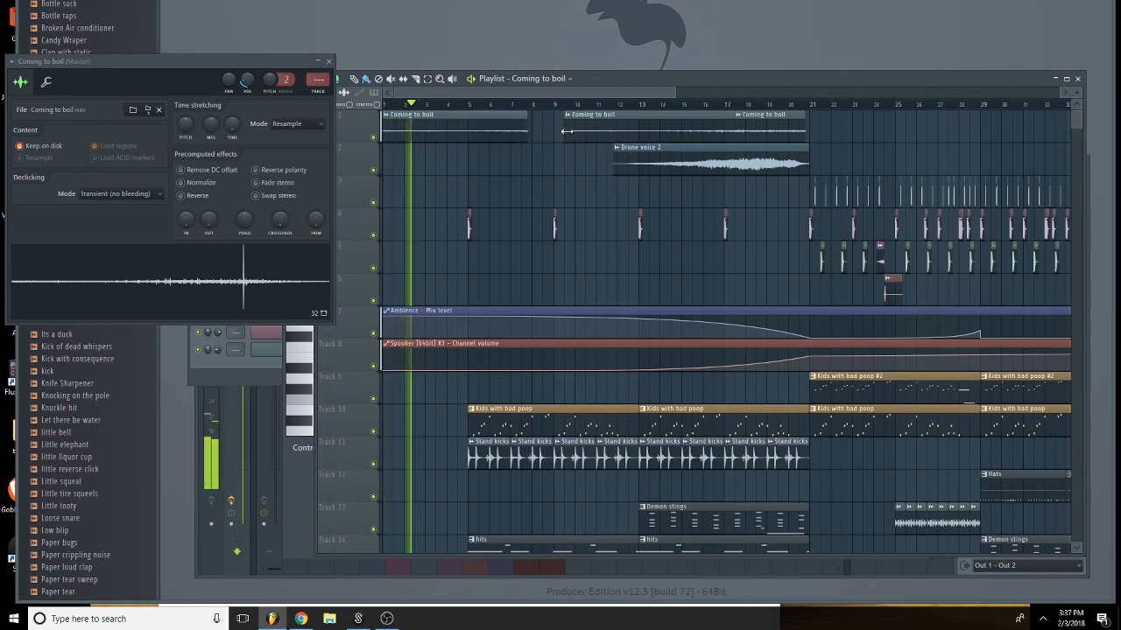
{"action": "left_click_drag", "start_coordinate": [595, 133], "coordinate": [553, 133]}
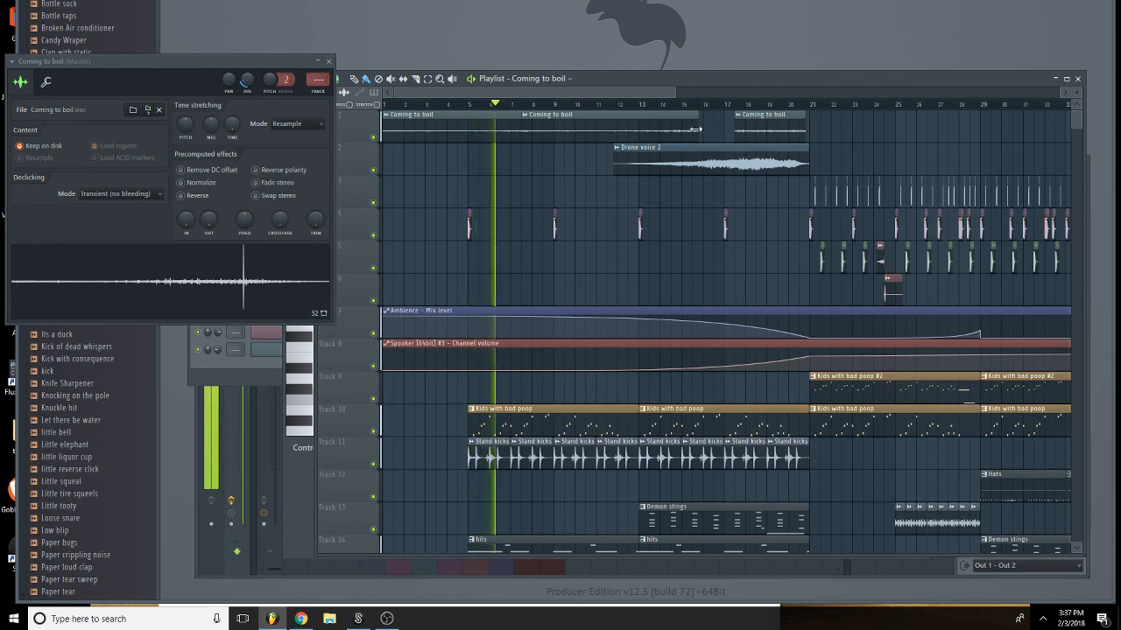
{"action": "left_click_drag", "start_coordinate": [673, 137], "coordinate": [708, 137]}
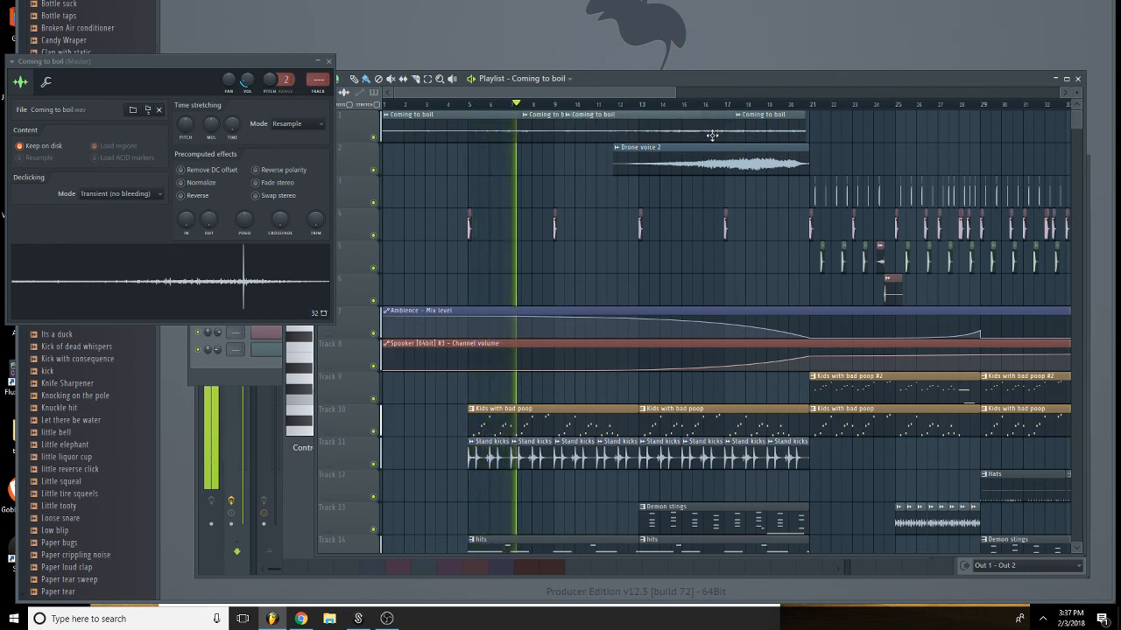
{"action": "left_click_drag", "start_coordinate": [675, 91], "coordinate": [745, 93]}
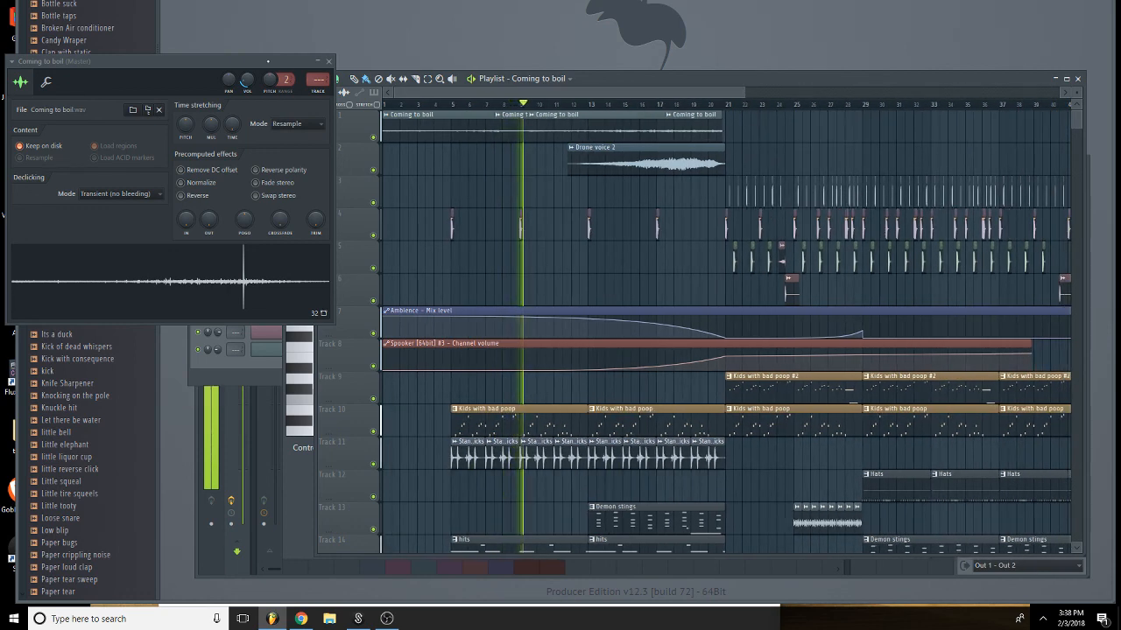
{"action": "left_click", "coordinate": [329, 62]}
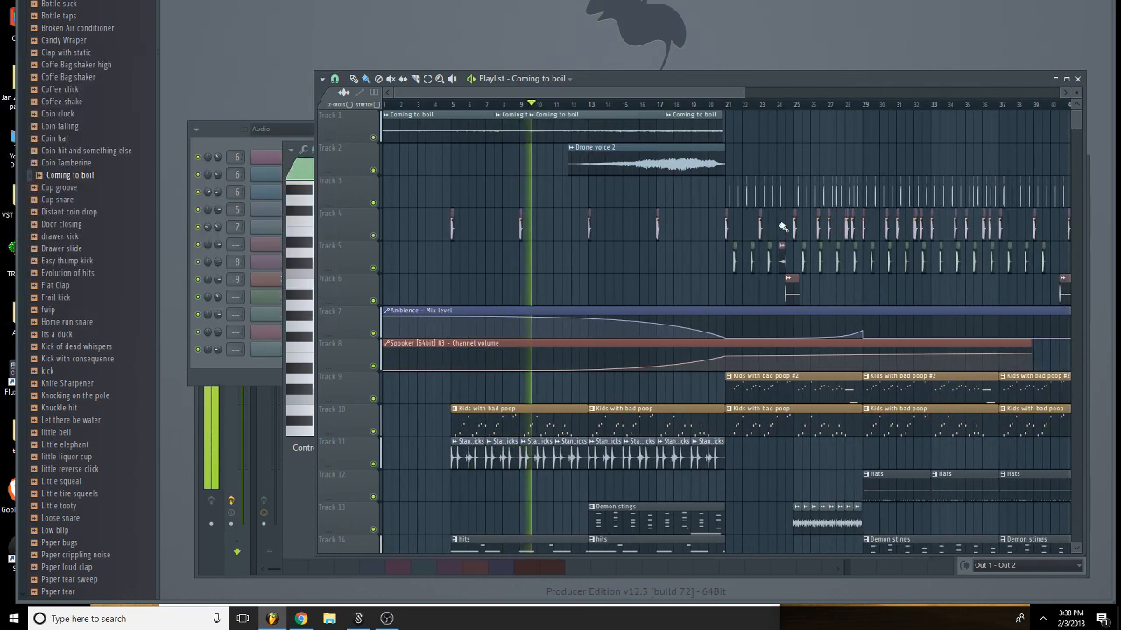
Preview the Knife Sharpener, Knocking on the pole and Knuckle hit samples, and place Knuckle hit on Track 6 at bar 13.
{"action": "left_click", "coordinate": [98, 383]}
{"action": "scroll", "coordinate": [93, 362], "scroll_direction": "down", "scroll_amount": 2}
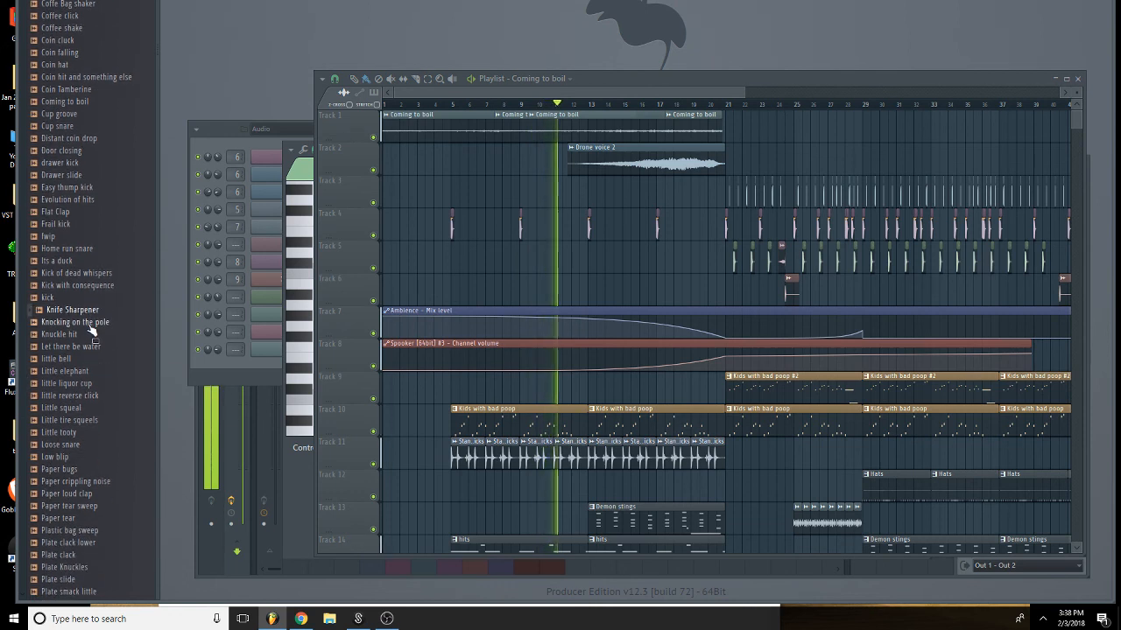
{"action": "left_click", "coordinate": [91, 323]}
{"action": "left_click", "coordinate": [98, 336]}
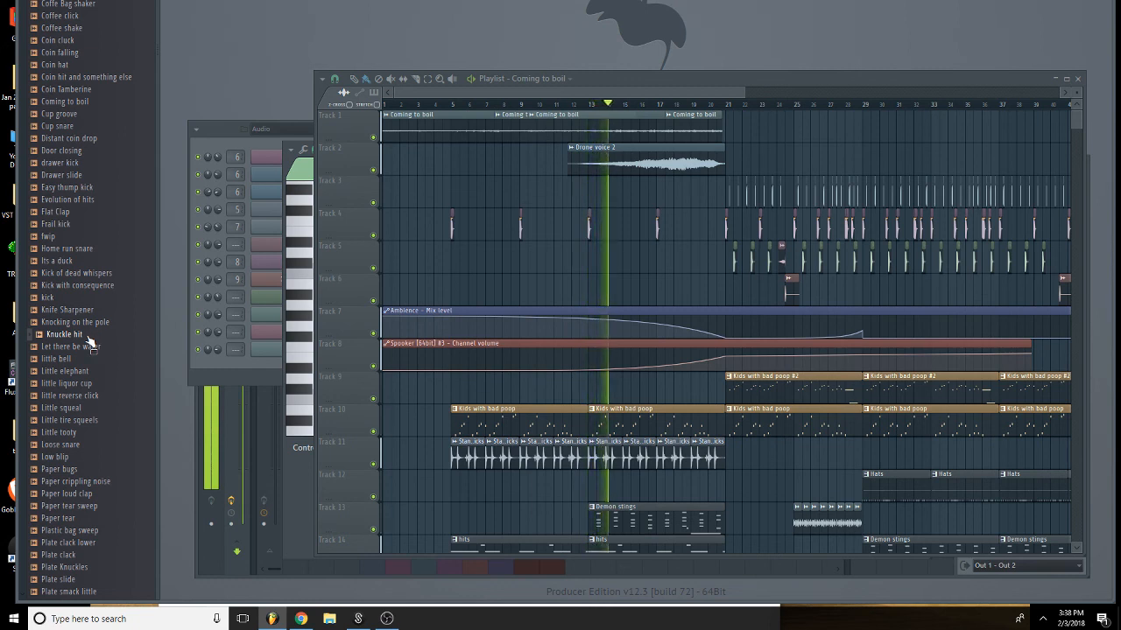
{"action": "left_click", "coordinate": [596, 293]}
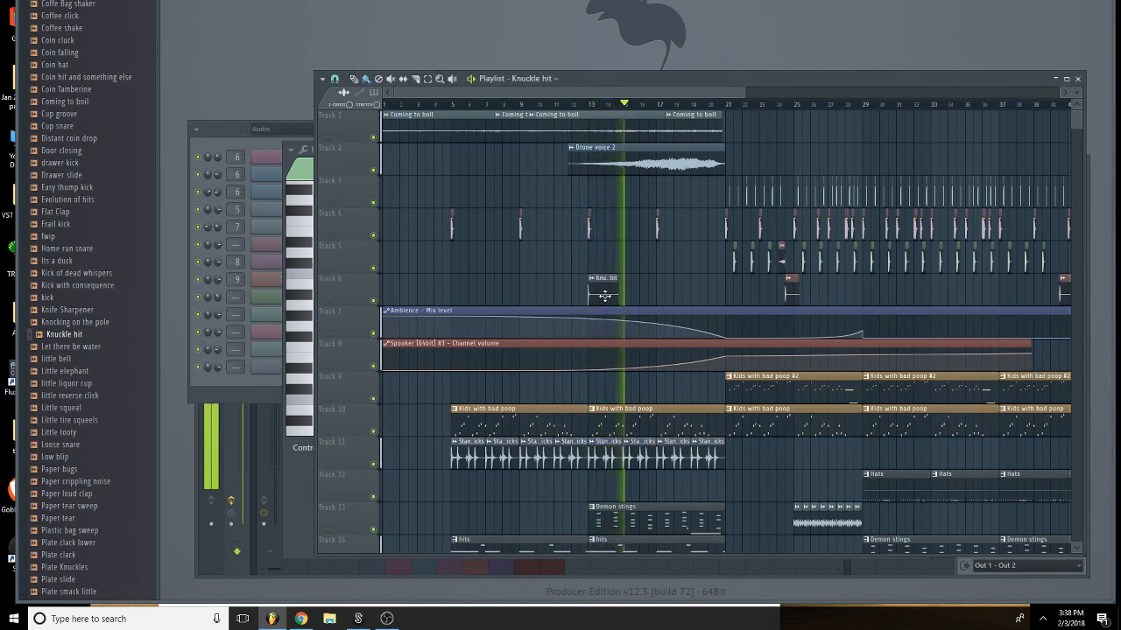
Repeat the Knuckle hit clip about every half bar along Track 6 up to about bar 20, then open and close its sample settings.
{"action": "mouse_move", "coordinate": [661, 293]}
{"action": "left_mouse_down"}
{"action": "mouse_move", "coordinate": [591, 296]}
{"action": "mouse_move", "coordinate": [650, 299]}
{"action": "left_mouse_up"}
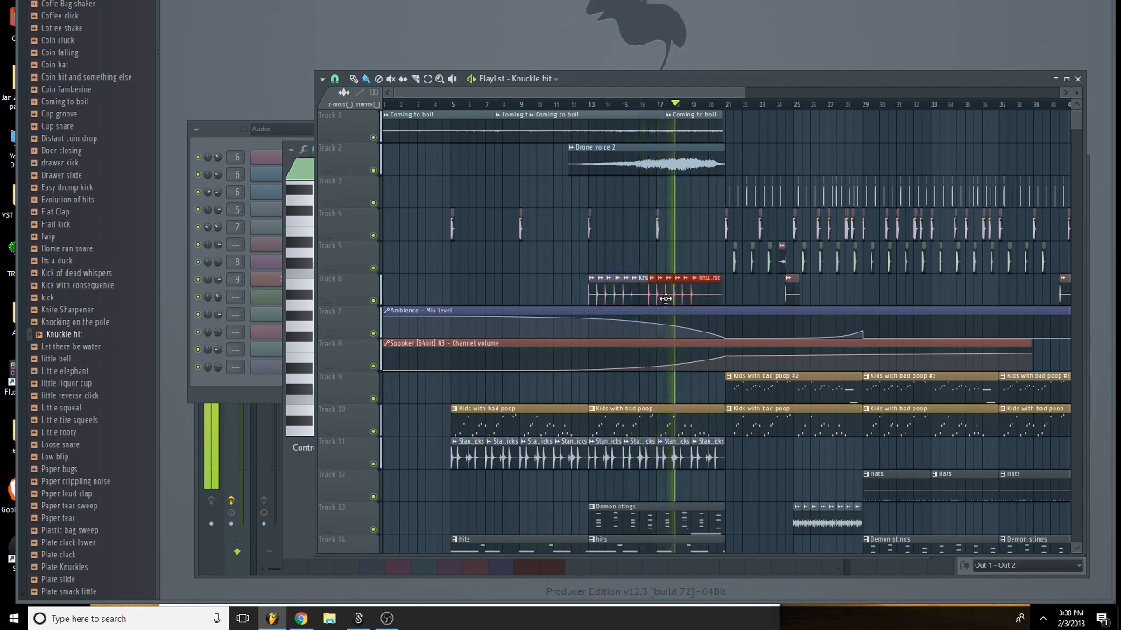
{"action": "double_click", "coordinate": [650, 299]}
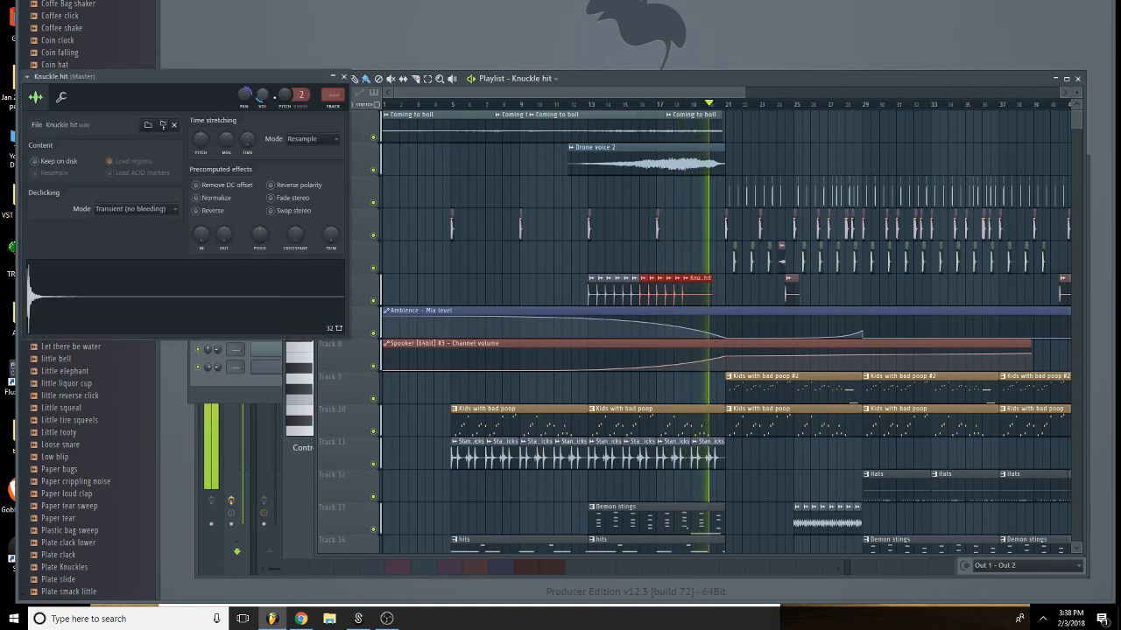
{"action": "left_click", "coordinate": [705, 293]}
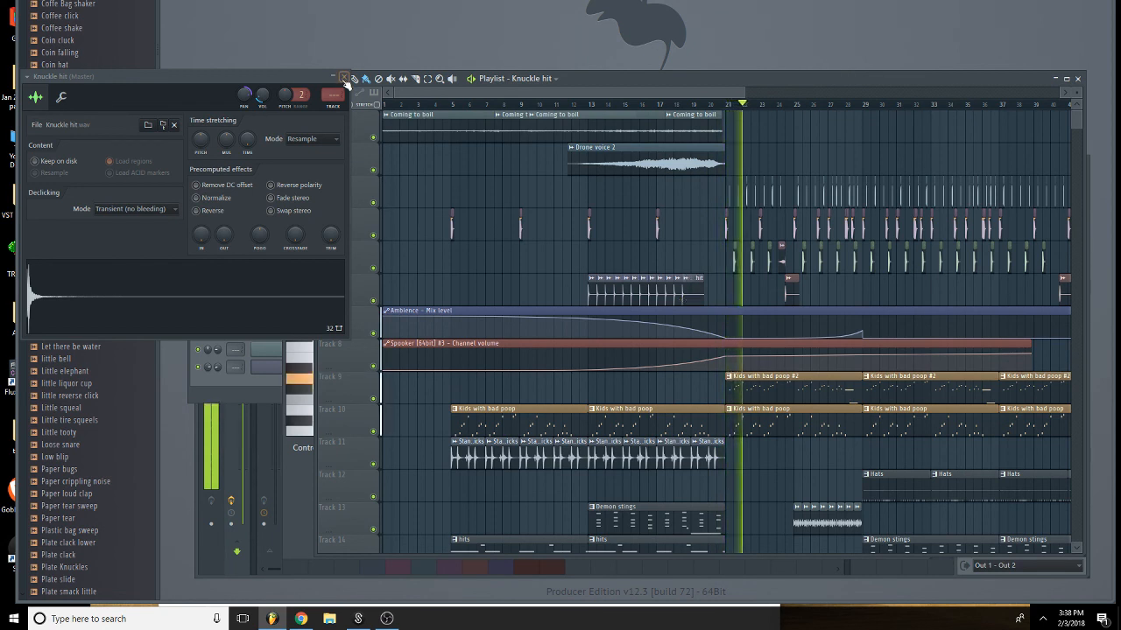
{"action": "left_click", "coordinate": [344, 77]}
Place the Let there be water sample on Track 2 at about bar 28.5 and add a fade-out in its sample settings.
{"action": "scroll", "coordinate": [80, 359], "scroll_direction": "down", "scroll_amount": 2}
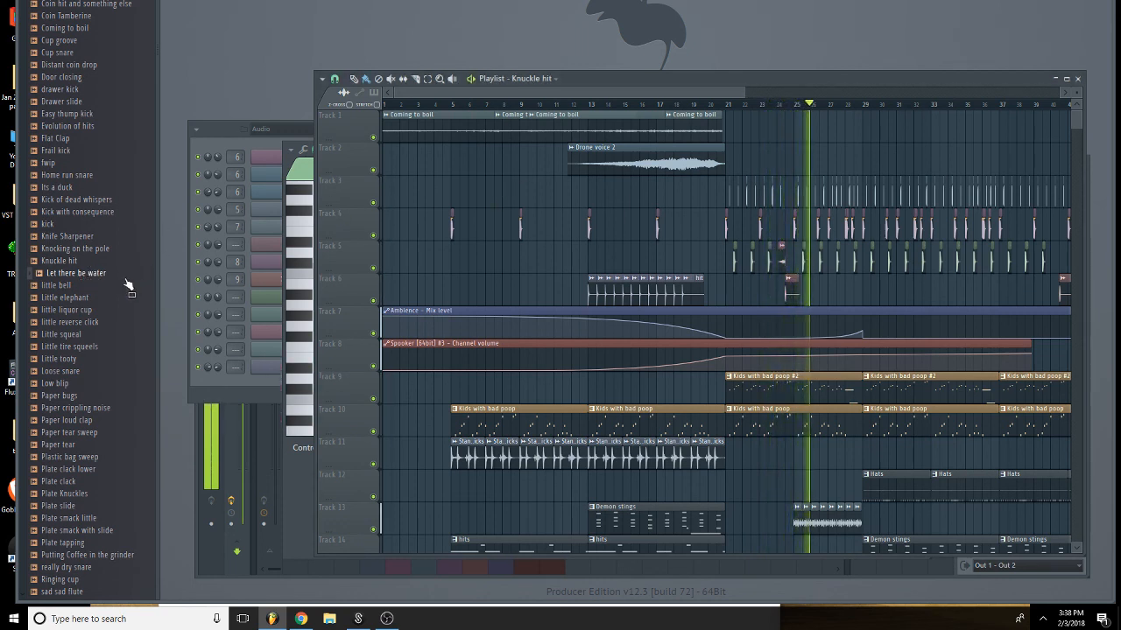
{"action": "left_click_drag", "start_coordinate": [746, 126], "coordinate": [839, 159]}
{"action": "left_click_drag", "start_coordinate": [745, 92], "coordinate": [860, 94]}
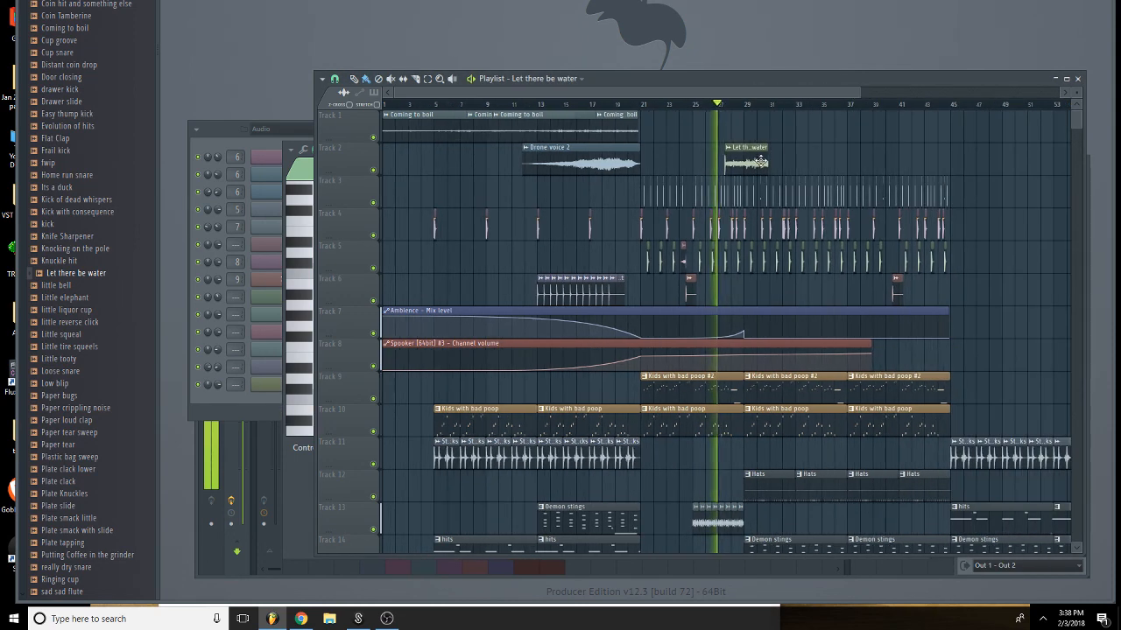
{"action": "mouse_move", "coordinate": [753, 164]}
{"action": "left_mouse_down"}
{"action": "mouse_move", "coordinate": [870, 176]}
{"action": "mouse_move", "coordinate": [766, 166]}
{"action": "left_mouse_up"}
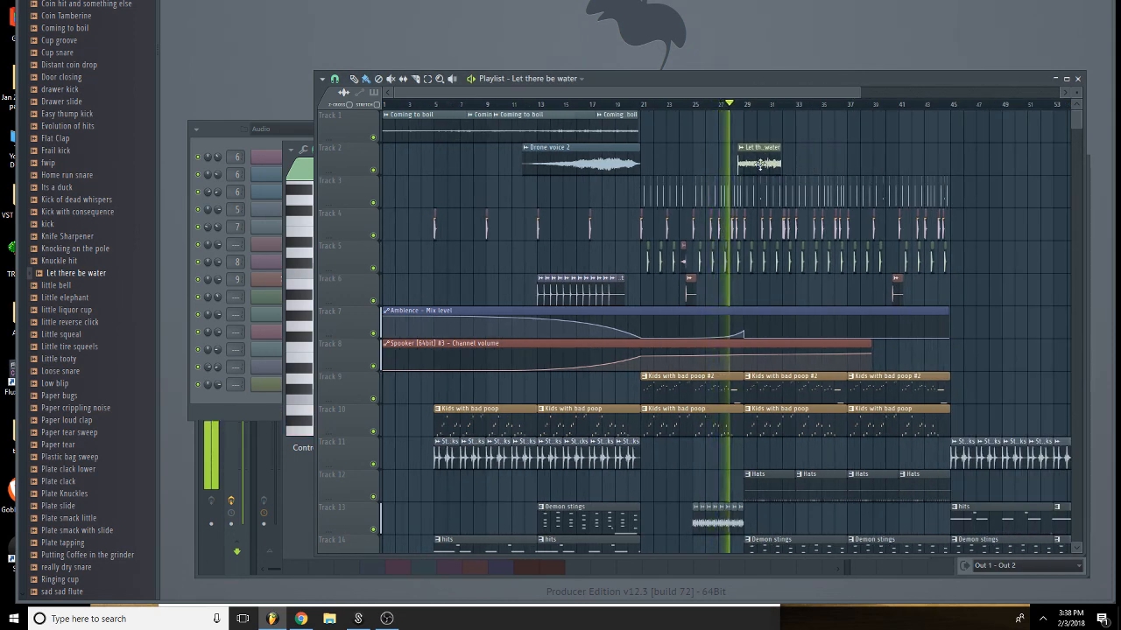
{"action": "double_click", "coordinate": [761, 162]}
{"action": "left_click_drag", "start_coordinate": [239, 251], "coordinate": [238, 224]}
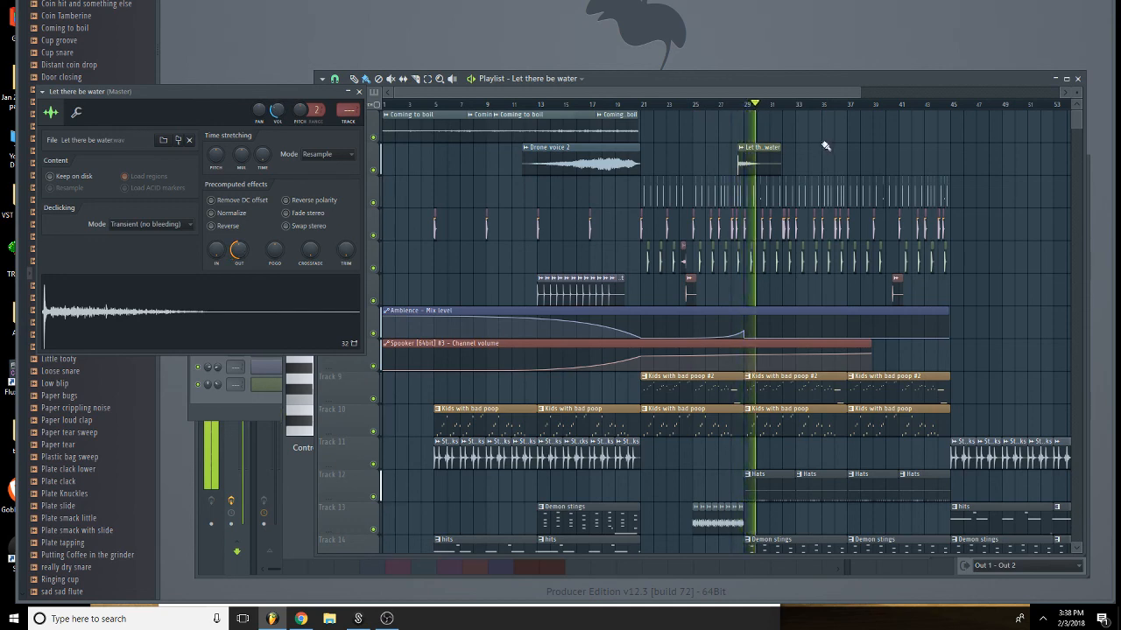
Trim the Let there be water clip on Track 2 to end at bar 29, deleting the piece after that bar.
{"action": "left_click_drag", "start_coordinate": [780, 165], "coordinate": [750, 167]}
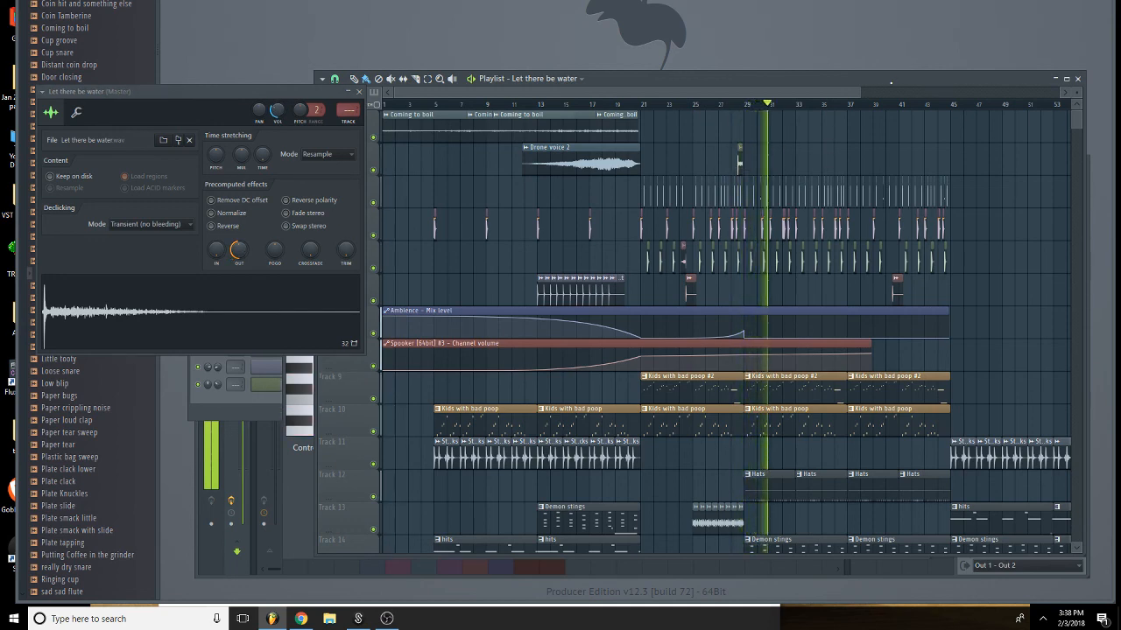
{"action": "left_click_drag", "start_coordinate": [858, 92], "coordinate": [667, 91]}
{"action": "left_click", "coordinate": [251, 298]}
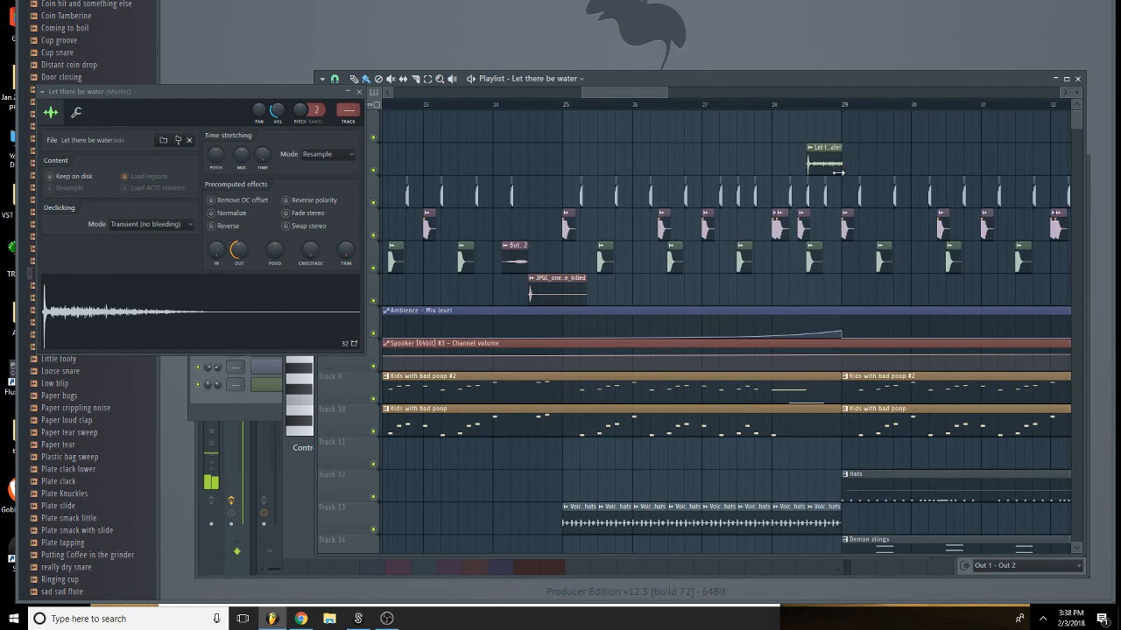
{"action": "left_click_drag", "start_coordinate": [839, 170], "coordinate": [880, 178]}
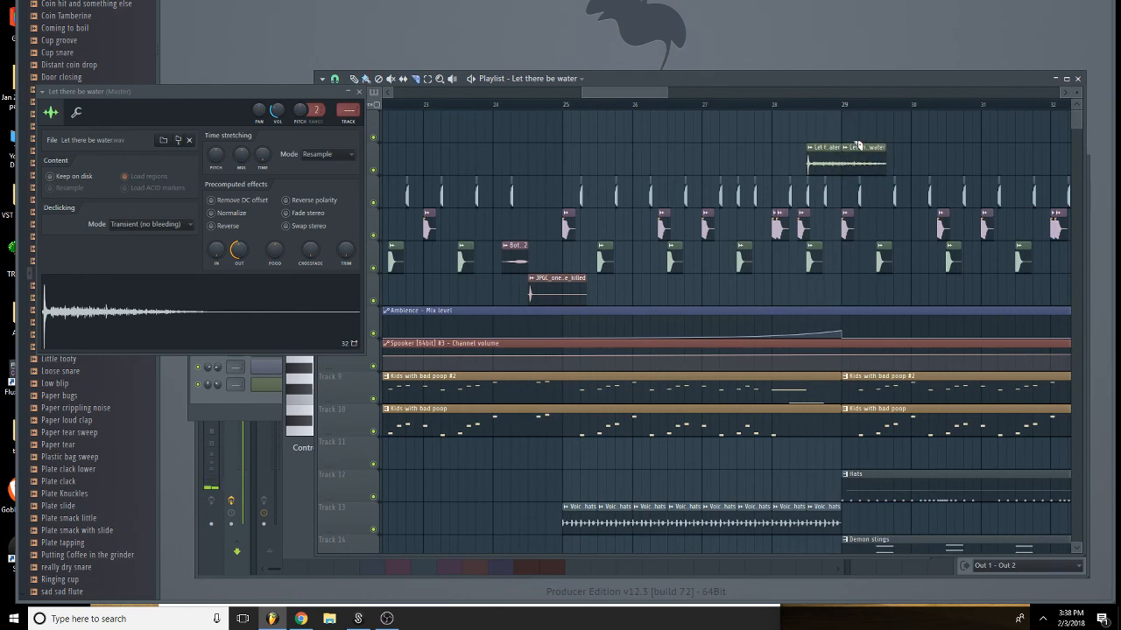
{"action": "right_click", "coordinate": [865, 162]}
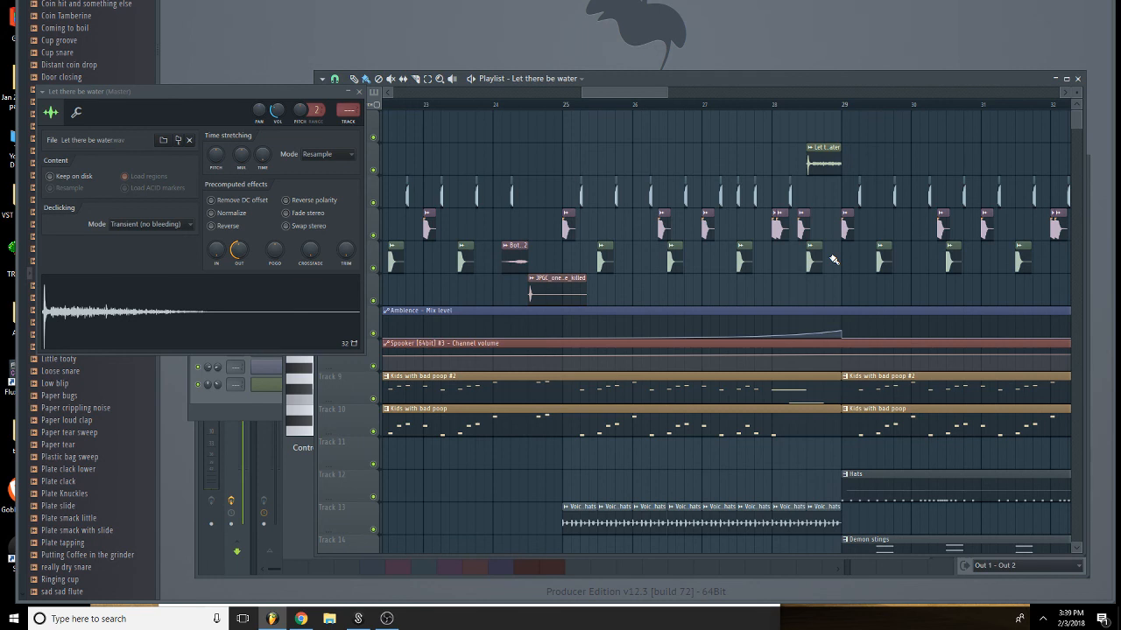
Play the passage, close the Let there be water settings, extend its clip to about bar 31.5, and replay from just before it.
{"action": "key", "text": "space"}
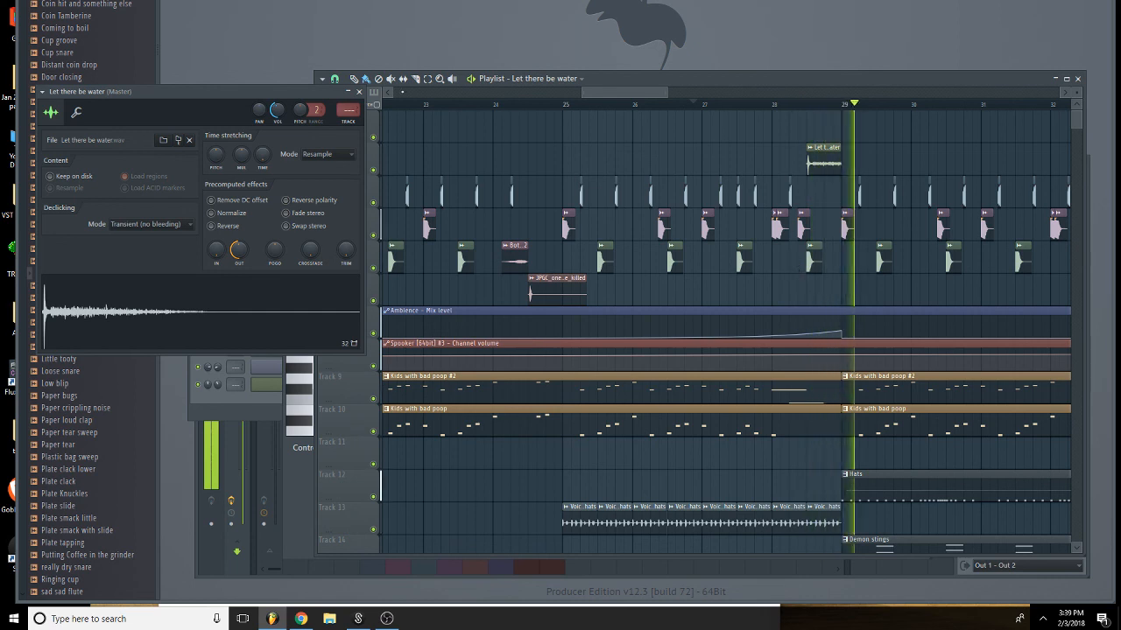
{"action": "left_click", "coordinate": [358, 91]}
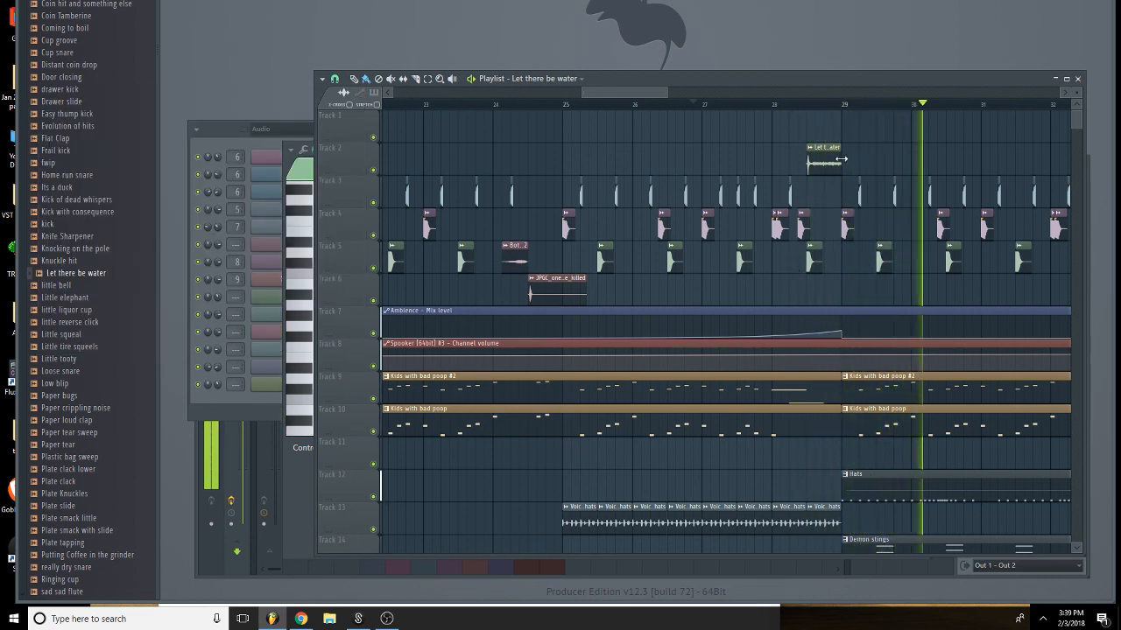
{"action": "left_click_drag", "start_coordinate": [841, 158], "coordinate": [1023, 162]}
{"action": "left_click", "coordinate": [799, 104]}
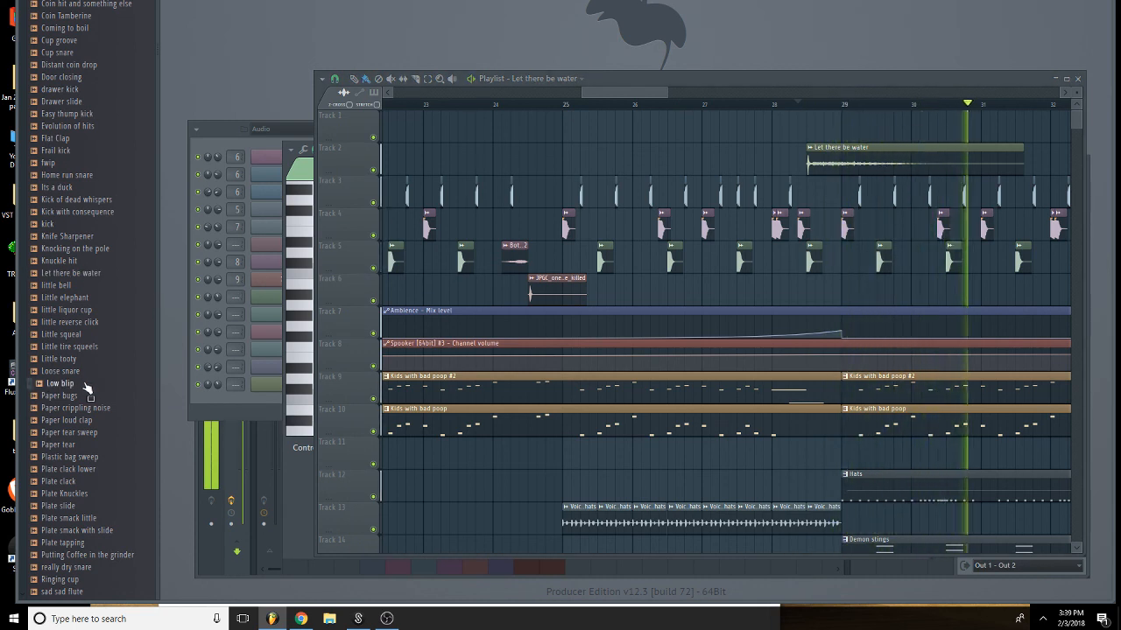
Place the Paper bugs sample on Track 2 just before bar 25 and stretch its clip to about bar 27.75.
{"action": "scroll", "coordinate": [87, 307], "scroll_direction": "down", "scroll_amount": 4}
{"action": "key", "text": "space"}
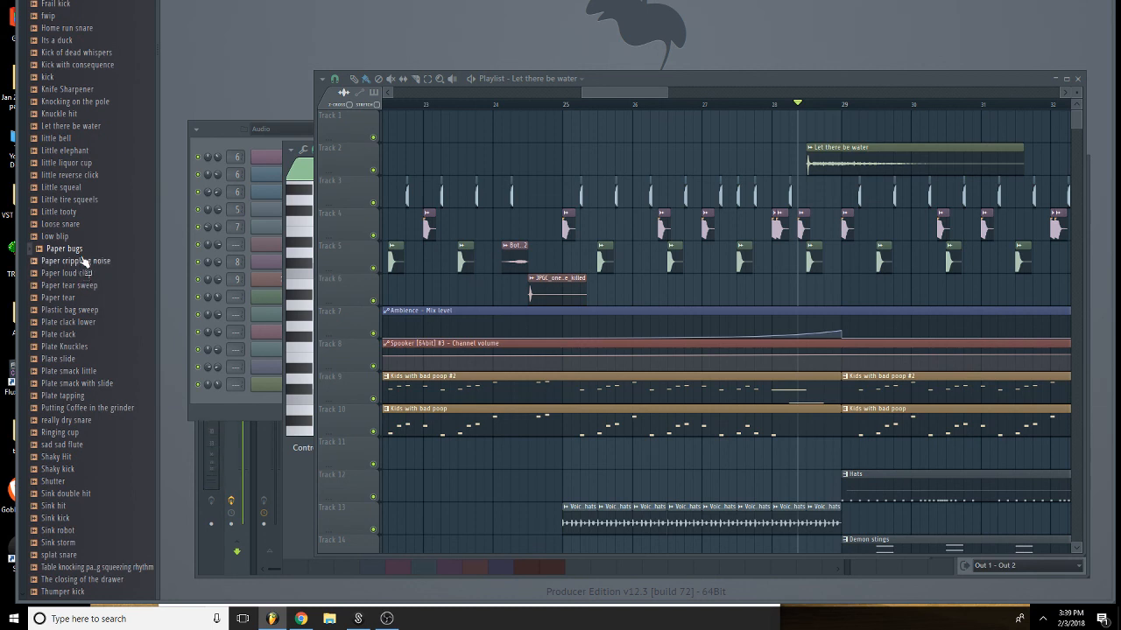
{"action": "left_click_drag", "start_coordinate": [587, 202], "coordinate": [570, 169]}
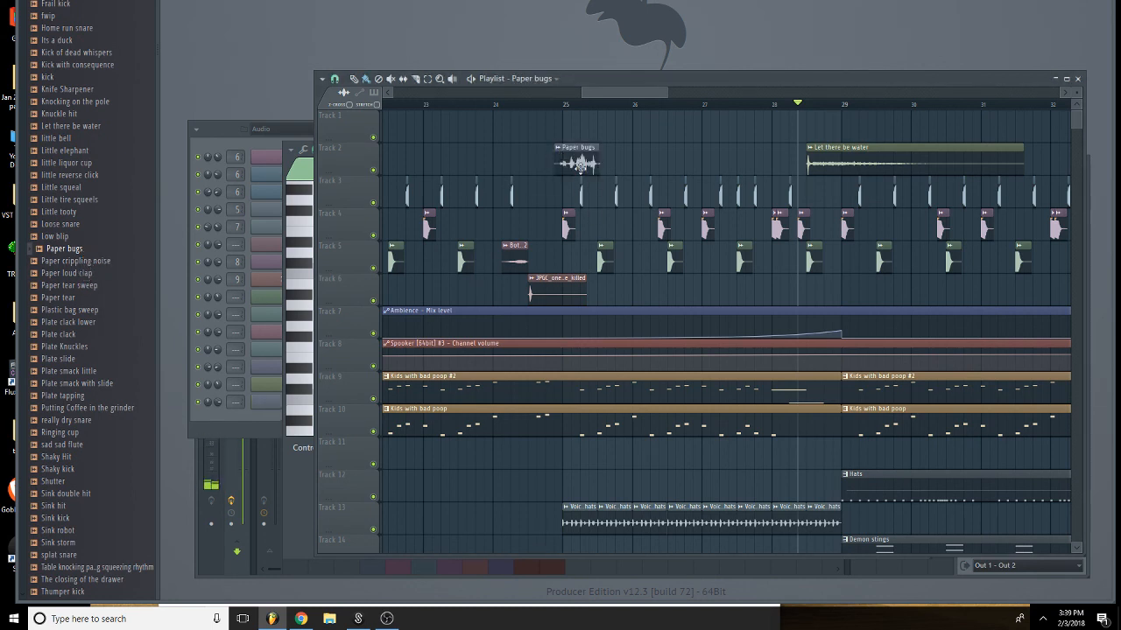
{"action": "double_click", "coordinate": [579, 165]}
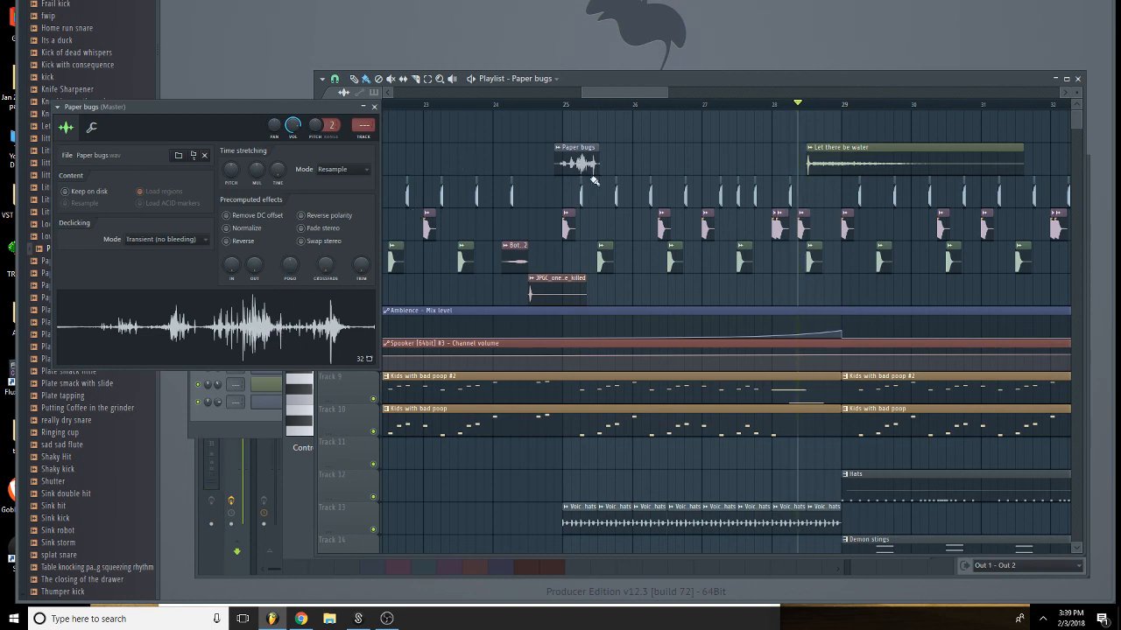
{"action": "left_click_drag", "start_coordinate": [599, 167], "coordinate": [756, 161]}
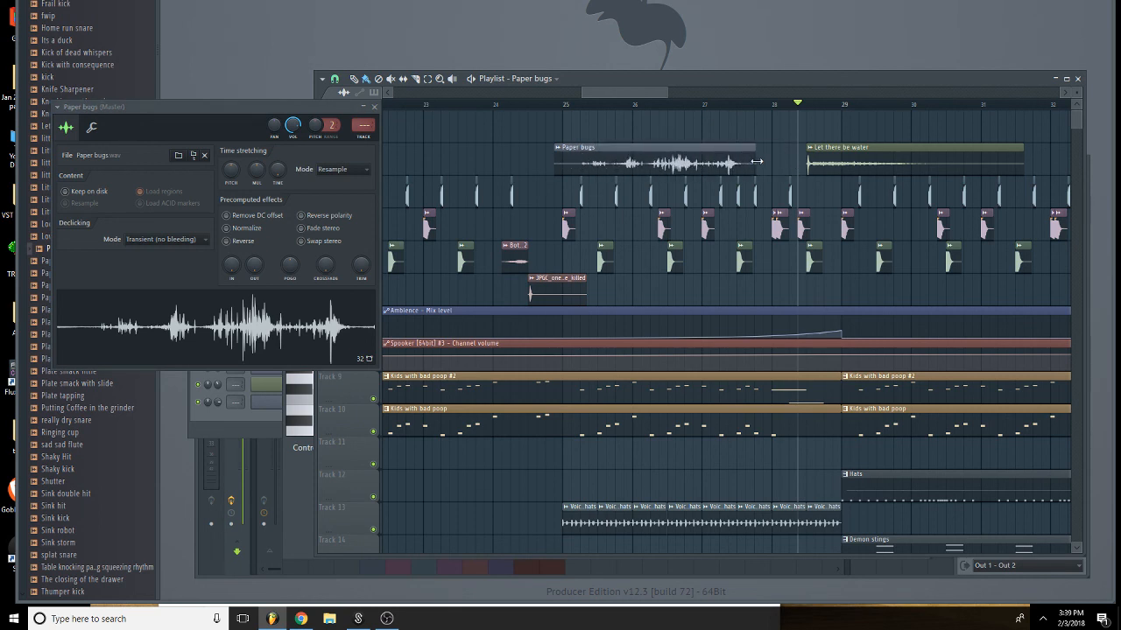
{"action": "left_click", "coordinate": [374, 107]}
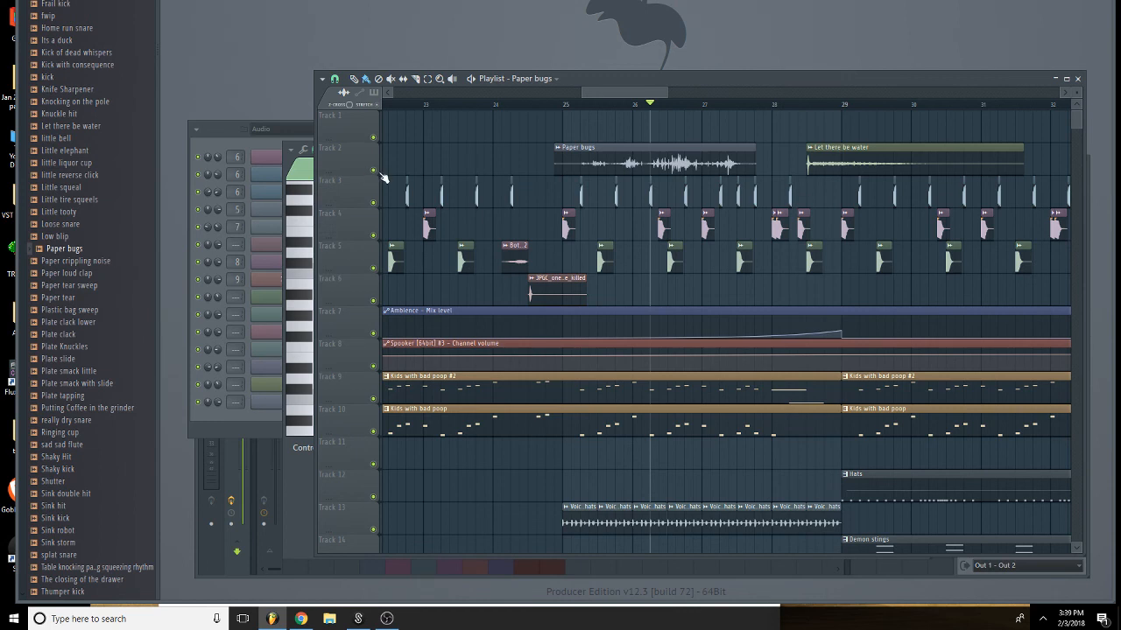
Solo Track 2, listen to the Paper bugs clip, and move the playback start to about bar 25.5.
{"action": "left_click", "coordinate": [375, 170], "text": "ctrl"}
{"action": "key", "text": "space"}
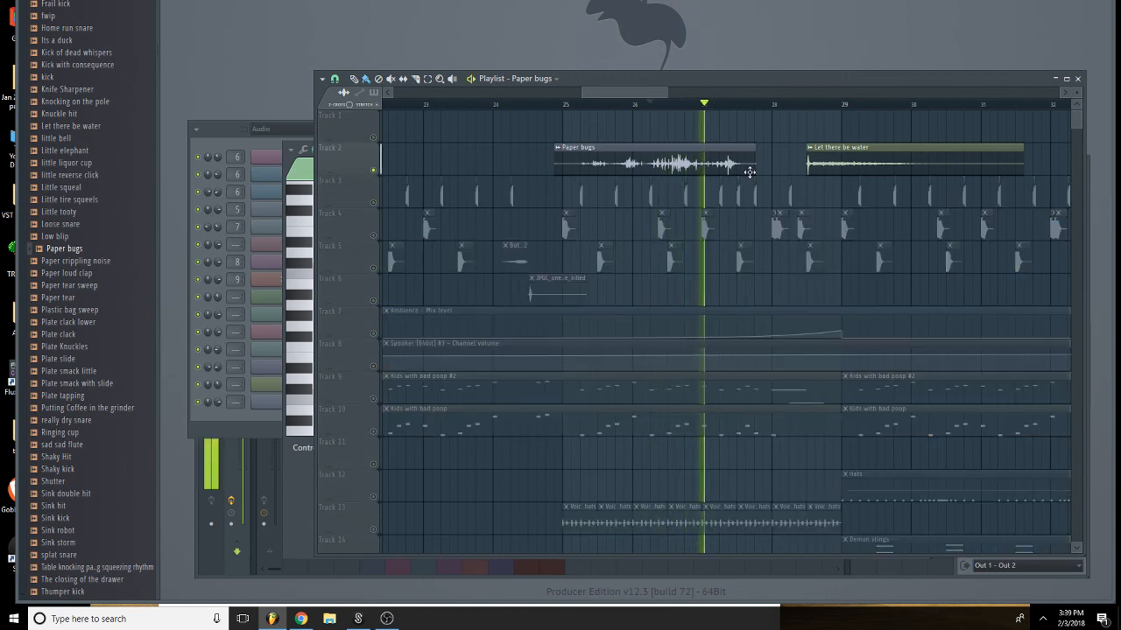
{"action": "key", "text": "space"}
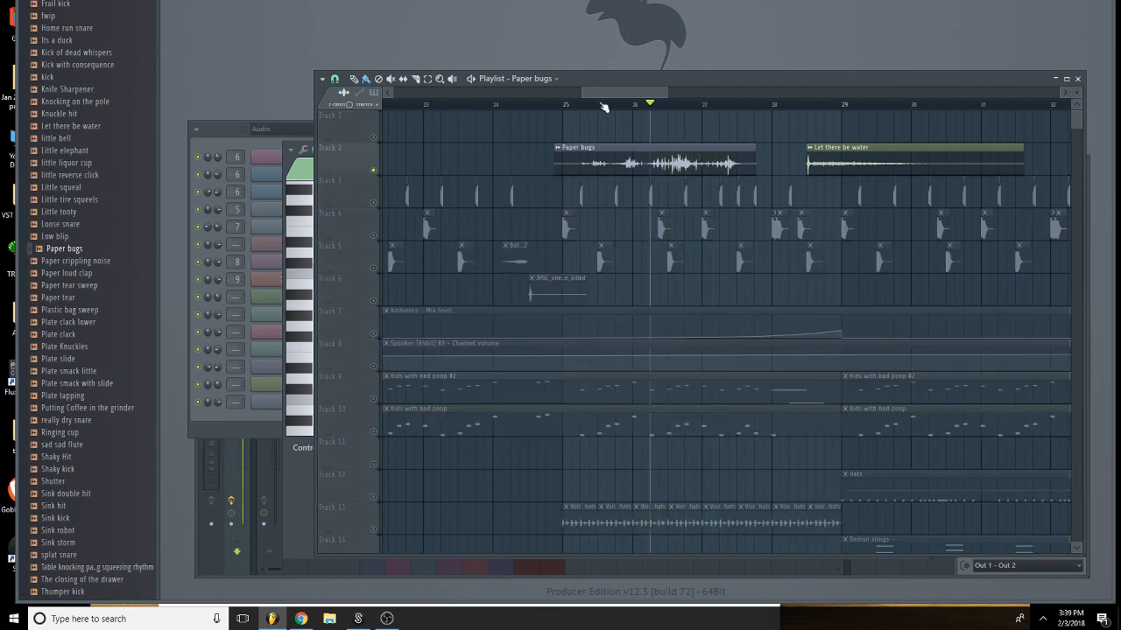
{"action": "left_click", "coordinate": [597, 105]}
Set the Paper bugs time stretching mode to Stretch and play the soloed clip to check the sound.
{"action": "double_click", "coordinate": [608, 155]}
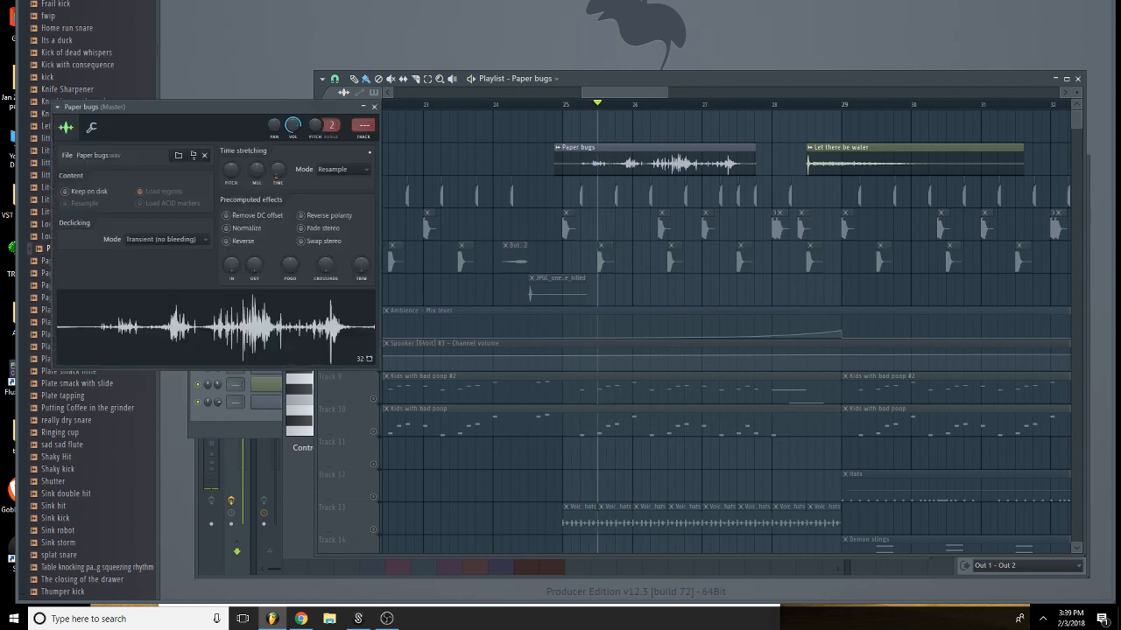
{"action": "left_click", "coordinate": [329, 169]}
{"action": "left_click", "coordinate": [337, 202]}
{"action": "key", "text": "space"}
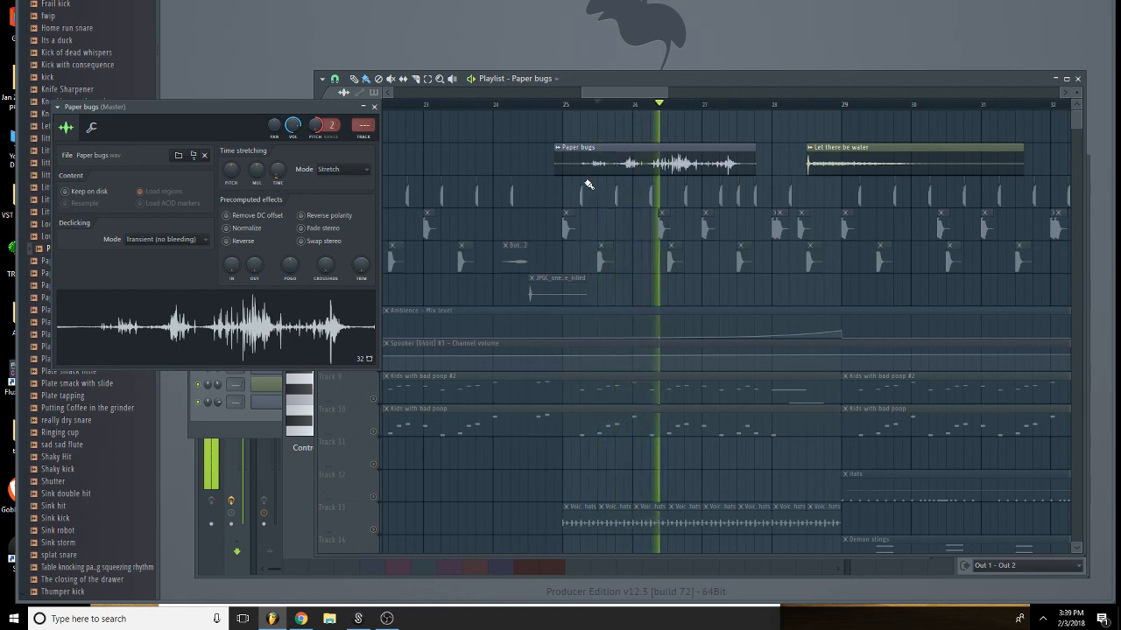
{"action": "key", "text": "space"}
{"action": "key", "text": "space"}
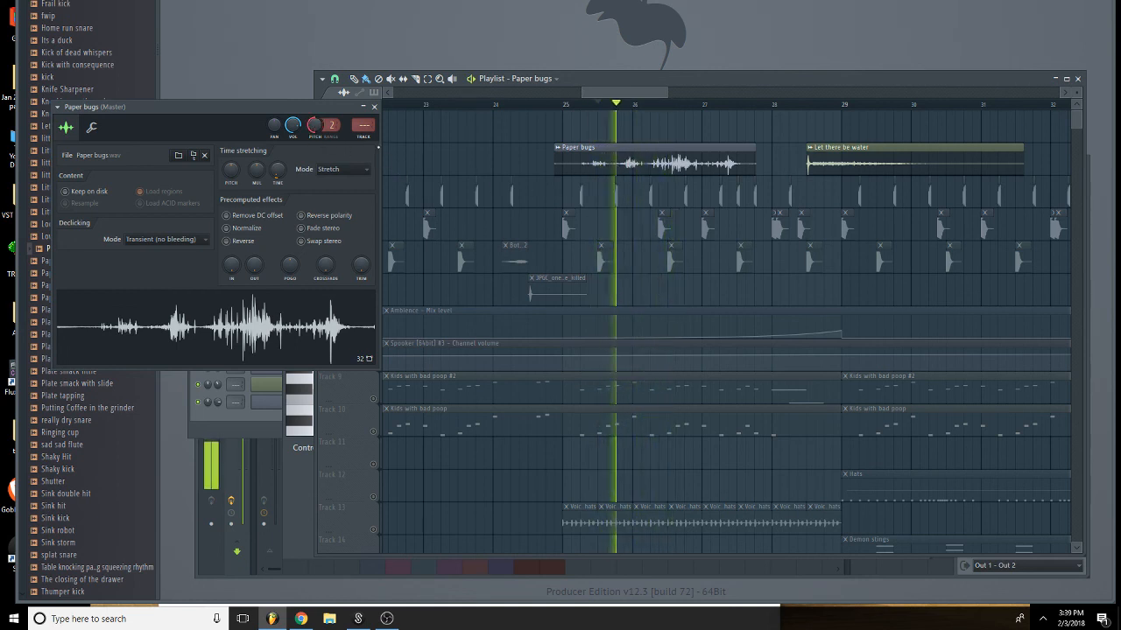
{"action": "key", "text": "space"}
Delete the Paper bugs clip from Track 2, close its sample settings, and preview the Paper loud clap sample.
{"action": "right_click", "coordinate": [703, 150]}
{"action": "left_click", "coordinate": [374, 106]}
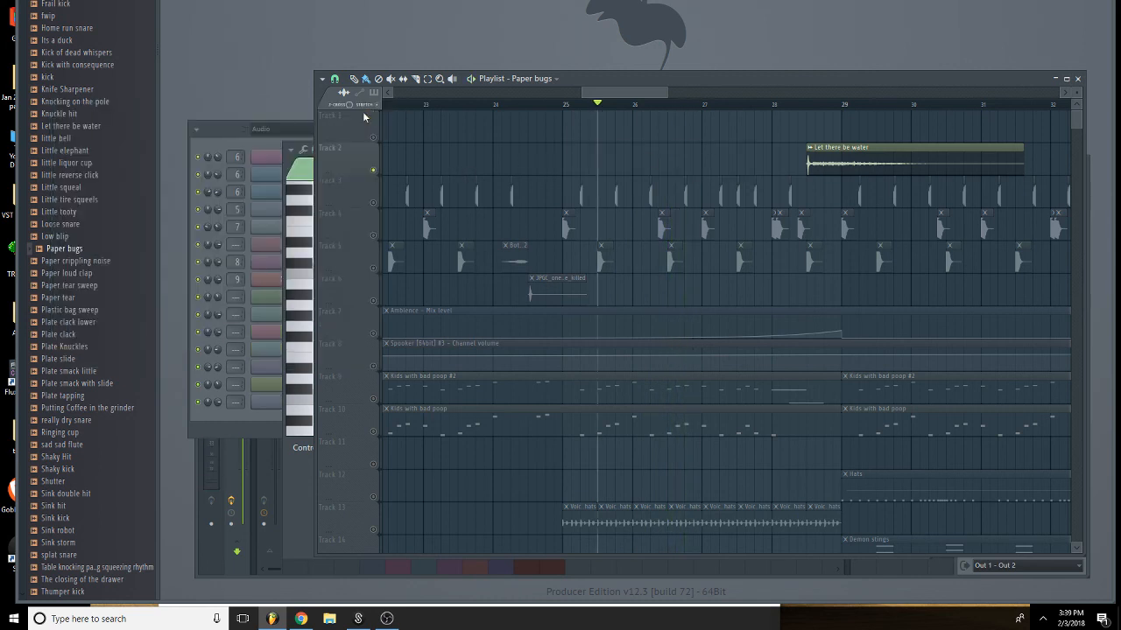
{"action": "left_click", "coordinate": [88, 273]}
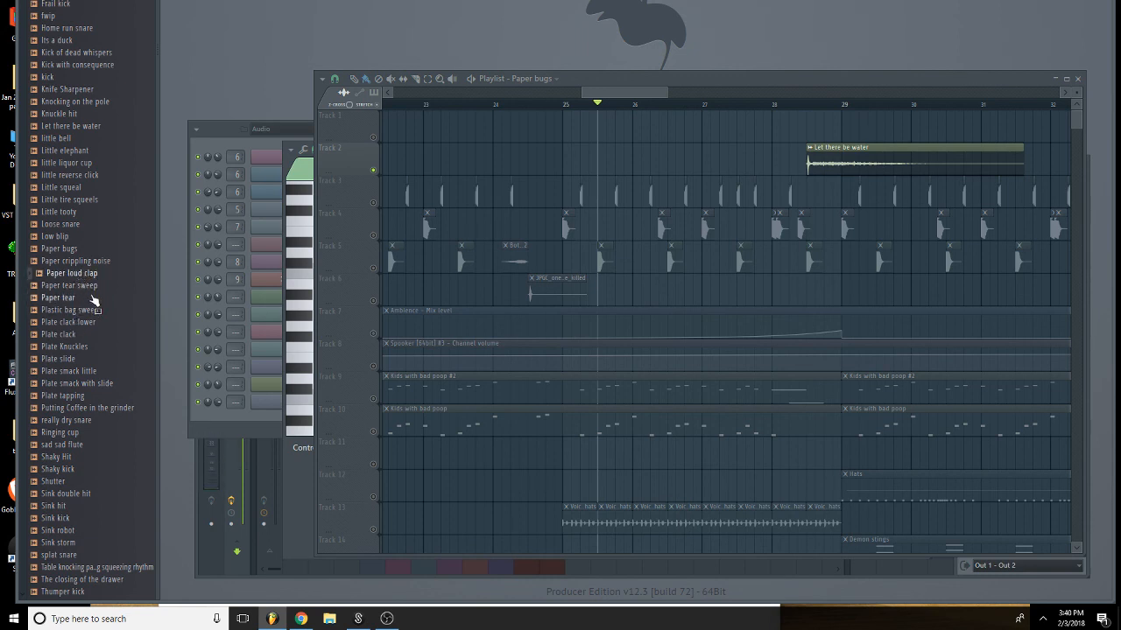
Preview the percussion samples and place Table knocking paper bag squeezing rhythm on Track 2 at about bar 25.5.
{"action": "left_click", "coordinate": [88, 322]}
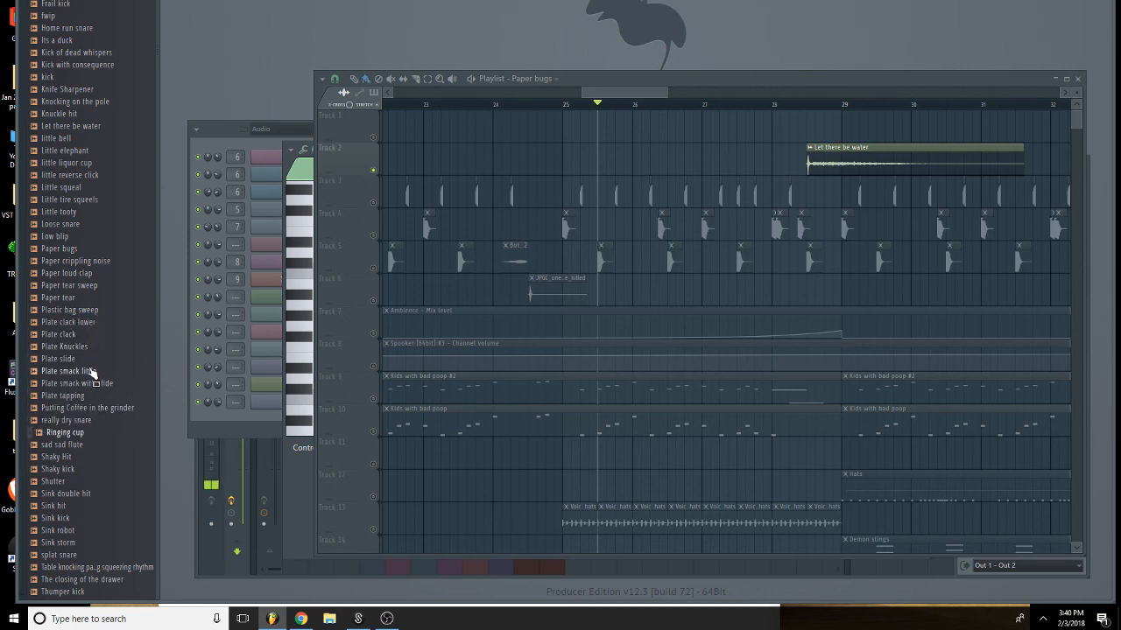
{"action": "key", "text": "Up"}
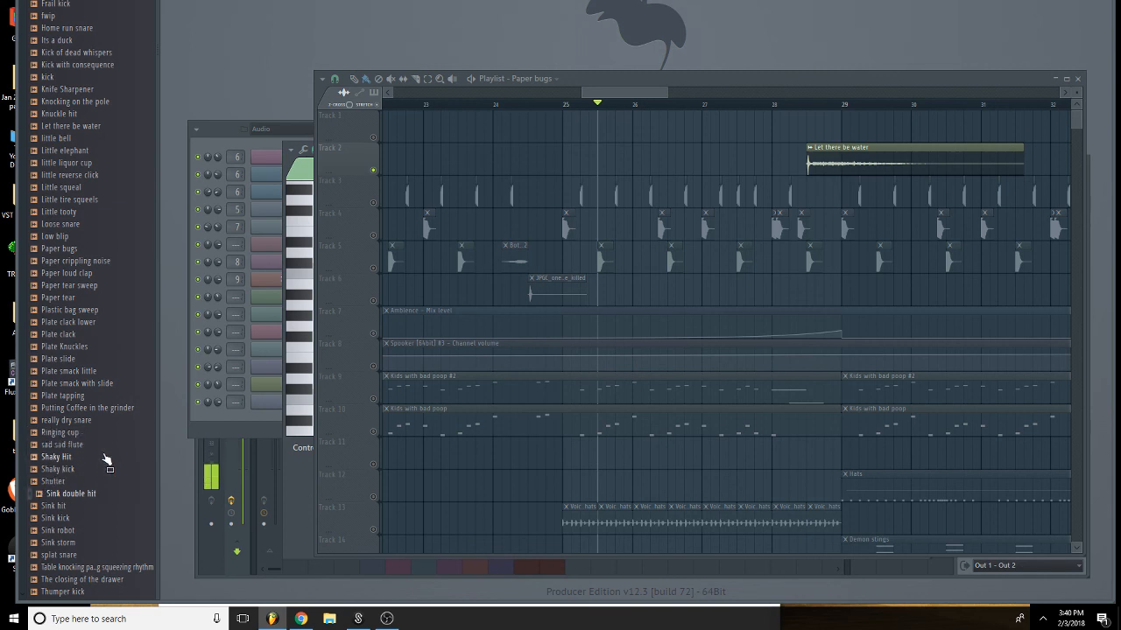
{"action": "key", "text": "Down"}
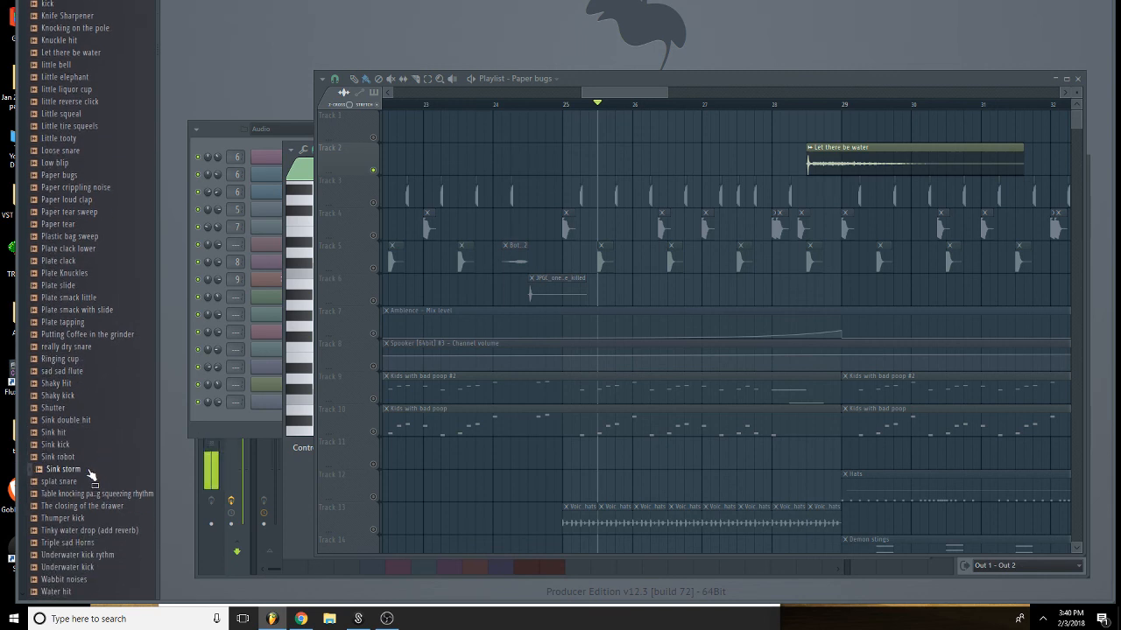
{"action": "left_click_drag", "start_coordinate": [88, 476], "coordinate": [114, 506]}
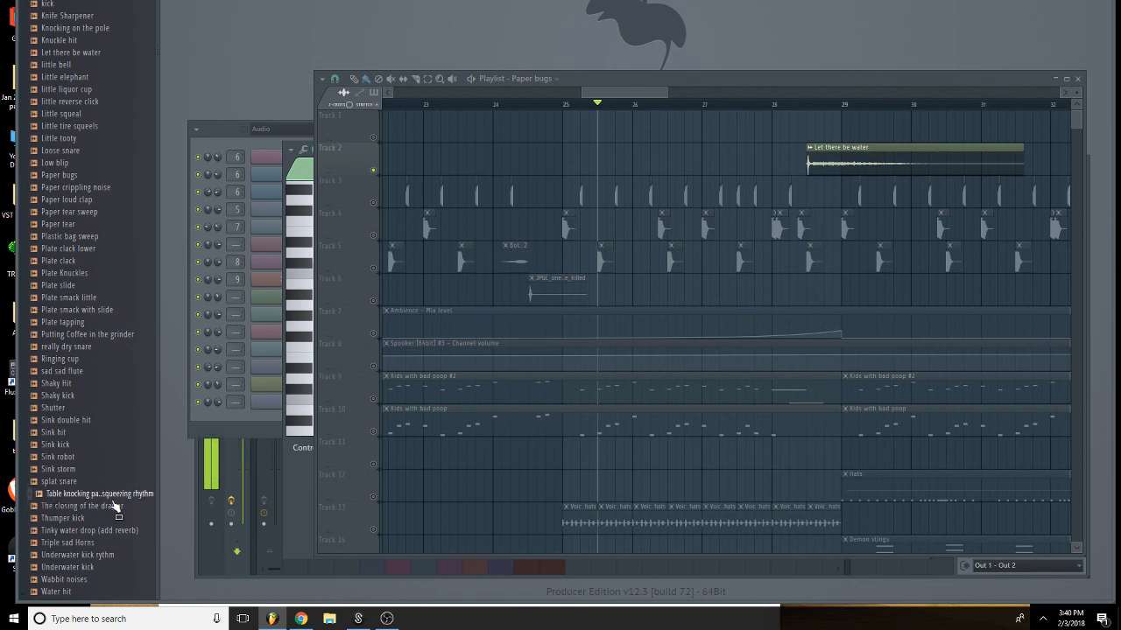
{"action": "scroll", "coordinate": [108, 500], "scroll_direction": "down", "scroll_amount": 2}
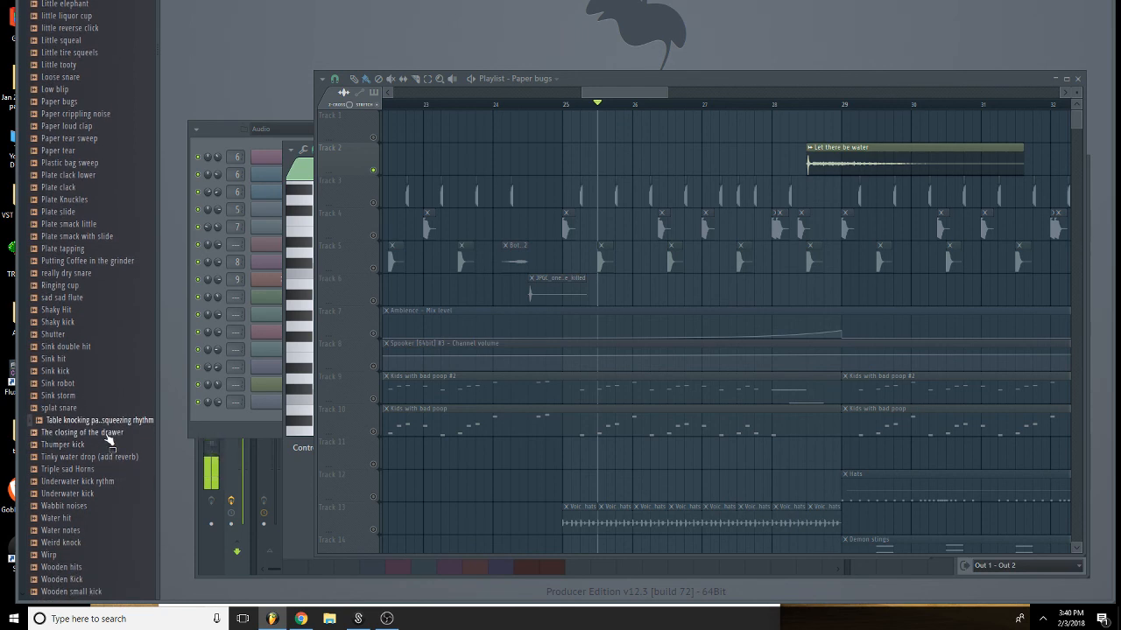
{"action": "left_click_drag", "start_coordinate": [596, 158], "coordinate": [599, 161]}
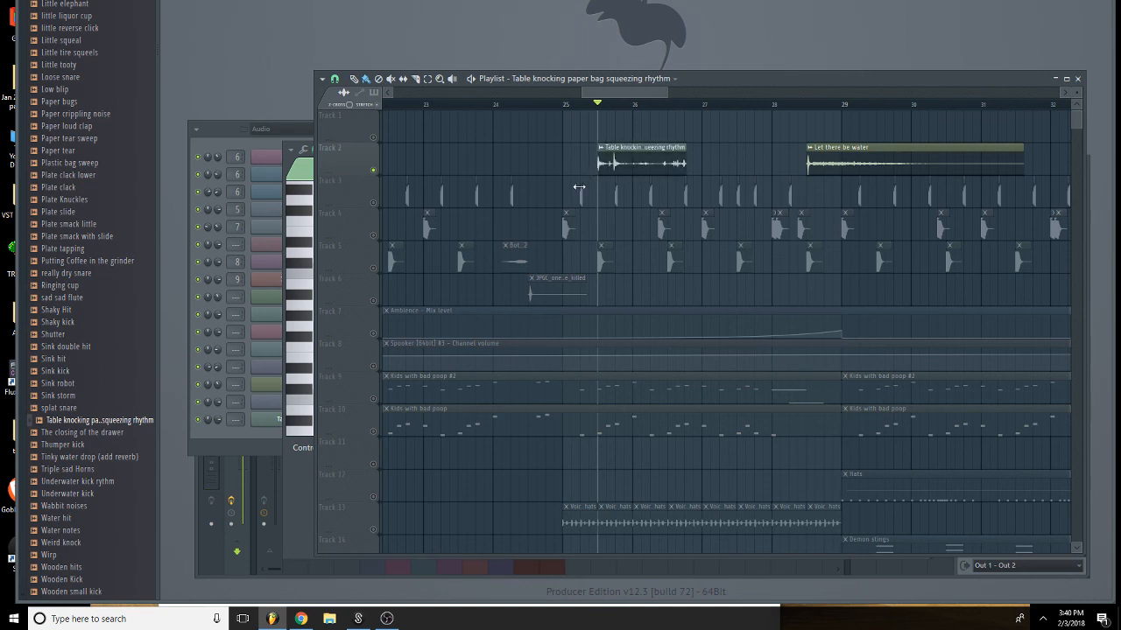
Listen to the Table knocking clip from about bar 26.4, trim its start to that point, and move it to Track 6.
{"action": "left_click", "coordinate": [658, 105]}
{"action": "key", "text": "space"}
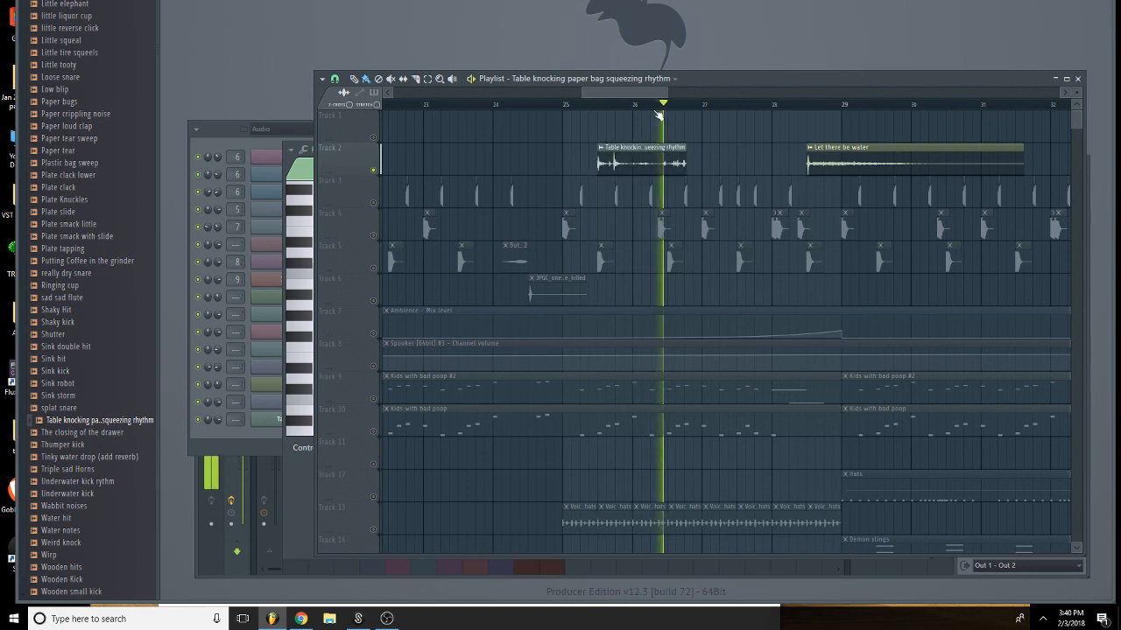
{"action": "key", "text": "space"}
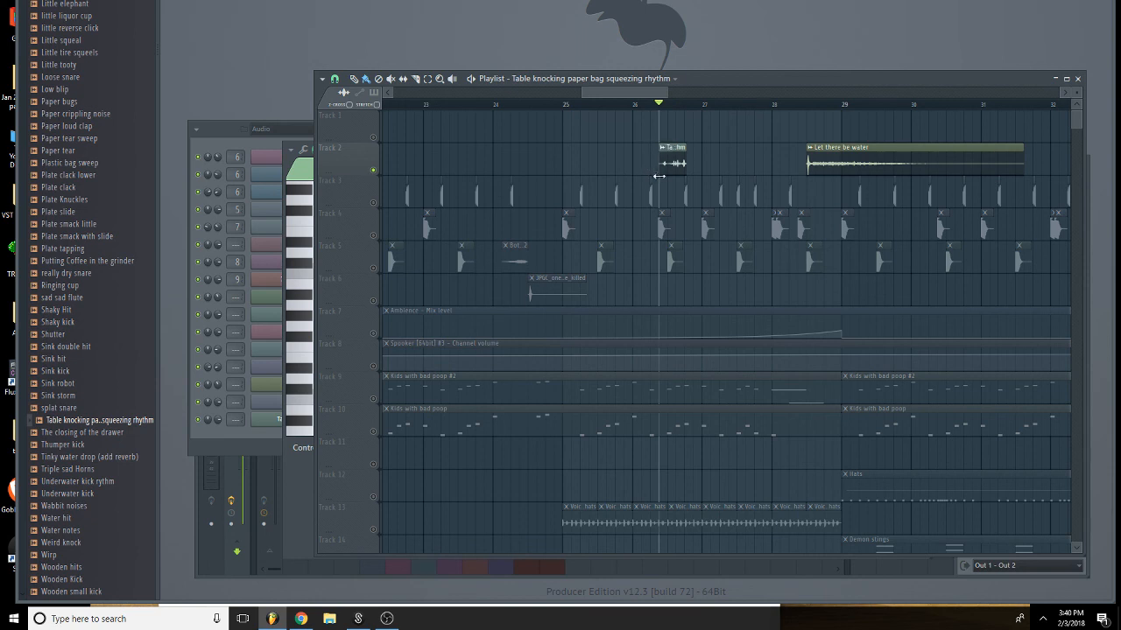
{"action": "left_click_drag", "start_coordinate": [664, 99], "coordinate": [652, 99]}
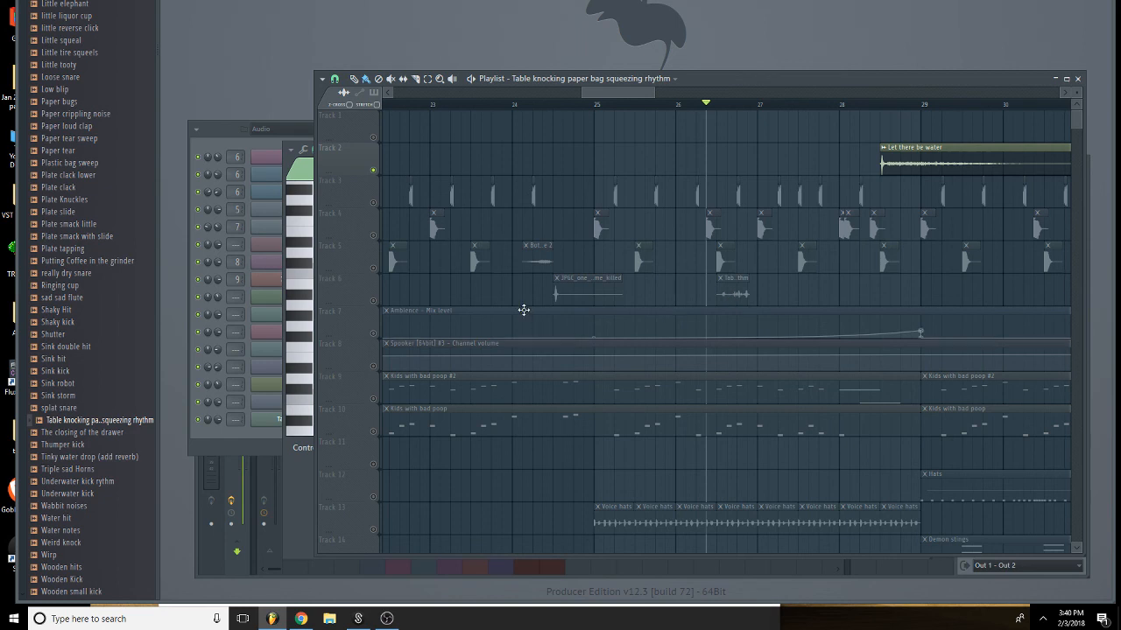
Solo Tracks 3 to 6, play them together, and move the Table knocking clip on Track 6 to about bar 28.5.
{"action": "left_click", "coordinate": [377, 302]}
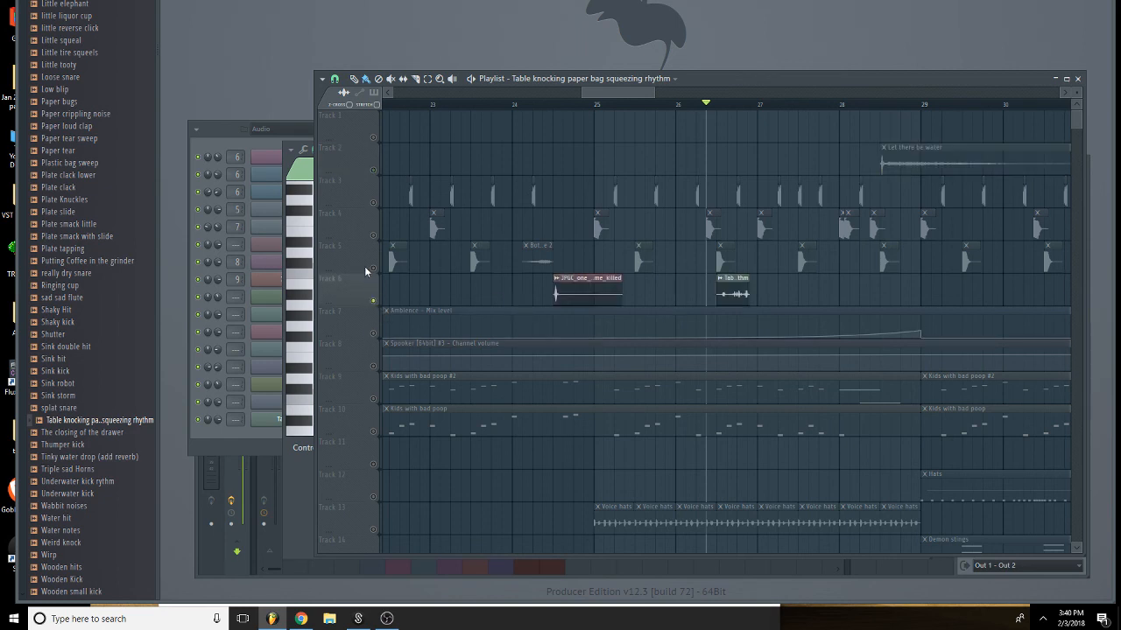
{"action": "left_click", "coordinate": [373, 269]}
{"action": "left_click", "coordinate": [374, 236]}
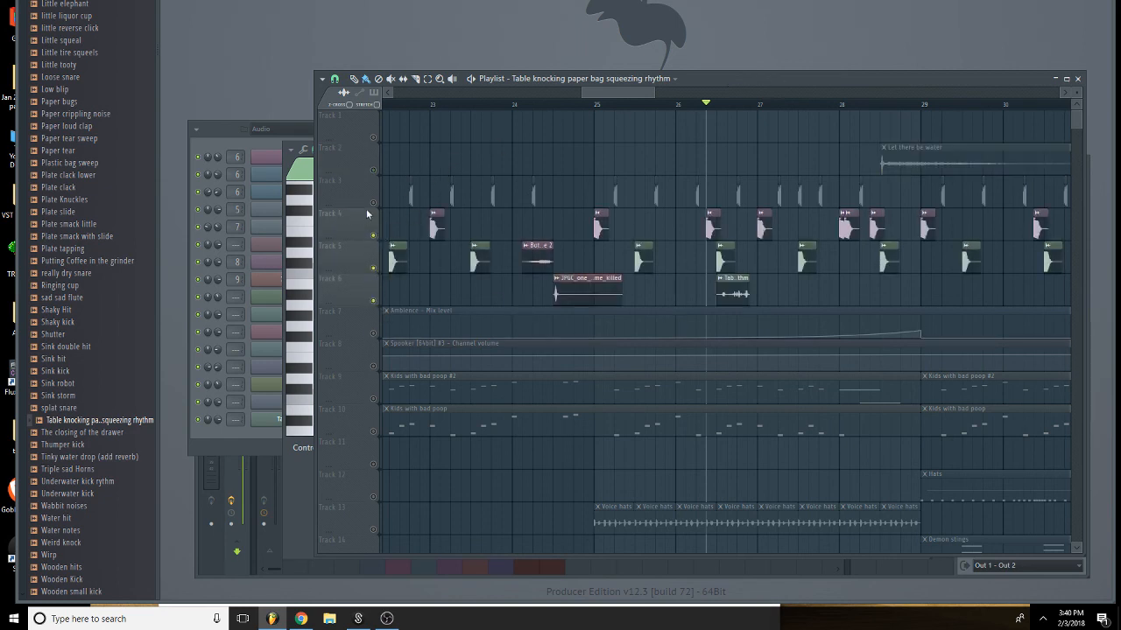
{"action": "left_click", "coordinate": [374, 202]}
{"action": "key", "text": "space"}
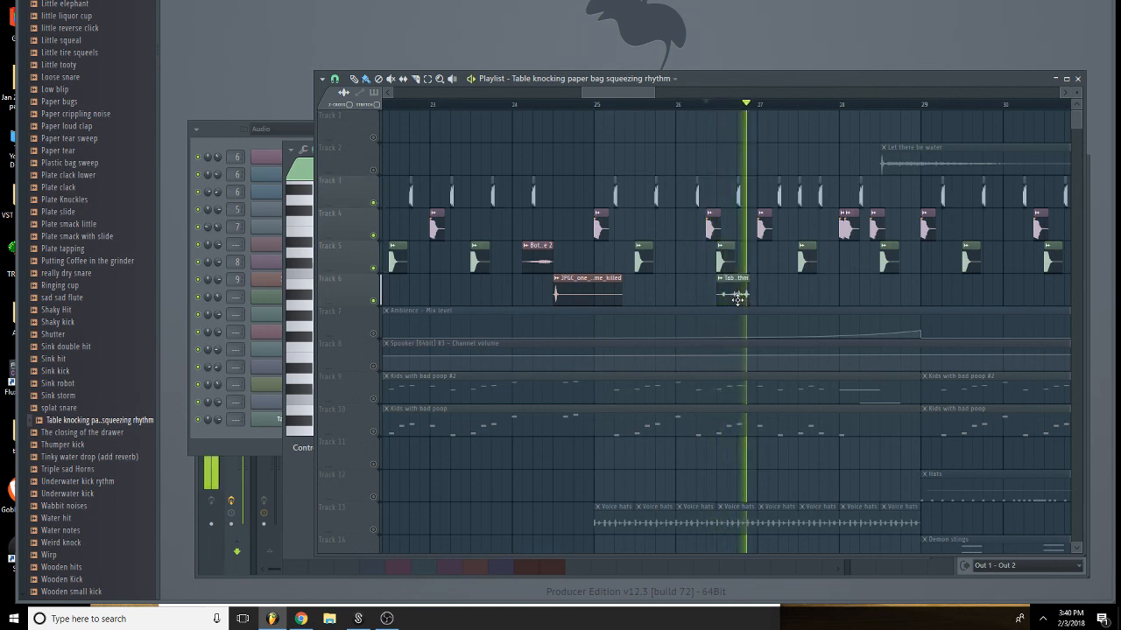
{"action": "left_click_drag", "start_coordinate": [738, 300], "coordinate": [900, 304]}
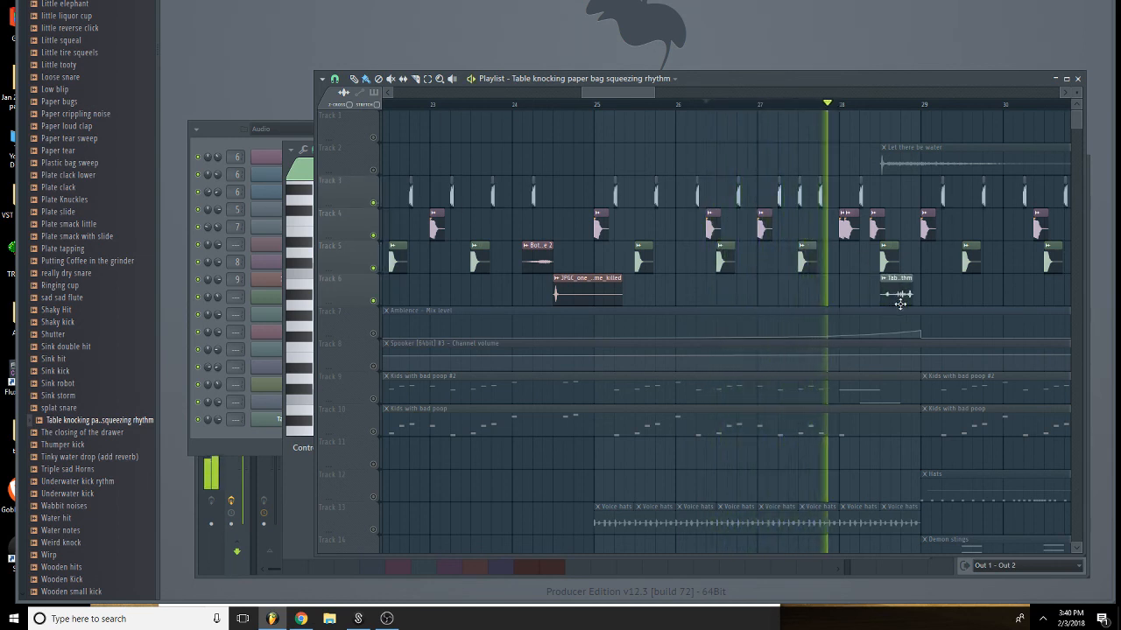
{"action": "key", "text": "space"}
Move the Let there be water clip on Track 2 to bar 37 and turn all tracks back on.
{"action": "right_click", "coordinate": [892, 169]}
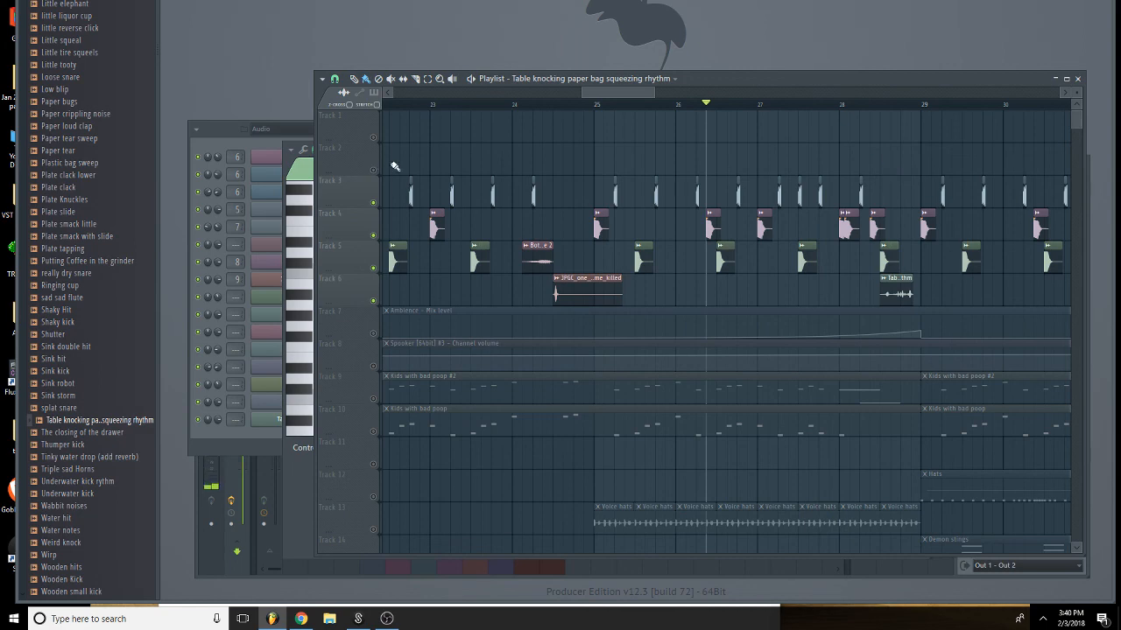
{"action": "key", "text": "ctrl+z"}
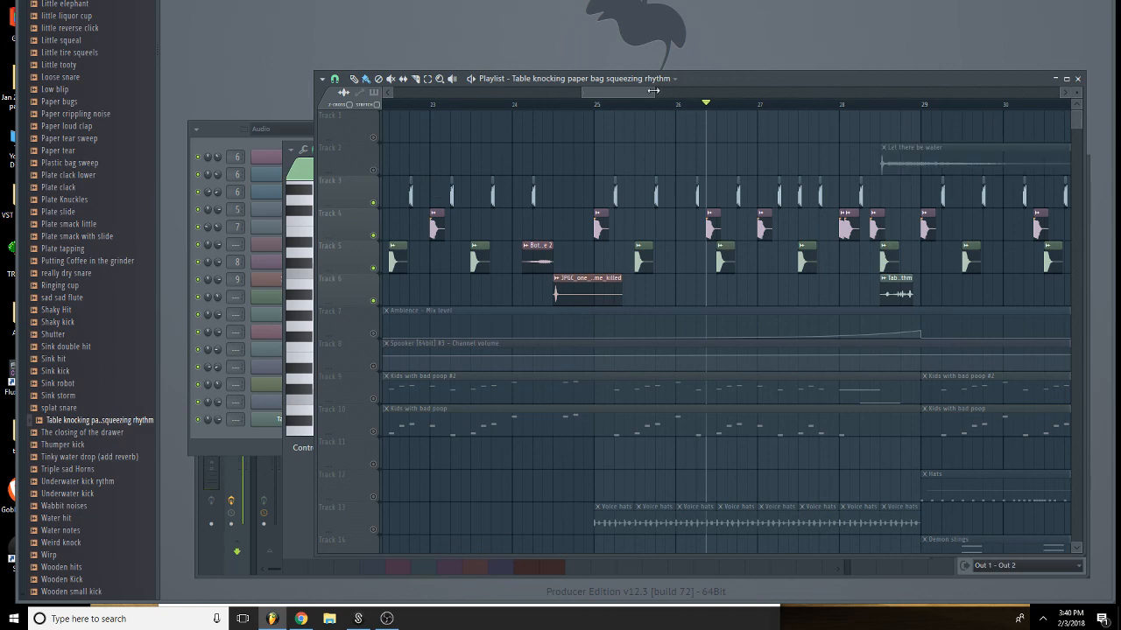
{"action": "left_click_drag", "start_coordinate": [653, 90], "coordinate": [893, 91]}
{"action": "left_click_drag", "start_coordinate": [524, 165], "coordinate": [660, 181]}
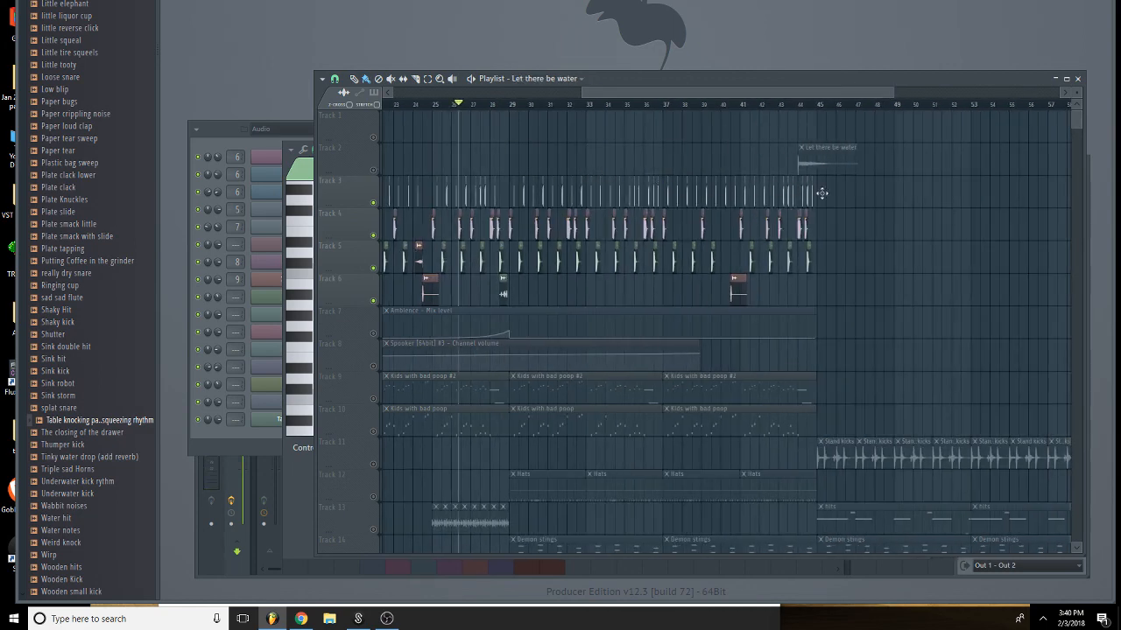
{"action": "left_click_drag", "start_coordinate": [839, 198], "coordinate": [740, 163]}
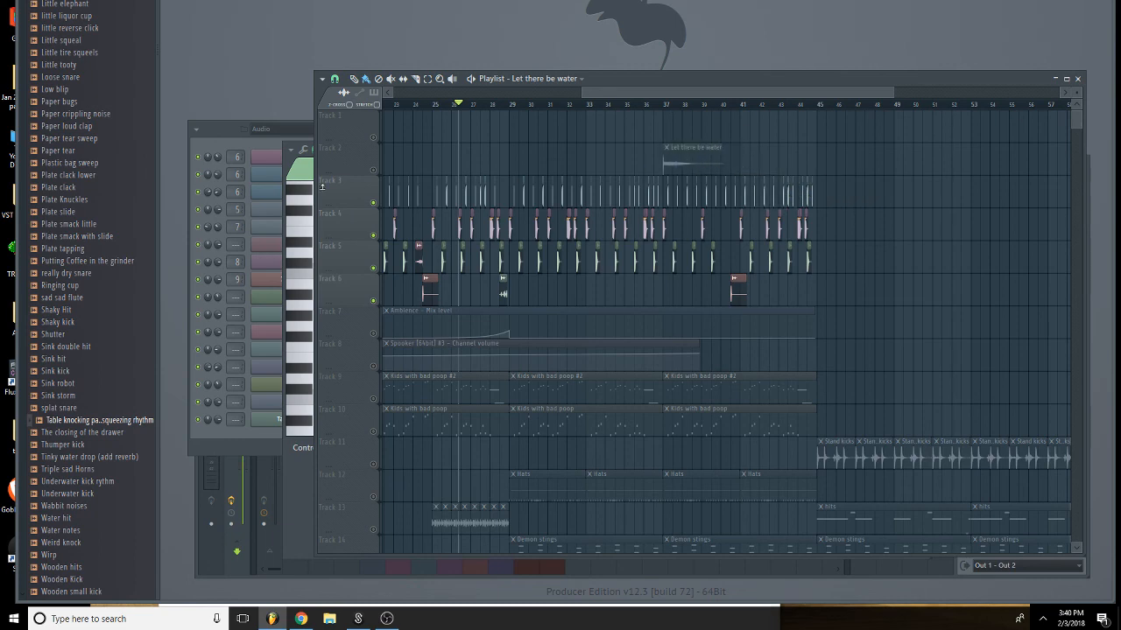
{"action": "right_click", "coordinate": [375, 169]}
{"action": "right_click", "coordinate": [375, 169]}
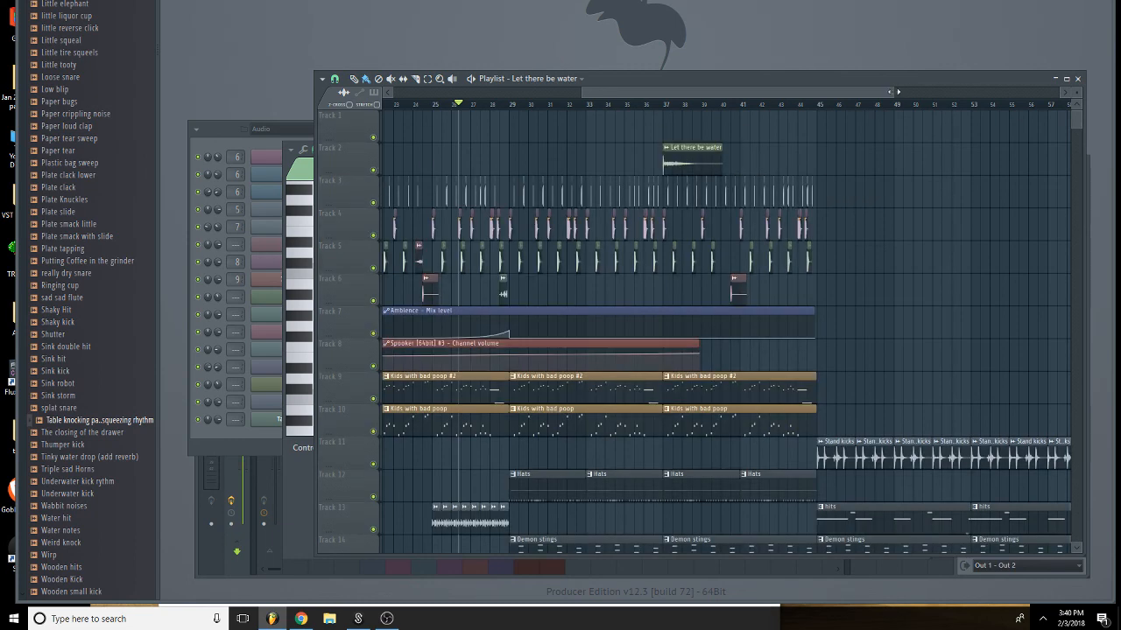
Play the passage around bar 28 and shift the Table knocking clip on Track 6 to start just after bar 28.5.
{"action": "left_click_drag", "start_coordinate": [894, 91], "coordinate": [629, 139]}
{"action": "left_click_drag", "start_coordinate": [610, 91], "coordinate": [646, 93]}
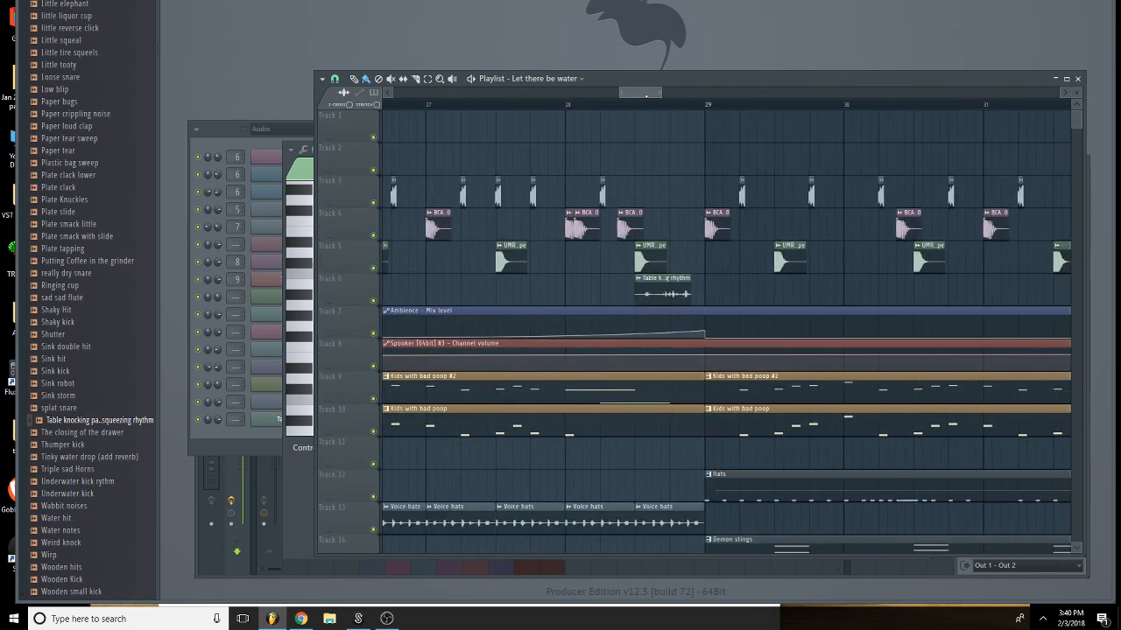
{"action": "left_click_drag", "start_coordinate": [665, 289], "coordinate": [669, 294]}
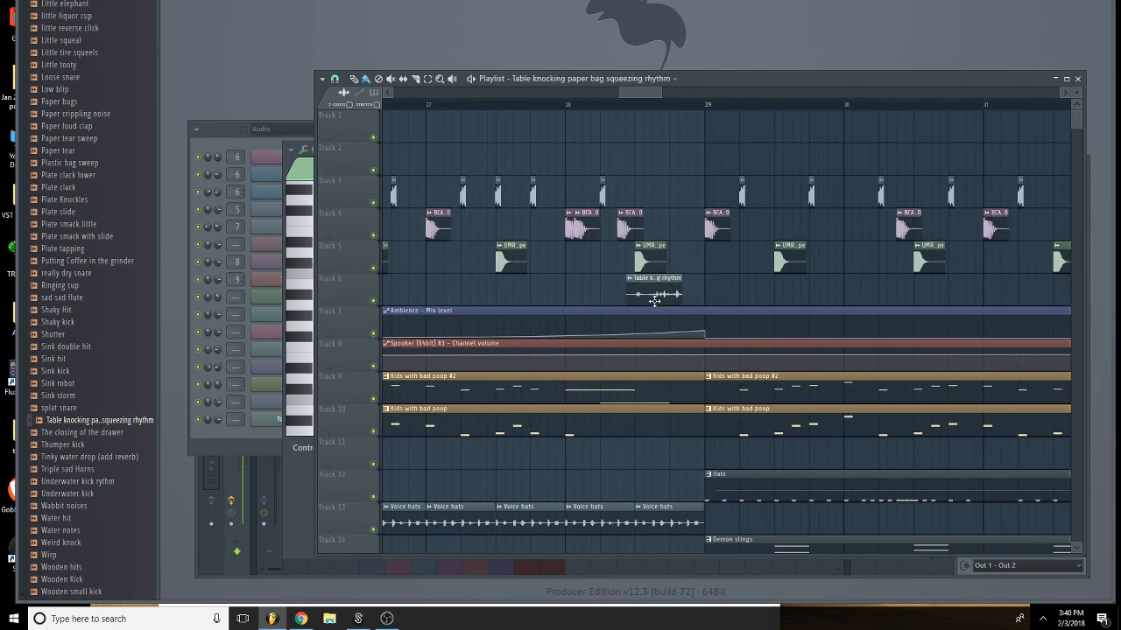
{"action": "mouse_move", "coordinate": [655, 300]}
{"action": "left_mouse_down"}
{"action": "mouse_move", "coordinate": [687, 307]}
{"action": "mouse_move", "coordinate": [659, 299]}
{"action": "left_mouse_up"}
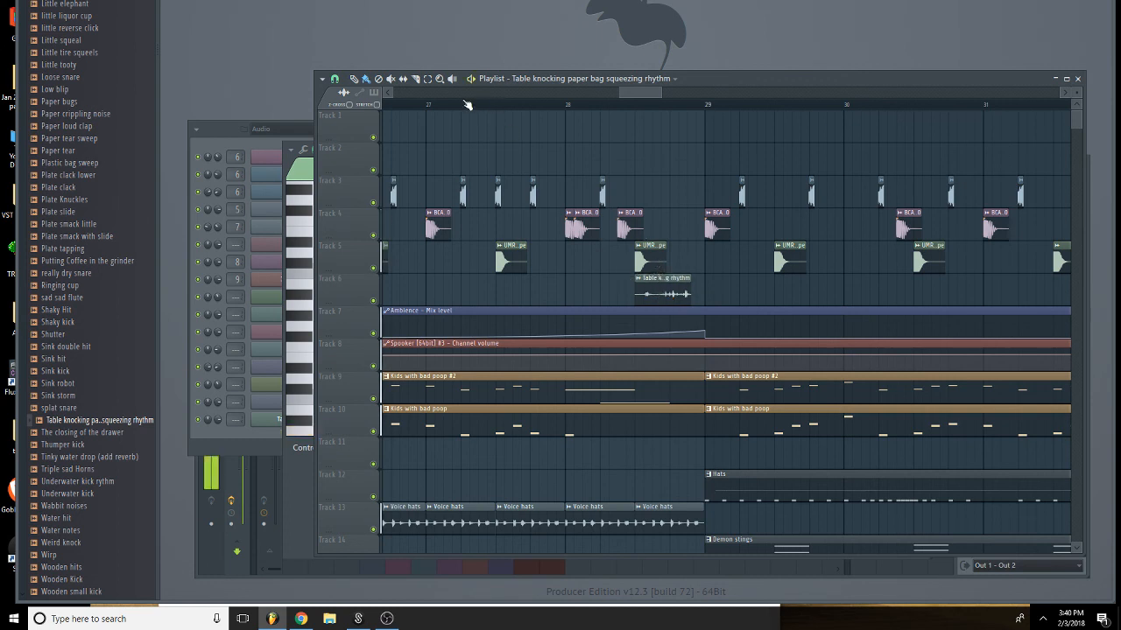
{"action": "key", "text": "space"}
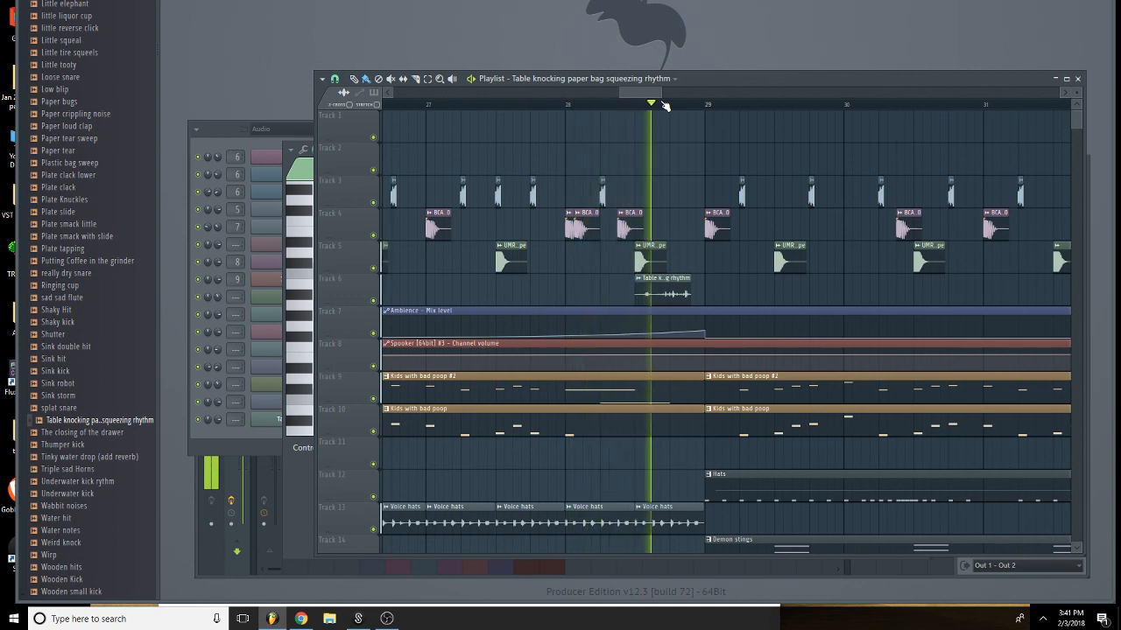
{"action": "mouse_move", "coordinate": [687, 298]}
{"action": "left_mouse_down"}
{"action": "mouse_move", "coordinate": [706, 300]}
{"action": "mouse_move", "coordinate": [672, 301]}
{"action": "left_mouse_up"}
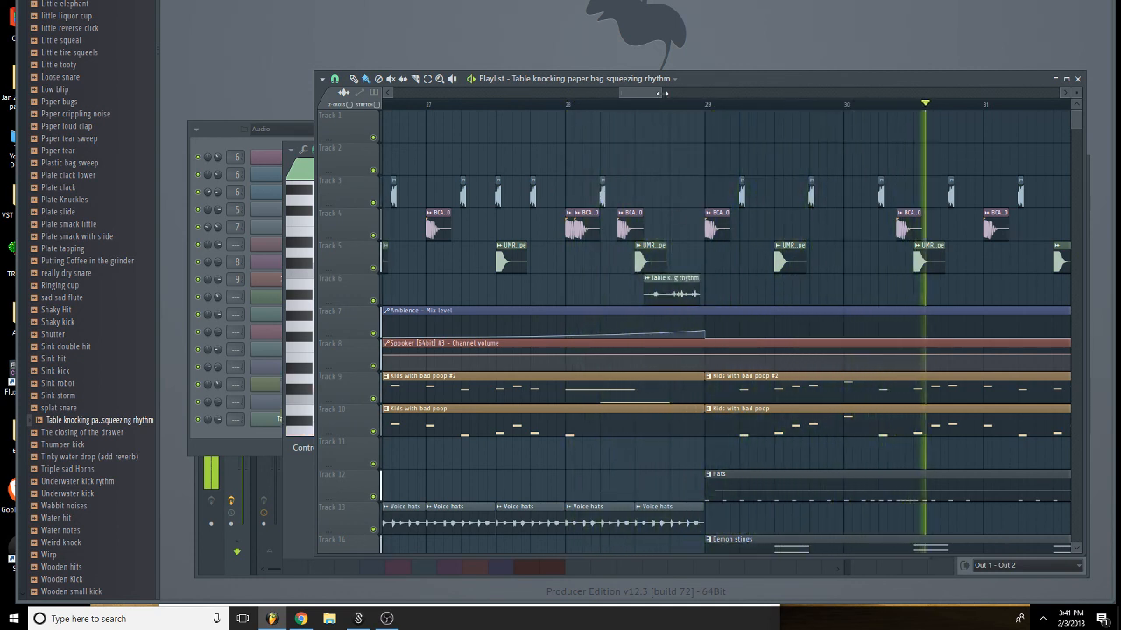
{"action": "left_click_drag", "start_coordinate": [662, 93], "coordinate": [916, 123]}
{"action": "left_click_drag", "start_coordinate": [773, 171], "coordinate": [893, 173]}
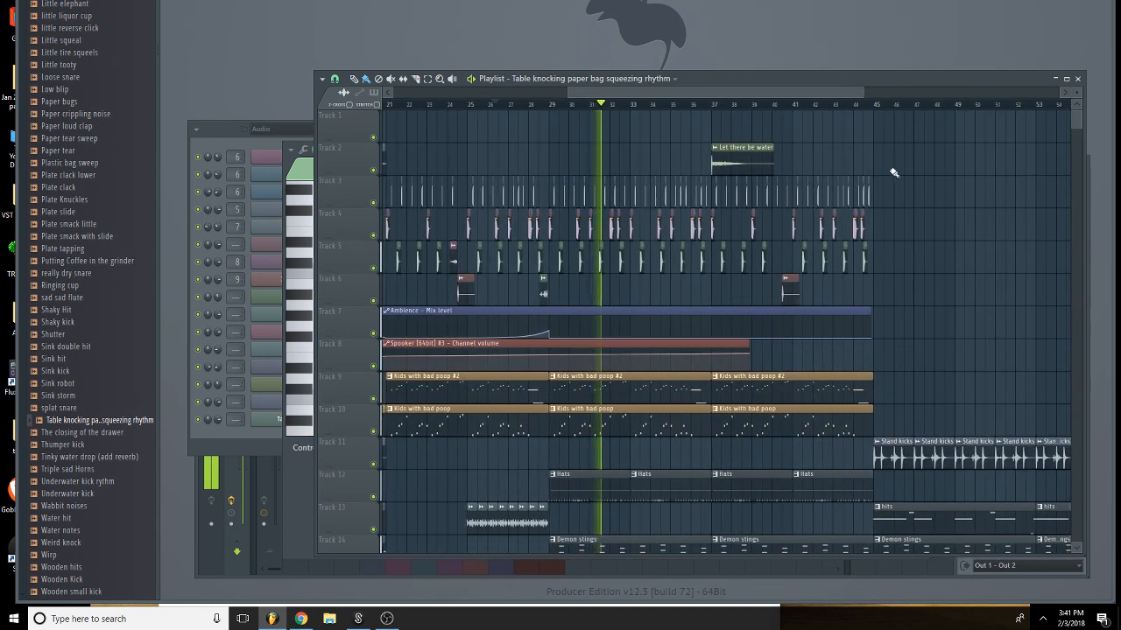
{"action": "key", "text": "ctrl+shift+s"}
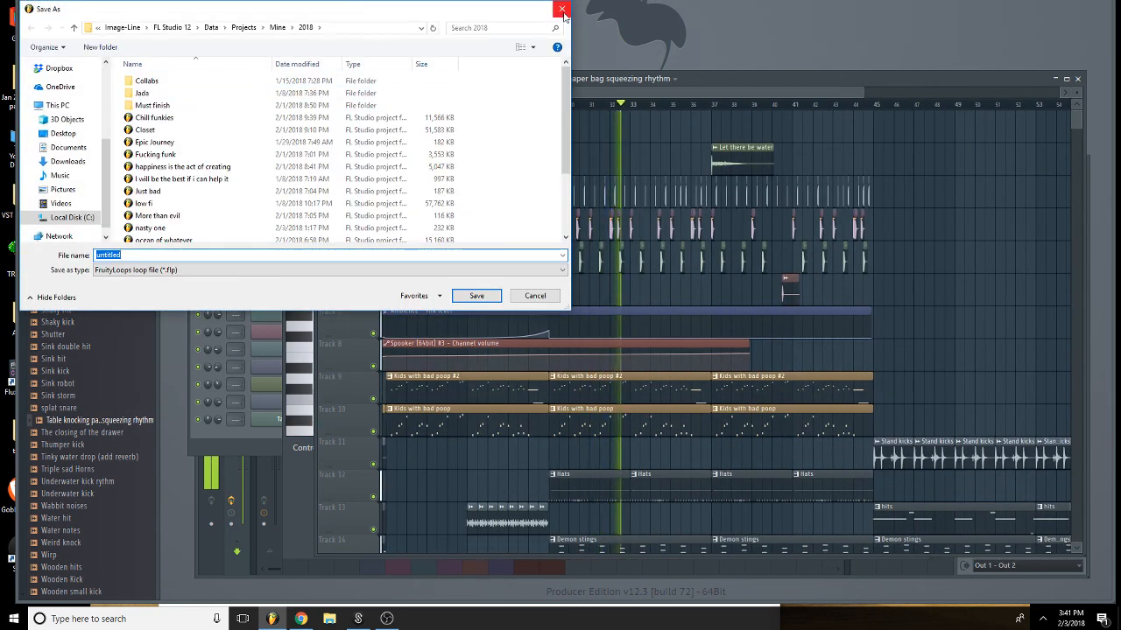
{"action": "left_click", "coordinate": [562, 11]}
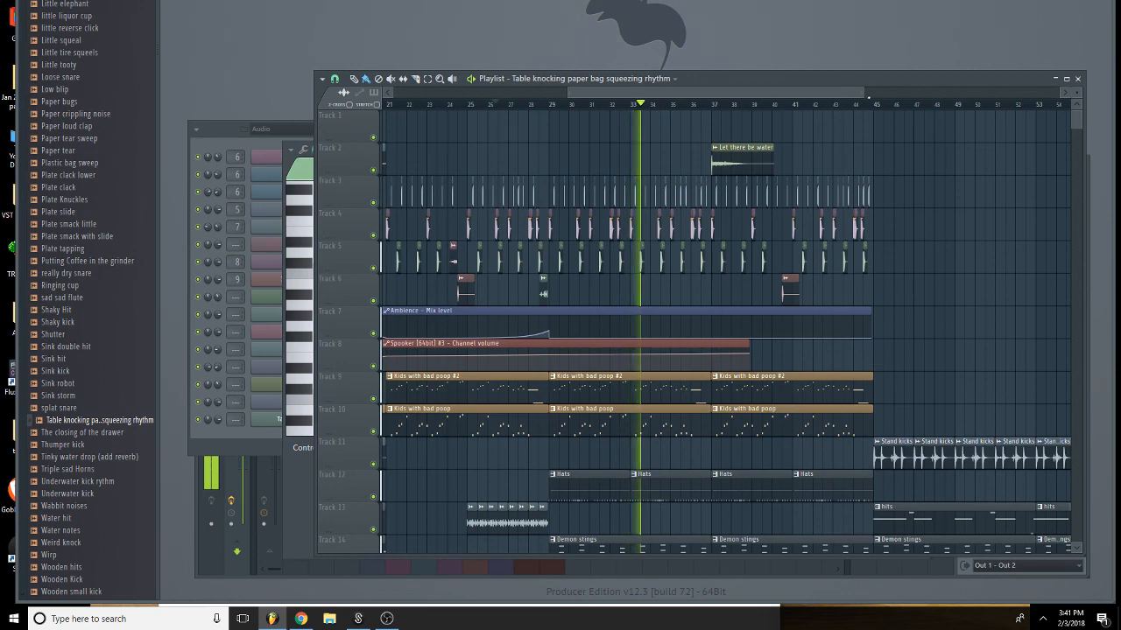
Examine the whole arrangement from bar 1 to the closing section across all tracks while the song plays.
{"action": "left_click_drag", "start_coordinate": [865, 92], "coordinate": [1051, 91]}
{"action": "scroll", "coordinate": [913, 211], "scroll_direction": "down", "scroll_amount": 4}
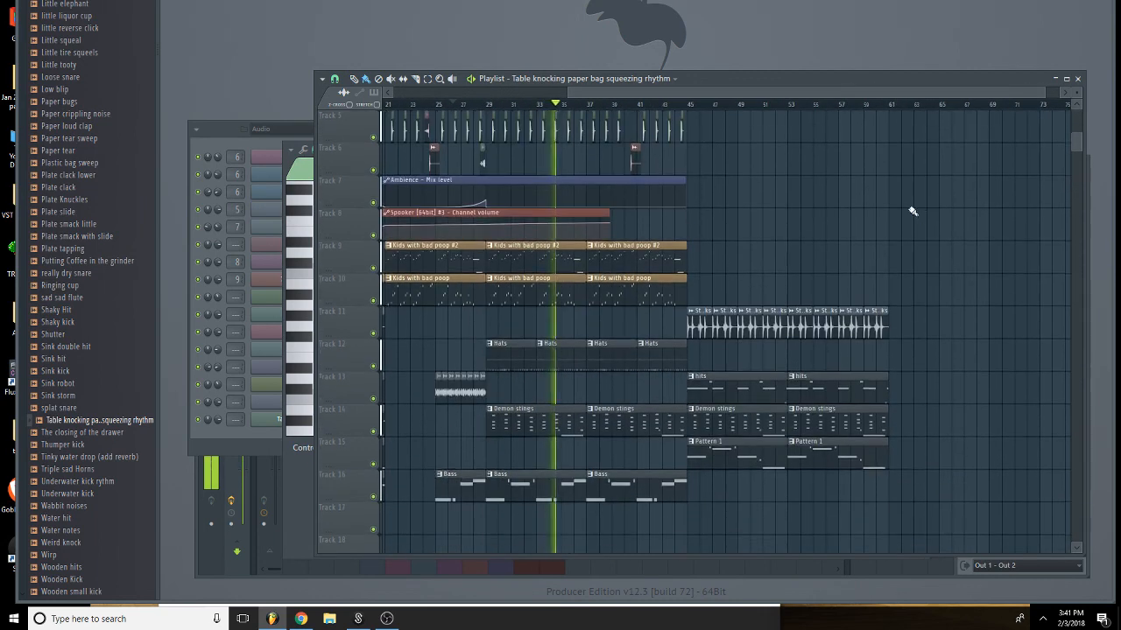
{"action": "left_click_drag", "start_coordinate": [566, 91], "coordinate": [392, 92]}
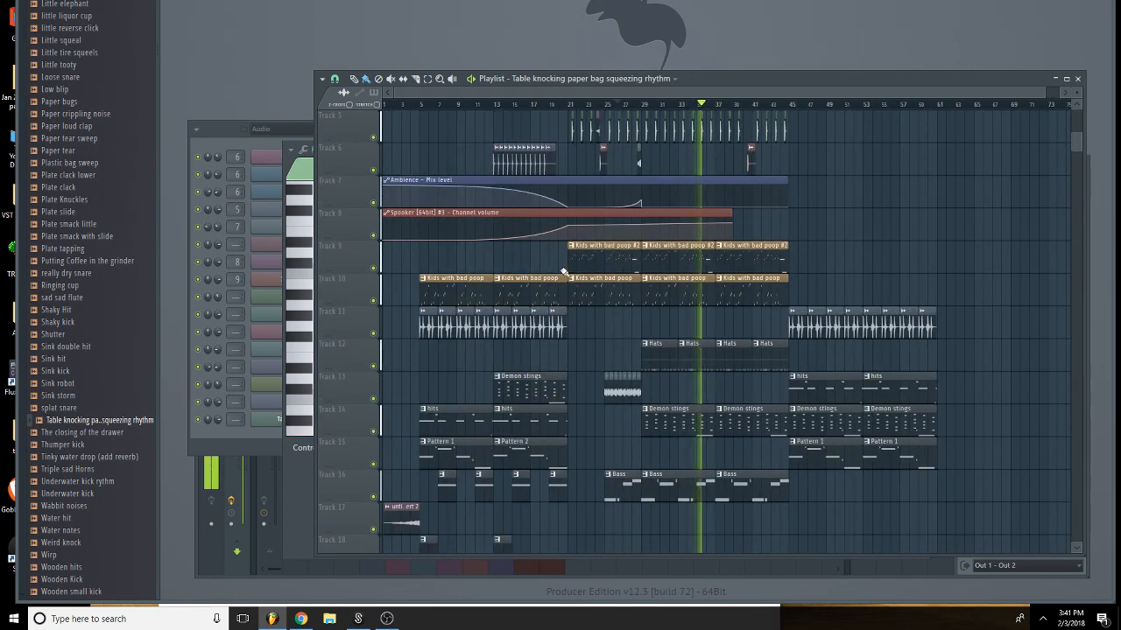
{"action": "scroll", "coordinate": [925, 237], "scroll_direction": "down", "scroll_amount": 2}
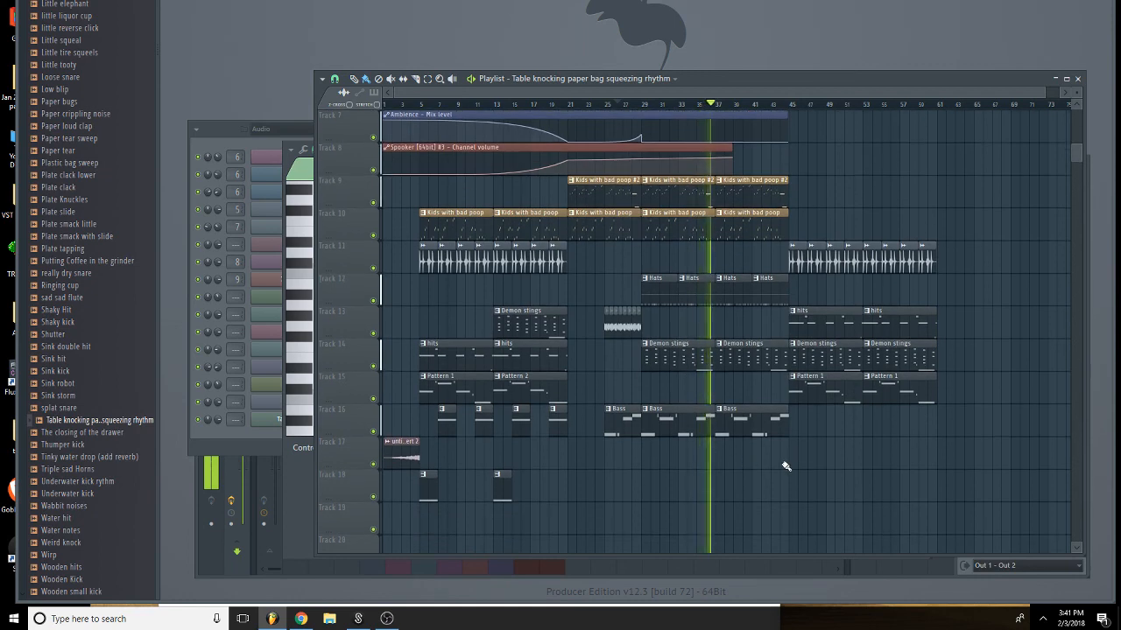
{"action": "left_click_drag", "start_coordinate": [786, 467], "coordinate": [657, 488]}
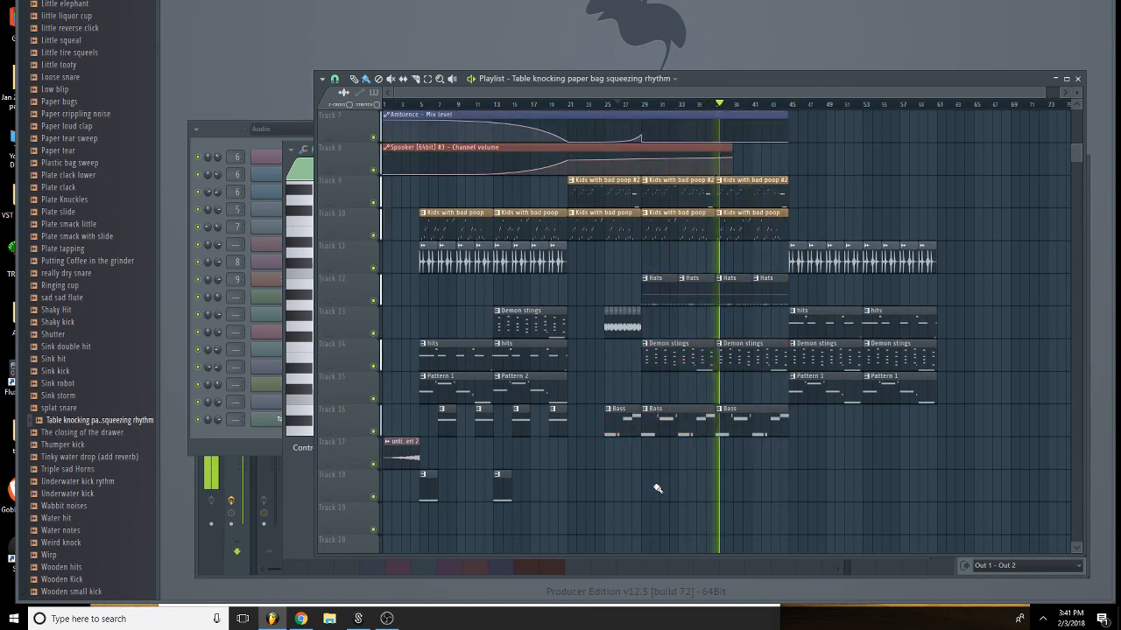
{"action": "scroll", "coordinate": [666, 477], "scroll_direction": "up", "scroll_amount": 6}
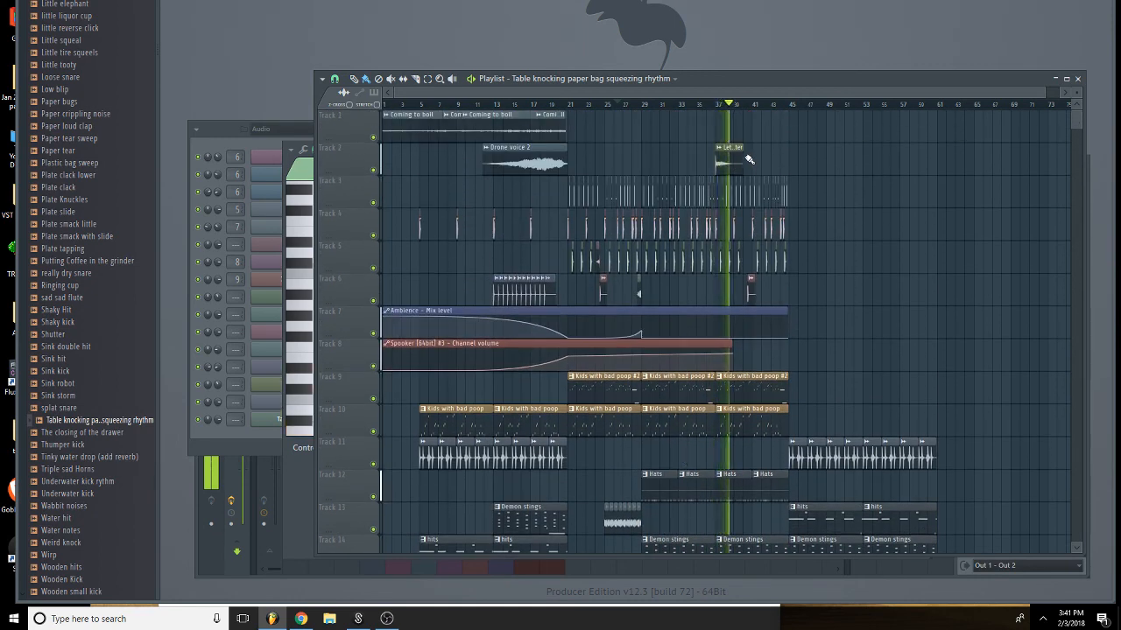
{"action": "scroll", "coordinate": [845, 254], "scroll_direction": "down", "scroll_amount": 5}
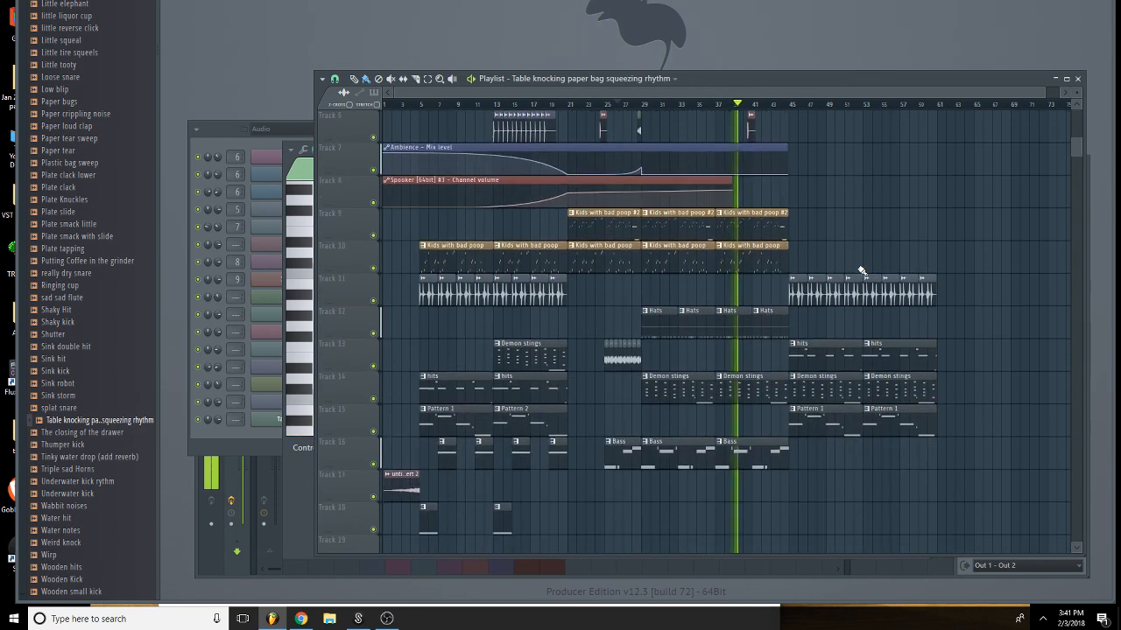
{"action": "scroll", "coordinate": [863, 263], "scroll_direction": "up", "scroll_amount": 5}
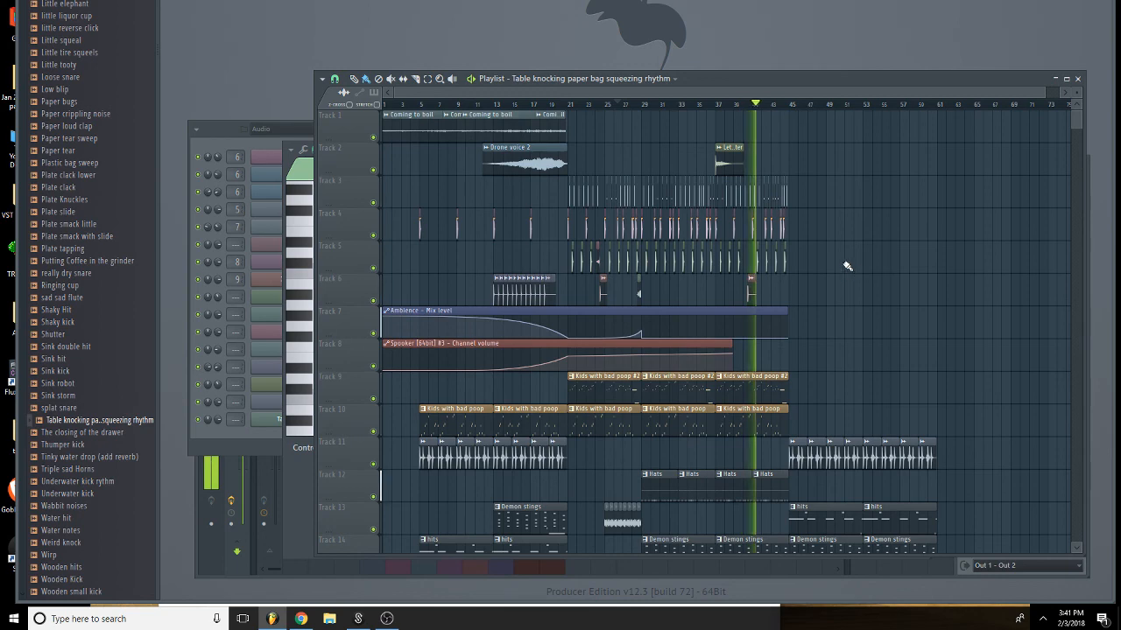
{"action": "scroll", "coordinate": [856, 268], "scroll_direction": "down", "scroll_amount": 4}
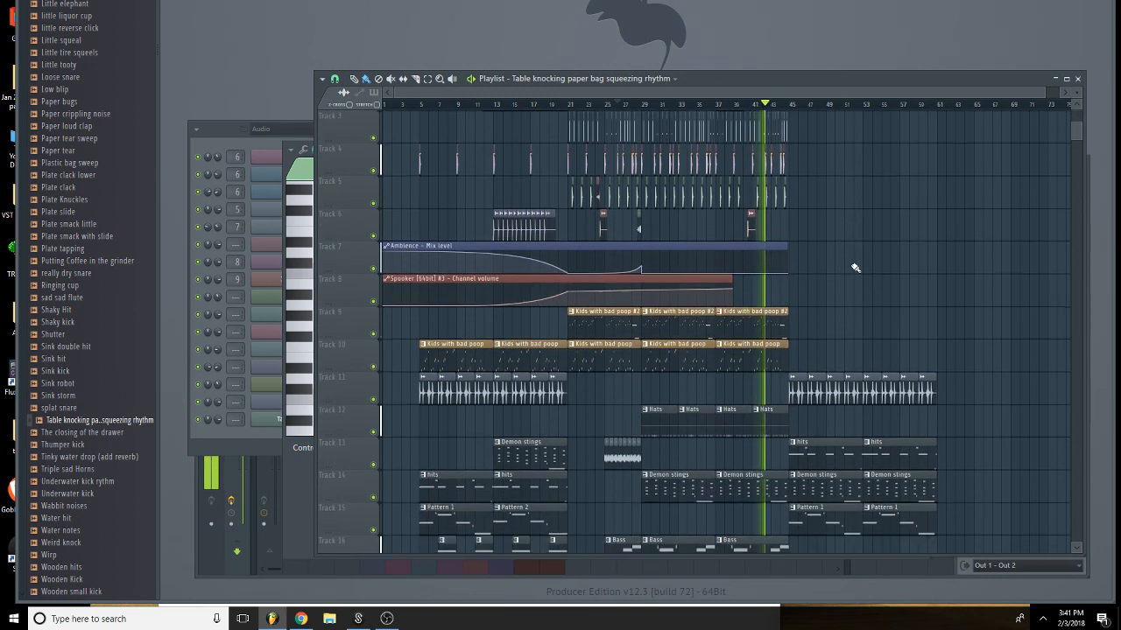
{"action": "scroll", "coordinate": [857, 268], "scroll_direction": "up", "scroll_amount": 4}
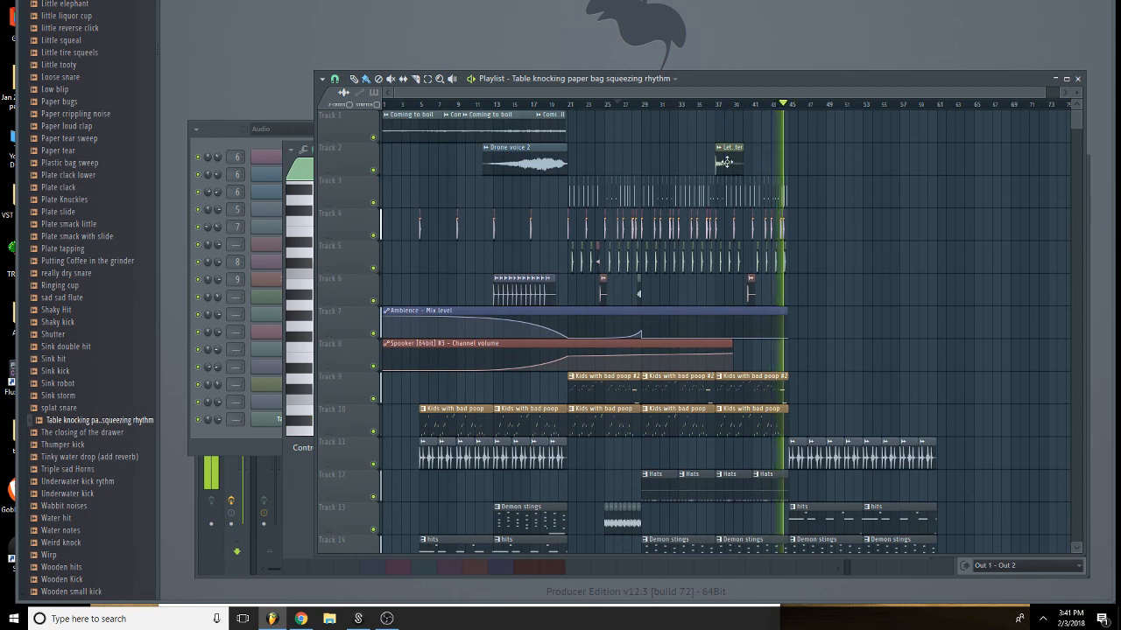
Move the Let there be water clip on Track 2 to bar 45 and copy the Coming to boil clips on Track 1 there.
{"action": "left_click_drag", "start_coordinate": [730, 163], "coordinate": [798, 161]}
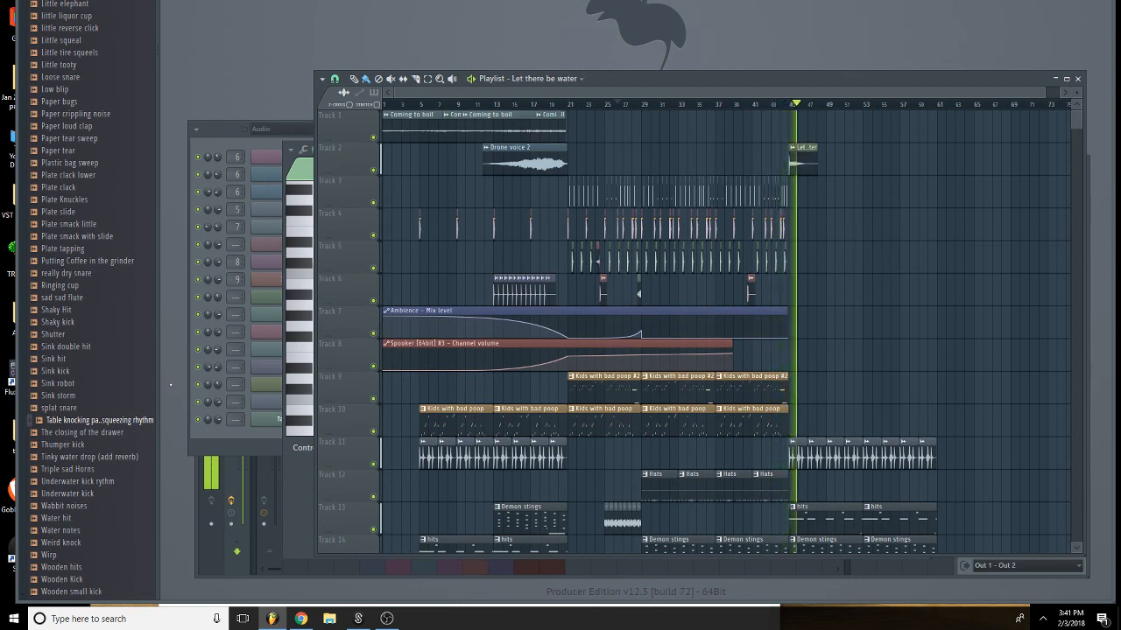
{"action": "double_click", "coordinate": [801, 164]}
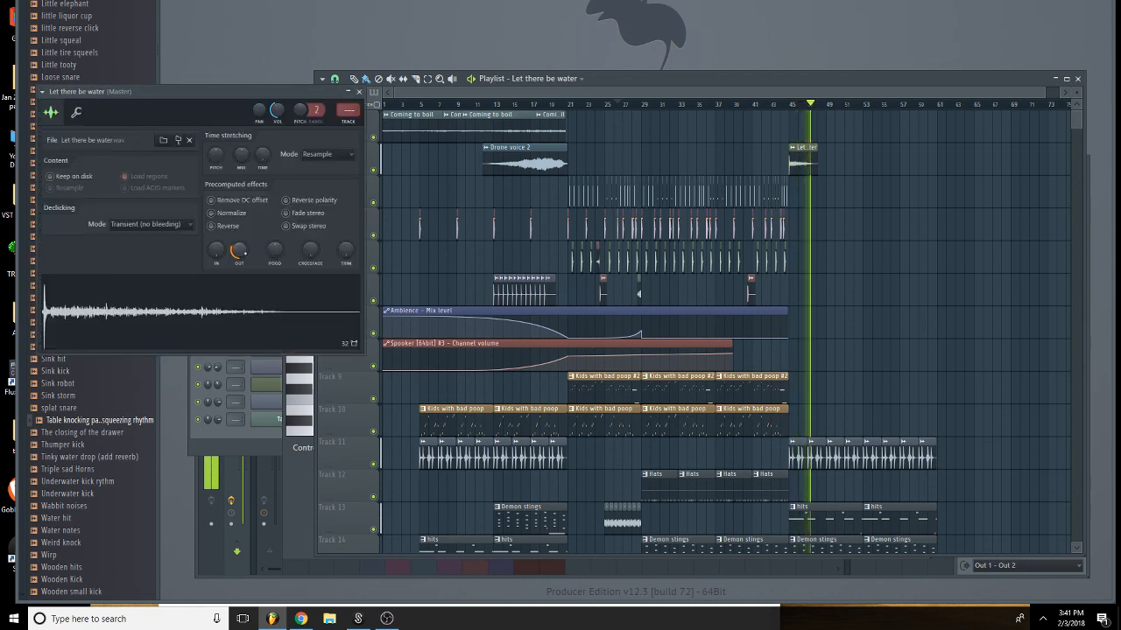
{"action": "left_click", "coordinate": [359, 91]}
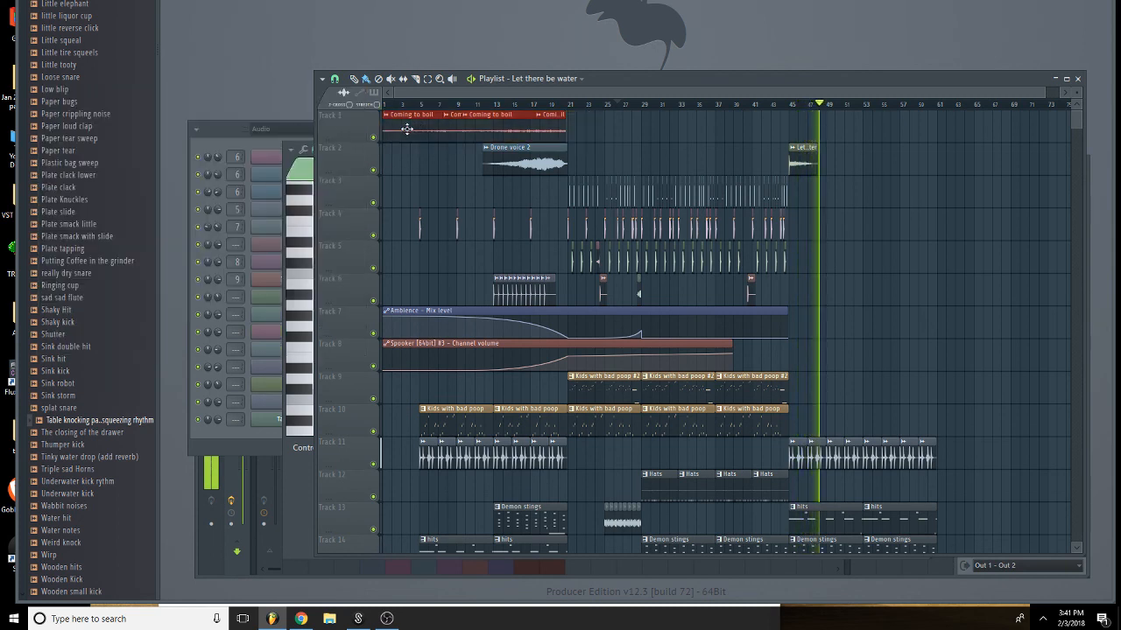
{"action": "left_click_drag", "start_coordinate": [405, 126], "coordinate": [810, 131]}
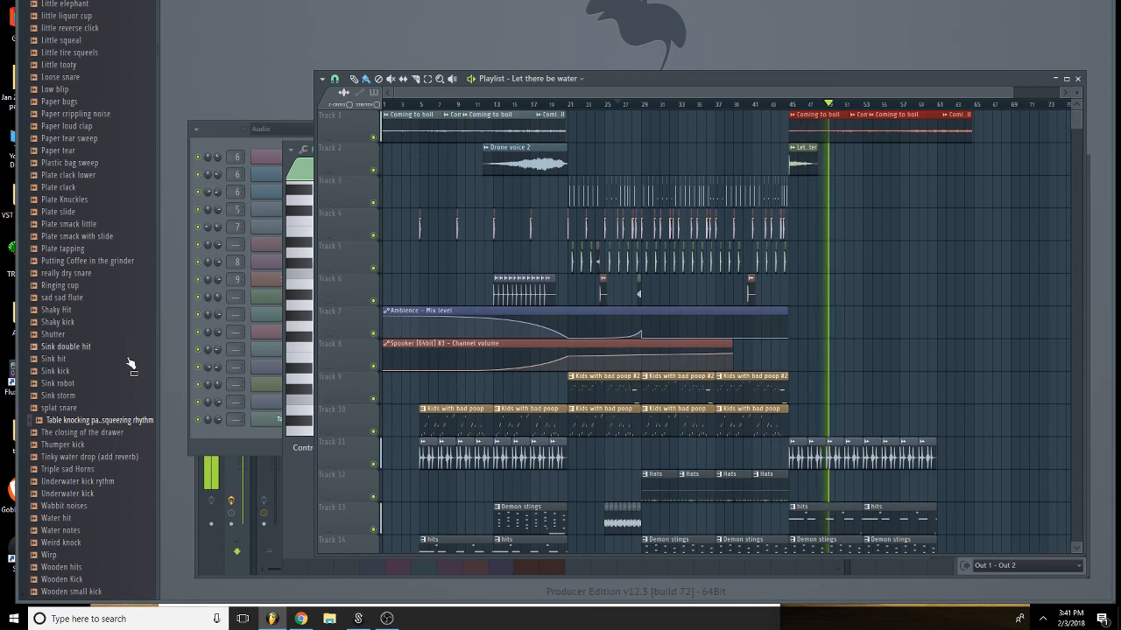
Copy the drum clips between bars 21 and 45 on Tracks 3 to 5 so the copies start at bar 53.
{"action": "scroll", "coordinate": [858, 305], "scroll_direction": "down", "scroll_amount": 4}
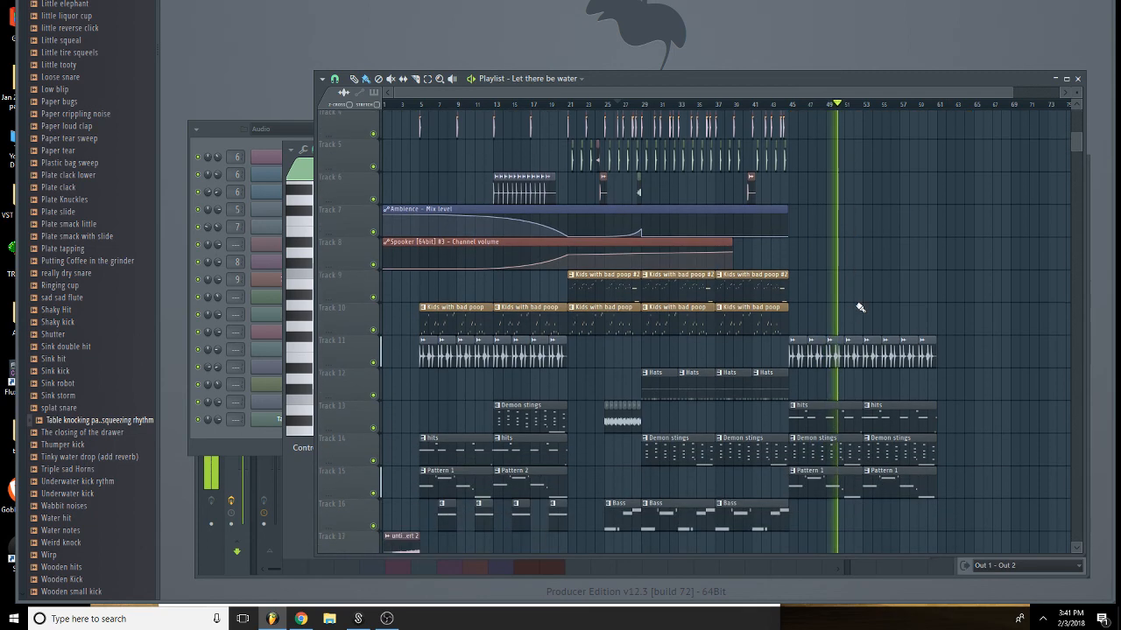
{"action": "scroll", "coordinate": [858, 303], "scroll_direction": "up", "scroll_amount": 4}
{"action": "left_click_drag", "start_coordinate": [846, 261], "coordinate": [567, 177]}
{"action": "left_click_drag", "start_coordinate": [567, 222], "coordinate": [878, 242]}
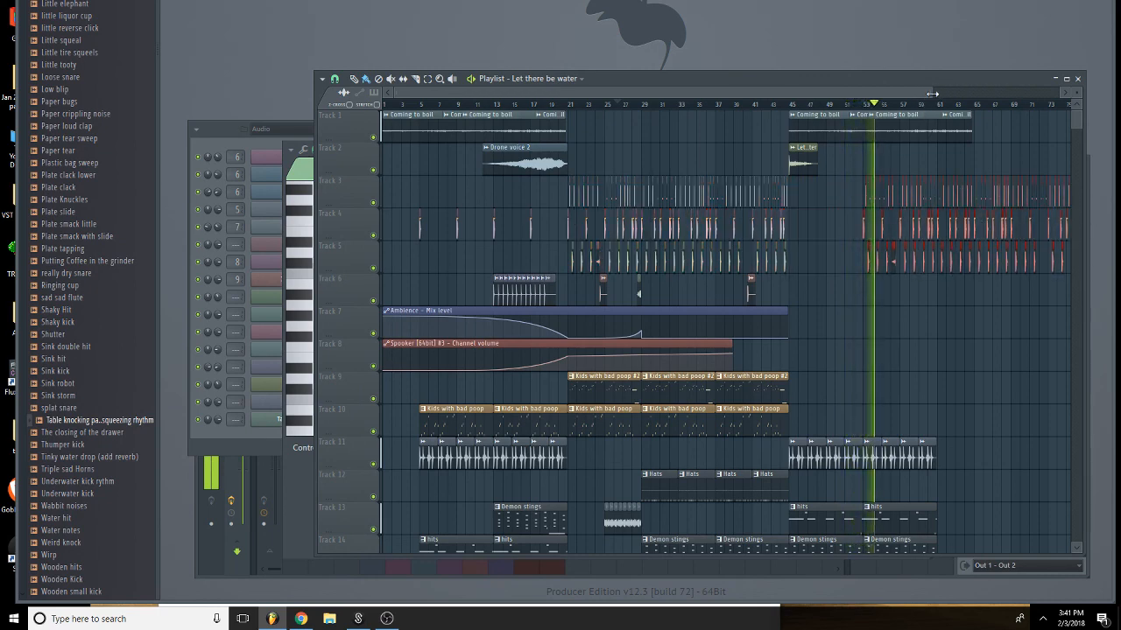
{"action": "mouse_move", "coordinate": [934, 93]}
{"action": "left_mouse_down"}
{"action": "mouse_move", "coordinate": [793, 92]}
{"action": "mouse_move", "coordinate": [936, 93]}
{"action": "left_mouse_up"}
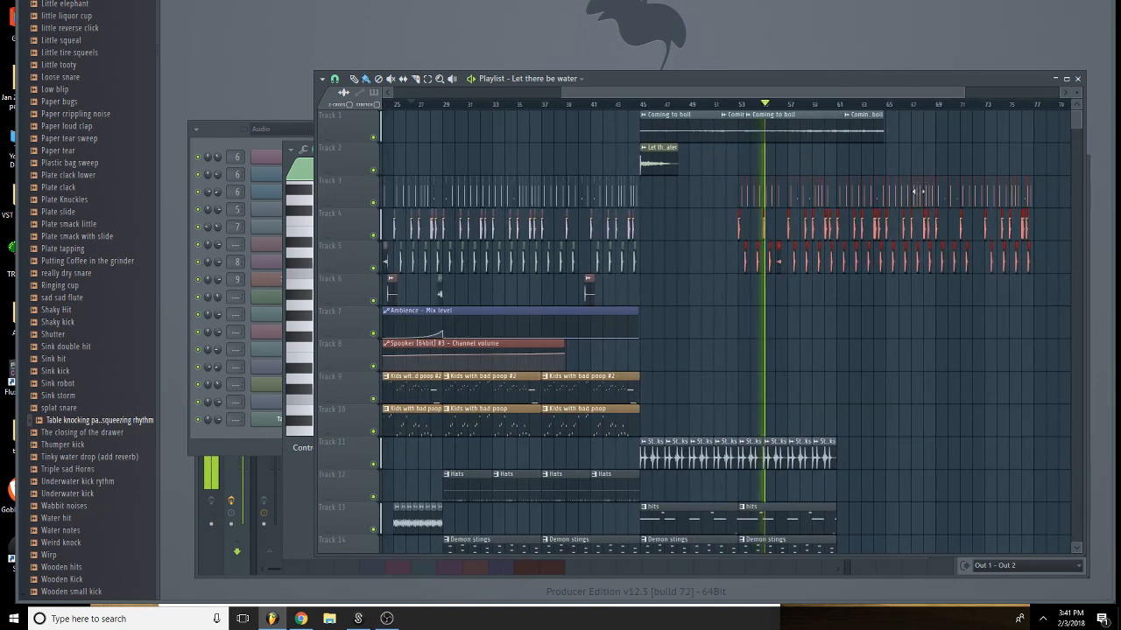
Copy the Kids with bad poop patterns between bars 21 and 45 on Tracks 9 and 10 to bar 61.
{"action": "scroll", "coordinate": [792, 285], "scroll_direction": "down", "scroll_amount": 2}
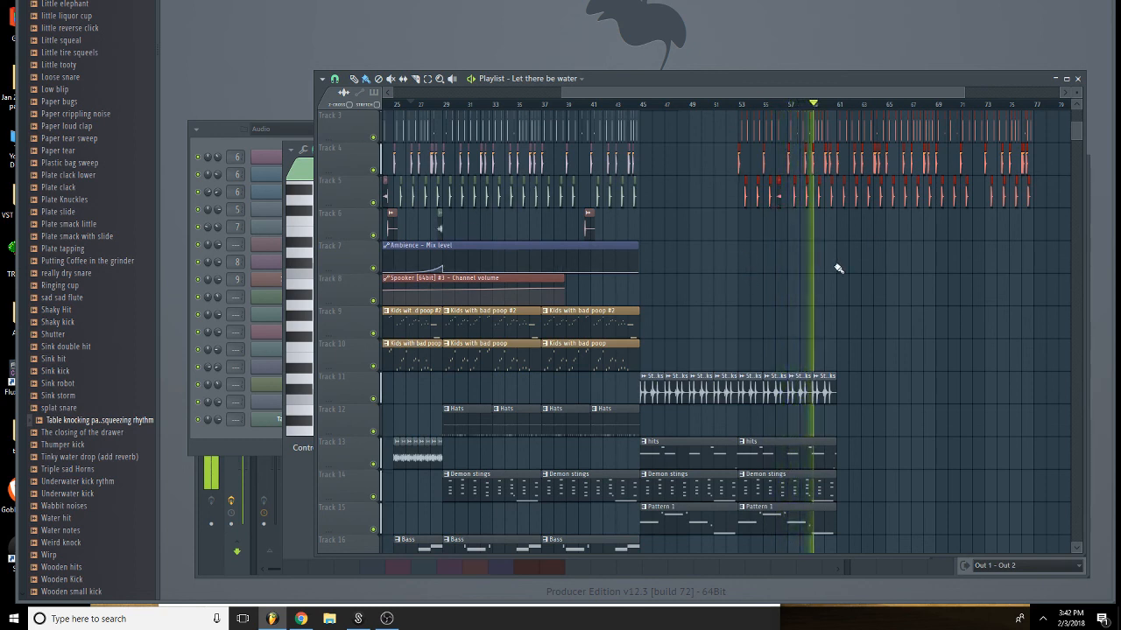
{"action": "left_click_drag", "start_coordinate": [732, 326], "coordinate": [477, 327]}
{"action": "left_click_drag", "start_coordinate": [484, 327], "coordinate": [983, 323]}
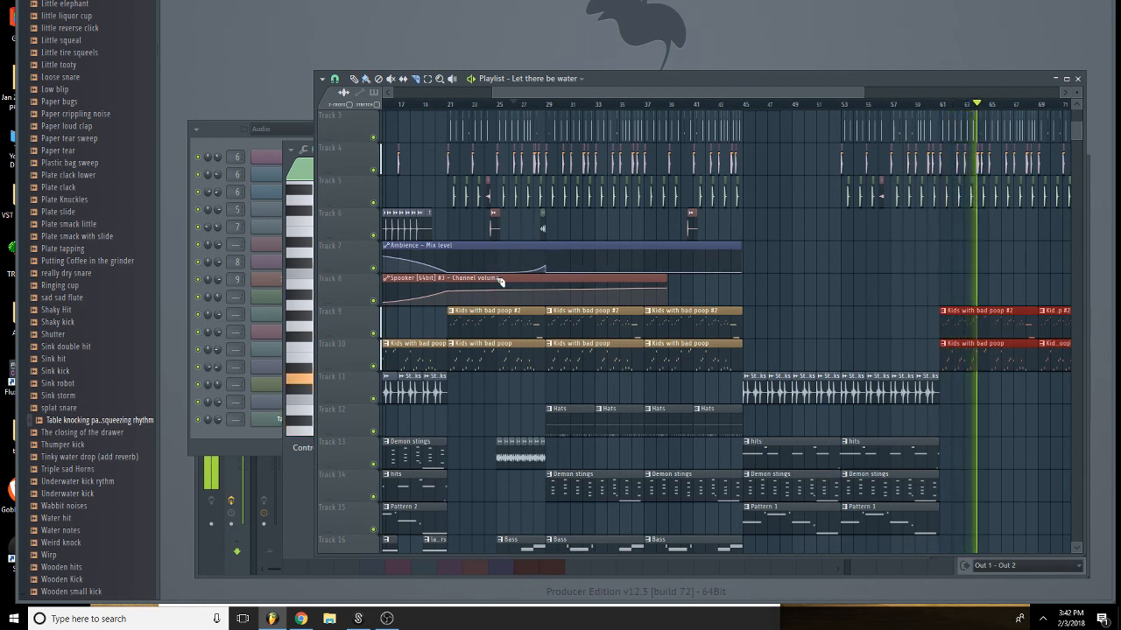
Slice the Ambience - Mix level automation on Track 7 at bars 21 and 37 and copy the middle piece to bar 61.
{"action": "key", "text": "space"}
{"action": "left_click", "coordinate": [449, 249]}
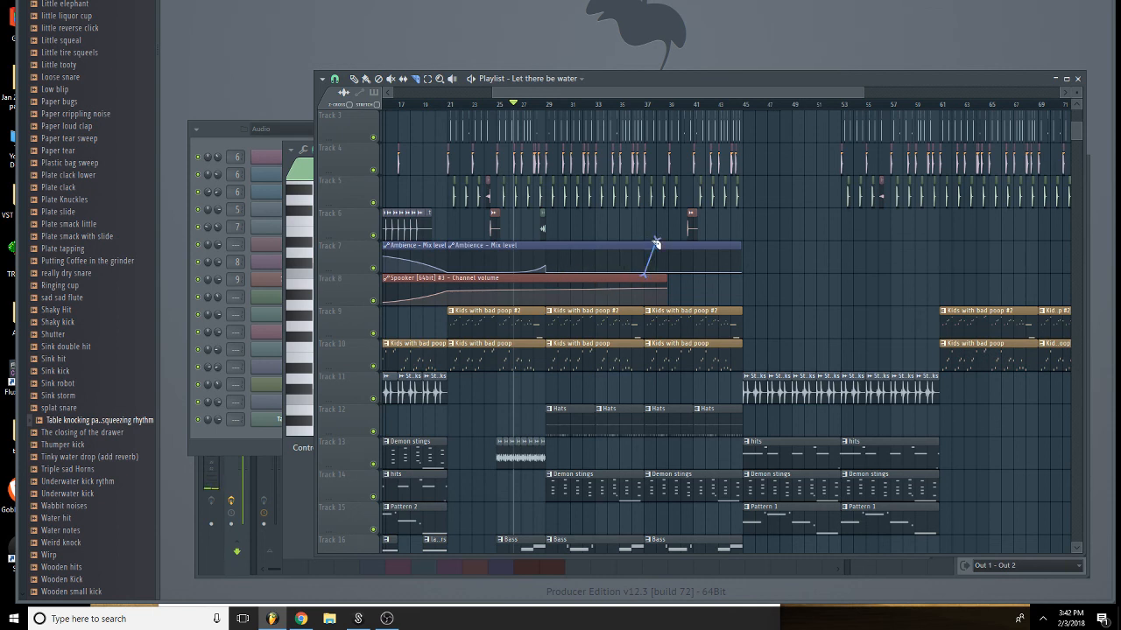
{"action": "left_click_drag", "start_coordinate": [557, 246], "coordinate": [1055, 246]}
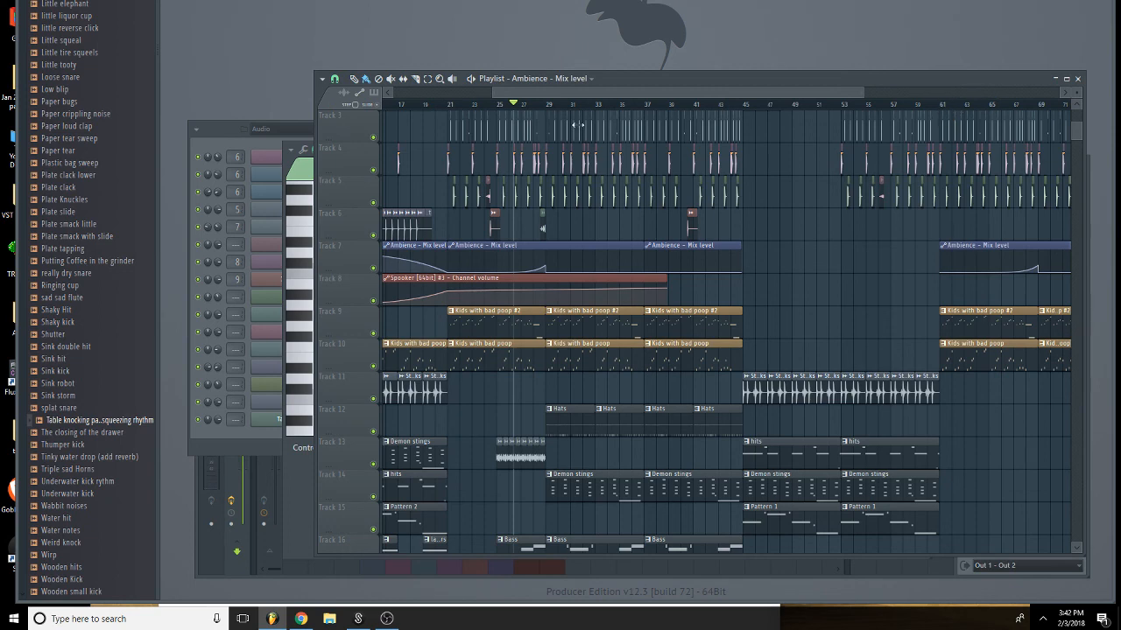
{"action": "scroll", "coordinate": [850, 121], "scroll_direction": "right", "scroll_amount": 4}
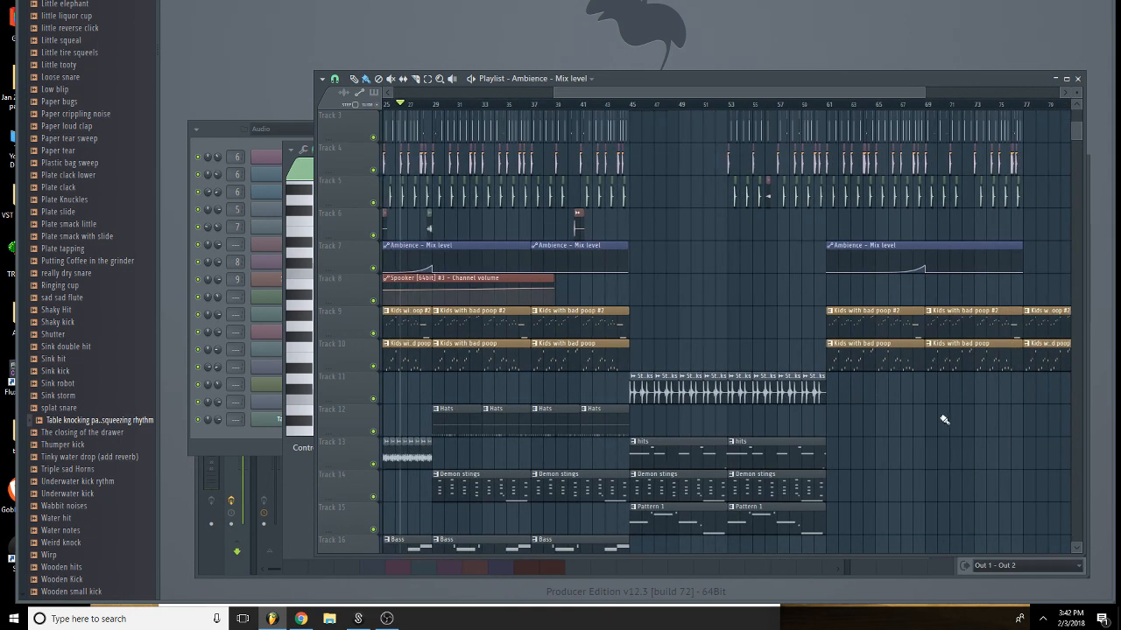
Copy the last two Bass patterns on Track 16 to bar 61 and trim the hits, Demon stings and Pattern 1 clips to end at bar 60.
{"action": "scroll", "coordinate": [861, 351], "scroll_direction": "down", "scroll_amount": 4}
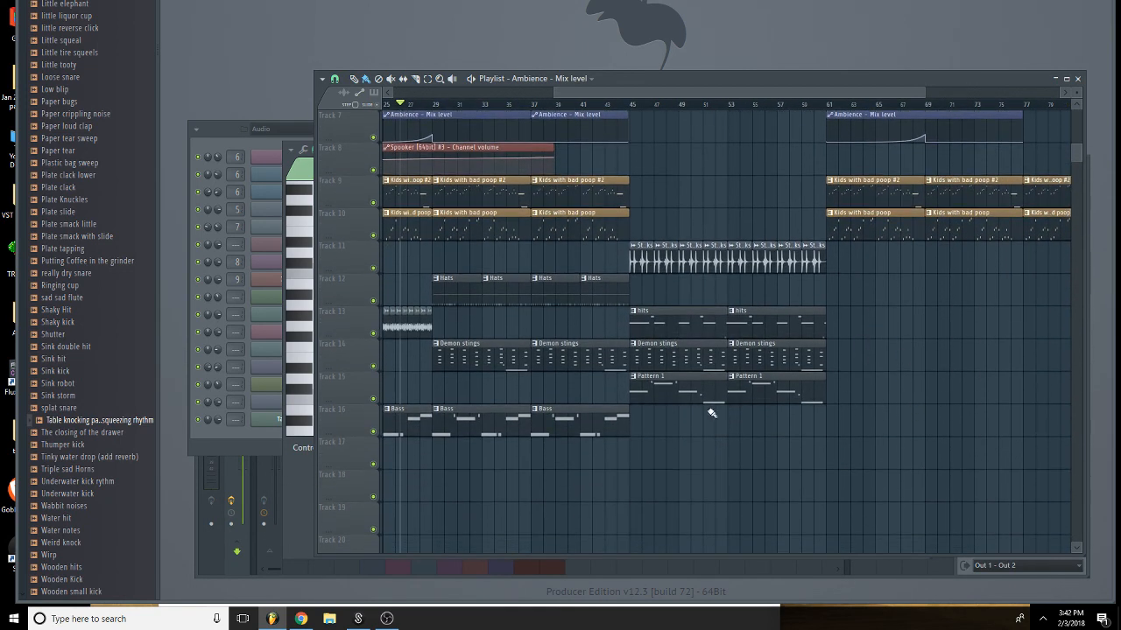
{"action": "left_click_drag", "start_coordinate": [708, 408], "coordinate": [467, 470]}
{"action": "left_click_drag", "start_coordinate": [472, 418], "coordinate": [805, 388]}
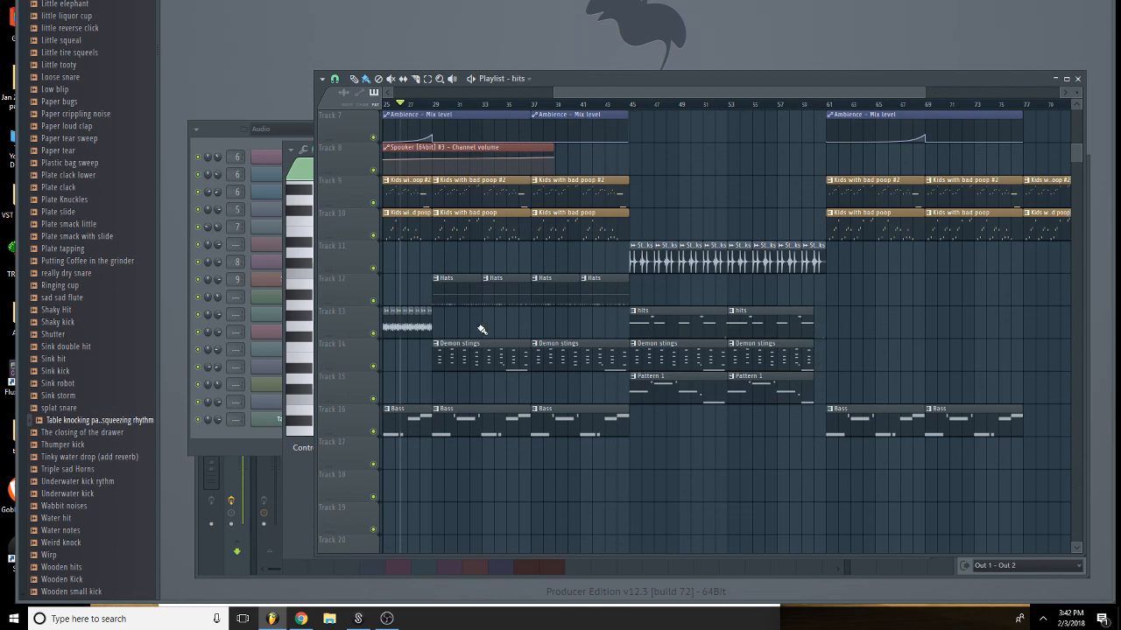
Move the Voice hats clips from Track 13 to Track 12 at bar 53 and trim the Stand kicks to end at bar 60.
{"action": "left_click_drag", "start_coordinate": [479, 329], "coordinate": [892, 286]}
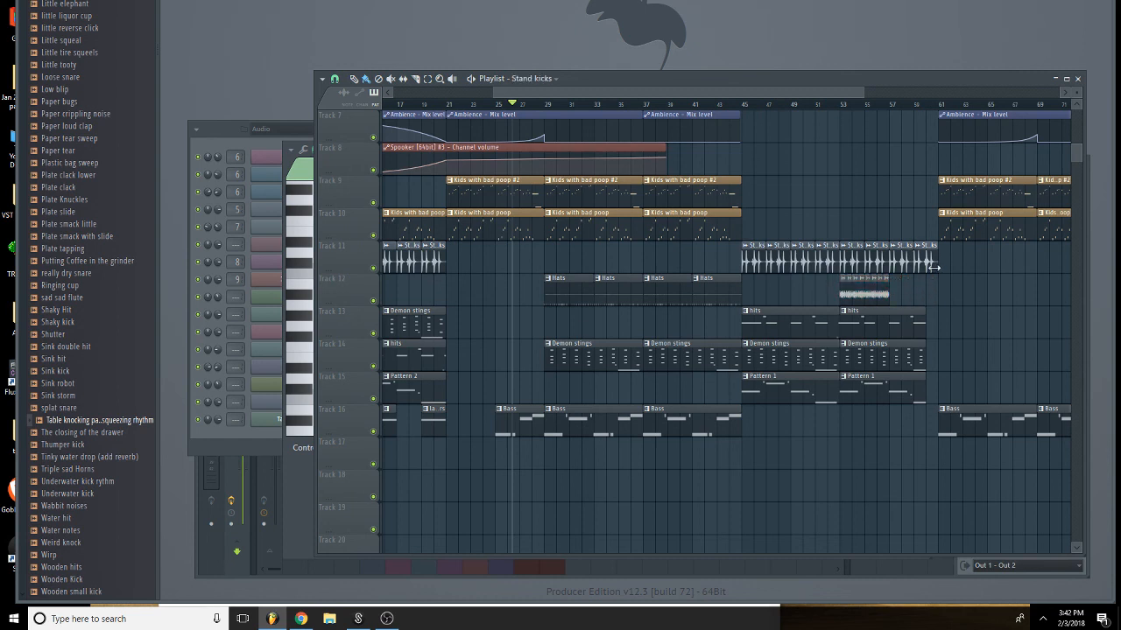
Audition samples, place the Wirp sample on Track 9 just before bar 53, and reverse it.
{"action": "scroll", "coordinate": [87, 462], "scroll_direction": "down", "scroll_amount": 6}
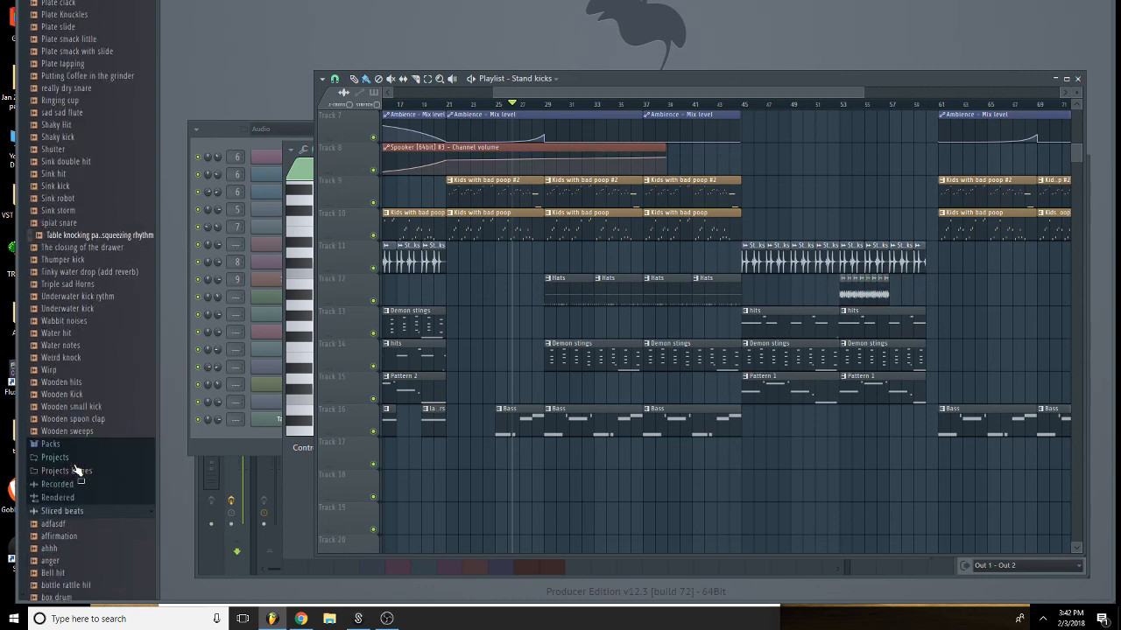
{"action": "left_click", "coordinate": [83, 395]}
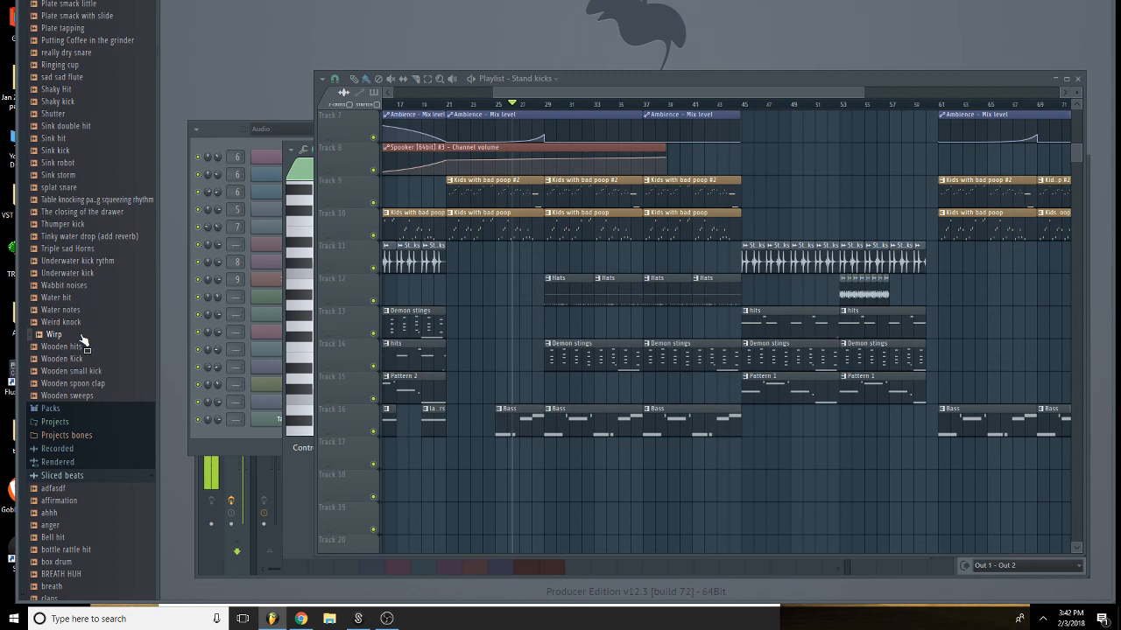
{"action": "left_click_drag", "start_coordinate": [745, 275], "coordinate": [830, 195]}
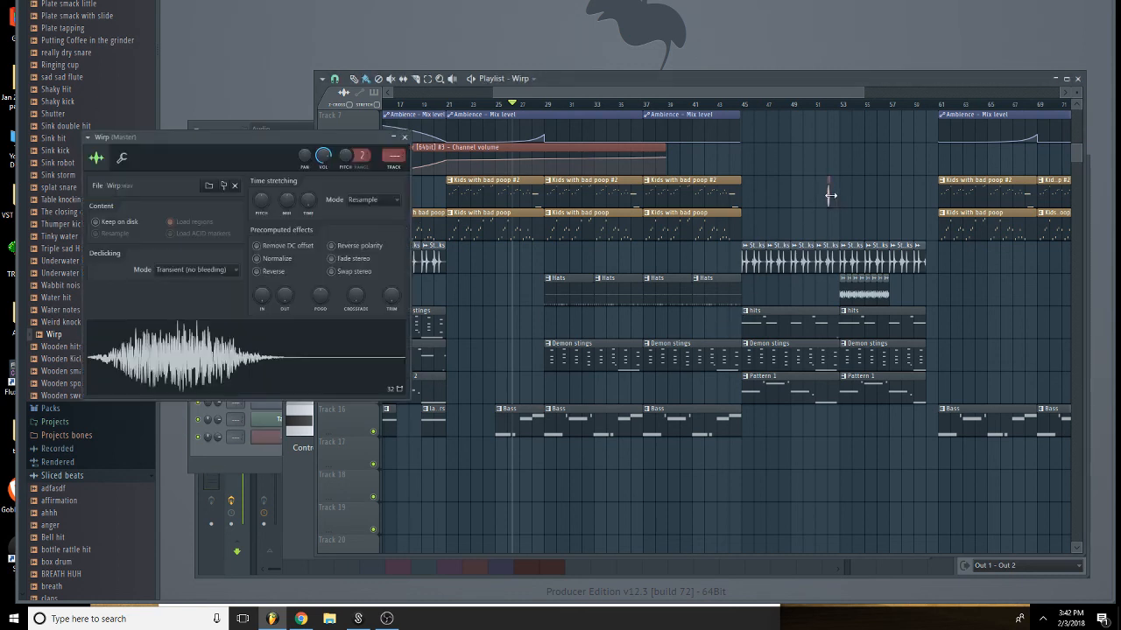
{"action": "left_click", "coordinate": [257, 271]}
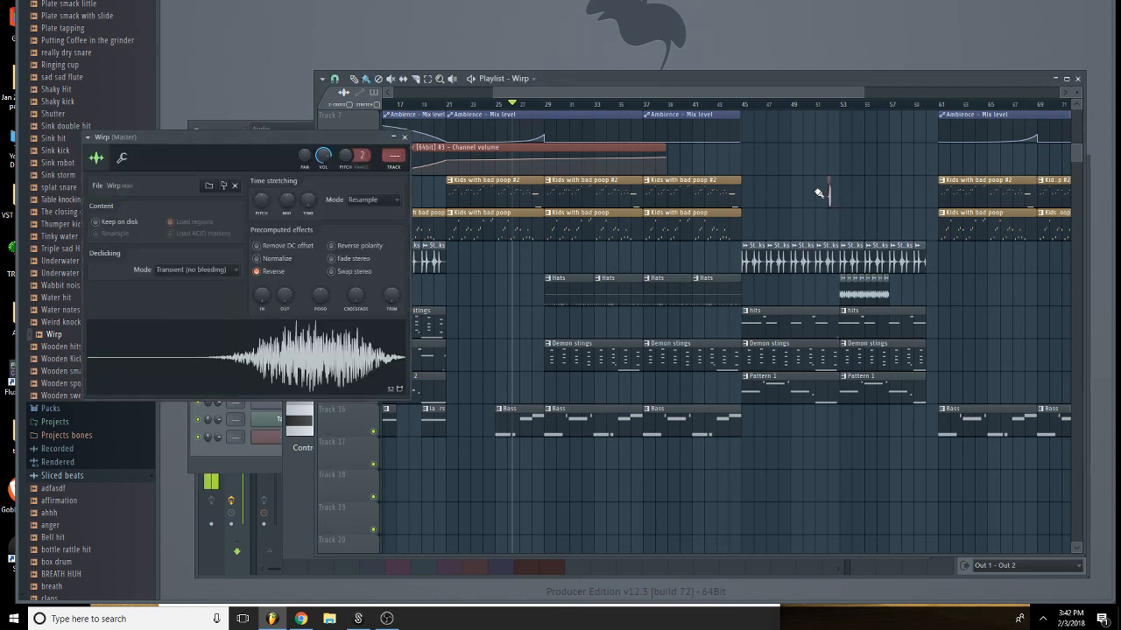
Stretch the Wirp clip to about 4.75 bars and increase its fade-in.
{"action": "scroll", "coordinate": [862, 110], "scroll_direction": "up", "scroll_amount": 3}
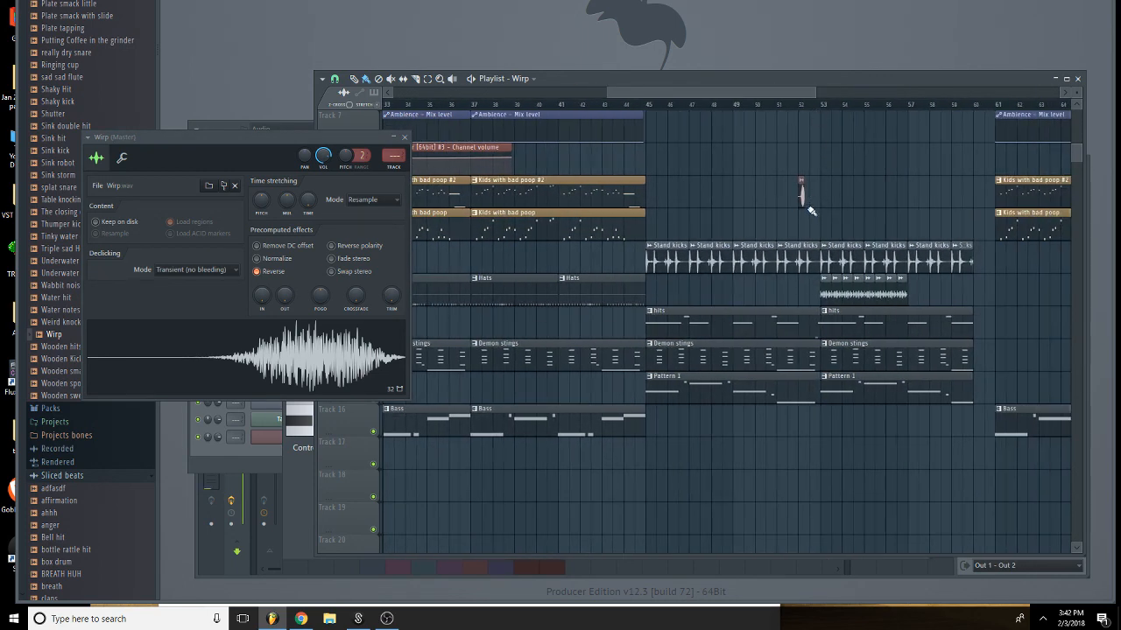
{"action": "left_click_drag", "start_coordinate": [803, 194], "coordinate": [907, 191]}
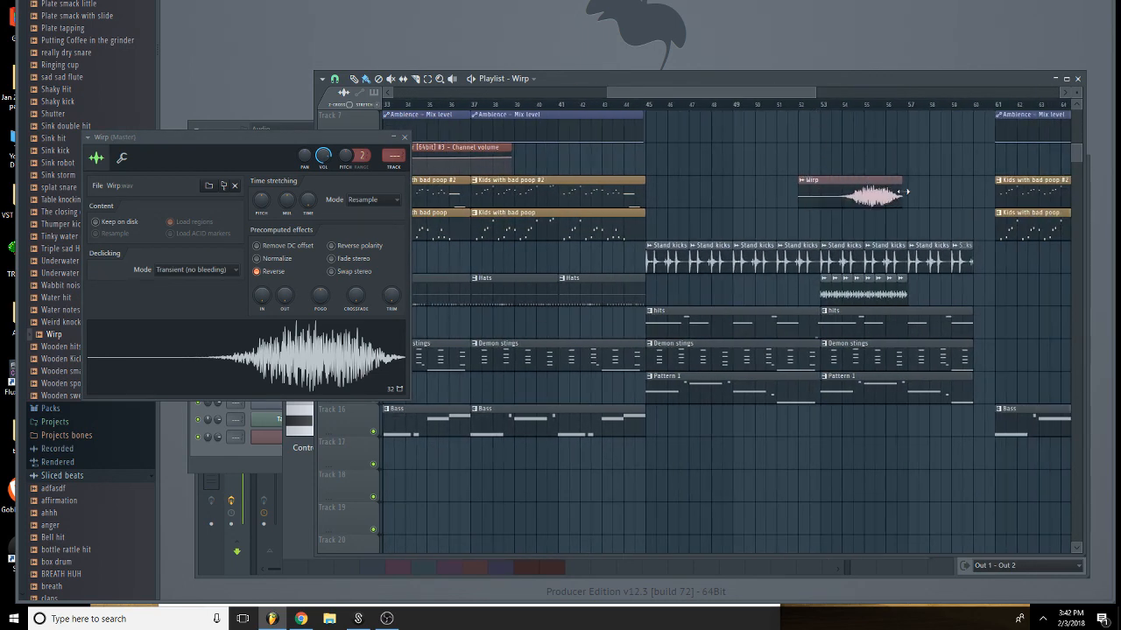
{"action": "left_click_drag", "start_coordinate": [262, 296], "coordinate": [262, 263]}
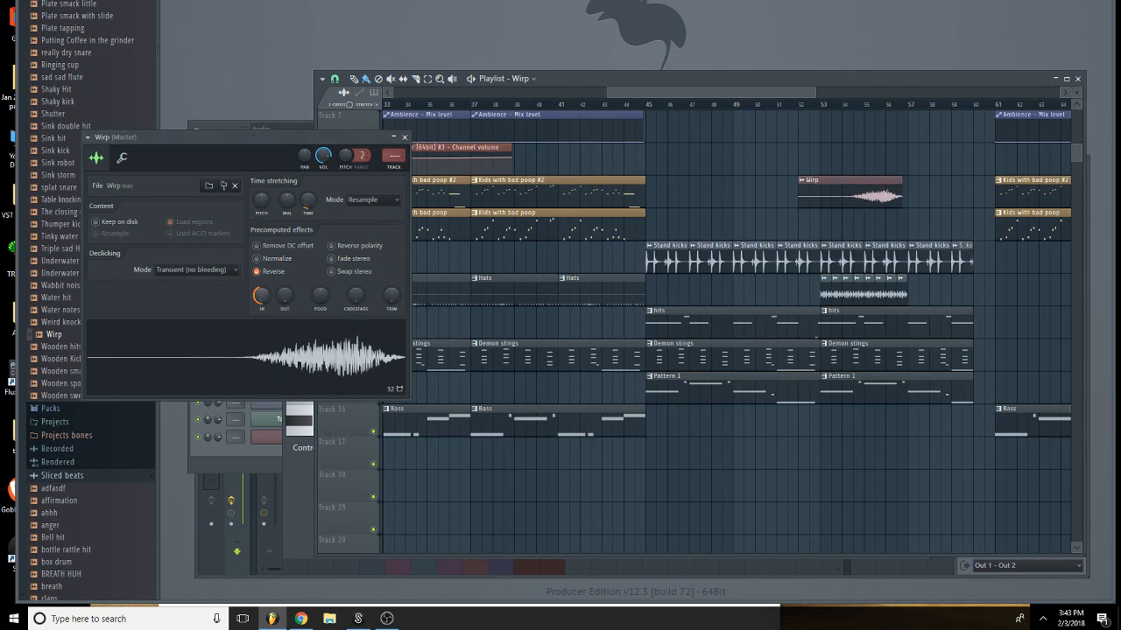
Move the Wirp clip on Track 9 to start at bar 56, leading into the section at bar 61.
{"action": "left_click_drag", "start_coordinate": [777, 93], "coordinate": [807, 93]}
{"action": "left_click_drag", "start_coordinate": [774, 201], "coordinate": [862, 204]}
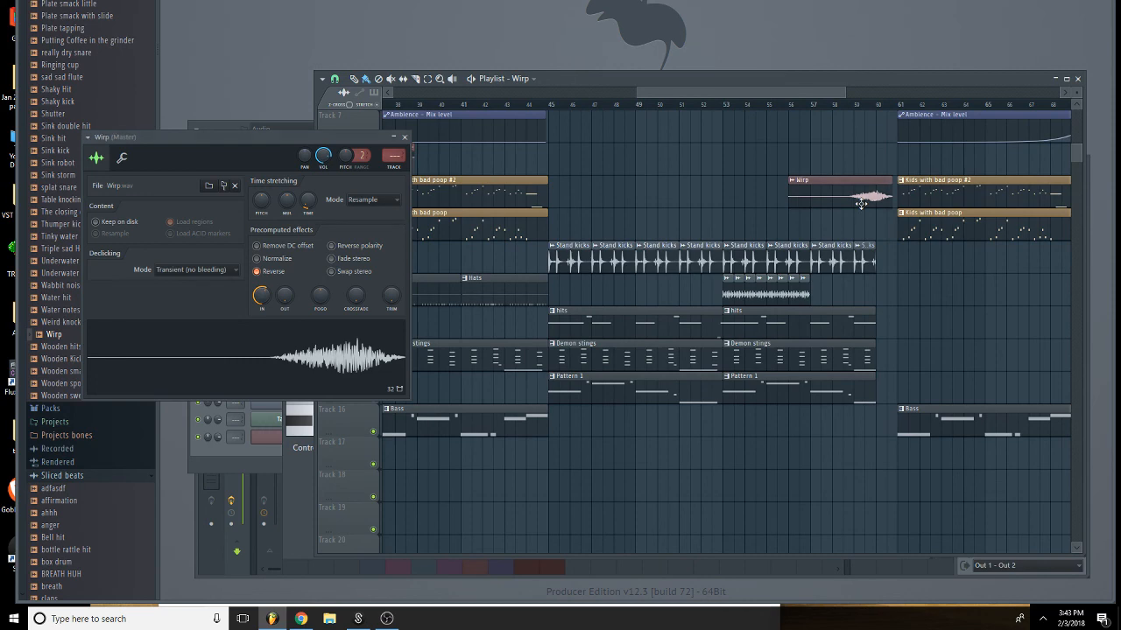
Route Wirp to mixer track 13, load Ambience in its first effect slot, and lower the track's fader.
{"action": "left_click", "coordinate": [399, 169]}
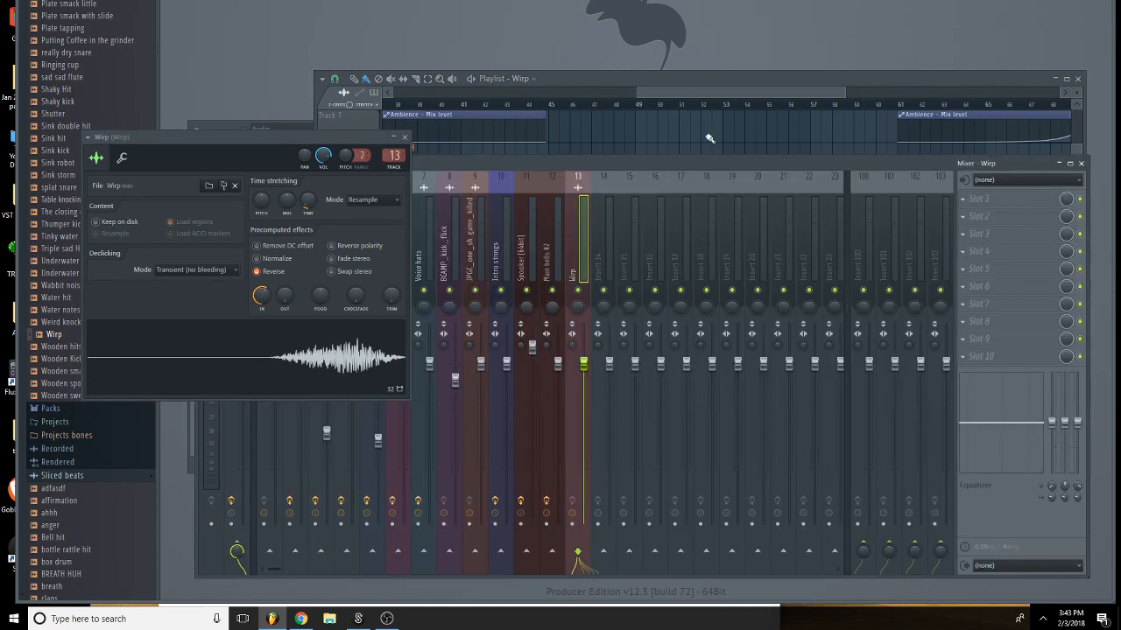
{"action": "left_click", "coordinate": [983, 200]}
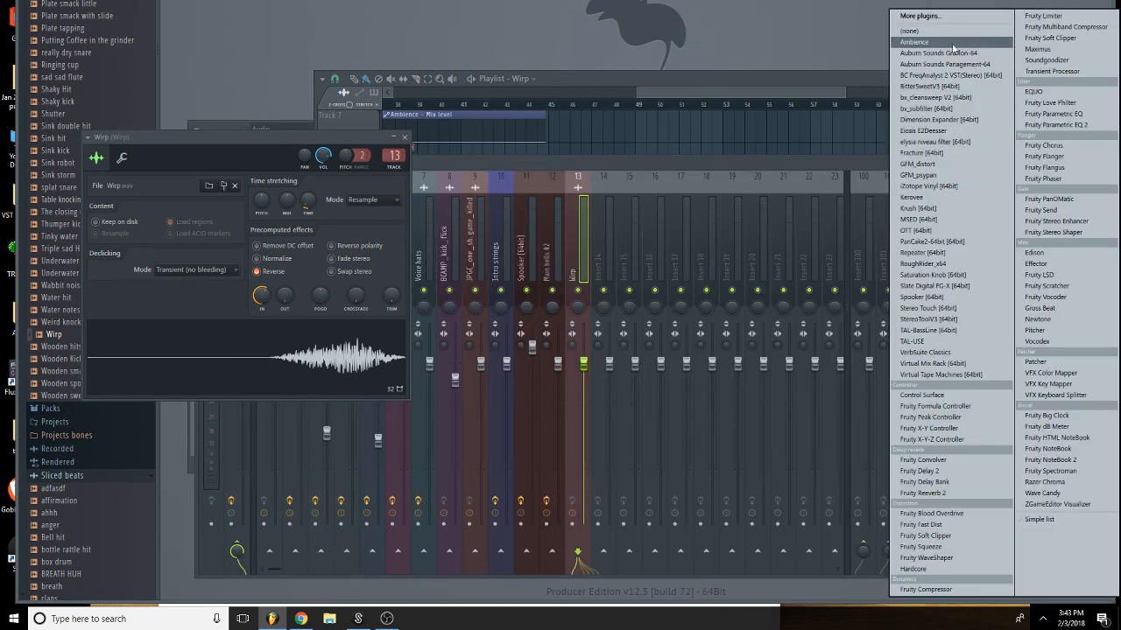
{"action": "left_click", "coordinate": [953, 46]}
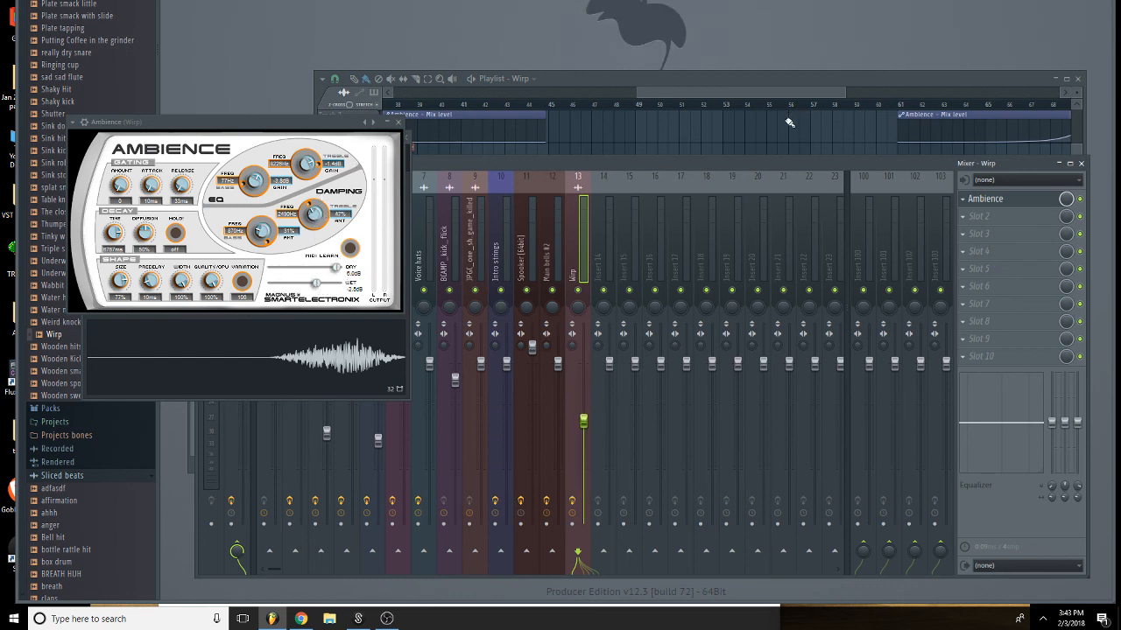
Play from bar 53, duplicate the Voice hats clips on Track 12, and remove the surplus beyond bar 60.
{"action": "left_click", "coordinate": [738, 109]}
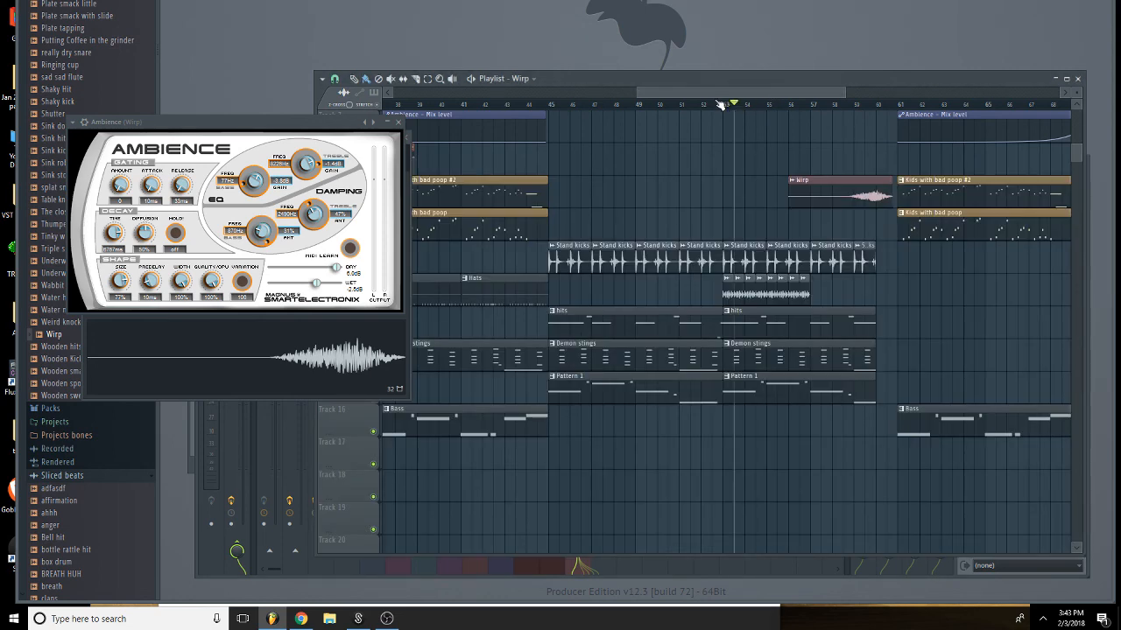
{"action": "left_click", "coordinate": [720, 104]}
{"action": "key", "text": "space"}
{"action": "left_click_drag", "start_coordinate": [834, 273], "coordinate": [709, 304]}
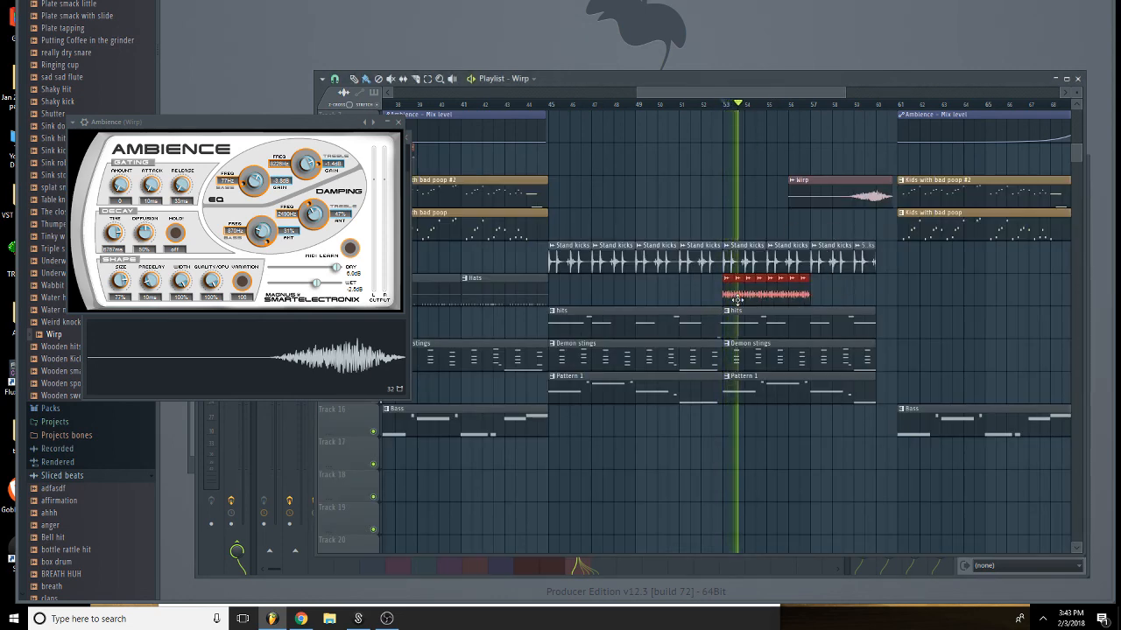
{"action": "double_click", "coordinate": [738, 300]}
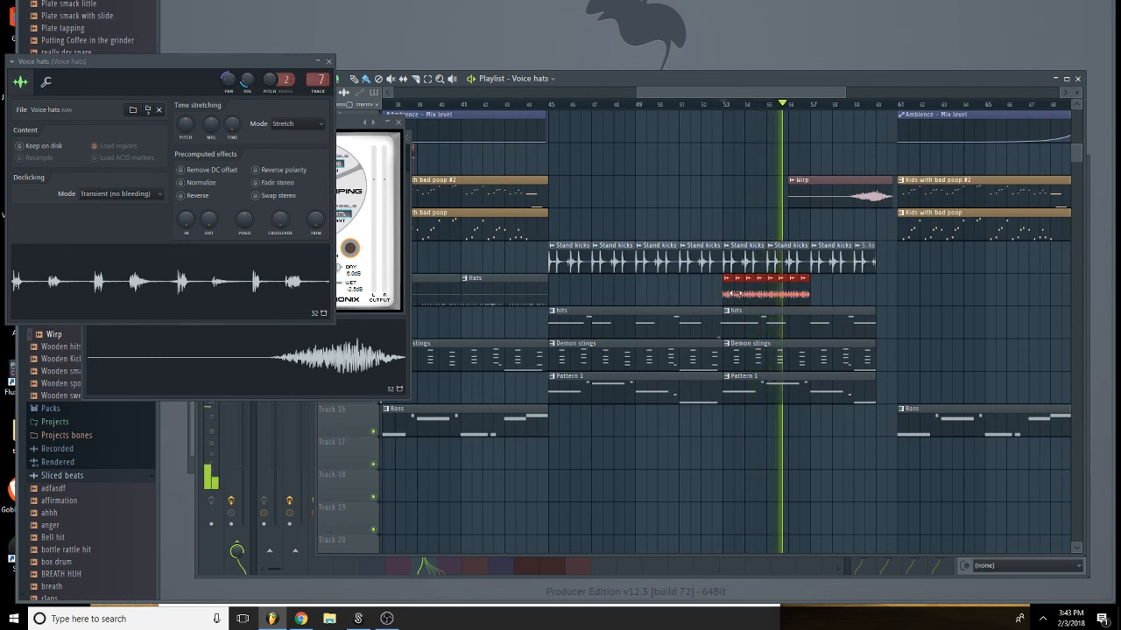
{"action": "key", "text": "ctrl+b"}
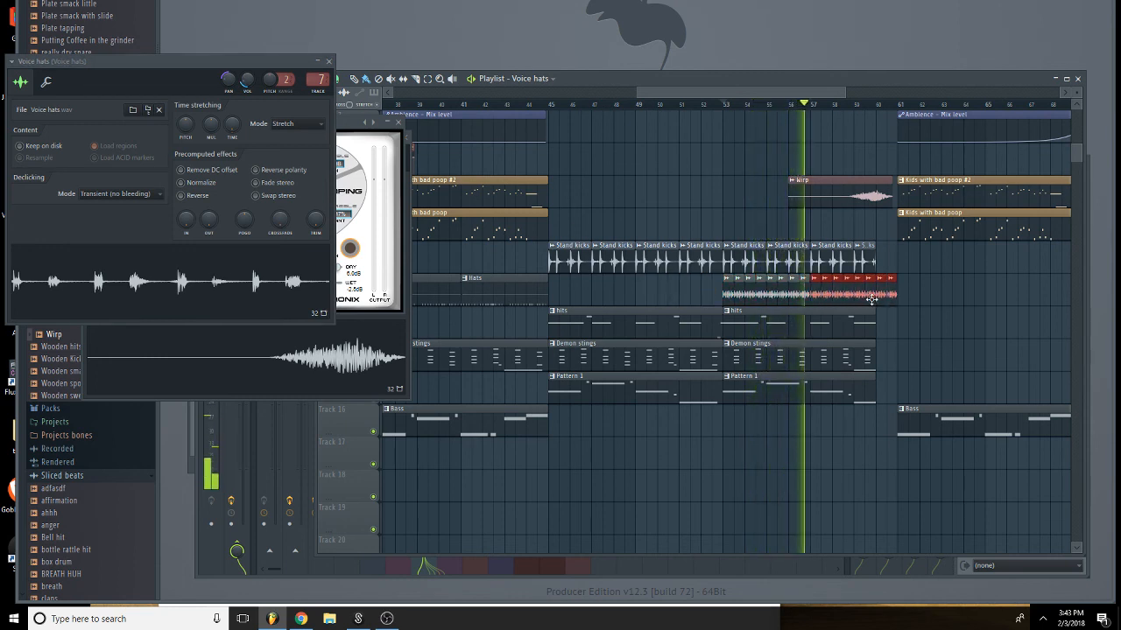
{"action": "key", "text": "Delete"}
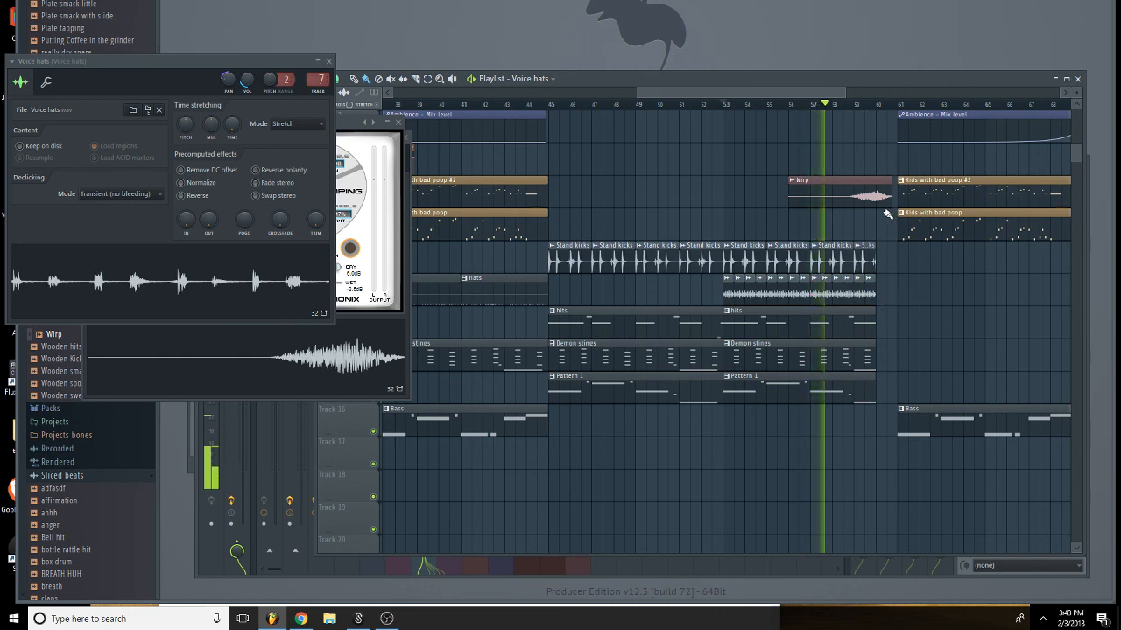
Set Wirp's time-stretching mode to Stretch, lower its channel volume, and play the transition from about bar 59.
{"action": "double_click", "coordinate": [858, 201]}
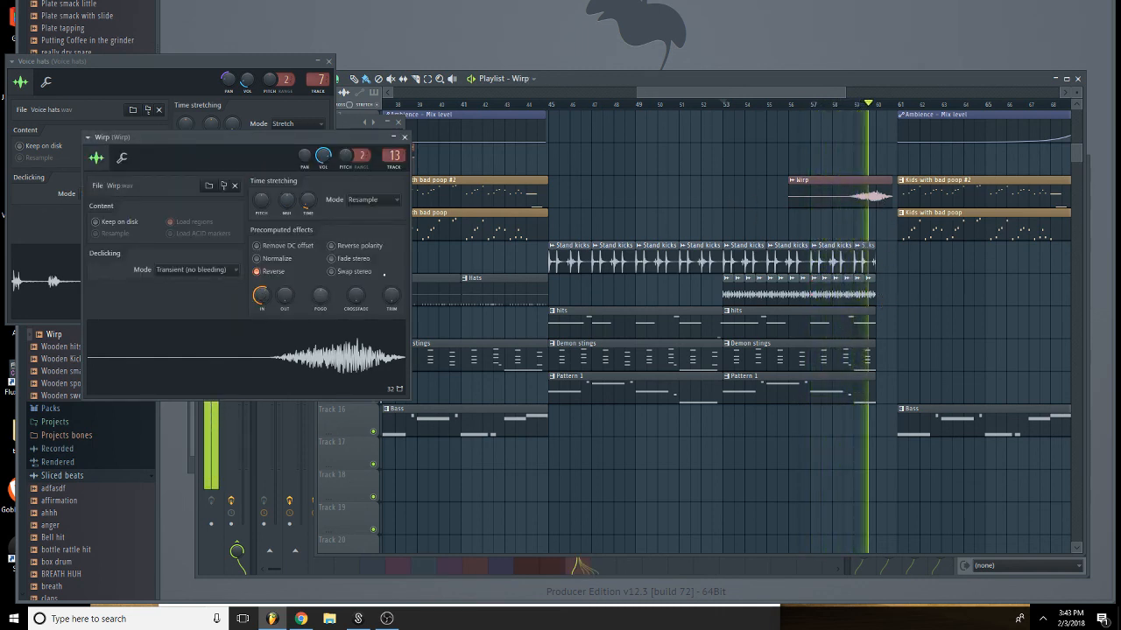
{"action": "left_click", "coordinate": [858, 106]}
{"action": "key", "text": "space"}
{"action": "left_click", "coordinate": [372, 200]}
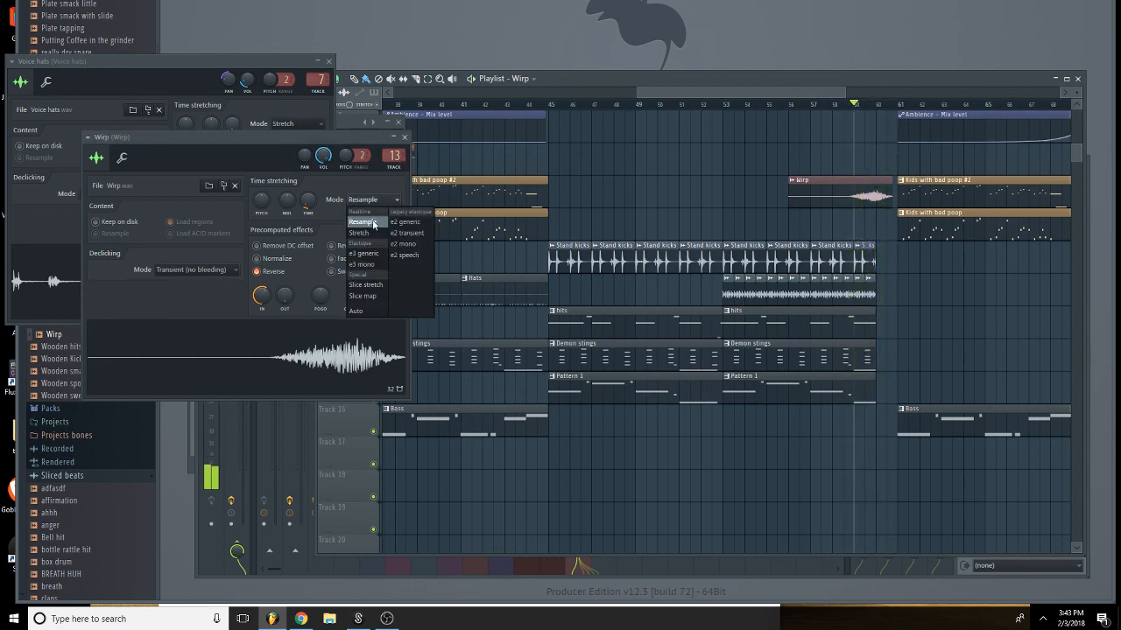
{"action": "left_click", "coordinate": [359, 233]}
{"action": "key", "text": "space"}
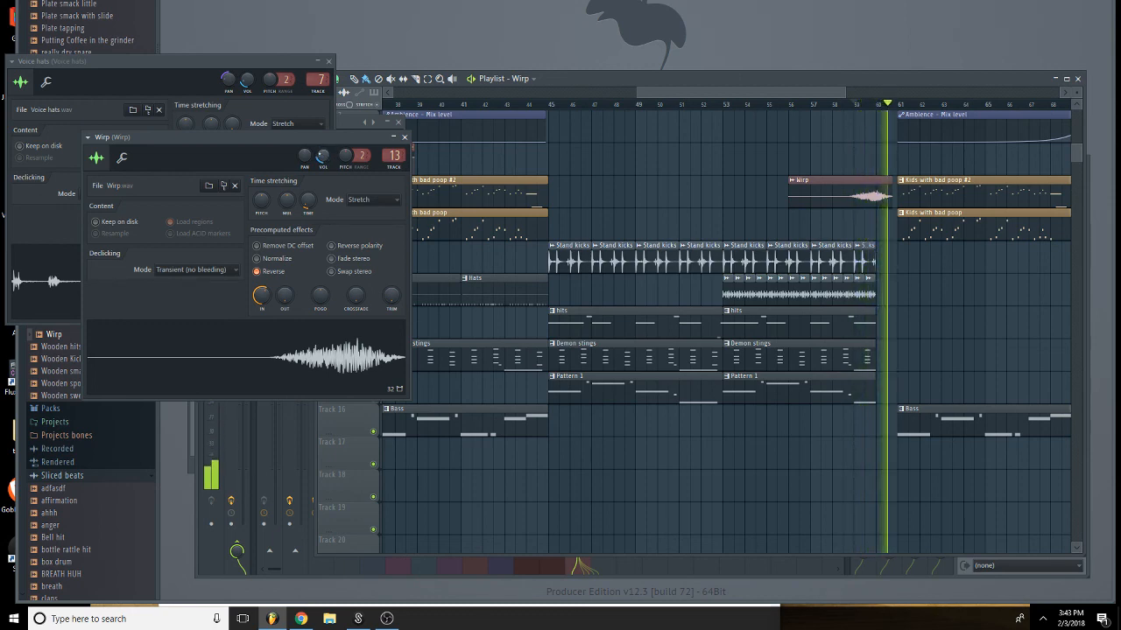
{"action": "scroll", "coordinate": [887, 203], "scroll_direction": "up", "scroll_amount": 5}
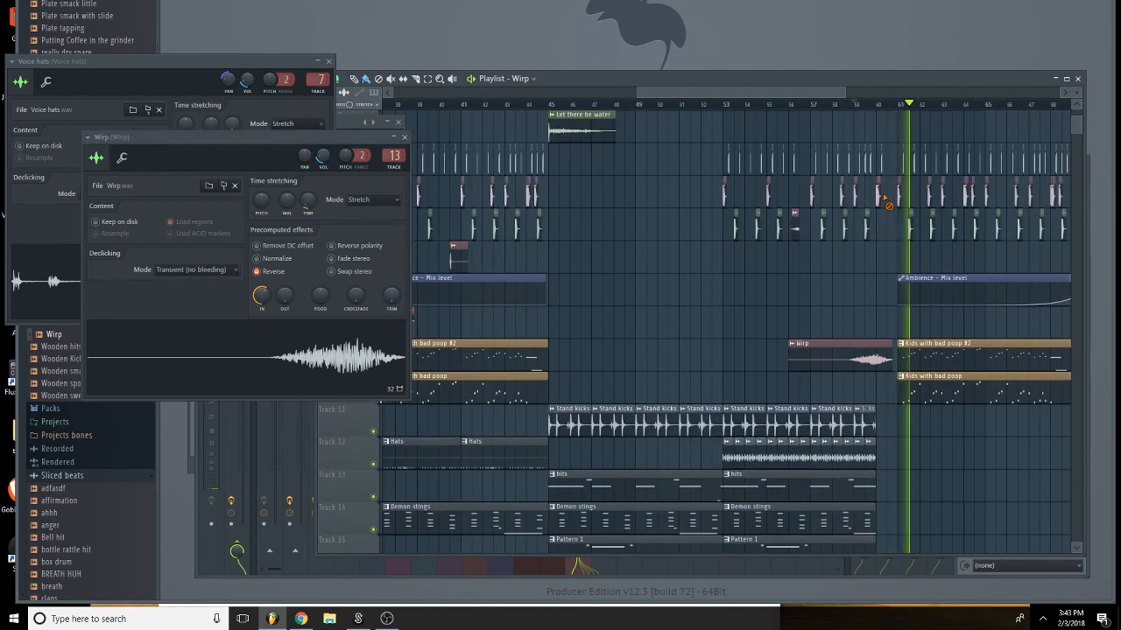
Move the Wirp clip to Track 8 starting at bar 57 and play the transition into bar 61.
{"action": "key", "text": "space"}
{"action": "left_click_drag", "start_coordinate": [870, 359], "coordinate": [889, 311]}
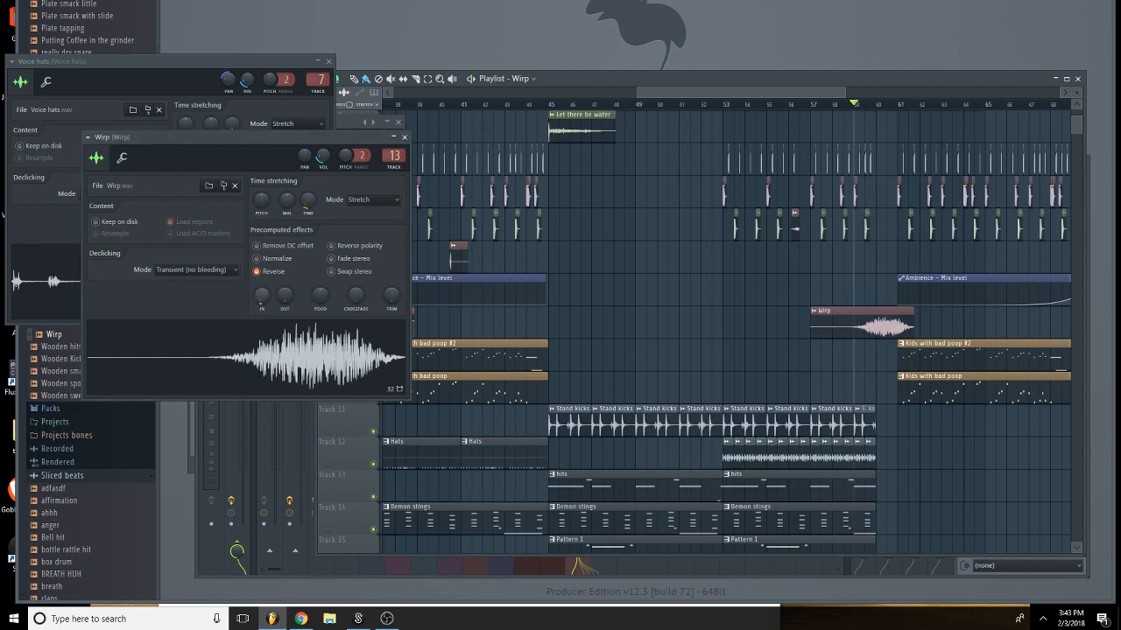
{"action": "key", "text": "space"}
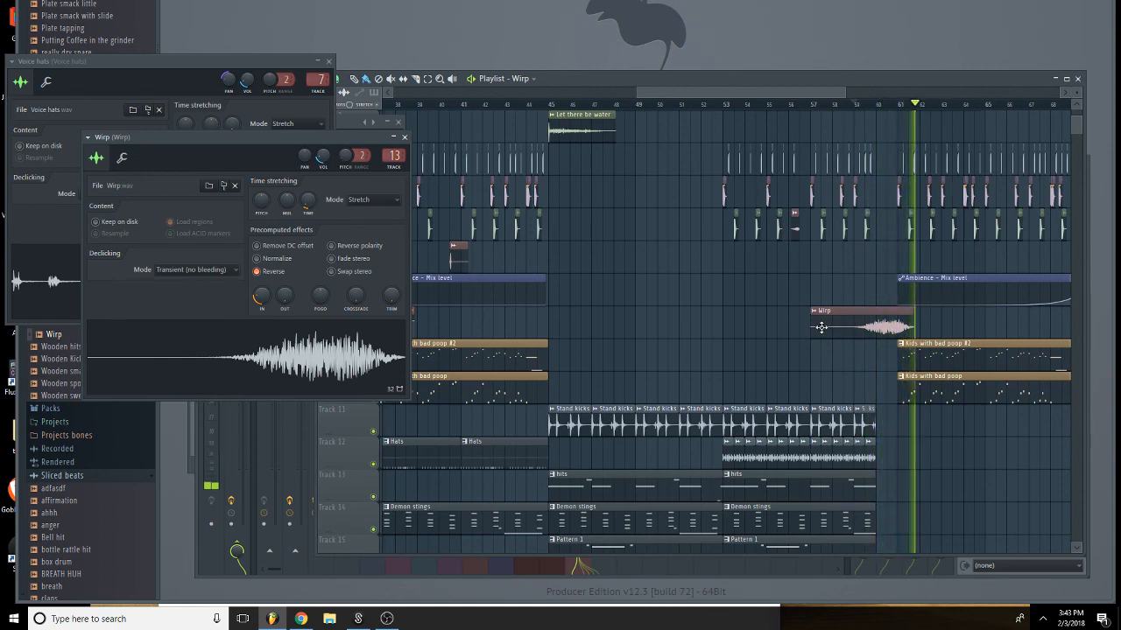
{"action": "key", "text": "ctrl+shift+s"}
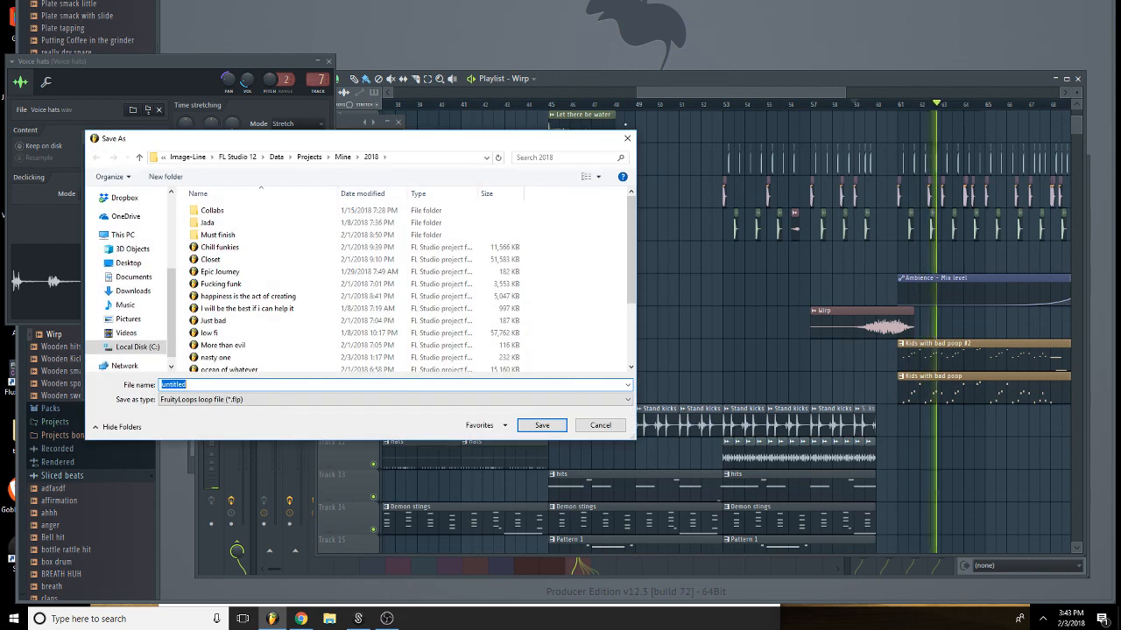
{"action": "left_click", "coordinate": [625, 139]}
Close the Wirp channel settings and the window behind them, with the whole arrangement in view.
{"action": "left_click_drag", "start_coordinate": [845, 92], "coordinate": [958, 201]}
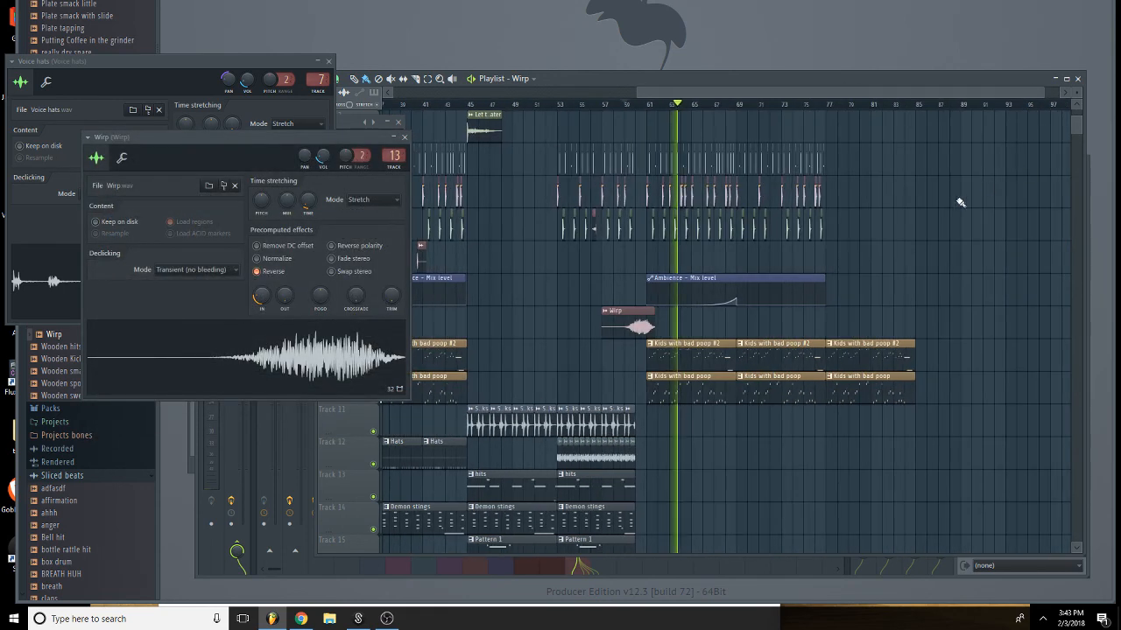
{"action": "scroll", "coordinate": [796, 270], "scroll_direction": "down", "scroll_amount": 3}
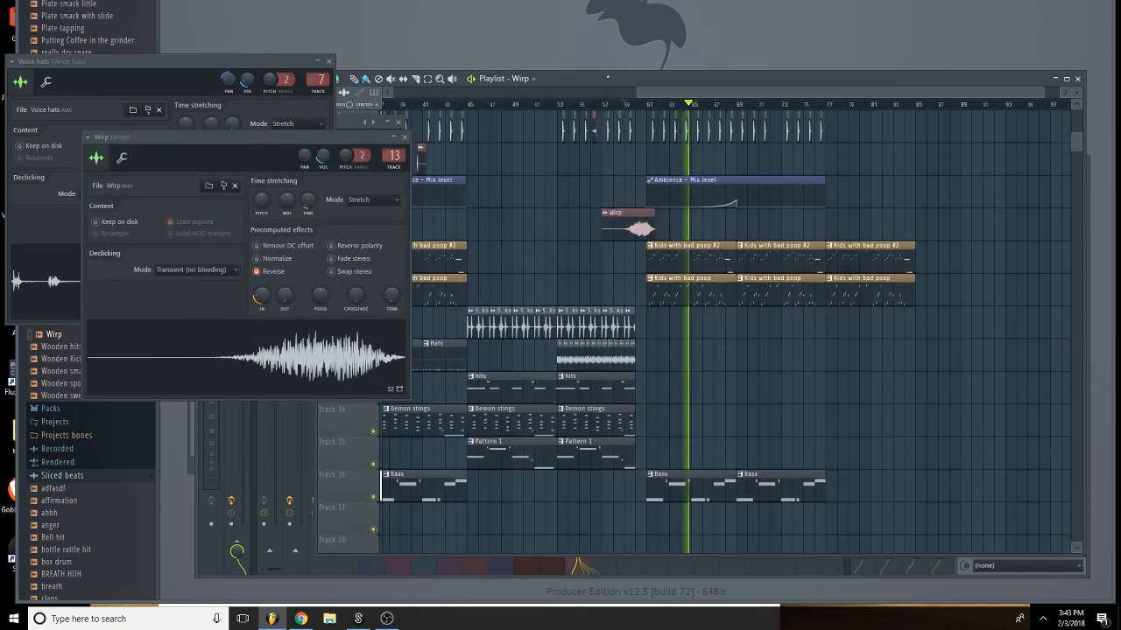
{"action": "left_click_drag", "start_coordinate": [639, 92], "coordinate": [448, 135]}
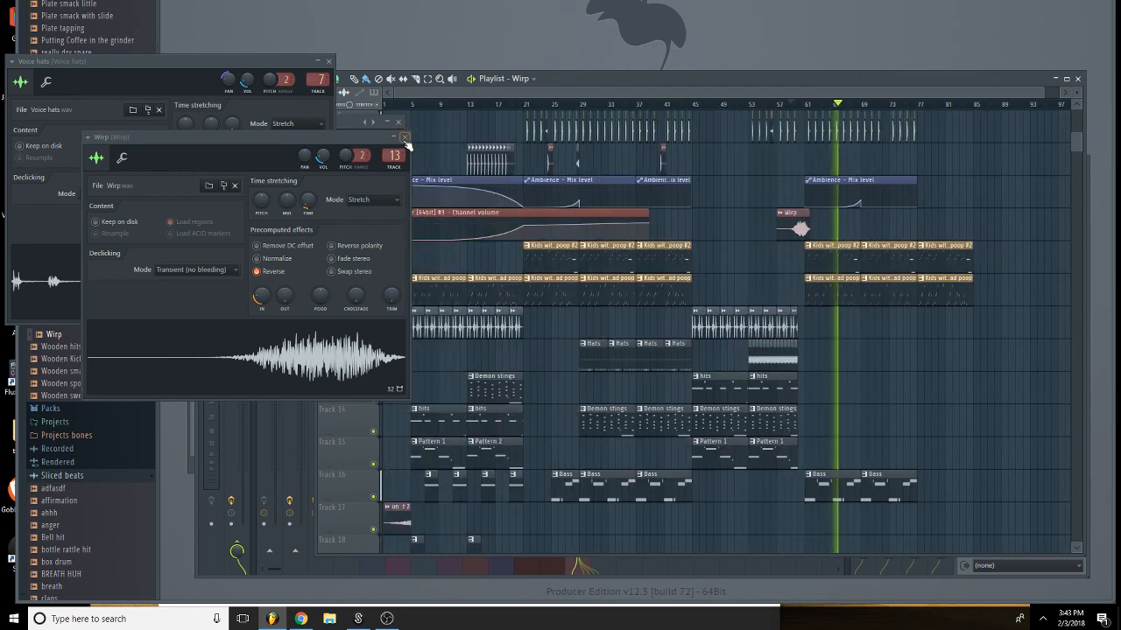
{"action": "left_click", "coordinate": [404, 138]}
{"action": "left_click", "coordinate": [399, 123]}
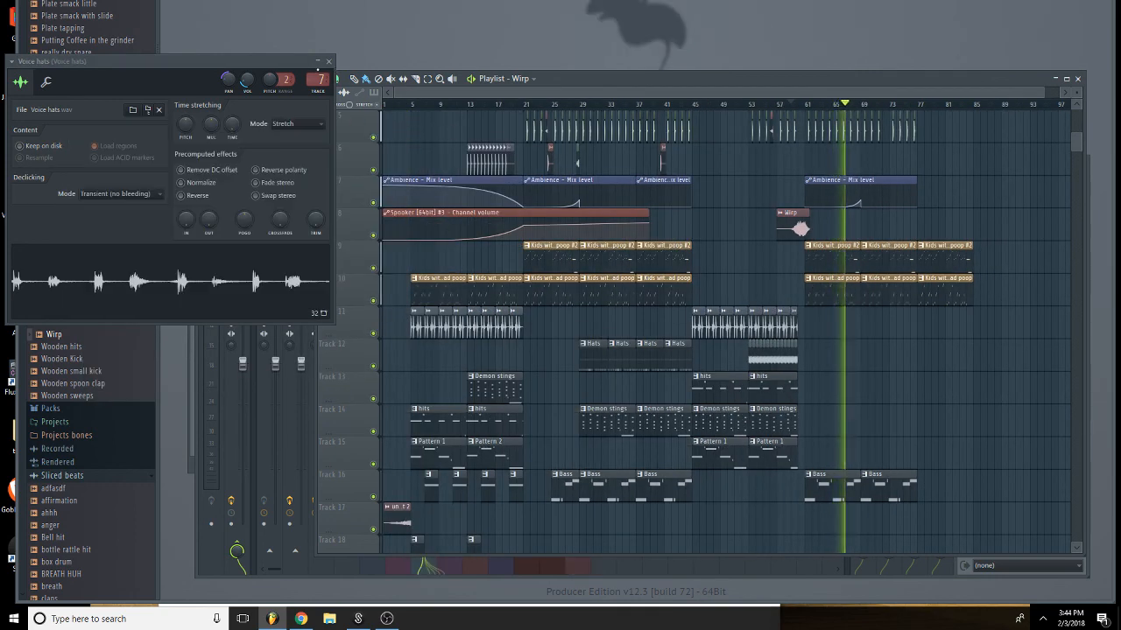
Copy four Hats, two hits and two Demon stings clips onto Tracks 12 to 14, aligned to start at bar 69.
{"action": "scroll", "coordinate": [455, 220], "scroll_direction": "up", "scroll_amount": 3}
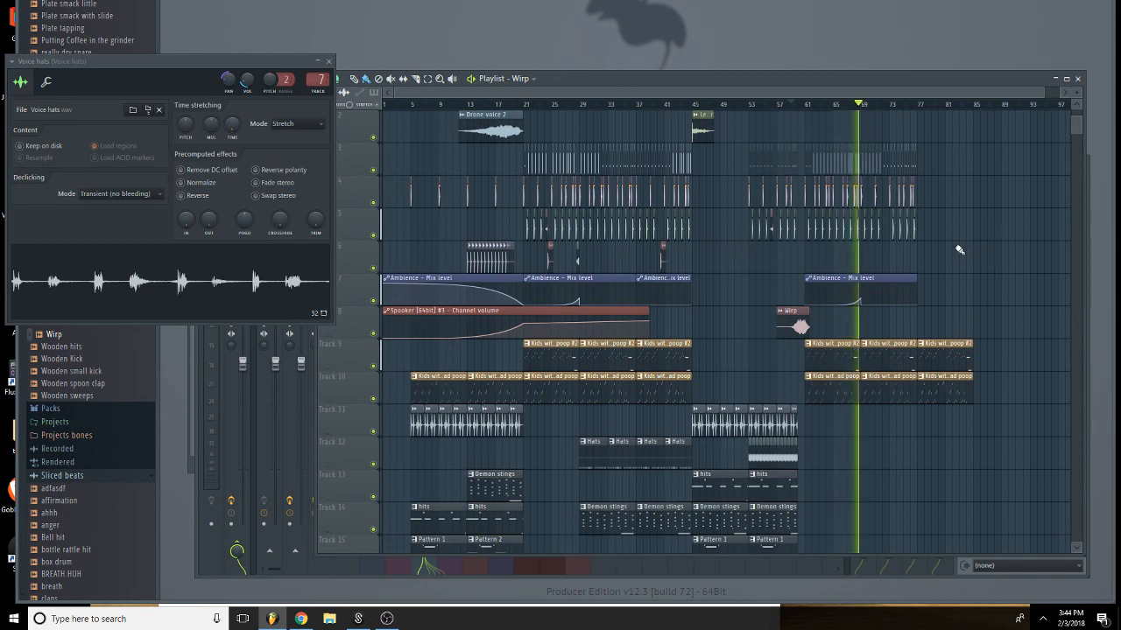
{"action": "scroll", "coordinate": [723, 372], "scroll_direction": "down", "scroll_amount": 3}
{"action": "left_click_drag", "start_coordinate": [708, 352], "coordinate": [594, 366]}
{"action": "left_click_drag", "start_coordinate": [592, 357], "coordinate": [886, 328]}
{"action": "scroll", "coordinate": [910, 376], "scroll_direction": "down", "scroll_amount": 2}
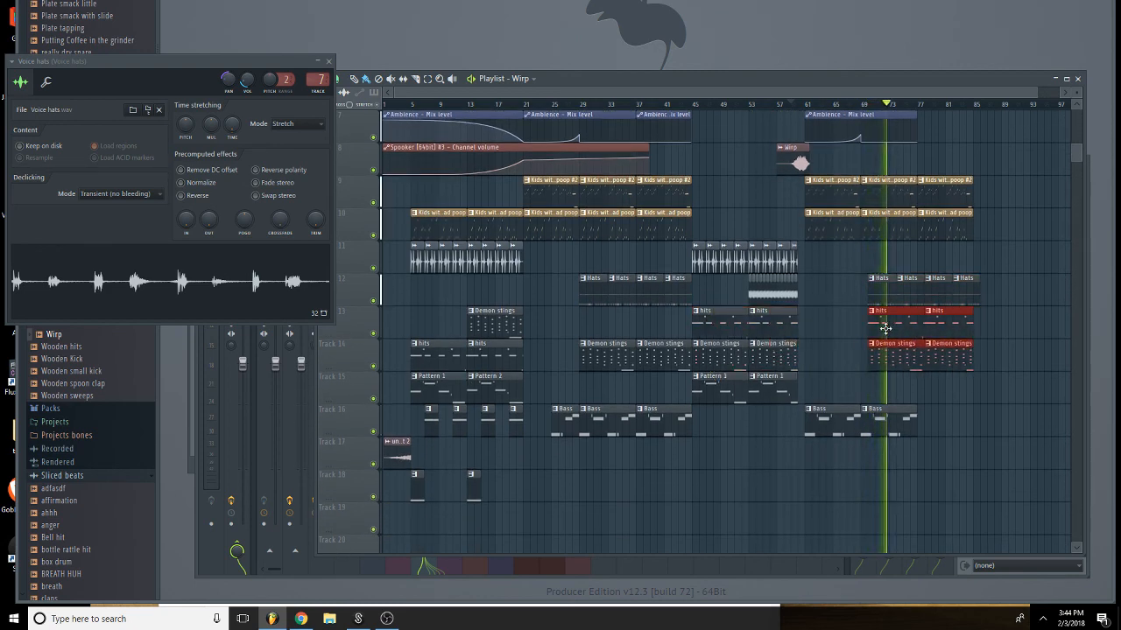
{"action": "left_click_drag", "start_coordinate": [999, 403], "coordinate": [926, 286]}
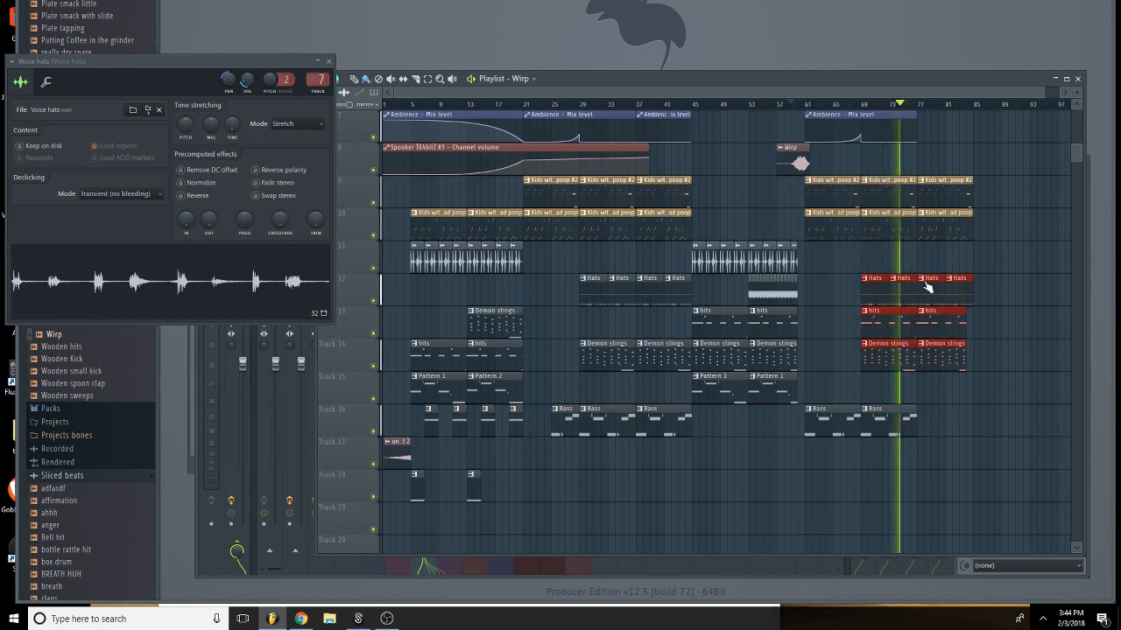
Stop playback and add another Bass clip on Track 16 at bar 77.
{"action": "scroll", "coordinate": [440, 312], "scroll_direction": "up", "scroll_amount": 4}
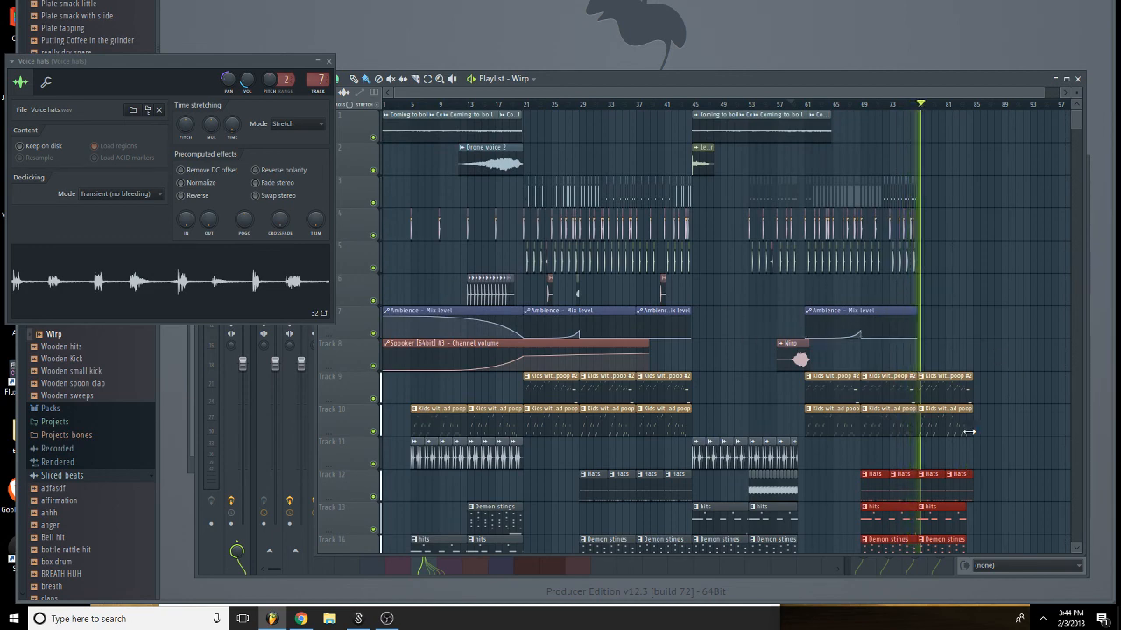
{"action": "scroll", "coordinate": [968, 431], "scroll_direction": "down", "scroll_amount": 2}
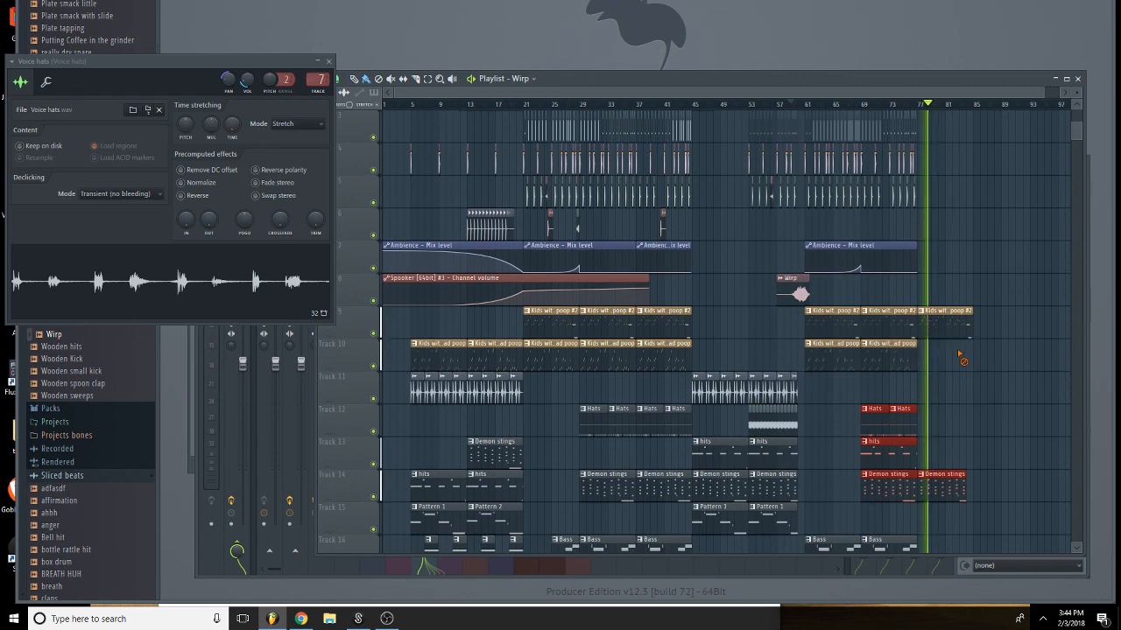
{"action": "key", "text": "space"}
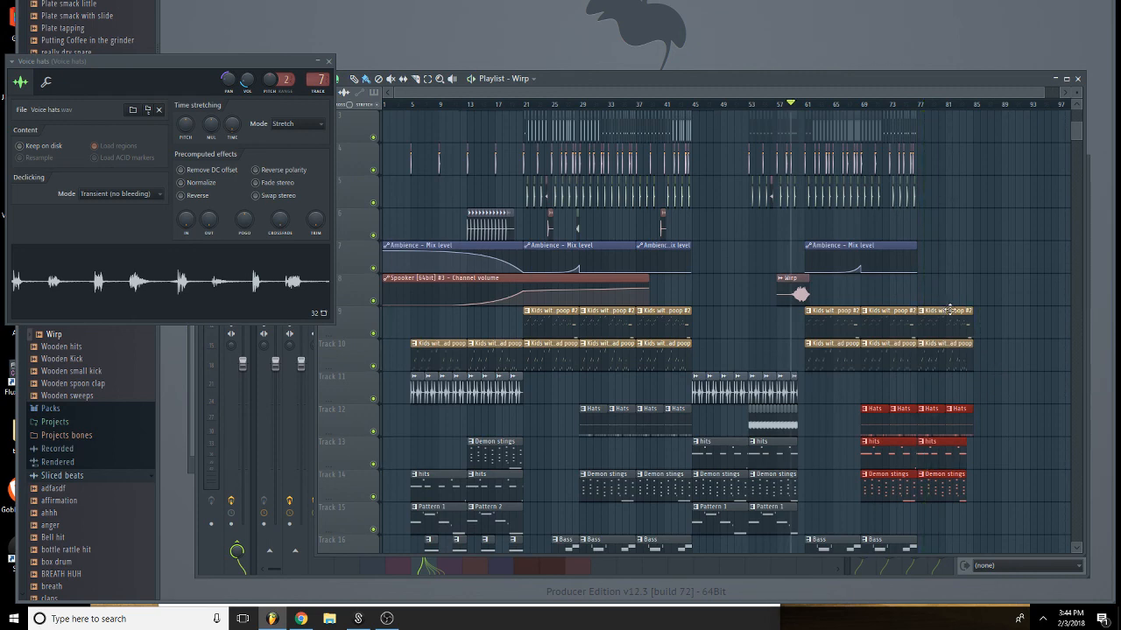
{"action": "scroll", "coordinate": [980, 467], "scroll_direction": "down", "scroll_amount": 2}
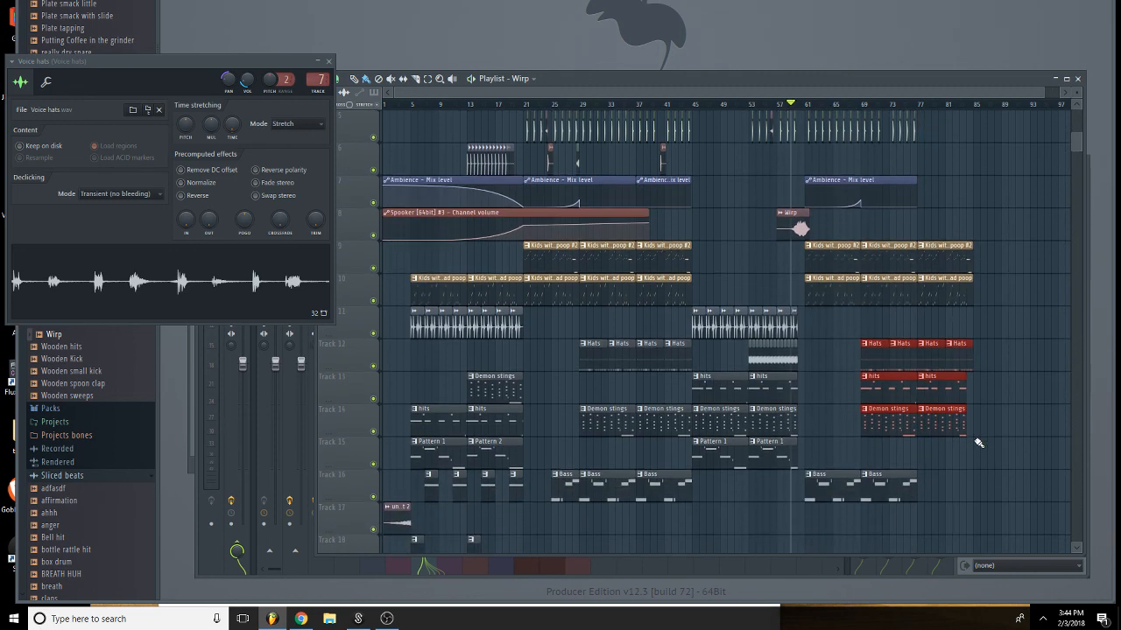
{"action": "left_click", "coordinate": [946, 490]}
{"action": "left_click", "coordinate": [936, 487]}
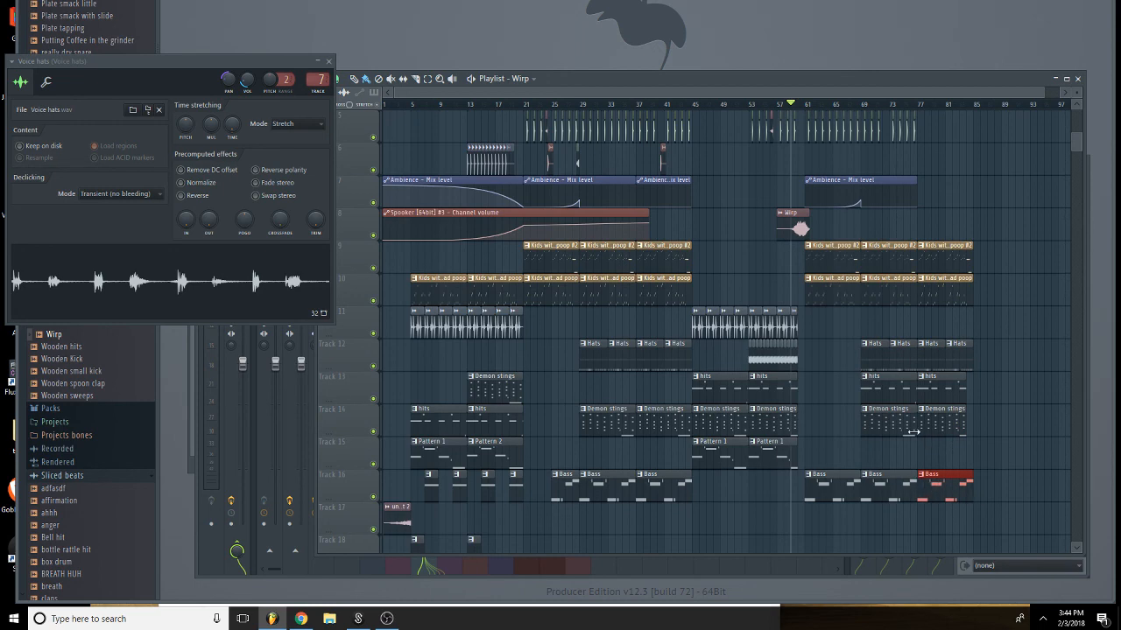
Copy the Wirp clip to about bar 82 on Track 8 and close the Voice hats channel settings.
{"action": "scroll", "coordinate": [913, 432], "scroll_direction": "up", "scroll_amount": 4}
{"action": "scroll", "coordinate": [867, 306], "scroll_direction": "down", "scroll_amount": 2}
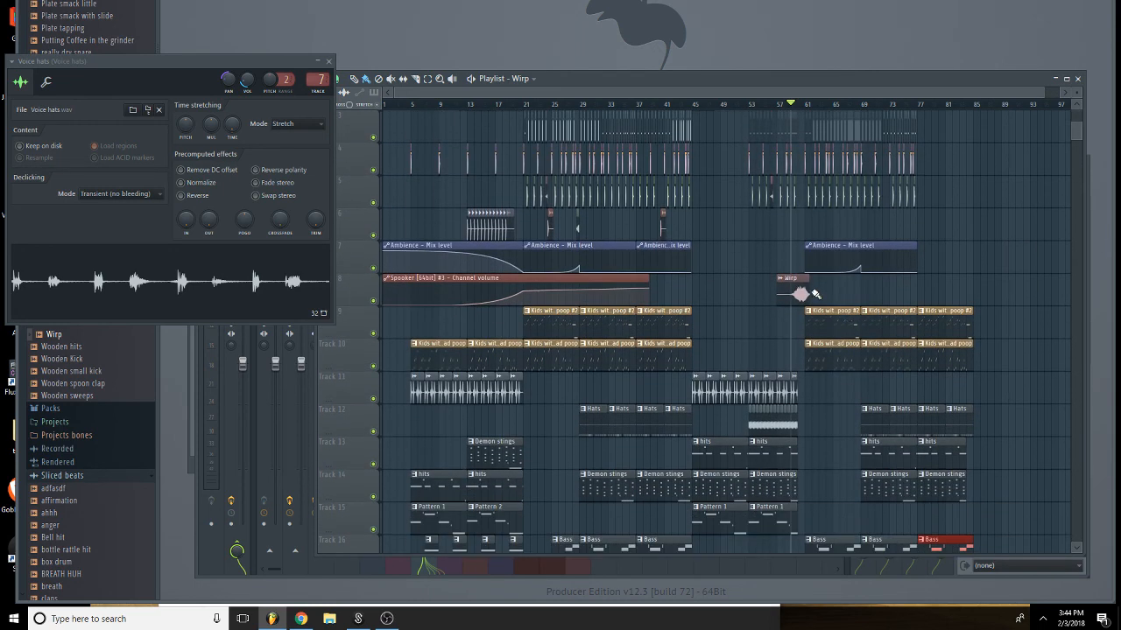
{"action": "left_click_drag", "start_coordinate": [902, 295], "coordinate": [977, 296]}
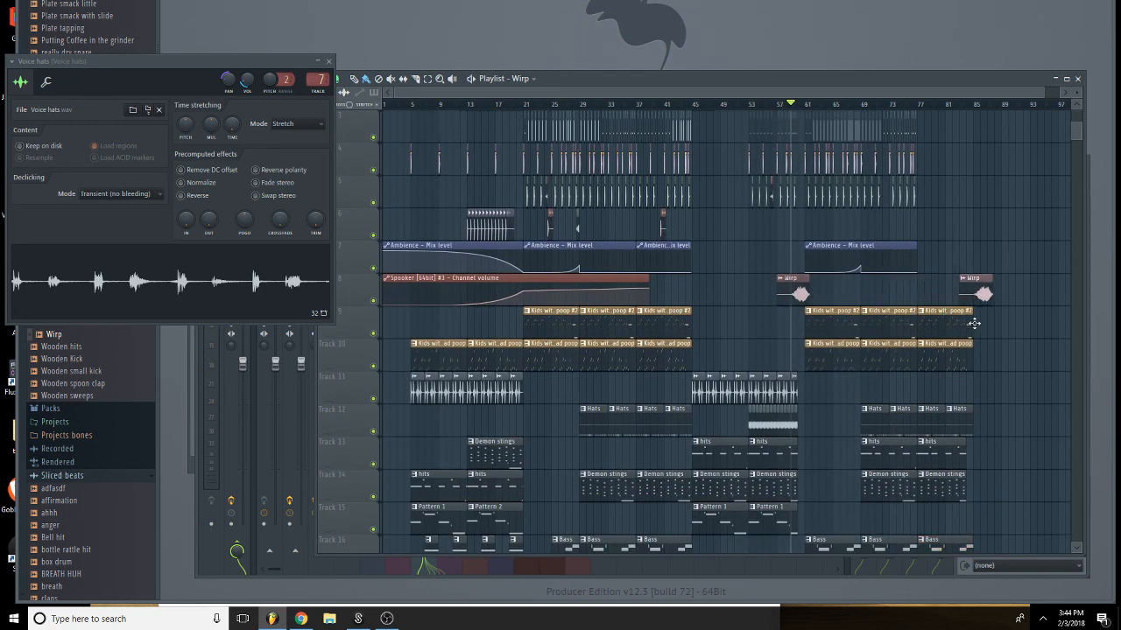
{"action": "scroll", "coordinate": [987, 250], "scroll_direction": "up", "scroll_amount": 2}
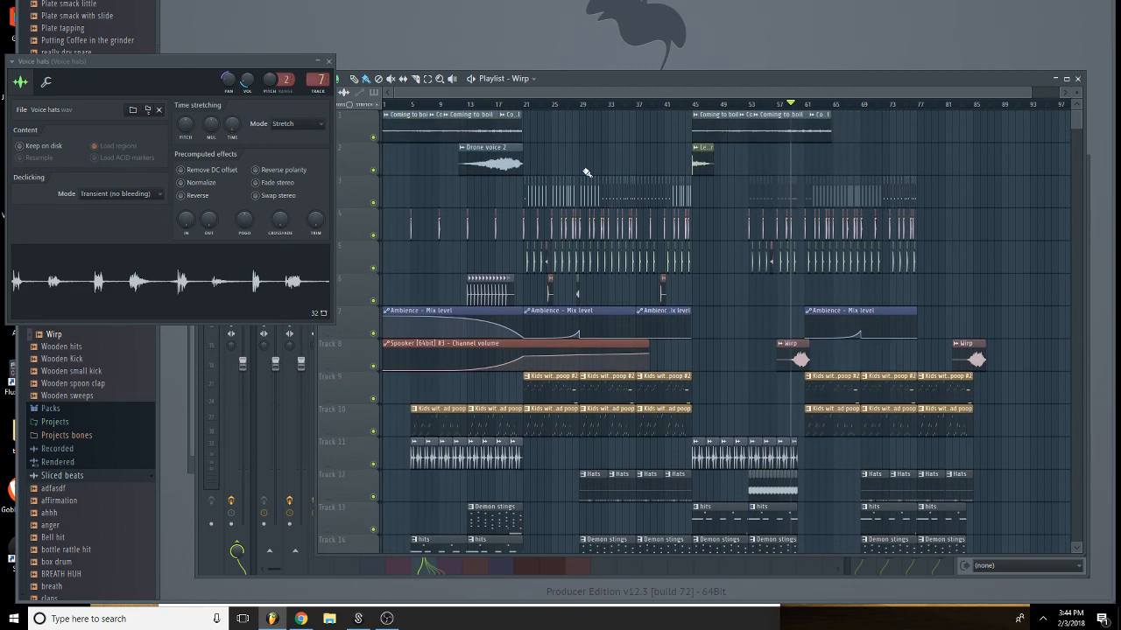
{"action": "left_click", "coordinate": [329, 60]}
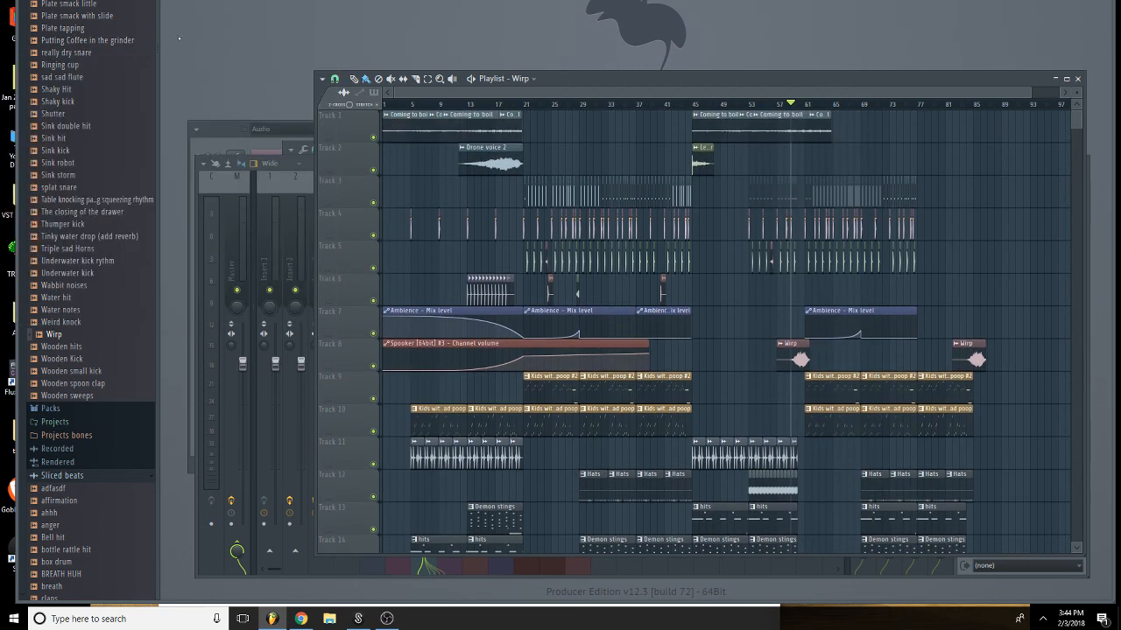
Save the project as "End of the Wor" in the 2018 projects folder.
{"action": "key", "text": "ctrl+shift+s"}
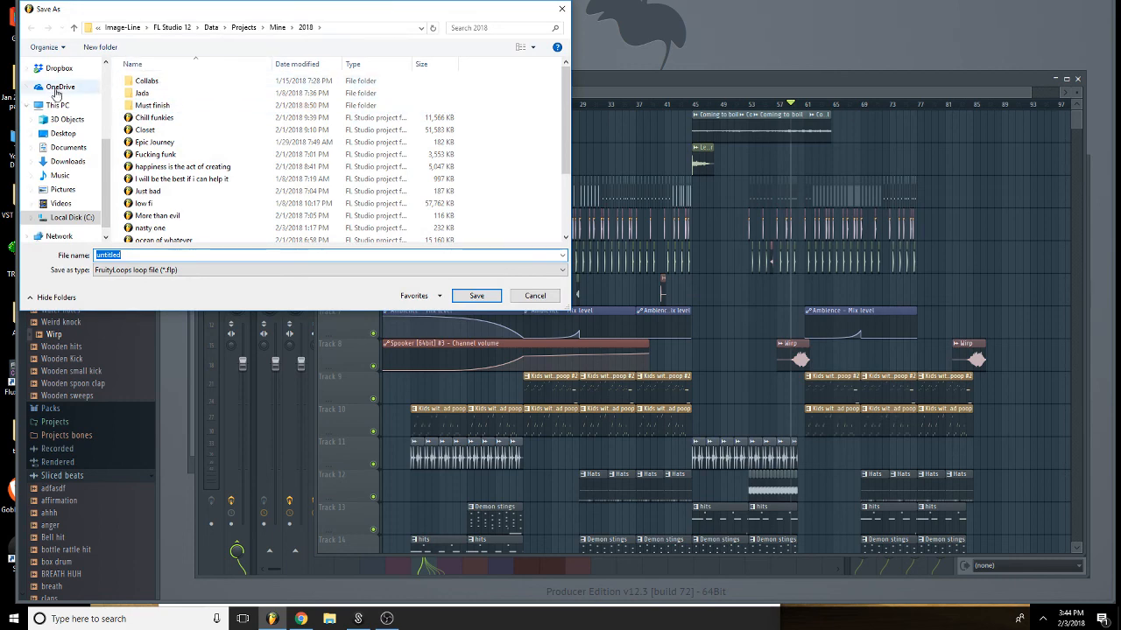
{"action": "left_click", "coordinate": [68, 133]}
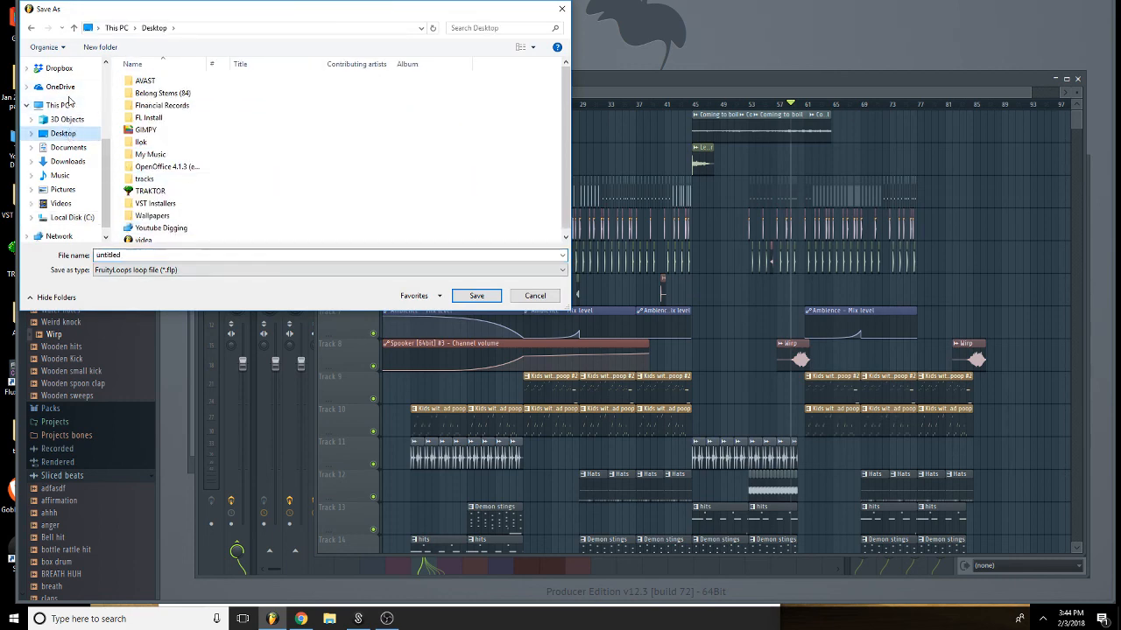
{"action": "left_click", "coordinate": [31, 28]}
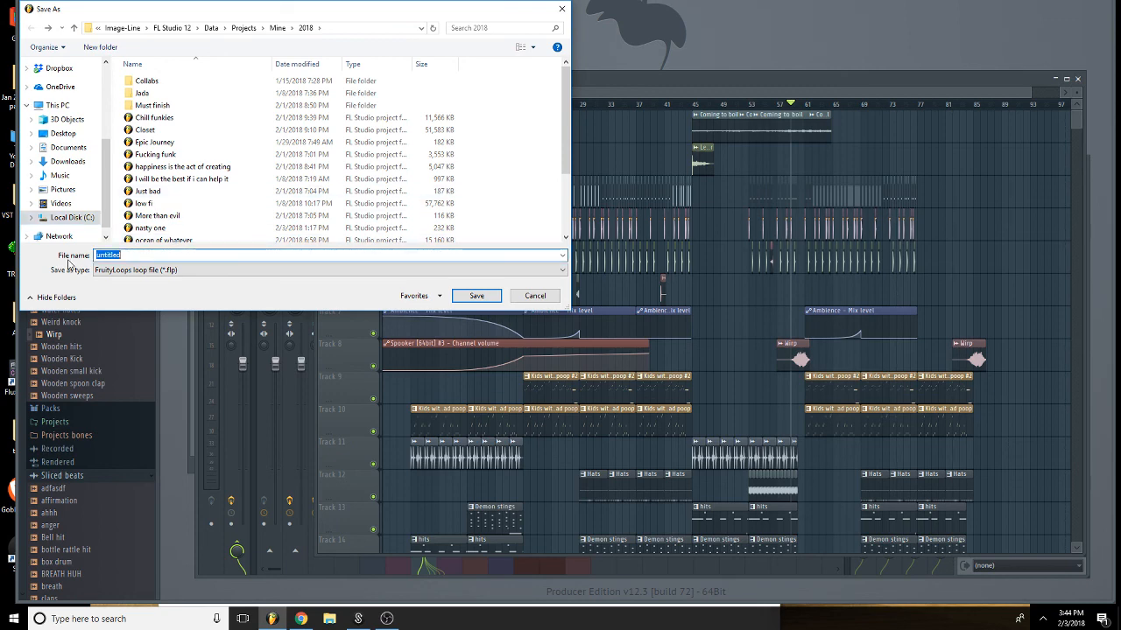
{"action": "type", "text": "End of the Wor"}
{"action": "key", "text": "Return"}
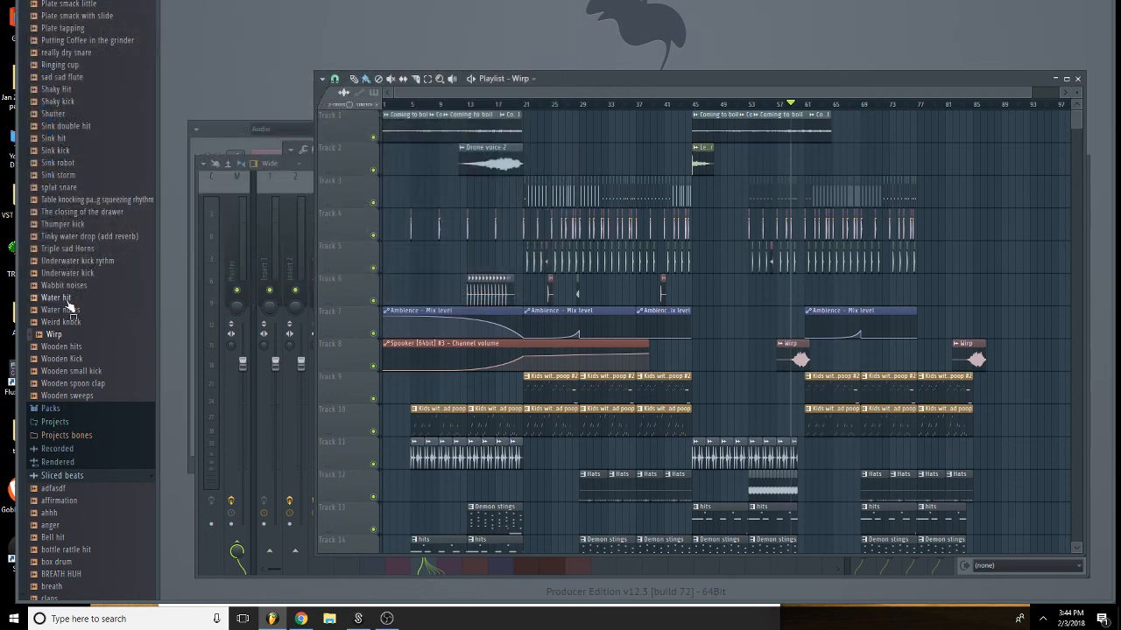